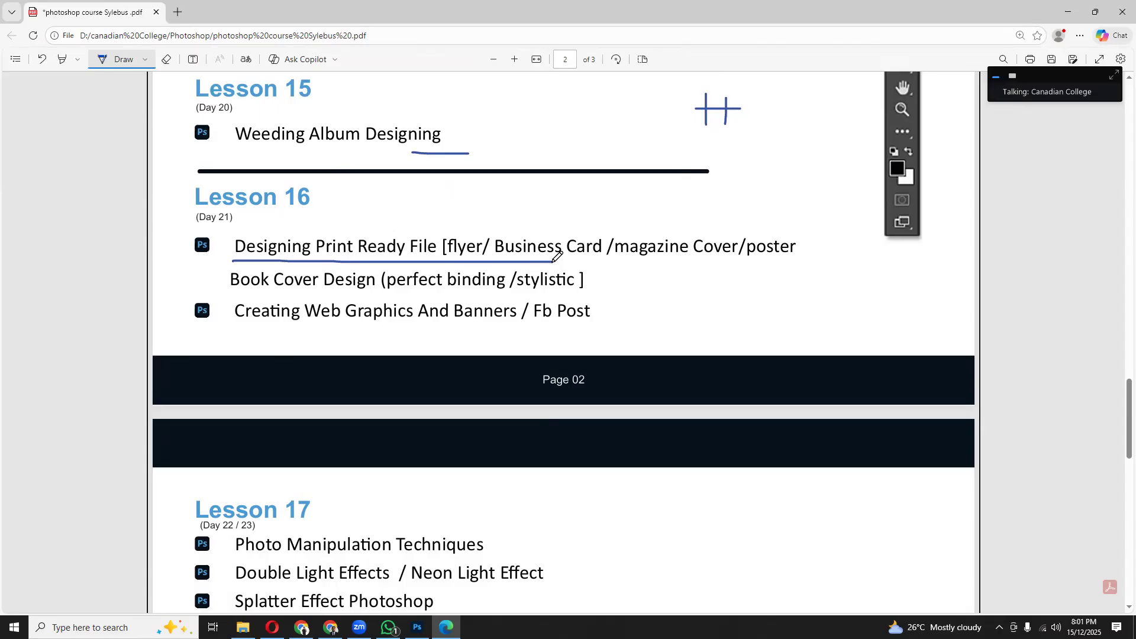
- Underline the perfect binding and stylistic items under Lesson 16 with the pen, add a cross mark beside them, and circle poster
{"action": "mouse_move", "coordinate": [376, 294]}
{"action": "left_mouse_down"}
{"action": "mouse_move", "coordinate": [668, 289]}
{"action": "mouse_move", "coordinate": [664, 265]}
{"action": "mouse_move", "coordinate": [665, 300]}
{"action": "left_mouse_up"}
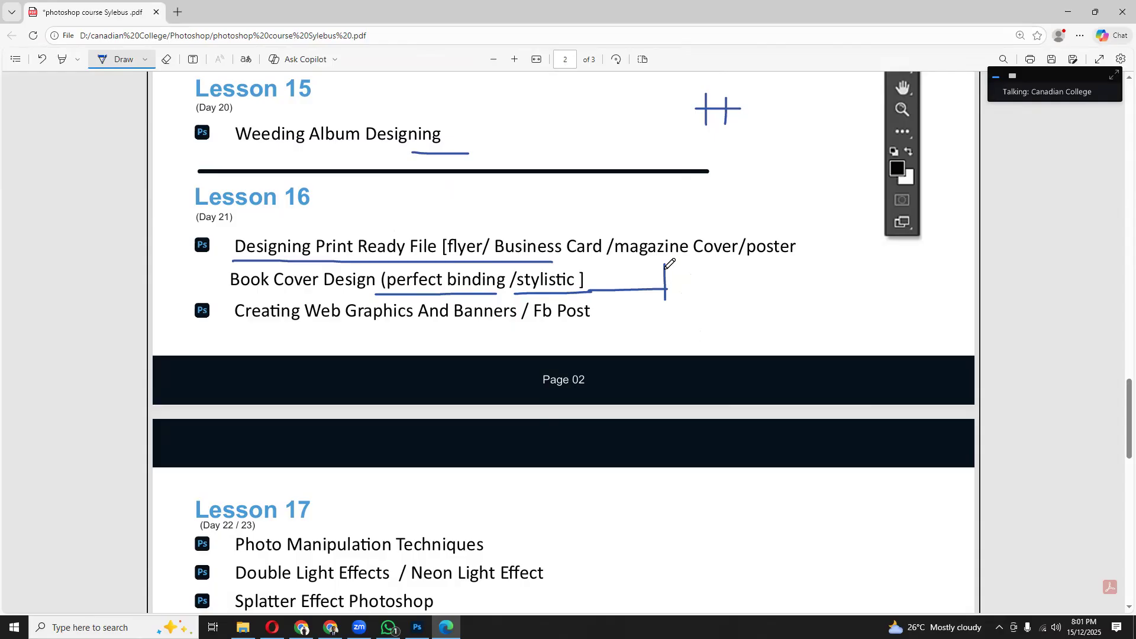
{"action": "left_click_drag", "start_coordinate": [664, 289], "coordinate": [687, 289]}
{"action": "left_click_drag", "start_coordinate": [580, 297], "coordinate": [633, 296]}
{"action": "left_click_drag", "start_coordinate": [748, 265], "coordinate": [746, 222]}
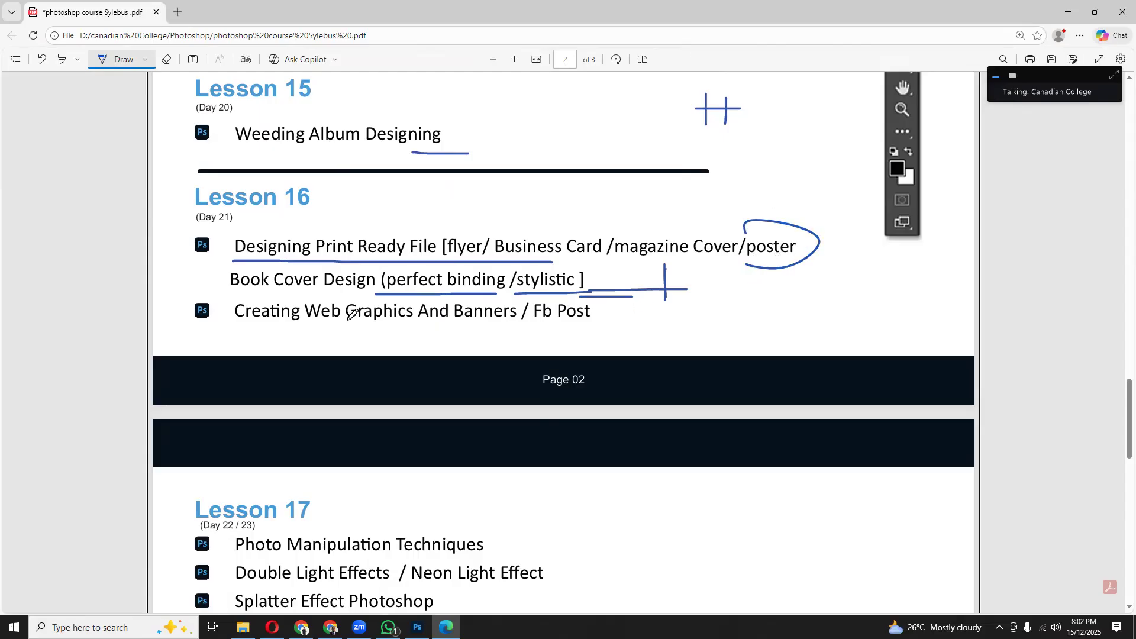
- Draw a short vertical mark before Photo Manipulation Techniques in Lesson 17 and circle poster in Lesson 16 once more
{"action": "scroll", "coordinate": [357, 314], "scroll_direction": "down", "scroll_amount": 4}
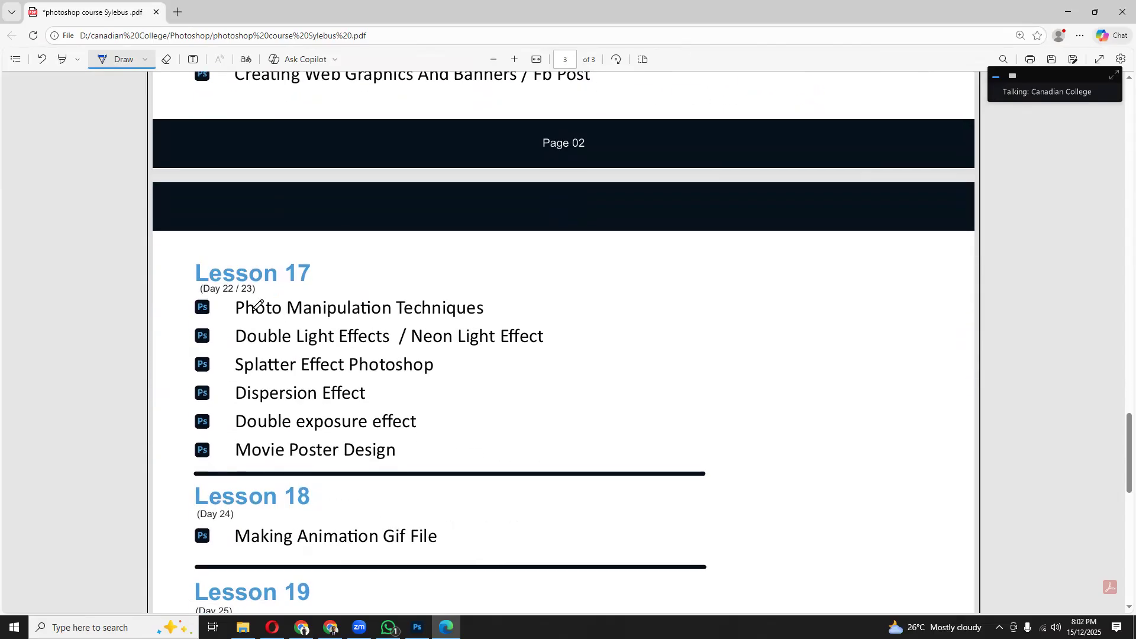
{"action": "left_click_drag", "start_coordinate": [230, 301], "coordinate": [229, 315]}
{"action": "scroll", "coordinate": [510, 351], "scroll_direction": "up", "scroll_amount": 4}
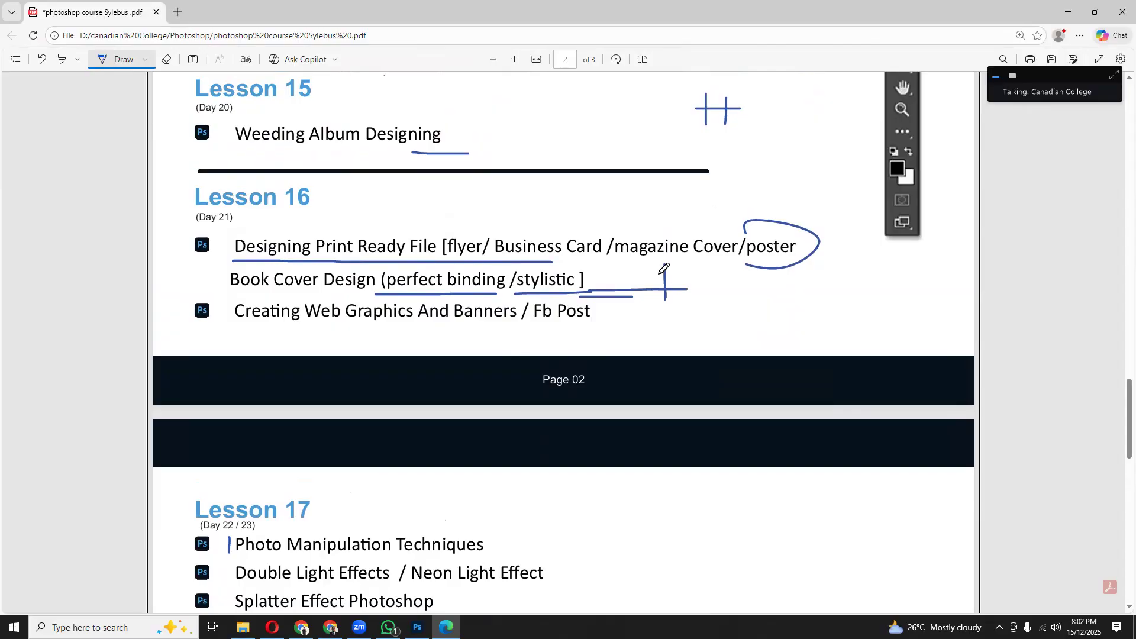
{"action": "mouse_move", "coordinate": [743, 264]}
{"action": "left_mouse_down"}
{"action": "mouse_move", "coordinate": [830, 252]}
{"action": "mouse_move", "coordinate": [792, 247]}
{"action": "left_mouse_up"}
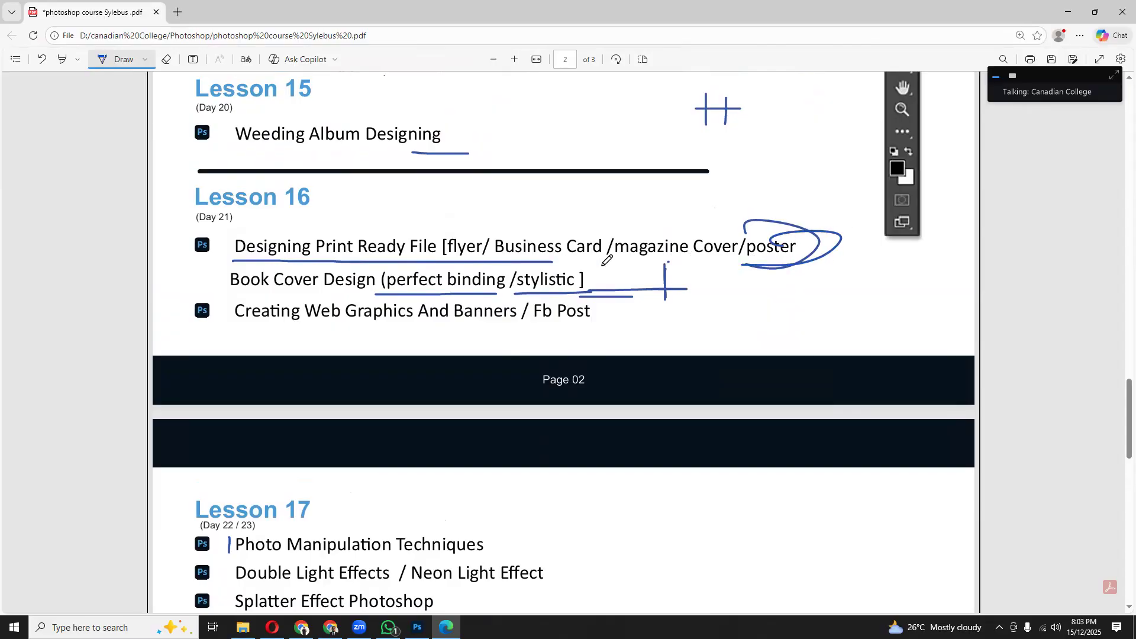
- Box Double exposure effect and Movie Poster Design under Lesson 17 and underline Double Light Effects
{"action": "scroll", "coordinate": [606, 294], "scroll_direction": "down", "scroll_amount": 4}
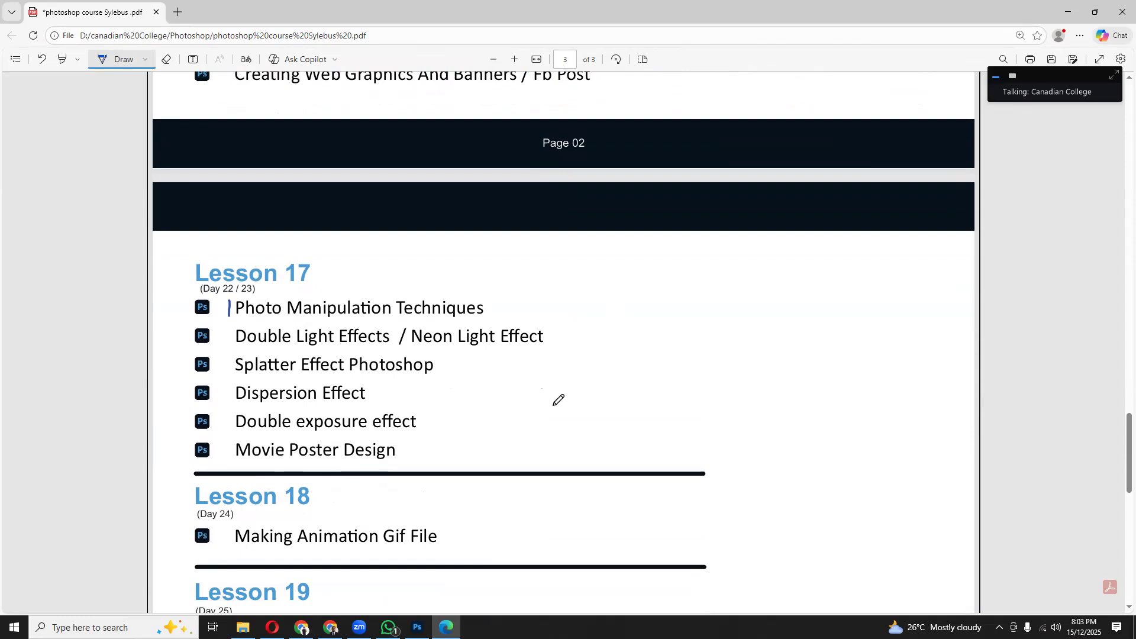
{"action": "mouse_move", "coordinate": [240, 434]}
{"action": "left_mouse_down"}
{"action": "mouse_move", "coordinate": [424, 434]}
{"action": "mouse_move", "coordinate": [432, 406]}
{"action": "mouse_move", "coordinate": [230, 408]}
{"action": "mouse_move", "coordinate": [229, 441]}
{"action": "mouse_move", "coordinate": [247, 468]}
{"action": "mouse_move", "coordinate": [410, 468]}
{"action": "mouse_move", "coordinate": [412, 435]}
{"action": "left_mouse_up"}
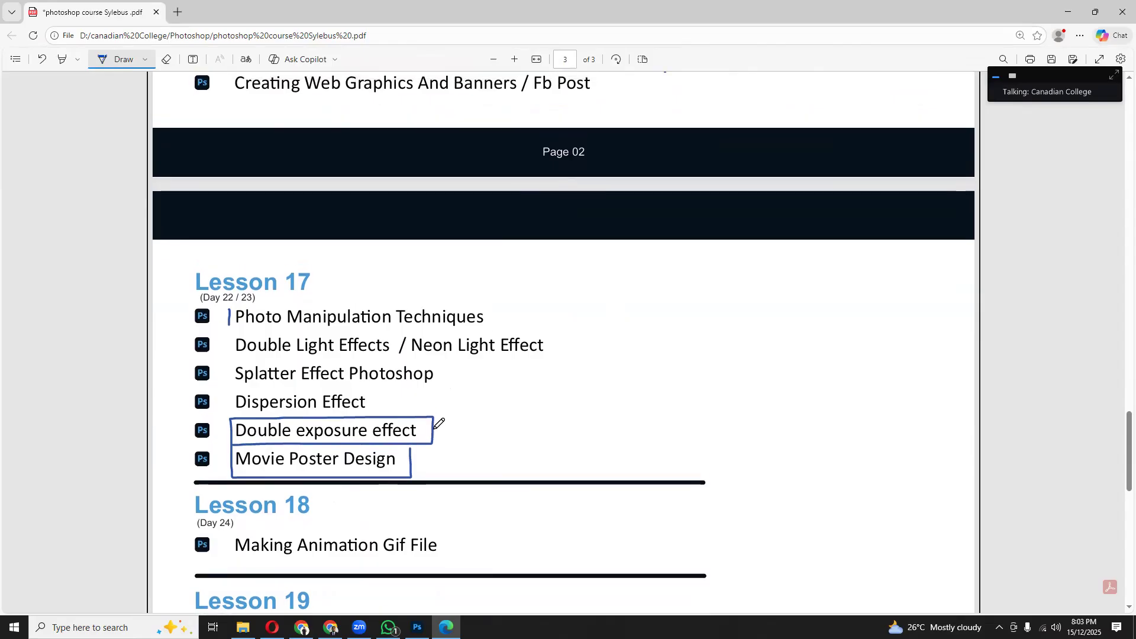
{"action": "scroll", "coordinate": [436, 430], "scroll_direction": "up", "scroll_amount": 1}
{"action": "left_click_drag", "start_coordinate": [244, 410], "coordinate": [394, 410]}
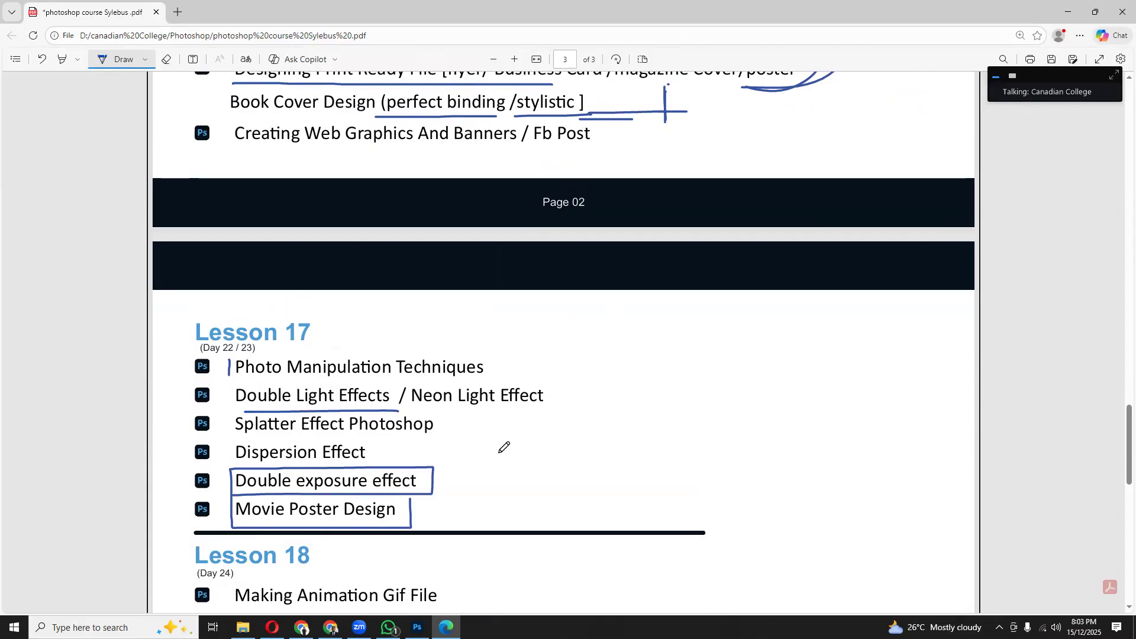
- Draw a short vertical line beside the Neon Light Effect entry in Lesson 17
{"action": "scroll", "coordinate": [506, 450], "scroll_direction": "down", "scroll_amount": 3}
{"action": "scroll", "coordinate": [512, 452], "scroll_direction": "up", "scroll_amount": 1}
{"action": "scroll", "coordinate": [533, 444], "scroll_direction": "up", "scroll_amount": 2}
{"action": "left_click_drag", "start_coordinate": [617, 374], "coordinate": [617, 418]}
{"action": "scroll", "coordinate": [568, 431], "scroll_direction": "down", "scroll_amount": 2}
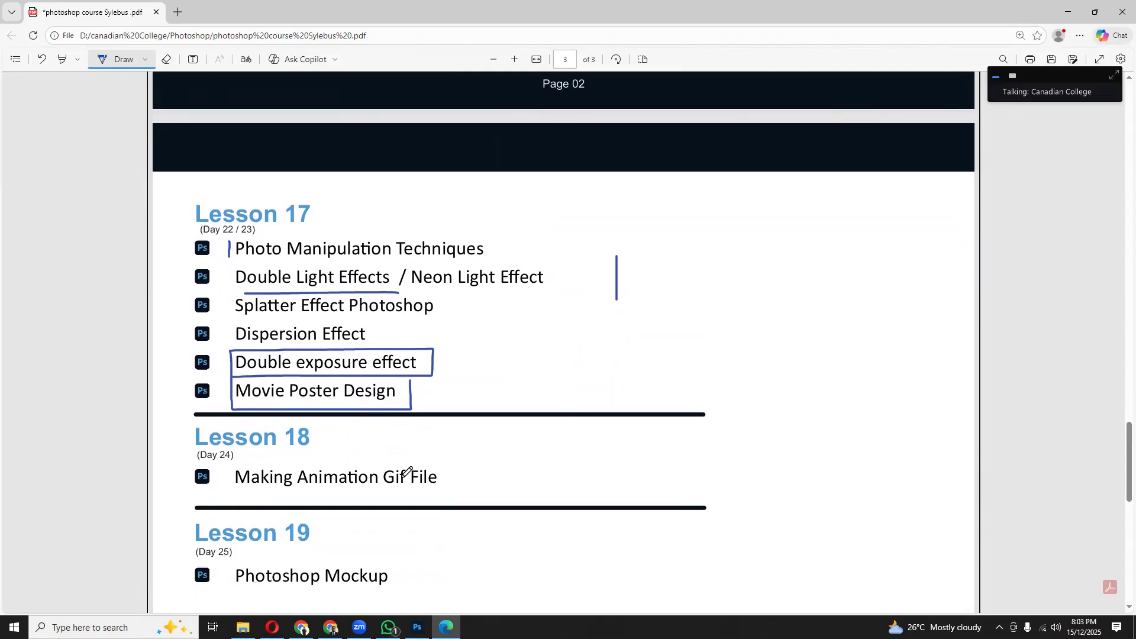
- Switch to Photoshop and create a new 1080 x 1080 px document at 72 ppi from the recent custom preset
{"action": "left_click", "coordinate": [417, 627]}
{"action": "left_click", "coordinate": [26, 8]}
{"action": "left_click", "coordinate": [36, 21]}
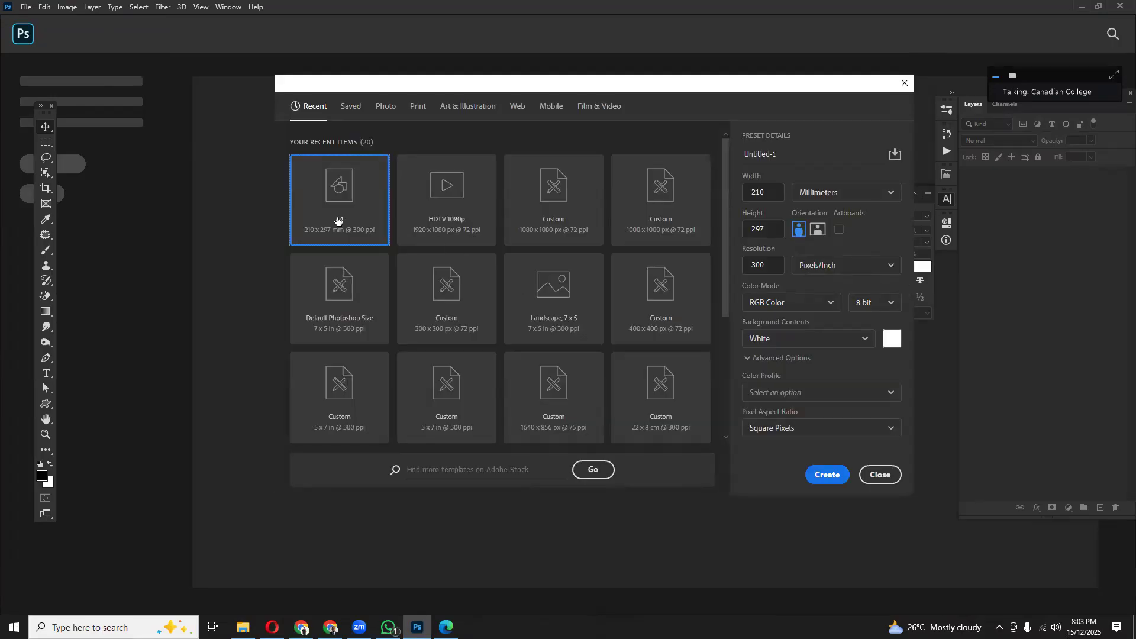
{"action": "left_click", "coordinate": [665, 211]}
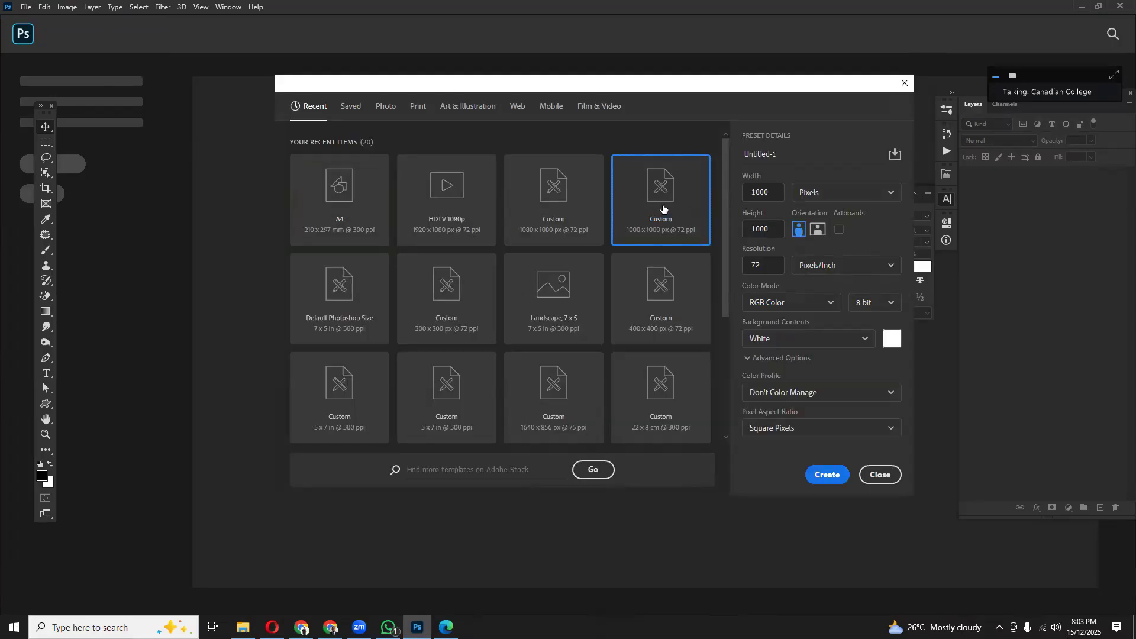
{"action": "left_click", "coordinate": [555, 206]}
{"action": "left_click", "coordinate": [466, 207]}
{"action": "left_click", "coordinate": [553, 210]}
{"action": "left_click", "coordinate": [819, 473]}
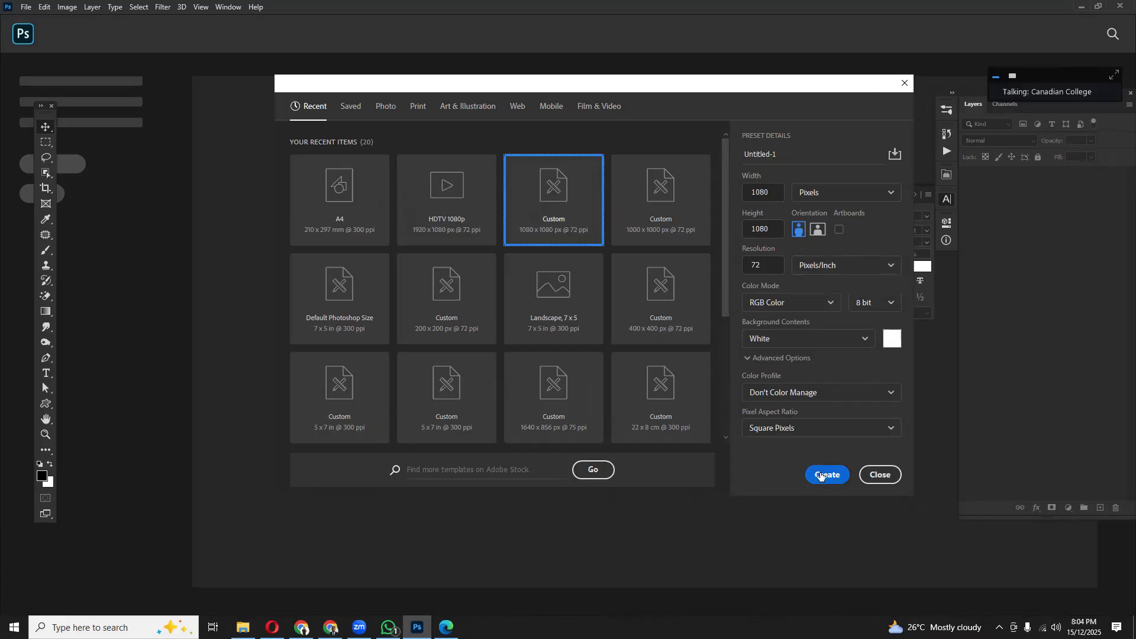
{"action": "scroll", "coordinate": [542, 409], "scroll_direction": "down", "scroll_amount": 1}
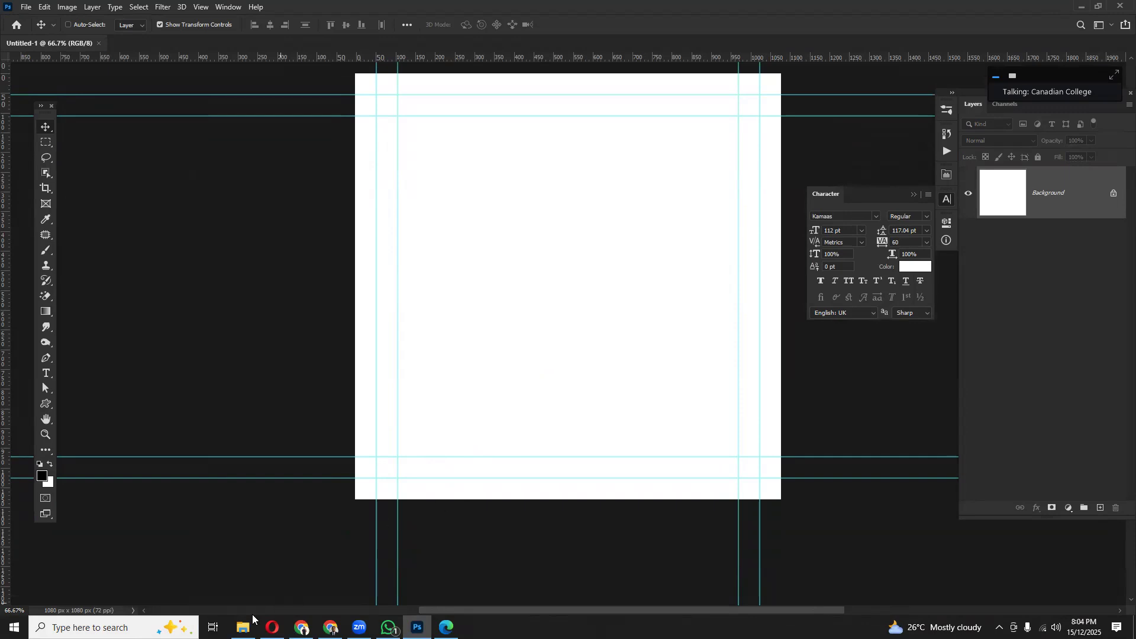
- Switch to File Explorer and open the effects folder inside photoshop work
{"action": "left_click", "coordinate": [243, 628]}
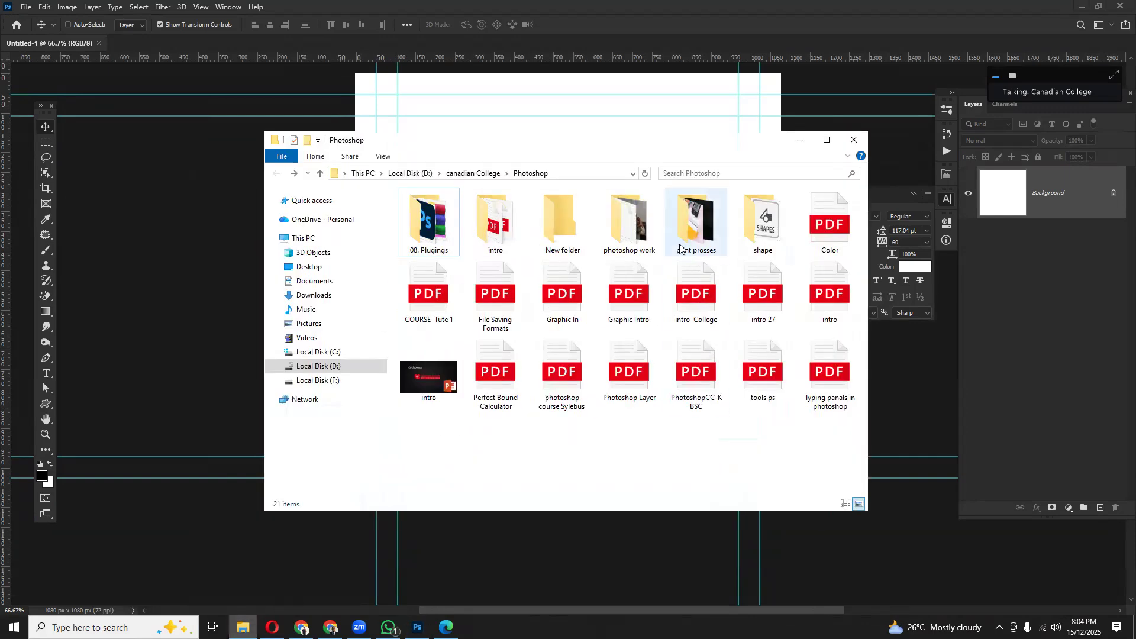
{"action": "double_click", "coordinate": [629, 223]}
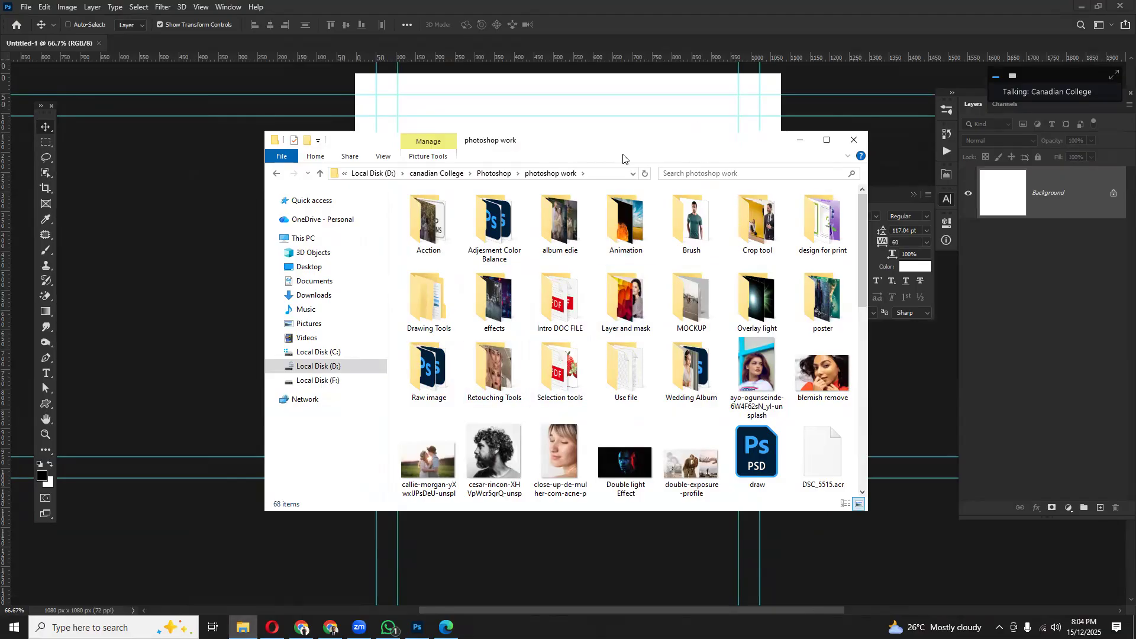
{"action": "left_click_drag", "start_coordinate": [623, 158], "coordinate": [554, 170]}
{"action": "double_click", "coordinate": [429, 320]}
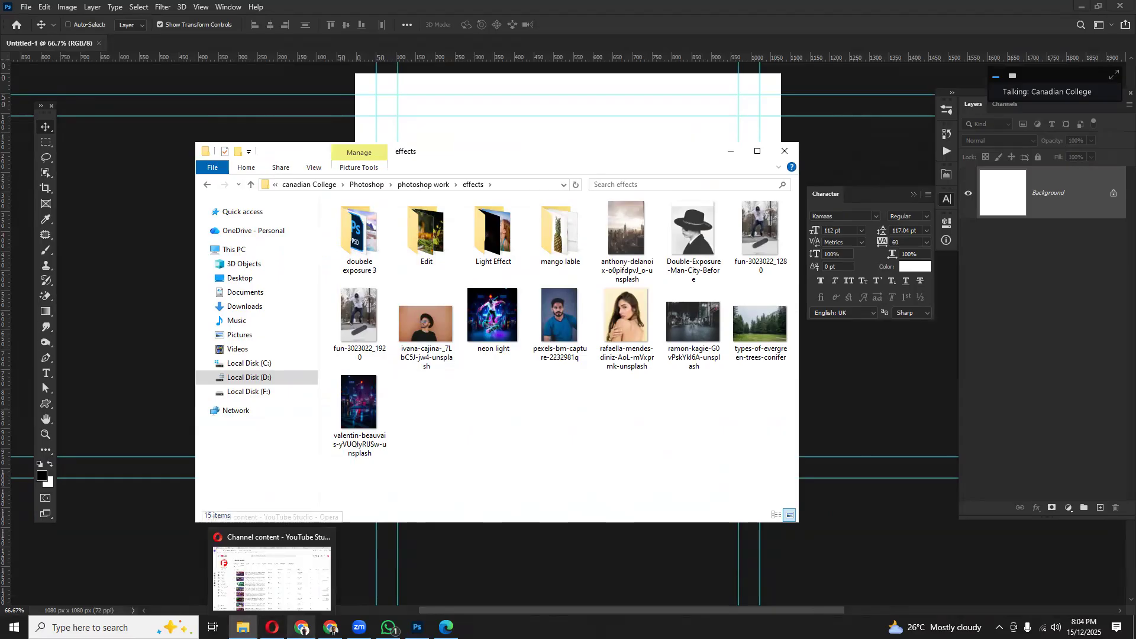
- Switch to Chrome, open google.com in a maximized window, and search Google Images for double exposure
{"action": "left_click", "coordinate": [301, 627]}
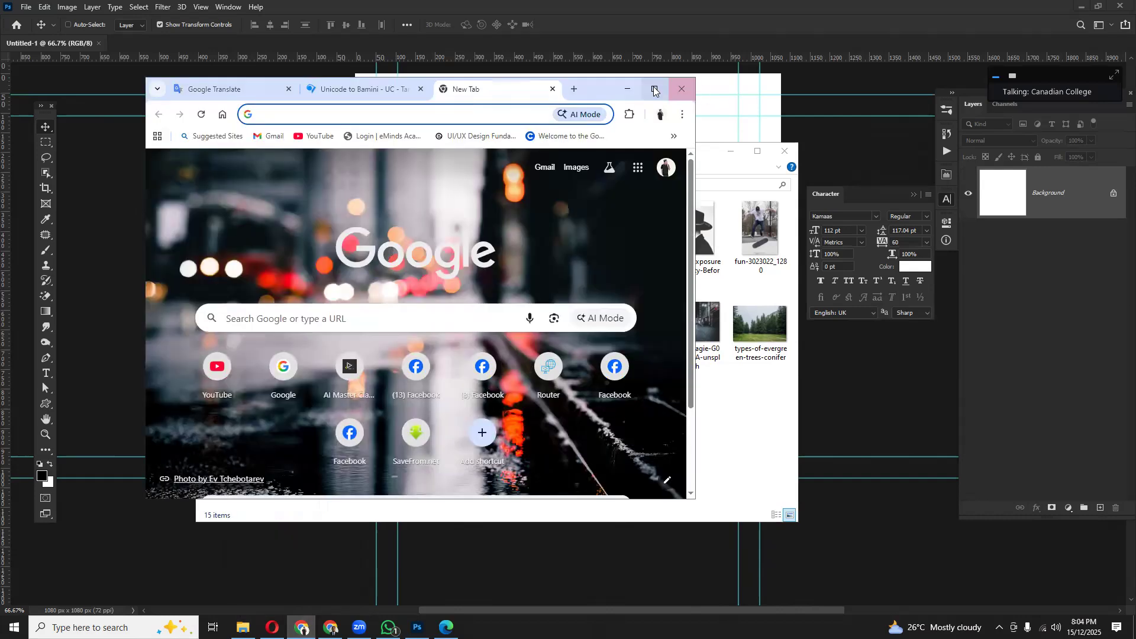
{"action": "left_click", "coordinate": [655, 88]}
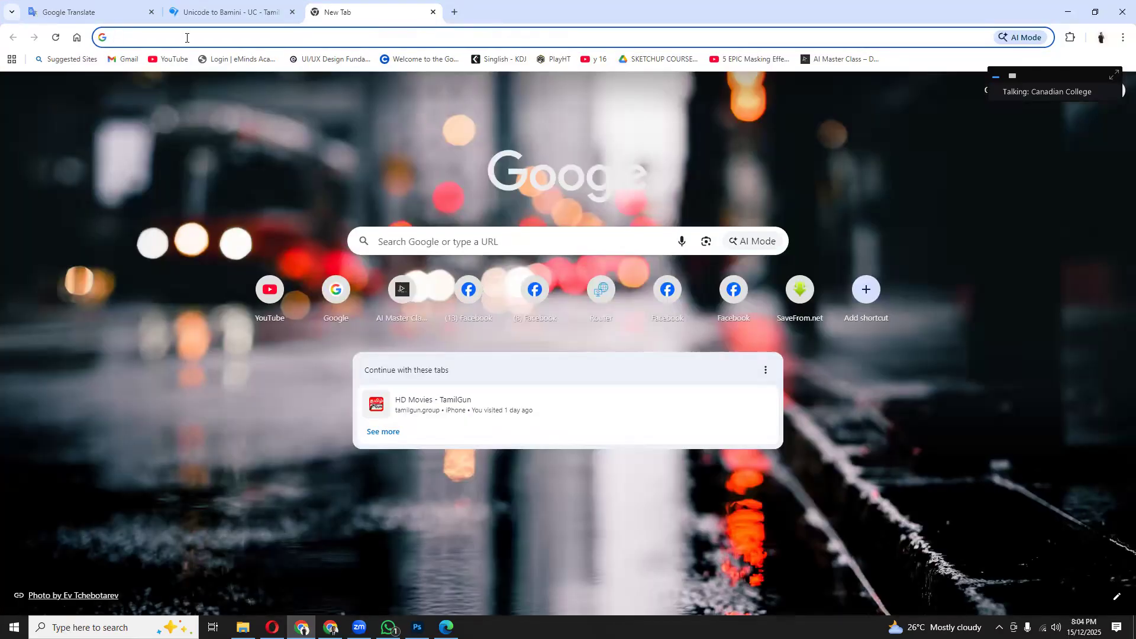
{"action": "type", "text": "google.com"}
{"action": "key", "text": "Return"}
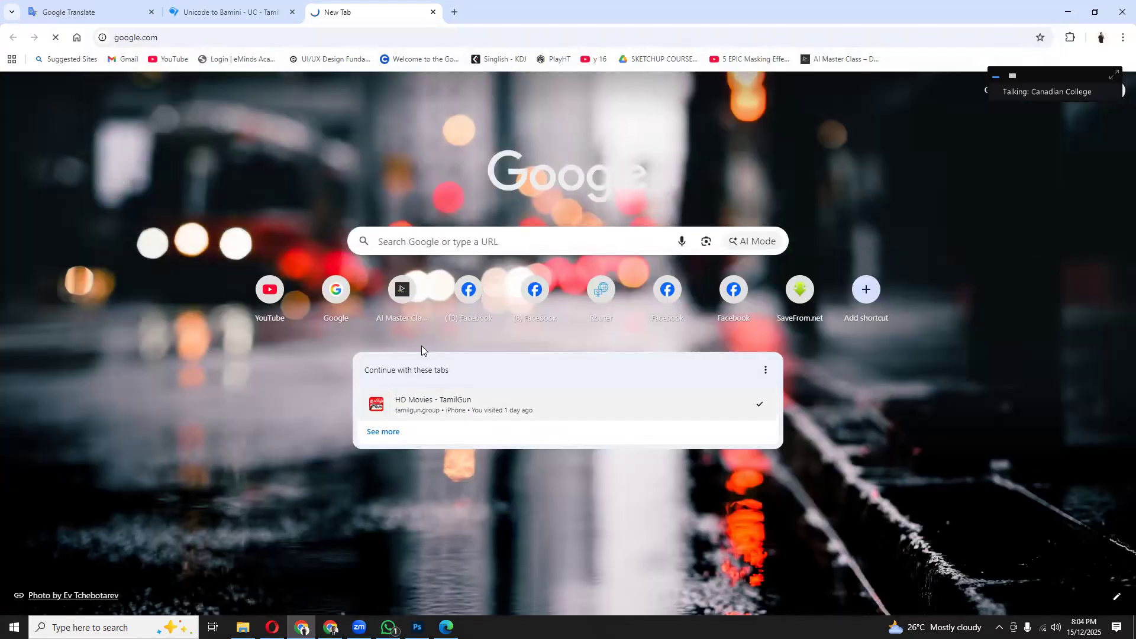
{"action": "type", "text": "do"}
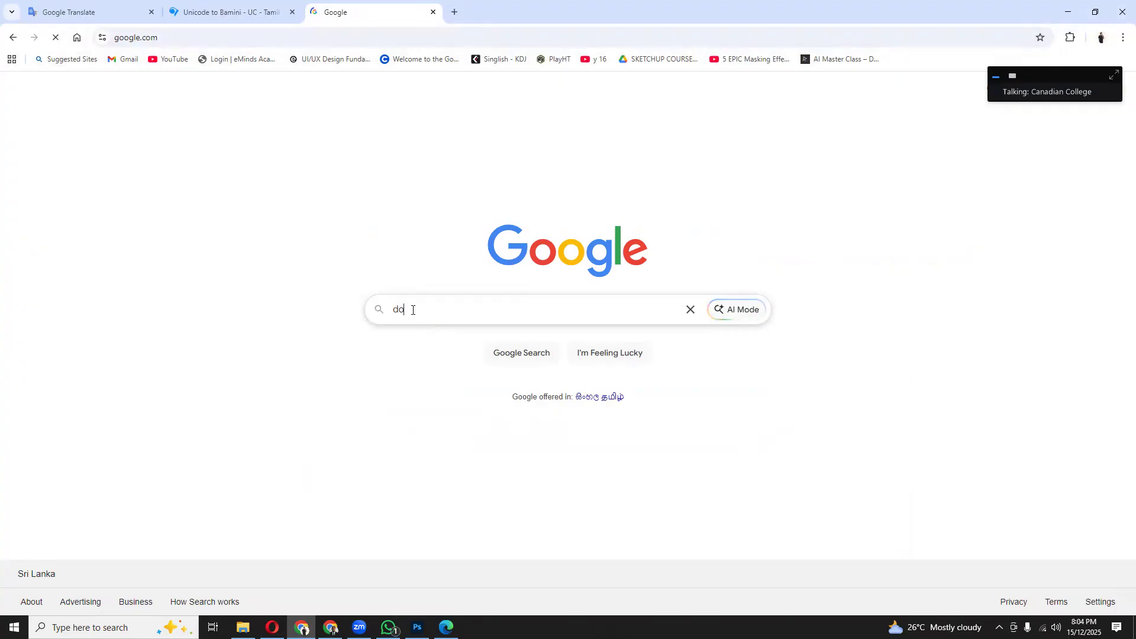
{"action": "type", "text": "bel "}
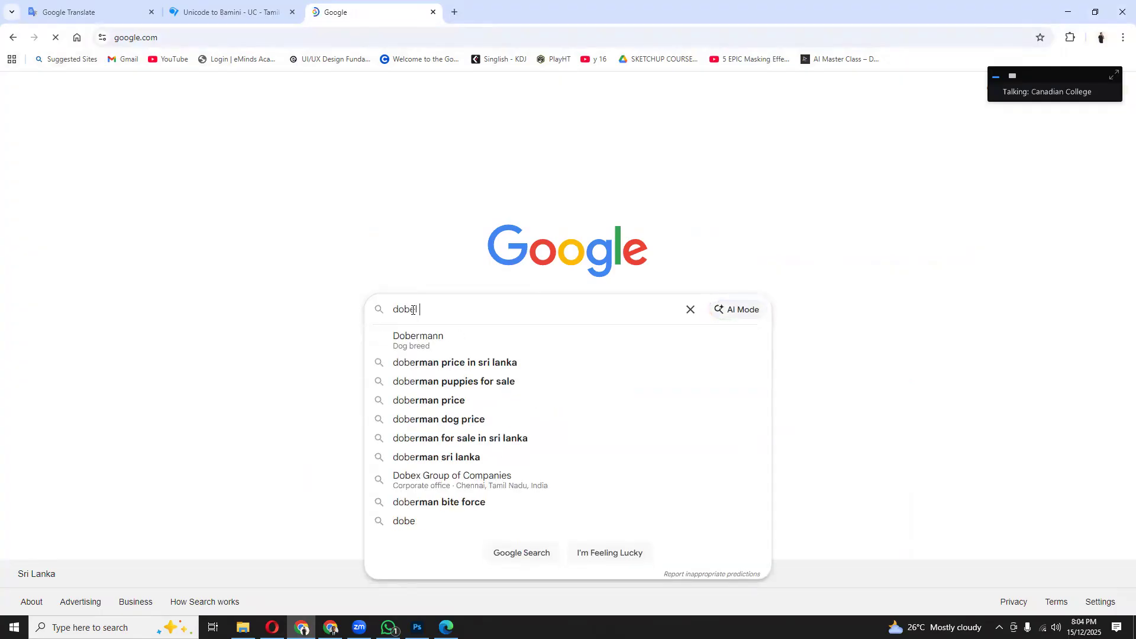
{"action": "type", "text": "expos"}
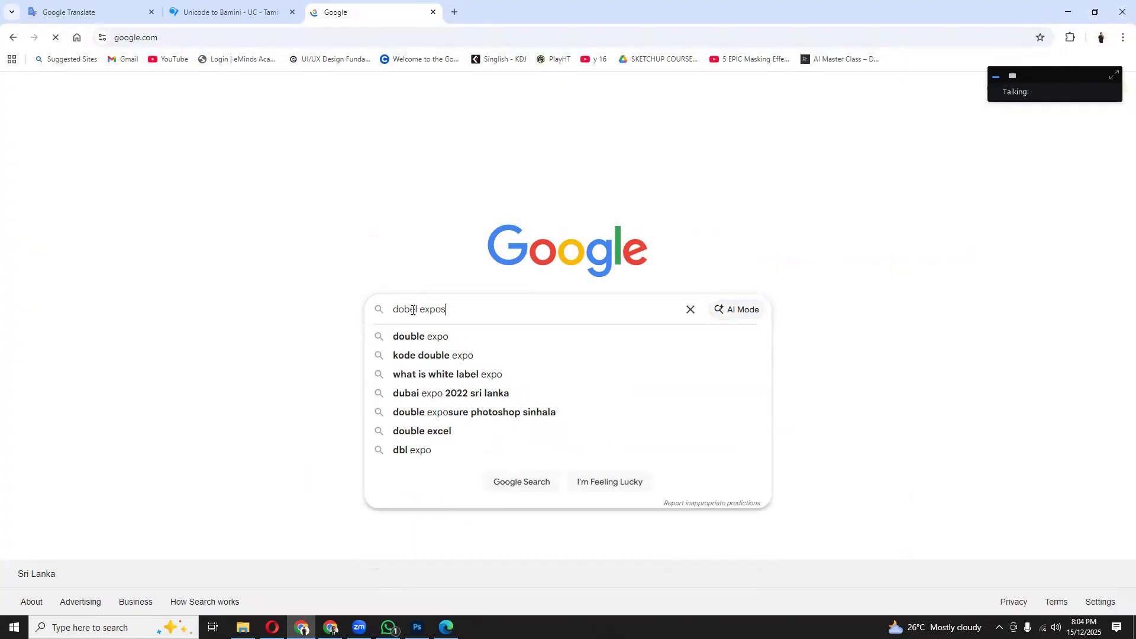
{"action": "left_click", "coordinate": [437, 336]}
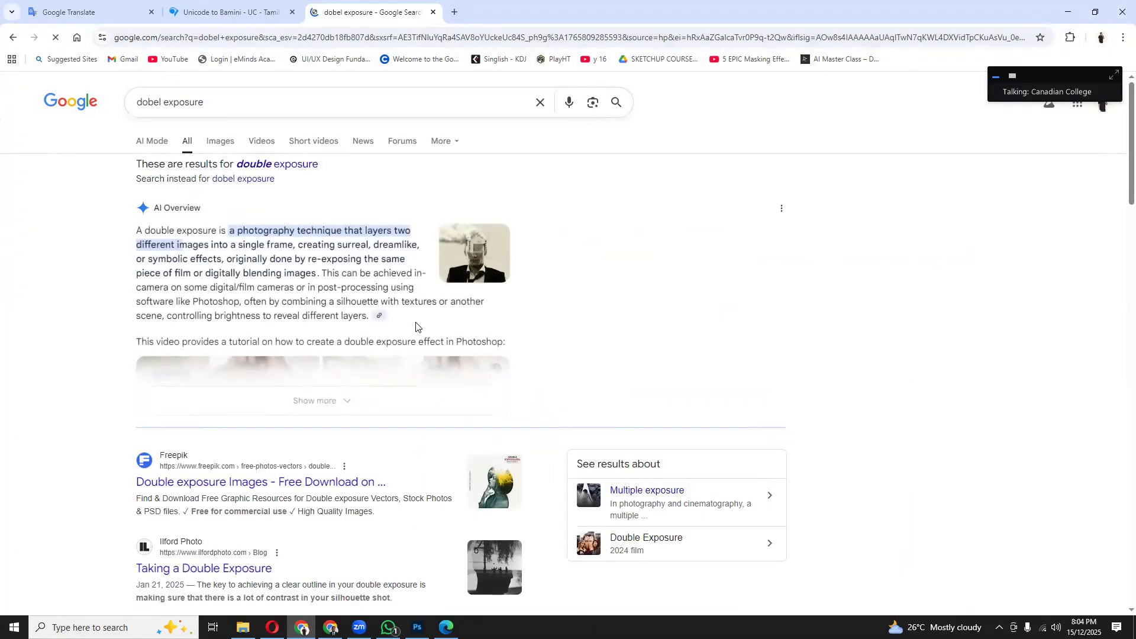
{"action": "left_click", "coordinate": [216, 144]}
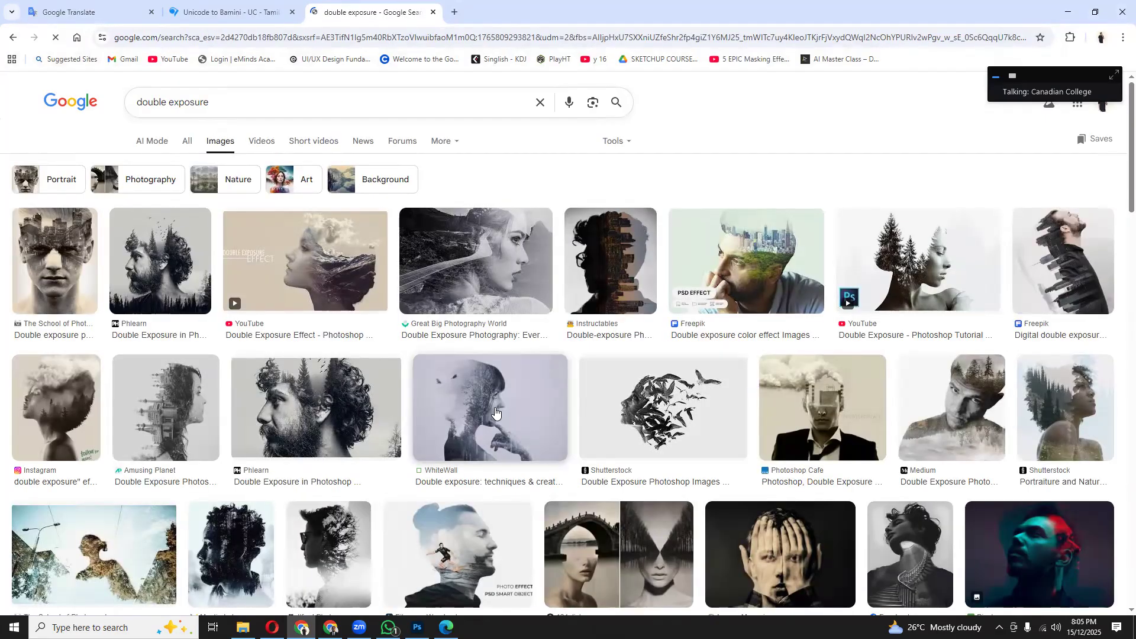
- Browse the double exposure image results and preview the Filmora surfer portrait and the Getty Images forest silhouette
{"action": "scroll", "coordinate": [339, 385], "scroll_direction": "down", "scroll_amount": 1}
{"action": "scroll", "coordinate": [339, 384], "scroll_direction": "down", "scroll_amount": 3}
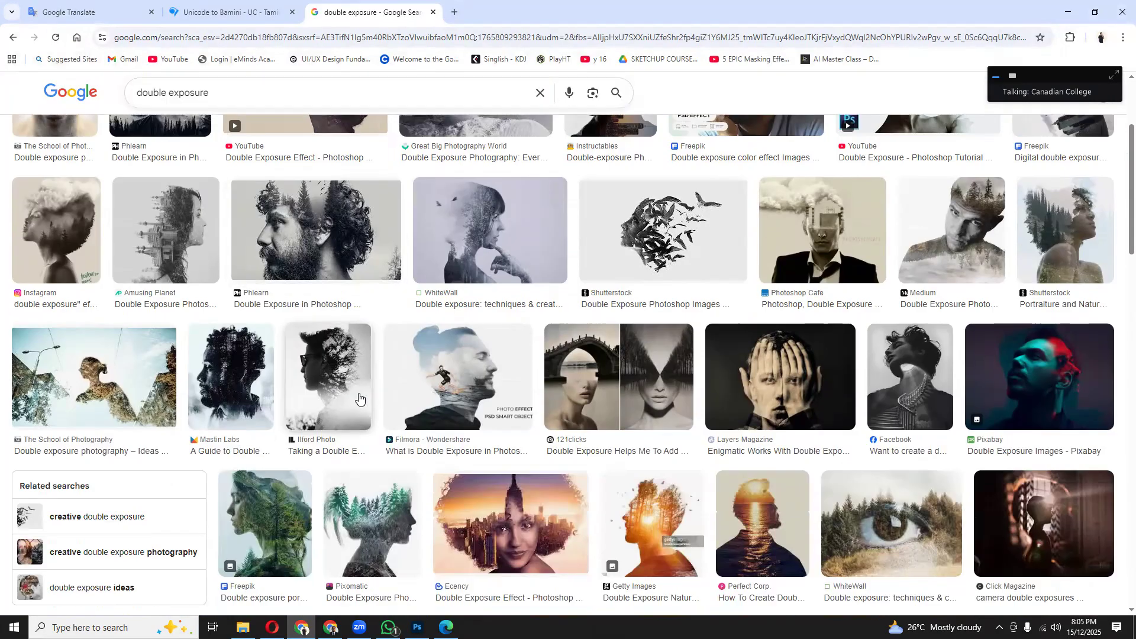
{"action": "scroll", "coordinate": [403, 413], "scroll_direction": "down", "scroll_amount": 2}
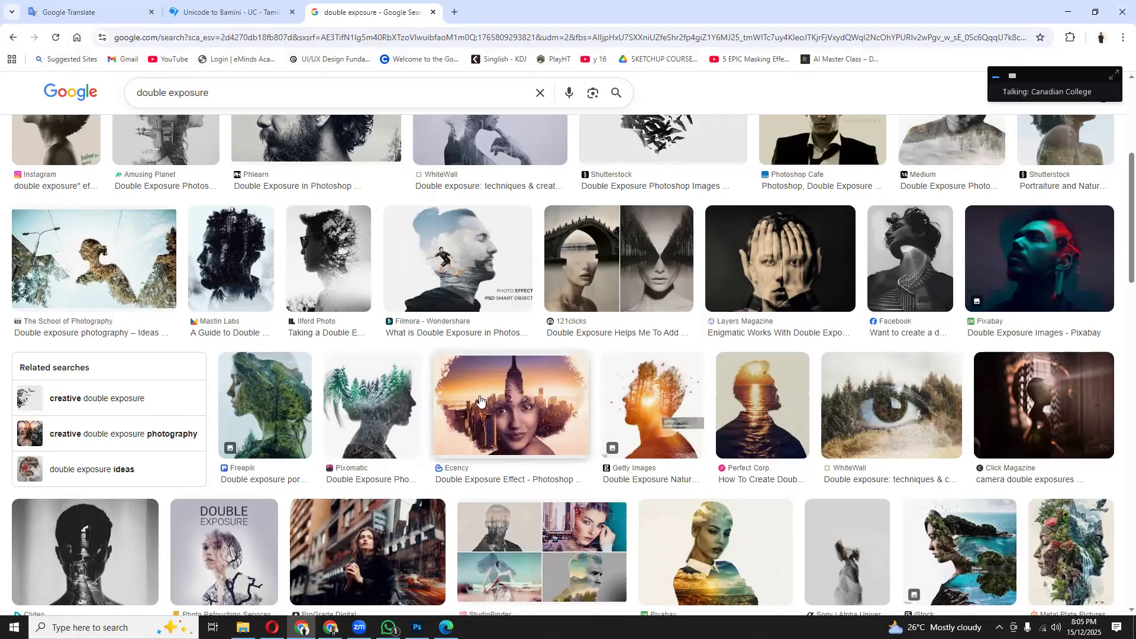
{"action": "left_click", "coordinate": [461, 266]}
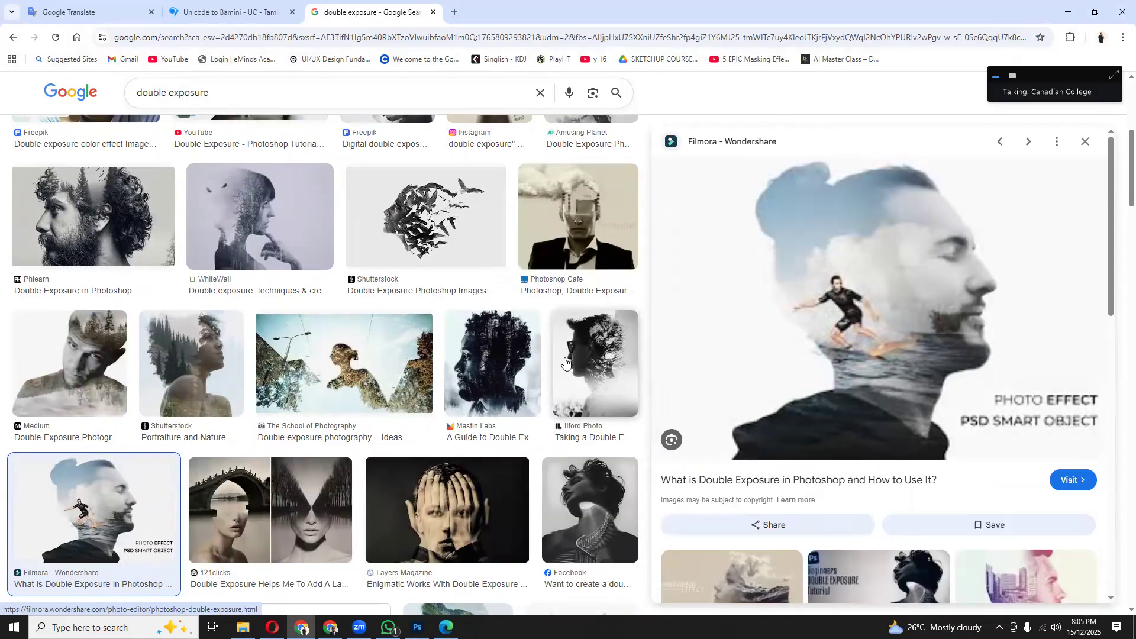
{"action": "scroll", "coordinate": [328, 355], "scroll_direction": "down", "scroll_amount": 2}
{"action": "scroll", "coordinate": [328, 355], "scroll_direction": "down", "scroll_amount": 6}
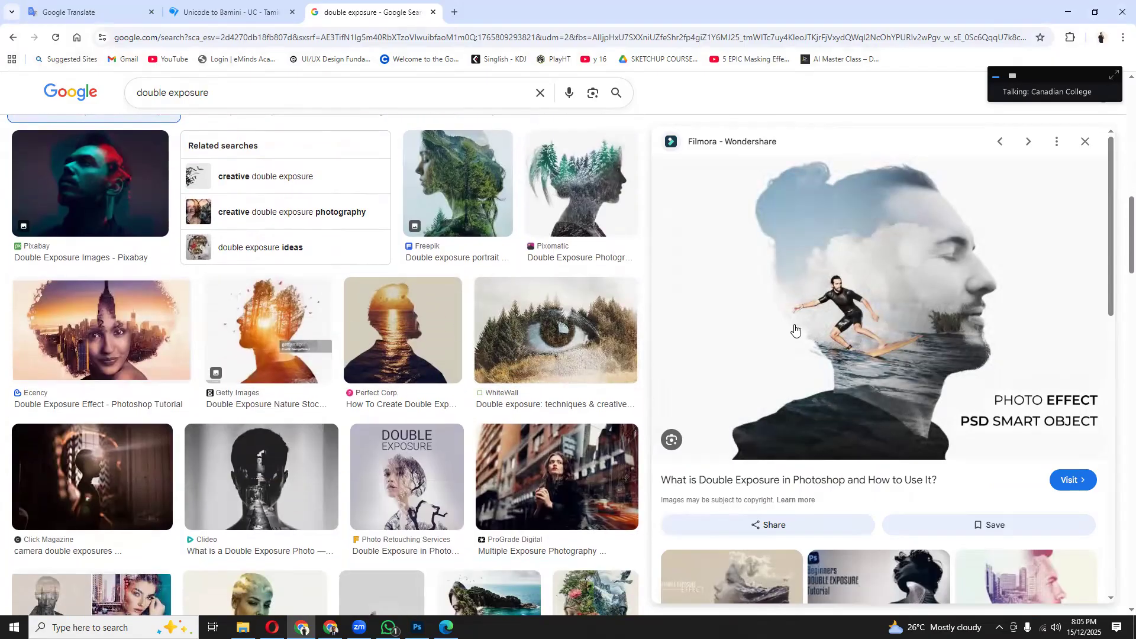
{"action": "left_click", "coordinate": [287, 320]}
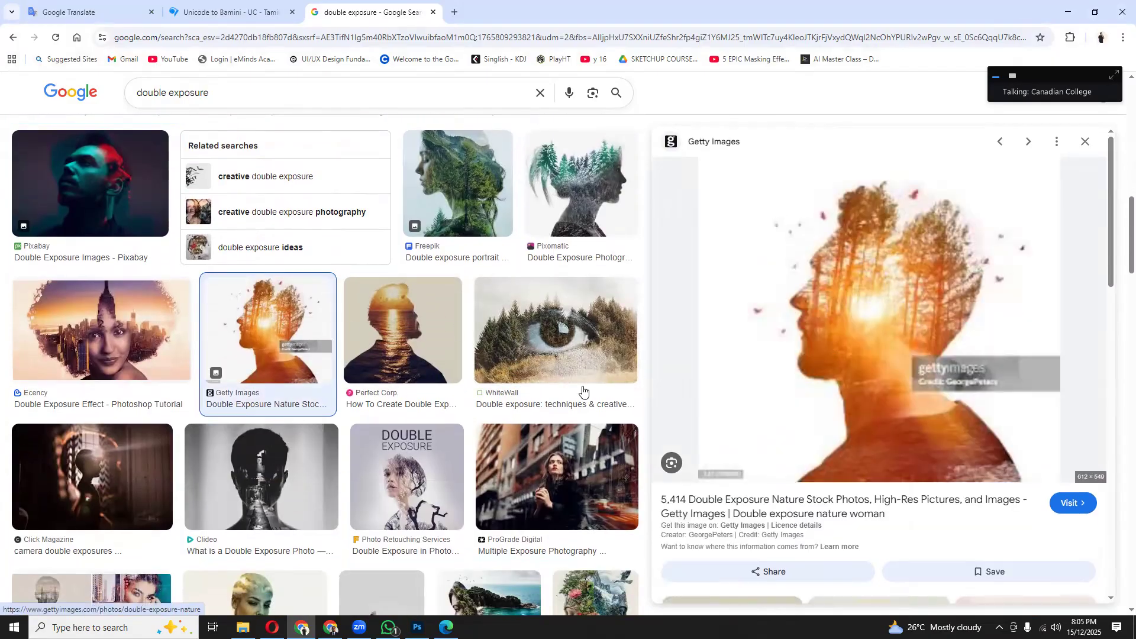
- Examine further double exposure examples by previewing the Design Shack, Phlearn, Pngtree and YouTube multiple exposure images
{"action": "scroll", "coordinate": [582, 390], "scroll_direction": "down", "scroll_amount": 1}
{"action": "scroll", "coordinate": [558, 364], "scroll_direction": "down", "scroll_amount": 6}
{"action": "left_click", "coordinate": [557, 365]}
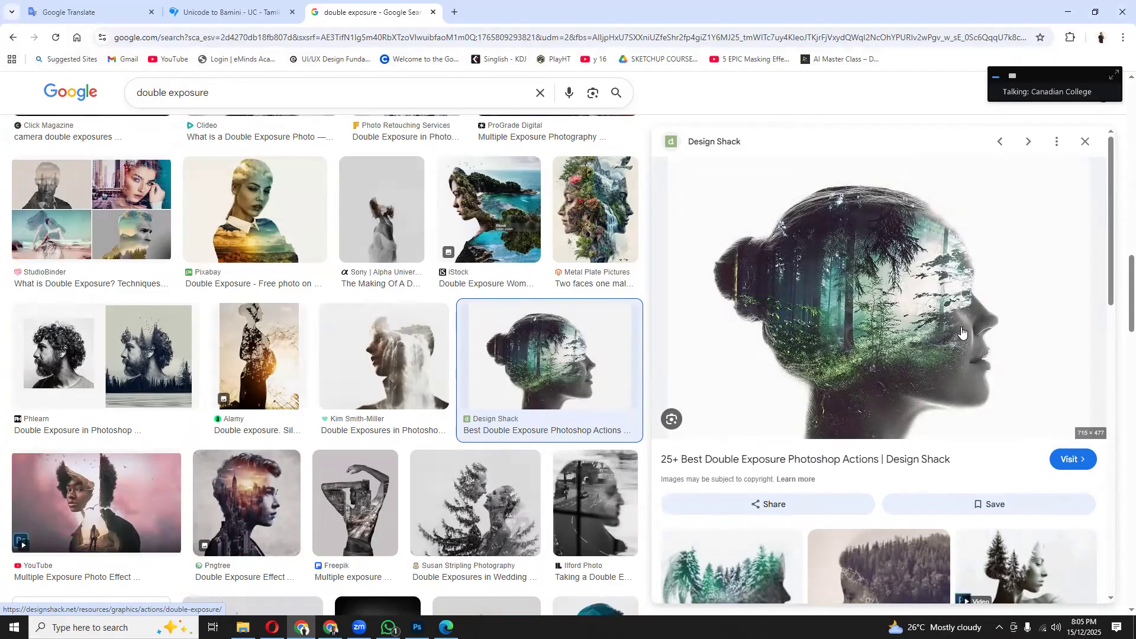
{"action": "left_click", "coordinate": [120, 362]}
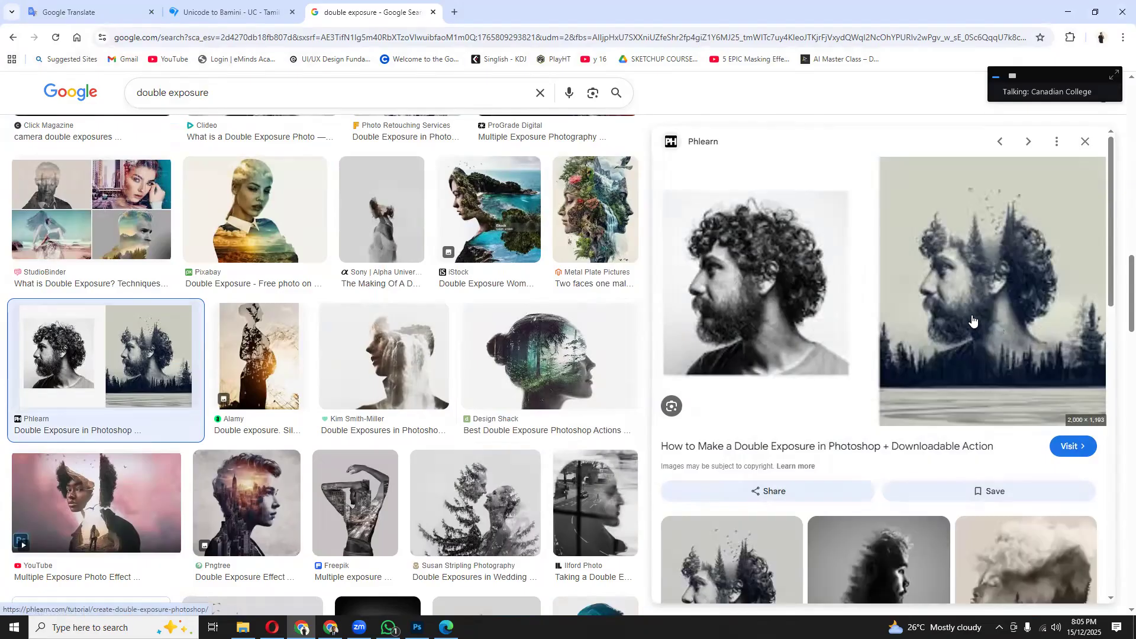
{"action": "left_click", "coordinate": [235, 519]}
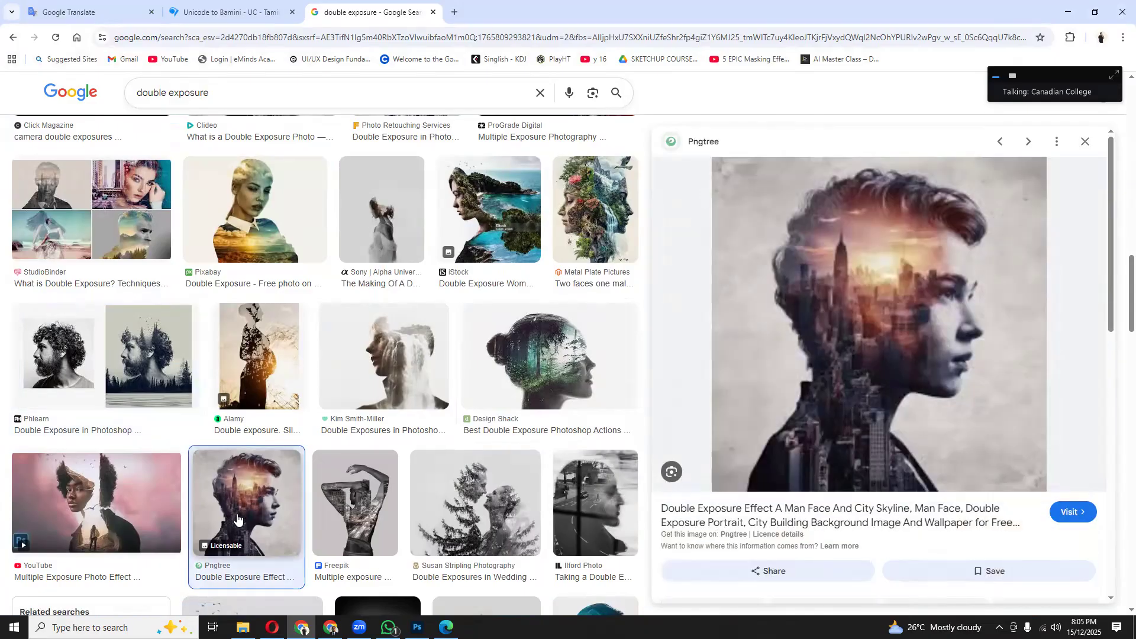
{"action": "scroll", "coordinate": [177, 474], "scroll_direction": "down", "scroll_amount": 1}
{"action": "left_click", "coordinate": [103, 429]}
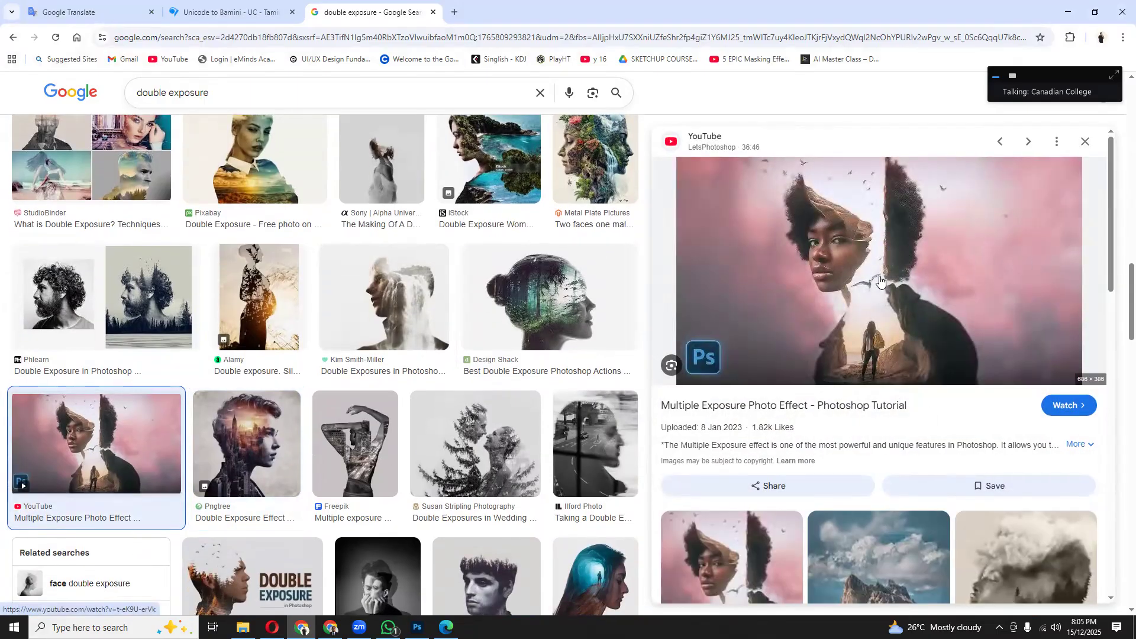
{"action": "scroll", "coordinate": [578, 362], "scroll_direction": "down", "scroll_amount": 5}
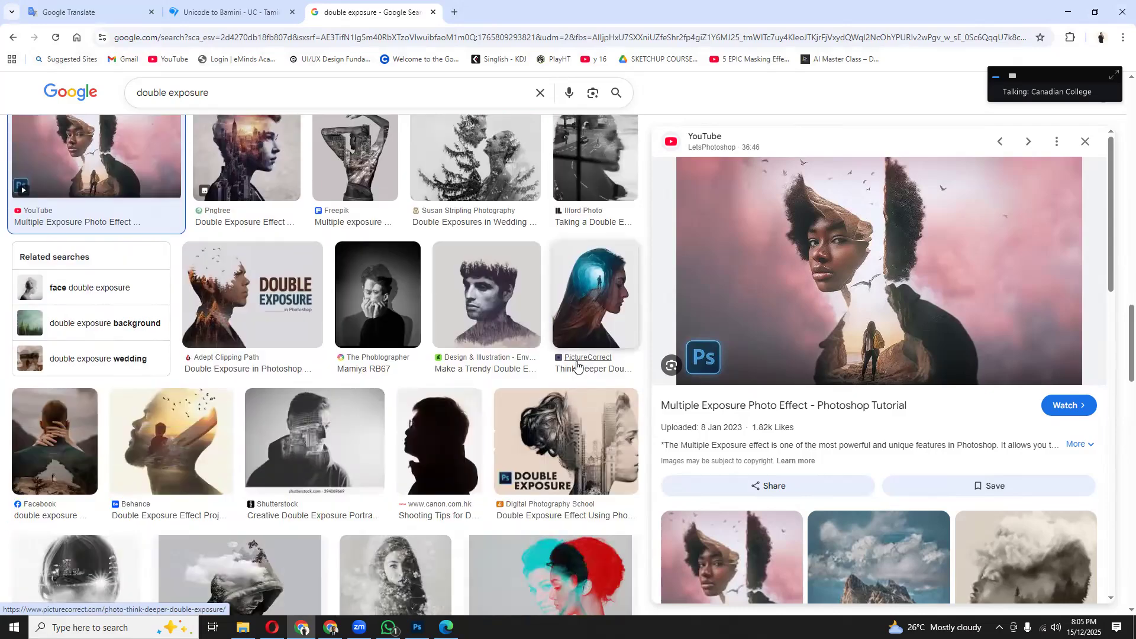
{"action": "scroll", "coordinate": [237, 296], "scroll_direction": "down", "scroll_amount": 5}
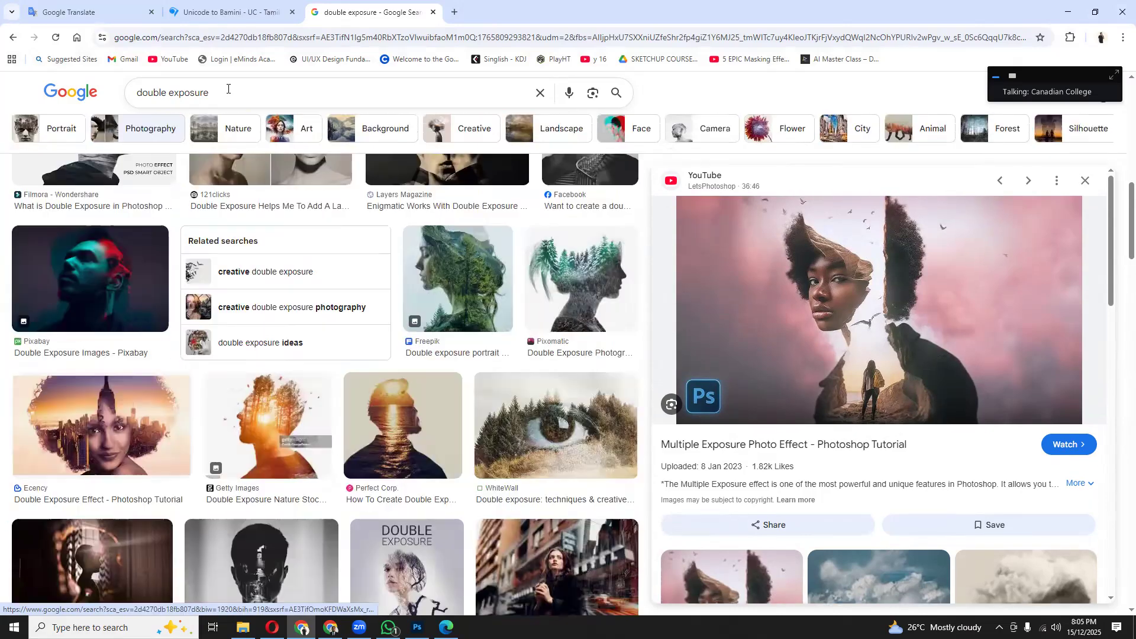
- Search Google Images for double exposure wedding photos
{"action": "scroll", "coordinate": [228, 89], "scroll_direction": "up", "scroll_amount": 4}
{"action": "left_click", "coordinate": [228, 88]}
{"action": "type", "text": "wed"}
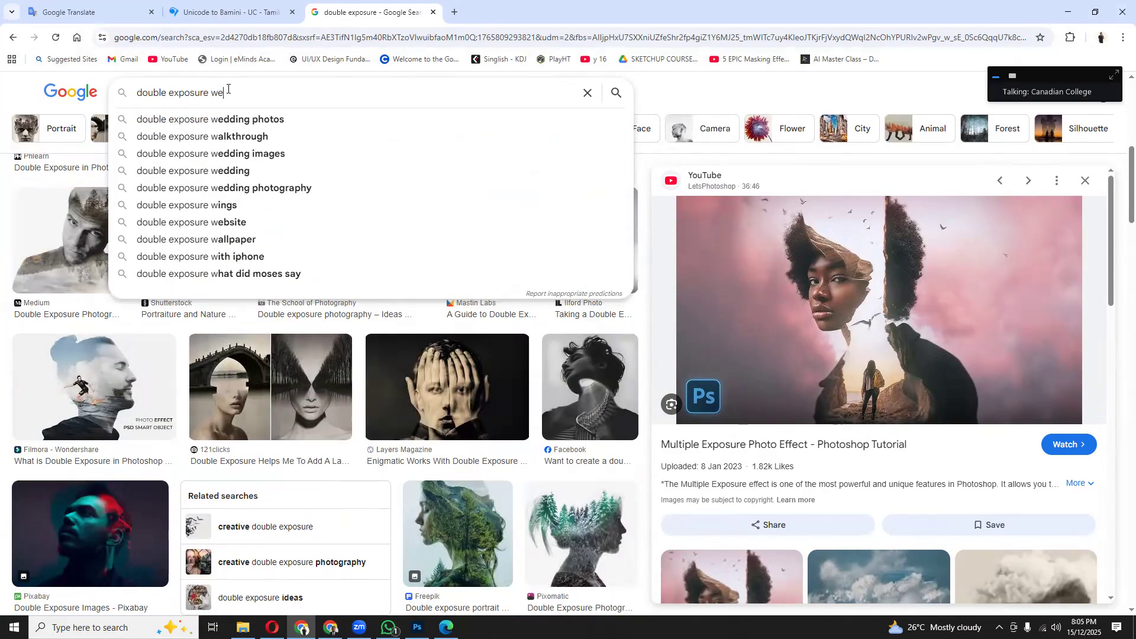
{"action": "left_click", "coordinate": [221, 121]}
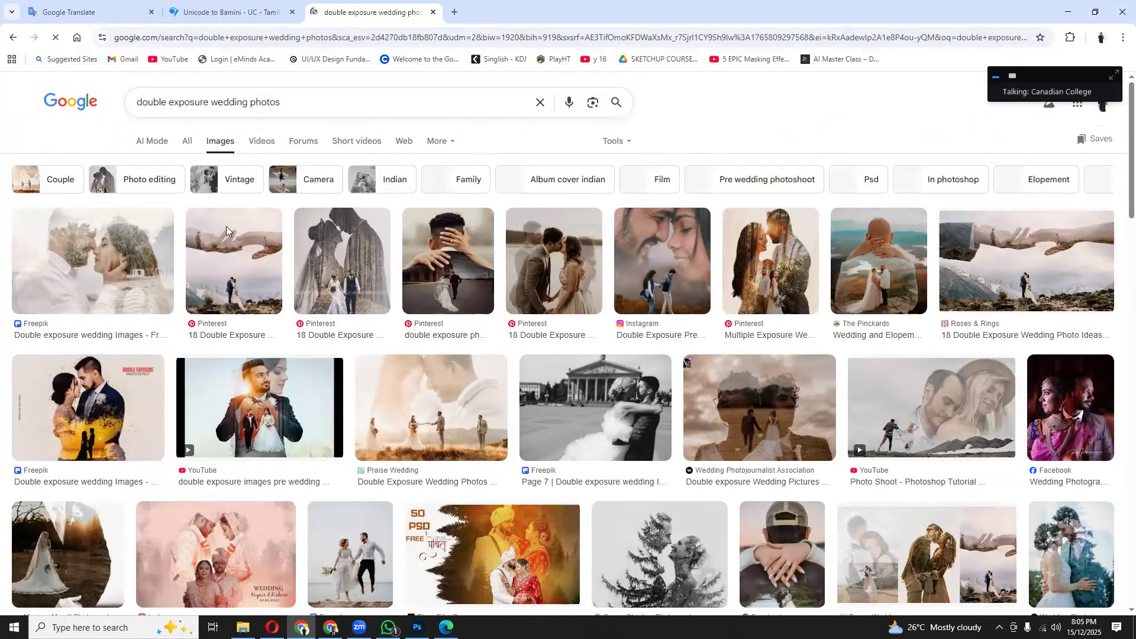
- Preview the YouTube pre-wedding edit, the Pinterest couple silhouette and the Pinterest hands-over-mountains image, and browse the related images
{"action": "left_click", "coordinate": [272, 410]}
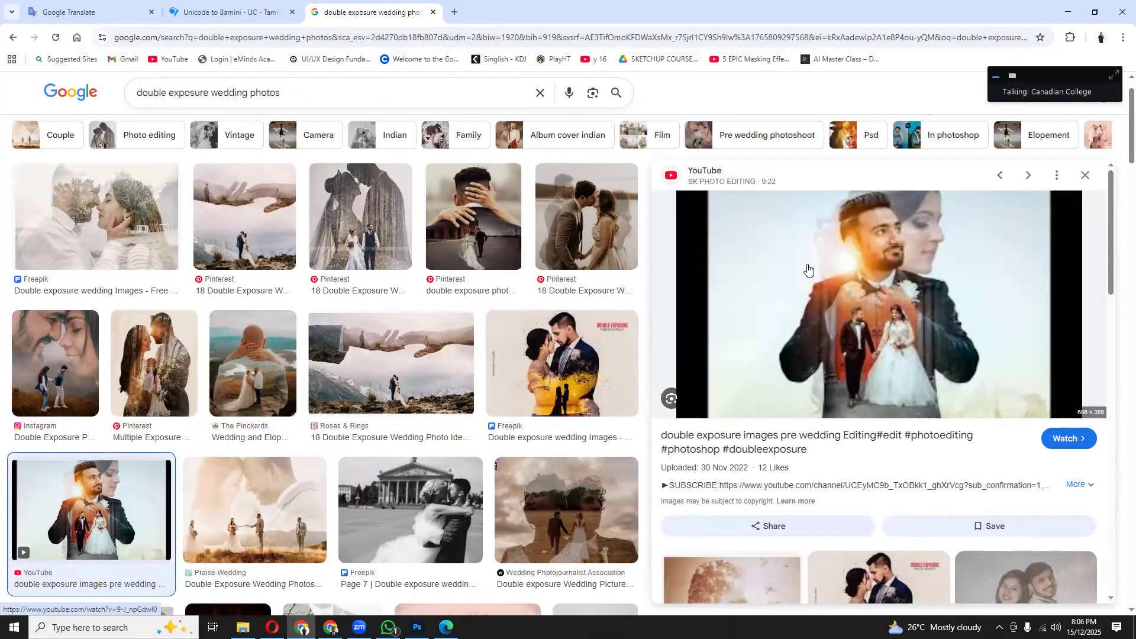
{"action": "left_click", "coordinate": [355, 253]}
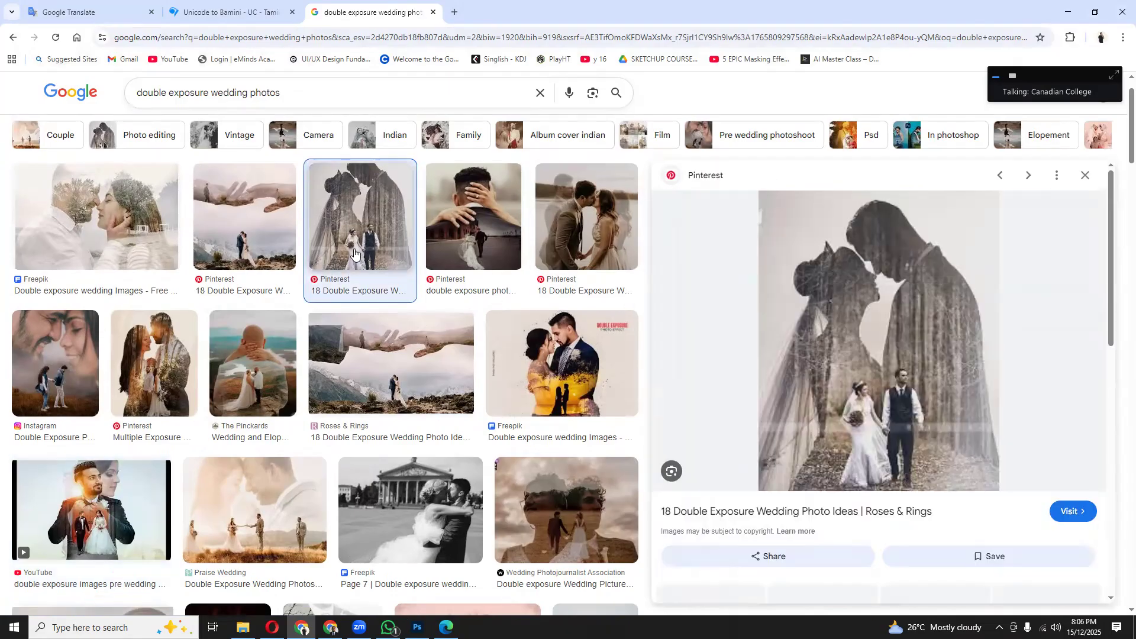
{"action": "left_click", "coordinate": [208, 210]}
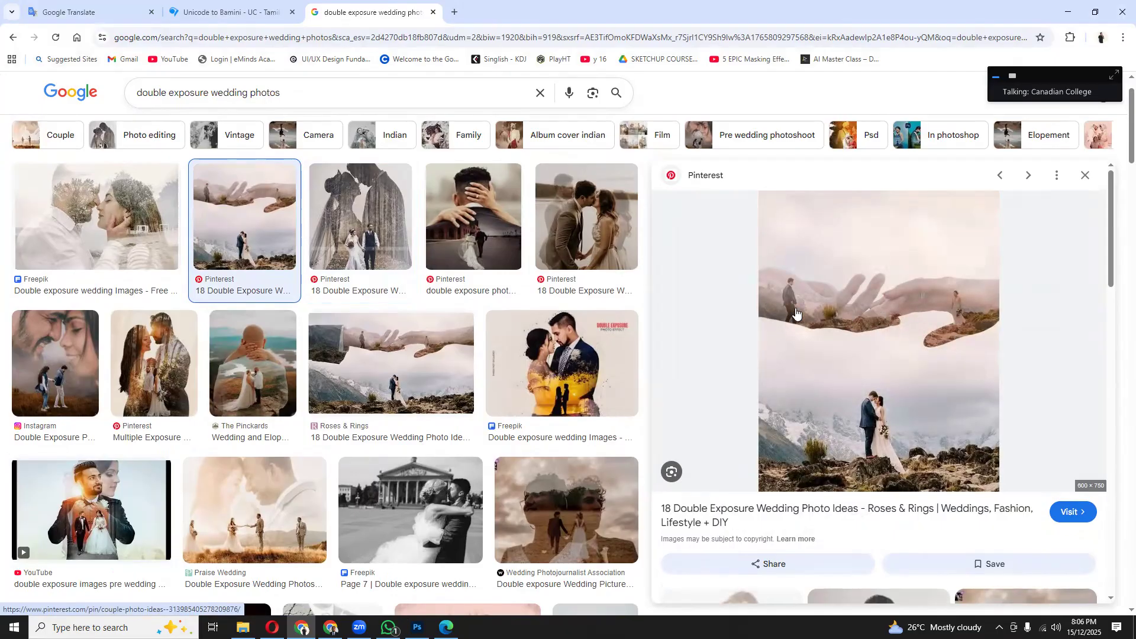
{"action": "scroll", "coordinate": [728, 424], "scroll_direction": "down", "scroll_amount": 6}
{"action": "scroll", "coordinate": [734, 354], "scroll_direction": "down", "scroll_amount": 6}
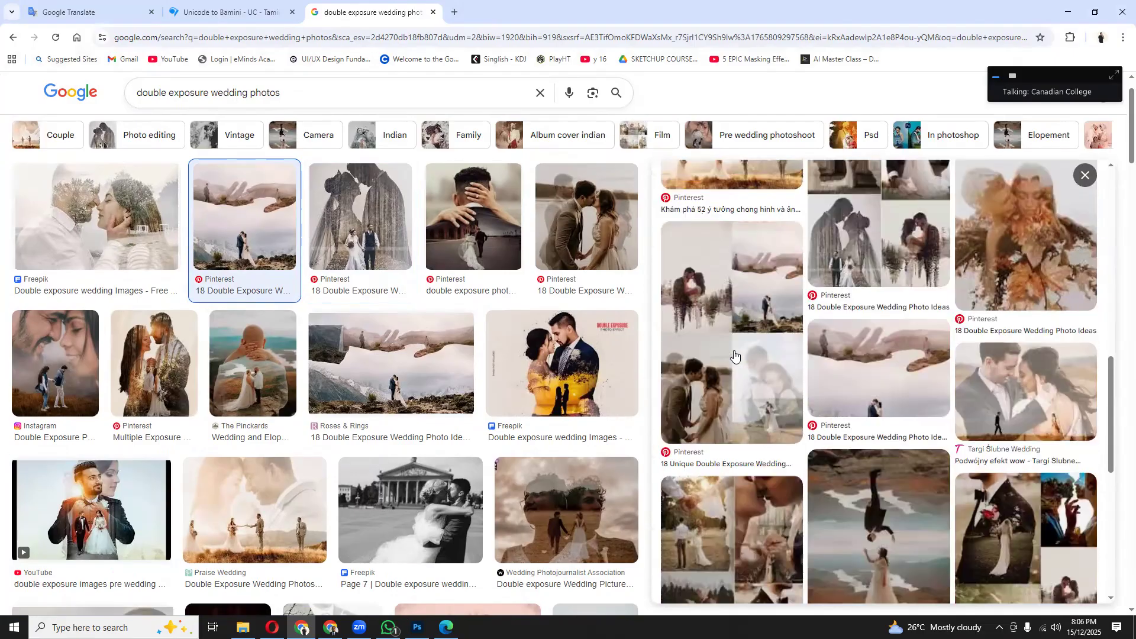
{"action": "scroll", "coordinate": [734, 354], "scroll_direction": "down", "scroll_amount": 2}
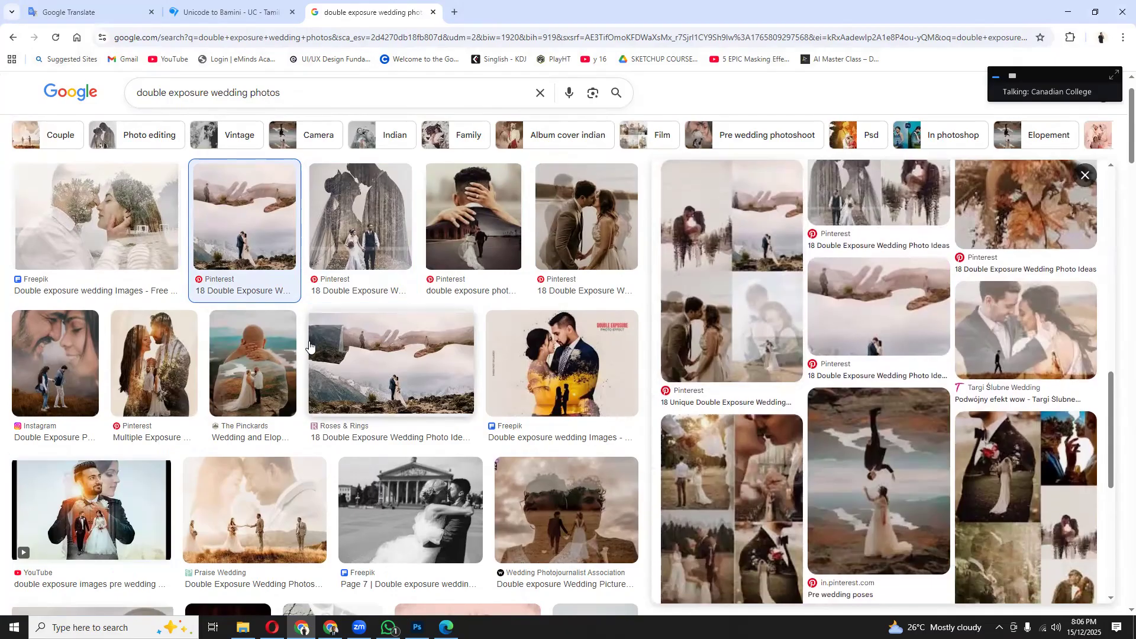
- Browse further wedding double exposure results and preview the Instagram Sunshine pre-wedding poster
{"action": "scroll", "coordinate": [309, 345], "scroll_direction": "down", "scroll_amount": 3}
{"action": "scroll", "coordinate": [269, 348], "scroll_direction": "down", "scroll_amount": 4}
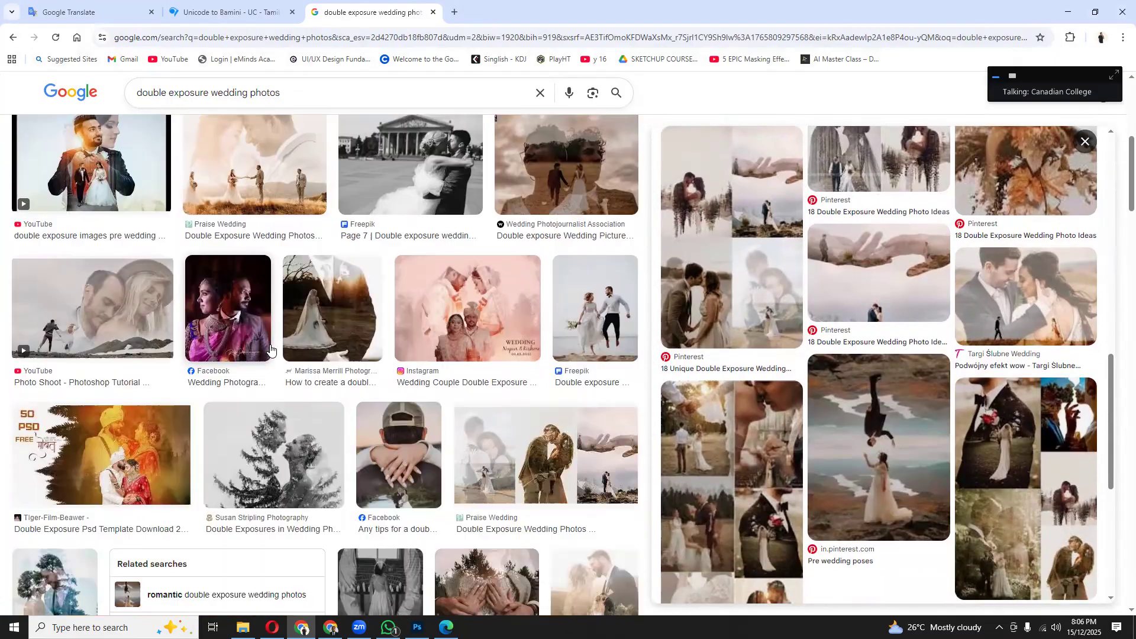
{"action": "scroll", "coordinate": [279, 348], "scroll_direction": "down", "scroll_amount": 5}
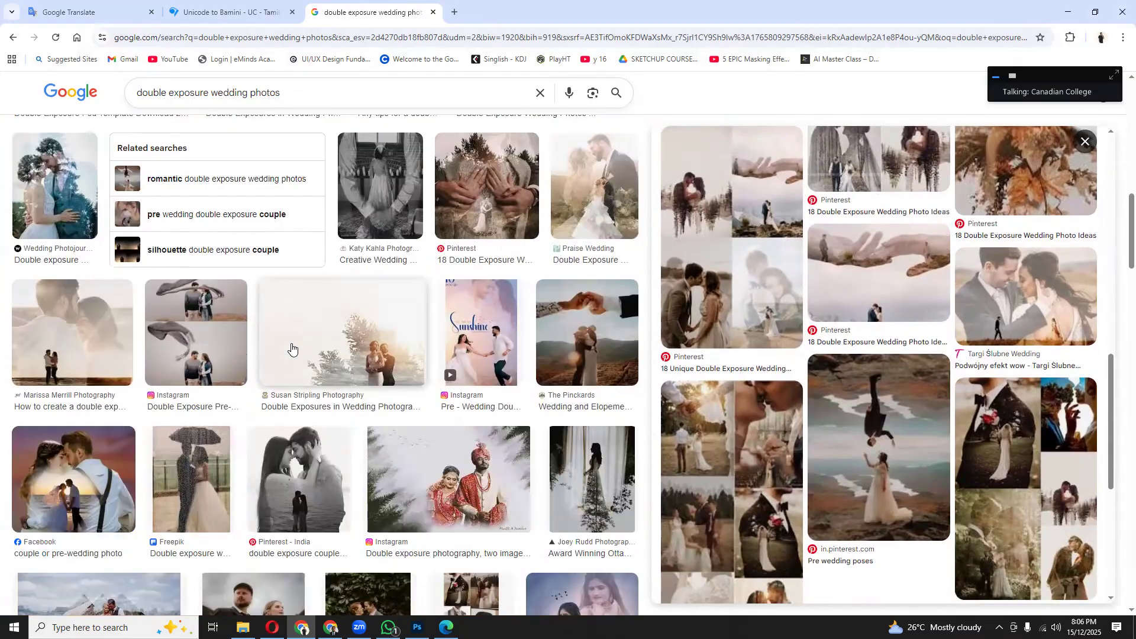
{"action": "left_click", "coordinate": [483, 346]}
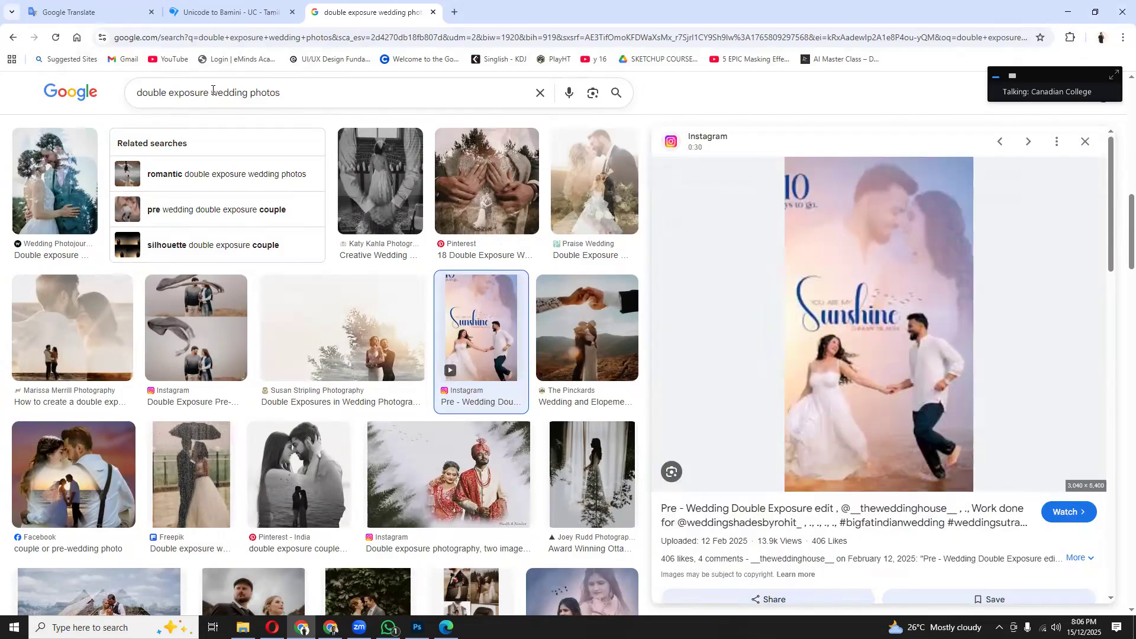
- Change the image search to double exposure movie poster and run it
{"action": "left_click_drag", "start_coordinate": [212, 92], "coordinate": [426, 91]}
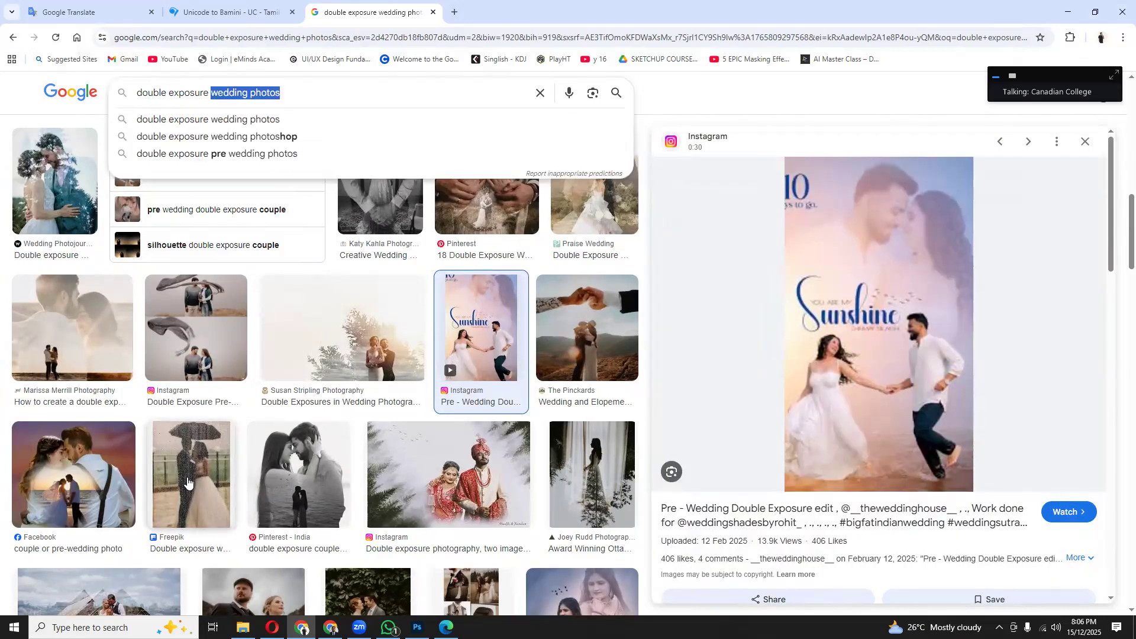
{"action": "scroll", "coordinate": [319, 482], "scroll_direction": "down", "scroll_amount": 5}
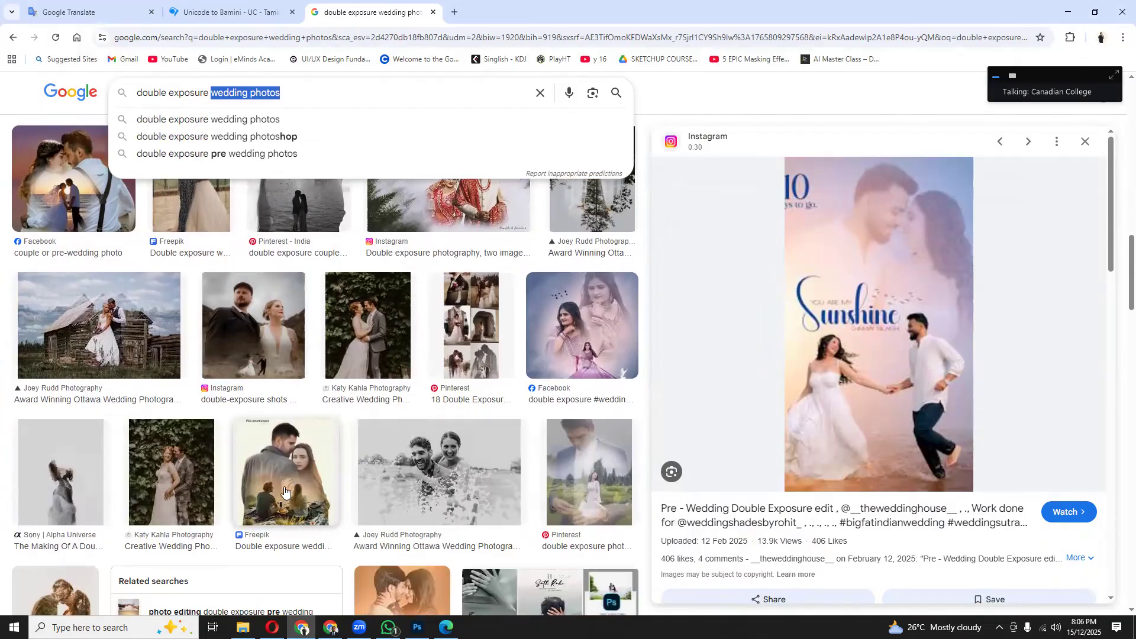
{"action": "scroll", "coordinate": [273, 426], "scroll_direction": "up", "scroll_amount": 1}
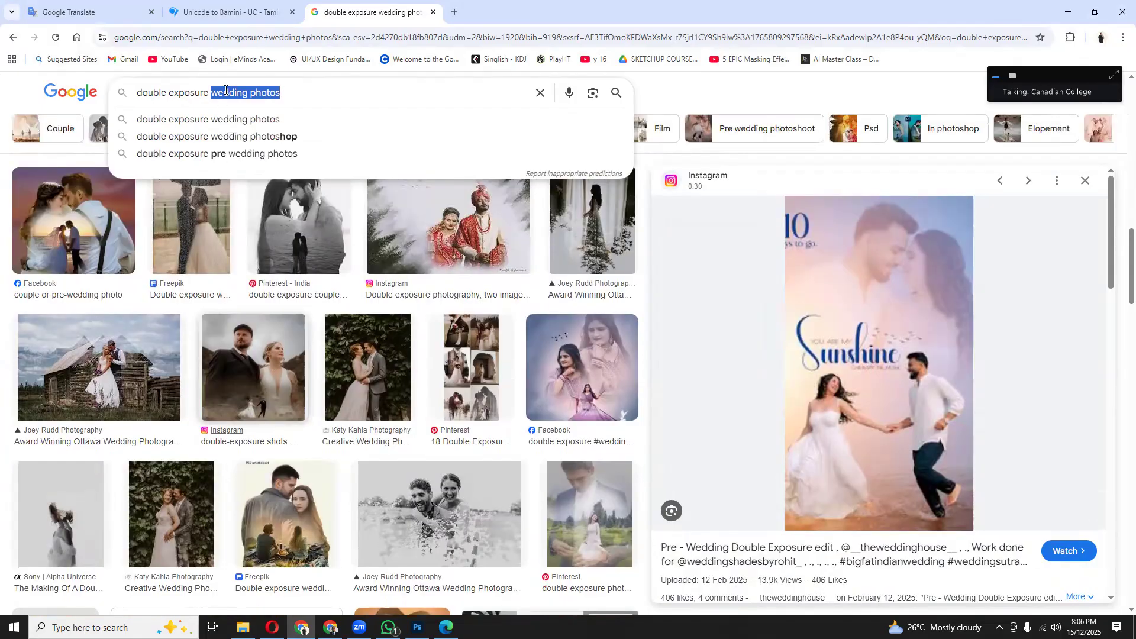
{"action": "type", "text": "movi"}
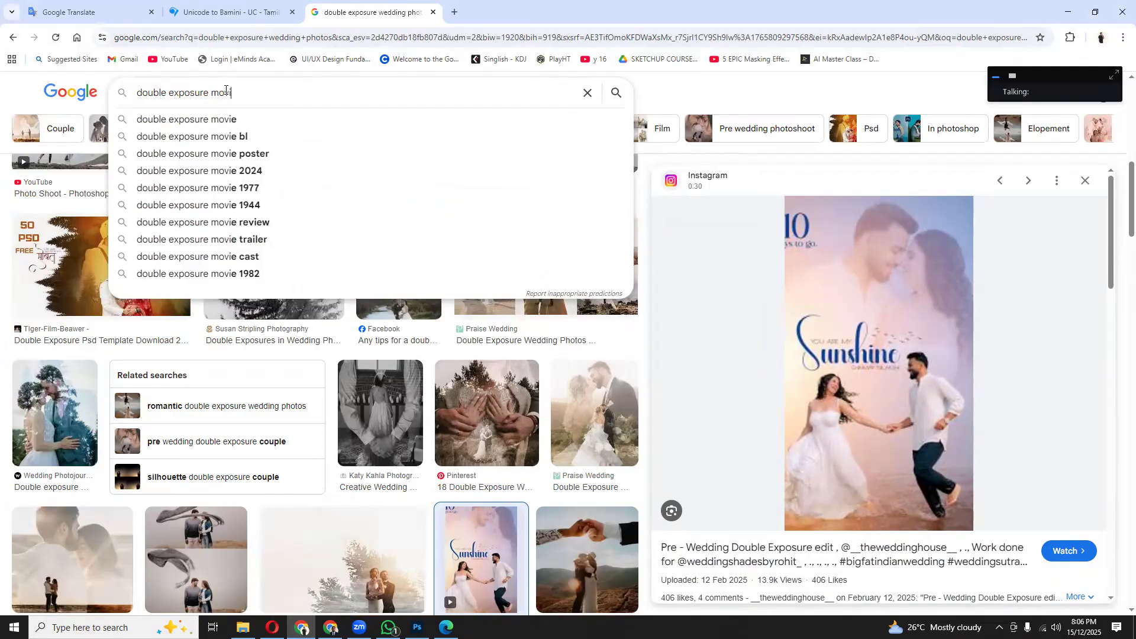
{"action": "type", "text": "e po"}
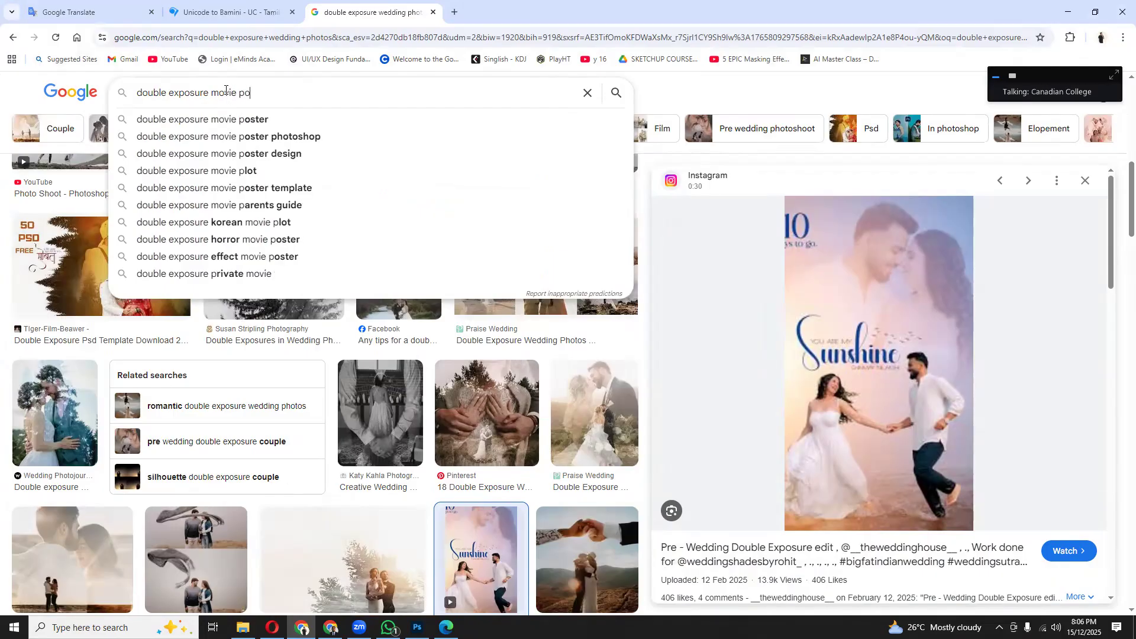
{"action": "type", "text": "ster"}
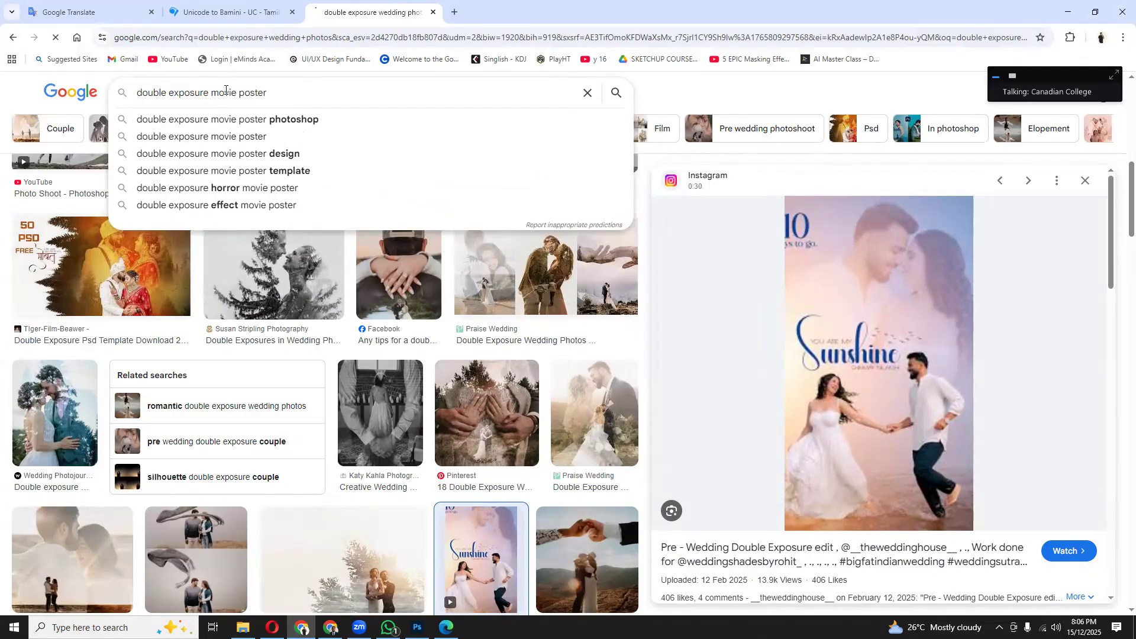
{"action": "key", "text": "Return"}
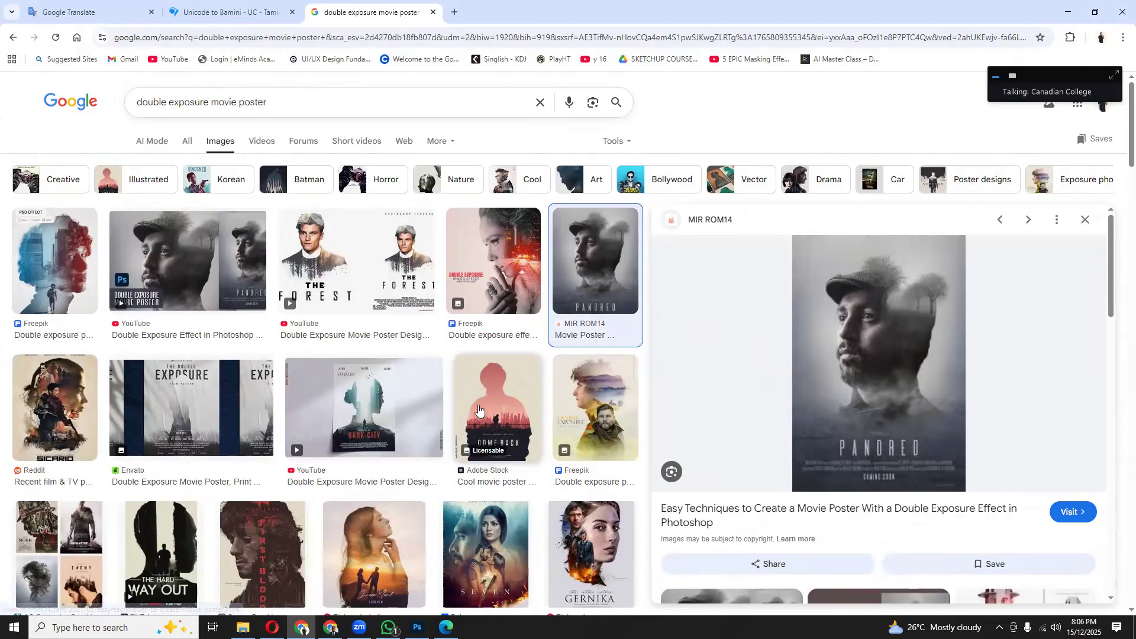
- Browse the movie poster results and related images, and preview the Behance Seven poster
{"action": "scroll", "coordinate": [479, 407], "scroll_direction": "down", "scroll_amount": 2}
{"action": "scroll", "coordinate": [791, 458], "scroll_direction": "down", "scroll_amount": 3}
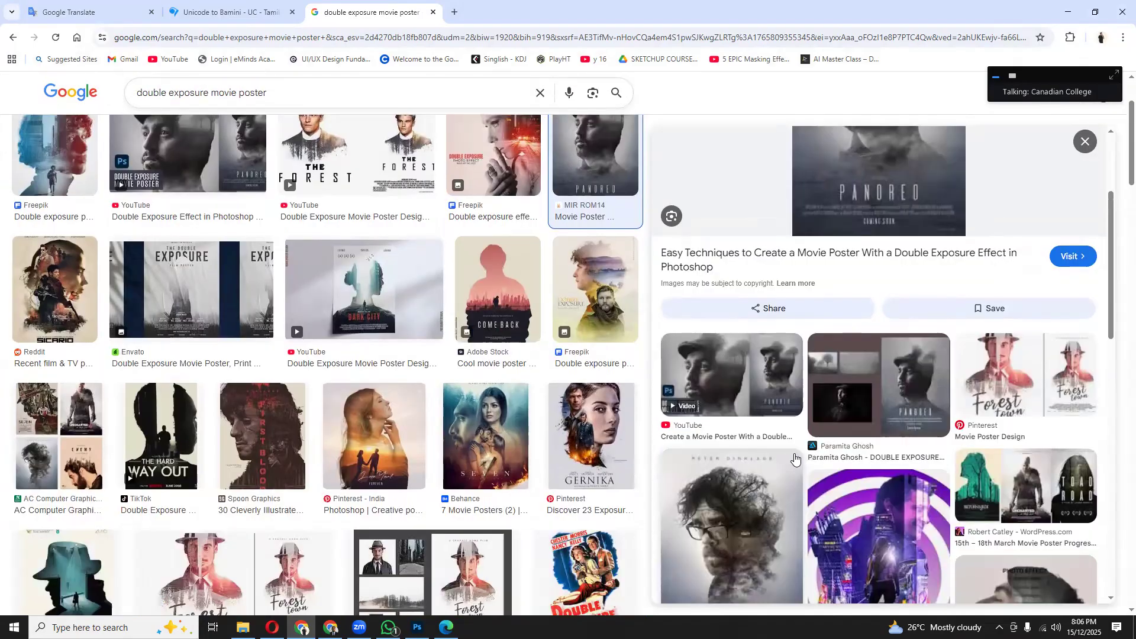
{"action": "scroll", "coordinate": [769, 450], "scroll_direction": "down", "scroll_amount": 5}
{"action": "scroll", "coordinate": [481, 427], "scroll_direction": "down", "scroll_amount": 1}
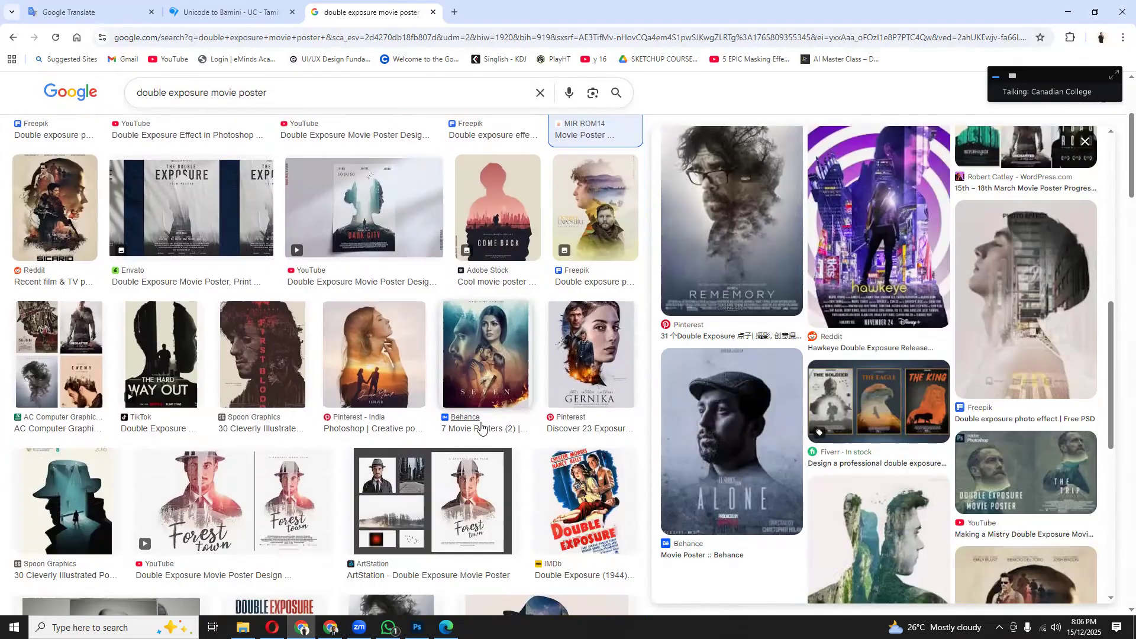
{"action": "scroll", "coordinate": [379, 414], "scroll_direction": "down", "scroll_amount": 1}
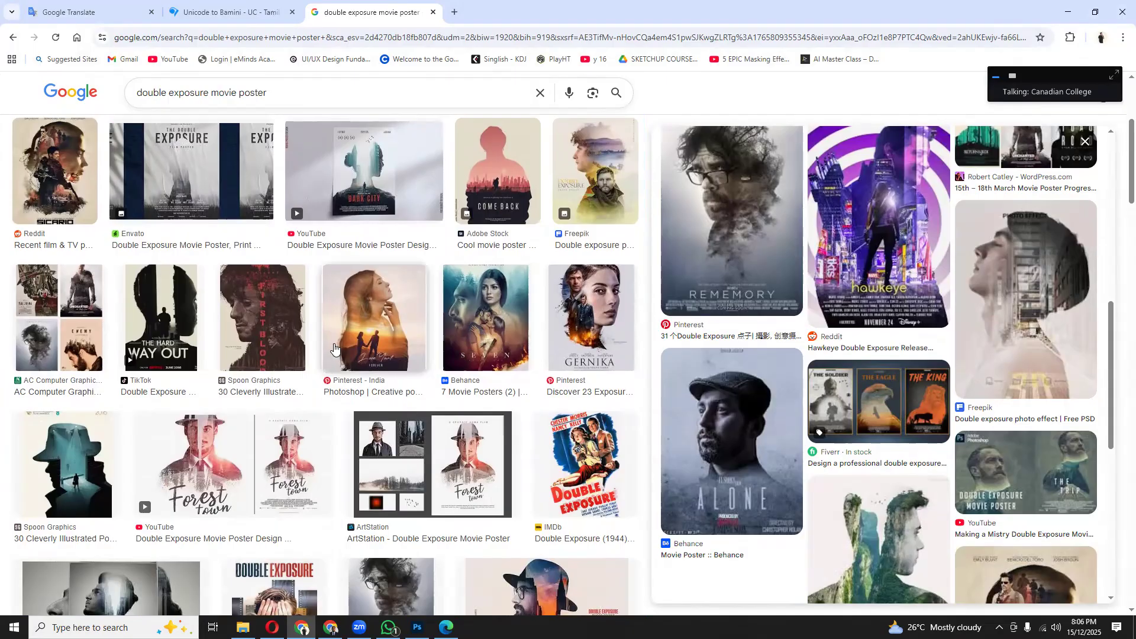
{"action": "left_click", "coordinate": [491, 338]}
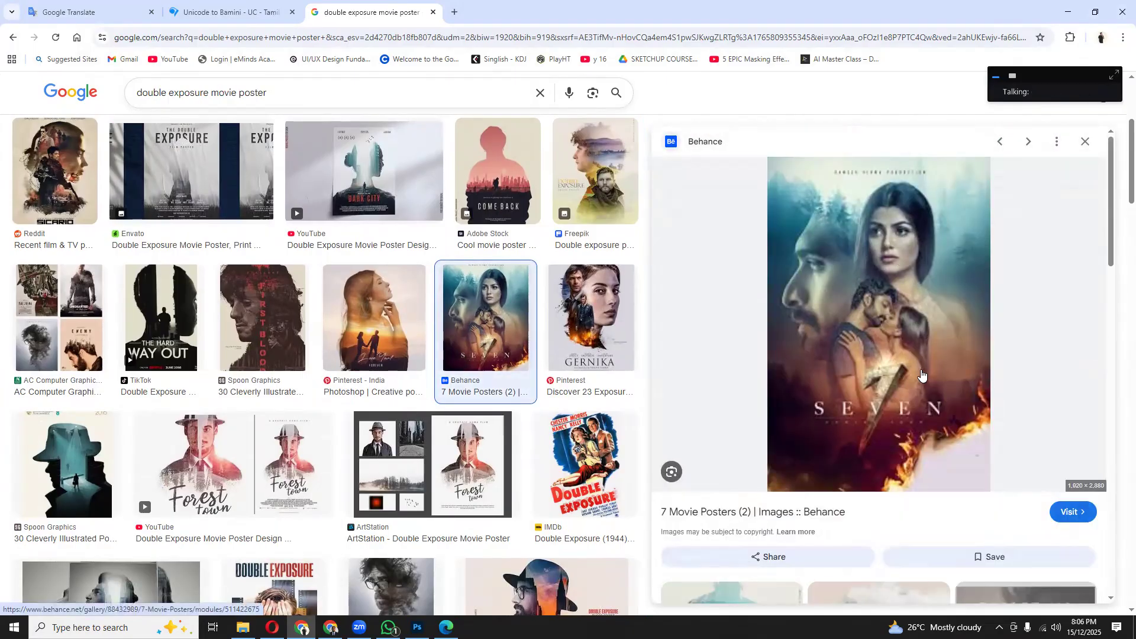
- Look through the remaining double exposure movie poster results and return to the upper rows
{"action": "scroll", "coordinate": [363, 445], "scroll_direction": "down", "scroll_amount": 5}
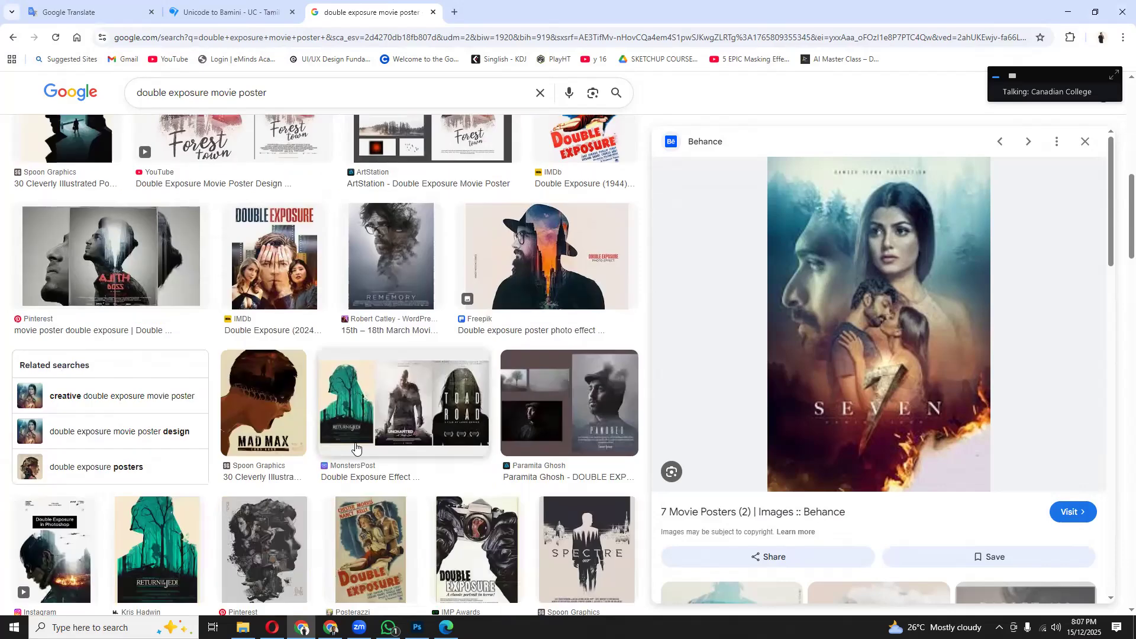
{"action": "scroll", "coordinate": [357, 448], "scroll_direction": "down", "scroll_amount": 3}
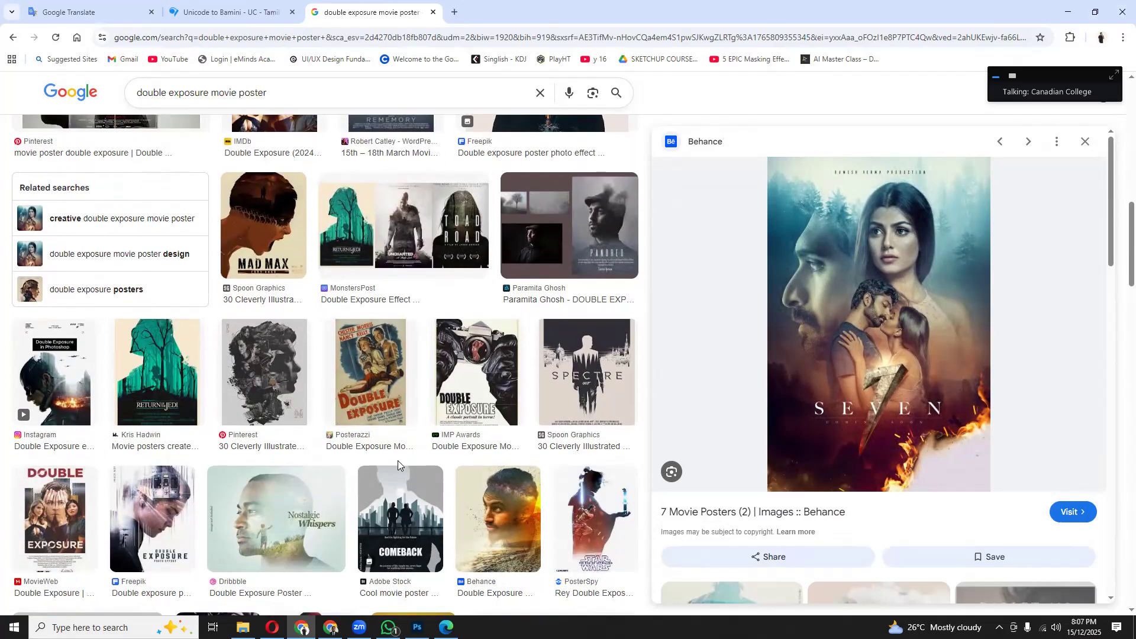
{"action": "scroll", "coordinate": [397, 461], "scroll_direction": "down", "scroll_amount": 8}
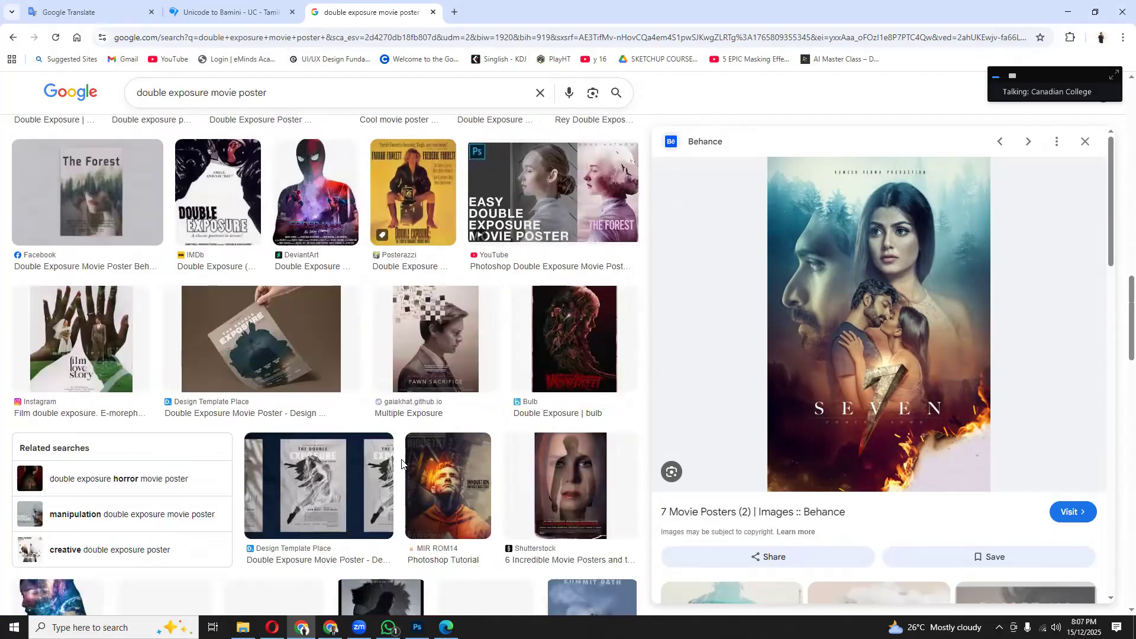
{"action": "scroll", "coordinate": [402, 463], "scroll_direction": "down", "scroll_amount": 8}
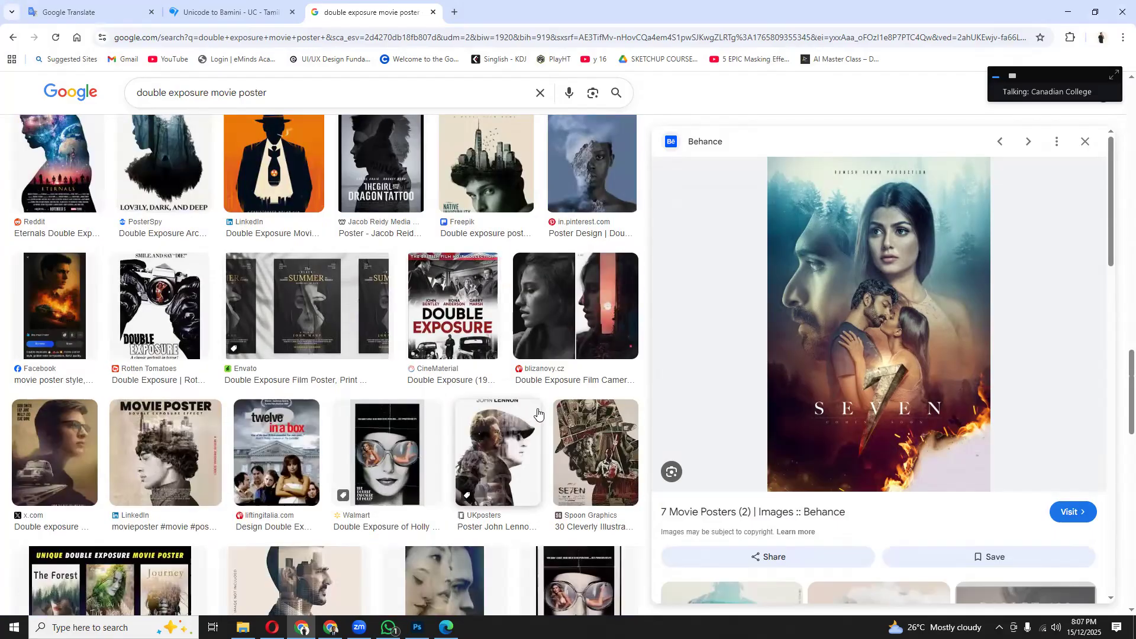
{"action": "scroll", "coordinate": [533, 412], "scroll_direction": "down", "scroll_amount": 3}
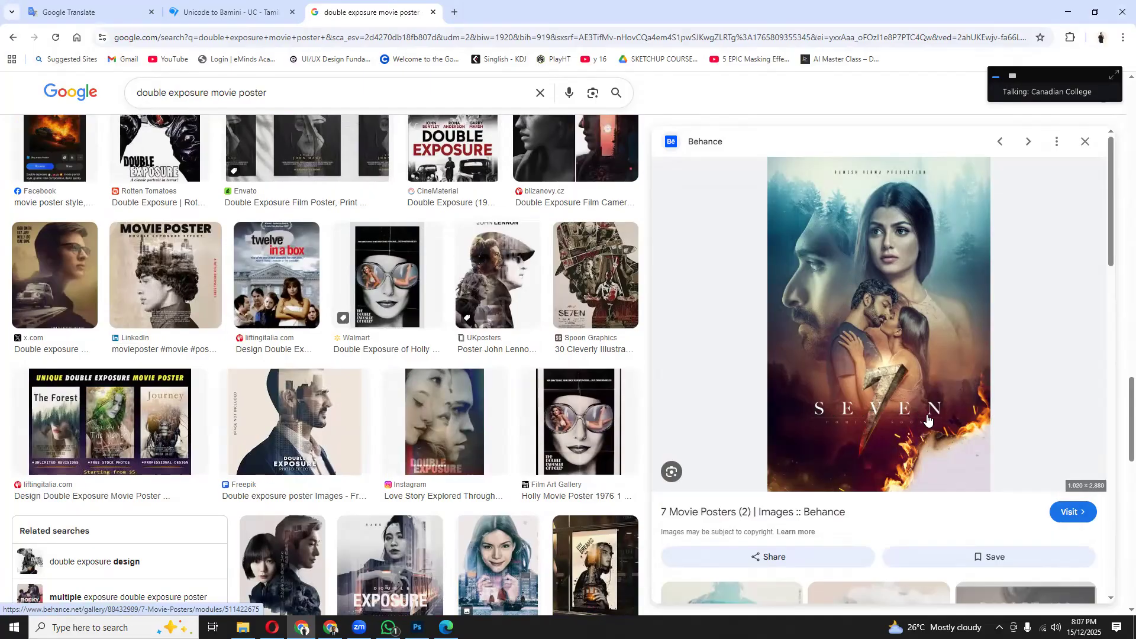
{"action": "scroll", "coordinate": [350, 296], "scroll_direction": "up", "scroll_amount": 11}
{"action": "scroll", "coordinate": [587, 284], "scroll_direction": "up", "scroll_amount": 15}
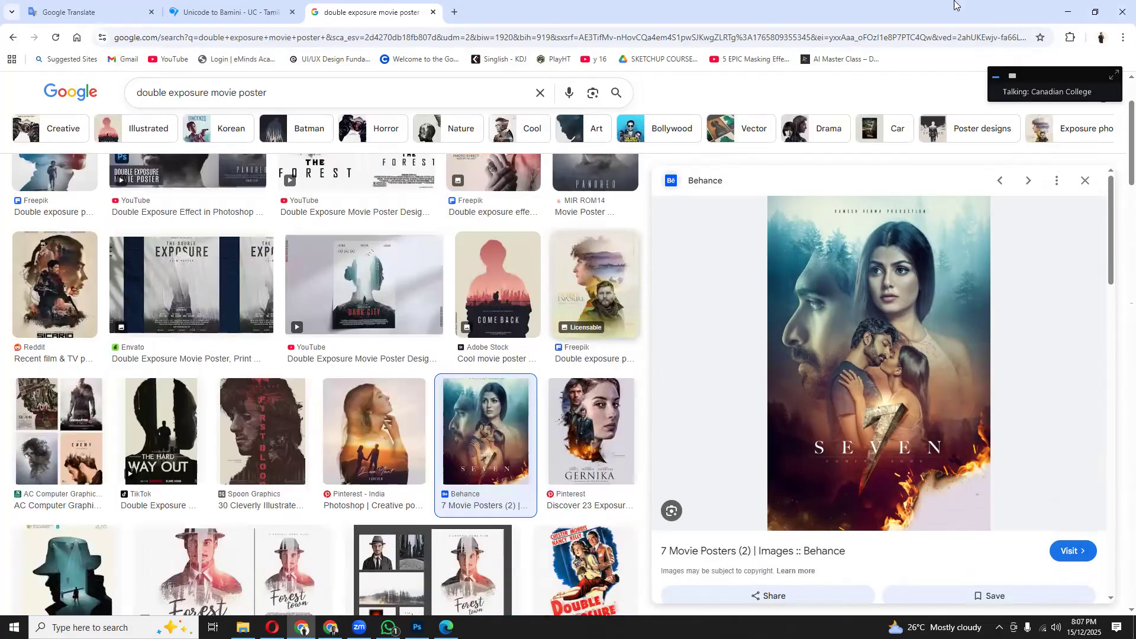
- Minimize the browser to return to File Explorer and open the doubele exposure 3 folder inside effects
{"action": "left_click", "coordinate": [1065, 15]}
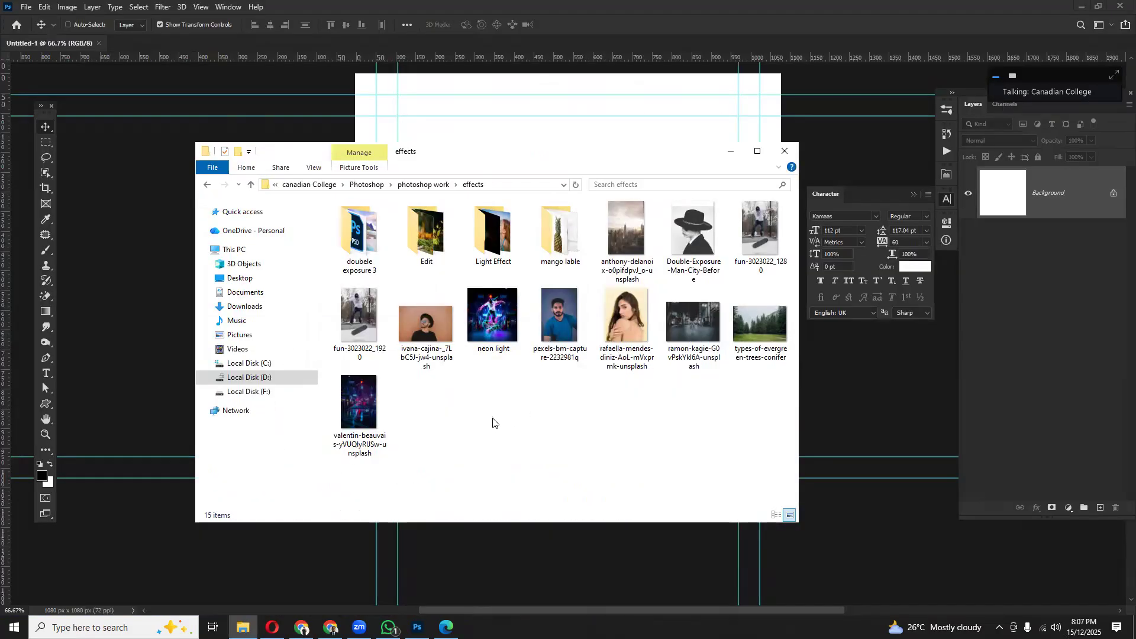
{"action": "double_click", "coordinate": [371, 272]}
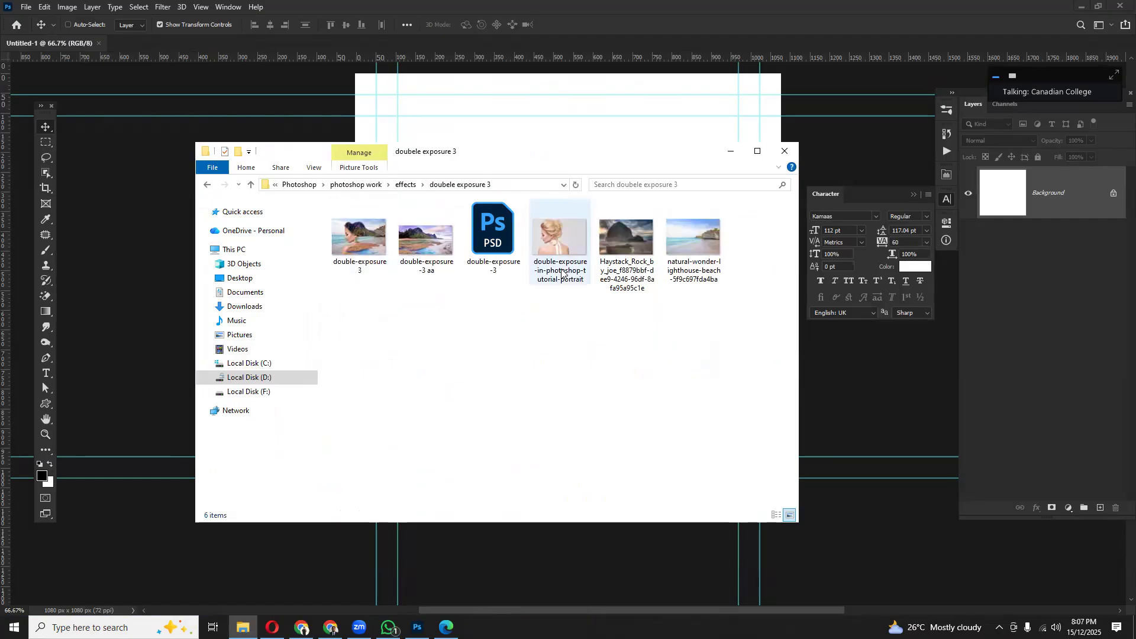
{"action": "left_click", "coordinate": [251, 185]}
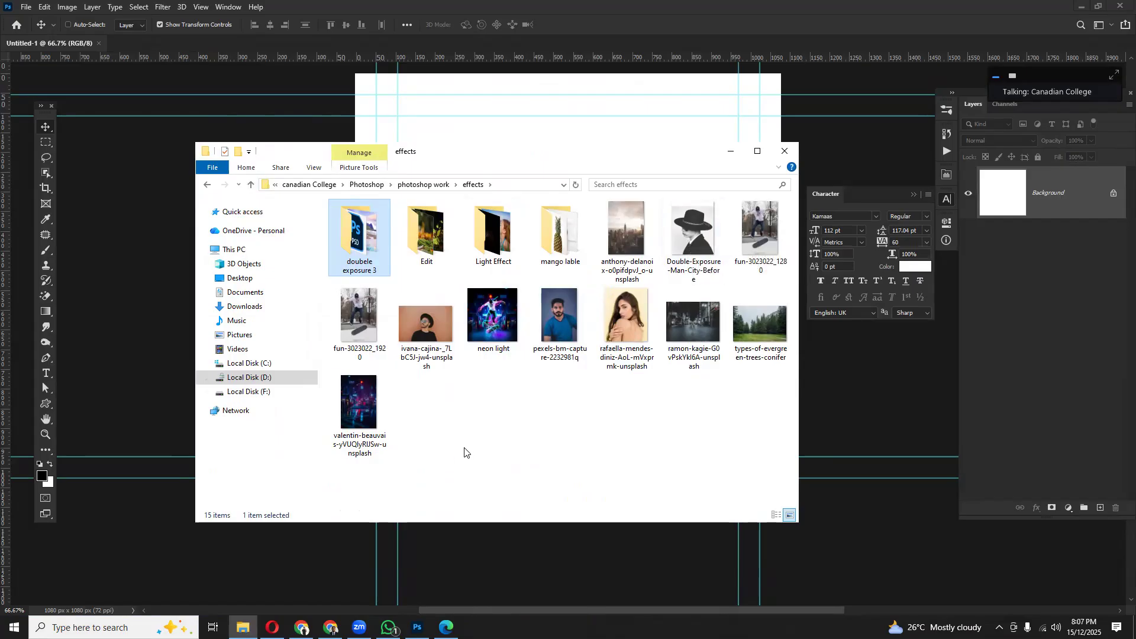
{"action": "double_click", "coordinate": [358, 237]}
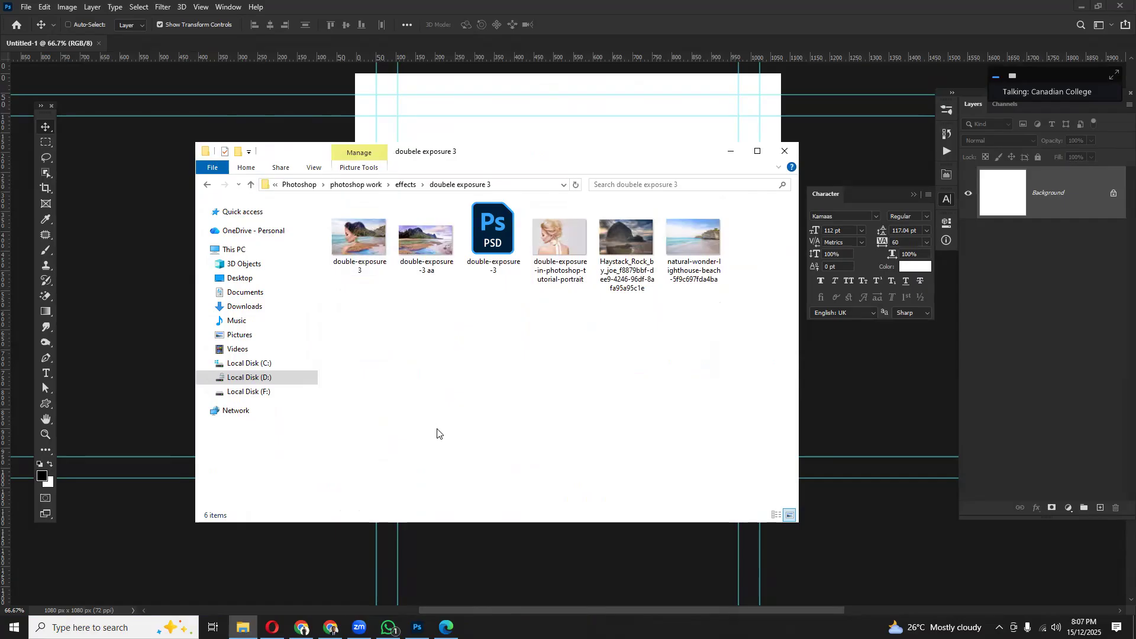
- Select the double-exposure-in-photoshop-tutorial-portrait source image, and view the finished double-exposure 3.jpg in the photo viewer
{"action": "left_click", "coordinate": [560, 237]}
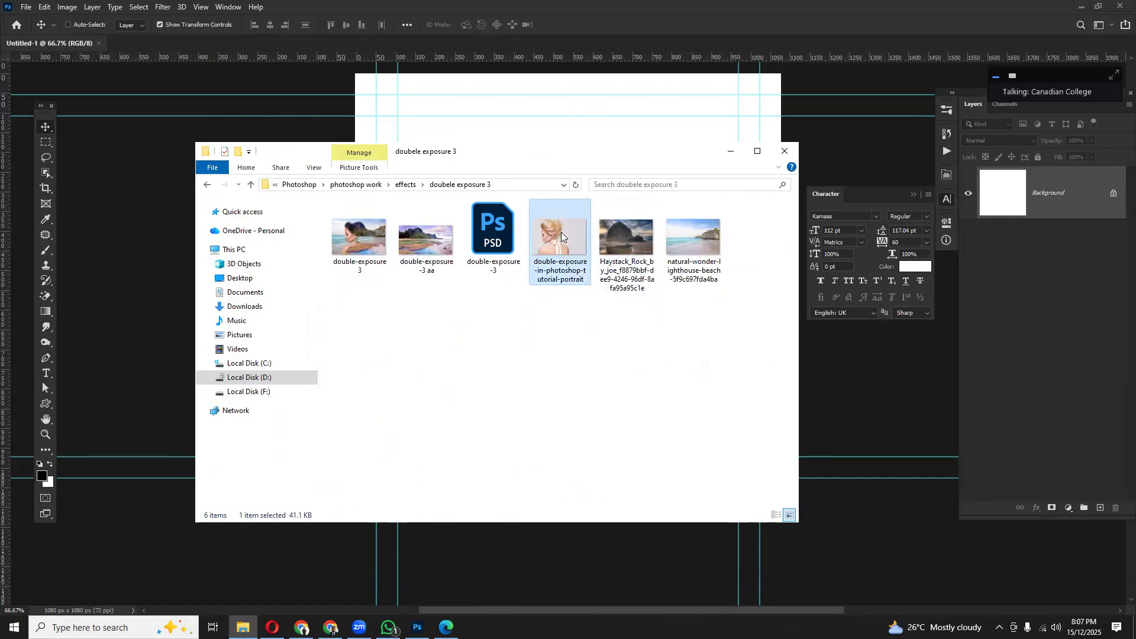
{"action": "double_click", "coordinate": [355, 236]}
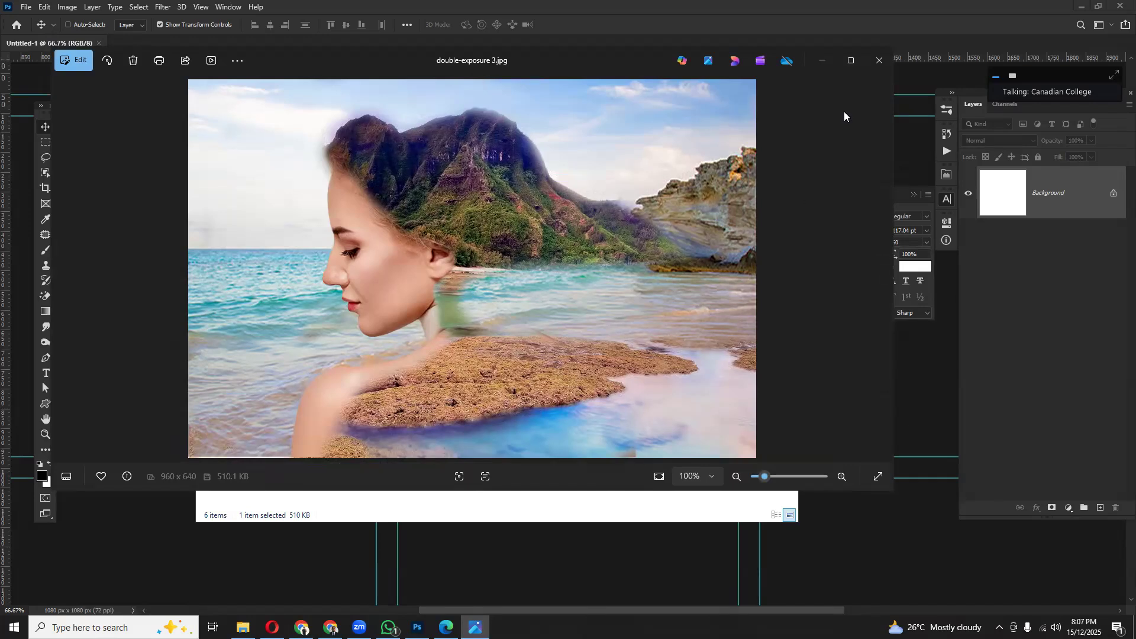
{"action": "left_click", "coordinate": [880, 62]}
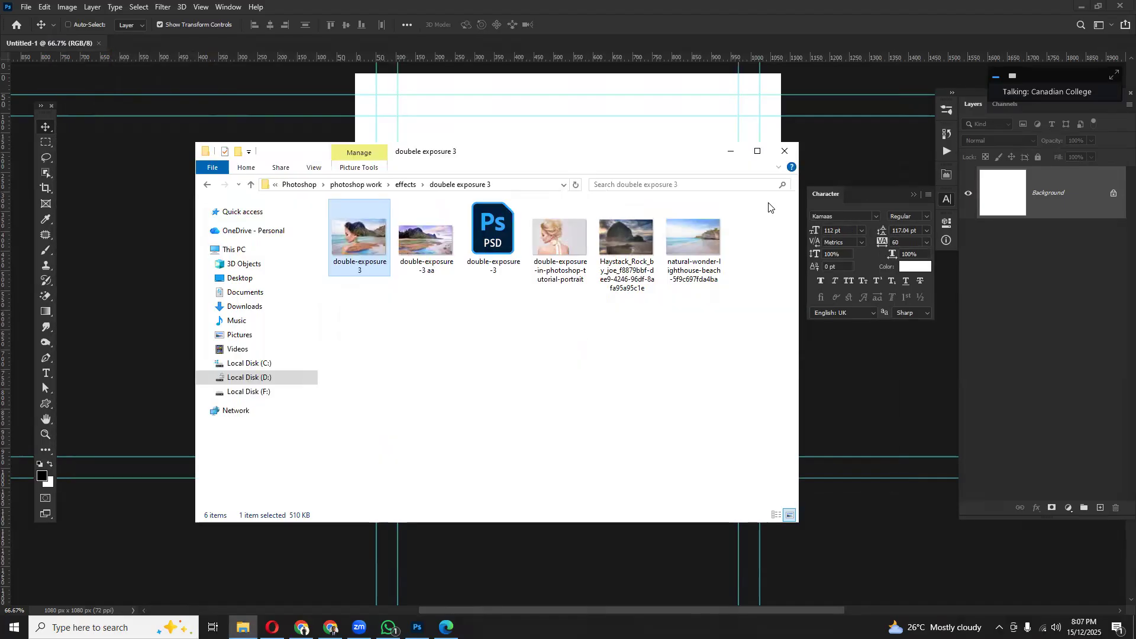
{"action": "double_click", "coordinate": [357, 239]}
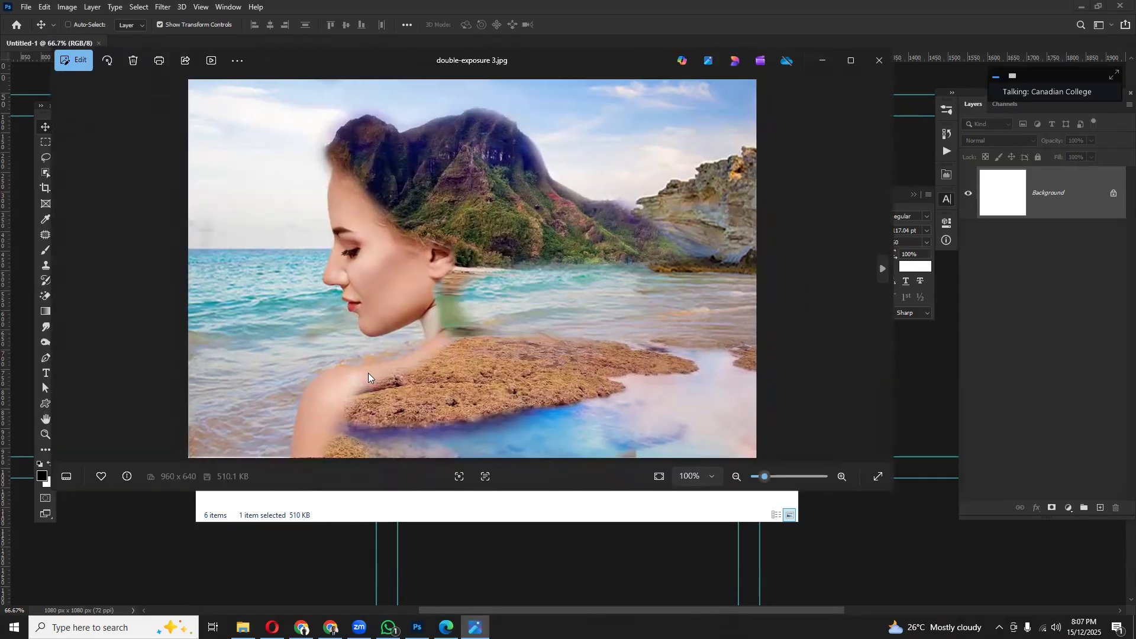
- Close the image viewer, return to the poster search in the browser, and preview the Freepik city-silhouette poster and its related images
{"action": "left_click", "coordinate": [879, 61]}
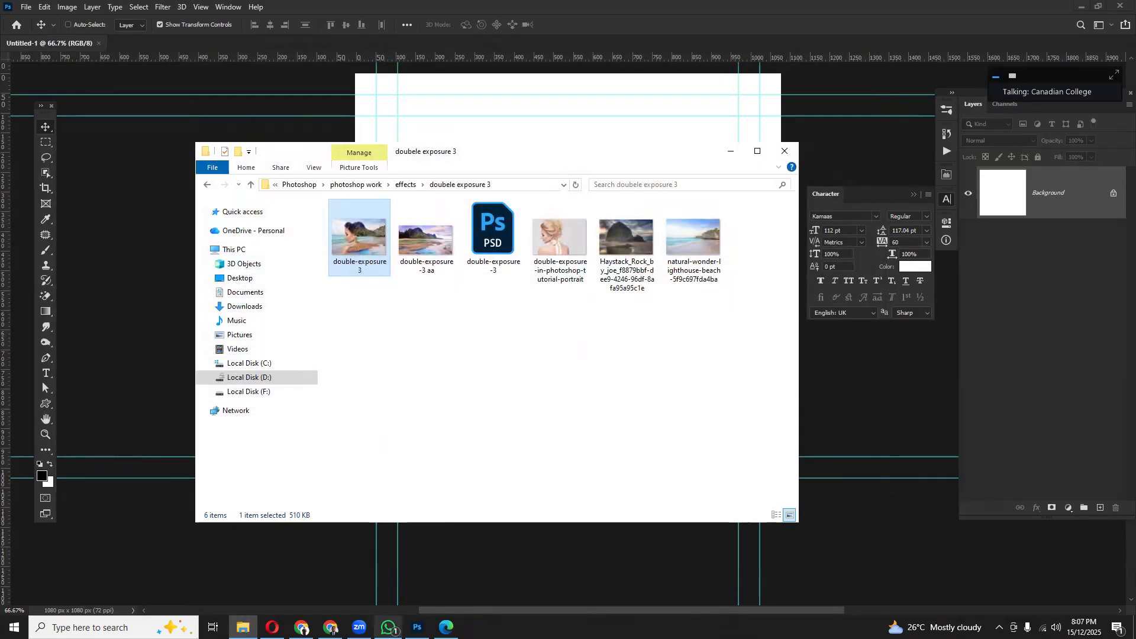
{"action": "mouse_move", "coordinate": [330, 628]}
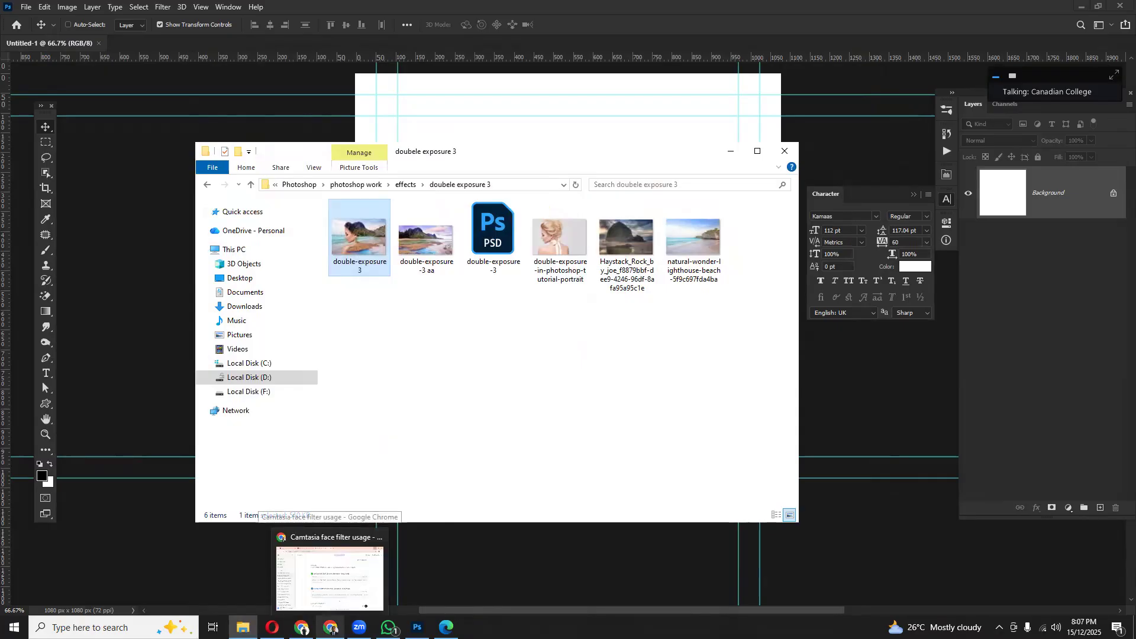
{"action": "left_click", "coordinate": [353, 567]}
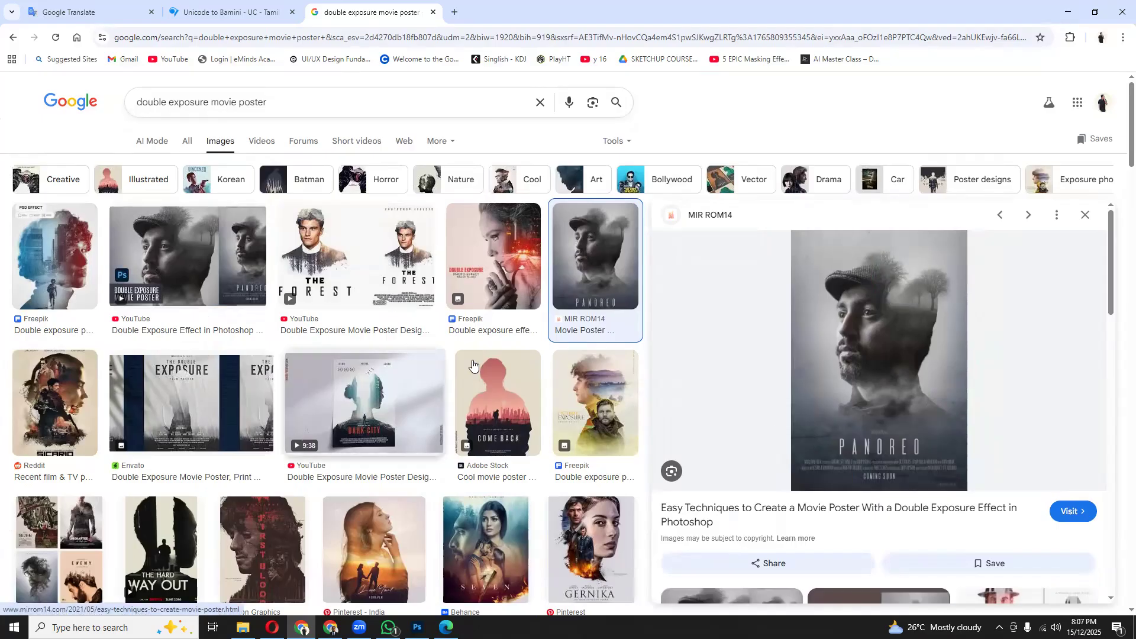
{"action": "scroll", "coordinate": [147, 325], "scroll_direction": "down", "scroll_amount": 1}
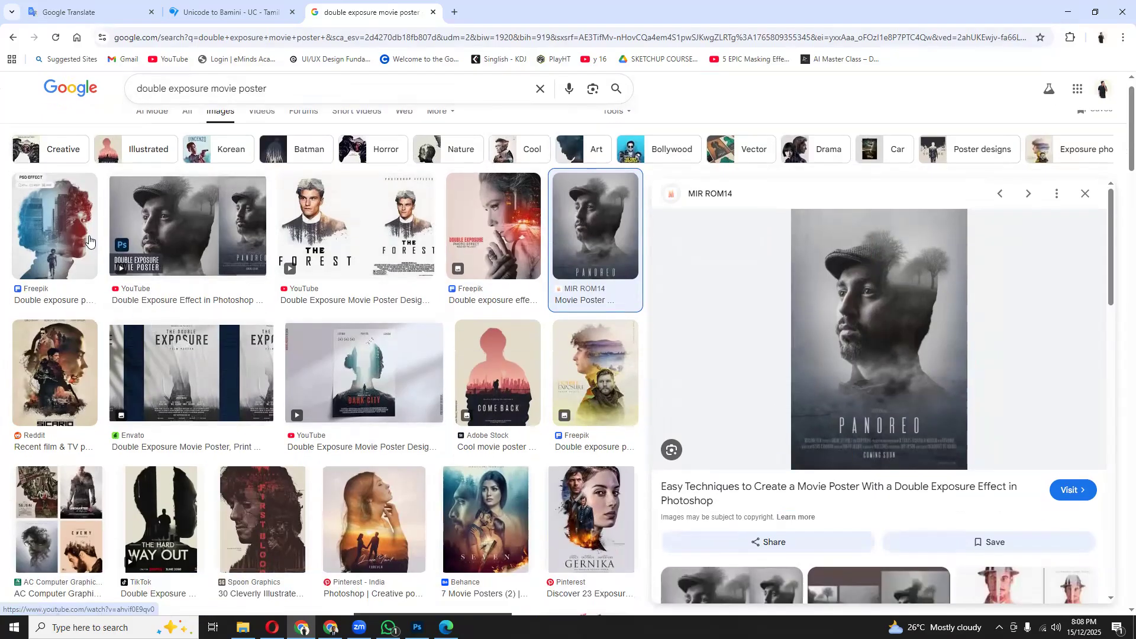
{"action": "left_click", "coordinate": [57, 207]}
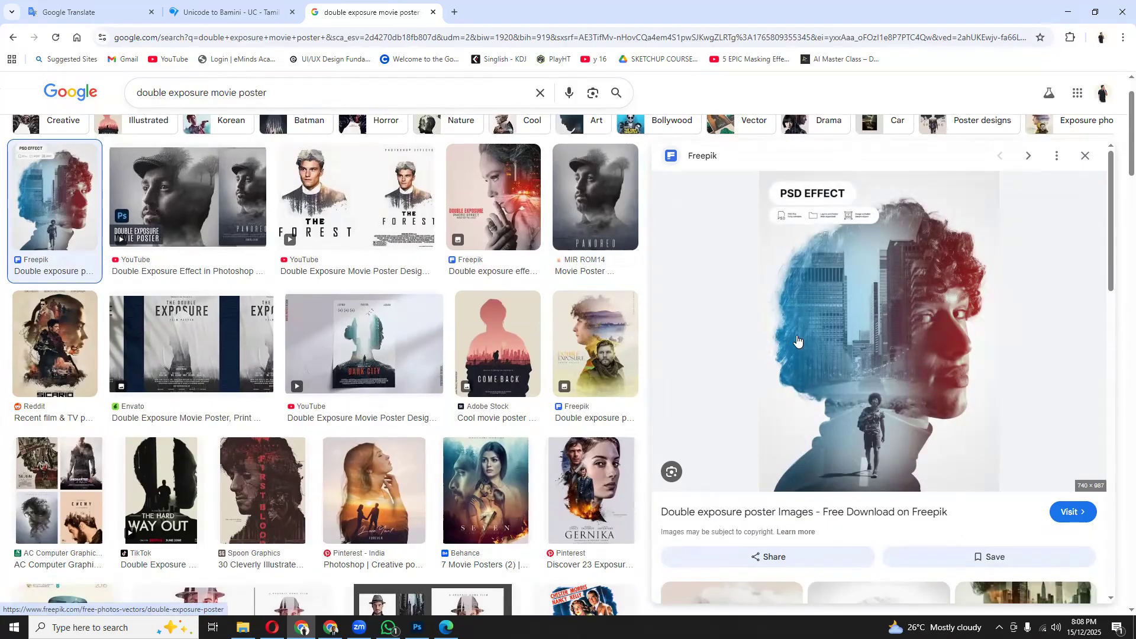
{"action": "scroll", "coordinate": [906, 439], "scroll_direction": "down", "scroll_amount": 5}
{"action": "scroll", "coordinate": [906, 439], "scroll_direction": "down", "scroll_amount": 1}
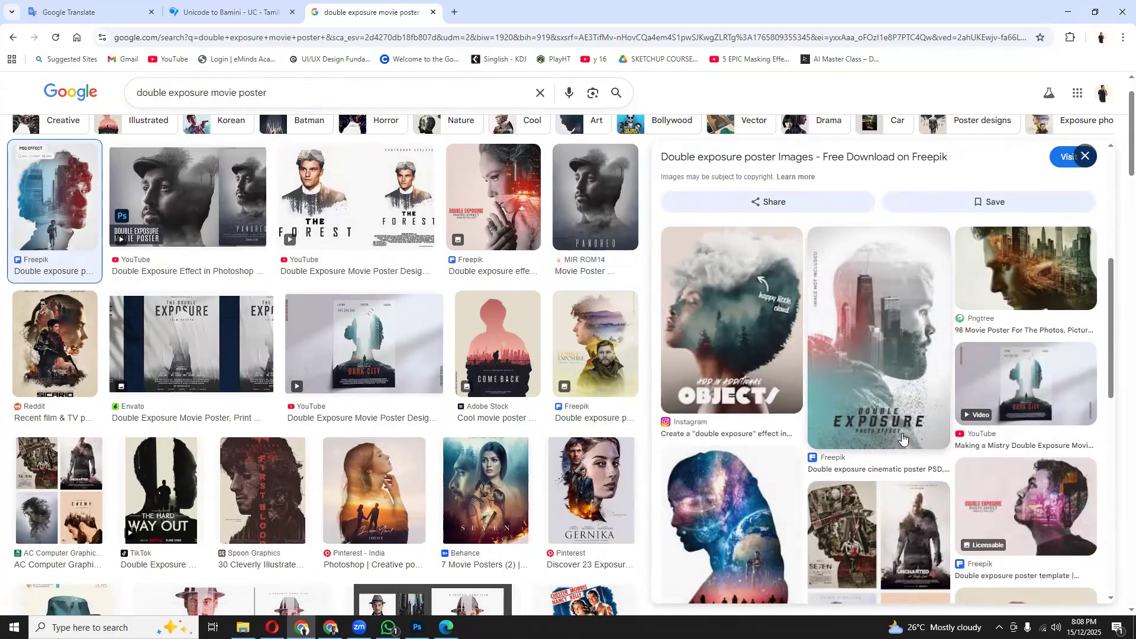
- Preview the Pinterest sunset couple poster and look through further double exposure movie poster results
{"action": "left_click", "coordinate": [372, 513]}
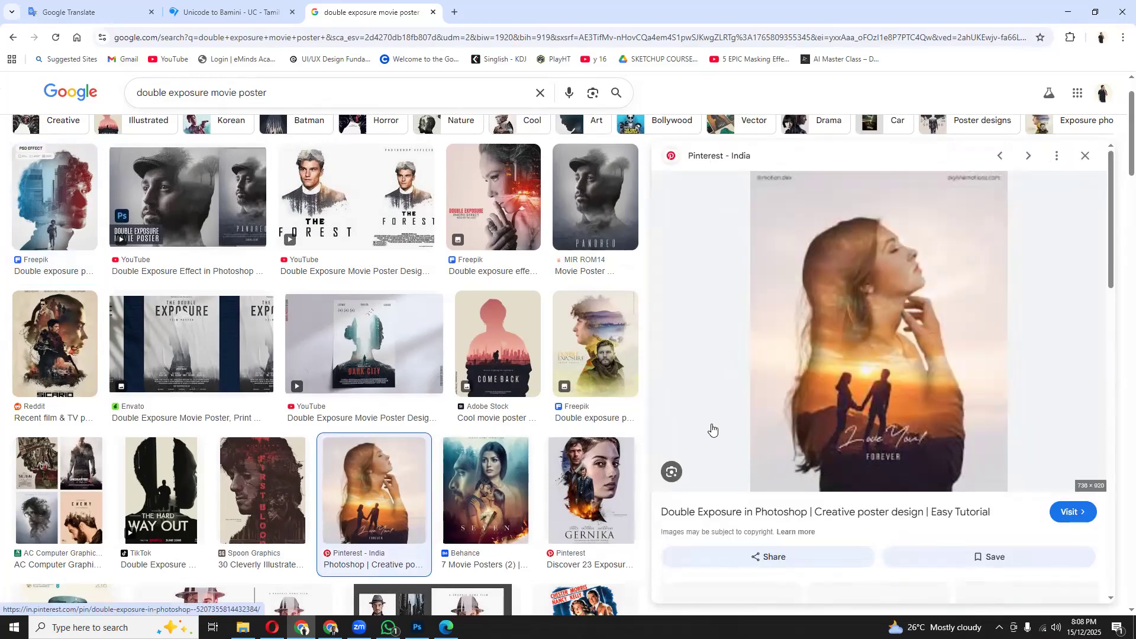
{"action": "scroll", "coordinate": [205, 267], "scroll_direction": "down", "scroll_amount": 6}
{"action": "scroll", "coordinate": [327, 355], "scroll_direction": "down", "scroll_amount": 5}
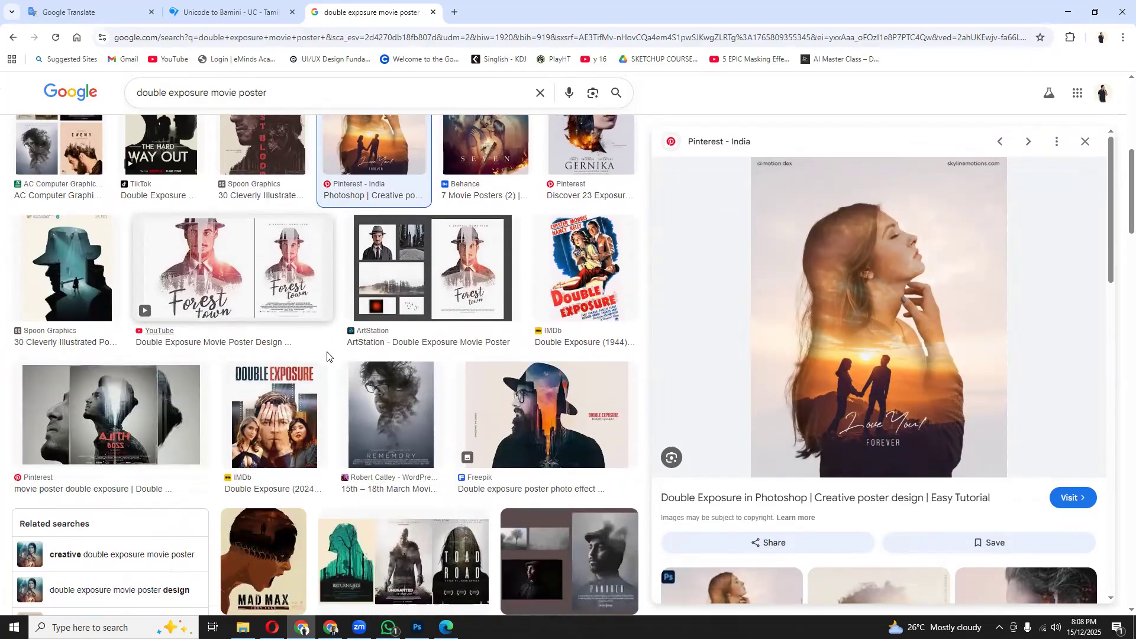
{"action": "scroll", "coordinate": [328, 355], "scroll_direction": "down", "scroll_amount": 1}
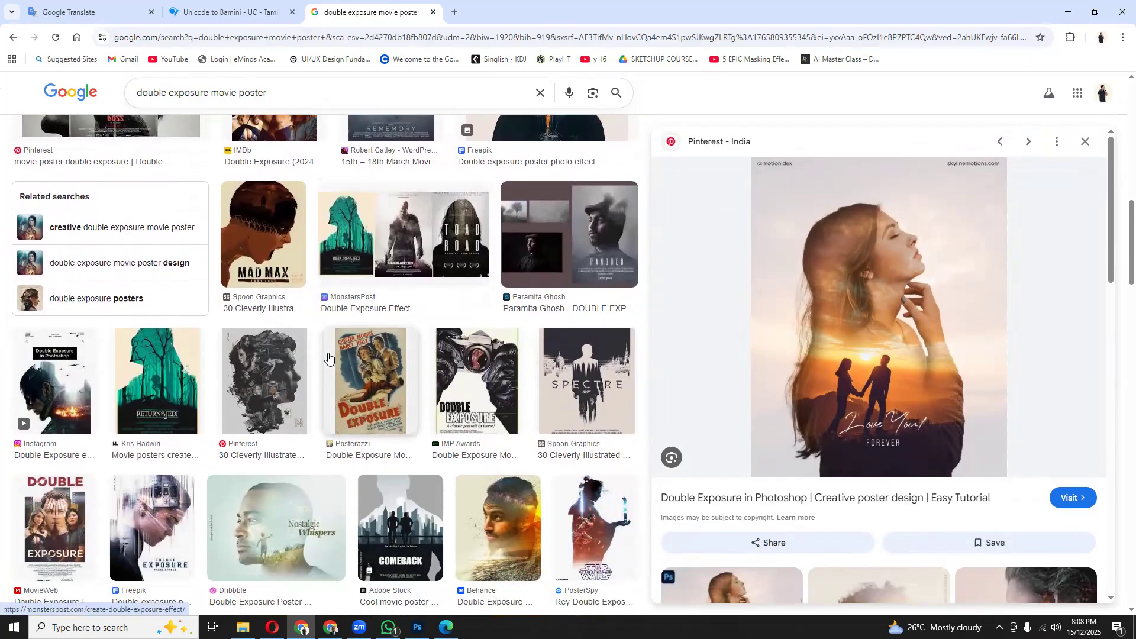
- Minimize the browser to return to File Explorer, and view the finished double-exposure 3.jpg once more before closing it
{"action": "left_click", "coordinate": [1069, 11]}
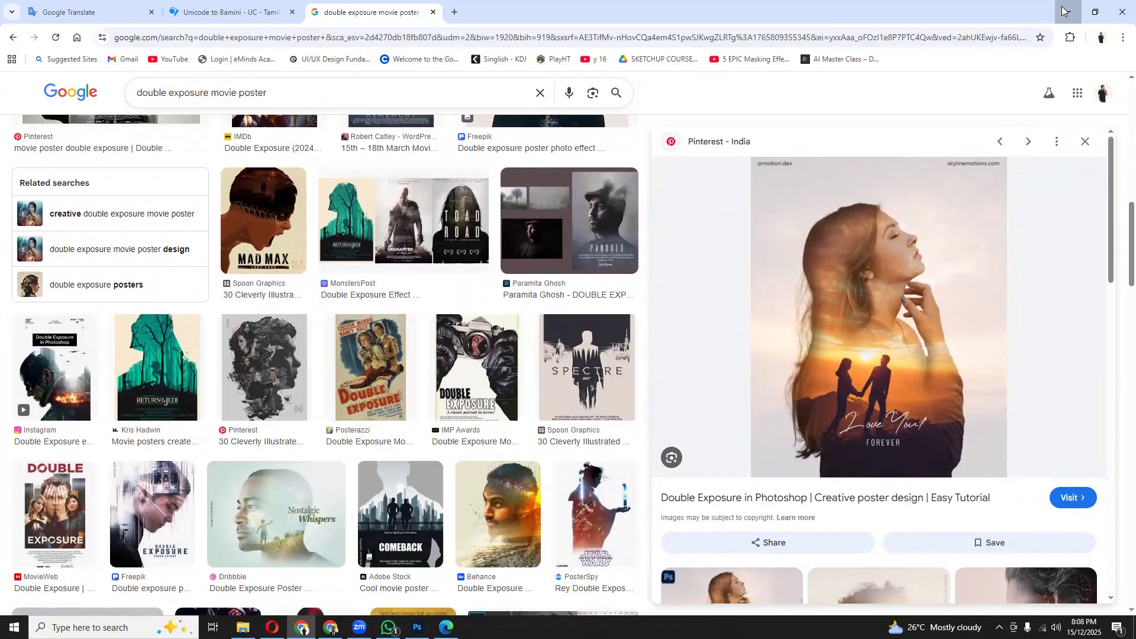
{"action": "double_click", "coordinate": [359, 247]}
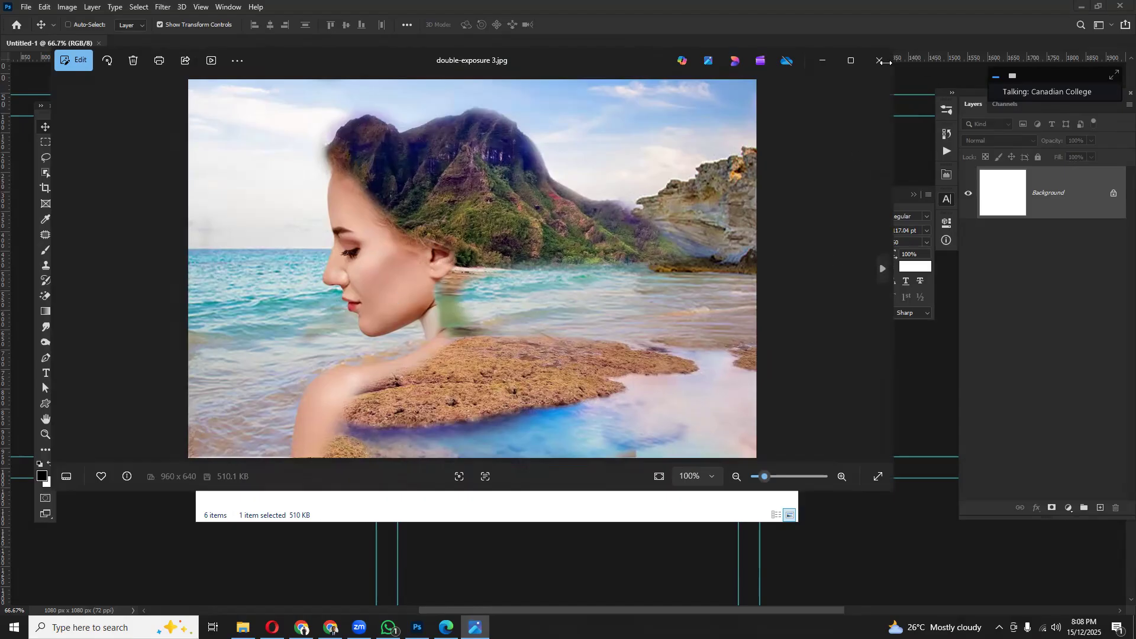
{"action": "left_click", "coordinate": [880, 60]}
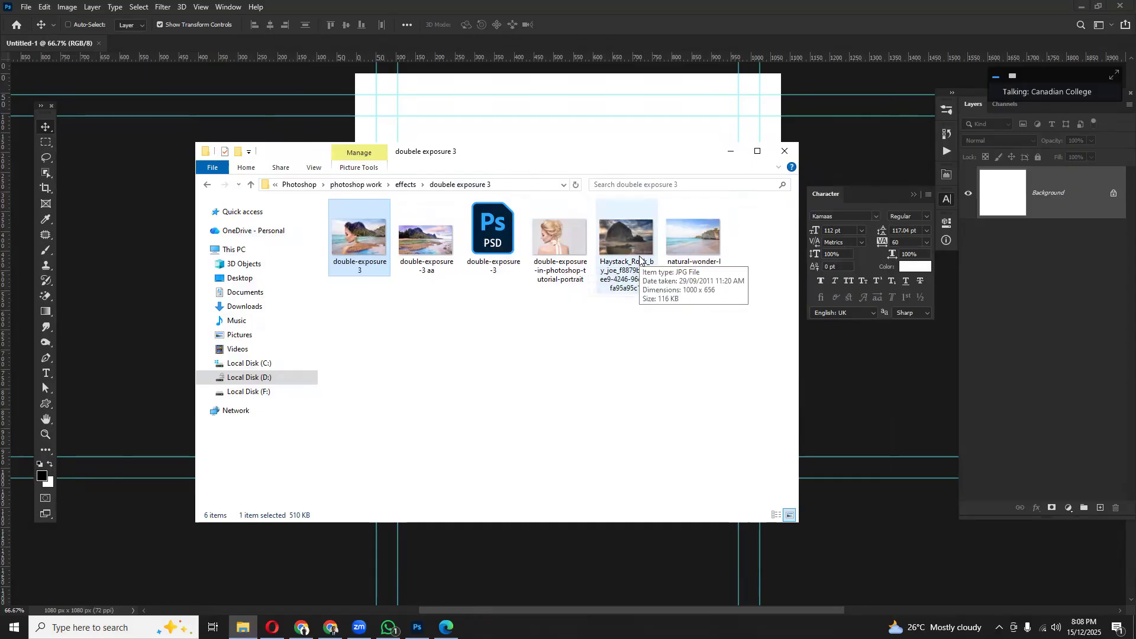
- Open double-exposure-3 aa.jpg in Photoshop, and create a new document from the HDTV 1080p preset, 1920 x 1080 px at 72 ppi
{"action": "left_click_drag", "start_coordinate": [429, 232], "coordinate": [413, 43]}
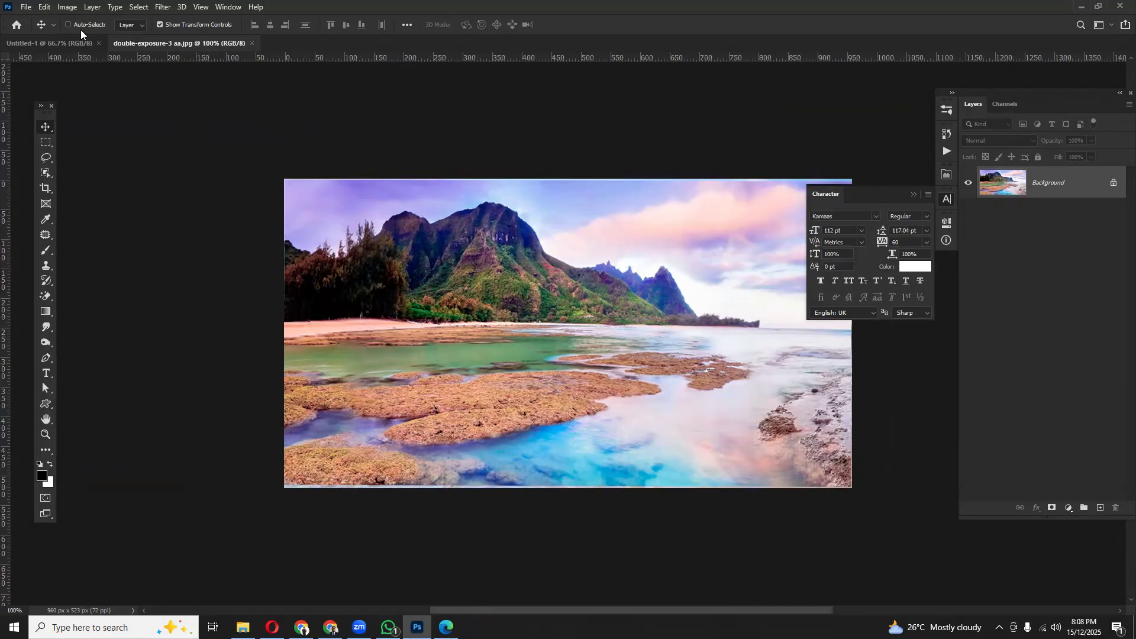
{"action": "left_click", "coordinate": [27, 7]}
{"action": "left_click", "coordinate": [32, 23]}
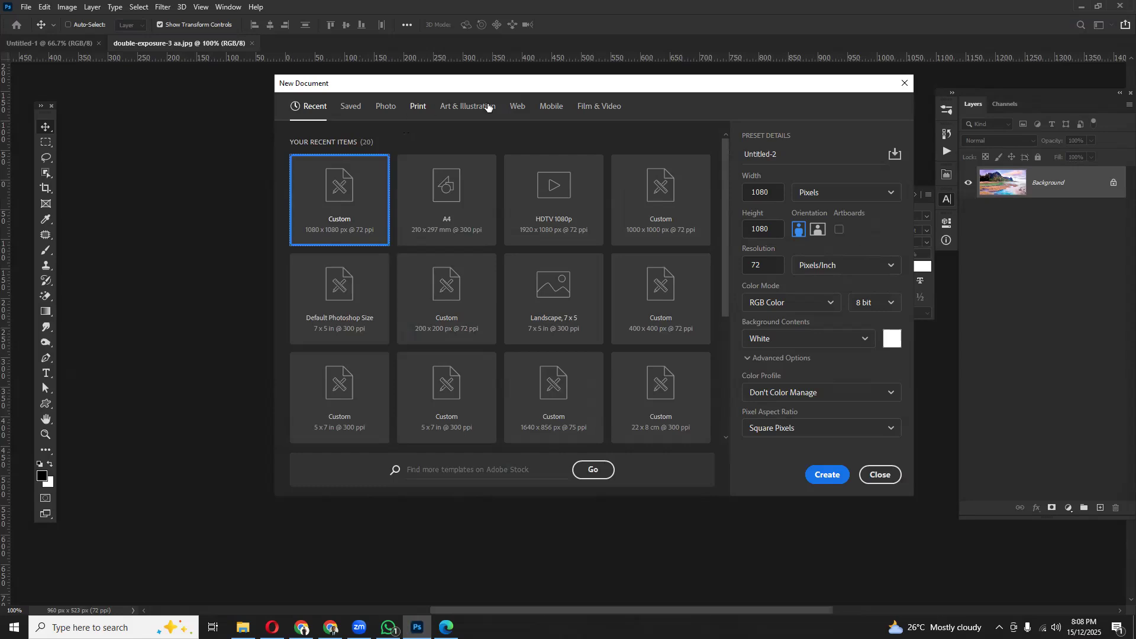
{"action": "left_click", "coordinate": [594, 108]}
{"action": "left_click", "coordinate": [342, 198]}
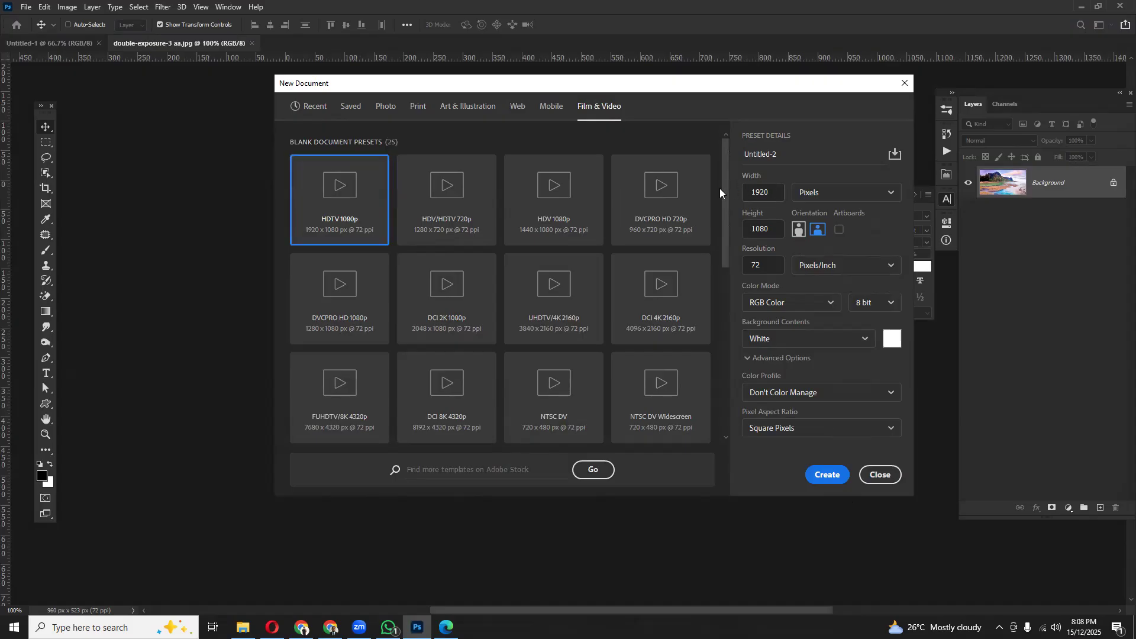
{"action": "left_click_drag", "start_coordinate": [774, 227], "coordinate": [777, 200]}
{"action": "left_click_drag", "start_coordinate": [766, 267], "coordinate": [742, 266]}
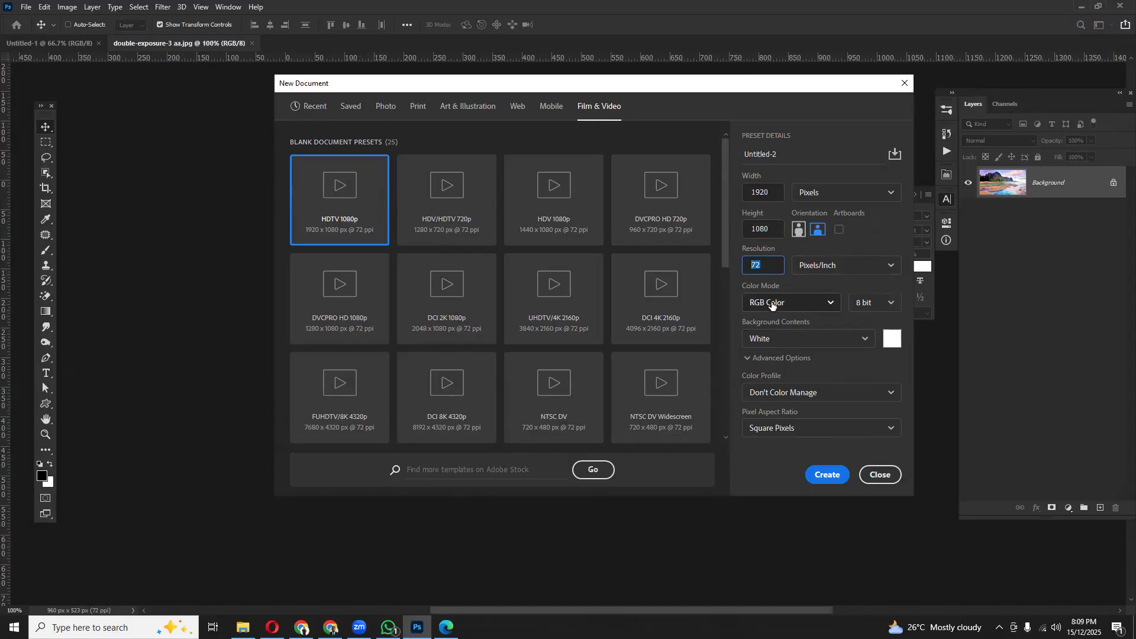
{"action": "left_click", "coordinate": [826, 475]}
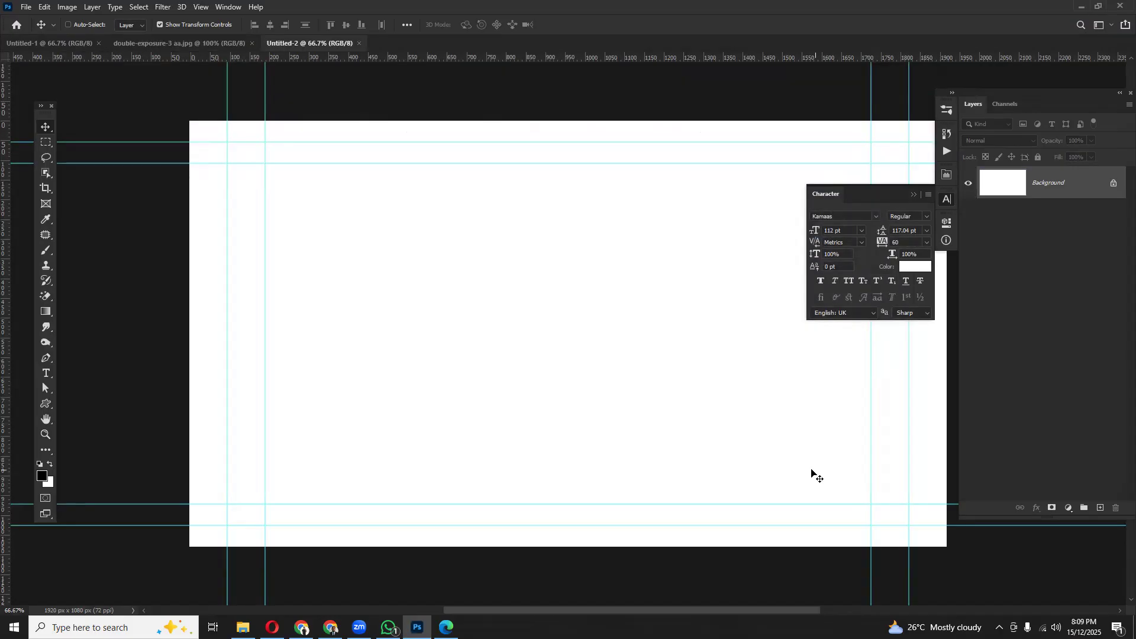
- Copy the landscape from double-exposure-3 aa.jpg into the new document, scale it to the canvas width, and align it with the canvas's top edge
{"action": "left_click", "coordinate": [218, 44]}
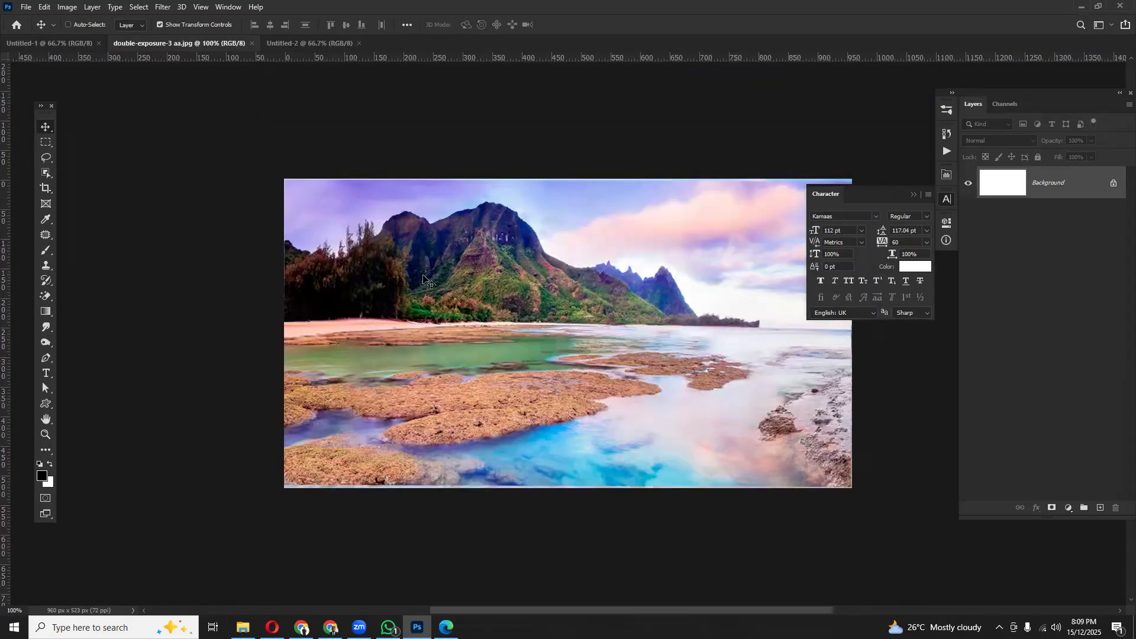
{"action": "left_click_drag", "start_coordinate": [340, 44], "coordinate": [406, 233]}
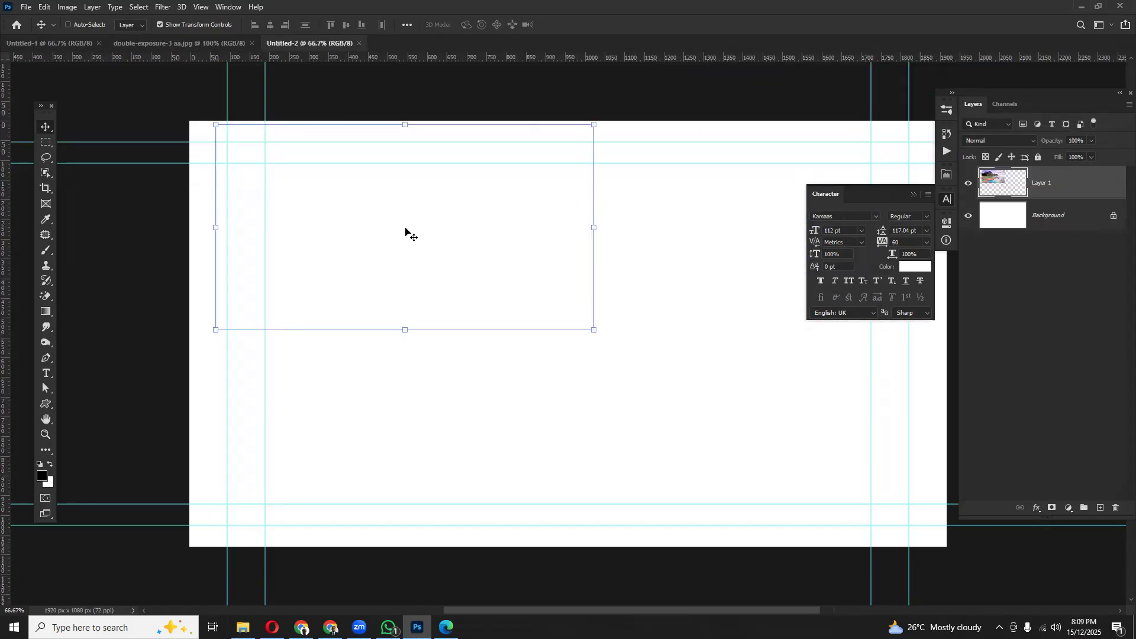
{"action": "mouse_move", "coordinate": [520, 310]}
{"action": "left_mouse_down"}
{"action": "mouse_move", "coordinate": [527, 358]}
{"action": "mouse_move", "coordinate": [509, 323]}
{"action": "left_mouse_up"}
{"action": "left_click_drag", "start_coordinate": [586, 342], "coordinate": [858, 486]}
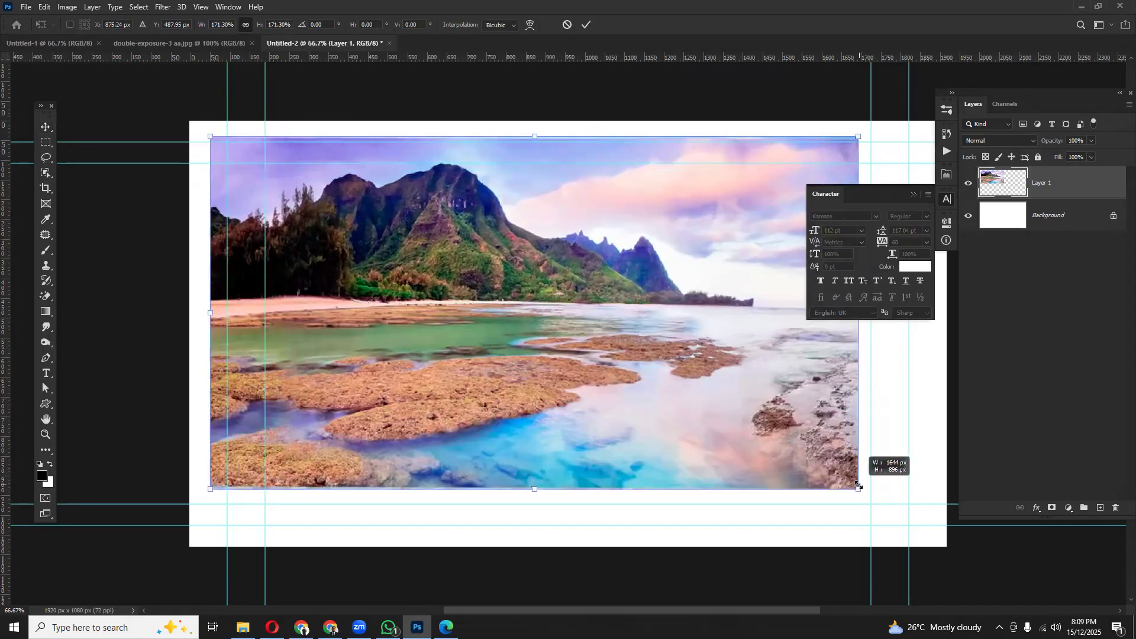
{"action": "mouse_move", "coordinate": [661, 377]}
{"action": "left_mouse_down"}
{"action": "mouse_move", "coordinate": [715, 404]}
{"action": "mouse_move", "coordinate": [659, 377]}
{"action": "left_mouse_up"}
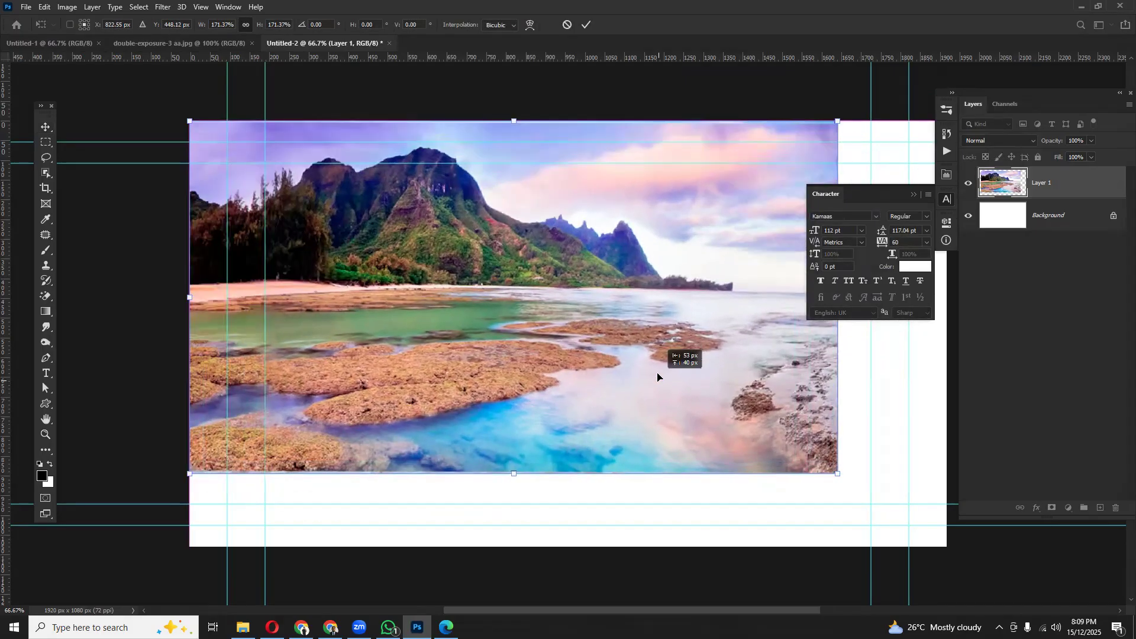
{"action": "left_click_drag", "start_coordinate": [861, 495], "coordinate": [950, 535]}
{"action": "key", "text": "Return"}
{"action": "left_click_drag", "start_coordinate": [650, 412], "coordinate": [647, 421]}
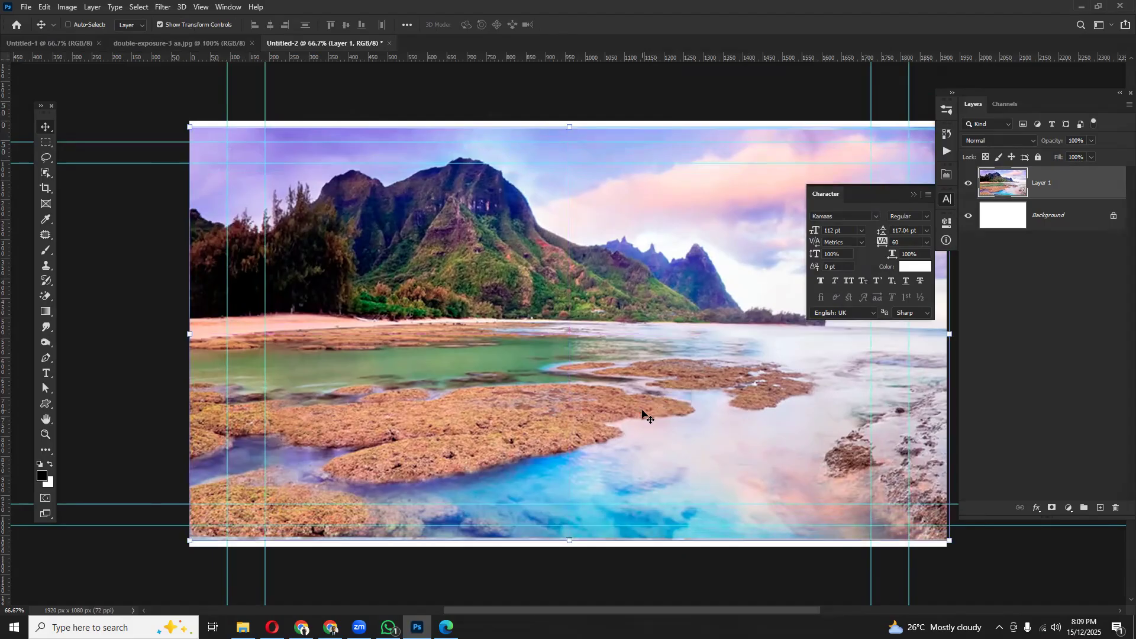
{"action": "left_click_drag", "start_coordinate": [572, 173], "coordinate": [572, 160]}
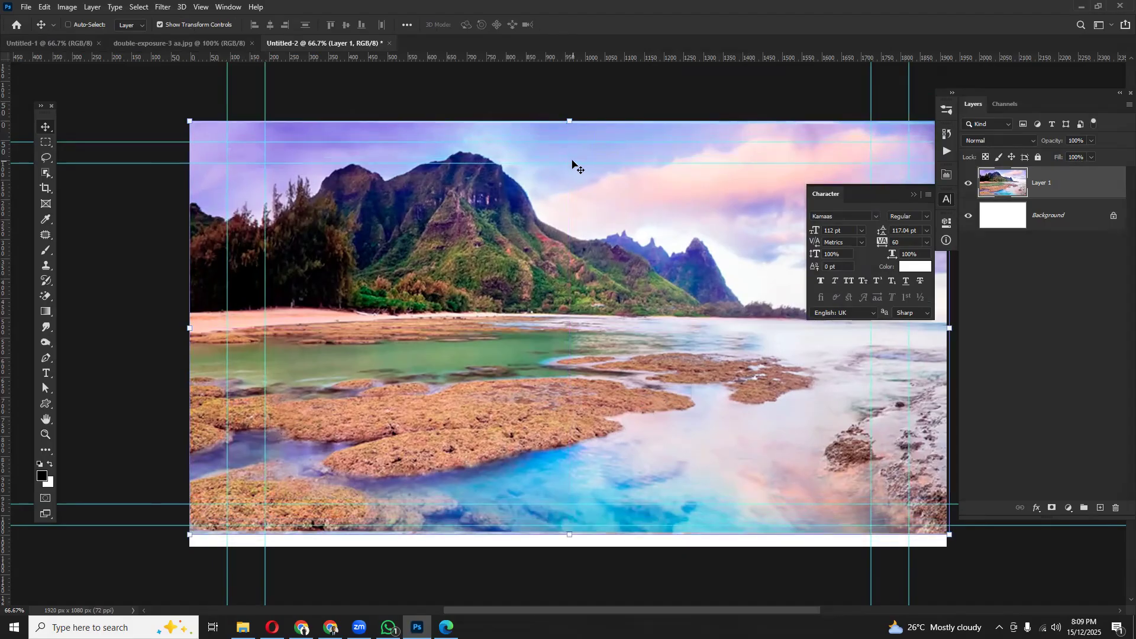
- Place the double-exposure-in-photoshop-tutorial-portrait image over the landscape and scale it to about 157%, roughly 1509 x 1006 px
{"action": "left_click", "coordinate": [243, 627]}
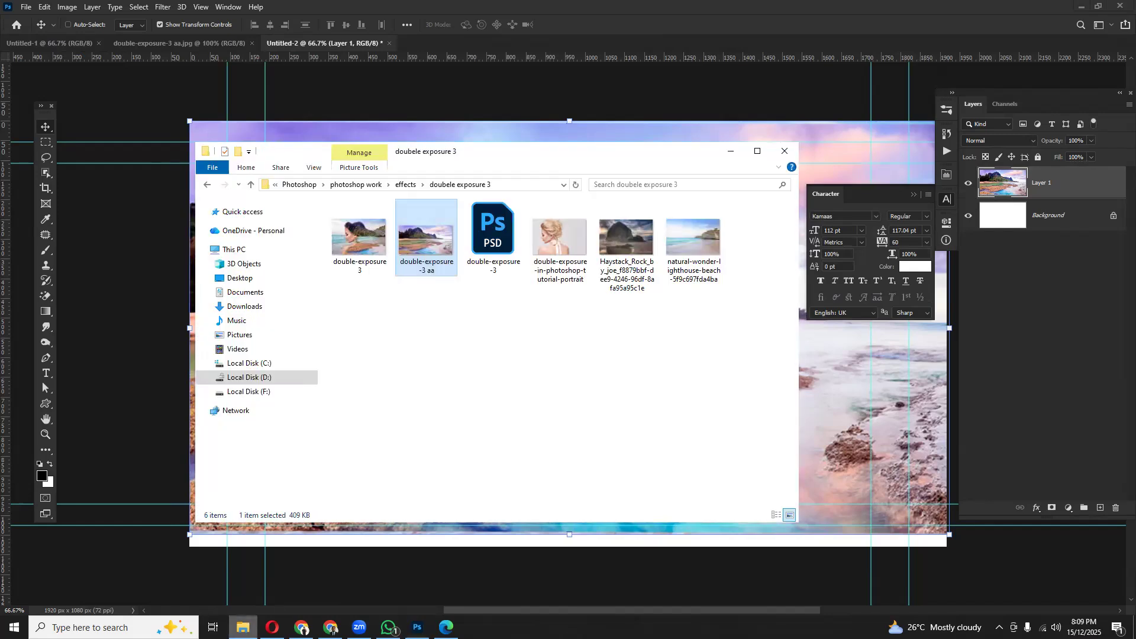
{"action": "left_click_drag", "start_coordinate": [560, 243], "coordinate": [507, 536]}
{"action": "left_click_drag", "start_coordinate": [562, 363], "coordinate": [410, 285]}
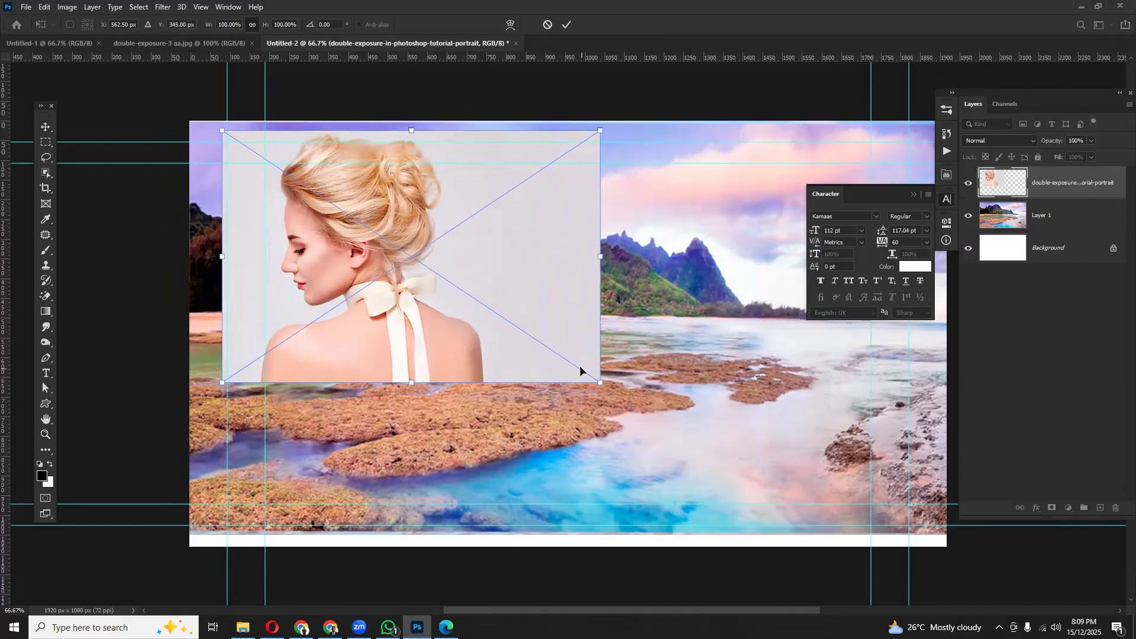
{"action": "left_click_drag", "start_coordinate": [614, 391], "coordinate": [803, 558]}
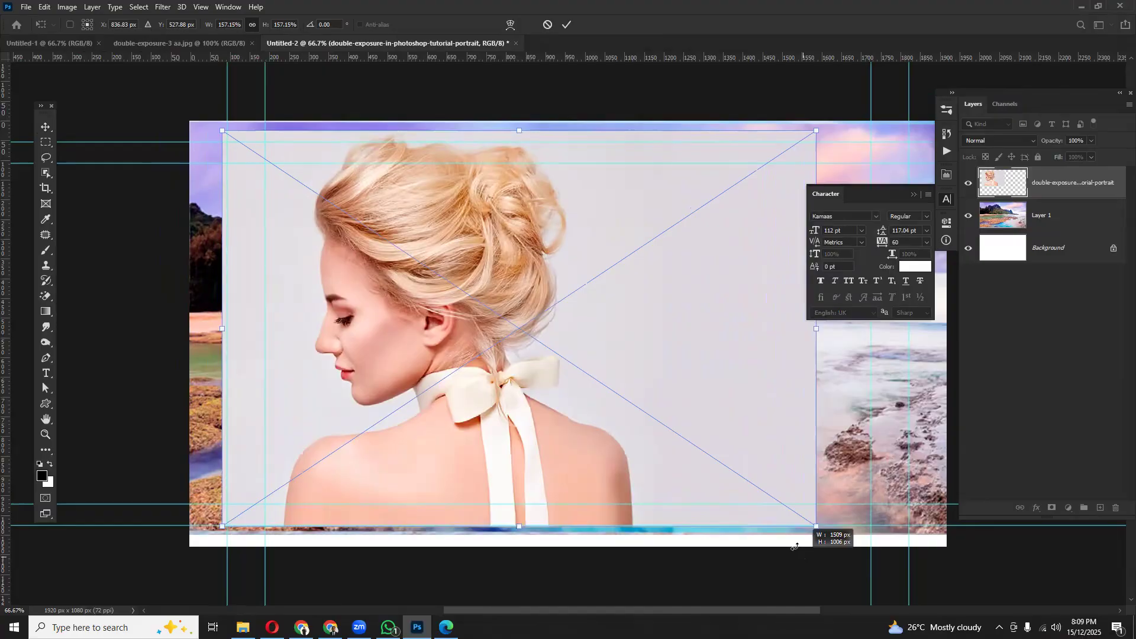
{"action": "key", "text": "Return"}
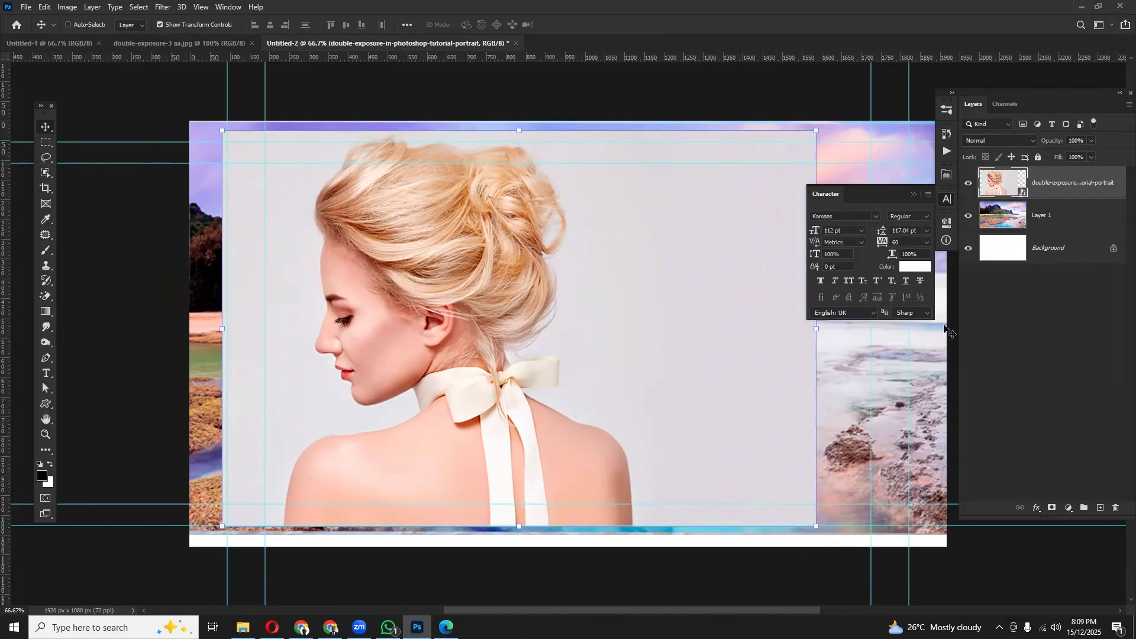
- Move the portrait toward the canvas's lower-left corner and delete the landscape layer, Layer 1
{"action": "left_click", "coordinate": [1065, 222]}
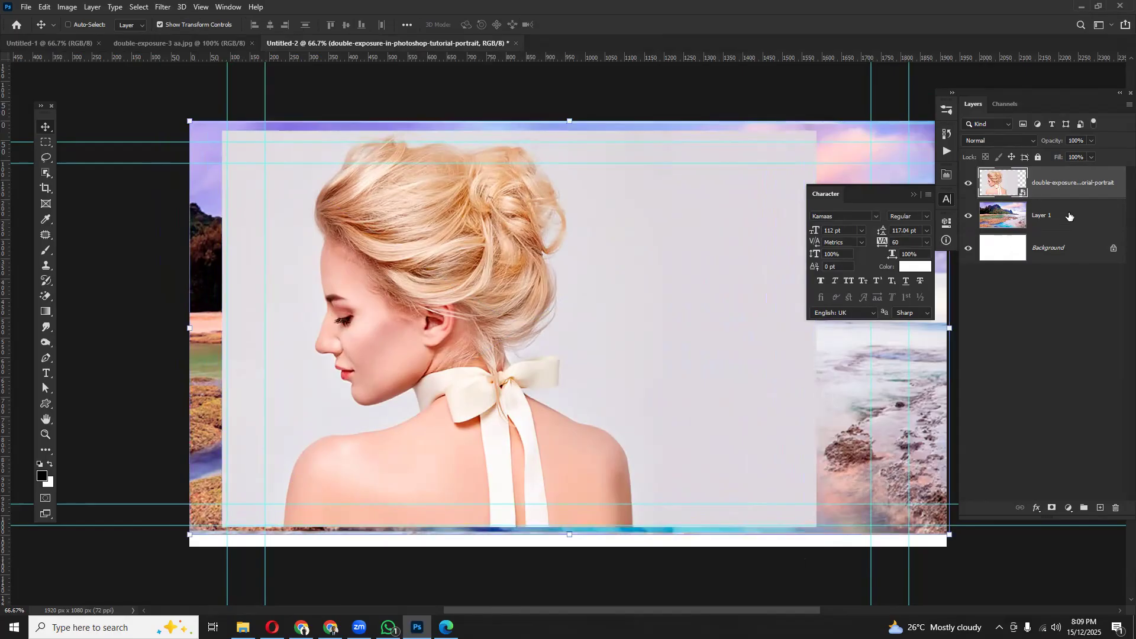
{"action": "right_click", "coordinate": [506, 325]}
{"action": "left_click", "coordinate": [514, 314]}
{"action": "left_click_drag", "start_coordinate": [514, 315], "coordinate": [762, 490]}
{"action": "key", "text": "ctrl+z"}
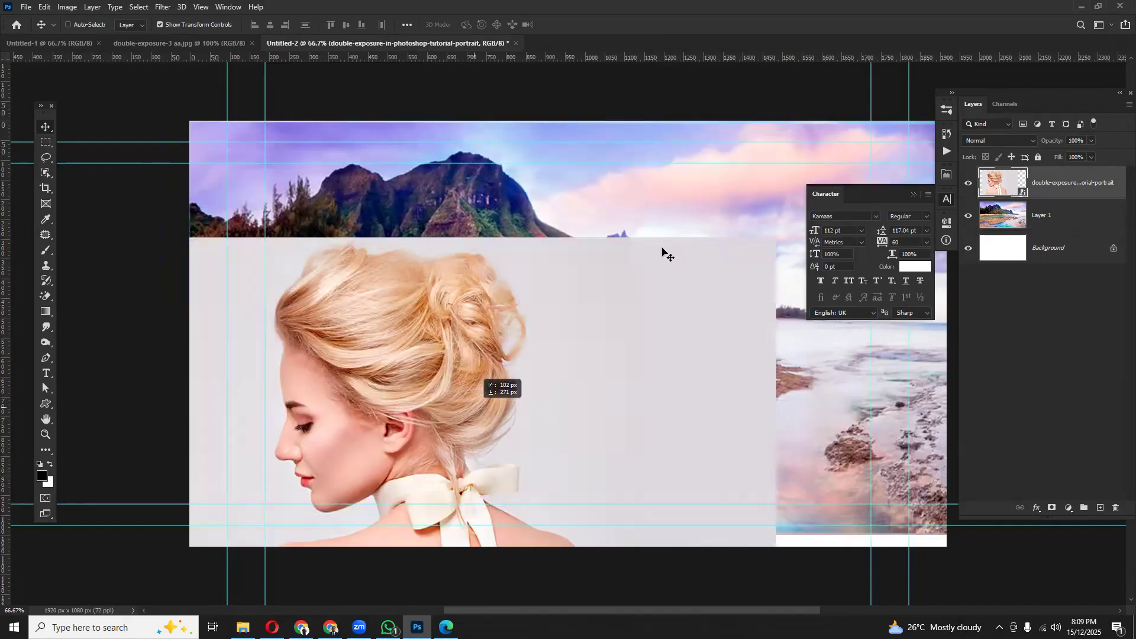
{"action": "left_click", "coordinate": [662, 162], "text": "ctrl"}
{"action": "key", "text": "Delete"}
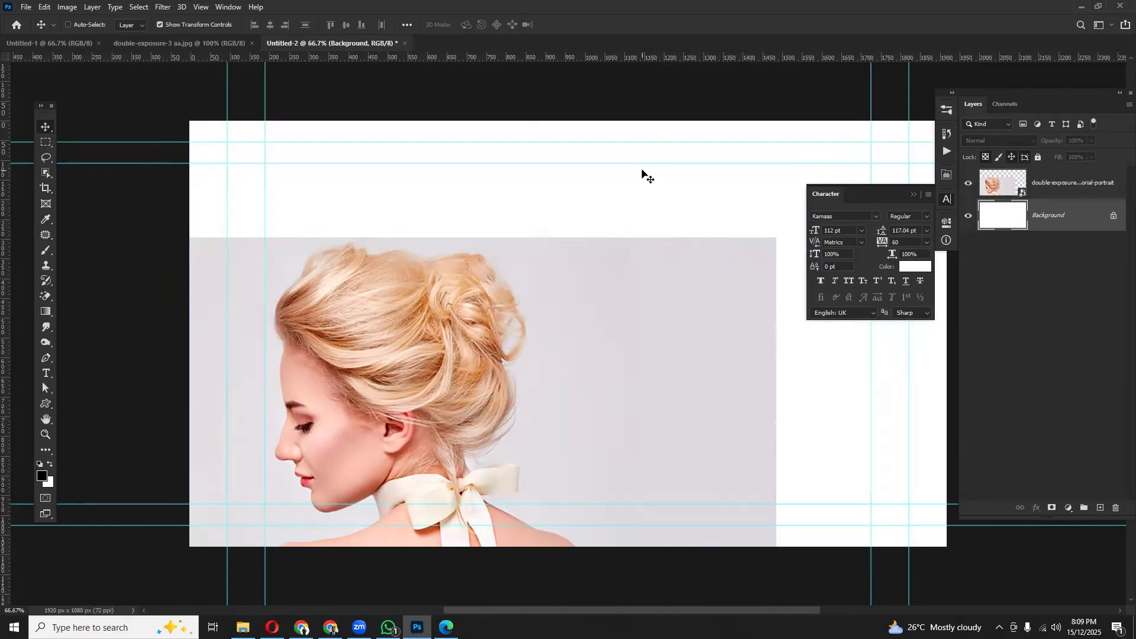
- Place the double-exposure-3 aa image from the folder between the portrait and Background layers, and scale it to the canvas width
{"action": "left_click", "coordinate": [242, 628]}
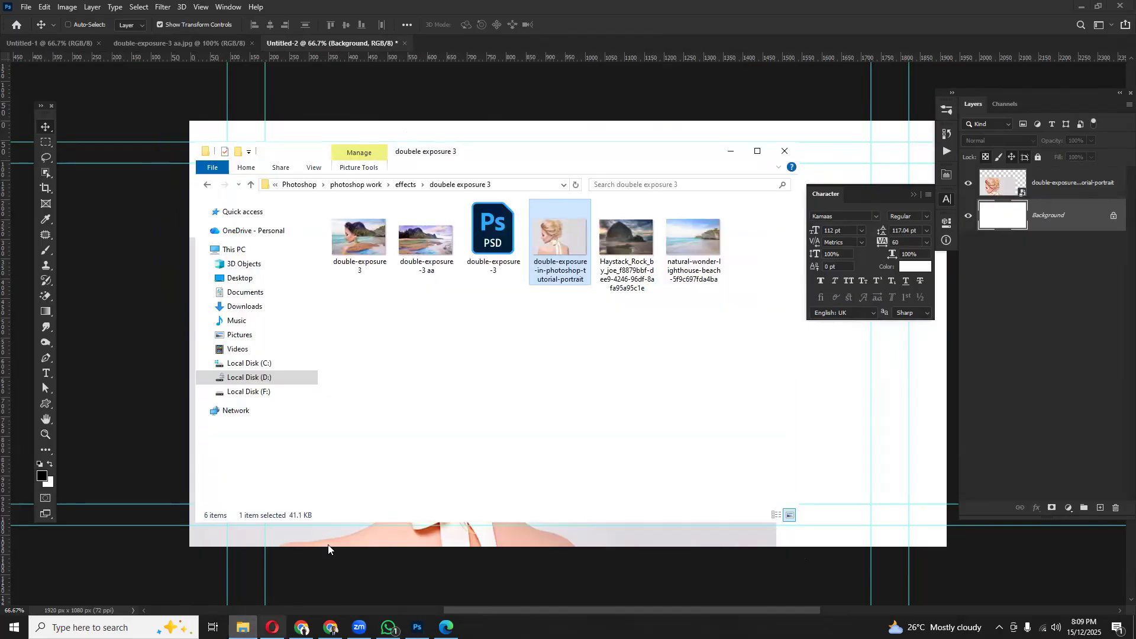
{"action": "left_click", "coordinate": [412, 241]}
{"action": "left_click", "coordinate": [892, 430]}
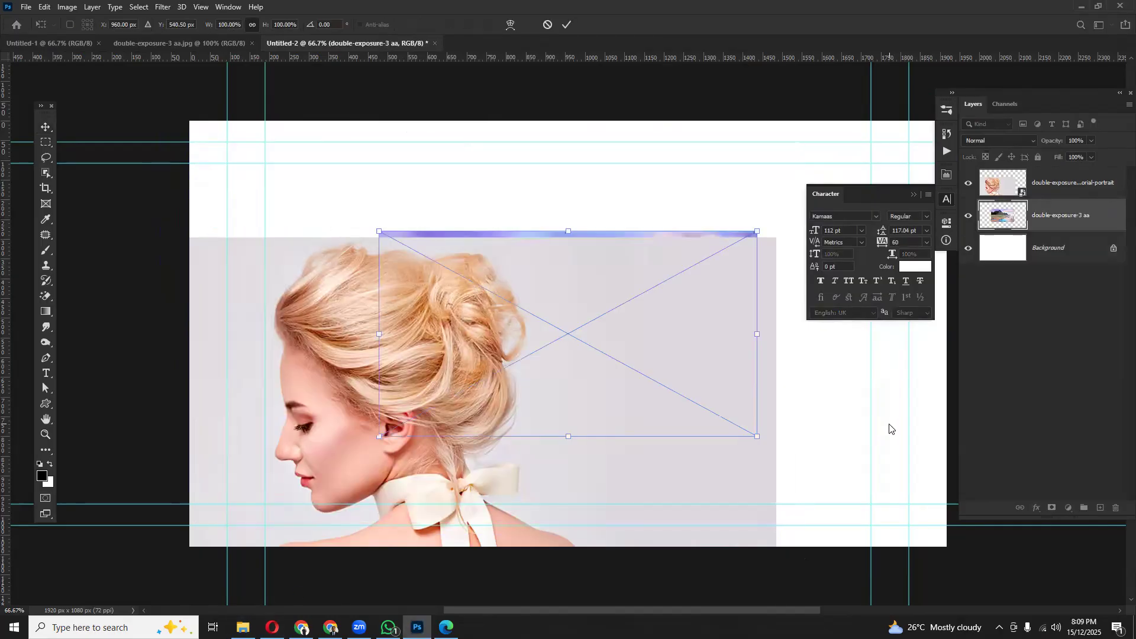
{"action": "key", "text": "Return"}
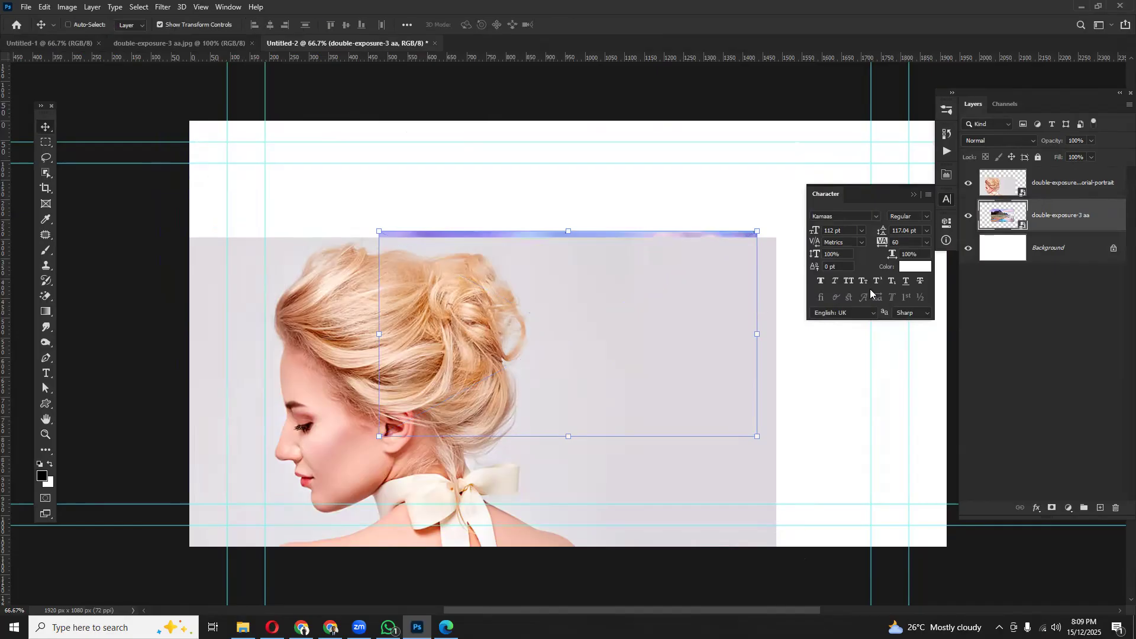
{"action": "key", "text": "ctrl+t"}
{"action": "left_click_drag", "start_coordinate": [380, 436], "coordinate": [194, 547]}
{"action": "left_click_drag", "start_coordinate": [942, 336], "coordinate": [947, 334]}
{"action": "key", "text": "Return"}
- Move the portrait up and right over the landscape, and select the woman with Select Subject
{"action": "left_click_drag", "start_coordinate": [534, 342], "coordinate": [566, 251]}
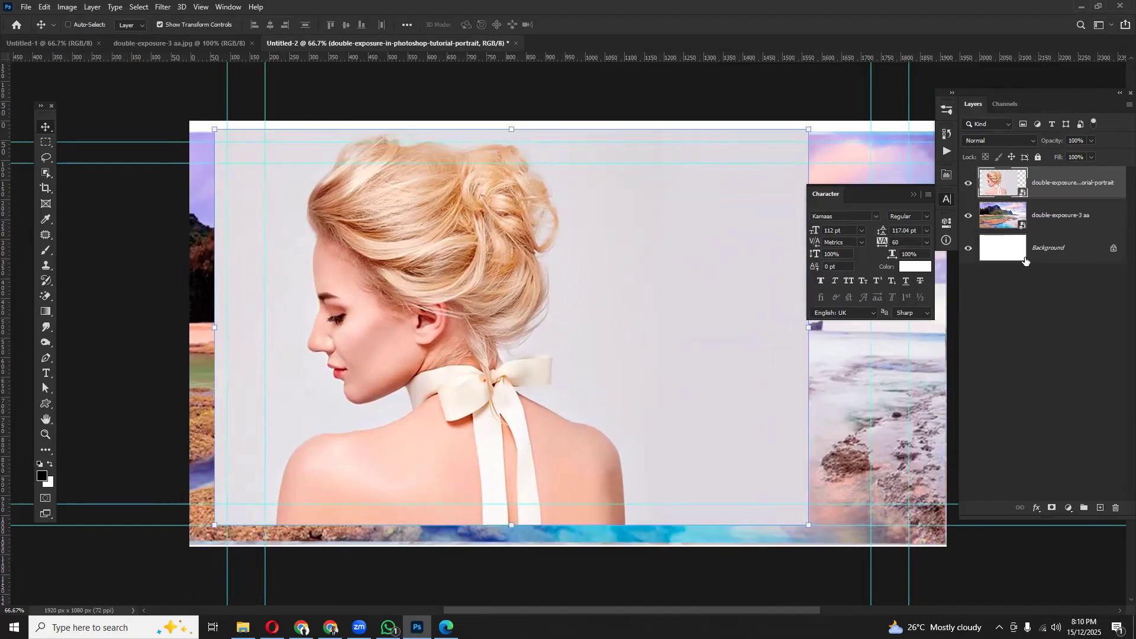
{"action": "left_click", "coordinate": [138, 7]}
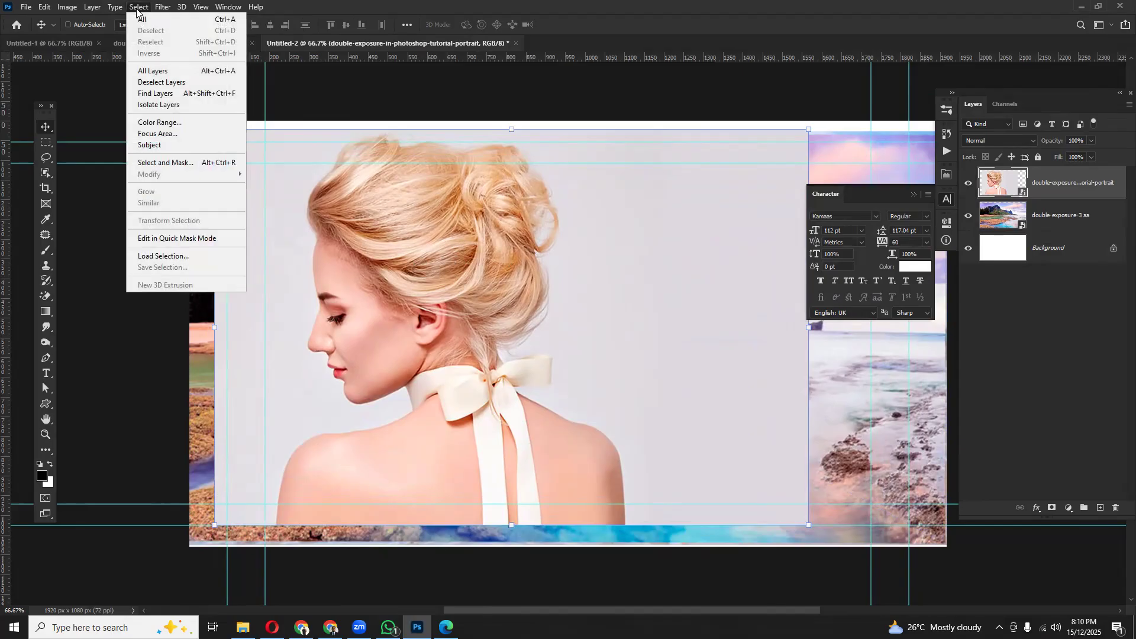
{"action": "left_click", "coordinate": [150, 146]}
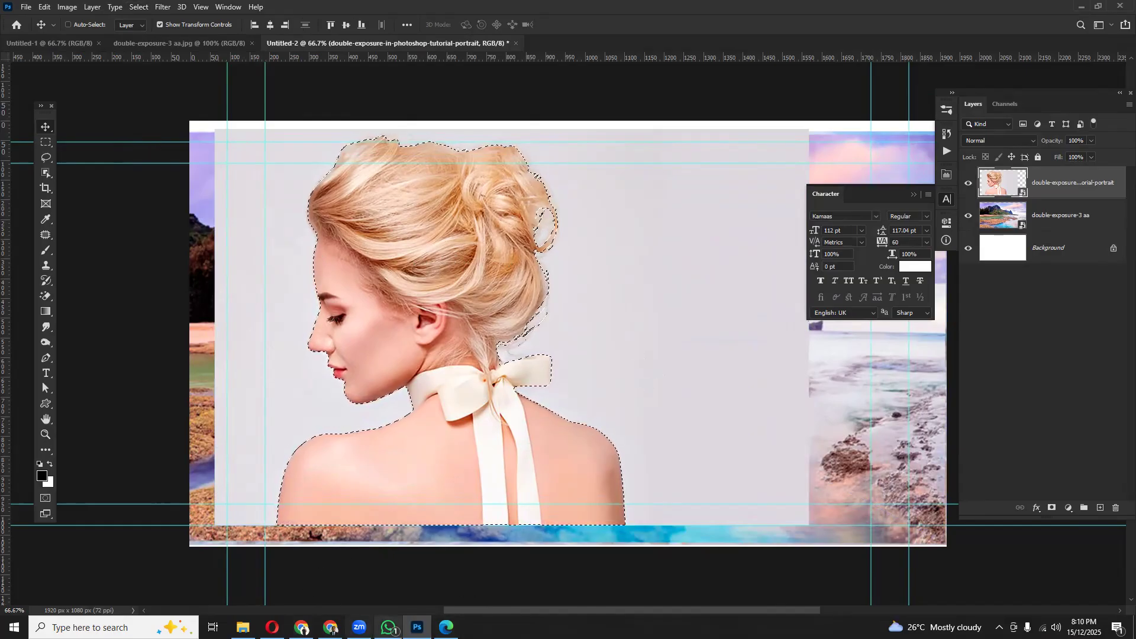
{"action": "left_click", "coordinate": [359, 627]}
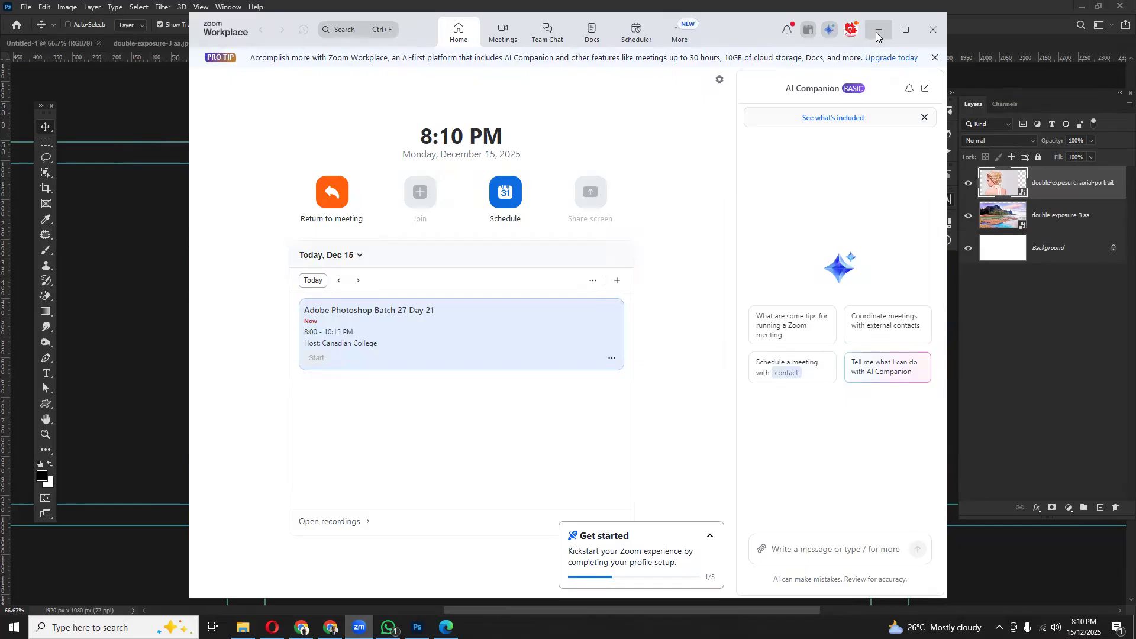
{"action": "left_click", "coordinate": [879, 33]}
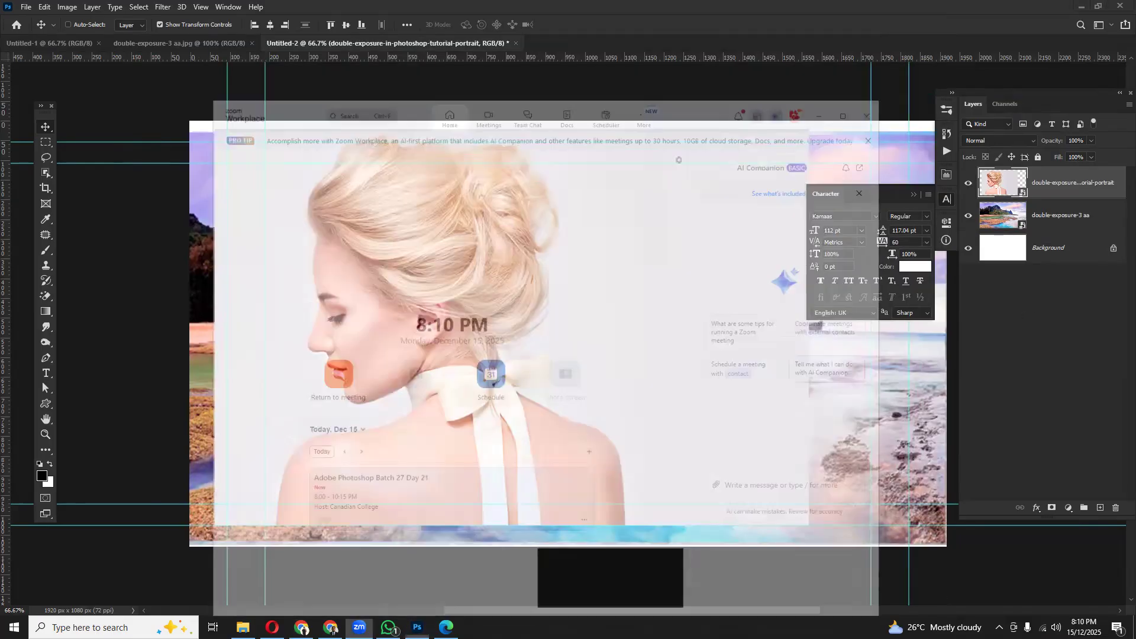
{"action": "key", "text": "alt+Tab"}
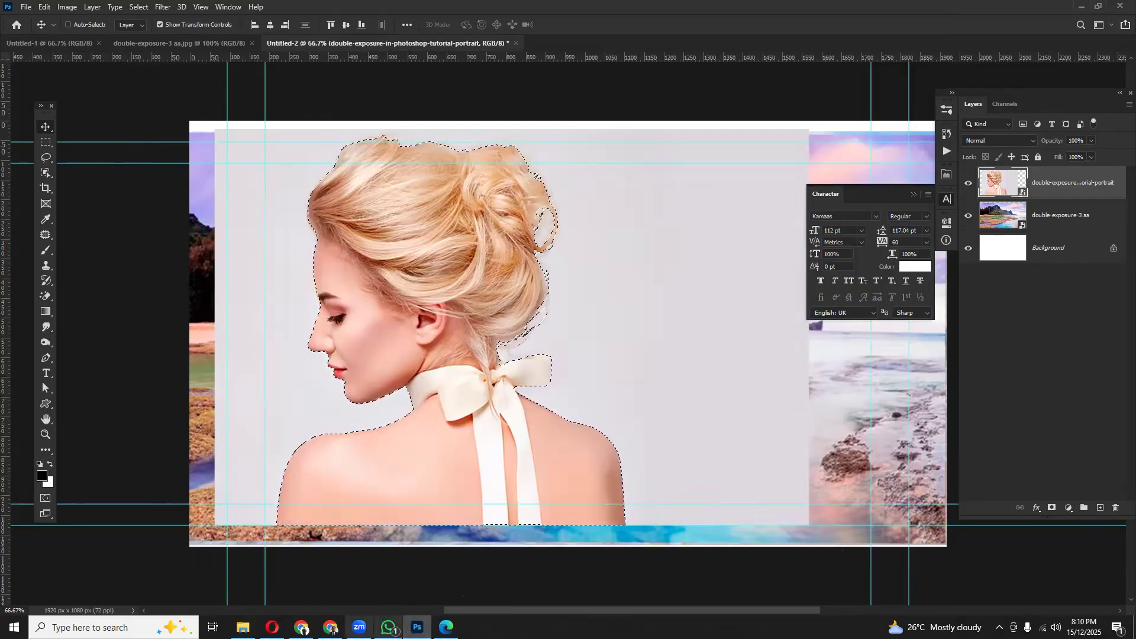
{"action": "mouse_move", "coordinate": [360, 626]}
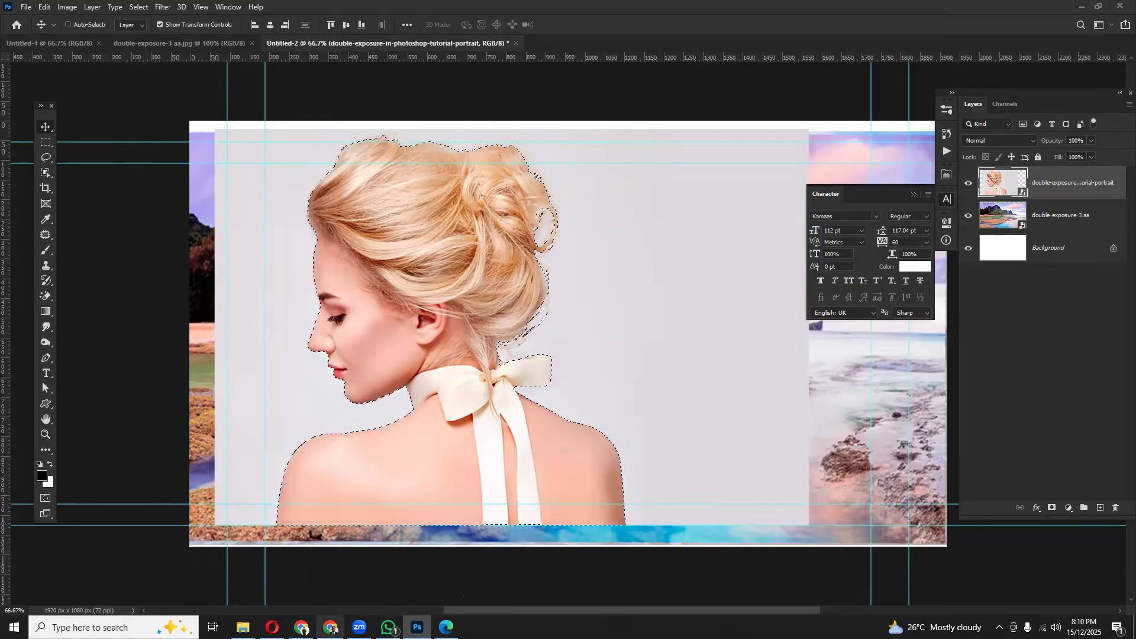
{"action": "left_click", "coordinate": [359, 627]}
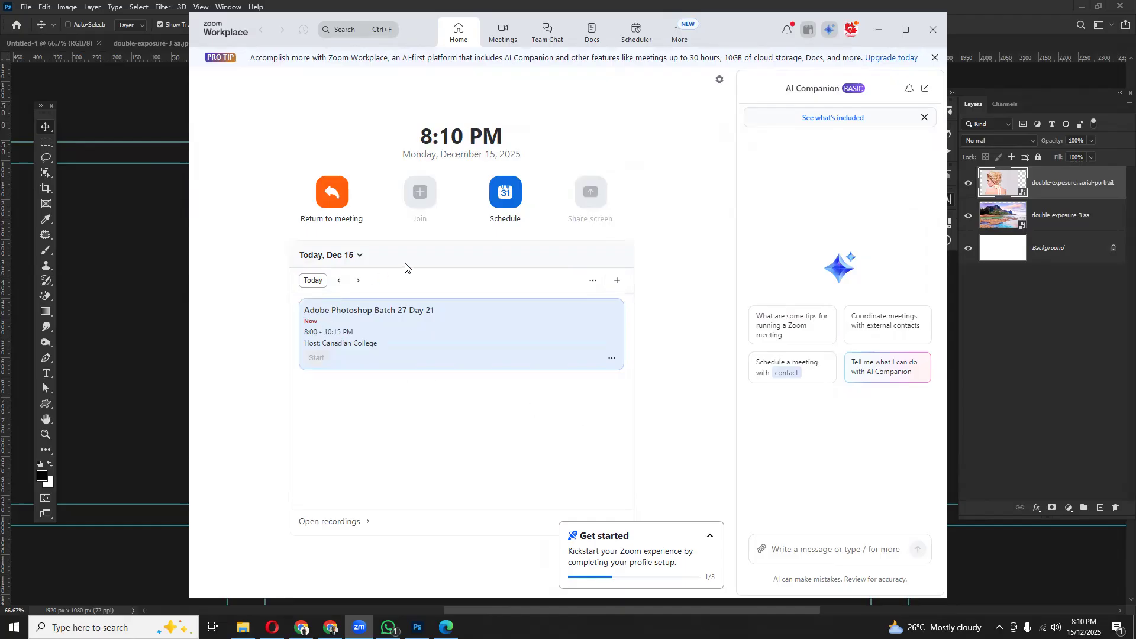
{"action": "left_click", "coordinate": [879, 30]}
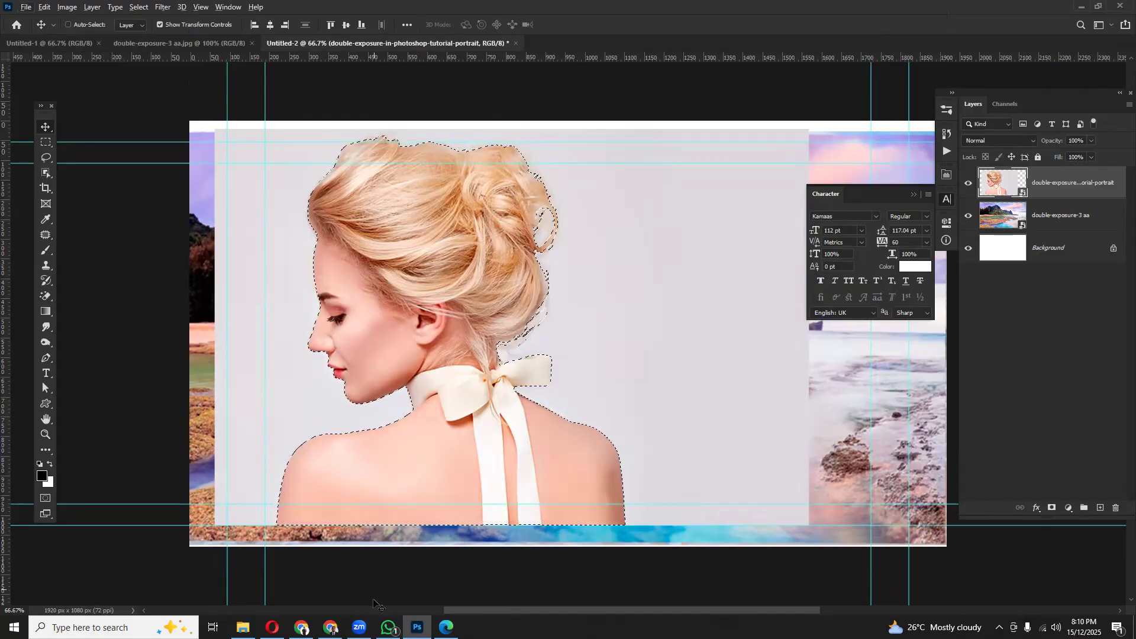
{"action": "left_click", "coordinate": [359, 627]}
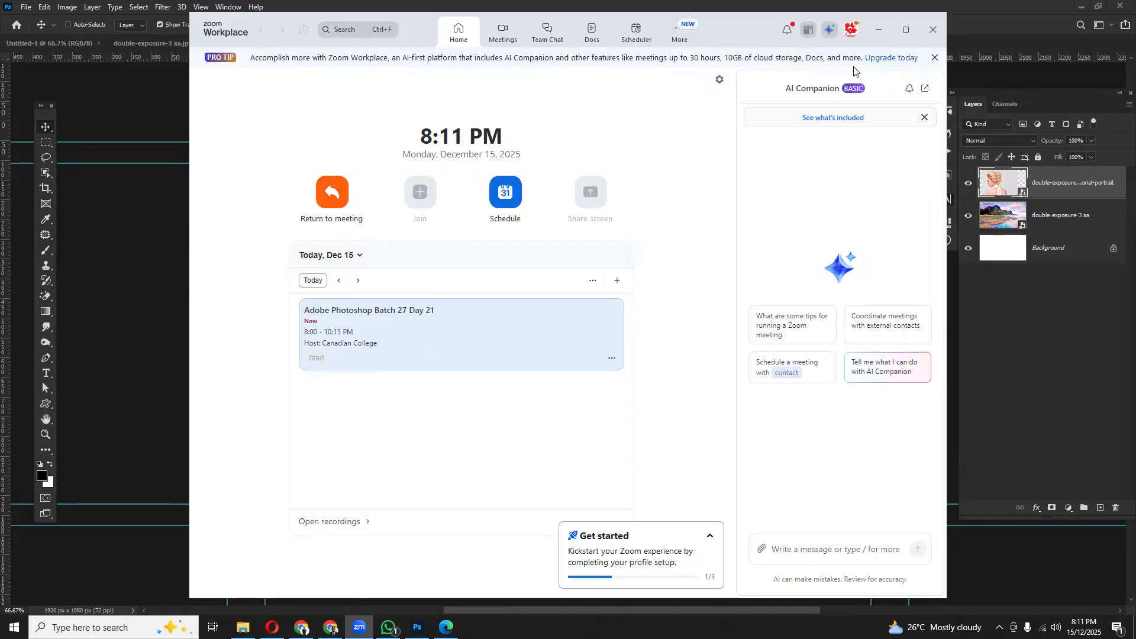
{"action": "left_click", "coordinate": [879, 30]}
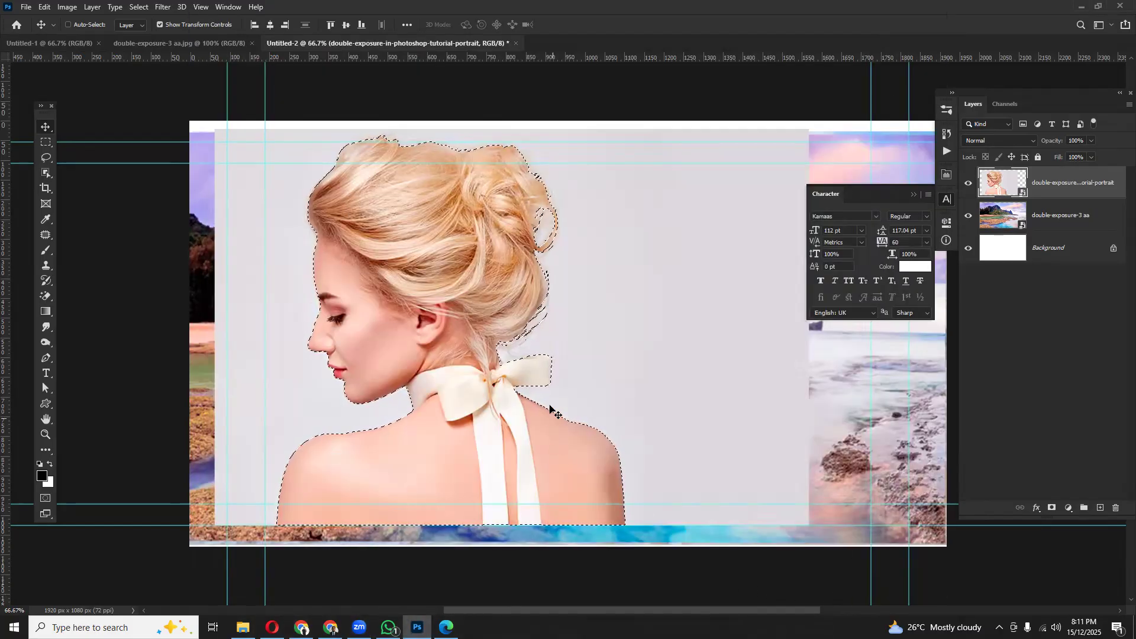
- Add a layer mask to the portrait layer from the woman's selection
{"action": "left_click", "coordinate": [1051, 509]}
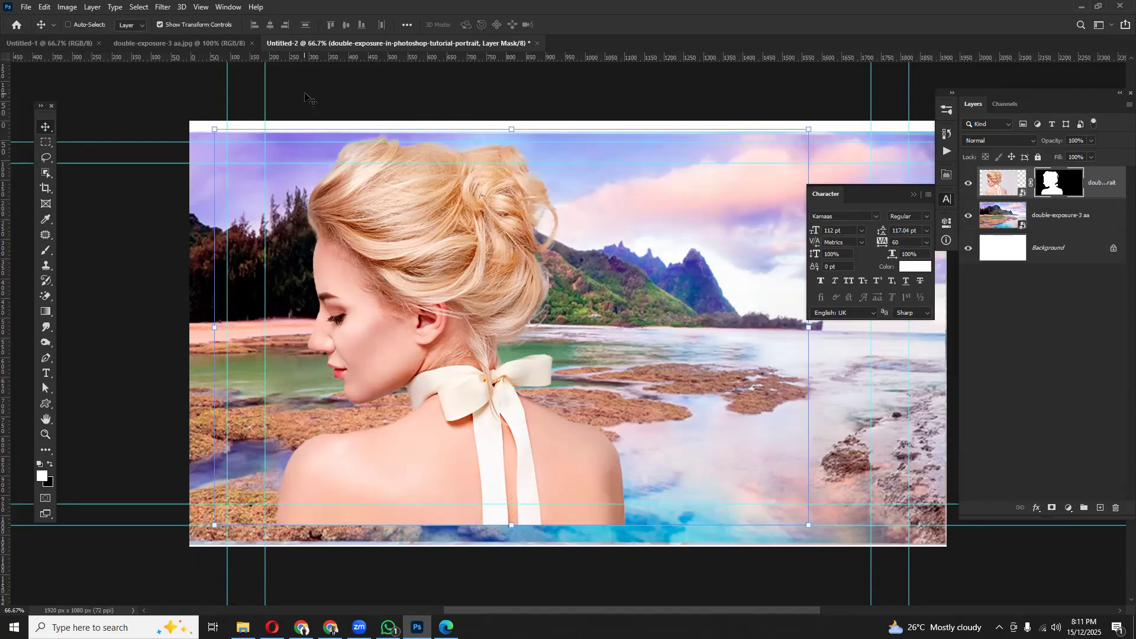
{"action": "left_click", "coordinate": [1084, 7]}
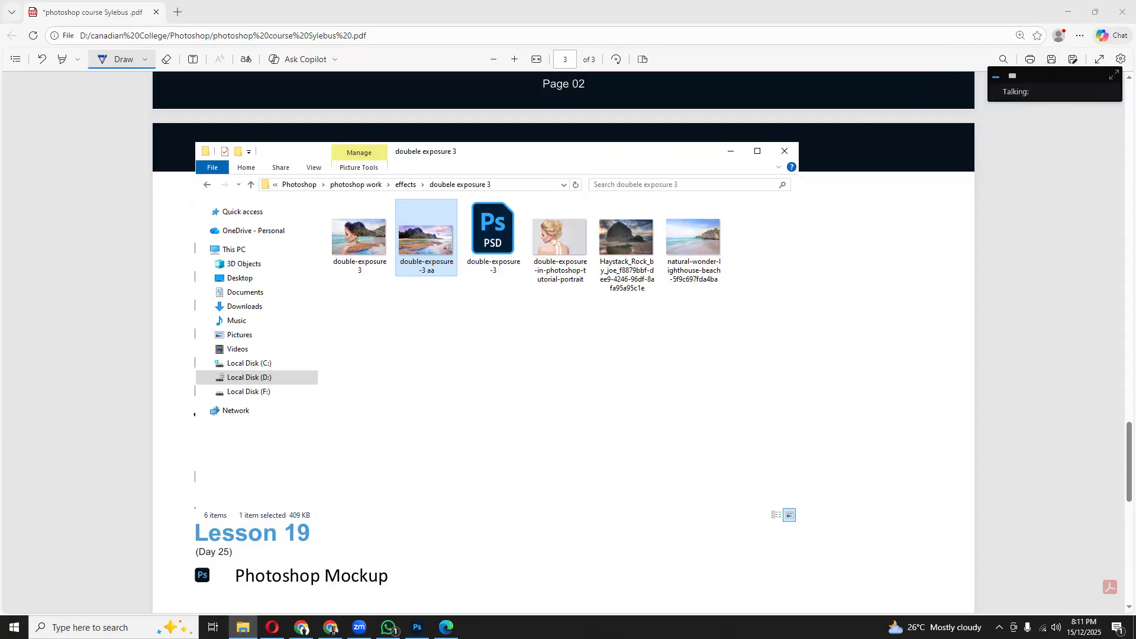
{"action": "key", "text": "alt+Tab"}
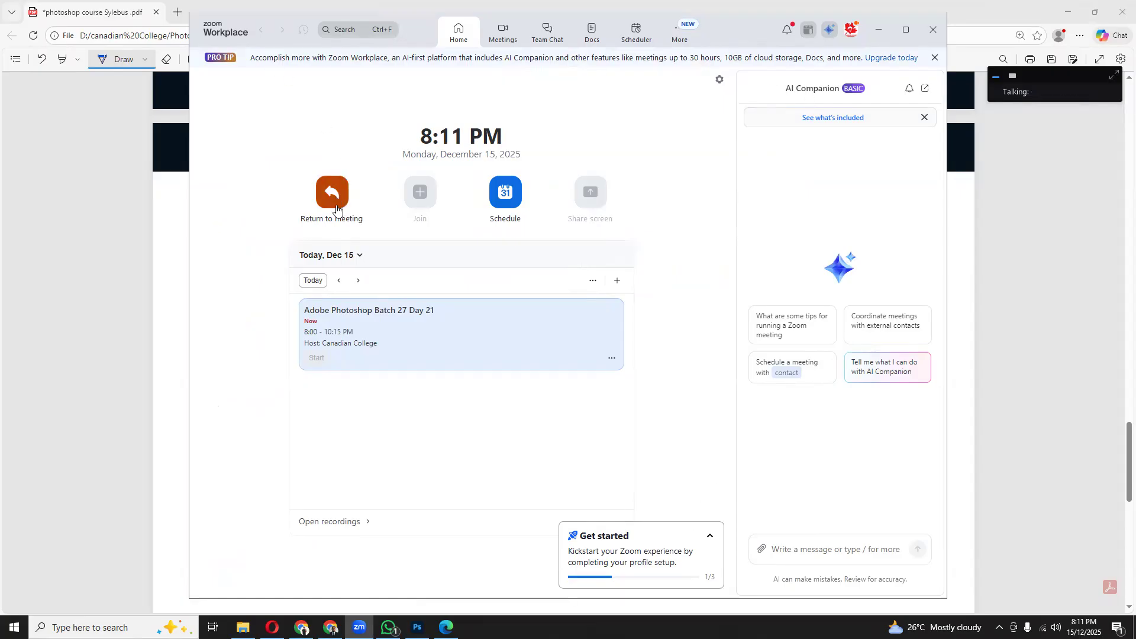
{"action": "left_click", "coordinate": [360, 257]}
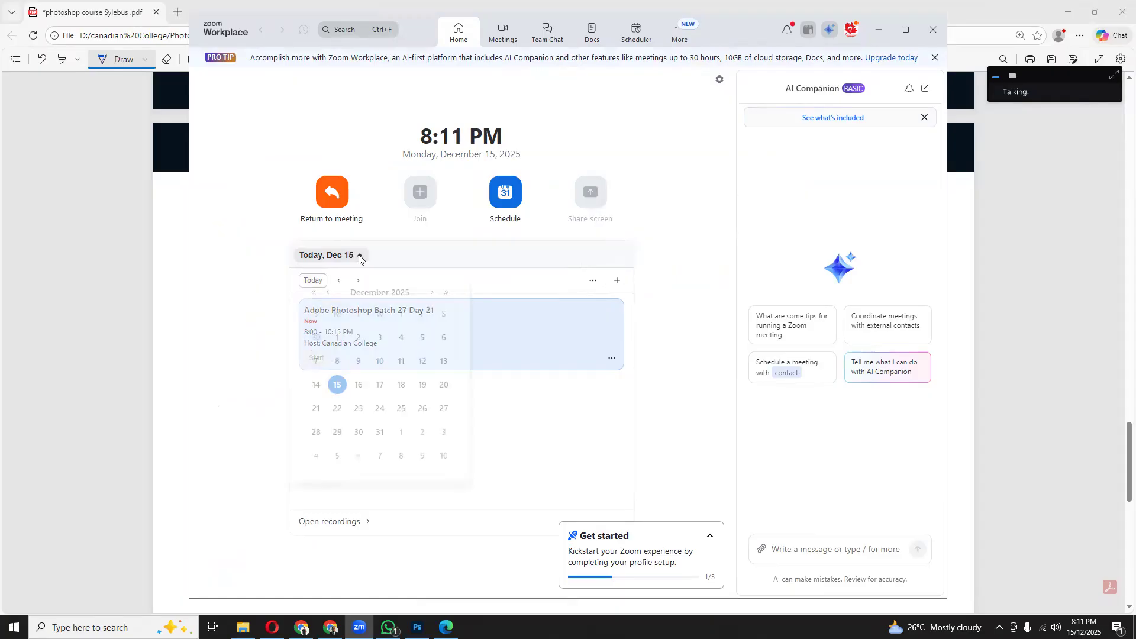
{"action": "left_click", "coordinate": [432, 258]}
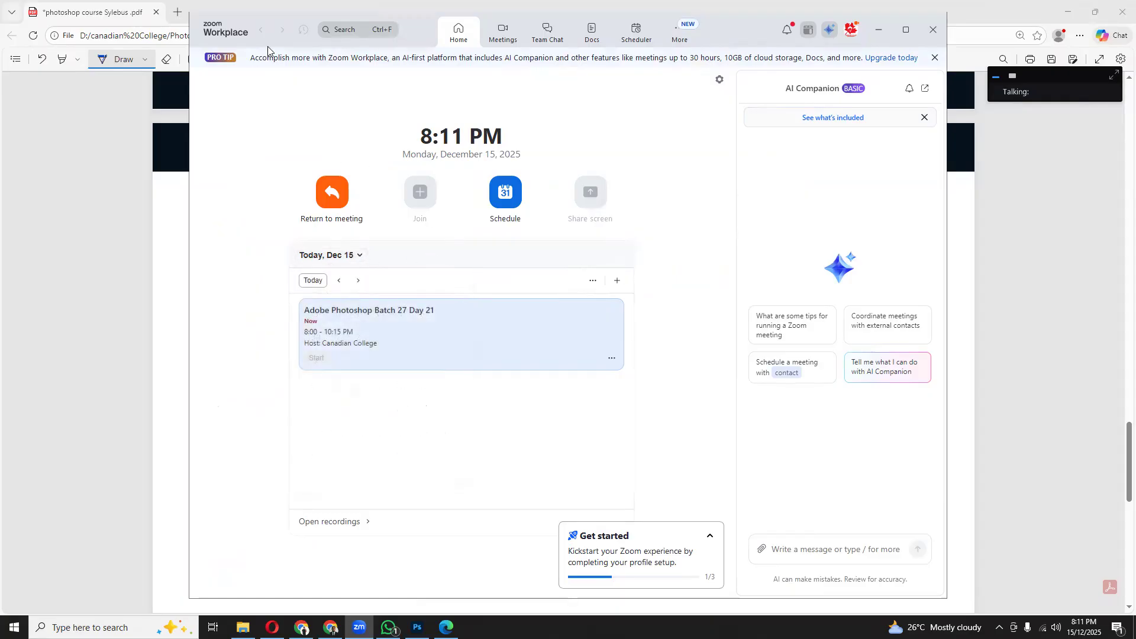
{"action": "left_click", "coordinate": [887, 33]}
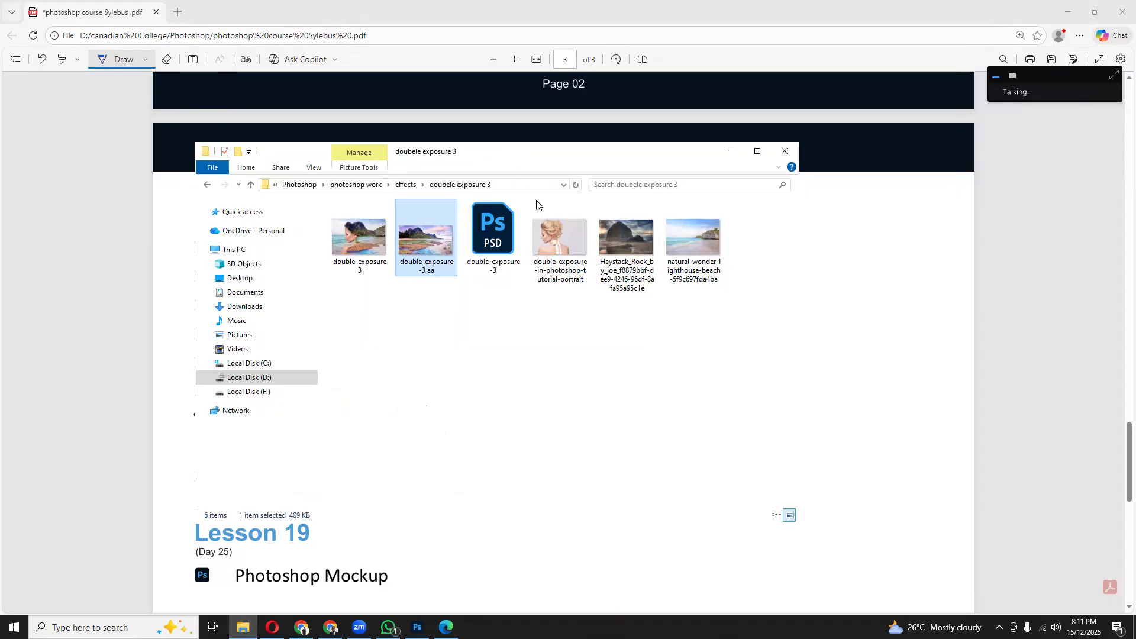
{"action": "left_click", "coordinate": [683, 540]}
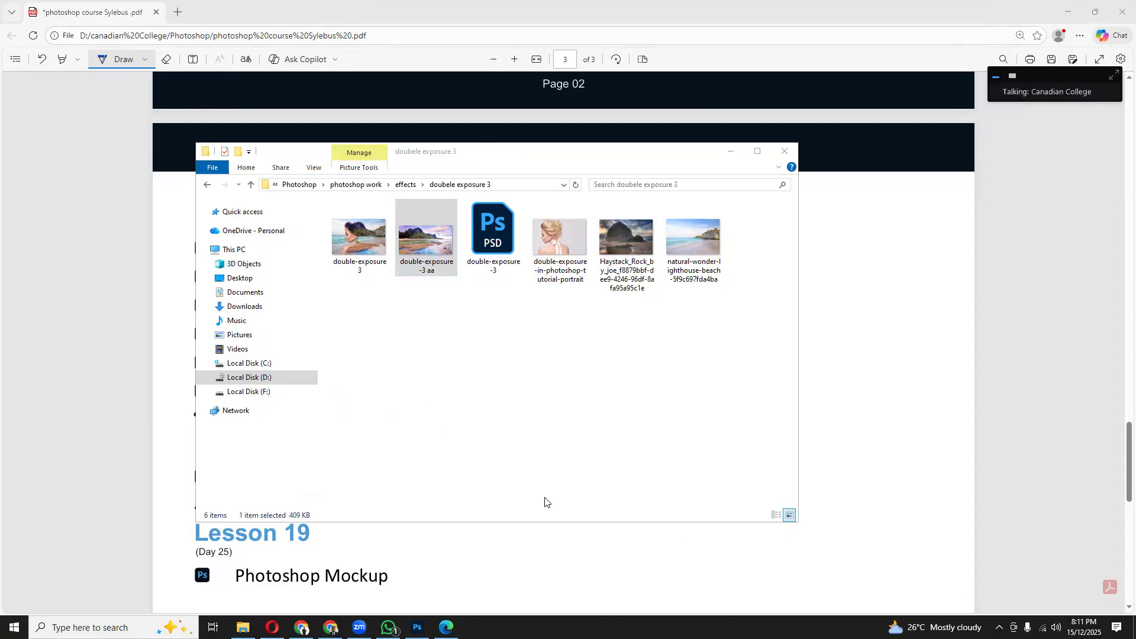
{"action": "left_click", "coordinate": [501, 424]}
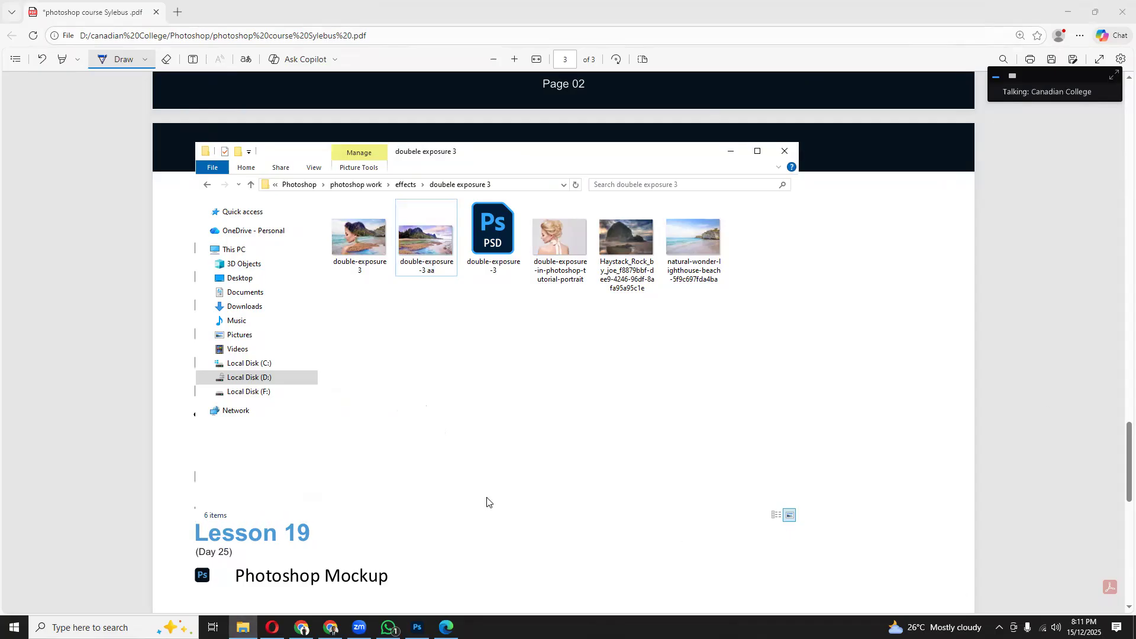
{"action": "left_click", "coordinate": [417, 627]}
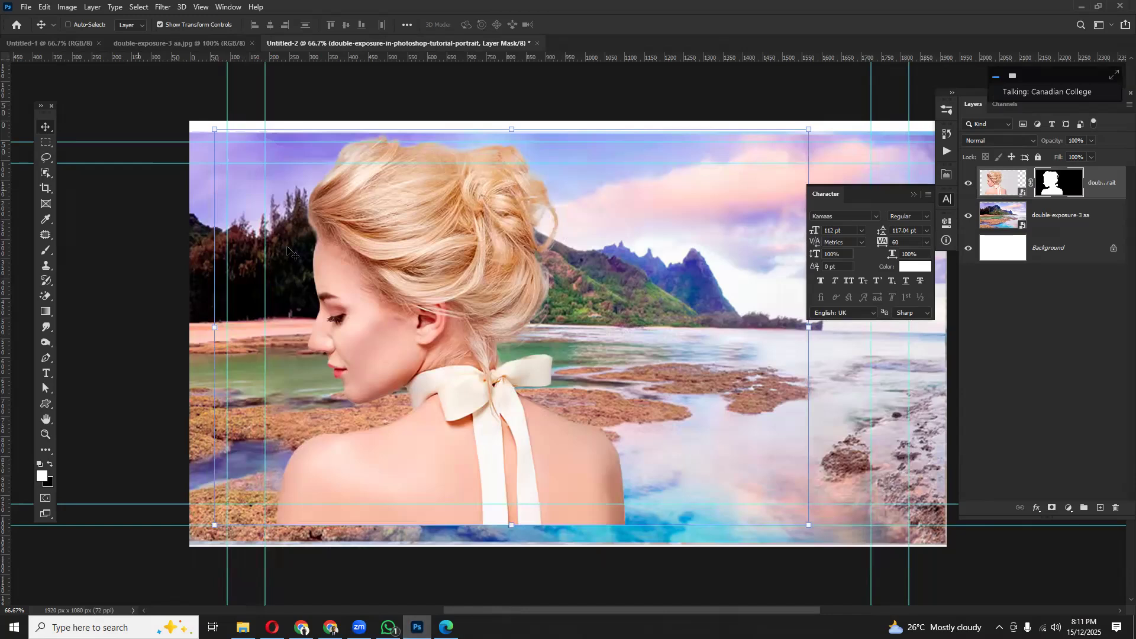
- Scale the masked portrait to about 105% and place it on the left half of the canvas, resting on the lower edge
{"action": "key", "text": "ctrl+2"}
{"action": "left_click_drag", "start_coordinate": [810, 129], "coordinate": [779, 142]}
{"action": "left_click_drag", "start_coordinate": [534, 353], "coordinate": [487, 334]}
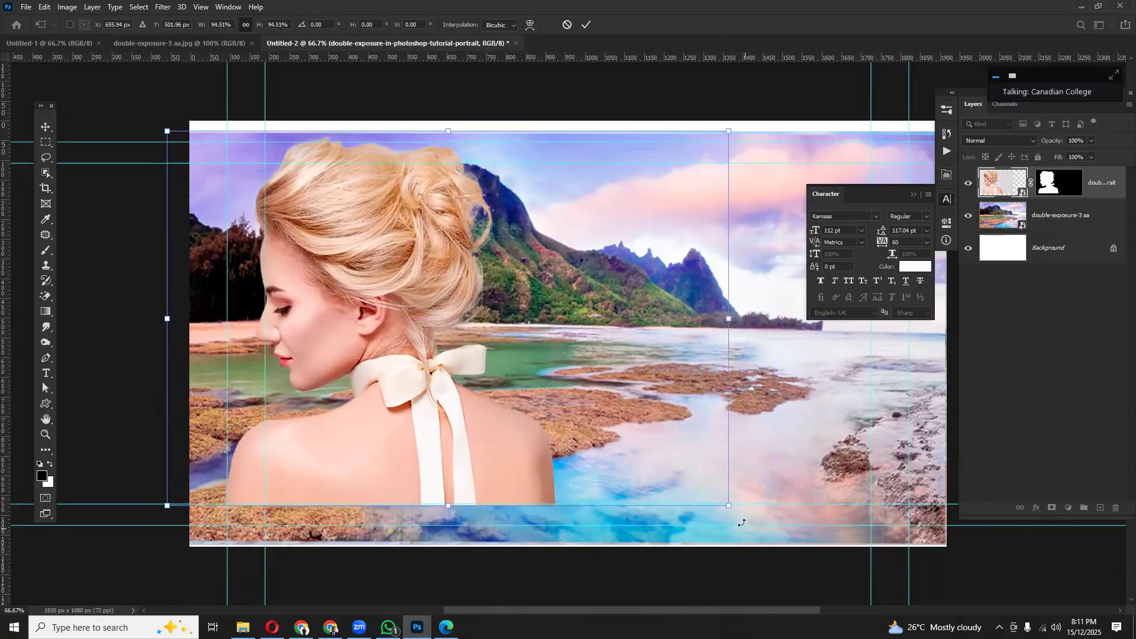
{"action": "left_click_drag", "start_coordinate": [730, 508], "coordinate": [790, 546]}
{"action": "left_click_drag", "start_coordinate": [567, 405], "coordinate": [560, 404]}
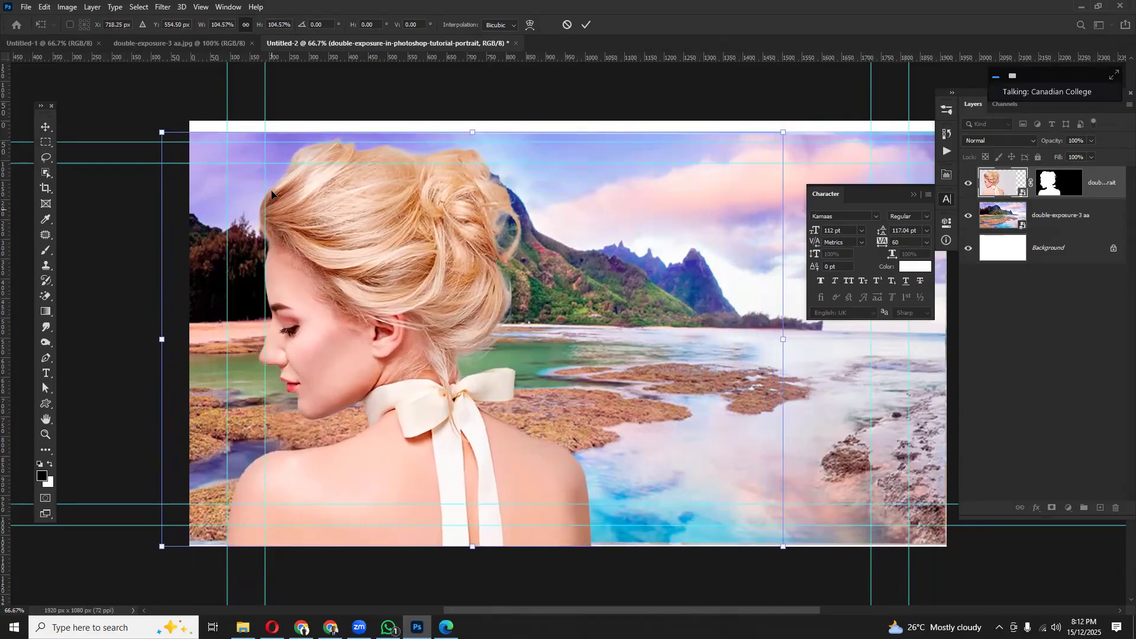
{"action": "left_click_drag", "start_coordinate": [398, 215], "coordinate": [398, 223]}
{"action": "key", "text": "Return"}
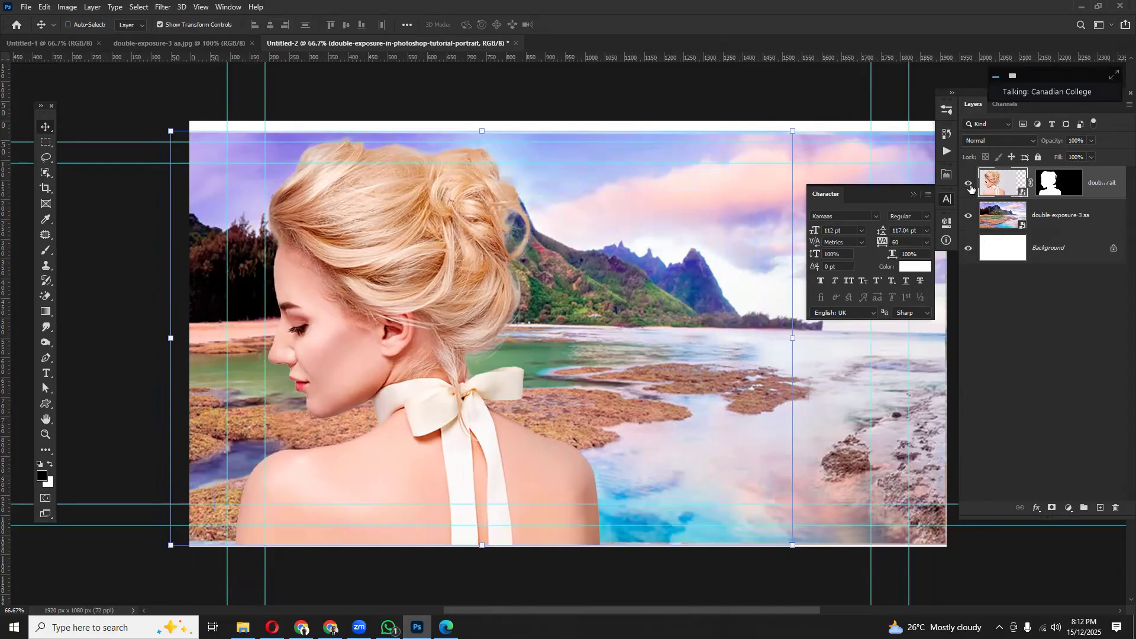
- Set the portrait layer's opacity to 50% and move the woman up and right over the landscape
{"action": "key", "text": "5"}
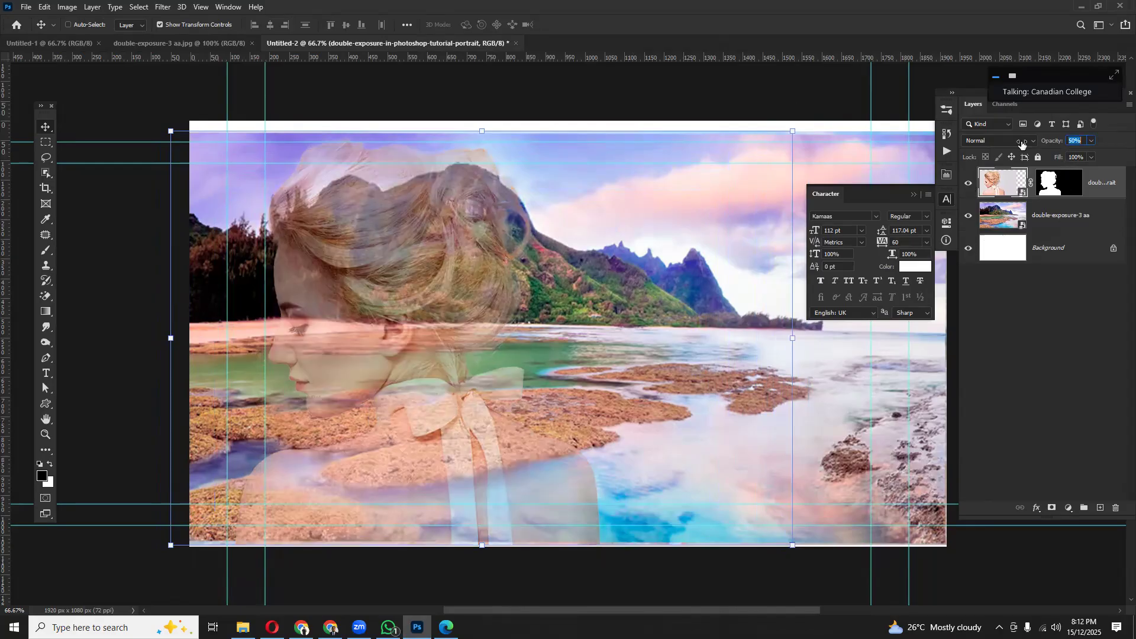
{"action": "left_click_drag", "start_coordinate": [374, 242], "coordinate": [402, 208]}
- Rotate the double-exposure-3 aa landscape layer to about -12.78° and reposition it behind the portrait
{"action": "right_click", "coordinate": [892, 441]}
{"action": "left_click", "coordinate": [924, 456]}
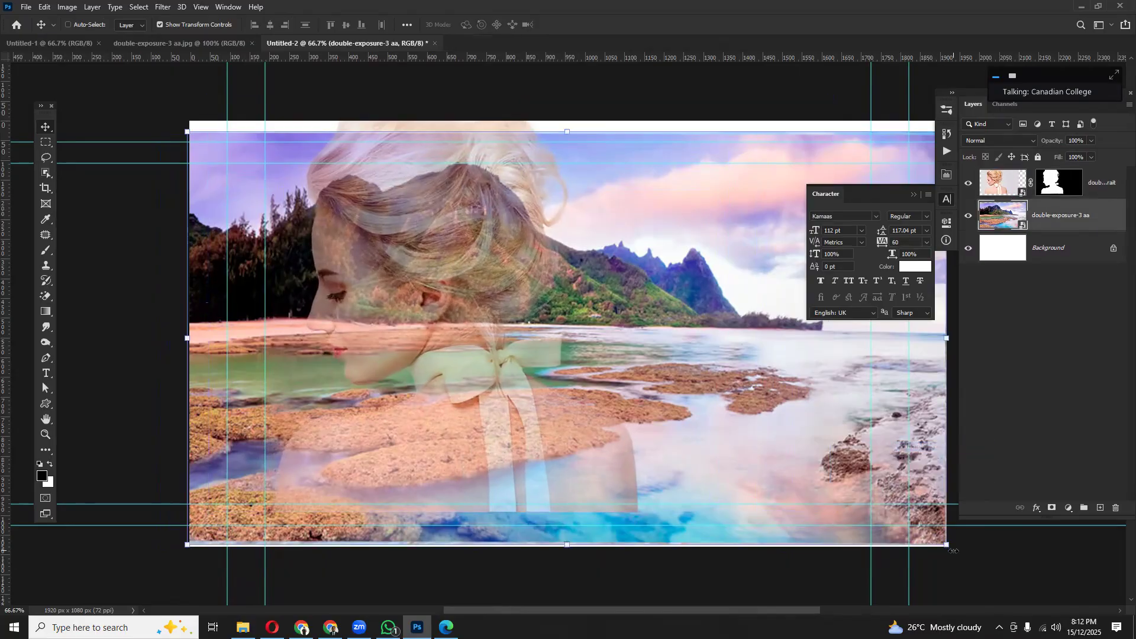
{"action": "left_click_drag", "start_coordinate": [954, 556], "coordinate": [960, 543]}
{"action": "left_click_drag", "start_coordinate": [879, 473], "coordinate": [899, 478]}
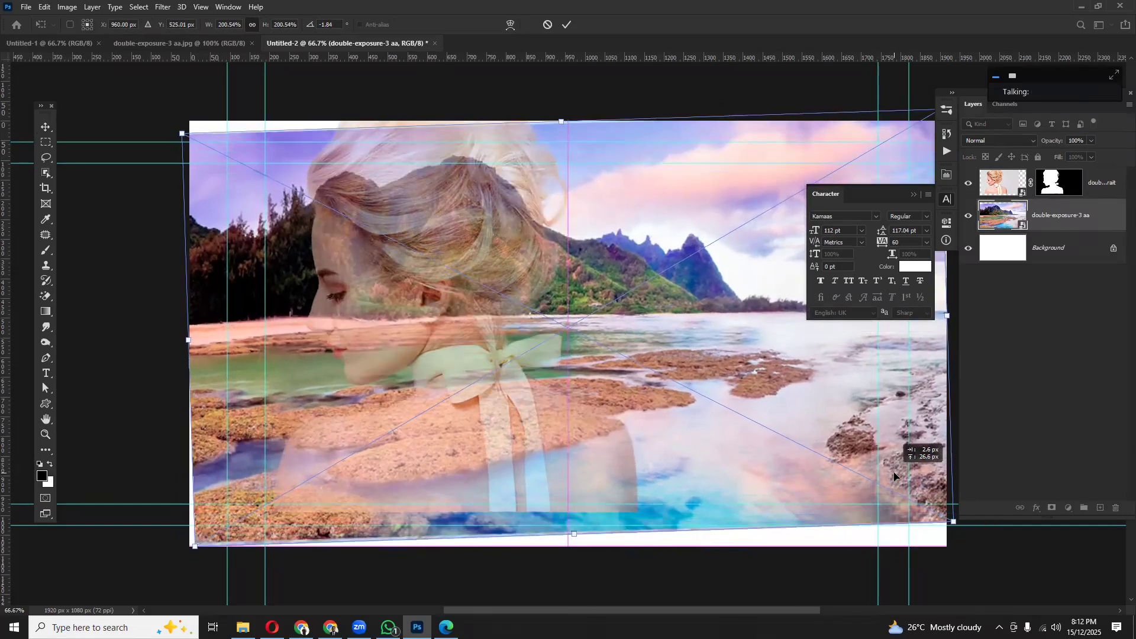
{"action": "left_click_drag", "start_coordinate": [968, 510], "coordinate": [775, 441]}
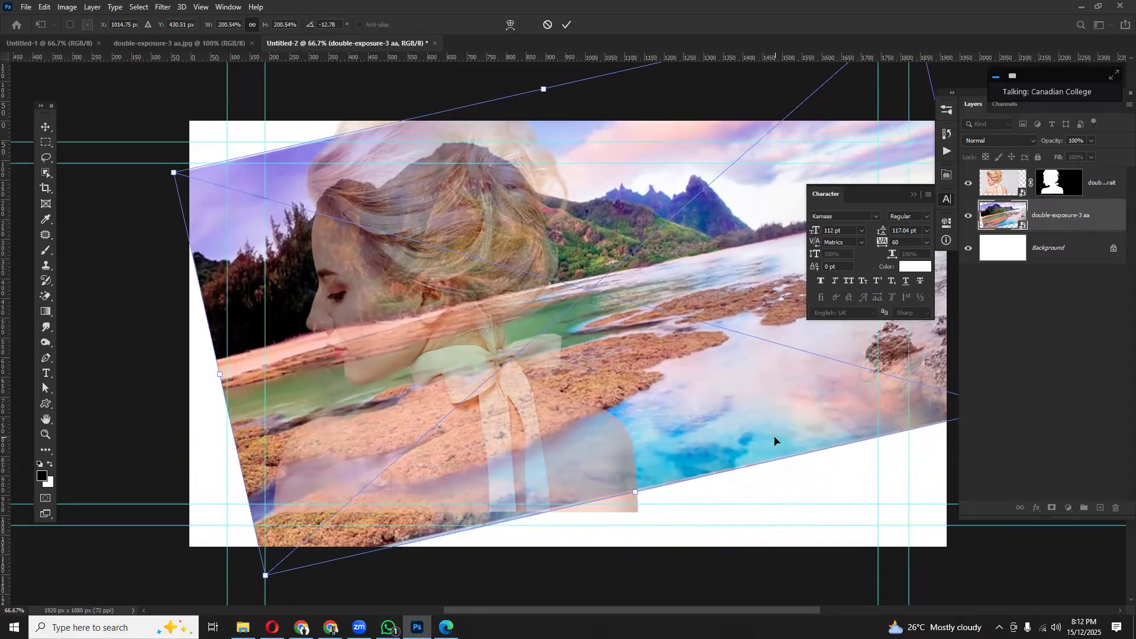
{"action": "key", "text": "Return"}
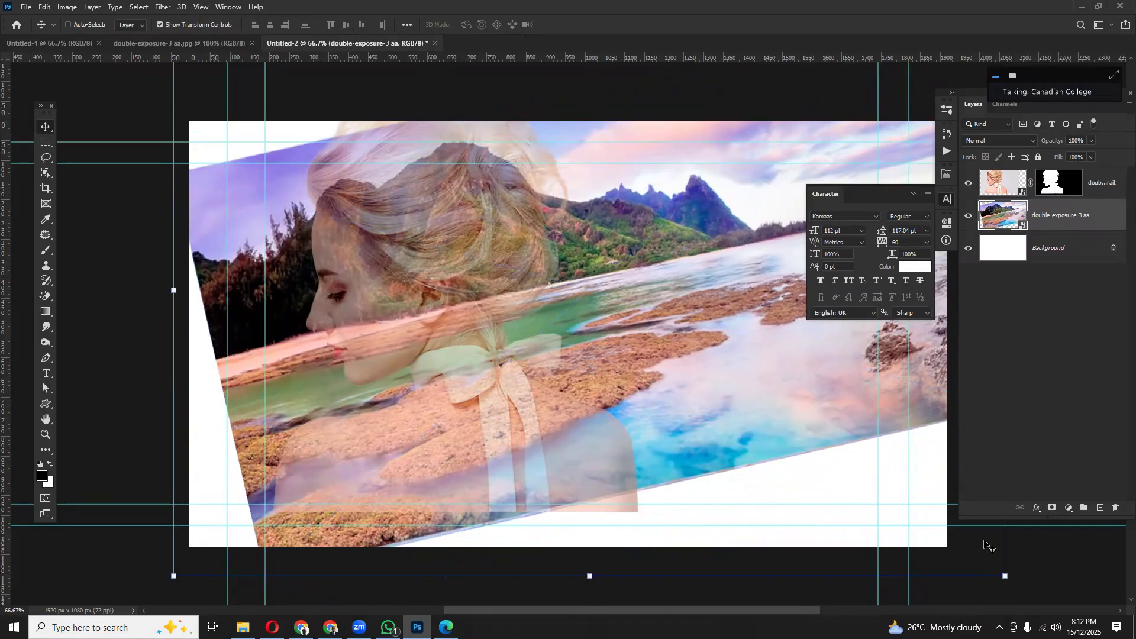
- Rotate the landscape back to a gentler tilt and shift it slightly downward
{"action": "left_click_drag", "start_coordinate": [1016, 585], "coordinate": [993, 595]}
{"action": "left_click_drag", "start_coordinate": [774, 379], "coordinate": [774, 400]}
{"action": "key", "text": "Return"}
- Select the portrait layer, fine-tune its transform slightly, and set its opacity to 53%
{"action": "right_click", "coordinate": [486, 320]}
{"action": "left_click", "coordinate": [491, 318]}
{"action": "left_click_drag", "start_coordinate": [835, 474], "coordinate": [833, 468]}
{"action": "key", "text": "Return"}
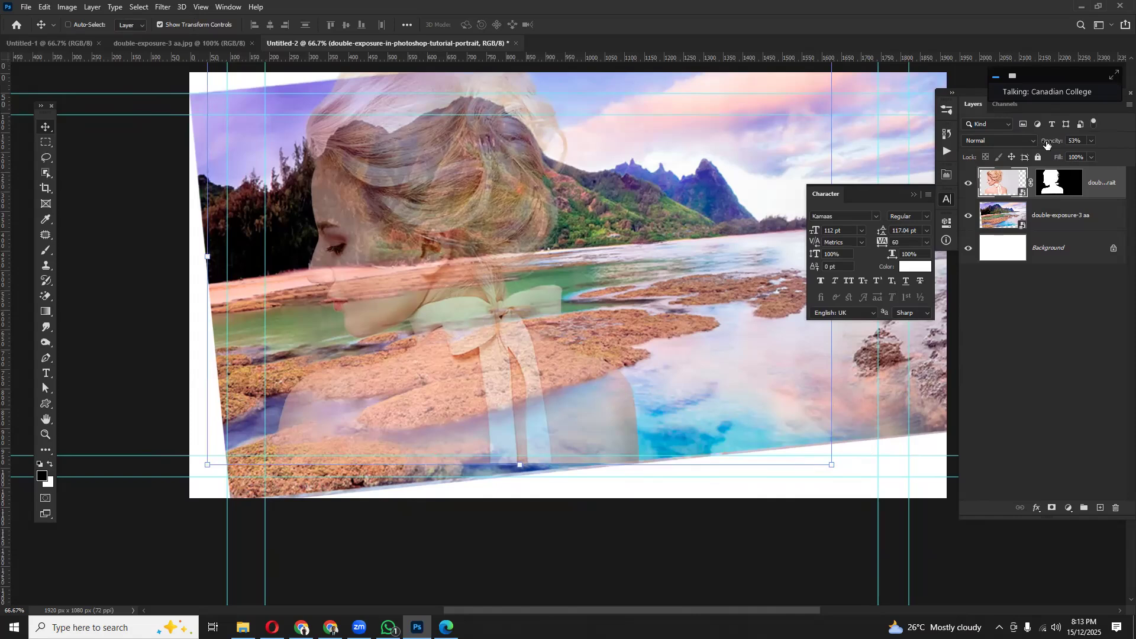
- Set the portrait layer's opacity to 100% and rasterize the layer
{"action": "right_click", "coordinate": [1076, 188]}
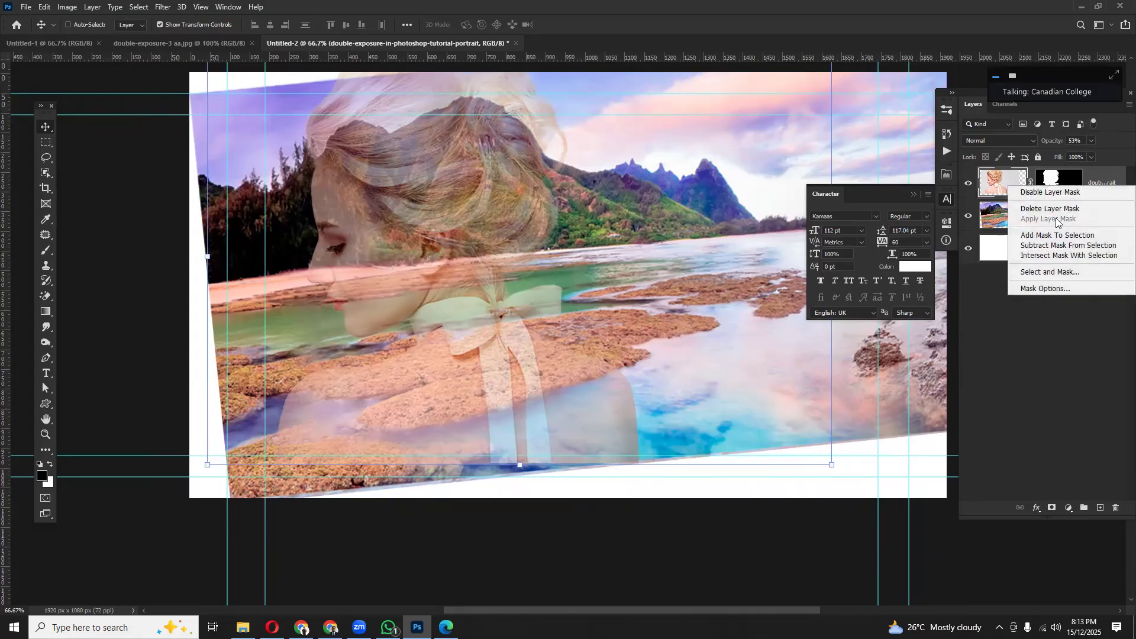
{"action": "left_click", "coordinate": [1096, 177]}
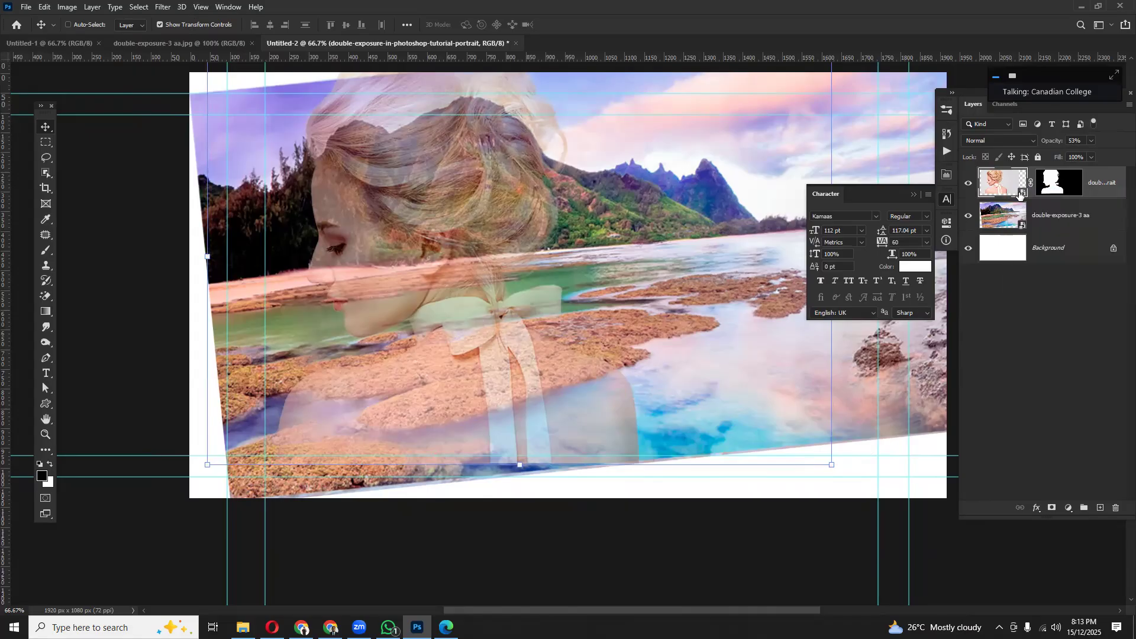
{"action": "right_click", "coordinate": [1107, 196]}
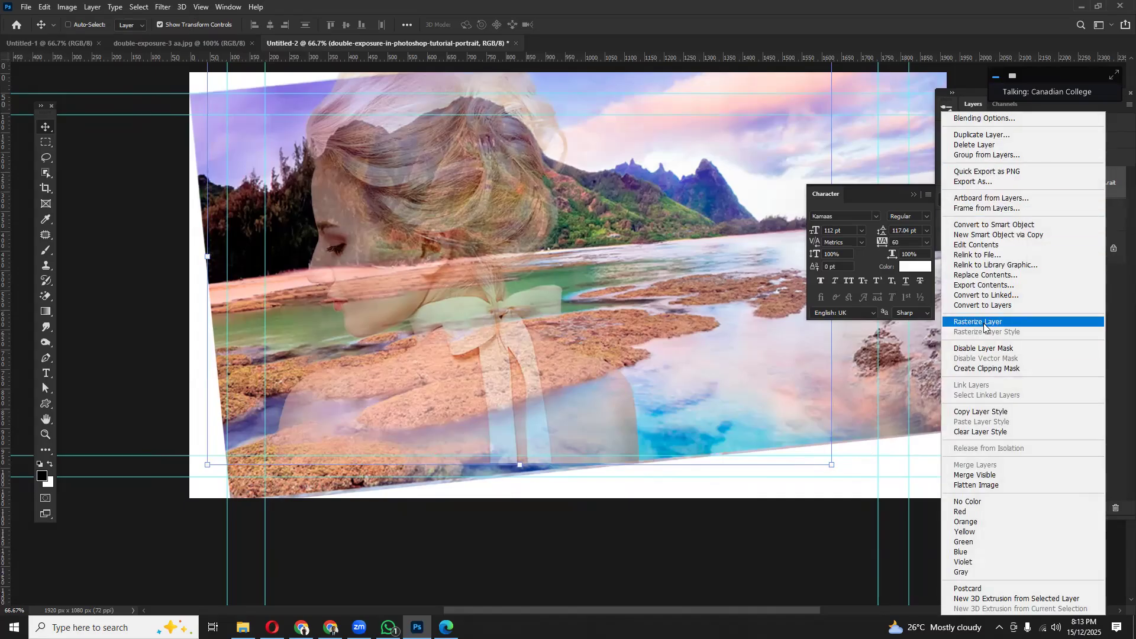
{"action": "left_click", "coordinate": [1118, 296]}
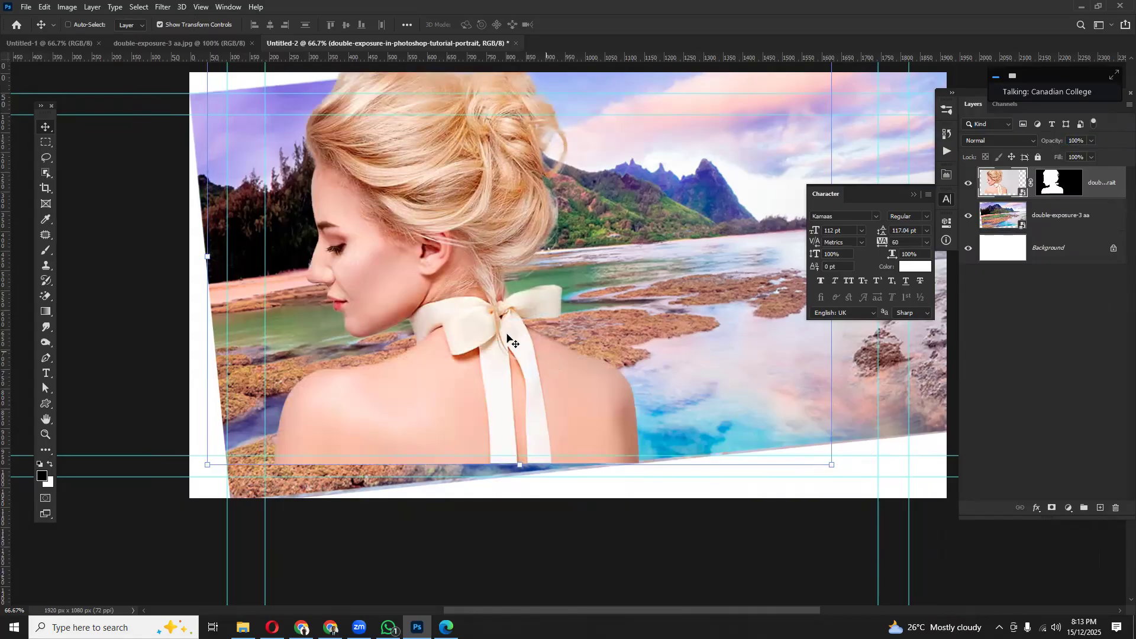
{"action": "right_click", "coordinate": [1092, 188]}
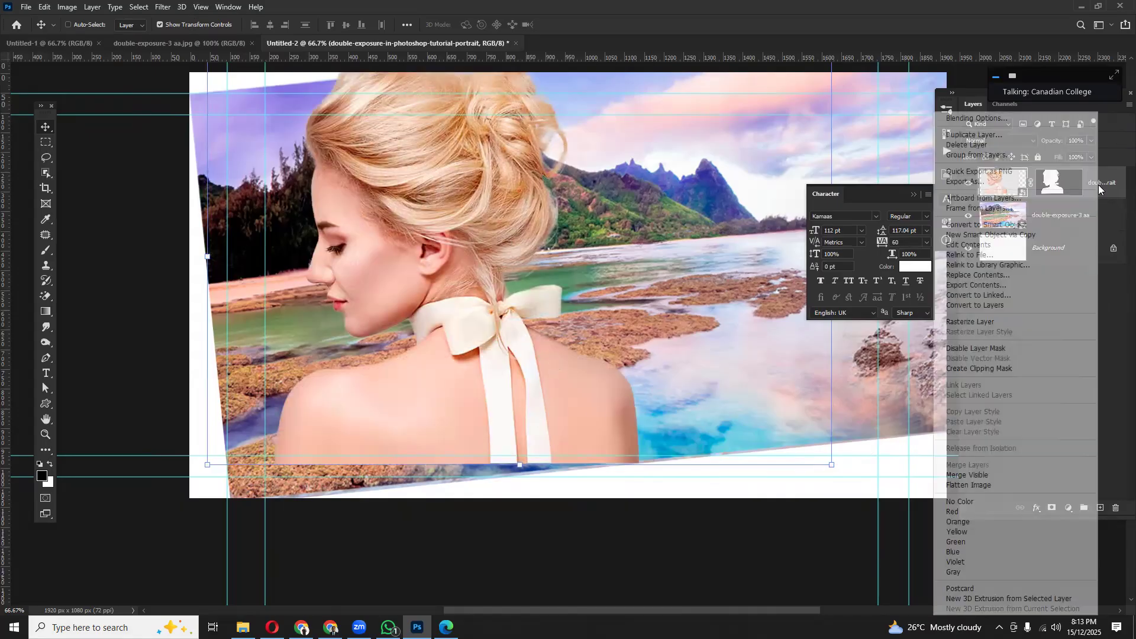
{"action": "left_click", "coordinate": [970, 322]}
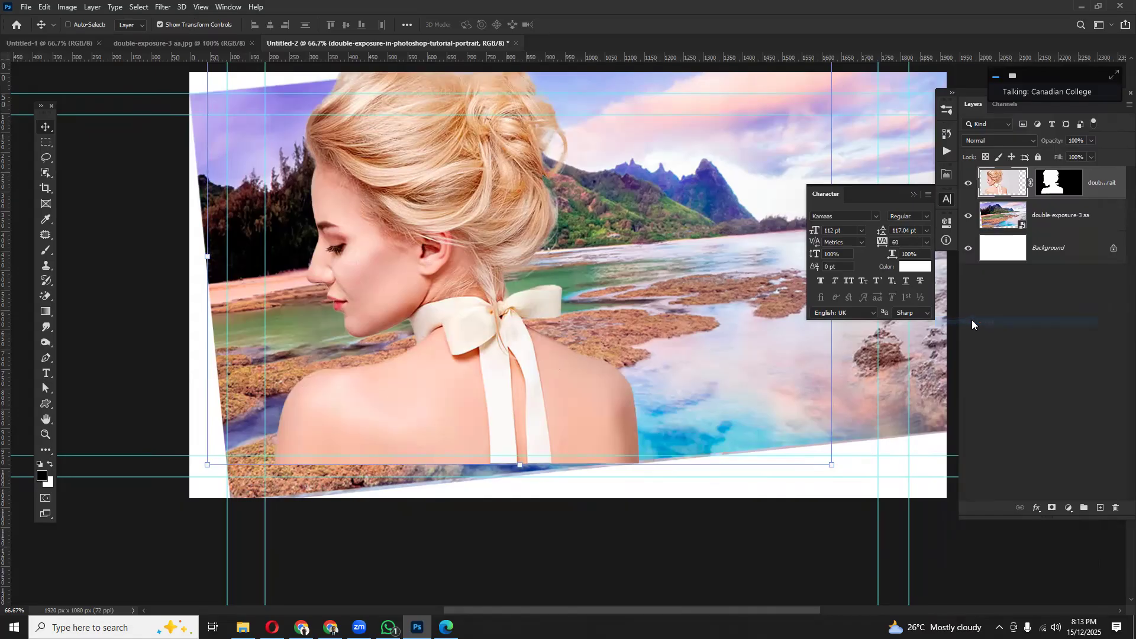
- Apply the portrait layer's existing mask permanently and add a new blank layer mask to it
{"action": "right_click", "coordinate": [1098, 188]}
{"action": "left_click", "coordinate": [1100, 192]}
{"action": "right_click", "coordinate": [1056, 186]}
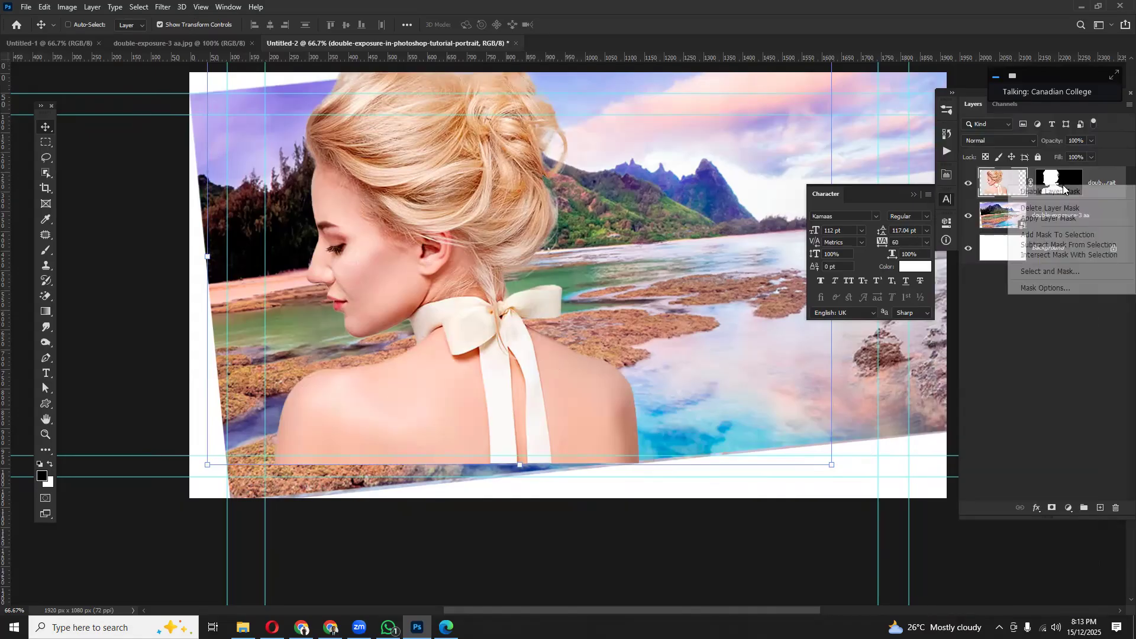
{"action": "left_click", "coordinate": [1051, 218]}
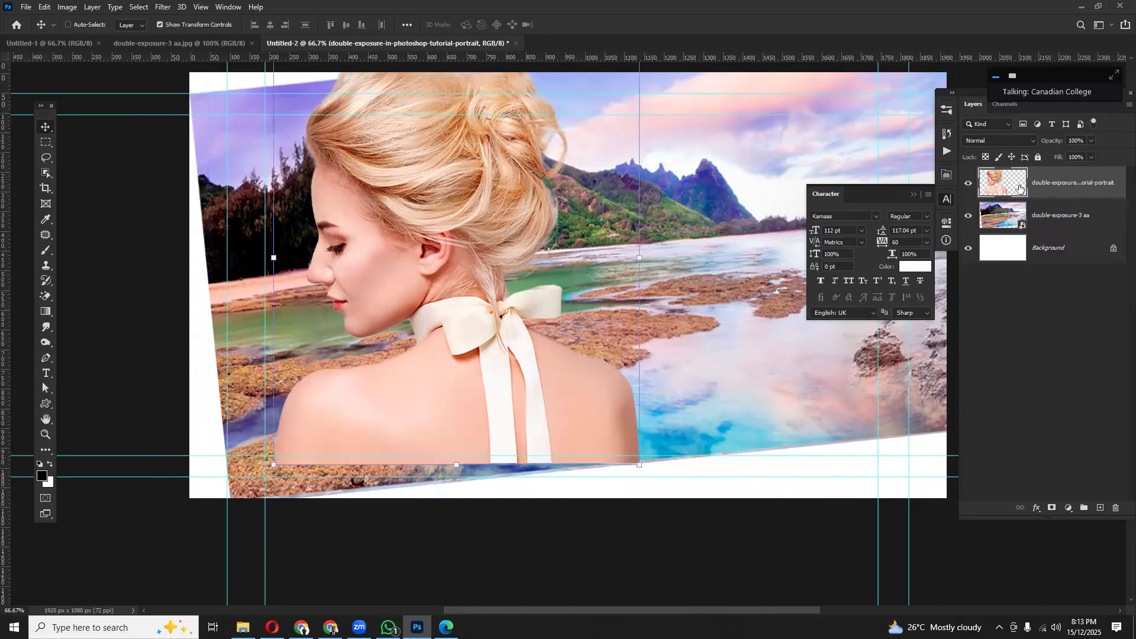
{"action": "left_click", "coordinate": [1052, 509]}
- Paint the portrait mask with a soft black brush at 60% opacity to fade the hair above the forehead
{"action": "scroll", "coordinate": [540, 307], "scroll_direction": "up", "scroll_amount": 2}
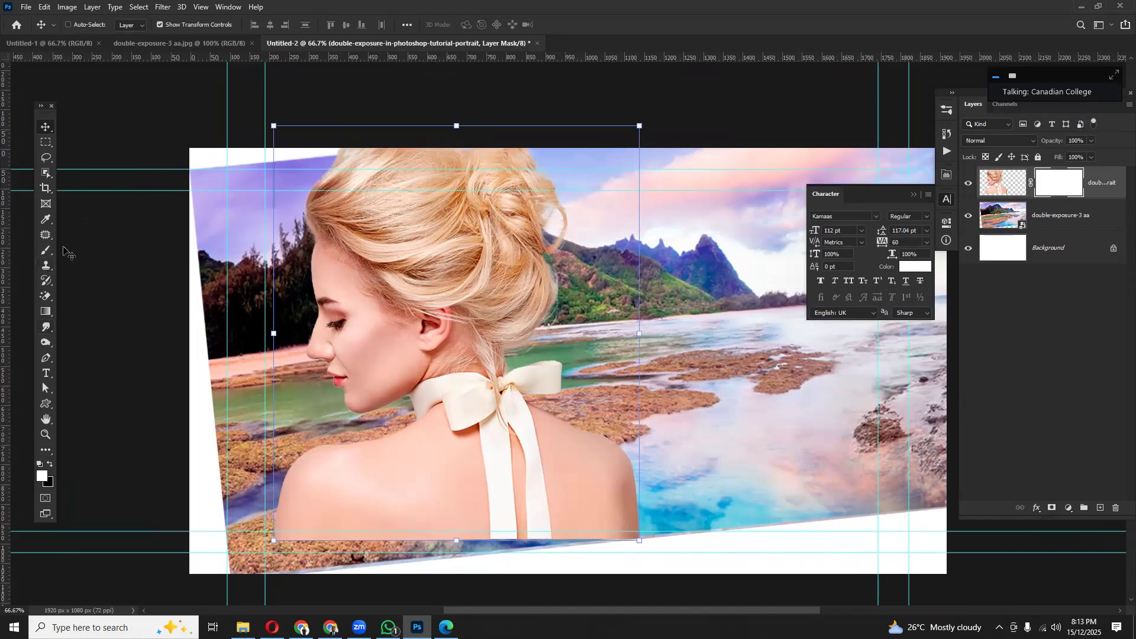
{"action": "left_click", "coordinate": [44, 255]}
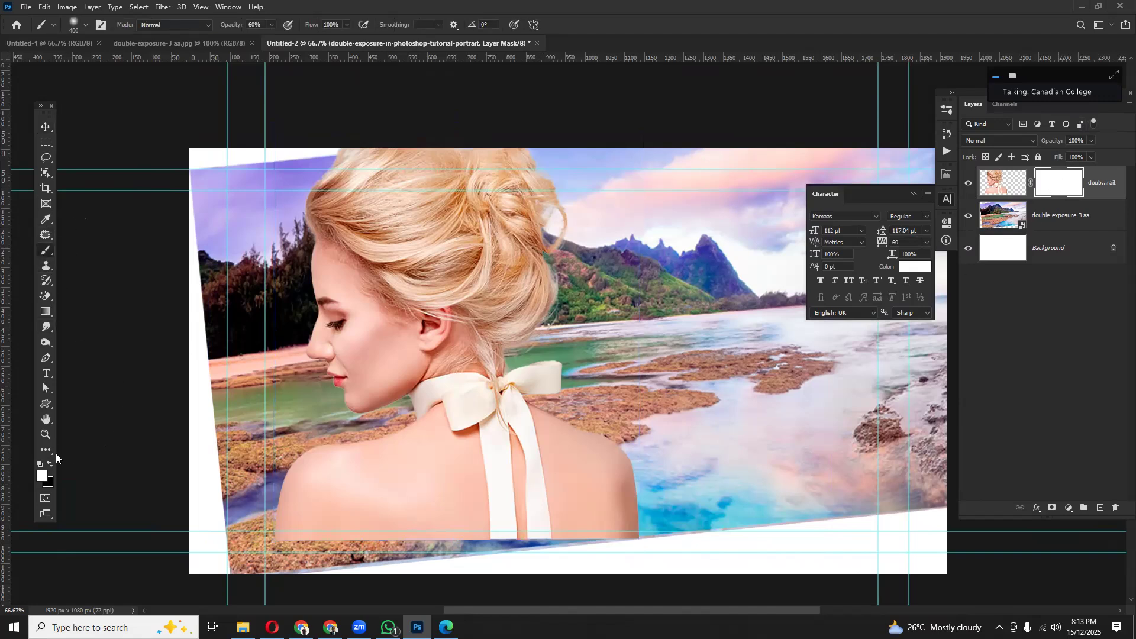
{"action": "left_click", "coordinate": [50, 465]}
{"action": "right_click", "coordinate": [468, 249]}
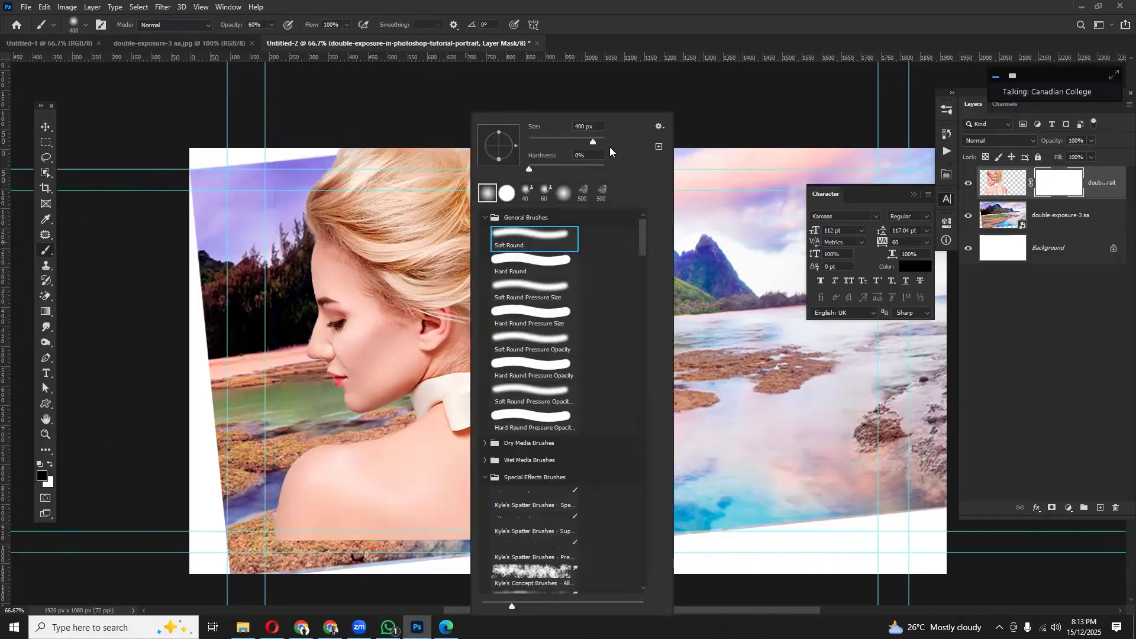
{"action": "left_click", "coordinate": [656, 23]}
{"action": "key", "text": "bracketleft"}
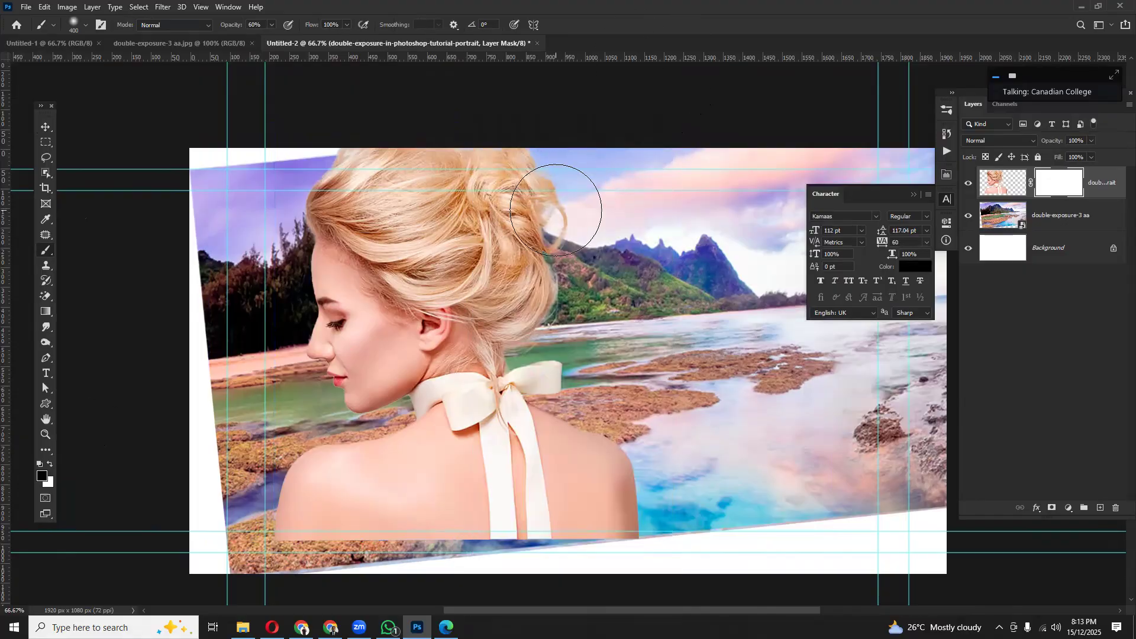
{"action": "key", "text": "bracketleft"}
{"action": "key", "text": "bracketleft"}
{"action": "key", "text": "bracketleft"}
{"action": "key", "text": "bracketleft"}
{"action": "key", "text": "bracketleft"}
{"action": "mouse_move", "coordinate": [355, 183]}
{"action": "left_mouse_down"}
{"action": "mouse_move", "coordinate": [350, 157]}
{"action": "mouse_move", "coordinate": [367, 155]}
{"action": "mouse_move", "coordinate": [311, 179]}
{"action": "mouse_move", "coordinate": [304, 186]}
{"action": "mouse_move", "coordinate": [325, 193]}
{"action": "mouse_move", "coordinate": [303, 202]}
{"action": "mouse_move", "coordinate": [358, 197]}
{"action": "mouse_move", "coordinate": [325, 190]}
{"action": "left_mouse_up"}
{"action": "key", "text": "bracketleft"}
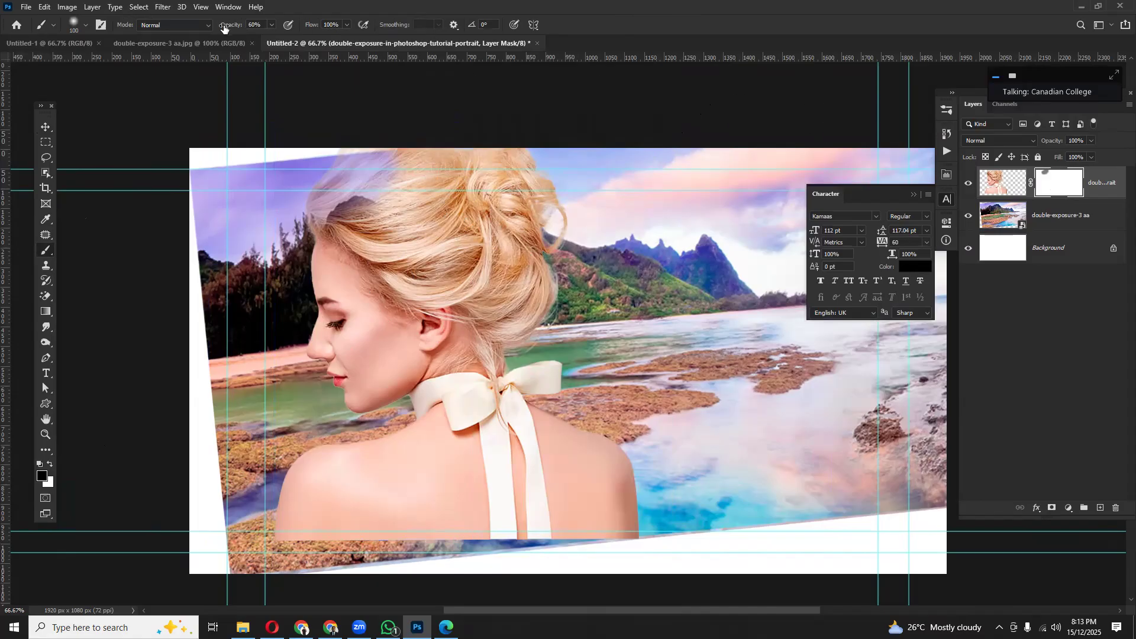
- Raise the brush opacity to 100% and mask out the crown of the hair to reveal the mountain peaks
{"action": "key", "text": "bracketright"}
{"action": "mouse_move", "coordinate": [381, 172]}
{"action": "left_mouse_down"}
{"action": "mouse_move", "coordinate": [346, 173]}
{"action": "mouse_move", "coordinate": [408, 151]}
{"action": "mouse_move", "coordinate": [431, 158]}
{"action": "mouse_move", "coordinate": [350, 190]}
{"action": "mouse_move", "coordinate": [364, 201]}
{"action": "mouse_move", "coordinate": [412, 199]}
{"action": "mouse_move", "coordinate": [471, 175]}
{"action": "mouse_move", "coordinate": [471, 154]}
{"action": "mouse_move", "coordinate": [519, 189]}
{"action": "mouse_move", "coordinate": [496, 213]}
{"action": "mouse_move", "coordinate": [429, 219]}
{"action": "mouse_move", "coordinate": [429, 230]}
{"action": "mouse_move", "coordinate": [358, 223]}
{"action": "left_mouse_up"}
{"action": "key", "text": "bracketright"}
{"action": "key", "text": "bracketright"}
- Mask out the remaining hair from the hairline to the back of the head, varying the soft brush size
{"action": "key", "text": "bracketleft"}
{"action": "key", "text": "bracketleft"}
{"action": "key", "text": "bracketleft"}
{"action": "key", "text": "bracketleft"}
{"action": "key", "text": "bracketleft"}
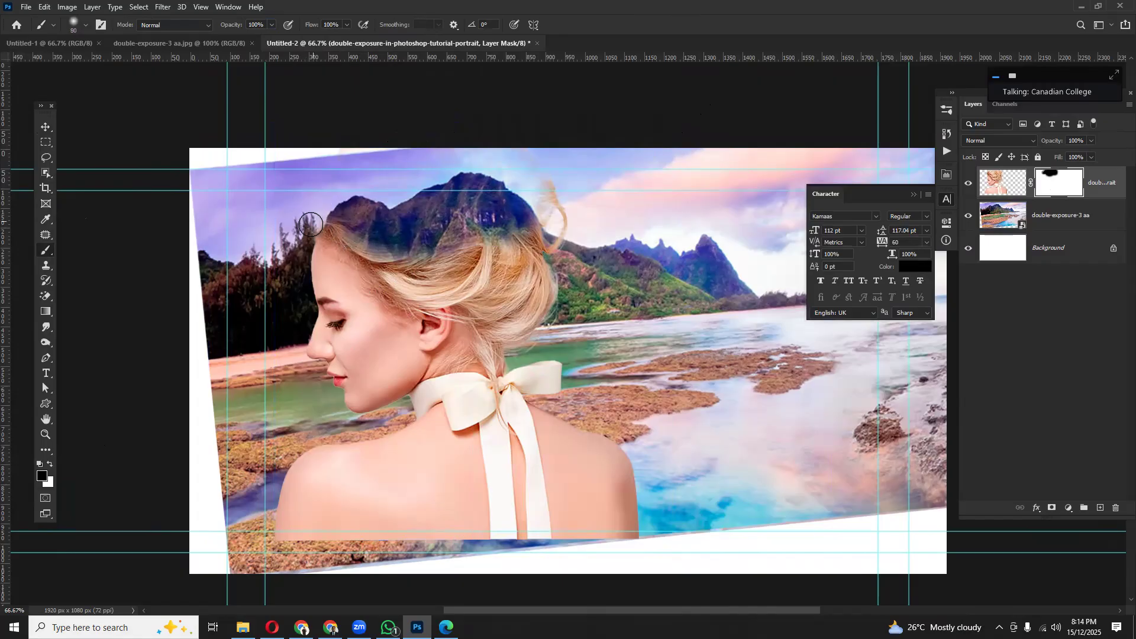
{"action": "mouse_move", "coordinate": [360, 234]}
{"action": "left_mouse_down"}
{"action": "mouse_move", "coordinate": [425, 239]}
{"action": "mouse_move", "coordinate": [557, 220]}
{"action": "mouse_move", "coordinate": [550, 206]}
{"action": "mouse_move", "coordinate": [436, 259]}
{"action": "left_mouse_up"}
{"action": "key", "text": "bracketright"}
{"action": "key", "text": "bracketright"}
{"action": "key", "text": "bracketright"}
{"action": "mouse_move", "coordinate": [498, 282]}
{"action": "left_mouse_down"}
{"action": "mouse_move", "coordinate": [555, 285]}
{"action": "mouse_move", "coordinate": [514, 318]}
{"action": "mouse_move", "coordinate": [499, 272]}
{"action": "mouse_move", "coordinate": [473, 263]}
{"action": "mouse_move", "coordinate": [492, 260]}
{"action": "mouse_move", "coordinate": [400, 257]}
{"action": "mouse_move", "coordinate": [389, 272]}
{"action": "mouse_move", "coordinate": [368, 253]}
{"action": "mouse_move", "coordinate": [393, 246]}
{"action": "left_mouse_up"}
{"action": "key", "text": "bracketright"}
{"action": "key", "text": "bracketright"}
{"action": "key", "text": "bracketleft"}
{"action": "key", "text": "bracketright"}
{"action": "key", "text": "bracketright"}
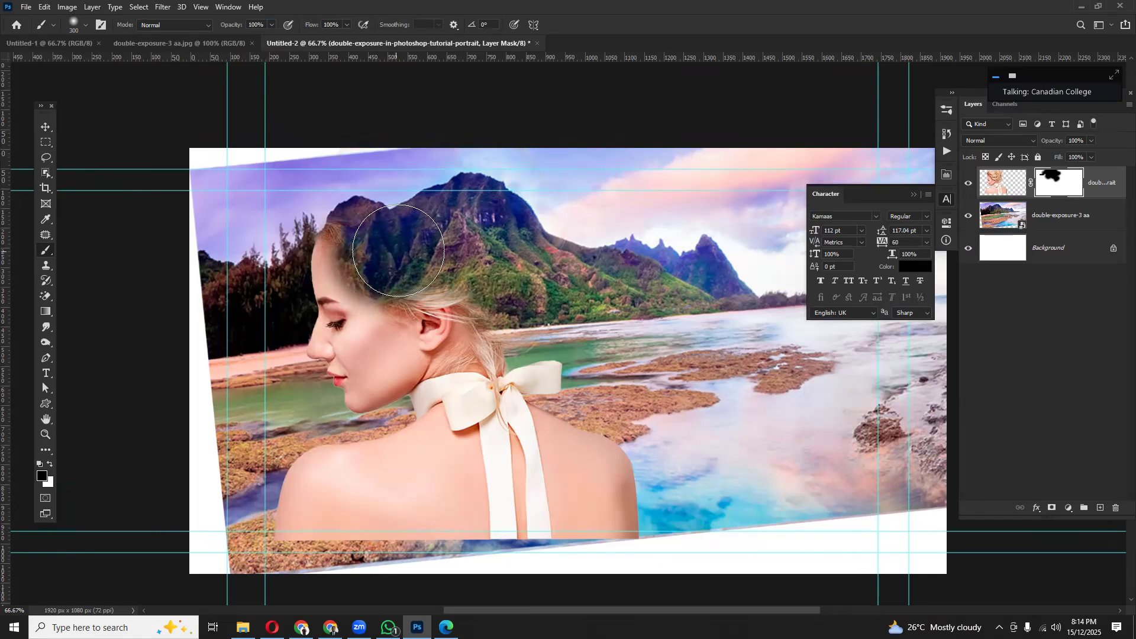
- Mask out the hair beside the temple and around the upper ear to blend the face into the mountain
{"action": "left_click", "coordinate": [360, 264]}
{"action": "key", "text": "bracketleft"}
{"action": "key", "text": "bracketleft"}
{"action": "key", "text": "bracketleft"}
{"action": "mouse_move", "coordinate": [437, 273]}
{"action": "left_mouse_down"}
{"action": "mouse_move", "coordinate": [428, 298]}
{"action": "mouse_move", "coordinate": [476, 288]}
{"action": "mouse_move", "coordinate": [429, 319]}
{"action": "left_mouse_up"}
{"action": "key", "text": "bracketright"}
{"action": "key", "text": "bracketright"}
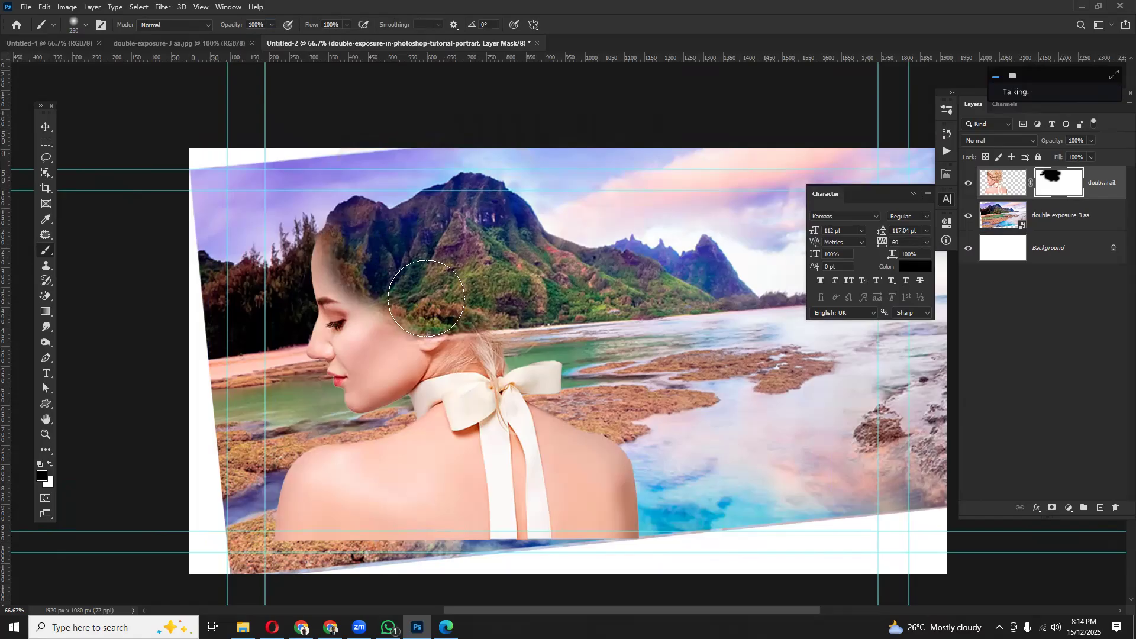
- Mask out the ribbon and middle of the back, undoing the stroke over the far shoulder to keep its outer edge
{"action": "left_click_drag", "start_coordinate": [591, 398], "coordinate": [538, 373]}
{"action": "mouse_move", "coordinate": [650, 396]}
{"action": "left_mouse_down"}
{"action": "mouse_move", "coordinate": [562, 411]}
{"action": "mouse_move", "coordinate": [678, 423]}
{"action": "mouse_move", "coordinate": [671, 518]}
{"action": "mouse_move", "coordinate": [709, 517]}
{"action": "mouse_move", "coordinate": [676, 474]}
{"action": "mouse_move", "coordinate": [548, 373]}
{"action": "mouse_move", "coordinate": [647, 397]}
{"action": "mouse_move", "coordinate": [544, 438]}
{"action": "mouse_move", "coordinate": [509, 388]}
{"action": "mouse_move", "coordinate": [520, 464]}
{"action": "mouse_move", "coordinate": [539, 480]}
{"action": "mouse_move", "coordinate": [518, 508]}
{"action": "mouse_move", "coordinate": [460, 492]}
{"action": "mouse_move", "coordinate": [469, 521]}
{"action": "mouse_move", "coordinate": [561, 523]}
{"action": "mouse_move", "coordinate": [515, 525]}
{"action": "left_mouse_up"}
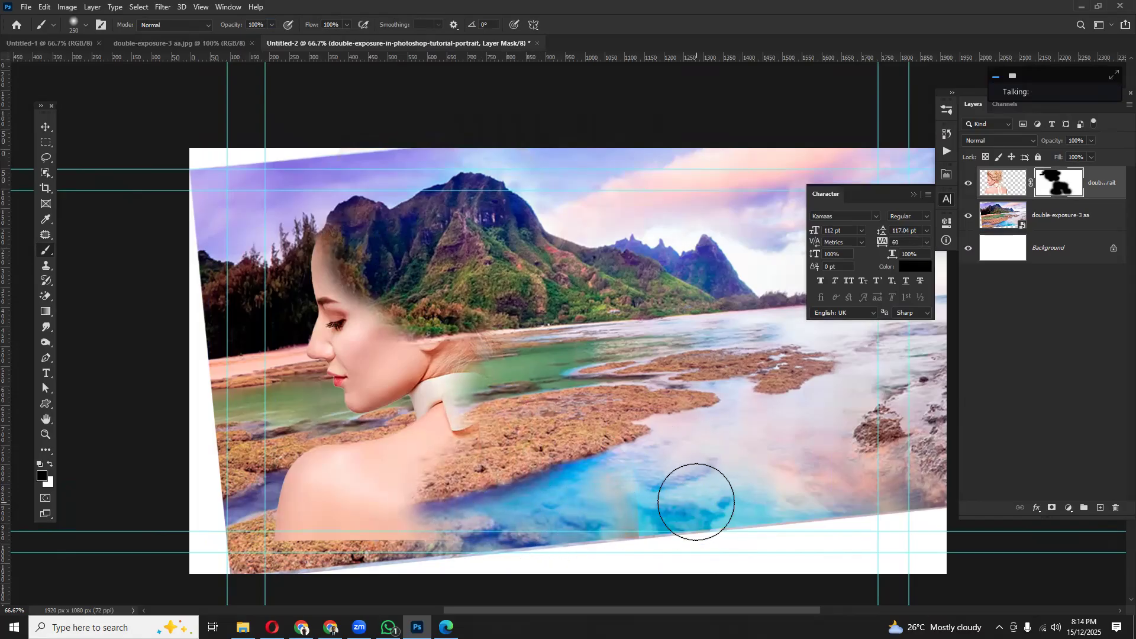
{"action": "key", "text": "ctrl+z"}
{"action": "mouse_move", "coordinate": [527, 355]}
{"action": "left_mouse_down"}
{"action": "mouse_move", "coordinate": [505, 407]}
{"action": "mouse_move", "coordinate": [501, 487]}
{"action": "mouse_move", "coordinate": [535, 459]}
{"action": "mouse_move", "coordinate": [568, 473]}
{"action": "mouse_move", "coordinate": [576, 508]}
{"action": "mouse_move", "coordinate": [538, 545]}
{"action": "mouse_move", "coordinate": [435, 512]}
{"action": "mouse_move", "coordinate": [458, 483]}
{"action": "mouse_move", "coordinate": [419, 515]}
{"action": "mouse_move", "coordinate": [438, 538]}
{"action": "left_mouse_up"}
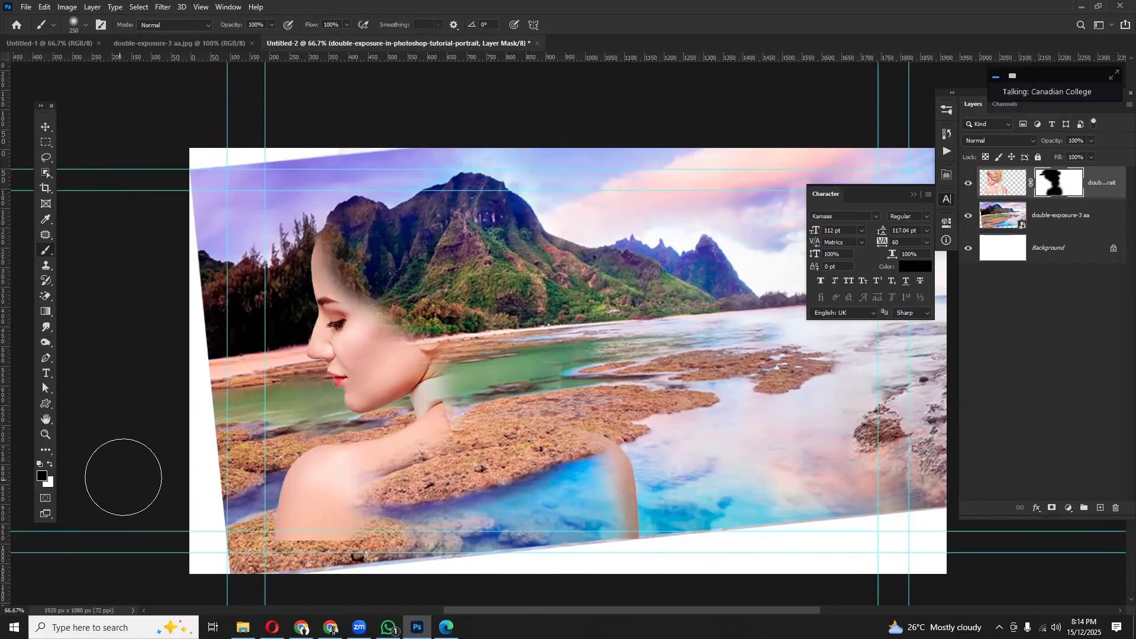
- Refine the portrait mask around the neck and shoulders by alternating white and black brush strokes
{"action": "key", "text": "x"}
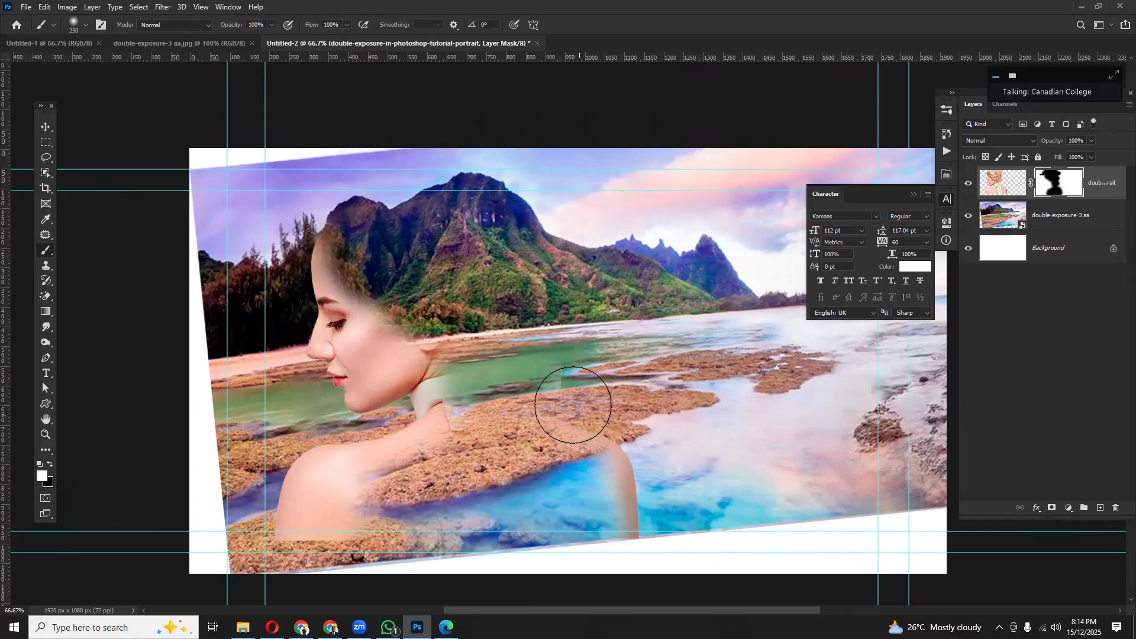
{"action": "left_click_drag", "start_coordinate": [573, 406], "coordinate": [553, 393]}
{"action": "key", "text": "x"}
{"action": "key", "text": "x"}
{"action": "mouse_move", "coordinate": [394, 526]}
{"action": "left_mouse_down"}
{"action": "mouse_move", "coordinate": [343, 529]}
{"action": "mouse_move", "coordinate": [403, 534]}
{"action": "mouse_move", "coordinate": [414, 520]}
{"action": "mouse_move", "coordinate": [361, 515]}
{"action": "mouse_move", "coordinate": [435, 482]}
{"action": "mouse_move", "coordinate": [477, 405]}
{"action": "mouse_move", "coordinate": [551, 372]}
{"action": "mouse_move", "coordinate": [875, 355]}
{"action": "left_mouse_up"}
{"action": "key", "text": "x"}
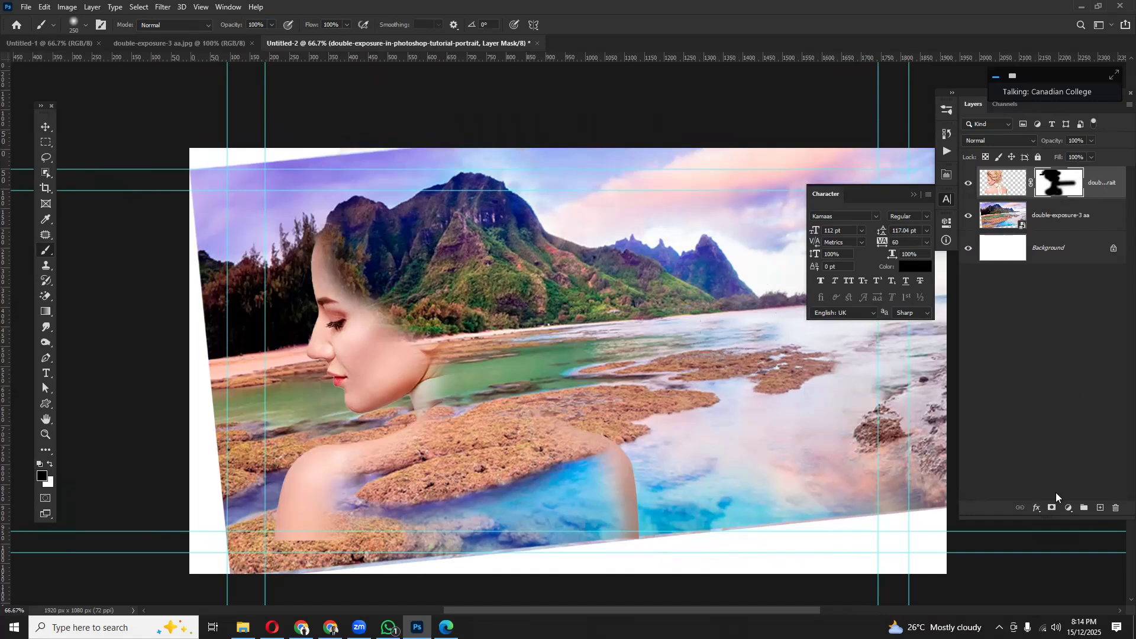
- Add a Black & White adjustment with Yellows at 126 and clip it to the portrait layer
{"action": "left_click", "coordinate": [1067, 509]}
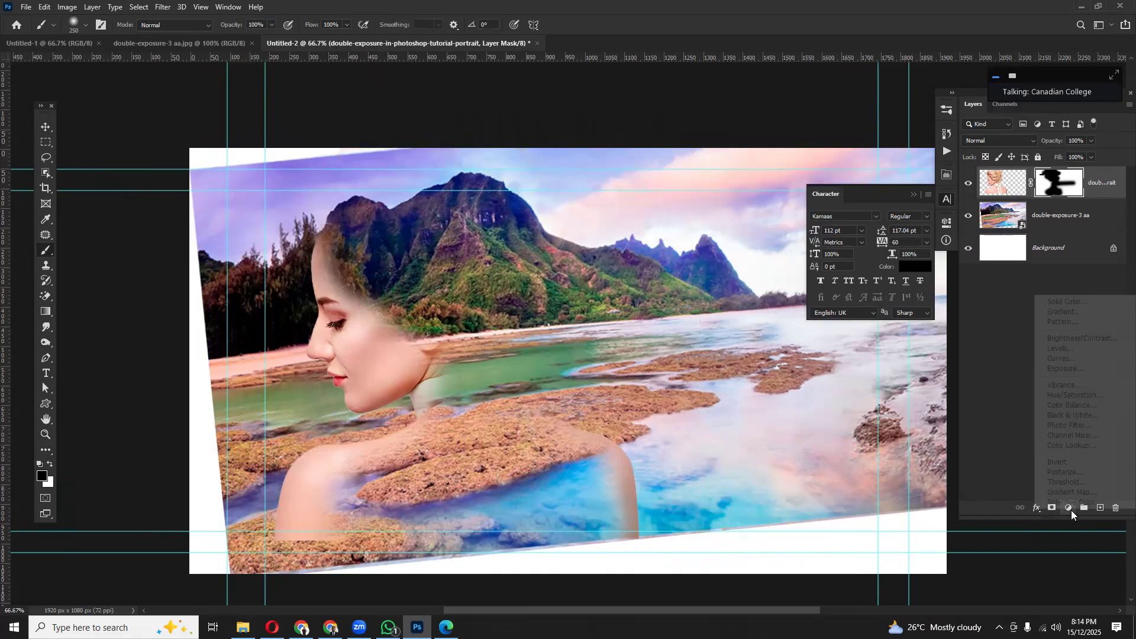
{"action": "left_click", "coordinate": [1077, 416]}
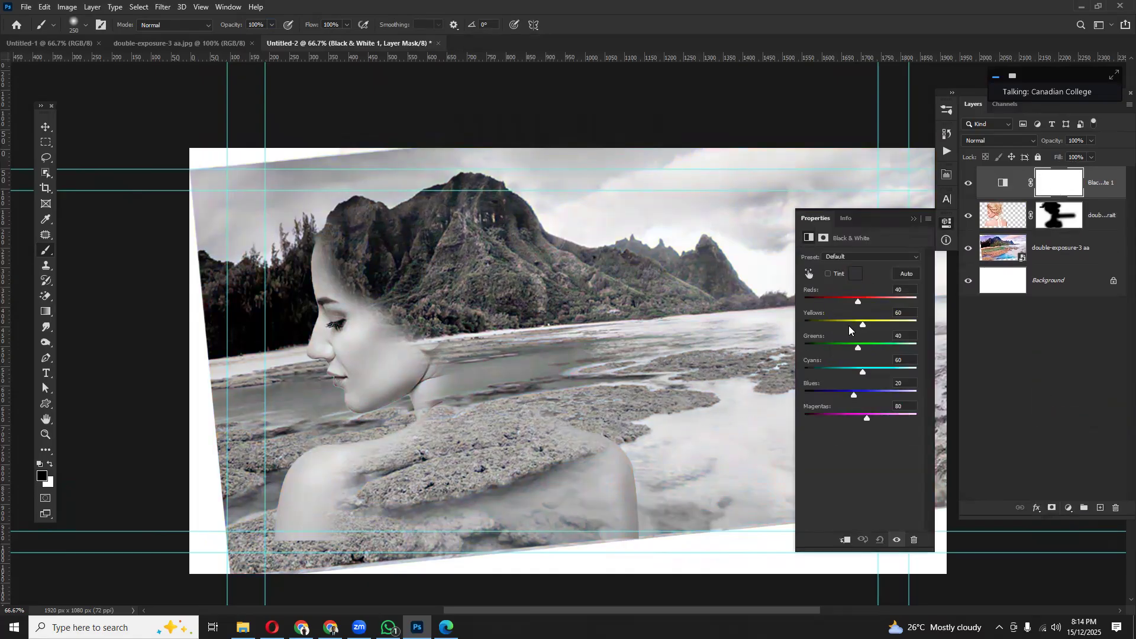
{"action": "left_click_drag", "start_coordinate": [863, 324], "coordinate": [878, 324]}
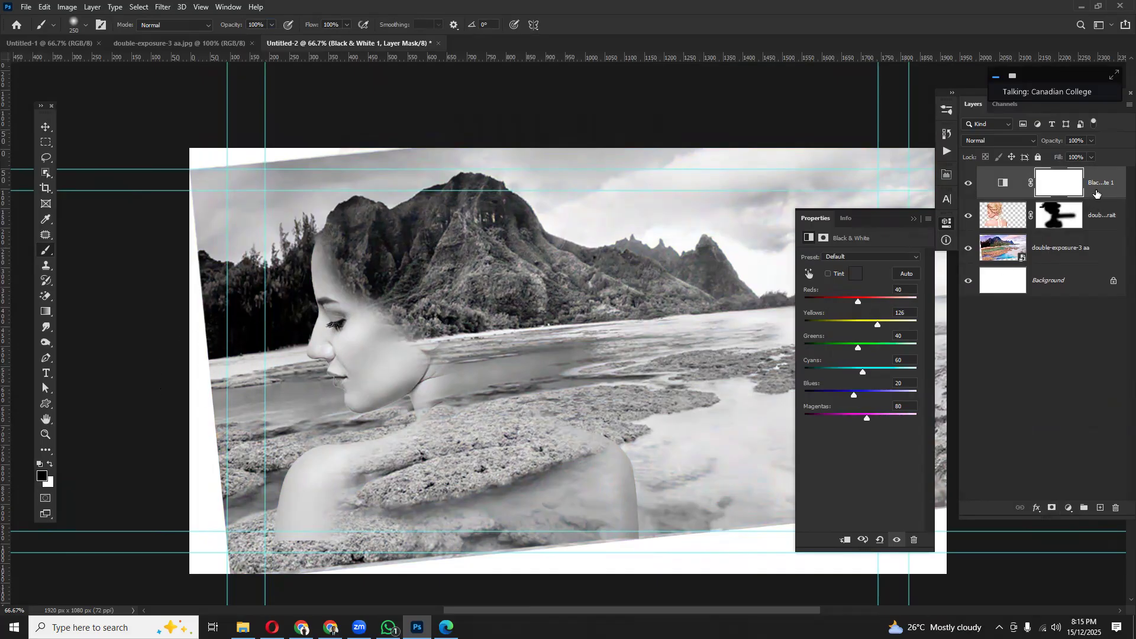
{"action": "left_click", "coordinate": [845, 540]}
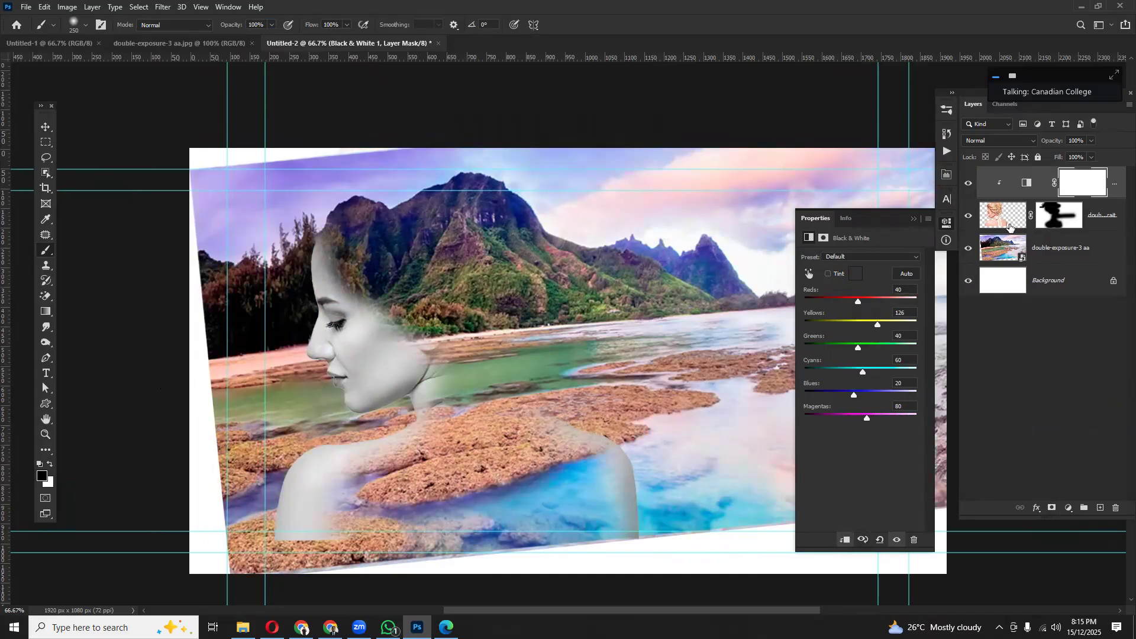
{"action": "left_click", "coordinate": [1022, 387]}
{"action": "left_click", "coordinate": [912, 220]}
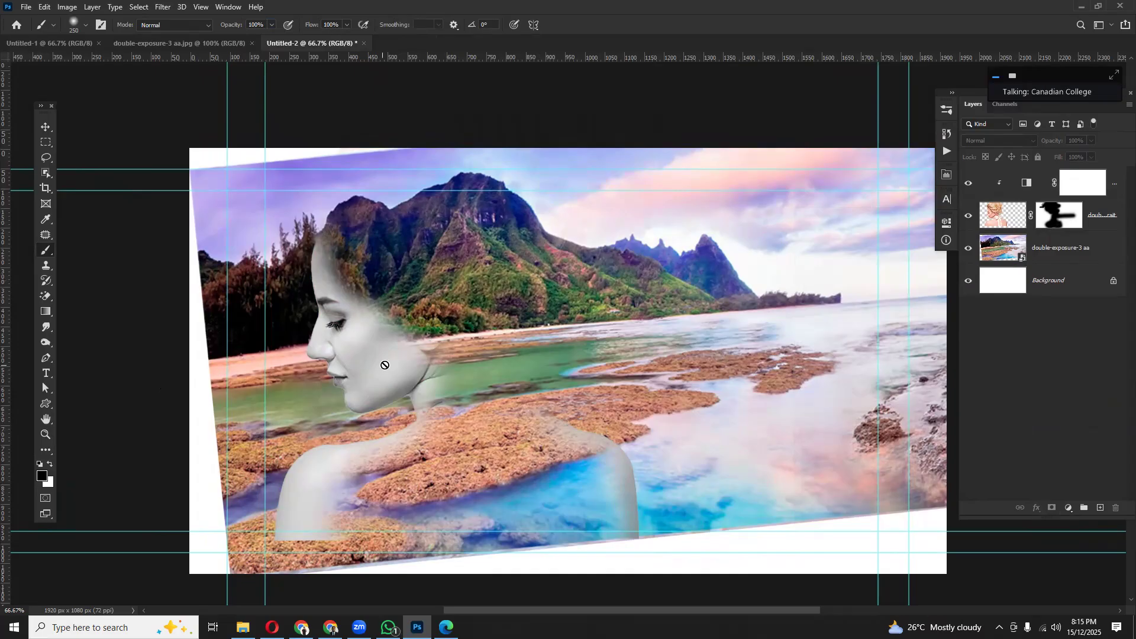
- Create a new layer on top and fill it with a teal-to-blue linear gradient
{"action": "left_click", "coordinate": [45, 126]}
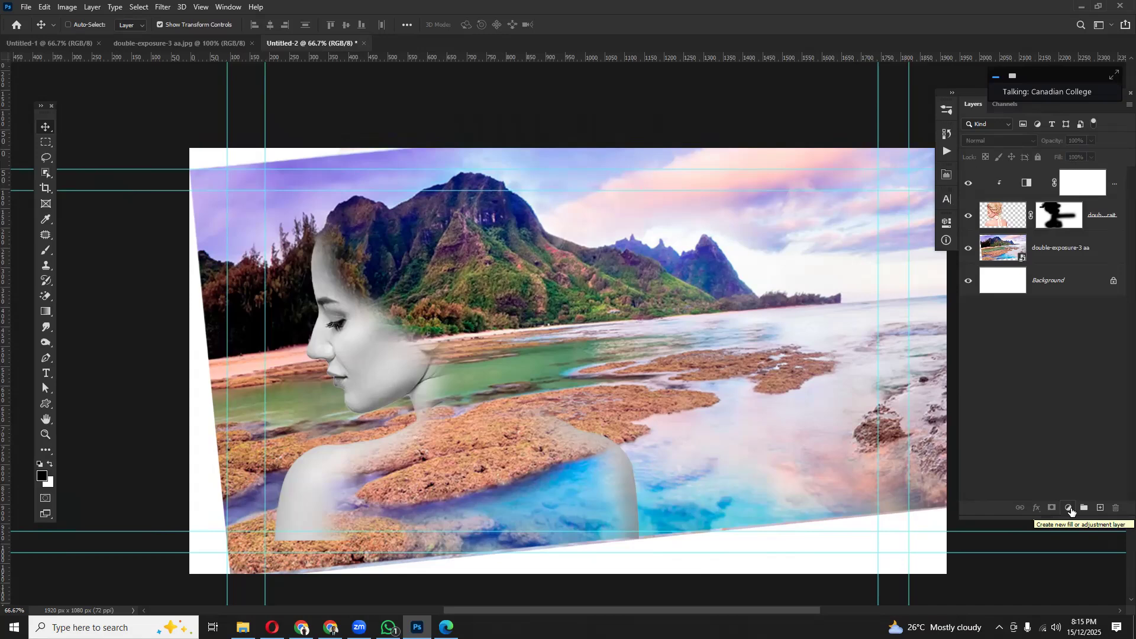
{"action": "left_click", "coordinate": [44, 312]}
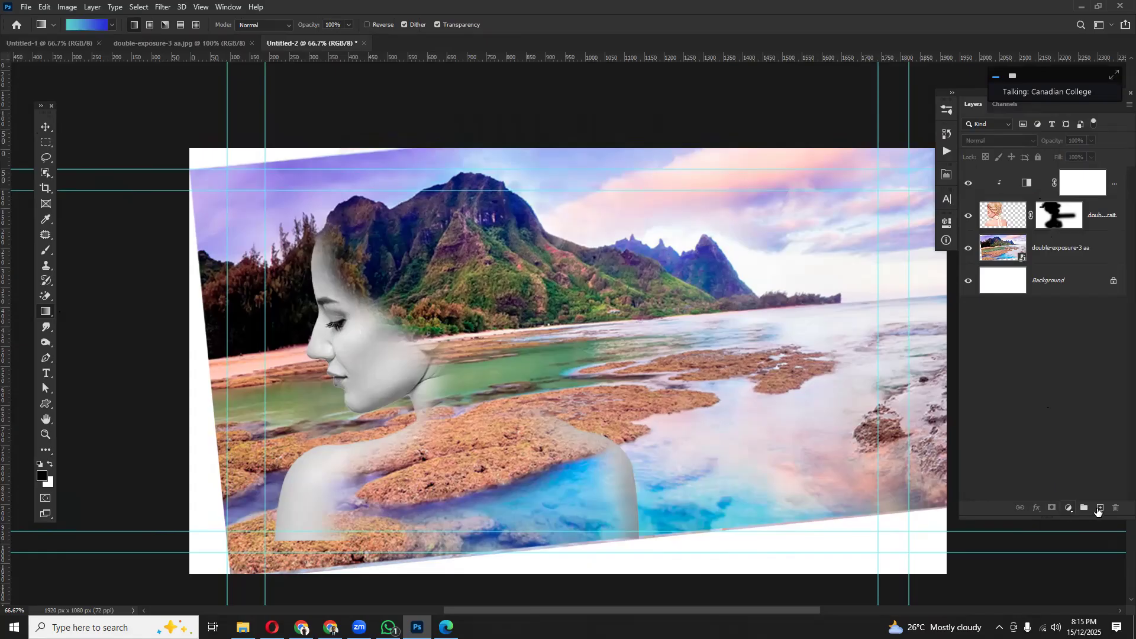
{"action": "left_click", "coordinate": [1099, 508]}
{"action": "left_click_drag", "start_coordinate": [293, 319], "coordinate": [582, 367]}
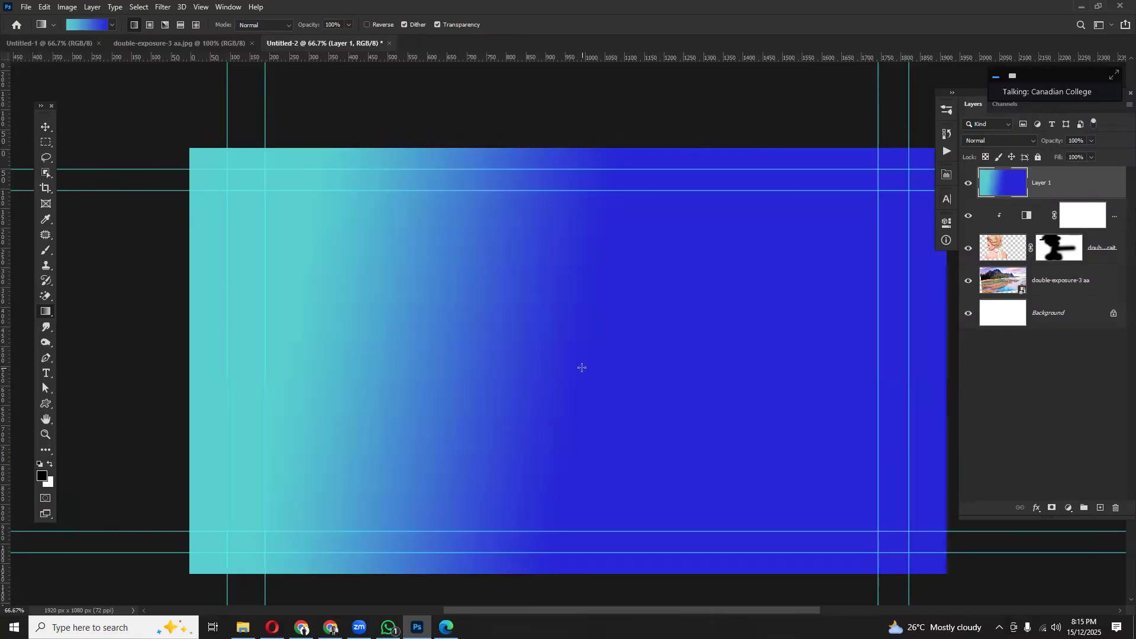
- Change the gradient's teal stop to vivid magenta and redraw the magenta-to-blue gradient horizontally across the layer
{"action": "left_click", "coordinate": [113, 25]}
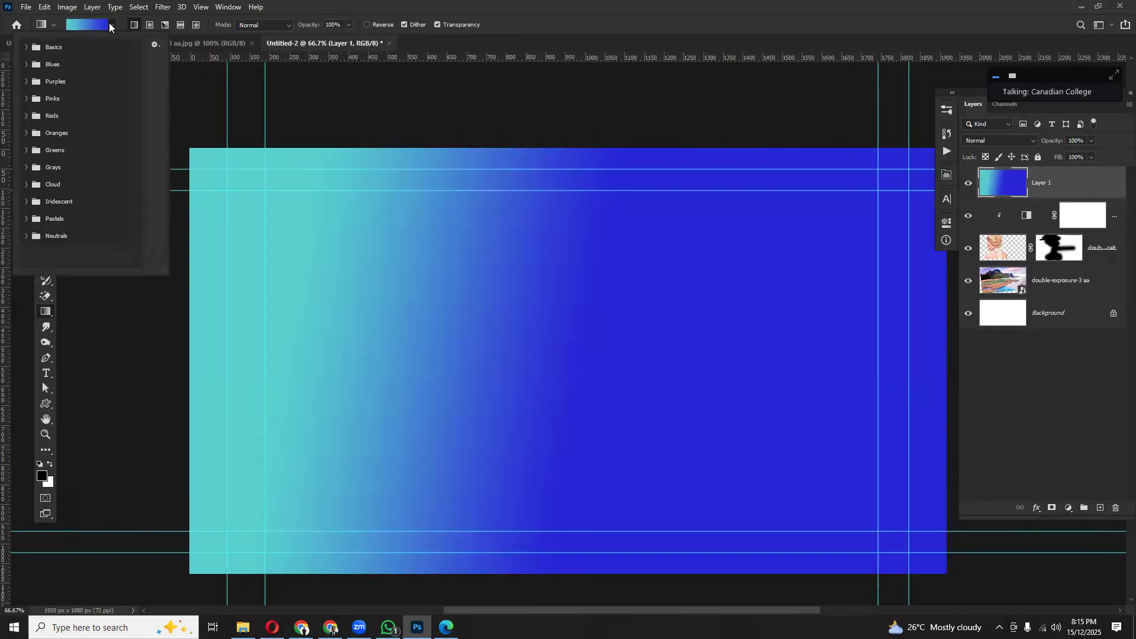
{"action": "left_click", "coordinate": [104, 25]}
{"action": "double_click", "coordinate": [438, 528]}
{"action": "left_click", "coordinate": [986, 362]}
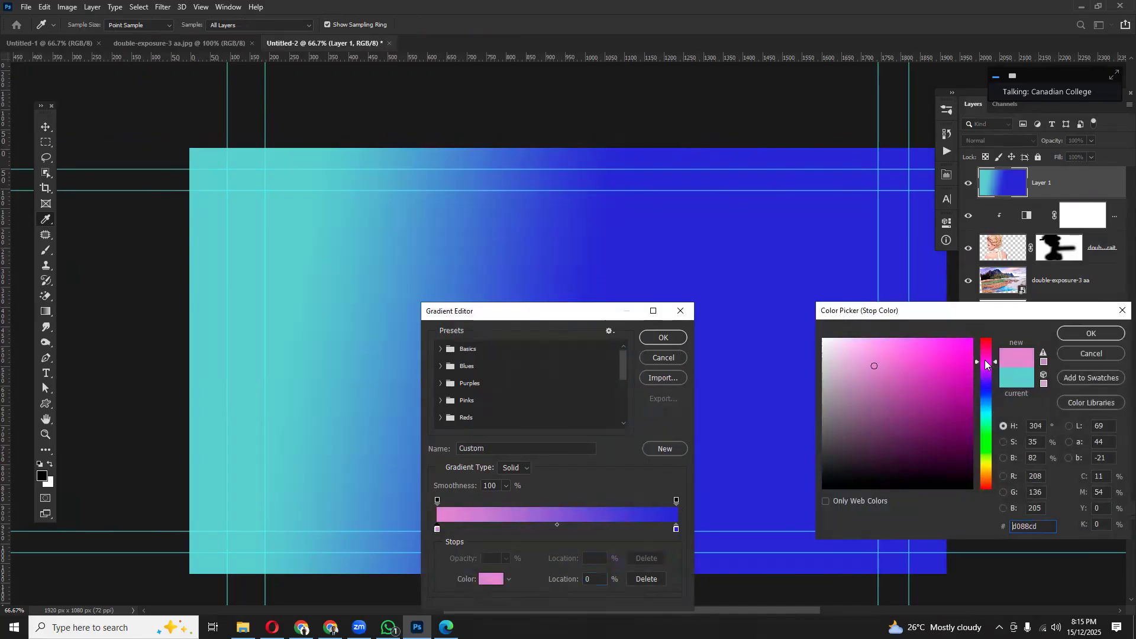
{"action": "left_click_drag", "start_coordinate": [937, 361], "coordinate": [991, 353]}
{"action": "left_click", "coordinate": [1089, 334]}
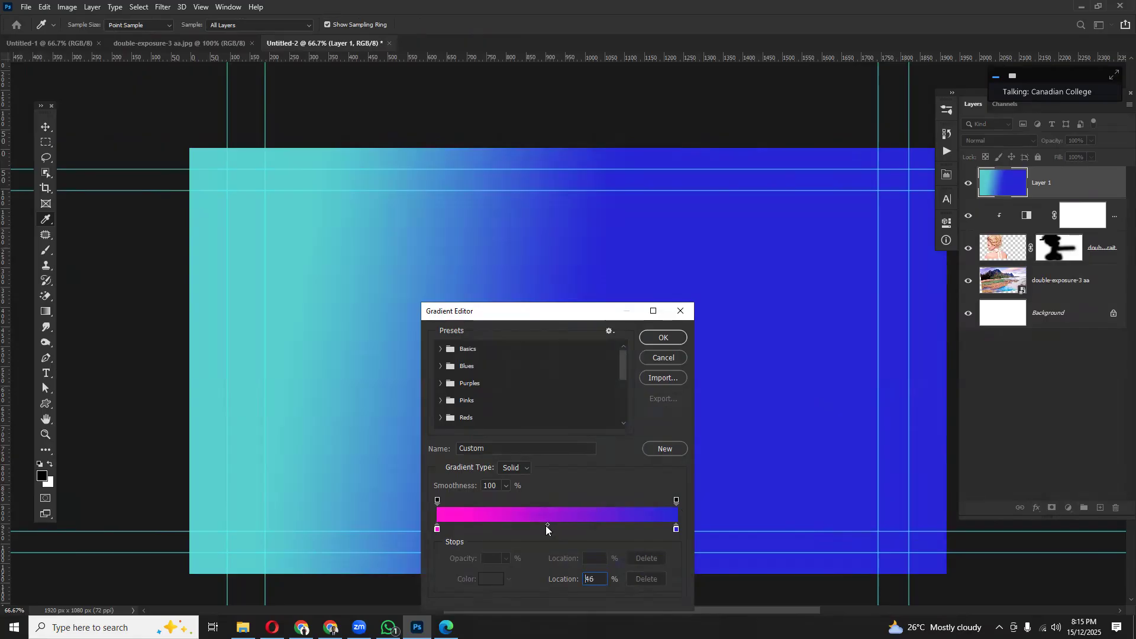
{"action": "left_click", "coordinate": [663, 337]}
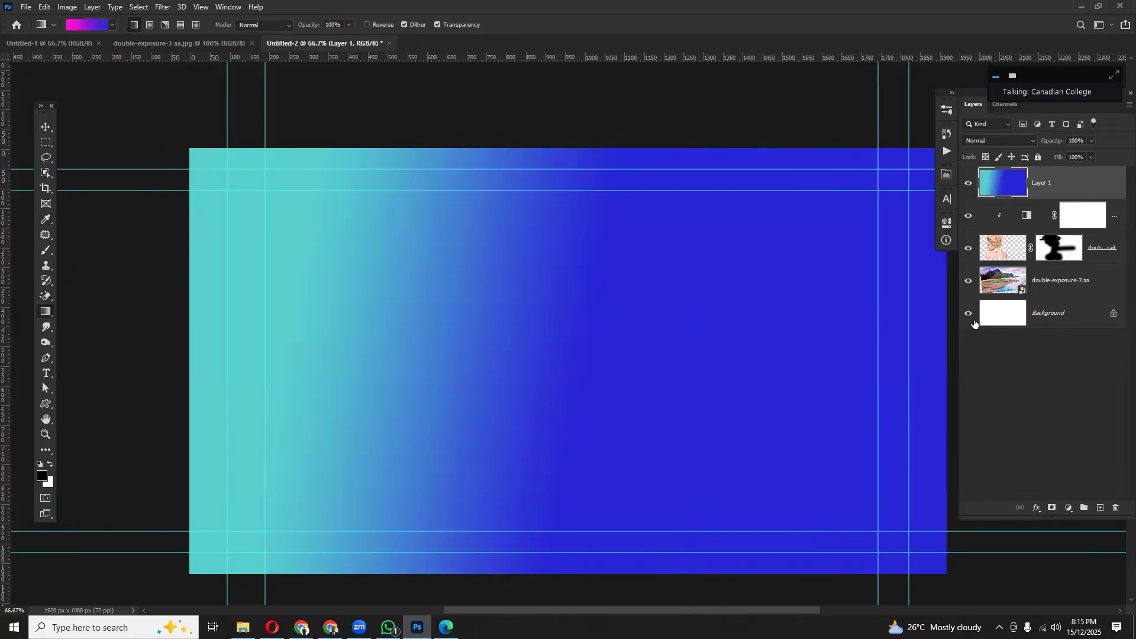
{"action": "mouse_move", "coordinate": [252, 389]}
{"action": "left_mouse_down"}
{"action": "mouse_move", "coordinate": [722, 401]}
{"action": "mouse_move", "coordinate": [773, 376]}
{"action": "left_mouse_up"}
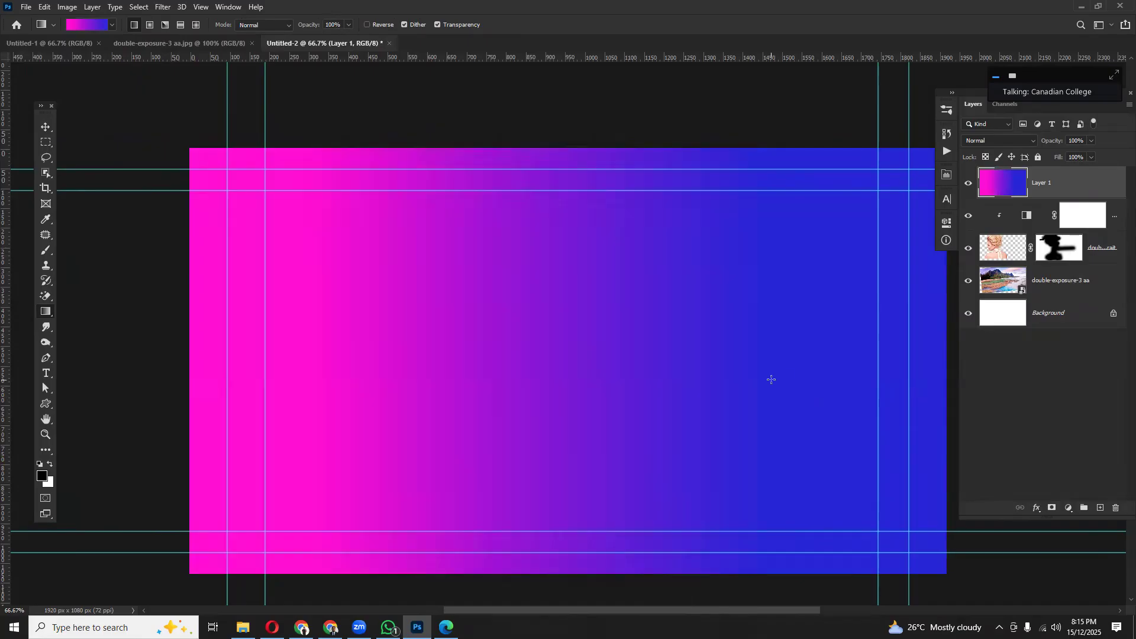
- Clip the gradient layer to the portrait and set it to Overlay blending at 27% opacity
{"action": "right_click", "coordinate": [1076, 185]}
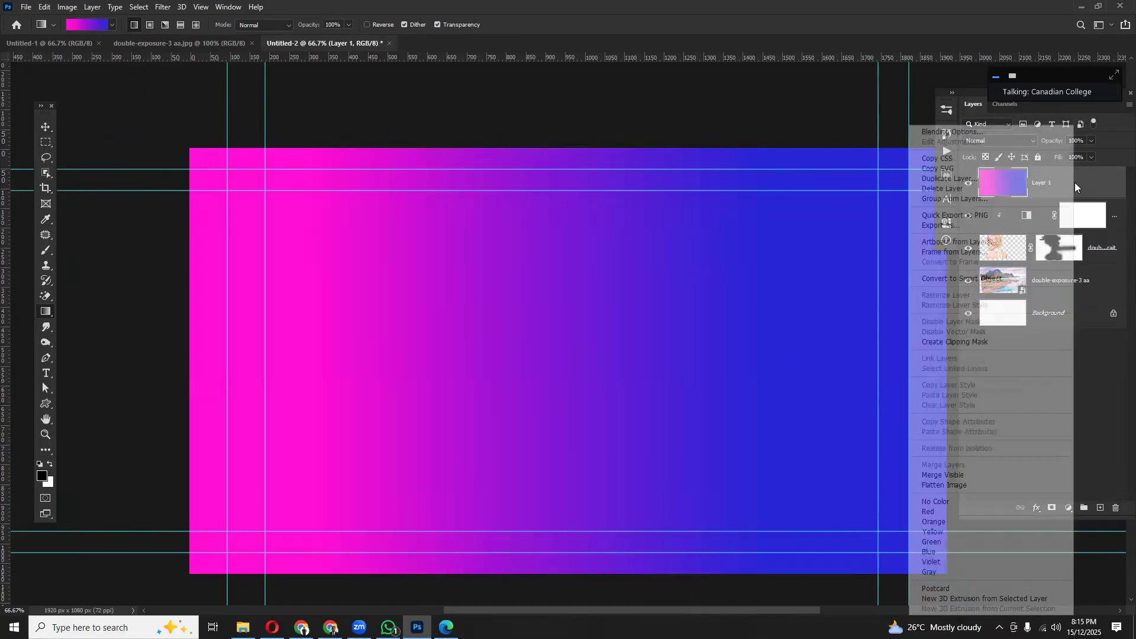
{"action": "left_click", "coordinate": [960, 341]}
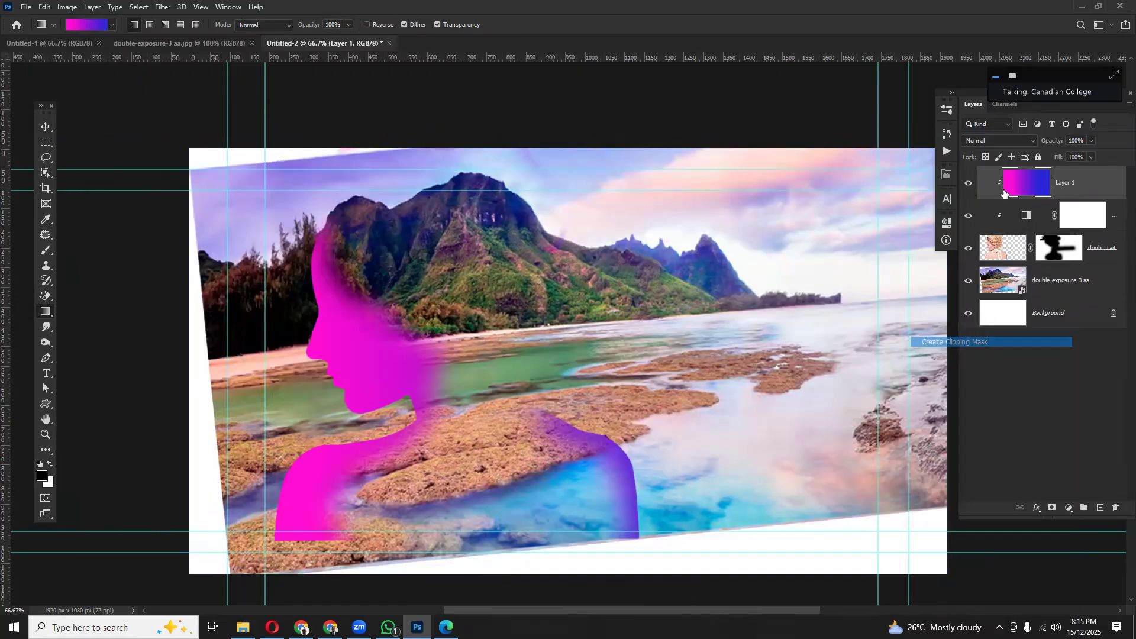
{"action": "left_click", "coordinate": [1032, 141]}
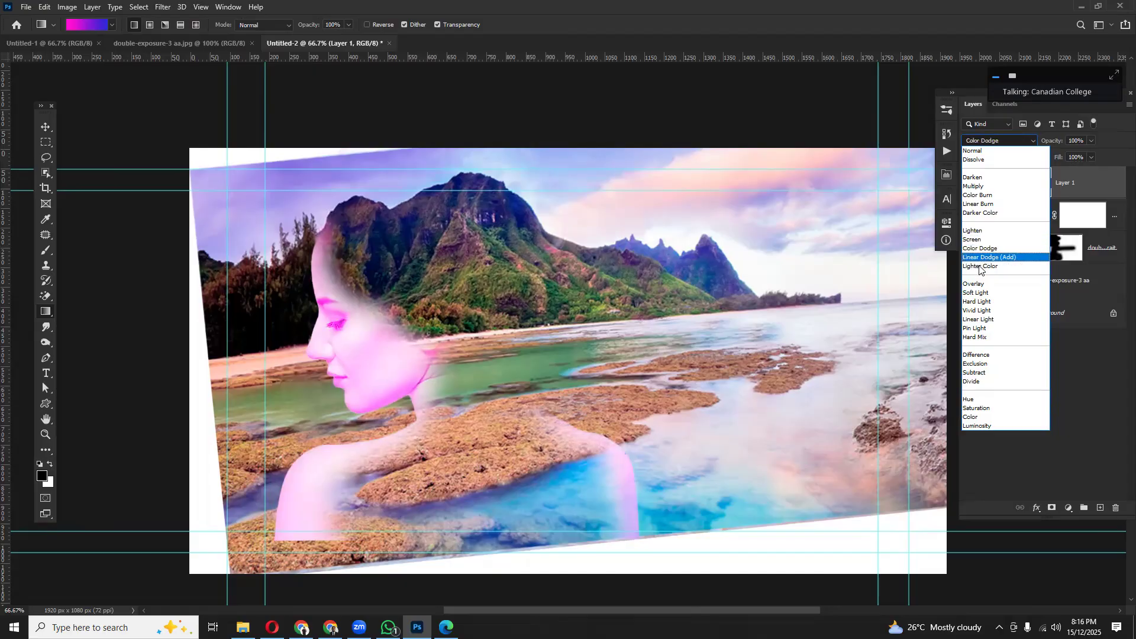
{"action": "left_click", "coordinate": [980, 286]}
{"action": "left_click_drag", "start_coordinate": [1051, 143], "coordinate": [1008, 143]}
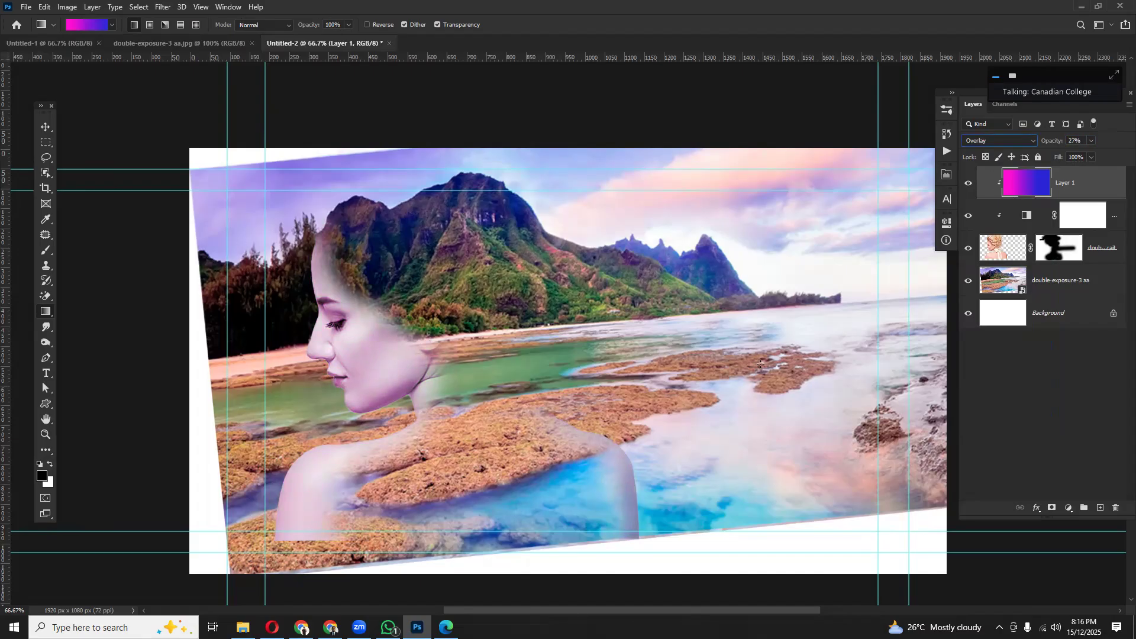
- Add a layer mask to the double-exposure-3 aa landscape layer and switch to the Brush tool
{"action": "left_click", "coordinate": [1070, 282]}
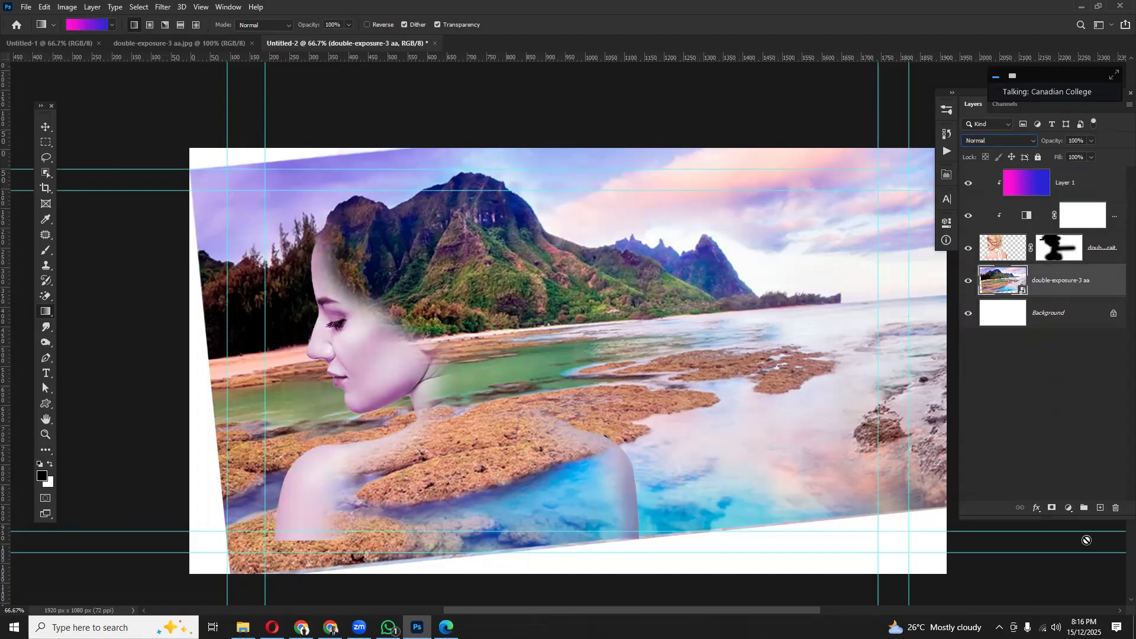
{"action": "left_click", "coordinate": [1049, 507]}
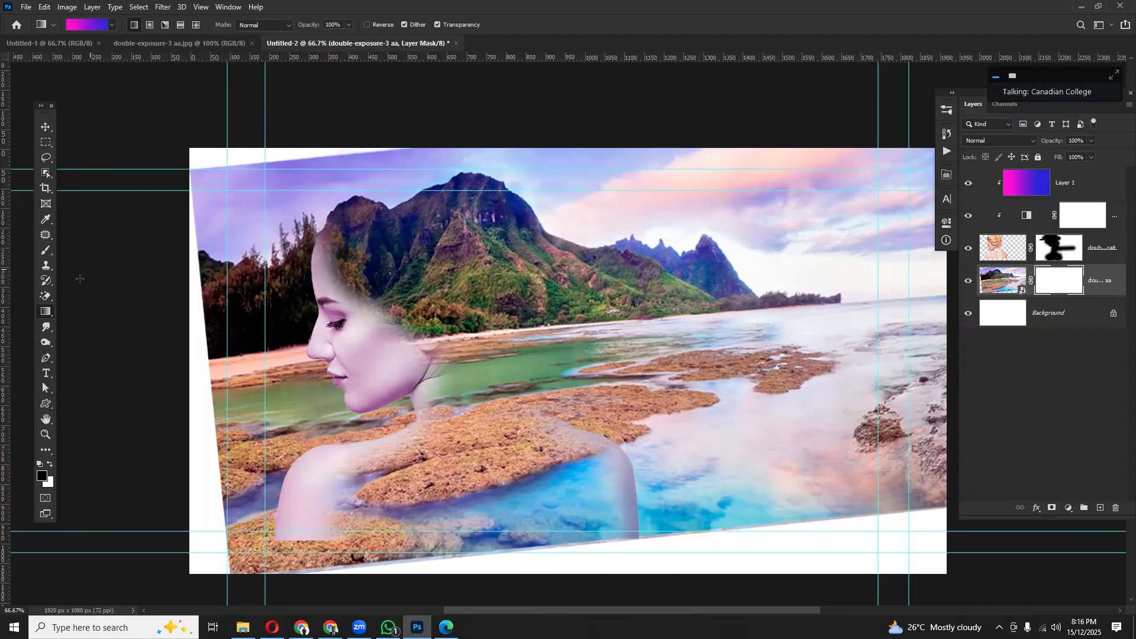
{"action": "left_click", "coordinate": [45, 252]}
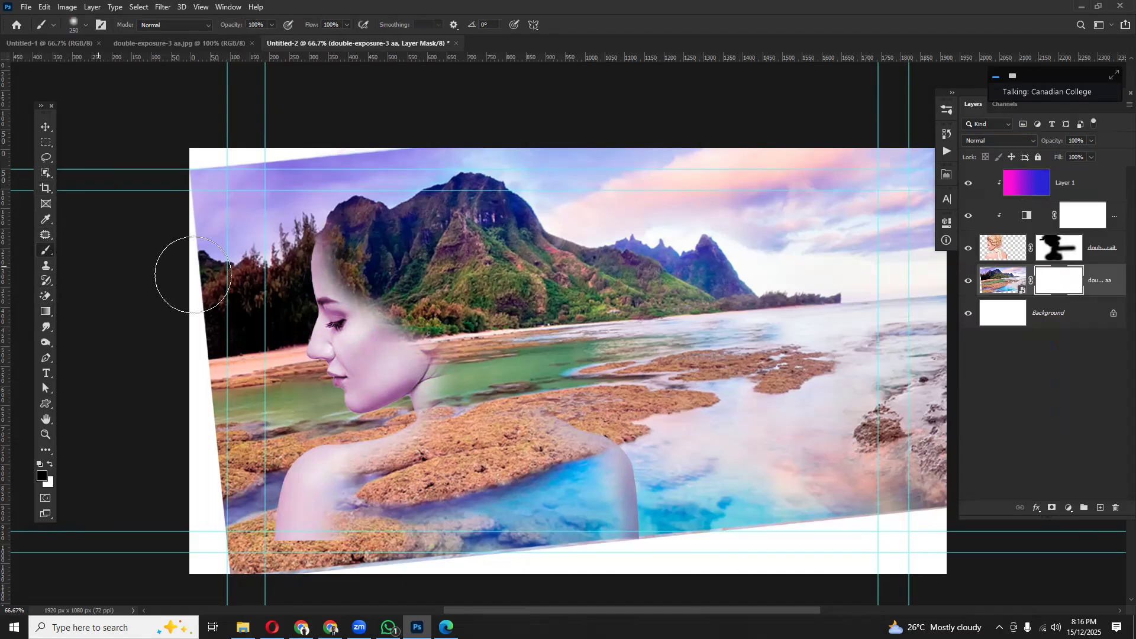
- Mask out the landscape's trees and shore in front of the woman's face with a soft black 200 px brush
{"action": "left_click", "coordinate": [275, 212]}
{"action": "left_click_drag", "start_coordinate": [282, 215], "coordinate": [272, 265]}
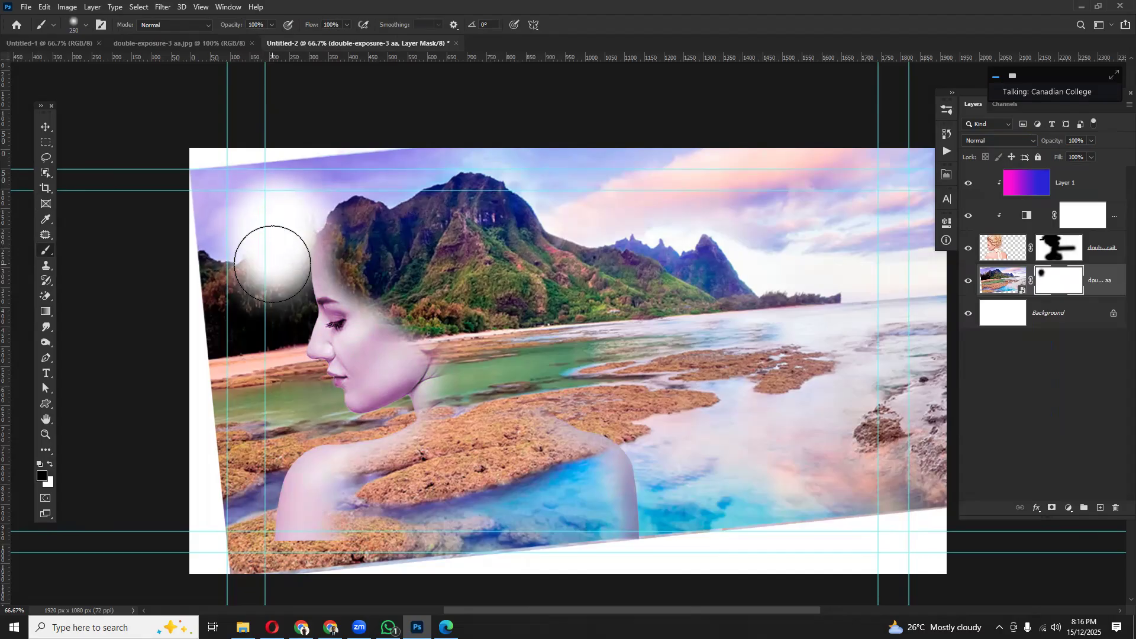
{"action": "key", "text": "ctrl+z"}
{"action": "key", "text": "bracketleft"}
{"action": "key", "text": "bracketleft"}
{"action": "key", "text": "bracketleft"}
{"action": "key", "text": "bracketleft"}
{"action": "key", "text": "bracketleft"}
{"action": "key", "text": "bracketleft"}
{"action": "key", "text": "bracketleft"}
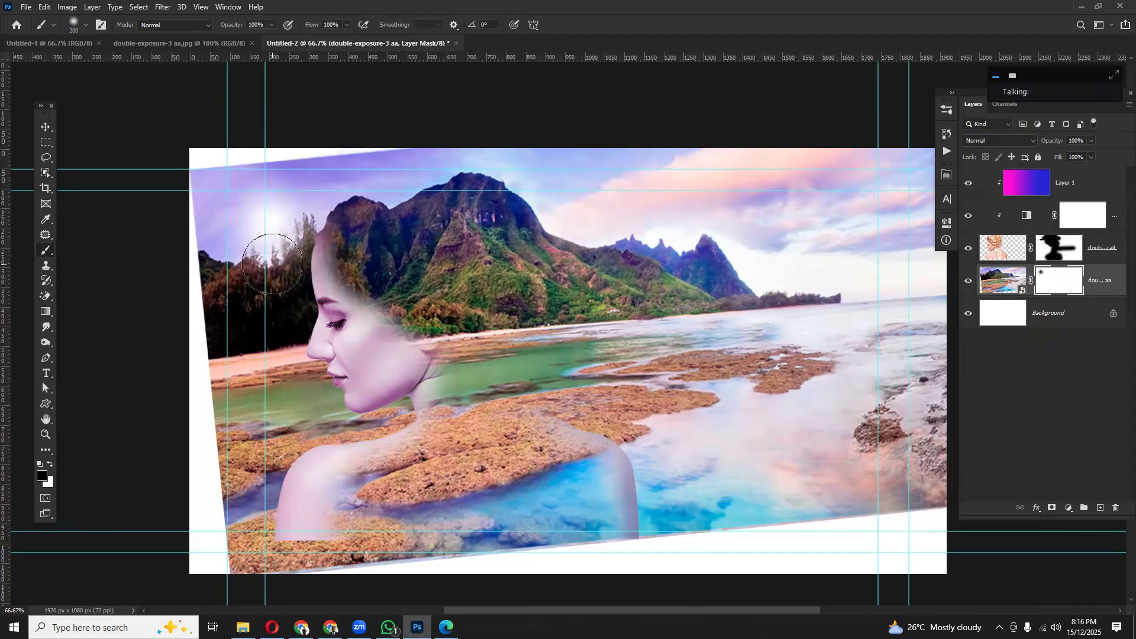
{"action": "mouse_move", "coordinate": [306, 223]}
{"action": "left_mouse_down"}
{"action": "mouse_move", "coordinate": [278, 282]}
{"action": "mouse_move", "coordinate": [285, 259]}
{"action": "mouse_move", "coordinate": [299, 258]}
{"action": "mouse_move", "coordinate": [279, 307]}
{"action": "mouse_move", "coordinate": [299, 309]}
{"action": "mouse_move", "coordinate": [301, 298]}
{"action": "mouse_move", "coordinate": [268, 303]}
{"action": "mouse_move", "coordinate": [221, 264]}
{"action": "mouse_move", "coordinate": [194, 357]}
{"action": "mouse_move", "coordinate": [209, 472]}
{"action": "mouse_move", "coordinate": [245, 451]}
{"action": "mouse_move", "coordinate": [259, 368]}
{"action": "mouse_move", "coordinate": [236, 325]}
{"action": "mouse_move", "coordinate": [257, 296]}
{"action": "mouse_move", "coordinate": [262, 455]}
{"action": "mouse_move", "coordinate": [241, 493]}
{"action": "mouse_move", "coordinate": [224, 488]}
{"action": "mouse_move", "coordinate": [273, 419]}
{"action": "left_mouse_up"}
- Fade out the landscape's slanted lower edge on its mask with a 250 px black brush
{"action": "key", "text": "bracketright"}
{"action": "key", "text": "bracketright"}
{"action": "key", "text": "bracketright"}
{"action": "key", "text": "bracketright"}
{"action": "key", "text": "bracketright"}
{"action": "key", "text": "bracketright"}
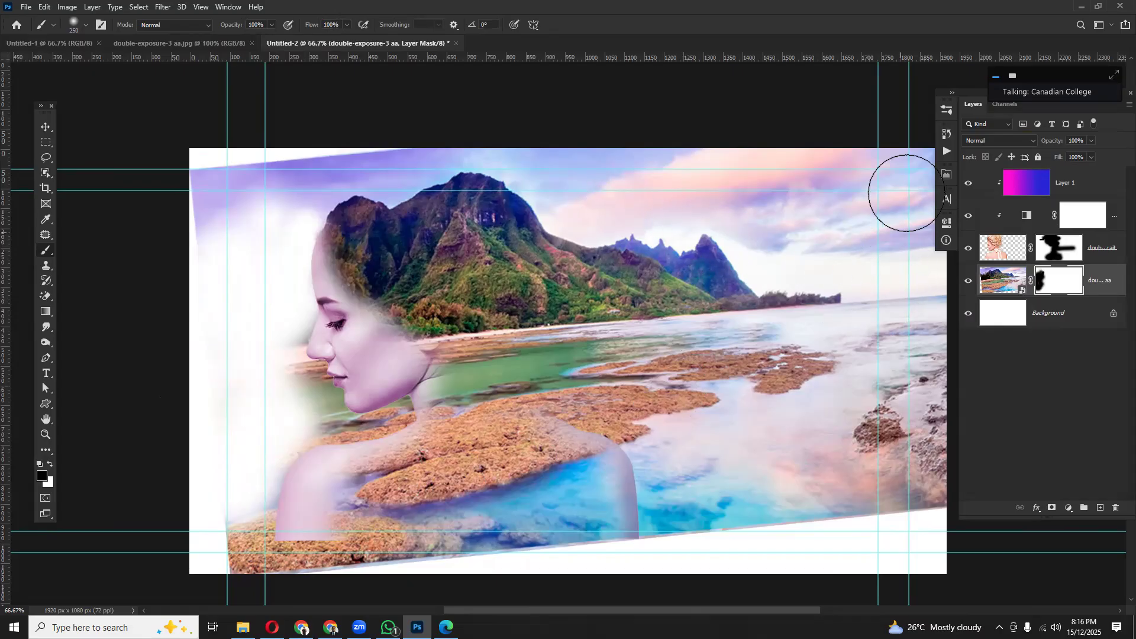
{"action": "mouse_move", "coordinate": [939, 507]}
{"action": "left_mouse_down"}
{"action": "mouse_move", "coordinate": [840, 554]}
{"action": "mouse_move", "coordinate": [645, 551]}
{"action": "left_mouse_up"}
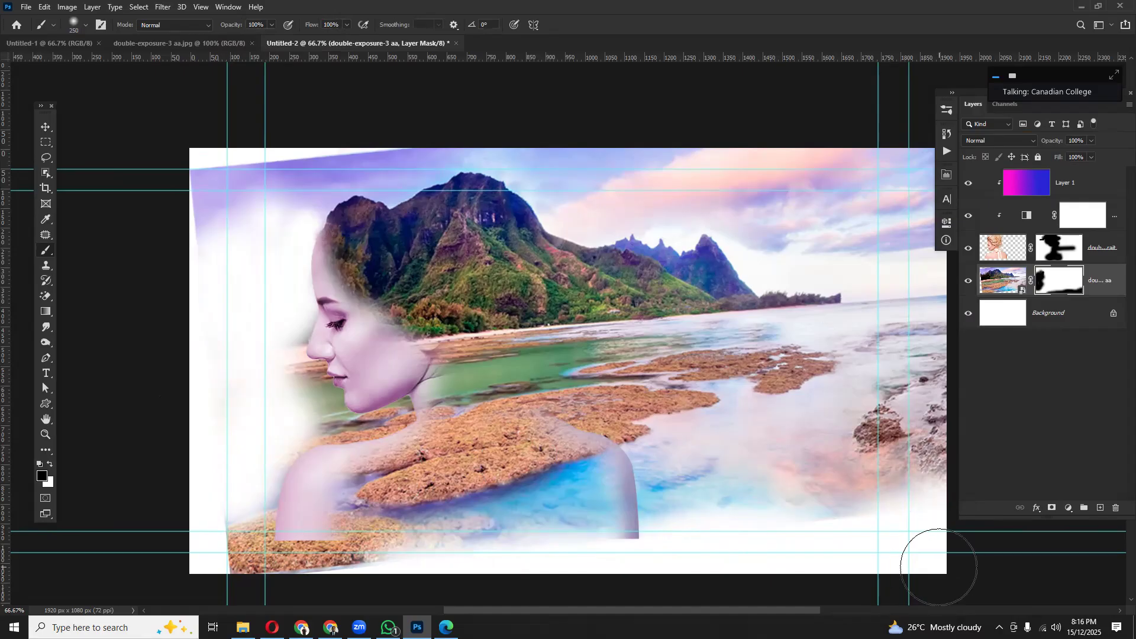
- Restore some water beside the woman's chin, mask the dark trees again and fade the landscape's upper edge
{"action": "key", "text": "x"}
{"action": "mouse_move", "coordinate": [301, 386]}
{"action": "left_mouse_down"}
{"action": "mouse_move", "coordinate": [279, 401]}
{"action": "mouse_move", "coordinate": [284, 323]}
{"action": "mouse_move", "coordinate": [277, 361]}
{"action": "left_mouse_up"}
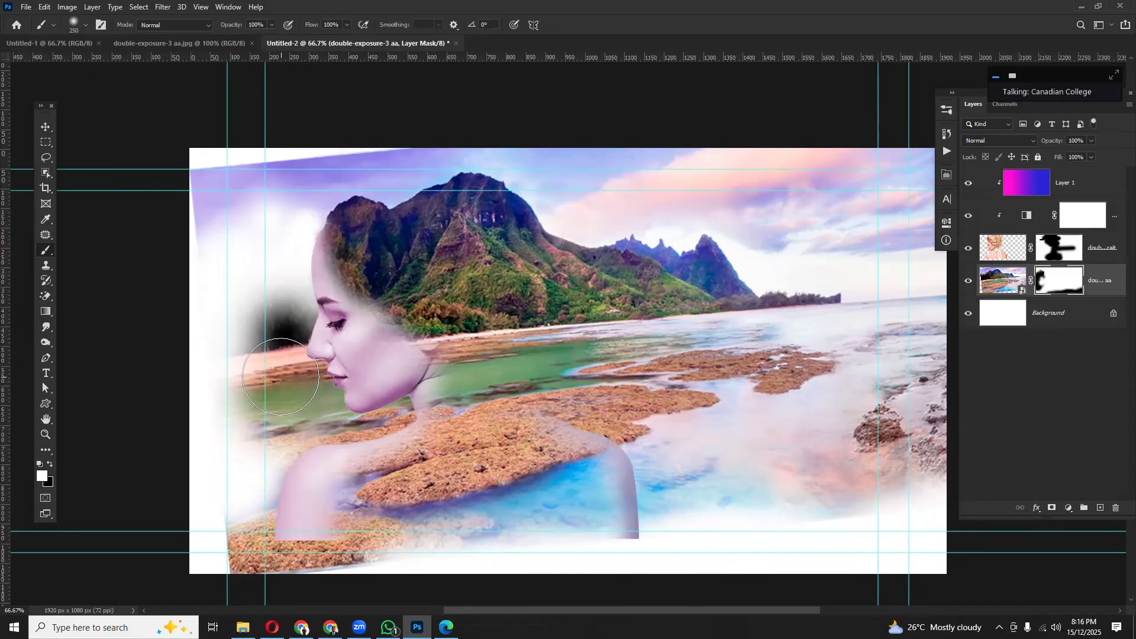
{"action": "key", "text": "x"}
{"action": "left_click_drag", "start_coordinate": [274, 317], "coordinate": [261, 315]}
{"action": "mouse_move", "coordinate": [243, 213]}
{"action": "left_mouse_down"}
{"action": "mouse_move", "coordinate": [221, 203]}
{"action": "mouse_move", "coordinate": [242, 169]}
{"action": "mouse_move", "coordinate": [309, 143]}
{"action": "mouse_move", "coordinate": [566, 116]}
{"action": "mouse_move", "coordinate": [892, 139]}
{"action": "left_mouse_up"}
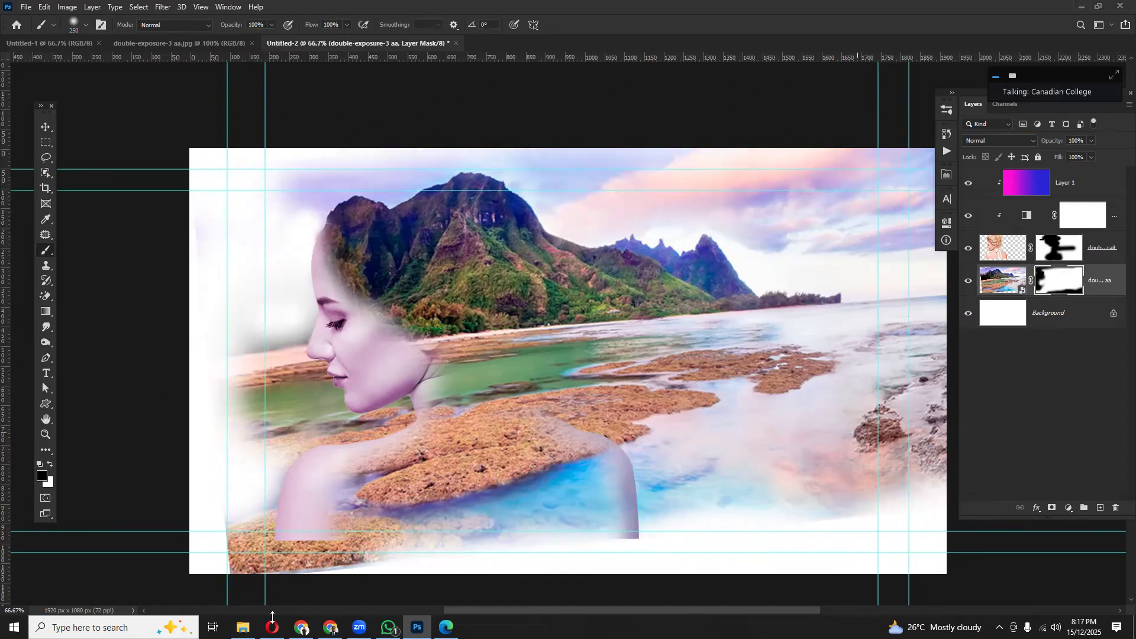
- Place the natural-wonder-lighthouse-beach image from the project folder into the document
{"action": "left_click", "coordinate": [243, 627]}
{"action": "left_click_drag", "start_coordinate": [688, 237], "coordinate": [847, 479]}
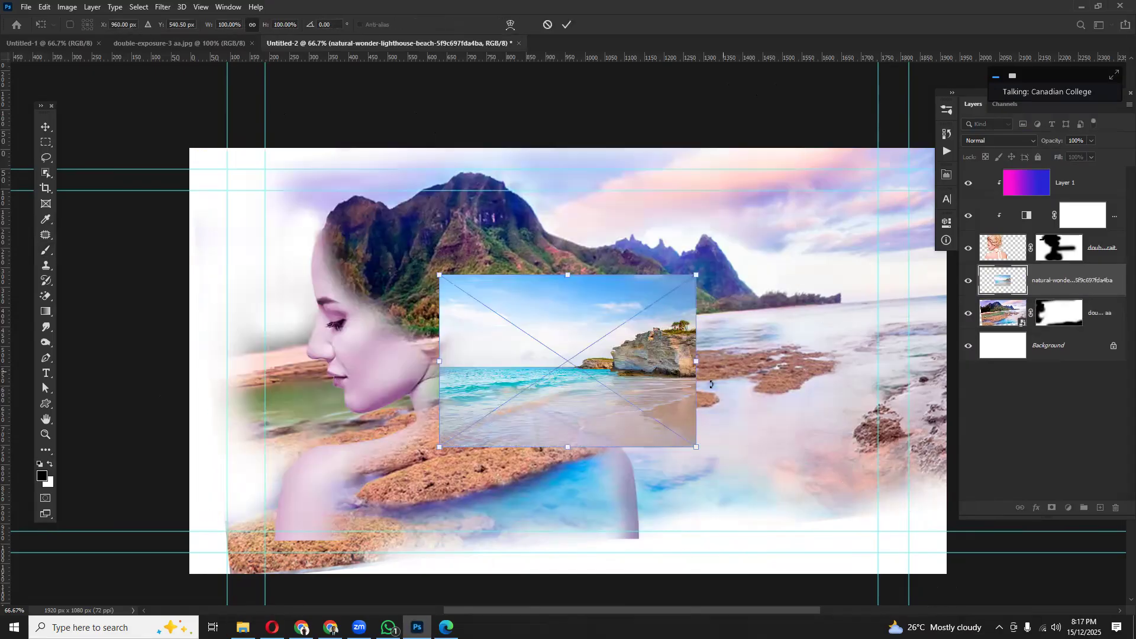
{"action": "key", "text": "Return"}
{"action": "key", "text": "b"}
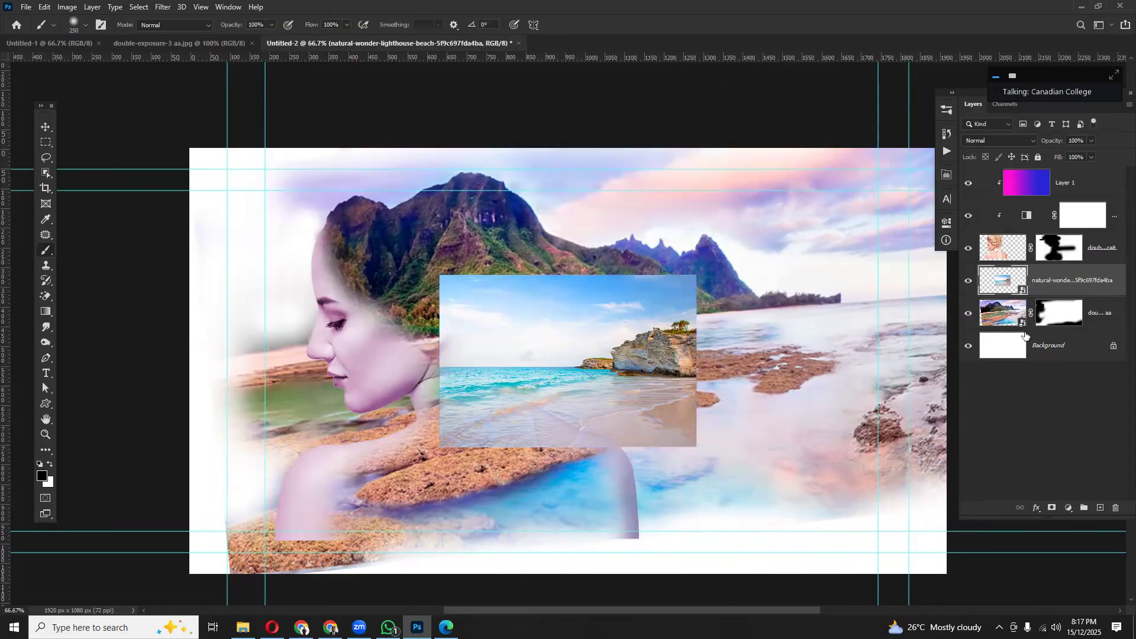
- Scale the beach image to span the canvas width and move its layer beneath the mountain landscape layer
{"action": "left_click", "coordinate": [675, 372]}
{"action": "left_click", "coordinate": [550, 242]}
{"action": "left_click", "coordinate": [45, 127]}
{"action": "left_click_drag", "start_coordinate": [693, 360], "coordinate": [955, 361]}
{"action": "left_click_drag", "start_coordinate": [438, 360], "coordinate": [189, 366]}
{"action": "key", "text": "Return"}
{"action": "left_click_drag", "start_coordinate": [1039, 282], "coordinate": [1061, 335]}
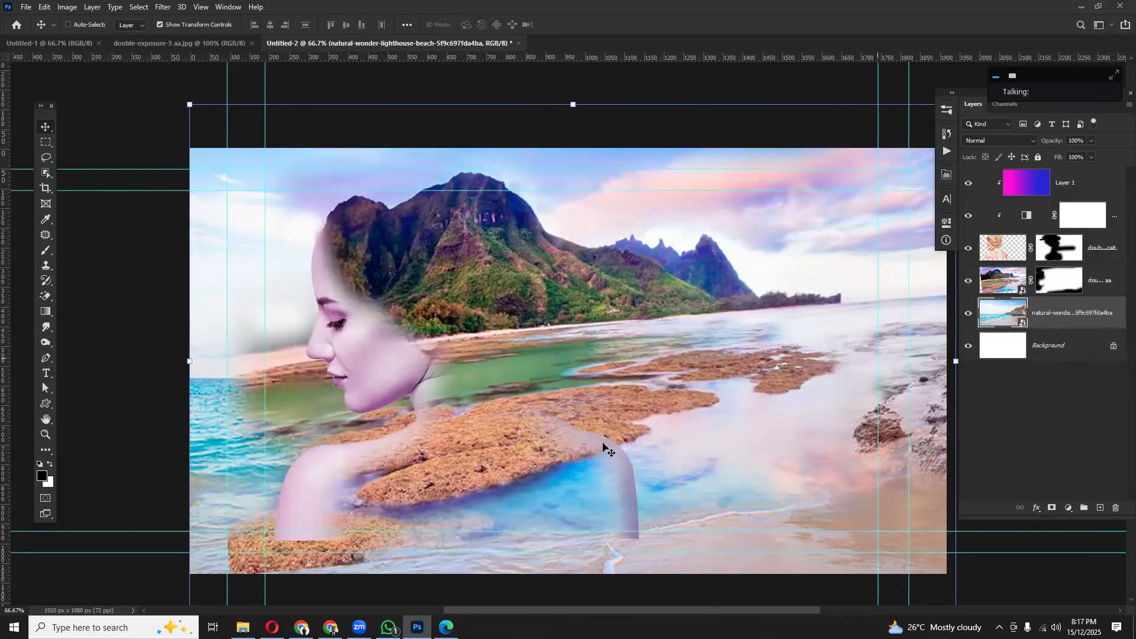
- Paint black on the mountain landscape's mask to remove the remaining shore and haze in front of the face
{"action": "left_click", "coordinate": [46, 252]}
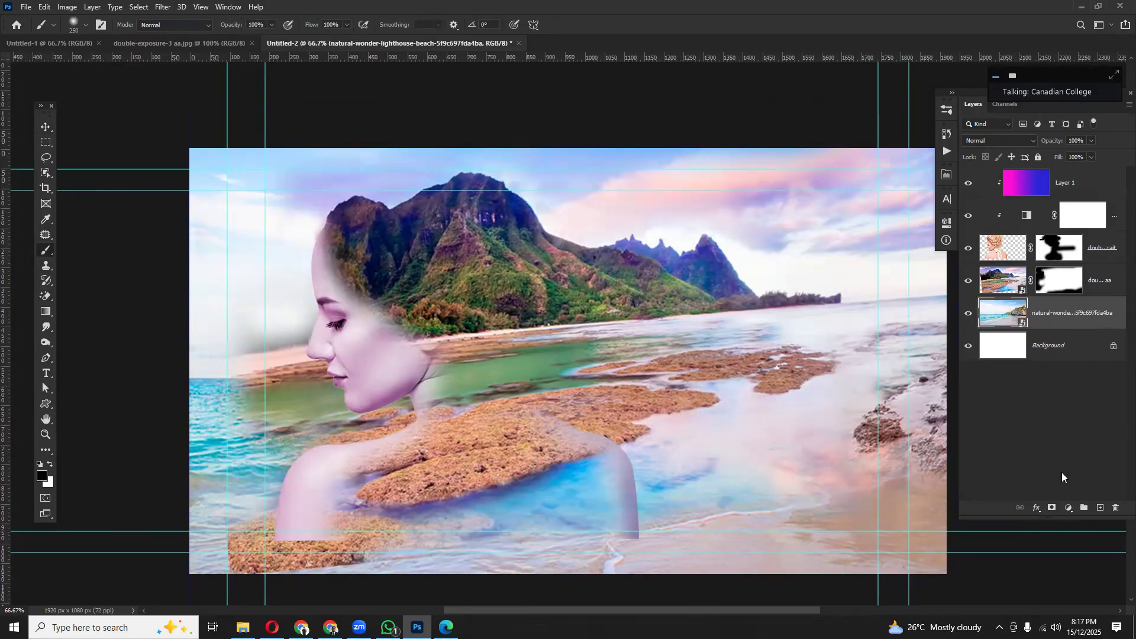
{"action": "left_click", "coordinate": [1090, 290]}
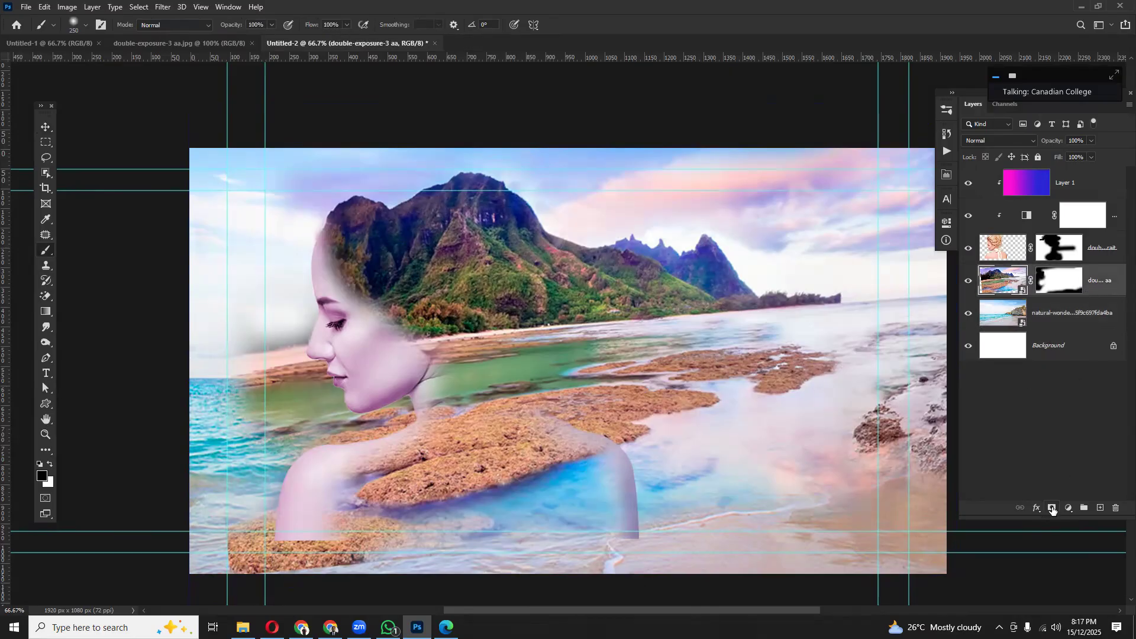
{"action": "left_click", "coordinate": [1056, 281]}
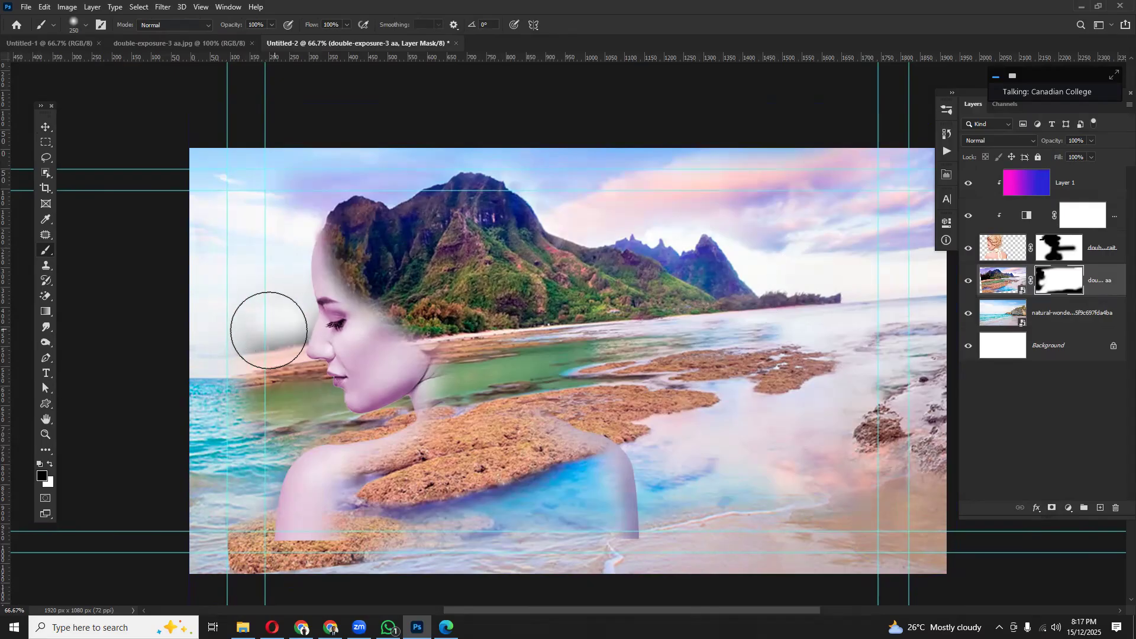
{"action": "mouse_move", "coordinate": [245, 351]}
{"action": "left_mouse_down"}
{"action": "mouse_move", "coordinate": [287, 345]}
{"action": "mouse_move", "coordinate": [317, 365]}
{"action": "mouse_move", "coordinate": [284, 361]}
{"action": "mouse_move", "coordinate": [279, 342]}
{"action": "mouse_move", "coordinate": [286, 208]}
{"action": "left_mouse_up"}
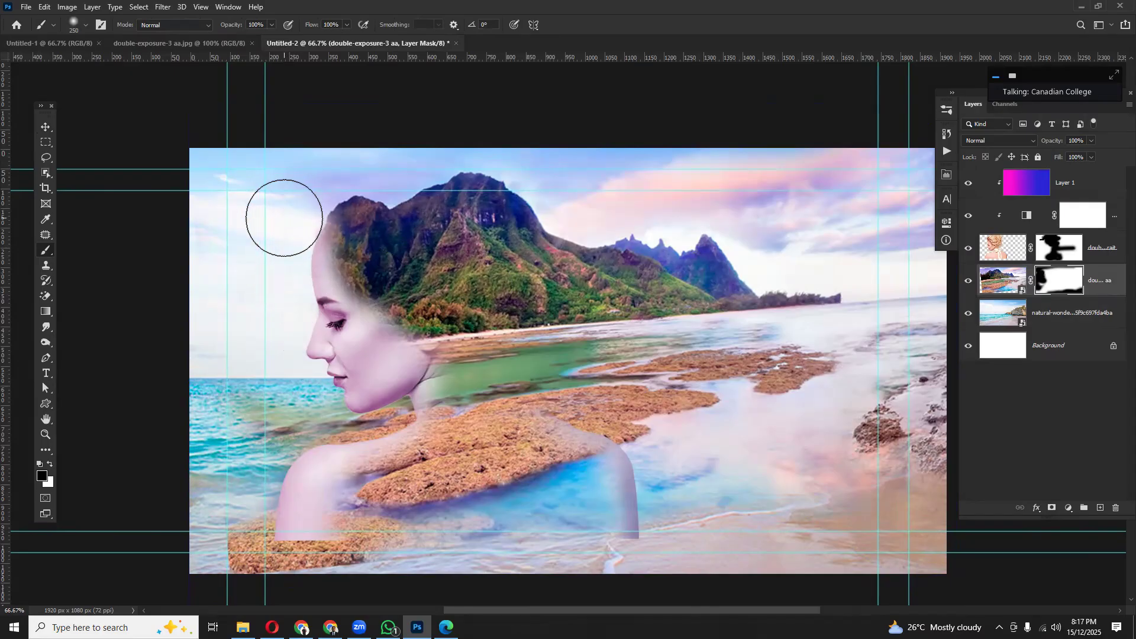
- Refine the landscape mask around the mountain skyline and beside the face with a smaller black brush, down to 80 px
{"action": "key", "text": "bracketleft"}
{"action": "key", "text": "bracketleft"}
{"action": "key", "text": "bracketleft"}
{"action": "key", "text": "bracketleft"}
{"action": "key", "text": "bracketleft"}
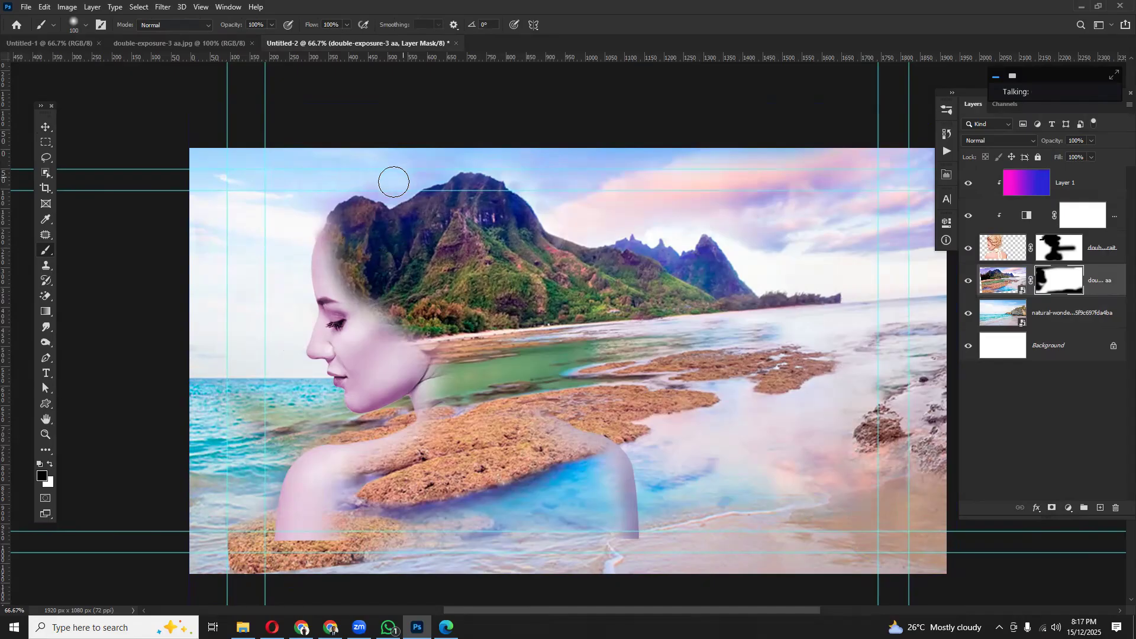
{"action": "key", "text": "bracketleft"}
{"action": "key", "text": "bracketleft"}
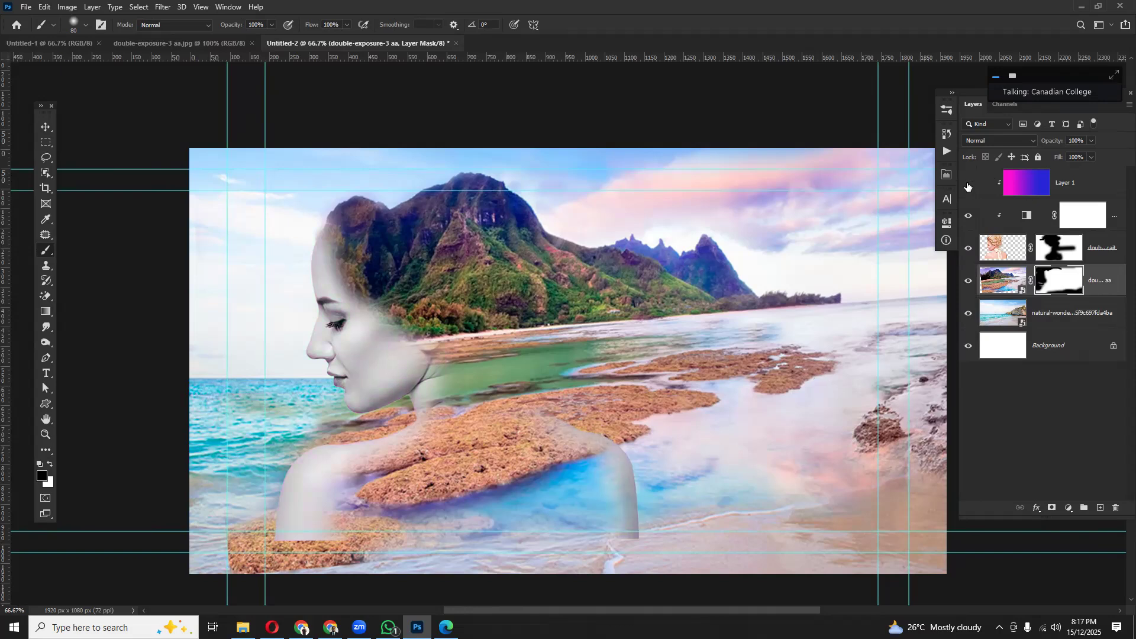
- Hide the gradient and Black & White layers, and fade the portrait's lower edges on its mask with a 175 px black brush
{"action": "left_click", "coordinate": [969, 216]}
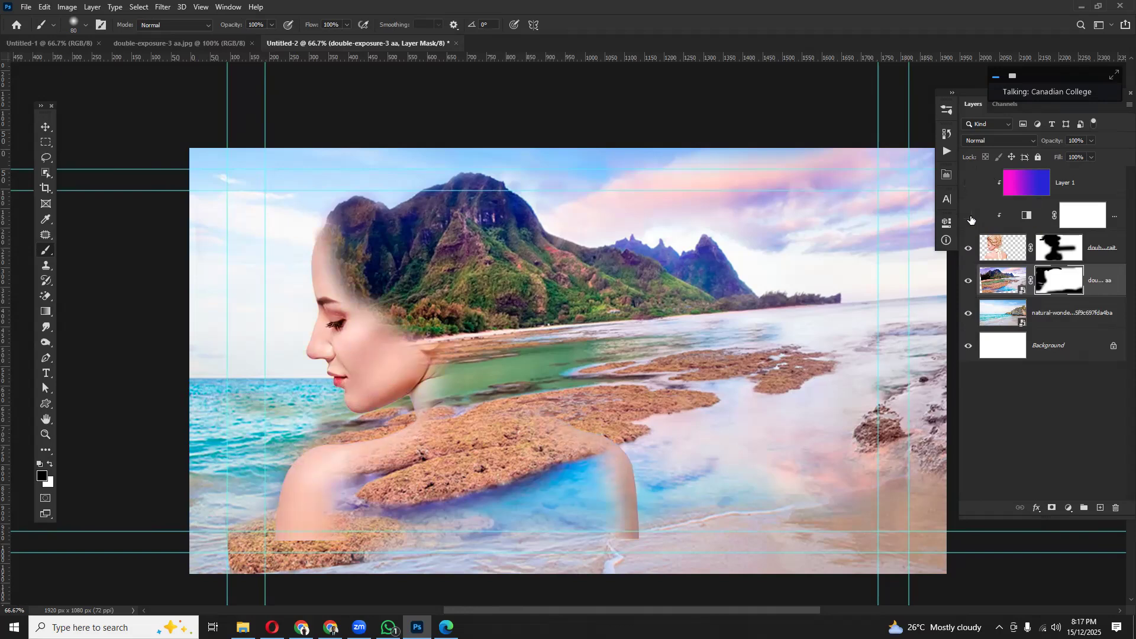
{"action": "key", "text": "]"}
{"action": "key", "text": "bracketright"}
{"action": "key", "text": "bracketright"}
{"action": "left_click", "coordinate": [1052, 249]}
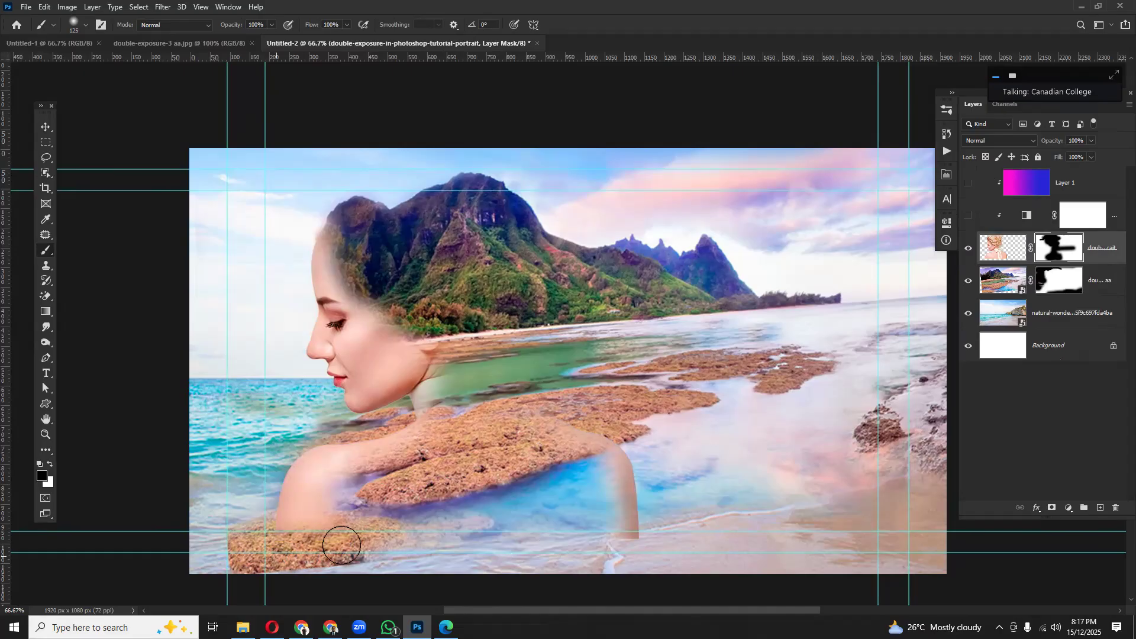
{"action": "key", "text": "bracketright"}
{"action": "key", "text": "bracketright"}
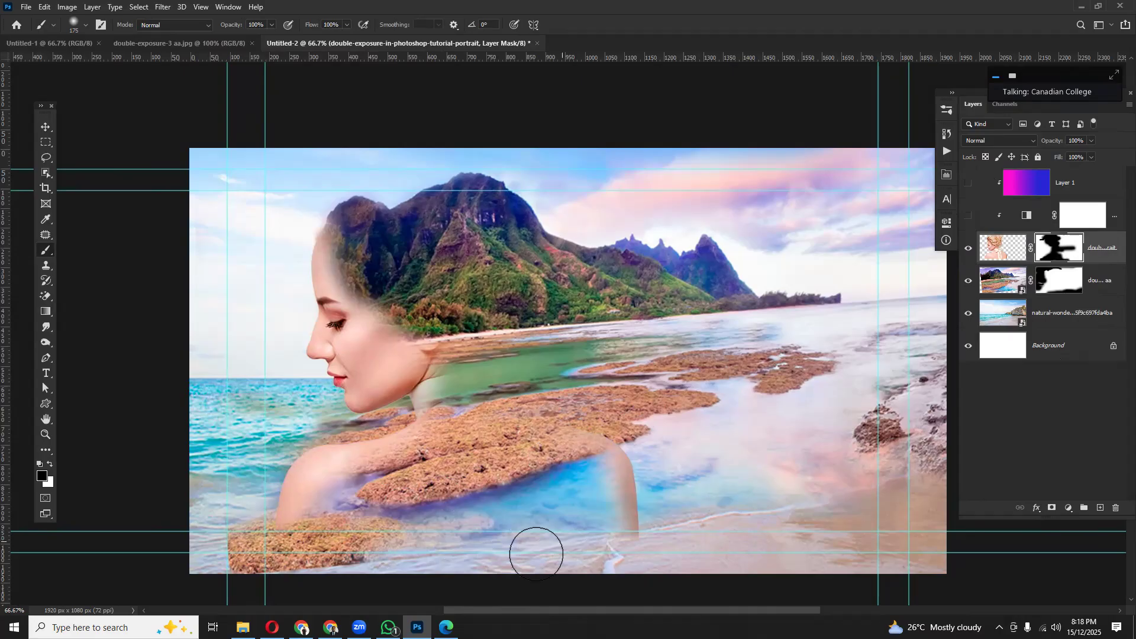
- Place the Haystack Rock image from the project folder above the portrait and enlarge it to about 156%
{"action": "key", "text": "alt+Tab"}
{"action": "left_click", "coordinate": [559, 359]}
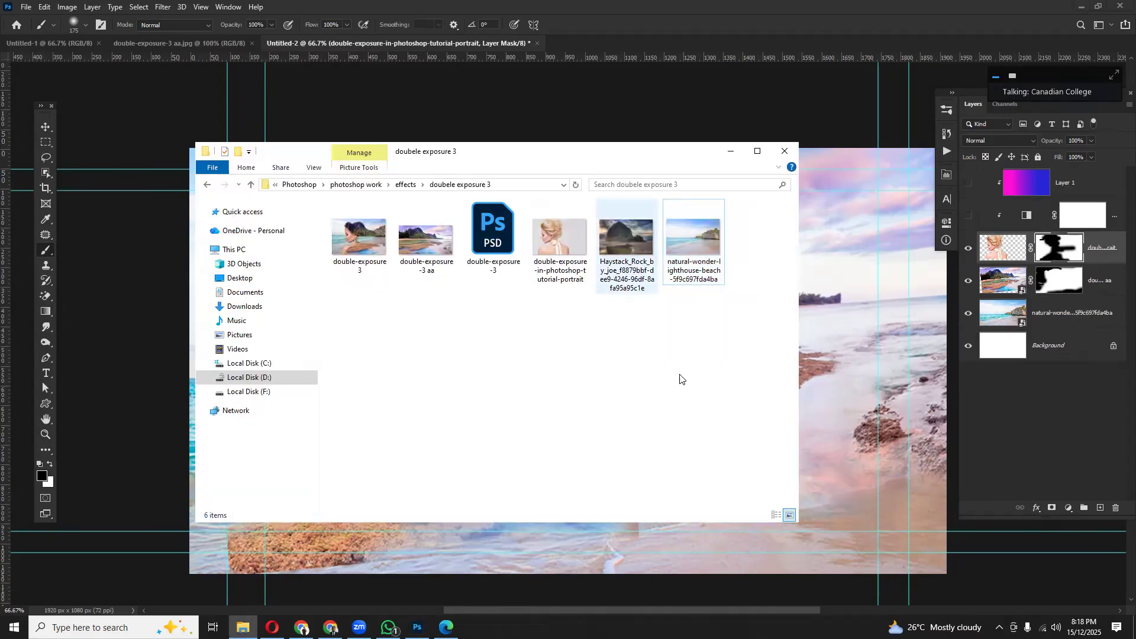
{"action": "left_click_drag", "start_coordinate": [626, 240], "coordinate": [865, 418]}
{"action": "left_click_drag", "start_coordinate": [766, 361], "coordinate": [982, 376]}
{"action": "left_click_drag", "start_coordinate": [687, 332], "coordinate": [700, 379]}
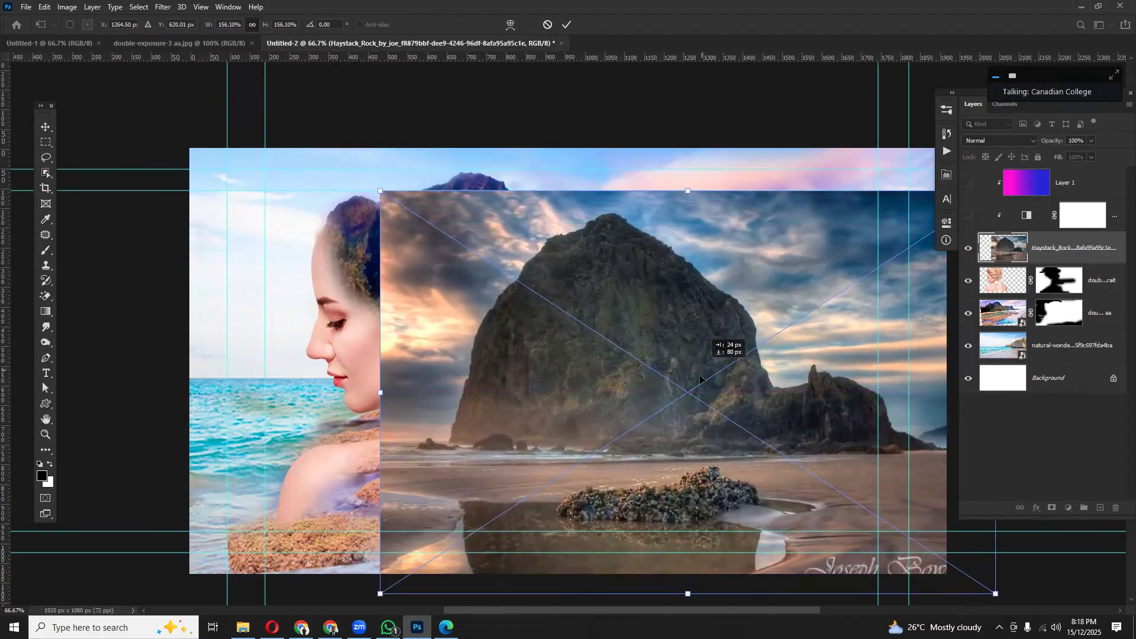
{"action": "left_click_drag", "start_coordinate": [701, 381], "coordinate": [701, 380]}
- Enlarge the rock image to about 219%, rotate it about -1.7° and position it to cover the canvas
{"action": "left_click_drag", "start_coordinate": [370, 197], "coordinate": [354, 182]}
{"action": "left_click_drag", "start_coordinate": [806, 325], "coordinate": [488, 314]}
{"action": "left_click_drag", "start_coordinate": [697, 171], "coordinate": [788, 259]}
{"action": "left_click_drag", "start_coordinate": [458, 359], "coordinate": [732, 383]}
{"action": "left_click_drag", "start_coordinate": [575, 362], "coordinate": [634, 350]}
{"action": "left_click_drag", "start_coordinate": [955, 323], "coordinate": [764, 155]}
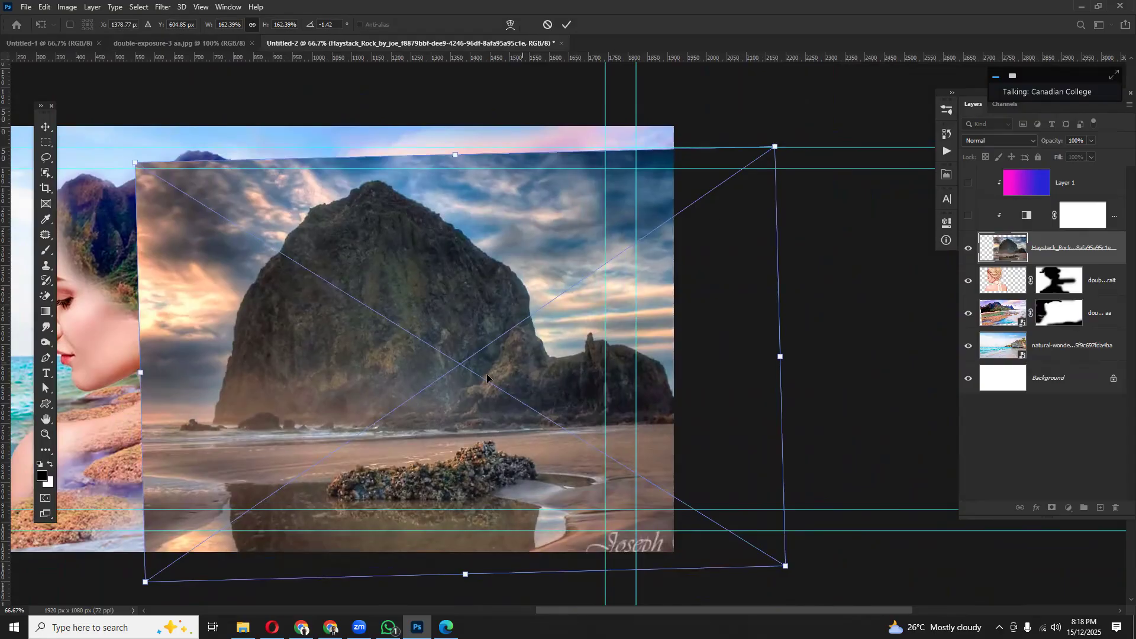
{"action": "left_click_drag", "start_coordinate": [475, 382], "coordinate": [610, 406]}
{"action": "left_click_drag", "start_coordinate": [541, 358], "coordinate": [590, 378]}
{"action": "left_click_drag", "start_coordinate": [365, 199], "coordinate": [413, 190]}
{"action": "left_click_drag", "start_coordinate": [543, 213], "coordinate": [575, 121]}
{"action": "left_click_drag", "start_coordinate": [420, 323], "coordinate": [179, 326]}
{"action": "left_click_drag", "start_coordinate": [556, 336], "coordinate": [368, 370]}
{"action": "key", "text": "Return"}
{"action": "key", "text": "b"}
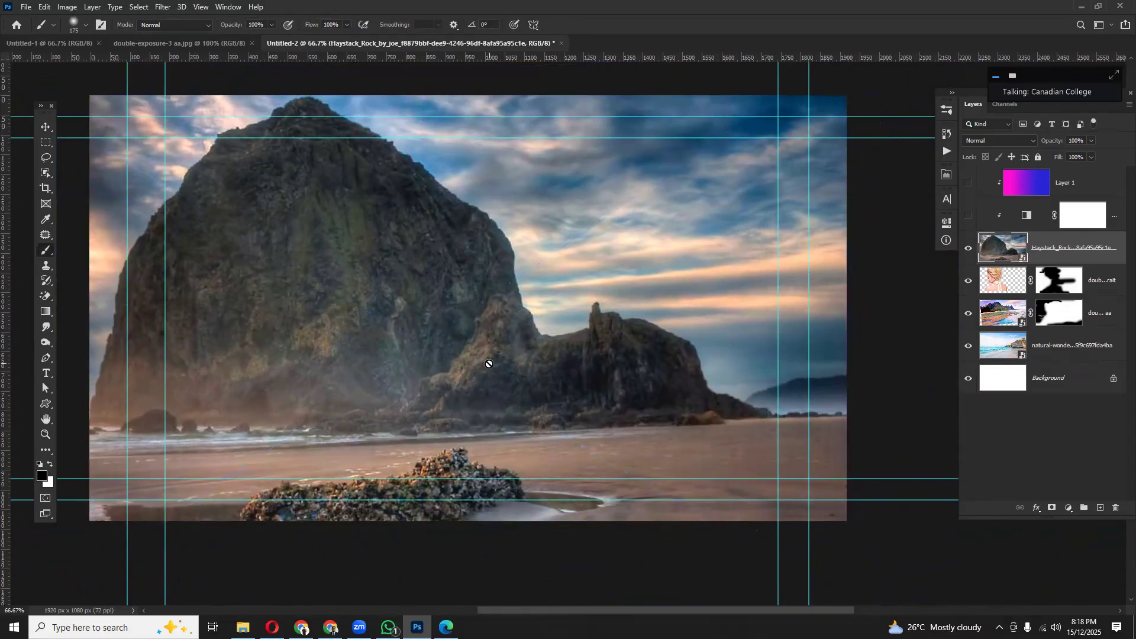
{"action": "left_click", "coordinate": [509, 315]}
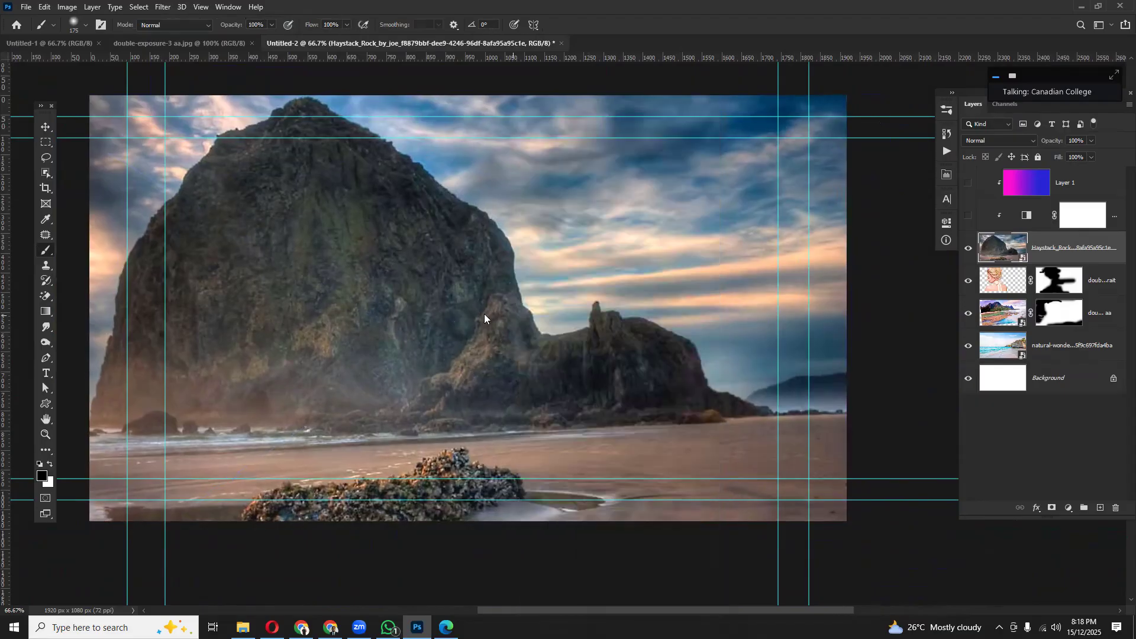
{"action": "left_click", "coordinate": [601, 242]}
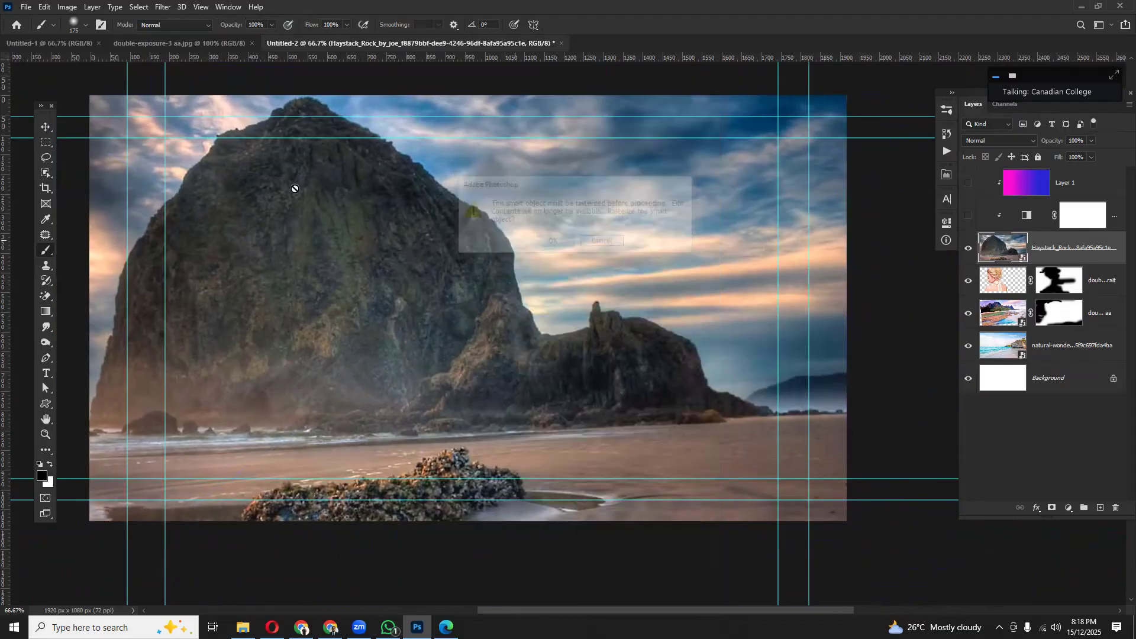
- Flip the rock image horizontally and shift it so the big rock sits on the canvas's right side
{"action": "left_click", "coordinate": [45, 131]}
{"action": "key", "text": "ctrl+t"}
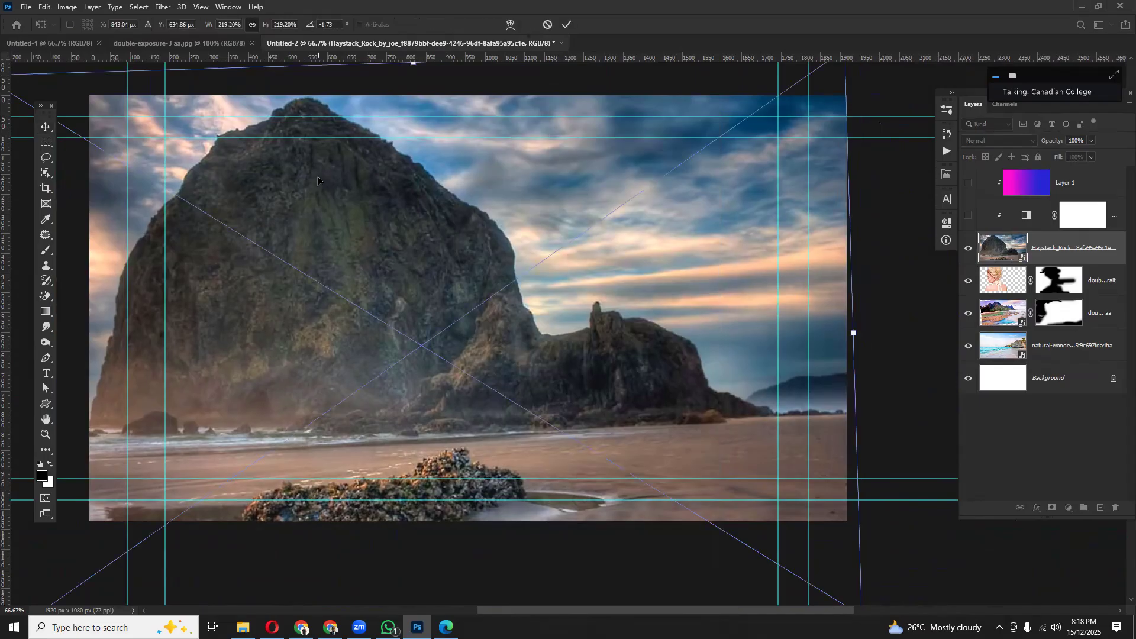
{"action": "right_click", "coordinate": [317, 172]}
{"action": "left_click", "coordinate": [358, 363]}
{"action": "left_click_drag", "start_coordinate": [327, 348], "coordinate": [369, 434]}
{"action": "left_click_drag", "start_coordinate": [882, 190], "coordinate": [878, 160]}
{"action": "left_click_drag", "start_coordinate": [651, 281], "coordinate": [702, 264]}
{"action": "left_click_drag", "start_coordinate": [445, 380], "coordinate": [623, 377]}
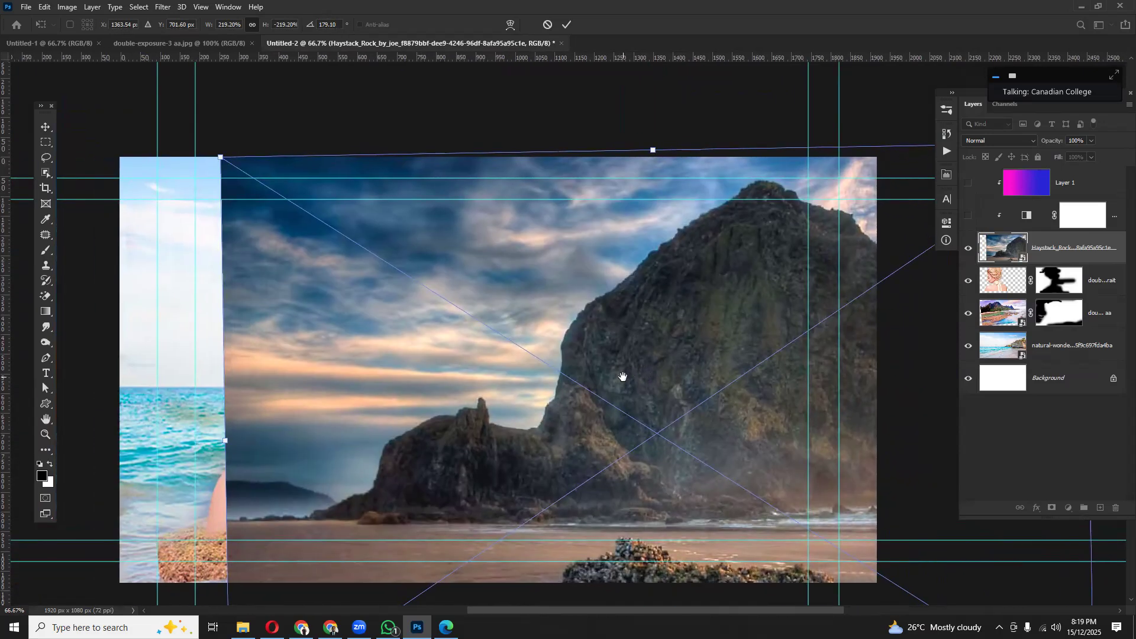
{"action": "key", "text": "Return"}
- Move the Haystack Rock layer to the top of the stack and add a layer mask for brushing
{"action": "left_click_drag", "start_coordinate": [1091, 255], "coordinate": [1094, 338]}
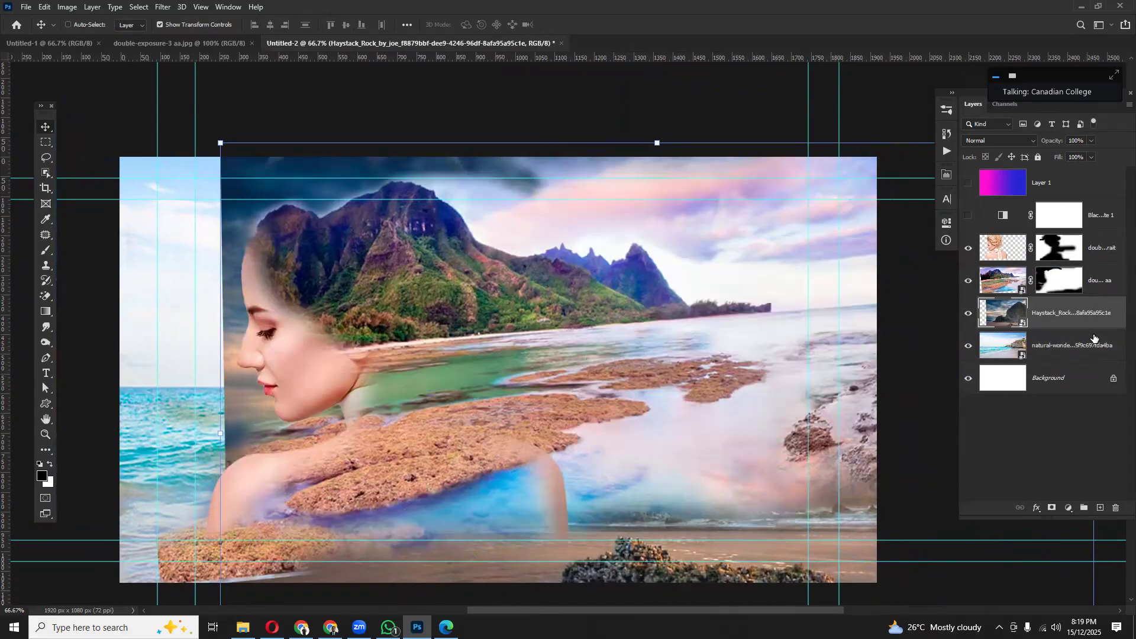
{"action": "left_click_drag", "start_coordinate": [1081, 301], "coordinate": [1091, 172]}
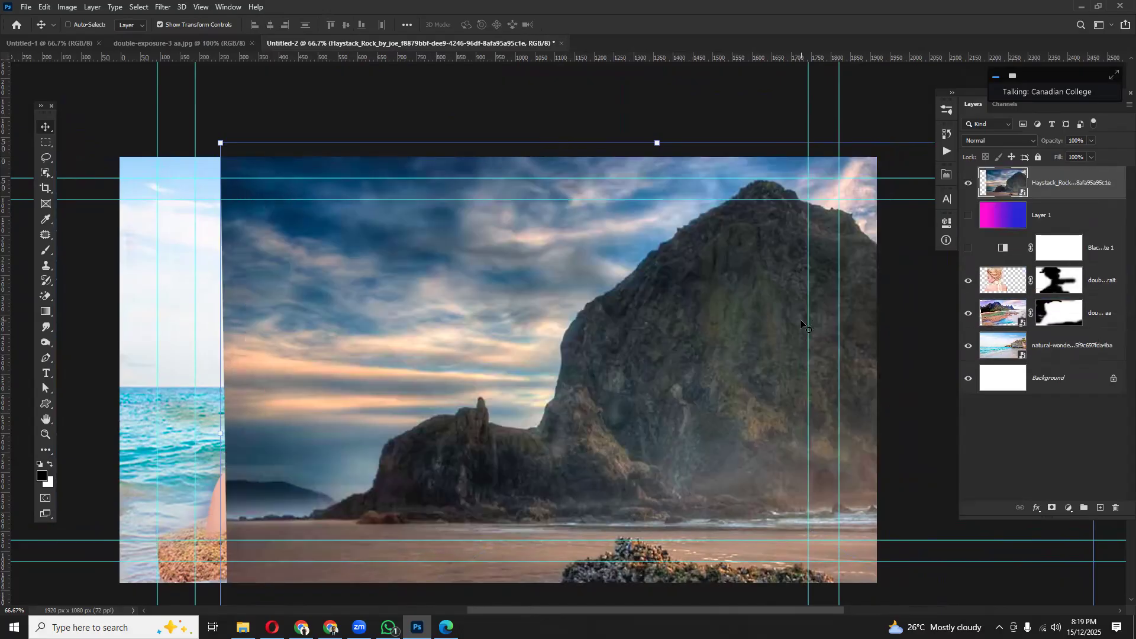
{"action": "left_click", "coordinate": [1052, 509]}
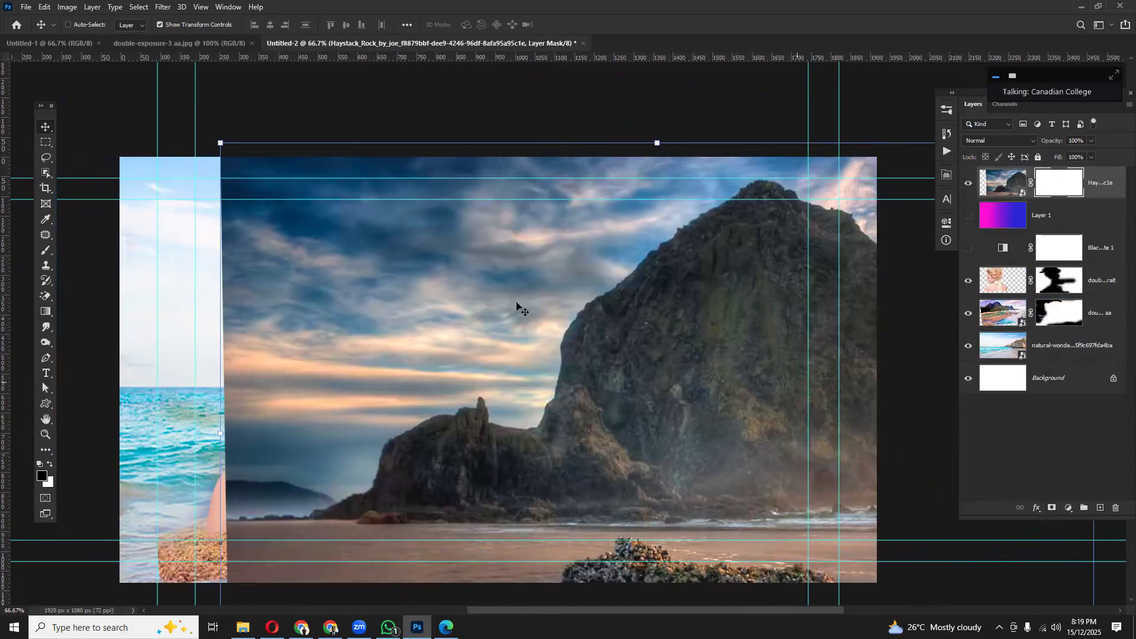
{"action": "left_click", "coordinate": [45, 251]}
- Paint black on the rock layer's mask to hide its upper sky and reveal the mountain beneath
{"action": "mouse_move", "coordinate": [206, 170]}
{"action": "left_mouse_down"}
{"action": "mouse_move", "coordinate": [266, 152]}
{"action": "mouse_move", "coordinate": [250, 148]}
{"action": "mouse_move", "coordinate": [262, 205]}
{"action": "mouse_move", "coordinate": [236, 225]}
{"action": "mouse_move", "coordinate": [231, 289]}
{"action": "mouse_move", "coordinate": [312, 228]}
{"action": "mouse_move", "coordinate": [409, 190]}
{"action": "mouse_move", "coordinate": [454, 178]}
{"action": "mouse_move", "coordinate": [436, 231]}
{"action": "mouse_move", "coordinate": [452, 243]}
{"action": "mouse_move", "coordinate": [535, 220]}
{"action": "mouse_move", "coordinate": [515, 222]}
{"action": "mouse_move", "coordinate": [619, 162]}
{"action": "left_mouse_up"}
{"action": "key", "text": "bracketright"}
{"action": "key", "text": "bracketright"}
{"action": "key", "text": "bracketright"}
{"action": "key", "text": "bracketright"}
{"action": "key", "text": "bracketleft"}
{"action": "key", "text": "bracketleft"}
{"action": "key", "text": "bracketleft"}
{"action": "key", "text": "bracketleft"}
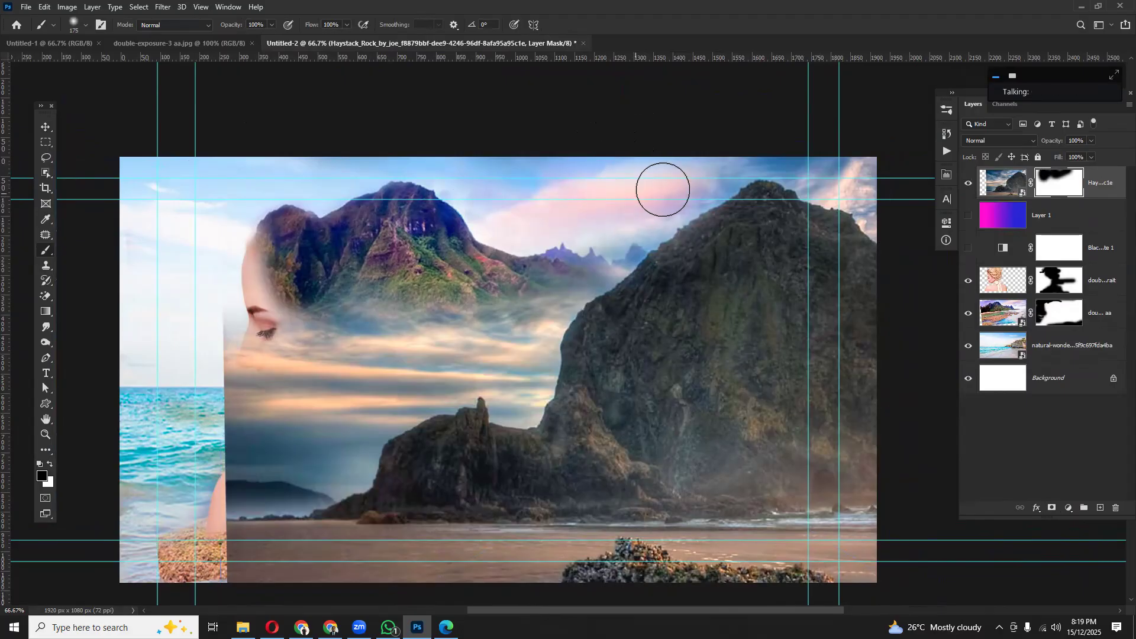
- Paint black on the rock layer's mask to reveal the mountain's base and the woman's face, neck and shoulder
{"action": "left_click_drag", "start_coordinate": [708, 177], "coordinate": [740, 167]}
{"action": "mouse_move", "coordinate": [594, 231]}
{"action": "left_mouse_down"}
{"action": "mouse_move", "coordinate": [446, 322]}
{"action": "mouse_move", "coordinate": [364, 268]}
{"action": "left_mouse_up"}
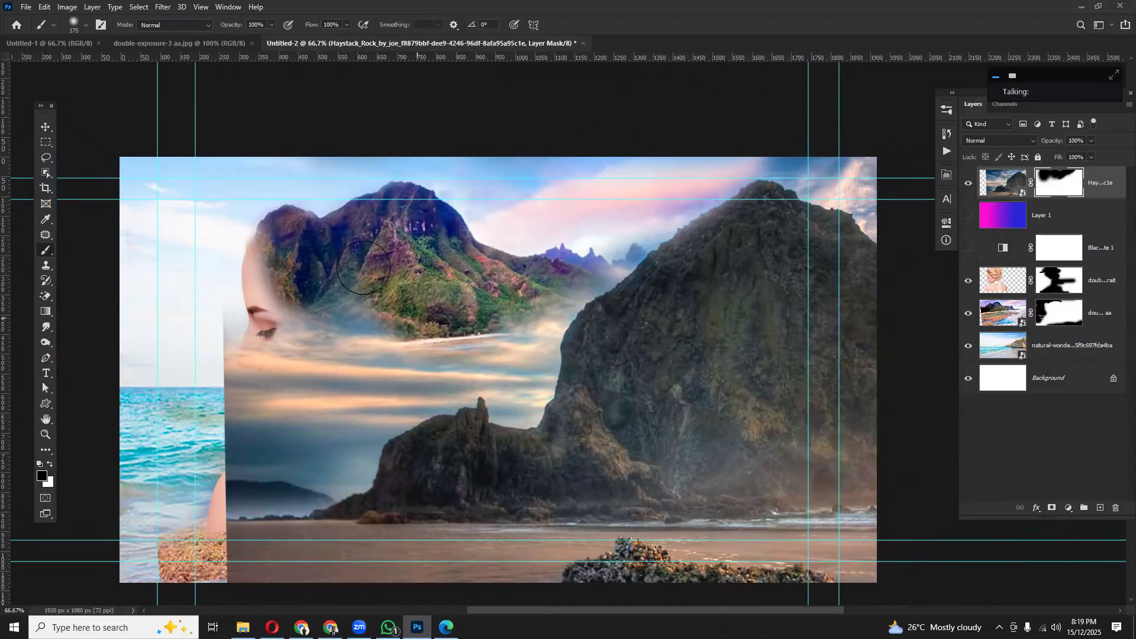
{"action": "mouse_move", "coordinate": [225, 329]}
{"action": "left_mouse_down"}
{"action": "mouse_move", "coordinate": [223, 448]}
{"action": "mouse_move", "coordinate": [240, 355]}
{"action": "mouse_move", "coordinate": [270, 340]}
{"action": "mouse_move", "coordinate": [256, 391]}
{"action": "mouse_move", "coordinate": [317, 343]}
{"action": "mouse_move", "coordinate": [313, 367]}
{"action": "mouse_move", "coordinate": [247, 431]}
{"action": "mouse_move", "coordinate": [314, 395]}
{"action": "mouse_move", "coordinate": [320, 374]}
{"action": "mouse_move", "coordinate": [311, 411]}
{"action": "mouse_move", "coordinate": [245, 438]}
{"action": "mouse_move", "coordinate": [219, 455]}
{"action": "mouse_move", "coordinate": [258, 435]}
{"action": "mouse_move", "coordinate": [205, 476]}
{"action": "mouse_move", "coordinate": [192, 540]}
{"action": "mouse_move", "coordinate": [211, 484]}
{"action": "mouse_move", "coordinate": [212, 548]}
{"action": "mouse_move", "coordinate": [226, 575]}
{"action": "mouse_move", "coordinate": [191, 536]}
{"action": "mouse_move", "coordinate": [156, 533]}
{"action": "mouse_move", "coordinate": [126, 475]}
{"action": "mouse_move", "coordinate": [151, 470]}
{"action": "left_mouse_up"}
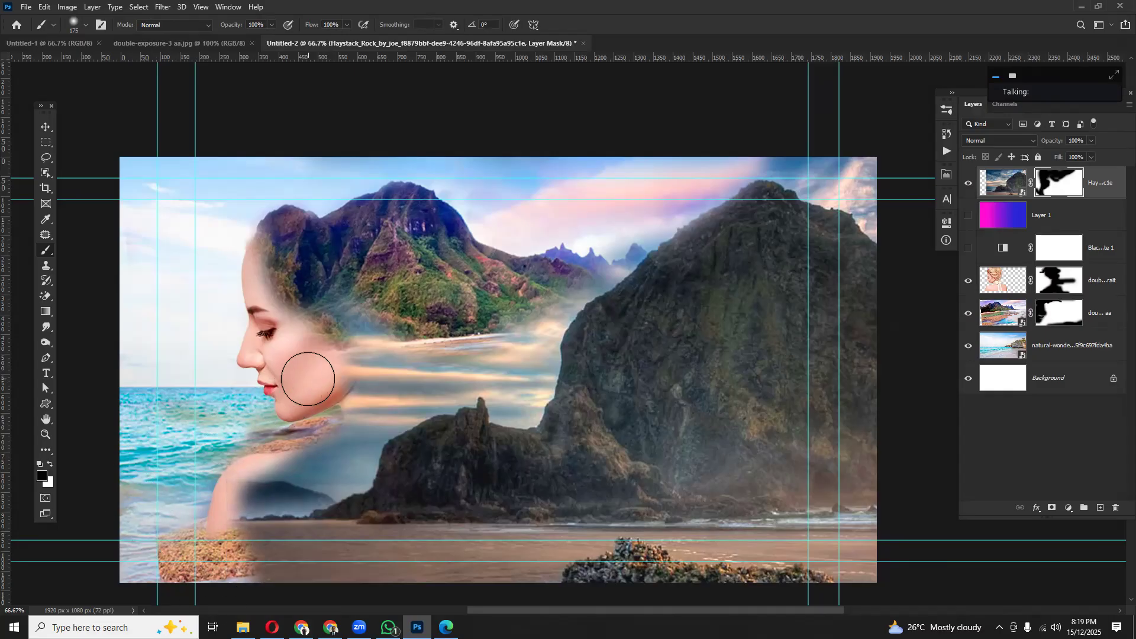
- Refine the rock layer's mask around the neck and below the shoulder with a 125 px brush, hiding with black and restoring with white
{"action": "key", "text": "bracketleft"}
{"action": "key", "text": "bracketleft"}
{"action": "left_click_drag", "start_coordinate": [436, 355], "coordinate": [253, 365]}
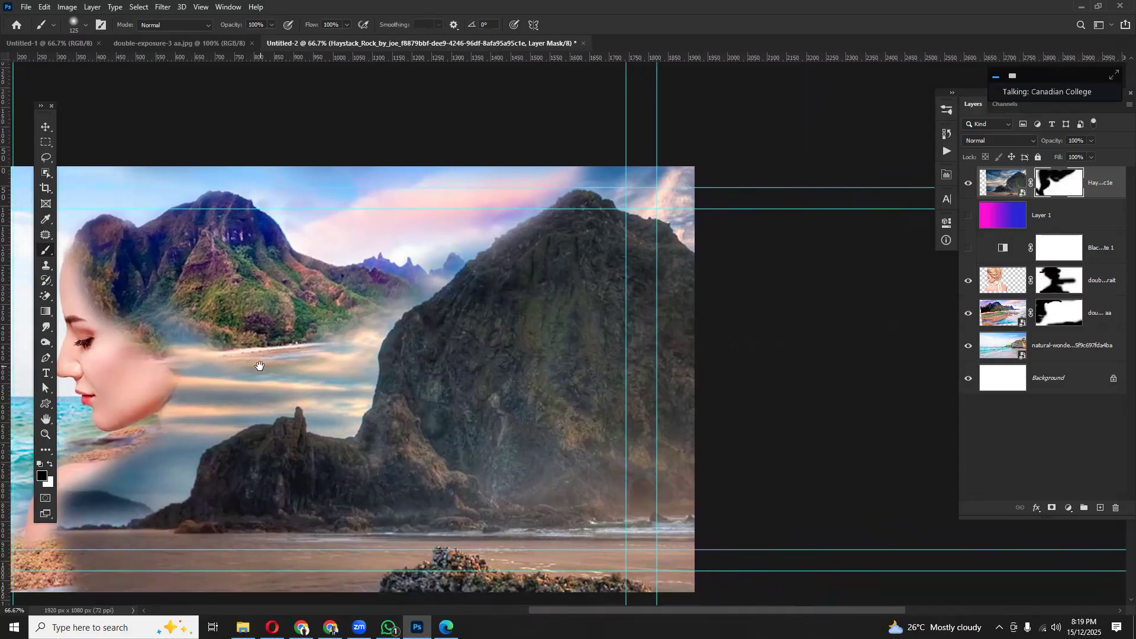
{"action": "left_click_drag", "start_coordinate": [396, 378], "coordinate": [482, 236]}
{"action": "left_click_drag", "start_coordinate": [489, 420], "coordinate": [675, 395]}
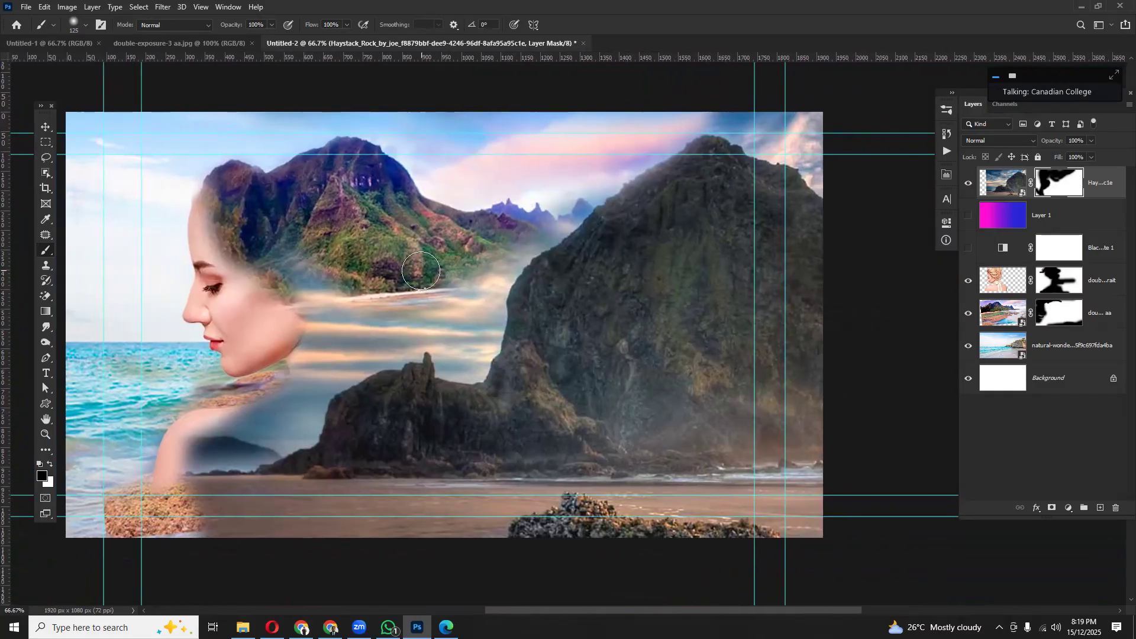
{"action": "mouse_move", "coordinate": [321, 344]}
{"action": "left_mouse_down"}
{"action": "mouse_move", "coordinate": [582, 341]}
{"action": "mouse_move", "coordinate": [587, 296]}
{"action": "left_mouse_up"}
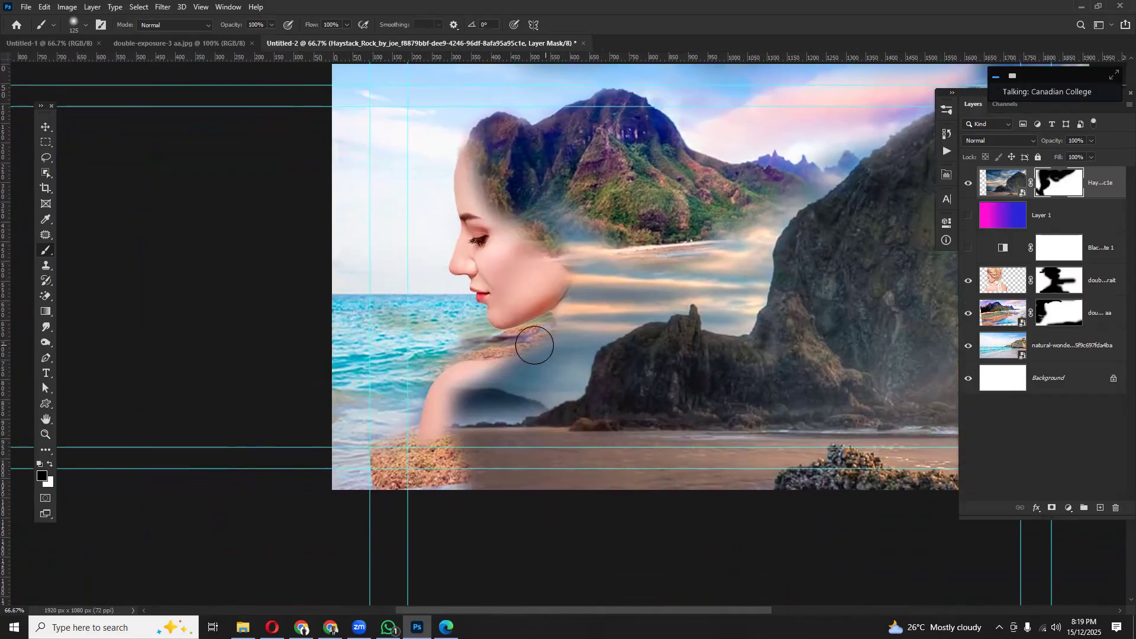
{"action": "mouse_move", "coordinate": [475, 501]}
{"action": "left_mouse_down"}
{"action": "mouse_move", "coordinate": [515, 490]}
{"action": "mouse_move", "coordinate": [448, 495]}
{"action": "mouse_move", "coordinate": [482, 500]}
{"action": "left_mouse_up"}
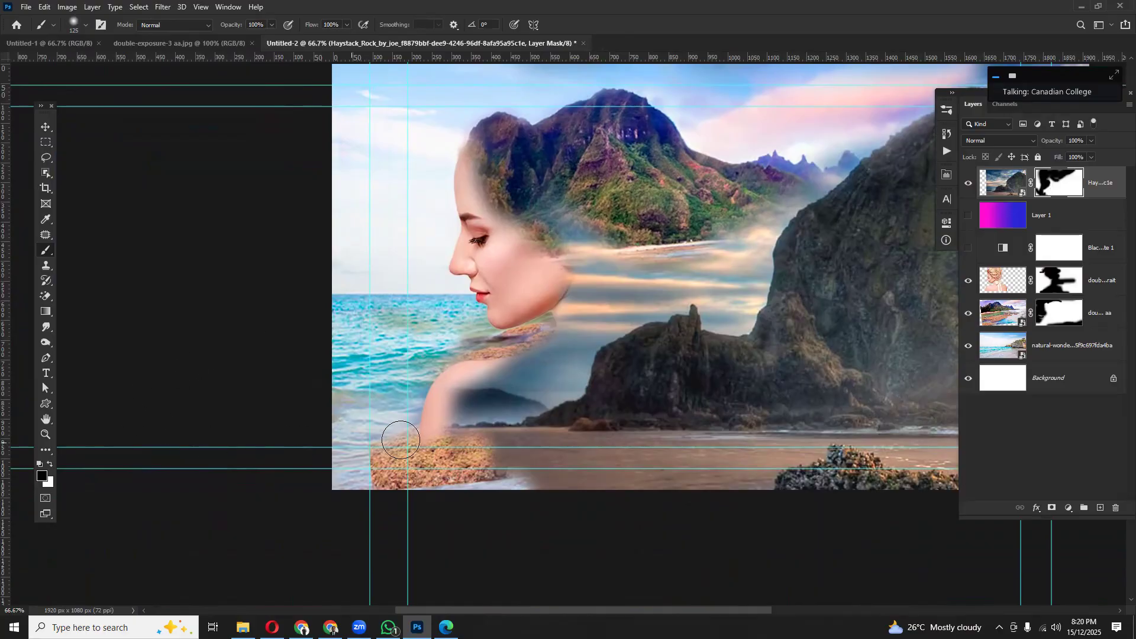
{"action": "key", "text": "x"}
{"action": "left_click_drag", "start_coordinate": [472, 488], "coordinate": [431, 492]}
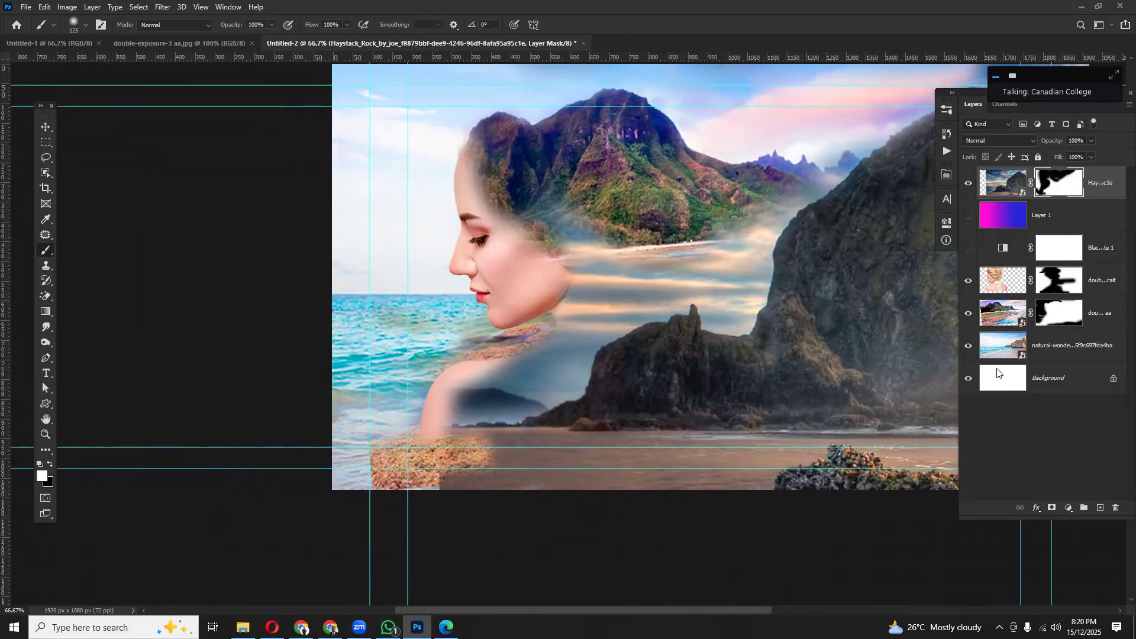
- Paint black on the mountain layer's mask to hide the pebbly ground below the woman's shoulder
{"action": "left_click", "coordinate": [1008, 318]}
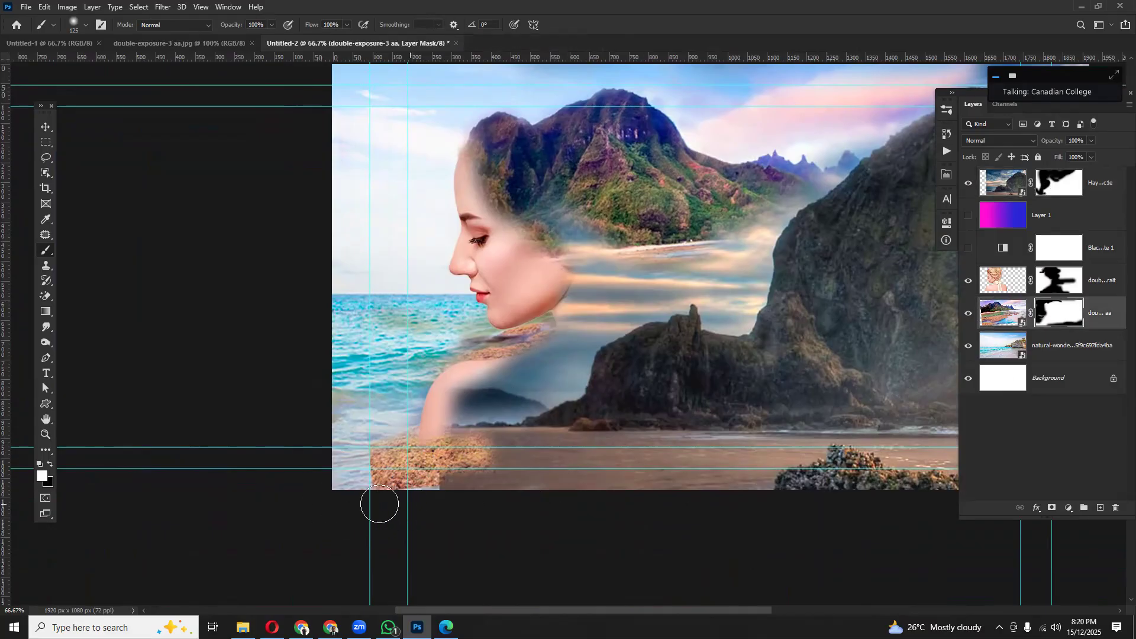
{"action": "key", "text": "x"}
{"action": "mouse_move", "coordinate": [401, 495]}
{"action": "left_mouse_down"}
{"action": "mouse_move", "coordinate": [426, 489]}
{"action": "mouse_move", "coordinate": [367, 488]}
{"action": "mouse_move", "coordinate": [371, 445]}
{"action": "mouse_move", "coordinate": [386, 438]}
{"action": "mouse_move", "coordinate": [396, 464]}
{"action": "mouse_move", "coordinate": [461, 453]}
{"action": "mouse_move", "coordinate": [484, 464]}
{"action": "mouse_move", "coordinate": [382, 500]}
{"action": "mouse_move", "coordinate": [422, 470]}
{"action": "mouse_move", "coordinate": [510, 504]}
{"action": "left_mouse_up"}
{"action": "scroll", "coordinate": [514, 502], "scroll_direction": "up", "scroll_amount": 2}
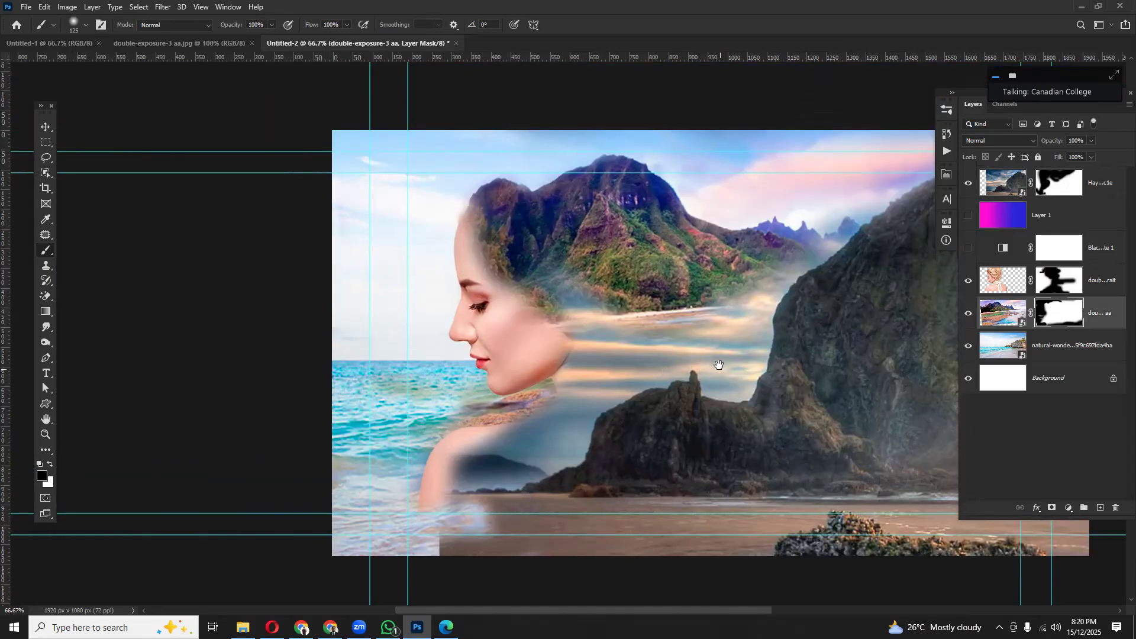
{"action": "left_click_drag", "start_coordinate": [718, 366], "coordinate": [502, 352]}
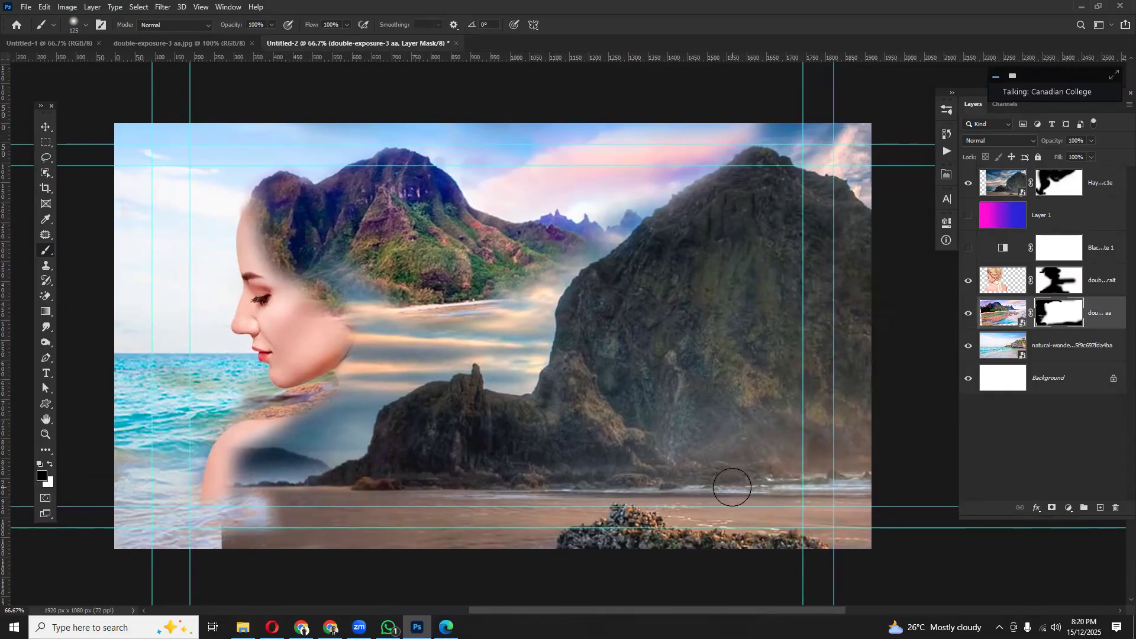
- Make the pink-to-blue gradient layer and the Black & White adjustment layer visible
{"action": "left_click", "coordinate": [45, 127]}
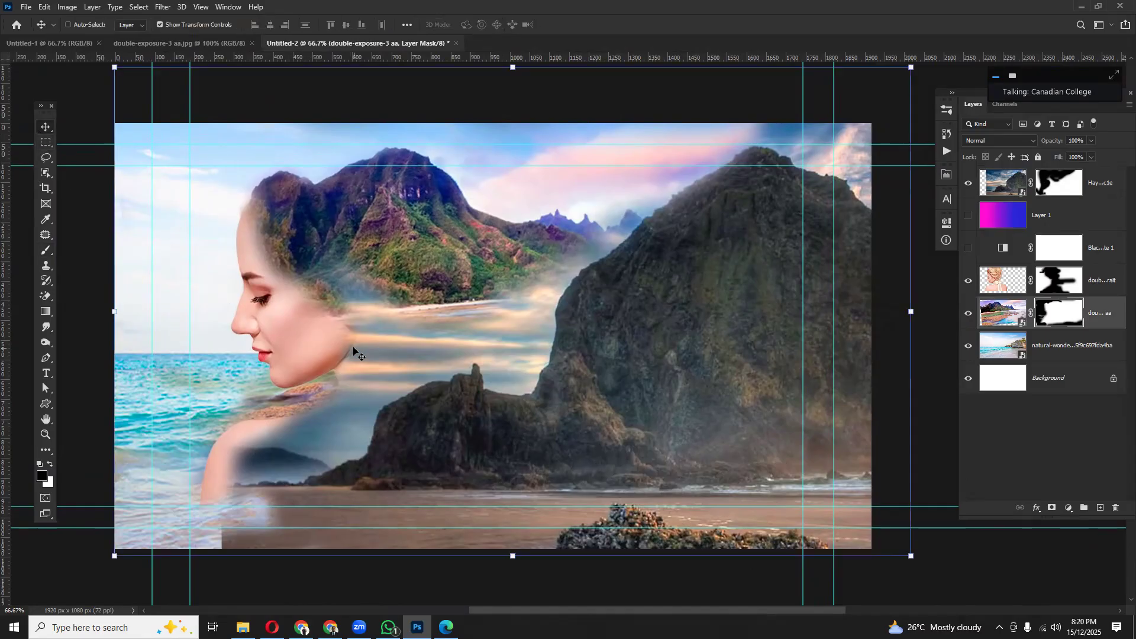
{"action": "left_click", "coordinate": [967, 219]}
{"action": "left_click", "coordinate": [968, 248]}
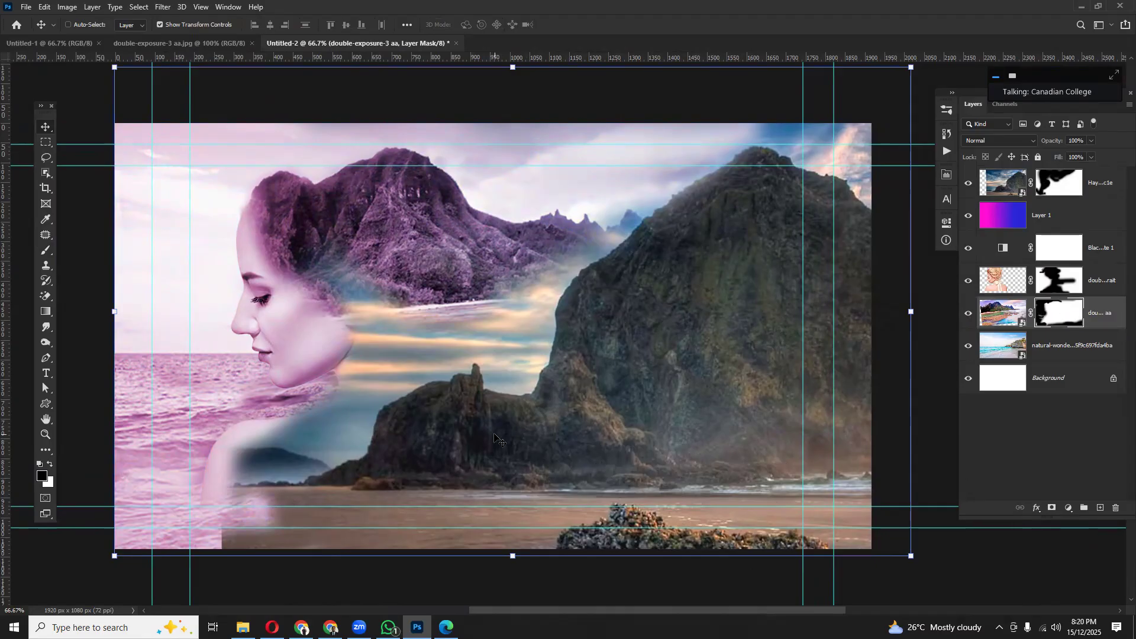
{"action": "scroll", "coordinate": [495, 438], "scroll_direction": "down", "scroll_amount": 1}
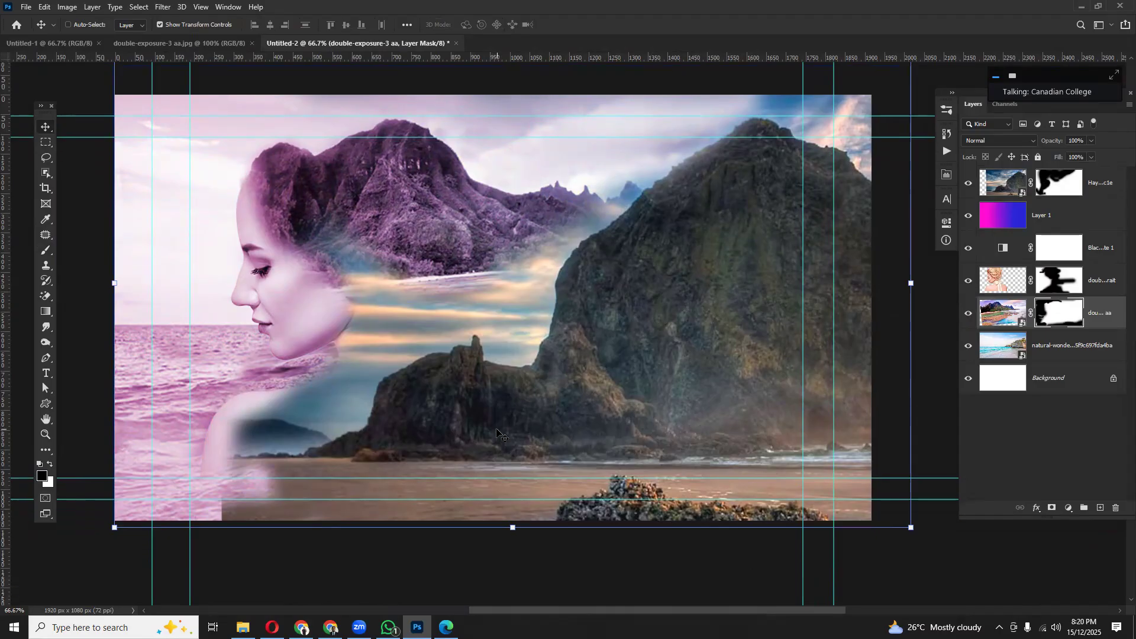
{"action": "scroll", "coordinate": [539, 383], "scroll_direction": "up", "scroll_amount": 1}
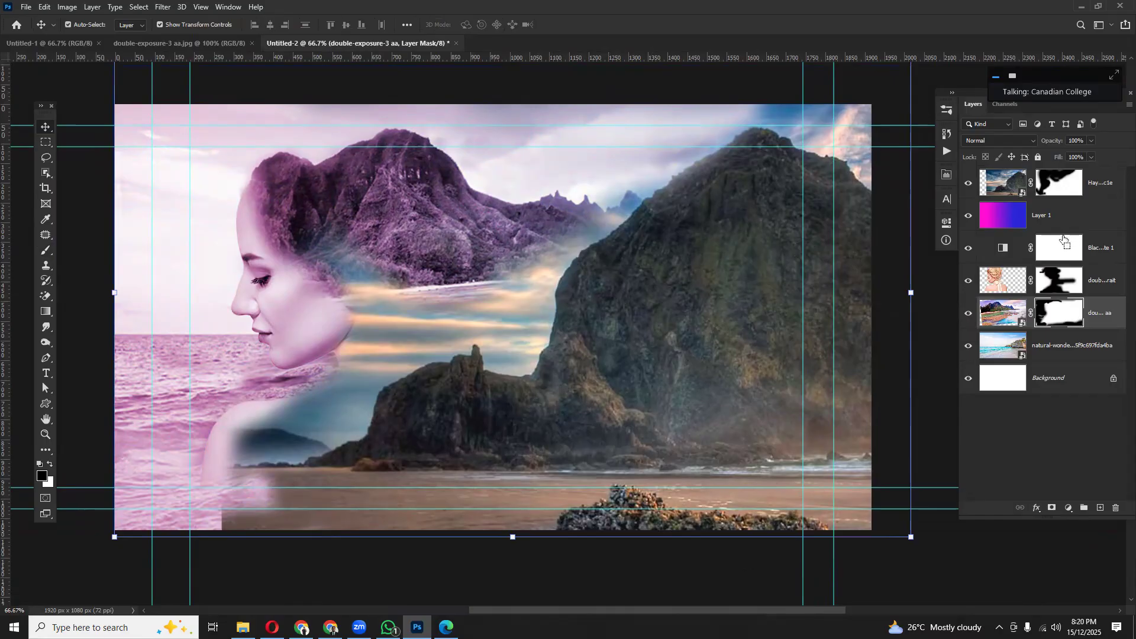
- Stamp all visible layers into a new layer above the Haystack Rock layer and compare the image with it hidden and shown
{"action": "key", "text": "ctrl+shift+alt+e"}
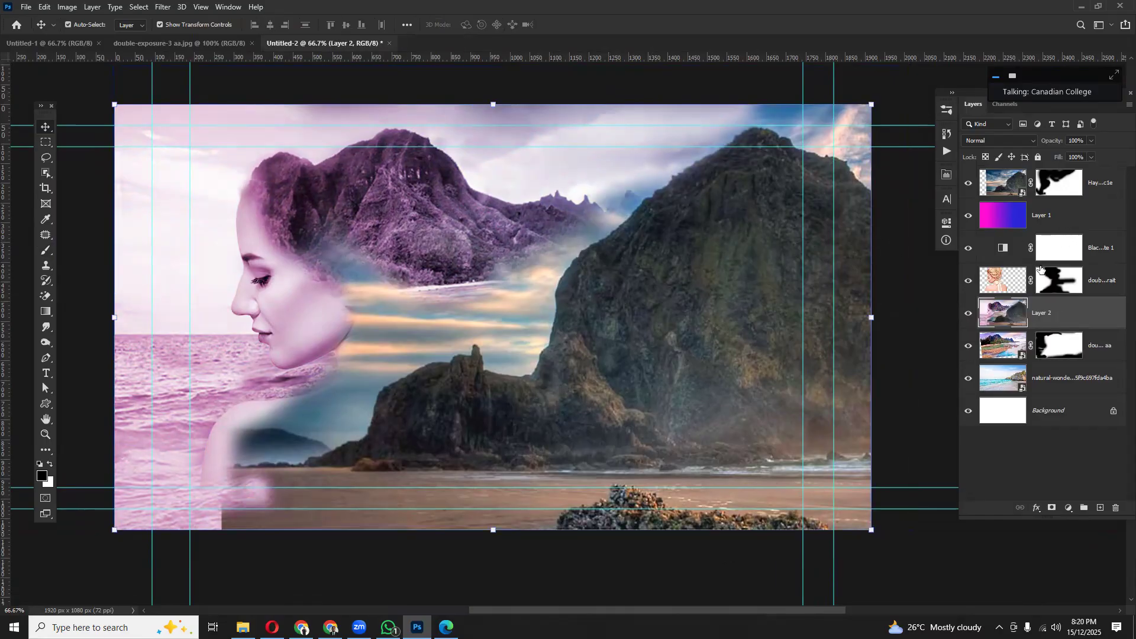
{"action": "key", "text": "ctrl+z"}
{"action": "left_click", "coordinate": [1102, 187]}
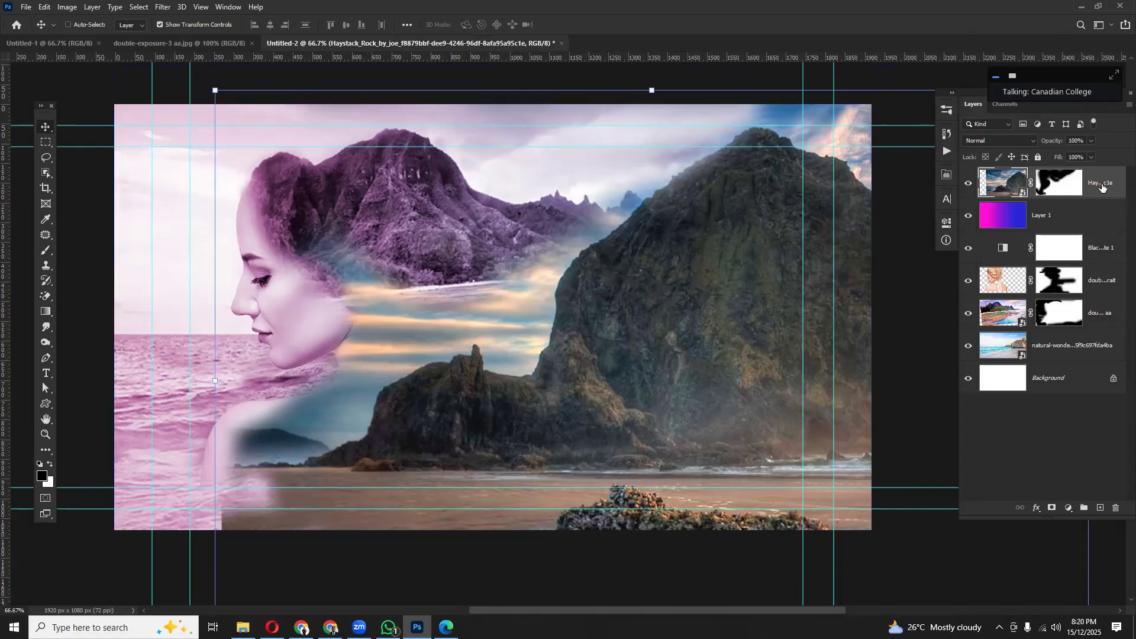
{"action": "key", "text": "ctrl+shift+alt+e"}
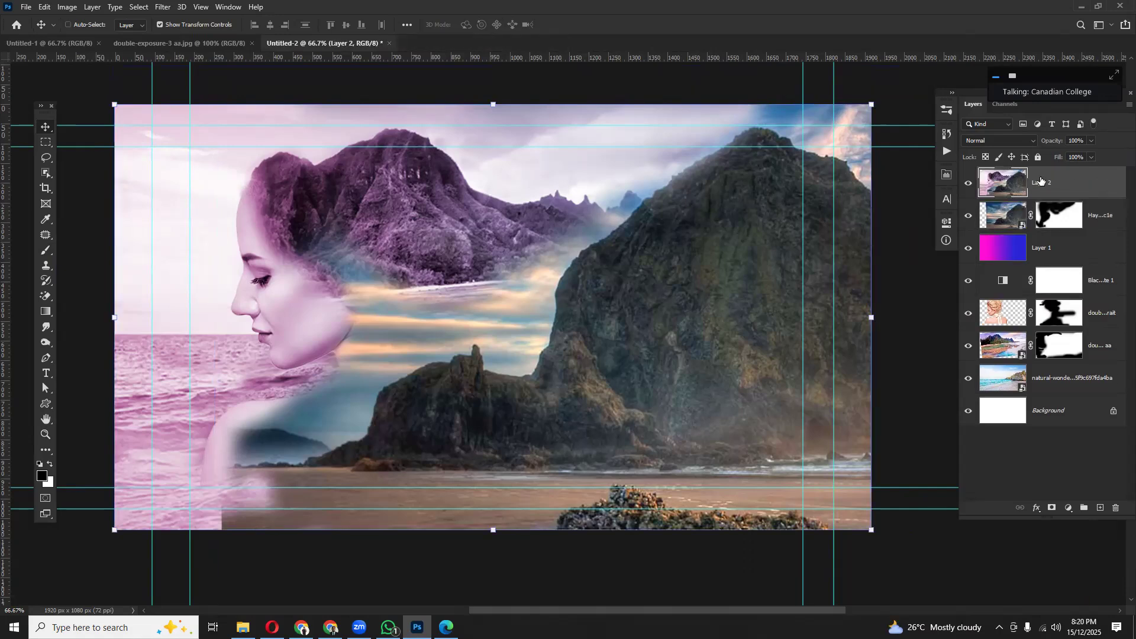
{"action": "left_click", "coordinate": [969, 184]}
{"action": "left_click", "coordinate": [969, 184]}
- Open the stamped layer in the Camera Raw filter and display its presets
{"action": "left_click", "coordinate": [165, 7]}
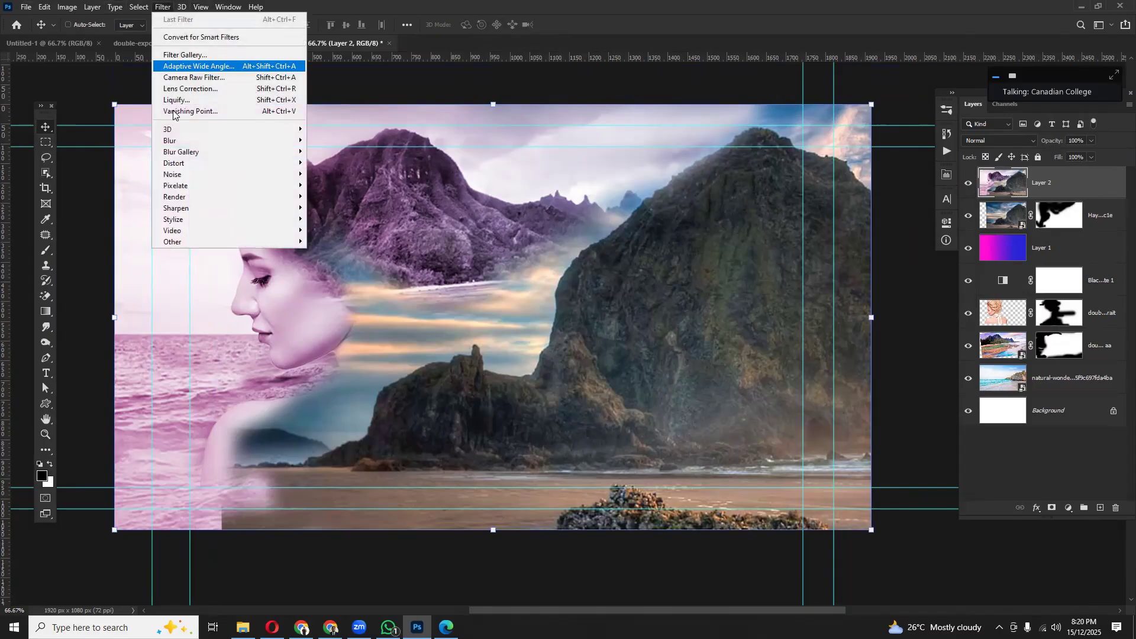
{"action": "left_click", "coordinate": [195, 78]}
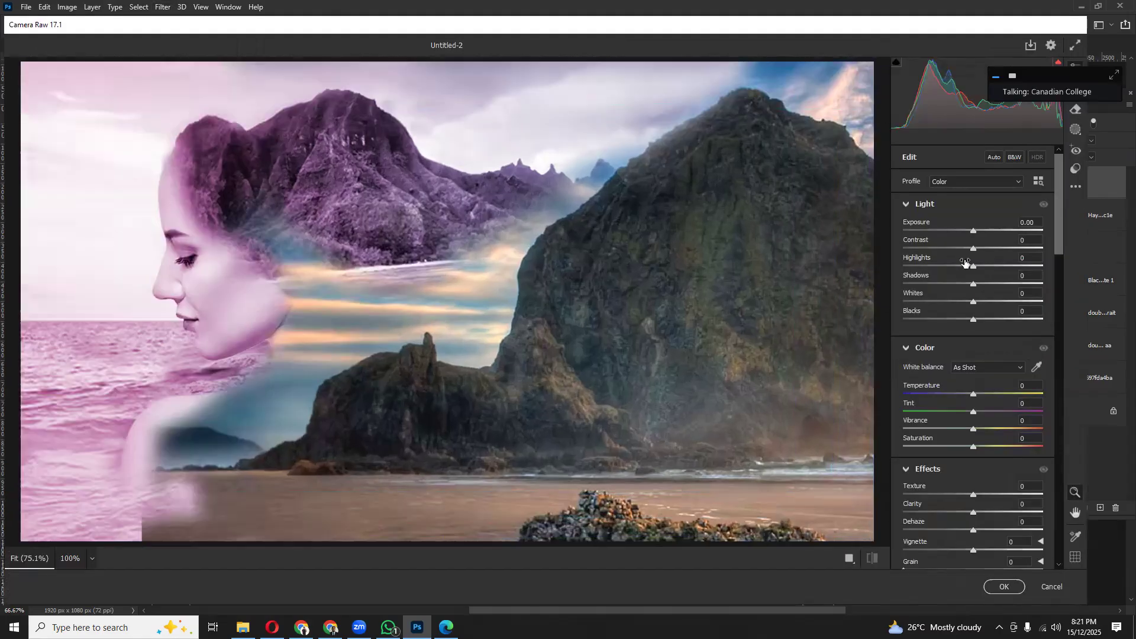
{"action": "left_click", "coordinate": [1076, 170]}
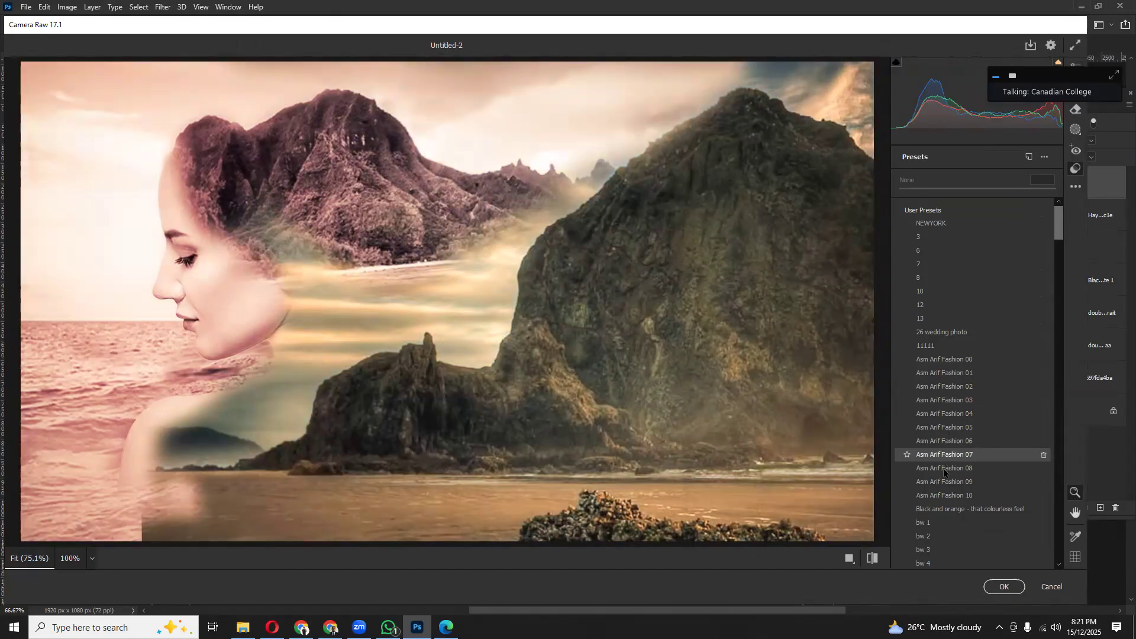
- Preview the user, portrait, seasons, cinematic, vintage, landscape and travel presets on the composite to compare their color looks
{"action": "scroll", "coordinate": [941, 468], "scroll_direction": "down", "scroll_amount": 10}
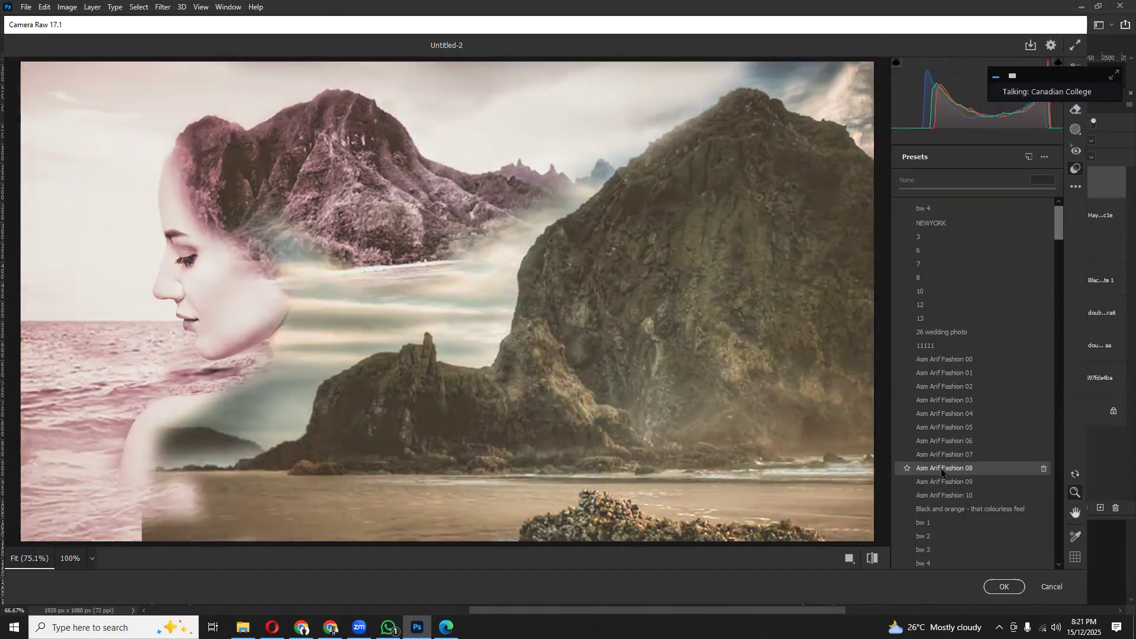
{"action": "scroll", "coordinate": [941, 467], "scroll_direction": "down", "scroll_amount": 5}
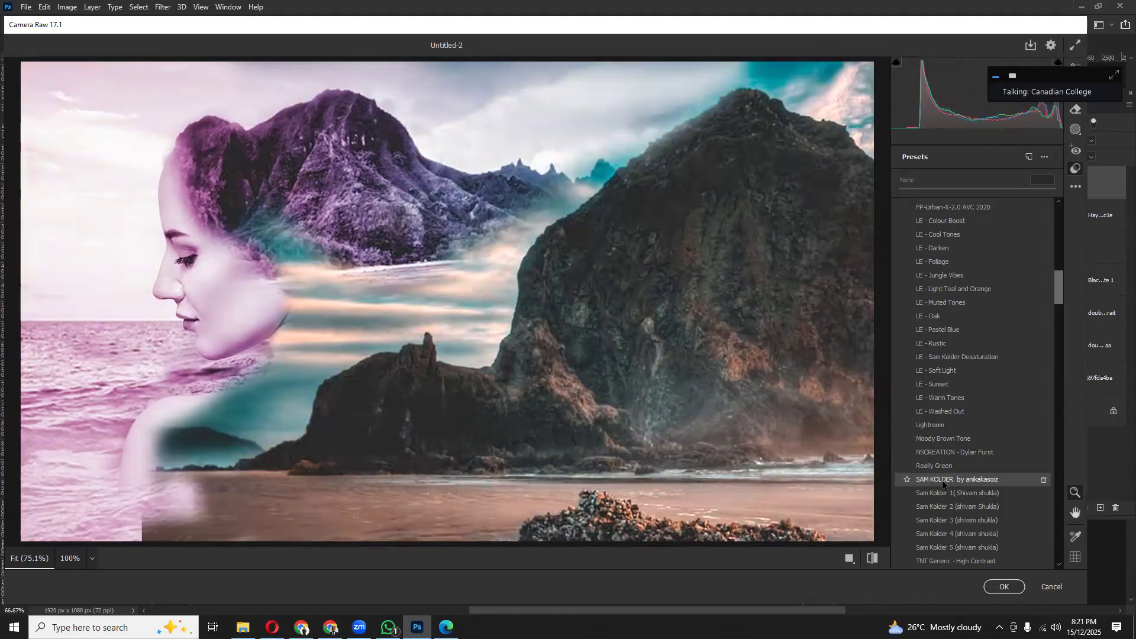
{"action": "left_click", "coordinate": [943, 480]}
{"action": "scroll", "coordinate": [945, 480], "scroll_direction": "down", "scroll_amount": 5}
{"action": "scroll", "coordinate": [944, 434], "scroll_direction": "down", "scroll_amount": 12}
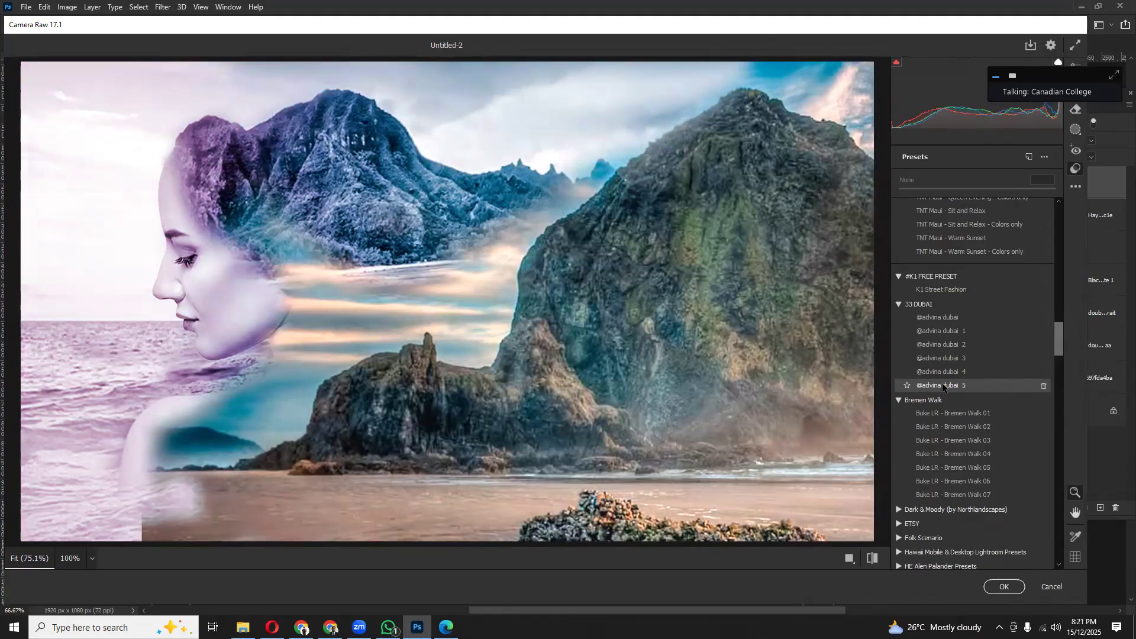
{"action": "scroll", "coordinate": [943, 382], "scroll_direction": "down", "scroll_amount": 2}
{"action": "scroll", "coordinate": [942, 383], "scroll_direction": "down", "scroll_amount": 5}
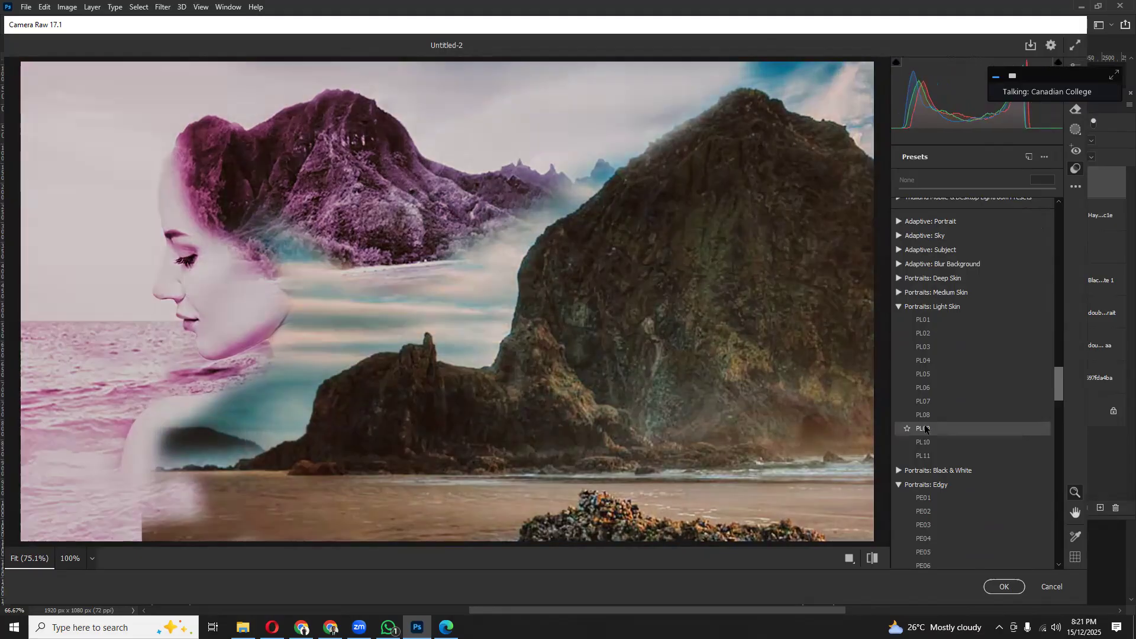
{"action": "scroll", "coordinate": [925, 429], "scroll_direction": "down", "scroll_amount": 10}
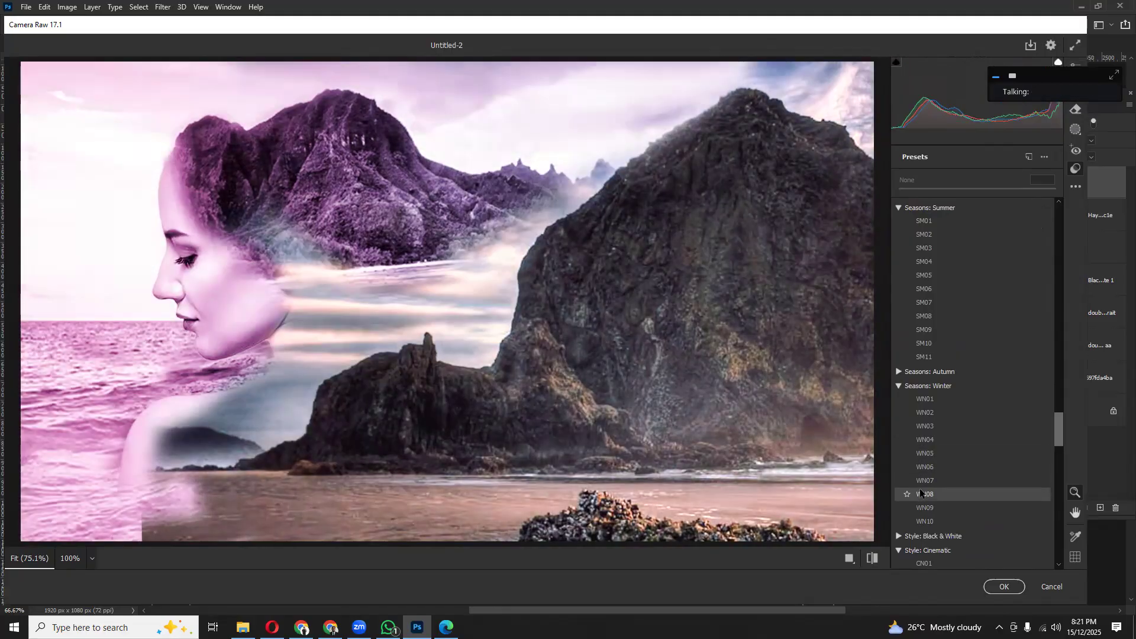
{"action": "scroll", "coordinate": [925, 485], "scroll_direction": "down", "scroll_amount": 10}
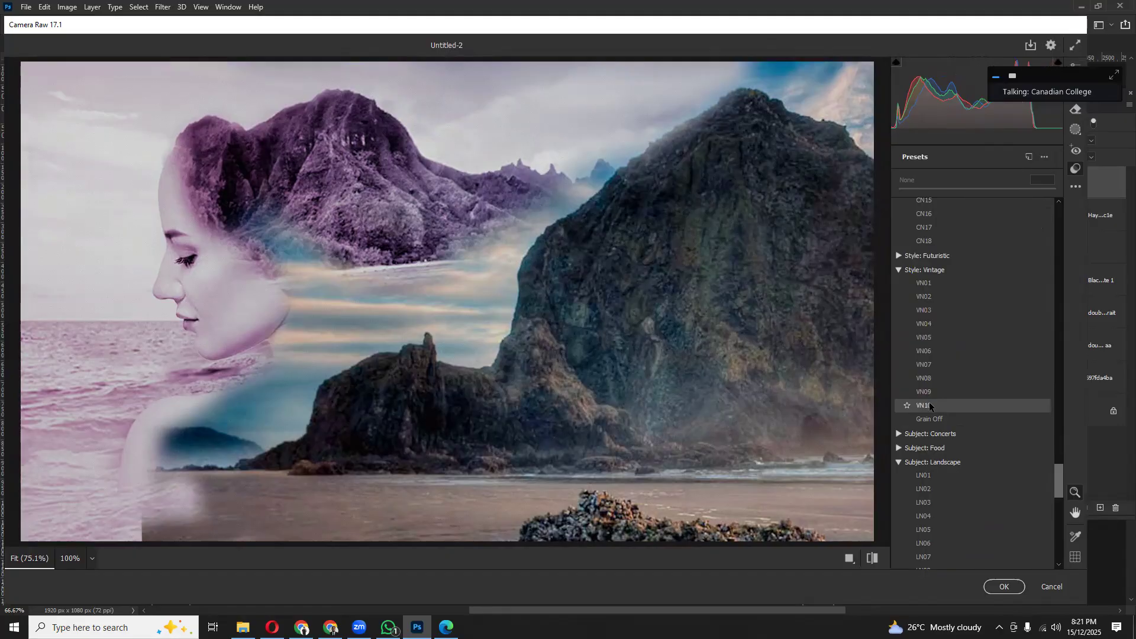
{"action": "scroll", "coordinate": [926, 363], "scroll_direction": "down", "scroll_amount": 10}
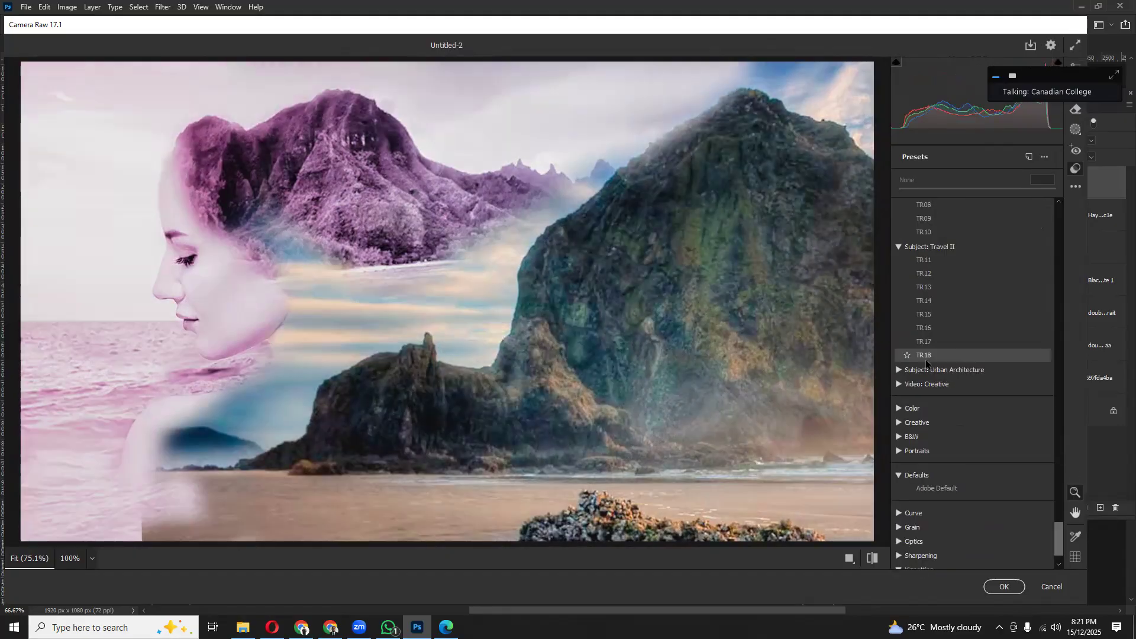
{"action": "scroll", "coordinate": [935, 320], "scroll_direction": "up", "scroll_amount": 8}
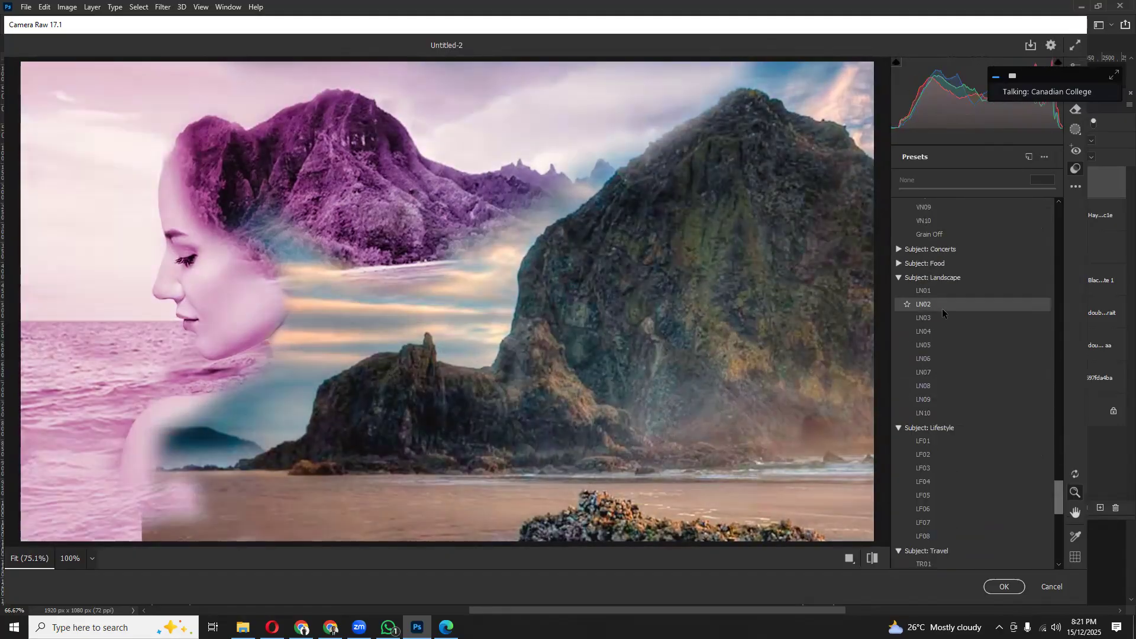
{"action": "scroll", "coordinate": [939, 300], "scroll_direction": "up", "scroll_amount": 5}
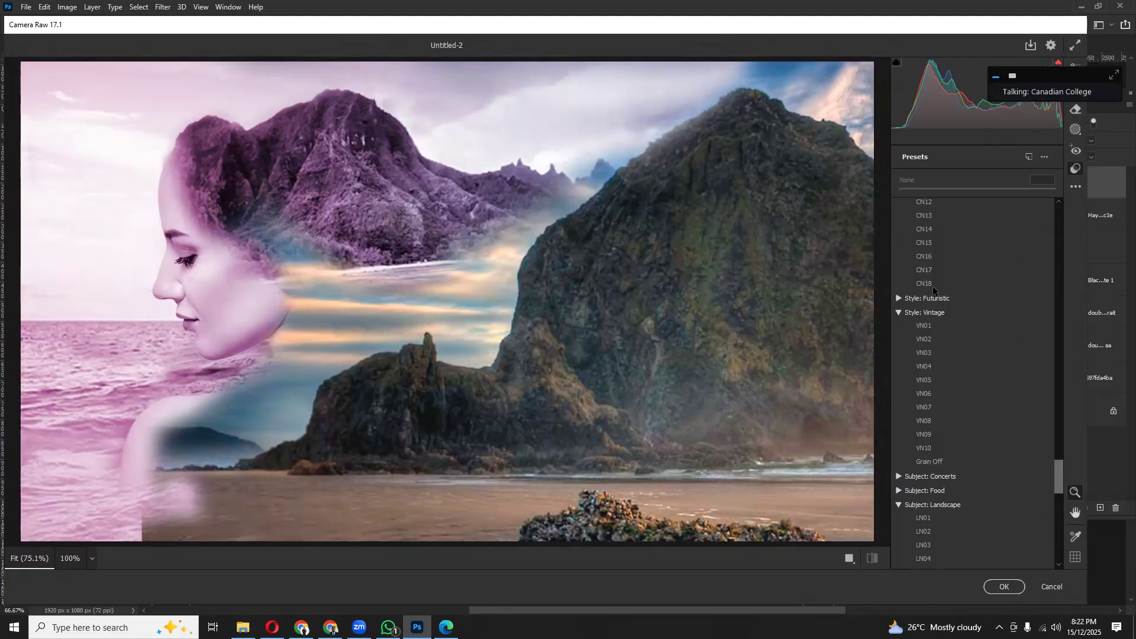
{"action": "scroll", "coordinate": [933, 289], "scroll_direction": "up", "scroll_amount": 3}
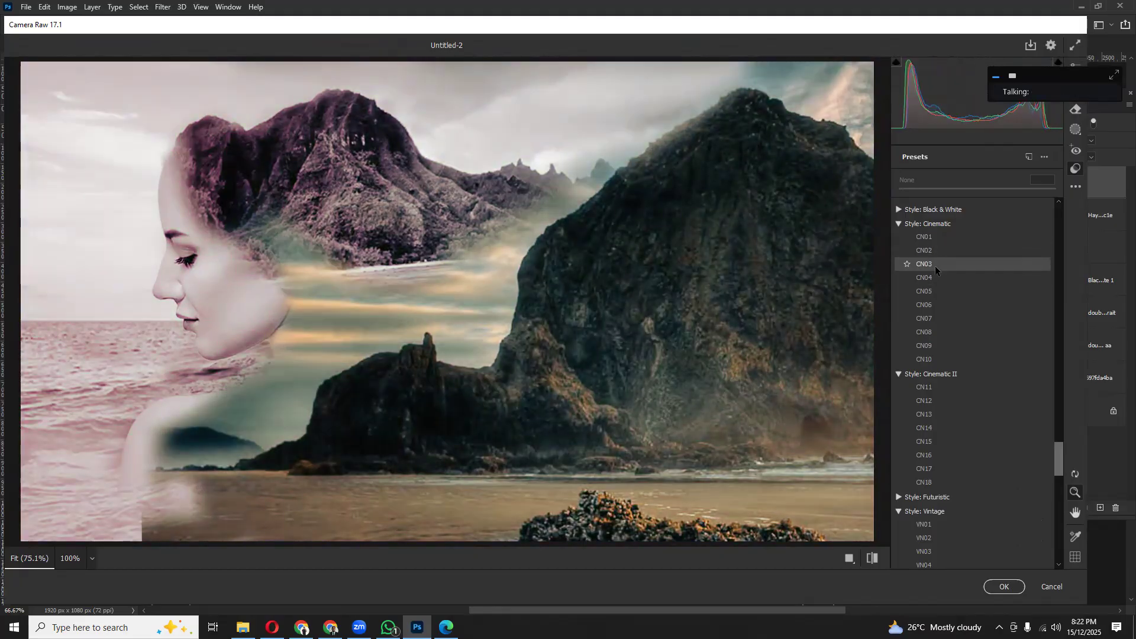
{"action": "scroll", "coordinate": [935, 261], "scroll_direction": "up", "scroll_amount": 2}
{"action": "left_click", "coordinate": [899, 281]}
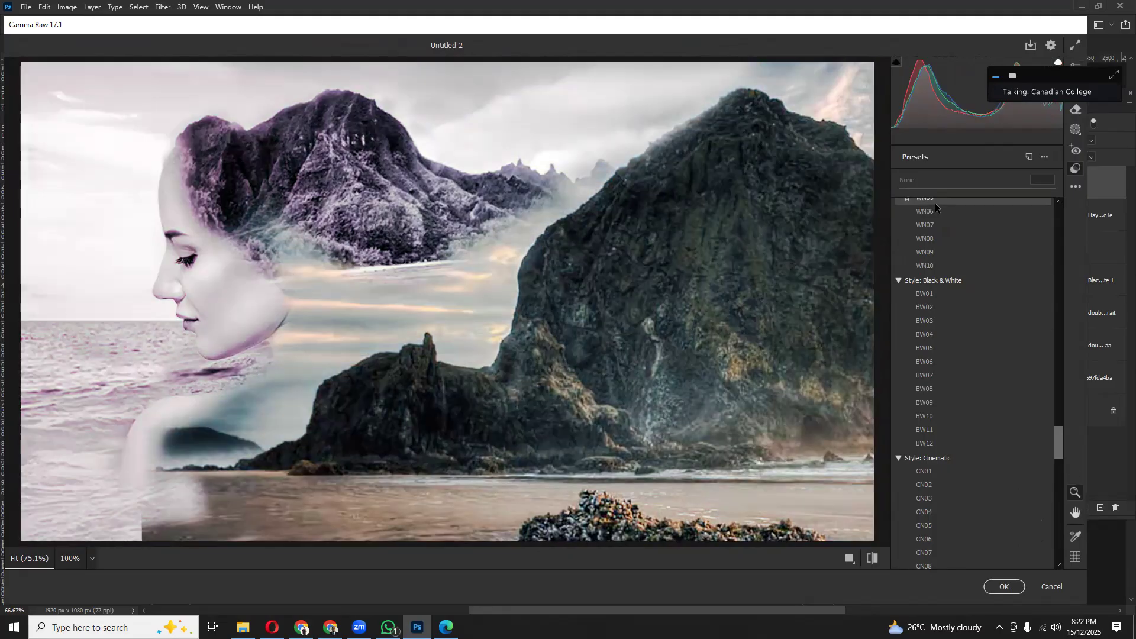
{"action": "scroll", "coordinate": [947, 266], "scroll_direction": "up", "scroll_amount": 10}
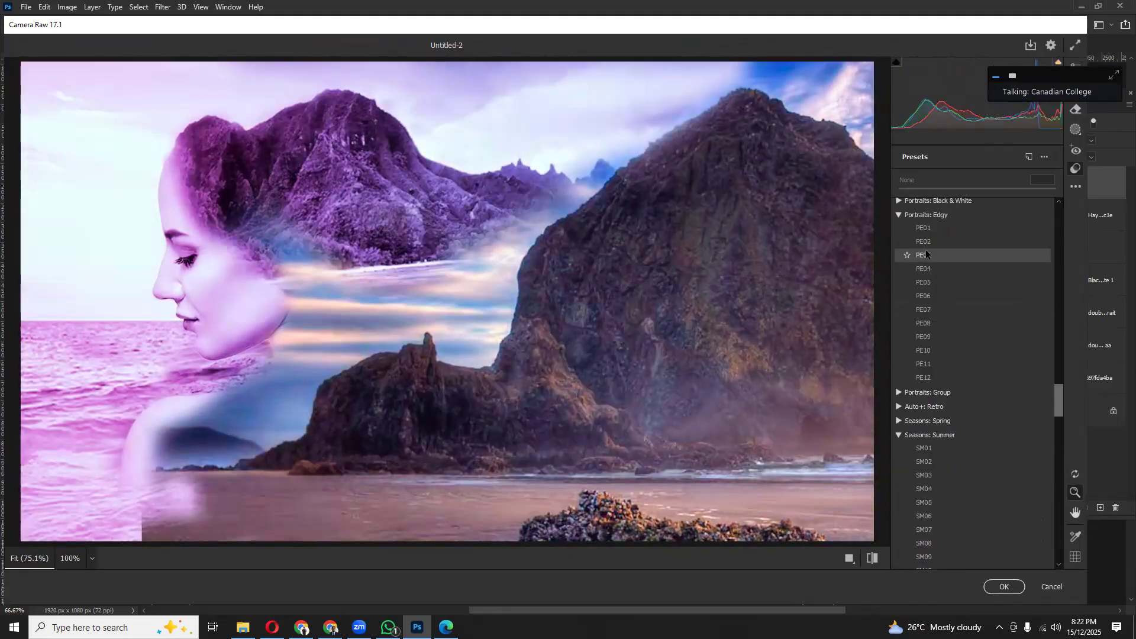
- Apply the Buke LR - Bremen Walk 02 preset at 100 to the stamped layer and accept the Camera Raw edit
{"action": "scroll", "coordinate": [932, 262], "scroll_direction": "up", "scroll_amount": 10}
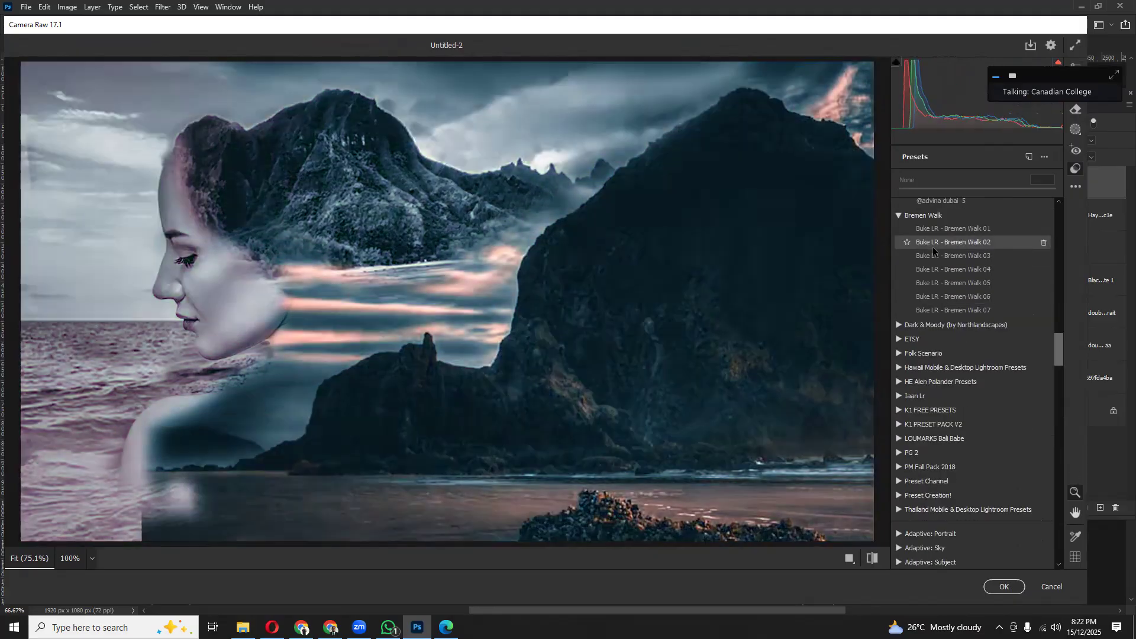
{"action": "left_click", "coordinate": [933, 247]}
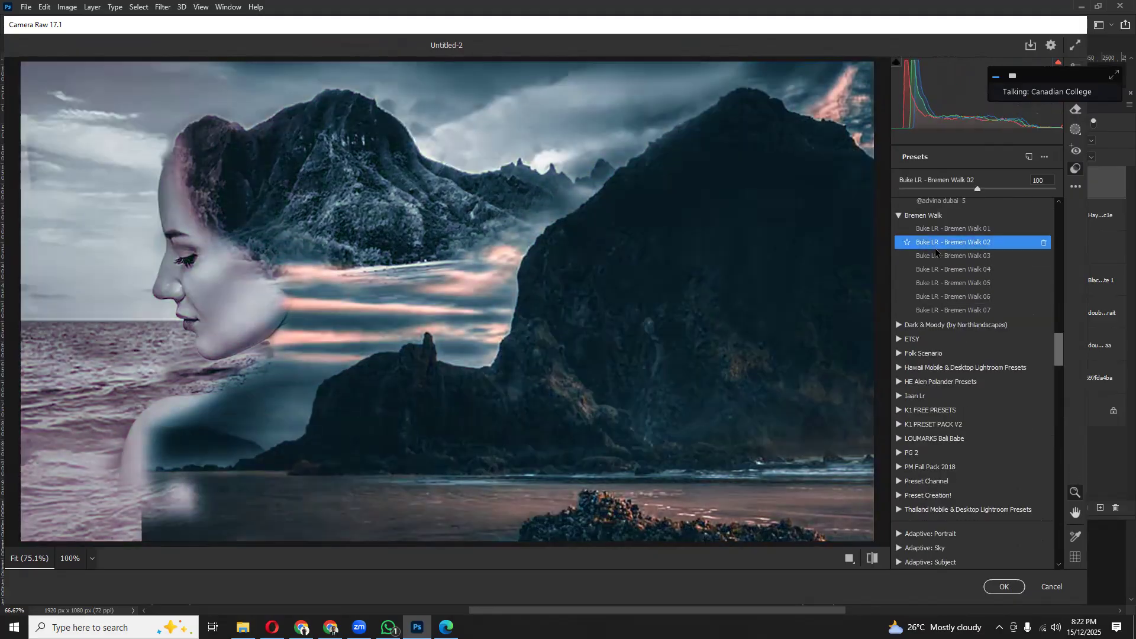
{"action": "left_click", "coordinate": [1005, 587]}
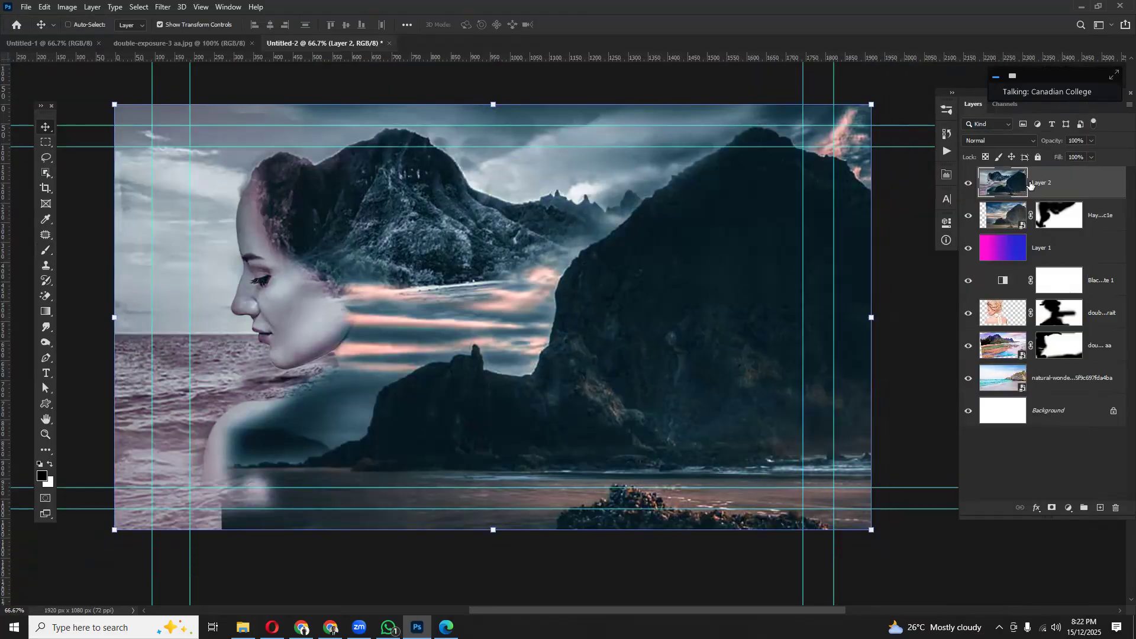
- Hide the color-graded stamped layer and toggle the pink-blue gradient layer to compare the composite's color looks
{"action": "left_click", "coordinate": [969, 184]}
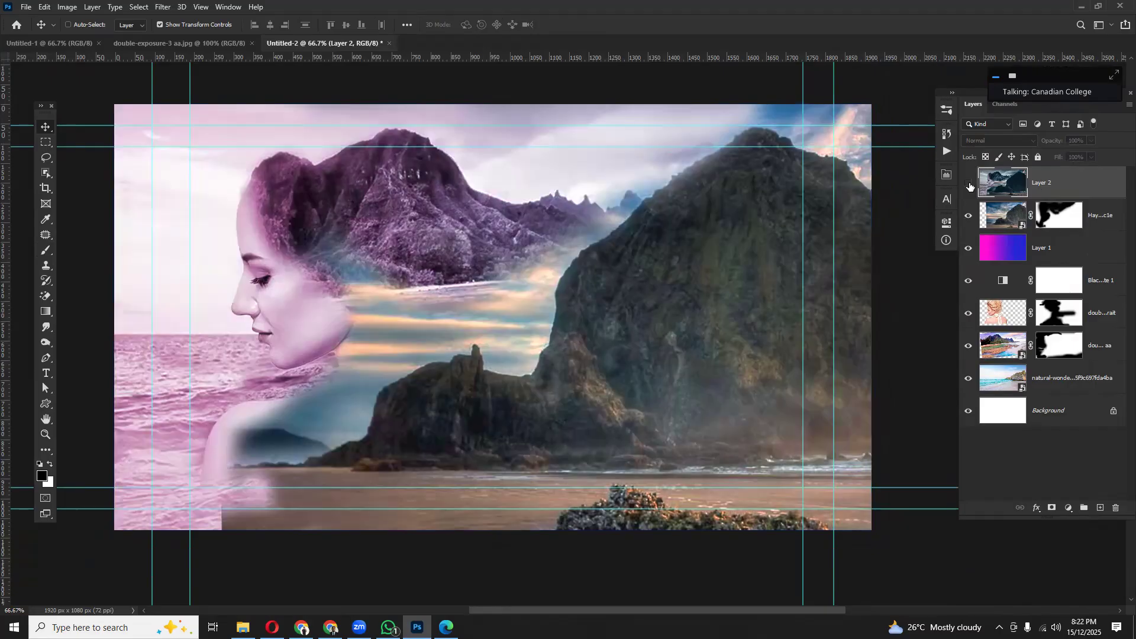
{"action": "left_click", "coordinate": [969, 251]}
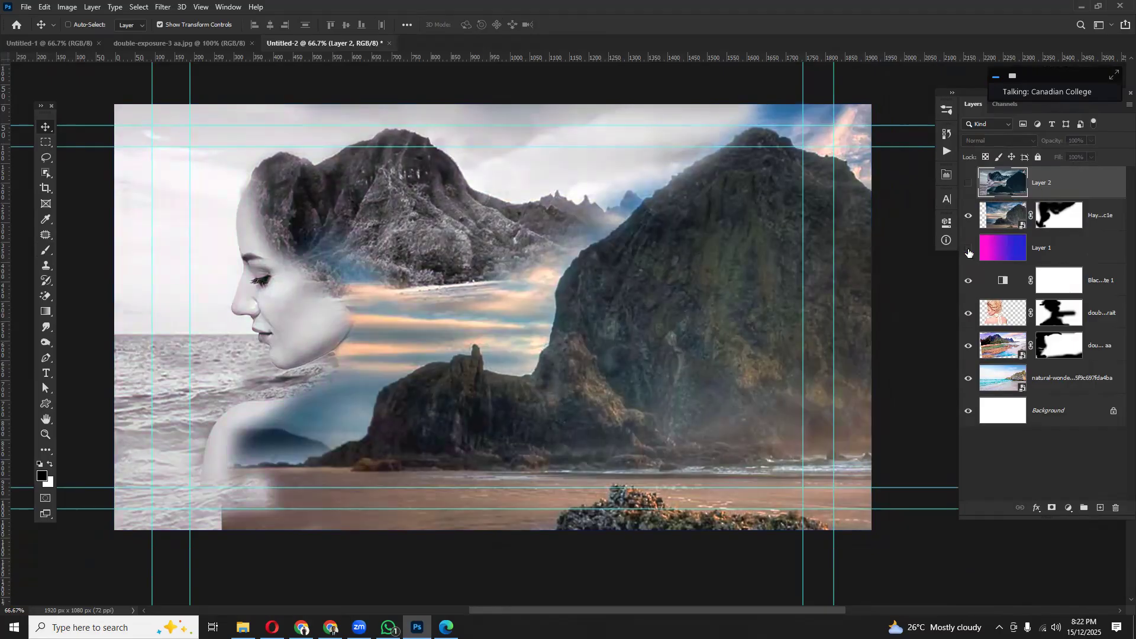
{"action": "left_click", "coordinate": [969, 251]}
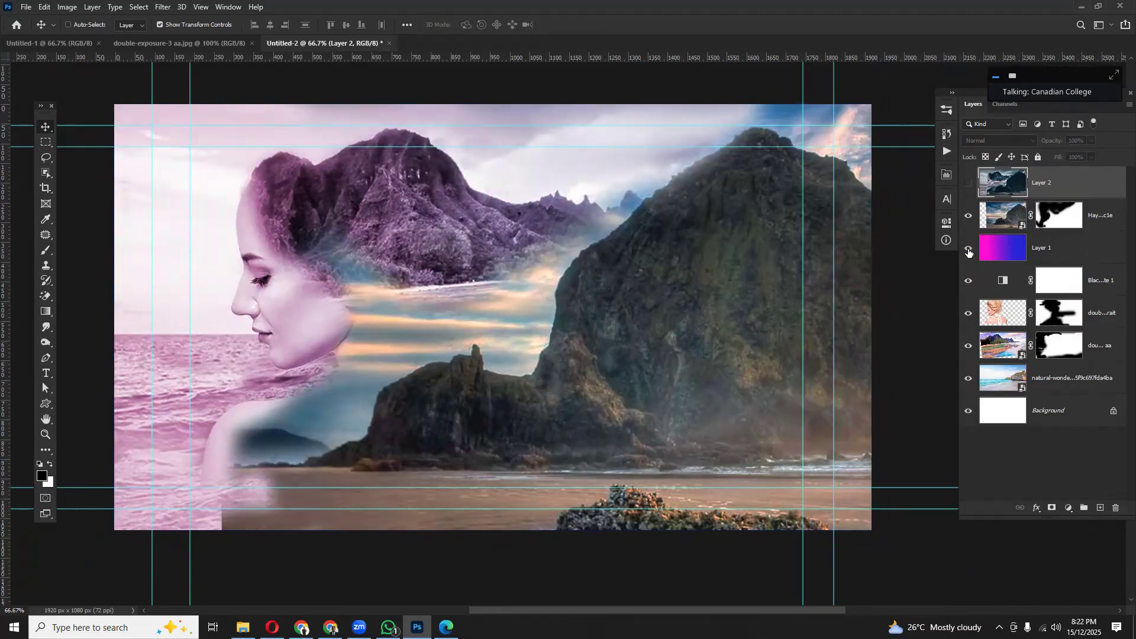
{"action": "left_click", "coordinate": [970, 184]}
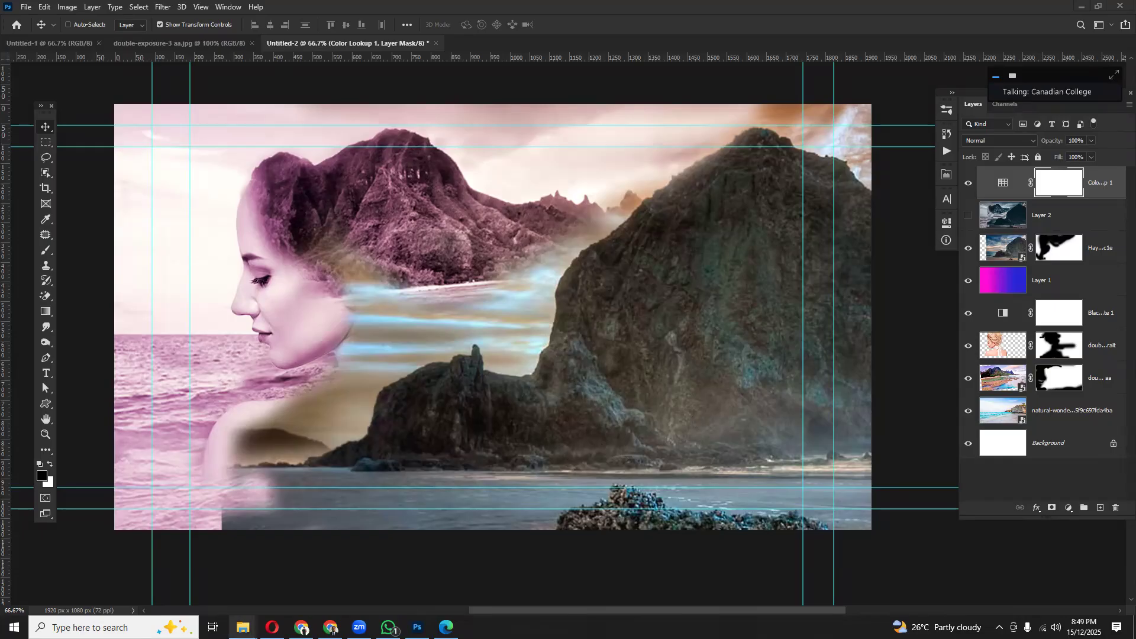
- Switch to the doubele exposure 3 folder in File Explorer and go up to its parent effects folder
{"action": "mouse_move", "coordinate": [245, 626]}
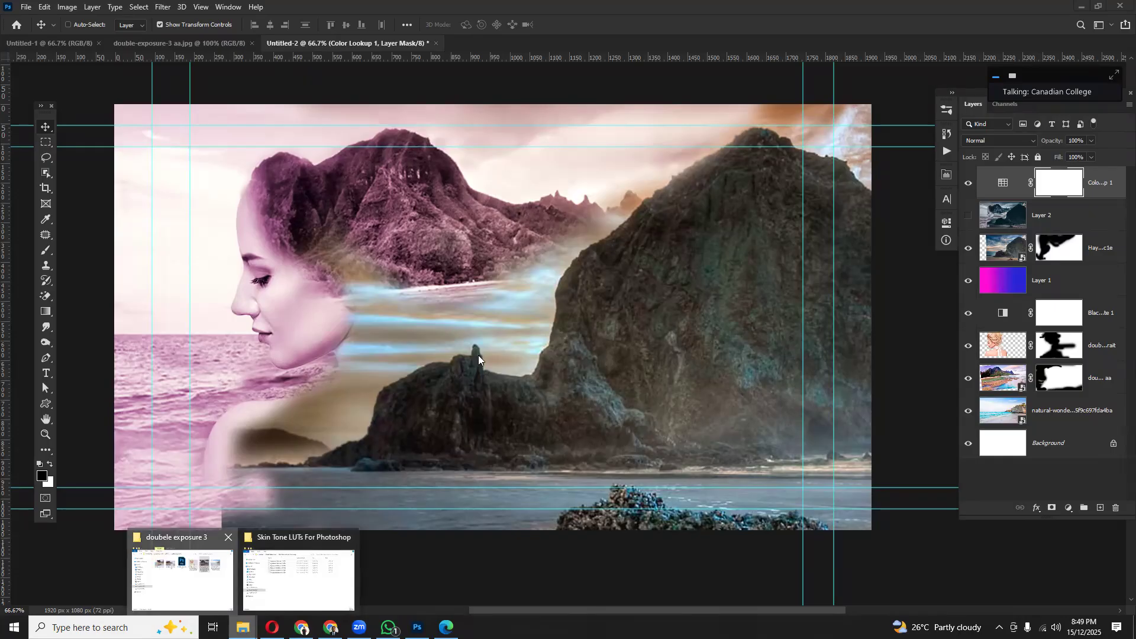
{"action": "left_click", "coordinate": [205, 585]}
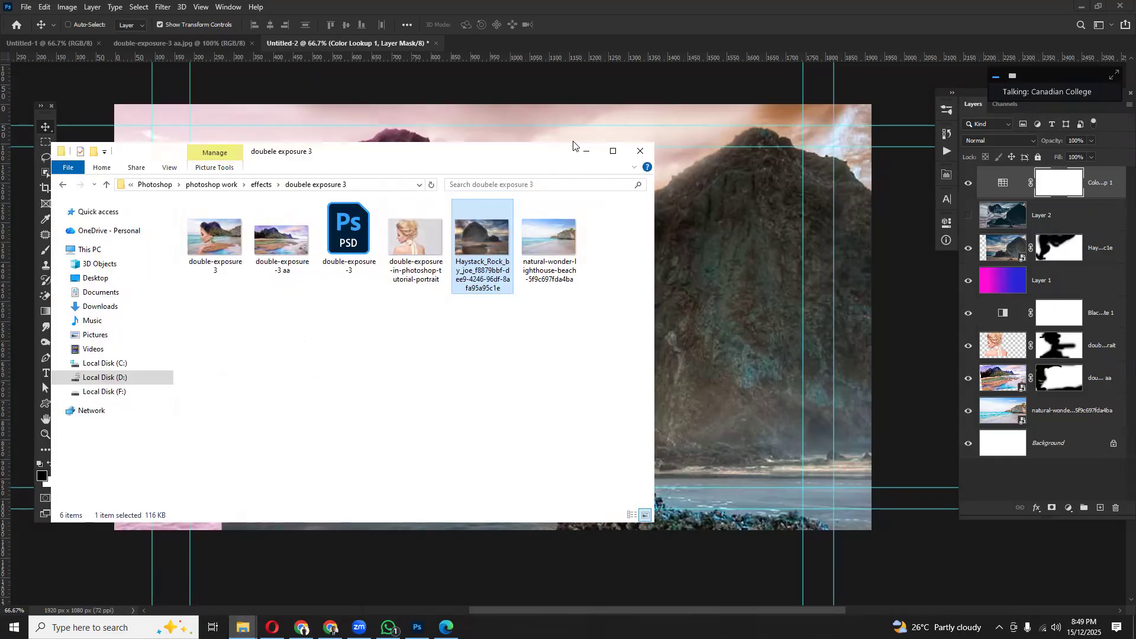
{"action": "left_click_drag", "start_coordinate": [387, 159], "coordinate": [573, 145]}
{"action": "left_click", "coordinate": [291, 171]}
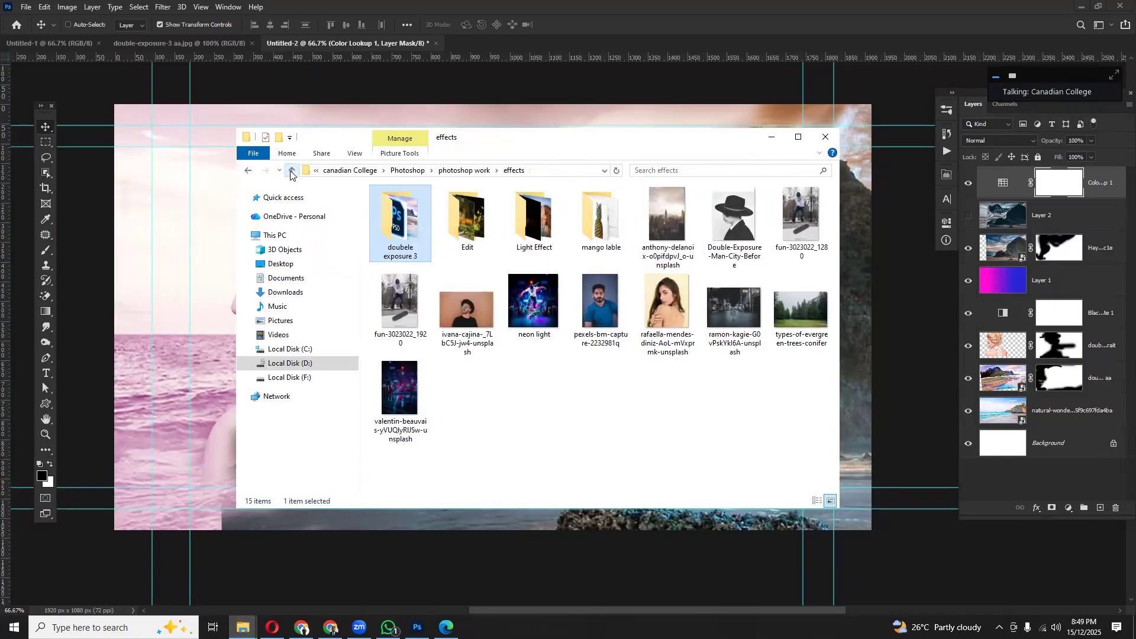
{"action": "left_click", "coordinate": [536, 401]}
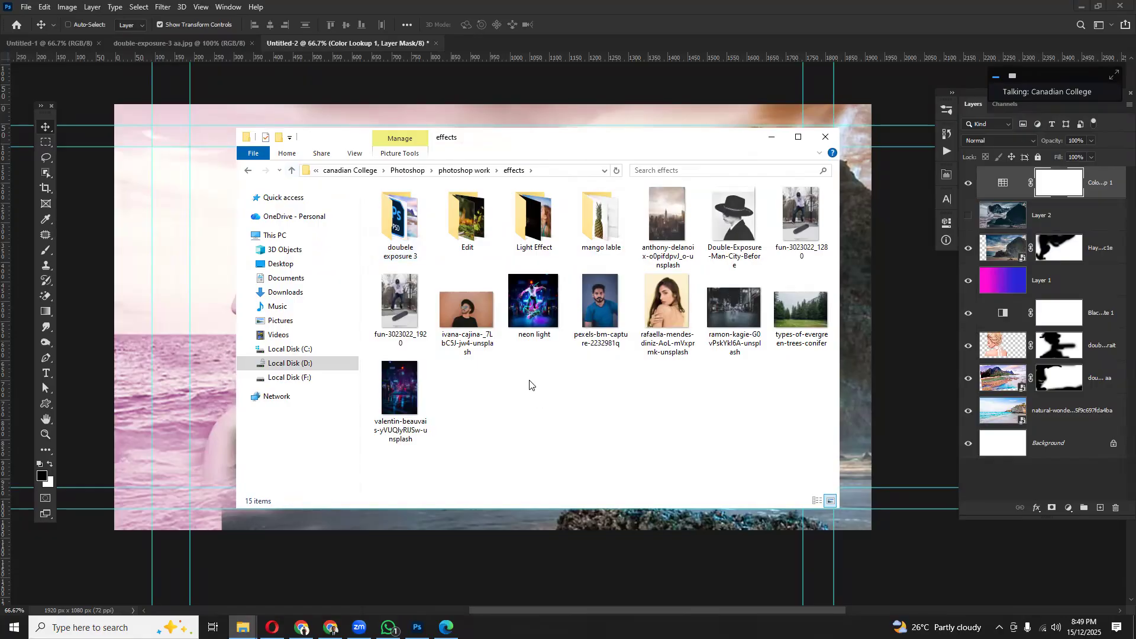
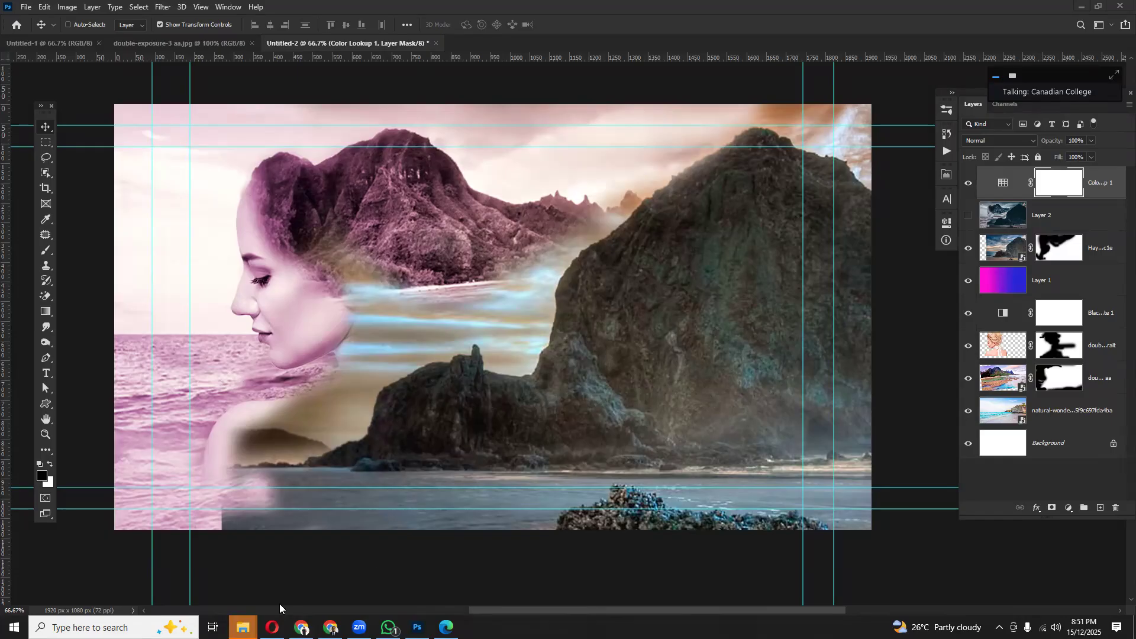
- Close the Ps 21 and Skin Tone LUTs For Photoshop folder windows and bring the effects folder to the front
{"action": "mouse_move", "coordinate": [243, 626]}
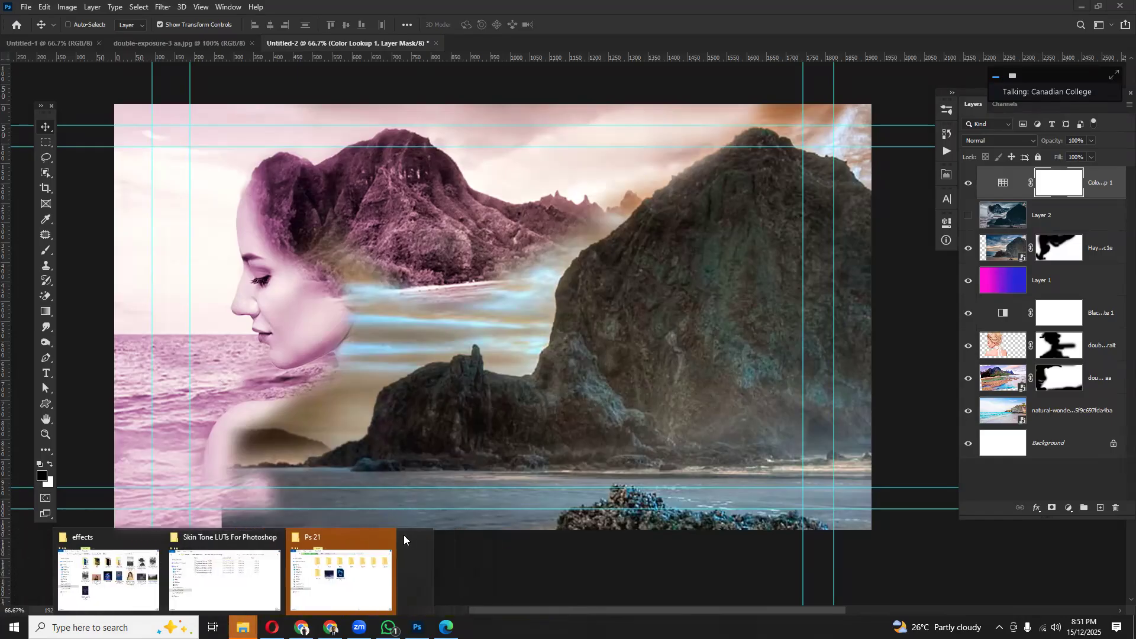
{"action": "left_click", "coordinate": [387, 537]}
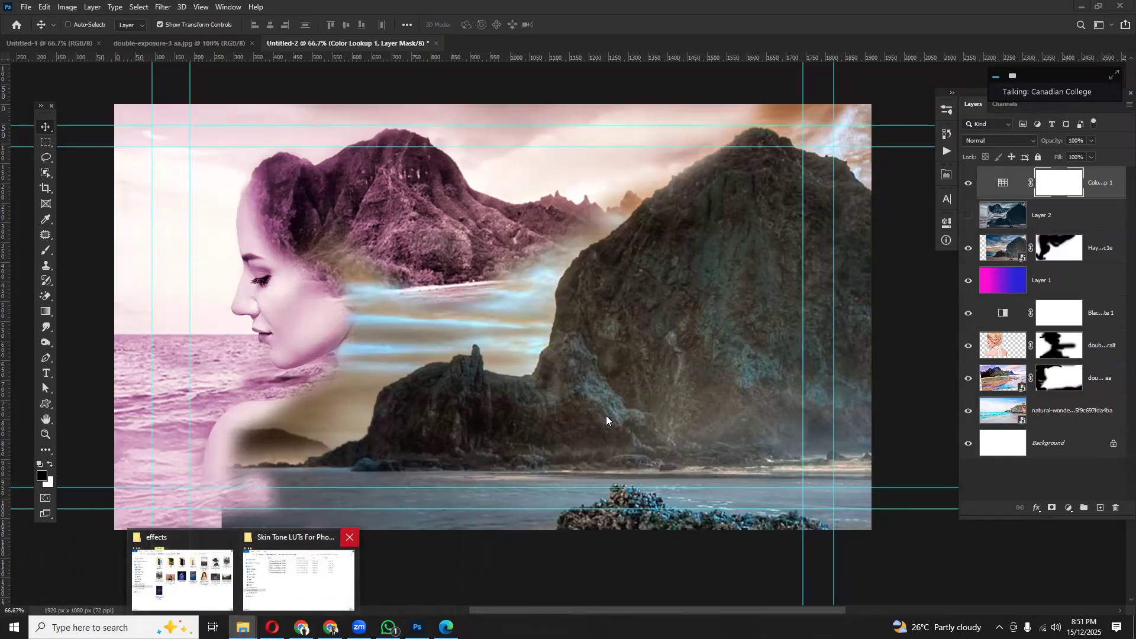
{"action": "left_click", "coordinate": [349, 537]}
{"action": "left_click", "coordinate": [242, 577]}
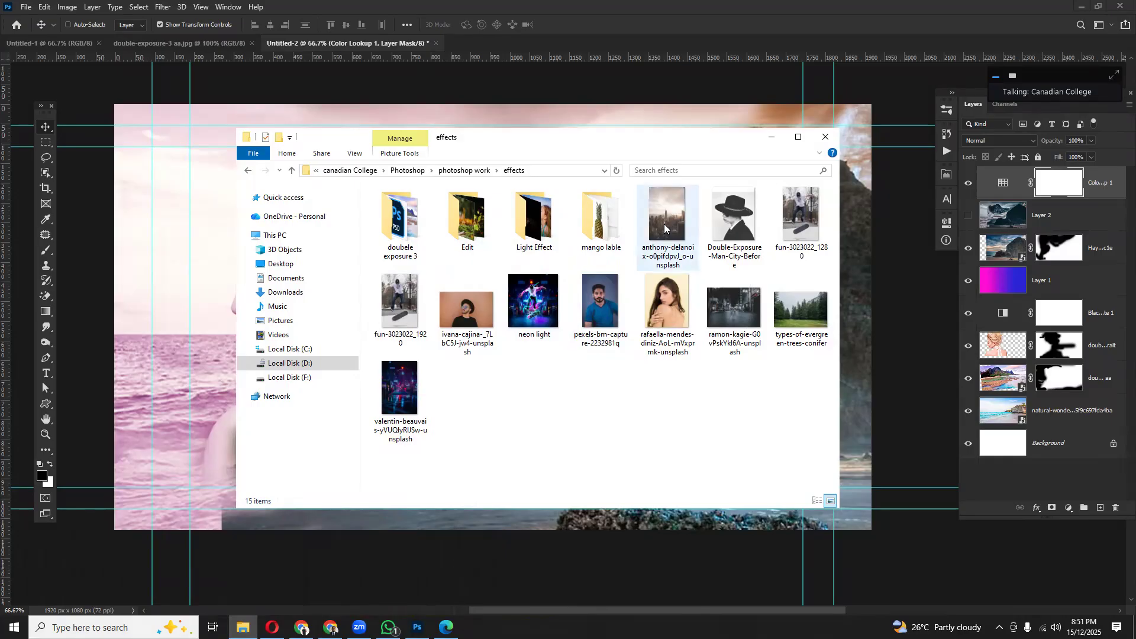
- Open the city skyline photo from the effects folder as its own Photoshop document and duplicate its background layer
{"action": "left_click_drag", "start_coordinate": [664, 224], "coordinate": [524, 37]}
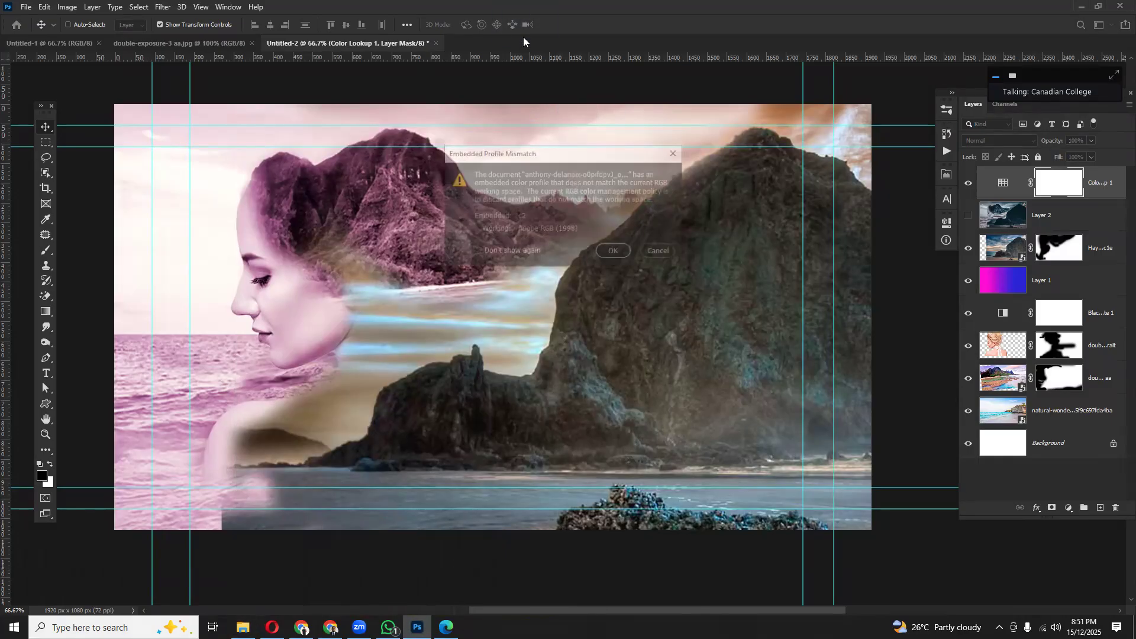
{"action": "left_click", "coordinate": [612, 249]}
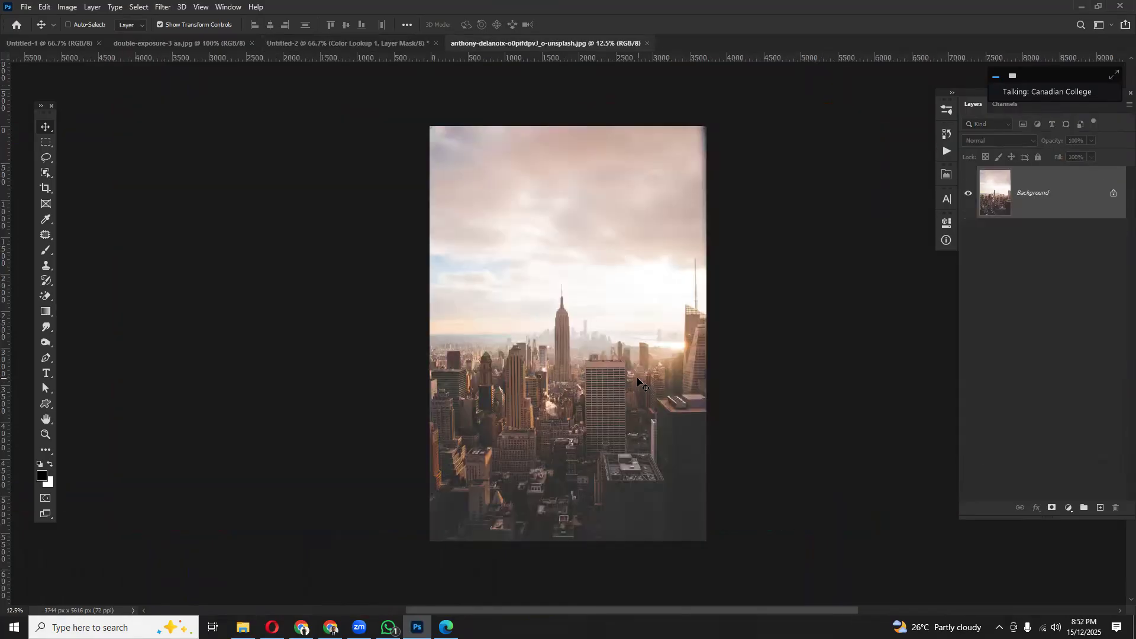
{"action": "key", "text": "ctrl+j"}
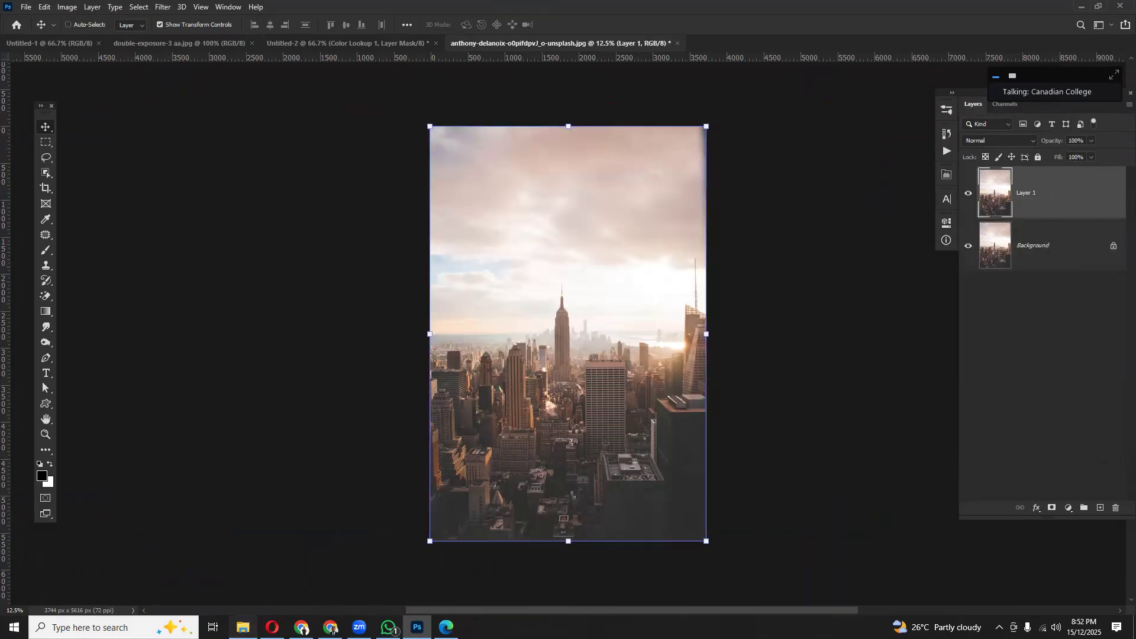
- Place the photo of the man in the black hat over the skyline and enlarge it beyond the canvas width
{"action": "left_click", "coordinate": [243, 627]}
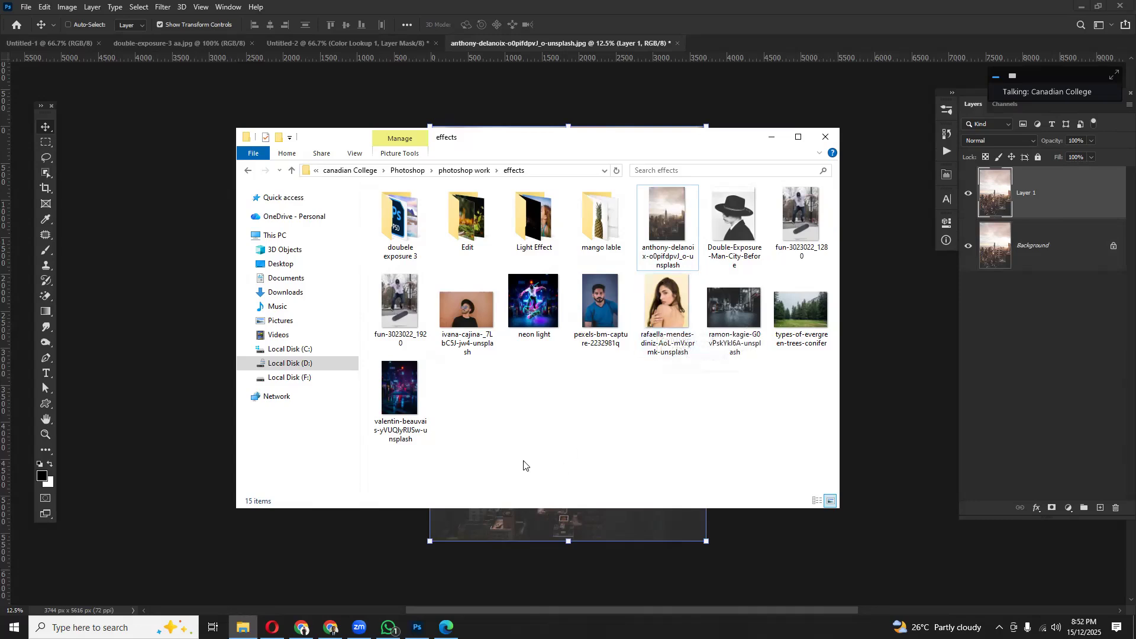
{"action": "left_click", "coordinate": [672, 309]}
{"action": "left_click_drag", "start_coordinate": [484, 308], "coordinate": [518, 515]}
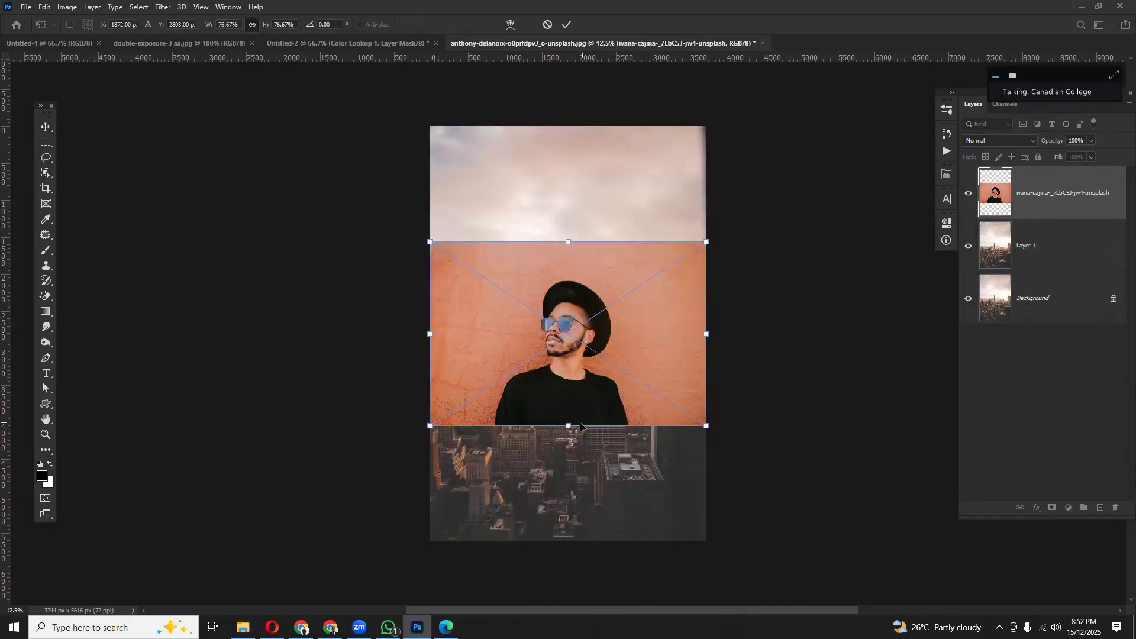
{"action": "left_click_drag", "start_coordinate": [568, 426], "coordinate": [600, 574]}
{"action": "left_click_drag", "start_coordinate": [616, 491], "coordinate": [672, 385]}
{"action": "key", "text": "Return"}
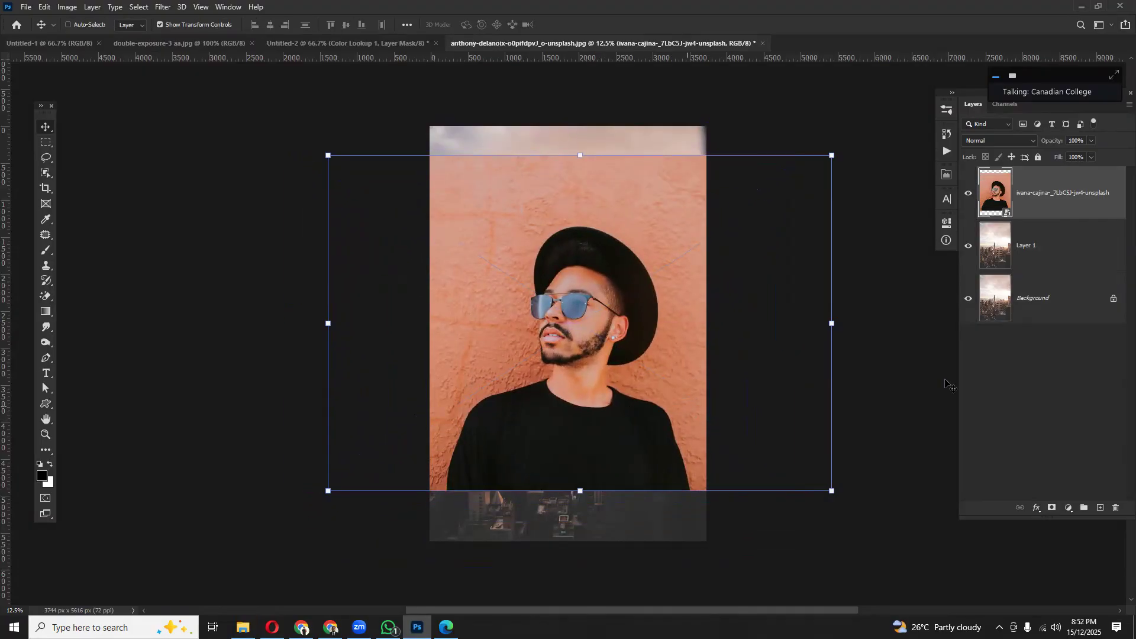
- Select the man as the subject, mask out his orange background and center him over the skyline
{"action": "left_click", "coordinate": [138, 7]}
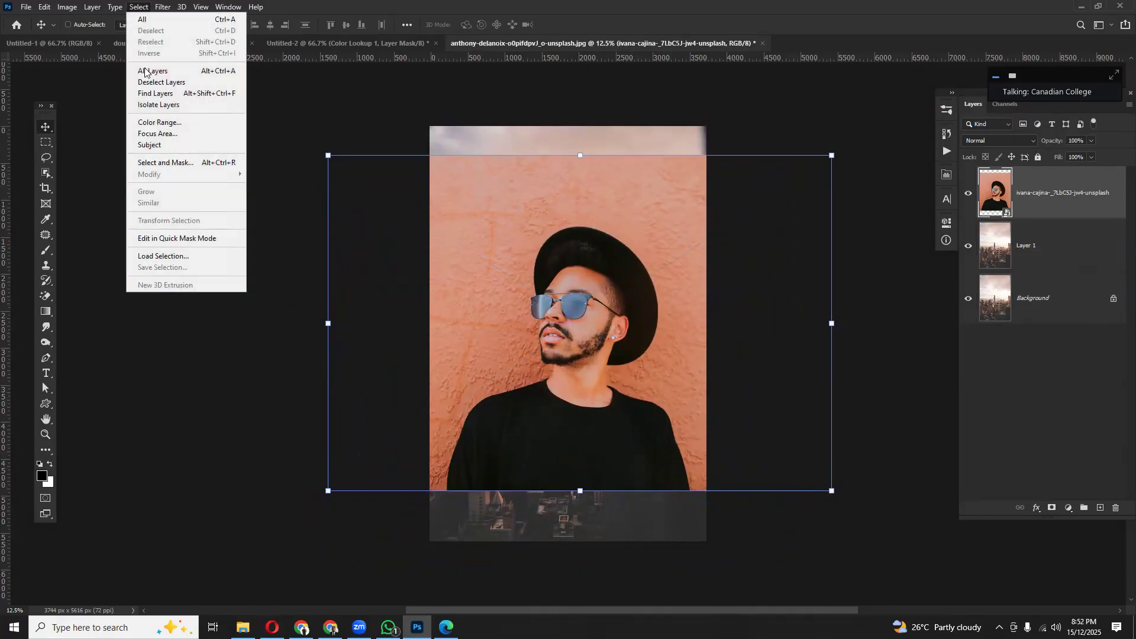
{"action": "left_click", "coordinate": [151, 145]}
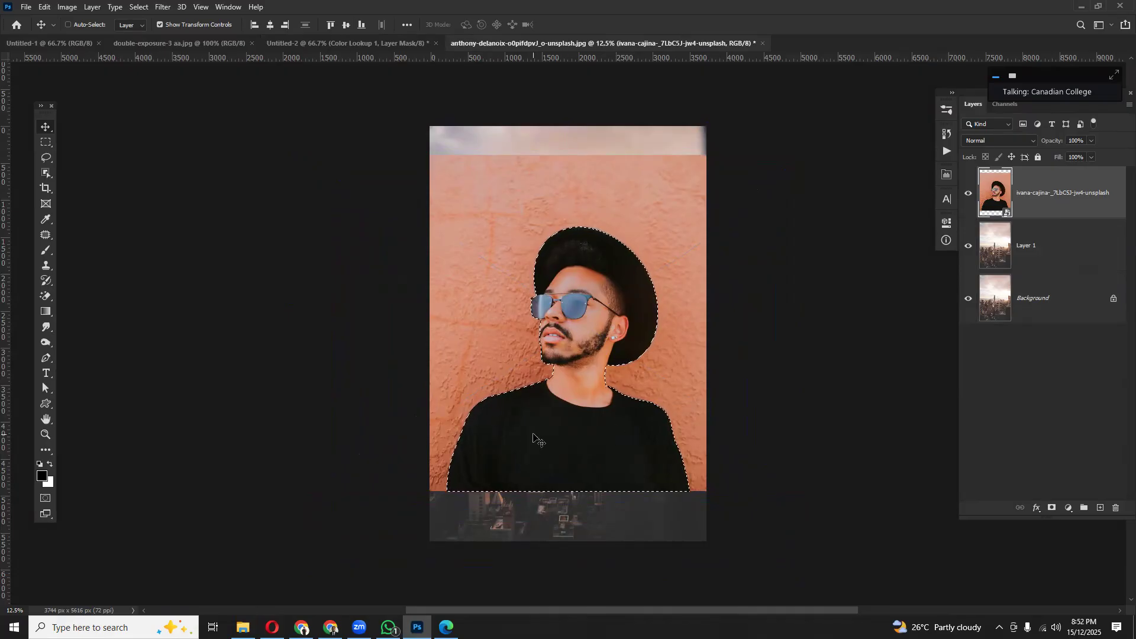
{"action": "left_click", "coordinate": [1053, 508]}
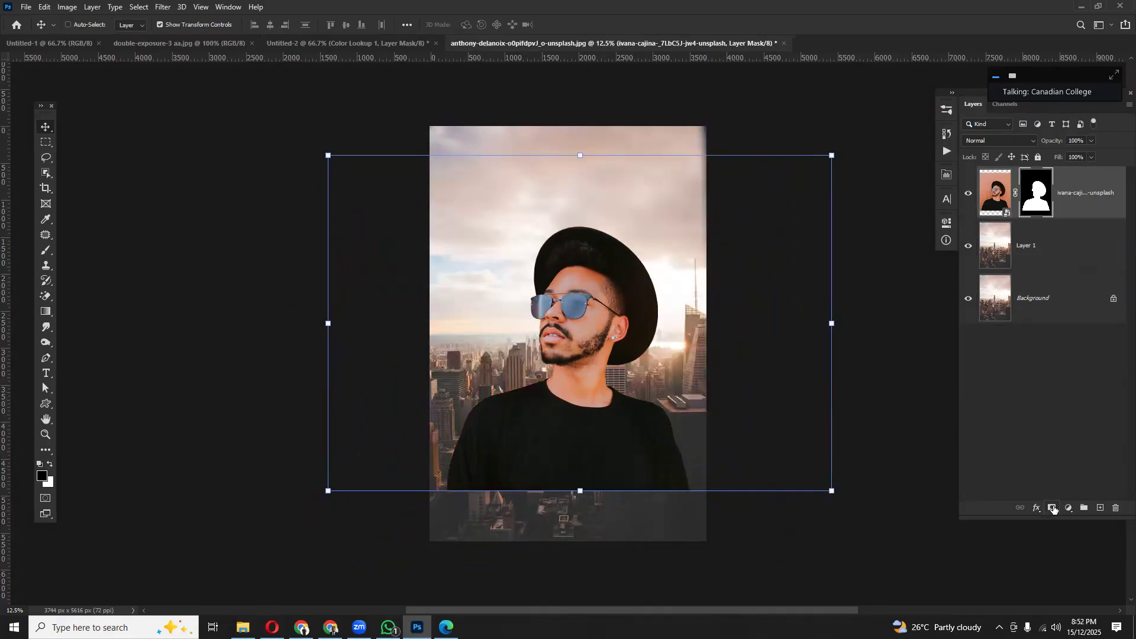
{"action": "mouse_move", "coordinate": [598, 414]}
{"action": "left_mouse_down"}
{"action": "mouse_move", "coordinate": [559, 416]}
{"action": "mouse_move", "coordinate": [597, 414]}
{"action": "left_mouse_up"}
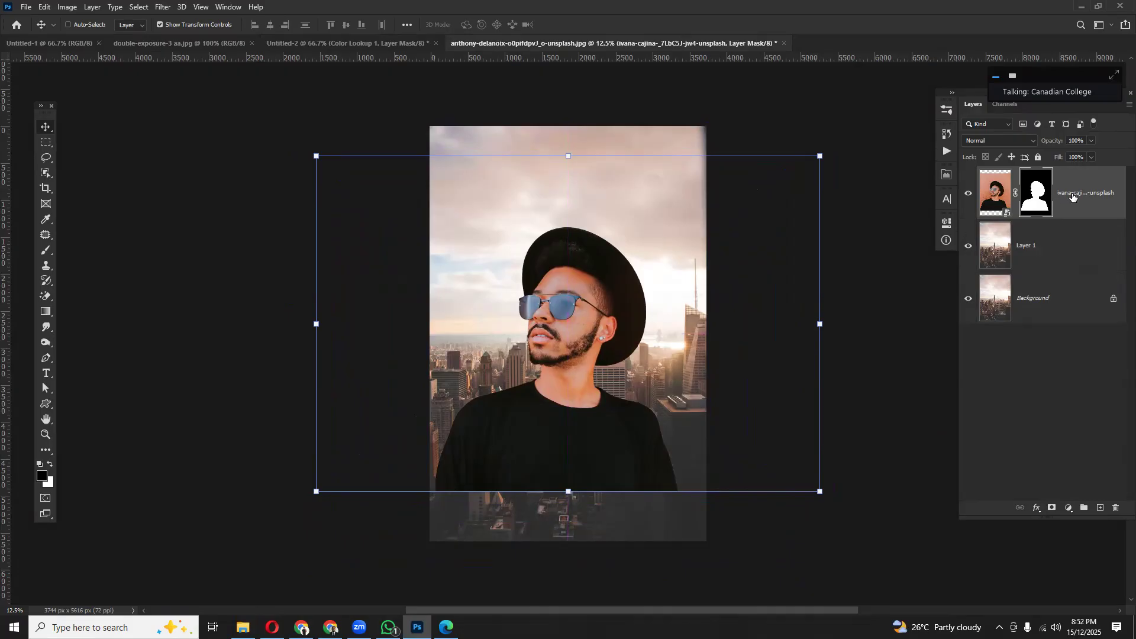
- Rasterize the man's layer and apply its layer mask
{"action": "right_click", "coordinate": [1070, 207]}
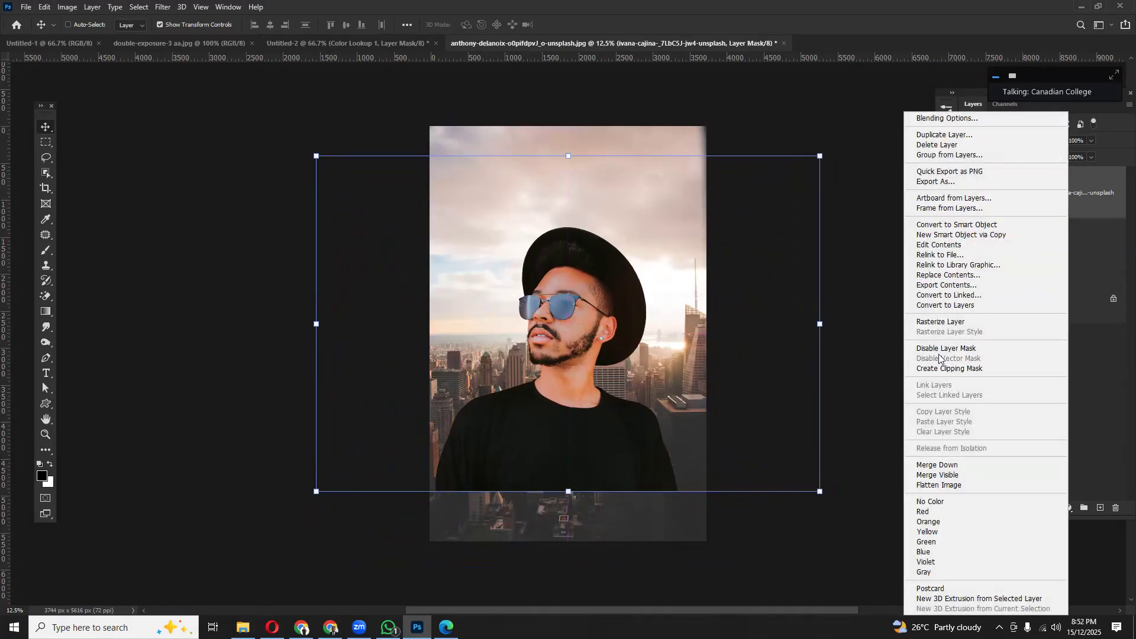
{"action": "left_click", "coordinate": [942, 323]}
{"action": "right_click", "coordinate": [1035, 189]}
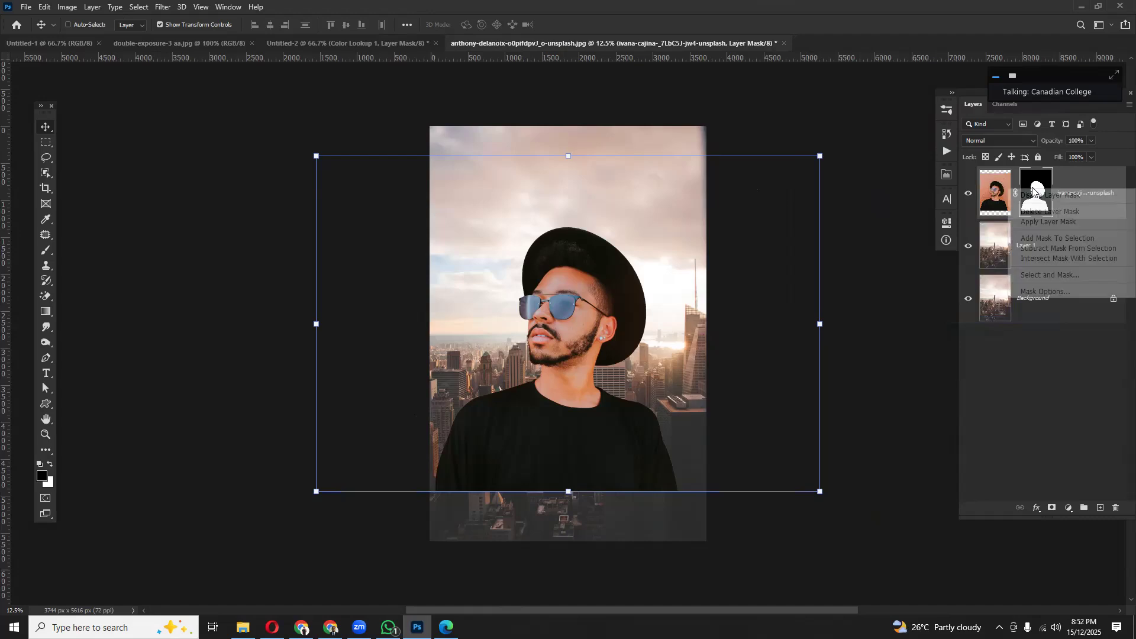
{"action": "left_click", "coordinate": [1038, 224]}
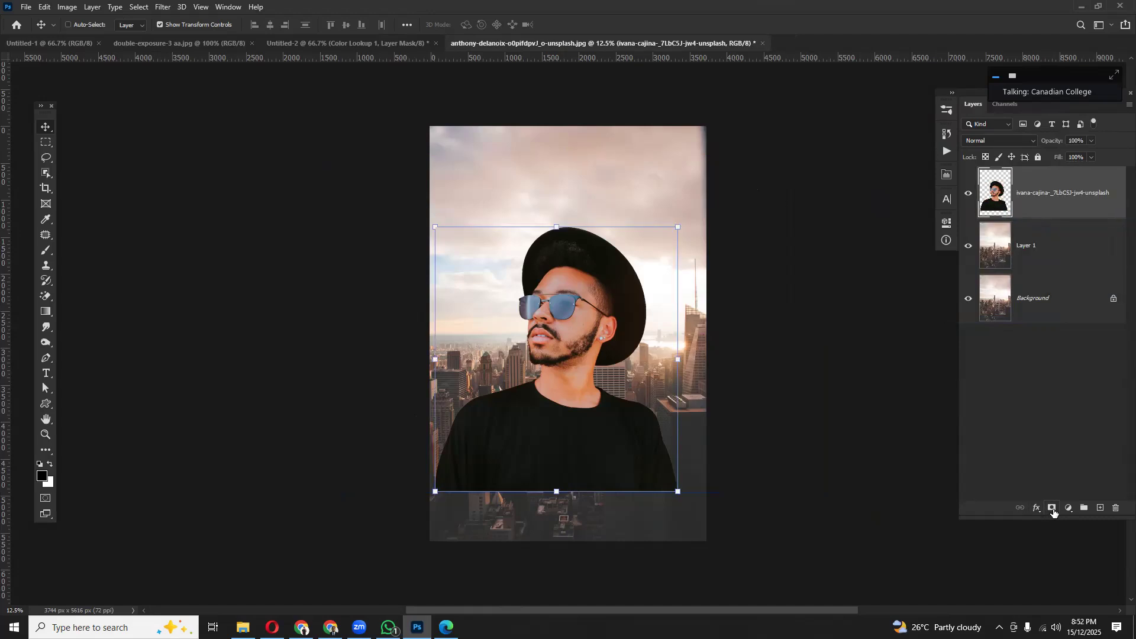
- Add a blank layer mask to the man's layer, move him toward the canvas's left edge and scale him to about 112%
{"action": "left_click", "coordinate": [1052, 508]}
{"action": "left_click_drag", "start_coordinate": [549, 377], "coordinate": [500, 389]}
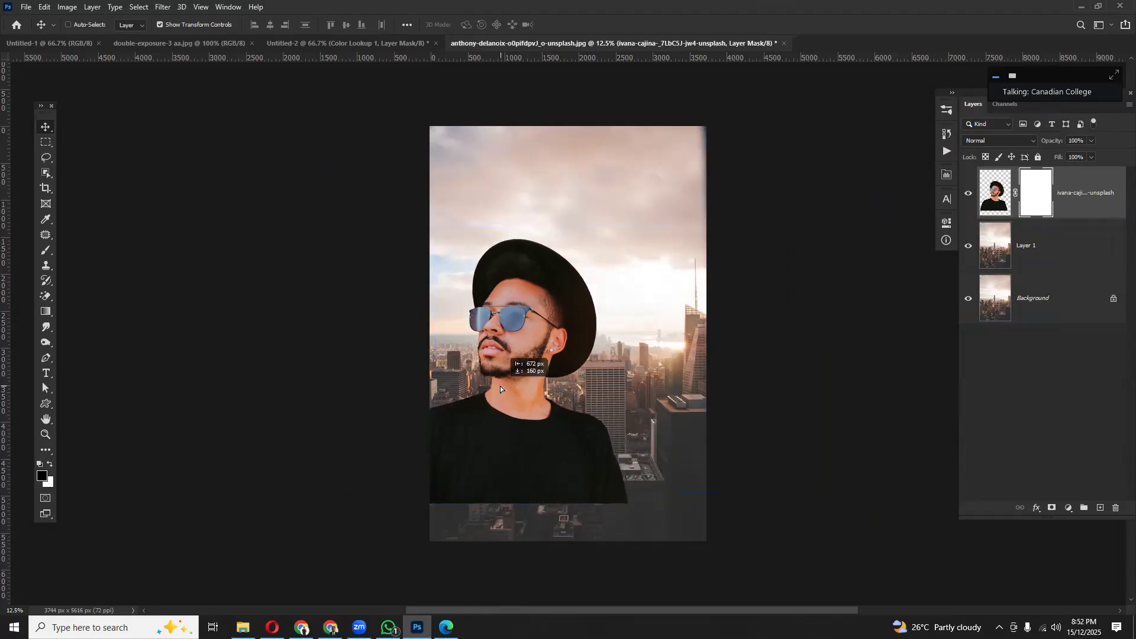
{"action": "left_click_drag", "start_coordinate": [629, 502], "coordinate": [598, 454]}
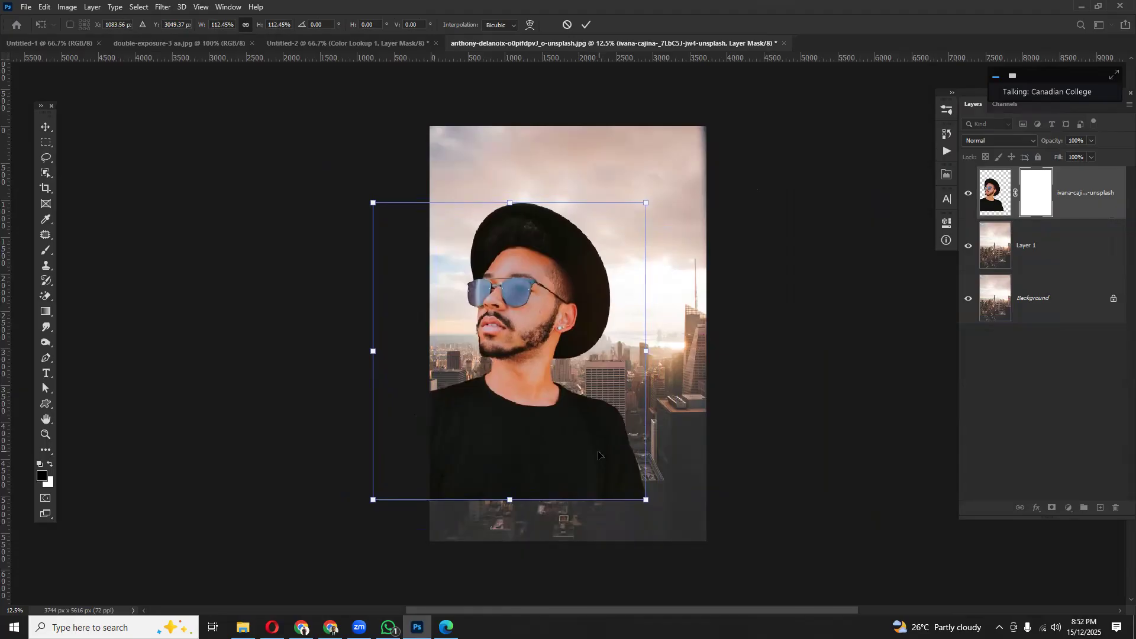
{"action": "key", "text": "Return"}
- Place the photo of the long-haired woman from the effects folder above the man and enlarge it over the canvas
{"action": "key", "text": "alt+Tab"}
{"action": "left_click_drag", "start_coordinate": [666, 311], "coordinate": [619, 523]}
{"action": "mouse_move", "coordinate": [600, 419]}
{"action": "left_mouse_down"}
{"action": "mouse_move", "coordinate": [620, 419]}
{"action": "mouse_move", "coordinate": [585, 409]}
{"action": "left_mouse_up"}
{"action": "key", "text": "Return"}
- Select the woman as the subject, copy her to a new layer and delete the original placed photo layer
{"action": "left_click", "coordinate": [138, 7]}
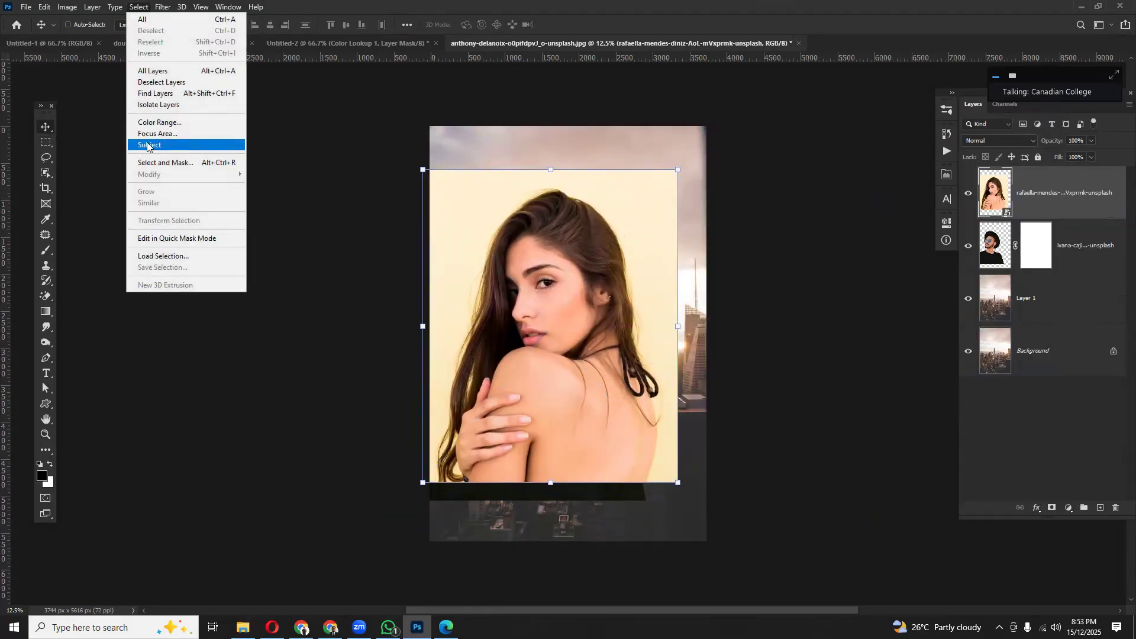
{"action": "left_click", "coordinate": [148, 145]}
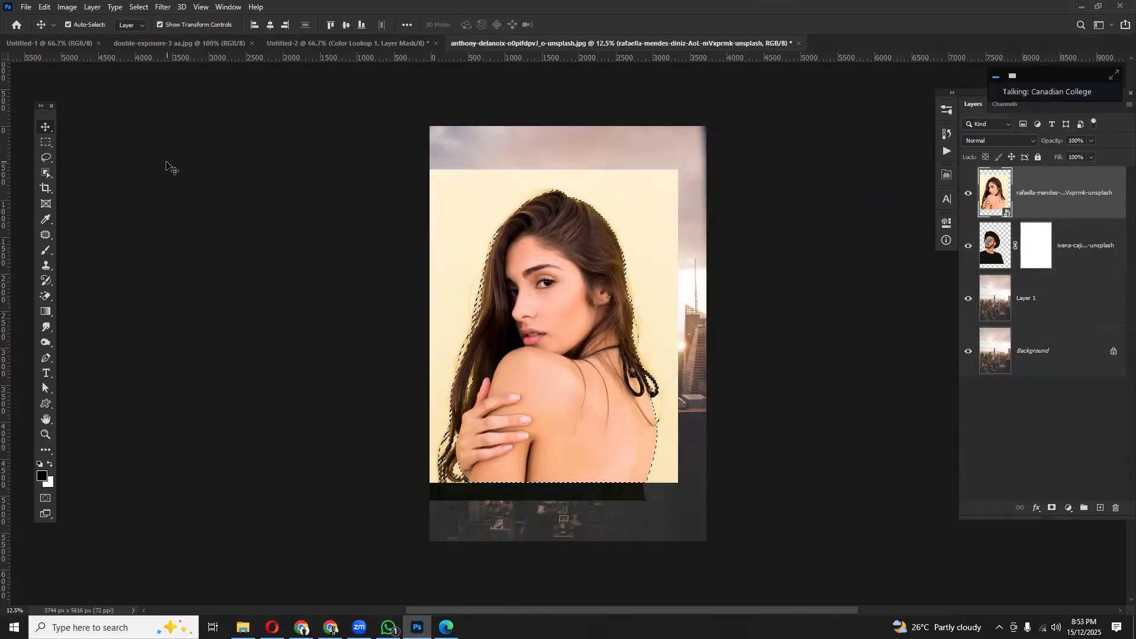
{"action": "key", "text": "ctrl+j"}
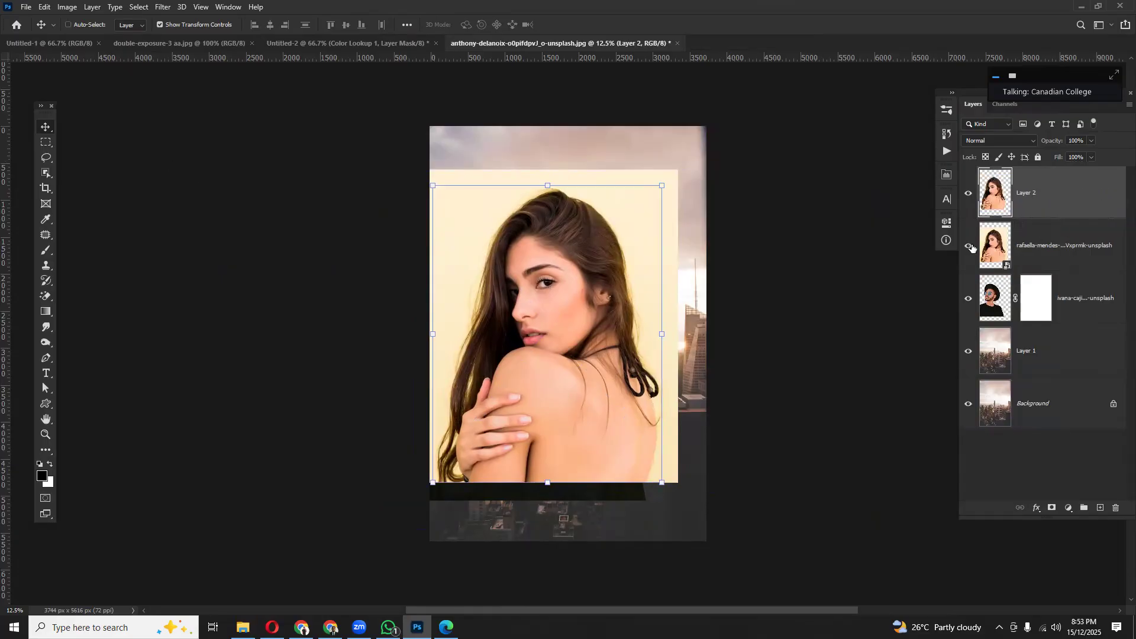
{"action": "left_click", "coordinate": [968, 245]}
{"action": "left_click_drag", "start_coordinate": [1076, 248], "coordinate": [1116, 508]}
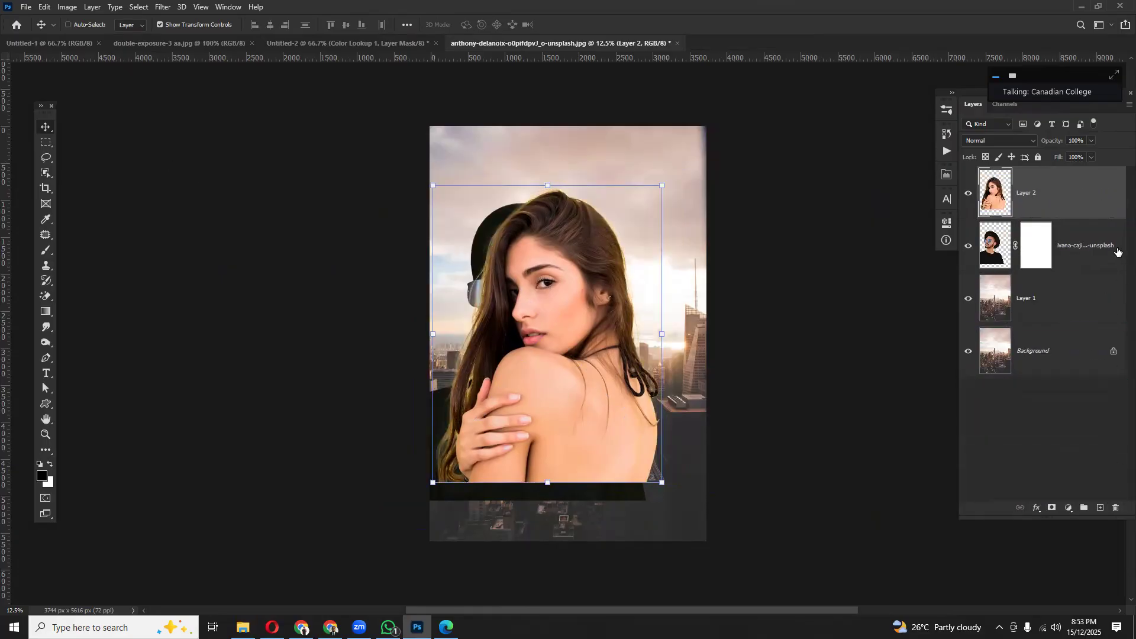
- Flip the woman's cutout horizontally and position it in front of the man toward the canvas's right edge, aligning their bottom edges
{"action": "right_click", "coordinate": [552, 393]}
{"action": "left_click", "coordinate": [562, 400]}
{"action": "left_click_drag", "start_coordinate": [608, 431], "coordinate": [593, 394]}
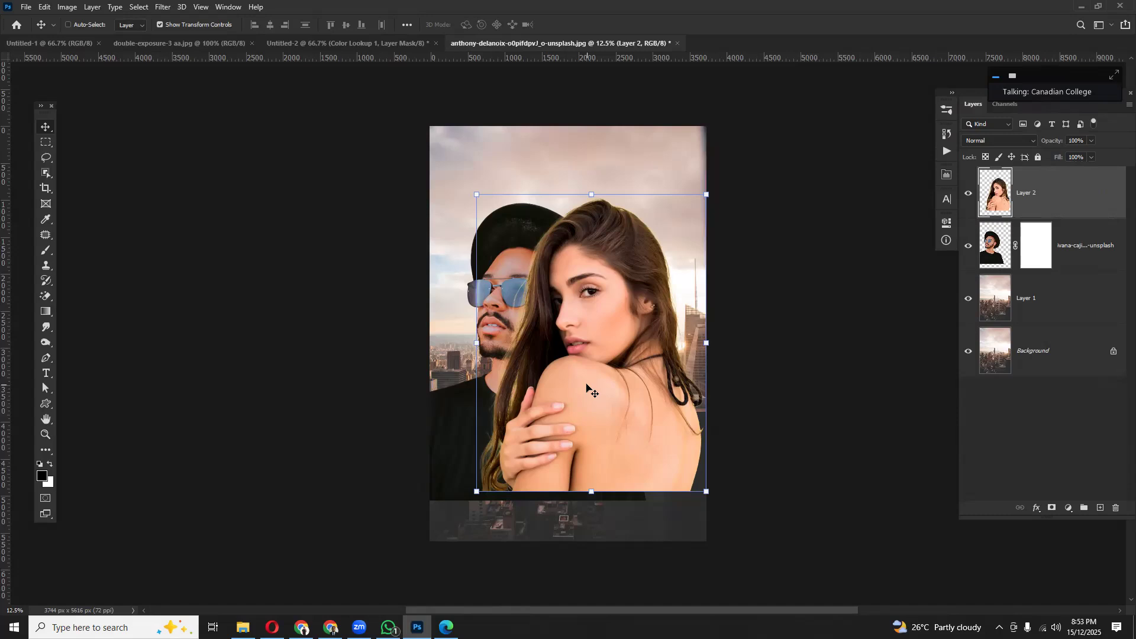
{"action": "right_click", "coordinate": [587, 384]}
{"action": "left_click", "coordinate": [583, 368]}
{"action": "key", "text": "ctrl+t"}
{"action": "right_click", "coordinate": [583, 369]}
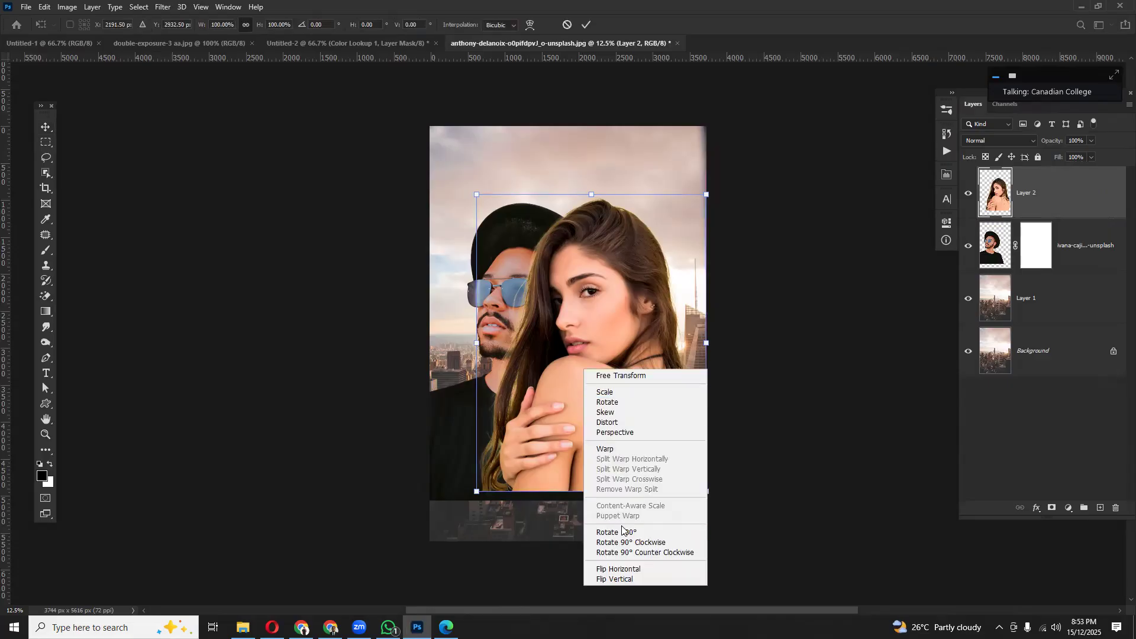
{"action": "left_click", "coordinate": [619, 569]}
{"action": "left_click_drag", "start_coordinate": [584, 430], "coordinate": [605, 438]}
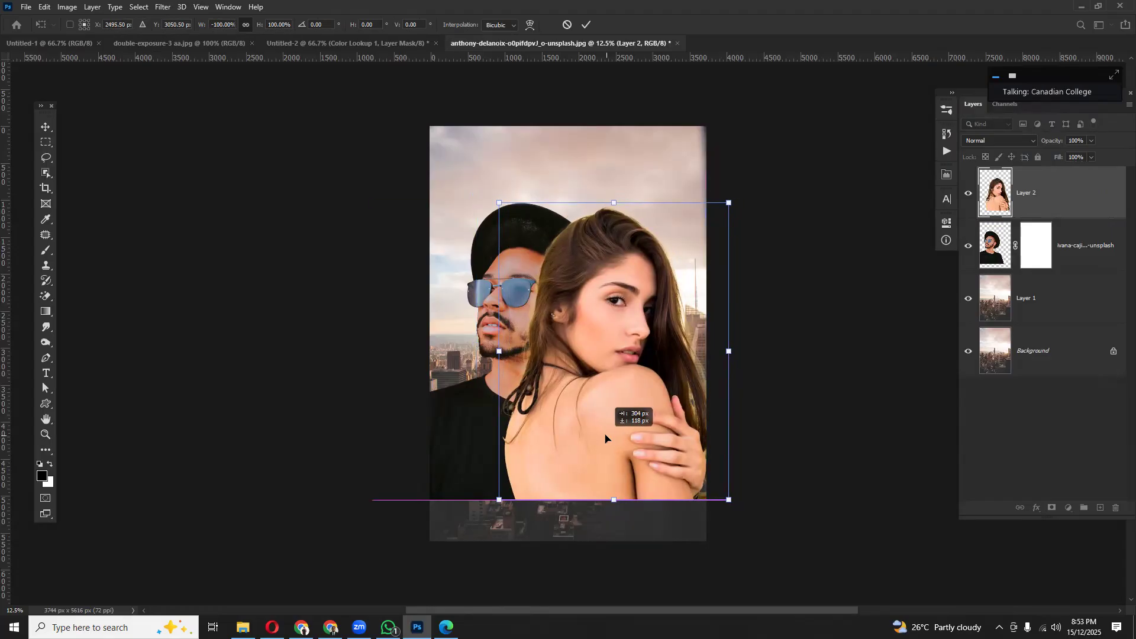
{"action": "left_click_drag", "start_coordinate": [606, 439], "coordinate": [605, 439]}
{"action": "key", "text": "Return"}
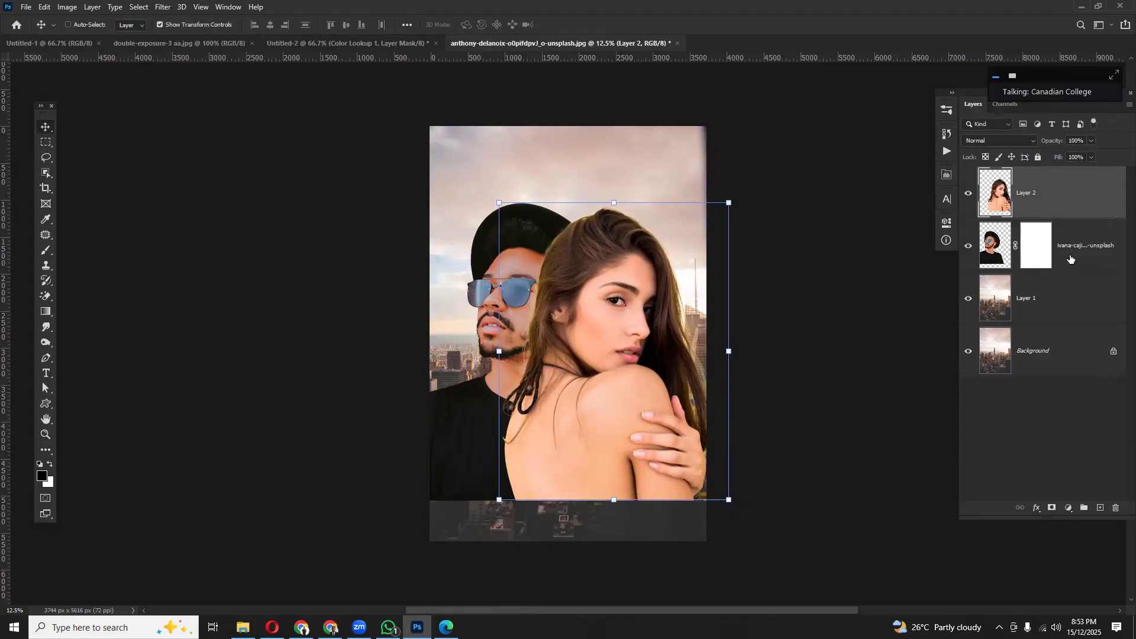
- Add a layer mask to the woman's layer and paint it black with a 900 px soft brush where she covers the man
{"action": "left_click", "coordinate": [1052, 510]}
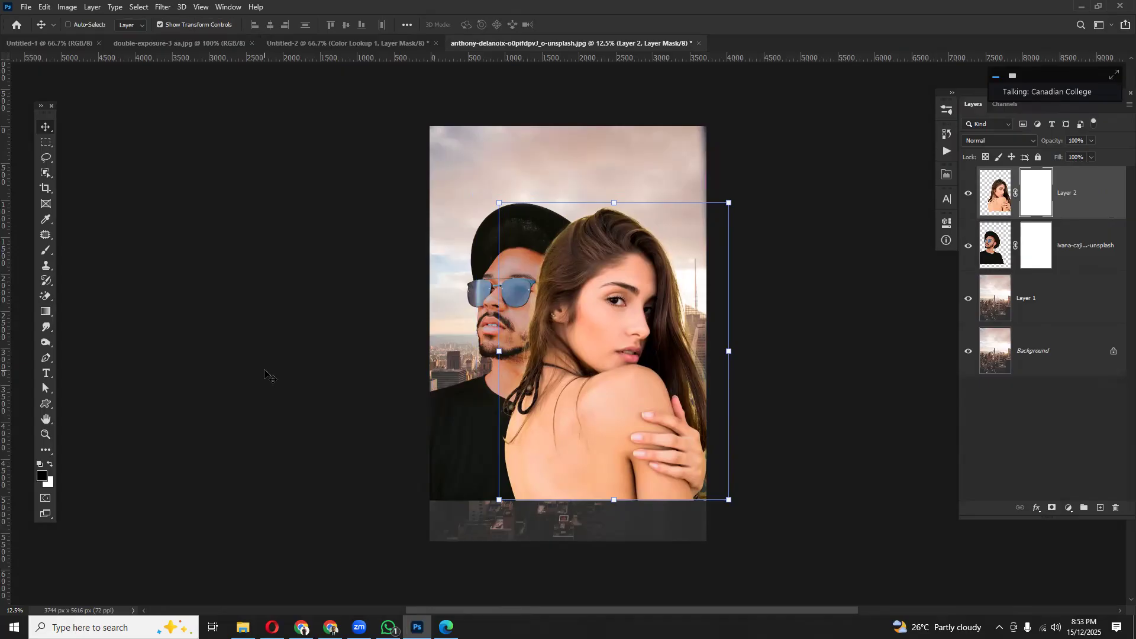
{"action": "key", "text": "b"}
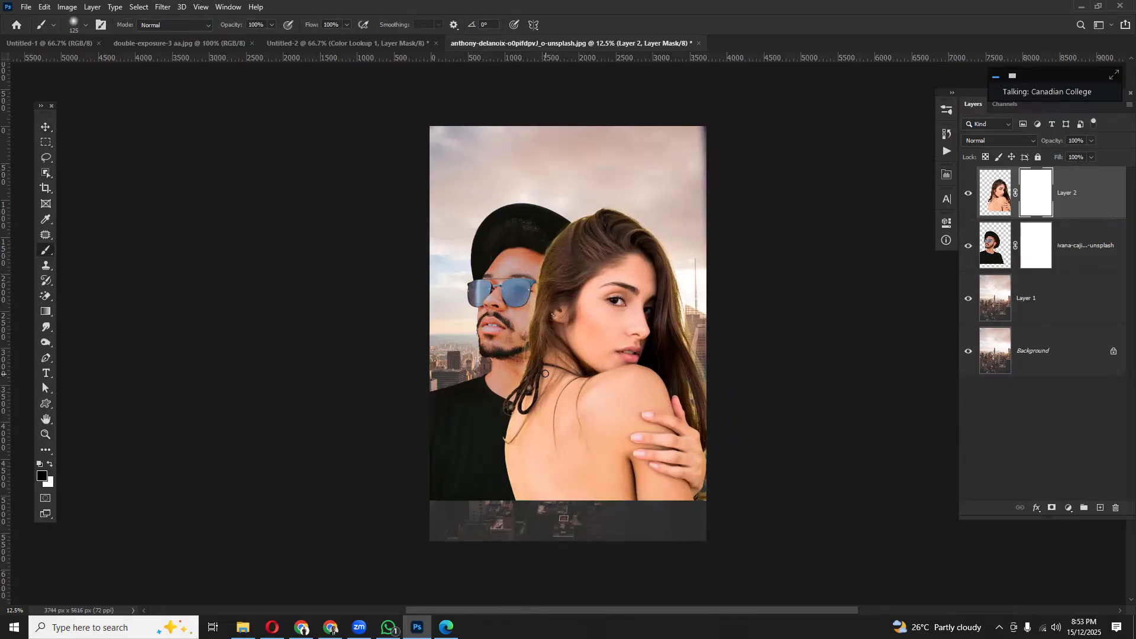
{"action": "key", "text": "]"}
{"action": "key", "text": "]"}
{"action": "key", "text": "]"}
{"action": "key", "text": "]"}
{"action": "key", "text": "]"}
{"action": "mouse_move", "coordinate": [538, 267]}
{"action": "left_mouse_down"}
{"action": "mouse_move", "coordinate": [545, 238]}
{"action": "mouse_move", "coordinate": [533, 307]}
{"action": "mouse_move", "coordinate": [510, 318]}
{"action": "mouse_move", "coordinate": [505, 365]}
{"action": "mouse_move", "coordinate": [535, 359]}
{"action": "mouse_move", "coordinate": [507, 389]}
{"action": "mouse_move", "coordinate": [515, 392]}
{"action": "mouse_move", "coordinate": [492, 473]}
{"action": "mouse_move", "coordinate": [496, 490]}
{"action": "mouse_move", "coordinate": [505, 430]}
{"action": "mouse_move", "coordinate": [499, 475]}
{"action": "mouse_move", "coordinate": [520, 420]}
{"action": "mouse_move", "coordinate": [541, 405]}
{"action": "mouse_move", "coordinate": [557, 426]}
{"action": "mouse_move", "coordinate": [559, 492]}
{"action": "mouse_move", "coordinate": [485, 507]}
{"action": "mouse_move", "coordinate": [545, 503]}
{"action": "mouse_move", "coordinate": [531, 454]}
{"action": "mouse_move", "coordinate": [565, 420]}
{"action": "mouse_move", "coordinate": [580, 434]}
{"action": "mouse_move", "coordinate": [565, 516]}
{"action": "mouse_move", "coordinate": [560, 437]}
{"action": "mouse_move", "coordinate": [539, 418]}
{"action": "mouse_move", "coordinate": [589, 450]}
{"action": "mouse_move", "coordinate": [588, 464]}
{"action": "mouse_move", "coordinate": [545, 408]}
{"action": "mouse_move", "coordinate": [580, 459]}
{"action": "mouse_move", "coordinate": [557, 503]}
{"action": "mouse_move", "coordinate": [569, 486]}
{"action": "mouse_move", "coordinate": [560, 420]}
{"action": "mouse_move", "coordinate": [424, 422]}
{"action": "mouse_move", "coordinate": [490, 369]}
{"action": "mouse_move", "coordinate": [537, 248]}
{"action": "left_mouse_up"}
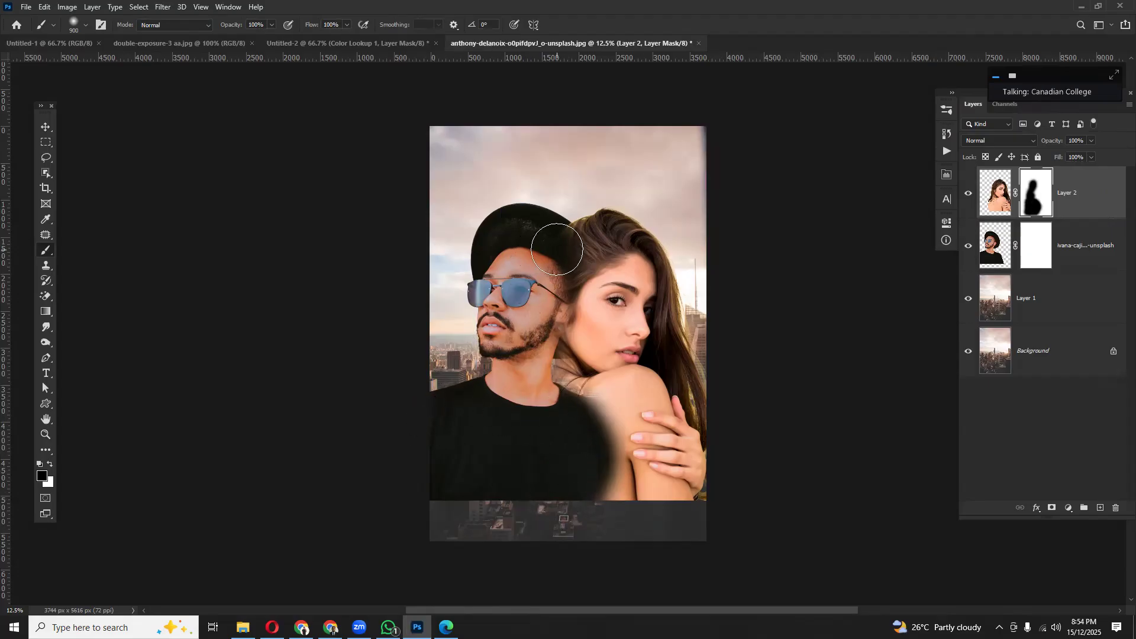
- Refine the woman's mask with a 400 px brush where her hair overlaps the man's hat and the side of his head
{"action": "key", "text": "ctrl+plus"}
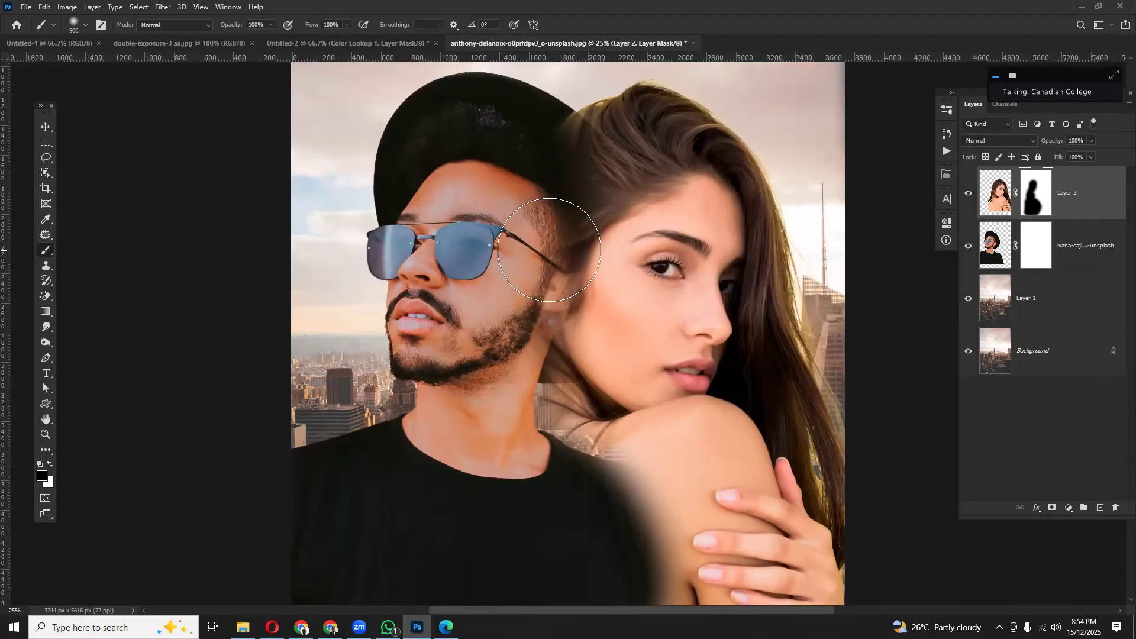
{"action": "key", "text": "bracketleft"}
{"action": "key", "text": "bracketleft"}
{"action": "key", "text": "bracketleft"}
{"action": "key", "text": "bracketleft"}
{"action": "key", "text": "bracketleft"}
{"action": "mouse_move", "coordinate": [566, 155]}
{"action": "left_mouse_down"}
{"action": "mouse_move", "coordinate": [558, 128]}
{"action": "mouse_move", "coordinate": [583, 156]}
{"action": "mouse_move", "coordinate": [581, 174]}
{"action": "mouse_move", "coordinate": [536, 204]}
{"action": "mouse_move", "coordinate": [583, 180]}
{"action": "mouse_move", "coordinate": [522, 128]}
{"action": "mouse_move", "coordinate": [591, 193]}
{"action": "mouse_move", "coordinate": [554, 153]}
{"action": "mouse_move", "coordinate": [479, 122]}
{"action": "mouse_move", "coordinate": [403, 128]}
{"action": "left_mouse_up"}
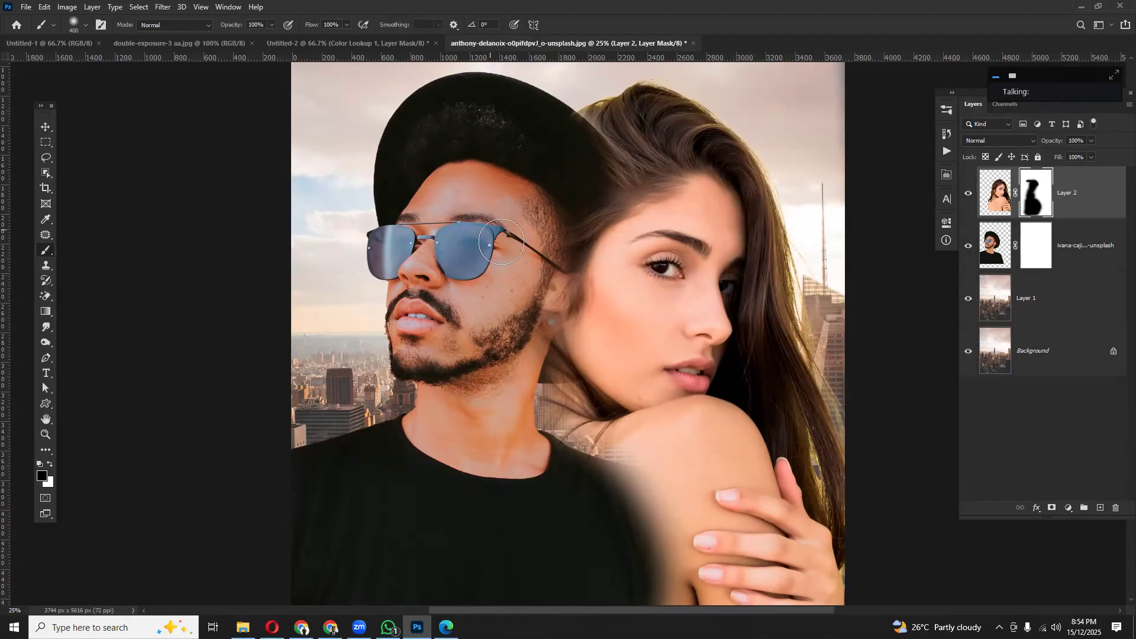
{"action": "left_click_drag", "start_coordinate": [499, 329], "coordinate": [490, 441]}
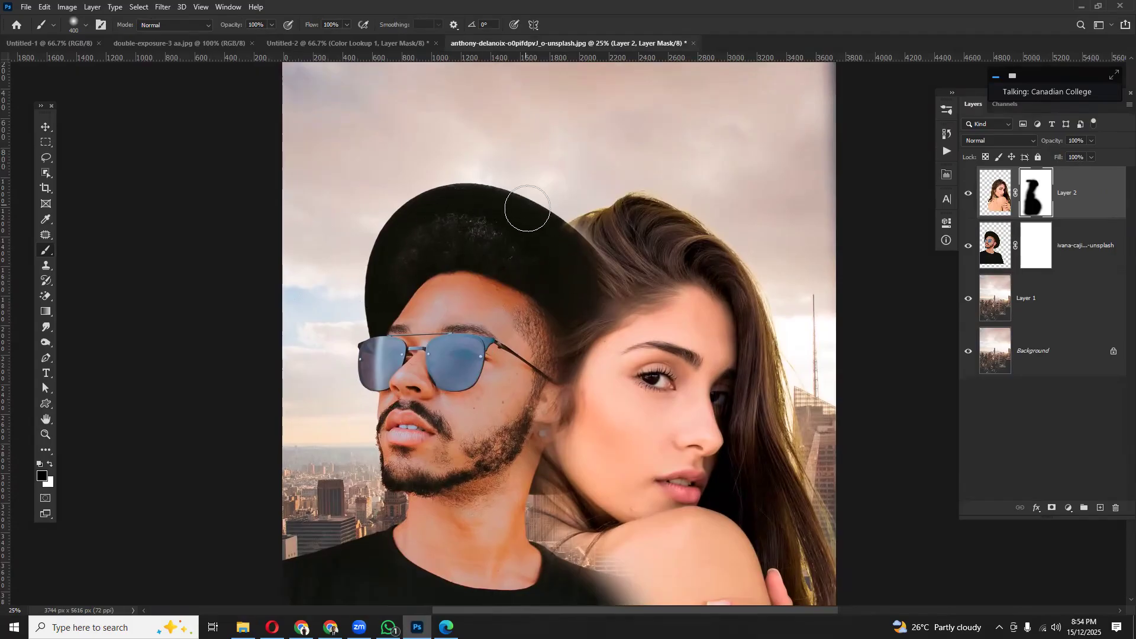
{"action": "mouse_move", "coordinate": [622, 439]}
{"action": "left_mouse_down"}
{"action": "mouse_move", "coordinate": [573, 292]}
{"action": "mouse_move", "coordinate": [580, 232]}
{"action": "left_mouse_up"}
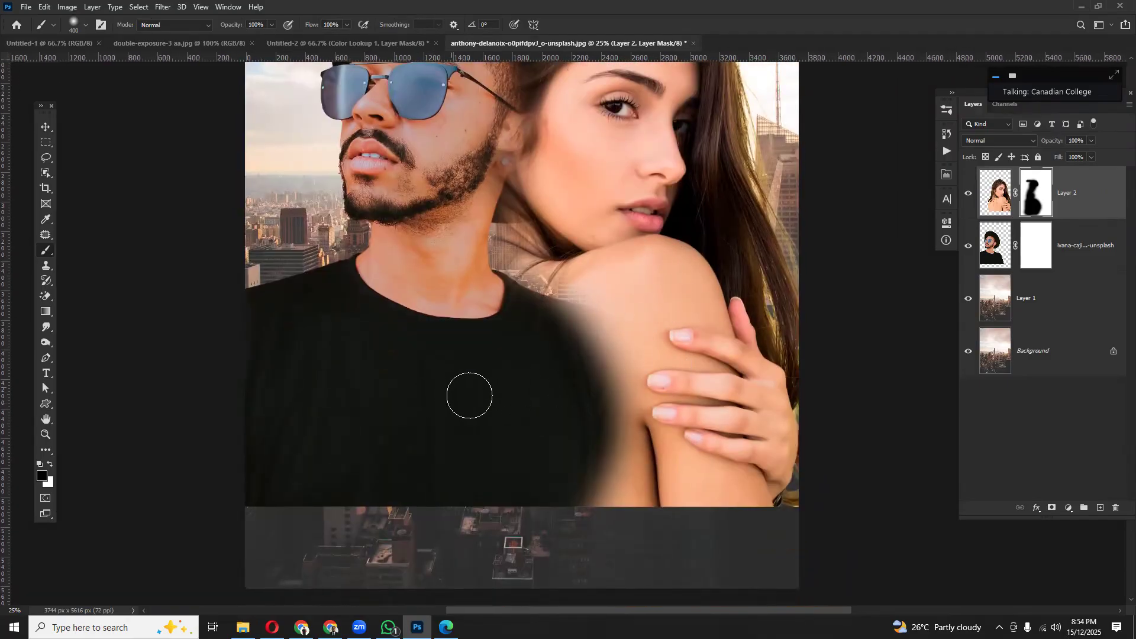
- Look through the effects, Edit and photoshop work folders in File Explorer for a landscape image to overlay on the couple
{"action": "left_click", "coordinate": [243, 627]}
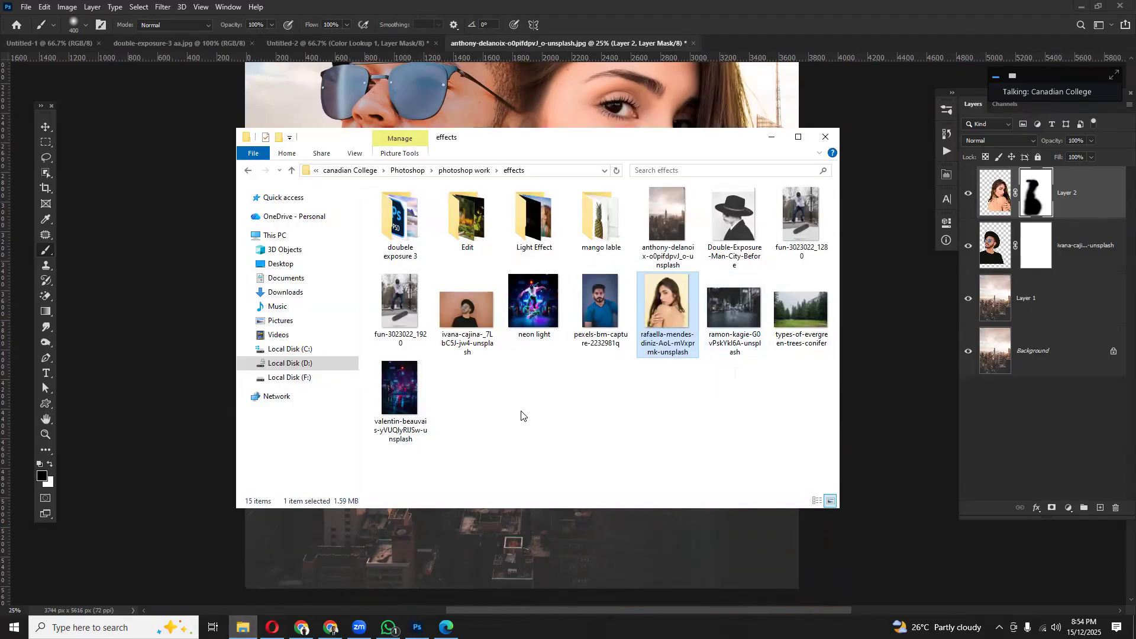
{"action": "double_click", "coordinate": [466, 227]}
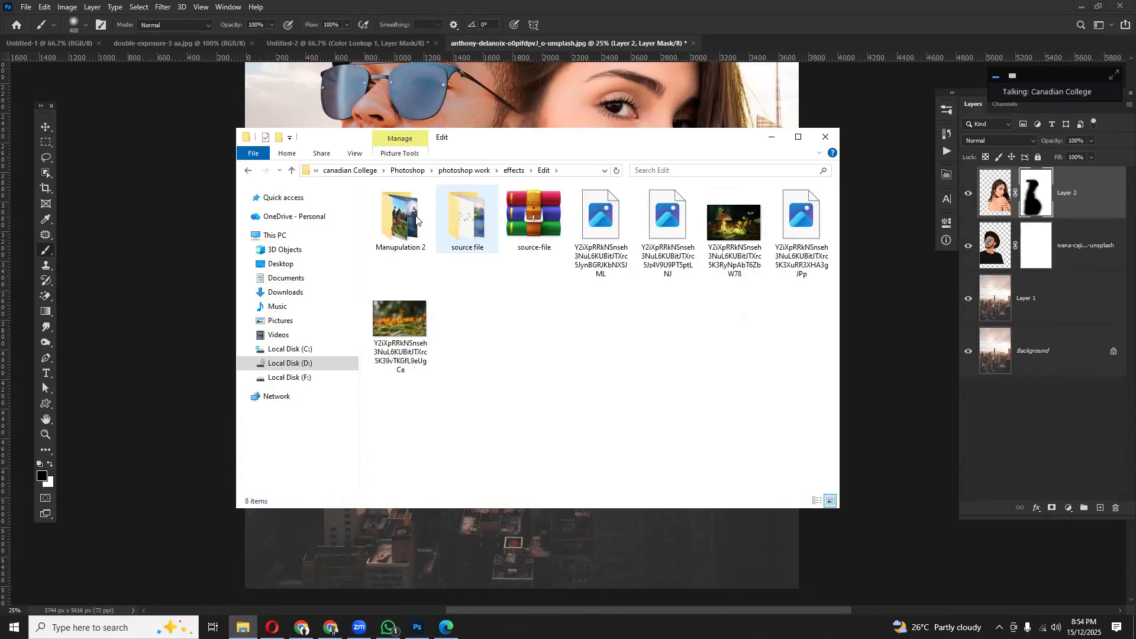
{"action": "left_click", "coordinate": [292, 170]}
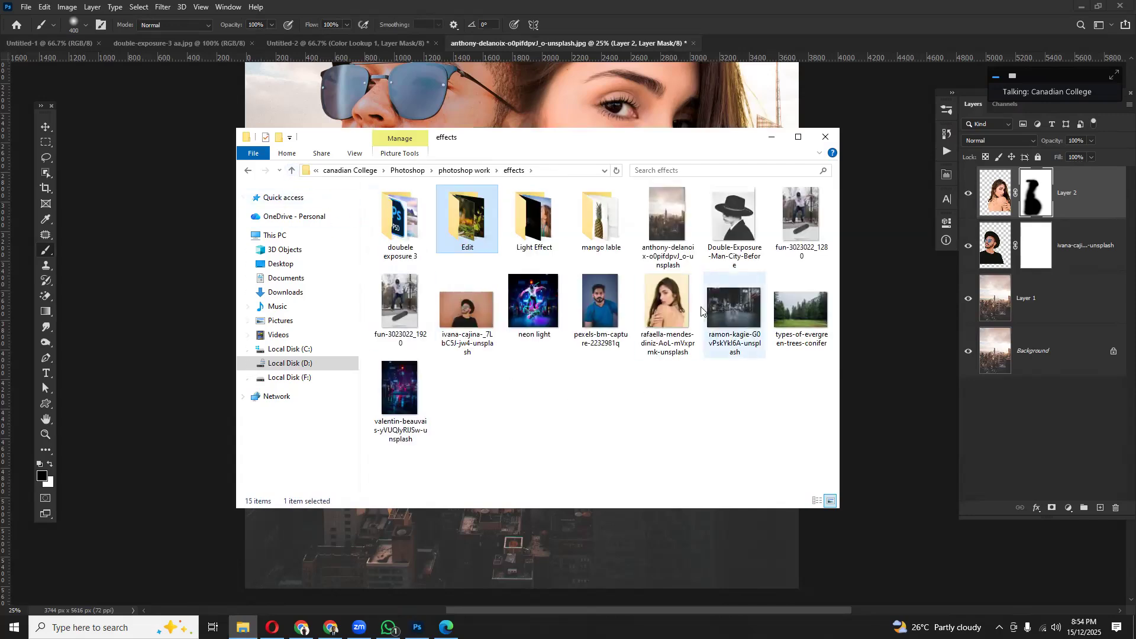
{"action": "left_click", "coordinate": [292, 171]}
{"action": "scroll", "coordinate": [672, 391], "scroll_direction": "down", "scroll_amount": 1}
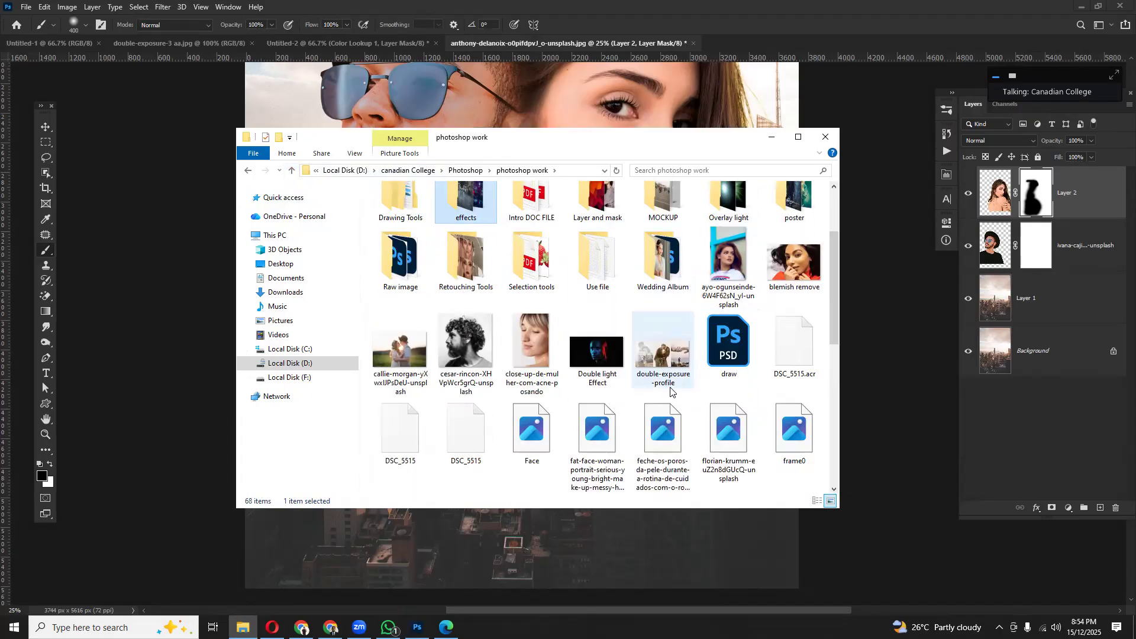
{"action": "scroll", "coordinate": [670, 390], "scroll_direction": "down", "scroll_amount": 5}
{"action": "scroll", "coordinate": [671, 390], "scroll_direction": "up", "scroll_amount": 2}
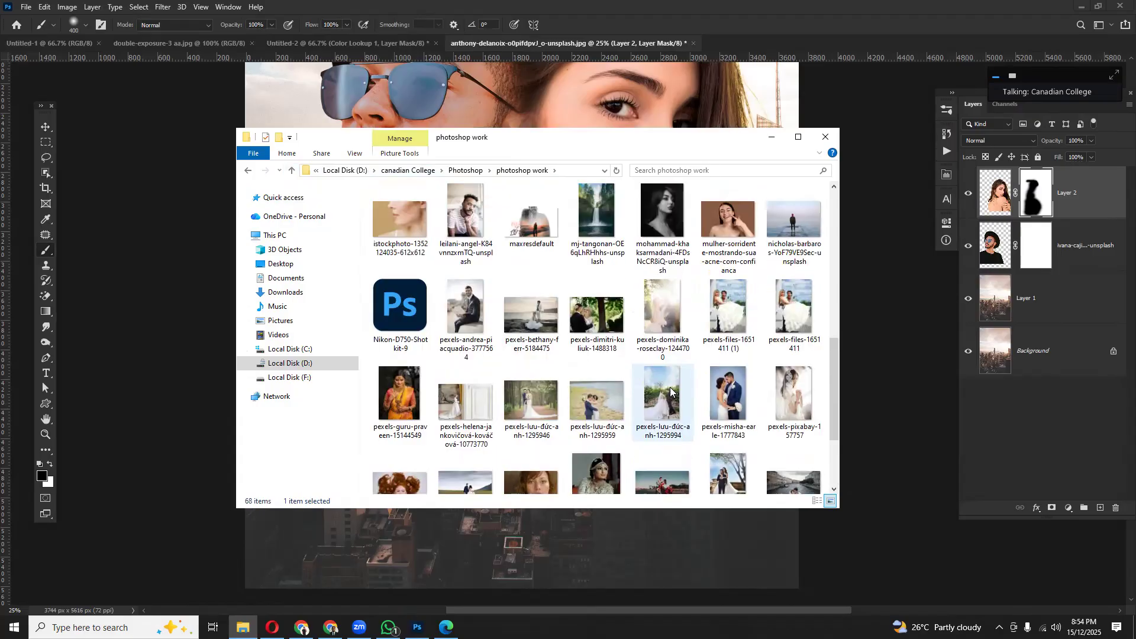
{"action": "scroll", "coordinate": [670, 390], "scroll_direction": "up", "scroll_amount": 5}
{"action": "scroll", "coordinate": [604, 303], "scroll_direction": "up", "scroll_amount": 2}
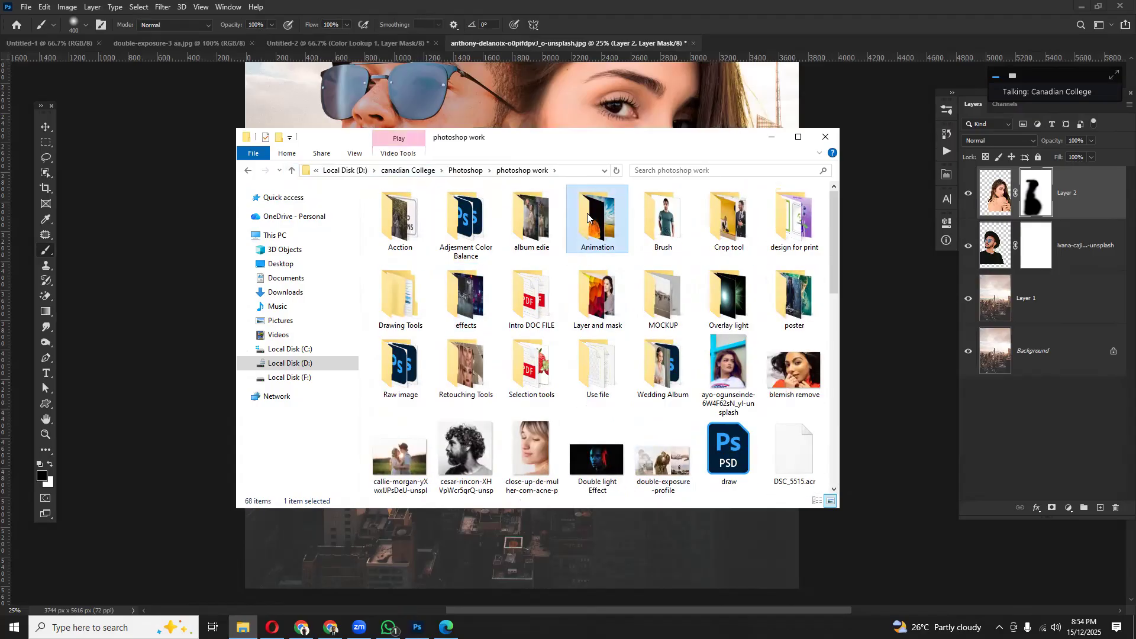
- Place the pexels-freestockpro-1227513 sky and field photo from the Animation folder as the topmost layer
{"action": "double_click", "coordinate": [598, 219]}
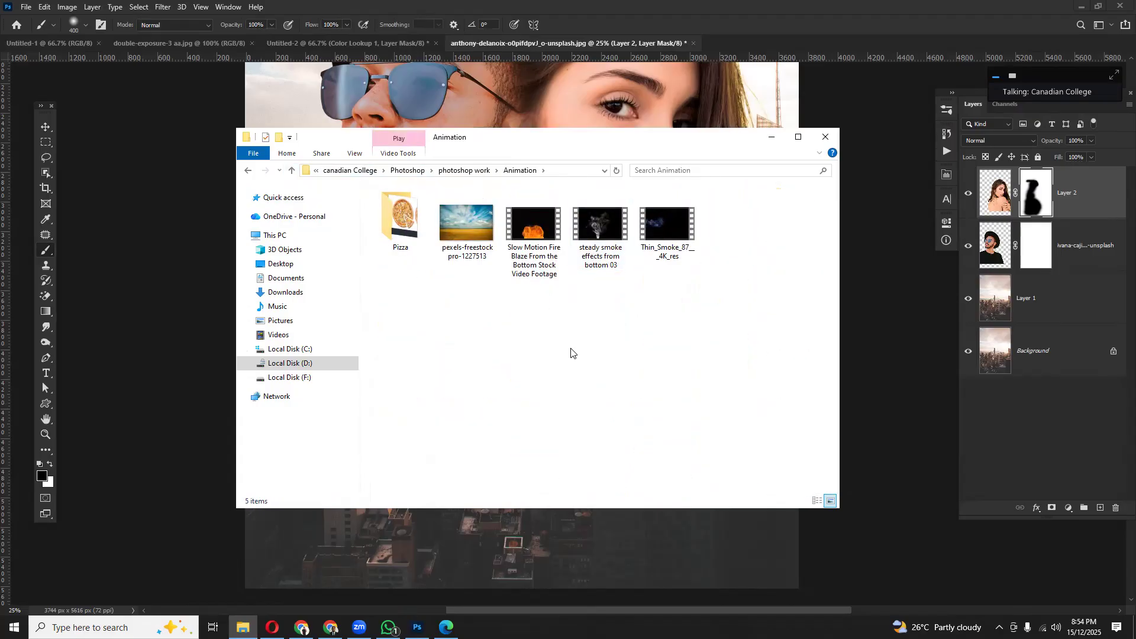
{"action": "left_click_drag", "start_coordinate": [464, 222], "coordinate": [536, 544]}
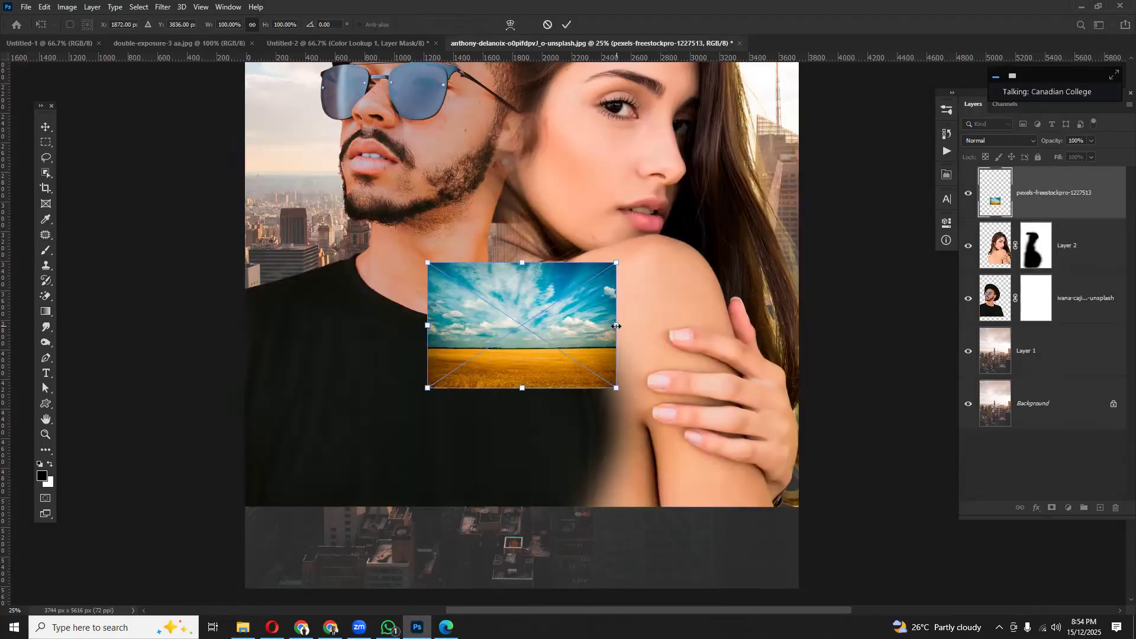
{"action": "key", "text": "Return"}
{"action": "left_click", "coordinate": [617, 326]}
{"action": "left_click", "coordinate": [560, 241]}
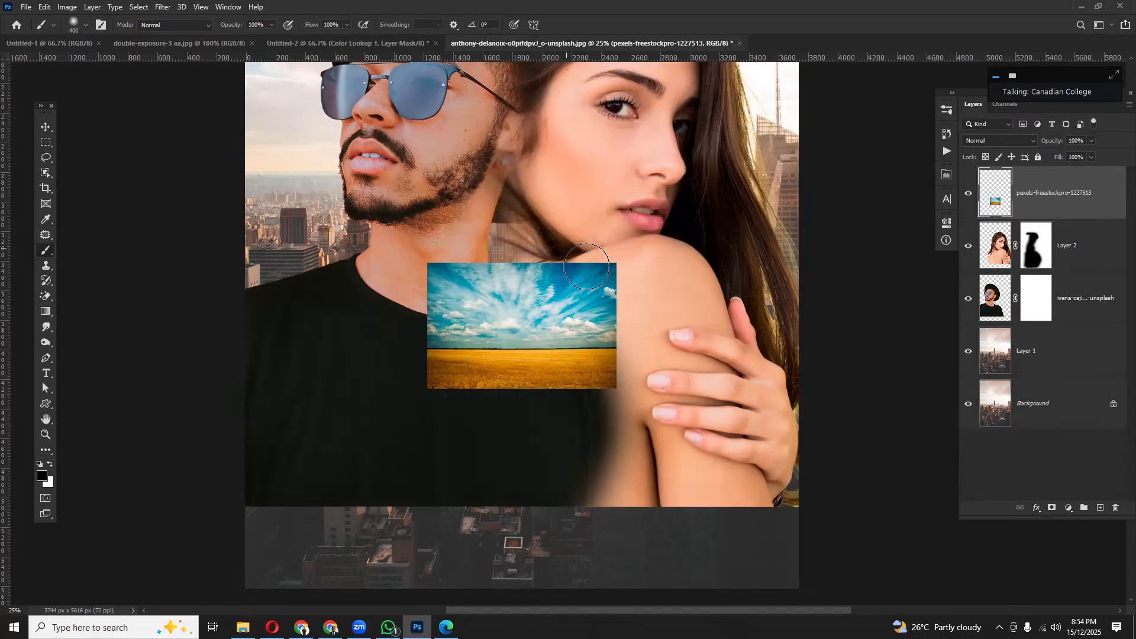
- Enlarge the sky and field photo to the canvas width and position it over the couple's bodies and the canvas's lower part
{"action": "left_click", "coordinate": [46, 126]}
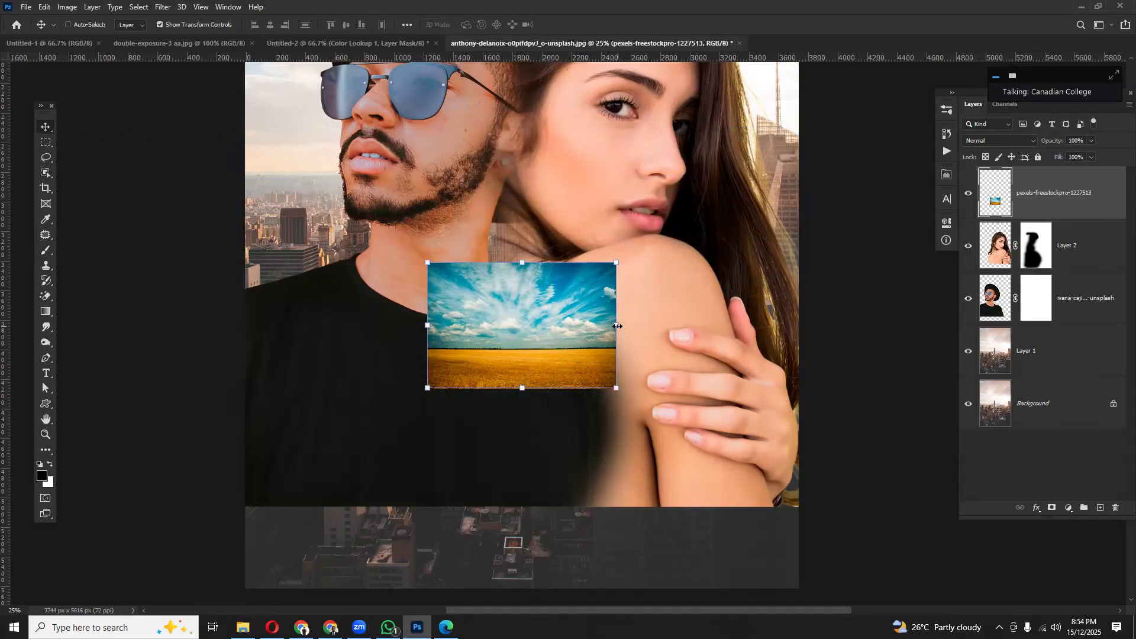
{"action": "left_click_drag", "start_coordinate": [617, 326], "coordinate": [790, 325]}
{"action": "left_click_drag", "start_coordinate": [715, 347], "coordinate": [689, 413]}
{"action": "left_click_drag", "start_coordinate": [403, 390], "coordinate": [232, 389]}
{"action": "left_click_drag", "start_coordinate": [445, 430], "coordinate": [469, 468]}
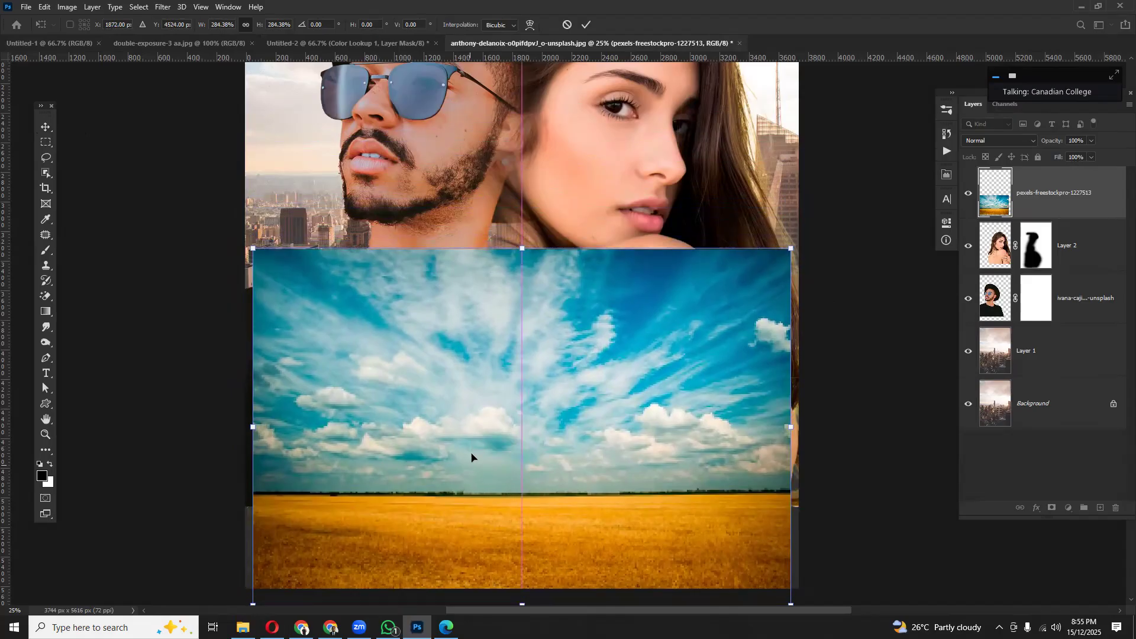
{"action": "scroll", "coordinate": [471, 454], "scroll_direction": "down", "scroll_amount": 3}
{"action": "left_click_drag", "start_coordinate": [483, 396], "coordinate": [477, 400]}
{"action": "left_click_drag", "start_coordinate": [785, 350], "coordinate": [800, 338]}
{"action": "key", "text": "Return"}
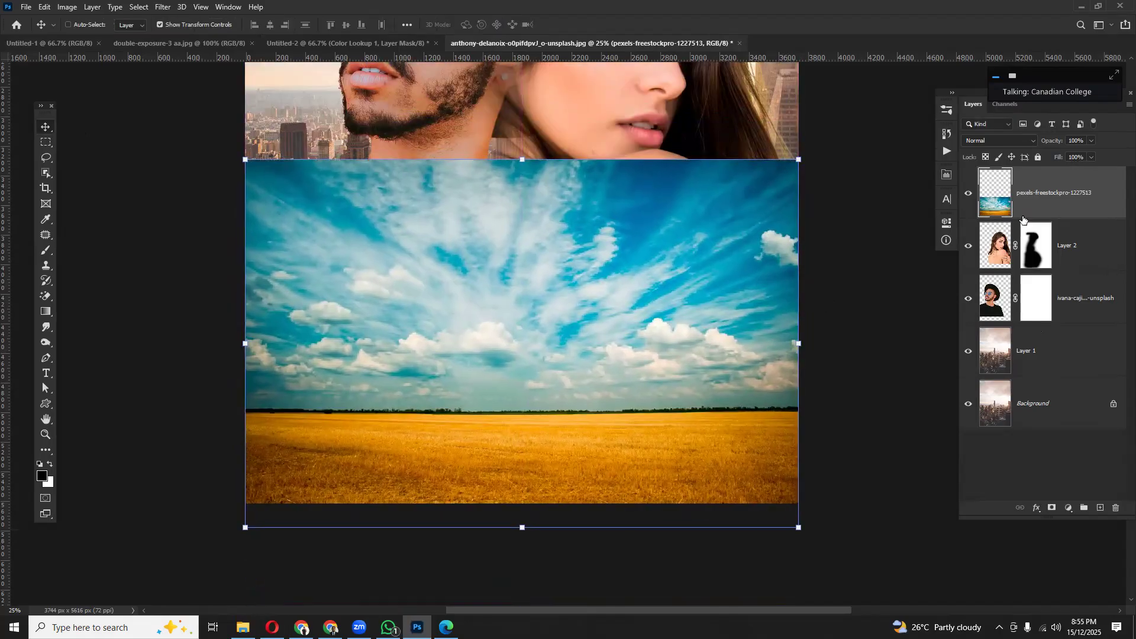
- Add a layer mask to the field photo, load the woman's outline as an inverted selection and paint out the photo beside her
{"action": "left_click", "coordinate": [1053, 509]}
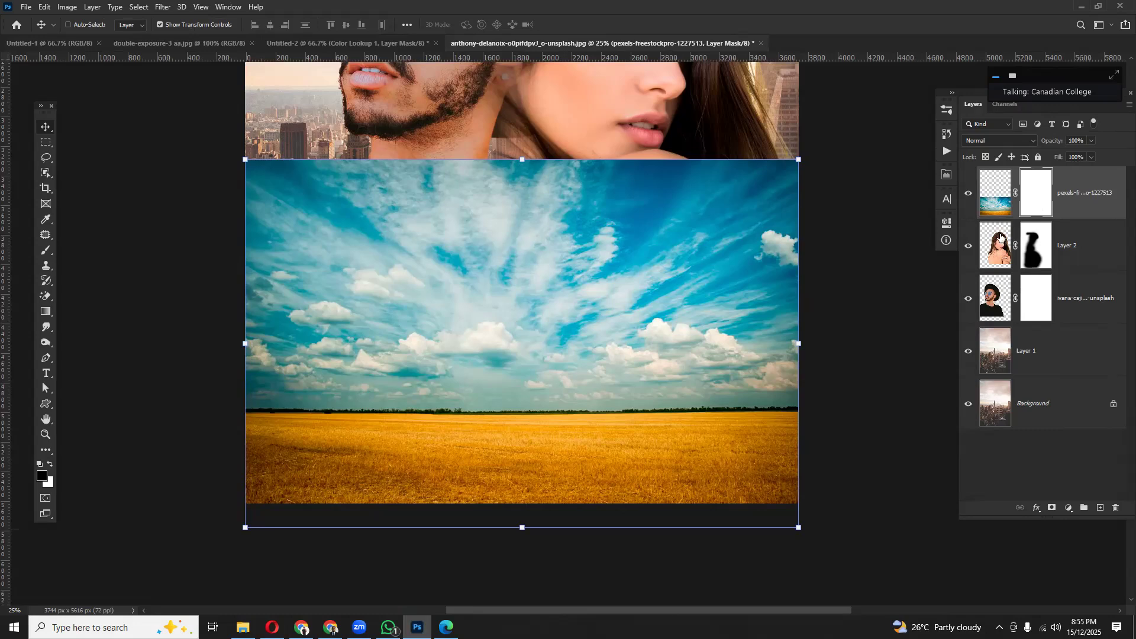
{"action": "left_click", "coordinate": [999, 247], "text": "ctrl"}
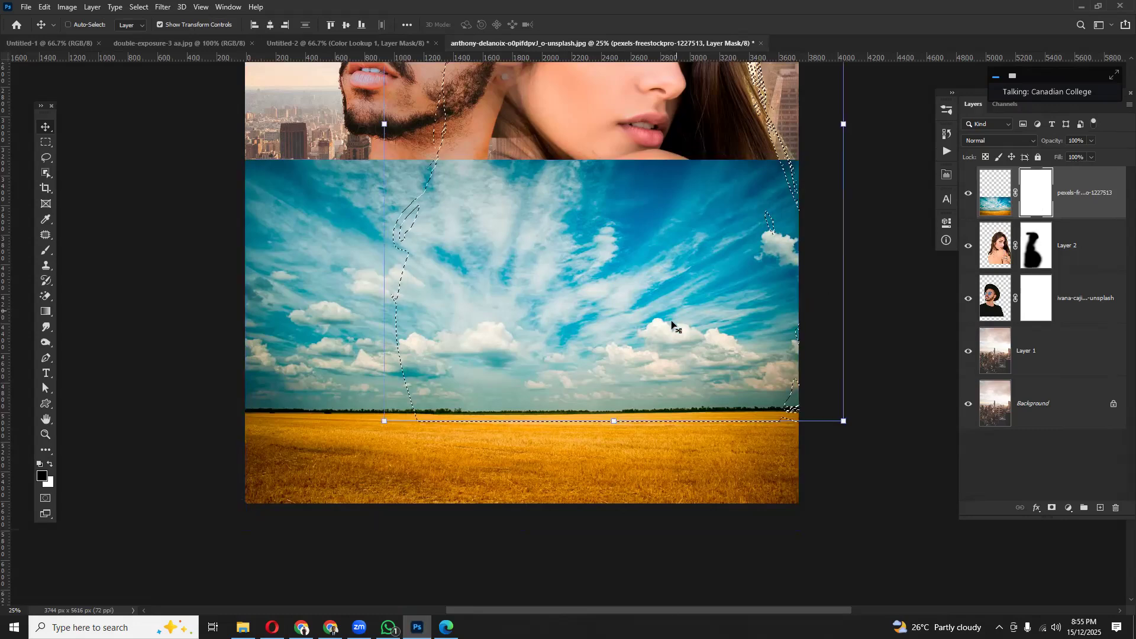
{"action": "scroll", "coordinate": [673, 348], "scroll_direction": "up", "scroll_amount": 2}
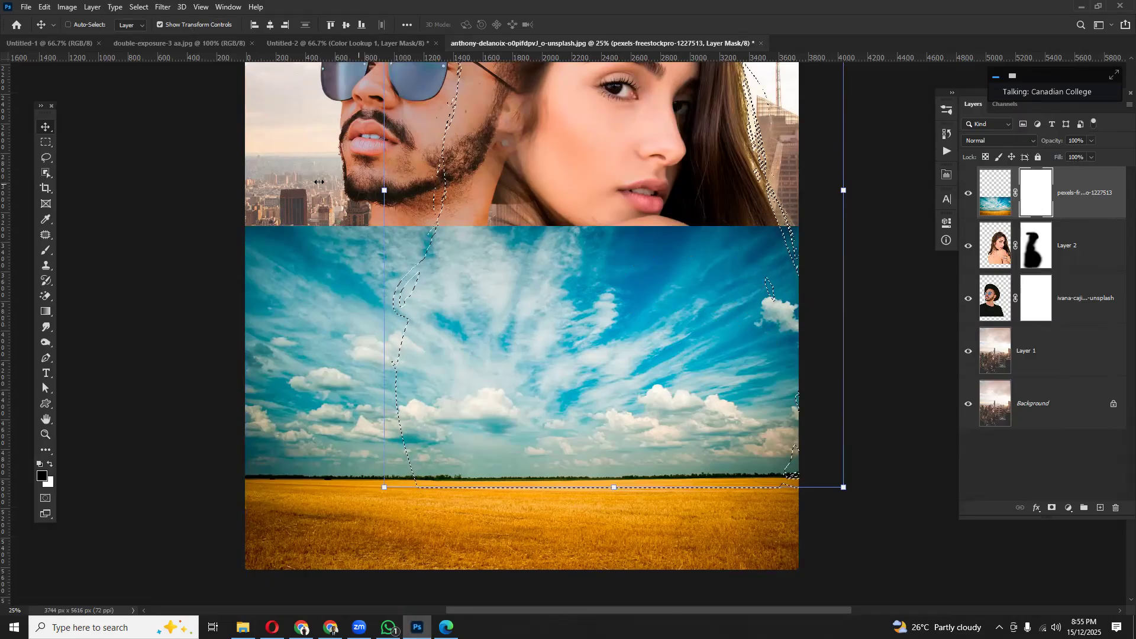
{"action": "key", "text": "ctrl"}
{"action": "key", "text": "ctrl+shift+i"}
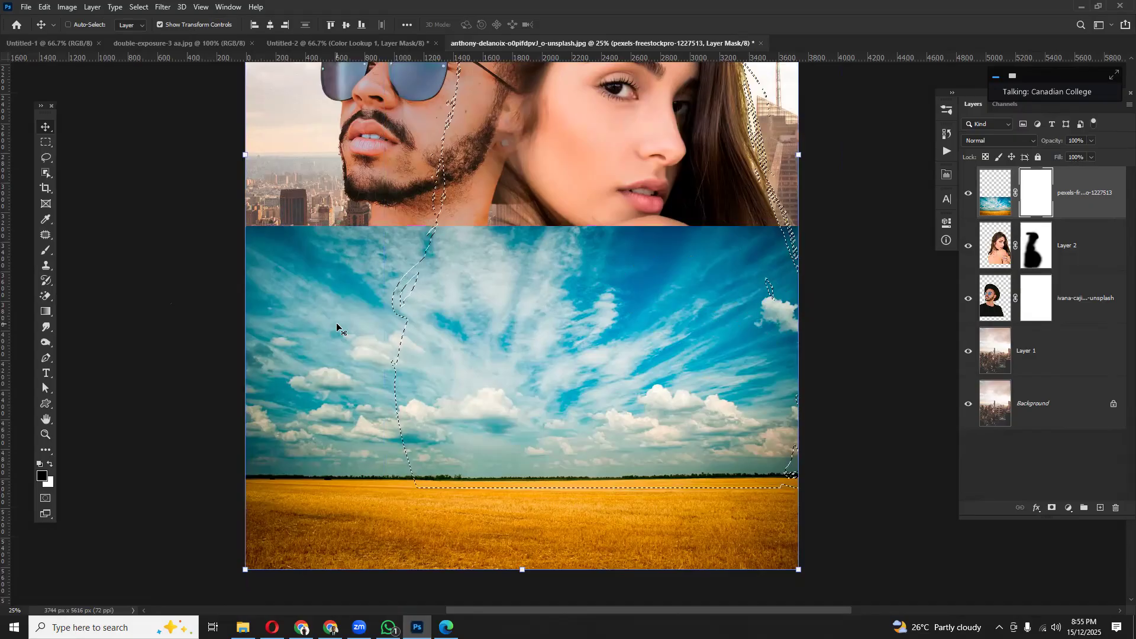
{"action": "left_click", "coordinate": [46, 249]}
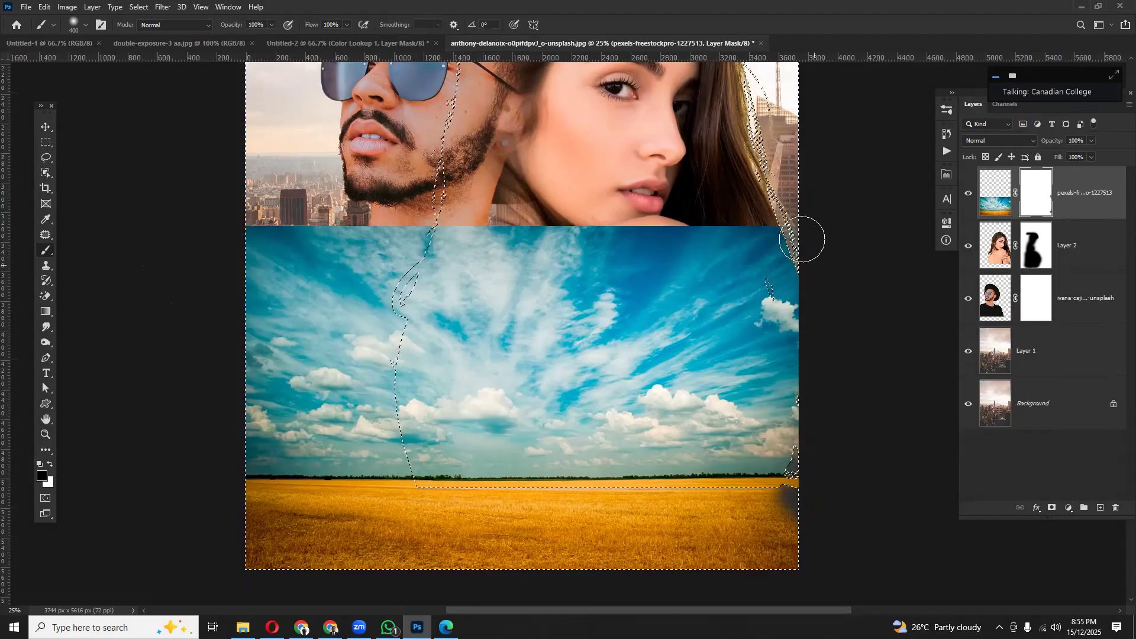
{"action": "mouse_move", "coordinate": [793, 474]}
{"action": "left_mouse_down"}
{"action": "mouse_move", "coordinate": [678, 462]}
{"action": "mouse_move", "coordinate": [651, 478]}
{"action": "mouse_move", "coordinate": [652, 467]}
{"action": "mouse_move", "coordinate": [772, 492]}
{"action": "left_mouse_up"}
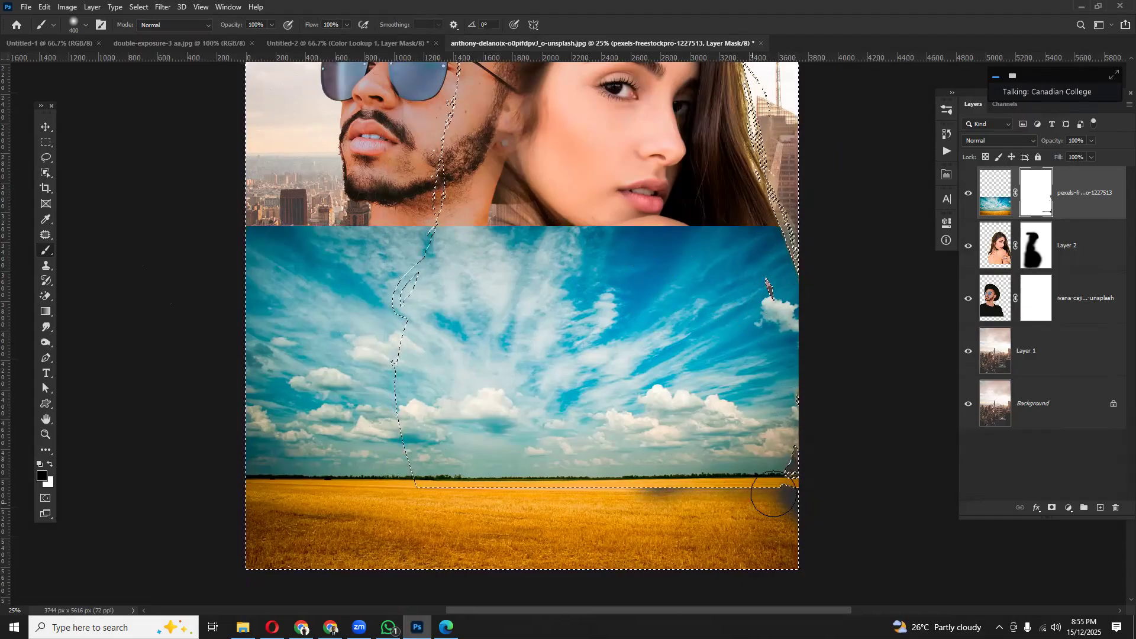
- Load the man's outline as an inverted selection, mask the field photo off the skyline above his shoulder, and deselect
{"action": "left_click", "coordinate": [995, 299]}
{"action": "left_click", "coordinate": [994, 302], "text": "ctrl"}
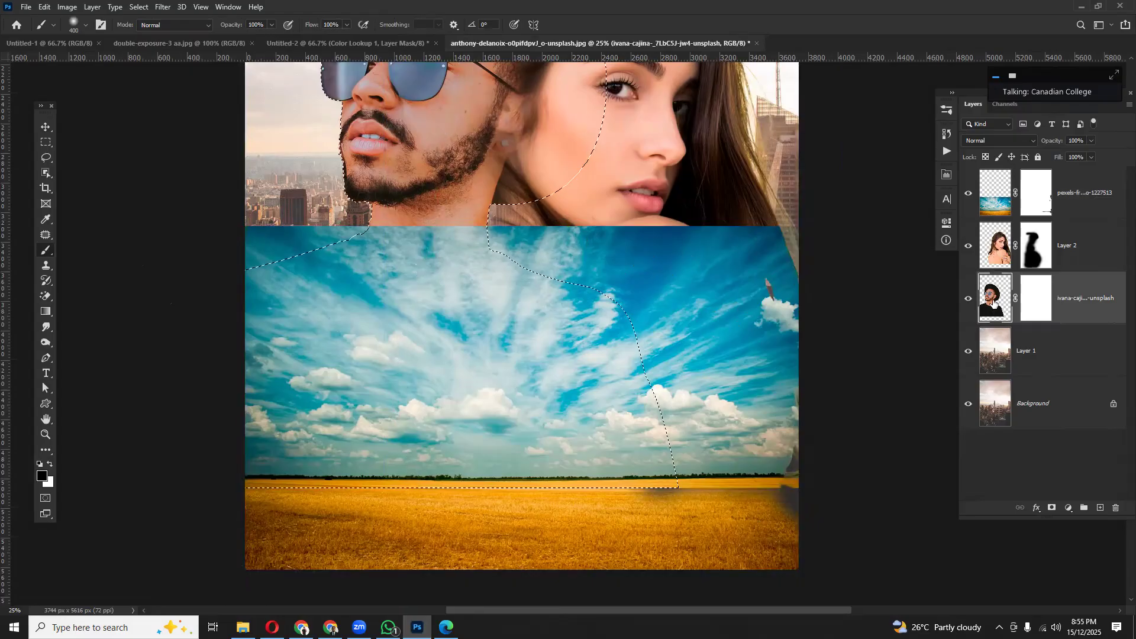
{"action": "key", "text": "ctrl+shift+i"}
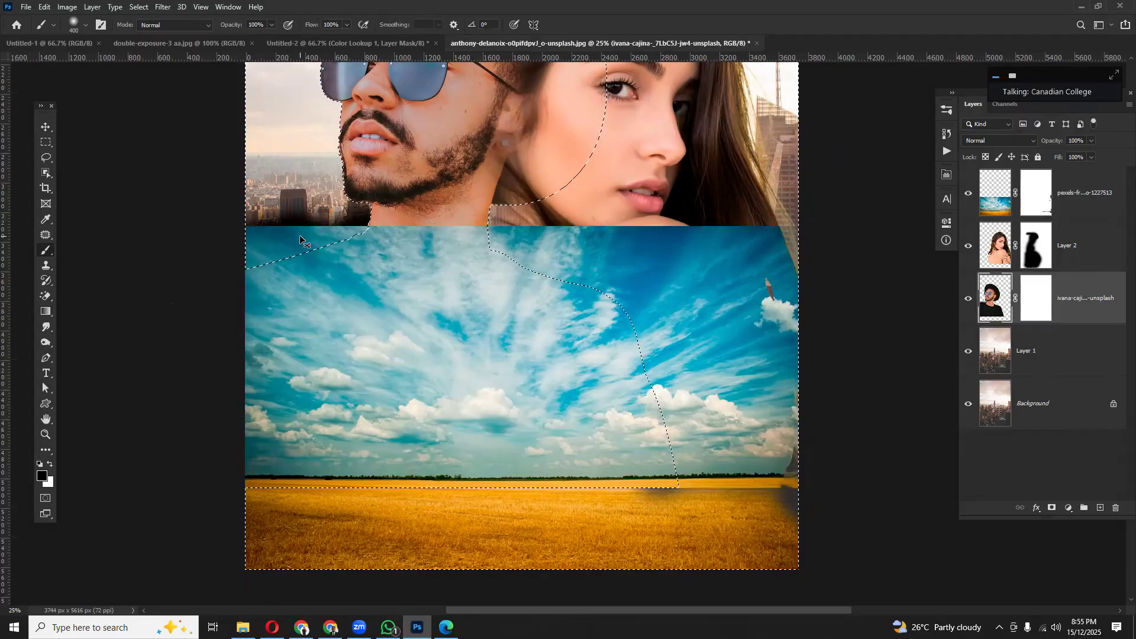
{"action": "left_click", "coordinate": [1036, 193]}
{"action": "mouse_move", "coordinate": [350, 263]}
{"action": "left_mouse_down"}
{"action": "mouse_move", "coordinate": [359, 232]}
{"action": "mouse_move", "coordinate": [243, 256]}
{"action": "mouse_move", "coordinate": [293, 222]}
{"action": "mouse_move", "coordinate": [251, 225]}
{"action": "left_mouse_up"}
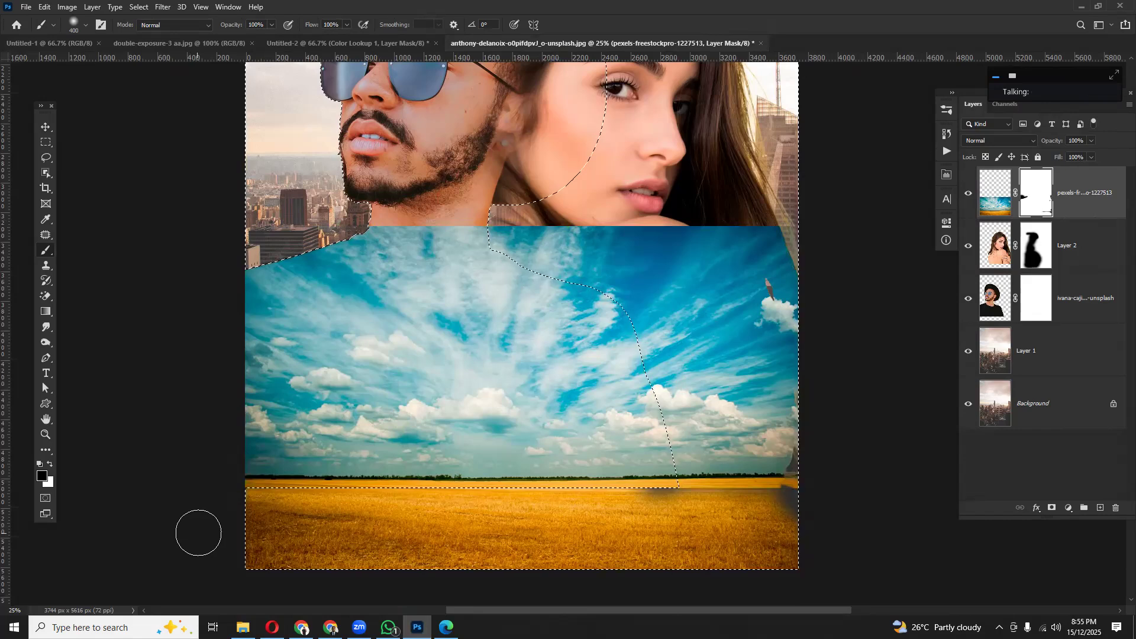
{"action": "key", "text": "ctrl+d"}
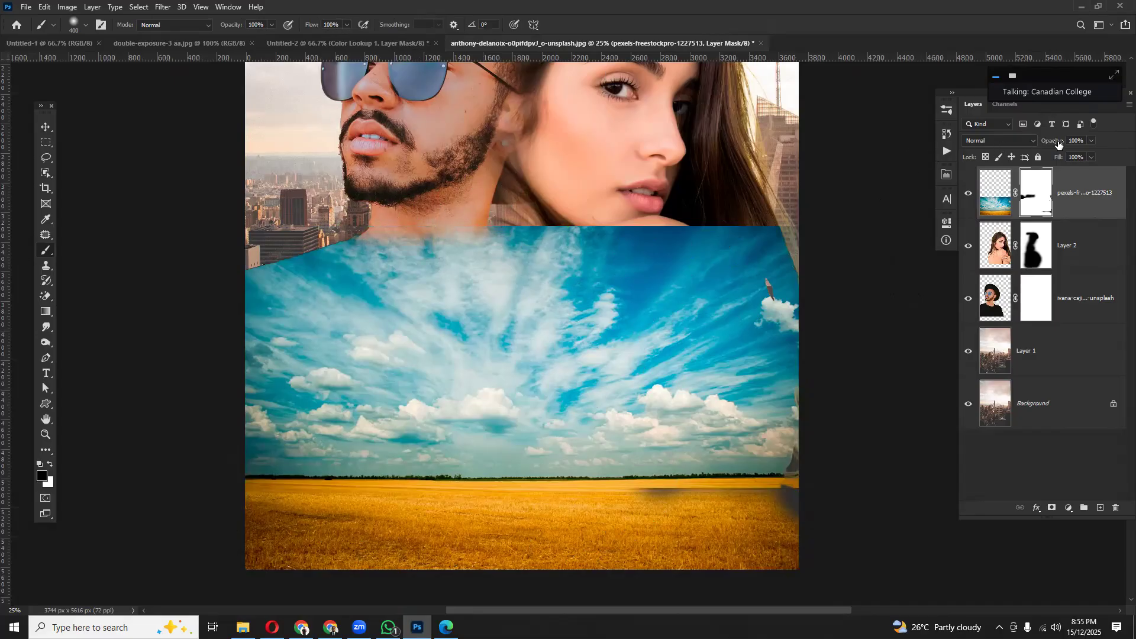
- Set the field photo's opacity to 58% and mask it off the man's neck and the woman's upper shoulder, hair and fingers
{"action": "type", "text": "58"}
{"action": "key", "text": "Return"}
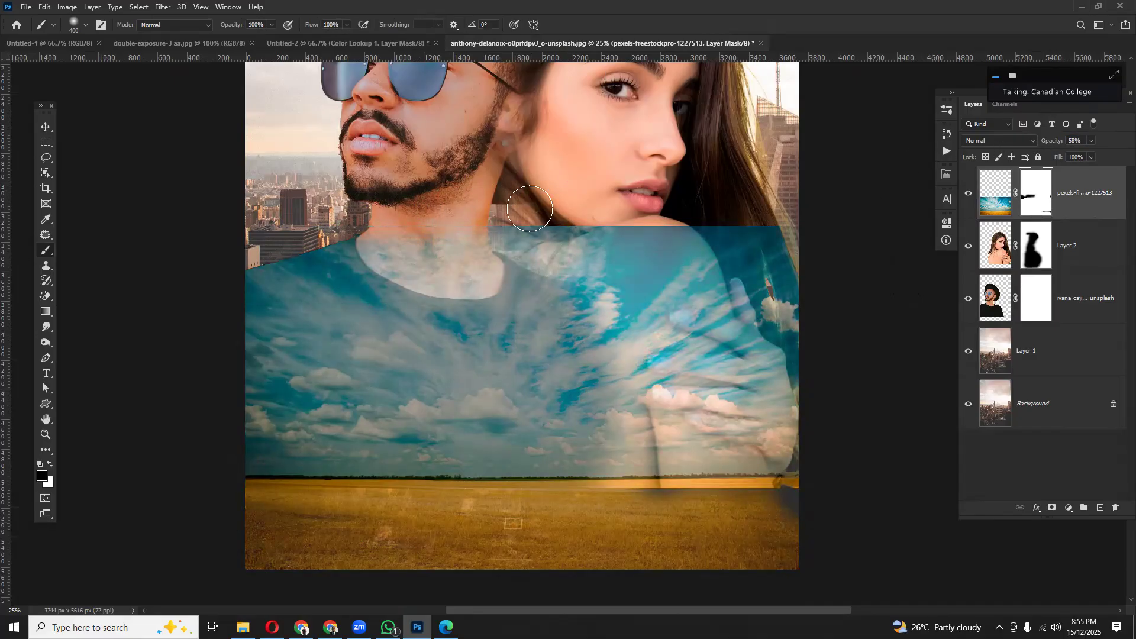
{"action": "key", "text": "bracketleft"}
{"action": "key", "text": "bracketleft"}
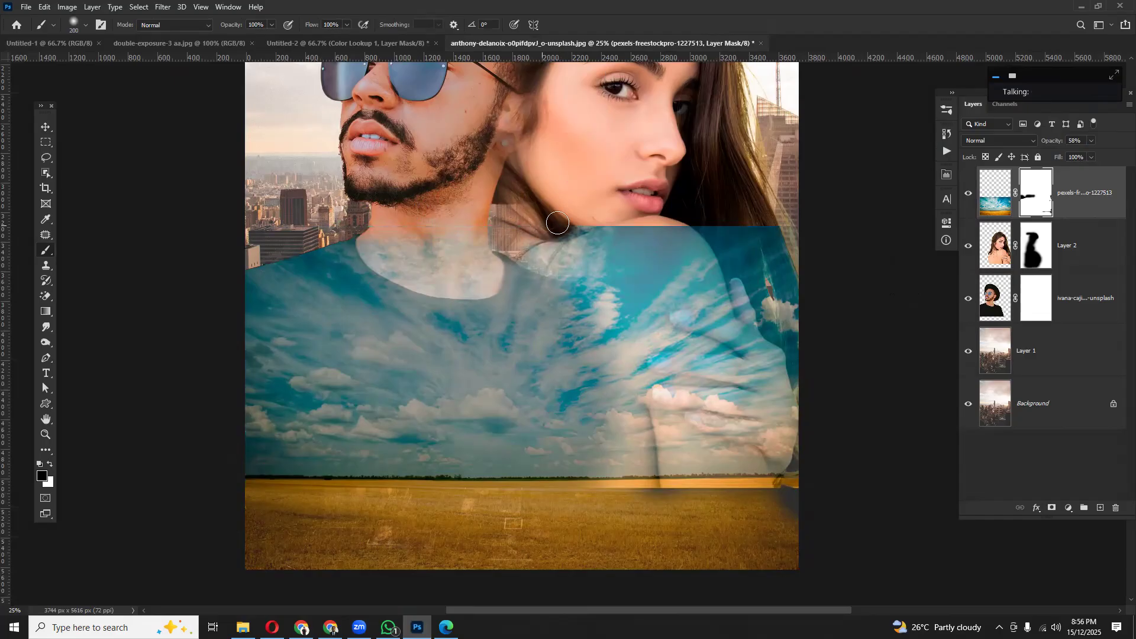
{"action": "key", "text": "bracketright"}
{"action": "key", "text": "bracketright"}
{"action": "key", "text": "bracketright"}
{"action": "mouse_move", "coordinate": [634, 211]}
{"action": "left_mouse_down"}
{"action": "mouse_move", "coordinate": [740, 205]}
{"action": "mouse_move", "coordinate": [742, 243]}
{"action": "mouse_move", "coordinate": [763, 268]}
{"action": "mouse_move", "coordinate": [729, 223]}
{"action": "mouse_move", "coordinate": [751, 284]}
{"action": "mouse_move", "coordinate": [750, 268]}
{"action": "mouse_move", "coordinate": [768, 267]}
{"action": "mouse_move", "coordinate": [777, 288]}
{"action": "mouse_move", "coordinate": [763, 227]}
{"action": "mouse_move", "coordinate": [839, 353]}
{"action": "left_mouse_up"}
{"action": "left_click_drag", "start_coordinate": [769, 284], "coordinate": [775, 349]}
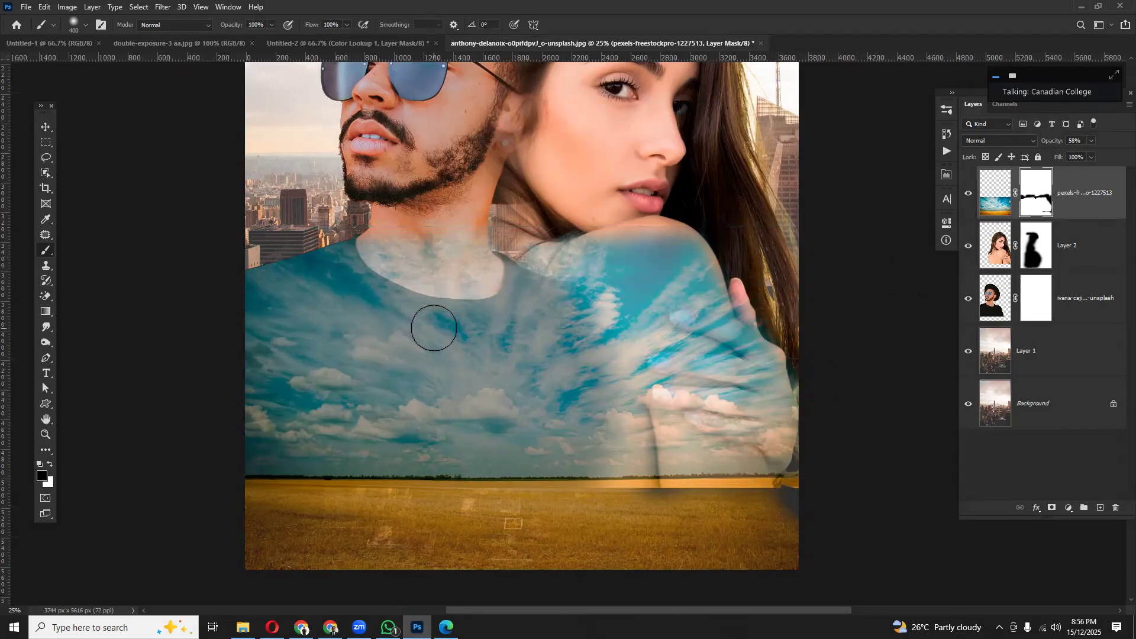
{"action": "mouse_move", "coordinate": [465, 198]}
{"action": "left_mouse_down"}
{"action": "mouse_move", "coordinate": [475, 276]}
{"action": "mouse_move", "coordinate": [405, 246]}
{"action": "mouse_move", "coordinate": [404, 260]}
{"action": "mouse_move", "coordinate": [377, 241]}
{"action": "mouse_move", "coordinate": [424, 260]}
{"action": "mouse_move", "coordinate": [453, 229]}
{"action": "mouse_move", "coordinate": [450, 245]}
{"action": "mouse_move", "coordinate": [437, 241]}
{"action": "mouse_move", "coordinate": [446, 227]}
{"action": "mouse_move", "coordinate": [469, 269]}
{"action": "left_mouse_up"}
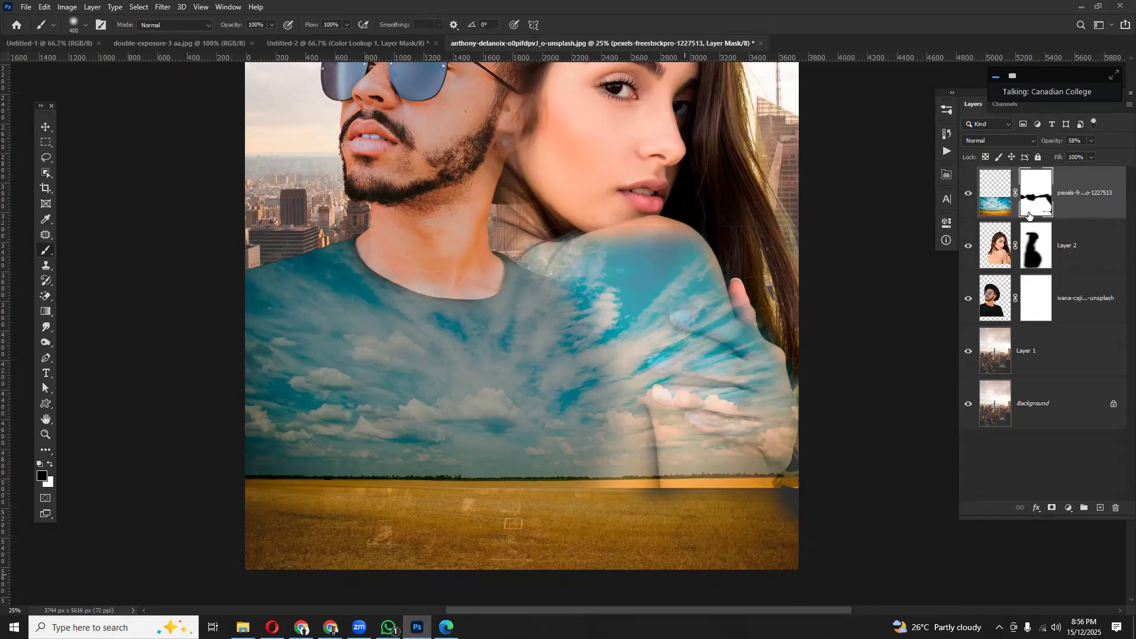
- Raise the field photo's opacity to 100%, try out other blend modes on it and return it to Normal
{"action": "left_click_drag", "start_coordinate": [1047, 143], "coordinate": [1122, 147]}
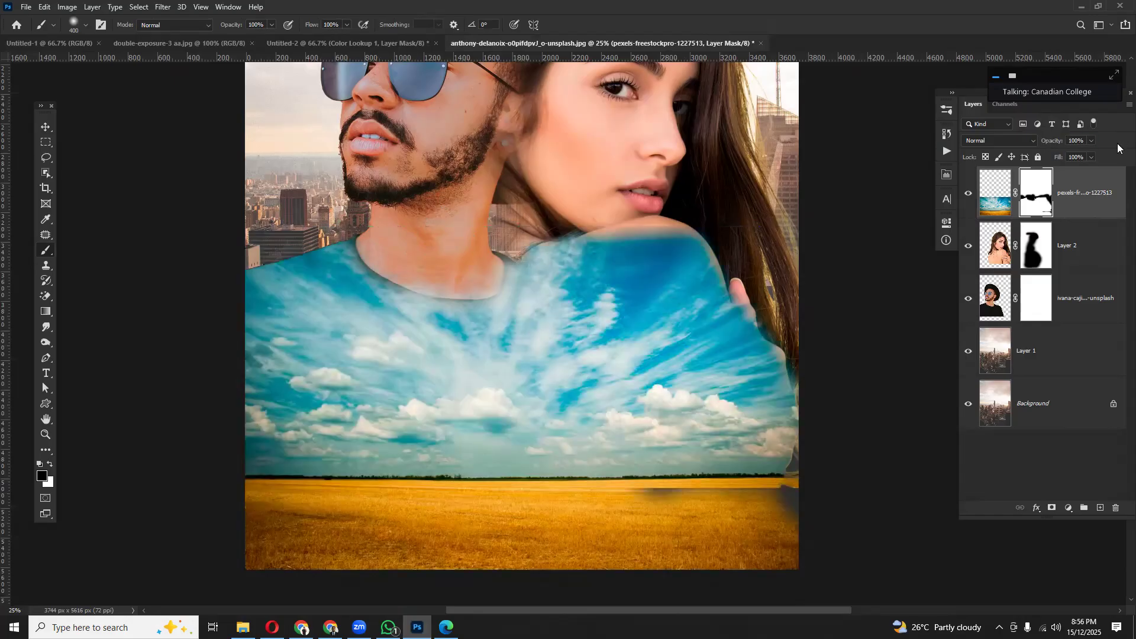
{"action": "left_click", "coordinate": [1032, 141]}
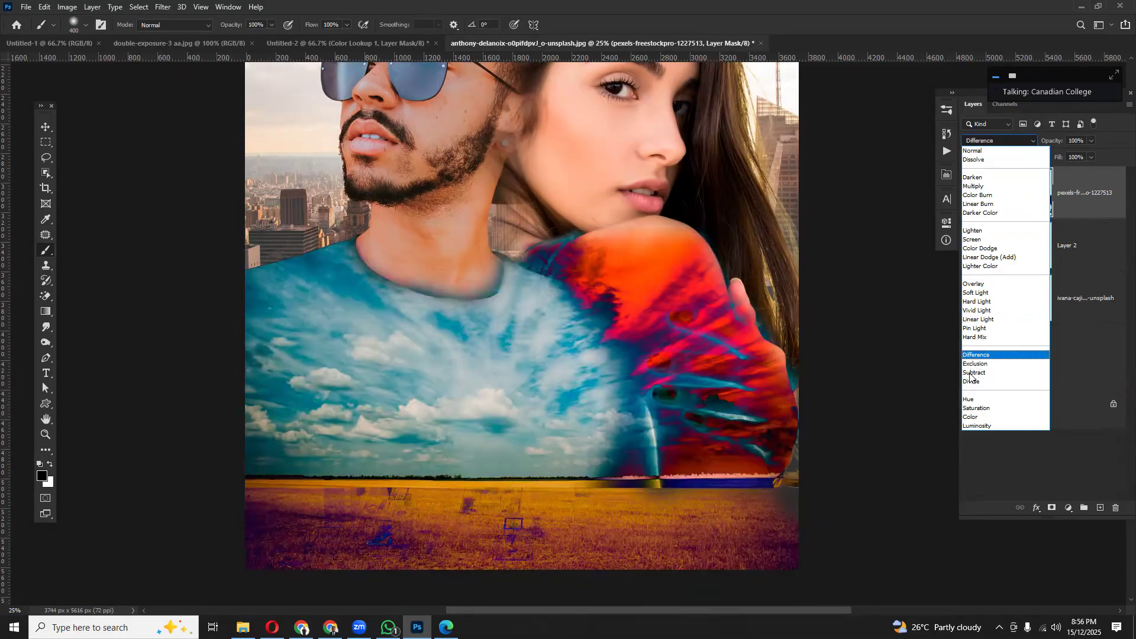
{"action": "left_click", "coordinate": [1000, 151]}
- Lower the field photo's opacity to 27%
{"action": "left_click_drag", "start_coordinate": [1050, 143], "coordinate": [1012, 146]}
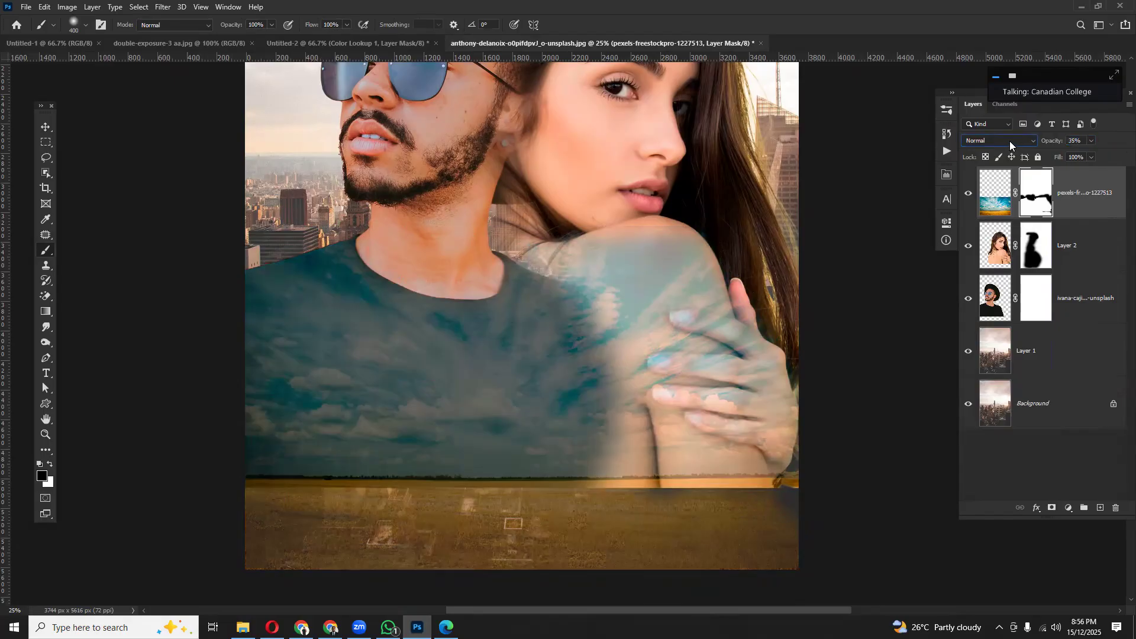
{"action": "key", "text": "ctrl+minus"}
{"action": "key", "text": "ctrl+minus"}
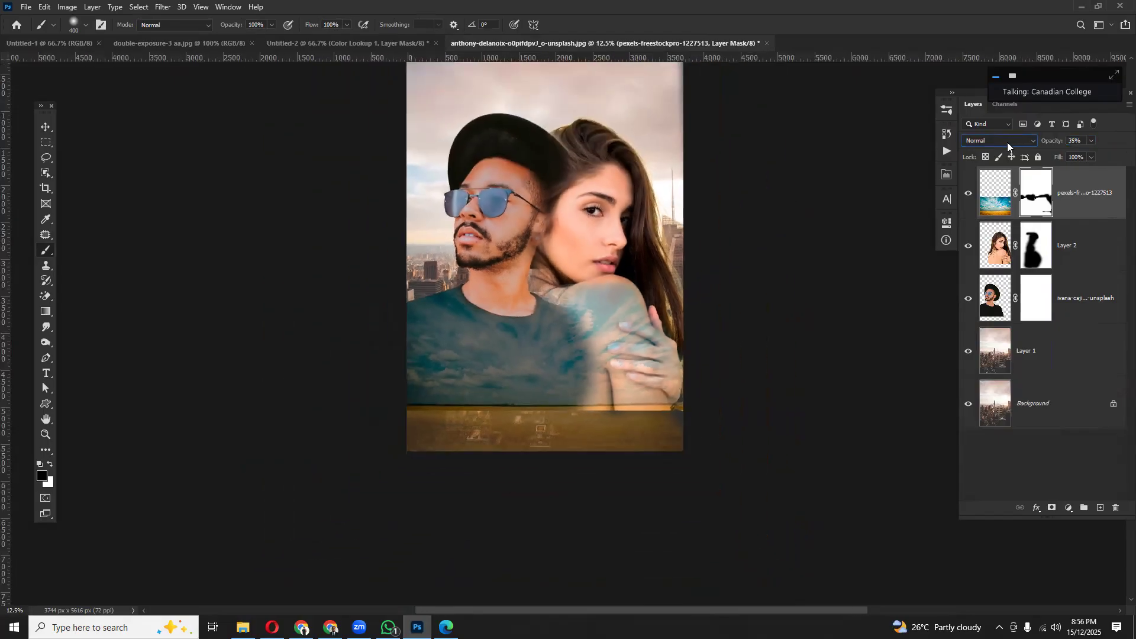
{"action": "key", "text": "ctrl+plus"}
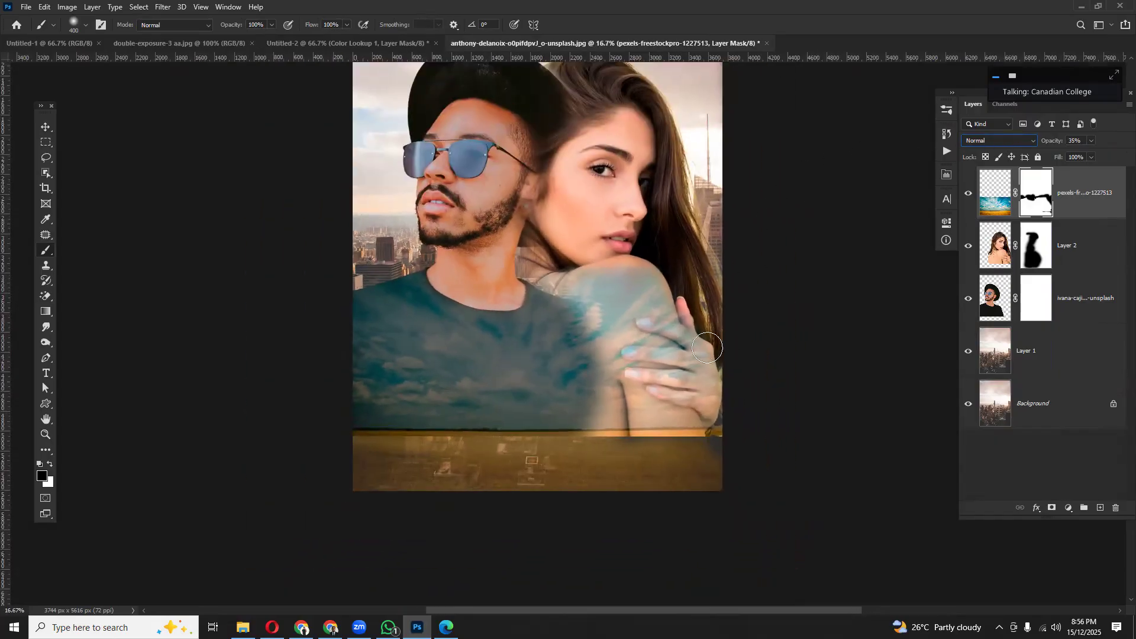
{"action": "left_click_drag", "start_coordinate": [1053, 140], "coordinate": [1047, 142]}
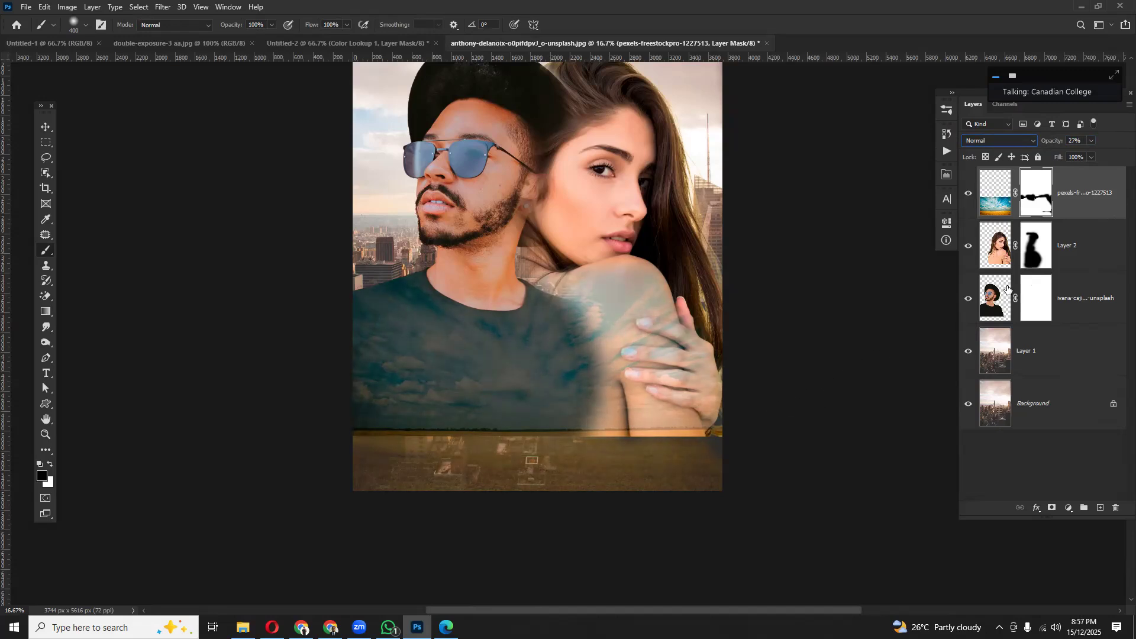
- Paint black with a large soft brush on the man's layer mask to reveal the city through his shirt below the neckline
{"action": "left_click", "coordinate": [996, 302]}
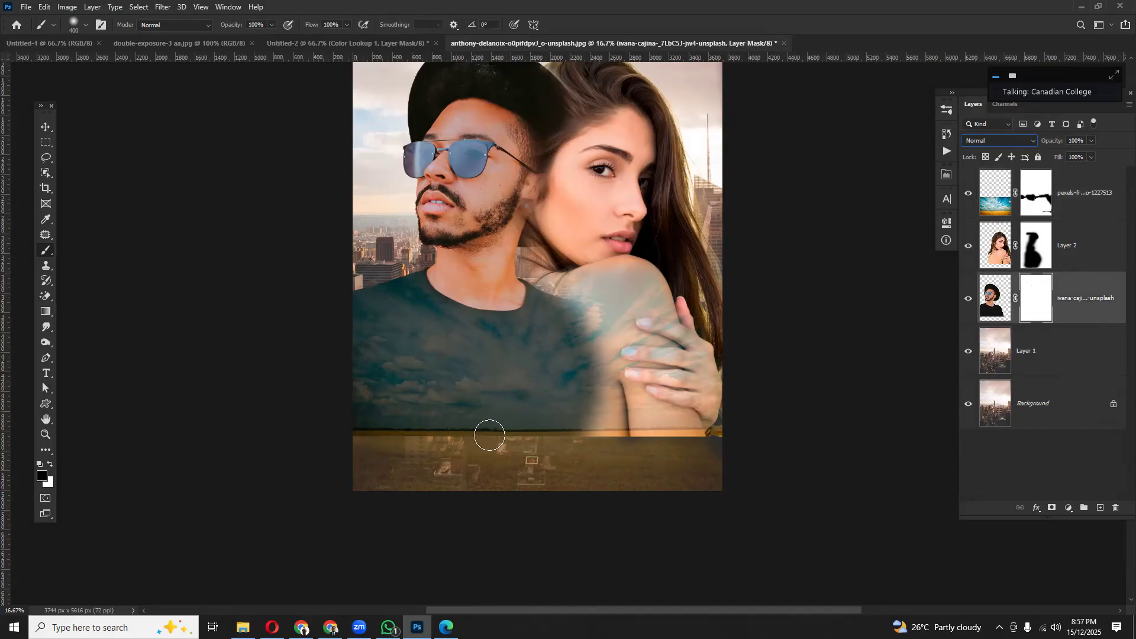
{"action": "left_click", "coordinate": [524, 432]}
{"action": "key", "text": "bracketright"}
{"action": "key", "text": "bracketright"}
{"action": "key", "text": "bracketright"}
{"action": "key", "text": "bracketright"}
{"action": "key", "text": "bracketright"}
{"action": "key", "text": "bracketright"}
{"action": "key", "text": "bracketright"}
{"action": "mouse_move", "coordinate": [526, 431]}
{"action": "left_mouse_down"}
{"action": "mouse_move", "coordinate": [542, 365]}
{"action": "mouse_move", "coordinate": [465, 373]}
{"action": "mouse_move", "coordinate": [410, 324]}
{"action": "mouse_move", "coordinate": [419, 393]}
{"action": "mouse_move", "coordinate": [537, 384]}
{"action": "mouse_move", "coordinate": [550, 339]}
{"action": "mouse_move", "coordinate": [549, 380]}
{"action": "mouse_move", "coordinate": [594, 345]}
{"action": "mouse_move", "coordinate": [586, 390]}
{"action": "mouse_move", "coordinate": [557, 405]}
{"action": "mouse_move", "coordinate": [460, 408]}
{"action": "mouse_move", "coordinate": [383, 442]}
{"action": "mouse_move", "coordinate": [574, 447]}
{"action": "mouse_move", "coordinate": [707, 403]}
{"action": "mouse_move", "coordinate": [561, 456]}
{"action": "mouse_move", "coordinate": [688, 454]}
{"action": "mouse_move", "coordinate": [649, 450]}
{"action": "mouse_move", "coordinate": [589, 409]}
{"action": "mouse_move", "coordinate": [577, 366]}
{"action": "mouse_move", "coordinate": [615, 309]}
{"action": "mouse_move", "coordinate": [610, 293]}
{"action": "mouse_move", "coordinate": [556, 319]}
{"action": "mouse_move", "coordinate": [586, 321]}
{"action": "left_mouse_up"}
- Paint out the woman's shoulder and upper arm on her layer mask with a smaller brush, undoing the first stroke, to blend in the buildings
{"action": "key", "text": "bracketleft"}
{"action": "key", "text": "bracketleft"}
{"action": "key", "text": "alt+bracketright"}
{"action": "key", "text": "bracketleft"}
{"action": "key", "text": "bracketleft"}
{"action": "key", "text": "bracketleft"}
{"action": "key", "text": "bracketleft"}
{"action": "mouse_move", "coordinate": [640, 296]}
{"action": "left_mouse_down"}
{"action": "mouse_move", "coordinate": [650, 319]}
{"action": "mouse_move", "coordinate": [594, 322]}
{"action": "mouse_move", "coordinate": [548, 355]}
{"action": "mouse_move", "coordinate": [566, 359]}
{"action": "mouse_move", "coordinate": [641, 312]}
{"action": "mouse_move", "coordinate": [635, 287]}
{"action": "mouse_move", "coordinate": [606, 298]}
{"action": "left_mouse_up"}
{"action": "key", "text": "ctrl+z"}
{"action": "key", "text": "ctrl+plus"}
{"action": "key", "text": "ctrl+plus"}
{"action": "mouse_move", "coordinate": [793, 392]}
{"action": "left_mouse_down"}
{"action": "mouse_move", "coordinate": [664, 387]}
{"action": "mouse_move", "coordinate": [682, 380]}
{"action": "mouse_move", "coordinate": [613, 357]}
{"action": "mouse_move", "coordinate": [578, 367]}
{"action": "mouse_move", "coordinate": [593, 399]}
{"action": "mouse_move", "coordinate": [674, 406]}
{"action": "mouse_move", "coordinate": [651, 407]}
{"action": "mouse_move", "coordinate": [608, 502]}
{"action": "left_mouse_up"}
- Fade the woman's lower arm and its edge along the horizon on her layer mask, adjusting the soft brush size as needed
{"action": "key", "text": "bracketleft"}
{"action": "key", "text": "bracketleft"}
{"action": "key", "text": "bracketleft"}
{"action": "key", "text": "bracketleft"}
{"action": "key", "text": "bracketleft"}
{"action": "key", "text": "bracketleft"}
{"action": "scroll", "coordinate": [623, 498], "scroll_direction": "down", "scroll_amount": 4}
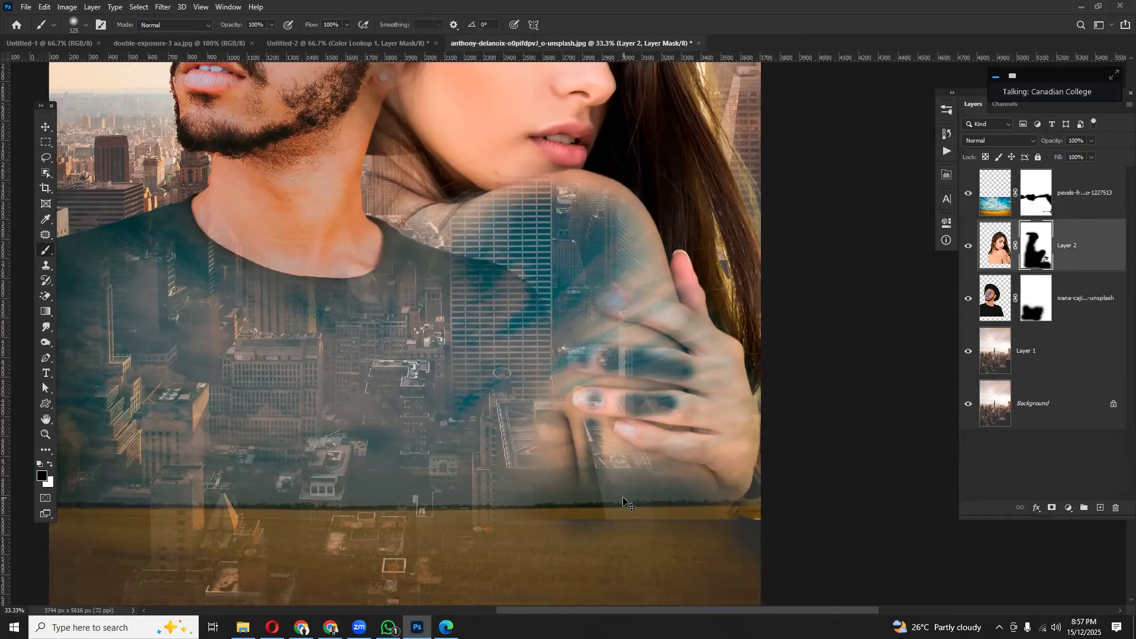
{"action": "left_click_drag", "start_coordinate": [678, 499], "coordinate": [583, 466]}
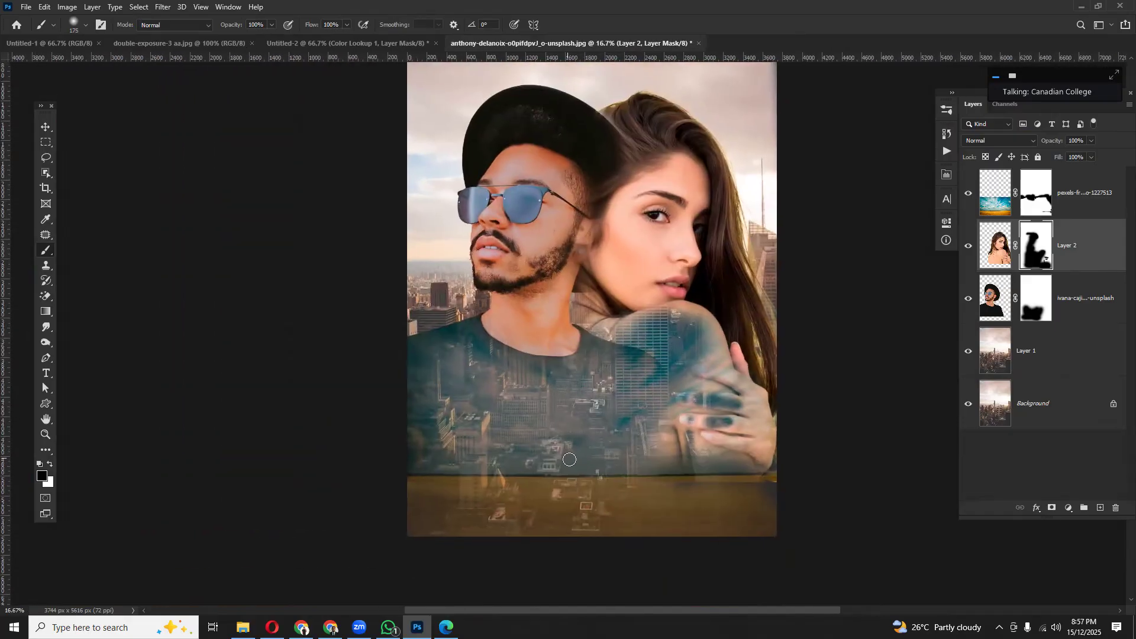
{"action": "key", "text": "bracketright"}
{"action": "key", "text": "bracketright"}
{"action": "key", "text": "bracketright"}
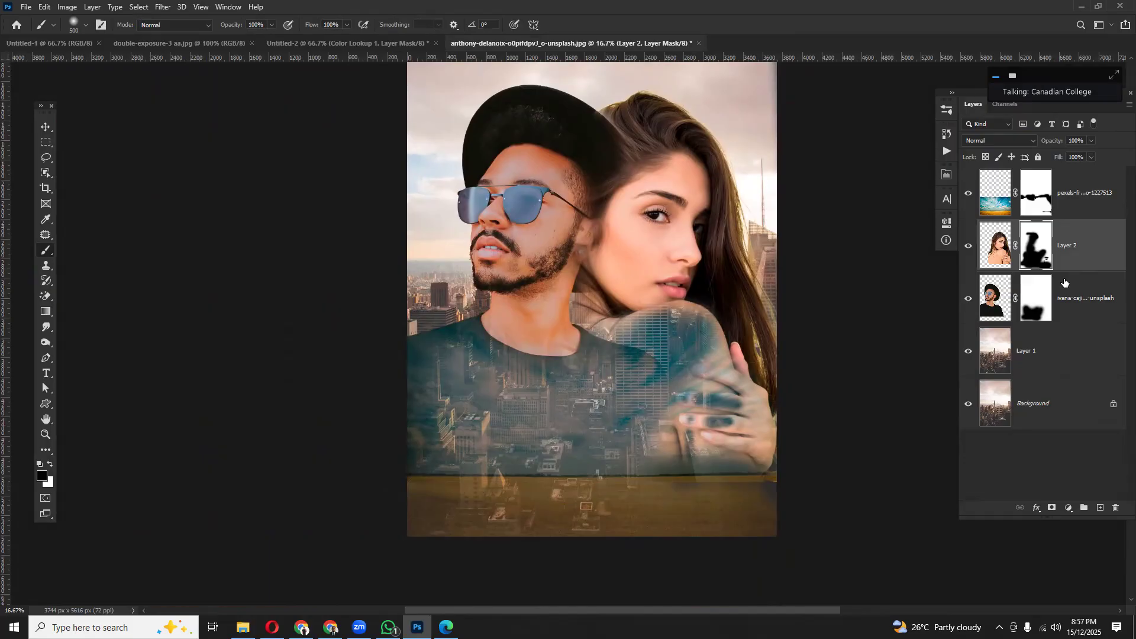
- Try other blend modes on the field photo at 100% opacity, keep Normal and set its opacity to 44%
{"action": "left_click", "coordinate": [999, 197]}
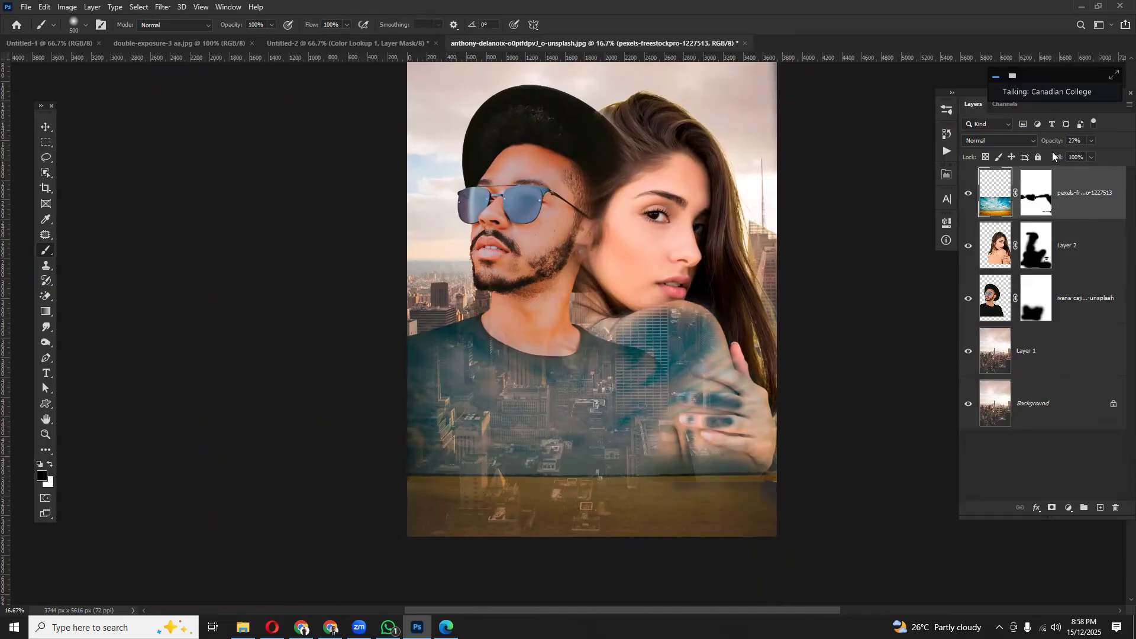
{"action": "left_click_drag", "start_coordinate": [1059, 141], "coordinate": [1063, 141]}
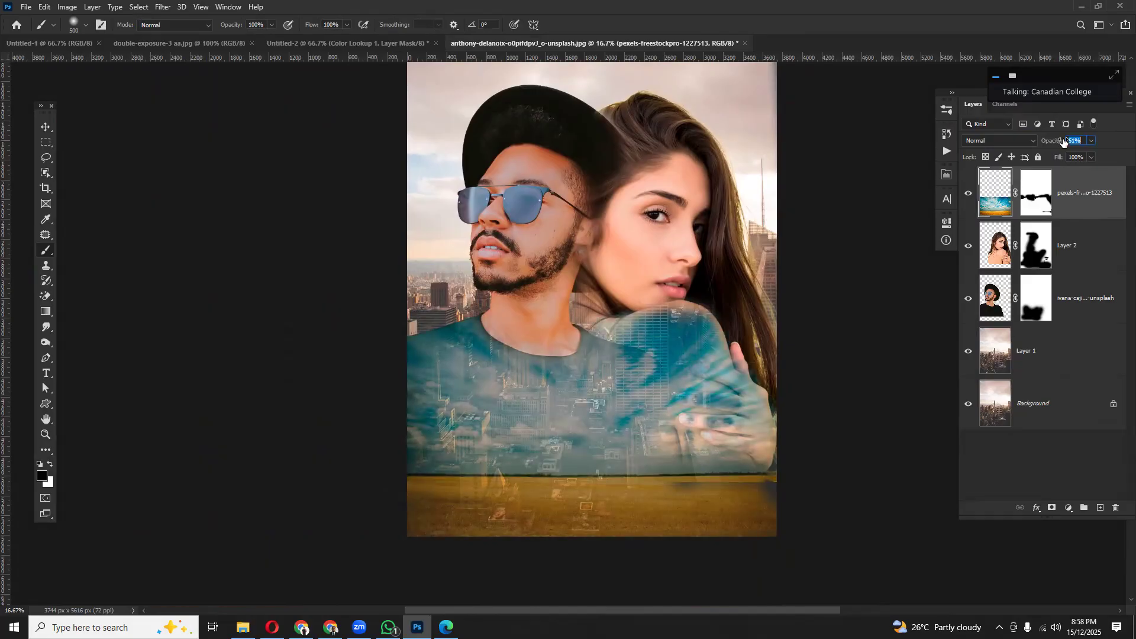
{"action": "left_click_drag", "start_coordinate": [1054, 142], "coordinate": [1094, 142]}
{"action": "left_click", "coordinate": [1034, 141]}
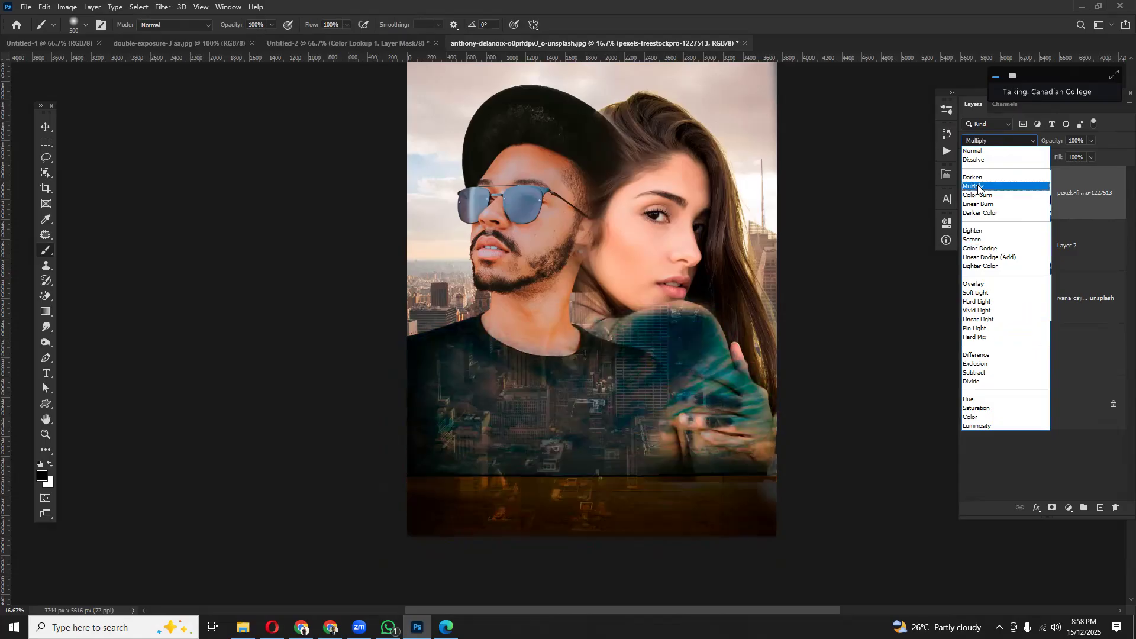
{"action": "left_click", "coordinate": [984, 154]}
{"action": "left_click_drag", "start_coordinate": [1052, 144], "coordinate": [1017, 146]}
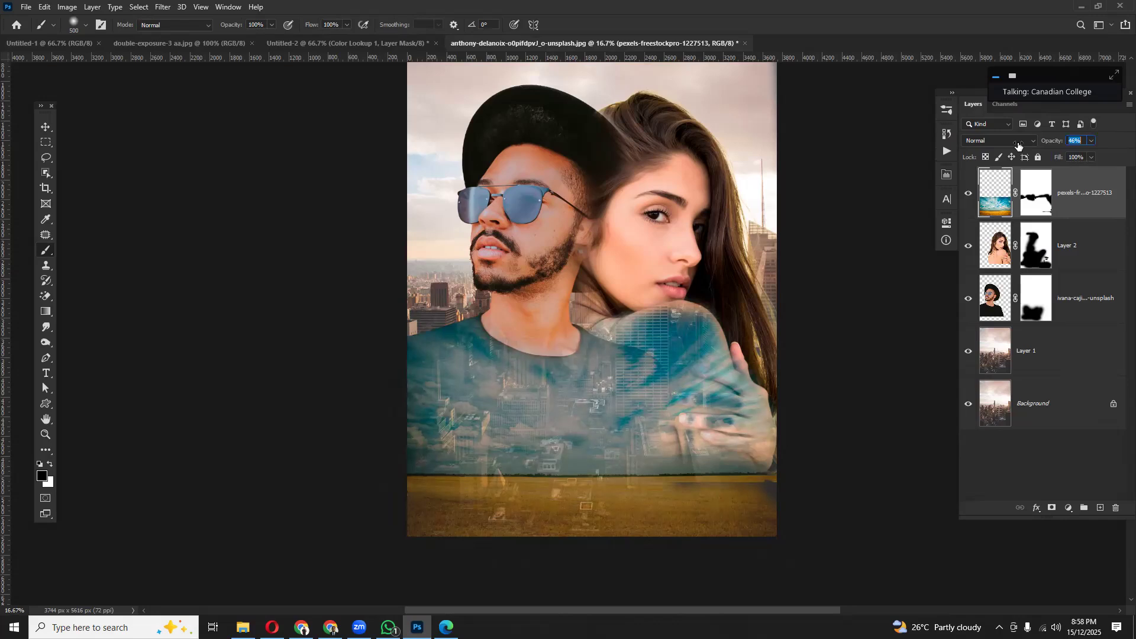
- Paint white on the field photo's layer mask to restore the masked grass below the woman's arm, undoing the stray stroke on the photo
{"action": "mouse_move", "coordinate": [773, 476]}
{"action": "left_mouse_down"}
{"action": "mouse_move", "coordinate": [675, 484]}
{"action": "mouse_move", "coordinate": [777, 492]}
{"action": "left_mouse_up"}
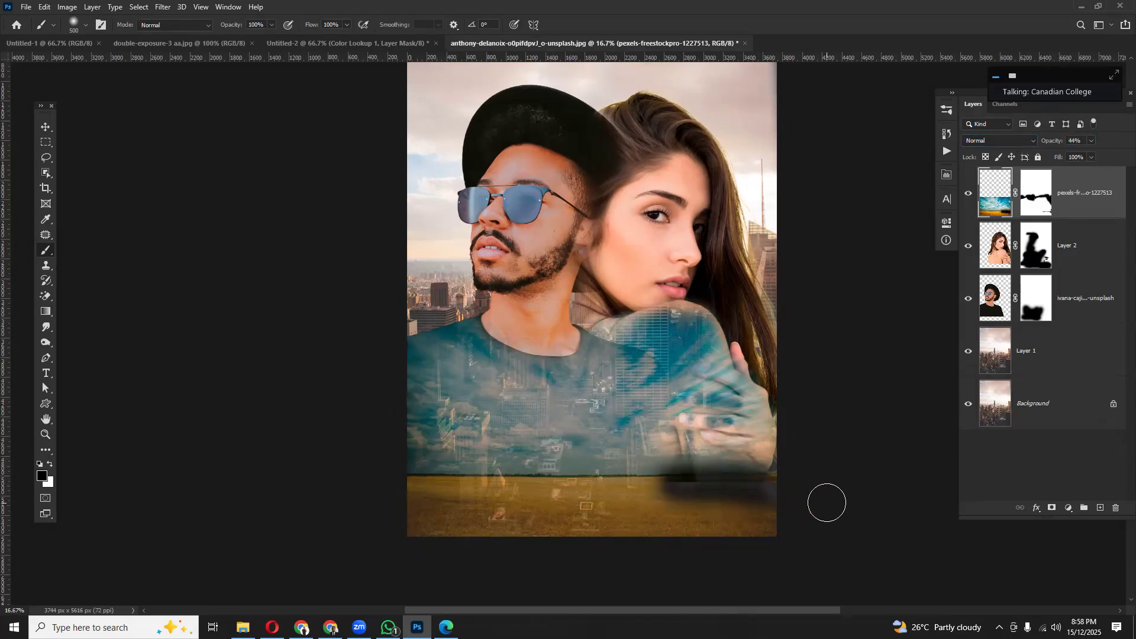
{"action": "key", "text": "ctrl+z"}
{"action": "left_click", "coordinate": [1029, 195]}
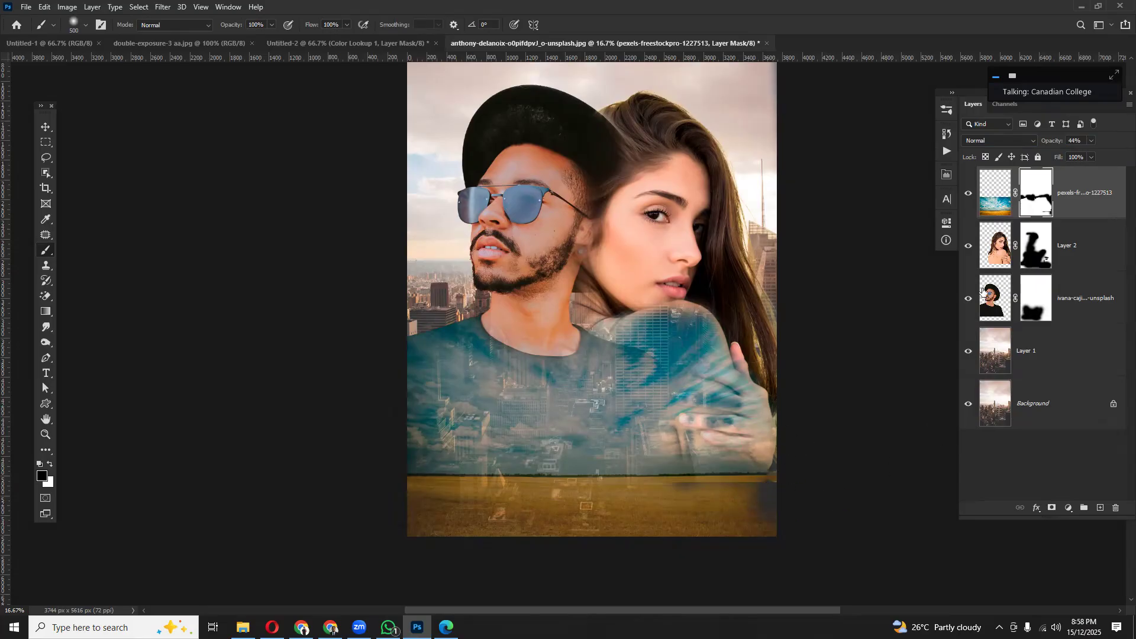
{"action": "key", "text": "x"}
{"action": "mouse_move", "coordinate": [763, 521]}
{"action": "left_mouse_down"}
{"action": "mouse_move", "coordinate": [761, 497]}
{"action": "mouse_move", "coordinate": [705, 498]}
{"action": "left_mouse_up"}
{"action": "scroll", "coordinate": [562, 462], "scroll_direction": "up", "scroll_amount": 3}
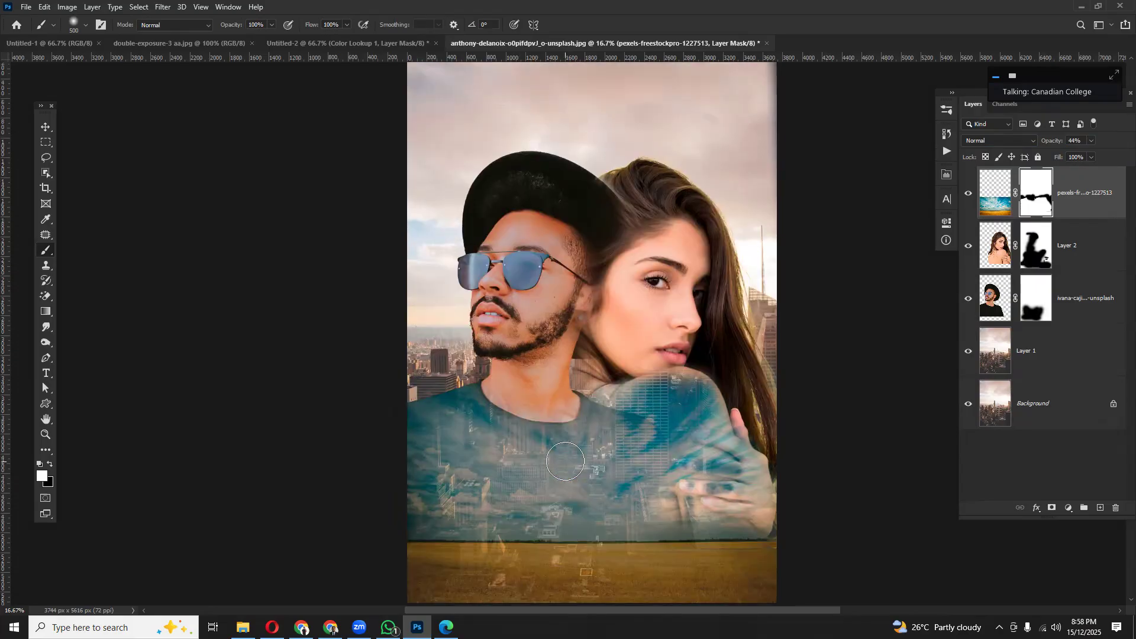
{"action": "scroll", "coordinate": [619, 447], "scroll_direction": "up", "scroll_amount": 1}
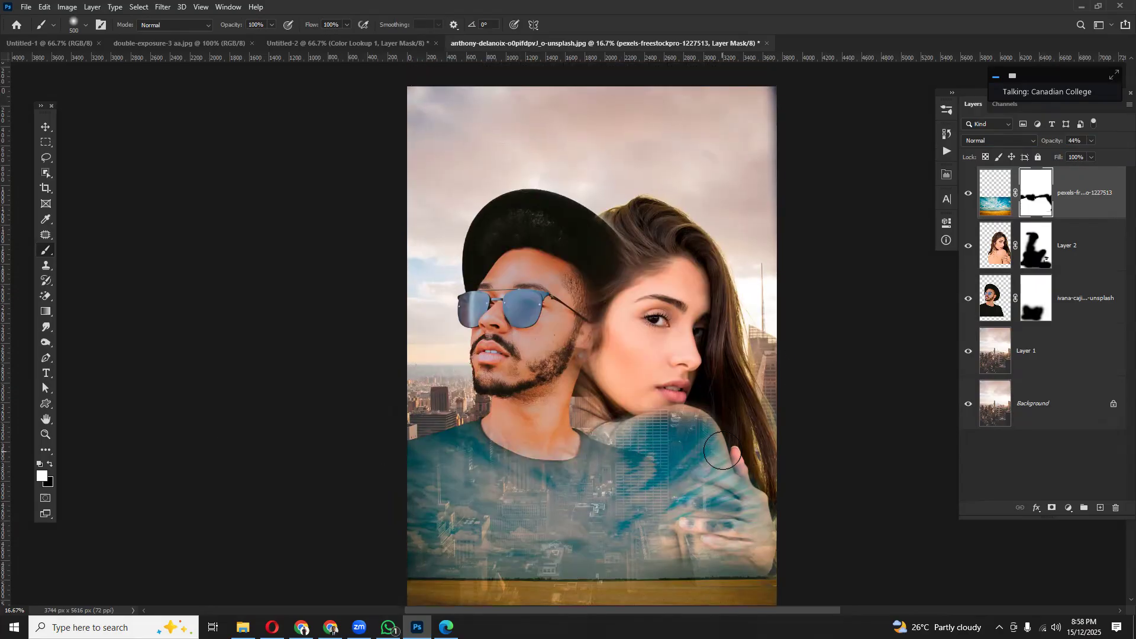
- Add a Black & White adjustment layer above the woman's Layer 2 and clip it to that layer only
{"action": "scroll", "coordinate": [687, 468], "scroll_direction": "down", "scroll_amount": 2}
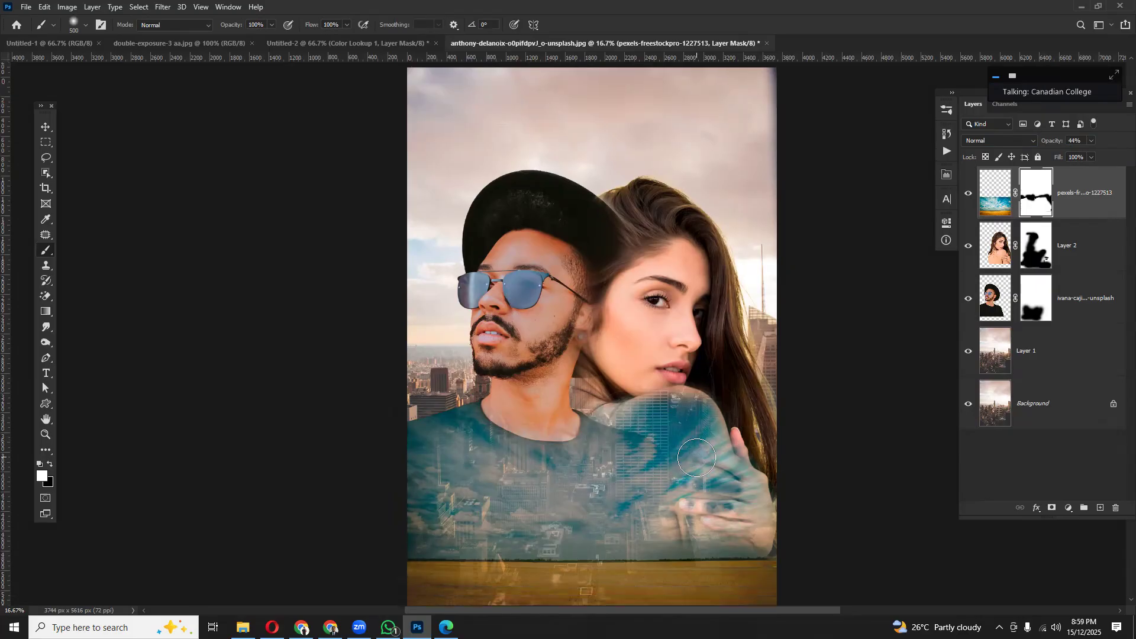
{"action": "scroll", "coordinate": [707, 380], "scroll_direction": "up", "scroll_amount": 1}
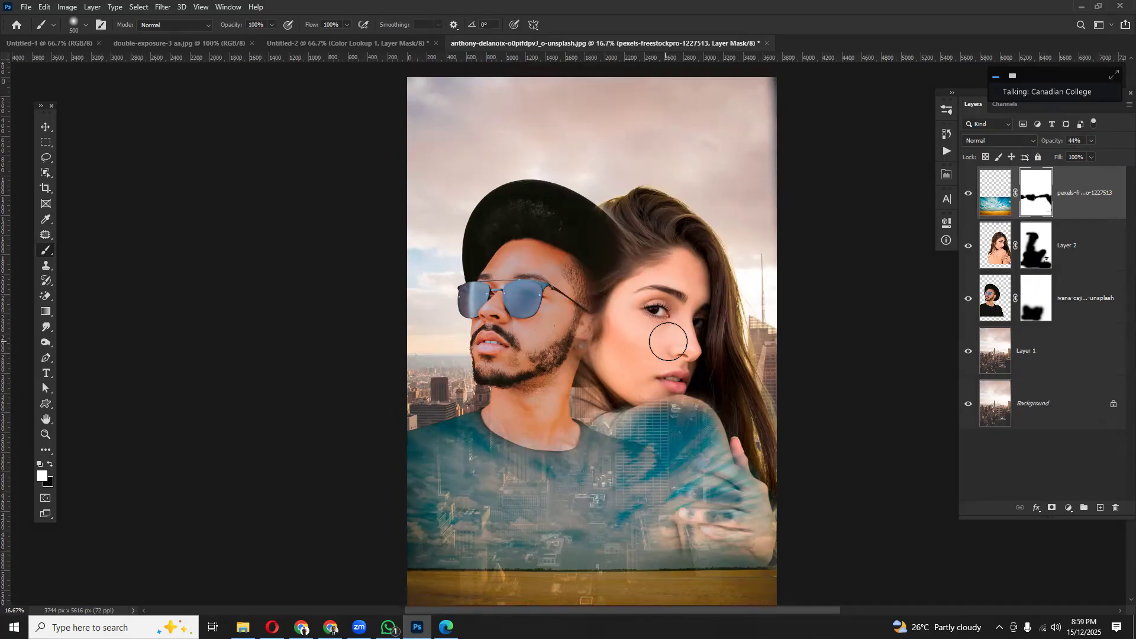
{"action": "left_click", "coordinate": [999, 257]}
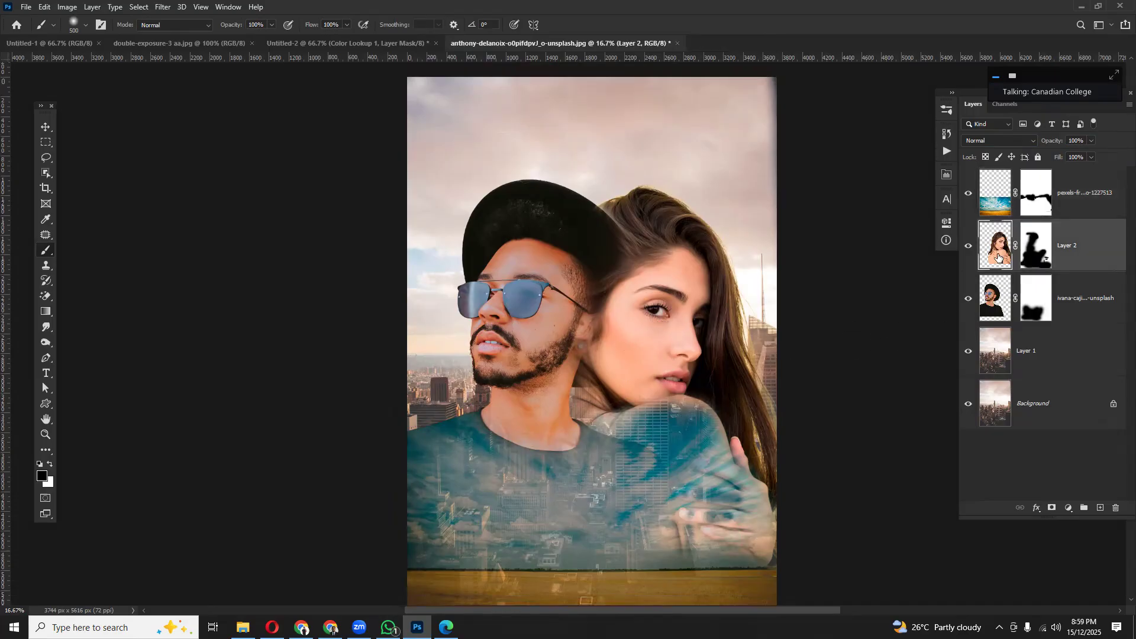
{"action": "left_click", "coordinate": [1069, 509]}
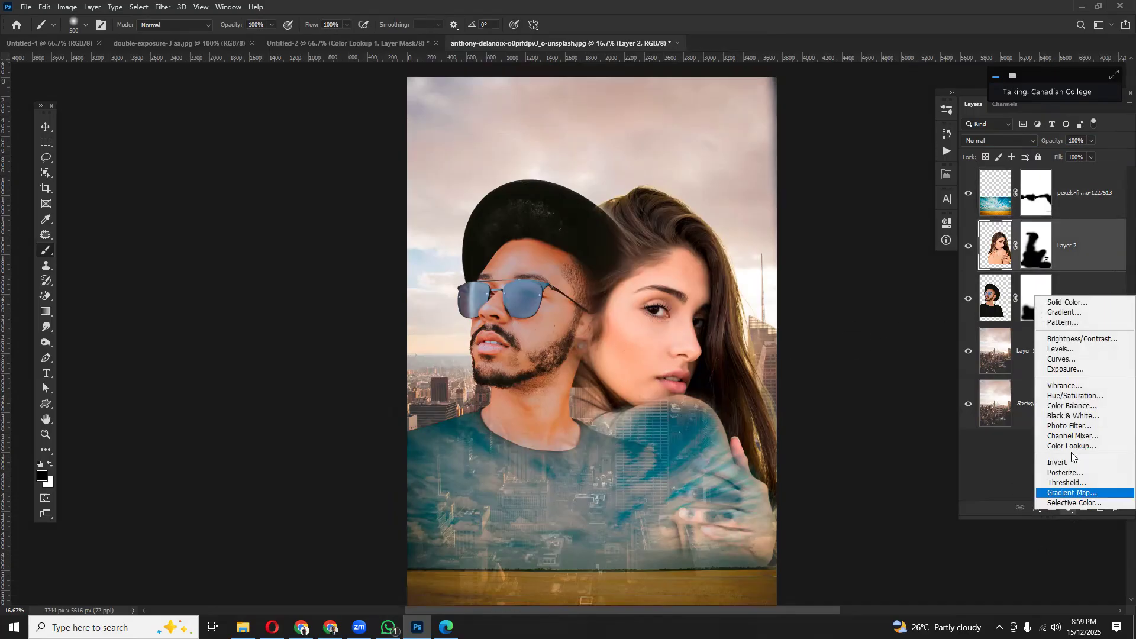
{"action": "left_click", "coordinate": [1074, 417]}
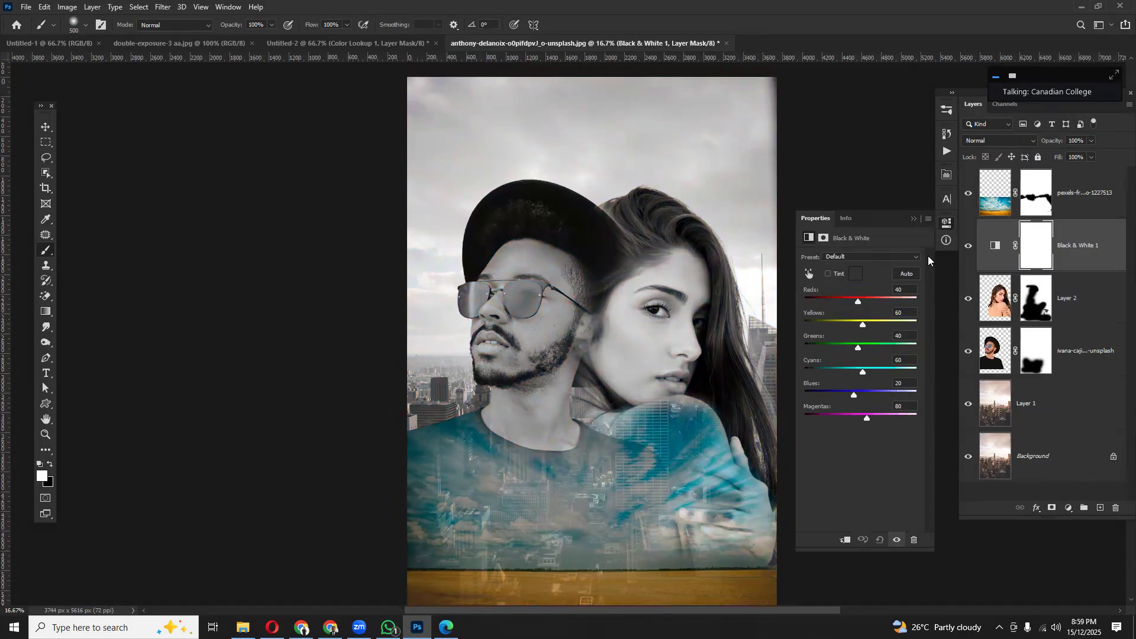
{"action": "left_click", "coordinate": [913, 219]}
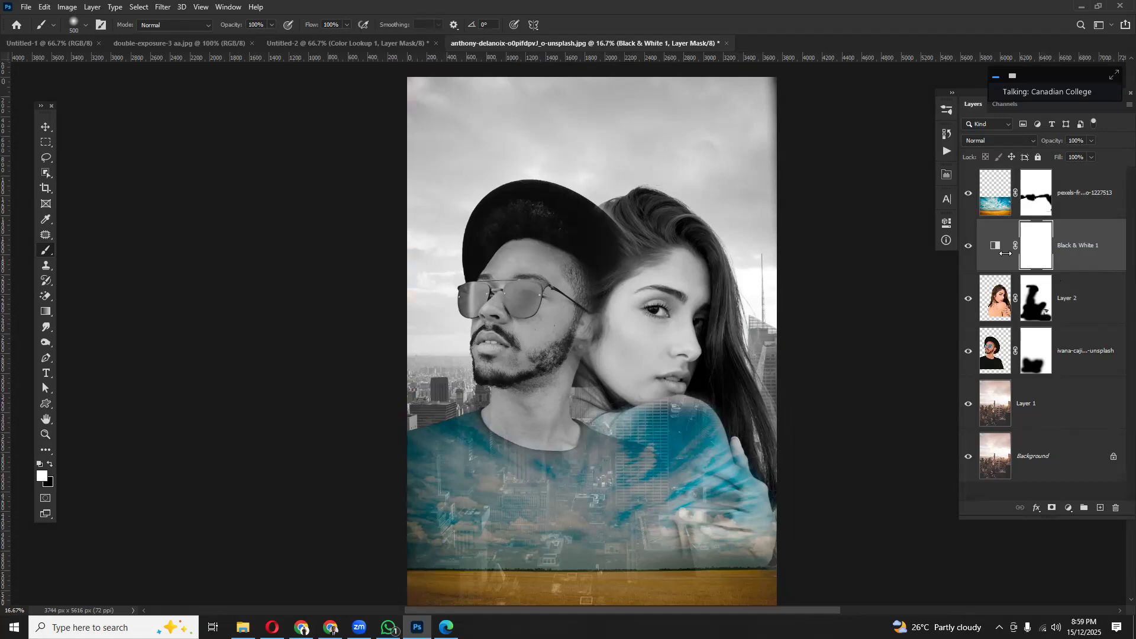
{"action": "key", "text": "ctrl+2"}
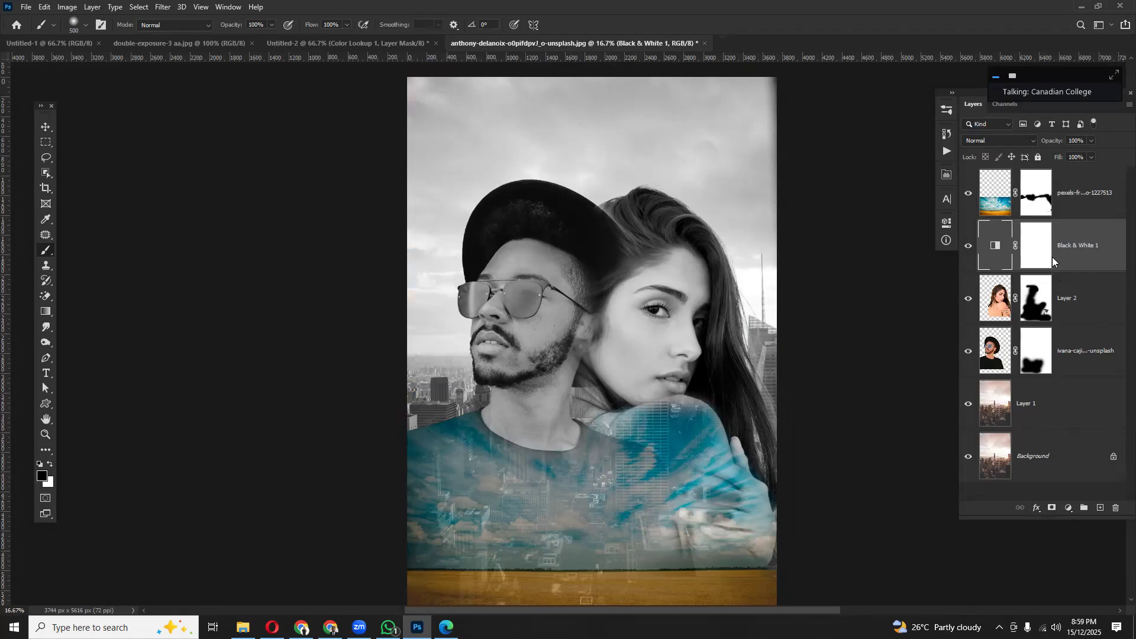
{"action": "double_click", "coordinate": [995, 252]}
{"action": "left_click", "coordinate": [846, 540]}
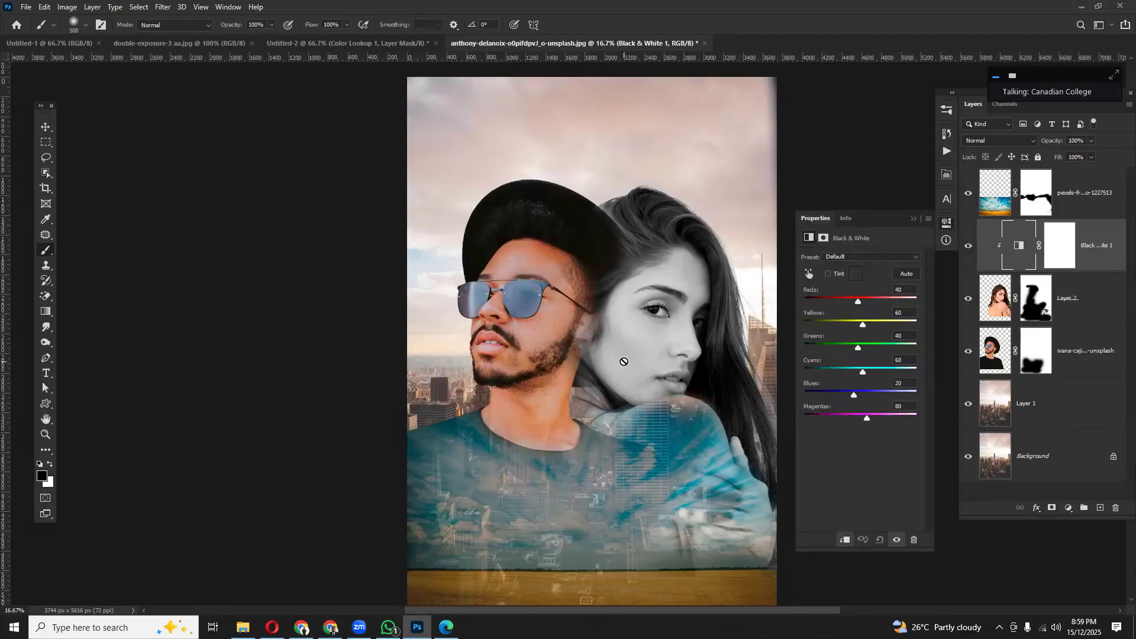
{"action": "mouse_move", "coordinate": [856, 306]}
{"action": "left_mouse_down"}
{"action": "mouse_move", "coordinate": [871, 306]}
{"action": "mouse_move", "coordinate": [860, 305]}
{"action": "left_mouse_up"}
- Add a Black & White adjustment layer above the man's portrait layer and clip it to that portrait
{"action": "left_click", "coordinate": [1076, 310]}
{"action": "left_click", "coordinate": [1077, 364]}
{"action": "left_click", "coordinate": [1069, 508]}
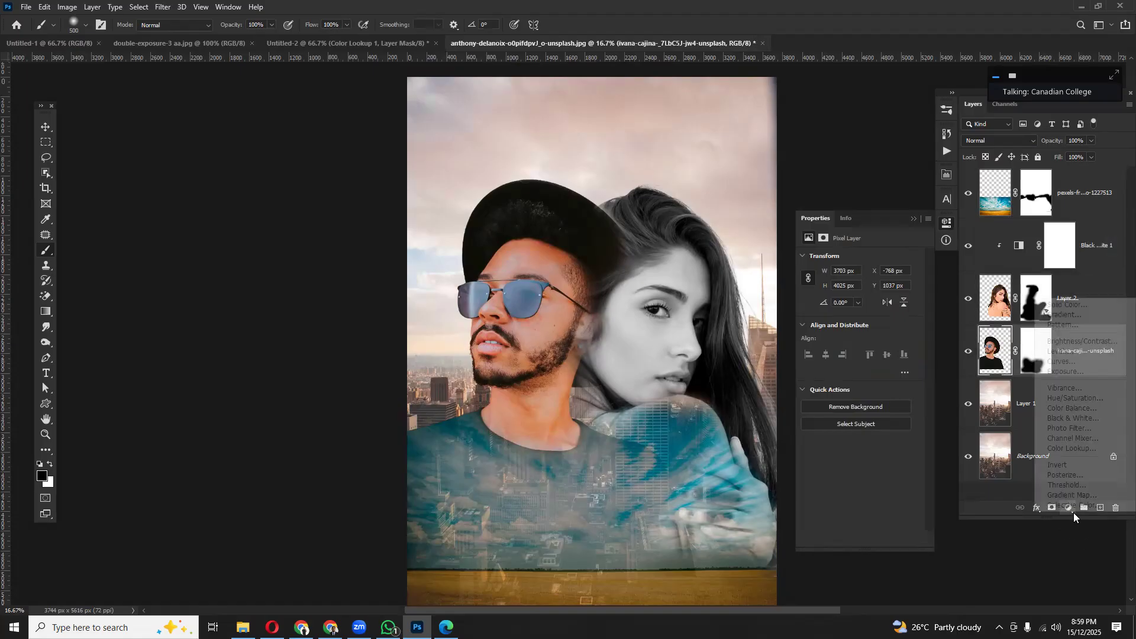
{"action": "left_click", "coordinate": [1078, 420]}
{"action": "left_click", "coordinate": [842, 541]}
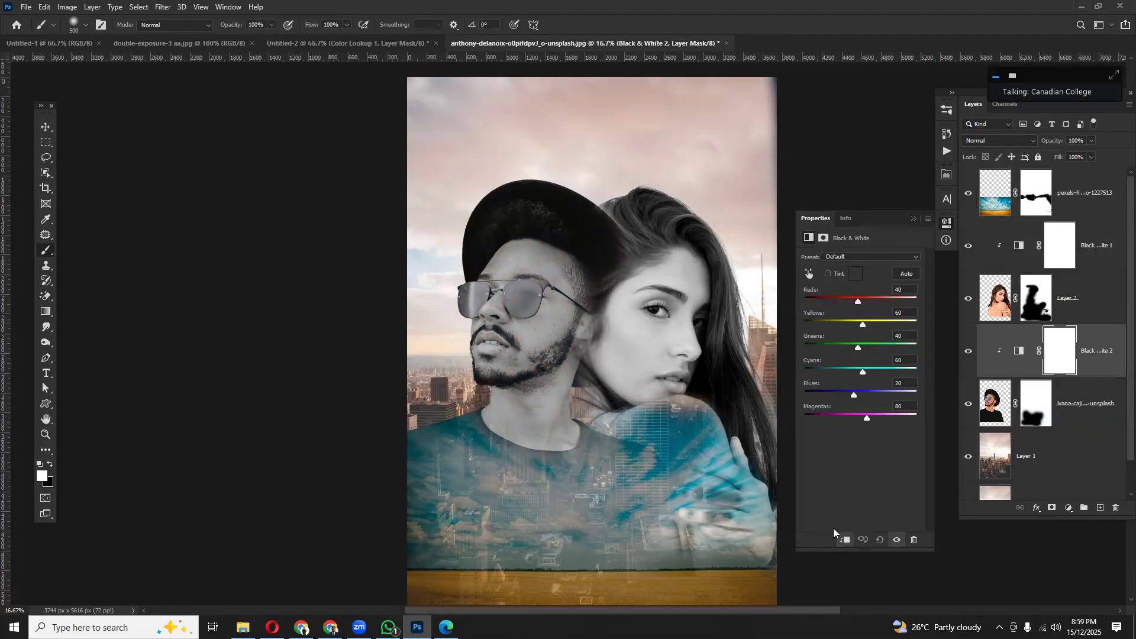
{"action": "left_click", "coordinate": [915, 220]}
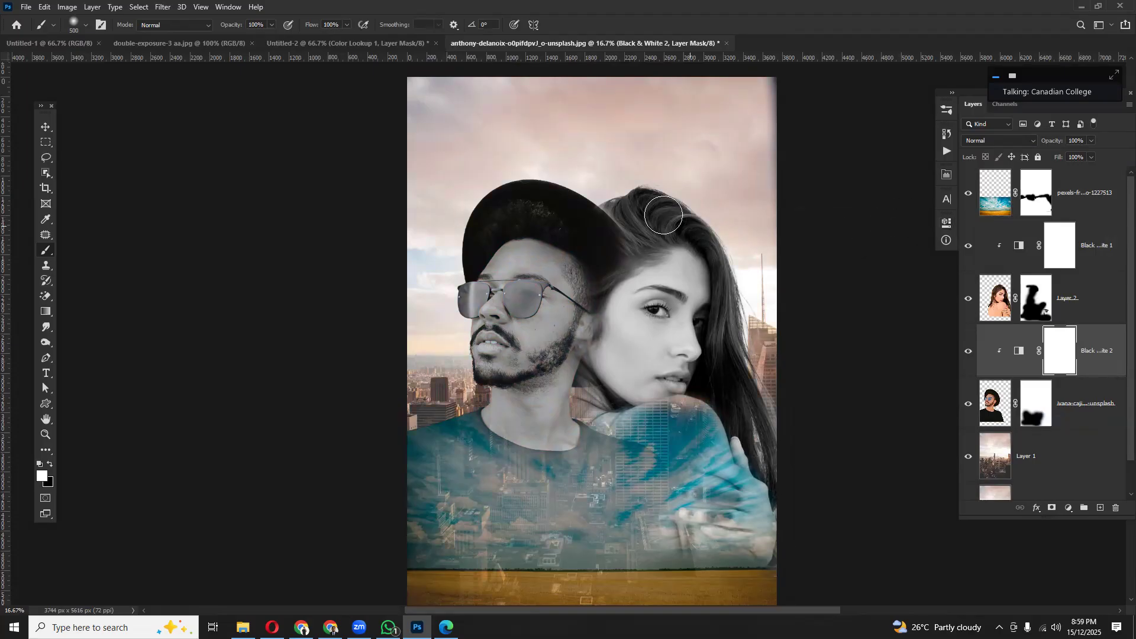
- Move the Layer 1 cityscape straight up so the skyline sits behind and above the two heads
{"action": "scroll", "coordinate": [576, 214], "scroll_direction": "up", "scroll_amount": 2}
{"action": "left_click", "coordinate": [45, 126]}
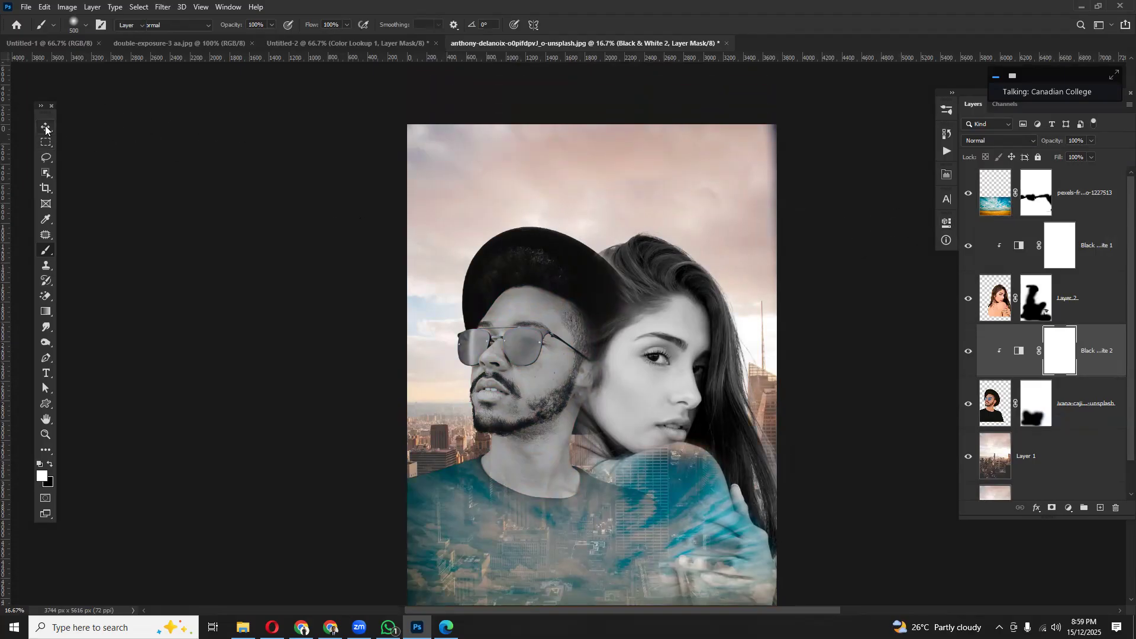
{"action": "left_click", "coordinate": [757, 335], "text": "ctrl"}
{"action": "scroll", "coordinate": [703, 339], "scroll_direction": "down", "scroll_amount": 2}
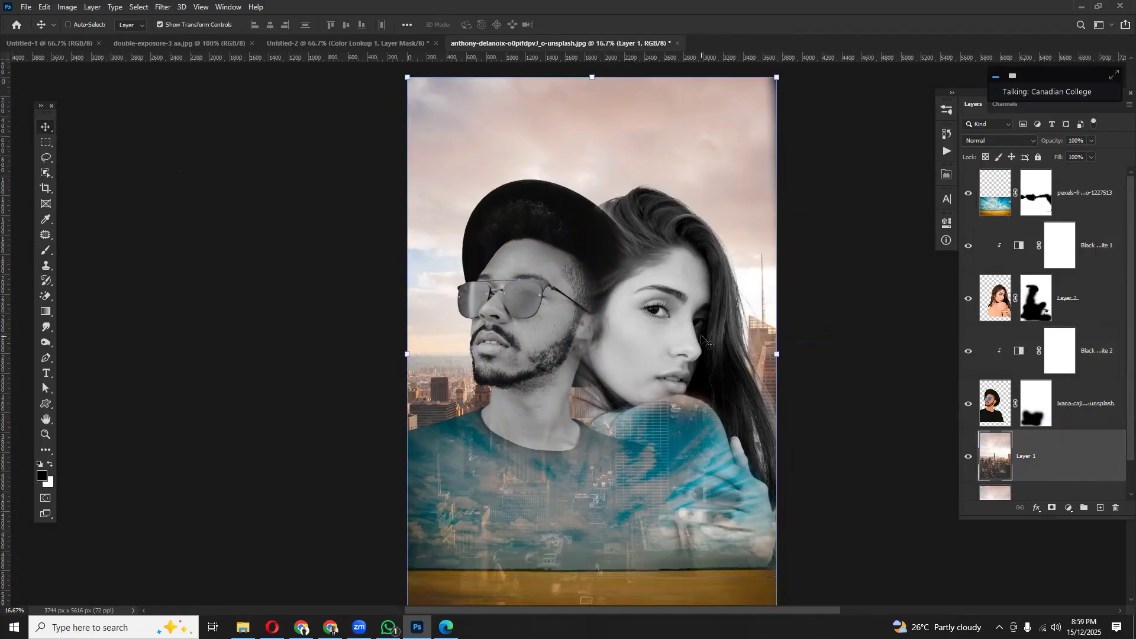
{"action": "left_click_drag", "start_coordinate": [762, 349], "coordinate": [761, 102]}
{"action": "left_click_drag", "start_coordinate": [761, 103], "coordinate": [762, 104]}
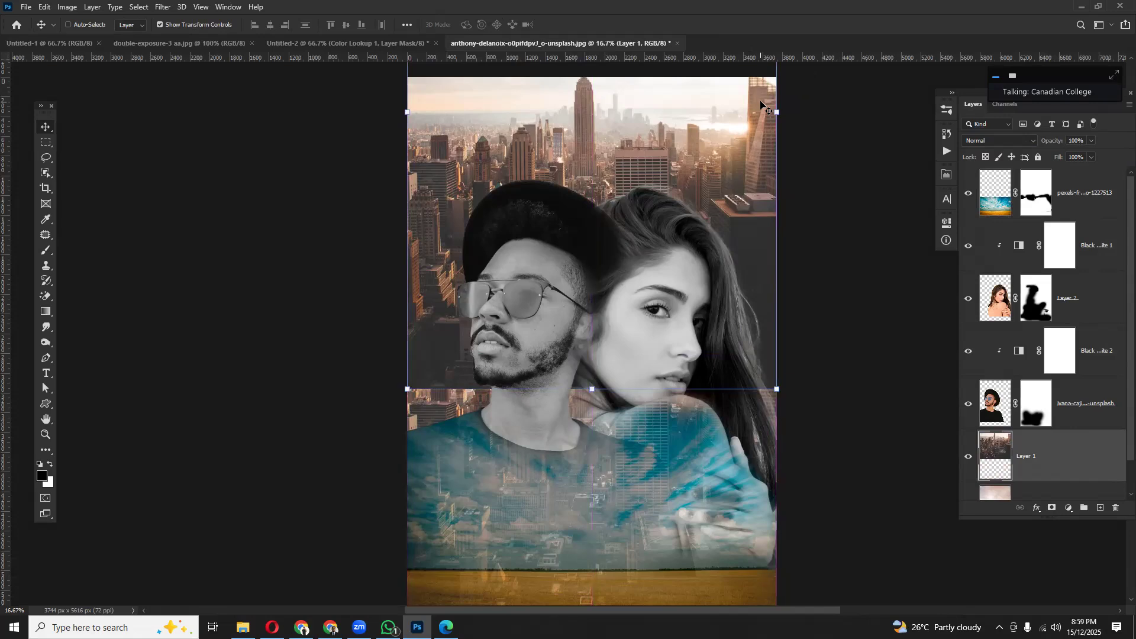
{"action": "key", "text": "ctrl+z"}
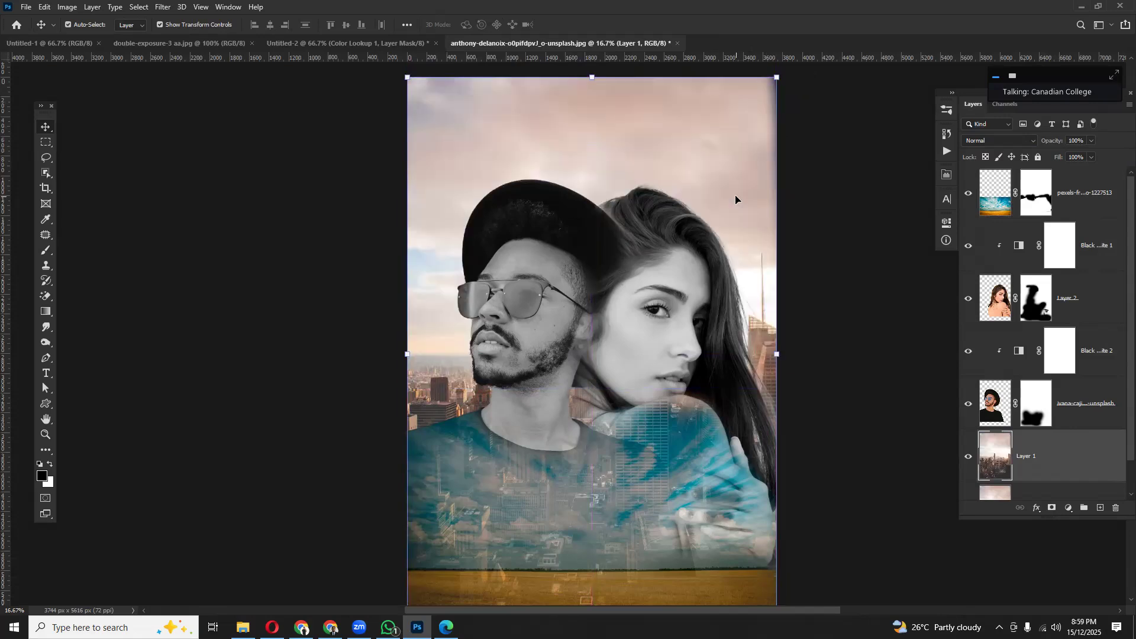
{"action": "scroll", "coordinate": [732, 360], "scroll_direction": "up", "scroll_amount": 2}
{"action": "left_click_drag", "start_coordinate": [747, 235], "coordinate": [754, 237]}
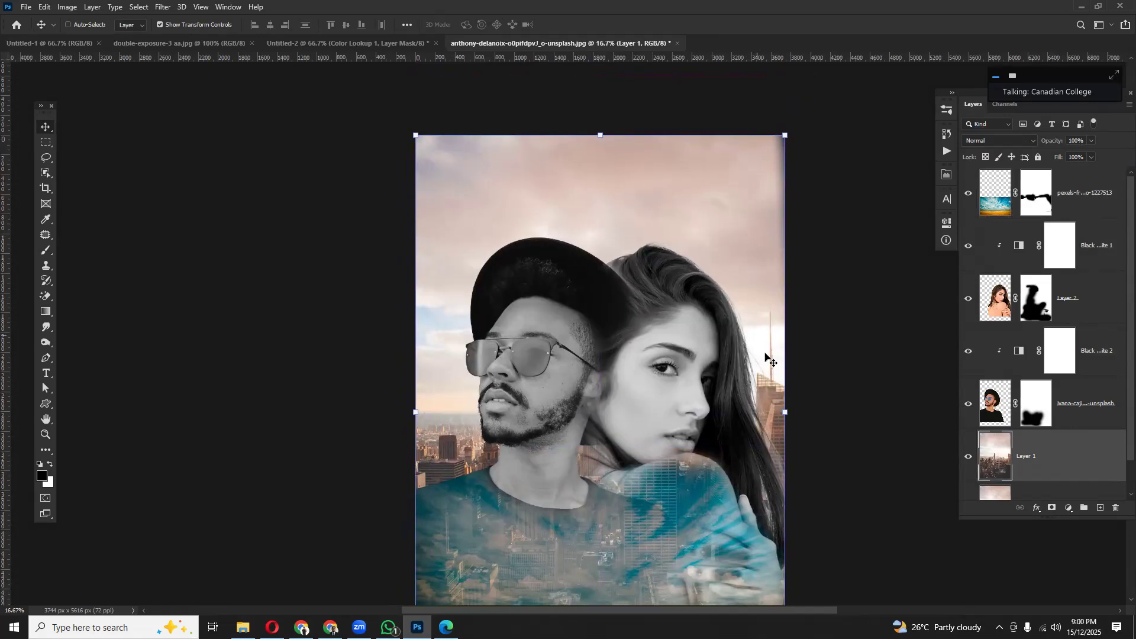
{"action": "left_click_drag", "start_coordinate": [761, 305], "coordinate": [772, 237]}
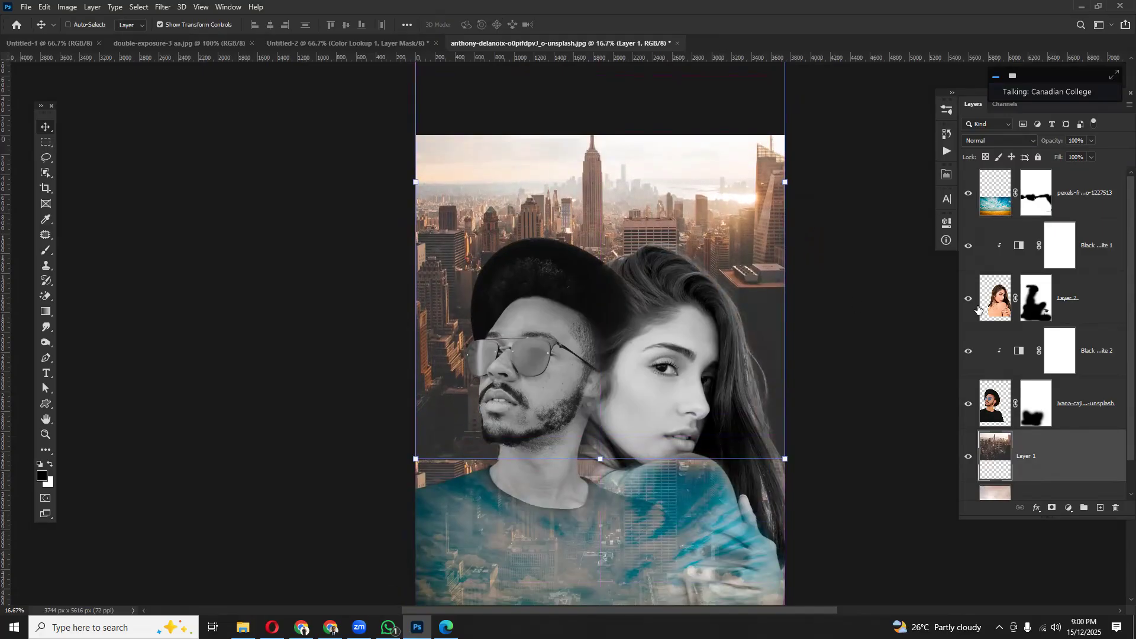
- On the man's layer mask, paint black over the hat at 34% brush opacity to blend the city through it
{"action": "left_click", "coordinate": [1066, 405]}
{"action": "left_click", "coordinate": [1033, 407]}
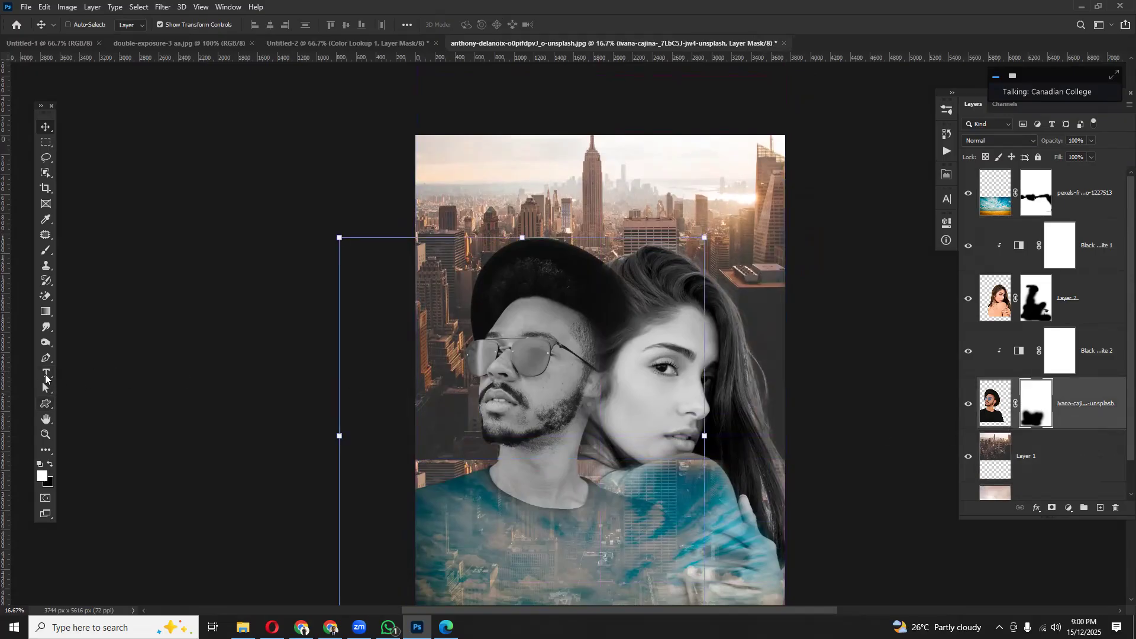
{"action": "left_click", "coordinate": [46, 251]}
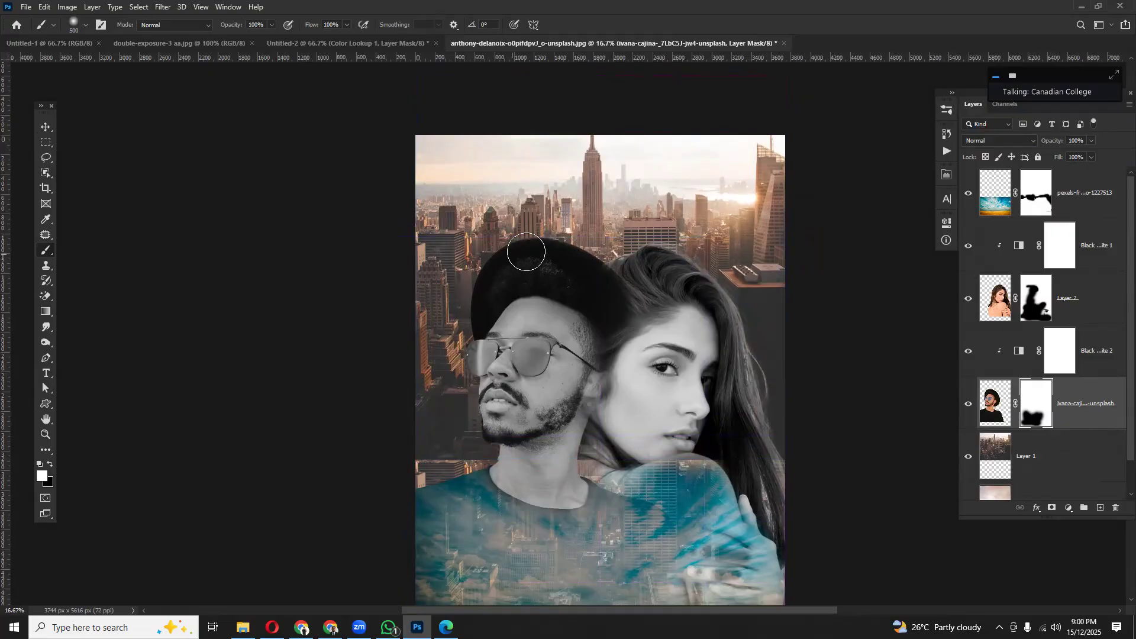
{"action": "key", "text": "x"}
{"action": "mouse_move", "coordinate": [526, 251]}
{"action": "left_mouse_down"}
{"action": "mouse_move", "coordinate": [499, 285]}
{"action": "mouse_move", "coordinate": [520, 272]}
{"action": "mouse_move", "coordinate": [564, 272]}
{"action": "mouse_move", "coordinate": [577, 288]}
{"action": "mouse_move", "coordinate": [587, 276]}
{"action": "mouse_move", "coordinate": [568, 246]}
{"action": "mouse_move", "coordinate": [585, 265]}
{"action": "mouse_move", "coordinate": [524, 257]}
{"action": "mouse_move", "coordinate": [599, 284]}
{"action": "left_mouse_up"}
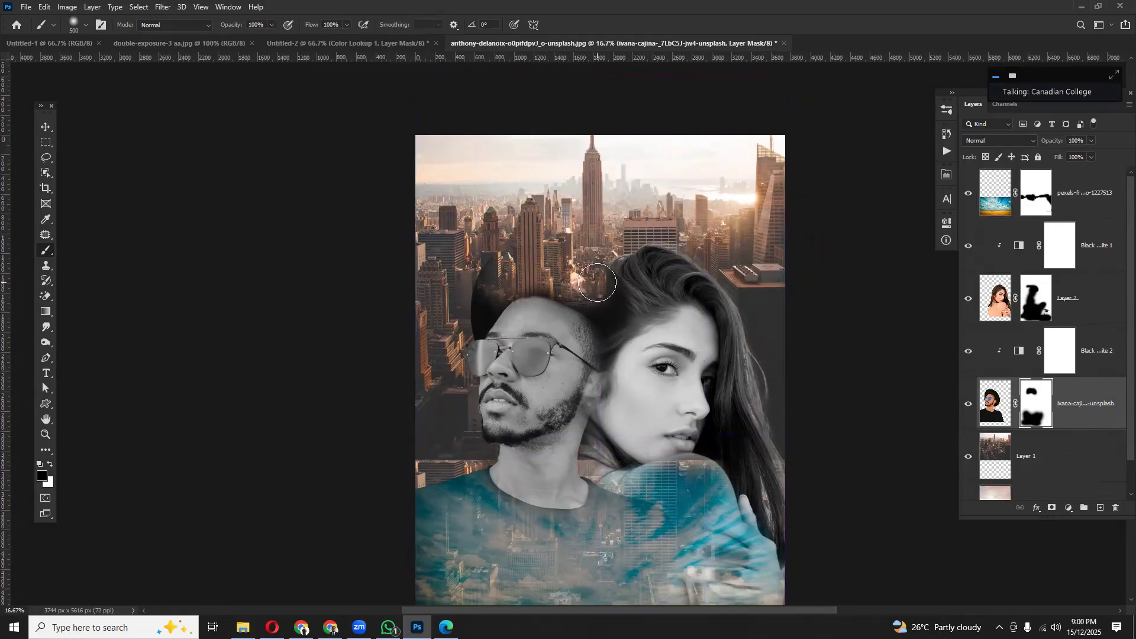
{"action": "key", "text": "ctrl+z"}
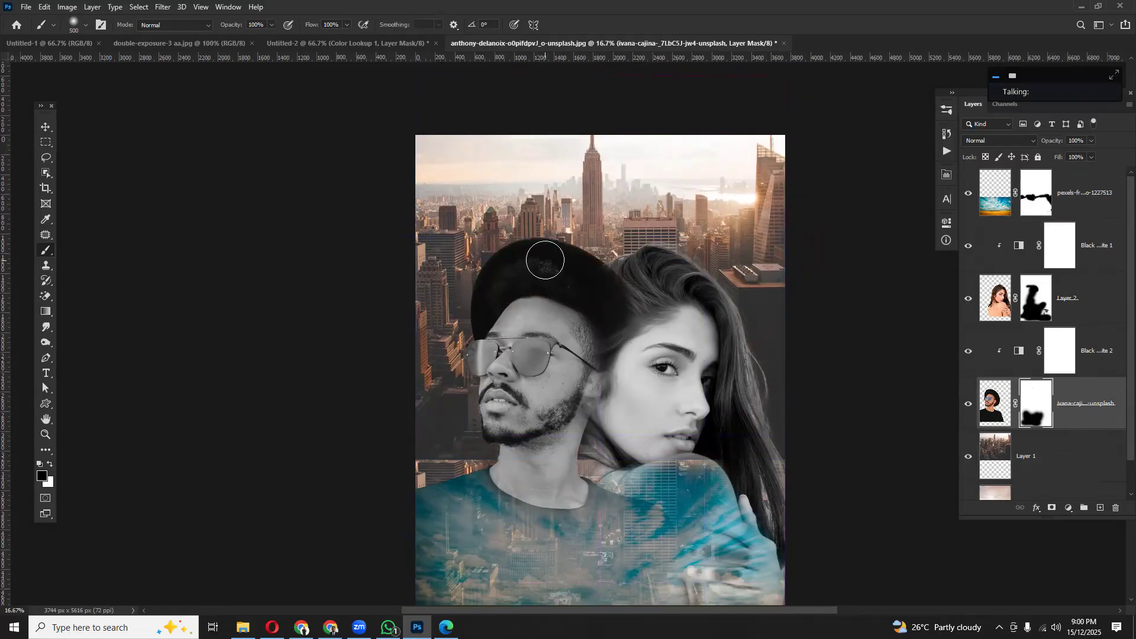
{"action": "left_click_drag", "start_coordinate": [224, 28], "coordinate": [176, 29]}
{"action": "mouse_move", "coordinate": [500, 254]}
{"action": "left_mouse_down"}
{"action": "mouse_move", "coordinate": [528, 244]}
{"action": "mouse_move", "coordinate": [584, 259]}
{"action": "mouse_move", "coordinate": [609, 284]}
{"action": "mouse_move", "coordinate": [500, 274]}
{"action": "left_mouse_up"}
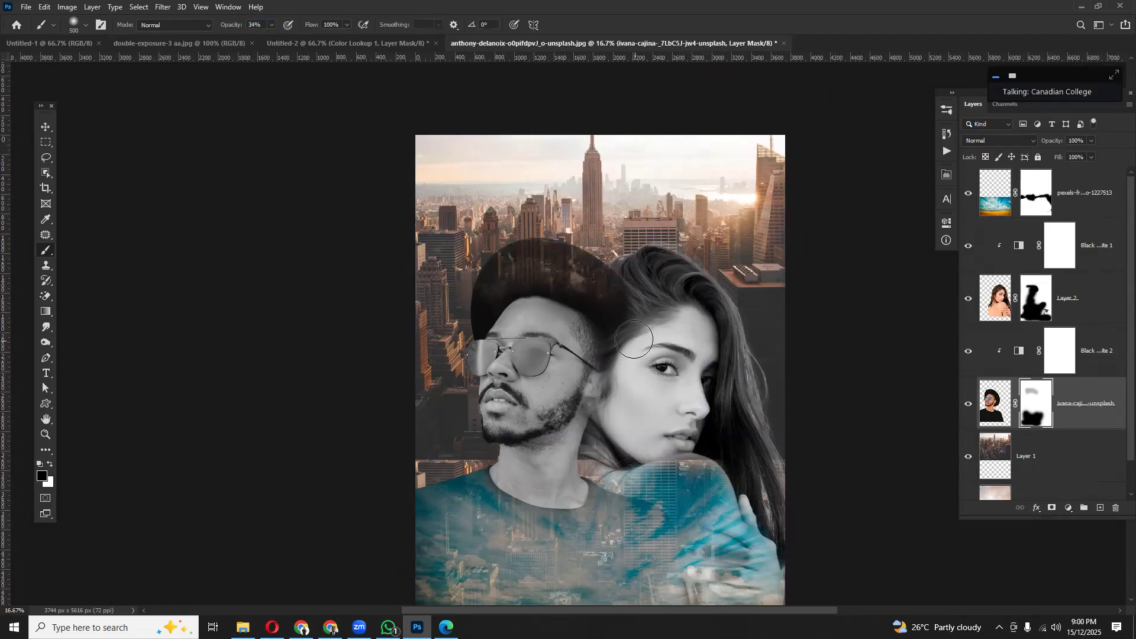
- On Layer 2's mask, paint black over the woman's hair with a size 250 brush, first at 19% and again at 35% opacity
{"action": "left_click_drag", "start_coordinate": [233, 23], "coordinate": [215, 31]}
{"action": "left_click", "coordinate": [1003, 305]}
{"action": "left_click", "coordinate": [1023, 309]}
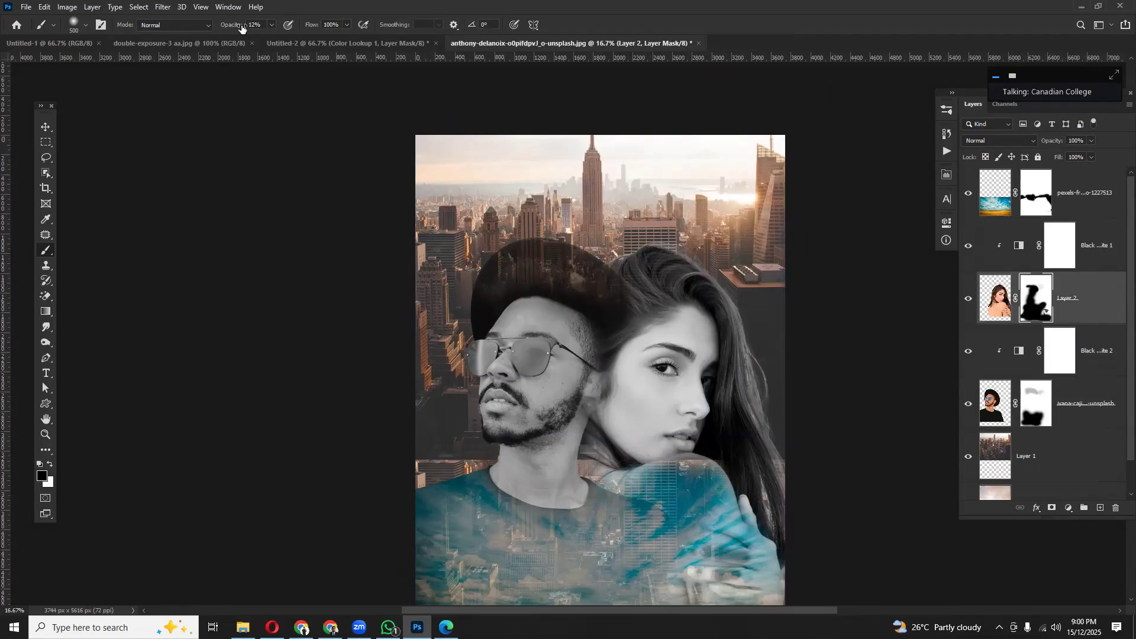
{"action": "left_click_drag", "start_coordinate": [235, 28], "coordinate": [236, 28]}
{"action": "mouse_move", "coordinate": [647, 269]}
{"action": "left_mouse_down"}
{"action": "mouse_move", "coordinate": [633, 294]}
{"action": "mouse_move", "coordinate": [647, 267]}
{"action": "left_mouse_up"}
{"action": "key", "text": "bracketleft"}
{"action": "key", "text": "bracketleft"}
{"action": "key", "text": "bracketleft"}
{"action": "key", "text": "bracketleft"}
{"action": "key", "text": "bracketleft"}
{"action": "mouse_move", "coordinate": [700, 290]}
{"action": "left_mouse_down"}
{"action": "mouse_move", "coordinate": [725, 312]}
{"action": "mouse_move", "coordinate": [738, 380]}
{"action": "mouse_move", "coordinate": [728, 441]}
{"action": "left_mouse_up"}
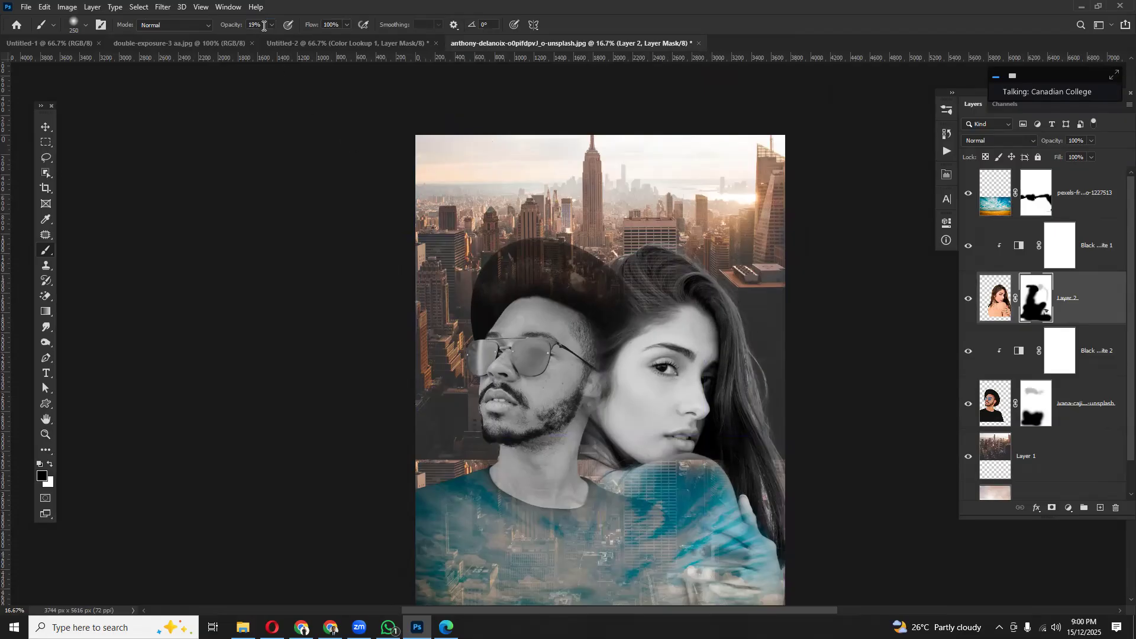
{"action": "left_click_drag", "start_coordinate": [232, 26], "coordinate": [239, 29]}
{"action": "mouse_move", "coordinate": [700, 289]}
{"action": "left_mouse_down"}
{"action": "mouse_move", "coordinate": [736, 345]}
{"action": "mouse_move", "coordinate": [733, 405]}
{"action": "mouse_move", "coordinate": [742, 338]}
{"action": "mouse_move", "coordinate": [733, 339]}
{"action": "mouse_move", "coordinate": [729, 478]}
{"action": "mouse_move", "coordinate": [734, 348]}
{"action": "mouse_move", "coordinate": [750, 454]}
{"action": "mouse_move", "coordinate": [728, 297]}
{"action": "mouse_move", "coordinate": [702, 286]}
{"action": "mouse_move", "coordinate": [647, 289]}
{"action": "mouse_move", "coordinate": [655, 265]}
{"action": "mouse_move", "coordinate": [635, 278]}
{"action": "left_mouse_up"}
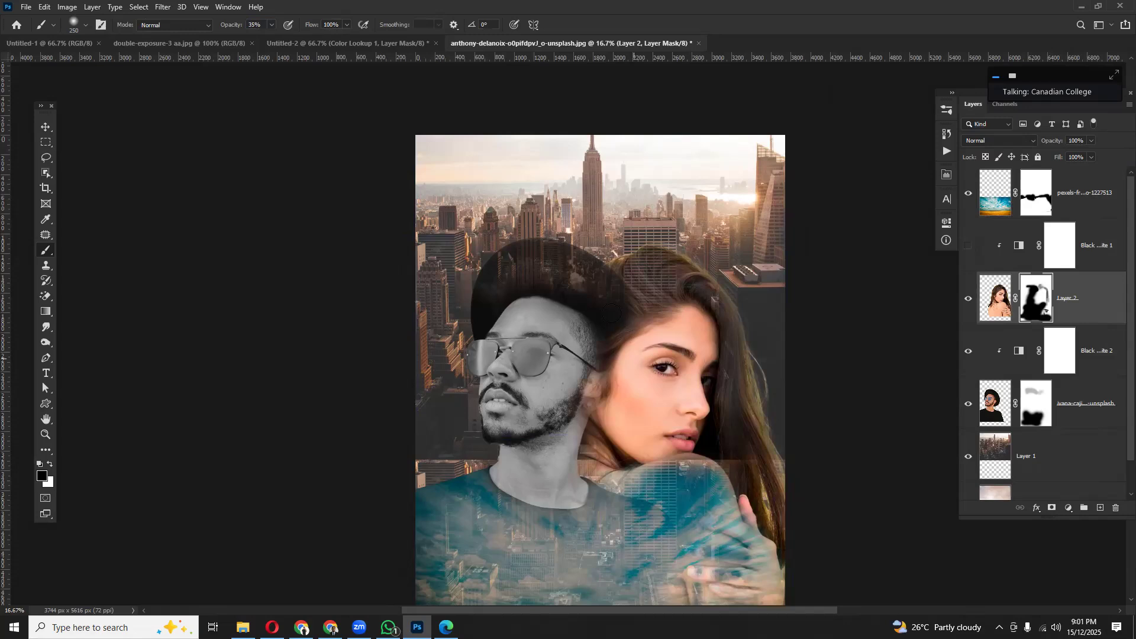
- Hide the Black & White adjustments clipped to the woman's and the man's portraits
{"action": "left_click", "coordinate": [968, 405]}
{"action": "left_click", "coordinate": [971, 402]}
{"action": "left_click", "coordinate": [969, 352]}
{"action": "scroll", "coordinate": [615, 398], "scroll_direction": "down", "scroll_amount": 2}
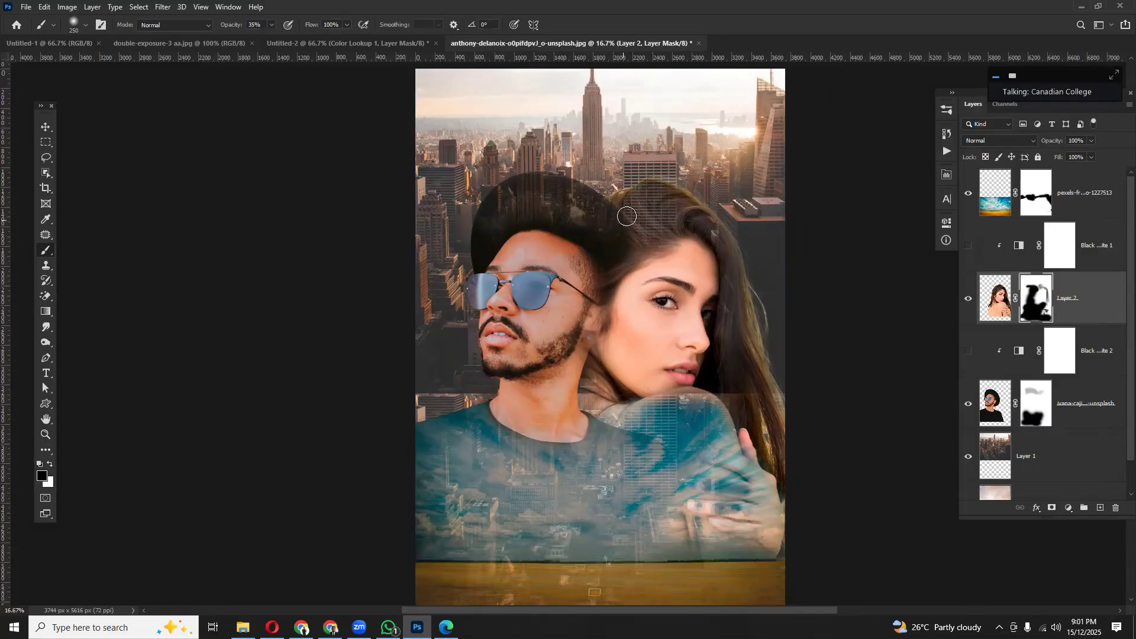
{"action": "scroll", "coordinate": [631, 224], "scroll_direction": "up", "scroll_amount": 2}
{"action": "scroll", "coordinate": [631, 225], "scroll_direction": "down", "scroll_amount": 5}
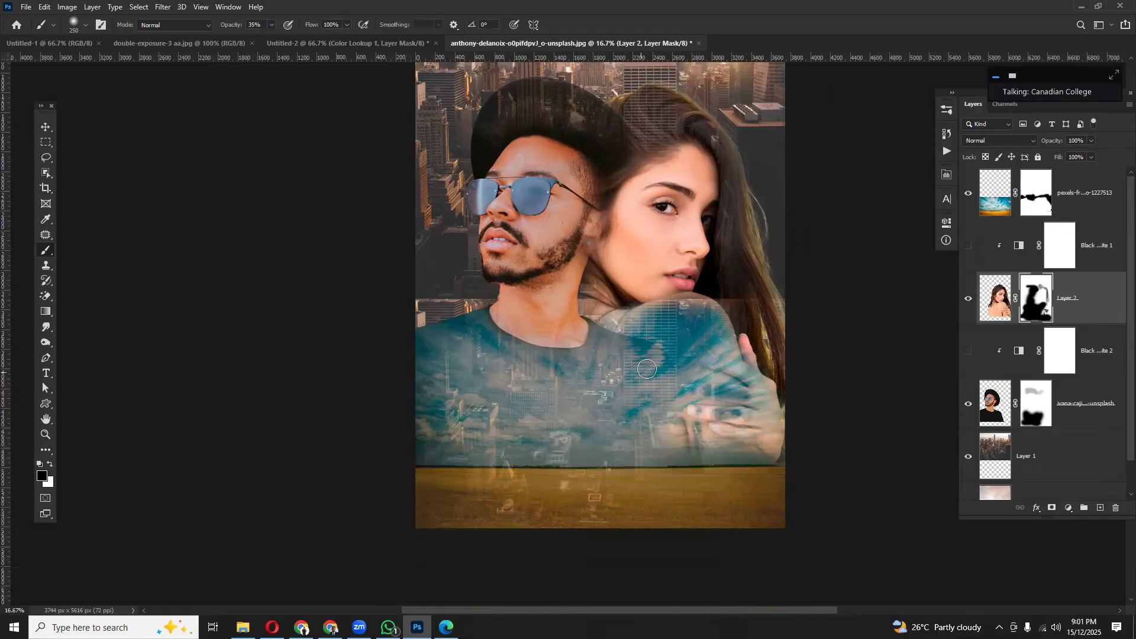
{"action": "scroll", "coordinate": [601, 361], "scroll_direction": "up", "scroll_amount": 3}
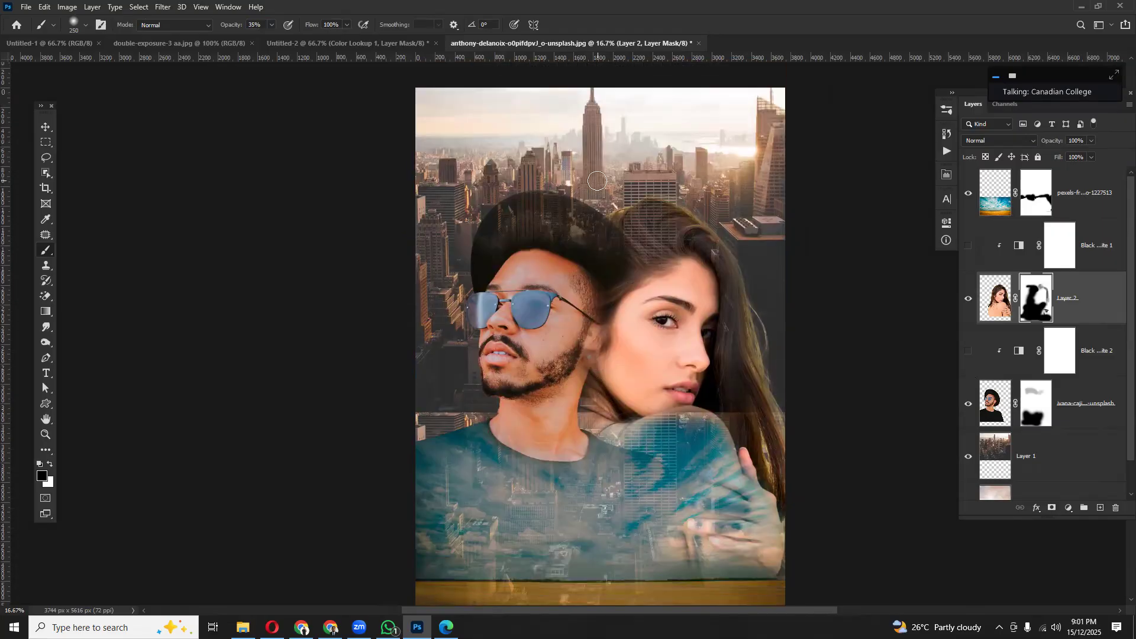
- Copy the man's Black & White adjustment to directly above the Layer 1 cityscape and make the copy visible
{"action": "scroll", "coordinate": [1063, 368], "scroll_direction": "down", "scroll_amount": 1}
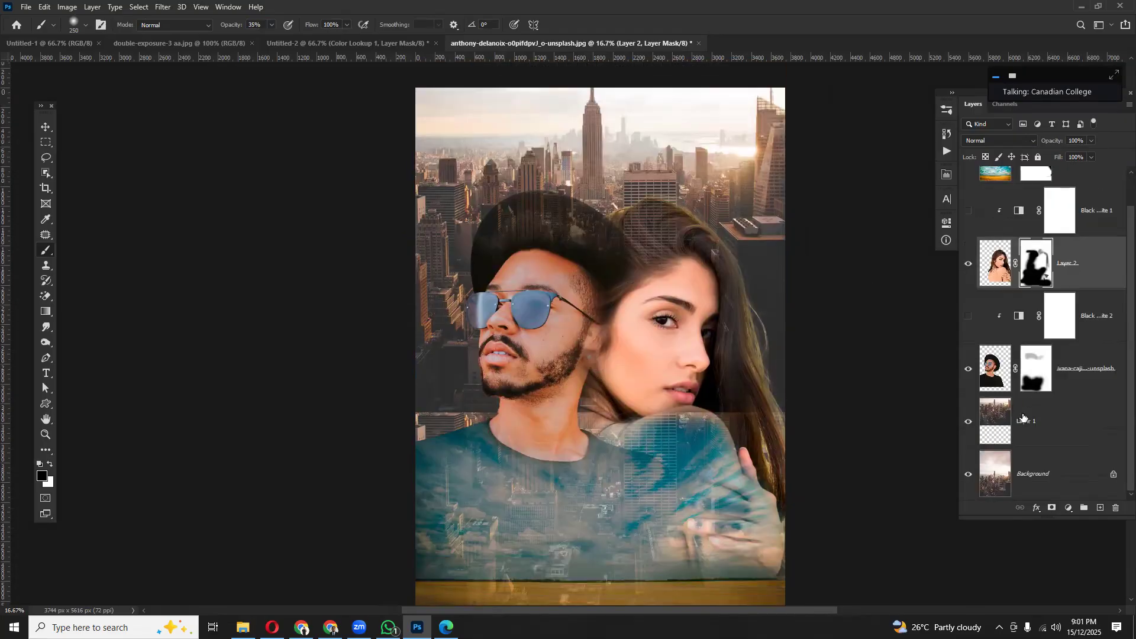
{"action": "left_click", "coordinate": [1043, 398]}
{"action": "left_click", "coordinate": [1098, 321]}
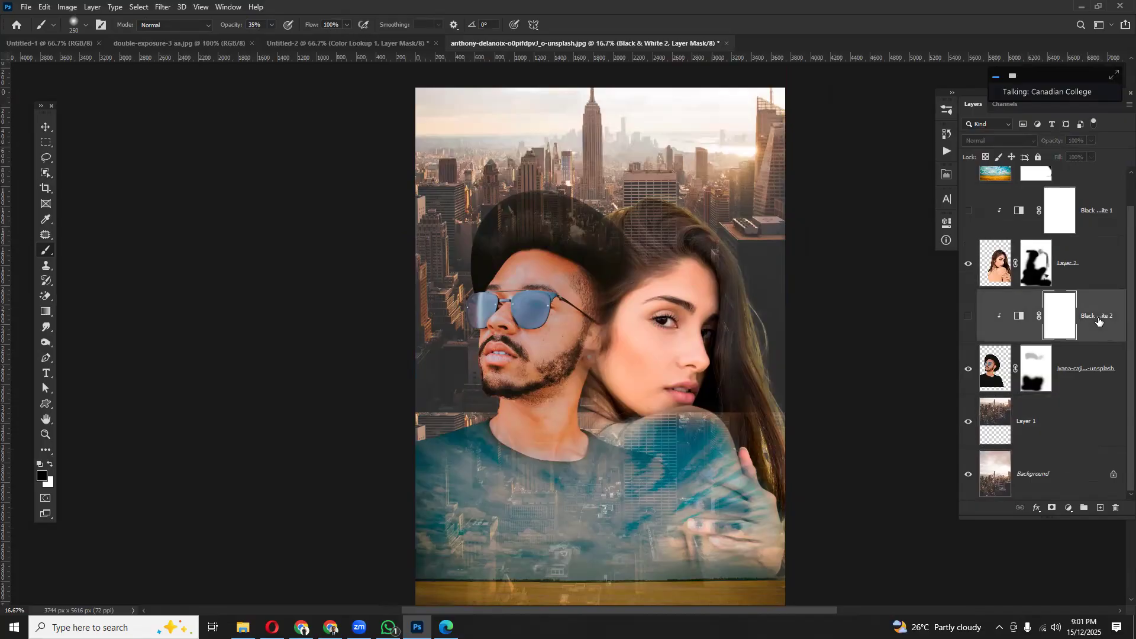
{"action": "left_click_drag", "start_coordinate": [1089, 325], "coordinate": [1070, 421]}
{"action": "left_click", "coordinate": [968, 421]}
{"action": "scroll", "coordinate": [726, 381], "scroll_direction": "down", "scroll_amount": 2}
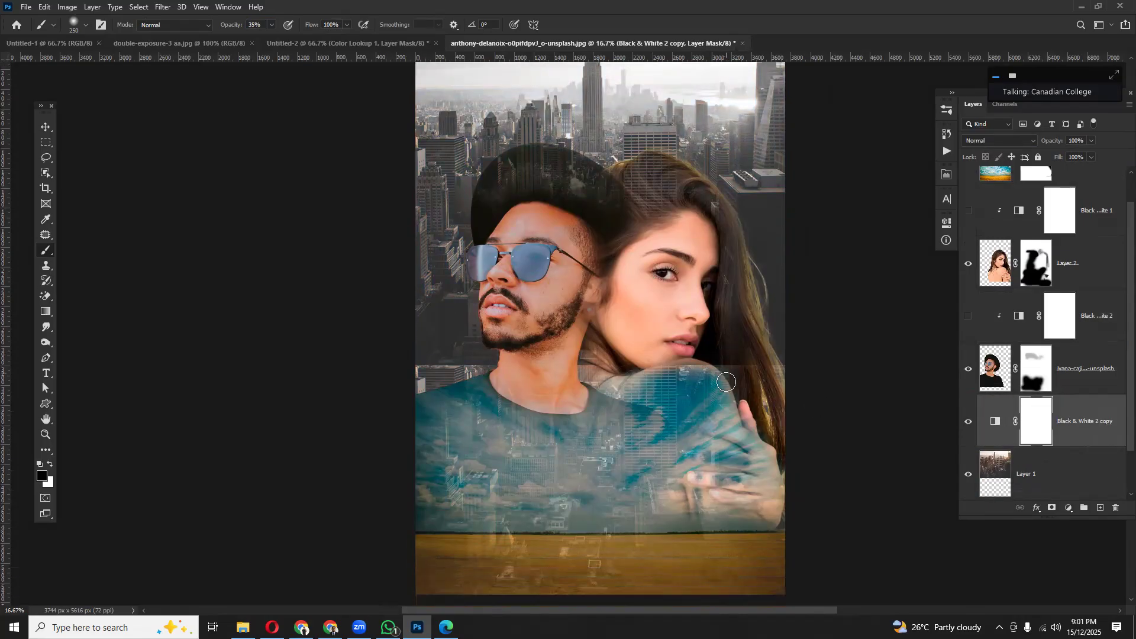
{"action": "scroll", "coordinate": [727, 382], "scroll_direction": "down", "scroll_amount": 1}
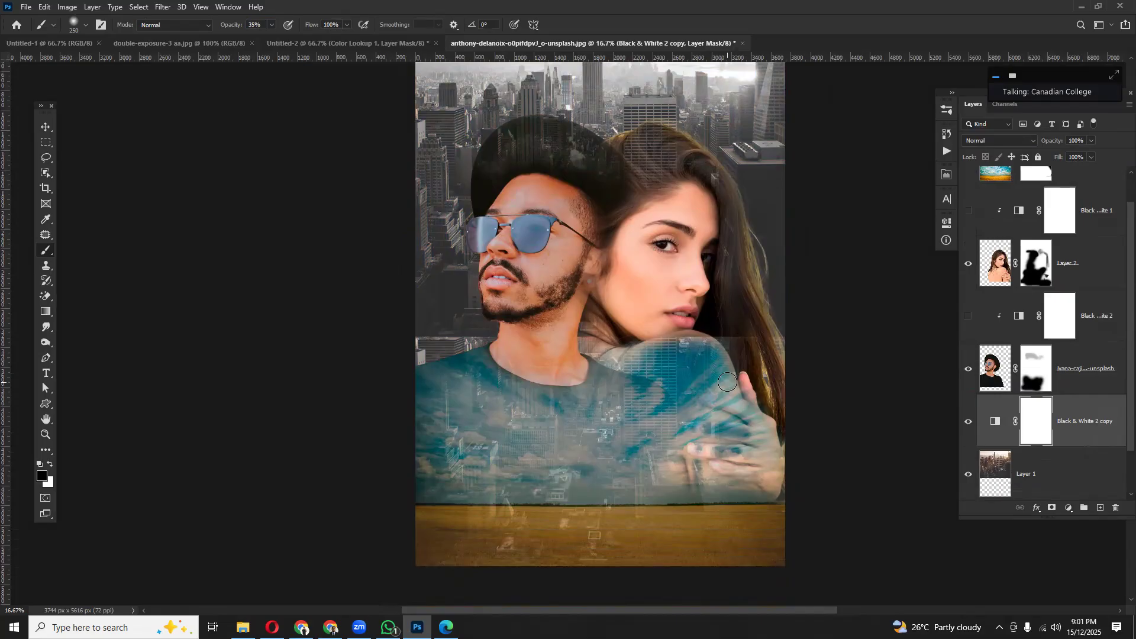
- Hide the copied Black & White adjustment above Layer 1
{"action": "left_click", "coordinate": [968, 421]}
{"action": "scroll", "coordinate": [695, 376], "scroll_direction": "up", "scroll_amount": 2}
{"action": "scroll", "coordinate": [695, 375], "scroll_direction": "down", "scroll_amount": 1}
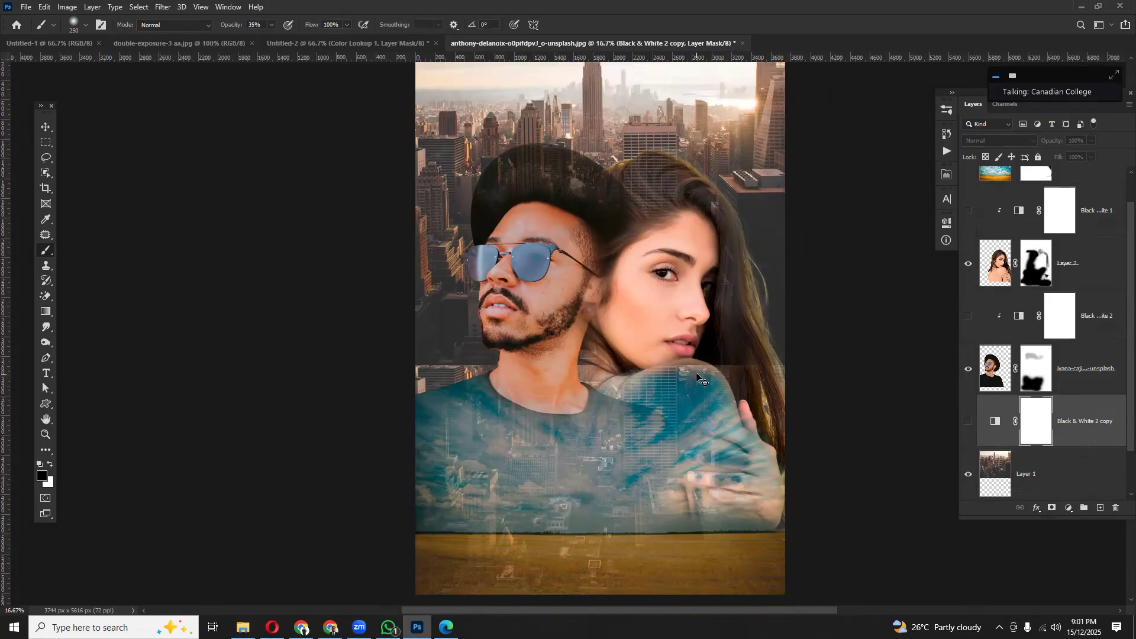
{"action": "key", "text": "ctrl+minus"}
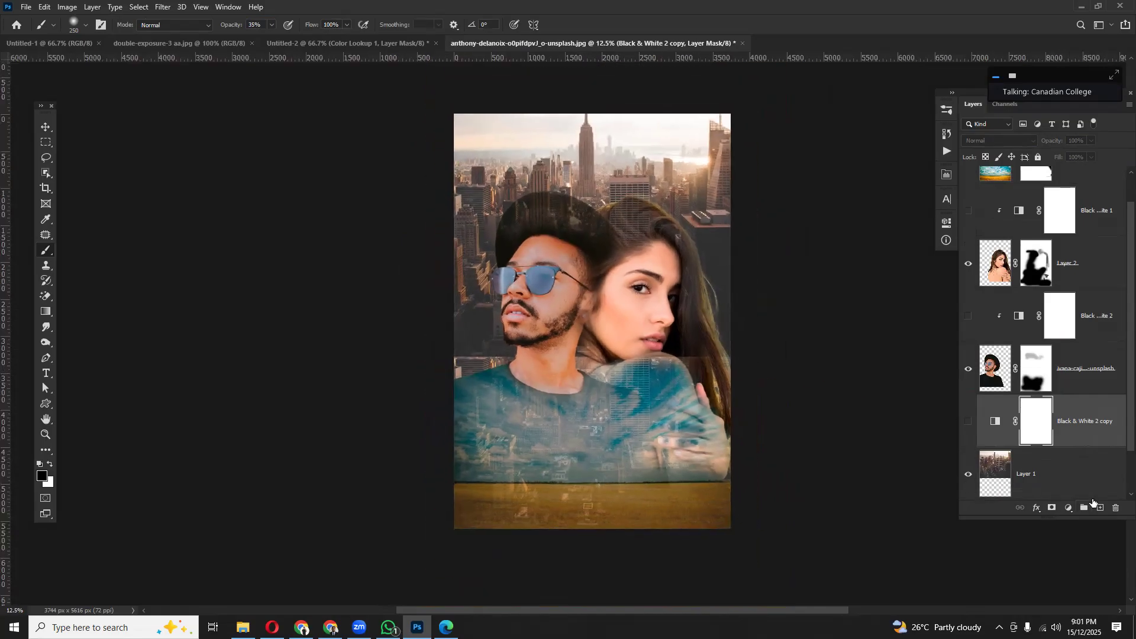
{"action": "scroll", "coordinate": [1093, 502], "scroll_direction": "up", "scroll_amount": 1}
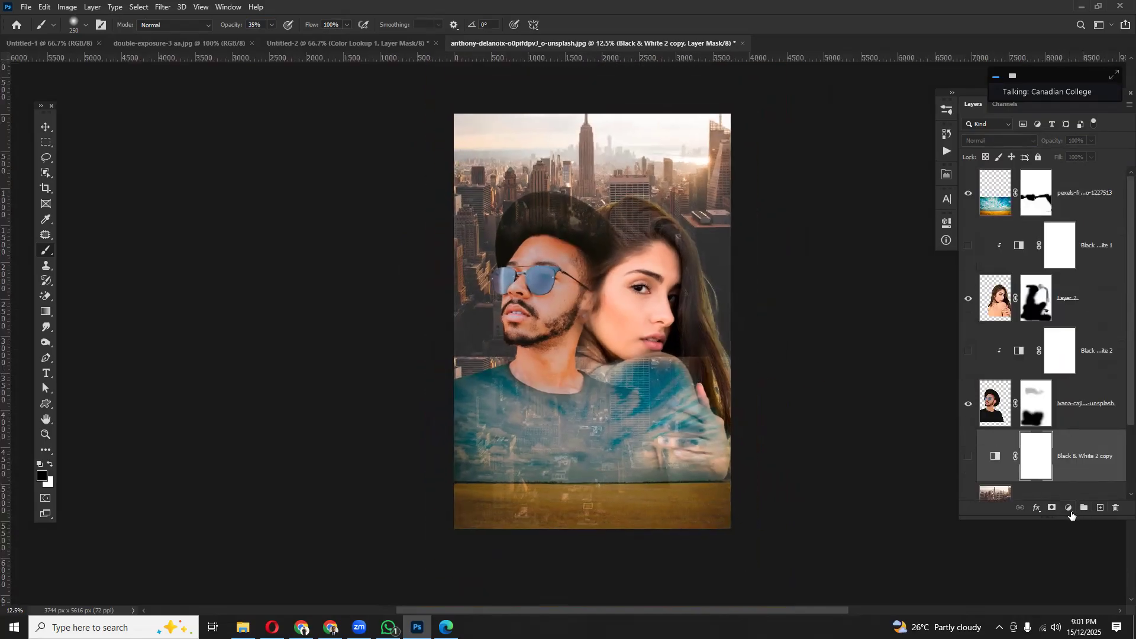
- Add a Color Lookup adjustment using the 2Strip.look 3DLUT file and place it at the top of the layer stack
{"action": "left_click", "coordinate": [1069, 508]}
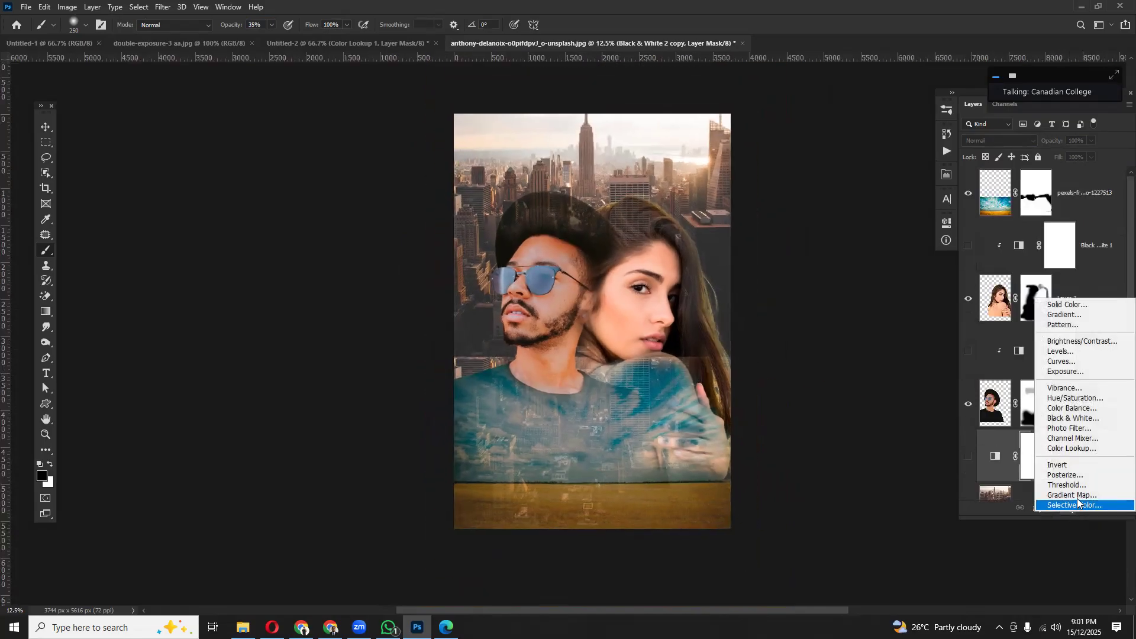
{"action": "left_click", "coordinate": [1058, 450]}
{"action": "left_click", "coordinate": [868, 262]}
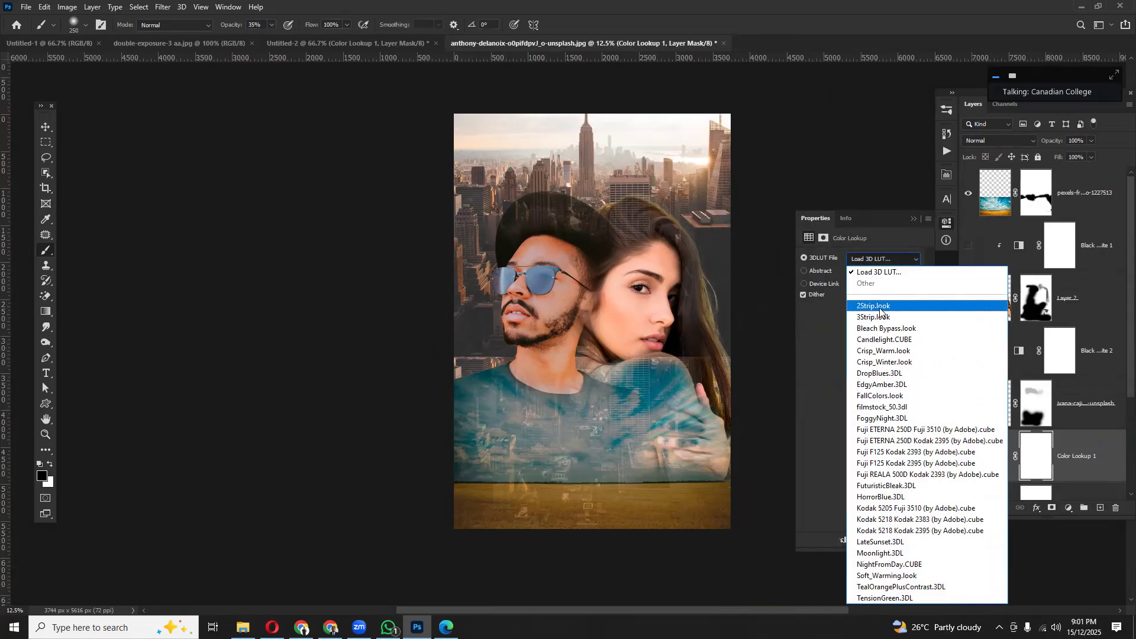
{"action": "left_click", "coordinate": [880, 307]}
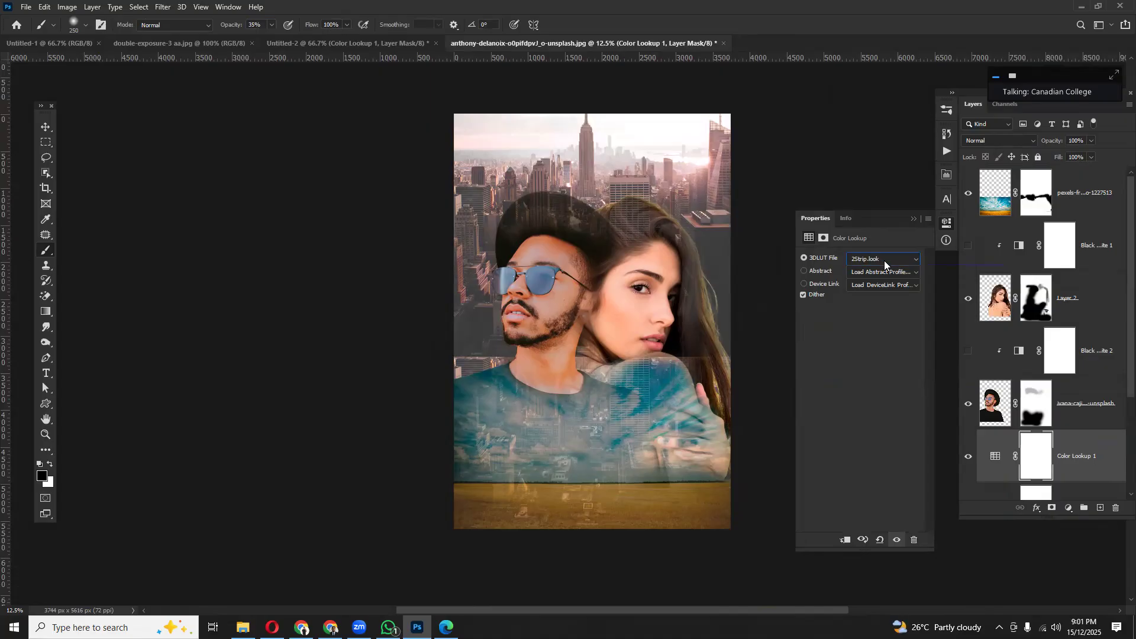
{"action": "left_click", "coordinate": [915, 219]}
{"action": "left_click_drag", "start_coordinate": [1086, 463], "coordinate": [1074, 187]}
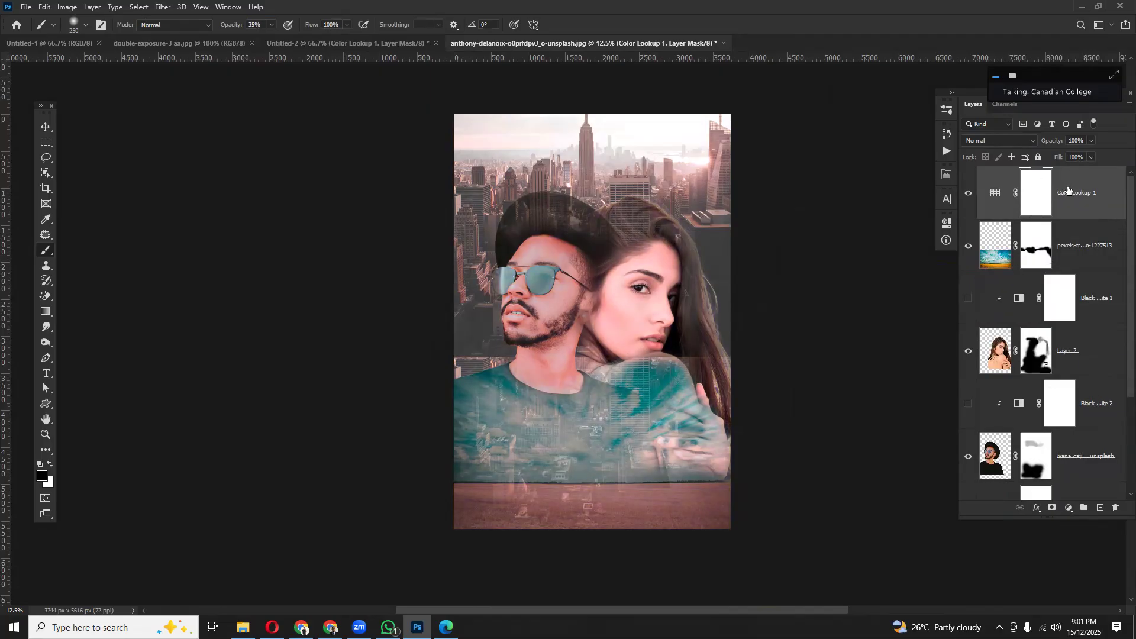
- Try the Candlelight.CUBE, EdgyAmber.3DL and Fuji ETERNA 250D Fuji 3510 looks on the Color Lookup adjustment
{"action": "double_click", "coordinate": [995, 189]}
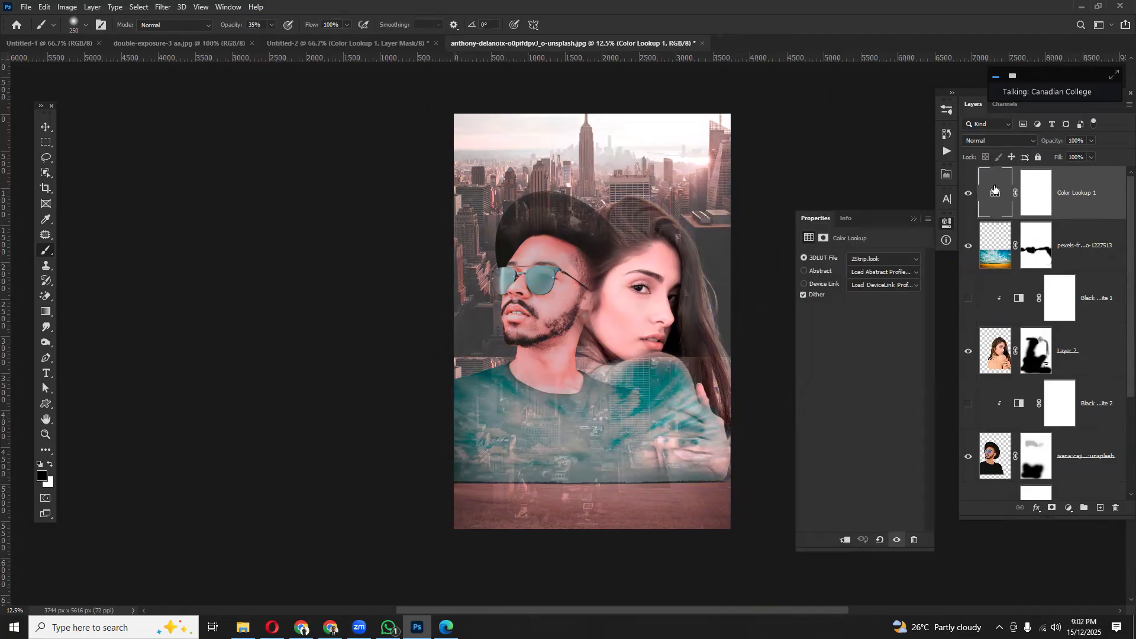
{"action": "left_click", "coordinate": [916, 259]}
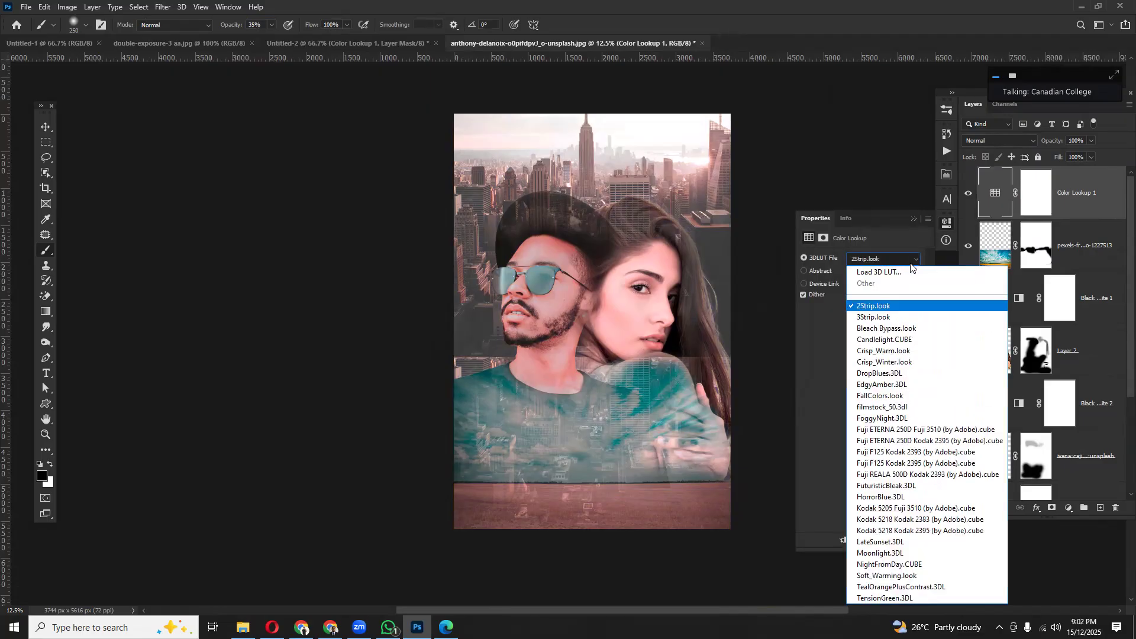
{"action": "left_click", "coordinate": [879, 341]}
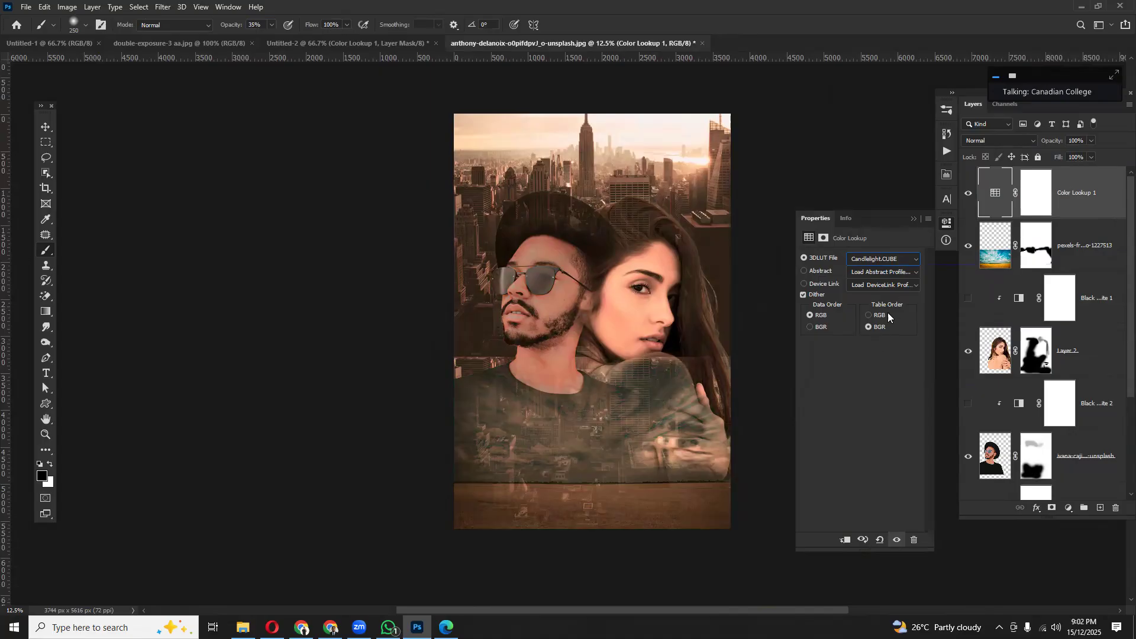
{"action": "left_click", "coordinate": [912, 262]}
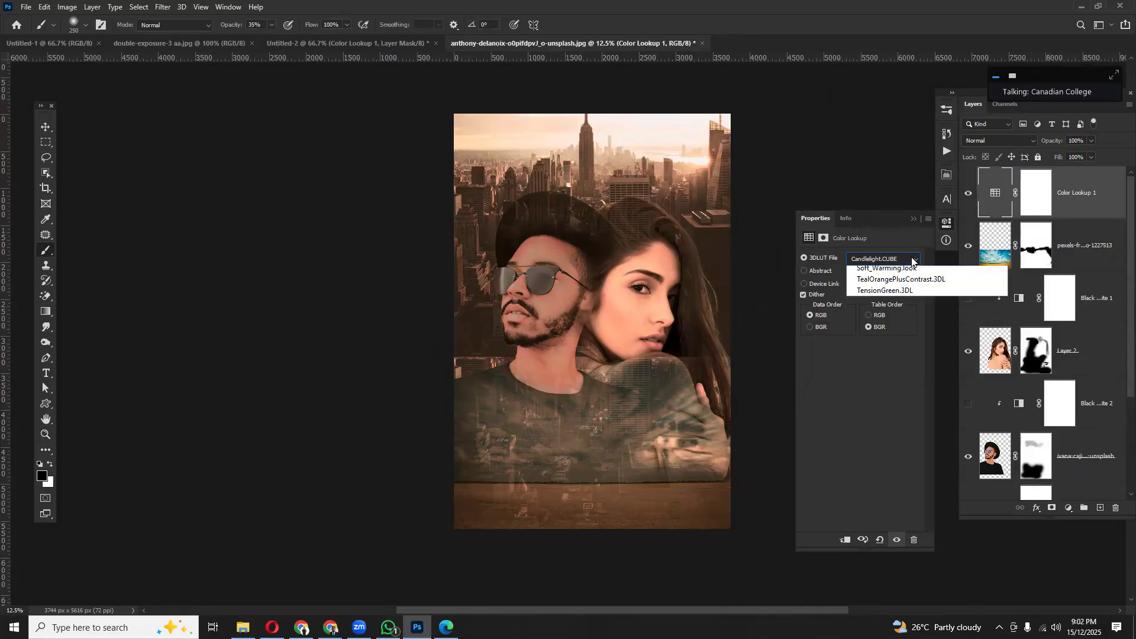
{"action": "left_click", "coordinate": [883, 386]}
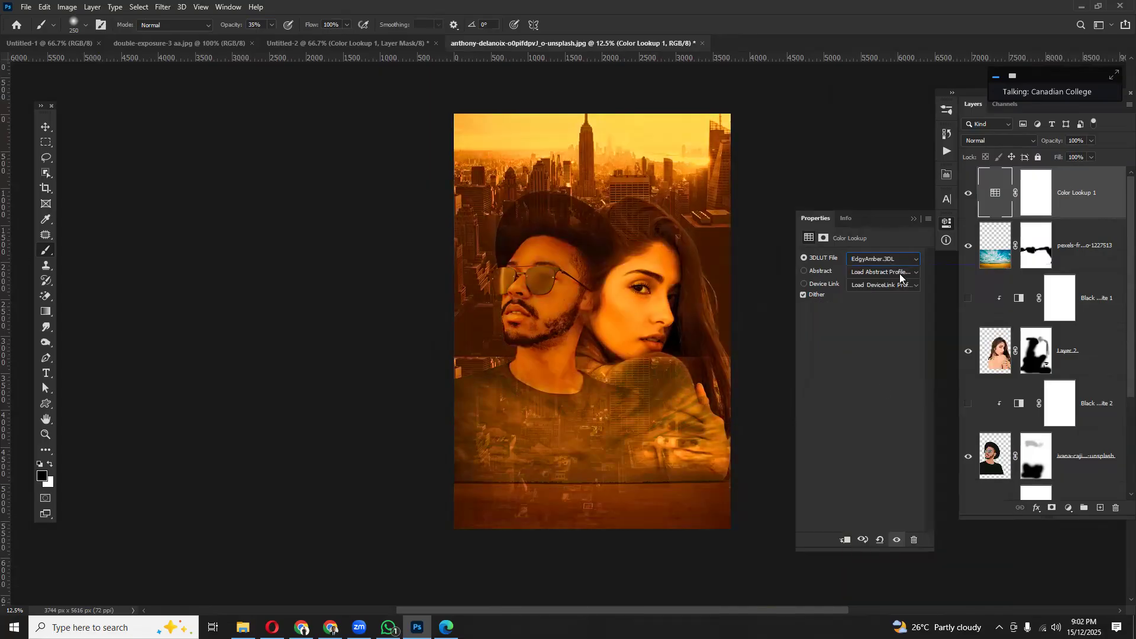
{"action": "left_click", "coordinate": [912, 260]}
{"action": "left_click", "coordinate": [872, 430]}
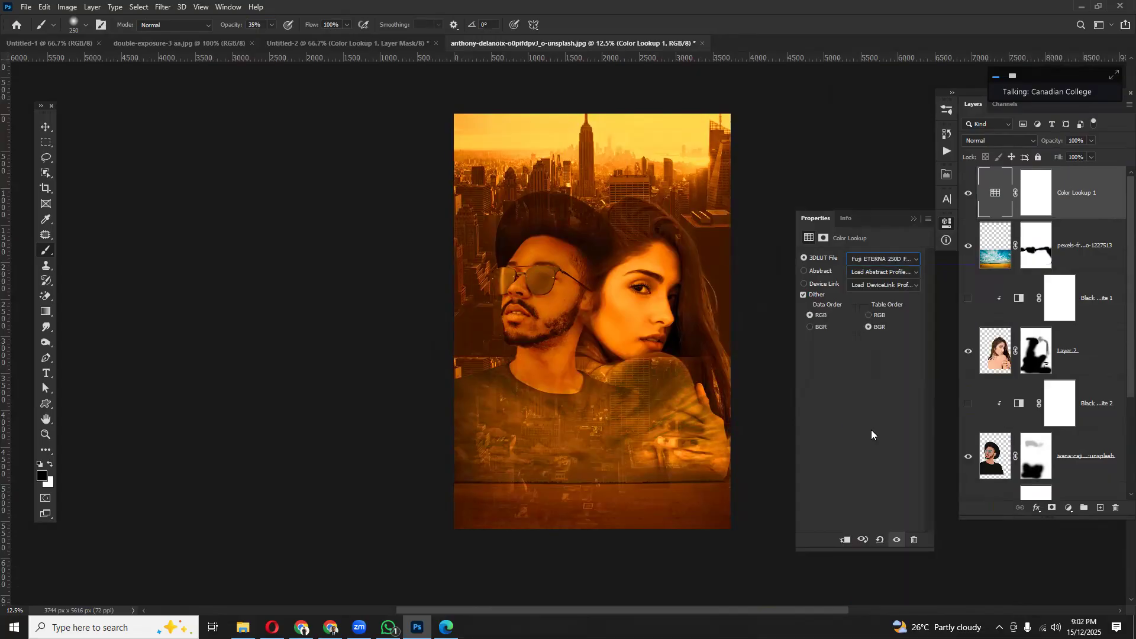
- Set the Color Lookup adjustment's 3DLUT file to FuturisticBleak.3DL
{"action": "left_click", "coordinate": [893, 262]}
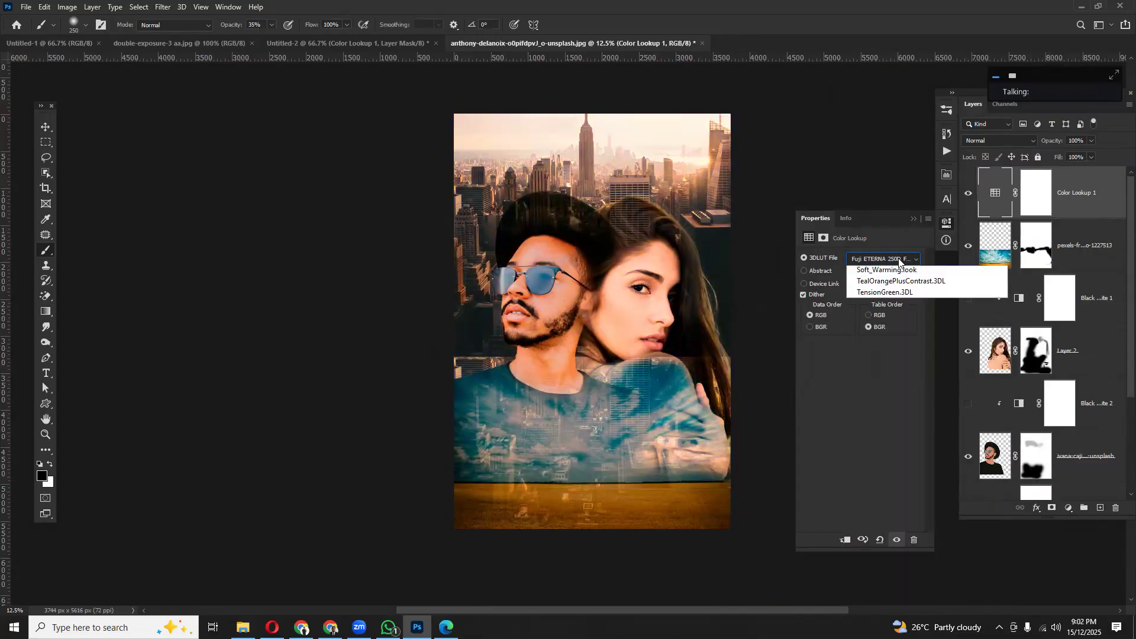
{"action": "left_click", "coordinate": [875, 483]}
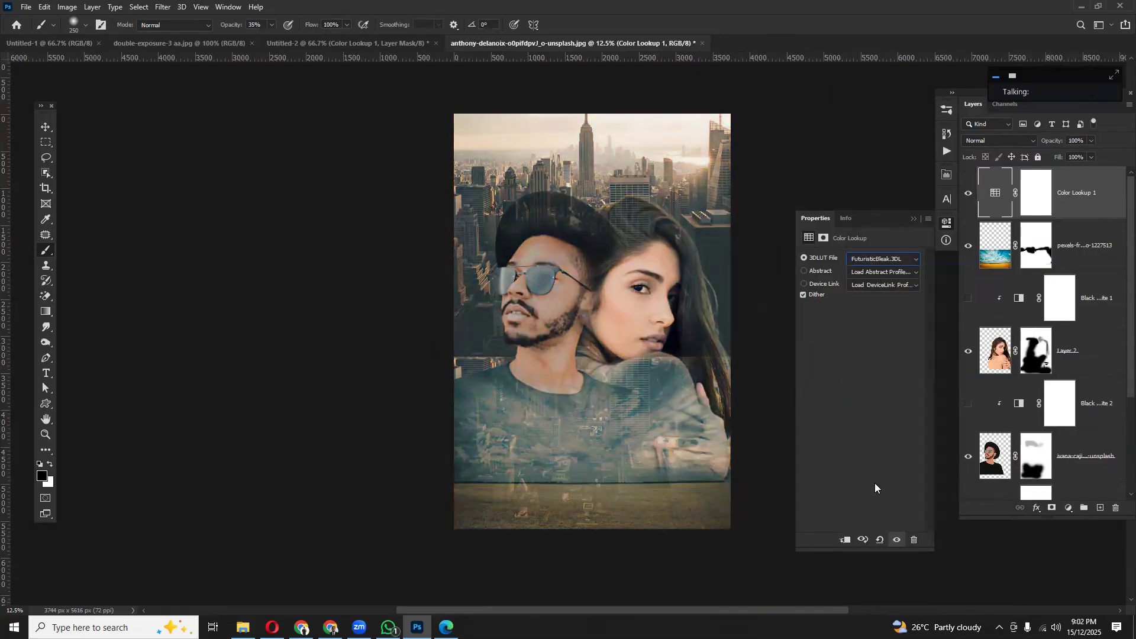
{"action": "left_click", "coordinate": [912, 219]}
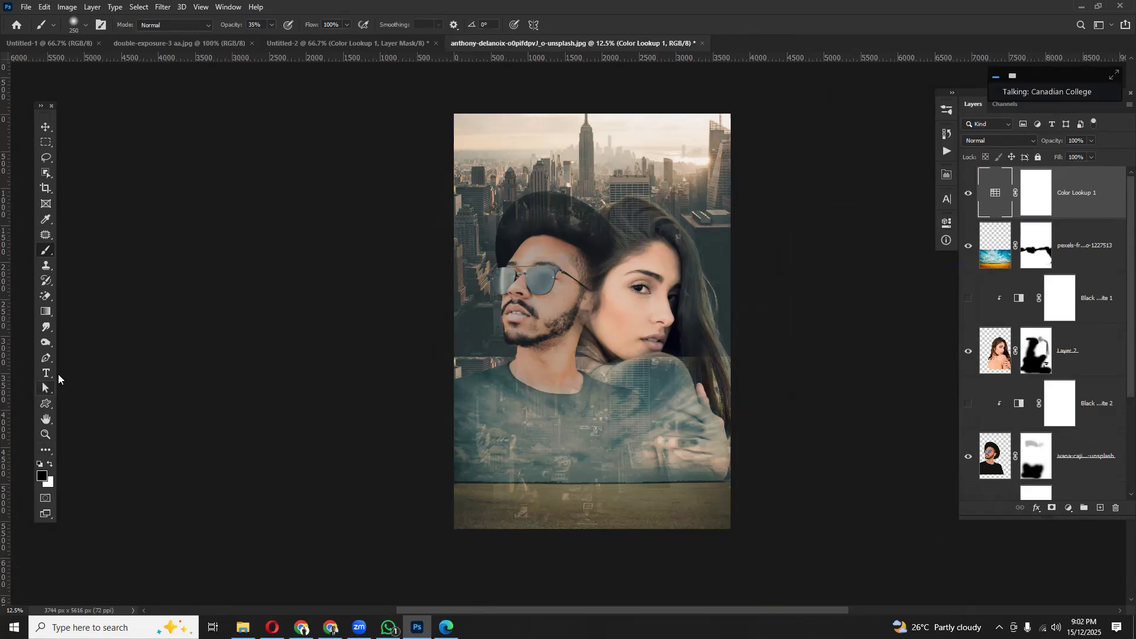
- Add a linear black-to-transparent Gradient Fill layer above the Color Lookup, at a 90° angle and 92% scale
{"action": "left_click_drag", "start_coordinate": [1097, 194], "coordinate": [1094, 507]}
{"action": "left_click", "coordinate": [1069, 508]}
{"action": "left_click", "coordinate": [1072, 320]}
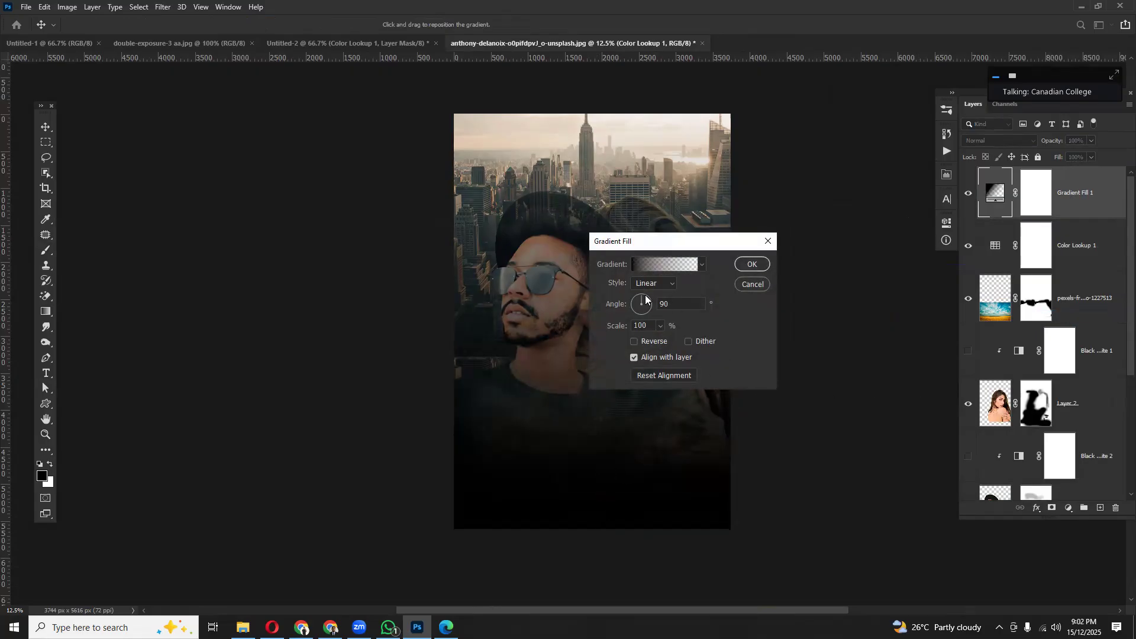
{"action": "left_click", "coordinate": [703, 265]}
{"action": "left_click", "coordinate": [704, 268]}
{"action": "mouse_move", "coordinate": [622, 329]}
{"action": "left_mouse_down"}
{"action": "mouse_move", "coordinate": [740, 327]}
{"action": "mouse_move", "coordinate": [573, 337]}
{"action": "mouse_move", "coordinate": [618, 336]}
{"action": "left_mouse_up"}
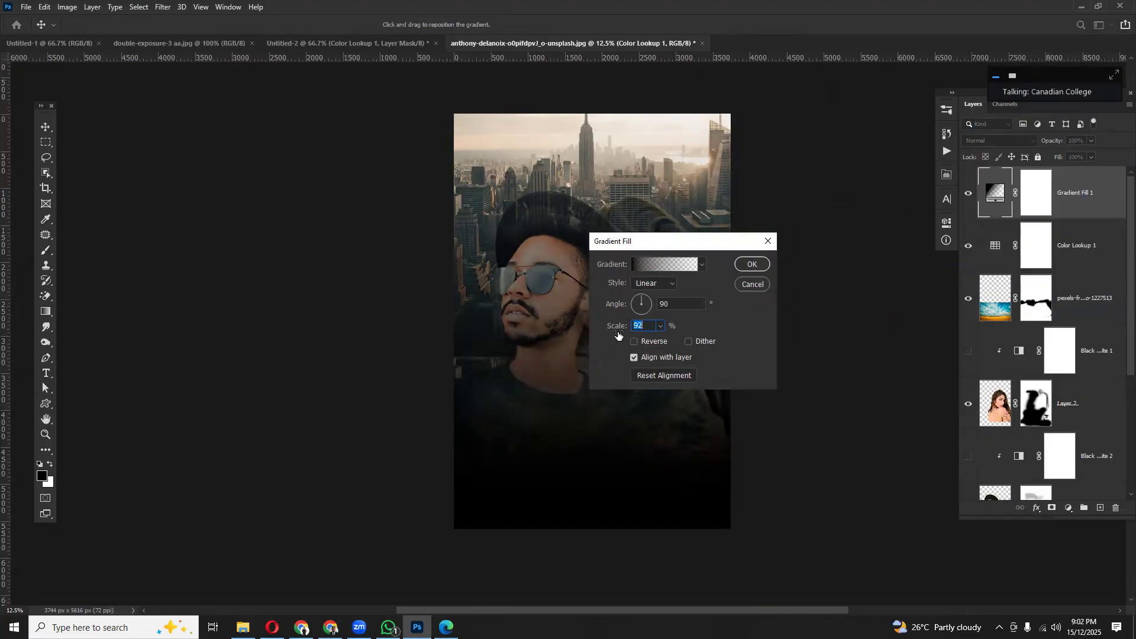
{"action": "left_click", "coordinate": [752, 266]}
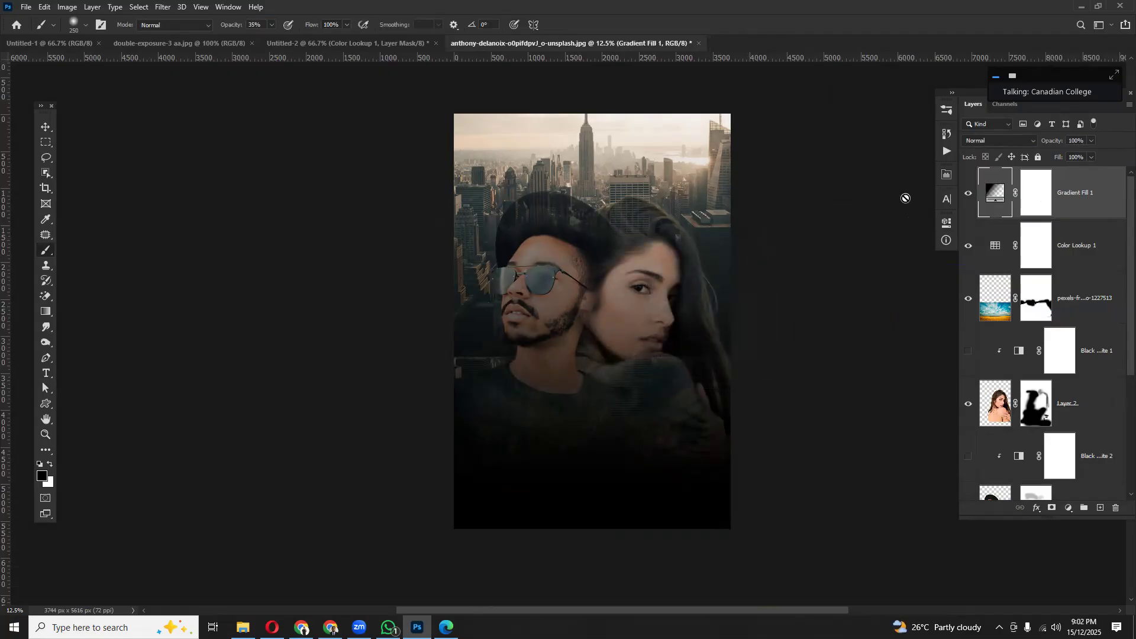
- Move the Gradient Fill layer slightly upward over the composite
{"action": "left_click", "coordinate": [47, 128]}
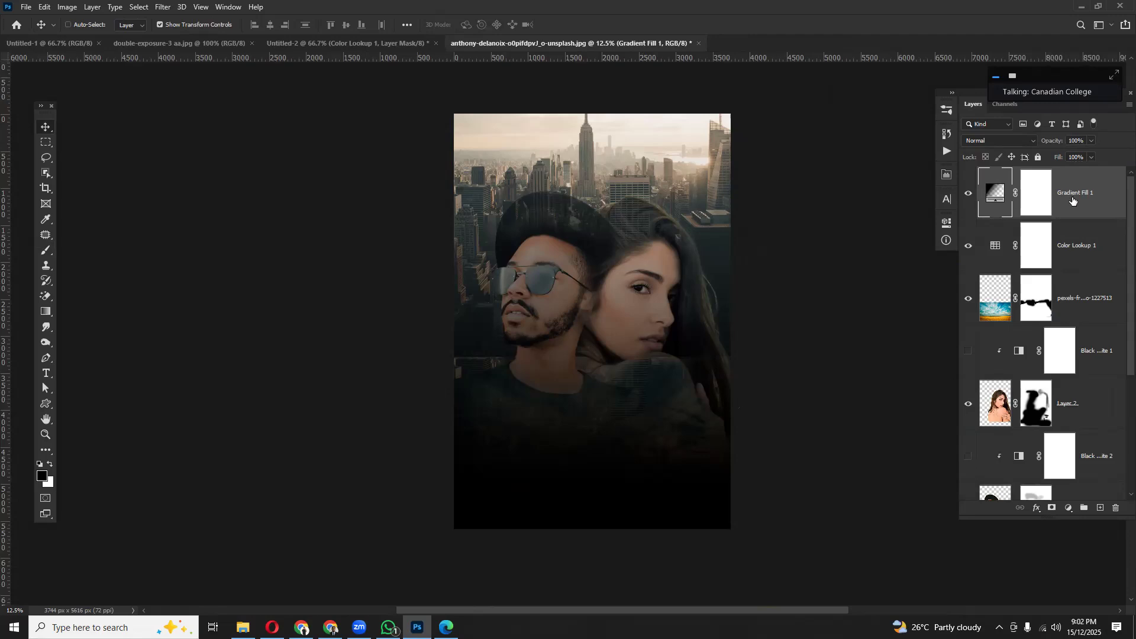
{"action": "left_click_drag", "start_coordinate": [602, 458], "coordinate": [599, 402]}
{"action": "left_click_drag", "start_coordinate": [672, 516], "coordinate": [689, 483]}
- Paint black at 35% opacity on the Gradient Fill mask over the skyline, portraits and chest, enlarging the brush up to 1400
{"action": "left_click", "coordinate": [1039, 195]}
{"action": "left_click", "coordinate": [46, 250]}
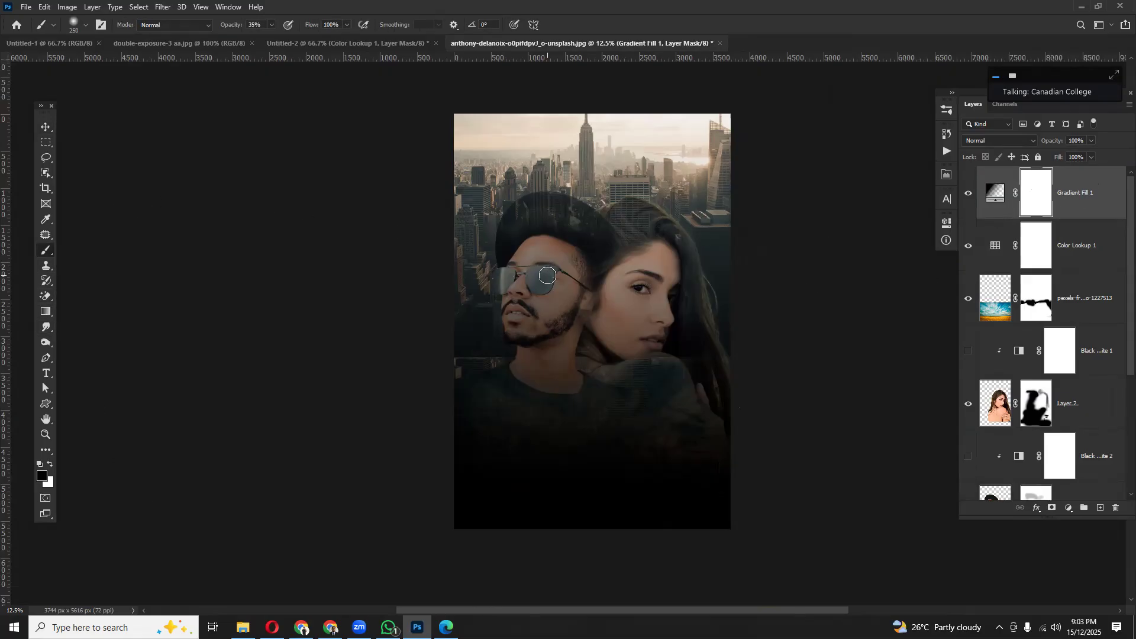
{"action": "key", "text": "bracketright"}
{"action": "key", "text": "bracketright"}
{"action": "key", "text": "bracketright"}
{"action": "key", "text": "bracketright"}
{"action": "key", "text": "bracketright"}
{"action": "key", "text": "bracketright"}
{"action": "key", "text": "bracketright"}
{"action": "key", "text": "bracketright"}
{"action": "key", "text": "bracketright"}
{"action": "mouse_move", "coordinate": [647, 162]}
{"action": "left_mouse_down"}
{"action": "mouse_move", "coordinate": [516, 382]}
{"action": "mouse_move", "coordinate": [492, 374]}
{"action": "mouse_move", "coordinate": [457, 394]}
{"action": "mouse_move", "coordinate": [752, 401]}
{"action": "mouse_move", "coordinate": [398, 413]}
{"action": "left_mouse_up"}
{"action": "mouse_move", "coordinate": [529, 395]}
{"action": "left_mouse_down"}
{"action": "mouse_move", "coordinate": [740, 394]}
{"action": "mouse_move", "coordinate": [464, 385]}
{"action": "left_mouse_up"}
{"action": "key", "text": "bracketright"}
{"action": "key", "text": "bracketright"}
{"action": "key", "text": "bracketright"}
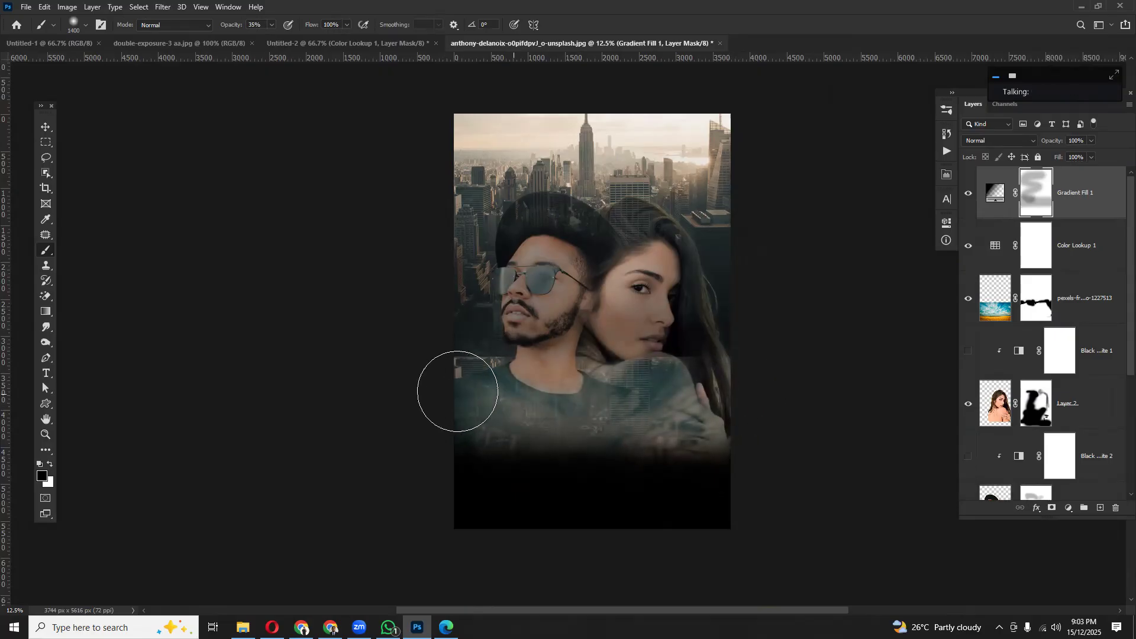
{"action": "left_click", "coordinate": [46, 127]}
{"action": "scroll", "coordinate": [559, 445], "scroll_direction": "down", "scroll_amount": 3}
{"action": "right_click", "coordinate": [633, 420]}
{"action": "left_click", "coordinate": [651, 421]}
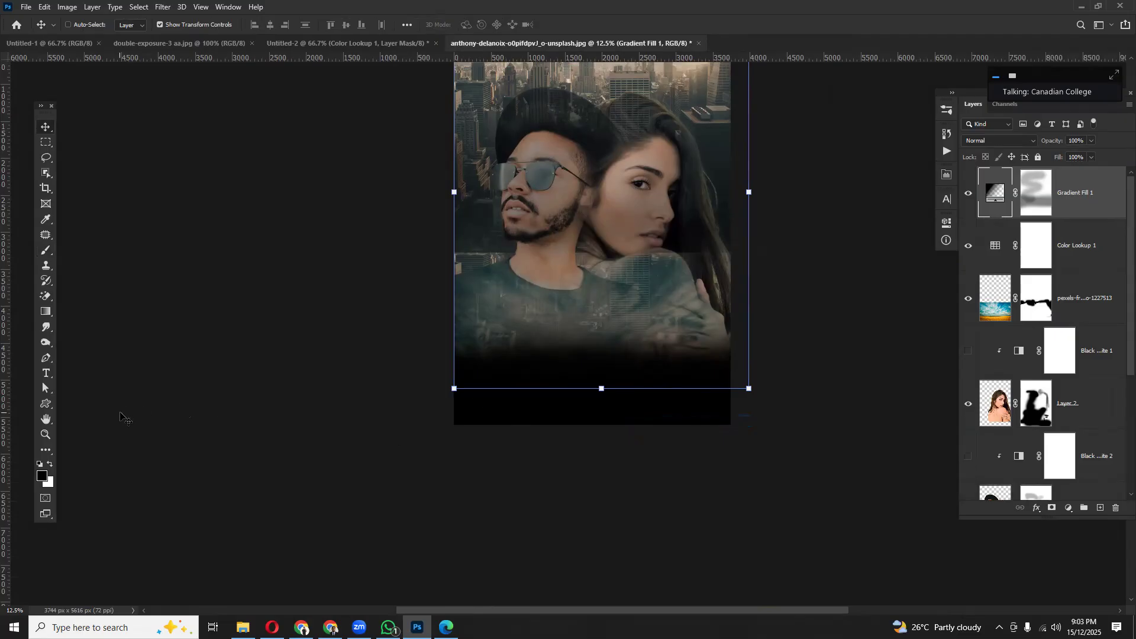
- Paint black at 100% opacity with the size 1400 brush on the Gradient Fill mask over the skyline and both faces
{"action": "left_click", "coordinate": [1036, 193]}
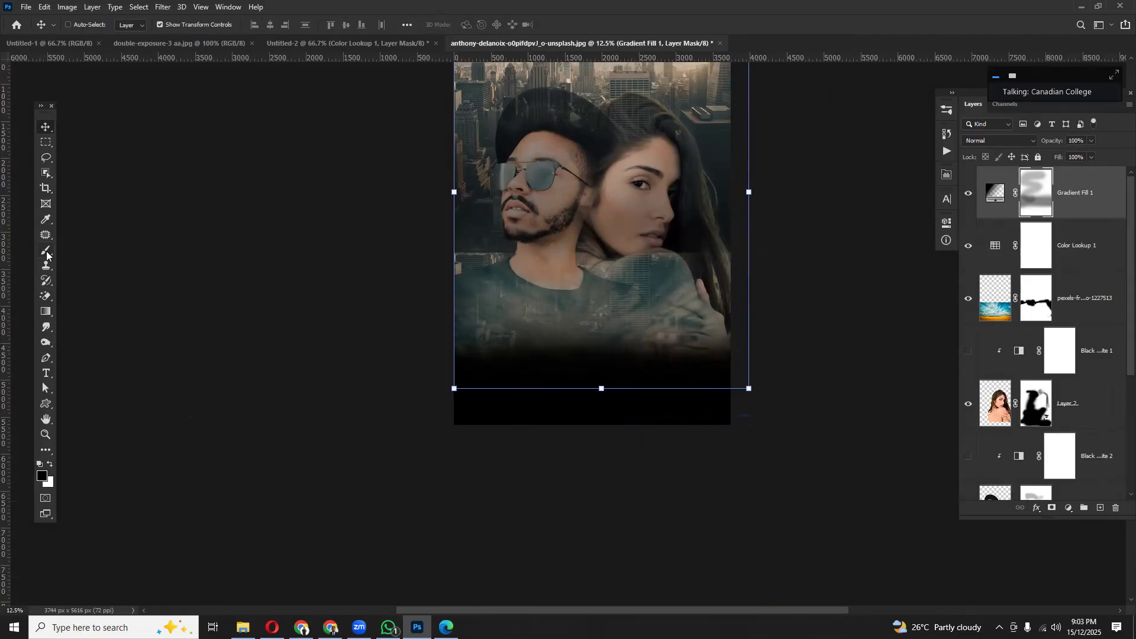
{"action": "left_click", "coordinate": [46, 250]}
{"action": "left_click_drag", "start_coordinate": [227, 26], "coordinate": [498, 36]}
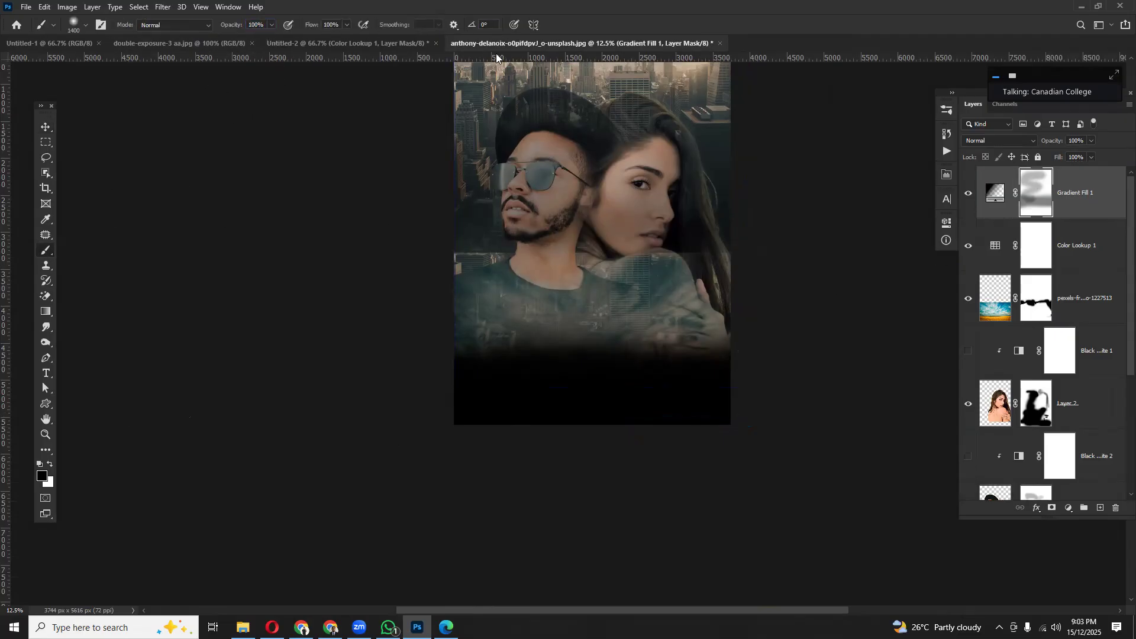
{"action": "scroll", "coordinate": [520, 203], "scroll_direction": "up", "scroll_amount": 2}
{"action": "scroll", "coordinate": [520, 203], "scroll_direction": "up", "scroll_amount": 3}
{"action": "mouse_move", "coordinate": [449, 193]}
{"action": "left_mouse_down"}
{"action": "mouse_move", "coordinate": [681, 210]}
{"action": "mouse_move", "coordinate": [532, 303]}
{"action": "mouse_move", "coordinate": [610, 291]}
{"action": "mouse_move", "coordinate": [378, 322]}
{"action": "mouse_move", "coordinate": [766, 338]}
{"action": "mouse_move", "coordinate": [584, 377]}
{"action": "mouse_move", "coordinate": [602, 402]}
{"action": "mouse_move", "coordinate": [715, 403]}
{"action": "mouse_move", "coordinate": [454, 406]}
{"action": "mouse_move", "coordinate": [753, 403]}
{"action": "mouse_move", "coordinate": [736, 302]}
{"action": "left_mouse_up"}
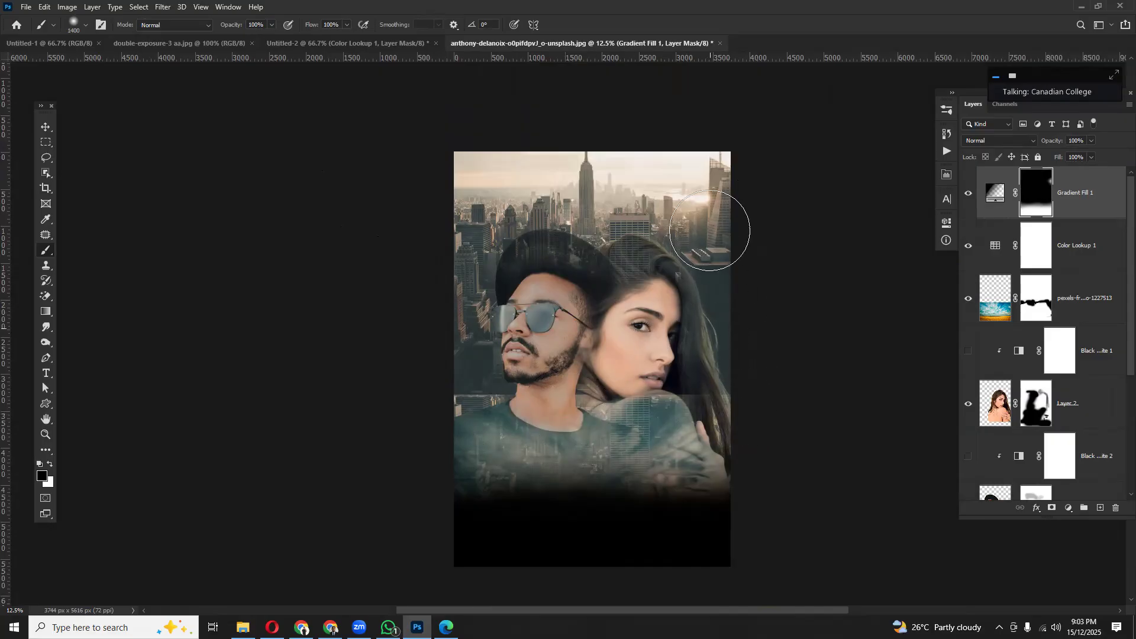
{"action": "left_click_drag", "start_coordinate": [711, 218], "coordinate": [713, 242]}
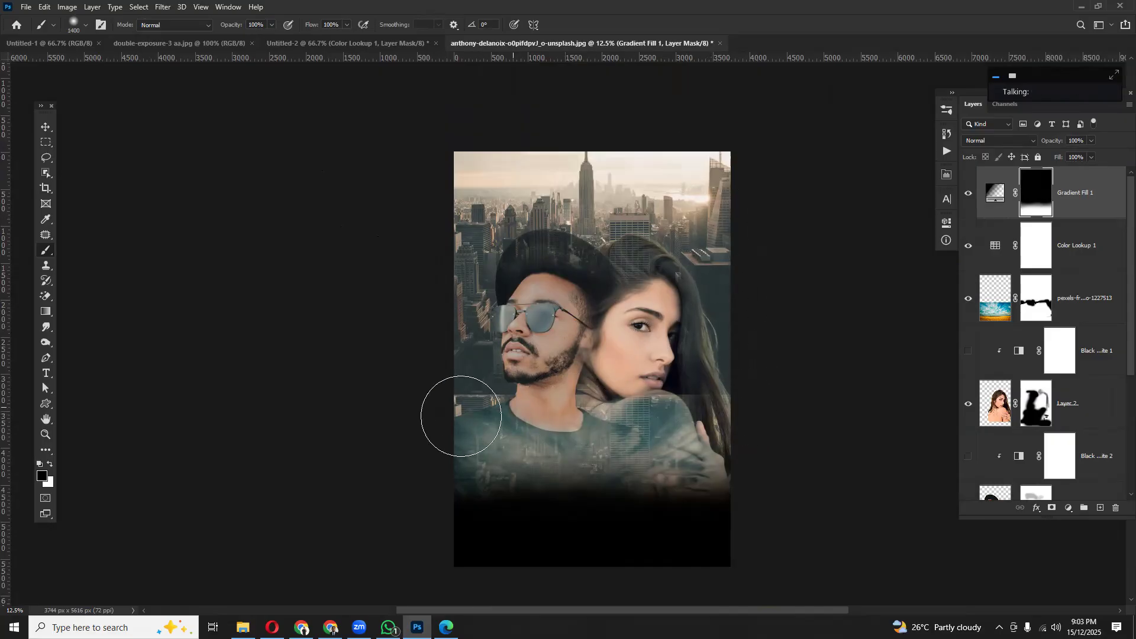
- Enlarge the brush to 1600 and paint black on the Gradient Fill mask across the couple's chest and shoulders
{"action": "scroll", "coordinate": [511, 415], "scroll_direction": "down", "scroll_amount": 2}
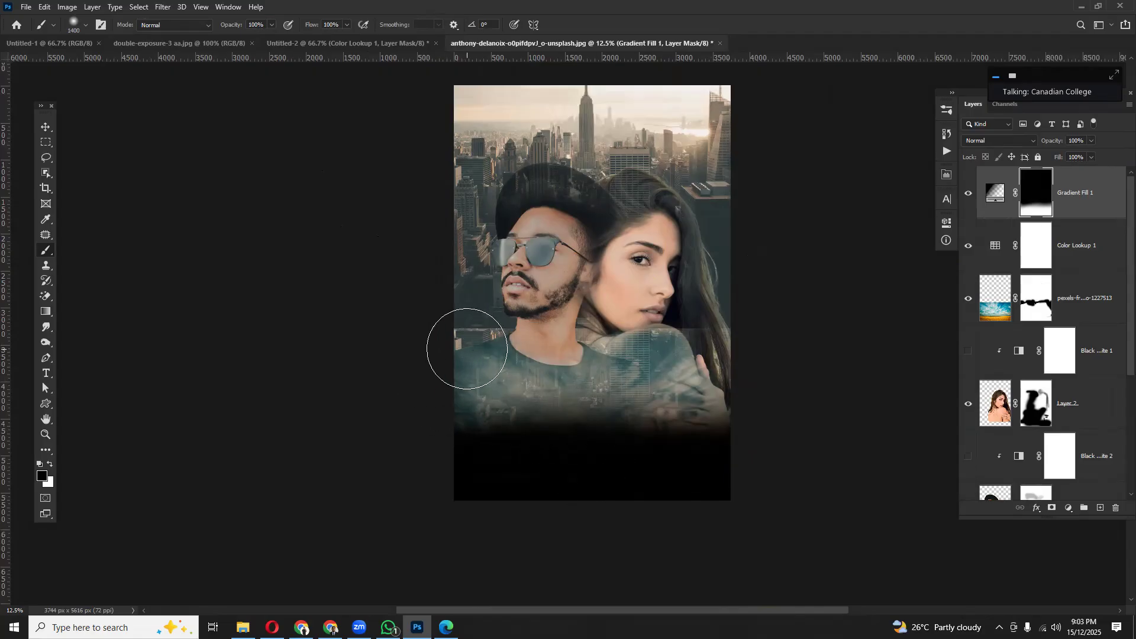
{"action": "key", "text": "bracketright"}
{"action": "key", "text": "bracketright"}
{"action": "key", "text": "bracketright"}
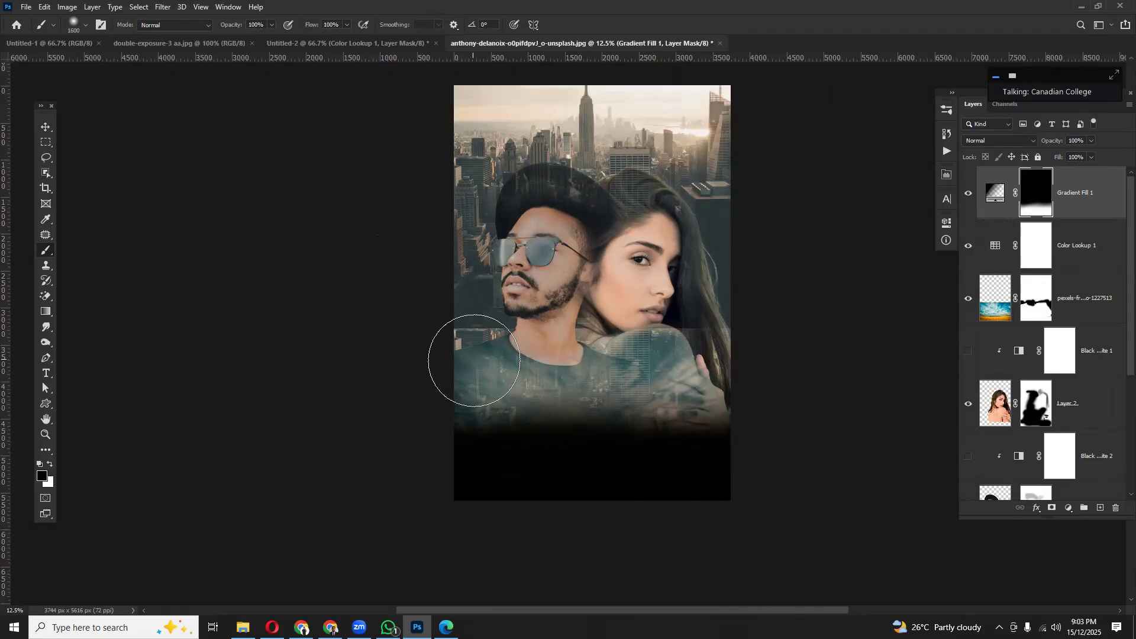
{"action": "mouse_move", "coordinate": [473, 361]}
{"action": "left_mouse_down"}
{"action": "mouse_move", "coordinate": [514, 378]}
{"action": "mouse_move", "coordinate": [833, 367]}
{"action": "left_mouse_up"}
- Start a text layer over the couple's lower torso in the Futura Md BT Medium font at 112 pt
{"action": "left_click", "coordinate": [46, 128]}
{"action": "scroll", "coordinate": [560, 338], "scroll_direction": "down", "scroll_amount": 4}
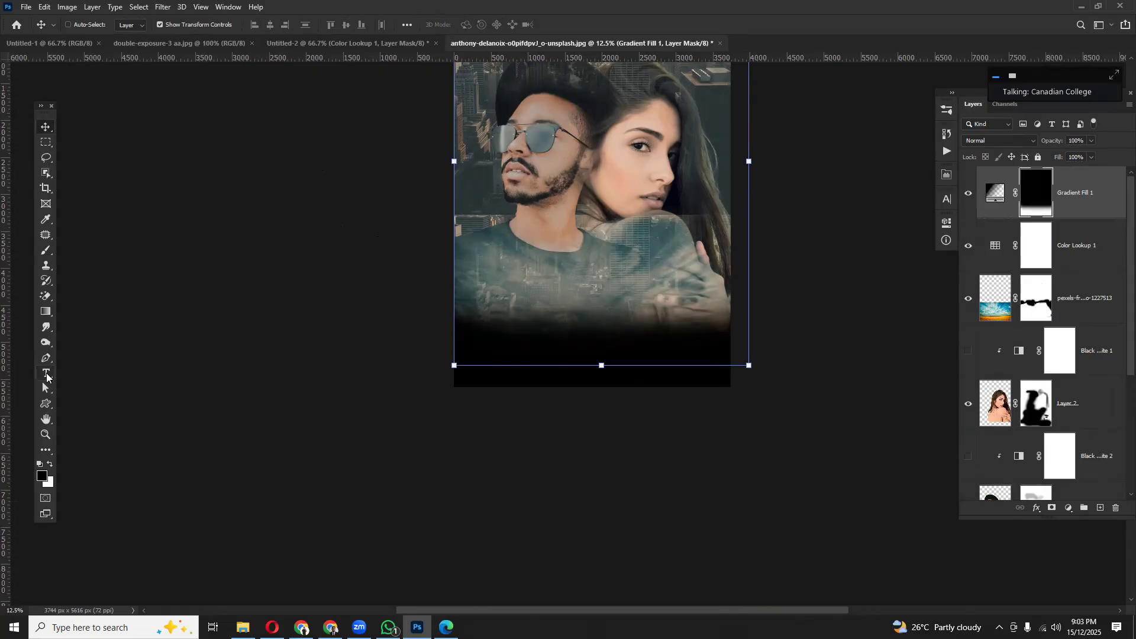
{"action": "left_click", "coordinate": [47, 374]}
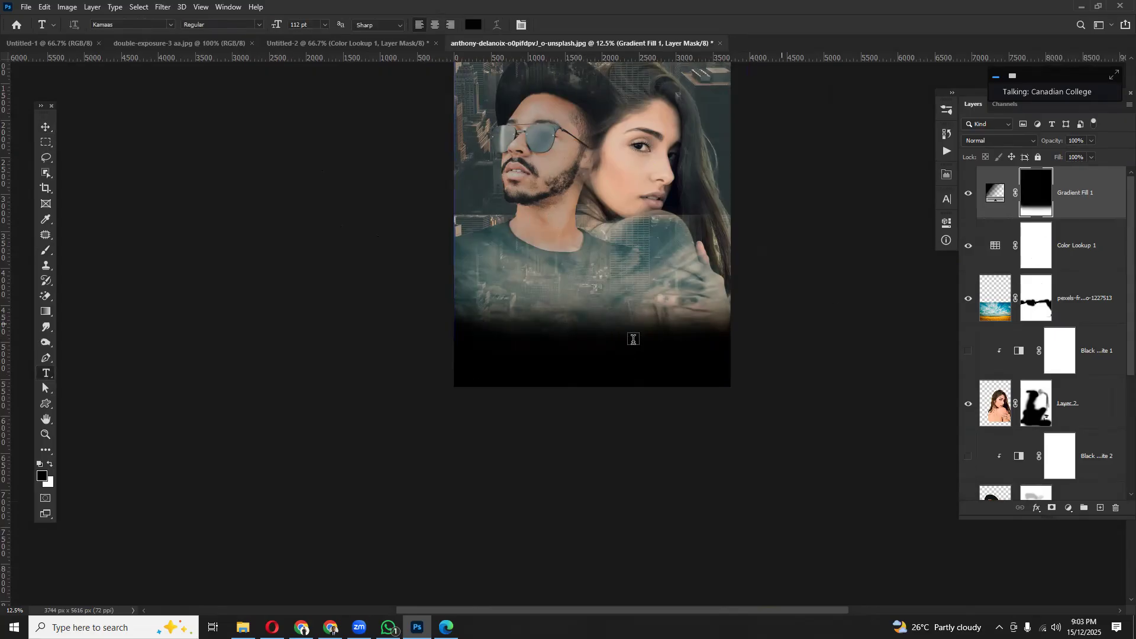
{"action": "left_click", "coordinate": [513, 314]}
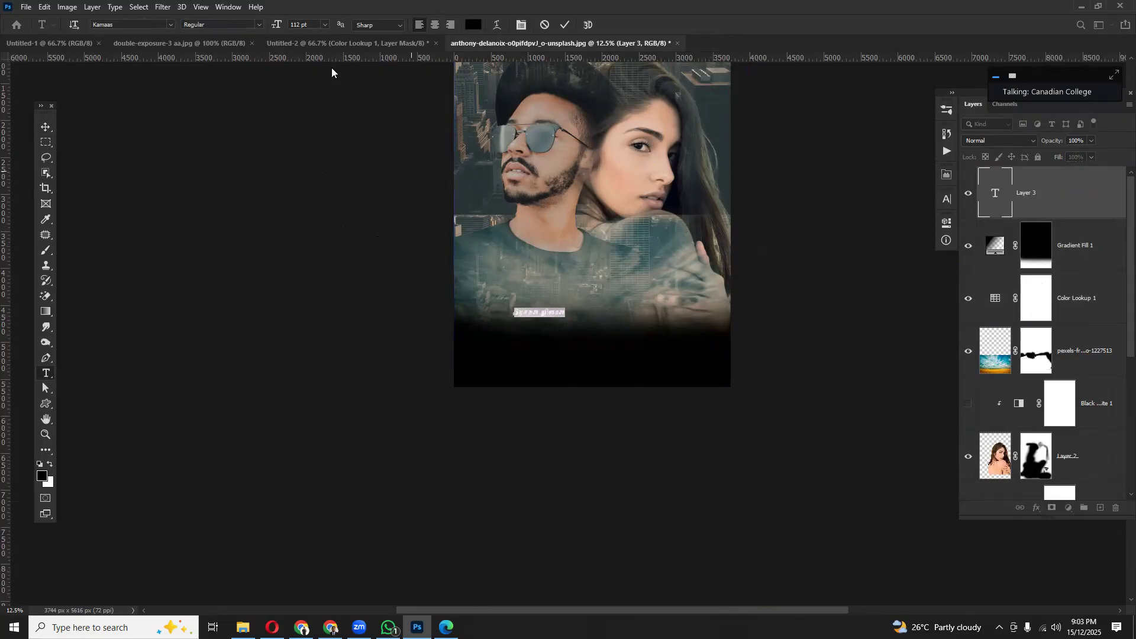
{"action": "left_click", "coordinate": [172, 24]}
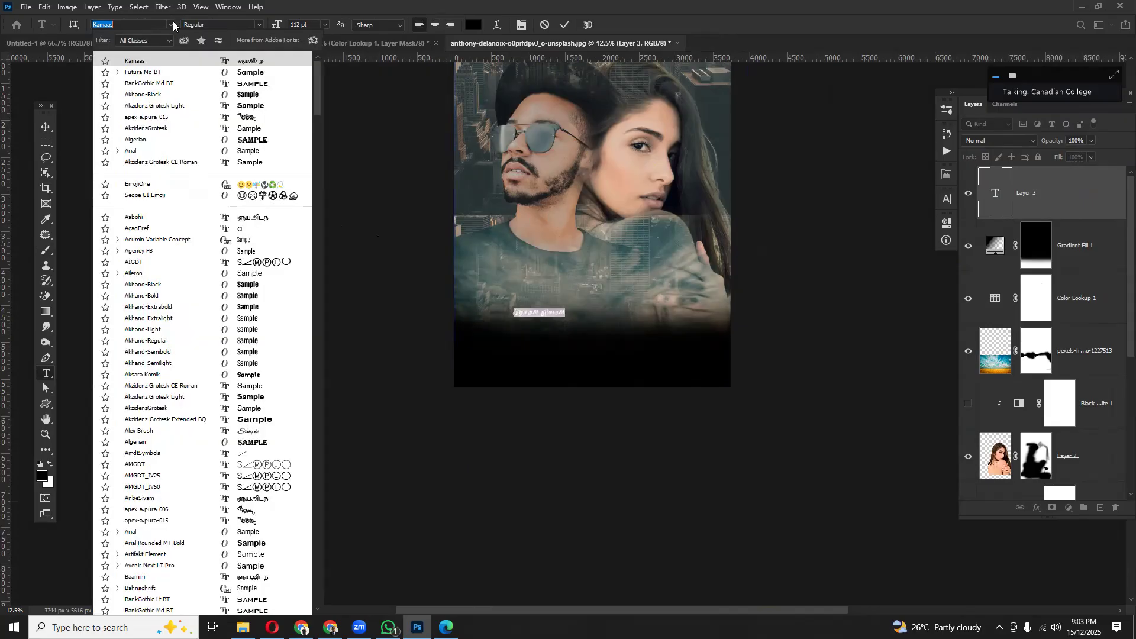
{"action": "left_click", "coordinate": [251, 72]}
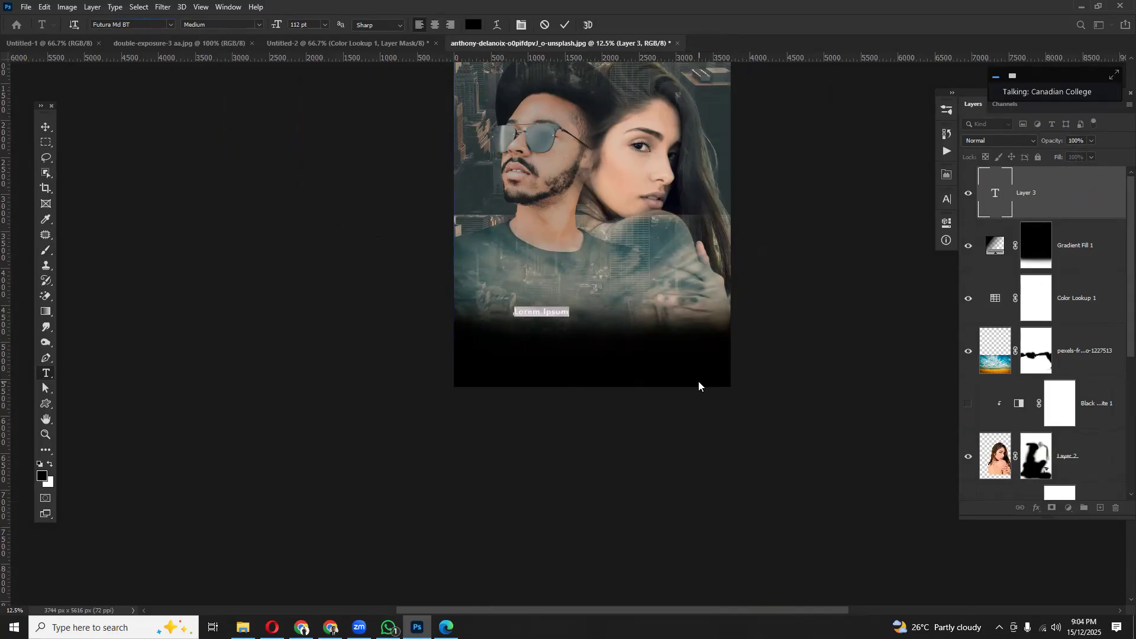
- Replace the placeholder text with the title "CITY Of LOVE"
{"action": "key", "text": "BackSpace"}
{"action": "type", "text": "CITY OF Love"}
{"action": "left_click_drag", "start_coordinate": [553, 311], "coordinate": [688, 320]}
{"action": "type", "text": "OVE"}
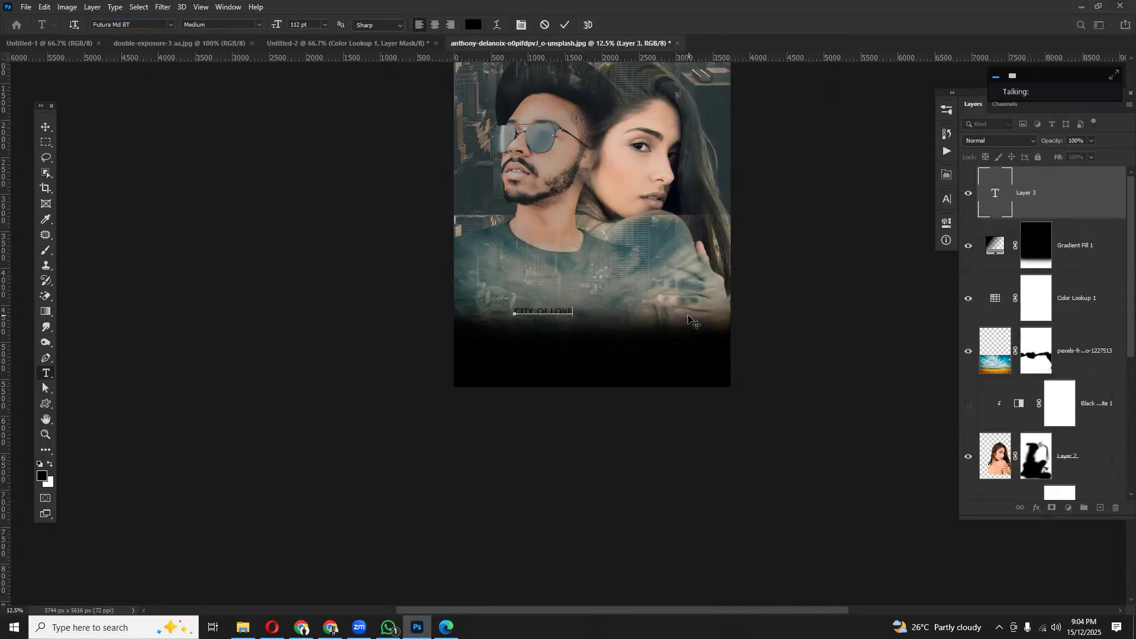
- Scale the title up to about 409 pt so it spans most of the image width above the dark band
{"action": "left_click", "coordinate": [46, 128]}
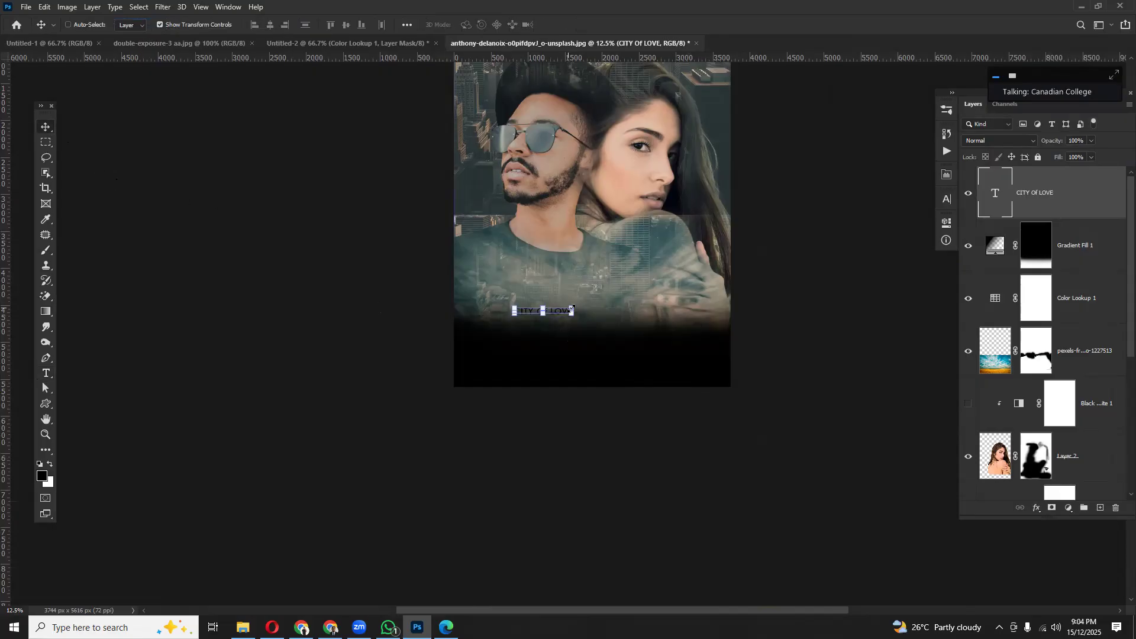
{"action": "left_click_drag", "start_coordinate": [574, 308], "coordinate": [667, 306]}
{"action": "key", "text": "Return"}
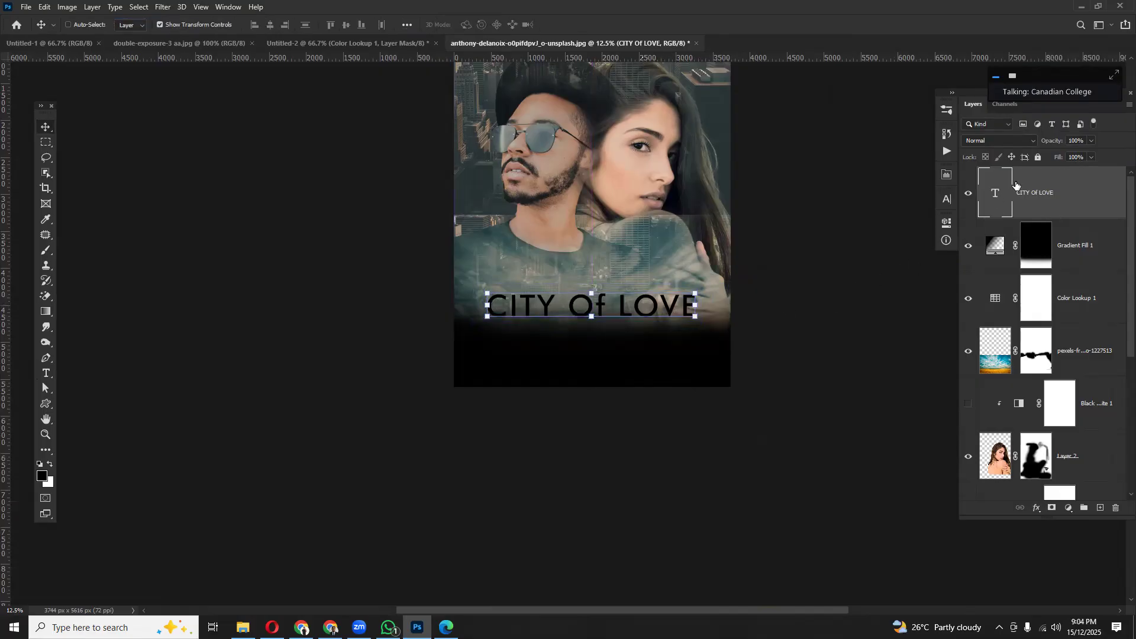
- Change the title text color to white (ffffff)
{"action": "double_click", "coordinate": [997, 199]}
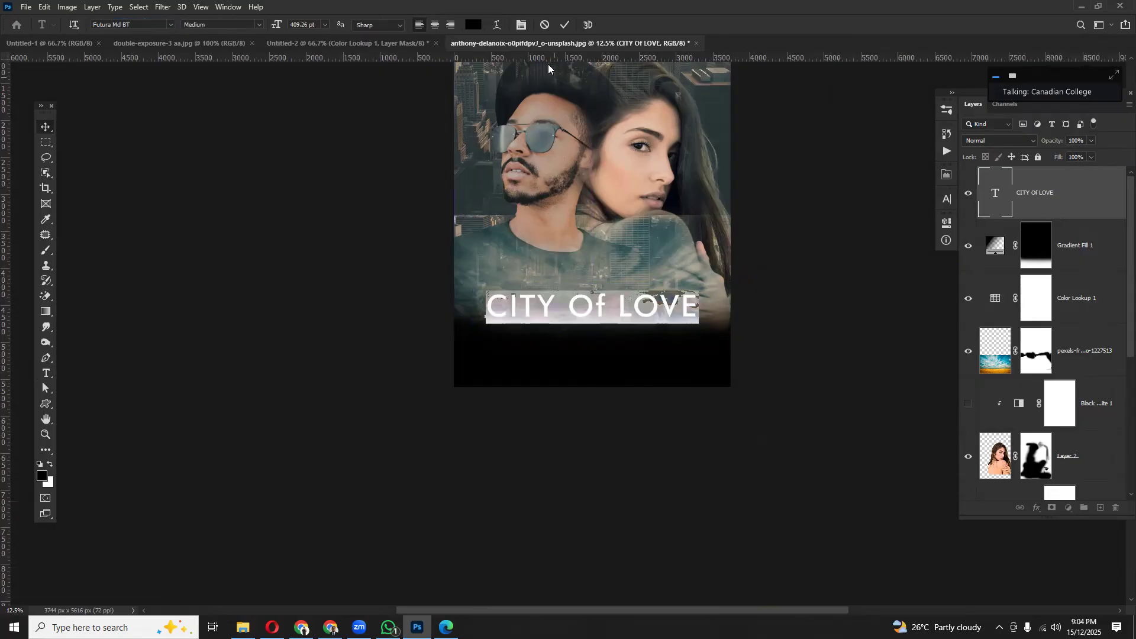
{"action": "left_click", "coordinate": [473, 25]}
{"action": "left_click_drag", "start_coordinate": [835, 362], "coordinate": [809, 325]}
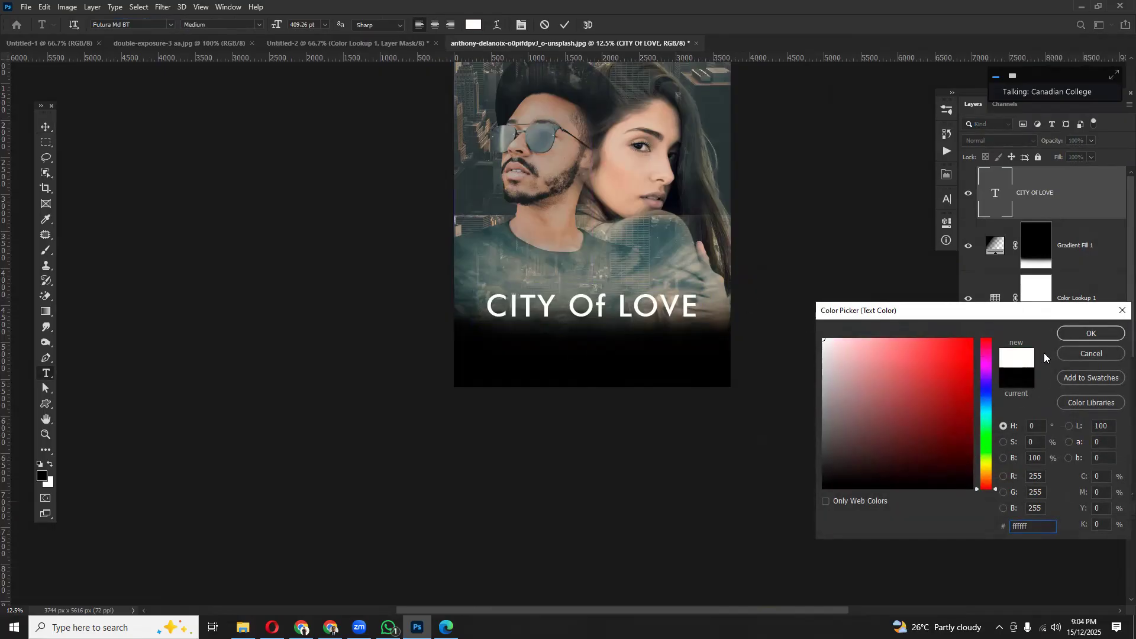
{"action": "left_click", "coordinate": [1075, 333]}
{"action": "left_click", "coordinate": [46, 128]}
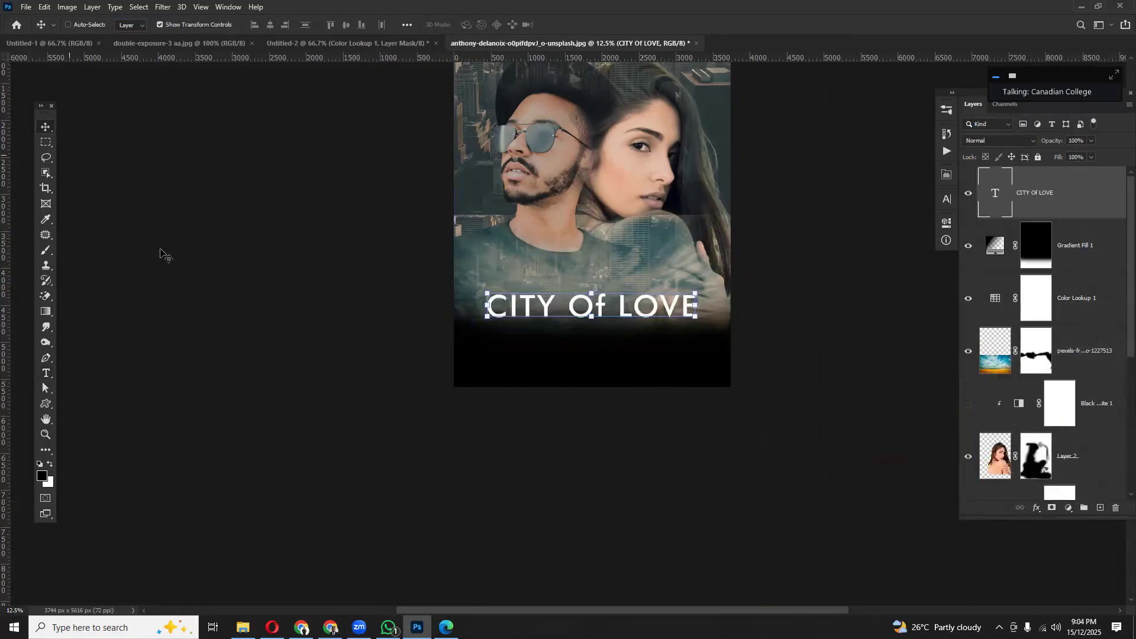
- Add a second text layer below the title reading "On 15th Desember"
{"action": "scroll", "coordinate": [597, 373], "scroll_direction": "up", "scroll_amount": 2}
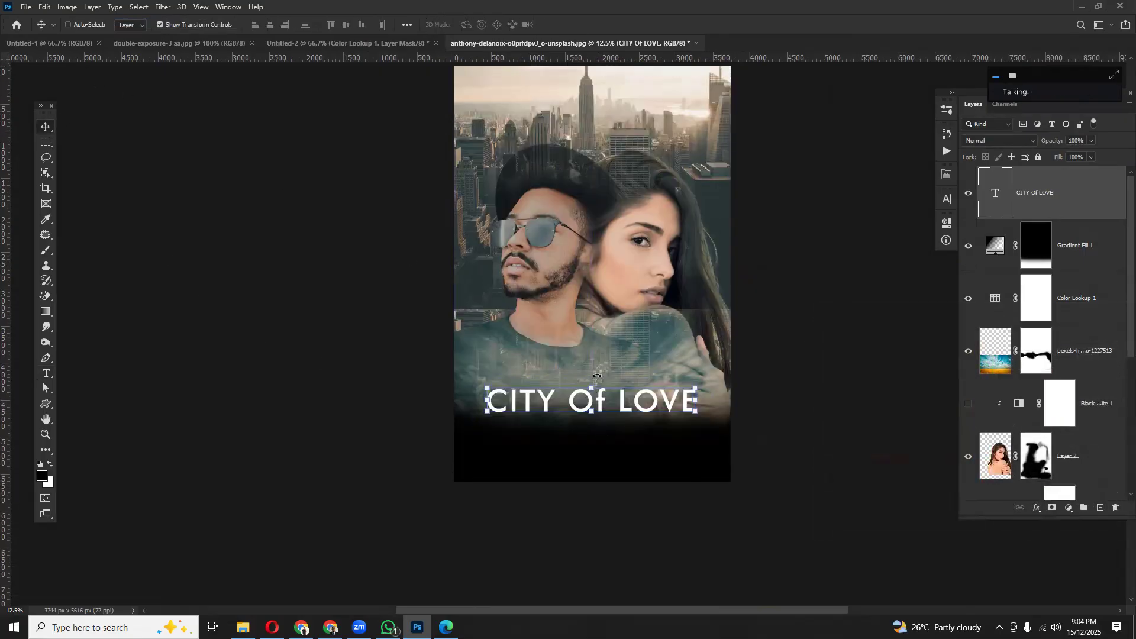
{"action": "scroll", "coordinate": [597, 374], "scroll_direction": "down", "scroll_amount": 1}
{"action": "scroll", "coordinate": [626, 358], "scroll_direction": "down", "scroll_amount": 1}
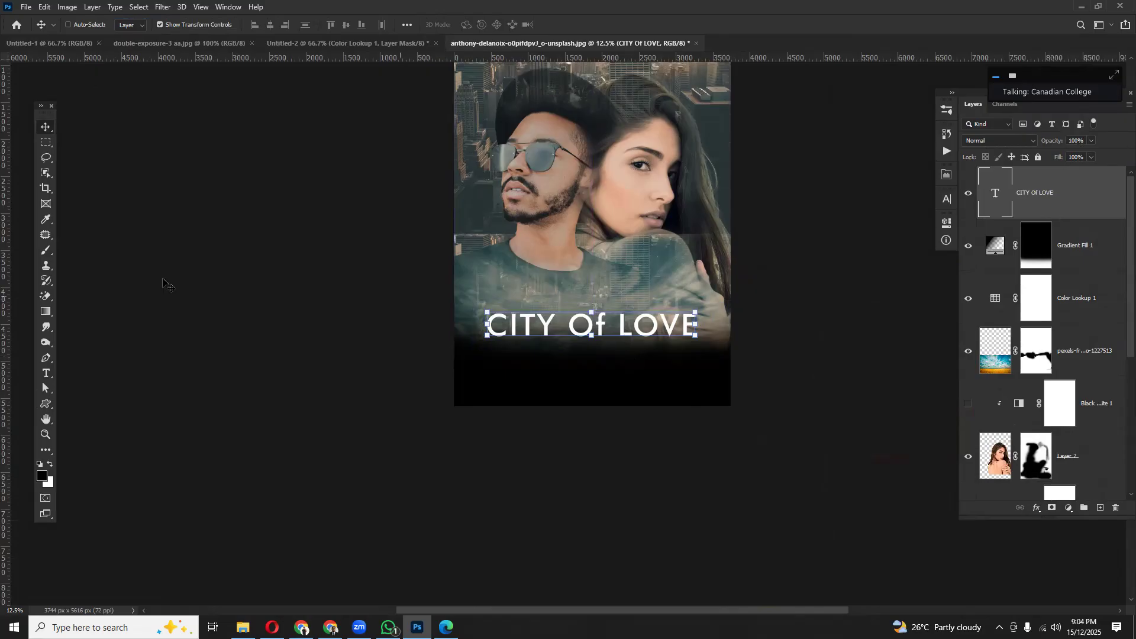
{"action": "left_click", "coordinate": [46, 374]}
{"action": "left_click", "coordinate": [521, 361]}
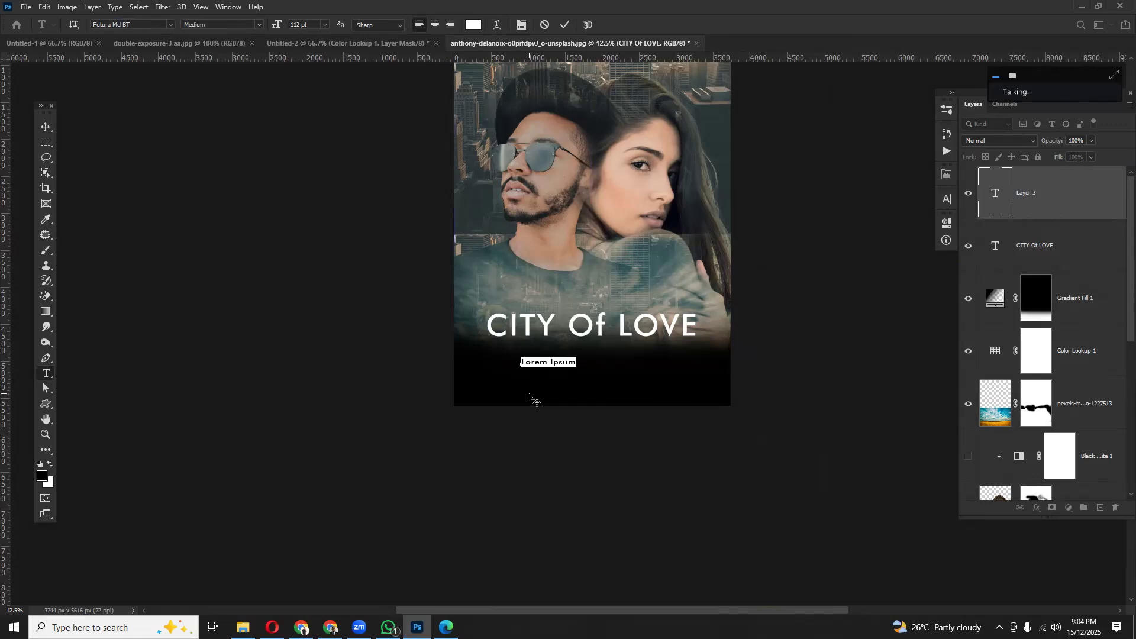
{"action": "type", "text": "Ωa"}
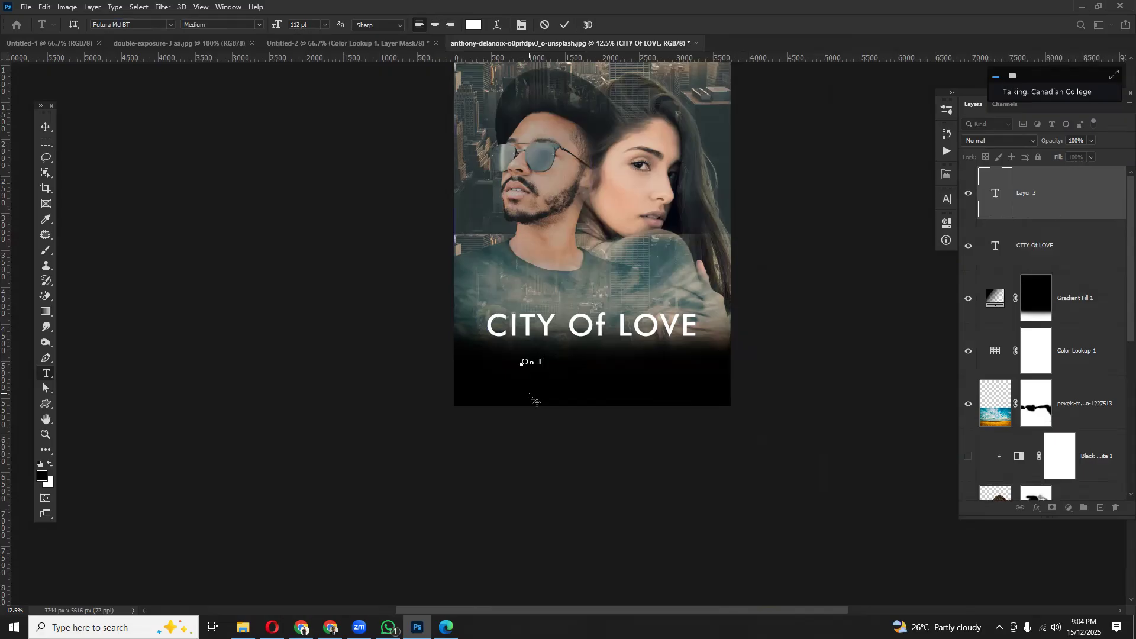
{"action": "type", "text": "x"}
{"action": "type", "text": "th "}
{"action": "type", "text": "Desember"}
{"action": "left_click", "coordinate": [43, 128]}
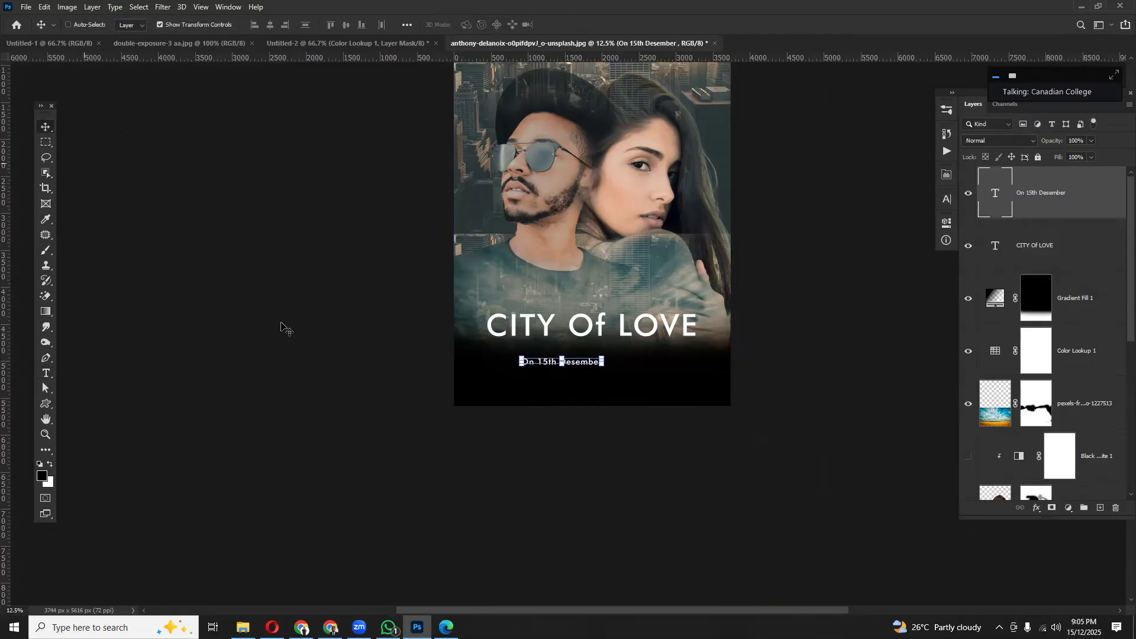
- Center the date line directly under the title, scale it to about 113%, and nudge the title slightly down
{"action": "left_click_drag", "start_coordinate": [586, 370], "coordinate": [621, 351]}
{"action": "right_click", "coordinate": [654, 339]}
{"action": "left_click", "coordinate": [655, 337]}
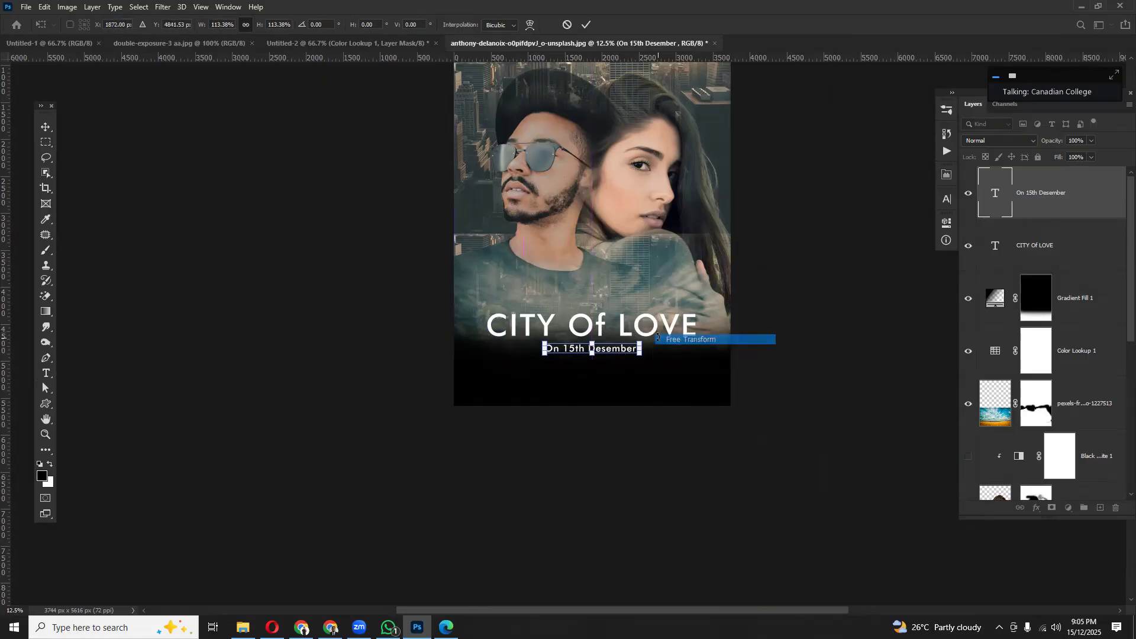
{"action": "key", "text": "Return"}
{"action": "left_click_drag", "start_coordinate": [649, 332], "coordinate": [654, 335]}
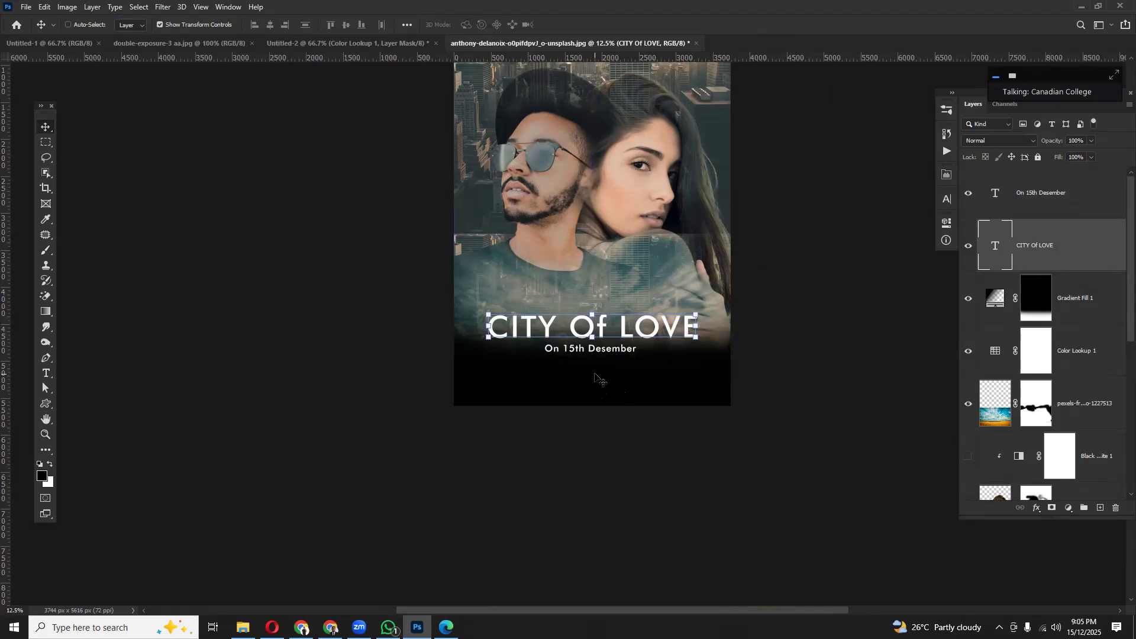
{"action": "right_click", "coordinate": [607, 350]}
{"action": "left_click", "coordinate": [616, 356]}
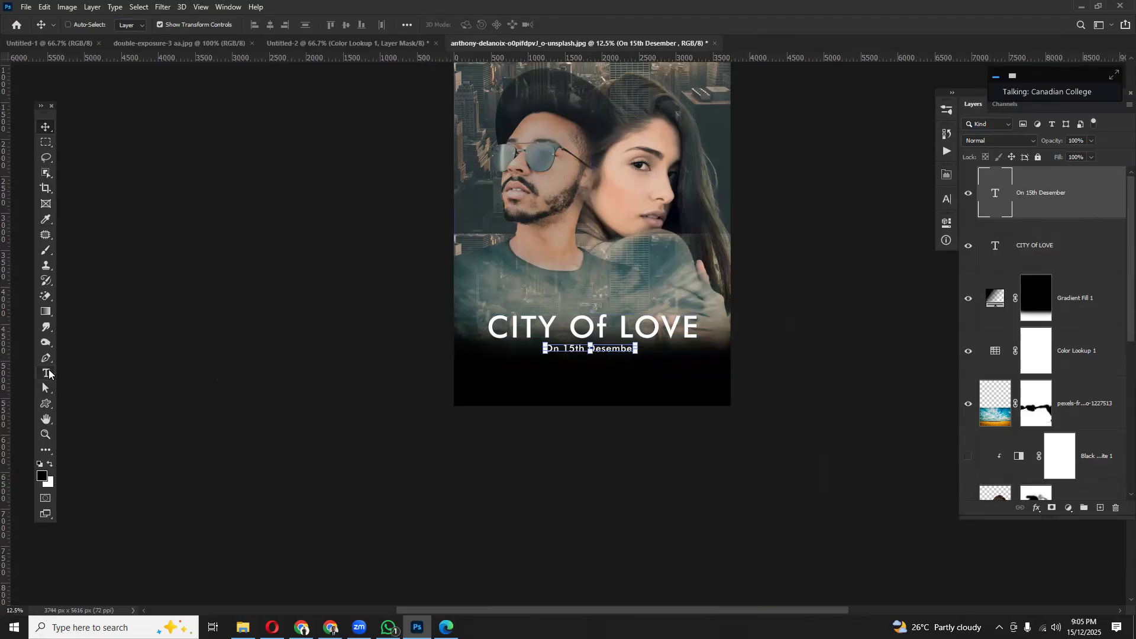
- Add a "Lorem Ipsum" placeholder text layer and center it just below the date line
{"action": "left_click", "coordinate": [46, 374]}
{"action": "left_click", "coordinate": [524, 388]}
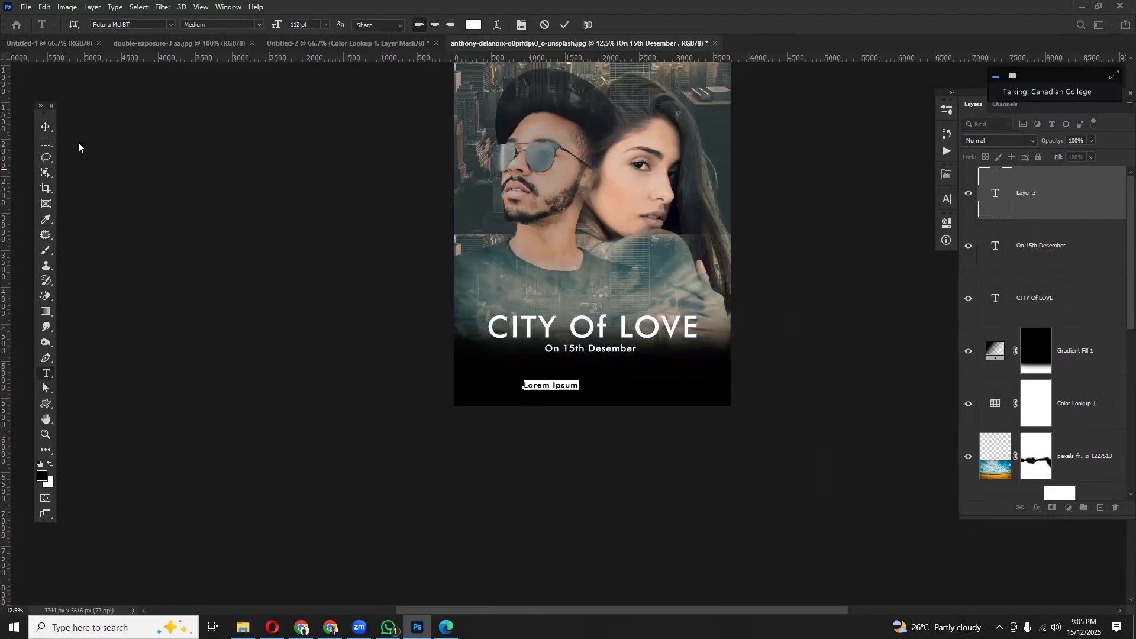
{"action": "left_click", "coordinate": [46, 128]}
{"action": "left_click_drag", "start_coordinate": [568, 387], "coordinate": [600, 363]}
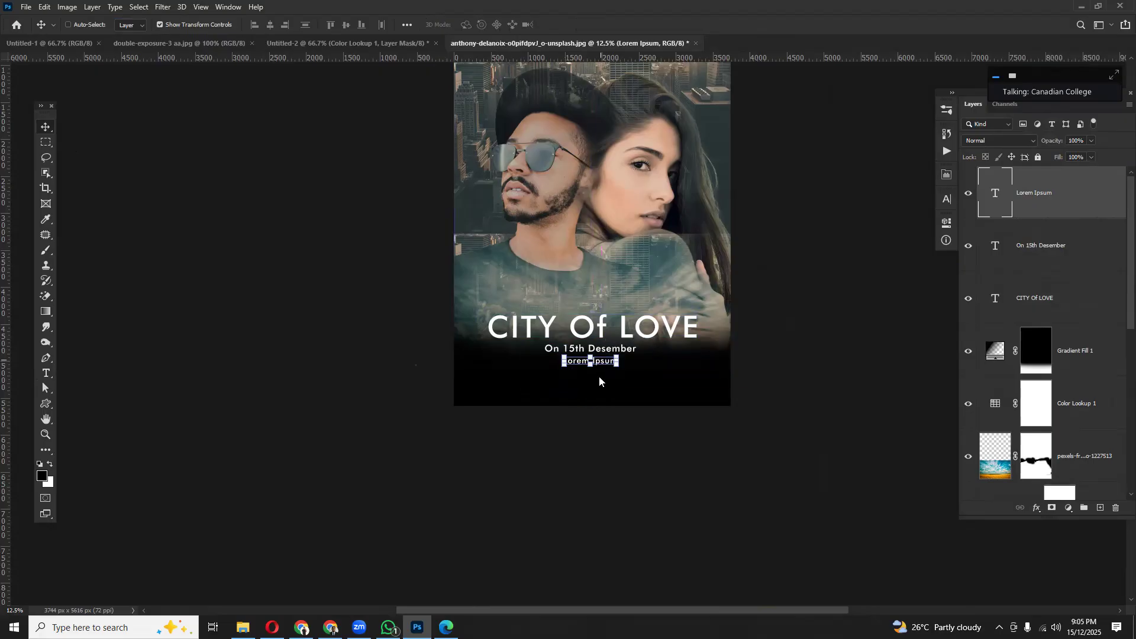
- Set the Lorem Ipsum line's tracking to 1440 and re-center the widened text under the date
{"action": "left_click", "coordinate": [949, 202]}
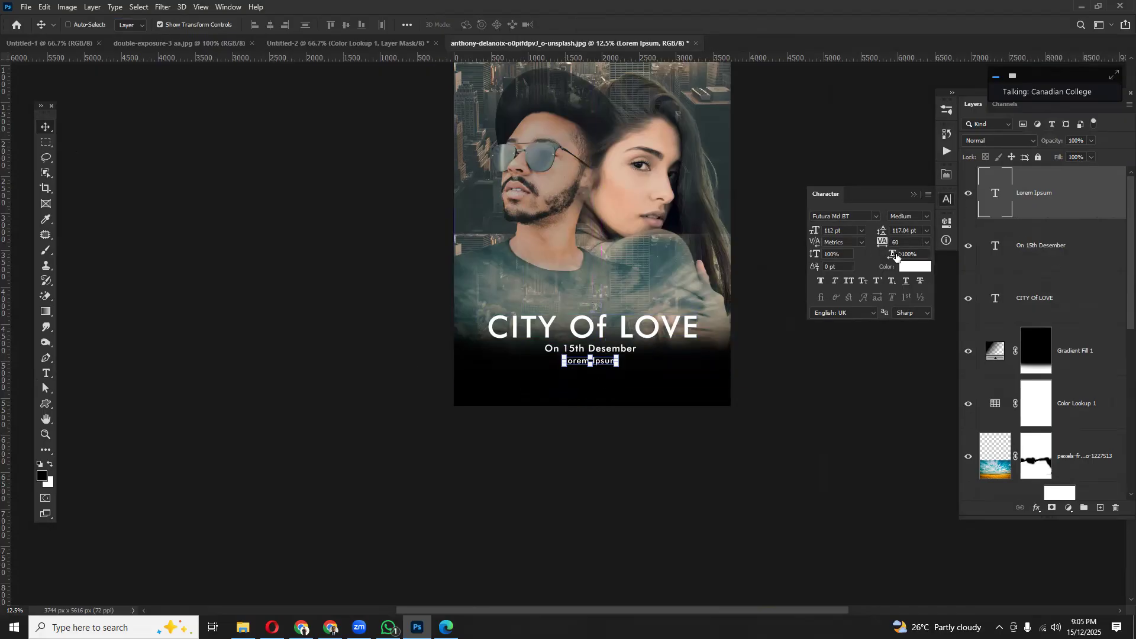
{"action": "left_click_drag", "start_coordinate": [882, 245], "coordinate": [927, 243]}
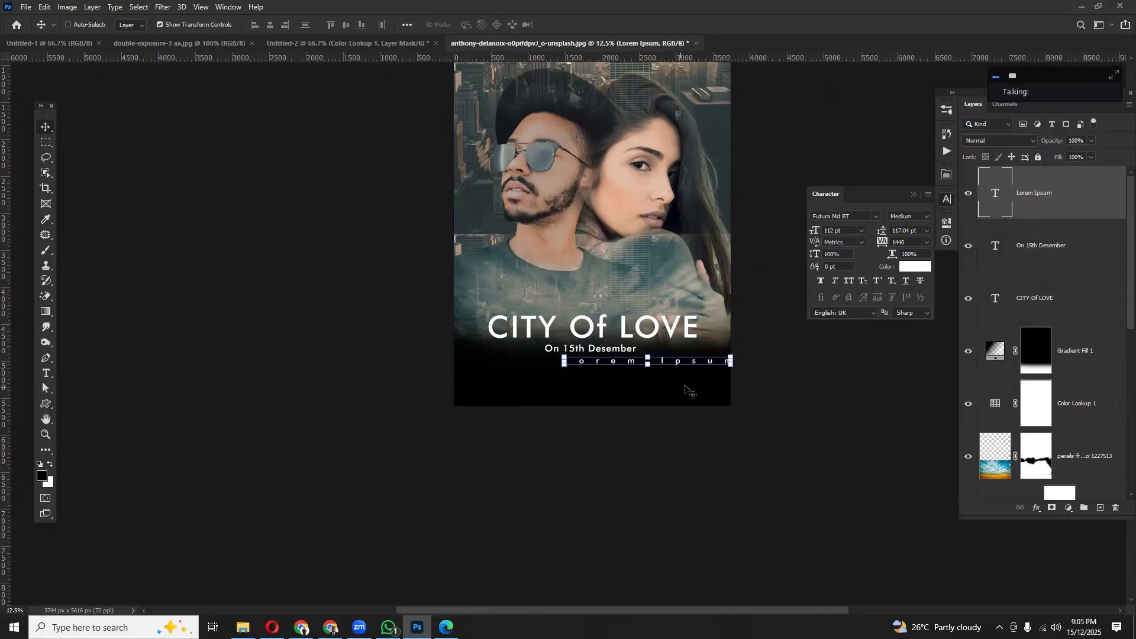
{"action": "left_click_drag", "start_coordinate": [694, 363], "coordinate": [636, 363]}
{"action": "right_click", "coordinate": [674, 385]}
{"action": "left_click", "coordinate": [684, 390]}
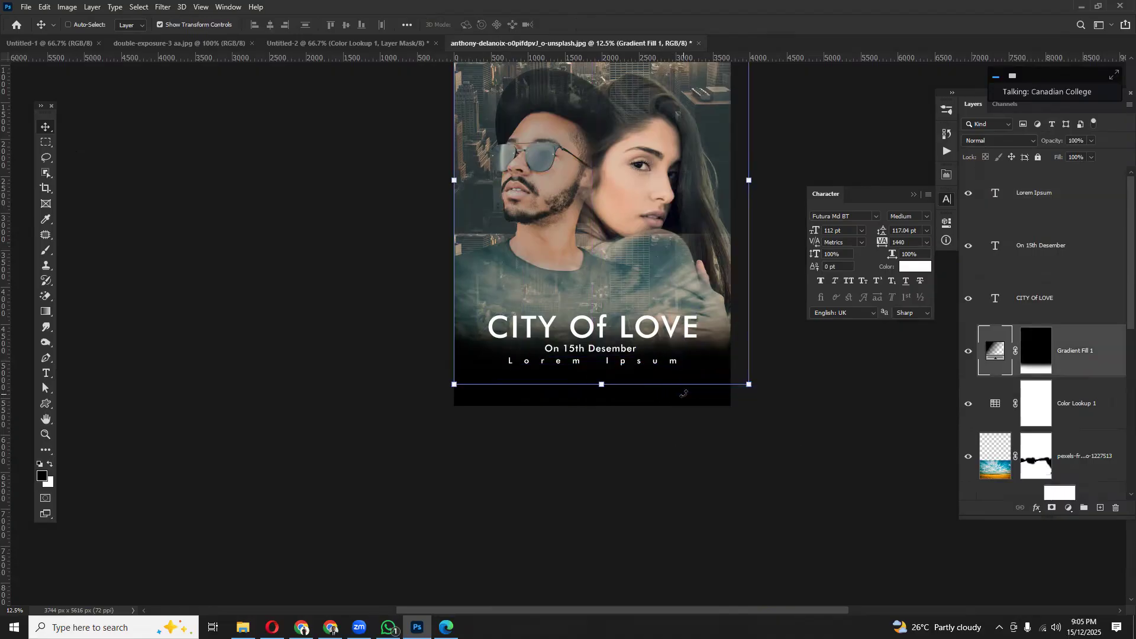
- Review the whole poster from the skyline down to the text lines
{"action": "scroll", "coordinate": [698, 416], "scroll_direction": "up", "scroll_amount": 4}
{"action": "scroll", "coordinate": [727, 414], "scroll_direction": "up", "scroll_amount": 5}
{"action": "scroll", "coordinate": [727, 414], "scroll_direction": "down", "scroll_amount": 8}
{"action": "scroll", "coordinate": [727, 414], "scroll_direction": "up", "scroll_amount": 3}
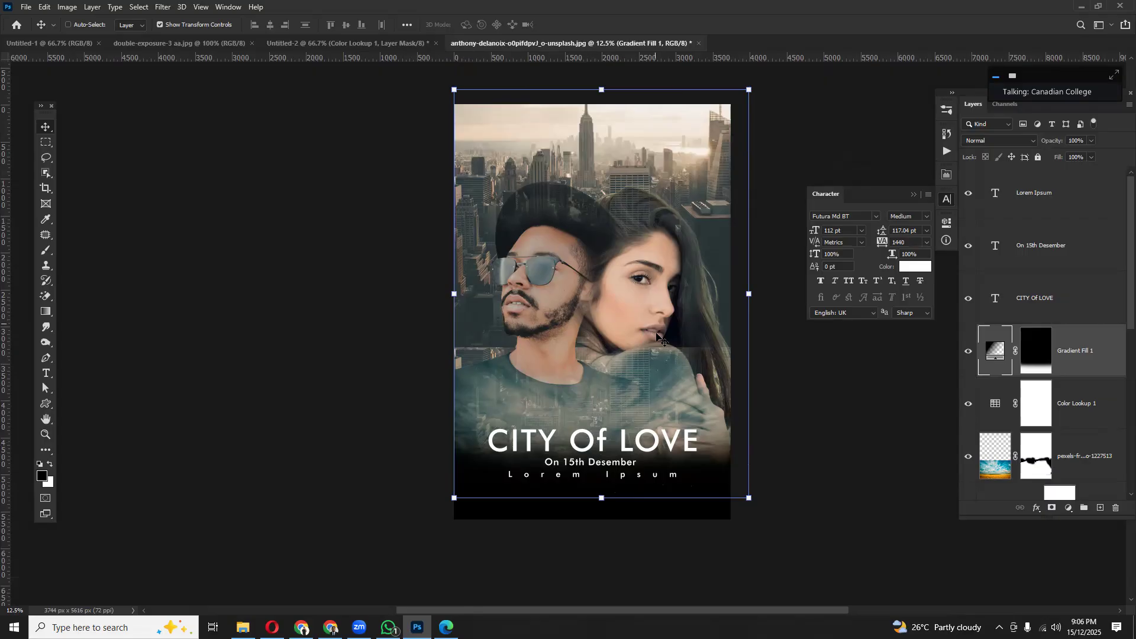
{"action": "scroll", "coordinate": [679, 414], "scroll_direction": "down", "scroll_amount": 2}
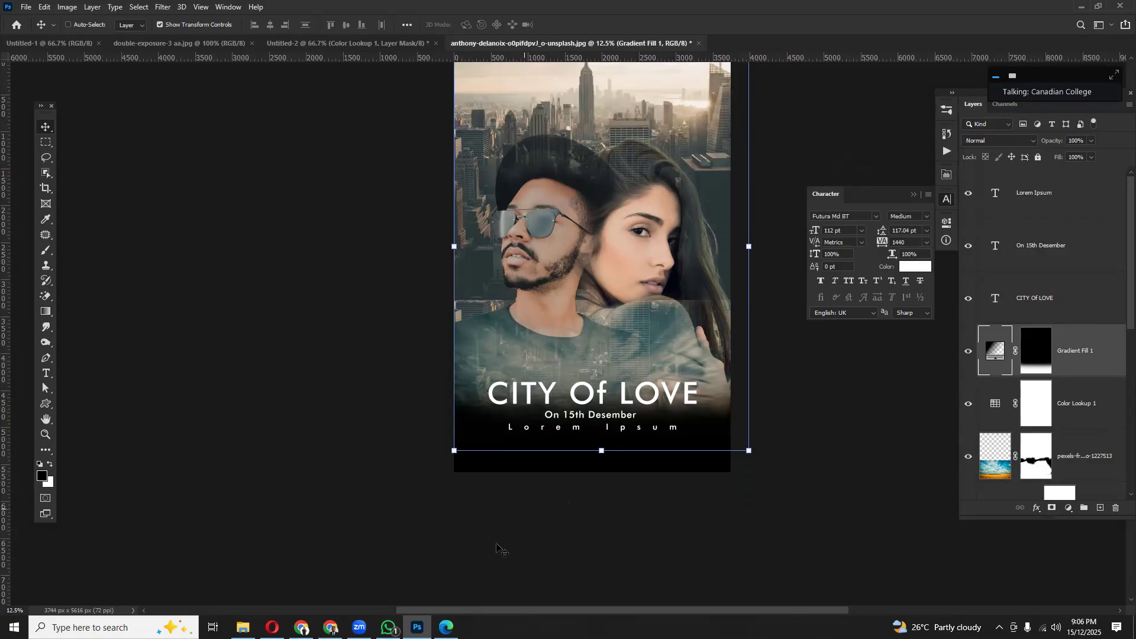
{"action": "scroll", "coordinate": [642, 332], "scroll_direction": "up", "scroll_amount": 3}
{"action": "scroll", "coordinate": [642, 332], "scroll_direction": "down", "scroll_amount": 1}
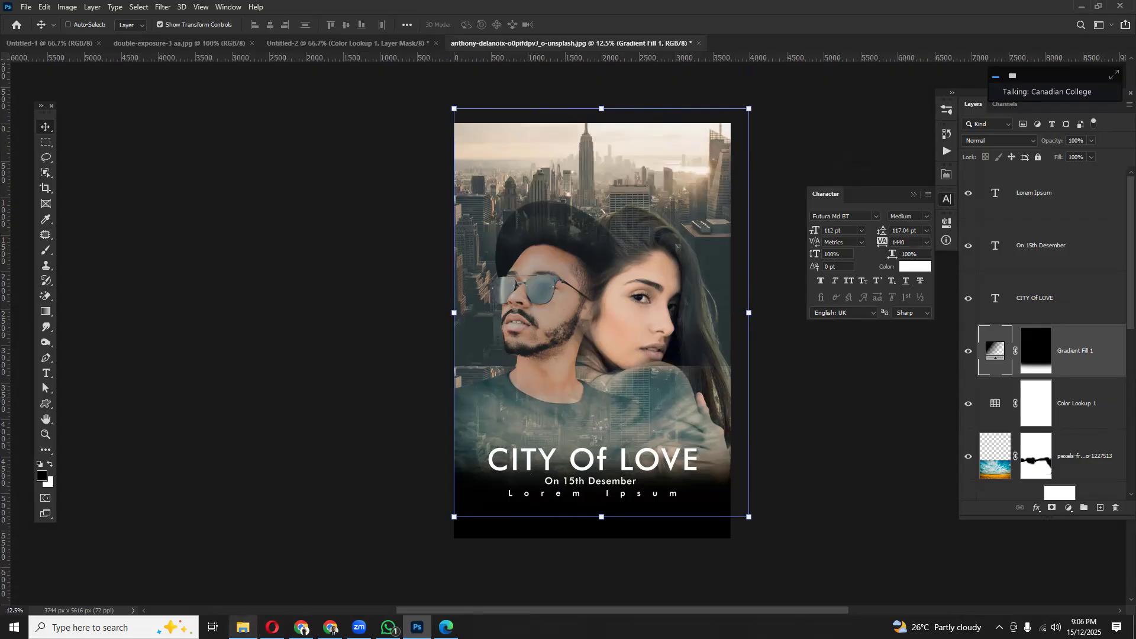
- Open the curly-haired man's profile photo from the photoshop work folder as its own document and duplicate its Background layer
{"action": "left_click", "coordinate": [243, 628]}
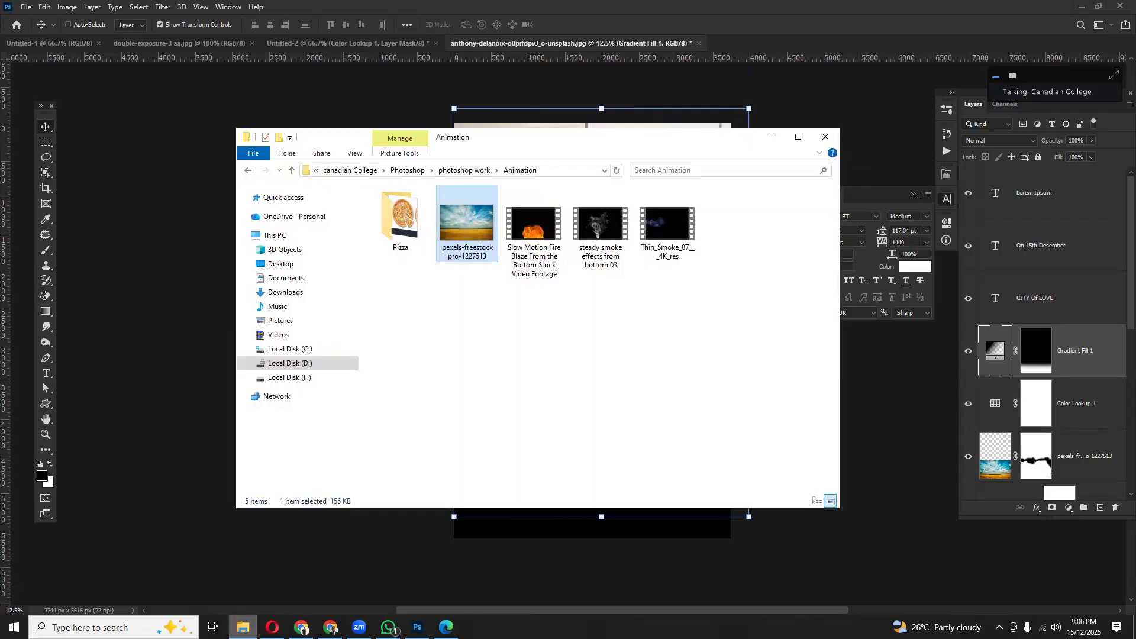
{"action": "left_click", "coordinate": [292, 170]}
{"action": "scroll", "coordinate": [455, 444], "scroll_direction": "down", "scroll_amount": 6}
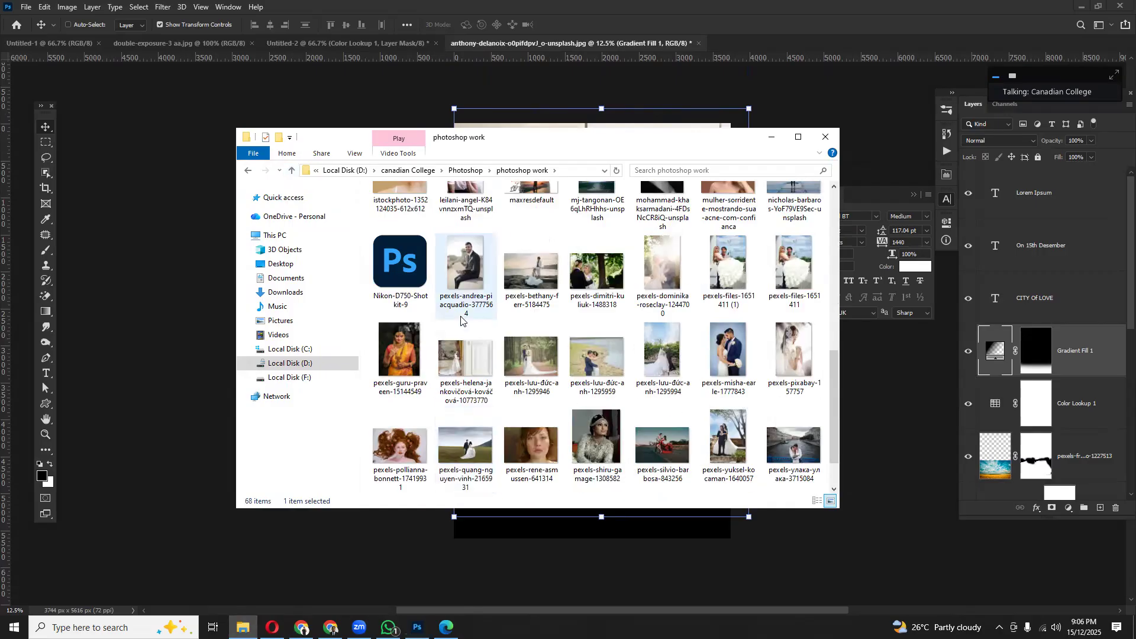
{"action": "scroll", "coordinate": [462, 320], "scroll_direction": "up", "scroll_amount": 5}
{"action": "left_click", "coordinate": [457, 305]}
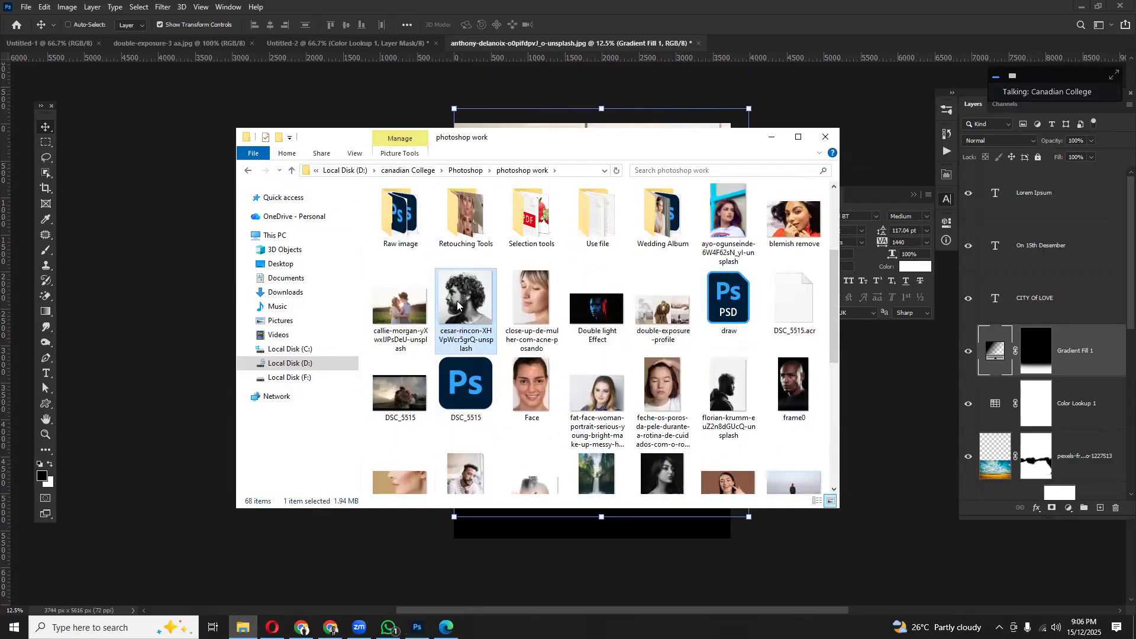
{"action": "left_click_drag", "start_coordinate": [460, 305], "coordinate": [829, 38]}
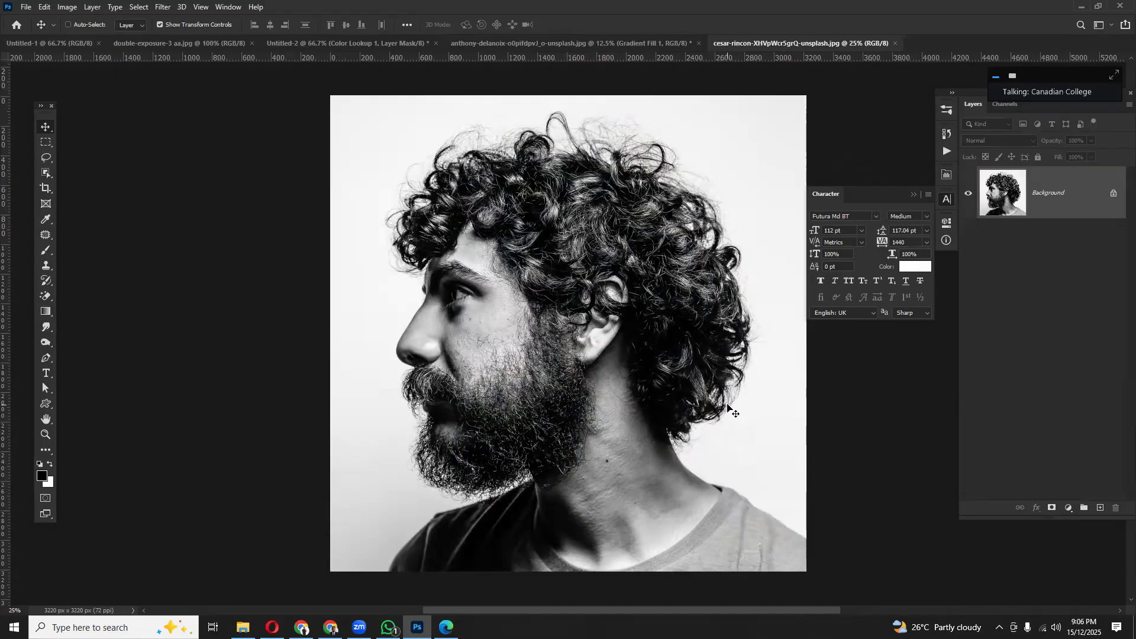
{"action": "key", "text": "ctrl+j"}
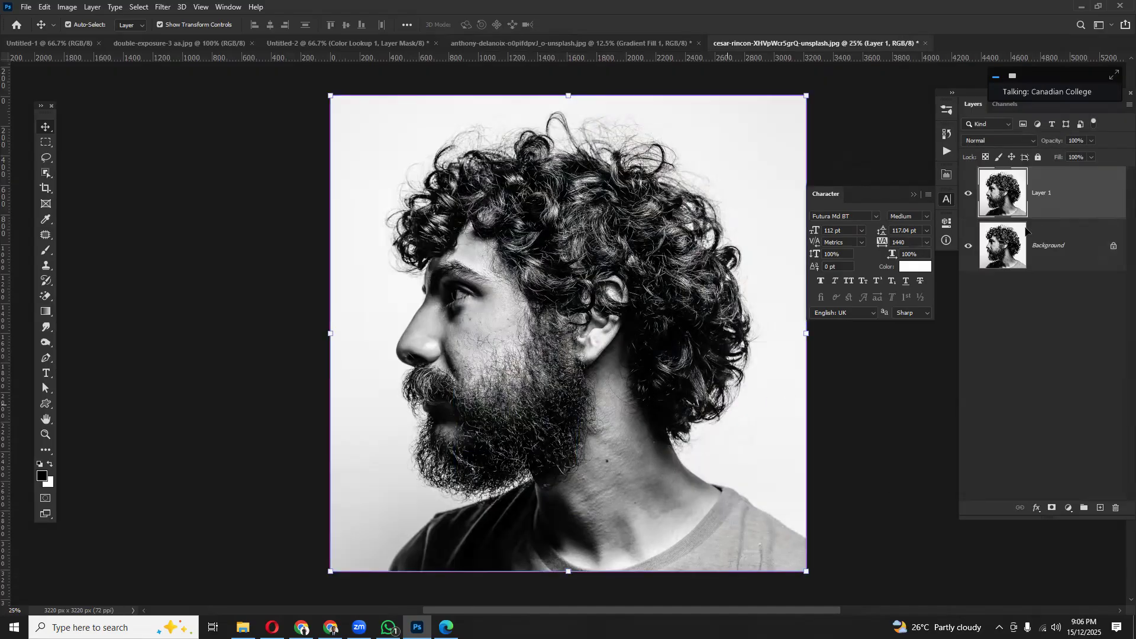
{"action": "scroll", "coordinate": [512, 385], "scroll_direction": "up", "scroll_amount": 9}
{"action": "scroll", "coordinate": [521, 382], "scroll_direction": "down", "scroll_amount": 13}
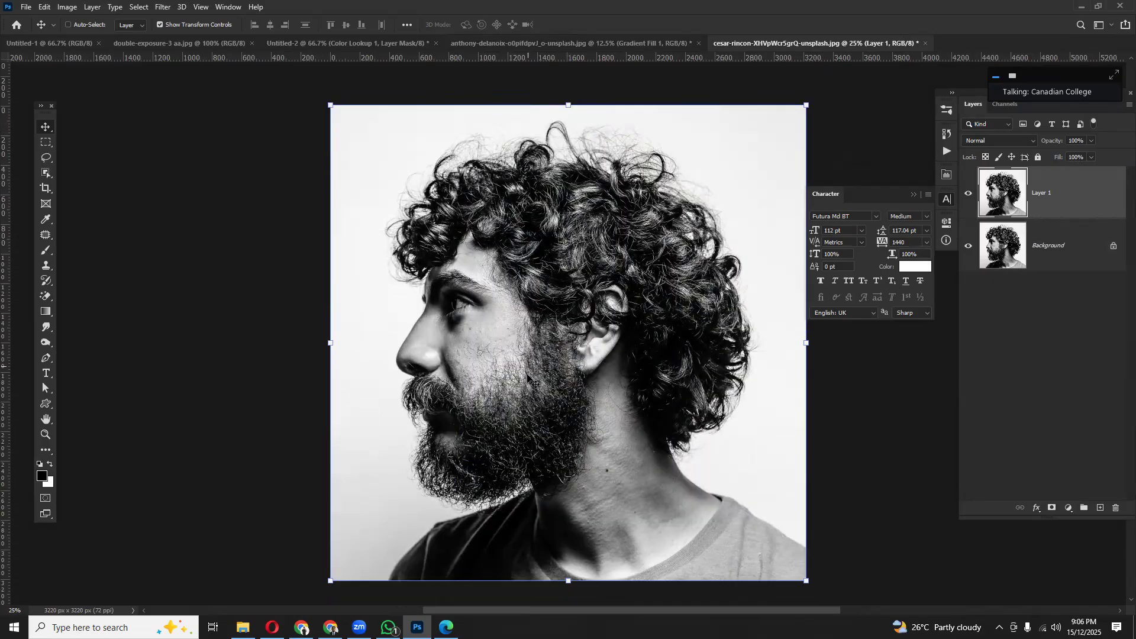
- Create a new document from the Default Photoshop Size photo preset, 7 x 5 in at 300 ppi
{"action": "left_click", "coordinate": [26, 8]}
{"action": "left_click", "coordinate": [26, 20]}
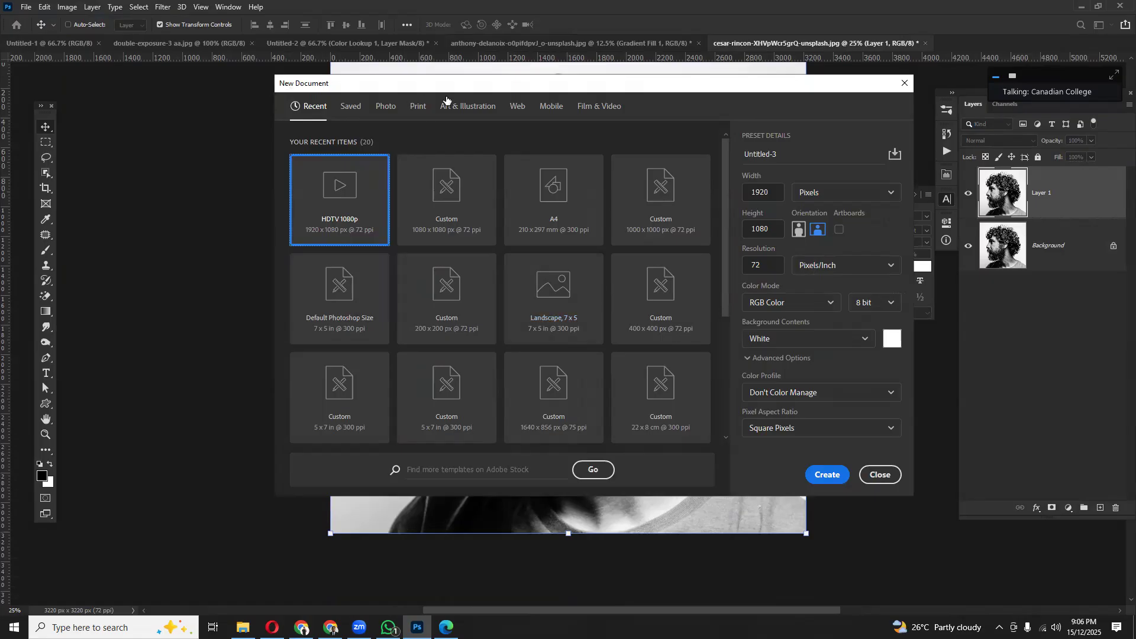
{"action": "left_click", "coordinate": [388, 110]}
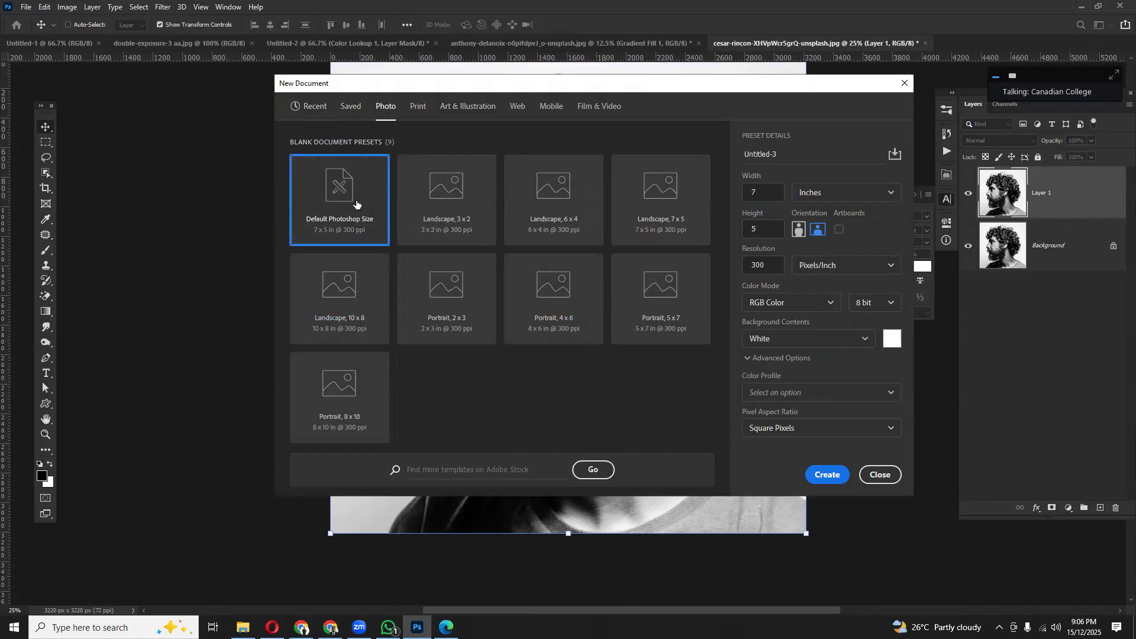
{"action": "left_click", "coordinate": [826, 475]}
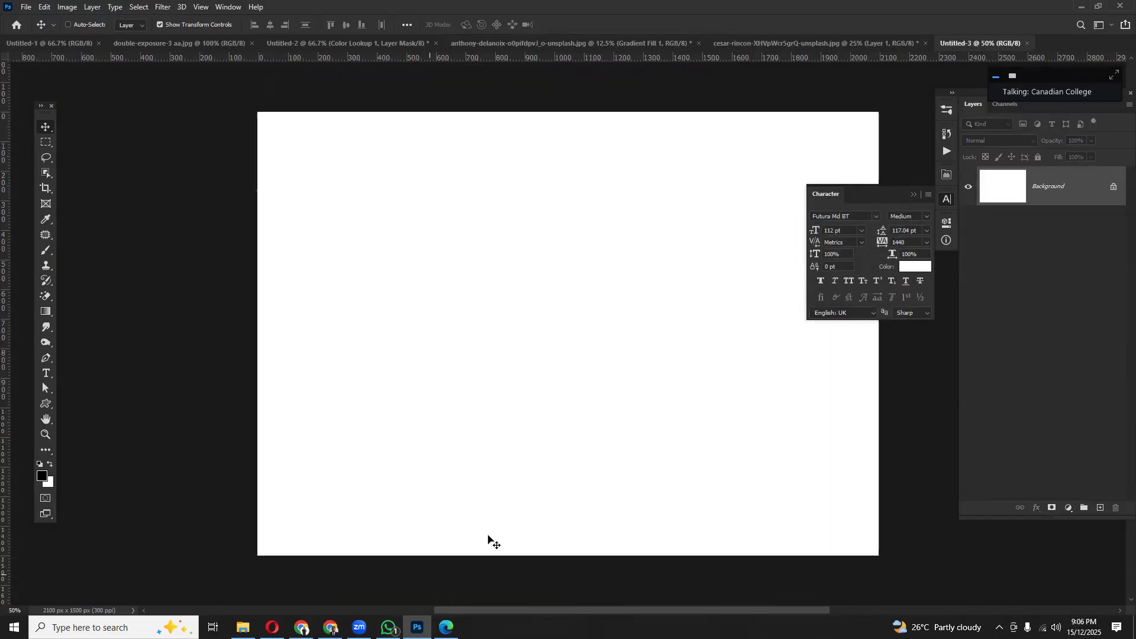
- Copy the profile portrait layer into the new blank document and scale it down to stand on the canvas's lower edge
{"action": "left_click", "coordinate": [631, 40]}
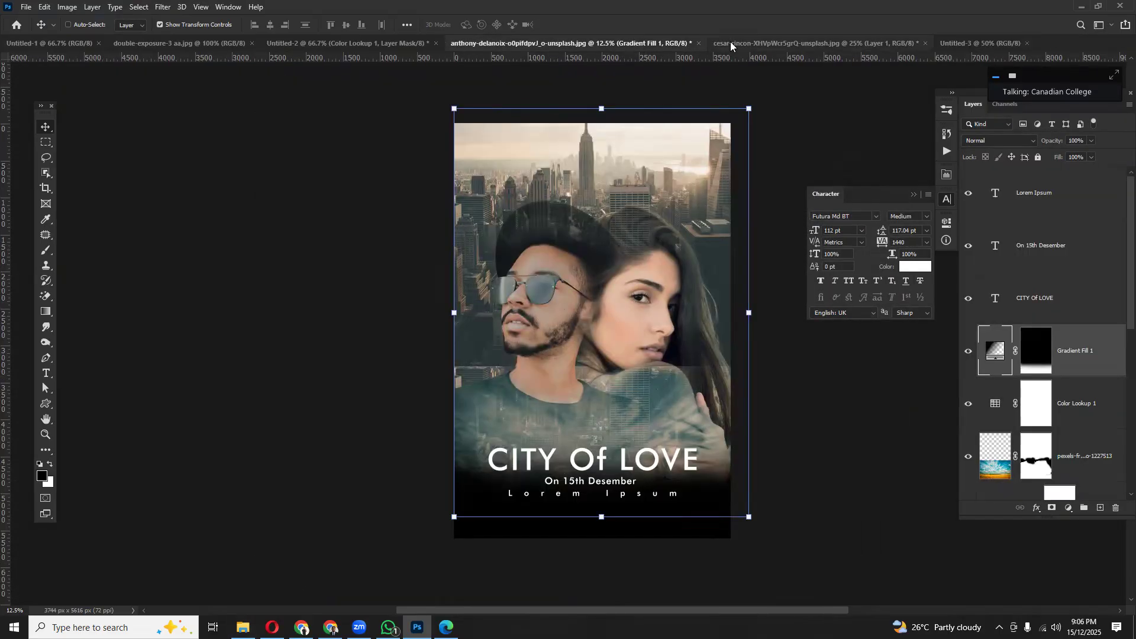
{"action": "left_click", "coordinate": [732, 44]}
{"action": "left_click_drag", "start_coordinate": [805, 45], "coordinate": [622, 201]}
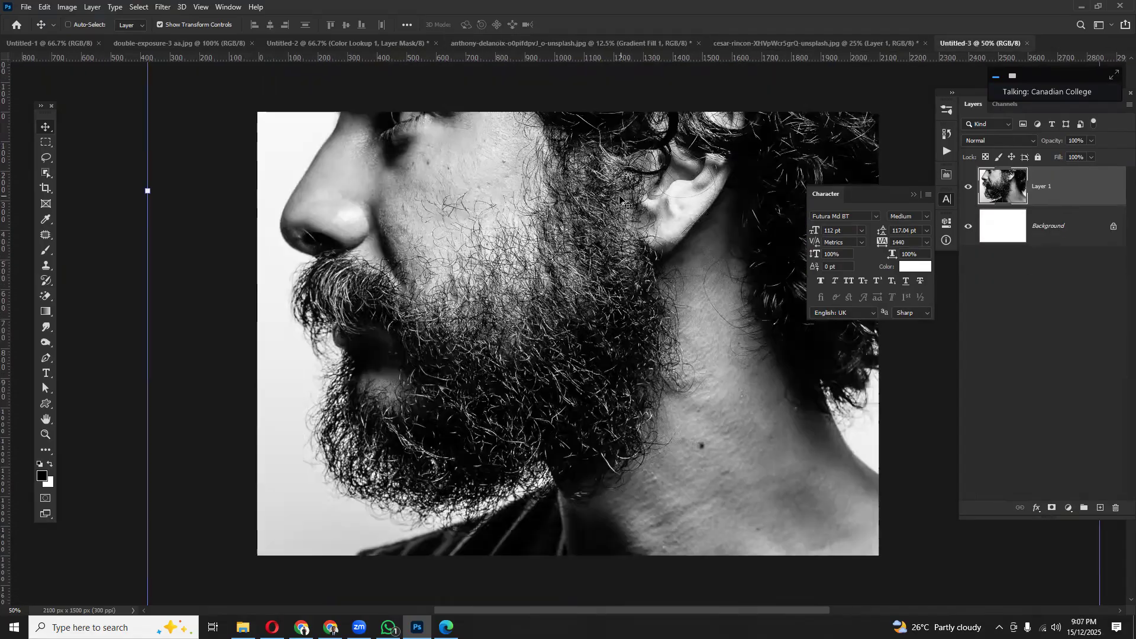
{"action": "left_click_drag", "start_coordinate": [423, 294], "coordinate": [353, 479]}
{"action": "key", "text": "Return"}
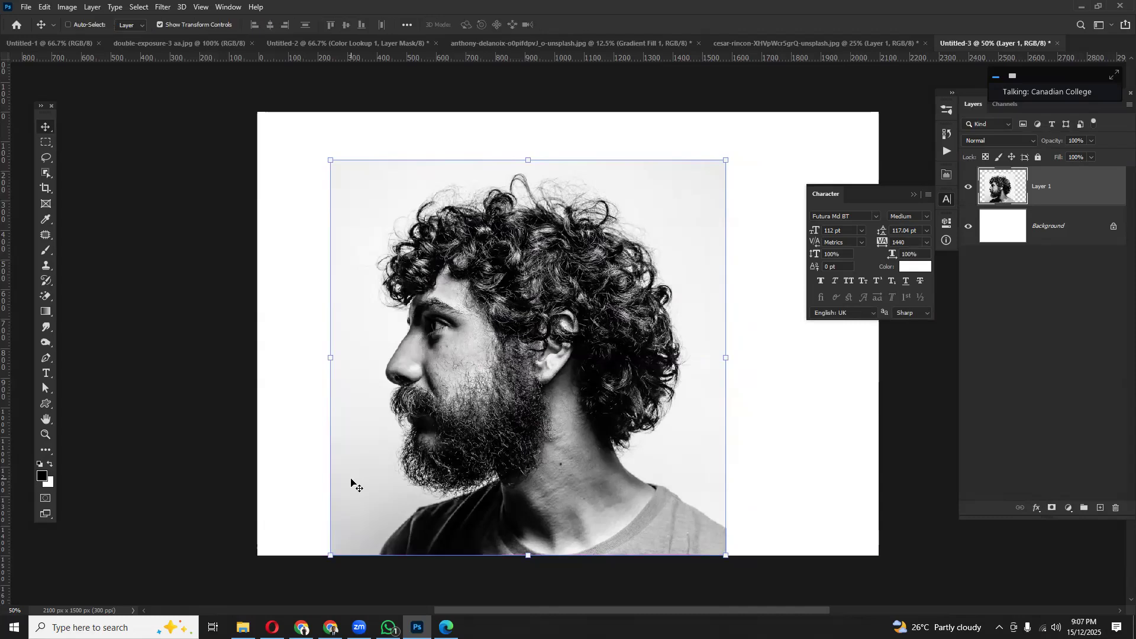
- Duplicate the portrait layer with the original hidden, and copy the man onto a separate layer using a Subject selection
{"action": "key", "text": "ctrl"}
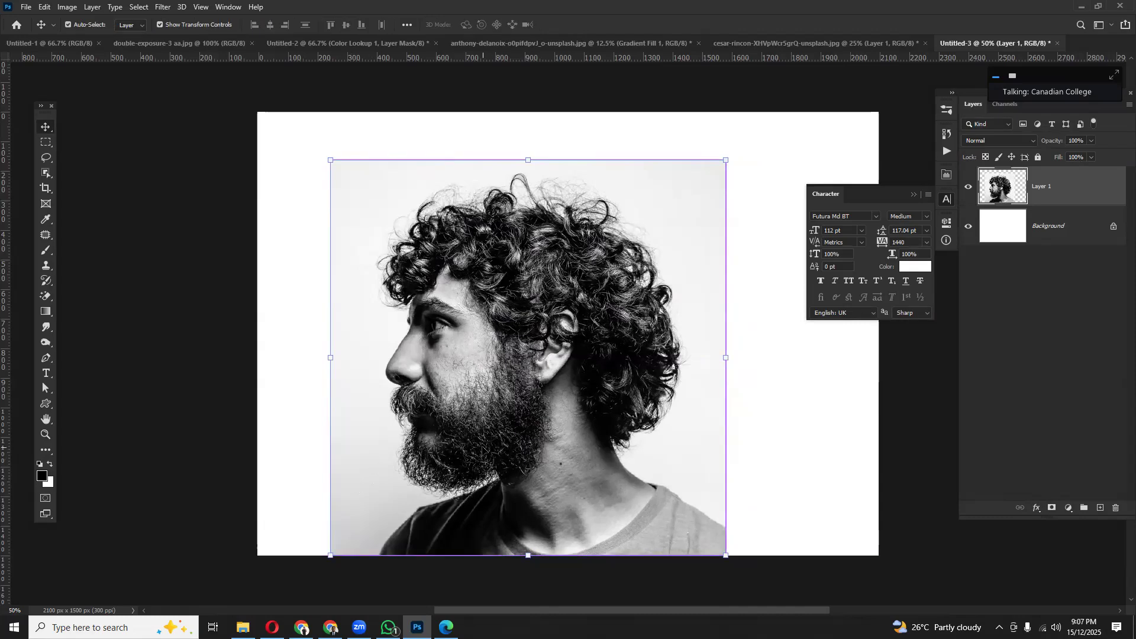
{"action": "key", "text": "ctrl+j"}
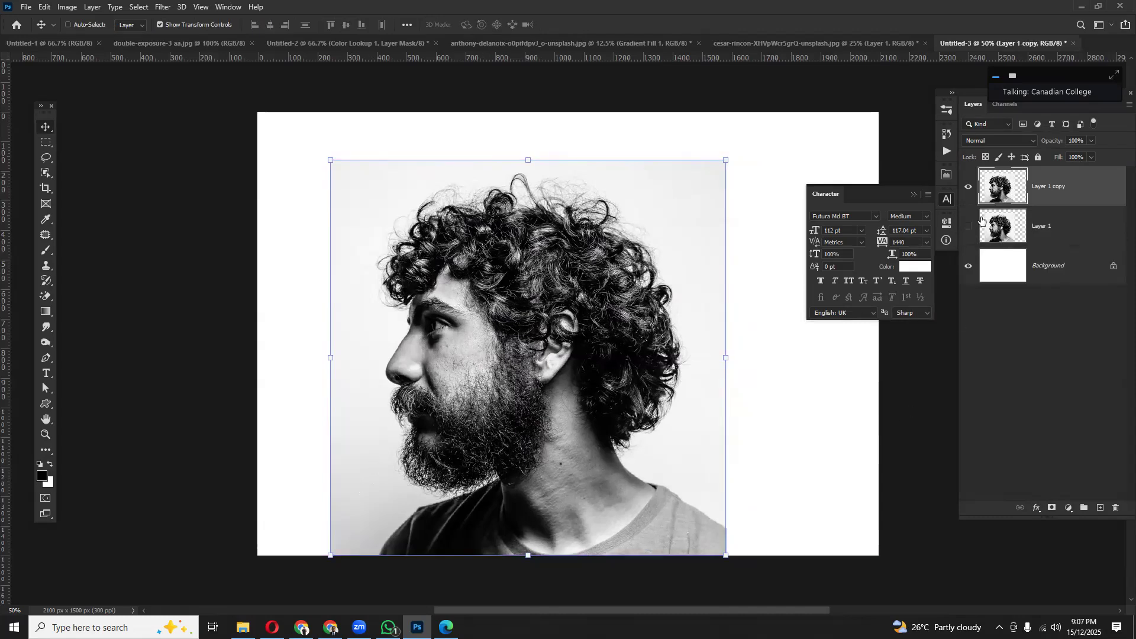
{"action": "left_click", "coordinate": [138, 7]}
{"action": "left_click", "coordinate": [172, 145]}
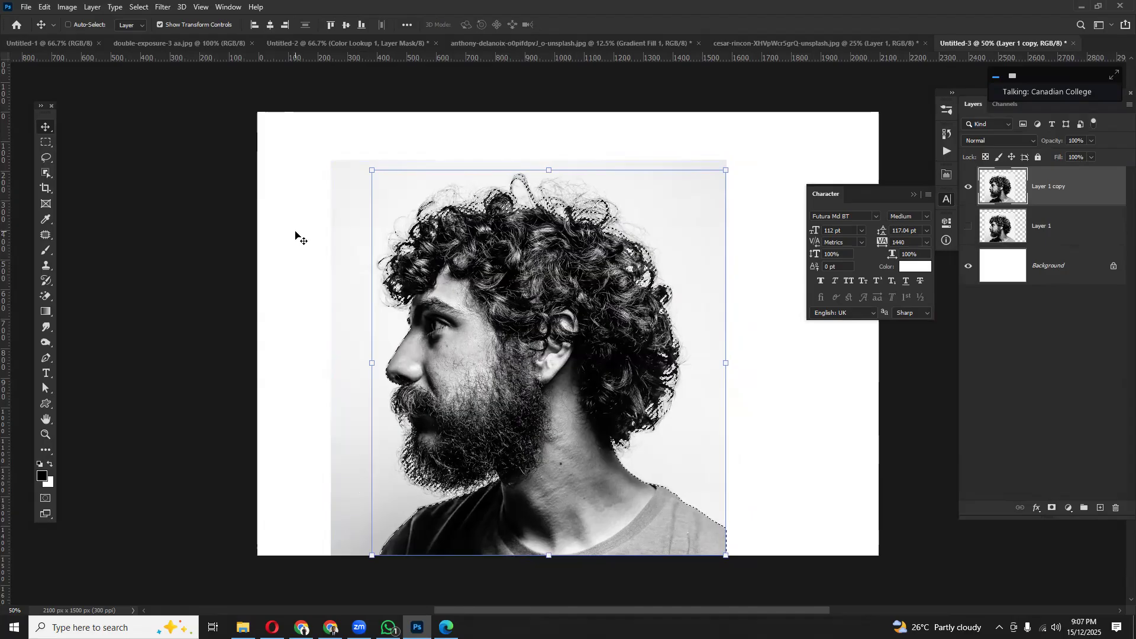
{"action": "key", "text": "ctrl+j"}
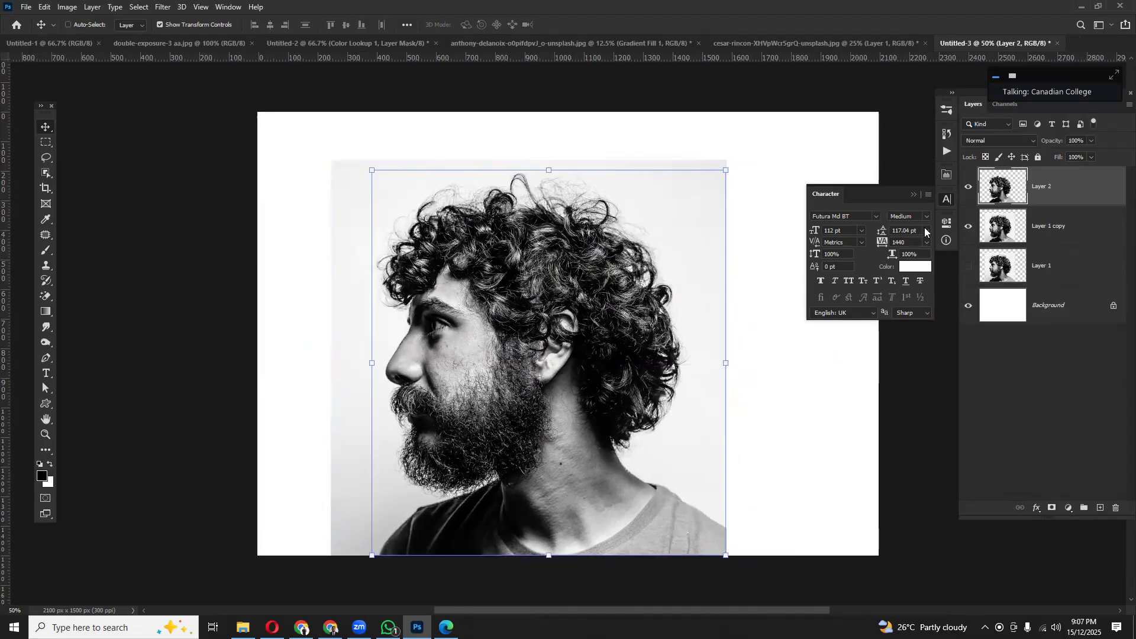
- Delete the Layer 1 copy portrait layer, keeping the cut-out Layer 2 and the hidden Layer 1
{"action": "left_click", "coordinate": [1012, 235]}
{"action": "left_click_drag", "start_coordinate": [1068, 239], "coordinate": [1116, 508]}
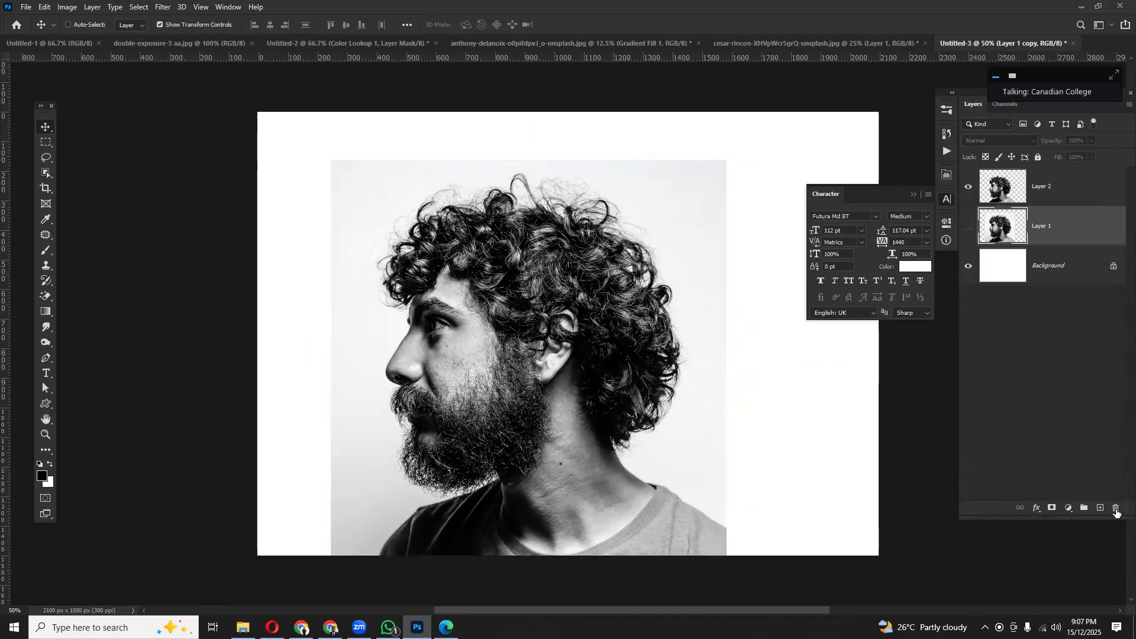
{"action": "left_click", "coordinate": [1048, 188]}
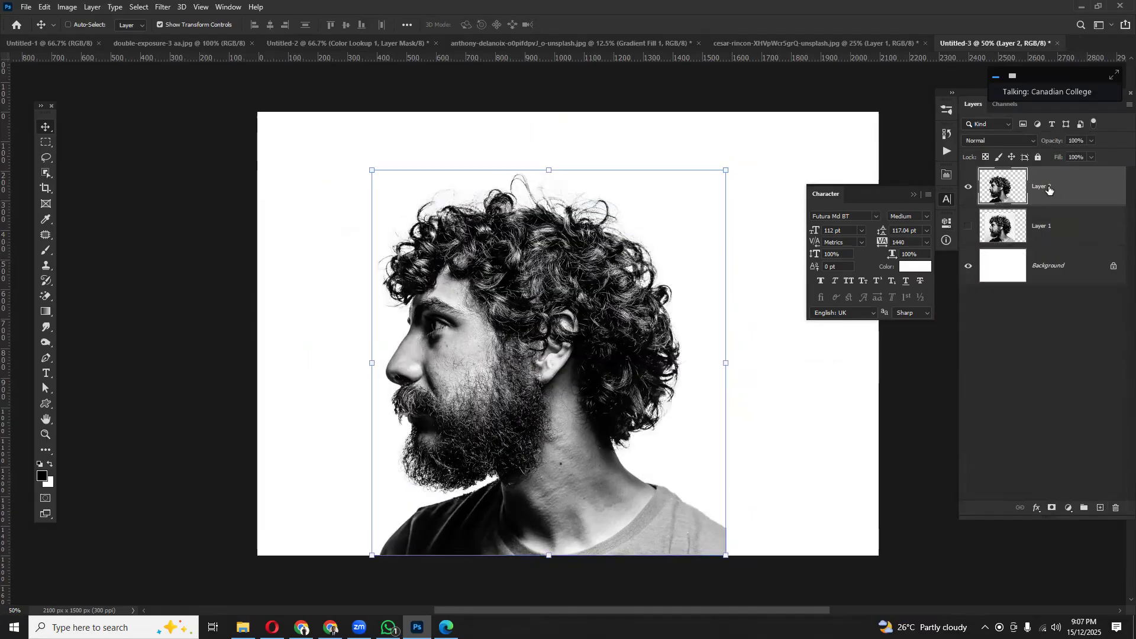
- Add a Solid Color fill layer in dark grey 5d5959 directly above the Background and hide it
{"action": "left_click", "coordinate": [1044, 232]}
{"action": "left_click", "coordinate": [1063, 267]}
{"action": "left_click", "coordinate": [1069, 508]}
{"action": "left_click", "coordinate": [1060, 302]}
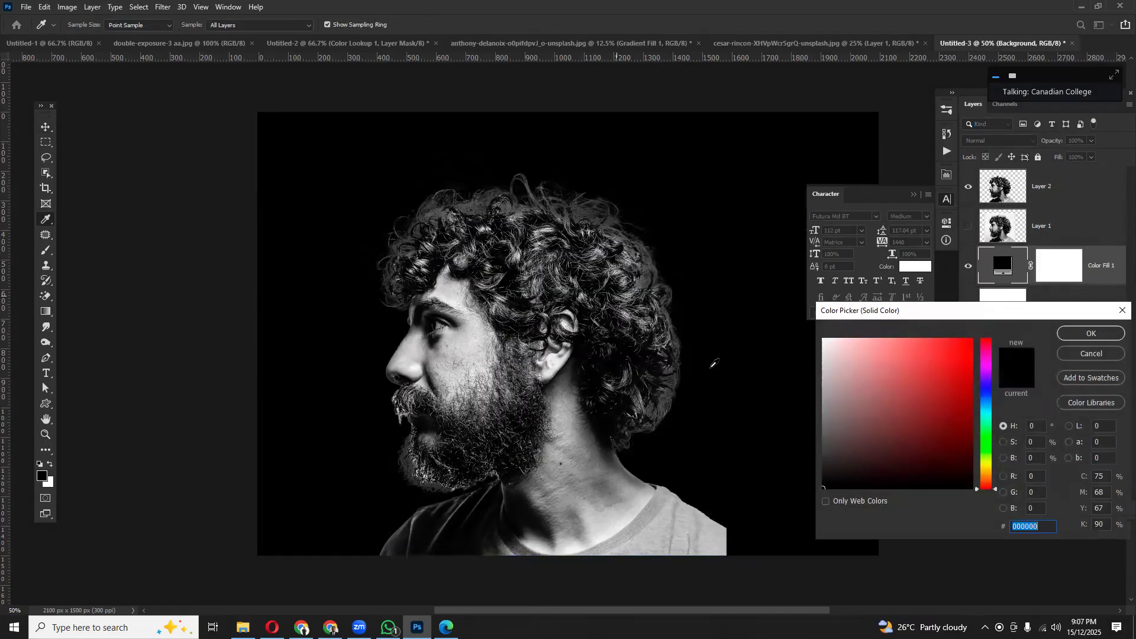
{"action": "mouse_move", "coordinate": [861, 372]}
{"action": "left_mouse_down"}
{"action": "mouse_move", "coordinate": [946, 436]}
{"action": "mouse_move", "coordinate": [961, 465]}
{"action": "mouse_move", "coordinate": [954, 440]}
{"action": "mouse_move", "coordinate": [961, 474]}
{"action": "mouse_move", "coordinate": [959, 406]}
{"action": "mouse_move", "coordinate": [938, 353]}
{"action": "left_mouse_up"}
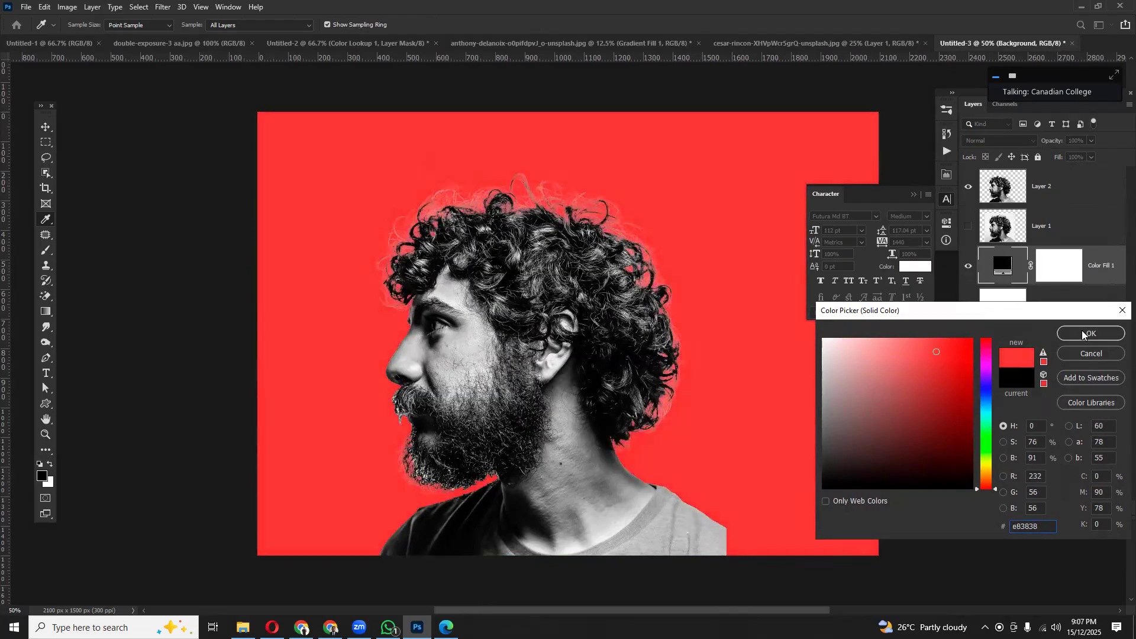
{"action": "left_click", "coordinate": [842, 477]}
{"action": "left_click_drag", "start_coordinate": [843, 477], "coordinate": [828, 433]}
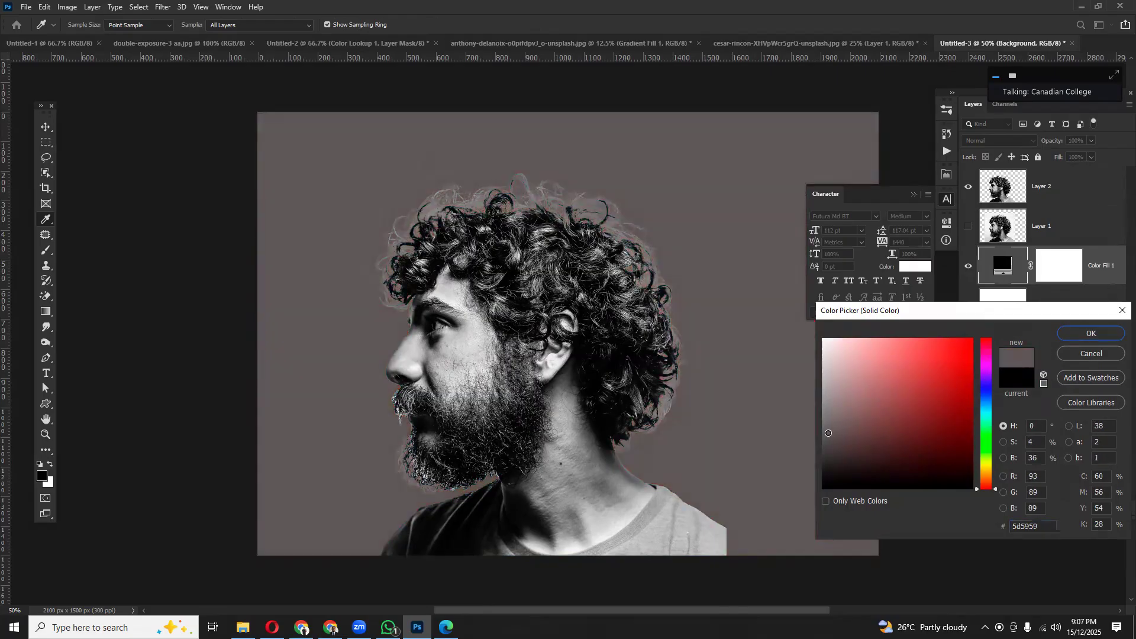
{"action": "left_click", "coordinate": [1082, 333]}
{"action": "left_click", "coordinate": [968, 266]}
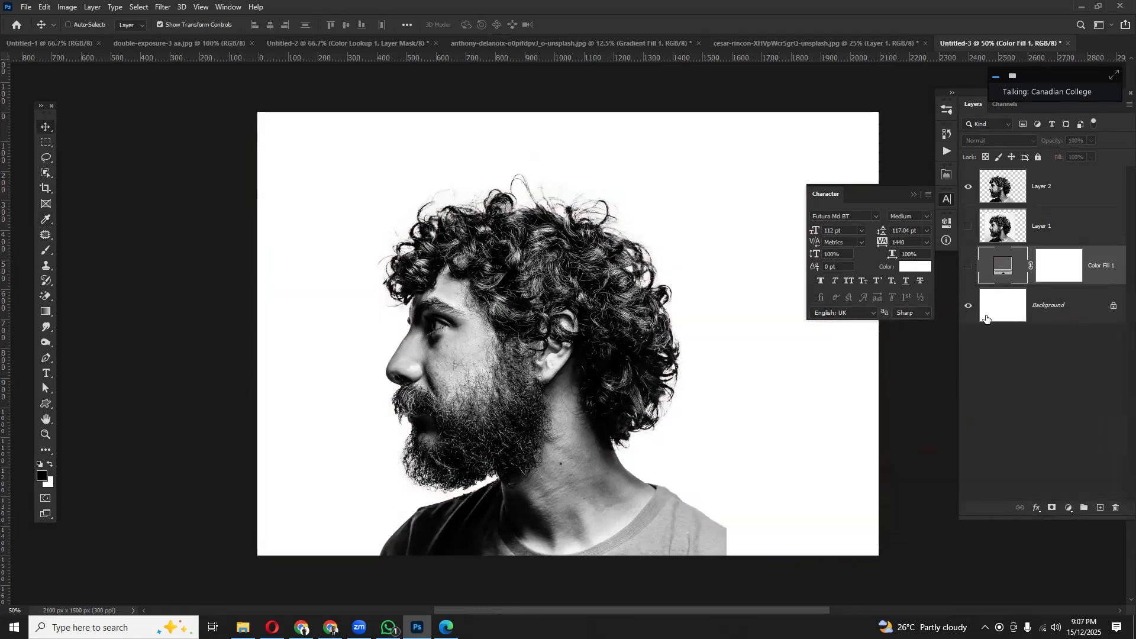
- Add a layer mask to Layer 2 and paint out the man's curly hair with a much smaller soft black brush
{"action": "left_click", "coordinate": [1071, 196]}
{"action": "left_click", "coordinate": [1052, 509]}
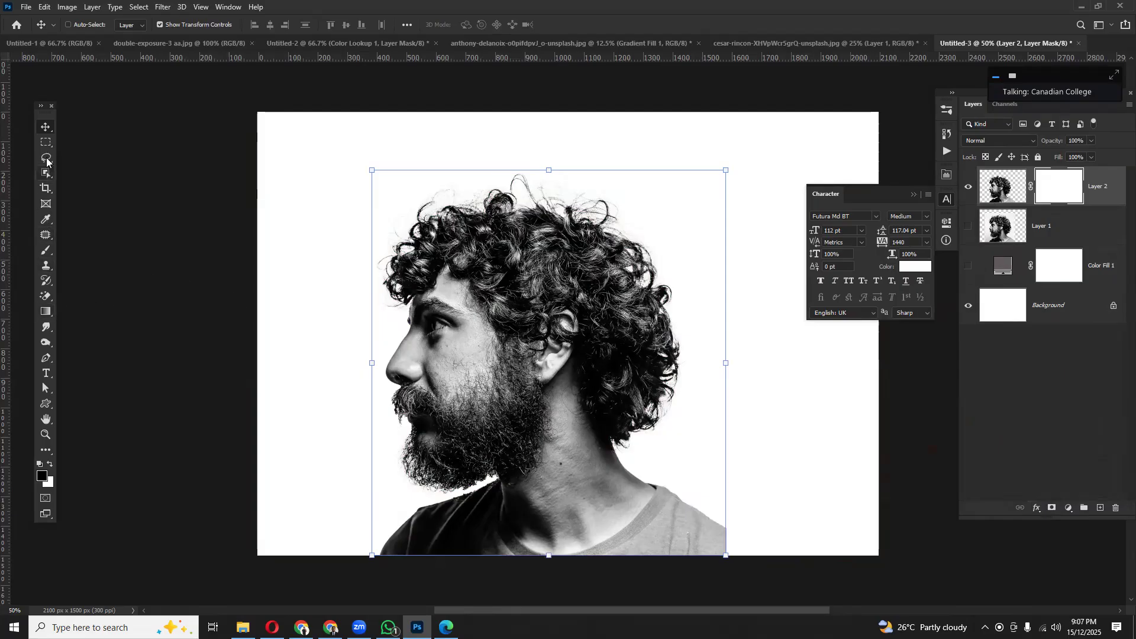
{"action": "left_click", "coordinate": [48, 249]}
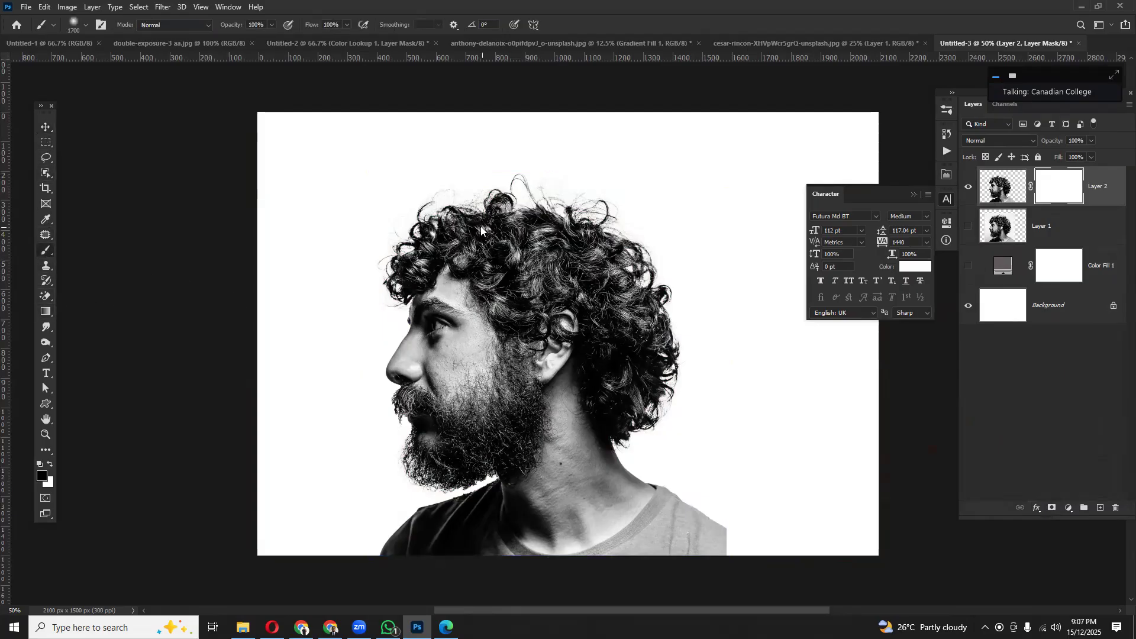
{"action": "key", "text": "bracketleft"}
{"action": "key", "text": "bracketleft"}
{"action": "key", "text": "bracketleft"}
{"action": "key", "text": "bracketleft"}
{"action": "key", "text": "bracketleft"}
{"action": "key", "text": "bracketleft"}
{"action": "key", "text": "bracketleft"}
{"action": "key", "text": "bracketleft"}
{"action": "key", "text": "bracketleft"}
{"action": "key", "text": "bracketleft"}
{"action": "key", "text": "bracketleft"}
{"action": "key", "text": "bracketleft"}
{"action": "key", "text": "bracketleft"}
{"action": "key", "text": "bracketleft"}
{"action": "key", "text": "bracketleft"}
{"action": "key", "text": "bracketleft"}
{"action": "mouse_move", "coordinate": [434, 225]}
{"action": "left_mouse_down"}
{"action": "mouse_move", "coordinate": [594, 218]}
{"action": "mouse_move", "coordinate": [539, 194]}
{"action": "mouse_move", "coordinate": [563, 244]}
{"action": "mouse_move", "coordinate": [532, 279]}
{"action": "mouse_move", "coordinate": [530, 259]}
{"action": "mouse_move", "coordinate": [503, 279]}
{"action": "mouse_move", "coordinate": [572, 254]}
{"action": "mouse_move", "coordinate": [617, 260]}
{"action": "mouse_move", "coordinate": [597, 208]}
{"action": "mouse_move", "coordinate": [597, 231]}
{"action": "mouse_move", "coordinate": [641, 283]}
{"action": "mouse_move", "coordinate": [589, 281]}
{"action": "mouse_move", "coordinate": [630, 290]}
{"action": "mouse_move", "coordinate": [678, 328]}
{"action": "mouse_move", "coordinate": [677, 278]}
{"action": "mouse_move", "coordinate": [671, 372]}
{"action": "mouse_move", "coordinate": [646, 372]}
{"action": "mouse_move", "coordinate": [612, 311]}
{"action": "mouse_move", "coordinate": [641, 376]}
{"action": "mouse_move", "coordinate": [617, 384]}
{"action": "mouse_move", "coordinate": [644, 392]}
{"action": "mouse_move", "coordinate": [635, 417]}
{"action": "mouse_move", "coordinate": [615, 306]}
{"action": "mouse_move", "coordinate": [591, 276]}
{"action": "mouse_move", "coordinate": [527, 291]}
{"action": "mouse_move", "coordinate": [456, 226]}
{"action": "mouse_move", "coordinate": [440, 194]}
{"action": "mouse_move", "coordinate": [389, 215]}
{"action": "mouse_move", "coordinate": [401, 220]}
{"action": "mouse_move", "coordinate": [398, 247]}
{"action": "mouse_move", "coordinate": [461, 217]}
{"action": "mouse_move", "coordinate": [380, 266]}
{"action": "mouse_move", "coordinate": [386, 275]}
{"action": "mouse_move", "coordinate": [430, 243]}
{"action": "mouse_move", "coordinate": [461, 247]}
{"action": "mouse_move", "coordinate": [501, 287]}
{"action": "mouse_move", "coordinate": [478, 258]}
{"action": "mouse_move", "coordinate": [610, 311]}
{"action": "mouse_move", "coordinate": [601, 369]}
{"action": "mouse_move", "coordinate": [625, 433]}
{"action": "mouse_move", "coordinate": [673, 407]}
{"action": "left_mouse_up"}
- Refine Layer 2's mask around the forehead, ear and neck by painting with a smaller white brush
{"action": "key", "text": "bracketleft"}
{"action": "key", "text": "bracketleft"}
{"action": "key", "text": "bracketleft"}
{"action": "key", "text": "bracketleft"}
{"action": "key", "text": "x"}
{"action": "mouse_move", "coordinate": [504, 280]}
{"action": "left_mouse_down"}
{"action": "mouse_move", "coordinate": [515, 302]}
{"action": "mouse_move", "coordinate": [542, 289]}
{"action": "mouse_move", "coordinate": [514, 249]}
{"action": "mouse_move", "coordinate": [535, 226]}
{"action": "mouse_move", "coordinate": [474, 216]}
{"action": "mouse_move", "coordinate": [416, 236]}
{"action": "mouse_move", "coordinate": [395, 218]}
{"action": "mouse_move", "coordinate": [590, 263]}
{"action": "mouse_move", "coordinate": [626, 416]}
{"action": "mouse_move", "coordinate": [607, 401]}
{"action": "mouse_move", "coordinate": [633, 382]}
{"action": "mouse_move", "coordinate": [597, 383]}
{"action": "mouse_move", "coordinate": [604, 311]}
{"action": "mouse_move", "coordinate": [580, 322]}
{"action": "mouse_move", "coordinate": [654, 269]}
{"action": "mouse_move", "coordinate": [522, 219]}
{"action": "mouse_move", "coordinate": [587, 203]}
{"action": "mouse_move", "coordinate": [577, 250]}
{"action": "mouse_move", "coordinate": [619, 278]}
{"action": "mouse_move", "coordinate": [558, 298]}
{"action": "mouse_move", "coordinate": [597, 330]}
{"action": "mouse_move", "coordinate": [492, 271]}
{"action": "mouse_move", "coordinate": [457, 172]}
{"action": "mouse_move", "coordinate": [561, 279]}
{"action": "mouse_move", "coordinate": [520, 263]}
{"action": "mouse_move", "coordinate": [513, 226]}
{"action": "mouse_move", "coordinate": [421, 210]}
{"action": "mouse_move", "coordinate": [388, 266]}
{"action": "mouse_move", "coordinate": [427, 236]}
{"action": "mouse_move", "coordinate": [515, 244]}
{"action": "mouse_move", "coordinate": [484, 250]}
{"action": "mouse_move", "coordinate": [516, 260]}
{"action": "mouse_move", "coordinate": [430, 247]}
{"action": "mouse_move", "coordinate": [393, 302]}
{"action": "mouse_move", "coordinate": [395, 278]}
{"action": "mouse_move", "coordinate": [400, 303]}
{"action": "mouse_move", "coordinate": [448, 263]}
{"action": "mouse_move", "coordinate": [514, 286]}
{"action": "mouse_move", "coordinate": [548, 320]}
{"action": "mouse_move", "coordinate": [502, 306]}
{"action": "mouse_move", "coordinate": [511, 322]}
{"action": "mouse_move", "coordinate": [488, 273]}
{"action": "mouse_move", "coordinate": [474, 270]}
{"action": "mouse_move", "coordinate": [513, 325]}
{"action": "mouse_move", "coordinate": [567, 341]}
{"action": "mouse_move", "coordinate": [632, 415]}
{"action": "mouse_move", "coordinate": [611, 368]}
{"action": "left_mouse_up"}
- Fade the cut-off shirt edge at the back shoulder on Layer 2's mask with a 125 px soft black brush
{"action": "key", "text": "x"}
{"action": "key", "text": "bracketleft"}
{"action": "key", "text": "bracketright"}
{"action": "key", "text": "bracketright"}
{"action": "scroll", "coordinate": [703, 386], "scroll_direction": "down", "scroll_amount": 3}
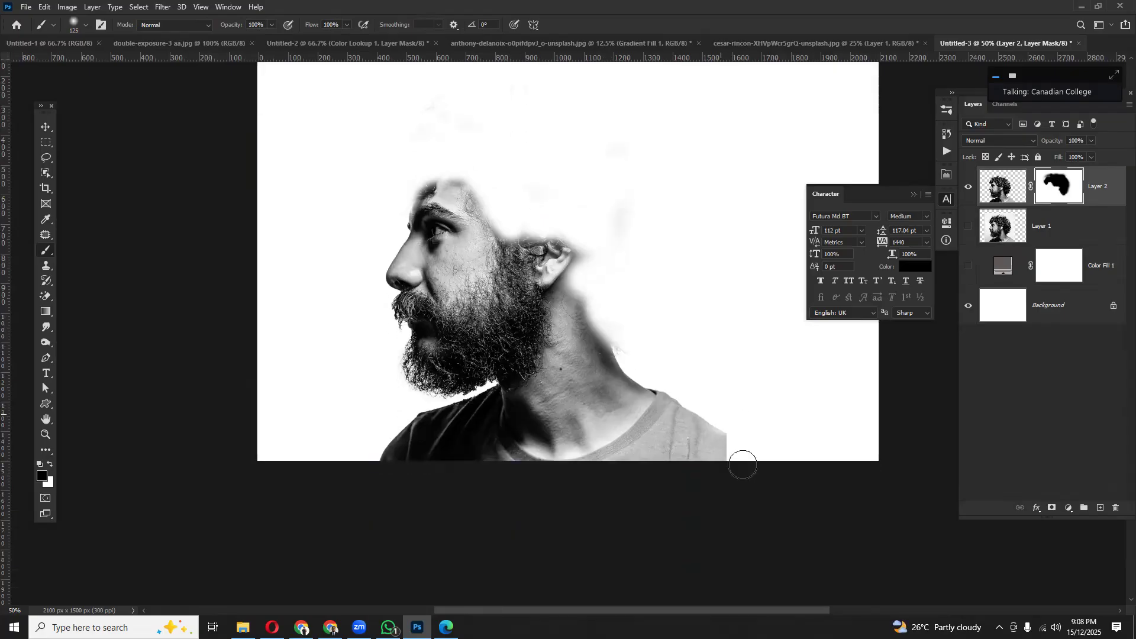
{"action": "scroll", "coordinate": [475, 419], "scroll_direction": "up", "scroll_amount": 3}
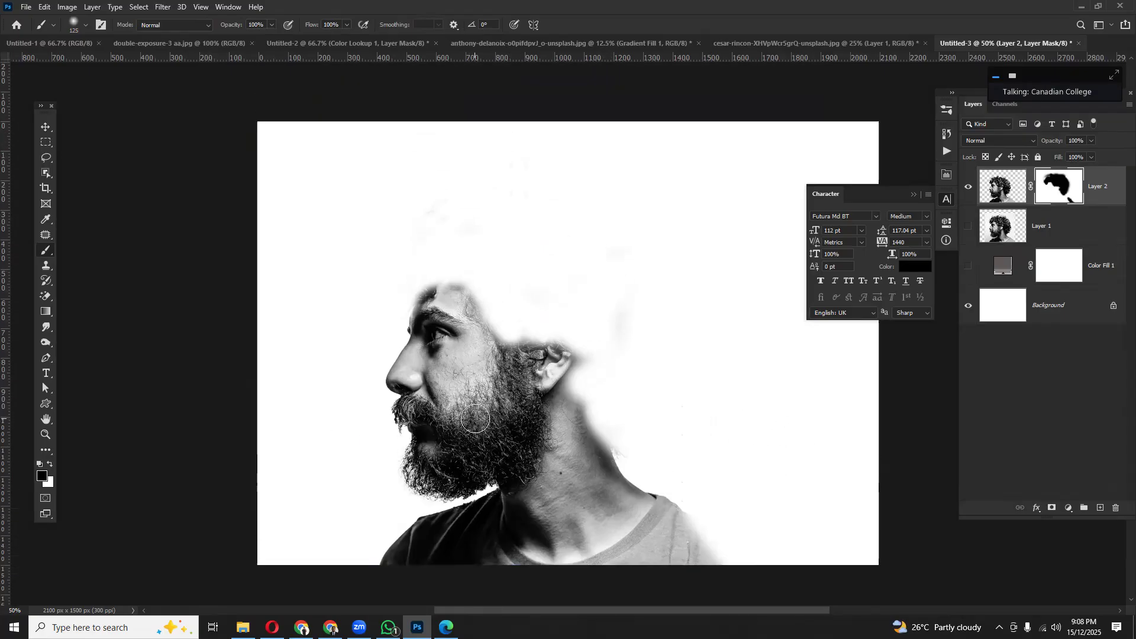
- Place the types-of-evergreen-trees-conifer forest photo from the effects folder into the portrait document
{"action": "left_click", "coordinate": [242, 627]}
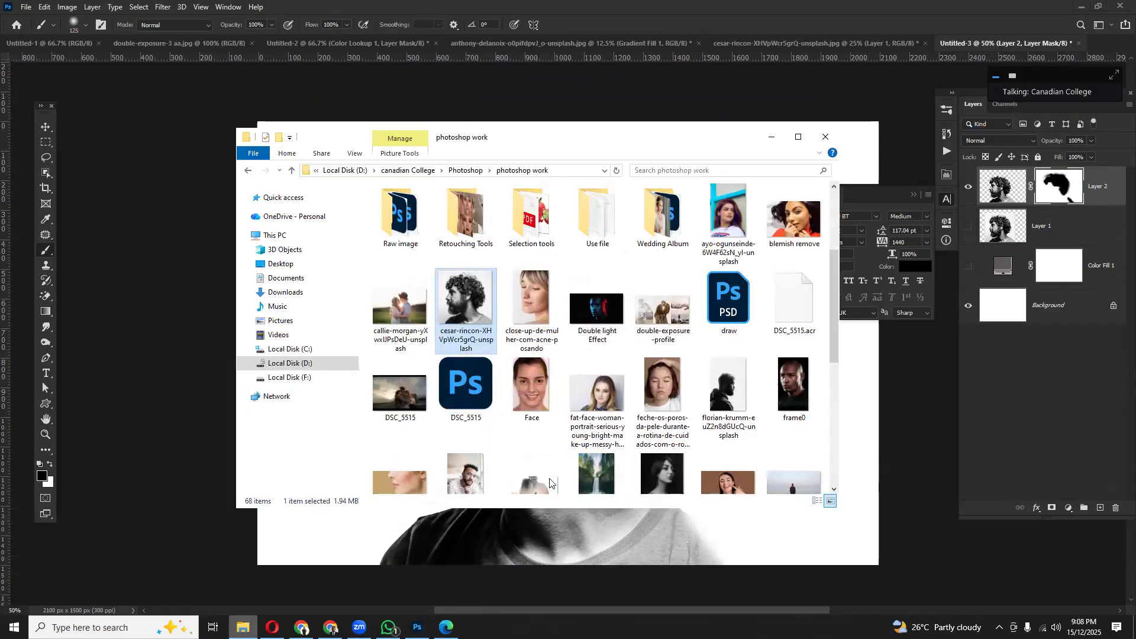
{"action": "scroll", "coordinate": [592, 416], "scroll_direction": "down", "scroll_amount": 10}
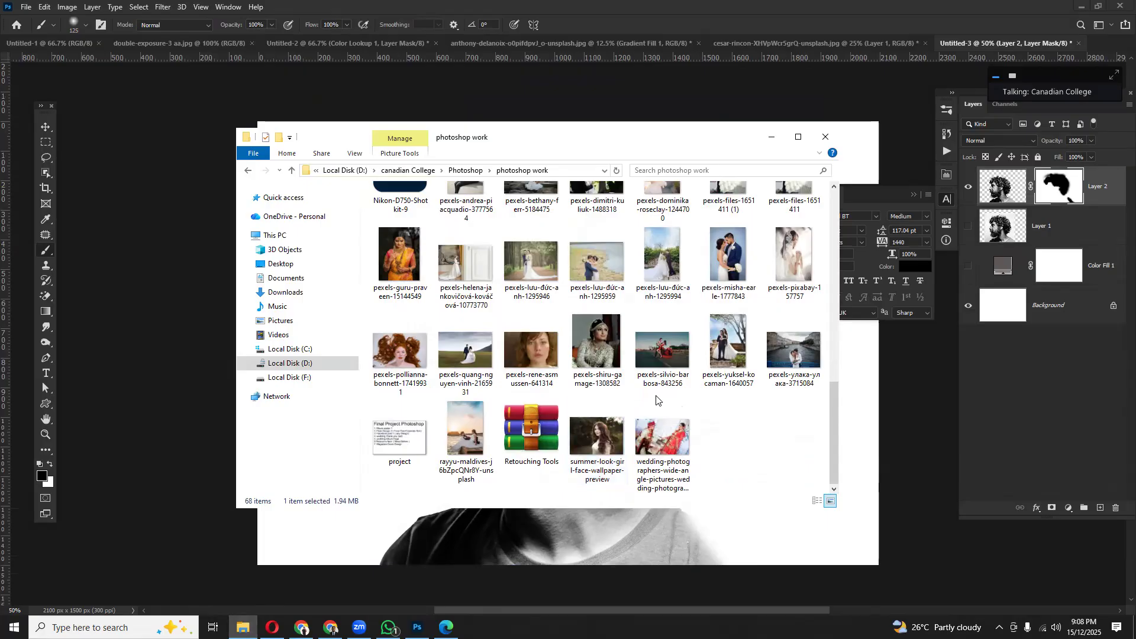
{"action": "scroll", "coordinate": [688, 391], "scroll_direction": "up", "scroll_amount": 10}
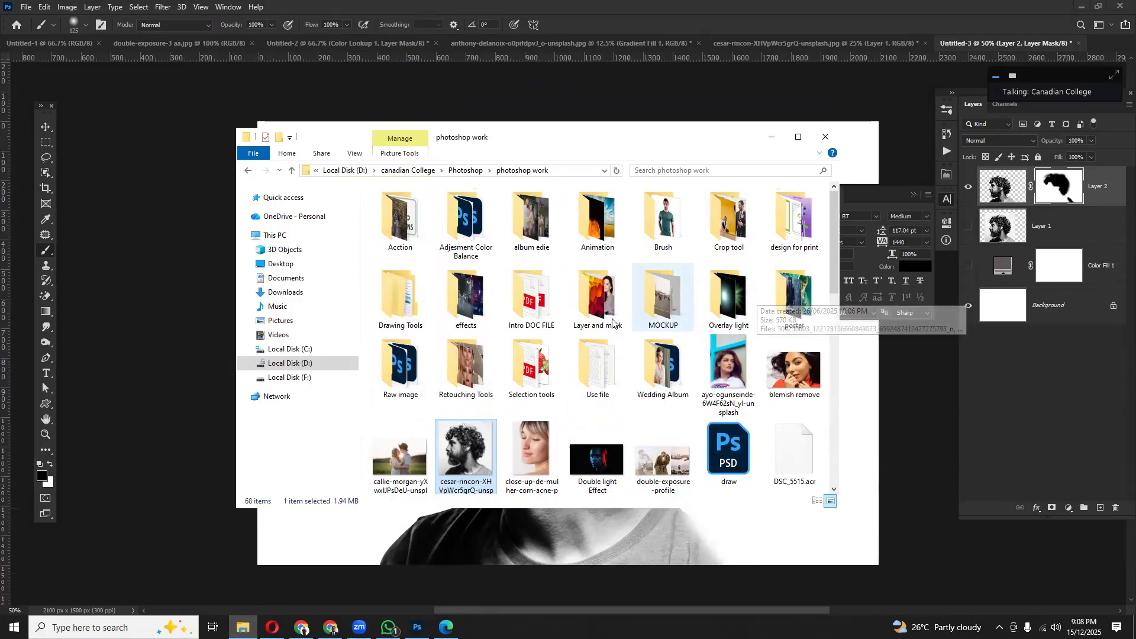
{"action": "double_click", "coordinate": [445, 299]}
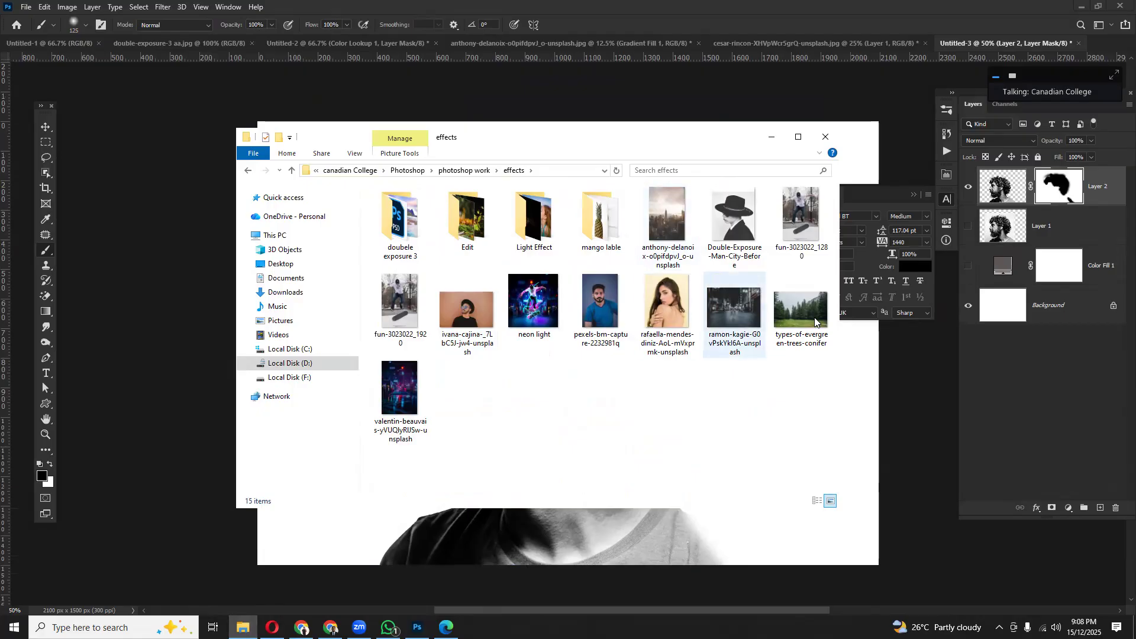
{"action": "left_click_drag", "start_coordinate": [805, 310], "coordinate": [586, 533]}
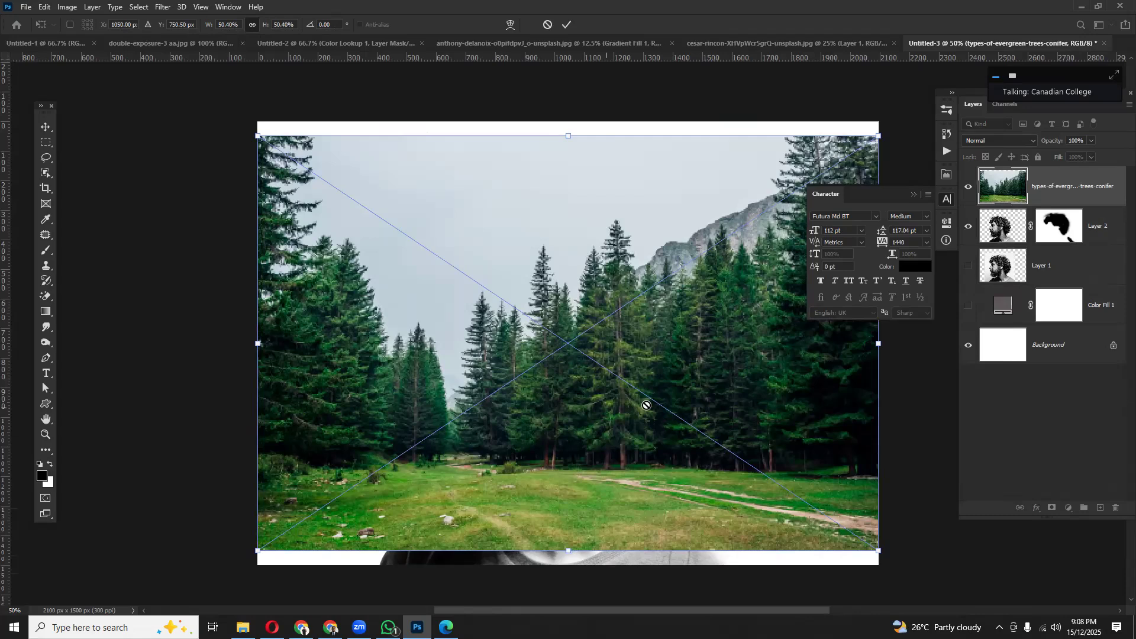
{"action": "key", "text": "Return"}
- Rasterize the placed forest smart object
{"action": "key", "text": "b"}
{"action": "left_click", "coordinate": [686, 368]}
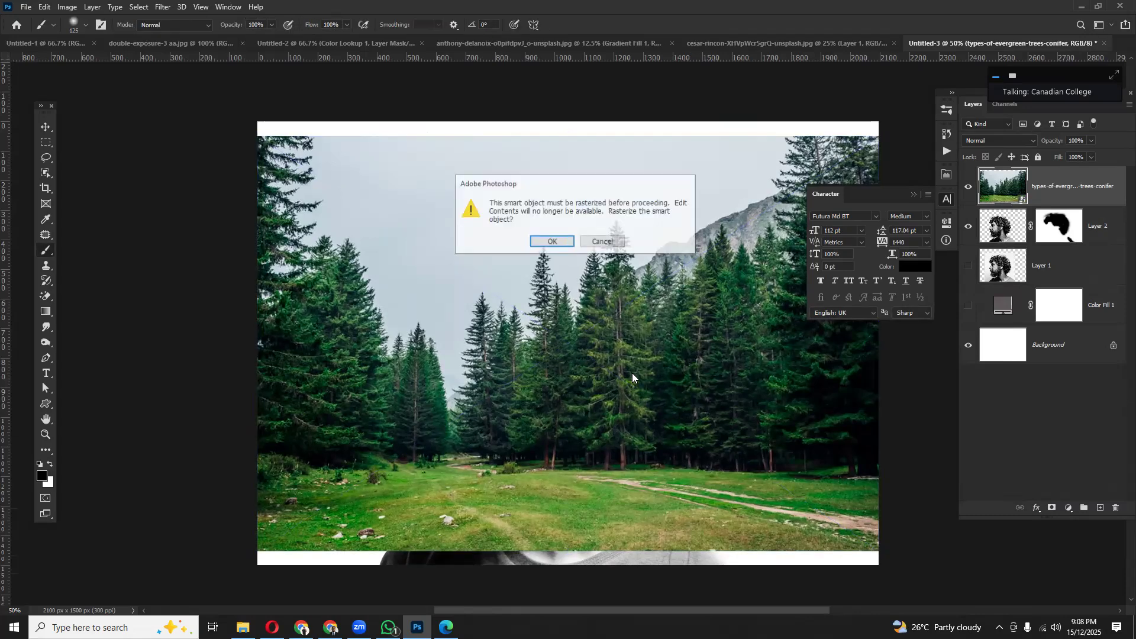
{"action": "left_click", "coordinate": [552, 242]}
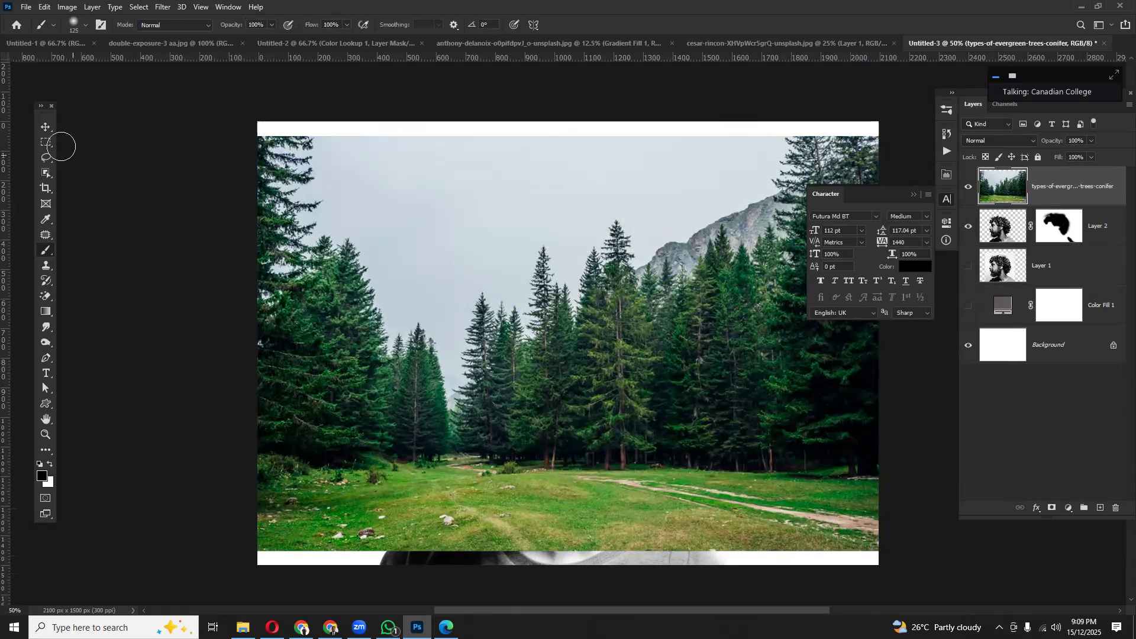
- Scale the forest layer to about 70.86%, rotate it about 23.67°, and position it over the man's upper head
{"action": "left_click", "coordinate": [45, 126]}
{"action": "left_click_drag", "start_coordinate": [257, 347], "coordinate": [370, 322]}
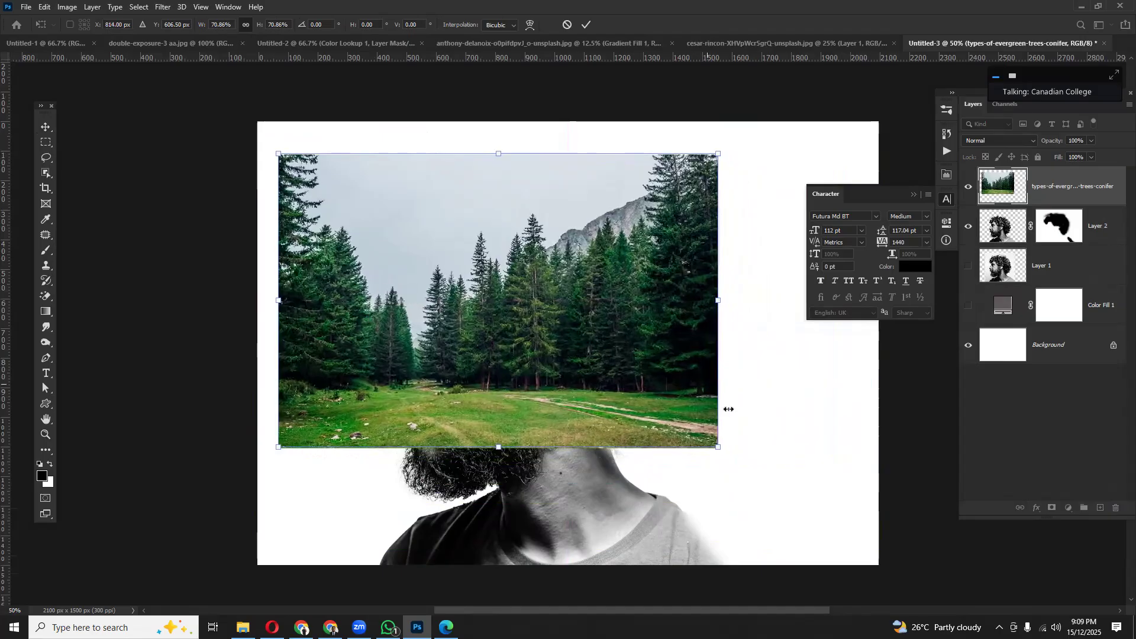
{"action": "left_click_drag", "start_coordinate": [731, 456], "coordinate": [643, 518]}
{"action": "left_click_drag", "start_coordinate": [577, 390], "coordinate": [646, 279]}
{"action": "left_click_drag", "start_coordinate": [623, 327], "coordinate": [572, 388]}
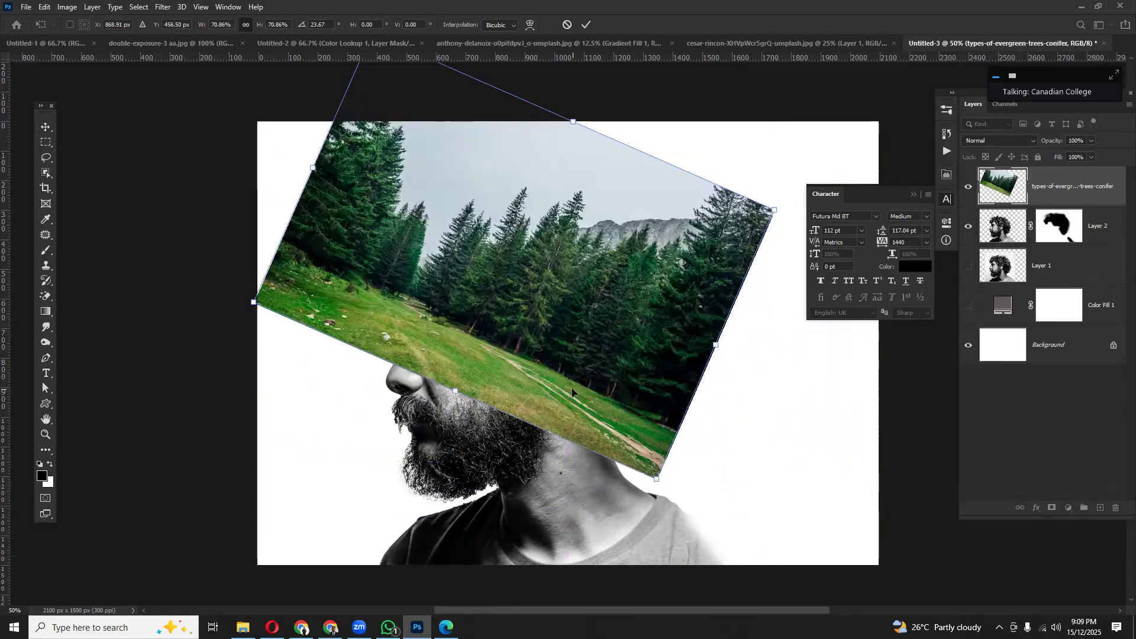
{"action": "key", "text": "Return"}
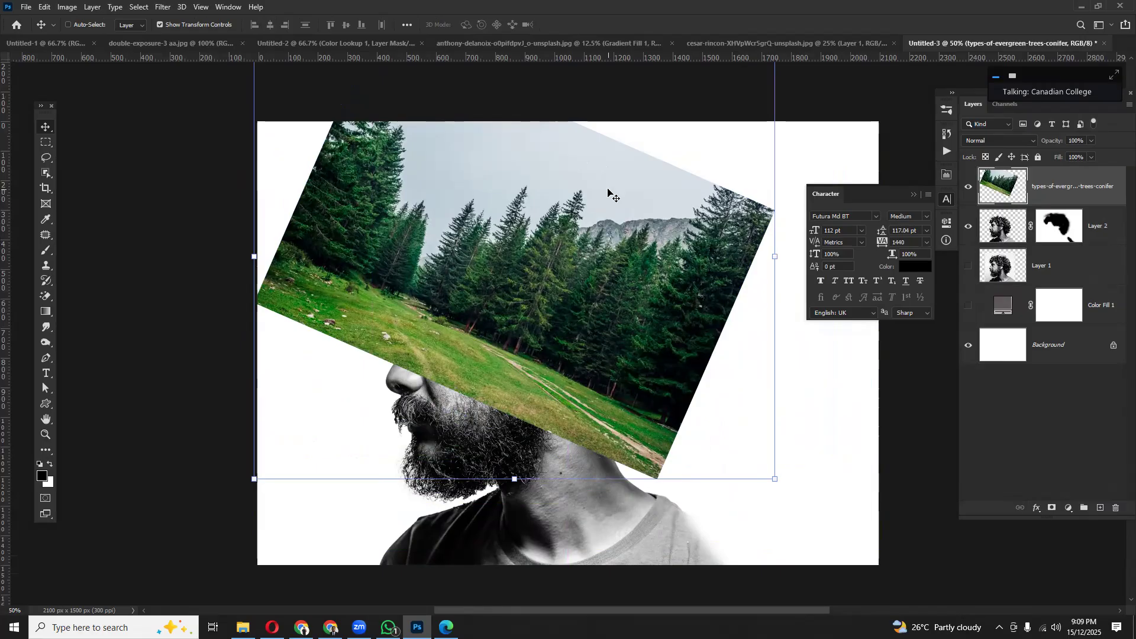
{"action": "left_click_drag", "start_coordinate": [598, 286], "coordinate": [592, 289]}
{"action": "left_click", "coordinate": [970, 267]}
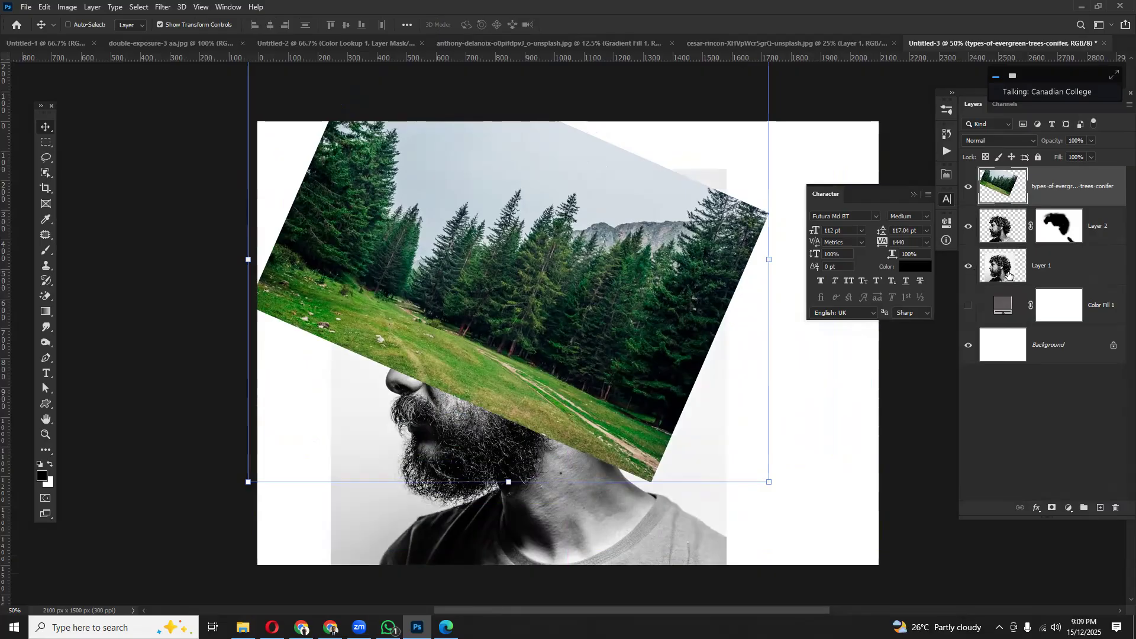
{"action": "left_click_drag", "start_coordinate": [1003, 274], "coordinate": [1006, 278]}
{"action": "left_click", "coordinate": [1004, 273], "text": "ctrl"}
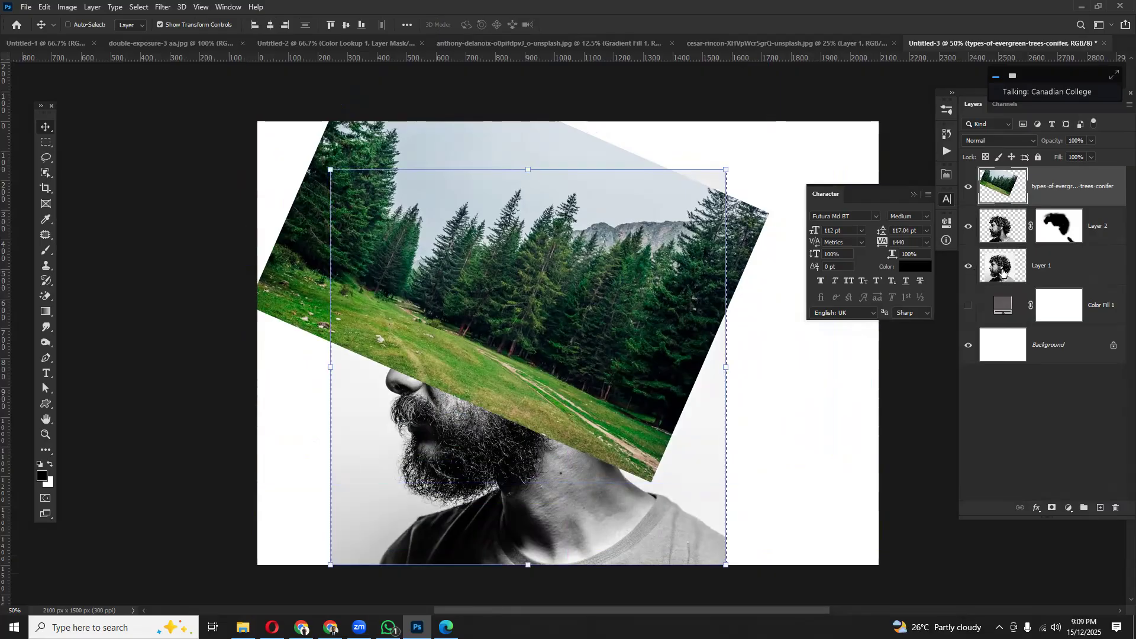
{"action": "key", "text": "ctrl+d"}
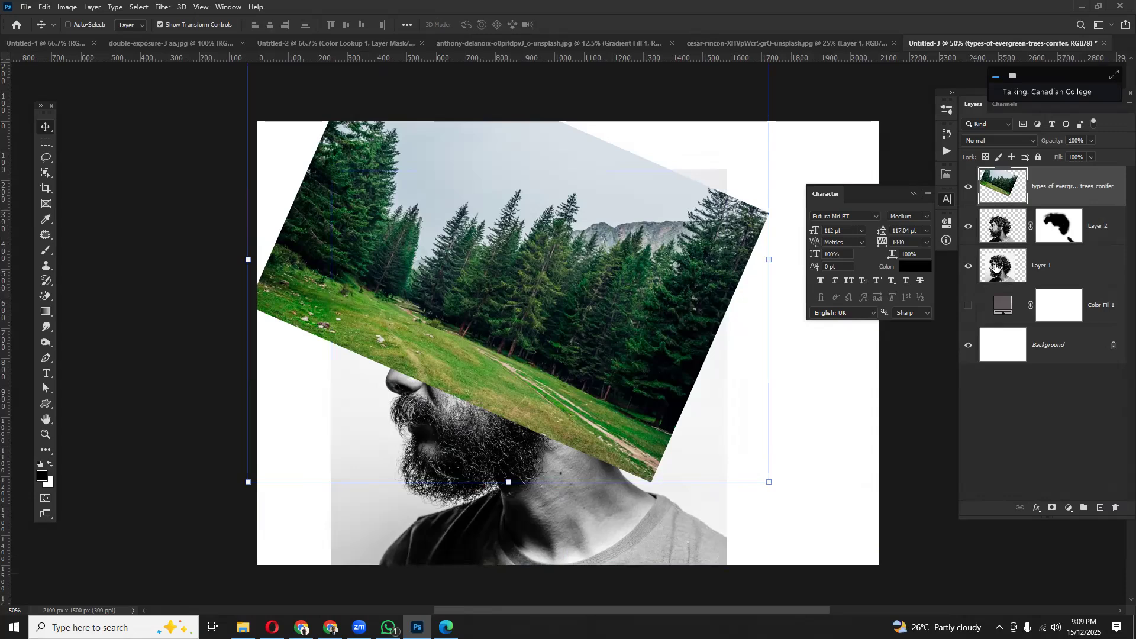
{"action": "left_click", "coordinate": [997, 267]}
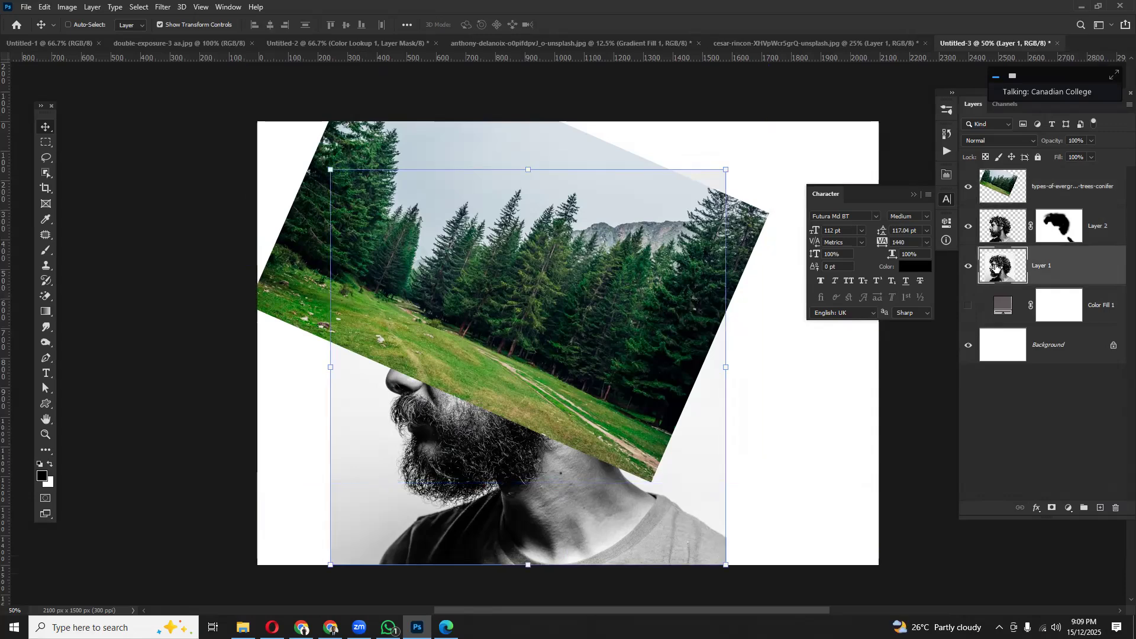
- Mask the forest layer to the man's silhouette with a selection loaded from Layer 2, and hide Layer 1
{"action": "left_click", "coordinate": [999, 232]}
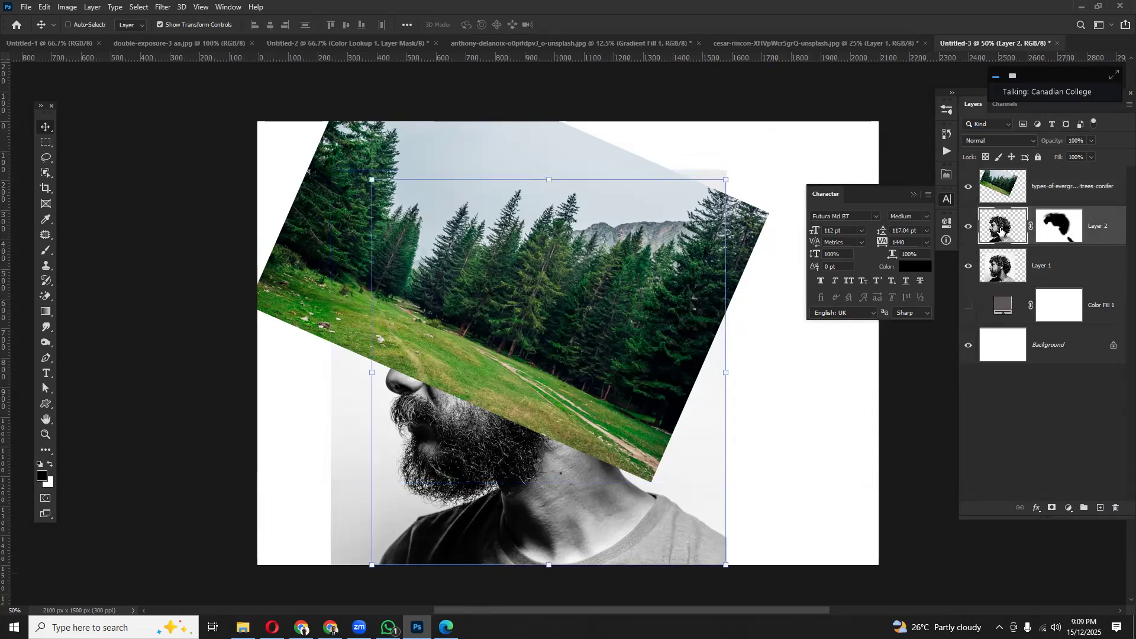
{"action": "left_click", "coordinate": [1005, 236], "text": "ctrl"}
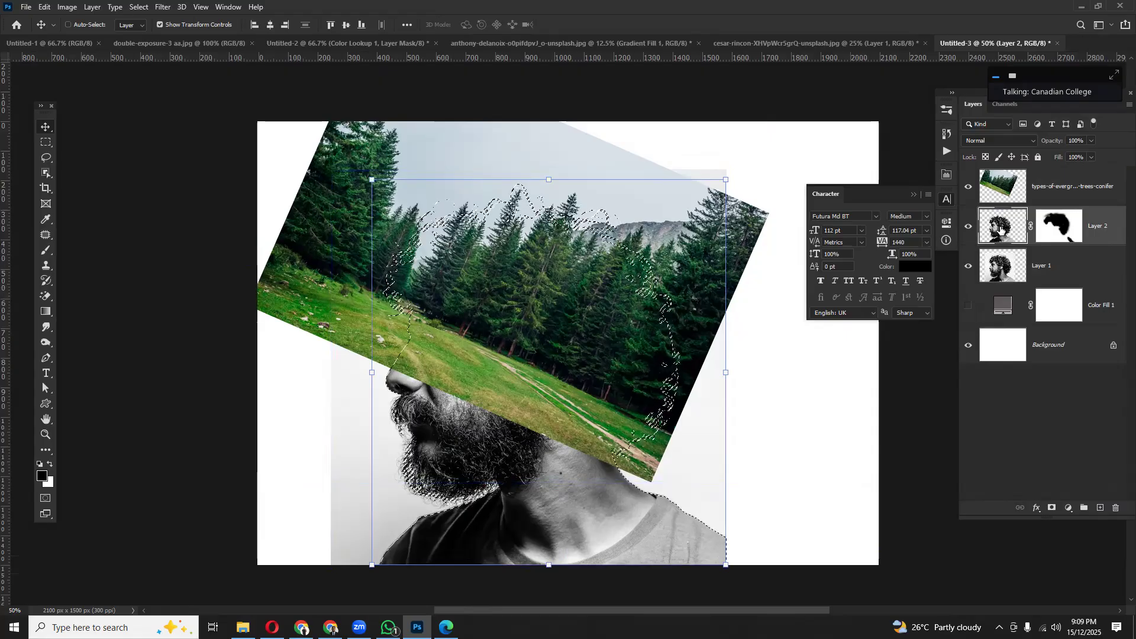
{"action": "left_click", "coordinate": [1003, 187]}
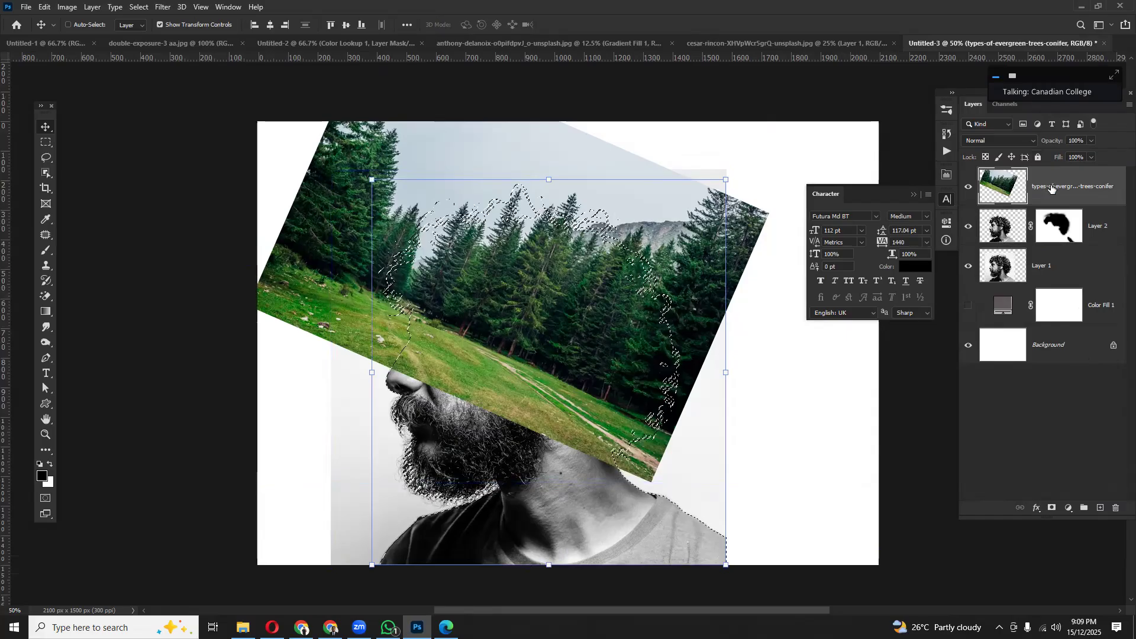
{"action": "left_click", "coordinate": [1053, 509]}
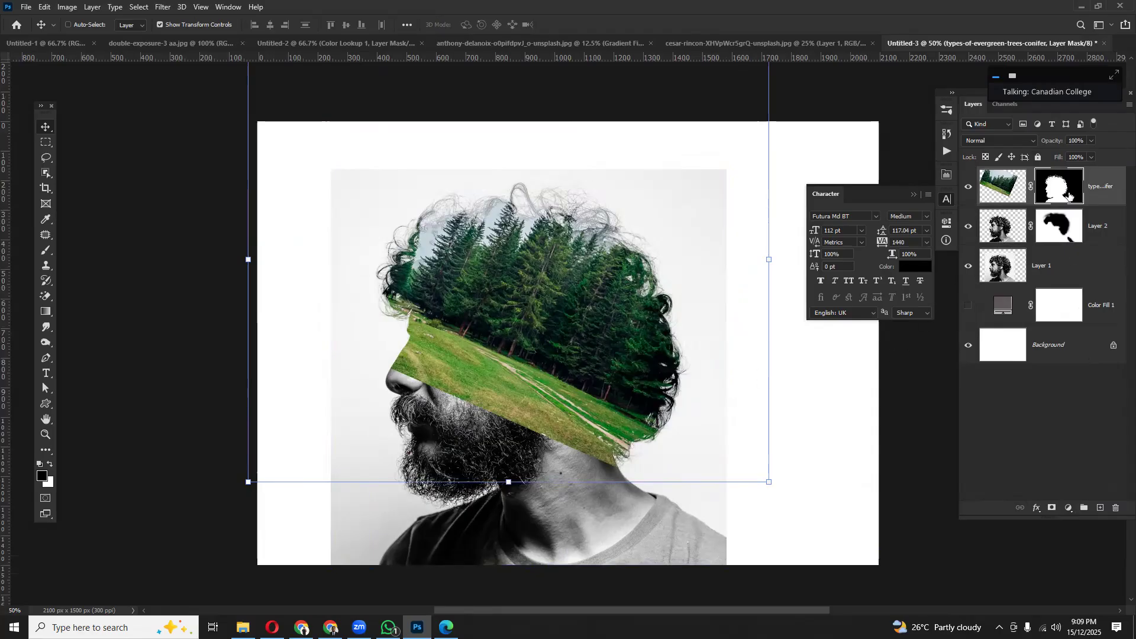
{"action": "left_click", "coordinate": [969, 270]}
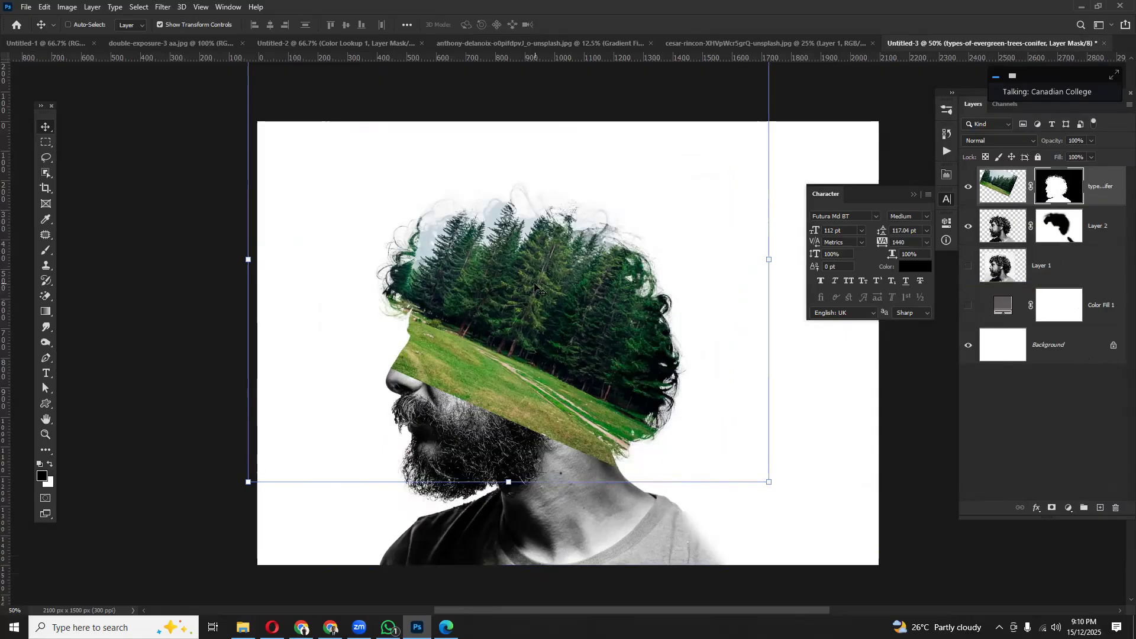
- Paint the forest off the man's nose on the forest layer's mask with a soft black brush
{"action": "left_click", "coordinate": [45, 255]}
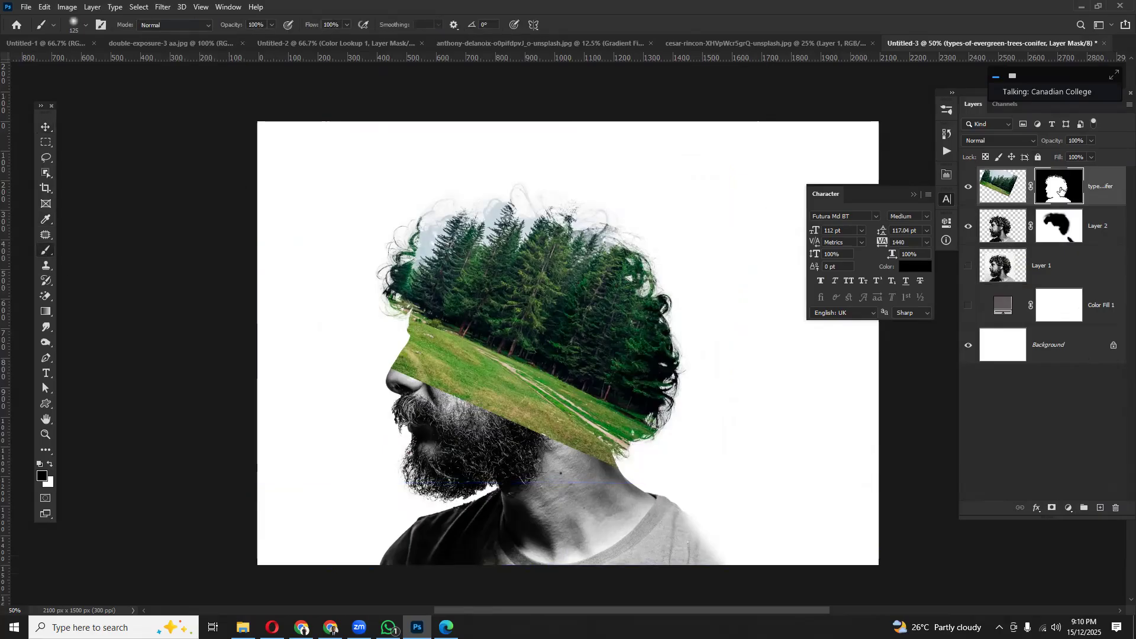
{"action": "mouse_move", "coordinate": [394, 368]}
{"action": "left_mouse_down"}
{"action": "mouse_move", "coordinate": [404, 332]}
{"action": "mouse_move", "coordinate": [397, 361]}
{"action": "left_mouse_up"}
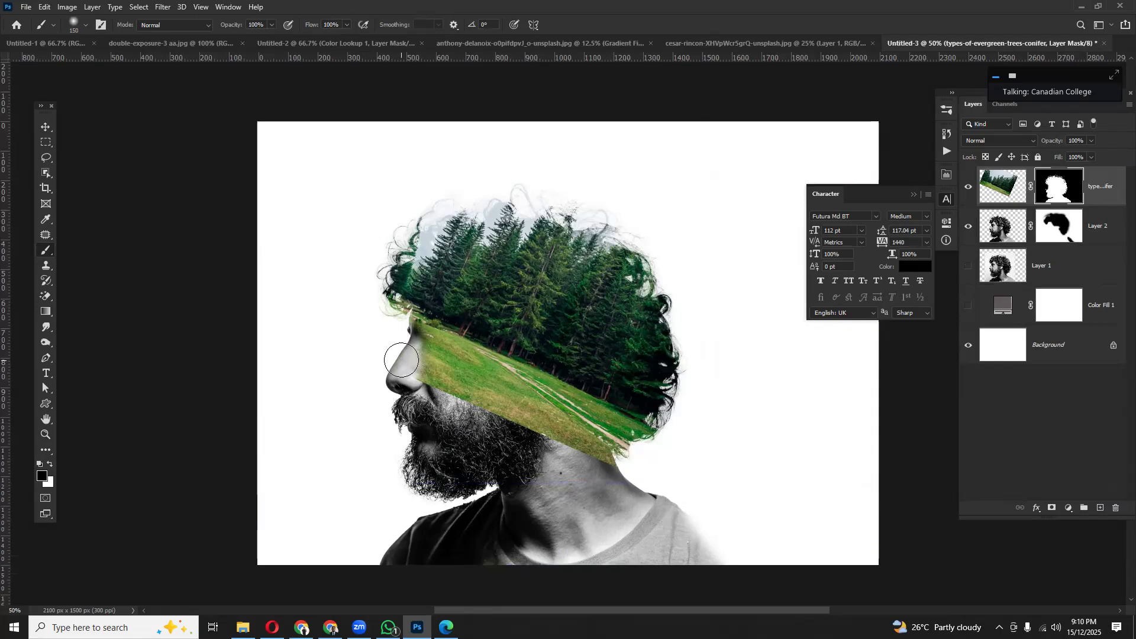
{"action": "right_click", "coordinate": [374, 335]}
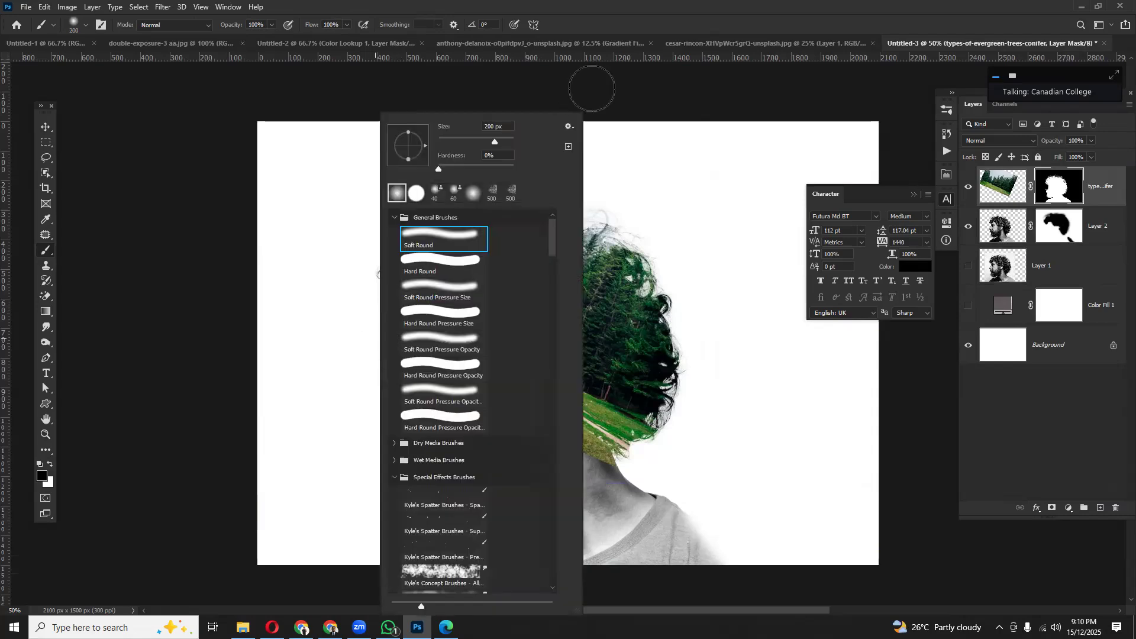
- Set the brush opacity to 67% and fade the meadow over the man's cheek on the forest layer's mask
{"action": "left_click", "coordinate": [651, 24]}
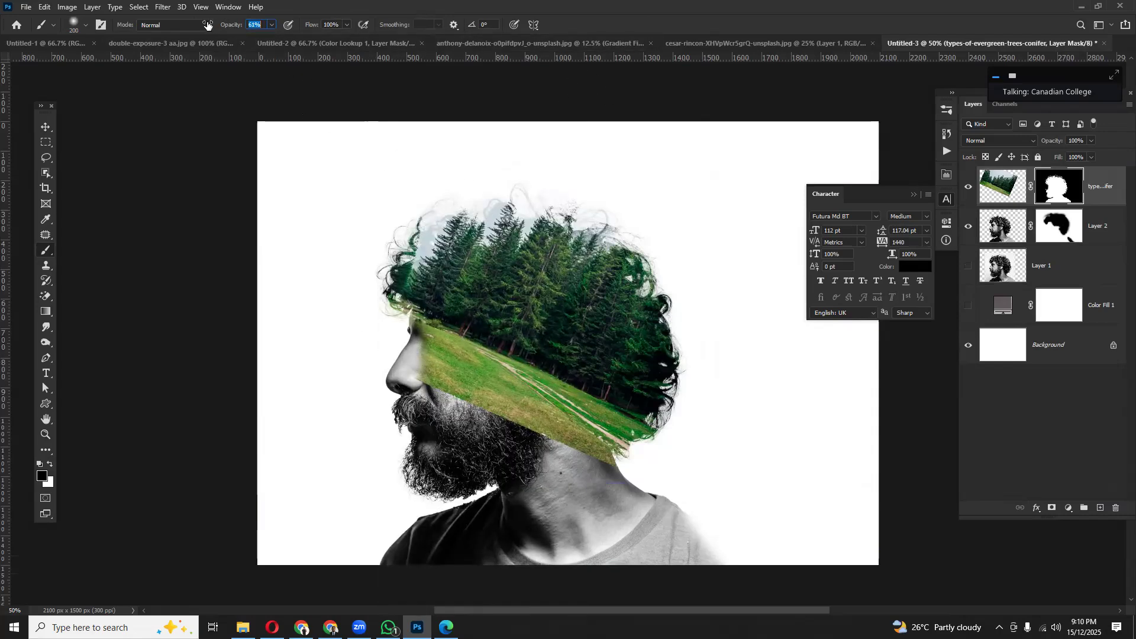
{"action": "key", "text": "]"}
{"action": "mouse_move", "coordinate": [424, 378]}
{"action": "left_mouse_down"}
{"action": "mouse_move", "coordinate": [442, 387]}
{"action": "mouse_move", "coordinate": [430, 414]}
{"action": "mouse_move", "coordinate": [412, 355]}
{"action": "left_mouse_up"}
{"action": "key", "text": "["}
{"action": "key", "text": "["}
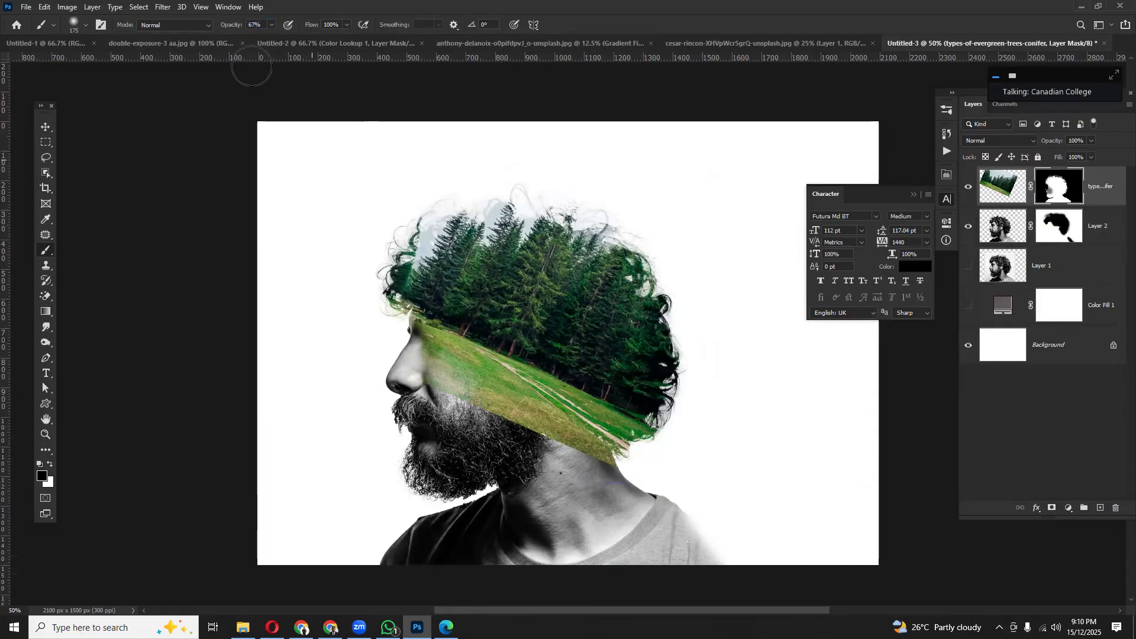
- Paint the meadow off the cheek at 100% brush opacity and fade its lower edge toward the neck with a 300 px brush at 60%
{"action": "left_click_drag", "start_coordinate": [234, 29], "coordinate": [301, 29]}
{"action": "mouse_move", "coordinate": [394, 335]}
{"action": "left_mouse_down"}
{"action": "mouse_move", "coordinate": [421, 369]}
{"action": "mouse_move", "coordinate": [432, 349]}
{"action": "mouse_move", "coordinate": [484, 422]}
{"action": "mouse_move", "coordinate": [552, 446]}
{"action": "mouse_move", "coordinate": [521, 422]}
{"action": "mouse_move", "coordinate": [525, 408]}
{"action": "left_mouse_up"}
{"action": "left_click", "coordinate": [236, 29]}
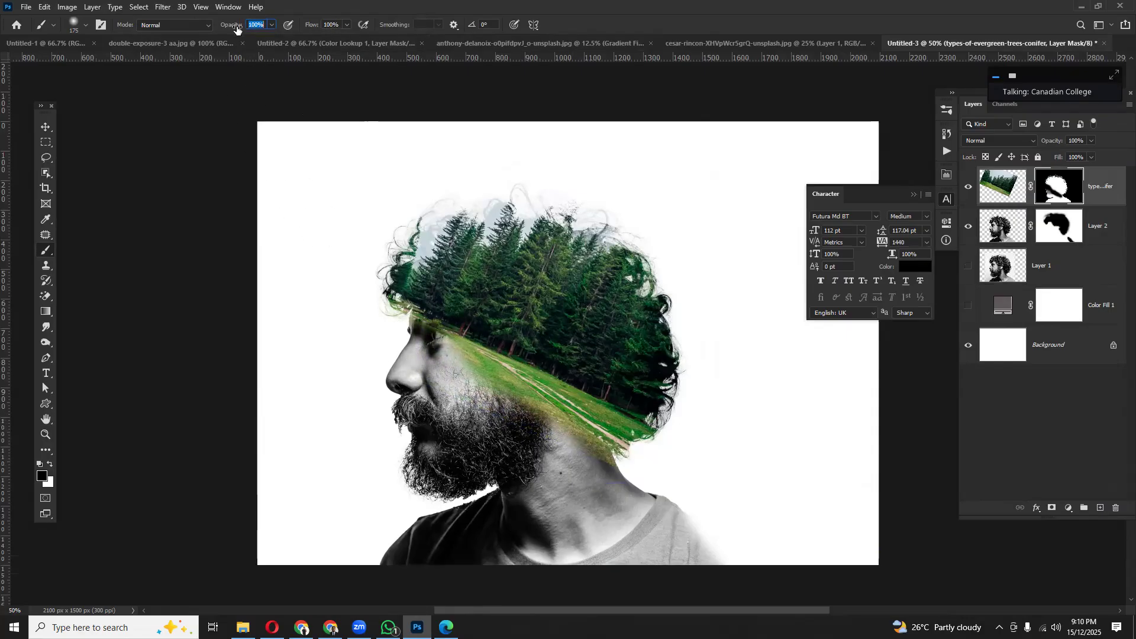
{"action": "key", "text": "bracketright"}
{"action": "key", "text": "bracketright"}
{"action": "key", "text": "bracketright"}
{"action": "key", "text": "bracketright"}
{"action": "key", "text": "bracketright"}
{"action": "mouse_move", "coordinate": [467, 398]}
{"action": "left_mouse_down"}
{"action": "mouse_move", "coordinate": [429, 354]}
{"action": "mouse_move", "coordinate": [440, 348]}
{"action": "mouse_move", "coordinate": [430, 355]}
{"action": "mouse_move", "coordinate": [486, 402]}
{"action": "mouse_move", "coordinate": [562, 438]}
{"action": "mouse_move", "coordinate": [463, 394]}
{"action": "mouse_move", "coordinate": [549, 512]}
{"action": "left_mouse_up"}
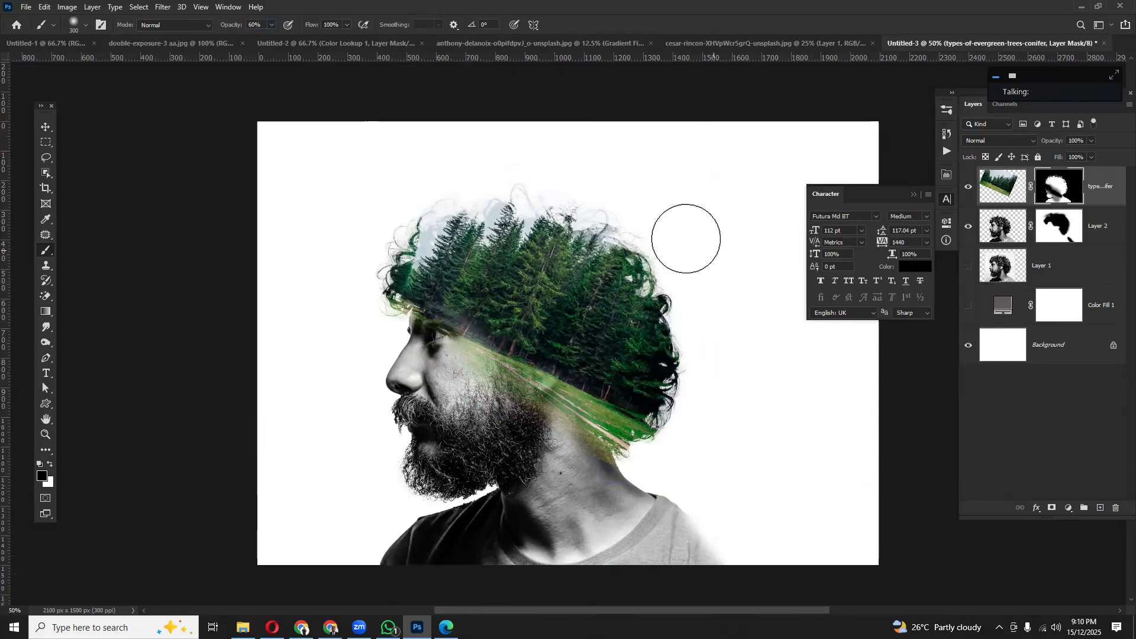
- Reveal more trees and sky above and behind the head on the forest layer's mask with a soft white brush at 60% opacity
{"action": "left_click_drag", "start_coordinate": [609, 221], "coordinate": [607, 232]}
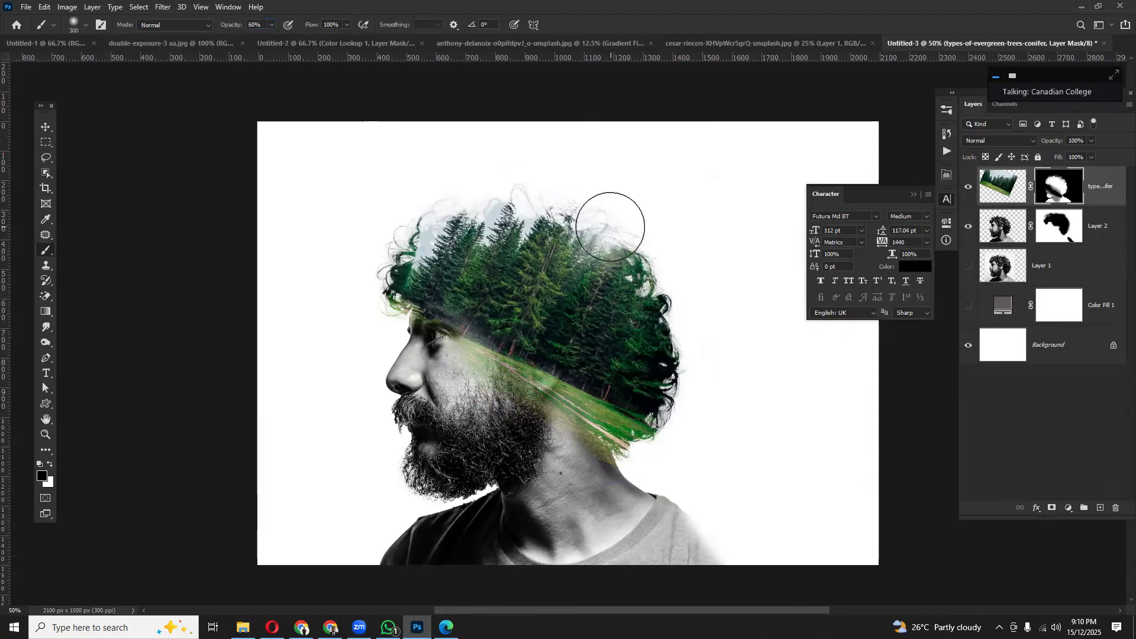
{"action": "key", "text": "x"}
{"action": "mouse_move", "coordinate": [588, 229]}
{"action": "left_mouse_down"}
{"action": "mouse_move", "coordinate": [498, 215]}
{"action": "mouse_move", "coordinate": [442, 224]}
{"action": "mouse_move", "coordinate": [443, 263]}
{"action": "left_mouse_up"}
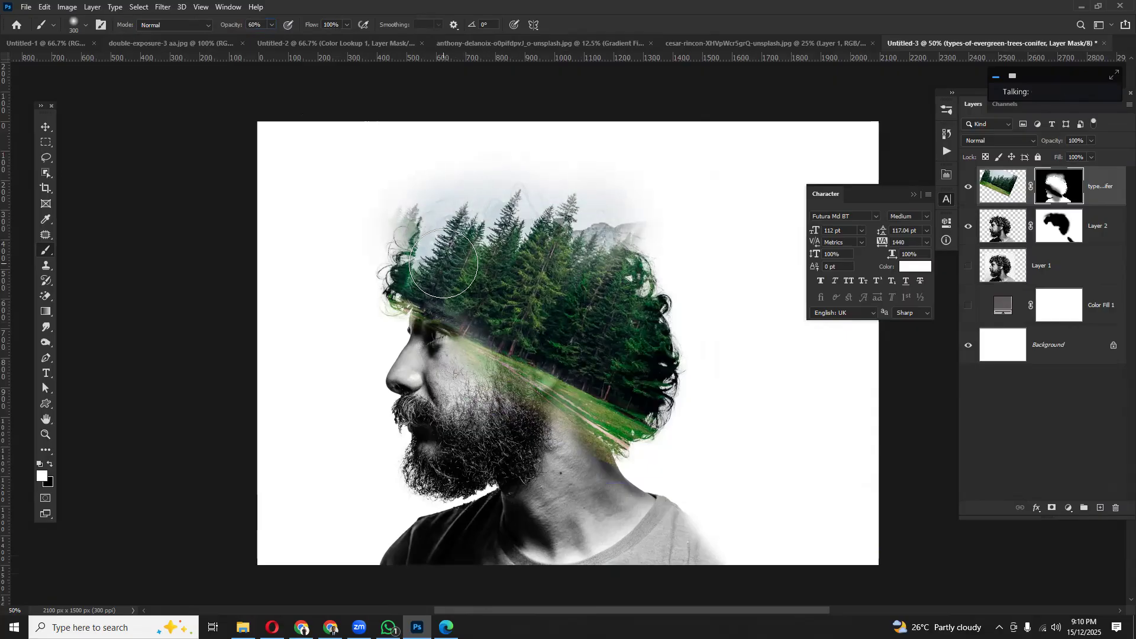
{"action": "key", "text": "]"}
{"action": "key", "text": "]"}
{"action": "left_click", "coordinate": [415, 253]}
{"action": "key", "text": "["}
{"action": "key", "text": "["}
{"action": "key", "text": "["}
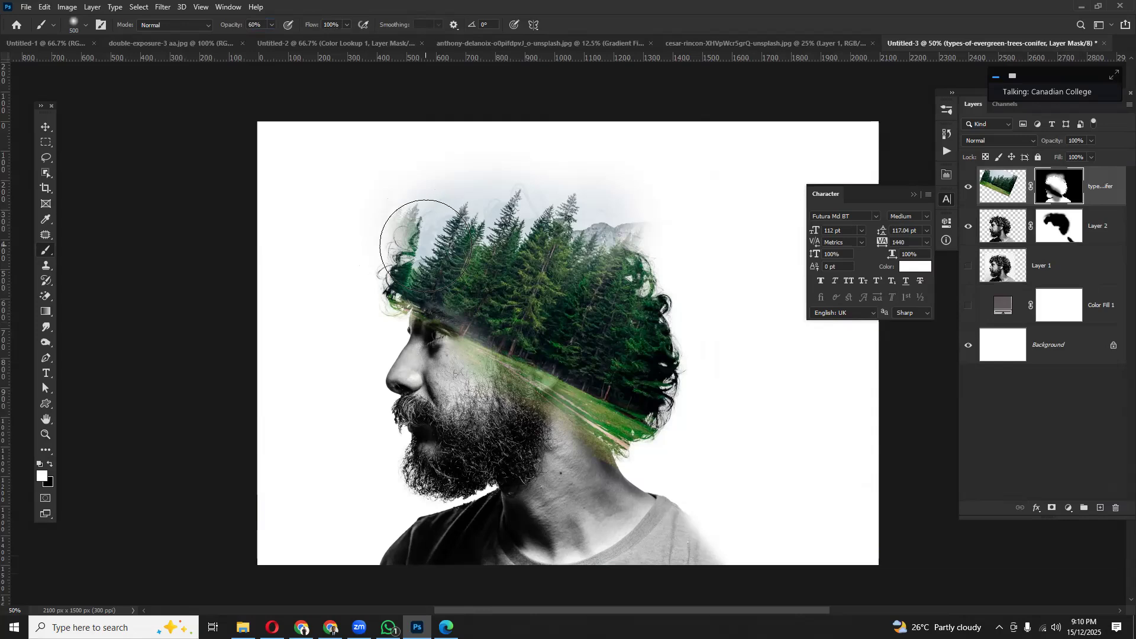
{"action": "mouse_move", "coordinate": [427, 254]}
{"action": "left_mouse_down"}
{"action": "mouse_move", "coordinate": [420, 236]}
{"action": "mouse_move", "coordinate": [433, 221]}
{"action": "mouse_move", "coordinate": [426, 241]}
{"action": "left_mouse_up"}
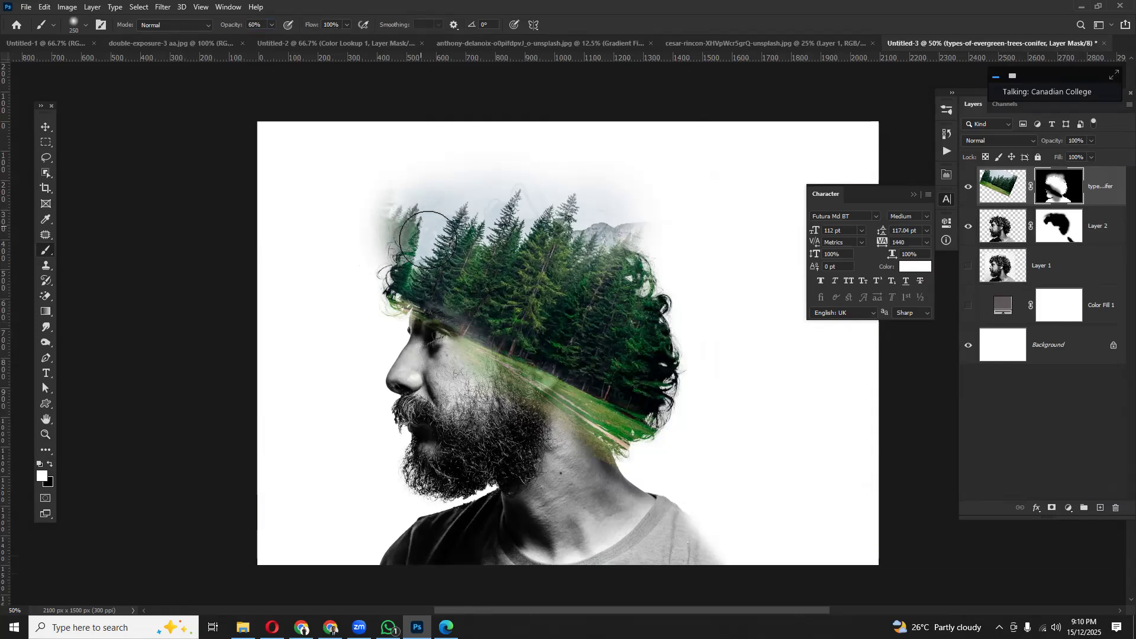
{"action": "mouse_move", "coordinate": [574, 225]}
{"action": "left_mouse_down"}
{"action": "mouse_move", "coordinate": [655, 229]}
{"action": "mouse_move", "coordinate": [681, 302]}
{"action": "mouse_move", "coordinate": [675, 373]}
{"action": "mouse_move", "coordinate": [642, 407]}
{"action": "mouse_move", "coordinate": [664, 437]}
{"action": "mouse_move", "coordinate": [708, 402]}
{"action": "left_mouse_up"}
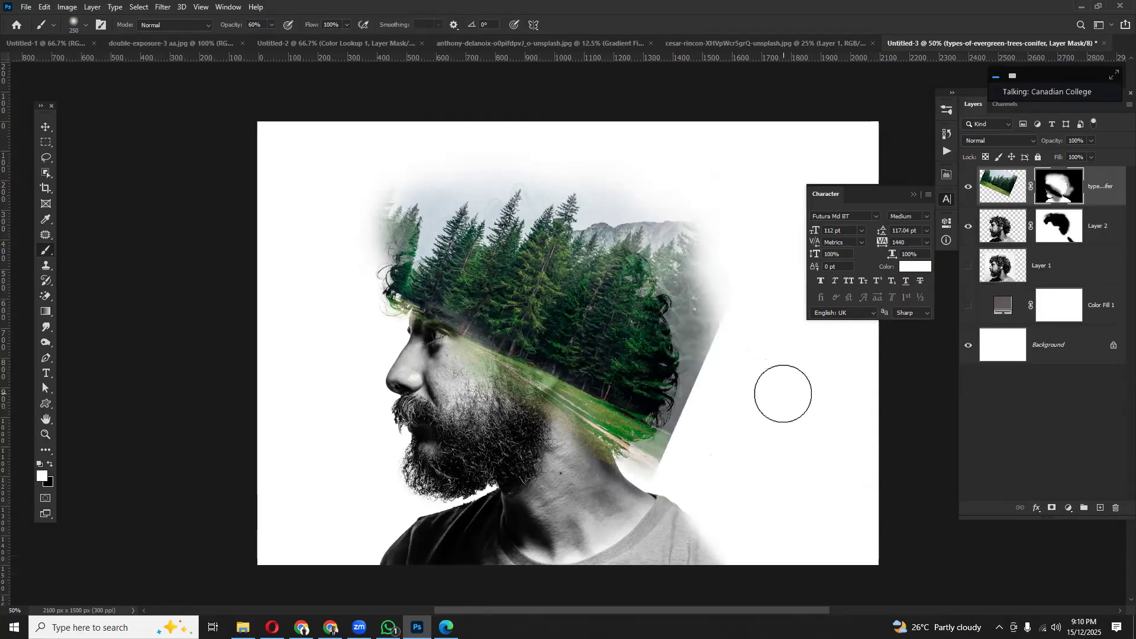
- Paint away the forest's hard edge behind the head and the trees above the forehead with a black brush at 99% opacity
{"action": "key", "text": "x"}
{"action": "left_click_drag", "start_coordinate": [680, 452], "coordinate": [673, 456]}
{"action": "key", "text": "ctrl+z"}
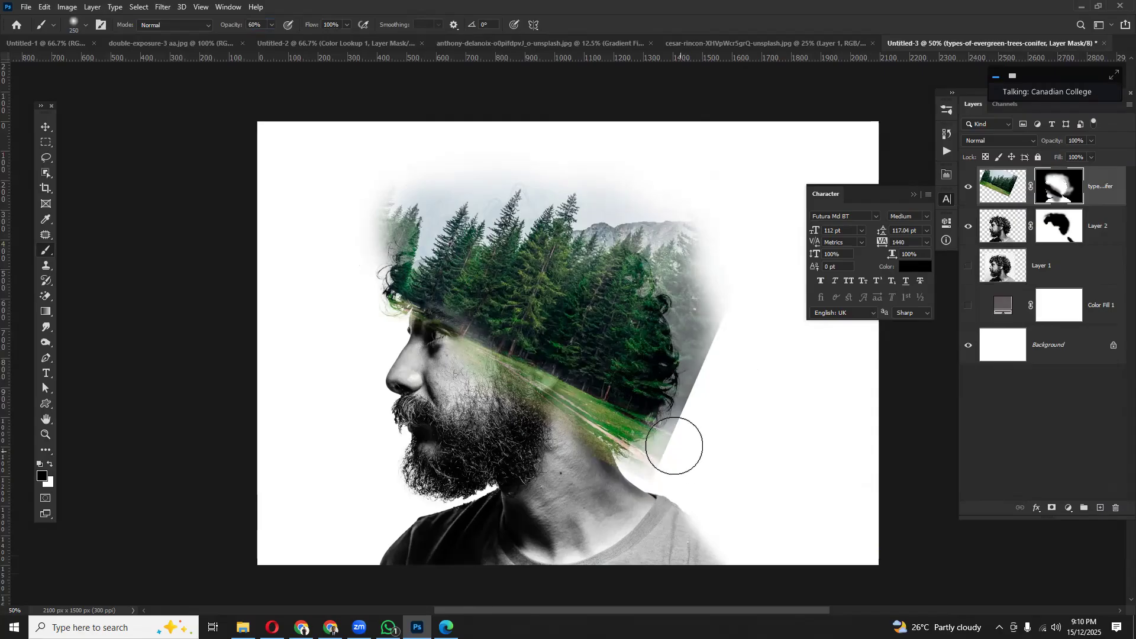
{"action": "type", "text": "99"}
{"action": "mouse_move", "coordinate": [683, 457]}
{"action": "left_mouse_down"}
{"action": "mouse_move", "coordinate": [709, 433]}
{"action": "mouse_move", "coordinate": [698, 414]}
{"action": "mouse_move", "coordinate": [725, 383]}
{"action": "mouse_move", "coordinate": [742, 331]}
{"action": "mouse_move", "coordinate": [725, 274]}
{"action": "left_mouse_up"}
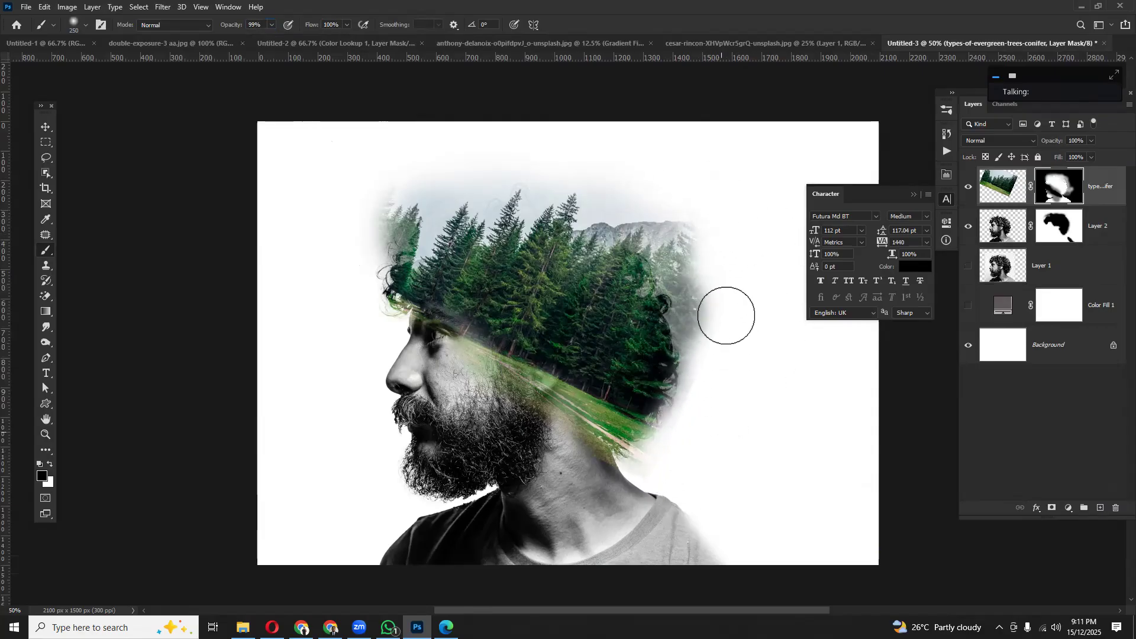
{"action": "mouse_move", "coordinate": [377, 207]}
{"action": "left_mouse_down"}
{"action": "mouse_move", "coordinate": [363, 241]}
{"action": "mouse_move", "coordinate": [403, 197]}
{"action": "mouse_move", "coordinate": [383, 238]}
{"action": "left_mouse_up"}
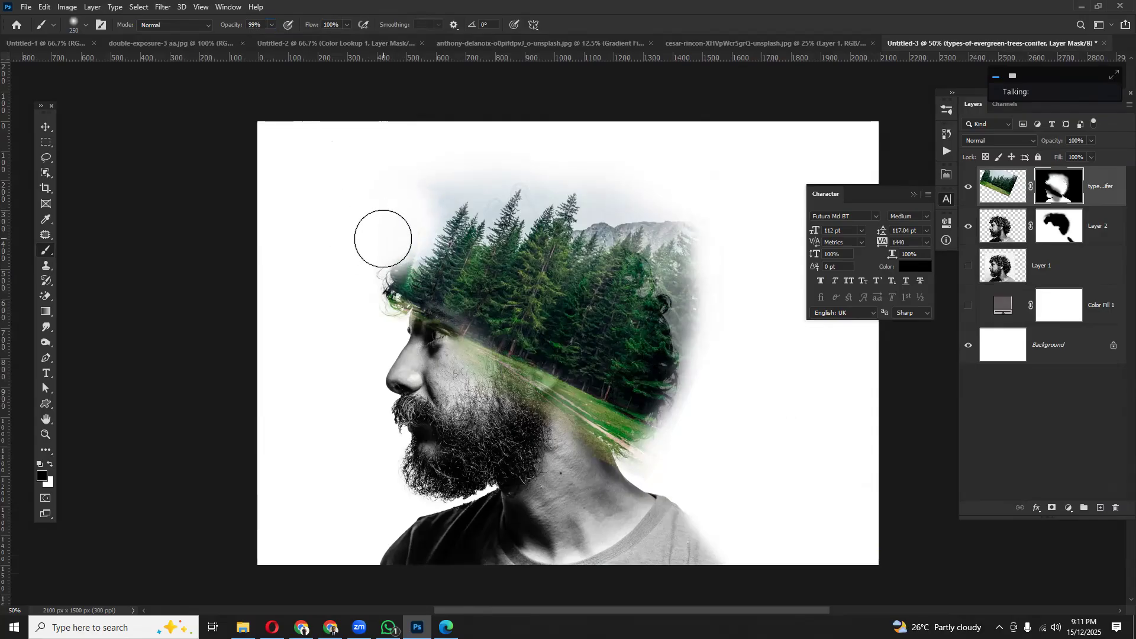
- Paint over the hair curls above the forehead on Layer 2's mask with a 125 px black brush
{"action": "key", "text": "bracketleft"}
{"action": "key", "text": "bracketleft"}
{"action": "key", "text": "bracketleft"}
{"action": "key", "text": "bracketleft"}
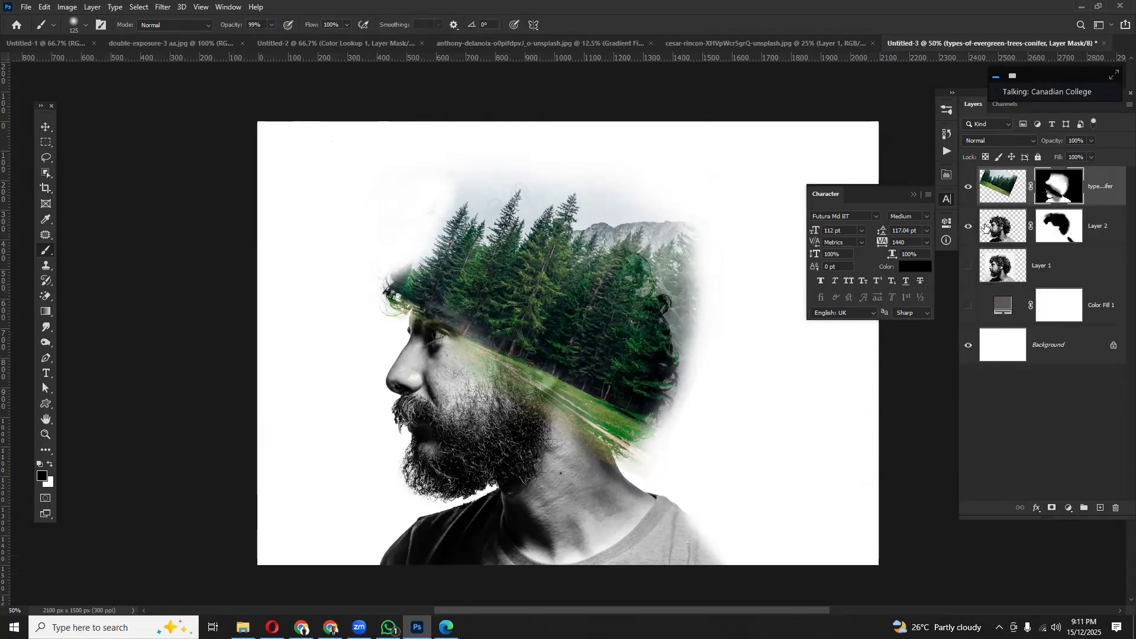
{"action": "left_click", "coordinate": [1046, 230]}
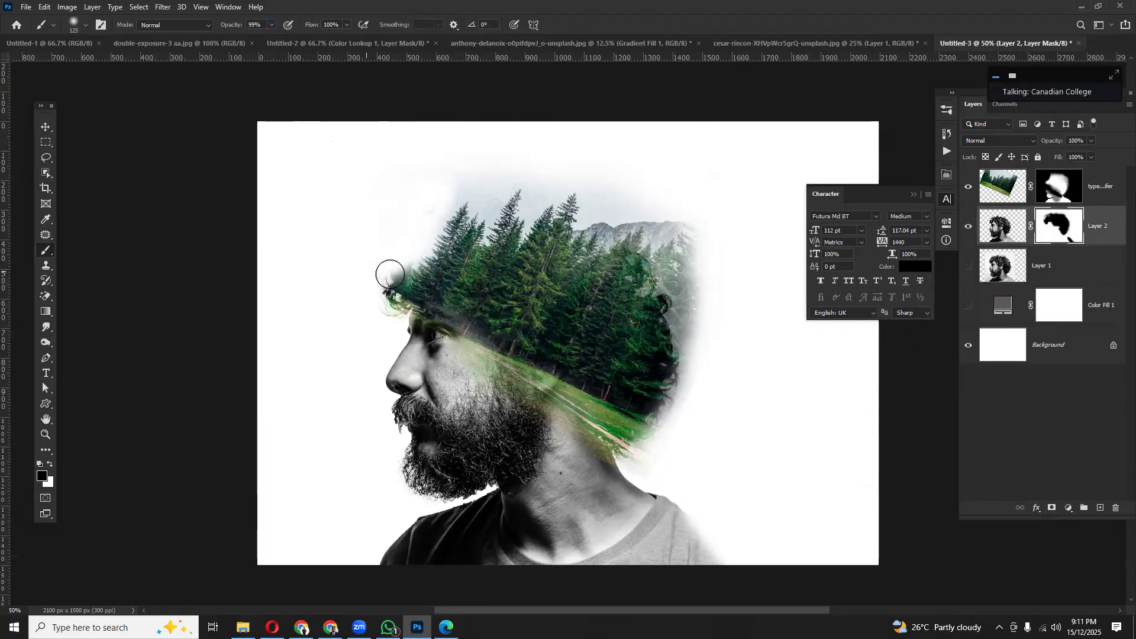
{"action": "left_click_drag", "start_coordinate": [384, 277], "coordinate": [402, 273]}
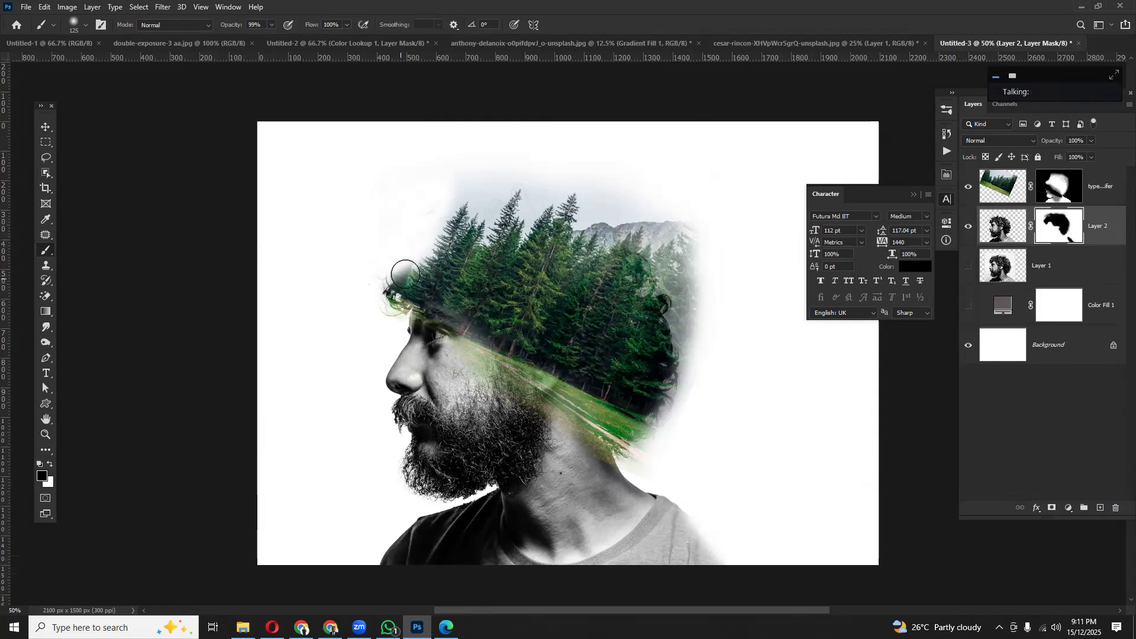
- Paint the leftover forest-textured curls above the forehead out on the forest layer's mask
{"action": "left_click", "coordinate": [1061, 190]}
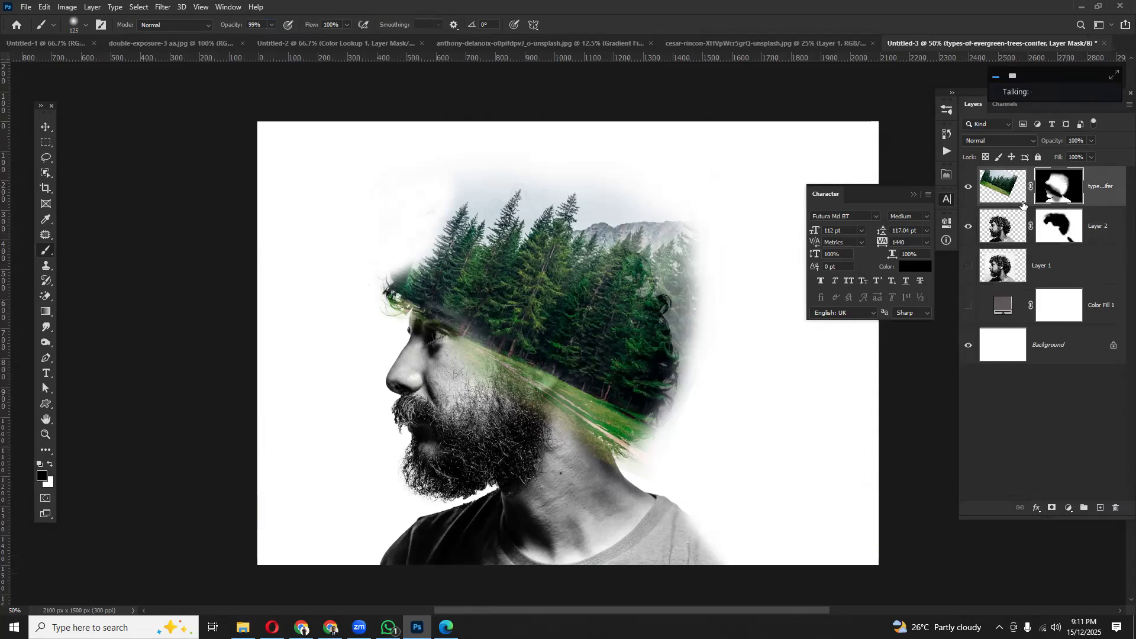
{"action": "mouse_move", "coordinate": [381, 258]}
{"action": "left_mouse_down"}
{"action": "mouse_move", "coordinate": [404, 266]}
{"action": "mouse_move", "coordinate": [375, 290]}
{"action": "mouse_move", "coordinate": [388, 284]}
{"action": "mouse_move", "coordinate": [397, 312]}
{"action": "mouse_move", "coordinate": [386, 309]}
{"action": "mouse_move", "coordinate": [397, 307]}
{"action": "mouse_move", "coordinate": [390, 269]}
{"action": "mouse_move", "coordinate": [439, 180]}
{"action": "left_mouse_up"}
{"action": "scroll", "coordinate": [752, 297], "scroll_direction": "down", "scroll_amount": 5}
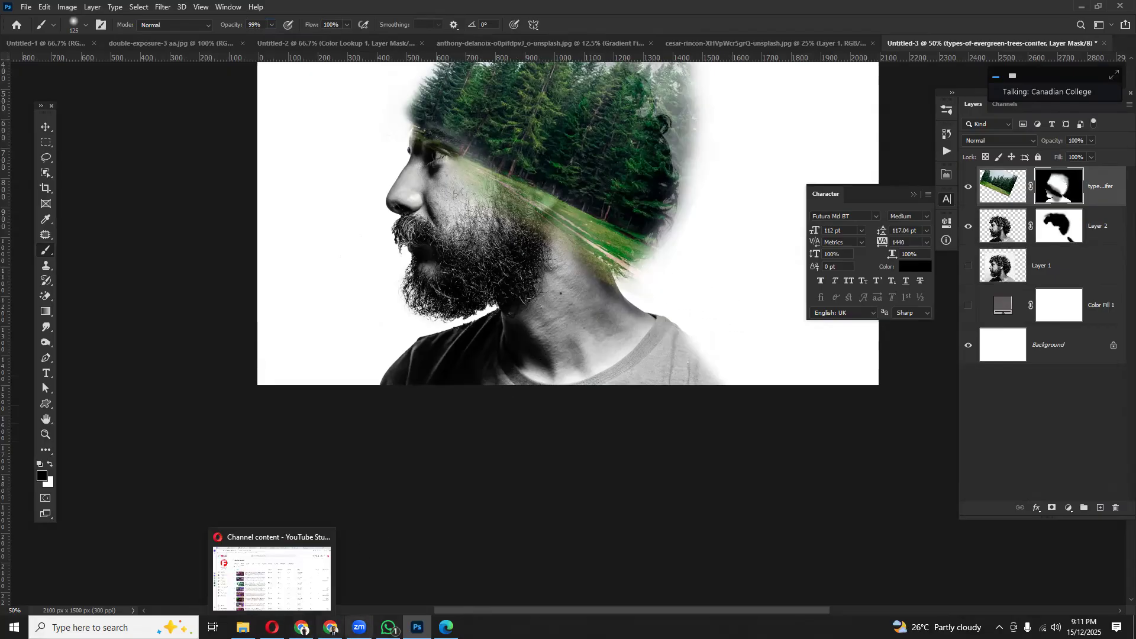
- Switch to Chrome, open google.com in a new tab, and run an image search for "road"
{"action": "mouse_move", "coordinate": [388, 627]}
{"action": "left_click", "coordinate": [301, 627]}
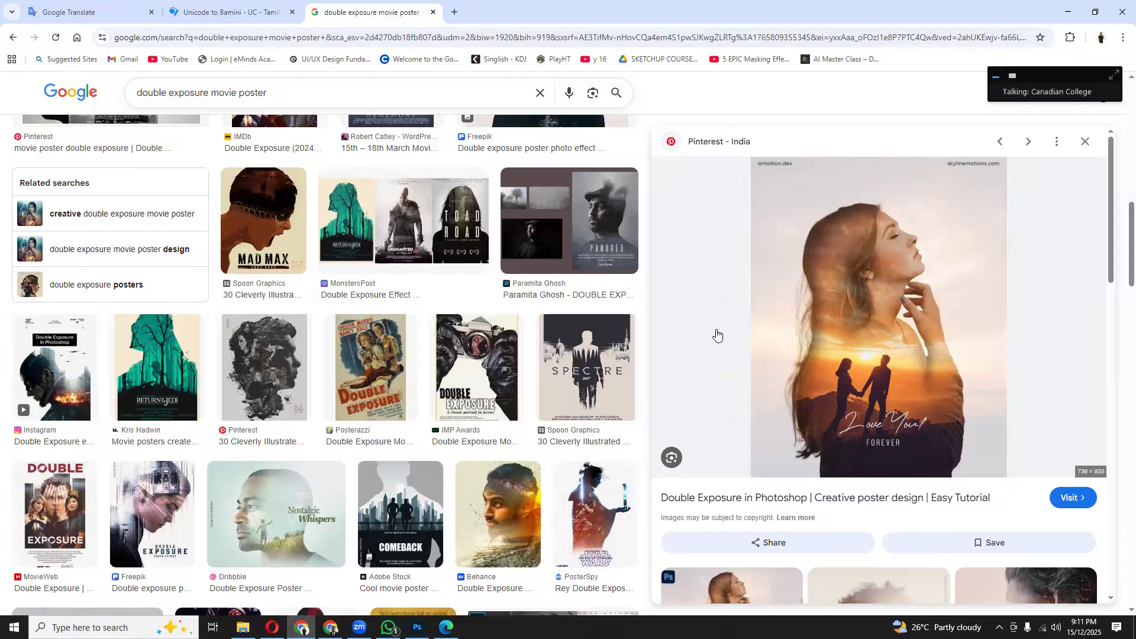
{"action": "scroll", "coordinate": [525, 336], "scroll_direction": "up", "scroll_amount": 8}
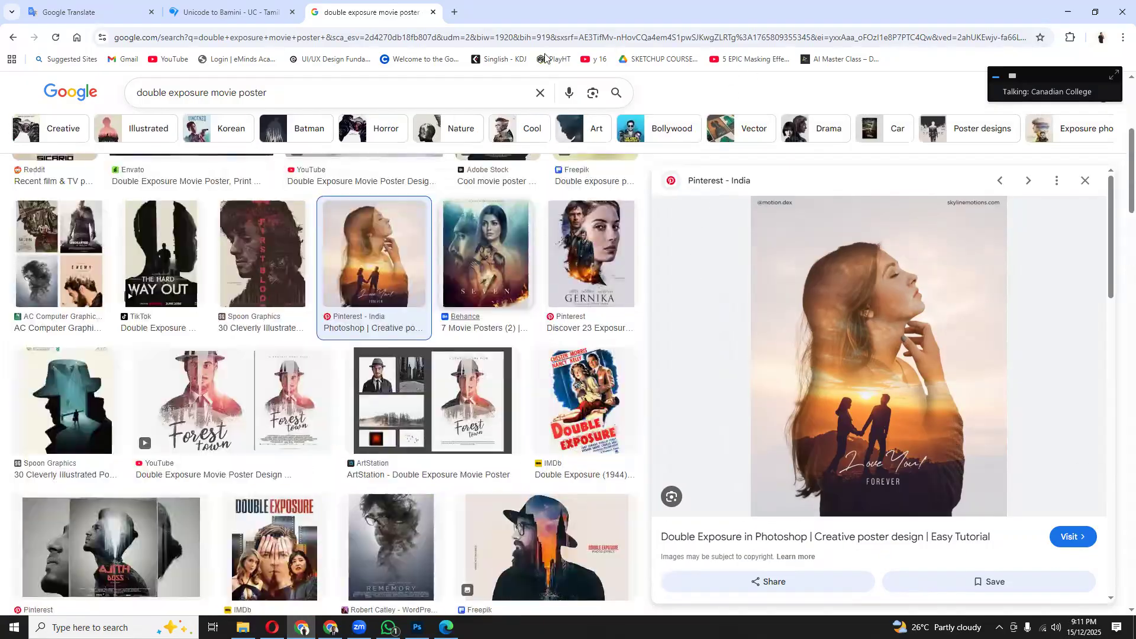
{"action": "scroll", "coordinate": [366, 73], "scroll_direction": "up", "scroll_amount": 5}
{"action": "key", "text": "ctrl+t"}
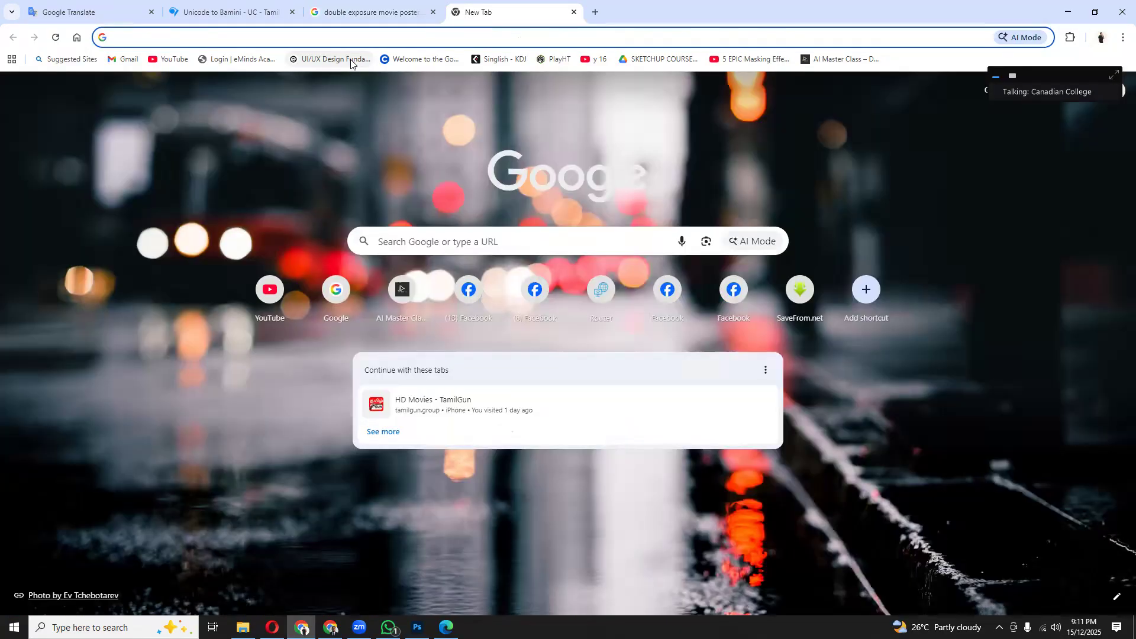
{"action": "type", "text": "google.com"}
{"action": "key", "text": "Return"}
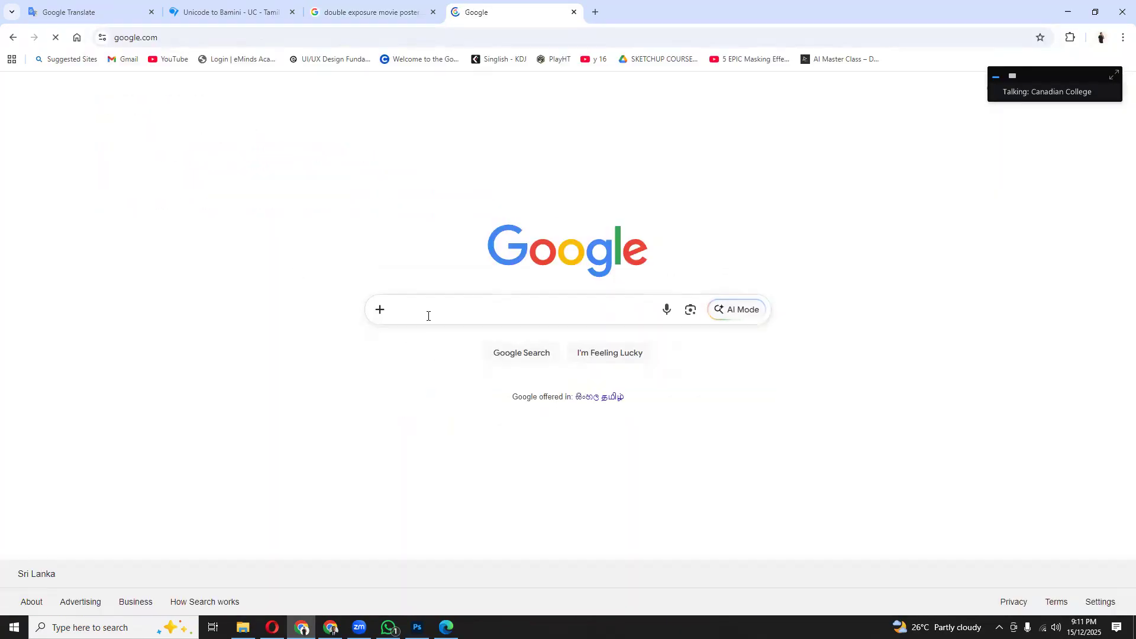
{"action": "type", "text": "road"}
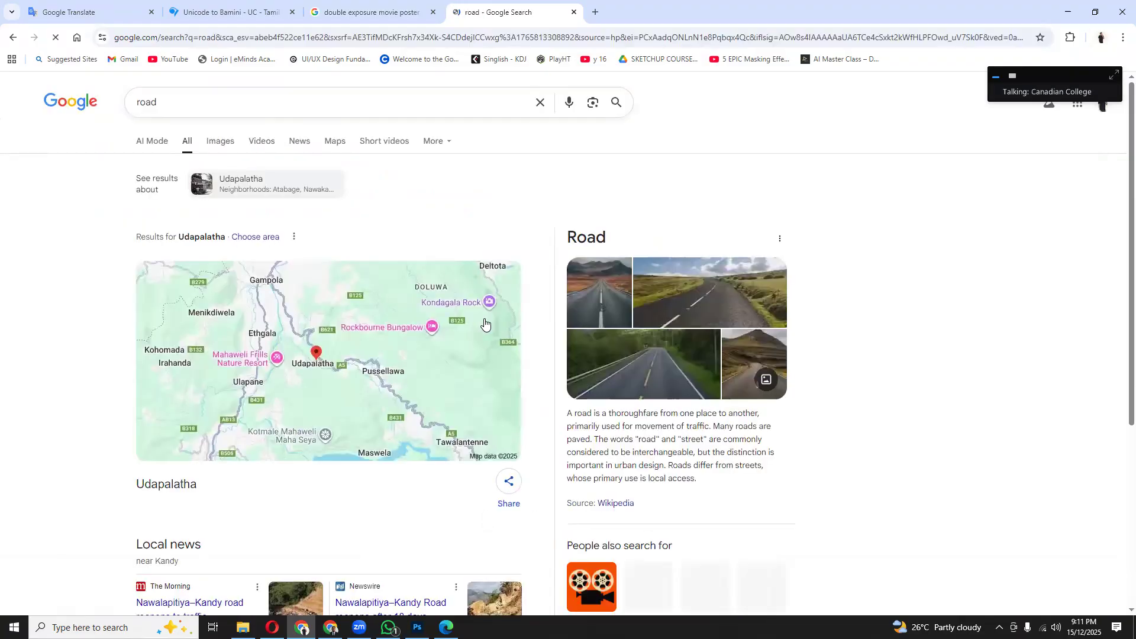
{"action": "left_click", "coordinate": [216, 141]}
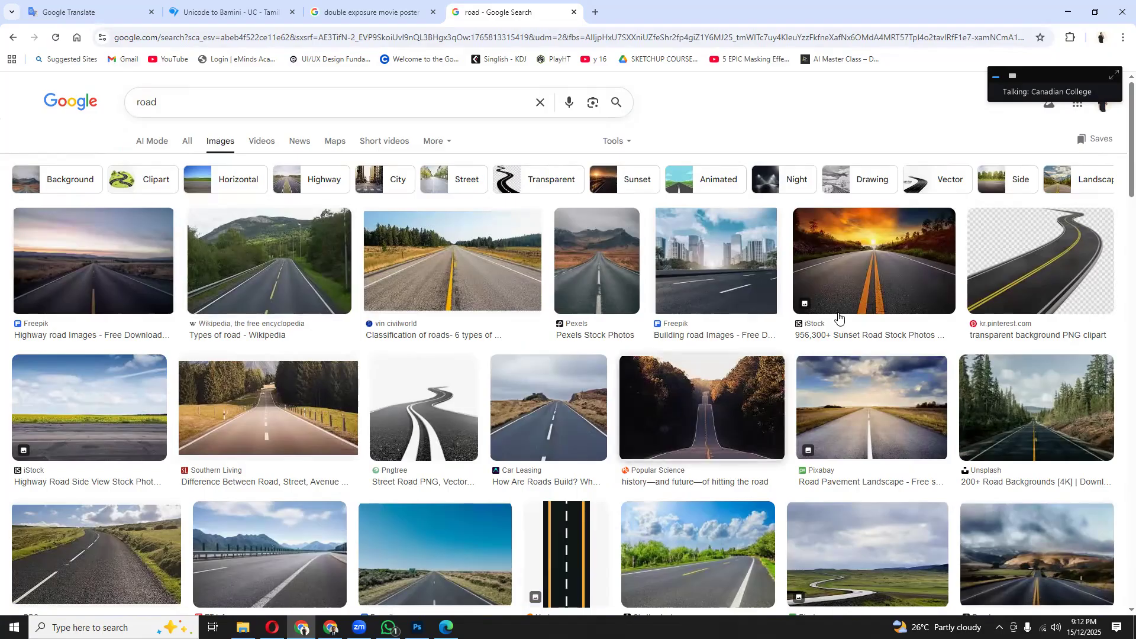
- Look through the road image results for a photo that suits the forest portrait composition
{"action": "scroll", "coordinate": [526, 390], "scroll_direction": "down", "scroll_amount": 1}
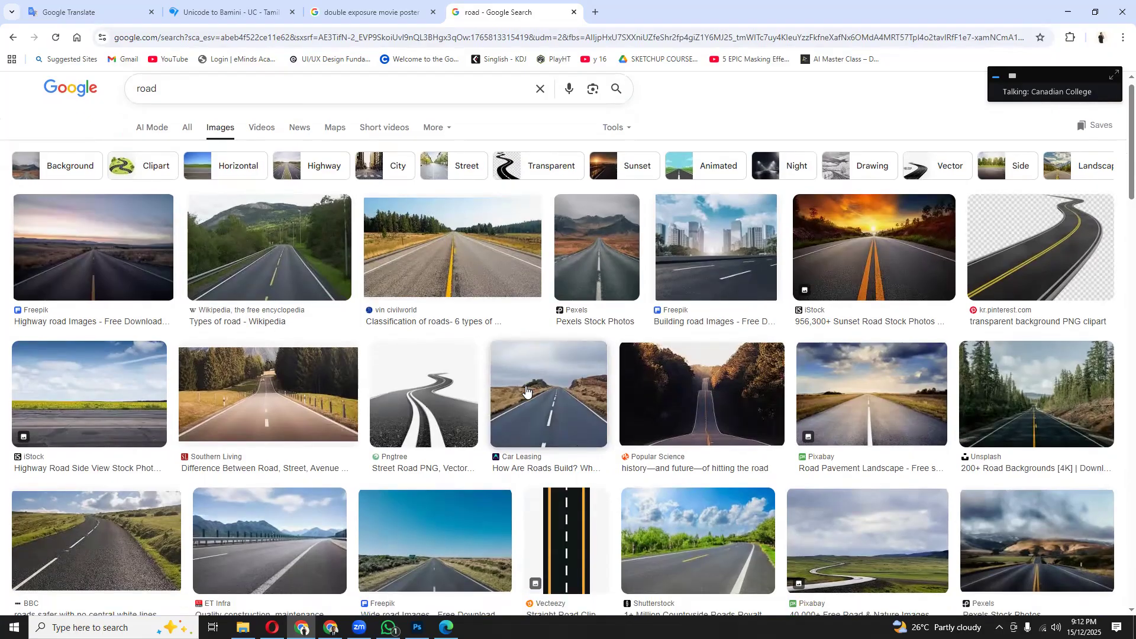
{"action": "scroll", "coordinate": [526, 390], "scroll_direction": "down", "scroll_amount": 5}
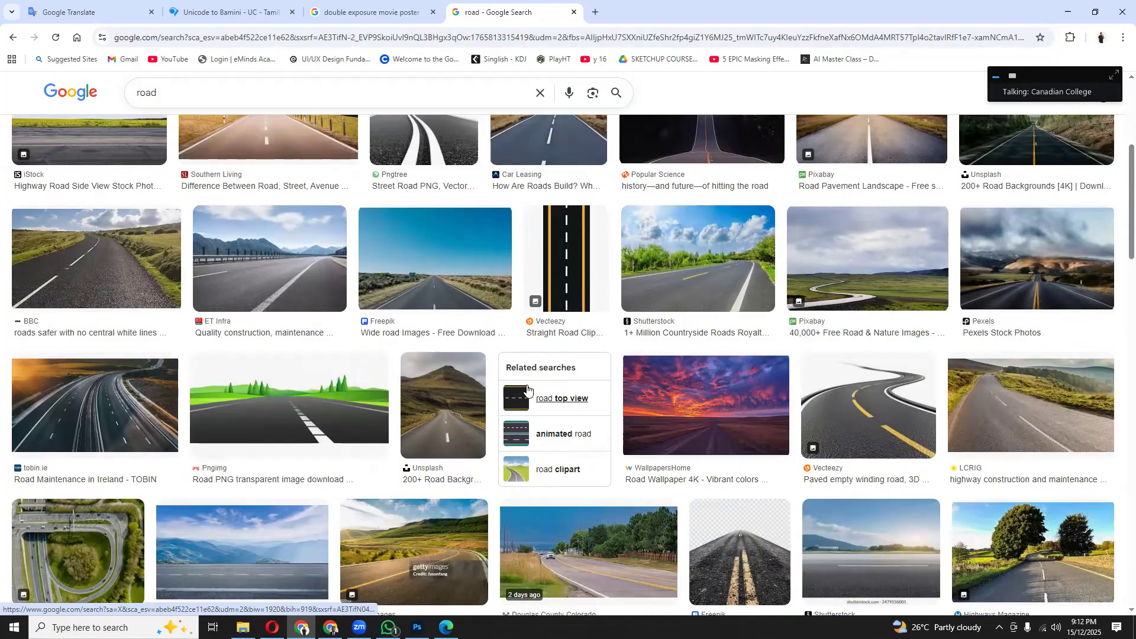
{"action": "scroll", "coordinate": [527, 388], "scroll_direction": "down", "scroll_amount": 5}
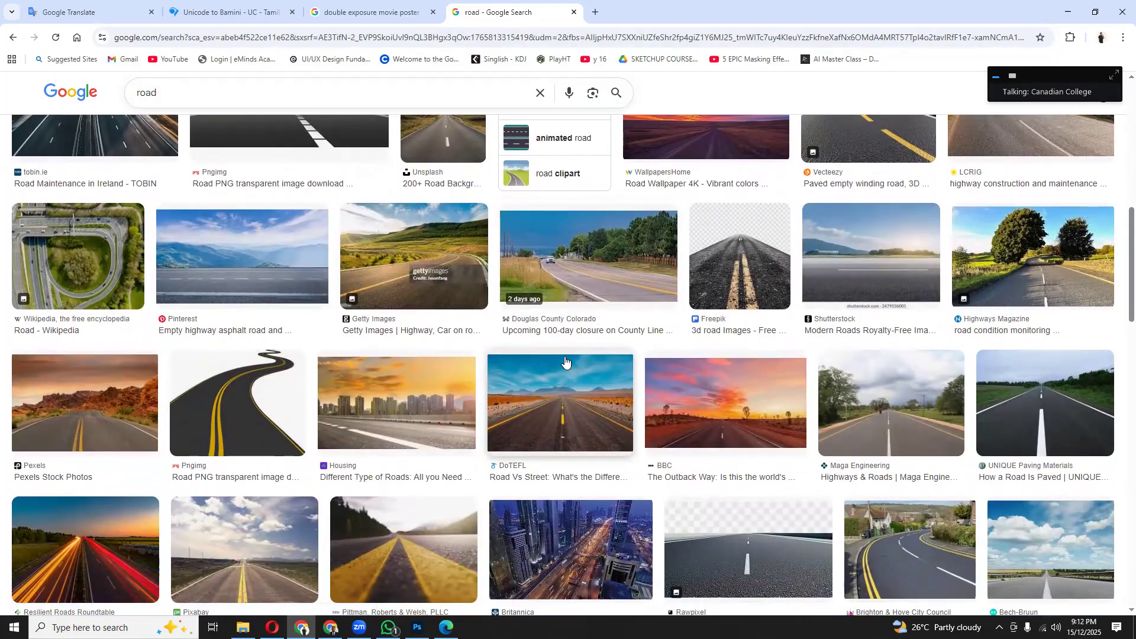
{"action": "scroll", "coordinate": [565, 361], "scroll_direction": "down", "scroll_amount": 5}
{"action": "scroll", "coordinate": [566, 361], "scroll_direction": "down", "scroll_amount": 5}
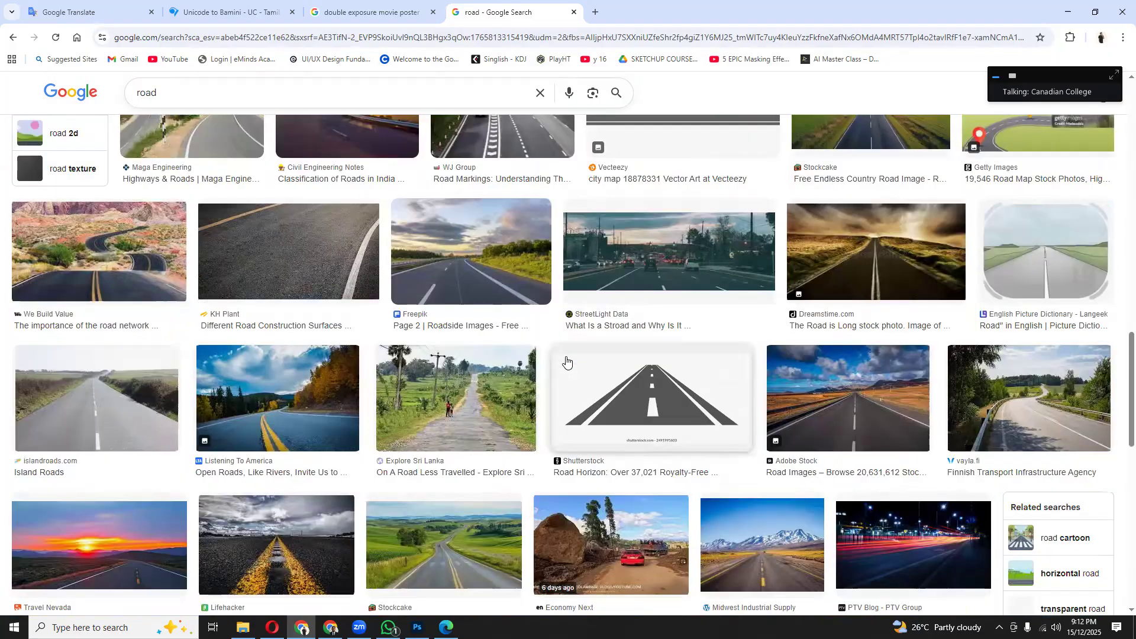
{"action": "scroll", "coordinate": [566, 361], "scroll_direction": "down", "scroll_amount": 4}
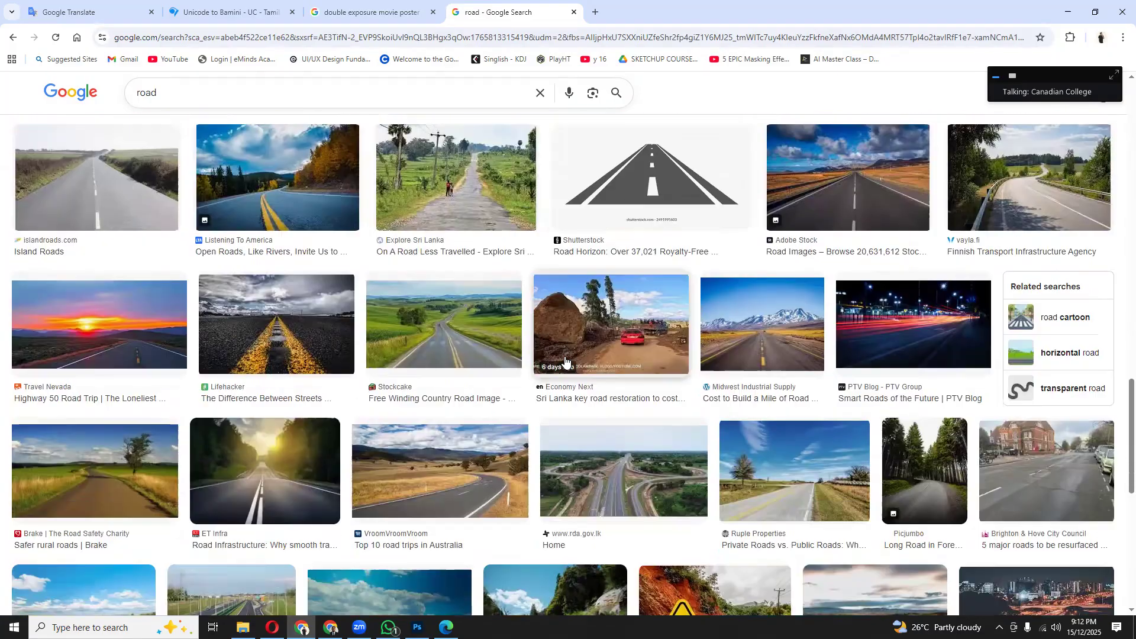
{"action": "scroll", "coordinate": [565, 361], "scroll_direction": "down", "scroll_amount": 1}
{"action": "scroll", "coordinate": [564, 361], "scroll_direction": "down", "scroll_amount": 3}
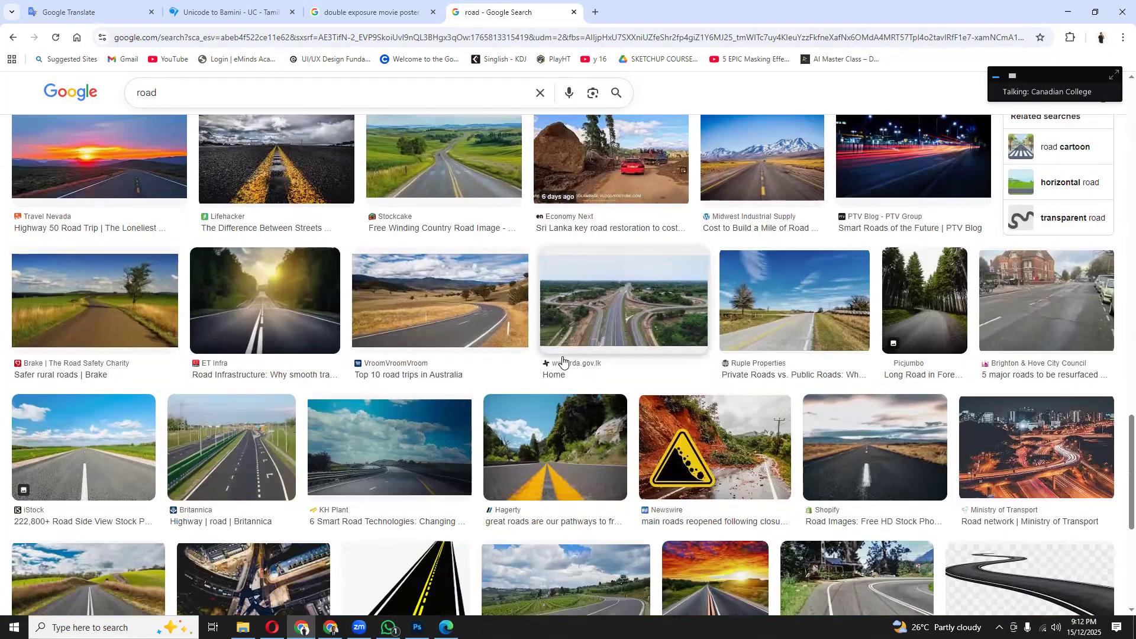
{"action": "scroll", "coordinate": [562, 362], "scroll_direction": "down", "scroll_amount": 8}
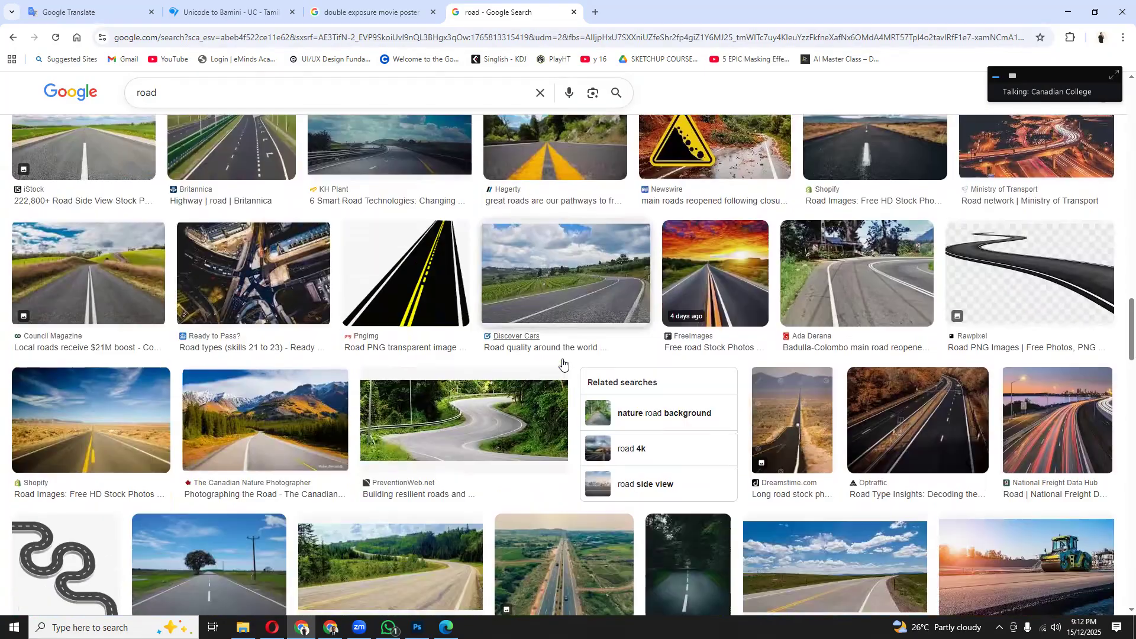
{"action": "scroll", "coordinate": [561, 374], "scroll_direction": "down", "scroll_amount": 3}
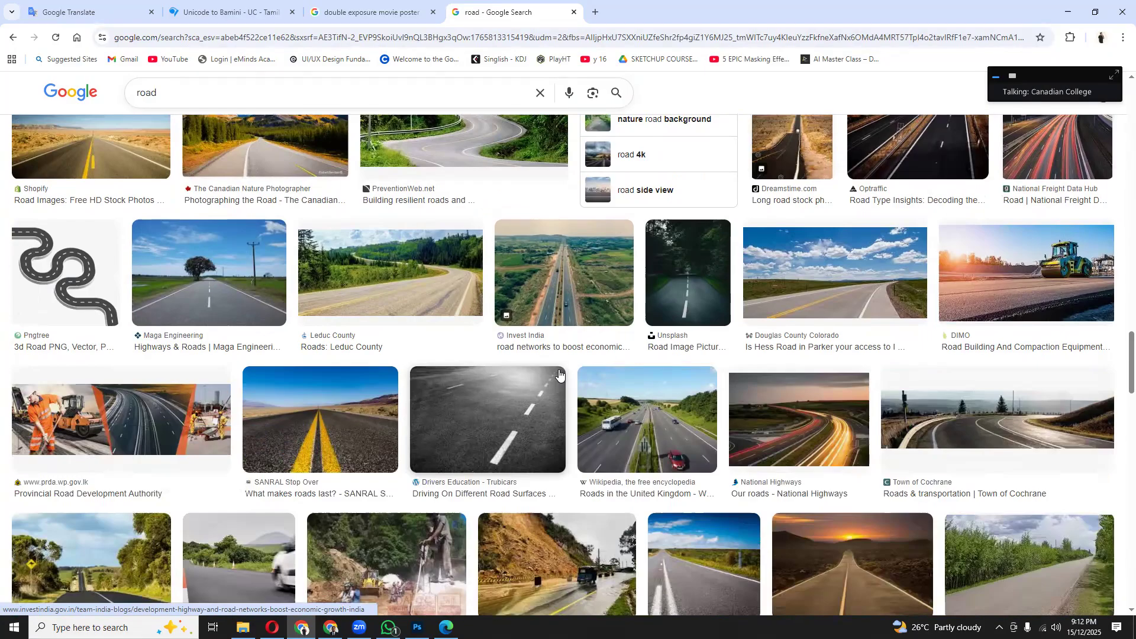
{"action": "scroll", "coordinate": [559, 371], "scroll_direction": "down", "scroll_amount": 3}
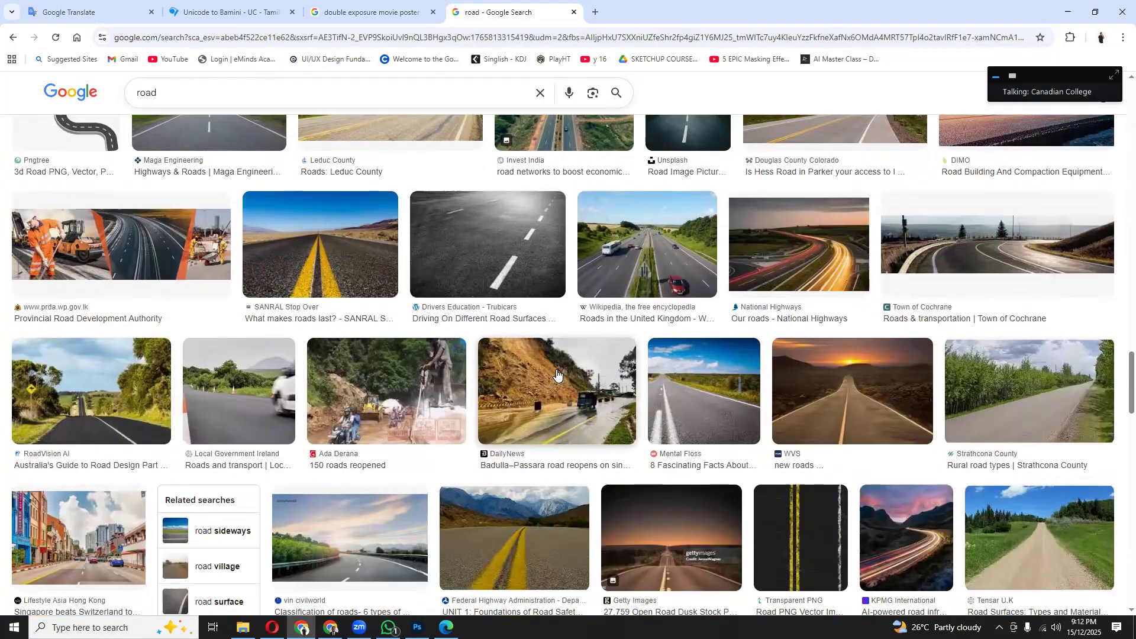
{"action": "scroll", "coordinate": [557, 374], "scroll_direction": "down", "scroll_amount": 2}
{"action": "scroll", "coordinate": [574, 392], "scroll_direction": "down", "scroll_amount": 3}
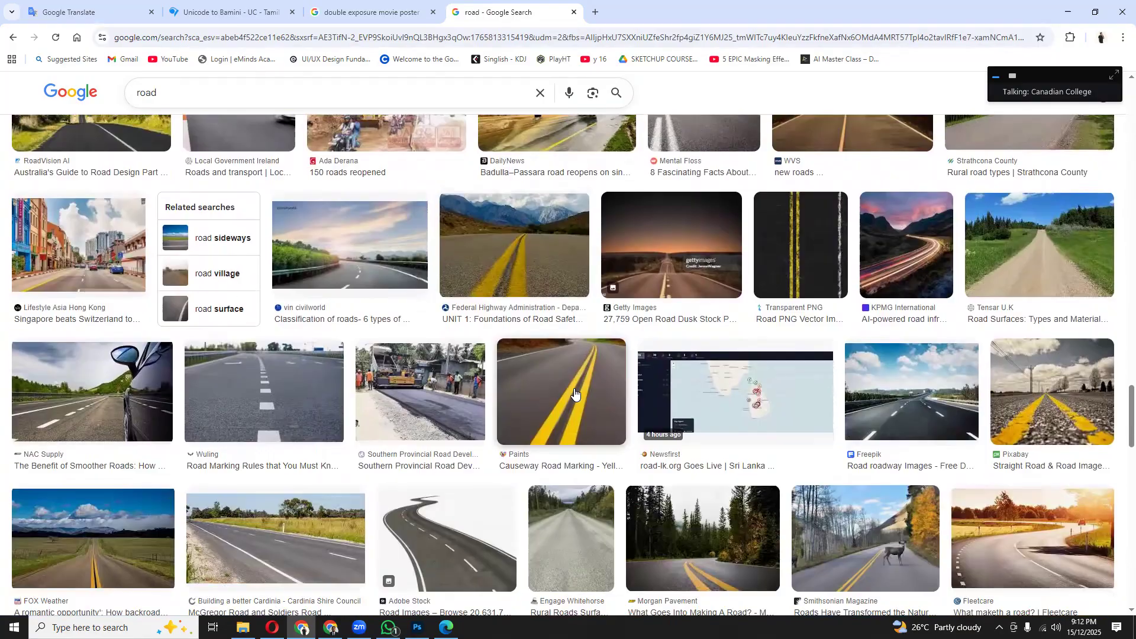
{"action": "scroll", "coordinate": [575, 393], "scroll_direction": "down", "scroll_amount": 5}
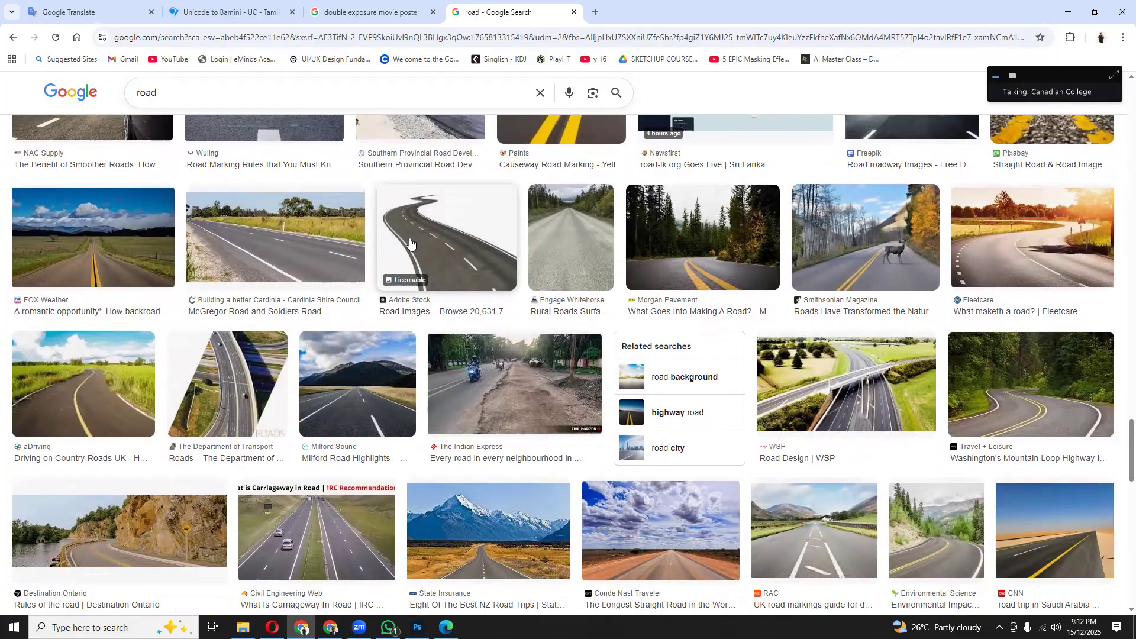
{"action": "scroll", "coordinate": [257, 371], "scroll_direction": "down", "scroll_amount": 1}
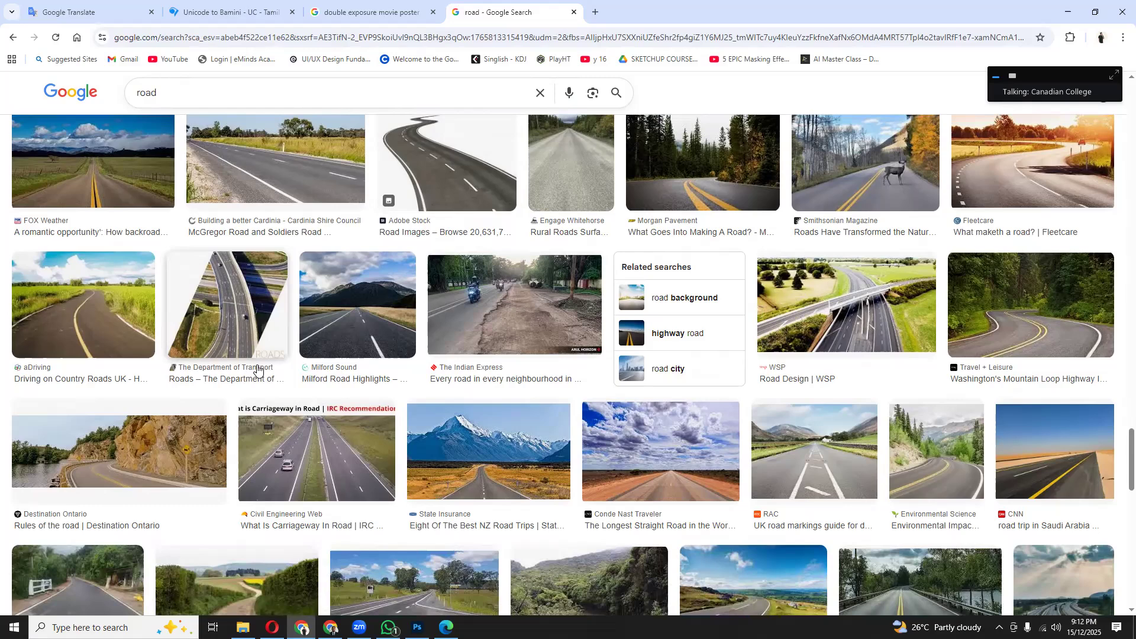
{"action": "scroll", "coordinate": [448, 356], "scroll_direction": "down", "scroll_amount": 1}
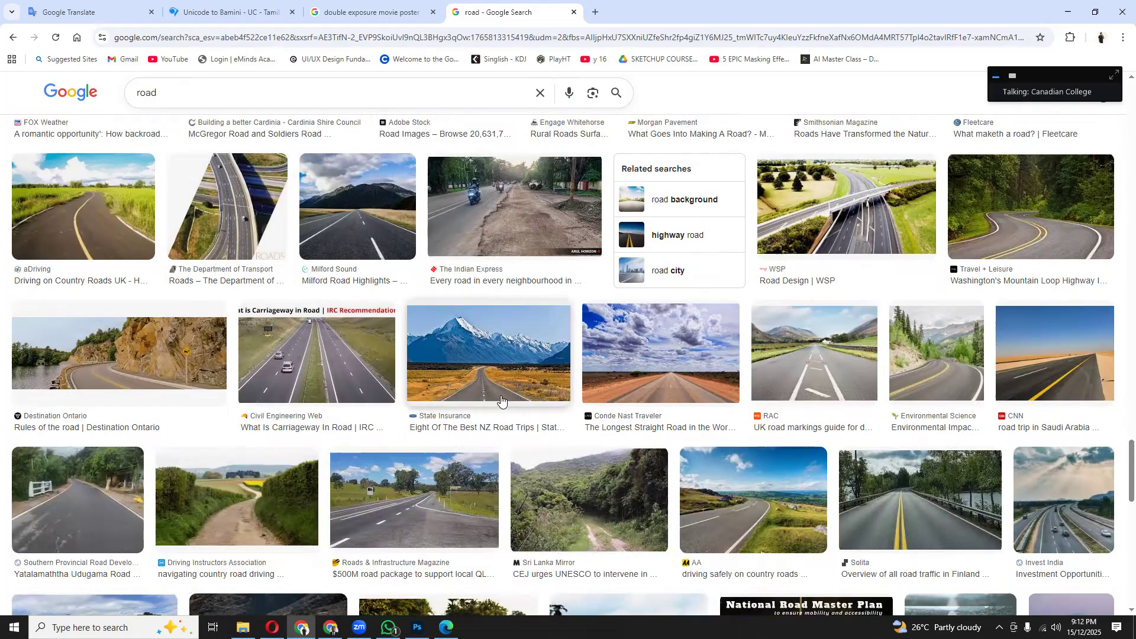
{"action": "scroll", "coordinate": [501, 396], "scroll_direction": "down", "scroll_amount": 3}
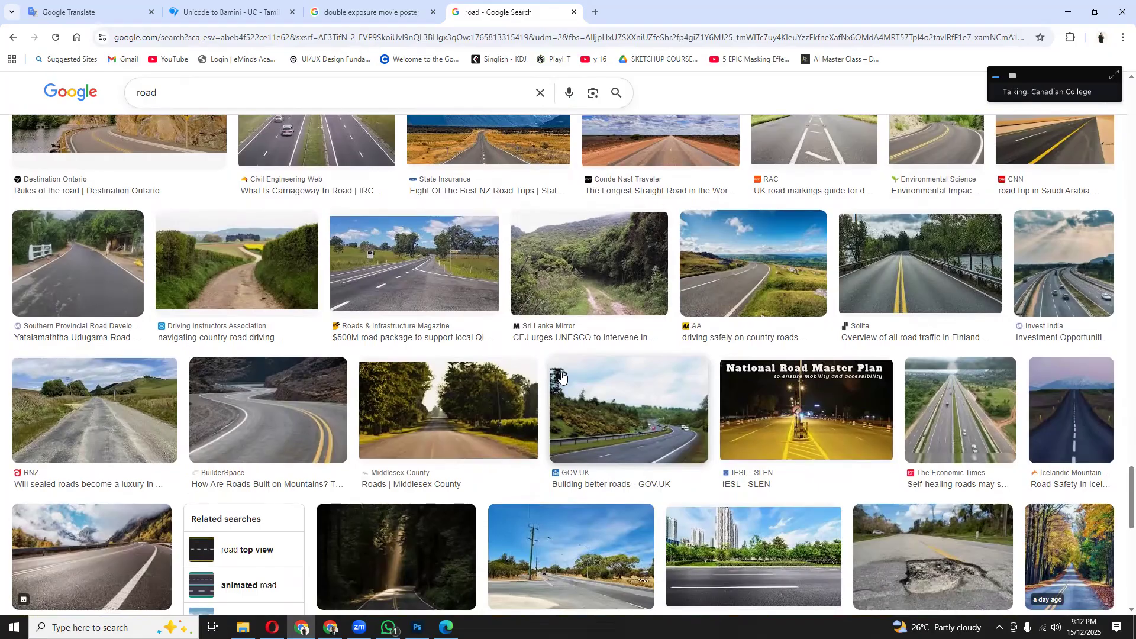
{"action": "scroll", "coordinate": [561, 374], "scroll_direction": "down", "scroll_amount": 2}
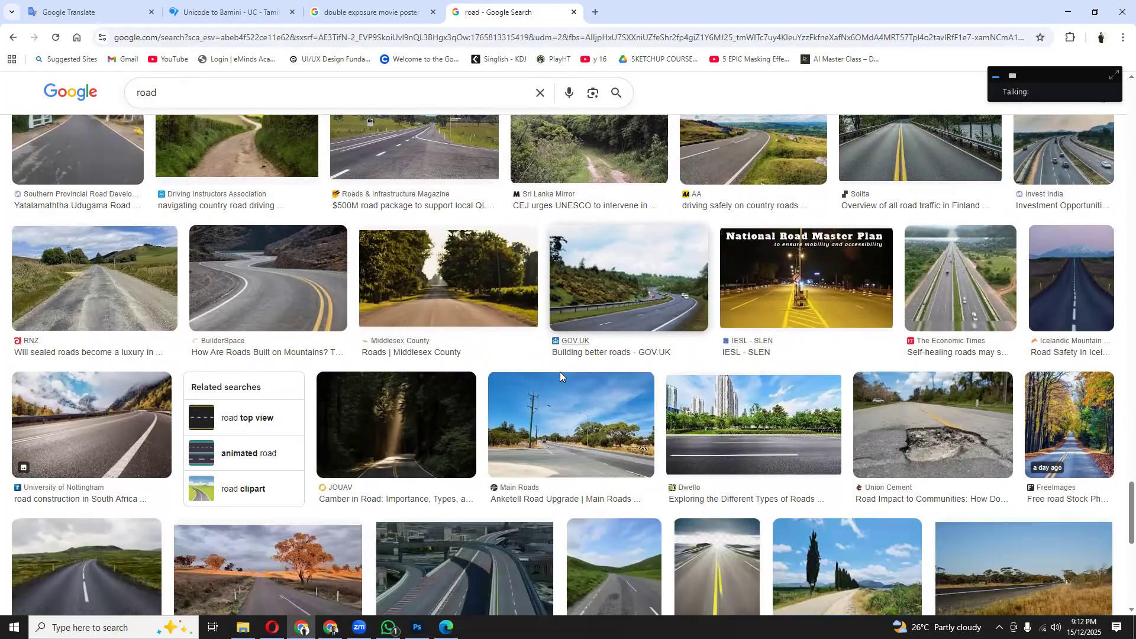
{"action": "scroll", "coordinate": [560, 372], "scroll_direction": "down", "scroll_amount": 3}
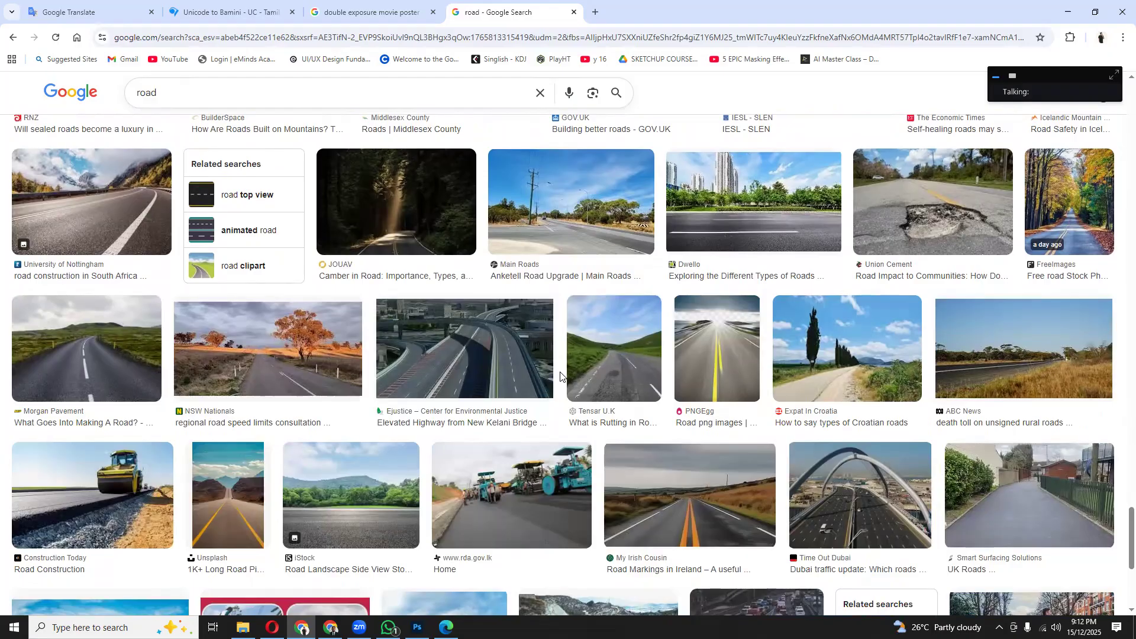
{"action": "scroll", "coordinate": [560, 377], "scroll_direction": "down", "scroll_amount": 3}
{"action": "scroll", "coordinate": [559, 379], "scroll_direction": "up", "scroll_amount": 3}
{"action": "scroll", "coordinate": [558, 380], "scroll_direction": "down", "scroll_amount": 6}
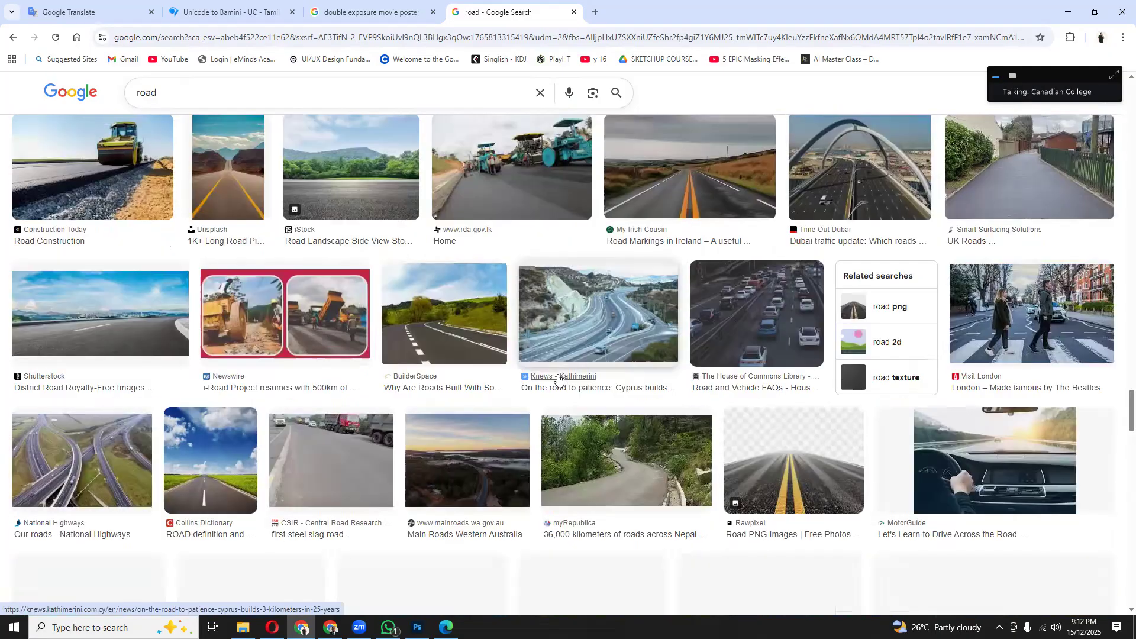
{"action": "scroll", "coordinate": [559, 379], "scroll_direction": "down", "scroll_amount": 3}
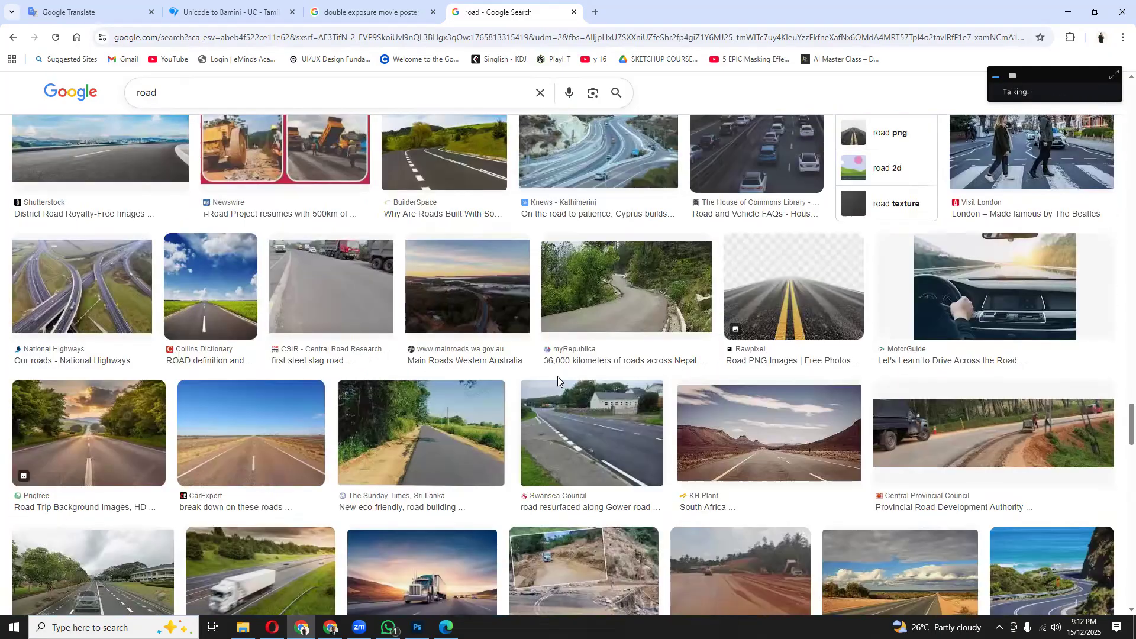
{"action": "scroll", "coordinate": [558, 382], "scroll_direction": "down", "scroll_amount": 5}
{"action": "scroll", "coordinate": [558, 382], "scroll_direction": "down", "scroll_amount": 4}
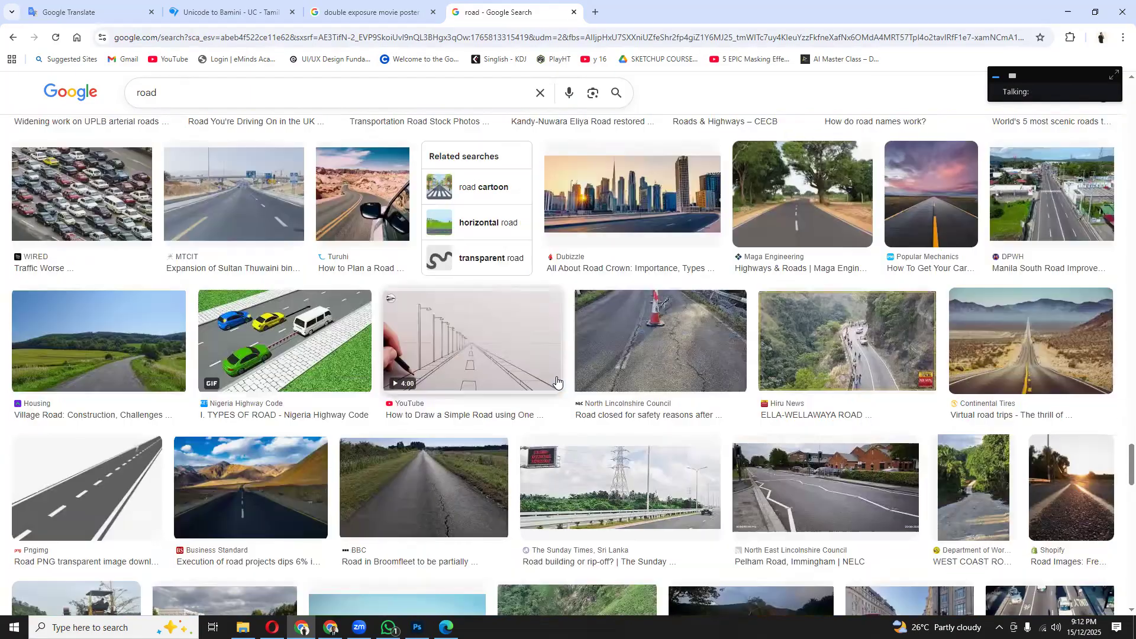
{"action": "scroll", "coordinate": [556, 382], "scroll_direction": "down", "scroll_amount": 5}
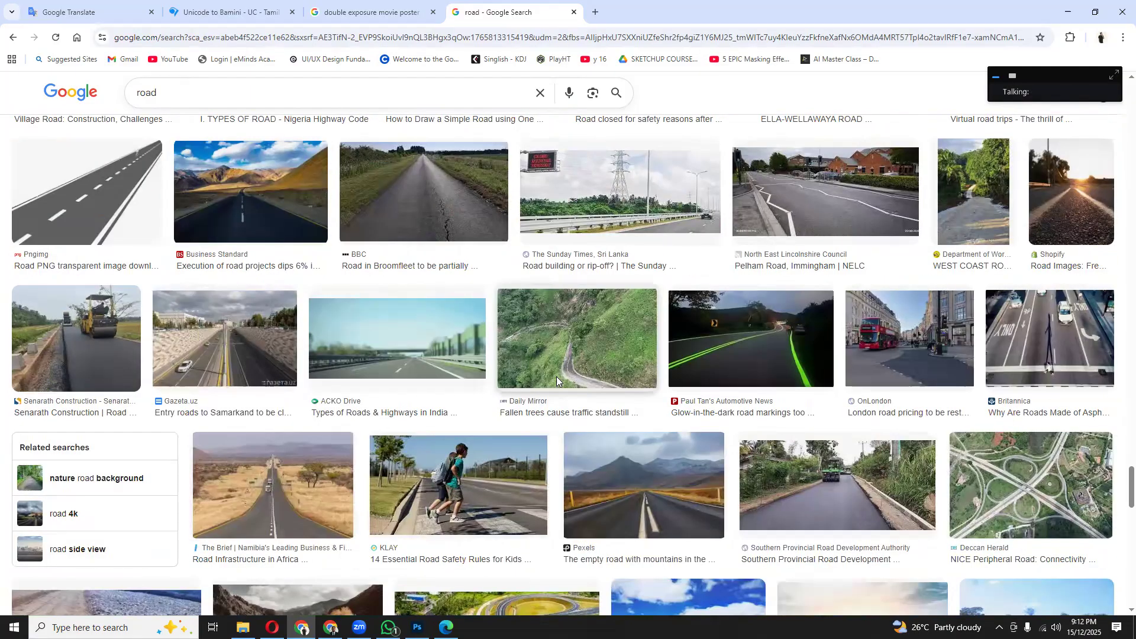
{"action": "scroll", "coordinate": [556, 378], "scroll_direction": "down", "scroll_amount": 3}
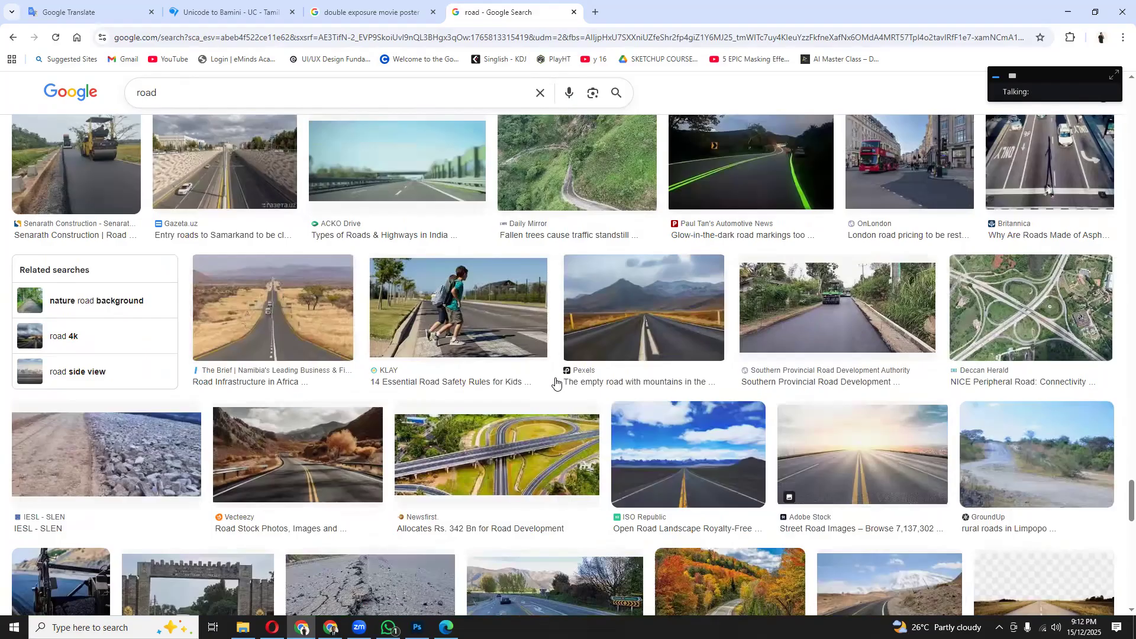
{"action": "scroll", "coordinate": [556, 383], "scroll_direction": "down", "scroll_amount": 5}
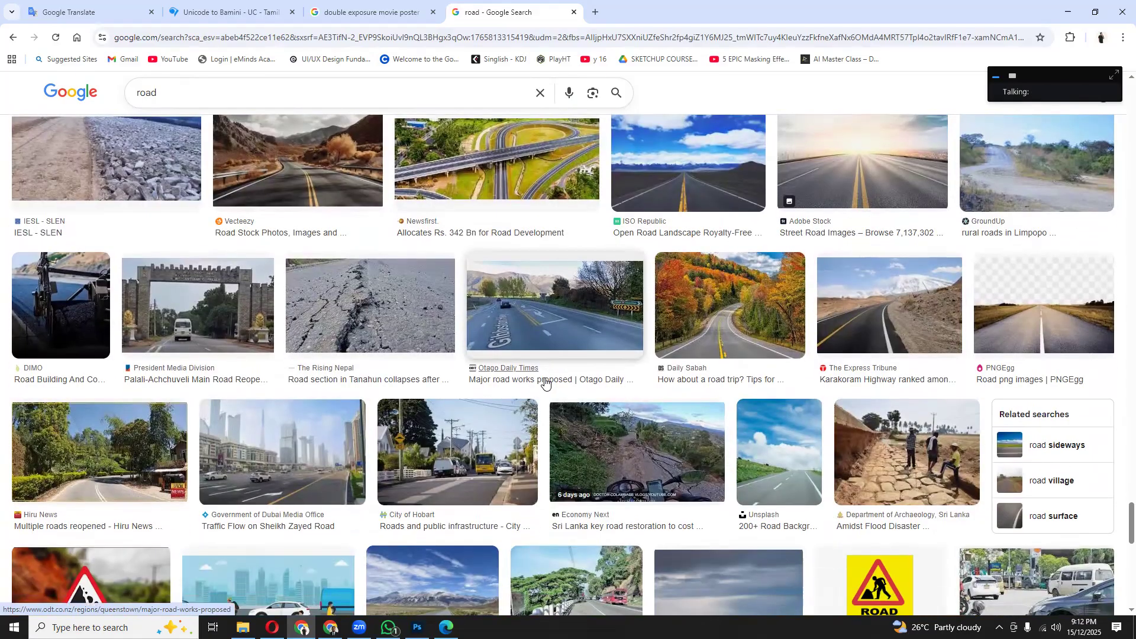
{"action": "scroll", "coordinate": [545, 383], "scroll_direction": "down", "scroll_amount": 5}
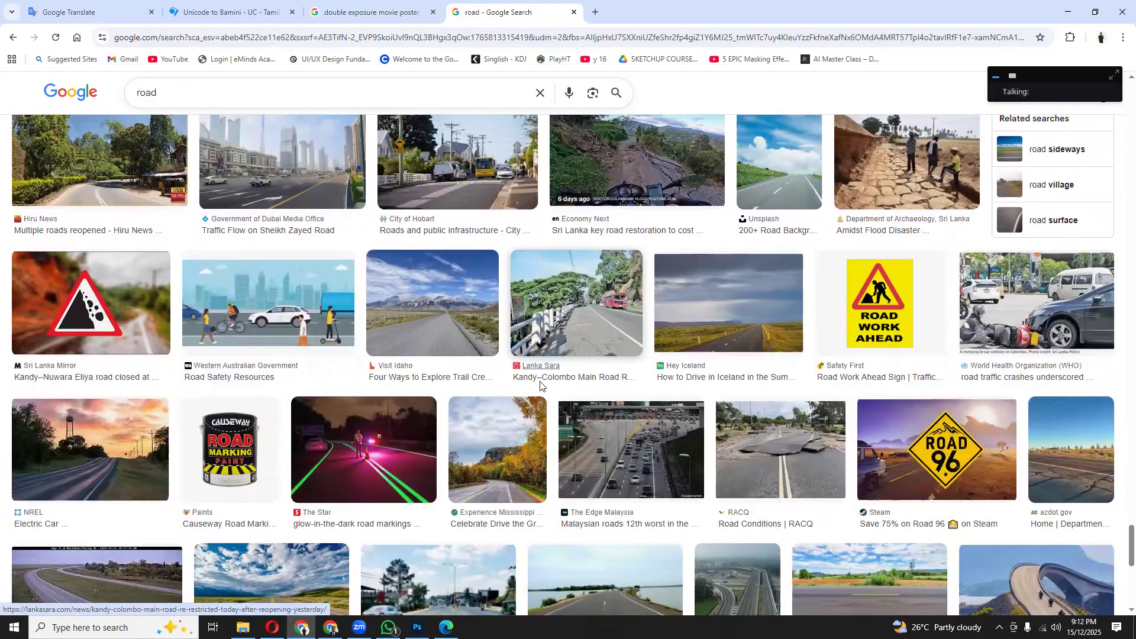
{"action": "scroll", "coordinate": [540, 386], "scroll_direction": "down", "scroll_amount": 6}
{"action": "scroll", "coordinate": [540, 386], "scroll_direction": "down", "scroll_amount": 4}
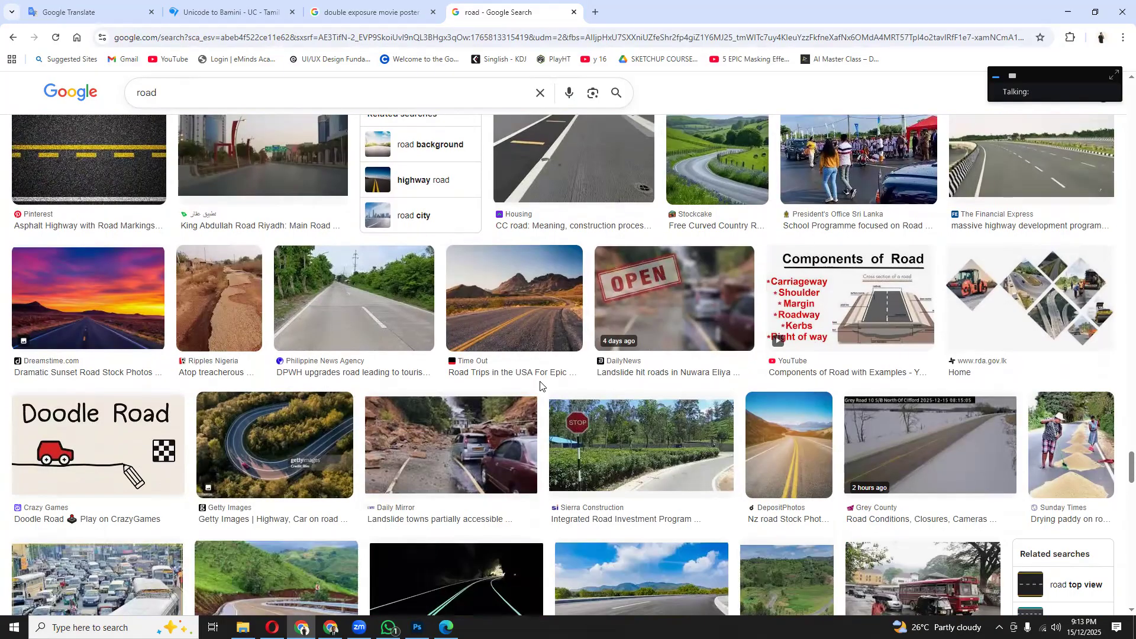
{"action": "scroll", "coordinate": [540, 386], "scroll_direction": "down", "scroll_amount": 5}
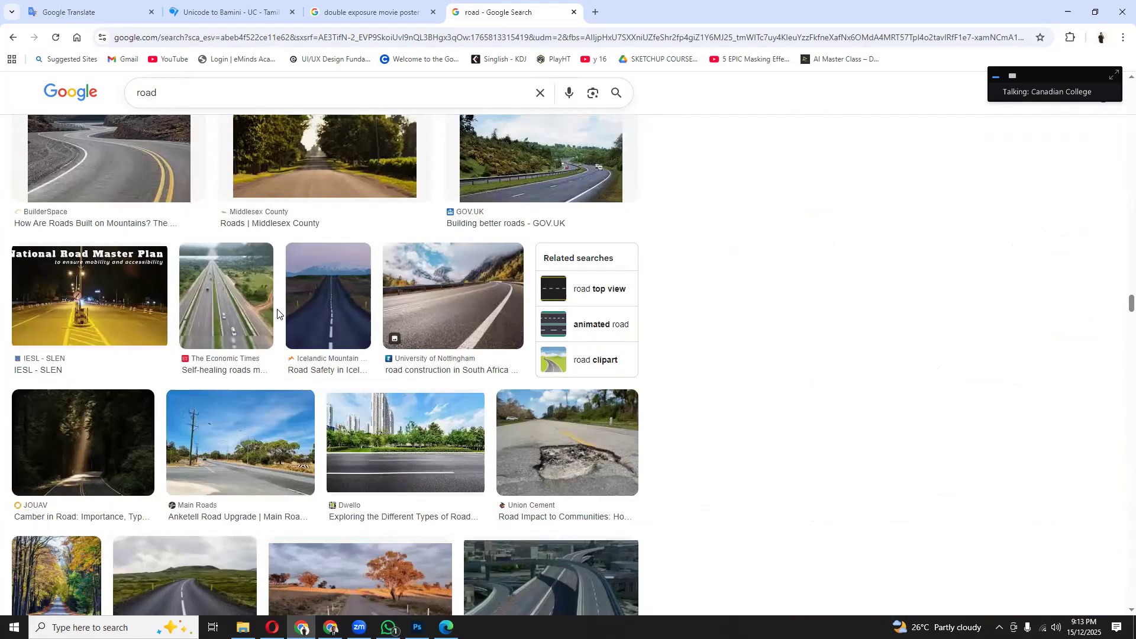
- Preview the Philippine News Agency road image, and from its related images open the Leduc County photo of a winding road through evergreens
{"action": "left_click", "coordinate": [277, 309]}
{"action": "scroll", "coordinate": [859, 275], "scroll_direction": "down", "scroll_amount": 2}
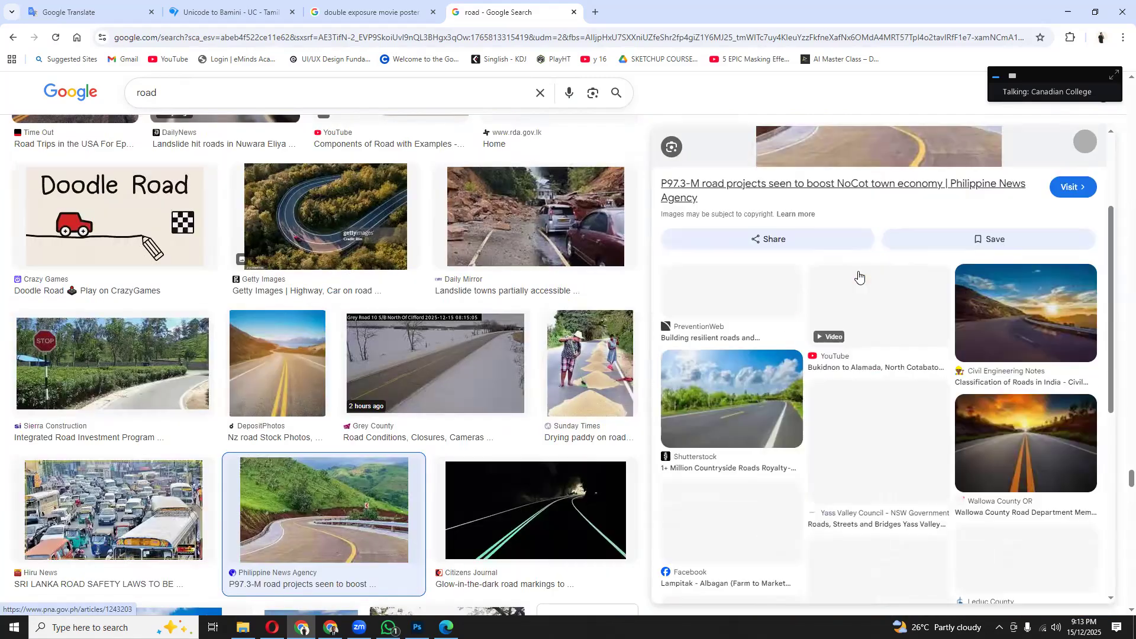
{"action": "scroll", "coordinate": [859, 276], "scroll_direction": "down", "scroll_amount": 1}
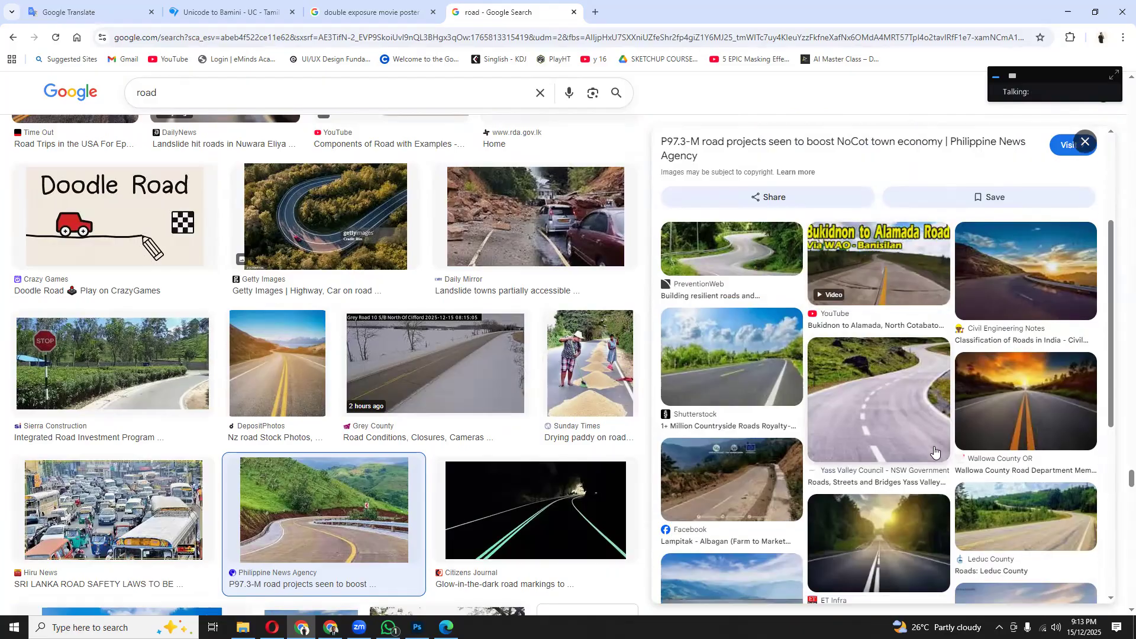
{"action": "scroll", "coordinate": [854, 276], "scroll_direction": "down", "scroll_amount": 3}
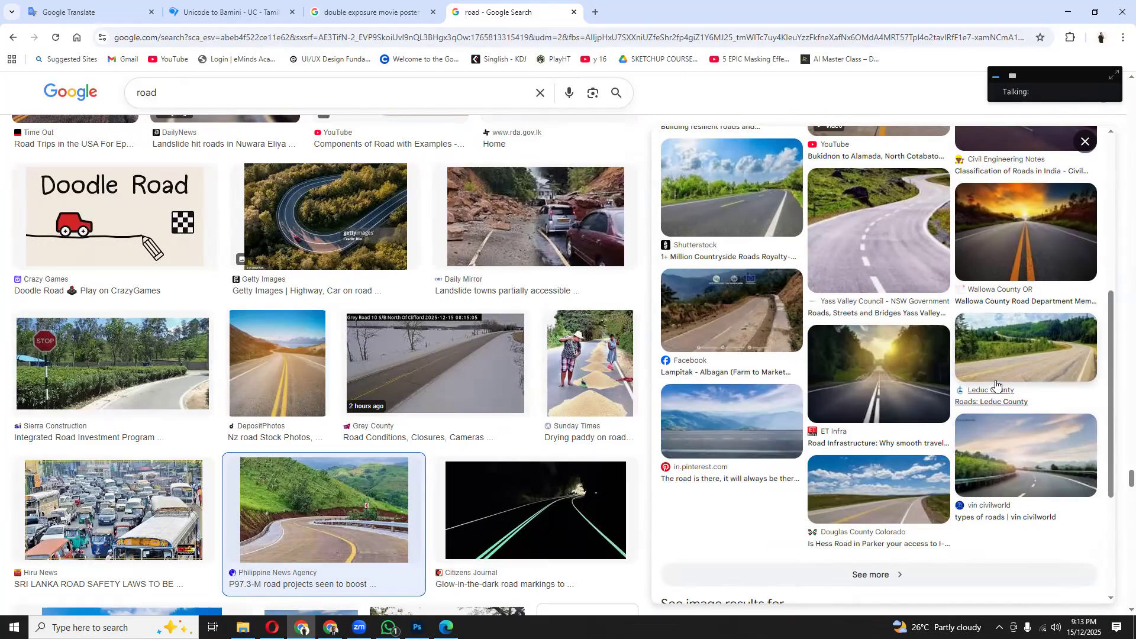
{"action": "left_click", "coordinate": [1015, 361]}
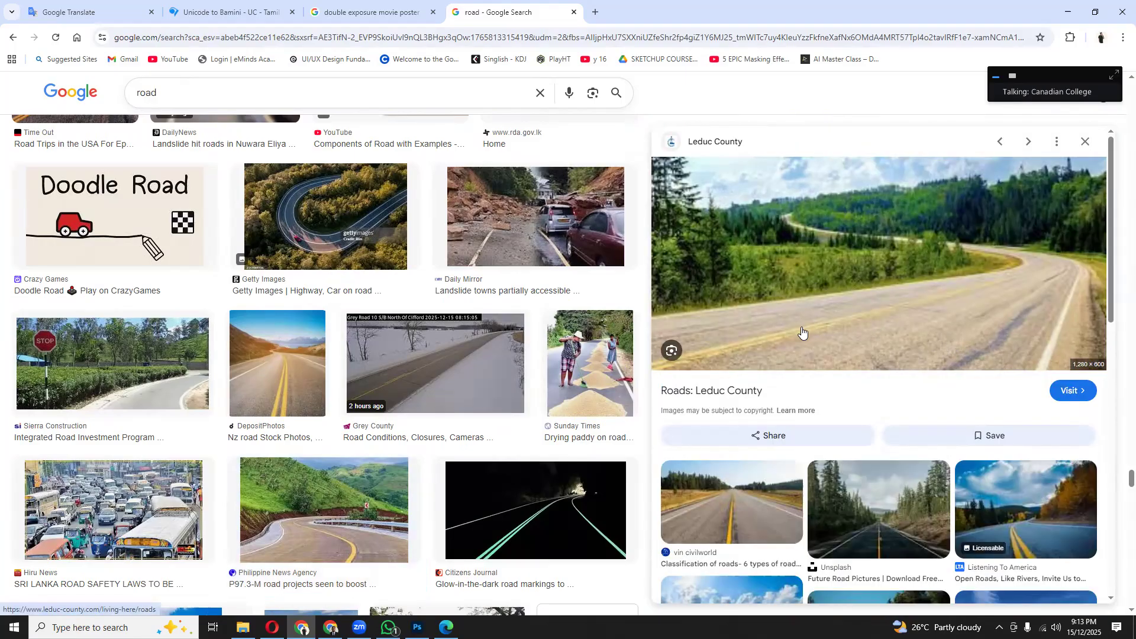
- Compare the enlarged Leduc County photo with its related images and the remaining road search results
{"action": "scroll", "coordinate": [804, 332], "scroll_direction": "down", "scroll_amount": 2}
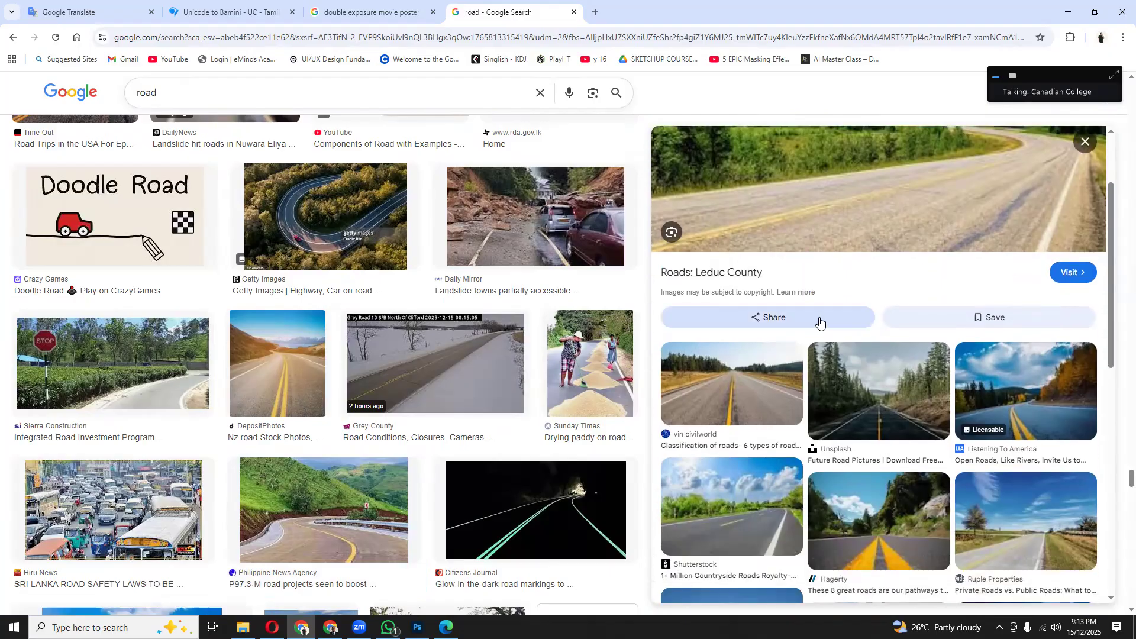
{"action": "scroll", "coordinate": [820, 321], "scroll_direction": "up", "scroll_amount": 2}
{"action": "scroll", "coordinate": [515, 371], "scroll_direction": "down", "scroll_amount": 5}
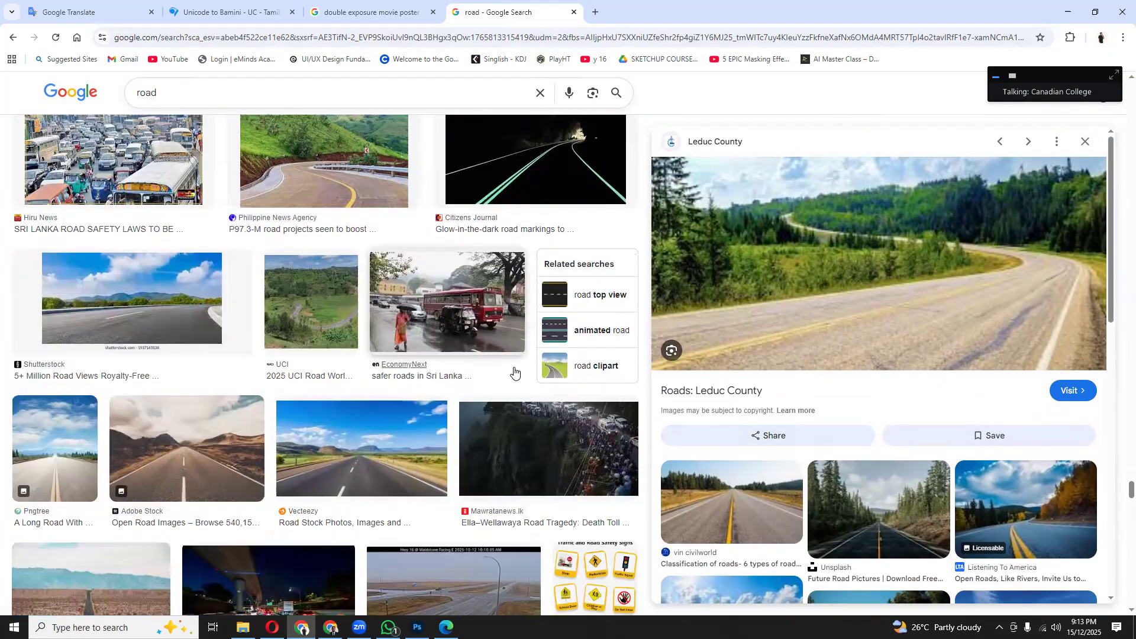
{"action": "scroll", "coordinate": [305, 404], "scroll_direction": "down", "scroll_amount": 6}
{"action": "scroll", "coordinate": [305, 405], "scroll_direction": "down", "scroll_amount": 12}
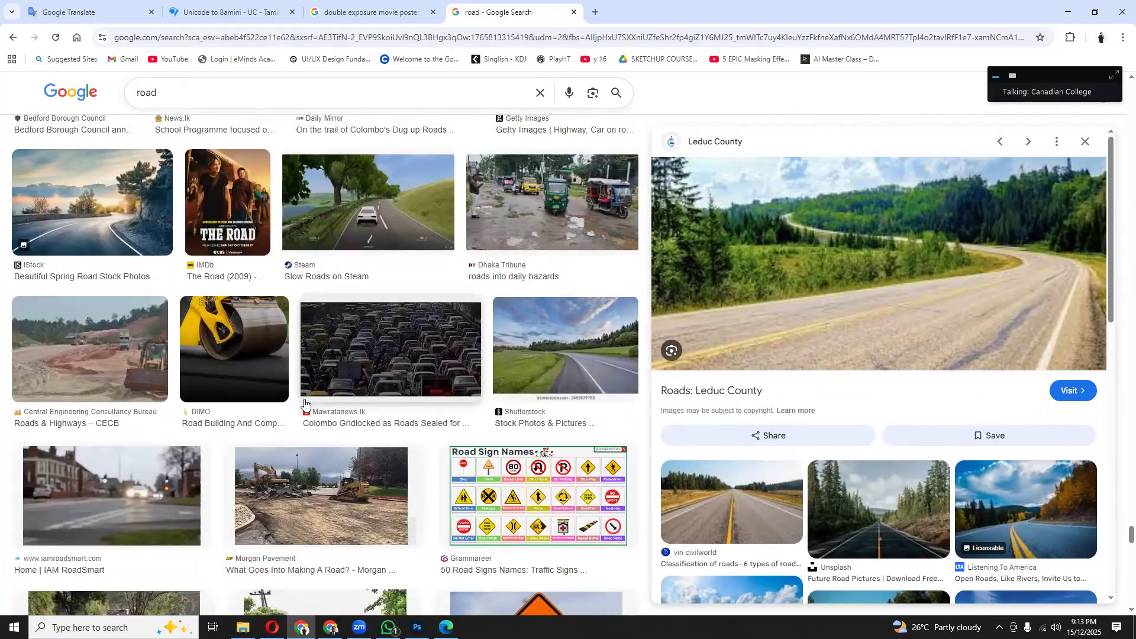
{"action": "scroll", "coordinate": [305, 404], "scroll_direction": "down", "scroll_amount": 4}
{"action": "scroll", "coordinate": [304, 404], "scroll_direction": "down", "scroll_amount": 5}
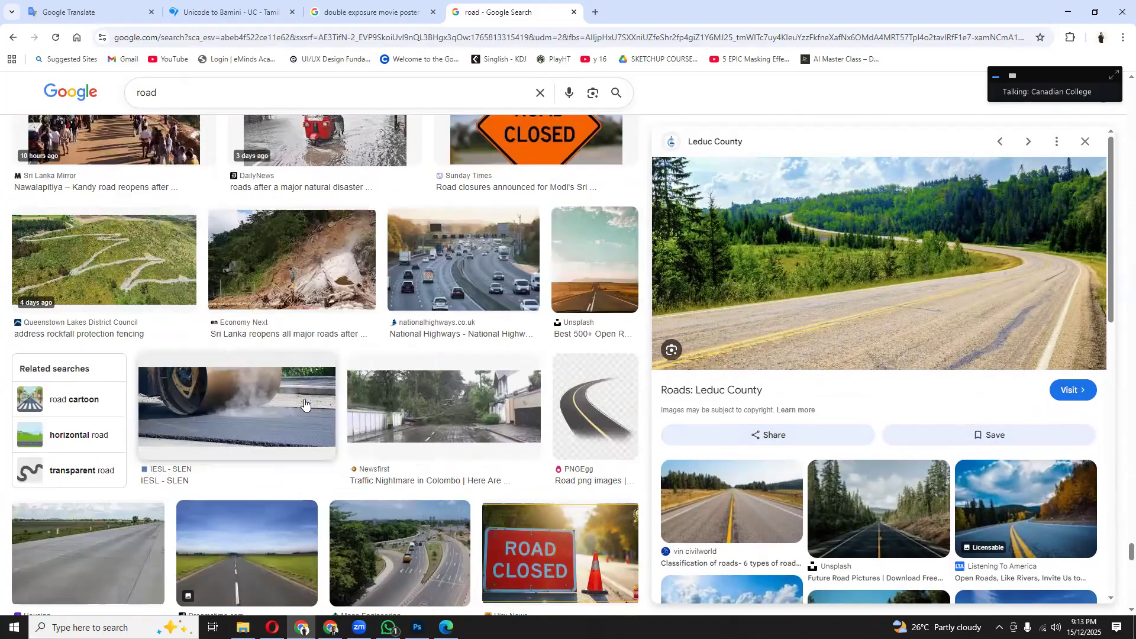
{"action": "scroll", "coordinate": [304, 404], "scroll_direction": "down", "scroll_amount": 10}
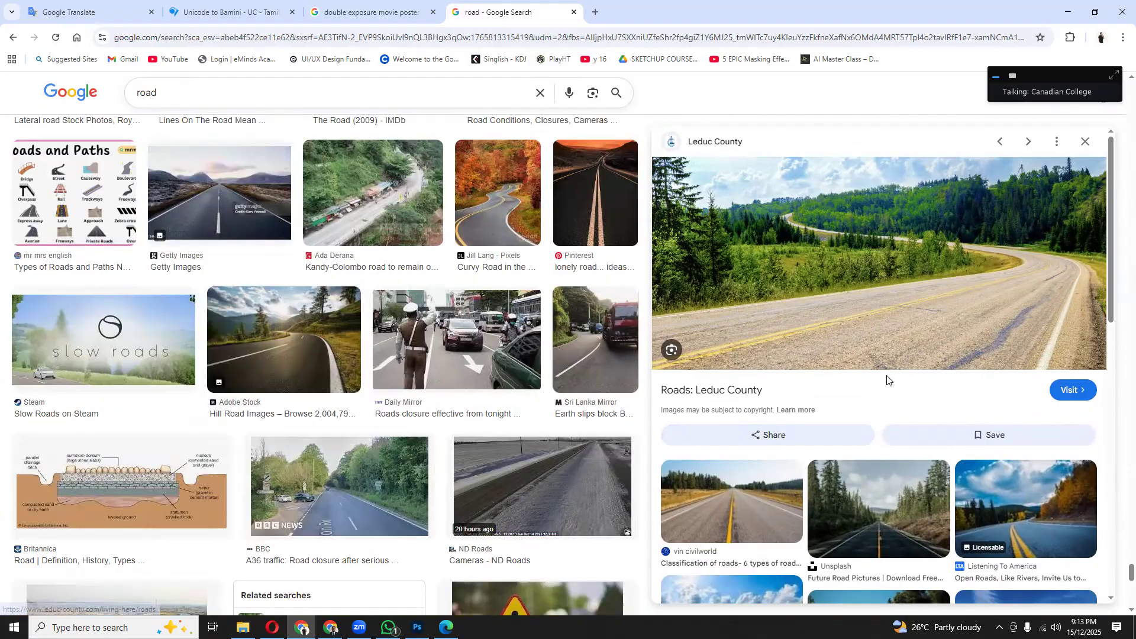
- Copy the Leduc County road image, switch to Photoshop, and paste it into the Untitled-3 portrait document
{"action": "right_click", "coordinate": [900, 266]}
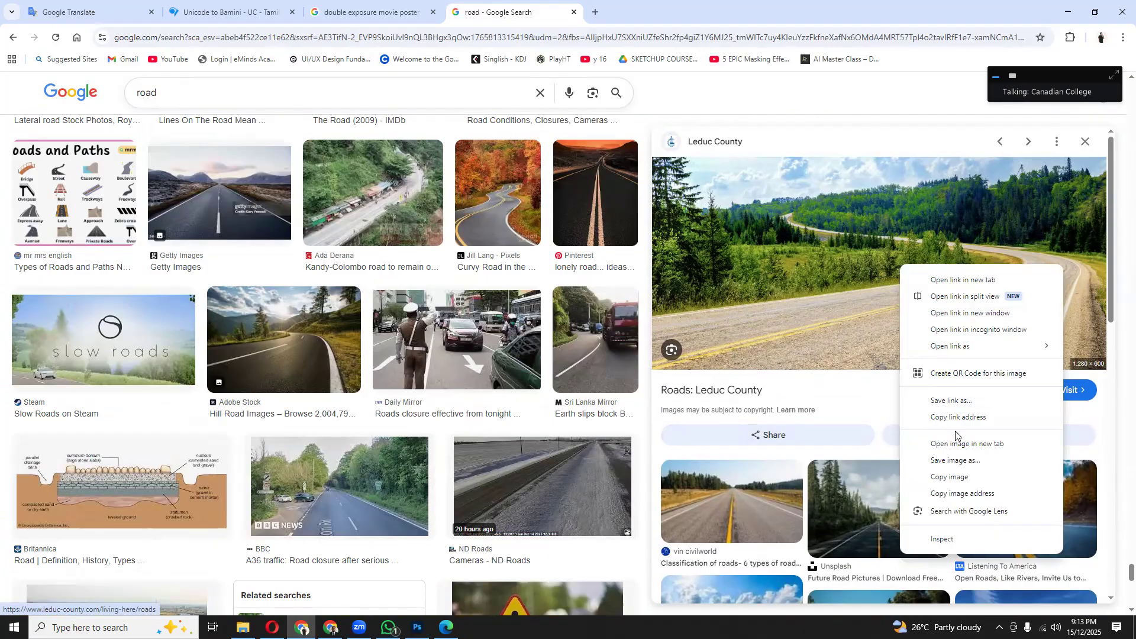
{"action": "left_click", "coordinate": [953, 477]}
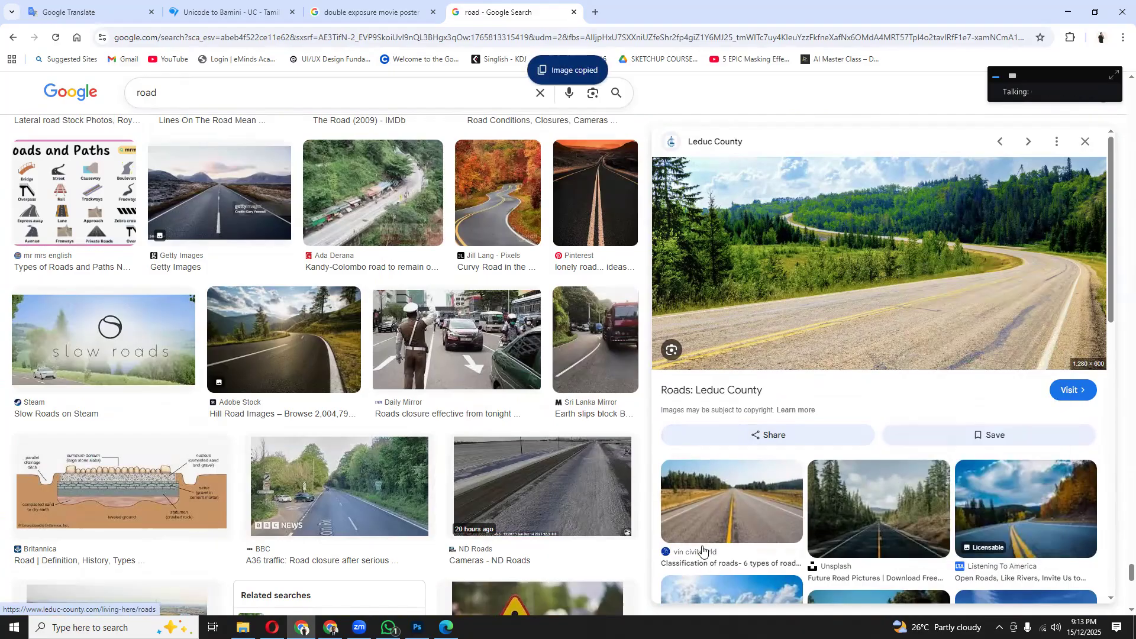
{"action": "key", "text": "alt+Tab"}
{"action": "scroll", "coordinate": [510, 389], "scroll_direction": "up", "scroll_amount": 3}
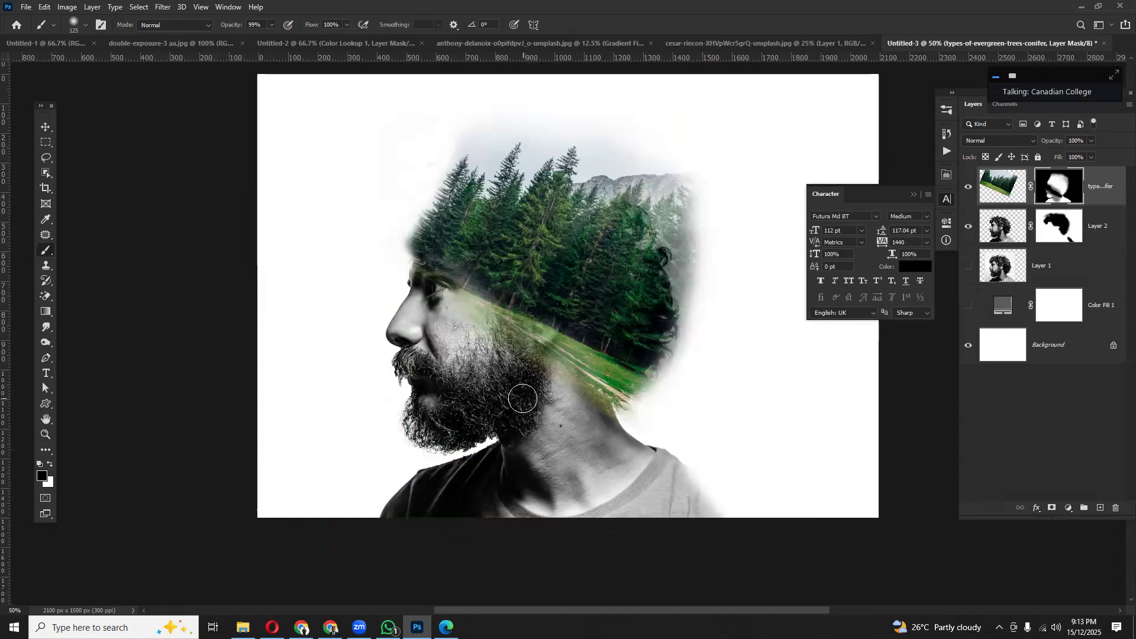
{"action": "key", "text": "ctrl+v"}
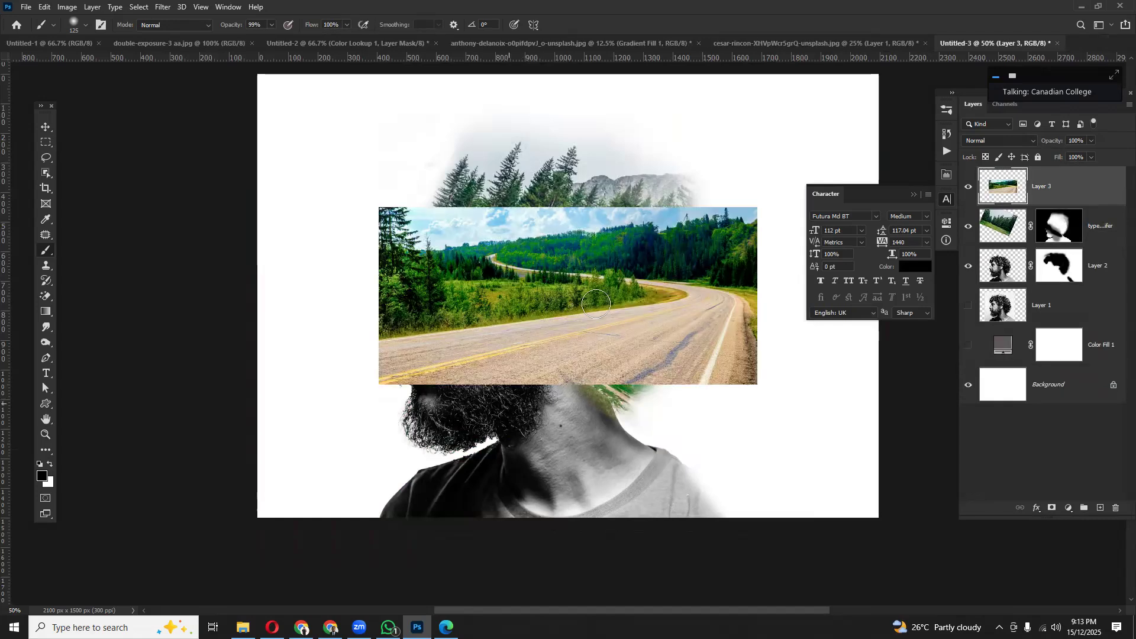
- Scale the pasted road photo to about 166% and move it down so it covers only the lower part of the canvas
{"action": "left_click", "coordinate": [46, 127]}
{"action": "mouse_move", "coordinate": [507, 319]}
{"action": "left_mouse_down"}
{"action": "mouse_move", "coordinate": [489, 390]}
{"action": "mouse_move", "coordinate": [496, 460]}
{"action": "mouse_move", "coordinate": [497, 383]}
{"action": "left_mouse_up"}
{"action": "key", "text": "ctrl+t"}
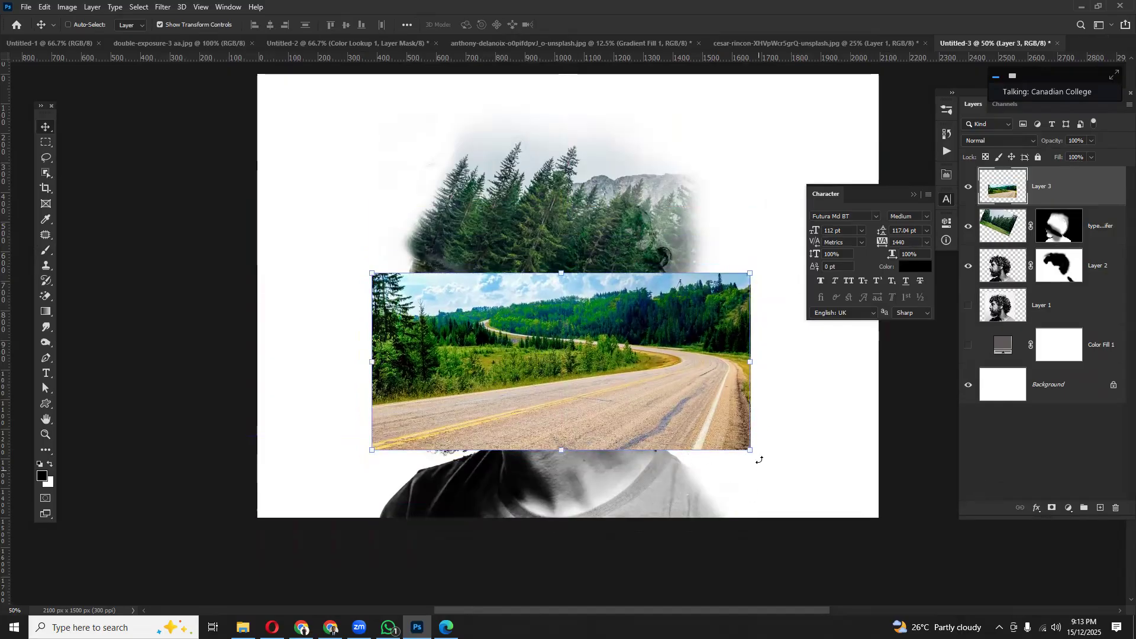
{"action": "left_click_drag", "start_coordinate": [766, 464], "coordinate": [902, 532]}
{"action": "left_click_drag", "start_coordinate": [745, 402], "coordinate": [714, 380]}
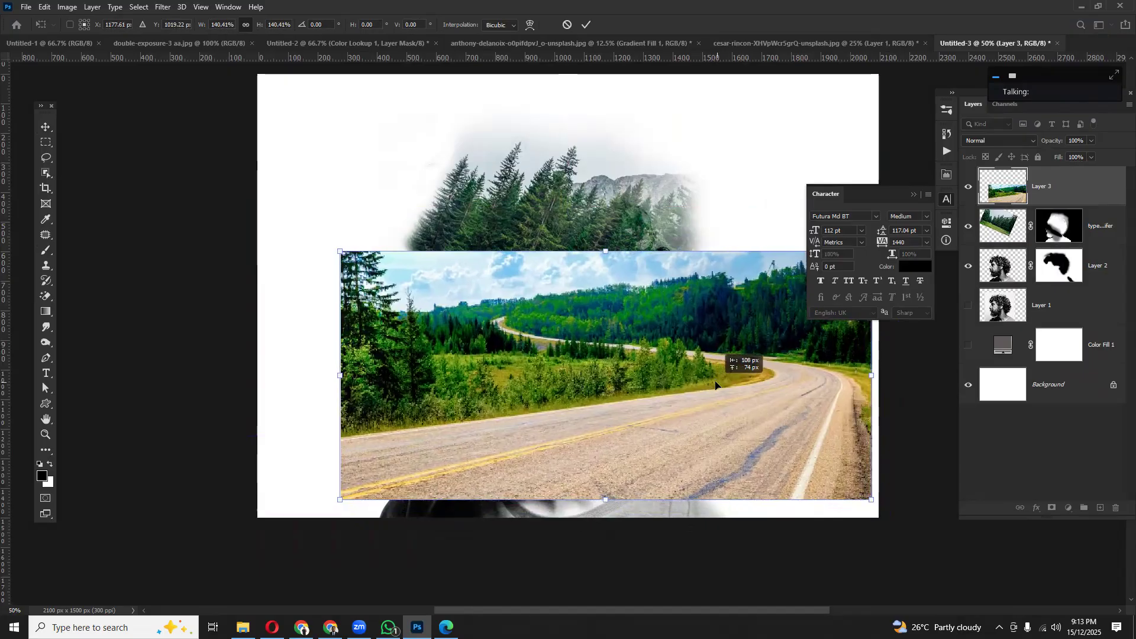
{"action": "left_click_drag", "start_coordinate": [340, 252], "coordinate": [240, 187]}
{"action": "left_click_drag", "start_coordinate": [578, 437], "coordinate": [596, 457]}
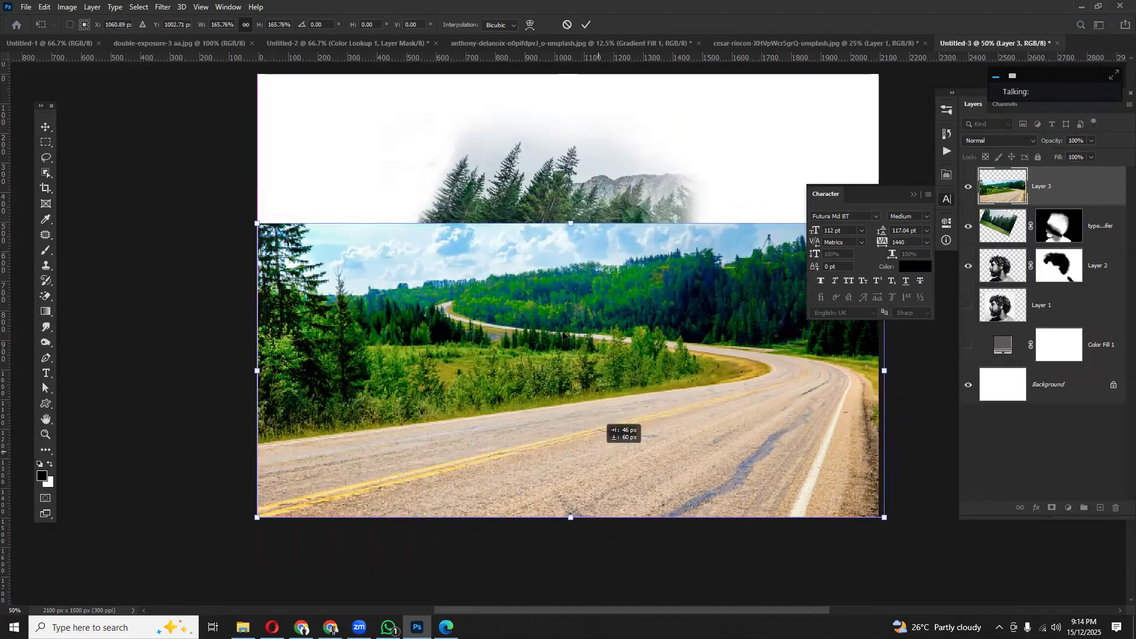
{"action": "left_click_drag", "start_coordinate": [578, 336], "coordinate": [593, 428]}
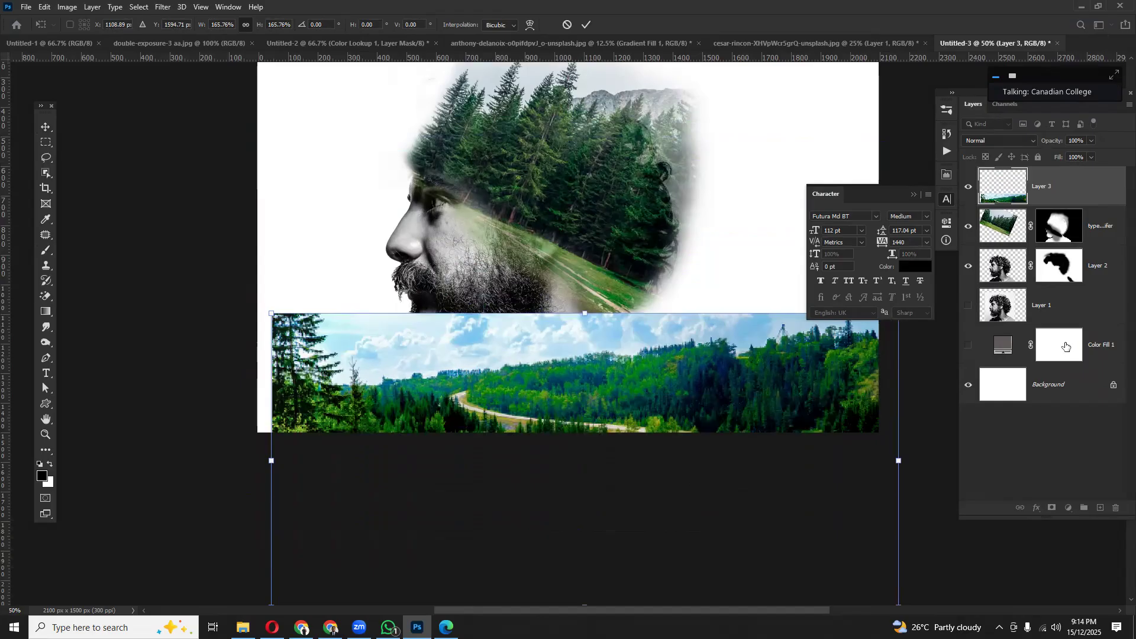
- Select the forest layer, Layer 2 and Layer 1 together and move the portrait composition upward on the canvas
{"action": "scroll", "coordinate": [642, 316], "scroll_direction": "up", "scroll_amount": 3}
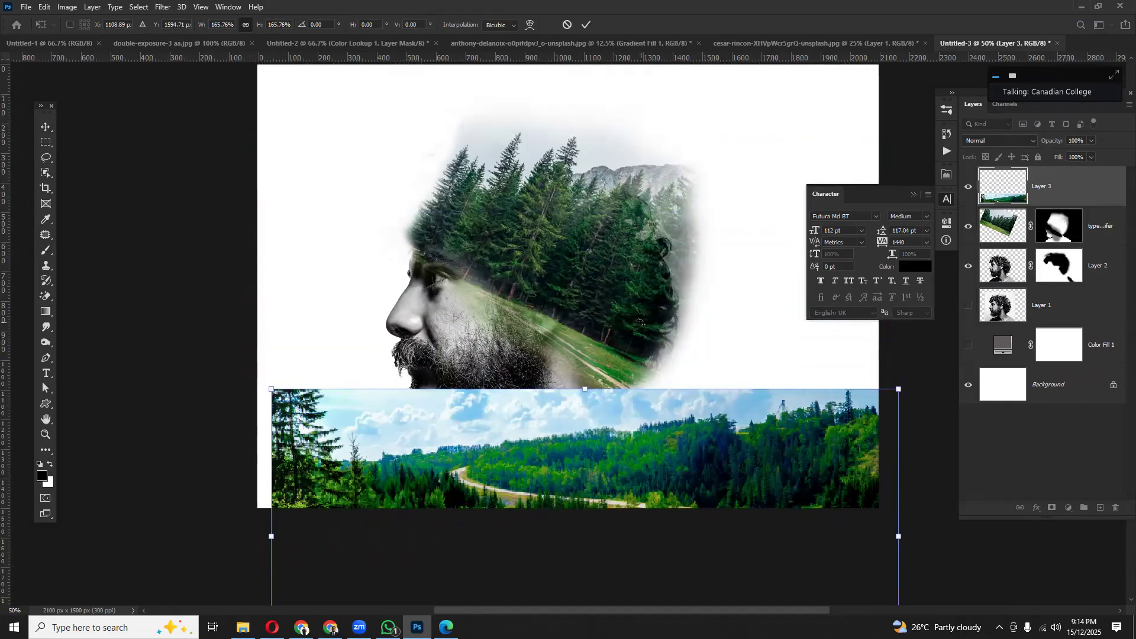
{"action": "left_click", "coordinate": [1072, 317]}
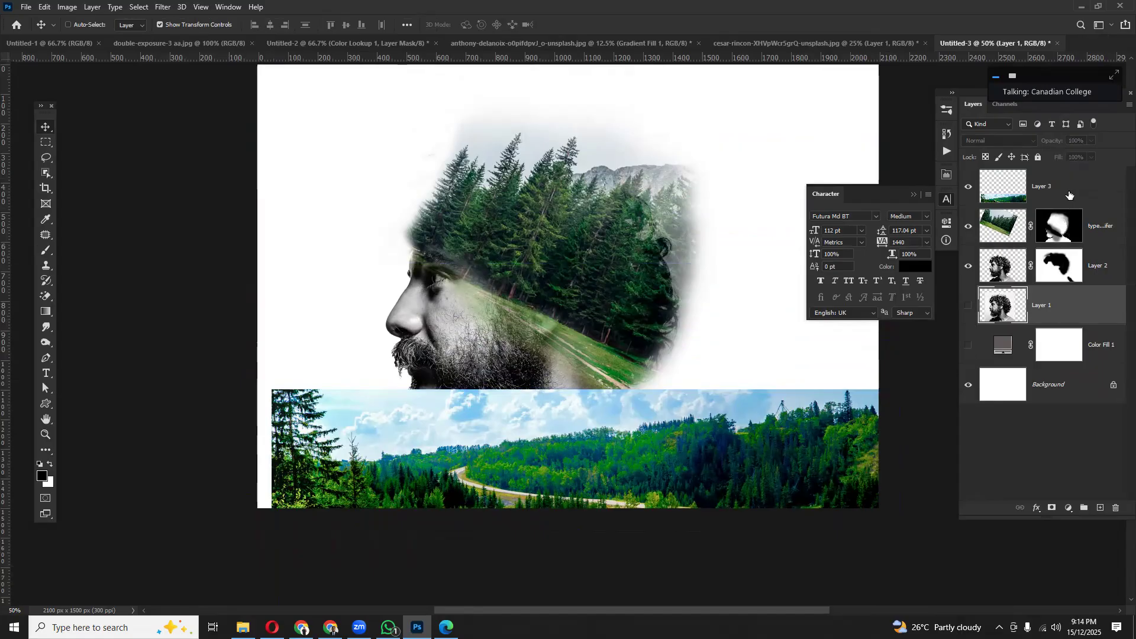
{"action": "left_click", "coordinate": [1107, 235]}
{"action": "left_click_drag", "start_coordinate": [641, 339], "coordinate": [674, 259]}
{"action": "scroll", "coordinate": [649, 354], "scroll_direction": "up", "scroll_amount": 2}
{"action": "scroll", "coordinate": [649, 354], "scroll_direction": "up", "scroll_amount": 1}
{"action": "left_click_drag", "start_coordinate": [600, 304], "coordinate": [599, 310]}
{"action": "scroll", "coordinate": [588, 305], "scroll_direction": "down", "scroll_amount": 2}
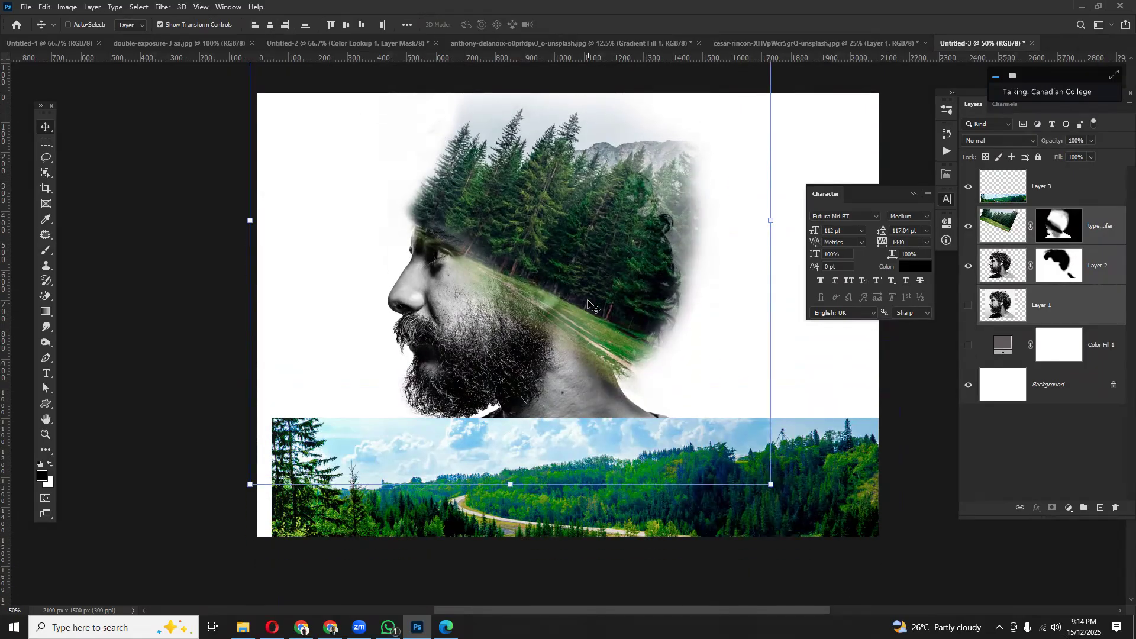
- Select the road layer and move it up so the road overlaps the man's face and shoulders
{"action": "scroll", "coordinate": [584, 360], "scroll_direction": "down", "scroll_amount": 4}
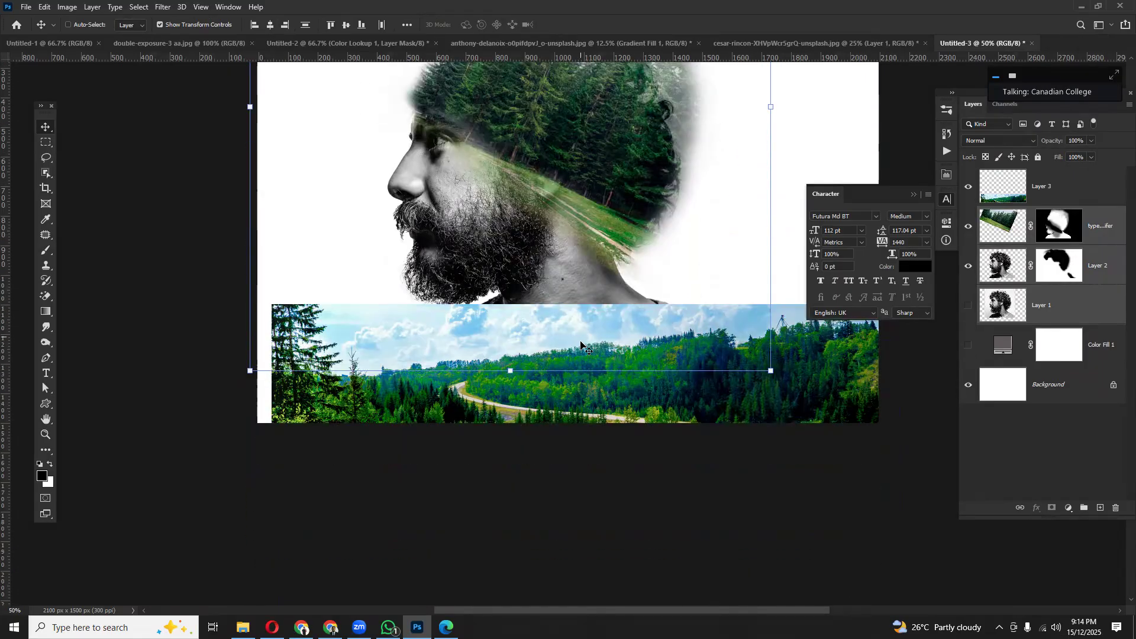
{"action": "right_click", "coordinate": [589, 353]}
{"action": "left_click", "coordinate": [607, 359]}
{"action": "left_click_drag", "start_coordinate": [639, 350], "coordinate": [636, 150]}
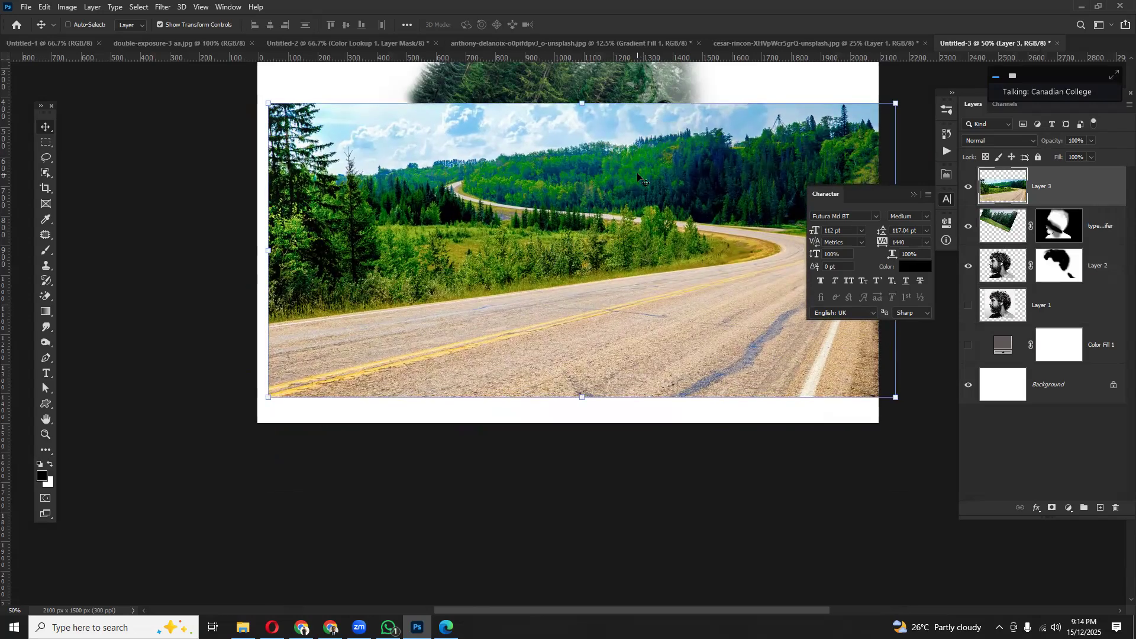
- Lower the road layer's opacity to 36%, rotate it to about -1.7°, and align it across the canvas width behind the neck and shoulders
{"action": "left_click_drag", "start_coordinate": [1045, 144], "coordinate": [1011, 149]}
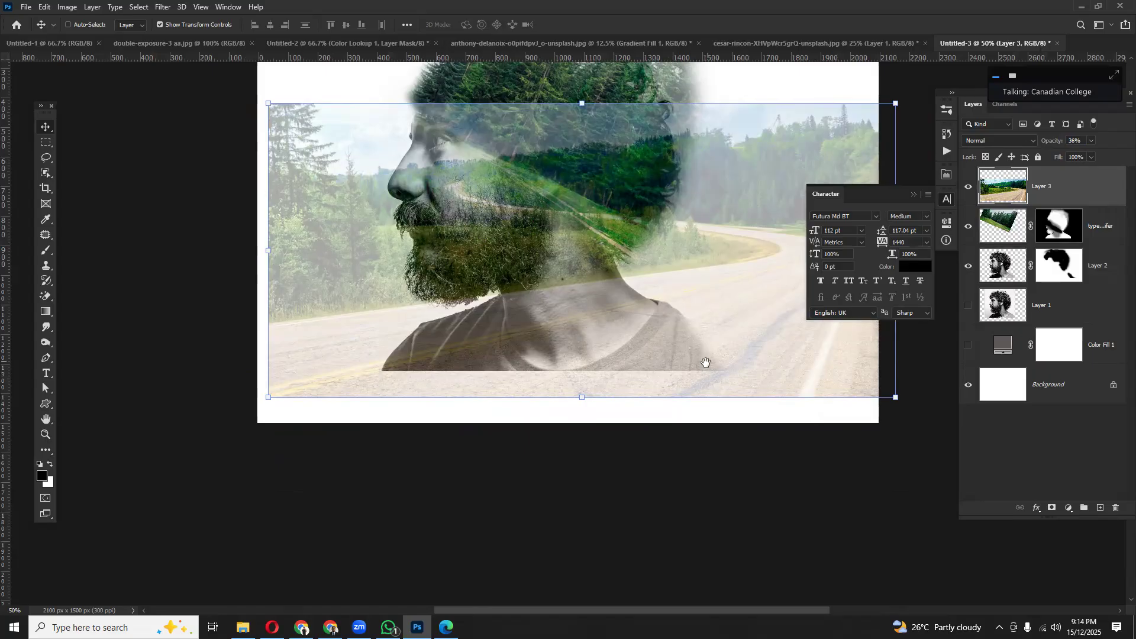
{"action": "left_click_drag", "start_coordinate": [706, 362], "coordinate": [592, 413]}
{"action": "left_click_drag", "start_coordinate": [791, 150], "coordinate": [787, 180]}
{"action": "left_click_drag", "start_coordinate": [612, 249], "coordinate": [589, 232]}
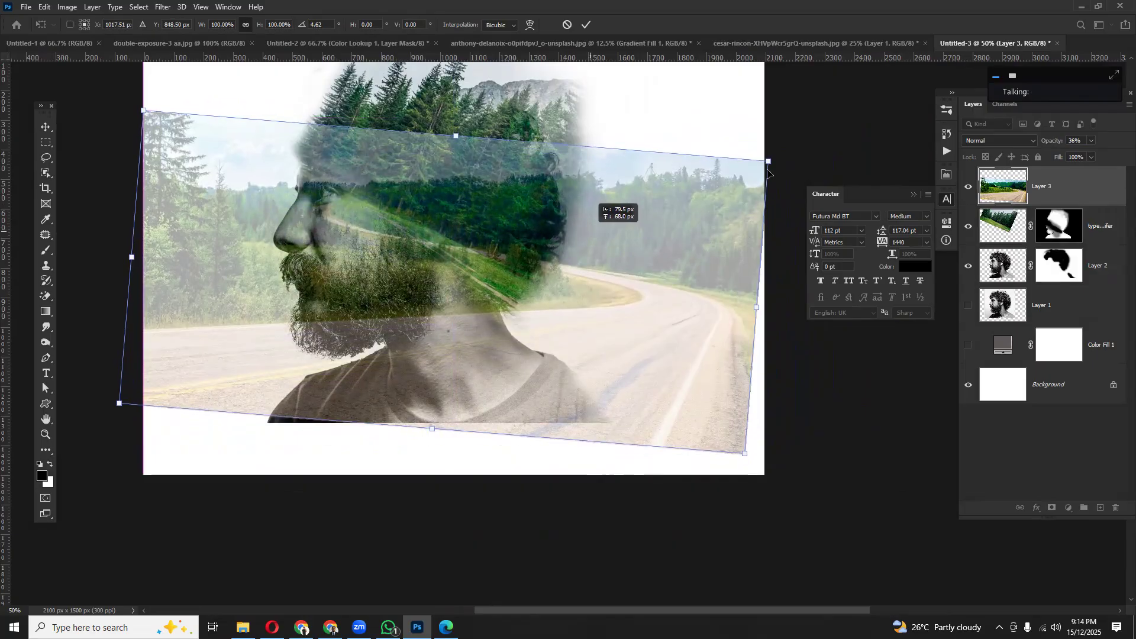
{"action": "left_click_drag", "start_coordinate": [779, 166], "coordinate": [785, 119]}
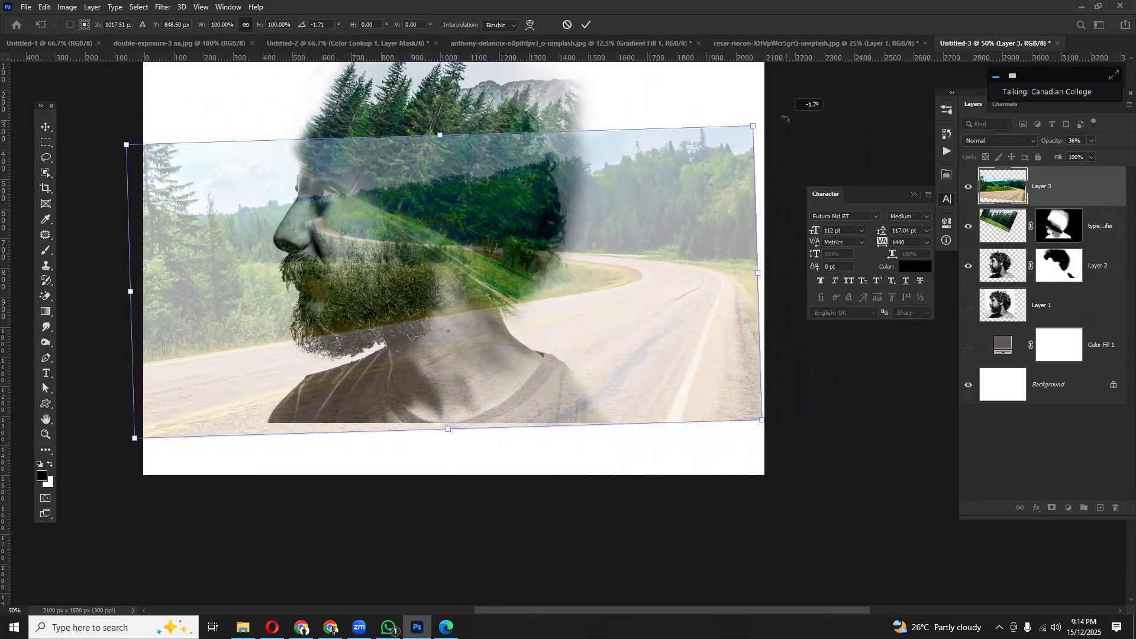
{"action": "left_click_drag", "start_coordinate": [684, 238], "coordinate": [693, 229]}
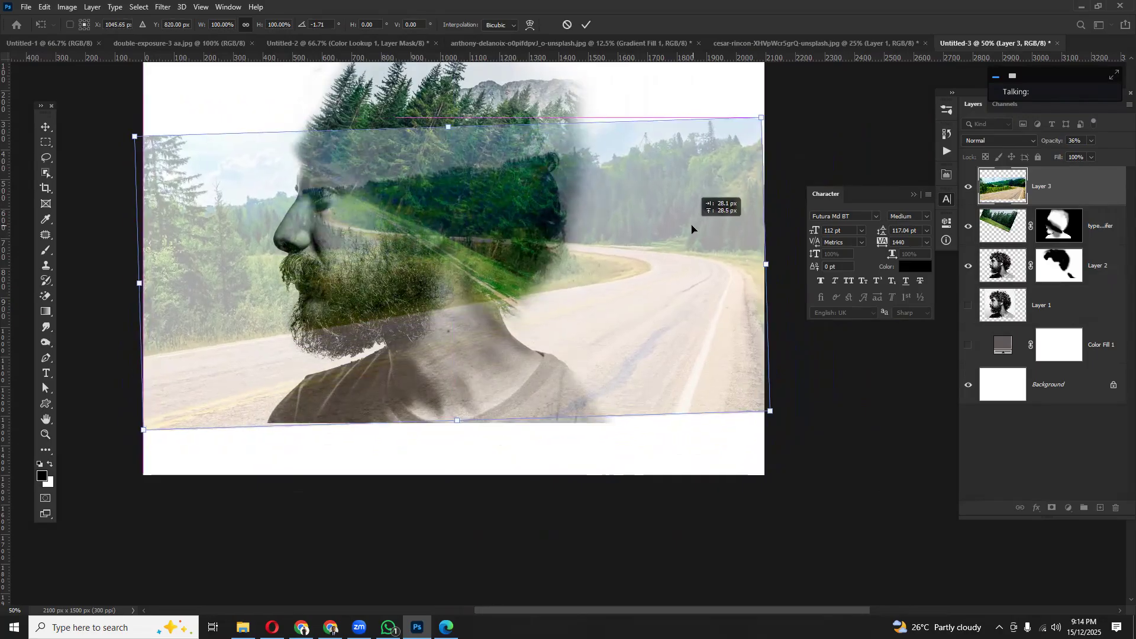
{"action": "left_click_drag", "start_coordinate": [690, 229], "coordinate": [685, 231]}
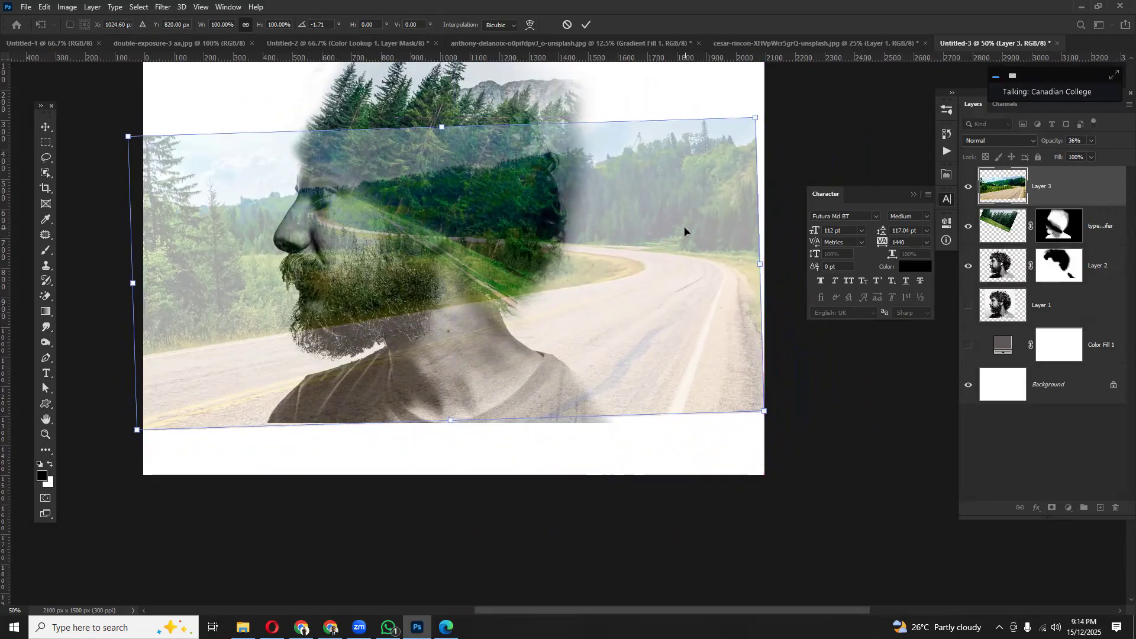
{"action": "key", "text": "Return"}
- Set the road layer's opacity to 62% and add a layer mask to it
{"action": "left_click_drag", "start_coordinate": [1050, 143], "coordinate": [1096, 147]}
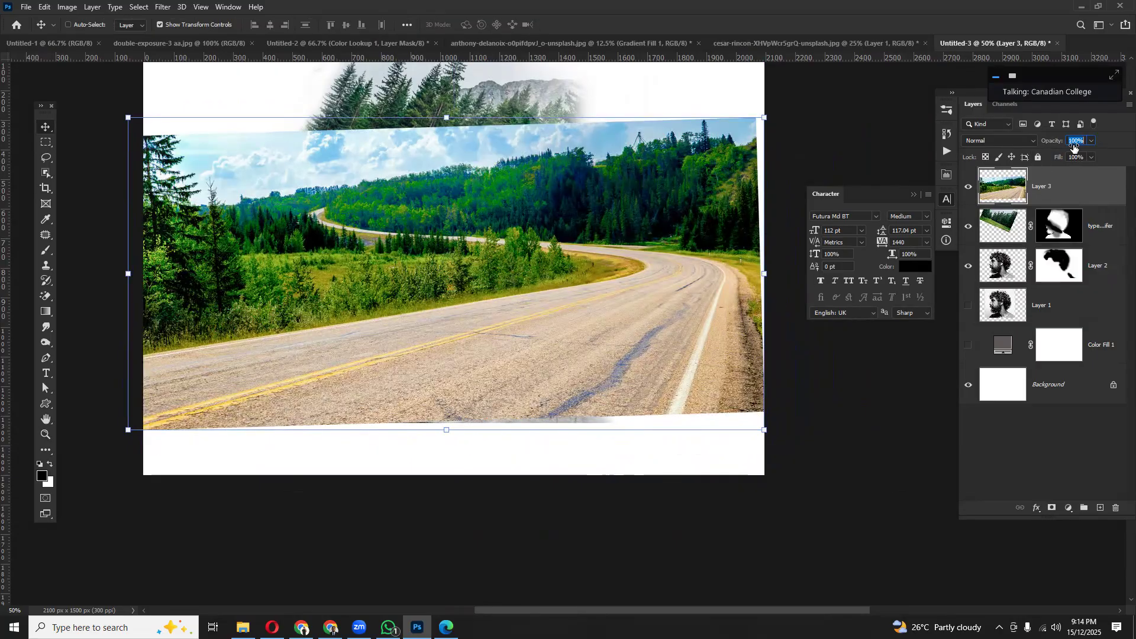
{"action": "type", "text": "62"}
{"action": "key", "text": "Return"}
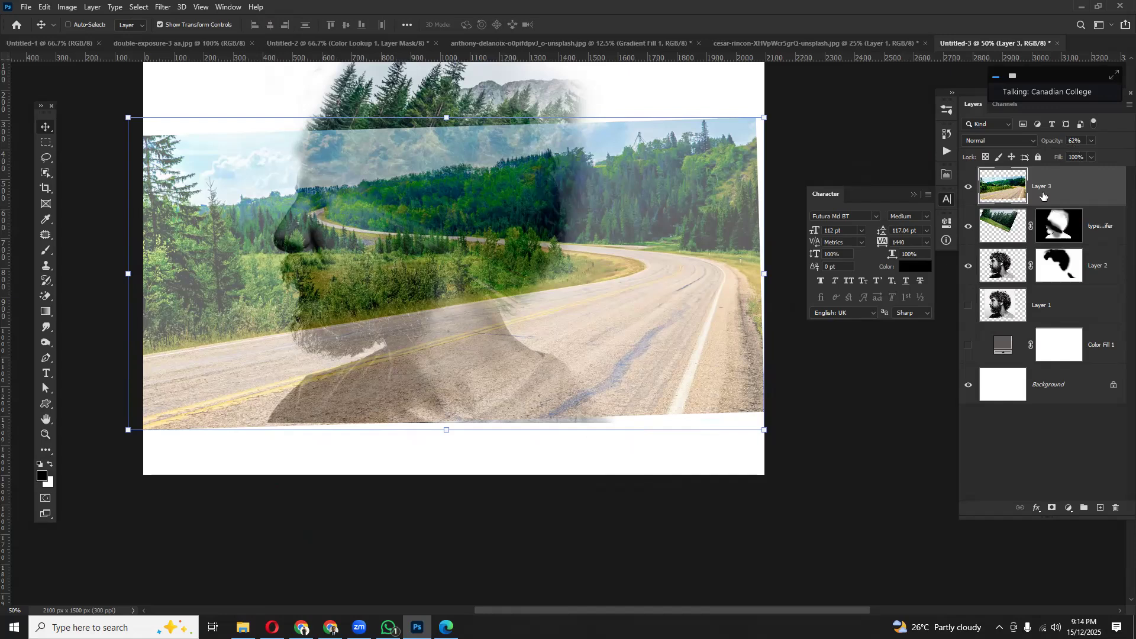
{"action": "left_click", "coordinate": [1051, 509]}
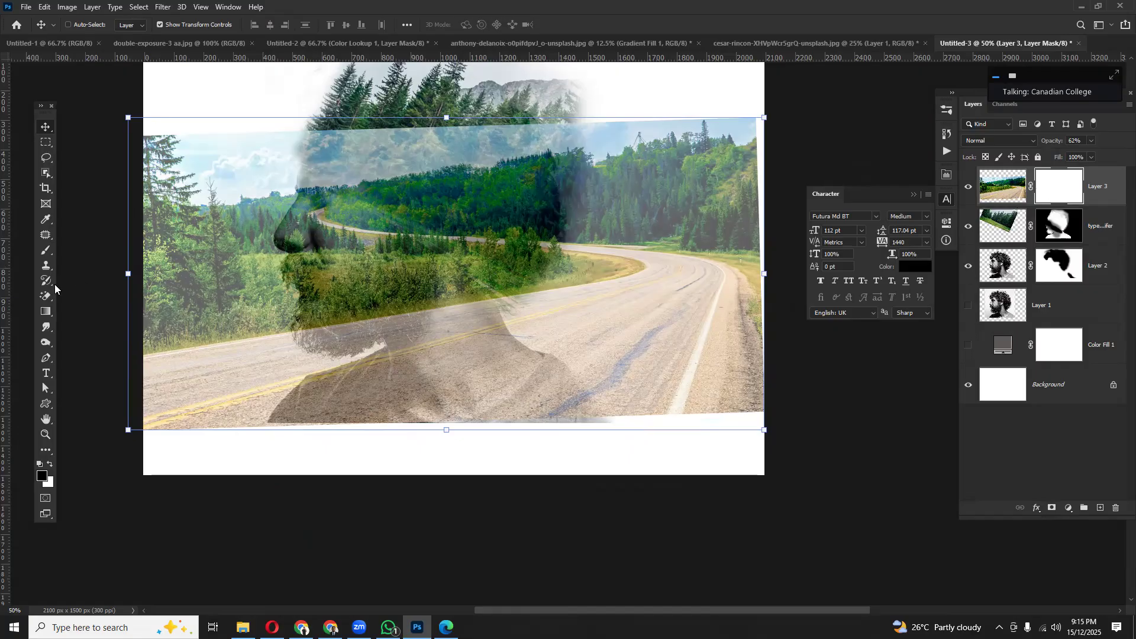
- Paint black on the road layer's mask with a soft brush of 150 and then 100 px to hide the road photo over the head's evergreen forest
{"action": "left_click", "coordinate": [45, 251]}
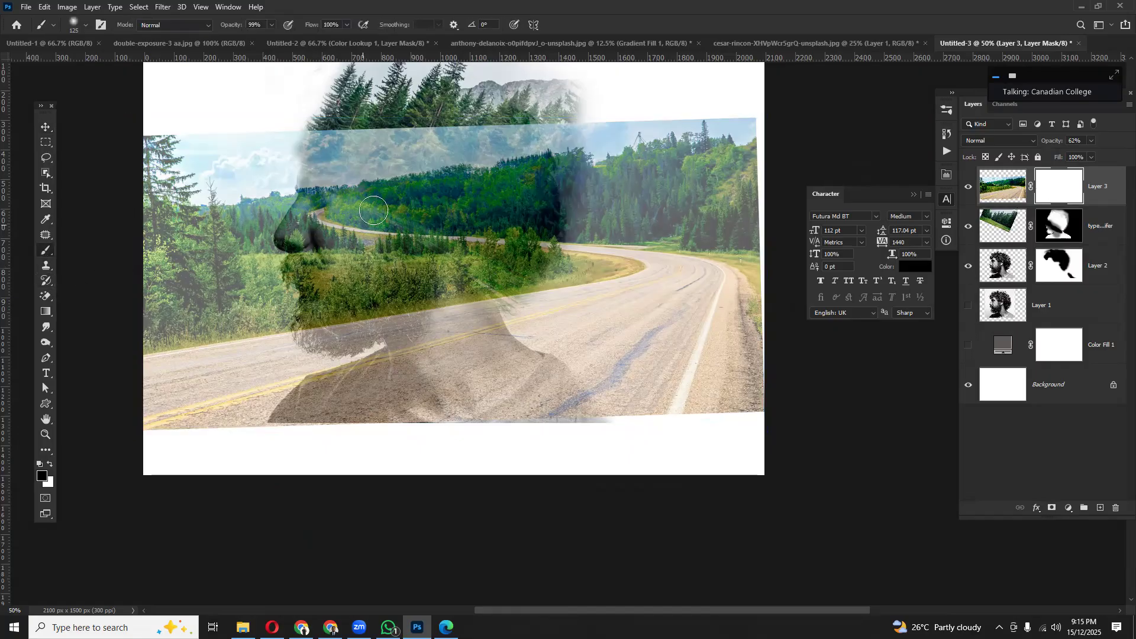
{"action": "mouse_move", "coordinate": [320, 148]}
{"action": "left_mouse_down"}
{"action": "mouse_move", "coordinate": [392, 131]}
{"action": "mouse_move", "coordinate": [303, 136]}
{"action": "mouse_move", "coordinate": [433, 145]}
{"action": "mouse_move", "coordinate": [419, 168]}
{"action": "mouse_move", "coordinate": [434, 176]}
{"action": "mouse_move", "coordinate": [530, 148]}
{"action": "mouse_move", "coordinate": [471, 134]}
{"action": "mouse_move", "coordinate": [502, 184]}
{"action": "left_mouse_up"}
{"action": "key", "text": "]"}
{"action": "key", "text": "]"}
{"action": "key", "text": "]"}
{"action": "key", "text": "]"}
{"action": "key", "text": "["}
{"action": "key", "text": "["}
{"action": "key", "text": "["}
{"action": "left_click_drag", "start_coordinate": [426, 180], "coordinate": [385, 206]}
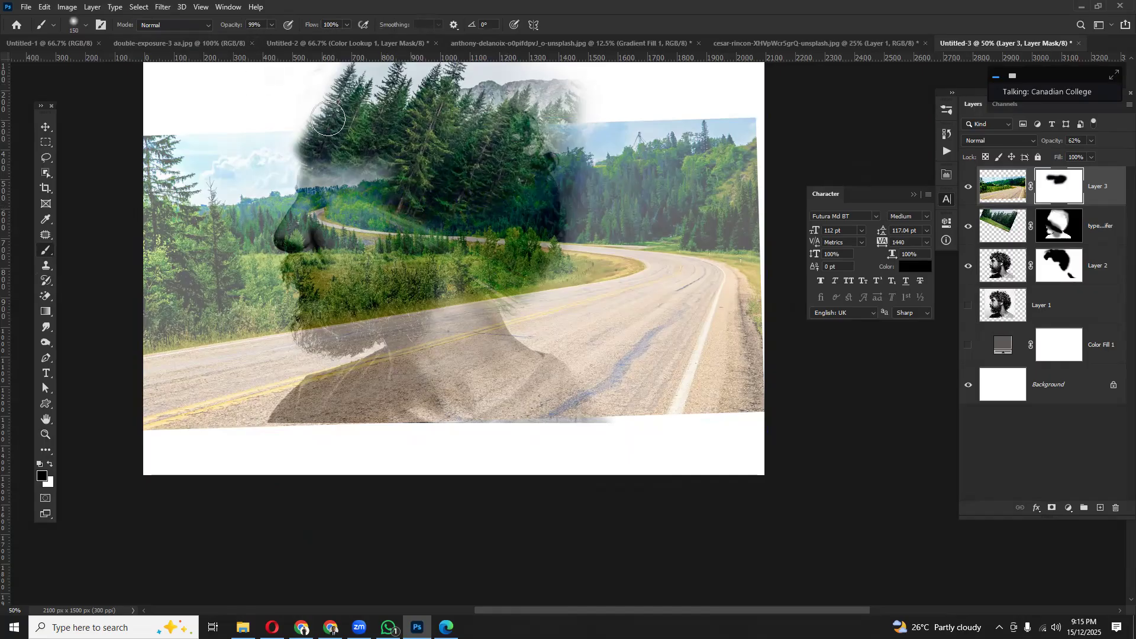
{"action": "key", "text": "["}
{"action": "key", "text": "["}
{"action": "mouse_move", "coordinate": [408, 204]}
{"action": "left_mouse_down"}
{"action": "mouse_move", "coordinate": [356, 202]}
{"action": "mouse_move", "coordinate": [339, 211]}
{"action": "mouse_move", "coordinate": [374, 212]}
{"action": "left_mouse_up"}
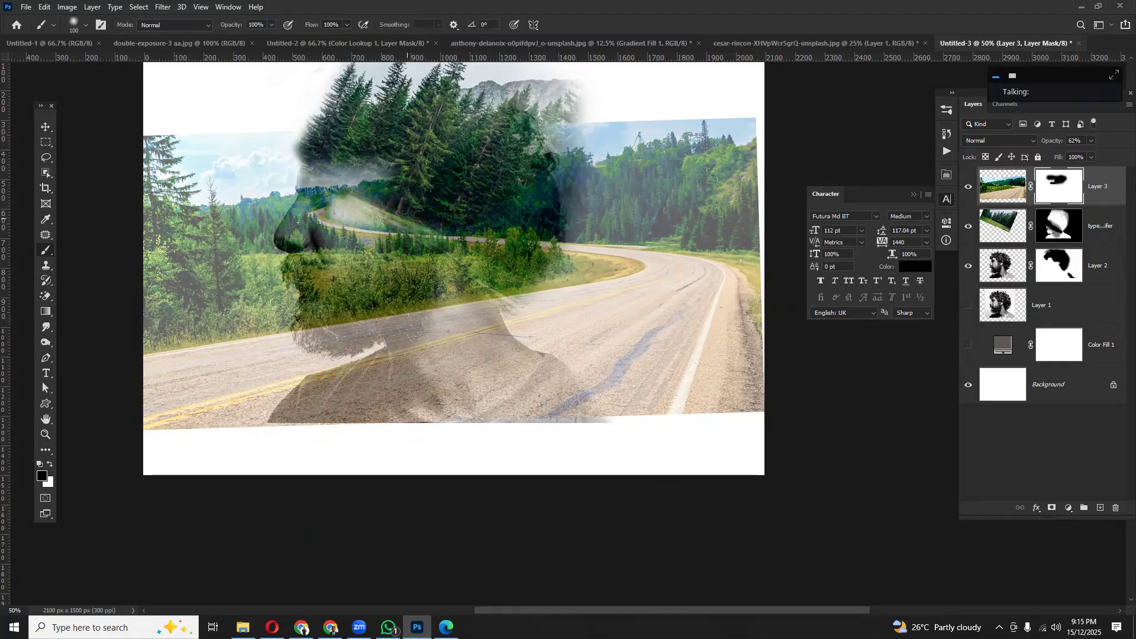
{"action": "left_click_drag", "start_coordinate": [546, 224], "coordinate": [618, 225]}
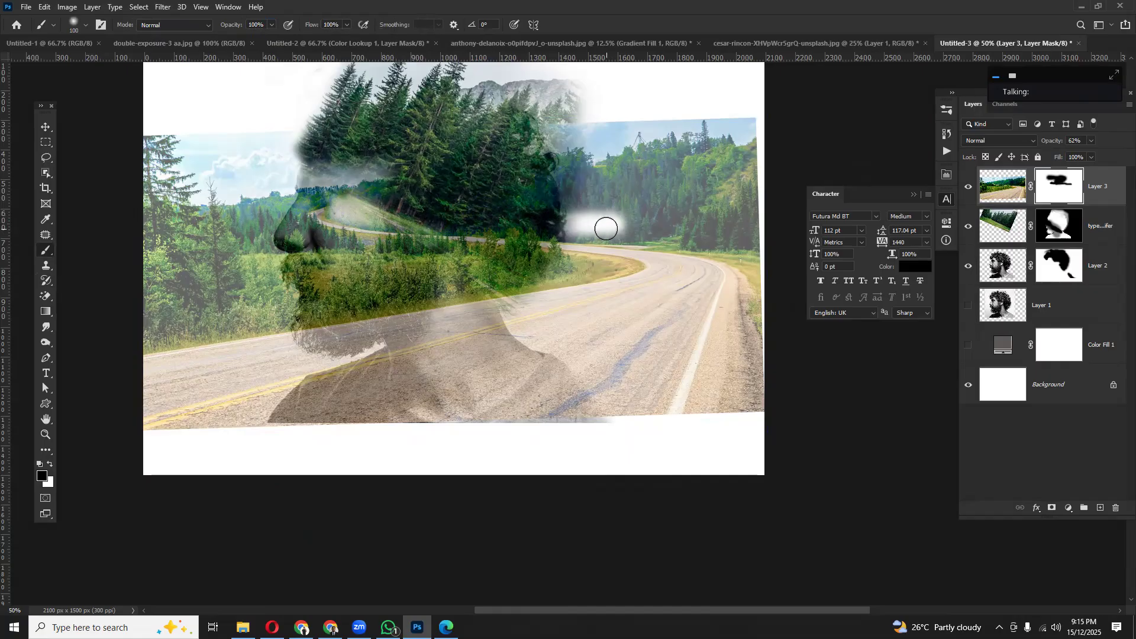
{"action": "key", "text": "x"}
{"action": "mouse_move", "coordinate": [606, 229]}
{"action": "left_mouse_down"}
{"action": "mouse_move", "coordinate": [556, 224]}
{"action": "mouse_move", "coordinate": [608, 213]}
{"action": "left_mouse_up"}
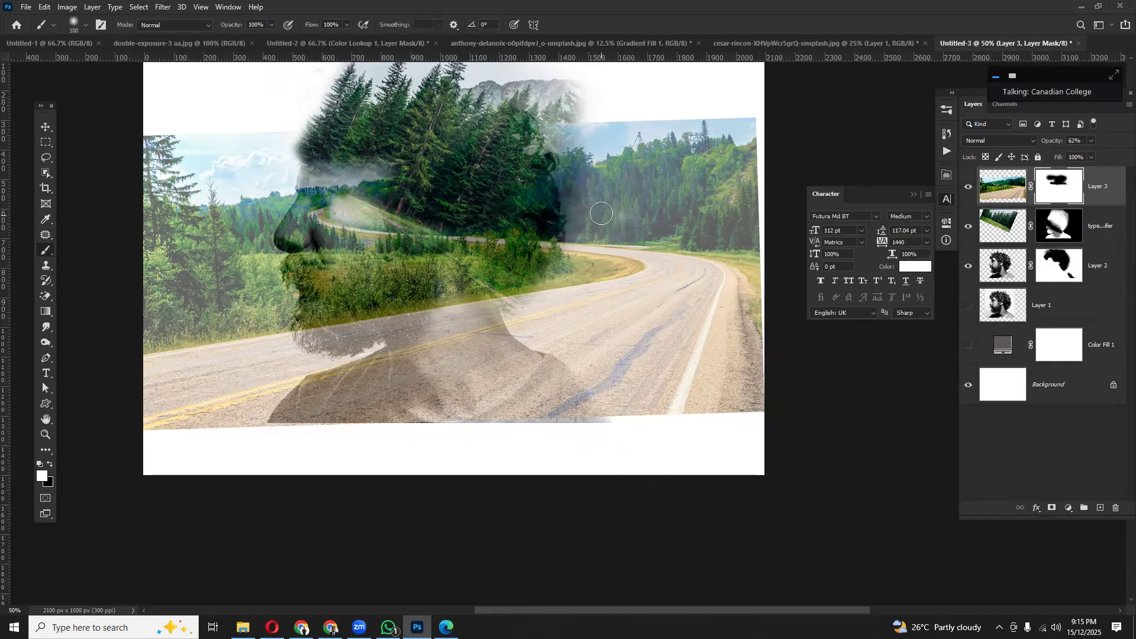
- Mask out the road photo's sky above the trees behind the head, and its scenery in front of and over the man's face and beard
{"action": "mouse_move", "coordinate": [578, 129]}
{"action": "left_mouse_down"}
{"action": "mouse_move", "coordinate": [644, 128]}
{"action": "mouse_move", "coordinate": [520, 129]}
{"action": "mouse_move", "coordinate": [557, 149]}
{"action": "mouse_move", "coordinate": [615, 119]}
{"action": "mouse_move", "coordinate": [592, 151]}
{"action": "mouse_move", "coordinate": [650, 123]}
{"action": "mouse_move", "coordinate": [742, 130]}
{"action": "mouse_move", "coordinate": [733, 121]}
{"action": "mouse_move", "coordinate": [750, 120]}
{"action": "mouse_move", "coordinate": [762, 176]}
{"action": "left_mouse_up"}
{"action": "key", "text": "x"}
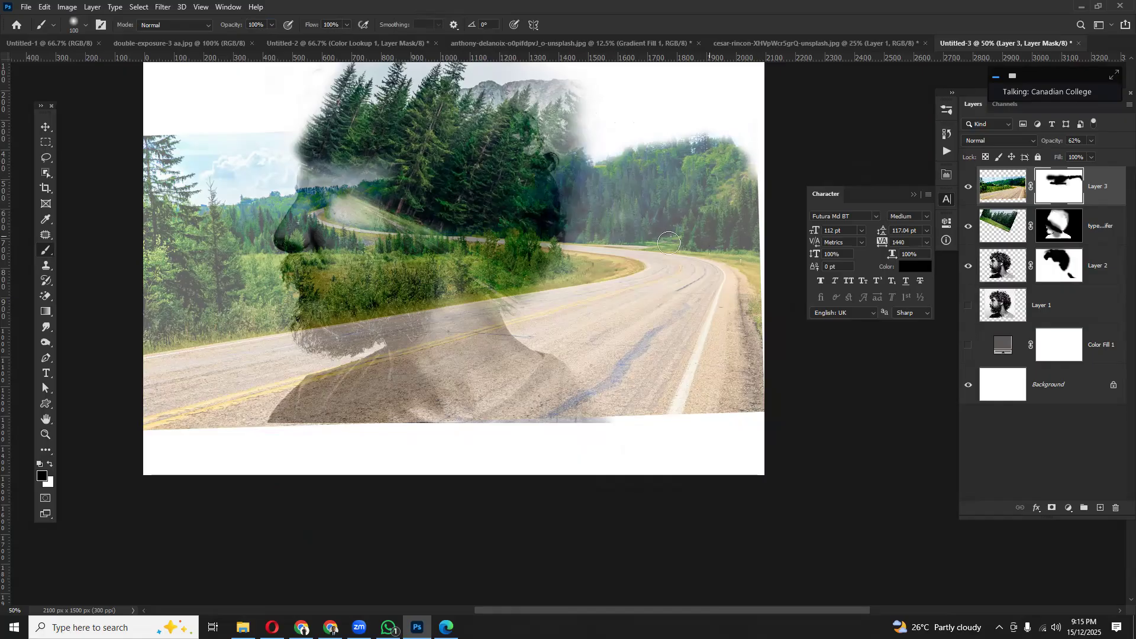
{"action": "mouse_move", "coordinate": [304, 195]}
{"action": "left_mouse_down"}
{"action": "mouse_move", "coordinate": [282, 212]}
{"action": "mouse_move", "coordinate": [293, 185]}
{"action": "mouse_move", "coordinate": [312, 194]}
{"action": "mouse_move", "coordinate": [272, 192]}
{"action": "mouse_move", "coordinate": [268, 138]}
{"action": "mouse_move", "coordinate": [144, 137]}
{"action": "mouse_move", "coordinate": [182, 159]}
{"action": "mouse_move", "coordinate": [148, 167]}
{"action": "mouse_move", "coordinate": [147, 201]}
{"action": "mouse_move", "coordinate": [227, 219]}
{"action": "mouse_move", "coordinate": [255, 212]}
{"action": "mouse_move", "coordinate": [232, 255]}
{"action": "mouse_move", "coordinate": [240, 265]}
{"action": "mouse_move", "coordinate": [158, 246]}
{"action": "mouse_move", "coordinate": [175, 191]}
{"action": "mouse_move", "coordinate": [177, 262]}
{"action": "mouse_move", "coordinate": [196, 318]}
{"action": "mouse_move", "coordinate": [204, 299]}
{"action": "mouse_move", "coordinate": [237, 299]}
{"action": "mouse_move", "coordinate": [234, 320]}
{"action": "mouse_move", "coordinate": [94, 332]}
{"action": "mouse_move", "coordinate": [244, 289]}
{"action": "mouse_move", "coordinate": [279, 221]}
{"action": "mouse_move", "coordinate": [318, 239]}
{"action": "mouse_move", "coordinate": [326, 252]}
{"action": "mouse_move", "coordinate": [297, 268]}
{"action": "mouse_move", "coordinate": [332, 299]}
{"action": "mouse_move", "coordinate": [266, 325]}
{"action": "mouse_move", "coordinate": [296, 302]}
{"action": "mouse_move", "coordinate": [396, 293]}
{"action": "mouse_move", "coordinate": [414, 307]}
{"action": "mouse_move", "coordinate": [522, 279]}
{"action": "left_mouse_up"}
{"action": "key", "text": "]"}
{"action": "key", "text": "]"}
{"action": "key", "text": "bracketleft"}
{"action": "key", "text": "bracketleft"}
{"action": "key", "text": "bracketleft"}
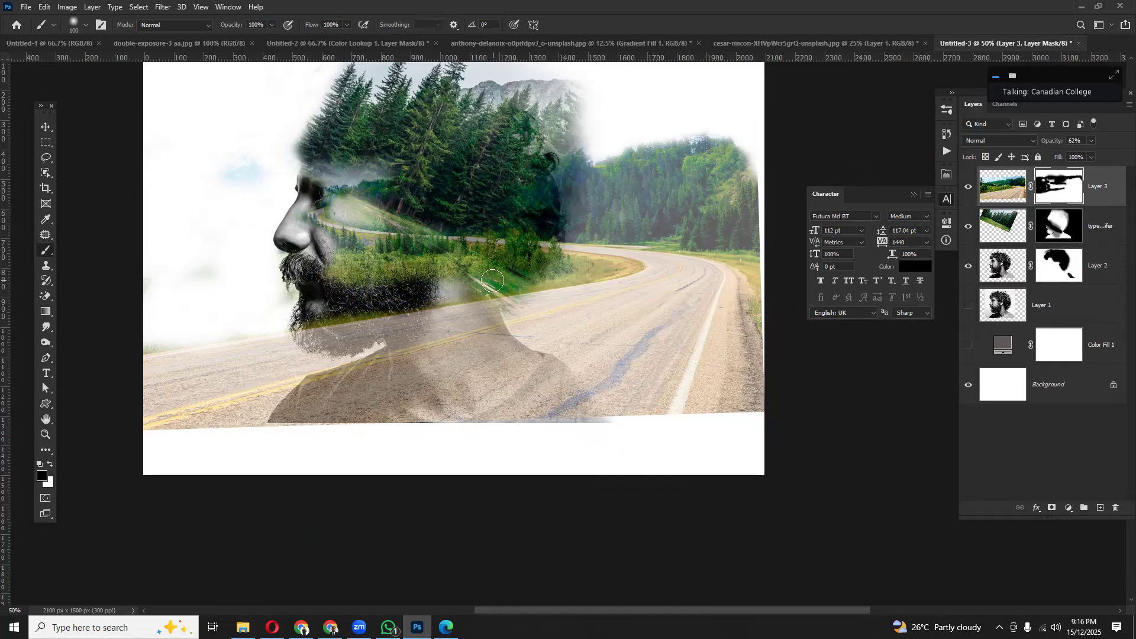
{"action": "mouse_move", "coordinate": [548, 274]}
{"action": "left_mouse_down"}
{"action": "mouse_move", "coordinate": [600, 270]}
{"action": "mouse_move", "coordinate": [567, 271]}
{"action": "left_mouse_up"}
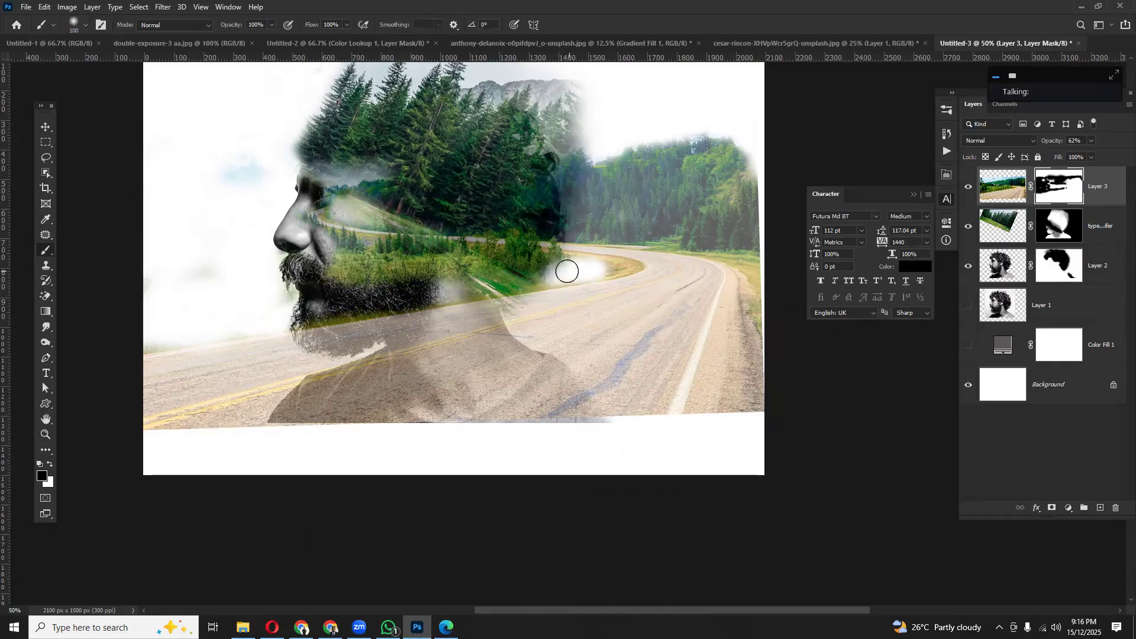
{"action": "key", "text": "ctrl+z"}
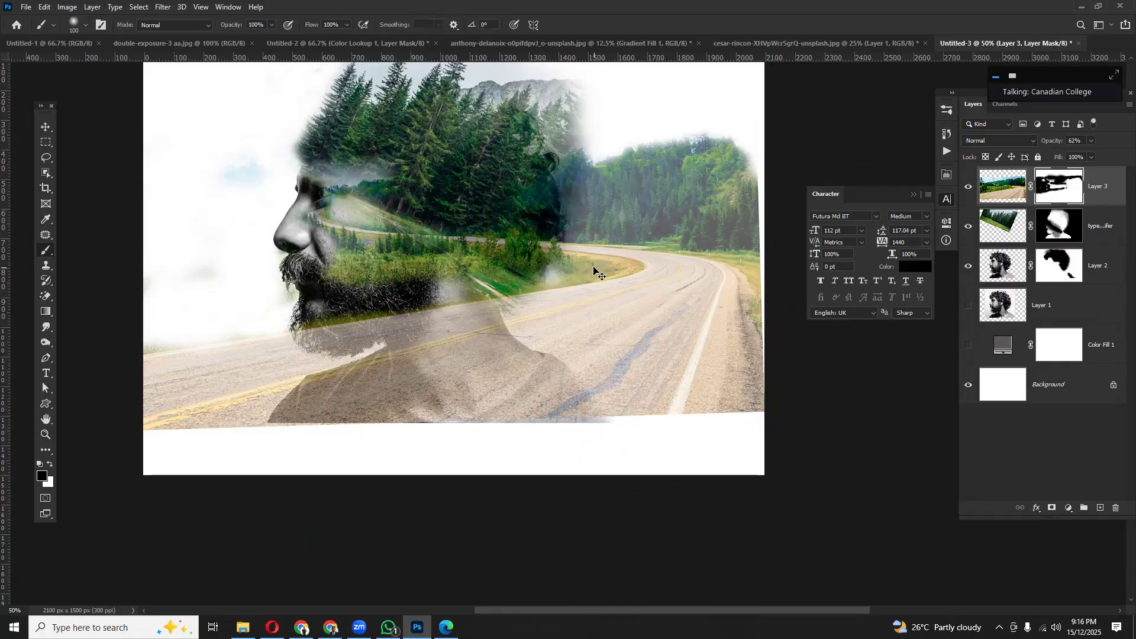
{"action": "left_click", "coordinate": [228, 27]}
- Restore the roadside greenery over the beard in the road layer's mask, and hide the leftover sky patch before the face and around the eye
{"action": "scroll", "coordinate": [446, 291], "scroll_direction": "up", "scroll_amount": 3}
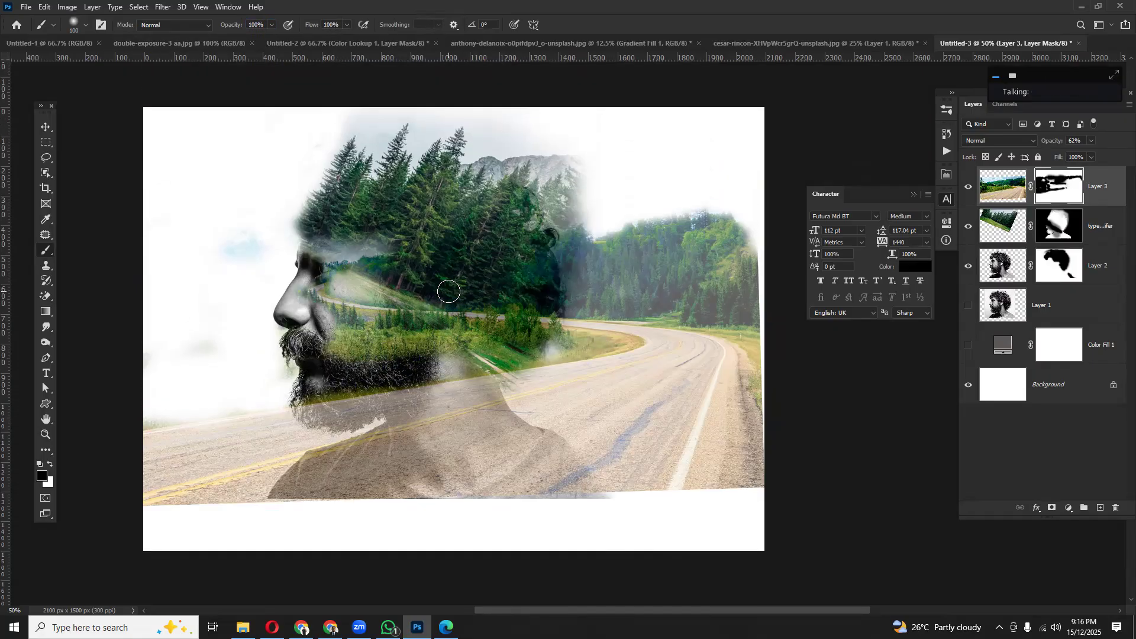
{"action": "scroll", "coordinate": [449, 292], "scroll_direction": "down", "scroll_amount": 1}
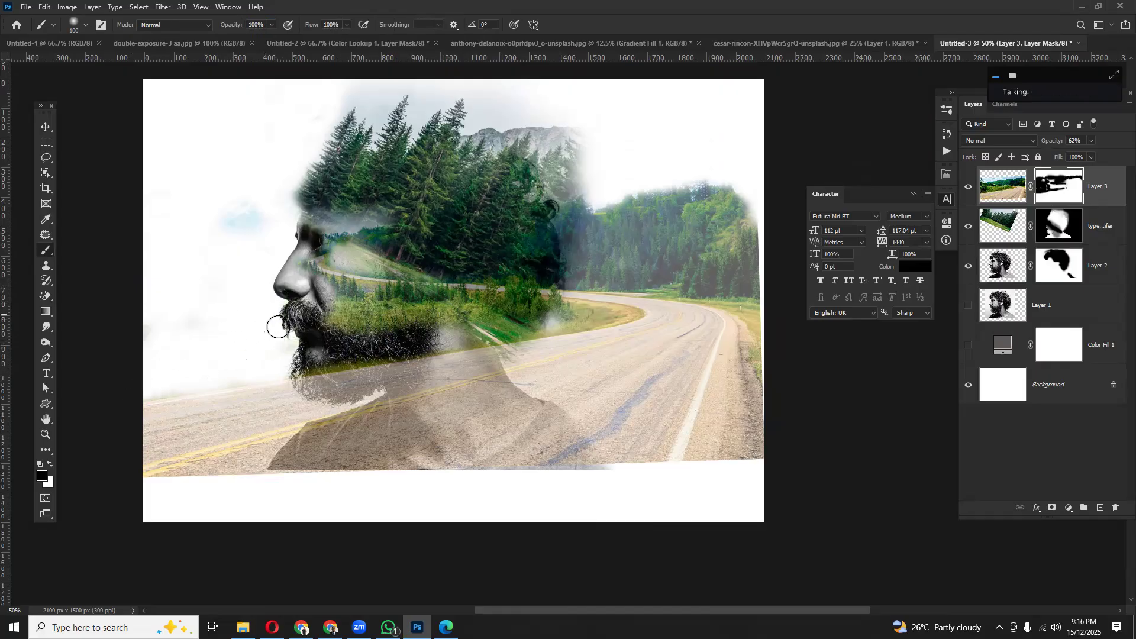
{"action": "key", "text": "x"}
{"action": "mouse_move", "coordinate": [345, 333]}
{"action": "left_mouse_down"}
{"action": "mouse_move", "coordinate": [342, 358]}
{"action": "mouse_move", "coordinate": [407, 333]}
{"action": "mouse_move", "coordinate": [423, 338]}
{"action": "mouse_move", "coordinate": [414, 348]}
{"action": "left_mouse_up"}
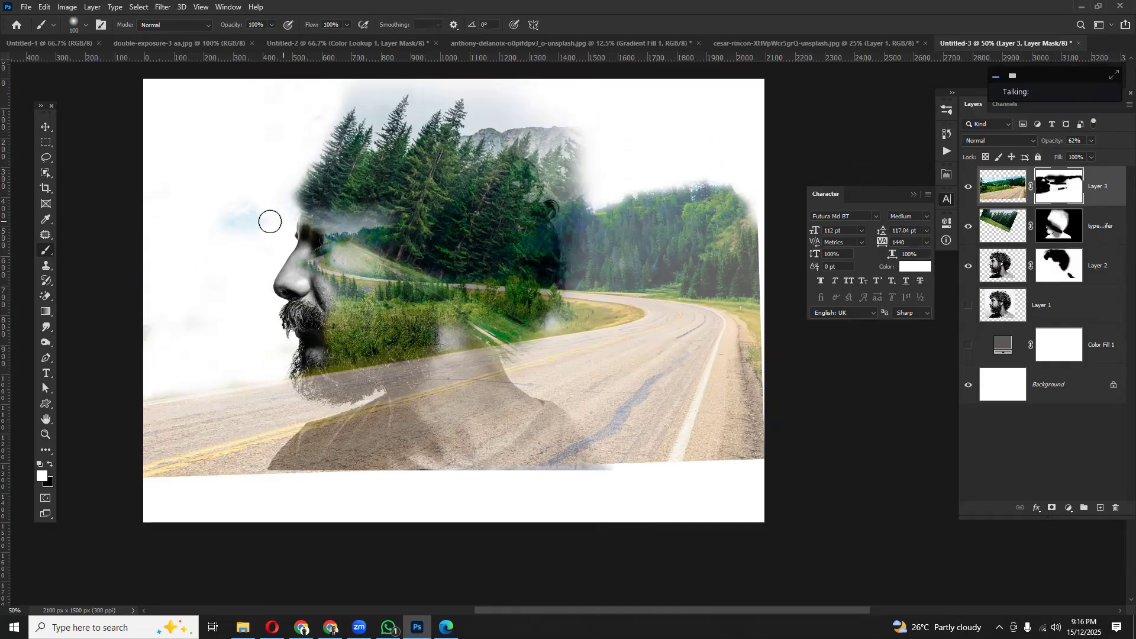
{"action": "key", "text": "x"}
{"action": "left_click_drag", "start_coordinate": [252, 212], "coordinate": [216, 220]}
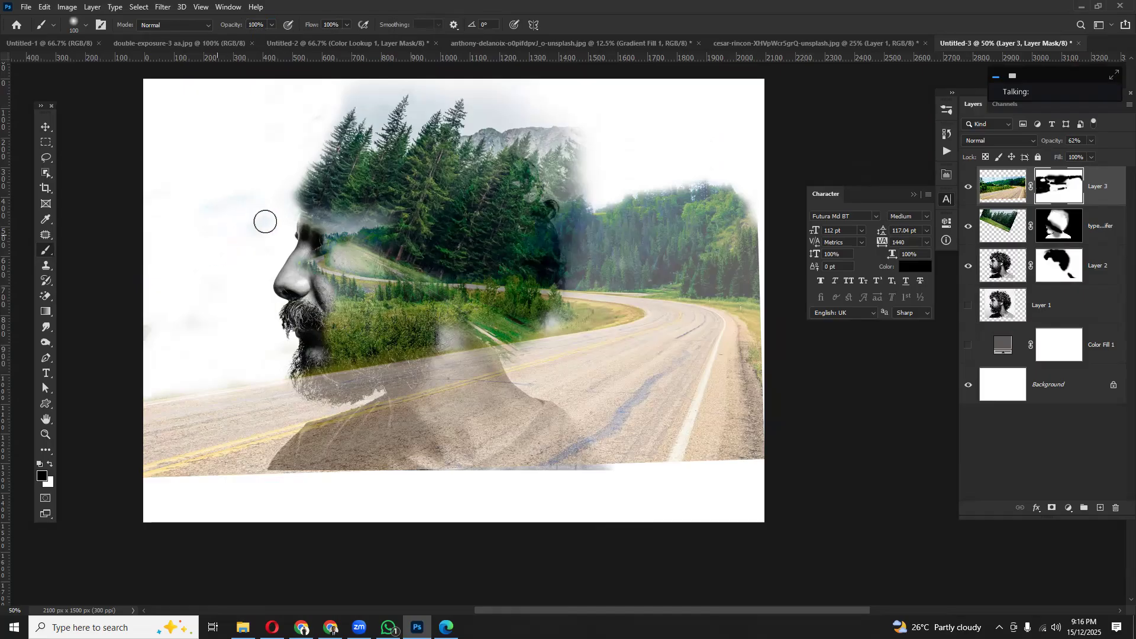
{"action": "left_click_drag", "start_coordinate": [291, 224], "coordinate": [319, 230]}
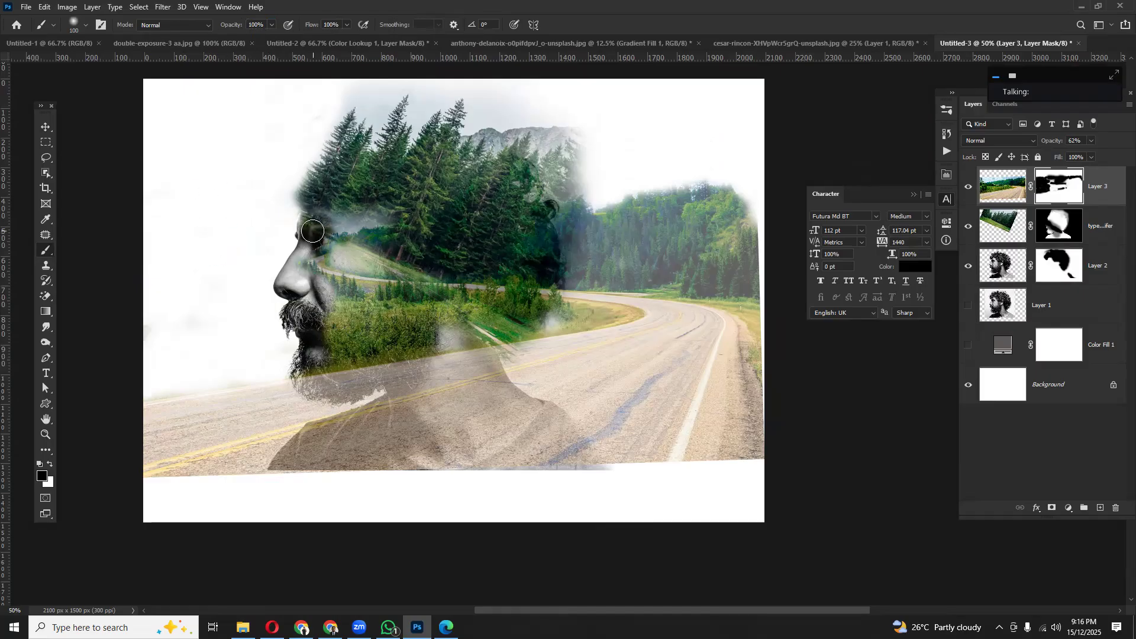
- Hide the forest photo's leftover dirt path beside the man's neck by painting black on the forest layer's mask
{"action": "key", "text": "ctrl+plus"}
{"action": "key", "text": "ctrl+plus"}
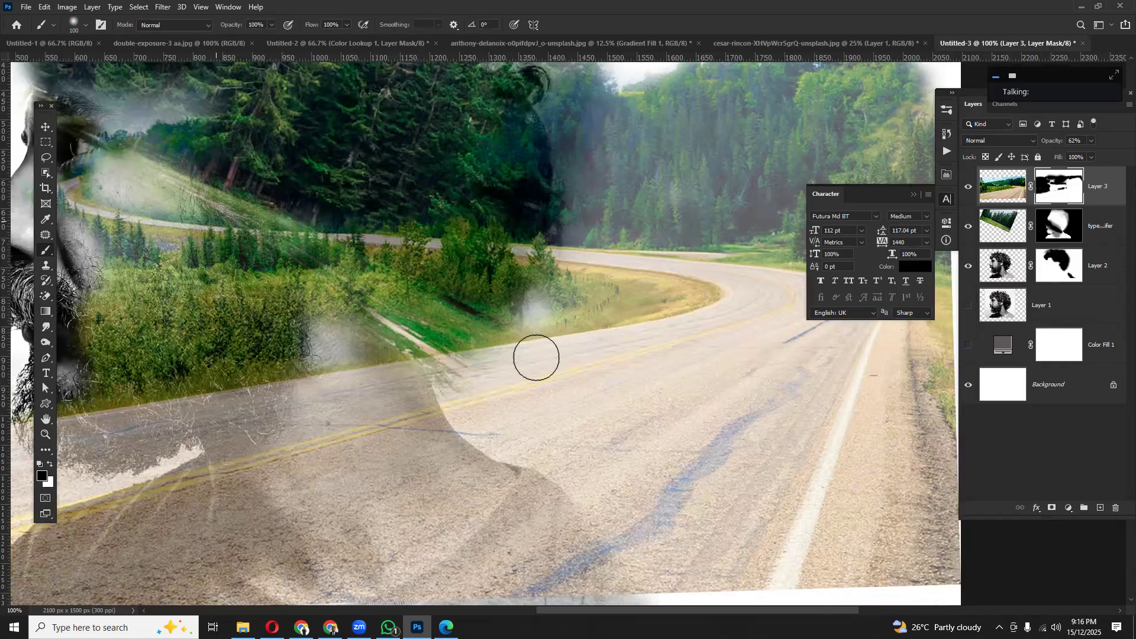
{"action": "left_click_drag", "start_coordinate": [444, 316], "coordinate": [873, 505]}
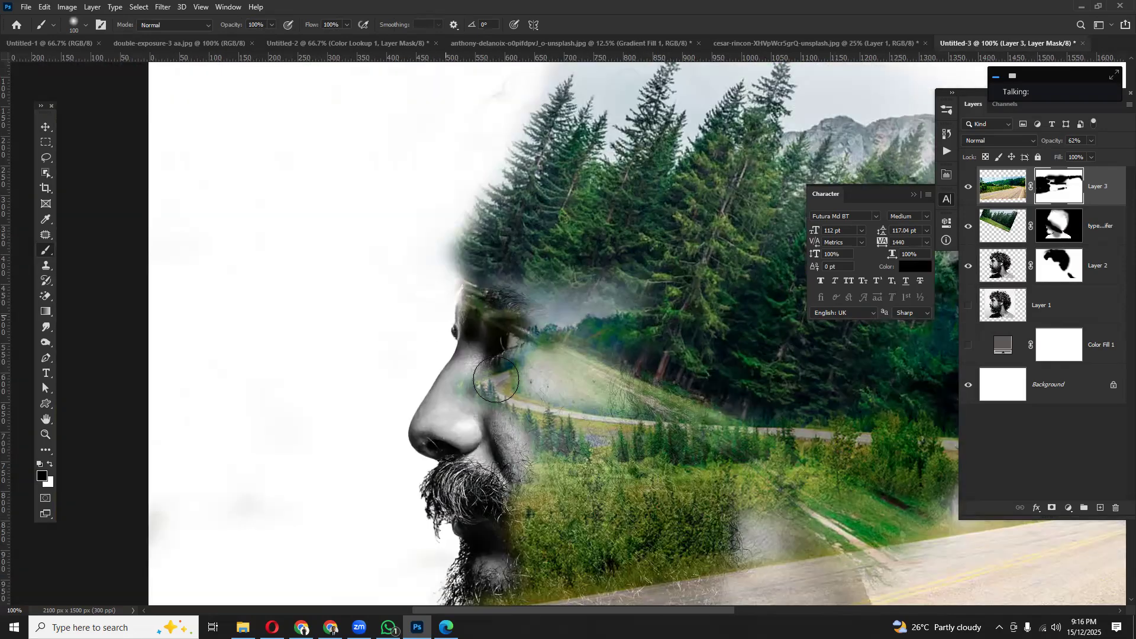
{"action": "left_click_drag", "start_coordinate": [496, 380], "coordinate": [384, 317]}
{"action": "left_click", "coordinate": [1063, 227]}
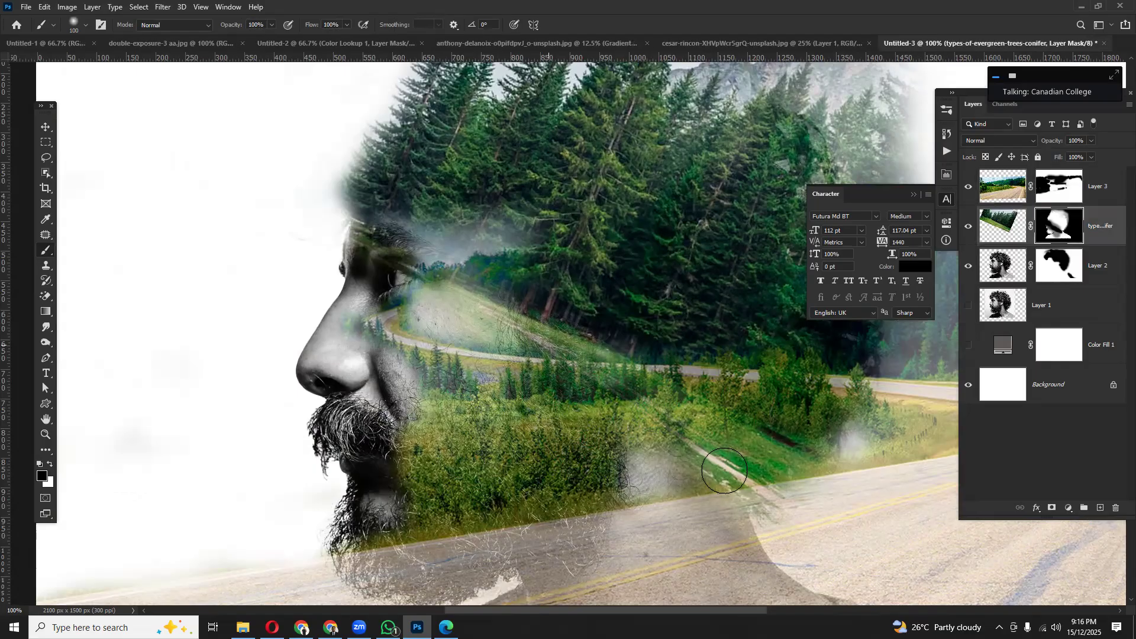
{"action": "left_click", "coordinate": [721, 457]}
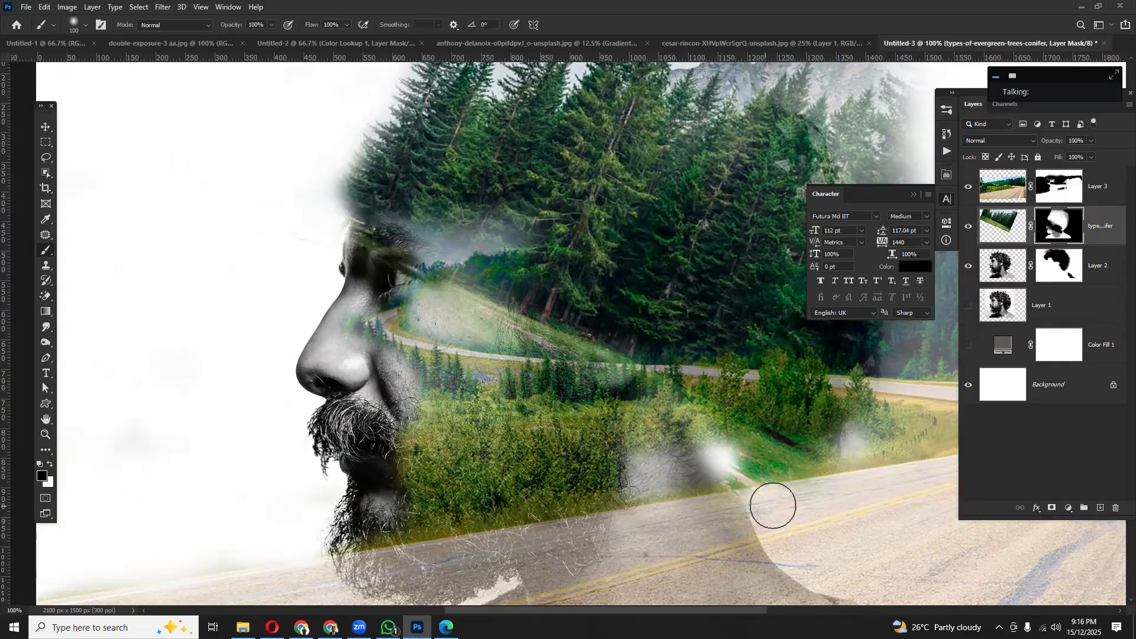
{"action": "left_click_drag", "start_coordinate": [774, 504], "coordinate": [696, 459]}
{"action": "left_click_drag", "start_coordinate": [631, 416], "coordinate": [594, 398]}
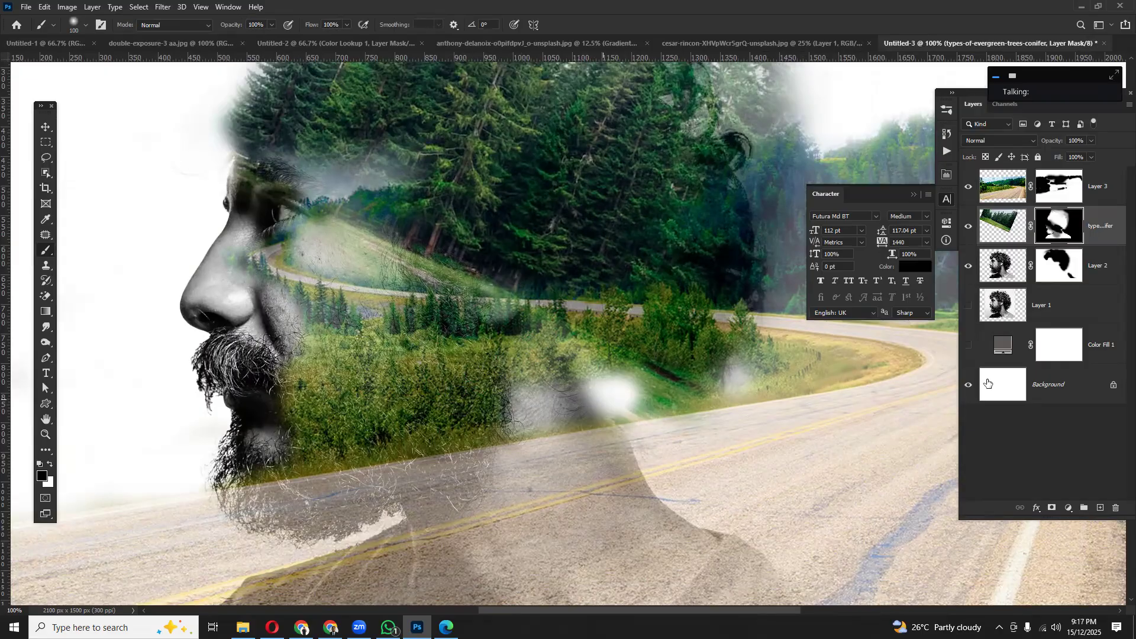
- Paint white on the road layer's mask to bring the roadside greenery back over the pale patches between beard and neck
{"action": "key", "text": "alt+bracketright"}
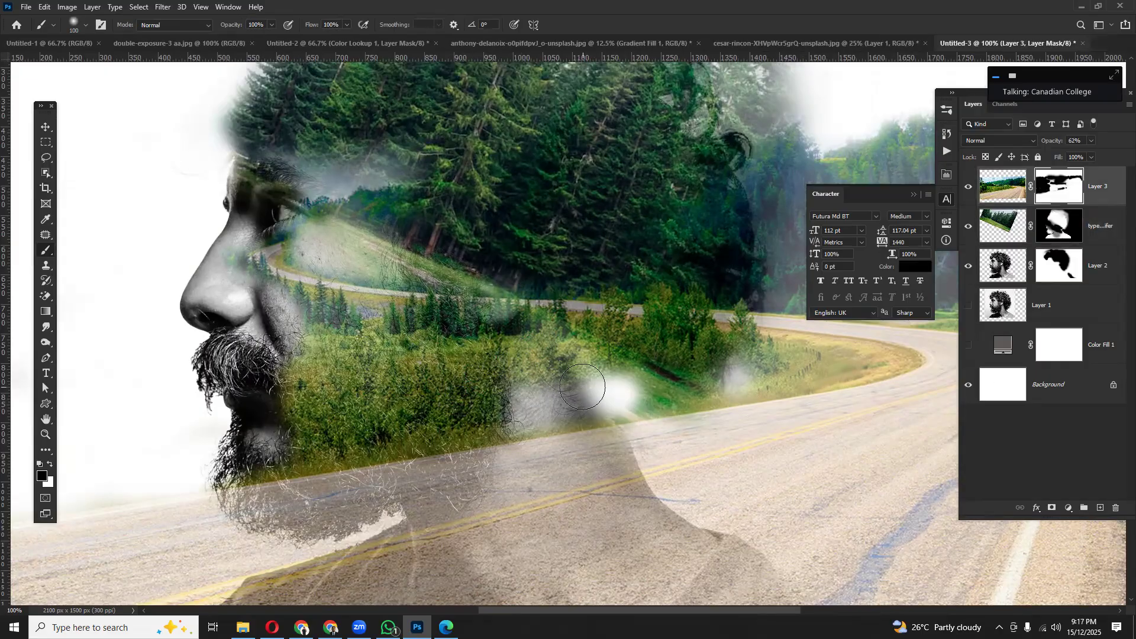
{"action": "key", "text": "x"}
{"action": "mouse_move", "coordinate": [626, 389]}
{"action": "left_mouse_down"}
{"action": "mouse_move", "coordinate": [572, 399]}
{"action": "mouse_move", "coordinate": [620, 397]}
{"action": "mouse_move", "coordinate": [530, 389]}
{"action": "mouse_move", "coordinate": [581, 387]}
{"action": "mouse_move", "coordinate": [520, 412]}
{"action": "left_mouse_up"}
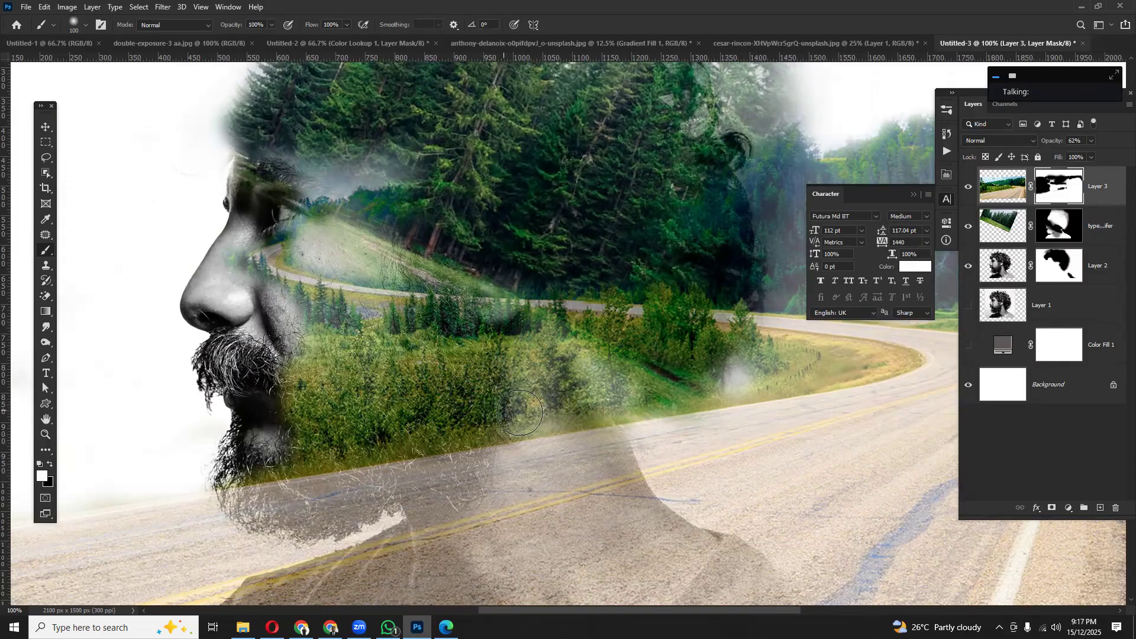
{"action": "scroll", "coordinate": [524, 400], "scroll_direction": "down", "scroll_amount": 3}
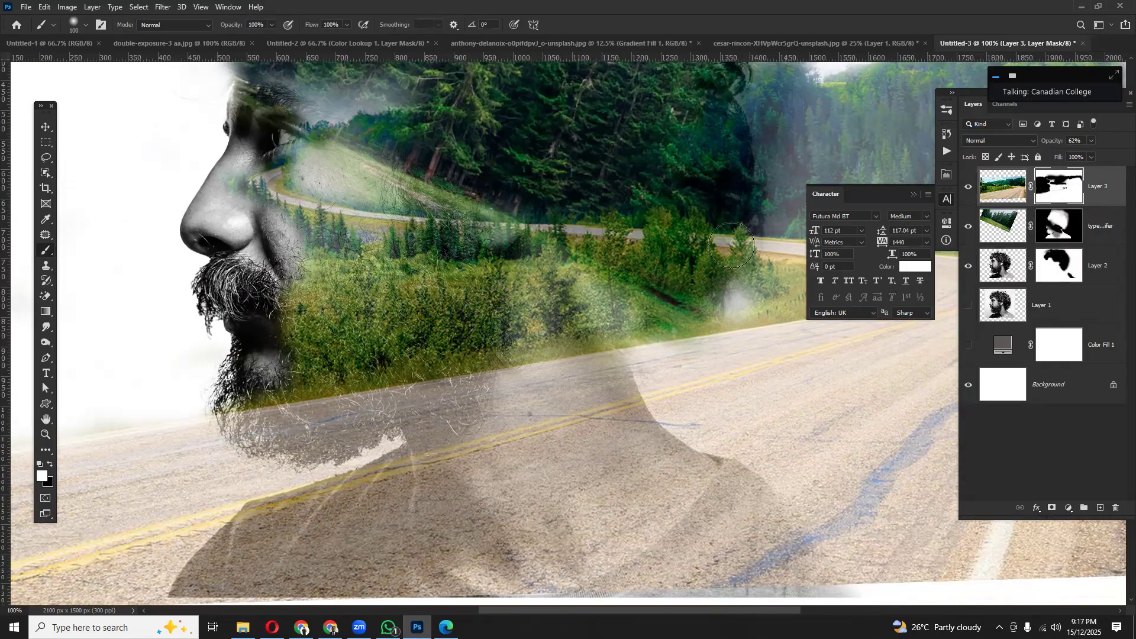
- Hide the roadside greenery over the ear and neck in the road layer's mask, and paint most of it back
{"action": "key", "text": "x"}
{"action": "mouse_move", "coordinate": [552, 298]}
{"action": "left_mouse_down"}
{"action": "mouse_move", "coordinate": [583, 253]}
{"action": "mouse_move", "coordinate": [511, 255]}
{"action": "mouse_move", "coordinate": [459, 172]}
{"action": "mouse_move", "coordinate": [453, 239]}
{"action": "mouse_move", "coordinate": [474, 204]}
{"action": "mouse_move", "coordinate": [459, 256]}
{"action": "mouse_move", "coordinate": [631, 314]}
{"action": "left_mouse_up"}
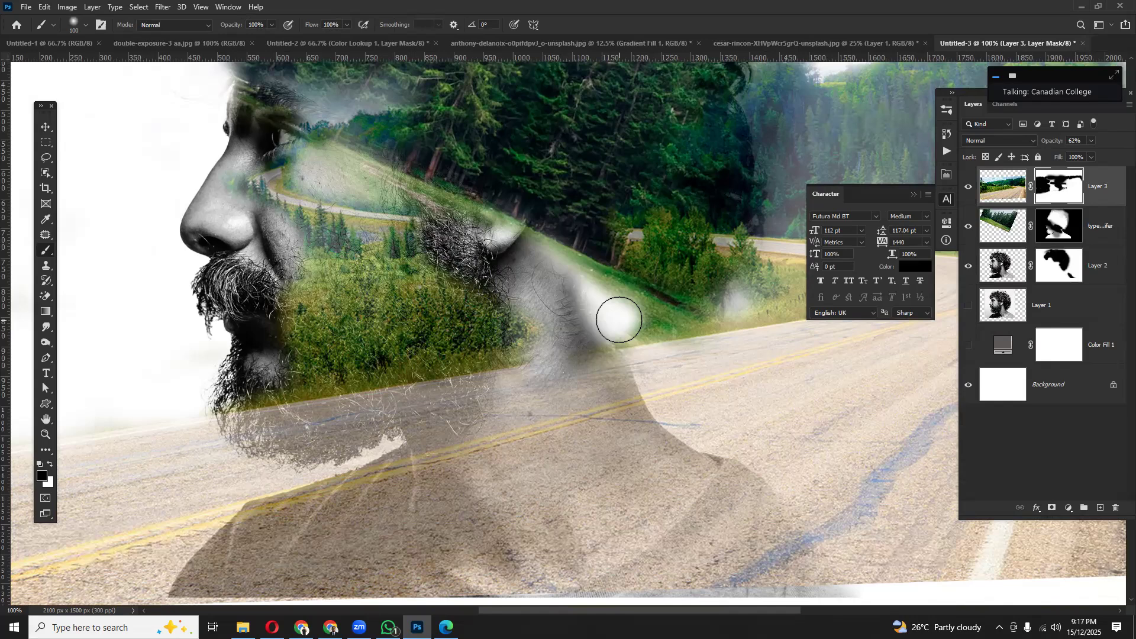
{"action": "key", "text": "x"}
{"action": "mouse_move", "coordinate": [616, 318]}
{"action": "left_mouse_down"}
{"action": "mouse_move", "coordinate": [487, 352]}
{"action": "mouse_move", "coordinate": [519, 311]}
{"action": "mouse_move", "coordinate": [563, 315]}
{"action": "mouse_move", "coordinate": [519, 316]}
{"action": "mouse_move", "coordinate": [560, 282]}
{"action": "mouse_move", "coordinate": [536, 265]}
{"action": "mouse_move", "coordinate": [537, 250]}
{"action": "mouse_move", "coordinate": [505, 275]}
{"action": "mouse_move", "coordinate": [446, 280]}
{"action": "mouse_move", "coordinate": [442, 229]}
{"action": "mouse_move", "coordinate": [472, 271]}
{"action": "left_mouse_up"}
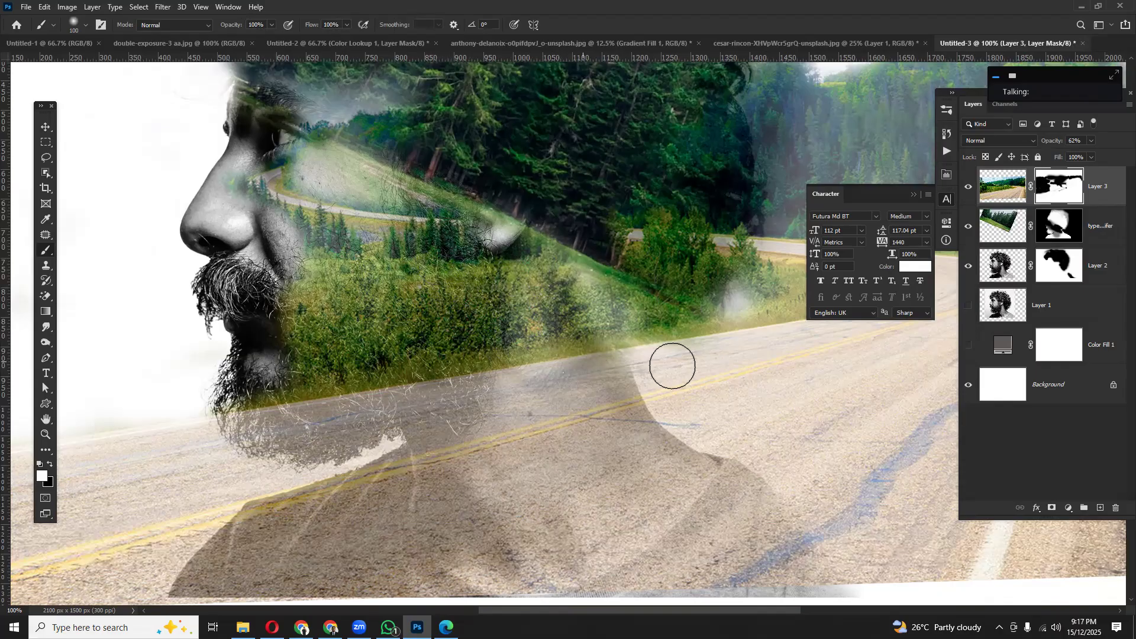
- Reveal the forest photo over the pale gap at the ear in the forest layer's mask
{"action": "left_click", "coordinate": [991, 268]}
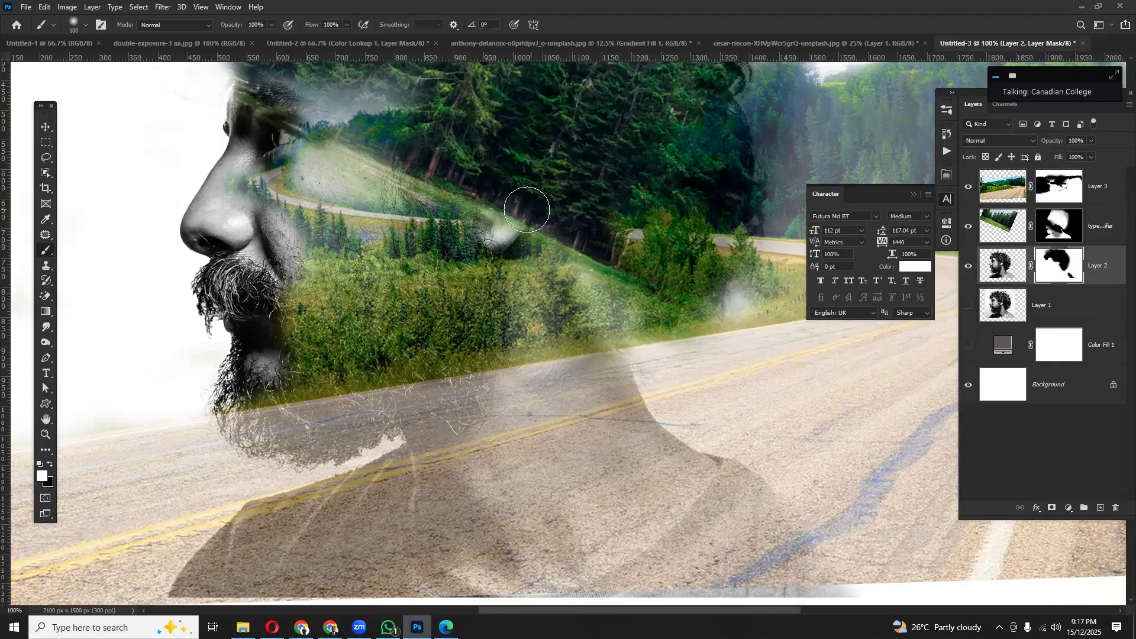
{"action": "key", "text": "x"}
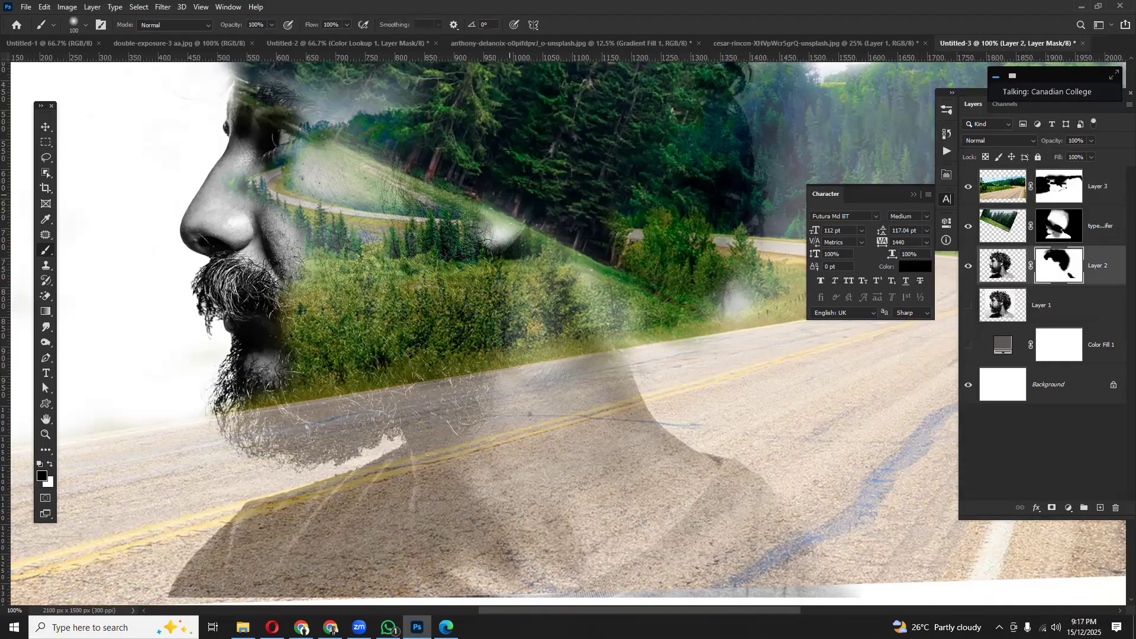
{"action": "left_click", "coordinate": [1060, 229]}
{"action": "mouse_move", "coordinate": [510, 225]}
{"action": "left_mouse_down"}
{"action": "mouse_move", "coordinate": [489, 182]}
{"action": "mouse_move", "coordinate": [505, 219]}
{"action": "mouse_move", "coordinate": [532, 165]}
{"action": "mouse_move", "coordinate": [522, 145]}
{"action": "mouse_move", "coordinate": [497, 177]}
{"action": "mouse_move", "coordinate": [497, 220]}
{"action": "mouse_move", "coordinate": [512, 229]}
{"action": "mouse_move", "coordinate": [544, 195]}
{"action": "mouse_move", "coordinate": [521, 148]}
{"action": "mouse_move", "coordinate": [496, 146]}
{"action": "mouse_move", "coordinate": [497, 227]}
{"action": "mouse_move", "coordinate": [540, 238]}
{"action": "left_mouse_up"}
{"action": "key", "text": "x"}
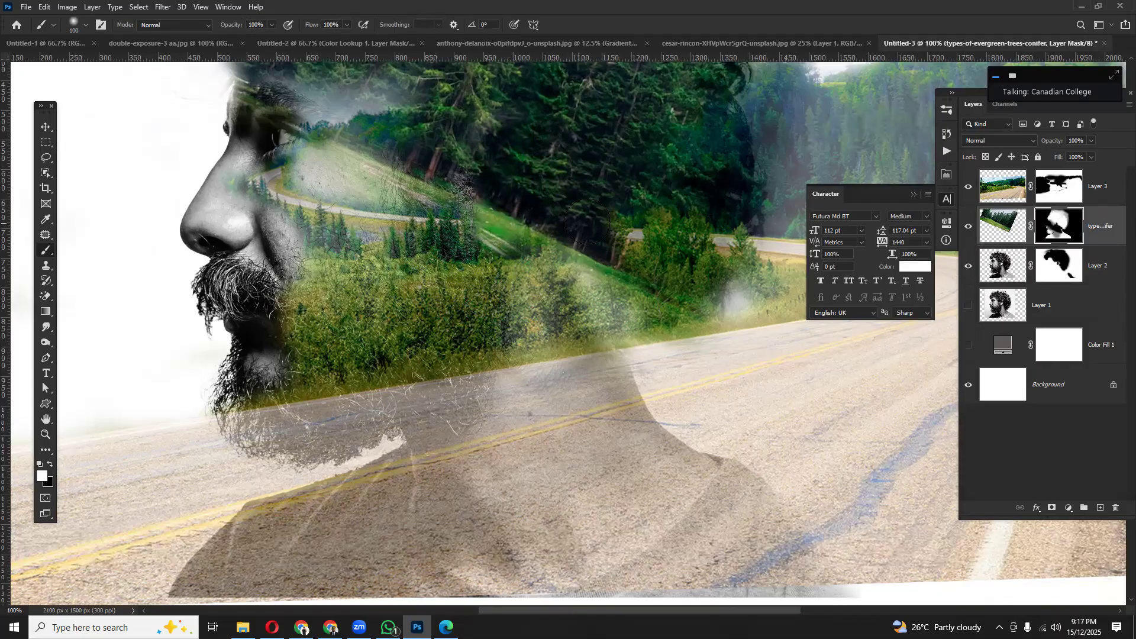
{"action": "scroll", "coordinate": [568, 279], "scroll_direction": "up", "scroll_amount": 5}
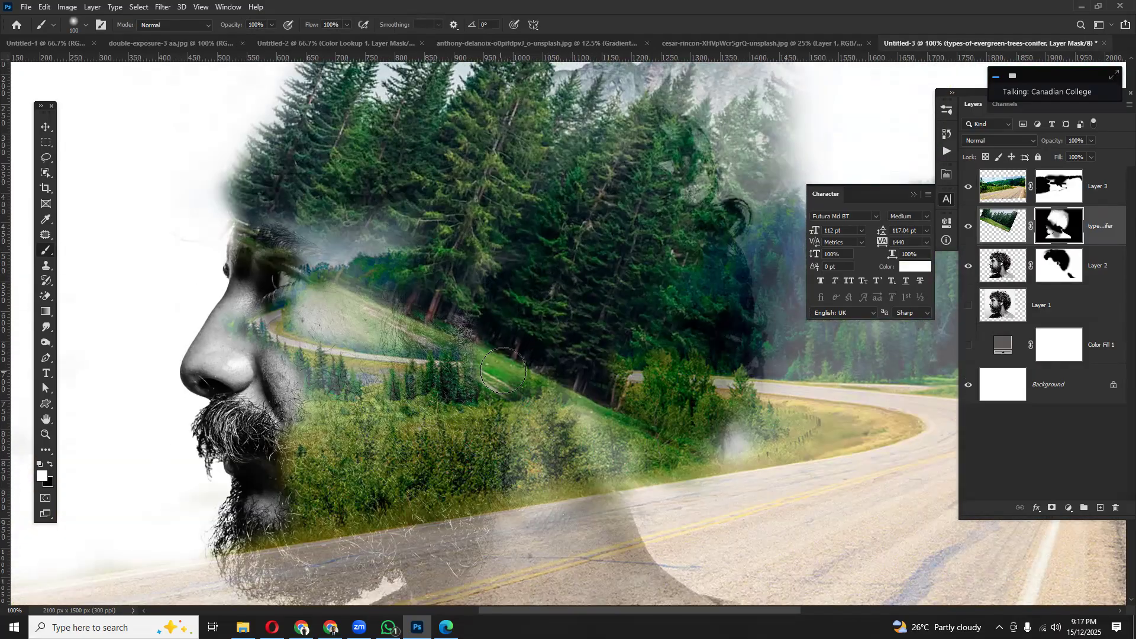
- Mask out the forest photo's path at the ear, and refine the spot's edges with a 70 px brush
{"action": "key", "text": "x"}
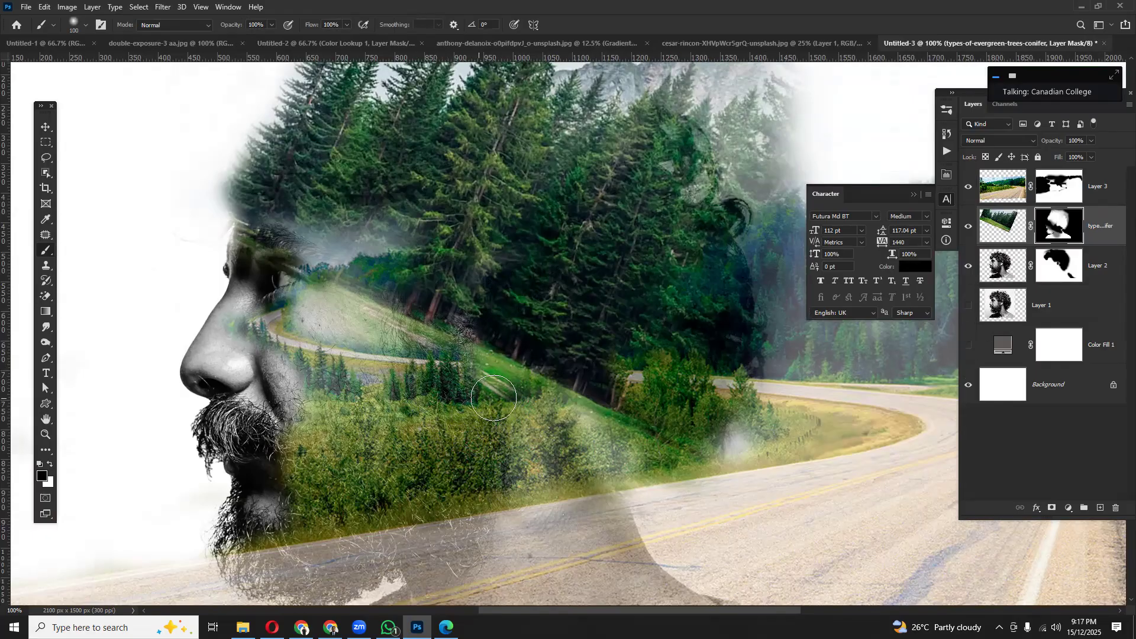
{"action": "mouse_move", "coordinate": [507, 373]}
{"action": "left_mouse_down"}
{"action": "mouse_move", "coordinate": [500, 362]}
{"action": "mouse_move", "coordinate": [523, 356]}
{"action": "left_mouse_up"}
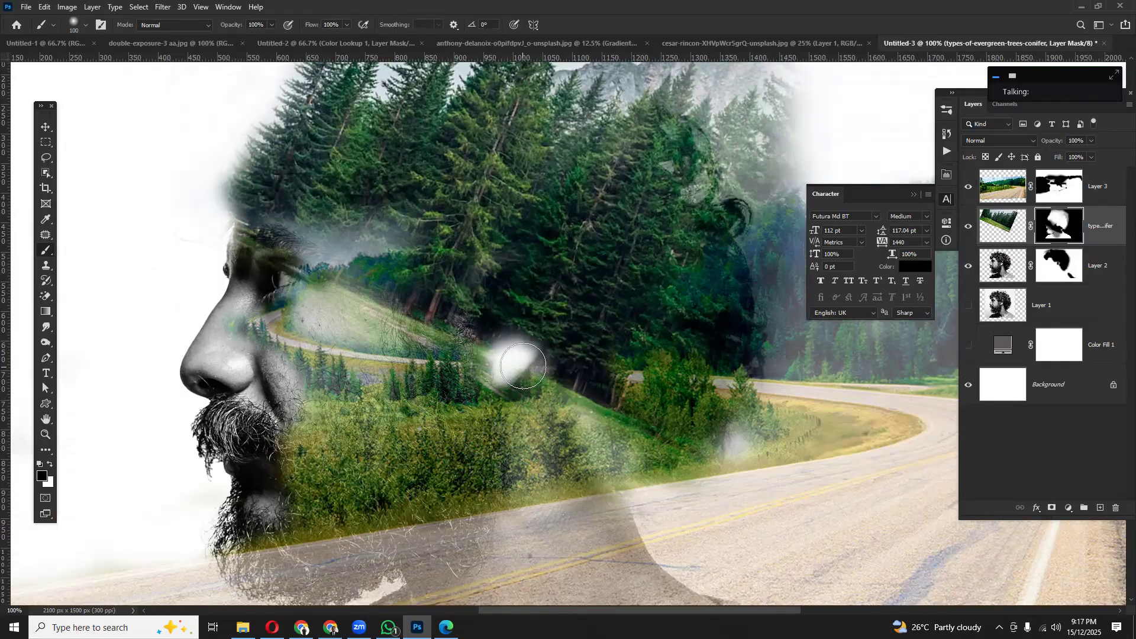
{"action": "key", "text": "x"}
{"action": "key", "text": "x"}
{"action": "key", "text": "x"}
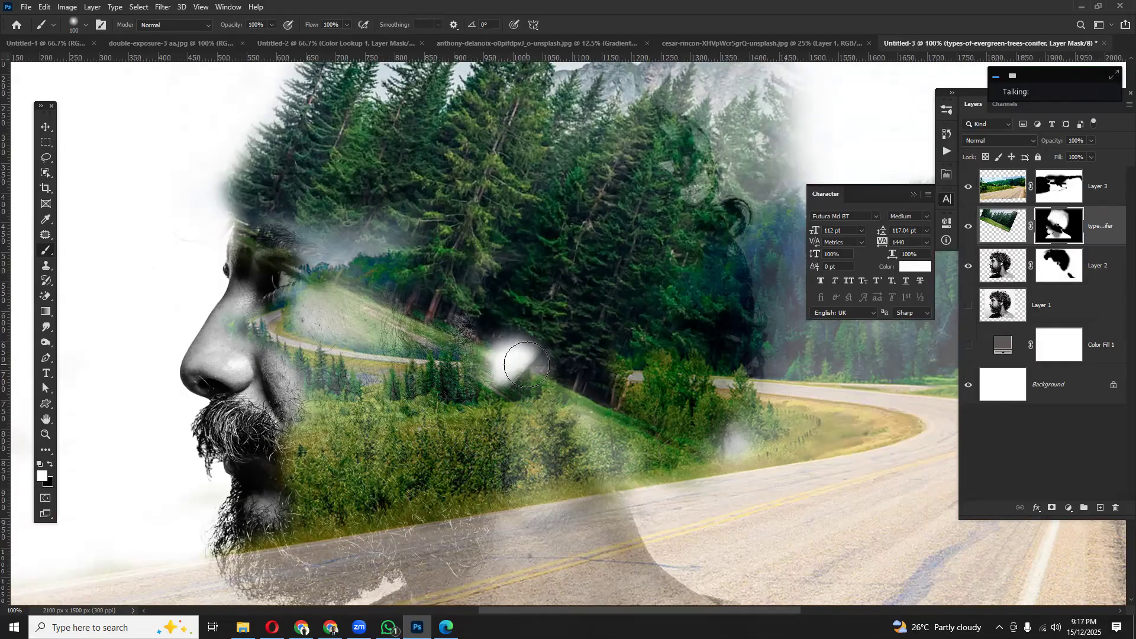
{"action": "key", "text": "x"}
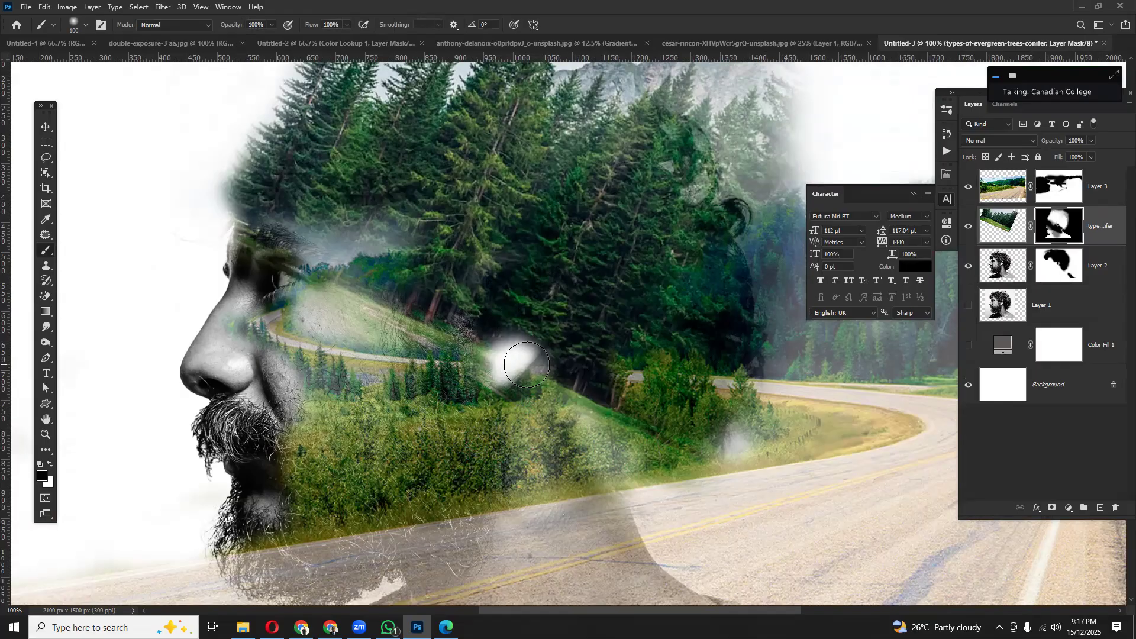
{"action": "key", "text": "["}
{"action": "key", "text": "["}
{"action": "key", "text": "["}
{"action": "mouse_move", "coordinate": [548, 354]}
{"action": "left_mouse_down"}
{"action": "mouse_move", "coordinate": [526, 378]}
{"action": "mouse_move", "coordinate": [561, 354]}
{"action": "mouse_move", "coordinate": [539, 390]}
{"action": "mouse_move", "coordinate": [543, 378]}
{"action": "mouse_move", "coordinate": [514, 374]}
{"action": "left_mouse_up"}
- Paint black on the road layer's mask along the lower edge of the bright spot at the ear
{"action": "key", "text": "x"}
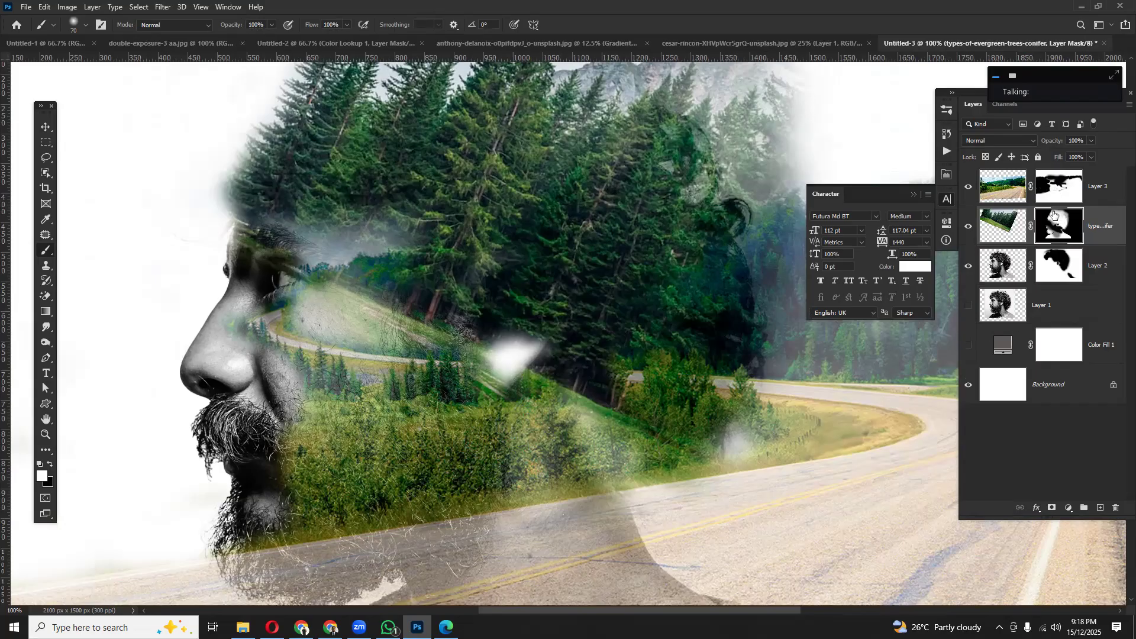
{"action": "left_click", "coordinate": [1060, 186]}
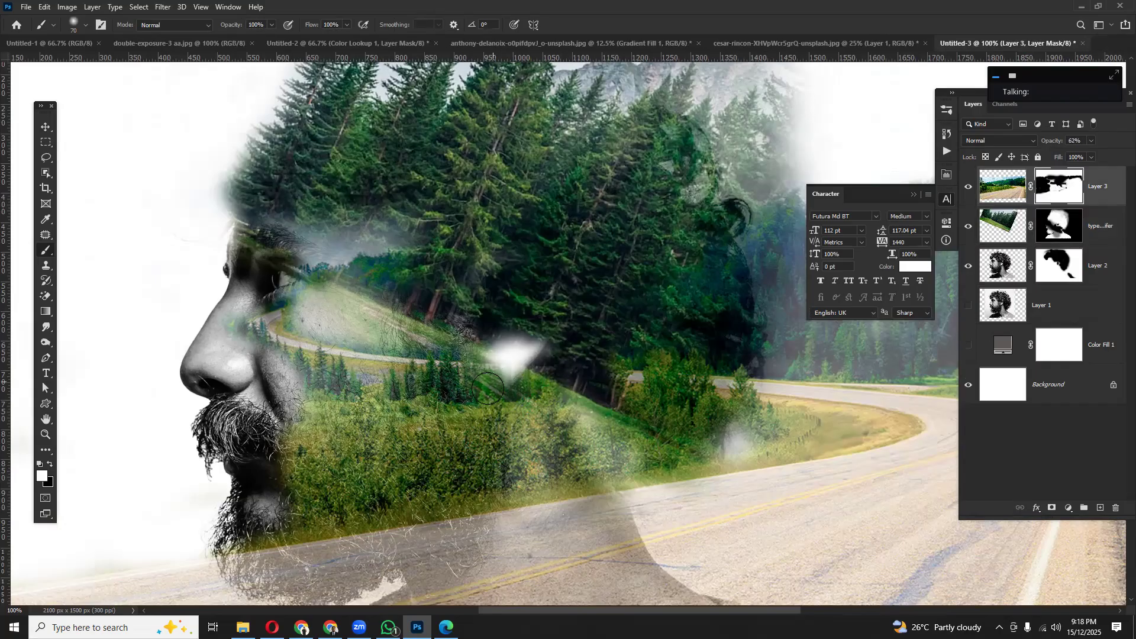
{"action": "key", "text": "x"}
{"action": "mouse_move", "coordinate": [489, 384]}
{"action": "left_mouse_down"}
{"action": "mouse_move", "coordinate": [503, 384]}
{"action": "mouse_move", "coordinate": [484, 373]}
{"action": "mouse_move", "coordinate": [496, 375]}
{"action": "left_mouse_up"}
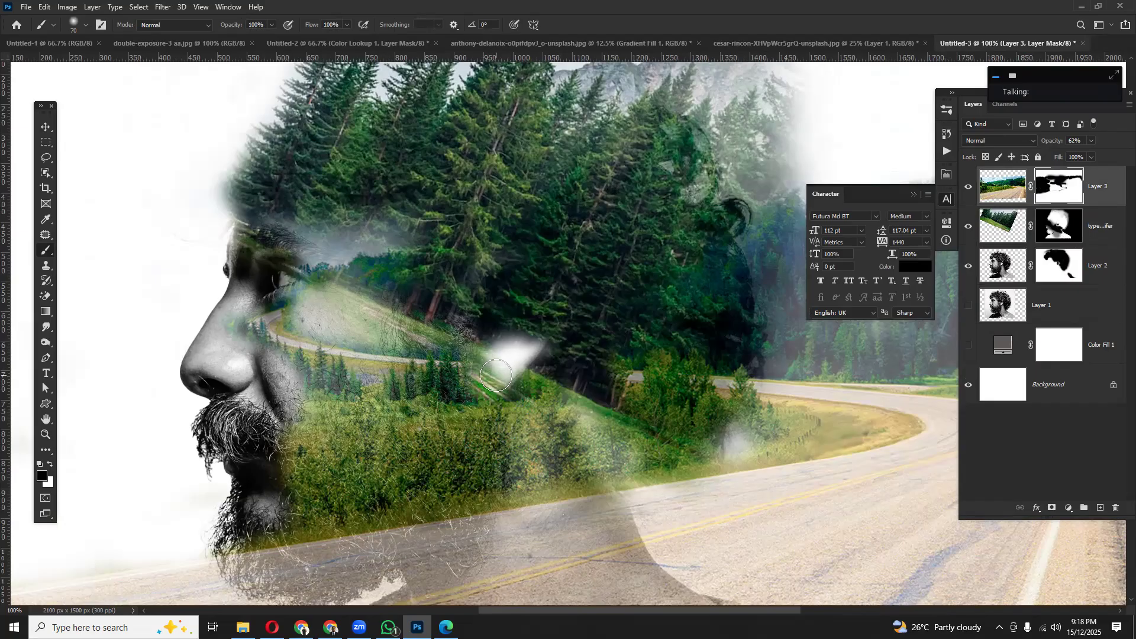
- Try hiding the road over the man's lower beard and chin in the road layer's mask, and undo the strokes
{"action": "key", "text": "ctrl+minus"}
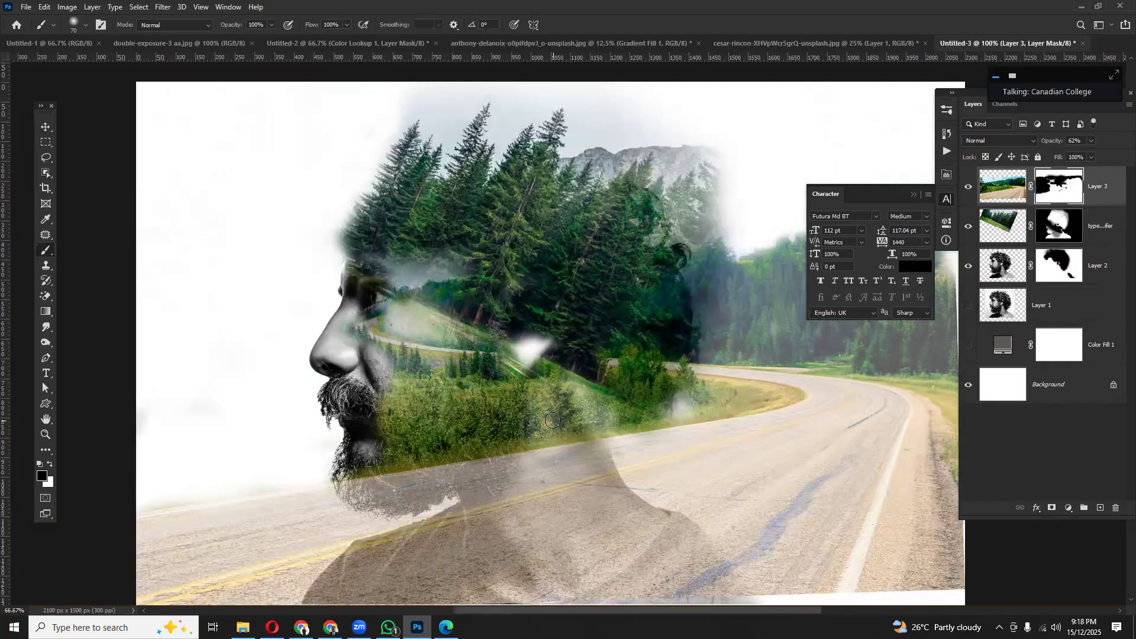
{"action": "key", "text": "ctrl+minus"}
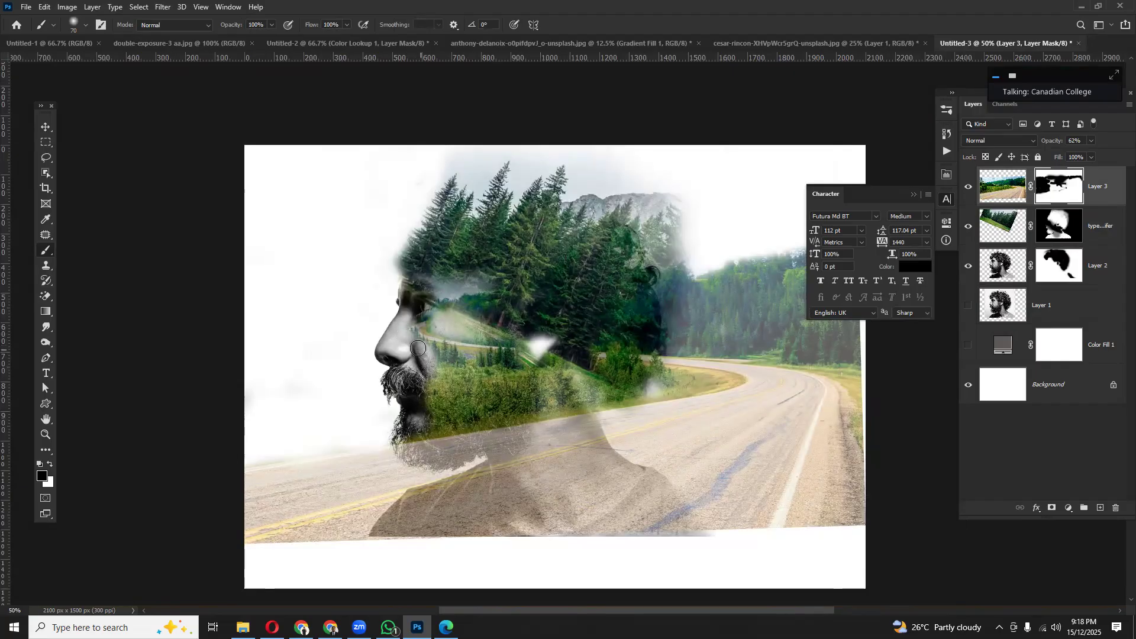
{"action": "scroll", "coordinate": [413, 386], "scroll_direction": "down", "scroll_amount": 2}
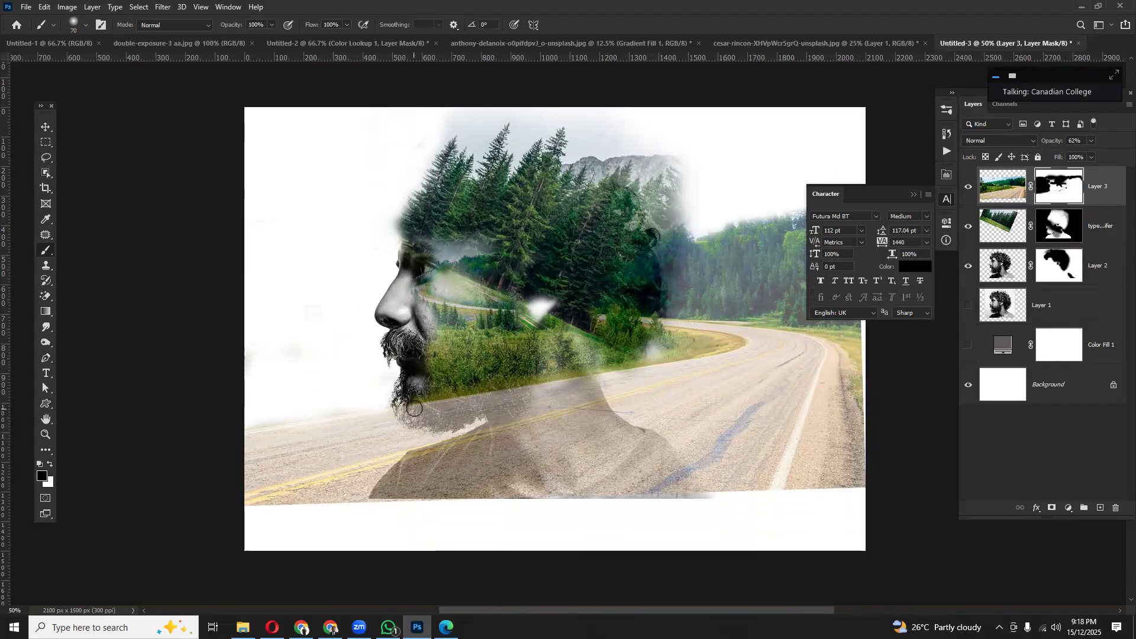
{"action": "mouse_move", "coordinate": [413, 410]}
{"action": "left_mouse_down"}
{"action": "mouse_move", "coordinate": [448, 420]}
{"action": "mouse_move", "coordinate": [404, 410]}
{"action": "left_mouse_up"}
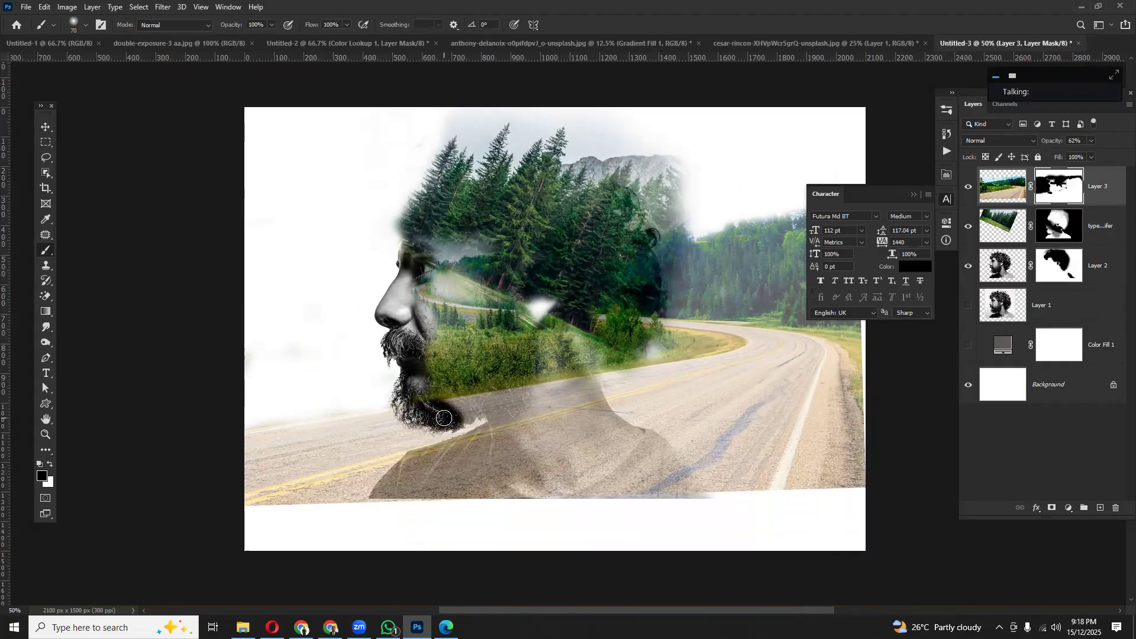
{"action": "key", "text": "ctrl+z"}
{"action": "key", "text": "ctrl+z"}
{"action": "key", "text": "ctrl+z"}
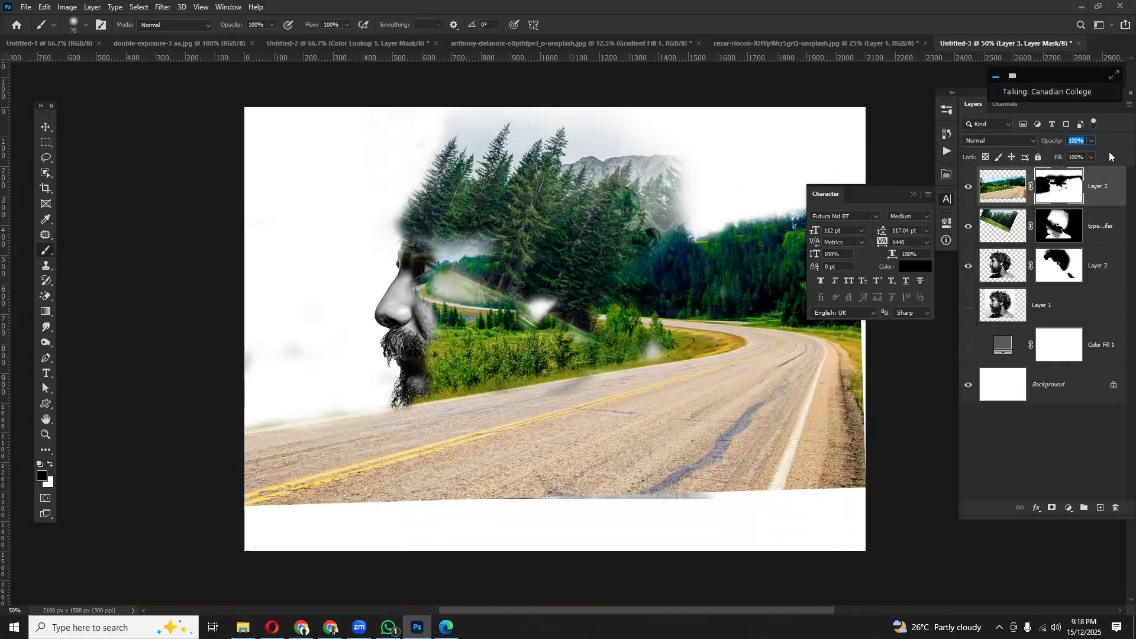
- Set the road layer's opacity to 100% and paint white on its mask to restore the roadside greenery over its pale gaps
{"action": "scroll", "coordinate": [490, 407], "scroll_direction": "down", "scroll_amount": 2}
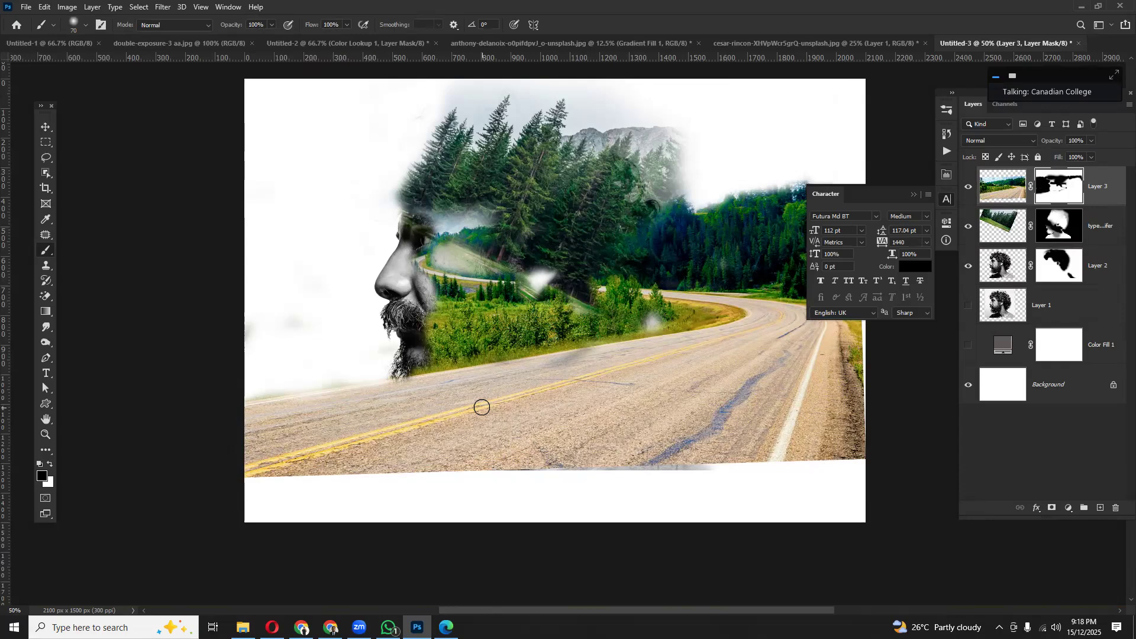
{"action": "scroll", "coordinate": [482, 407], "scroll_direction": "down", "scroll_amount": 3}
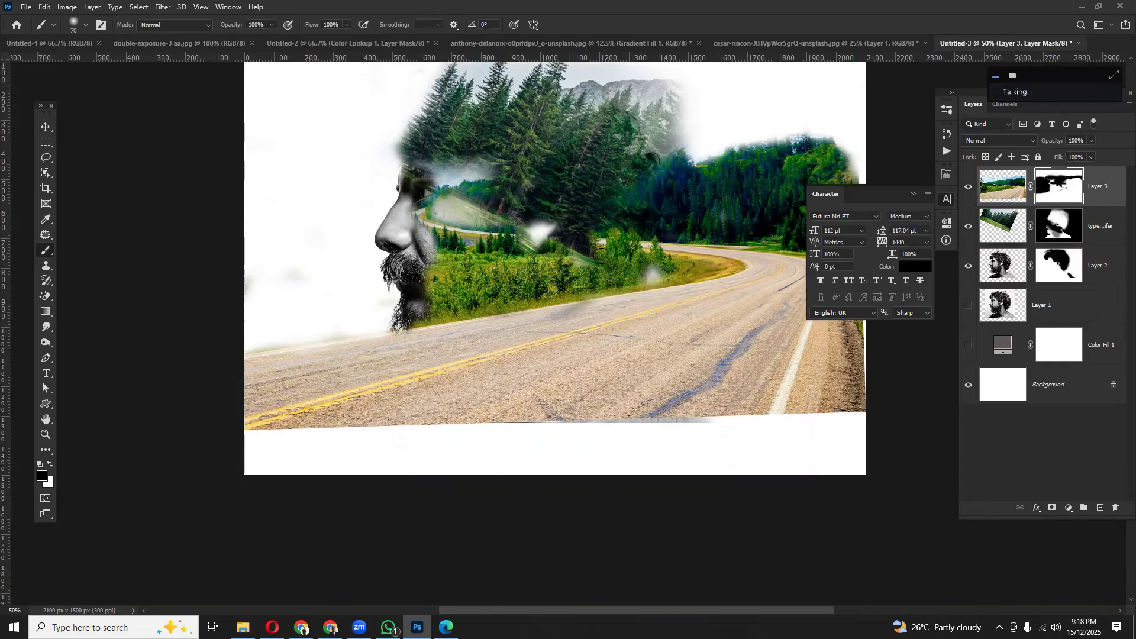
{"action": "key", "text": "x"}
{"action": "mouse_move", "coordinate": [645, 275]}
{"action": "left_mouse_down"}
{"action": "mouse_move", "coordinate": [660, 276]}
{"action": "mouse_move", "coordinate": [636, 276]}
{"action": "left_mouse_up"}
{"action": "mouse_move", "coordinate": [543, 241]}
{"action": "left_mouse_down"}
{"action": "mouse_move", "coordinate": [590, 236]}
{"action": "mouse_move", "coordinate": [597, 259]}
{"action": "mouse_move", "coordinate": [525, 269]}
{"action": "left_mouse_up"}
{"action": "left_click_drag", "start_coordinate": [616, 256], "coordinate": [486, 250]}
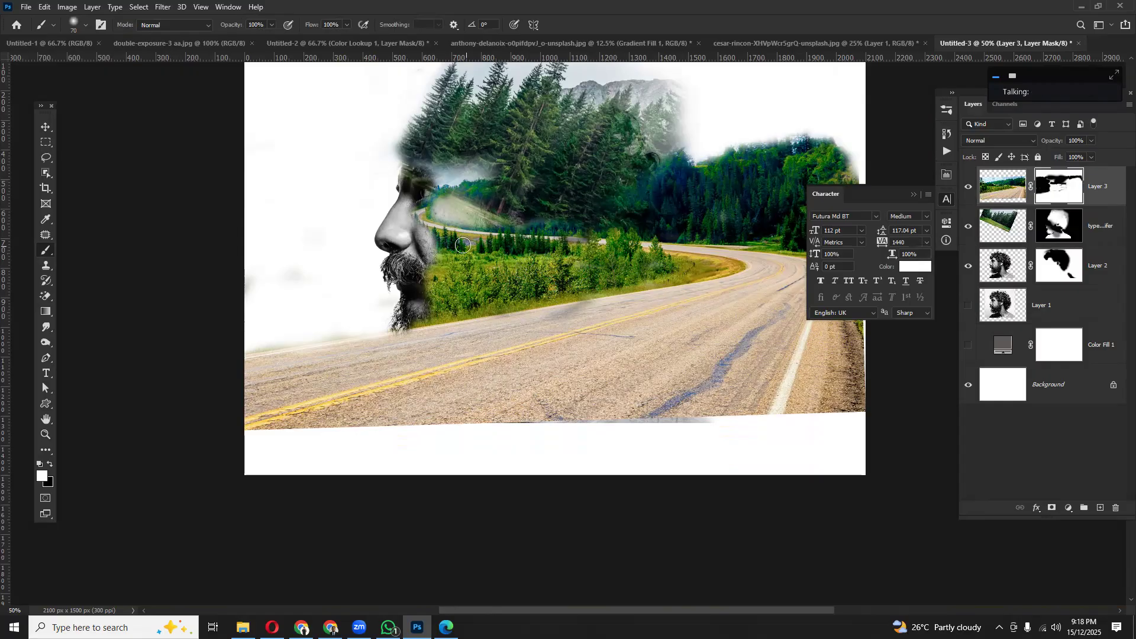
- Paint white on the forest layer's mask to reveal more evergreen trees at the back of the head
{"action": "scroll", "coordinate": [497, 288], "scroll_direction": "up", "scroll_amount": 2}
{"action": "left_click_drag", "start_coordinate": [703, 207], "coordinate": [579, 215]}
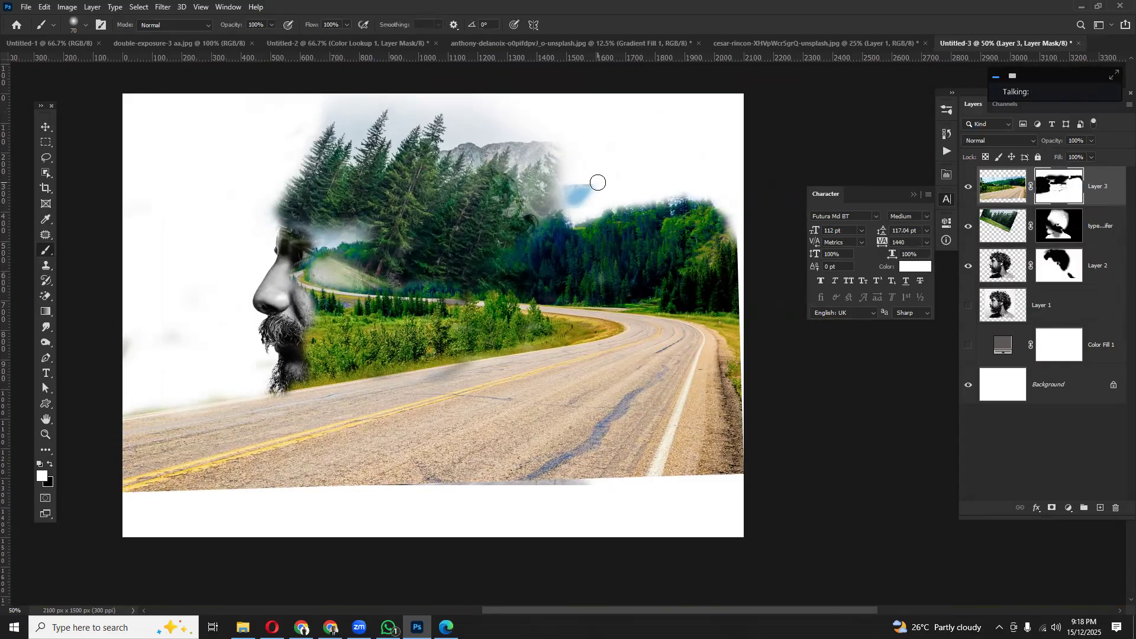
{"action": "left_click", "coordinate": [1070, 228]}
{"action": "mouse_move", "coordinate": [595, 172]}
{"action": "left_mouse_down"}
{"action": "mouse_move", "coordinate": [560, 148]}
{"action": "mouse_move", "coordinate": [576, 154]}
{"action": "mouse_move", "coordinate": [554, 193]}
{"action": "mouse_move", "coordinate": [567, 209]}
{"action": "mouse_move", "coordinate": [557, 181]}
{"action": "mouse_move", "coordinate": [578, 152]}
{"action": "mouse_move", "coordinate": [571, 187]}
{"action": "left_mouse_up"}
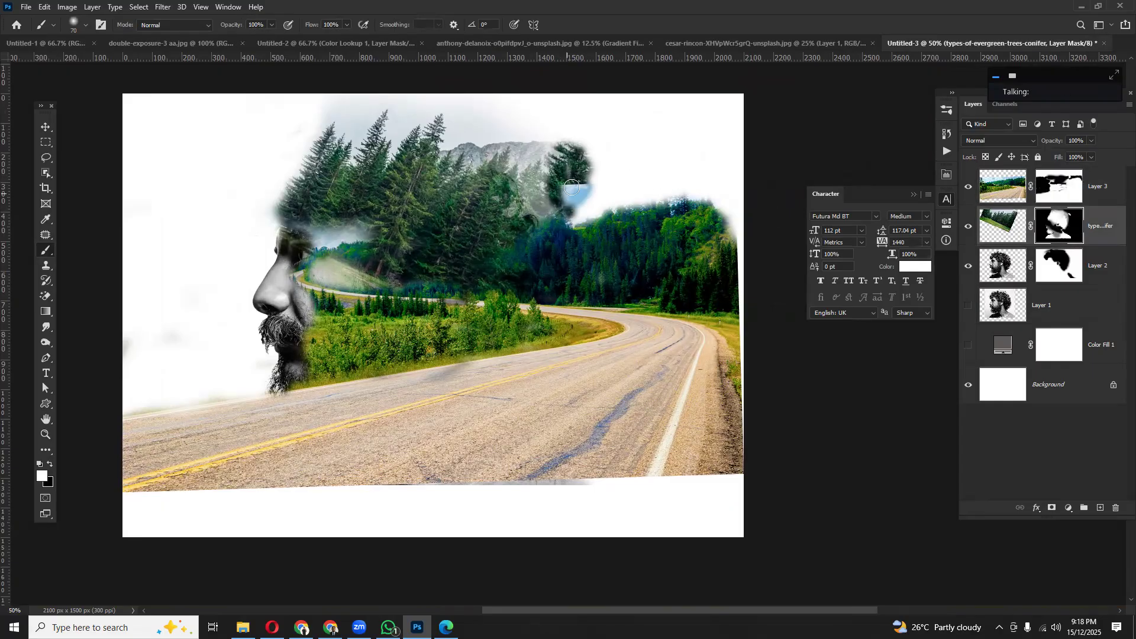
- Mask out the road photo's blue sky patch over the trees at the back of the head
{"action": "left_click", "coordinate": [1067, 185]}
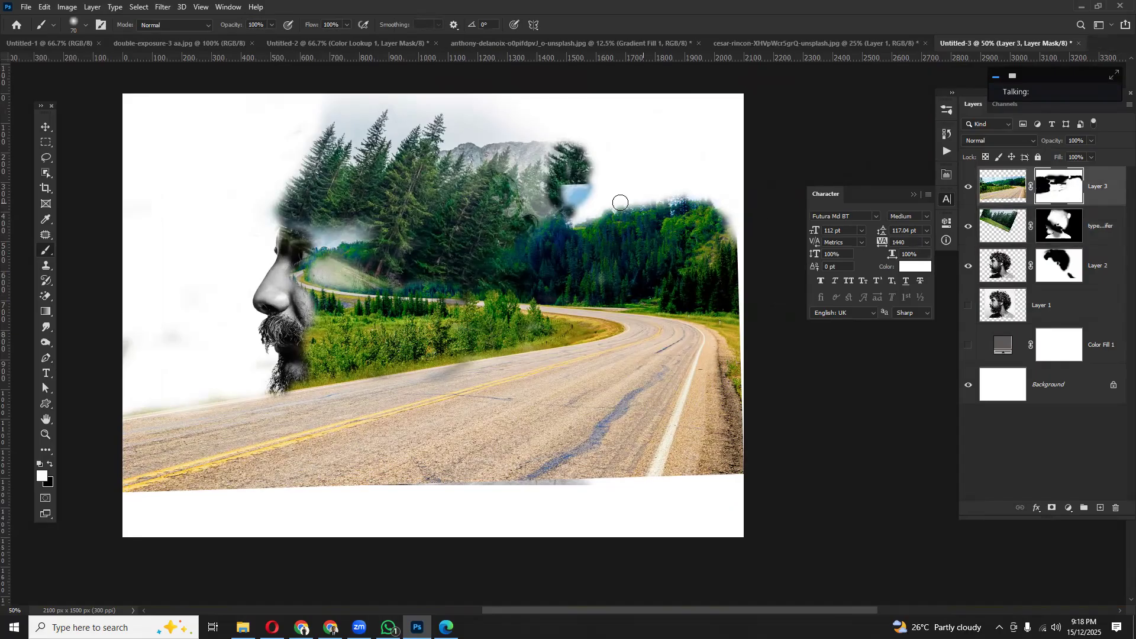
{"action": "mouse_move", "coordinate": [567, 188]}
{"action": "left_mouse_down"}
{"action": "mouse_move", "coordinate": [589, 200]}
{"action": "mouse_move", "coordinate": [576, 222]}
{"action": "mouse_move", "coordinate": [587, 206]}
{"action": "mouse_move", "coordinate": [676, 201]}
{"action": "mouse_move", "coordinate": [589, 201]}
{"action": "mouse_move", "coordinate": [623, 200]}
{"action": "mouse_move", "coordinate": [597, 196]}
{"action": "mouse_move", "coordinate": [685, 188]}
{"action": "mouse_move", "coordinate": [587, 210]}
{"action": "mouse_move", "coordinate": [567, 198]}
{"action": "mouse_move", "coordinate": [581, 189]}
{"action": "mouse_move", "coordinate": [543, 191]}
{"action": "left_mouse_up"}
{"action": "key", "text": "x"}
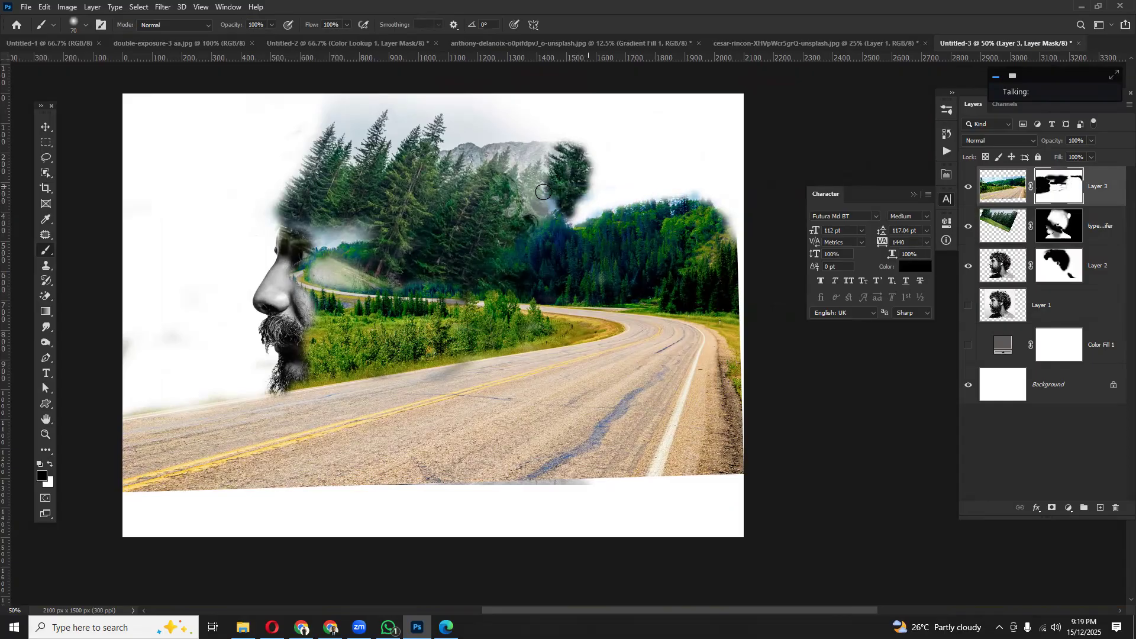
{"action": "scroll", "coordinate": [399, 344], "scroll_direction": "down", "scroll_amount": 2}
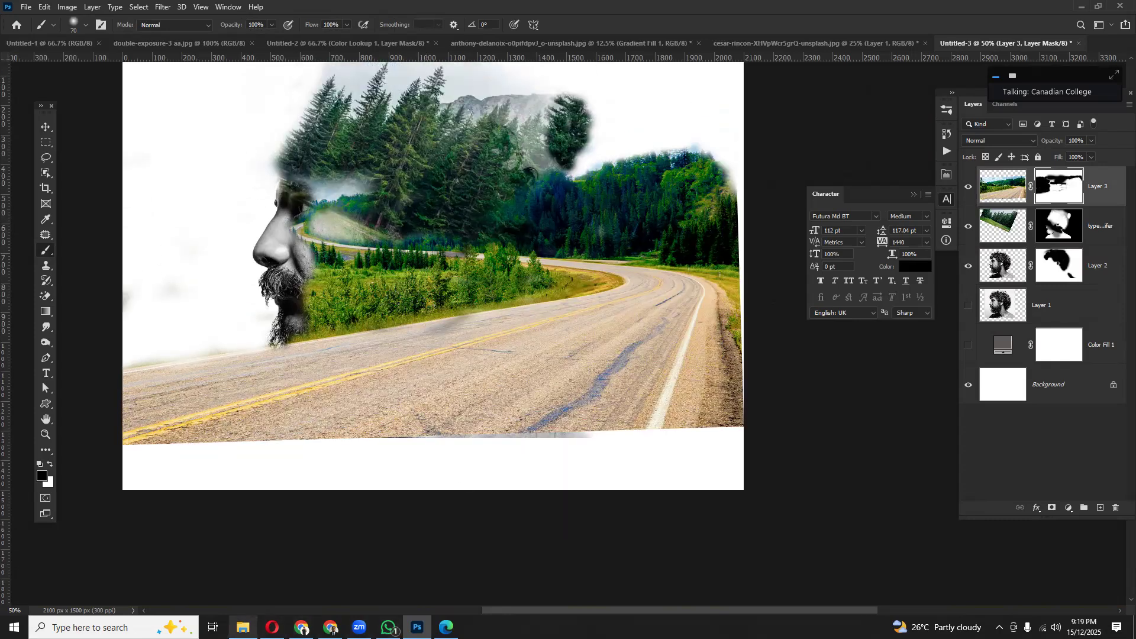
- Place the pexels-freestockpro-1227513 sky photo from the photoshop work folder's Animation subfolder into the composition
{"action": "mouse_move", "coordinate": [243, 628]}
{"action": "left_click", "coordinate": [249, 568]}
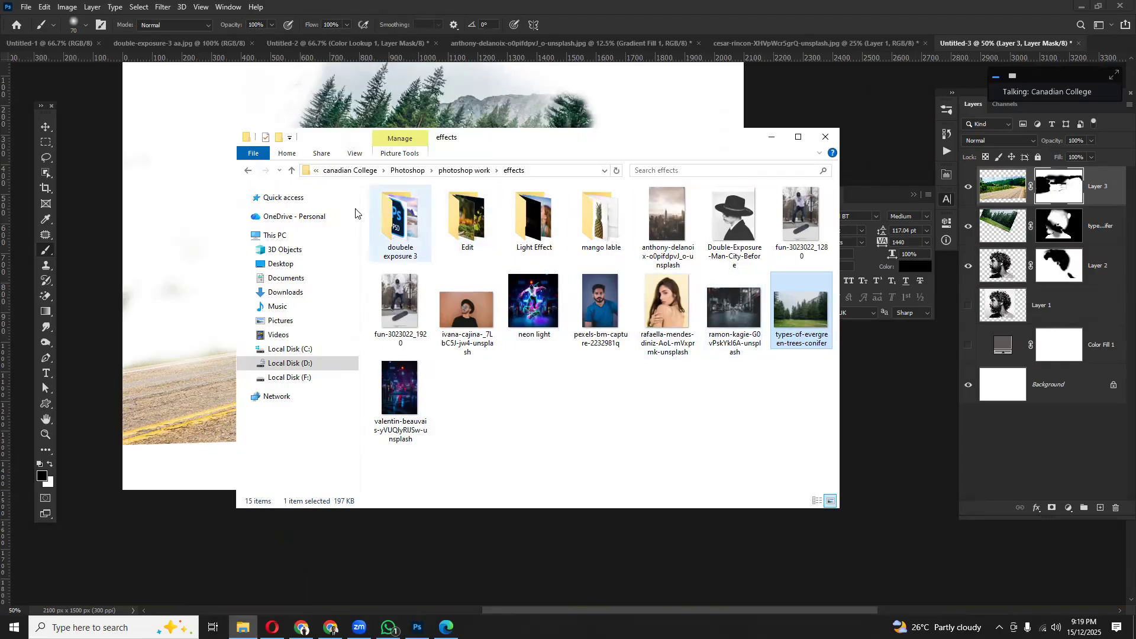
{"action": "left_click", "coordinate": [294, 171]}
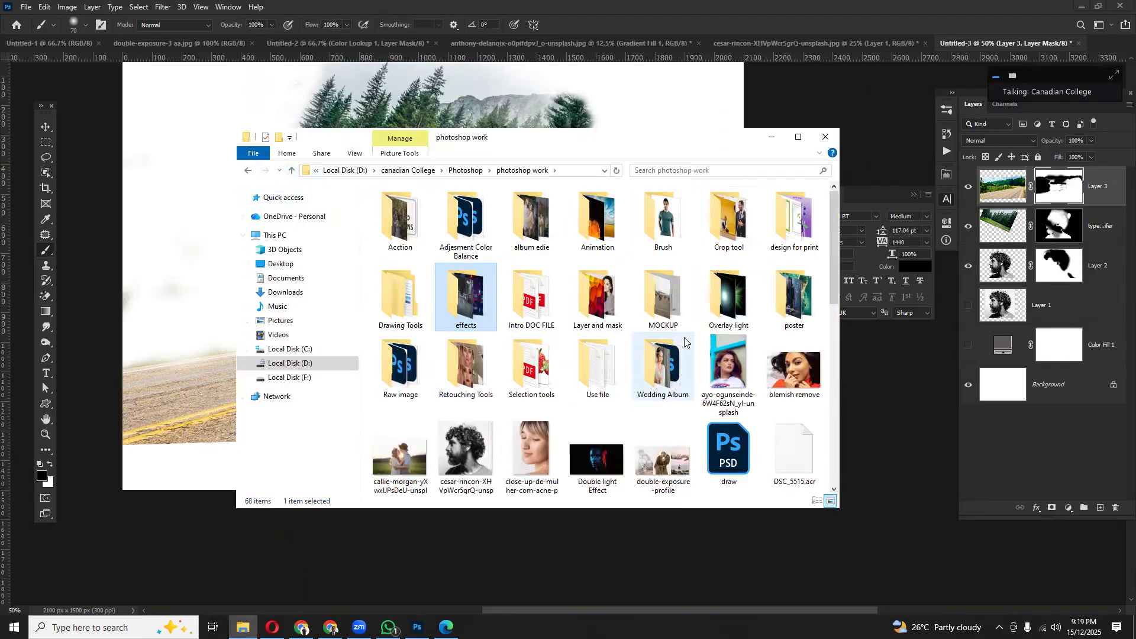
{"action": "double_click", "coordinate": [663, 297]}
{"action": "scroll", "coordinate": [655, 293], "scroll_direction": "down", "scroll_amount": 2}
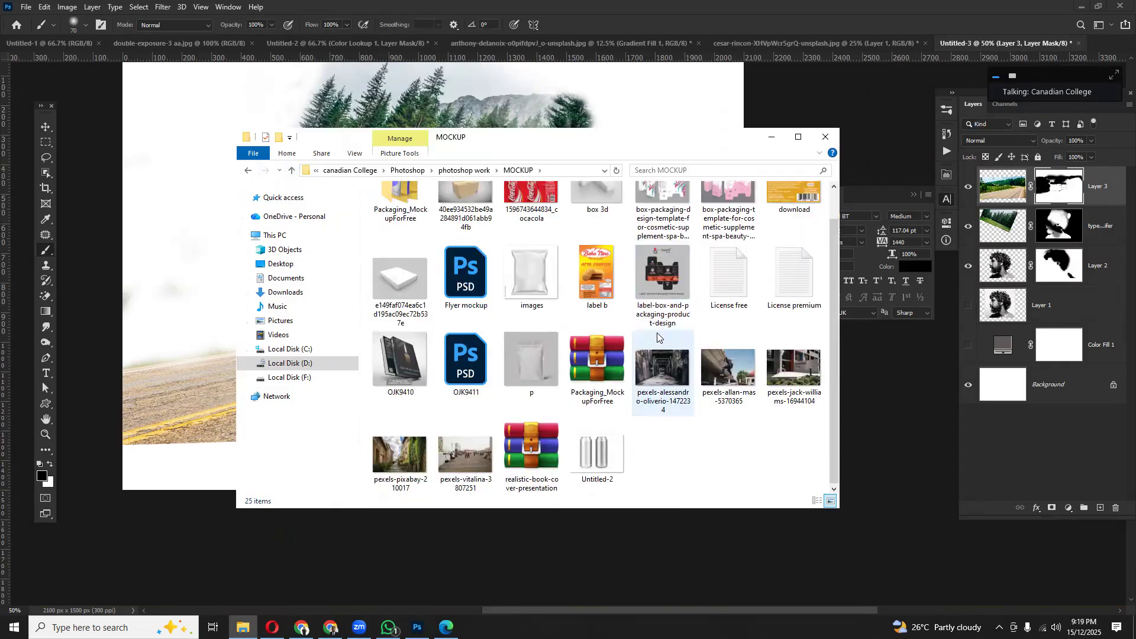
{"action": "left_click", "coordinate": [291, 172]}
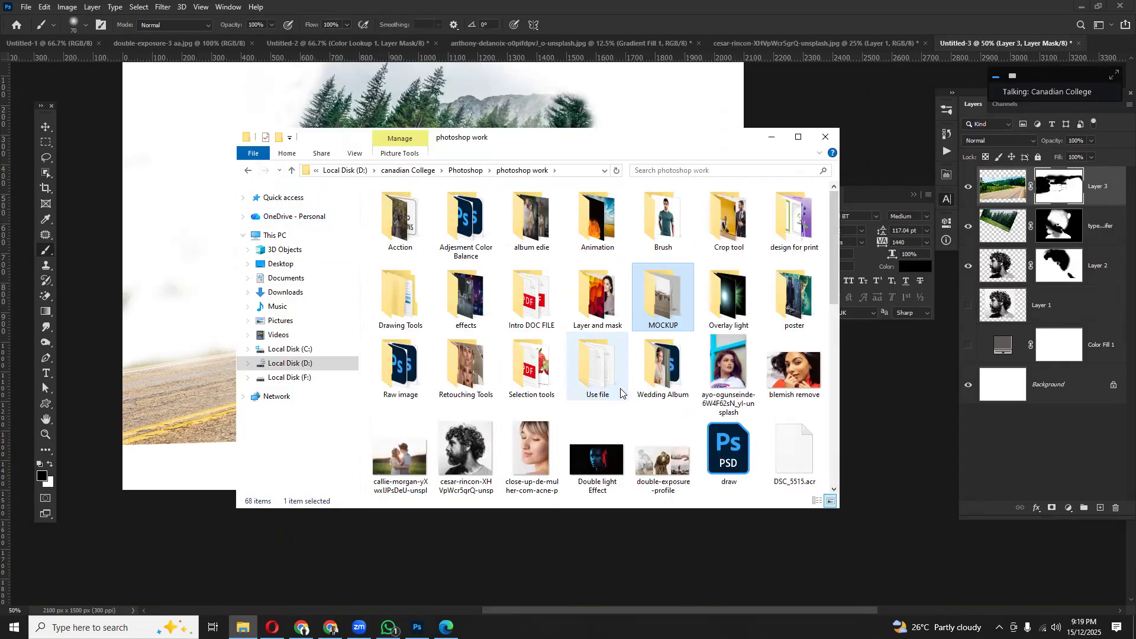
{"action": "scroll", "coordinate": [621, 393], "scroll_direction": "down", "scroll_amount": 10}
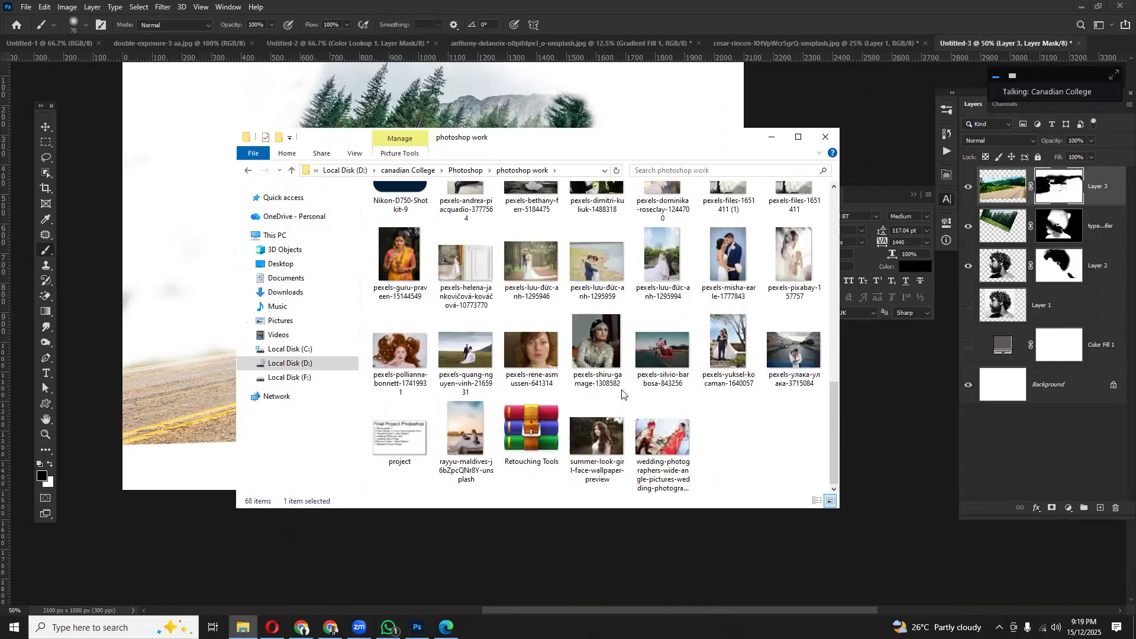
{"action": "scroll", "coordinate": [622, 393], "scroll_direction": "up", "scroll_amount": 10}
{"action": "double_click", "coordinate": [592, 205]}
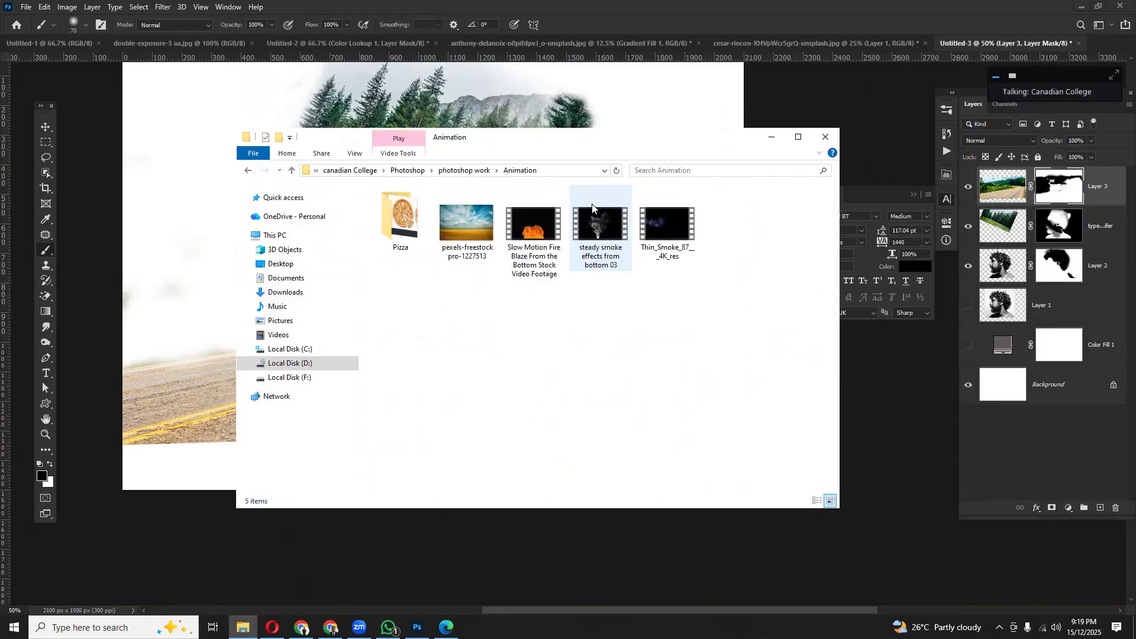
{"action": "left_click_drag", "start_coordinate": [467, 215], "coordinate": [172, 181]}
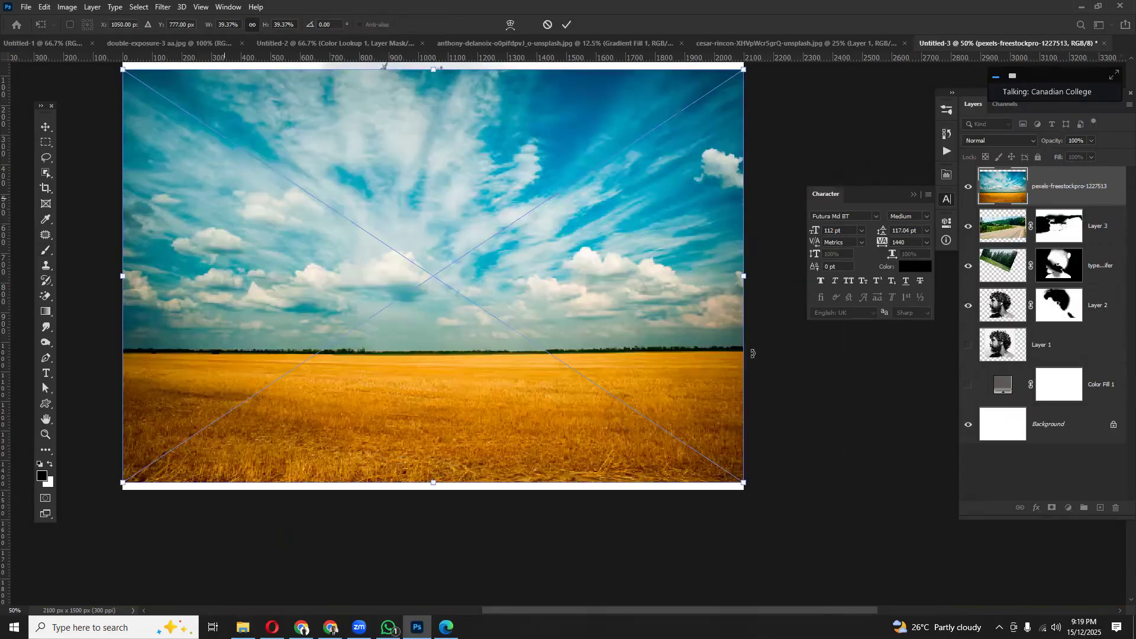
{"action": "key", "text": "Return"}
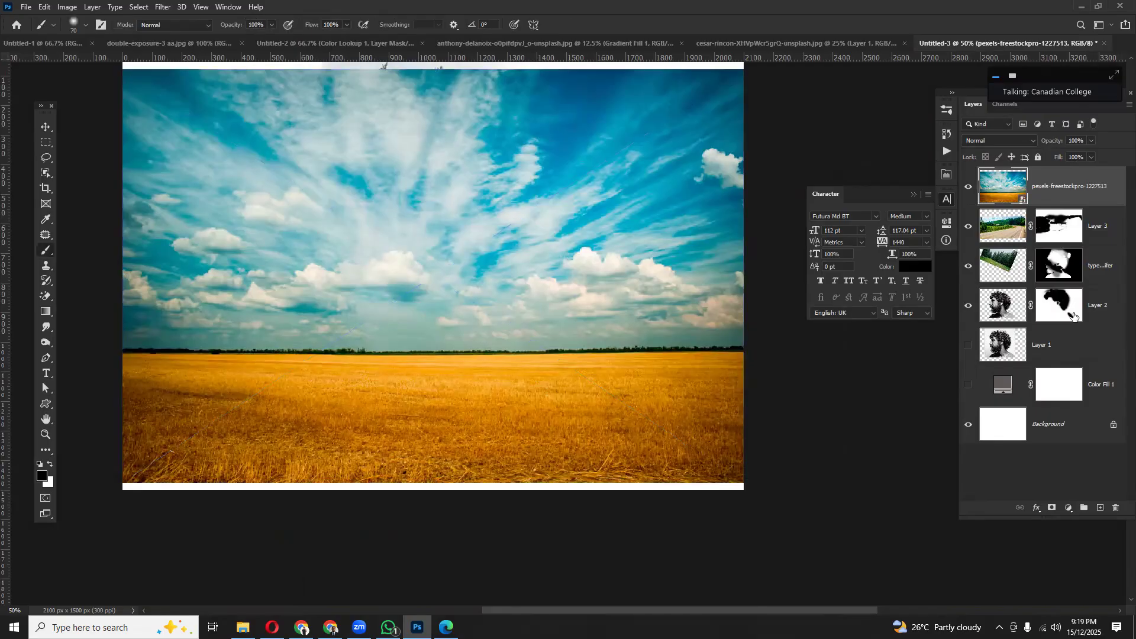
- Move the sky photo layer directly beneath Layer 1 and enlarge it to 41.57% so it spans past the canvas sides
{"action": "left_click_drag", "start_coordinate": [1065, 185], "coordinate": [1082, 360]}
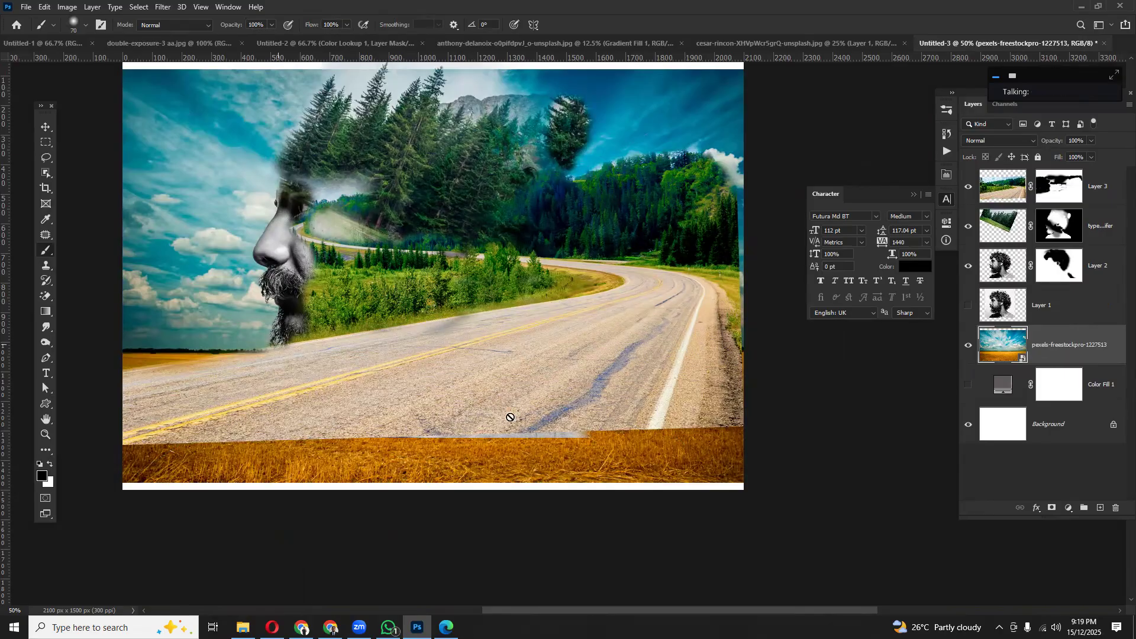
{"action": "left_click", "coordinate": [45, 128]}
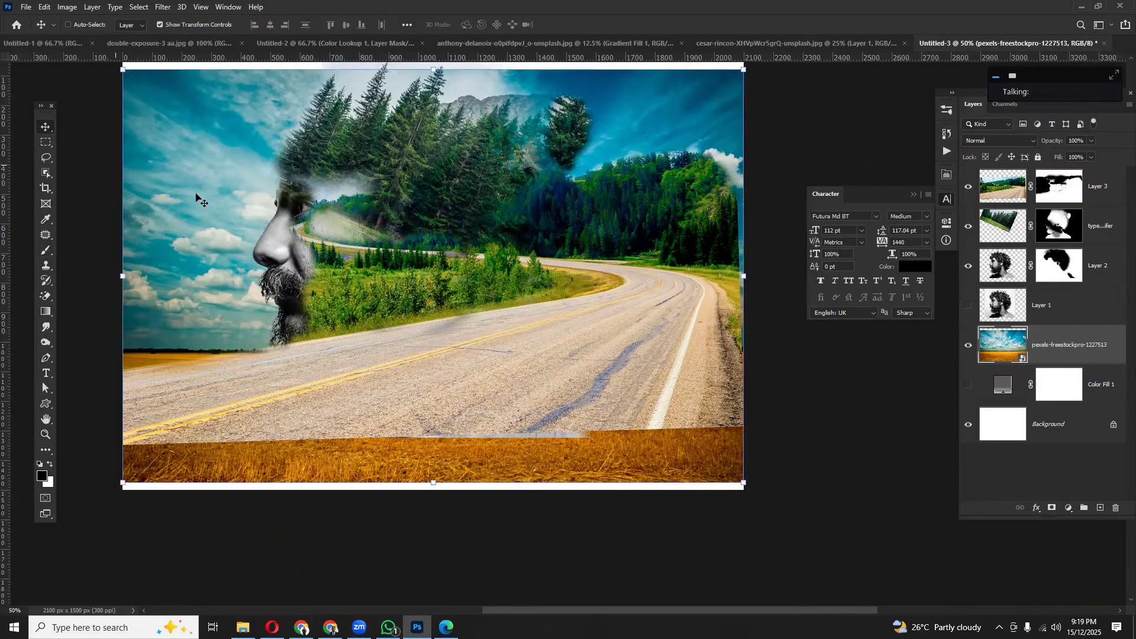
{"action": "scroll", "coordinate": [417, 104], "scroll_direction": "up", "scroll_amount": 1}
{"action": "left_click_drag", "start_coordinate": [439, 107], "coordinate": [442, 87]}
{"action": "key", "text": "Return"}
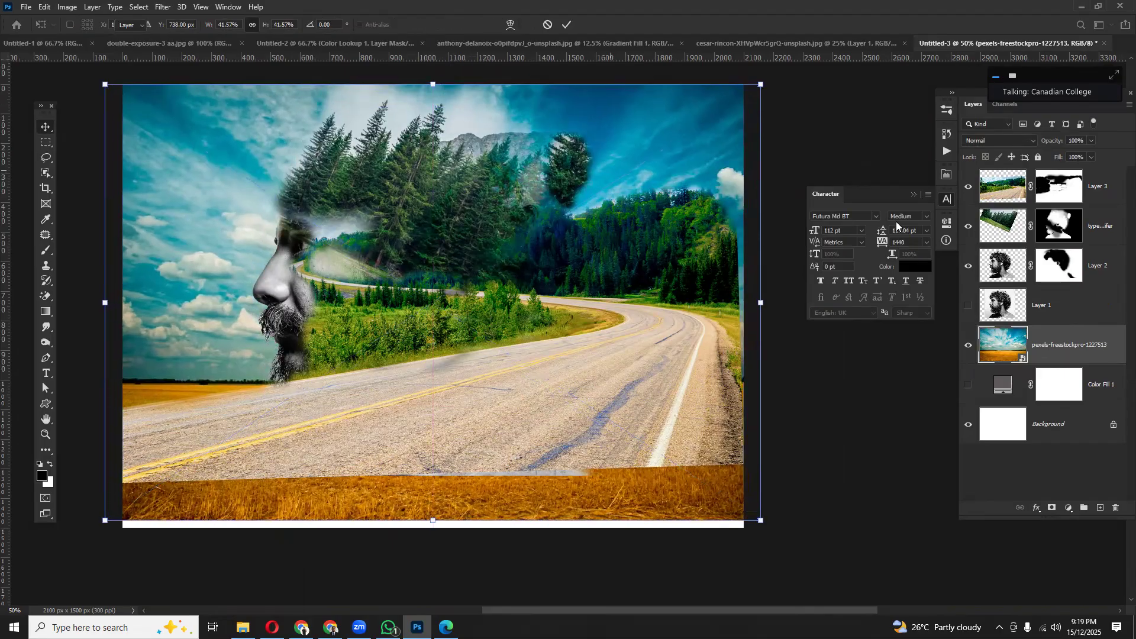
- Set the sky photo layer's opacity to 38% and apply a Black & White adjustment with the default preset
{"action": "left_click_drag", "start_coordinate": [1018, 146], "coordinate": [1016, 146]}
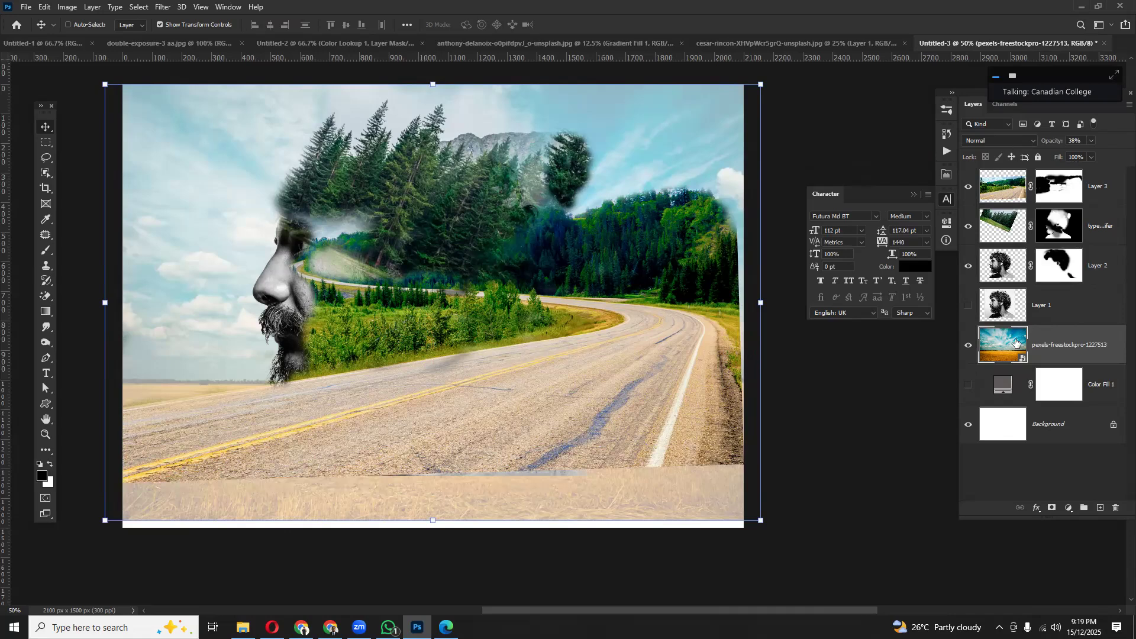
{"action": "left_click", "coordinate": [73, 10]}
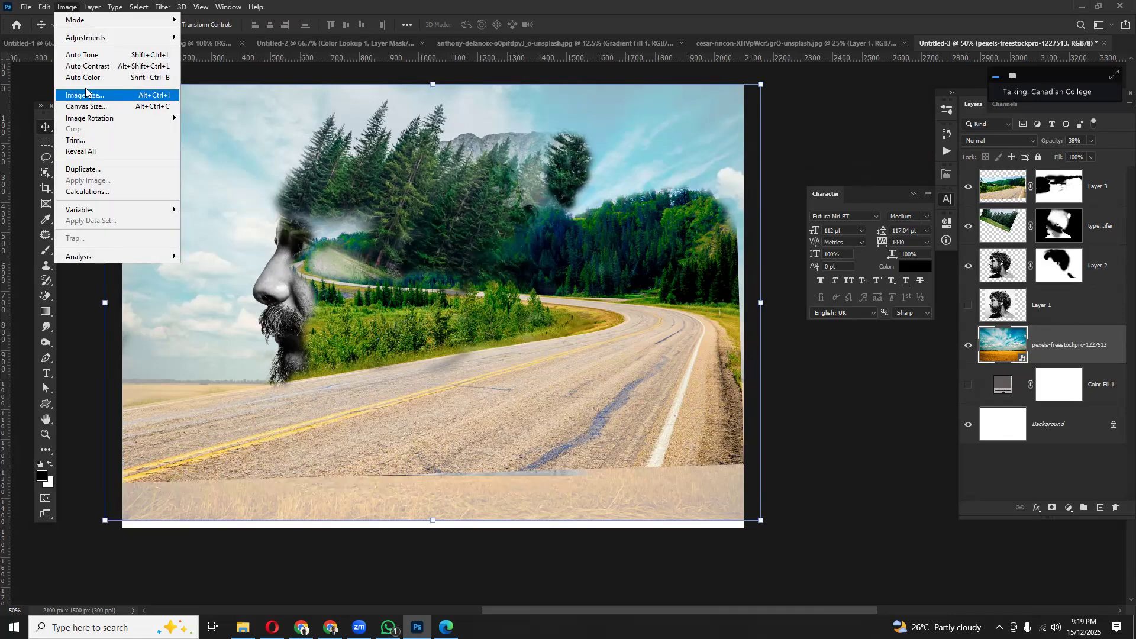
{"action": "mouse_move", "coordinate": [86, 37]}
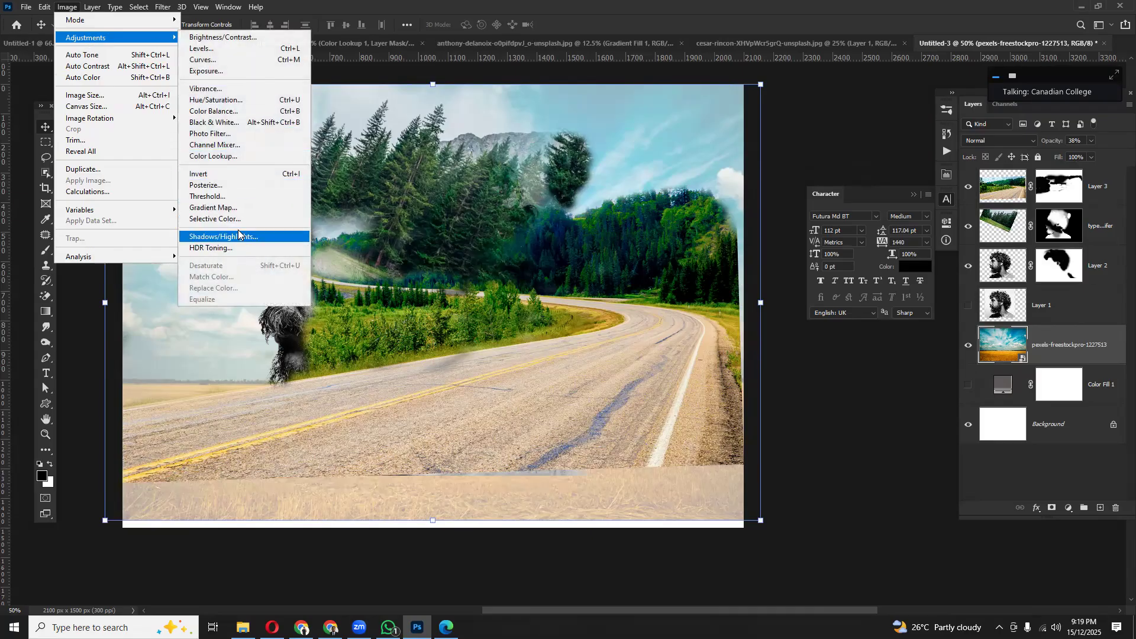
{"action": "left_click", "coordinate": [221, 122]}
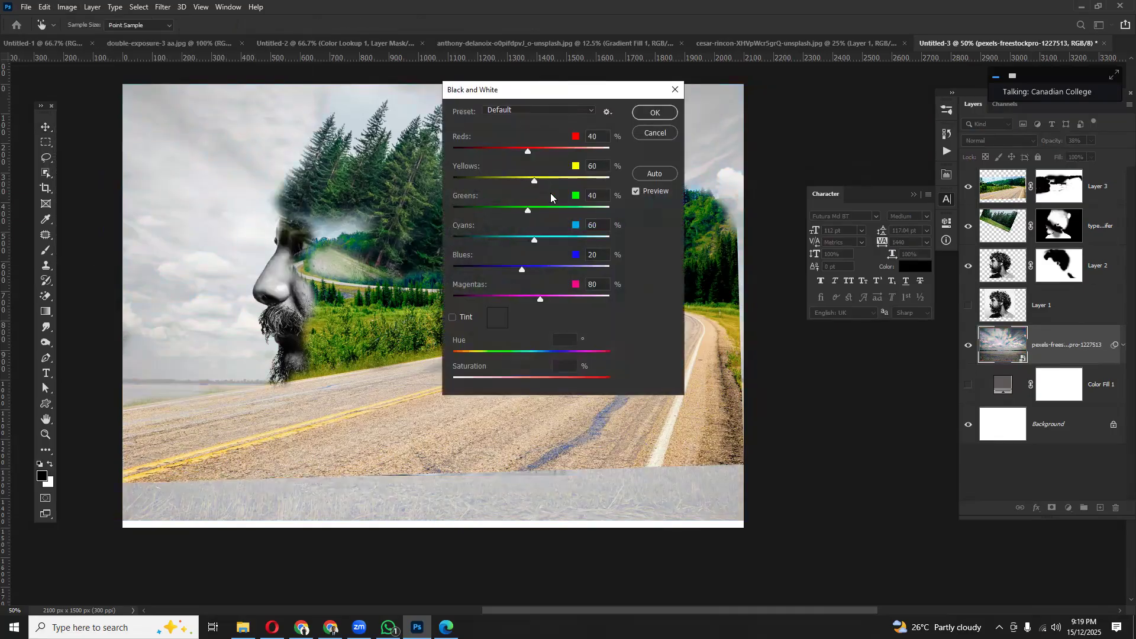
{"action": "left_click", "coordinate": [655, 112]}
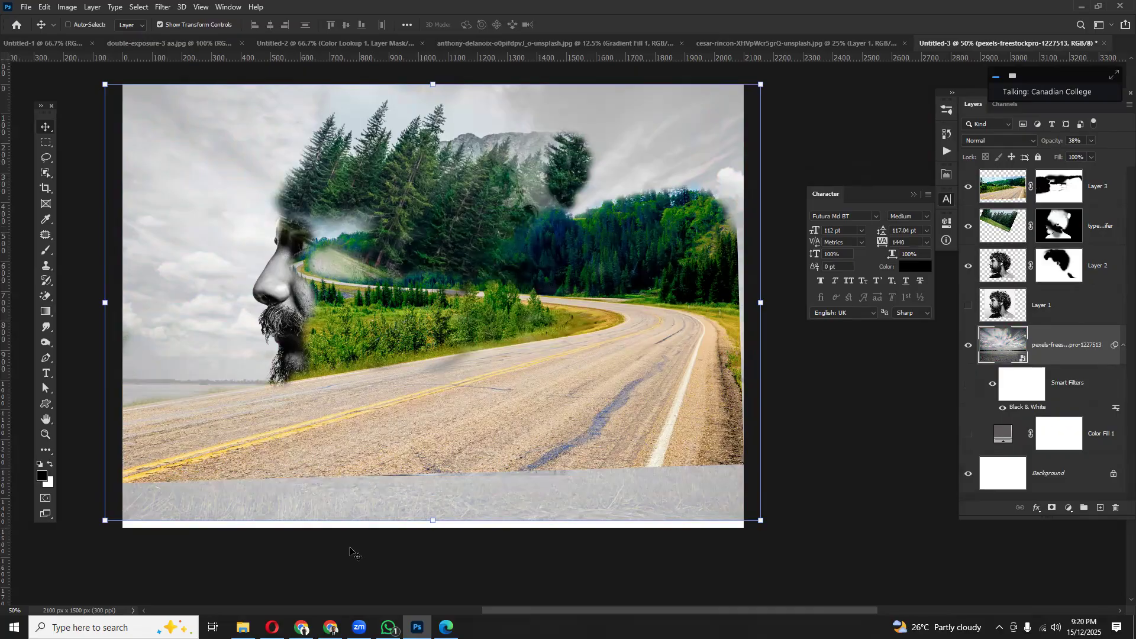
- Switch to Chrome and examine the double exposure movie poster image results as a colour reference, and return to Photoshop
{"action": "left_click", "coordinate": [331, 629]}
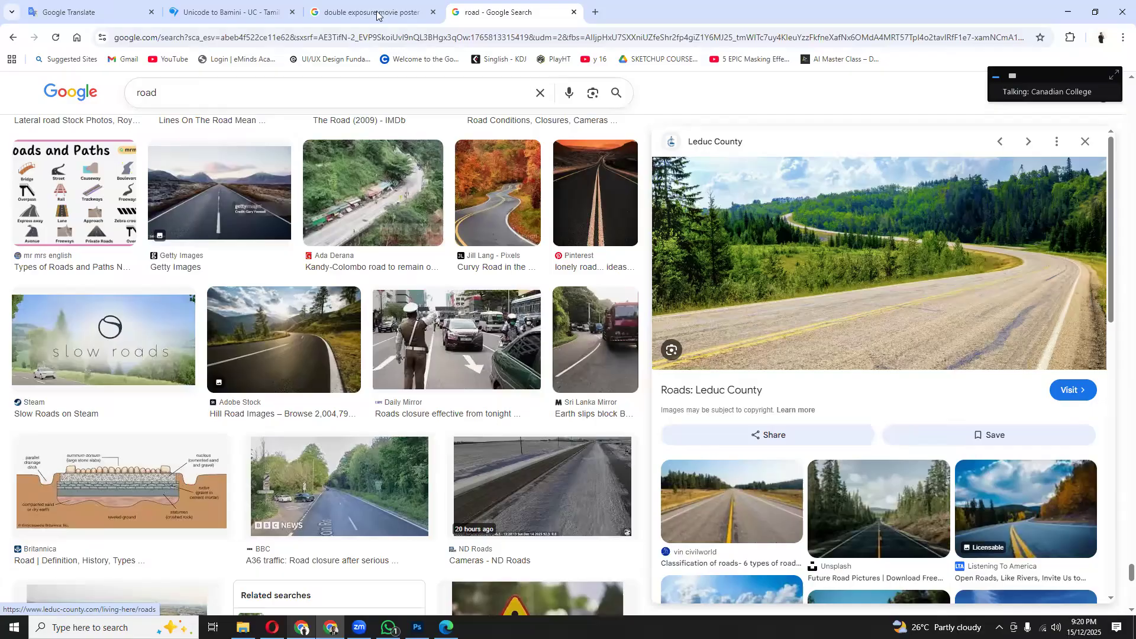
{"action": "left_click", "coordinate": [373, 11]}
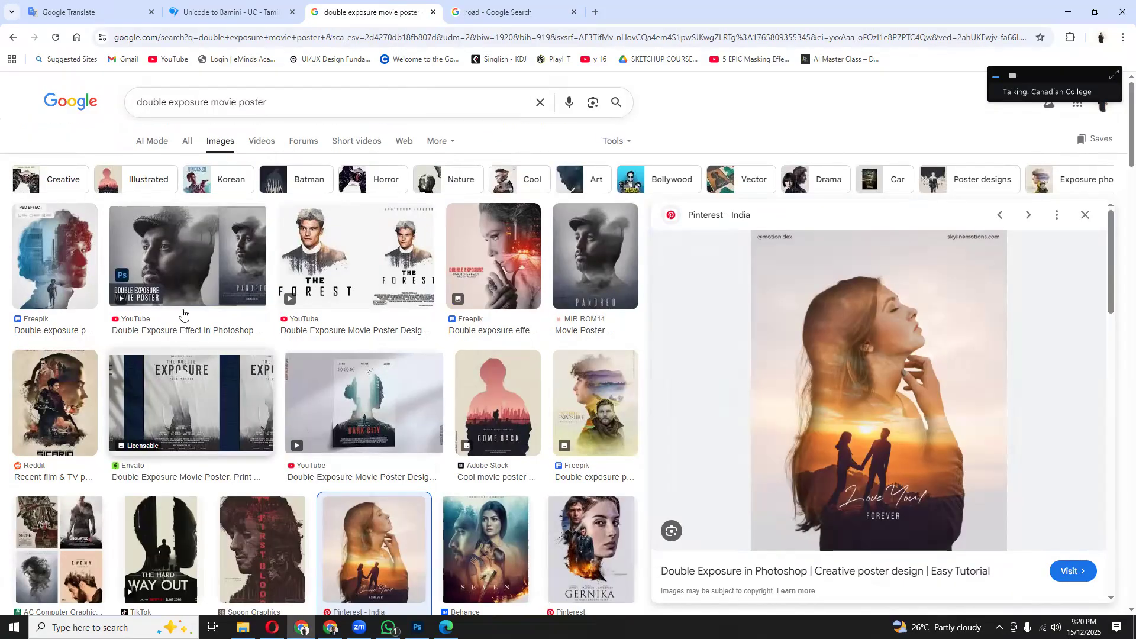
{"action": "scroll", "coordinate": [183, 314], "scroll_direction": "down", "scroll_amount": 4}
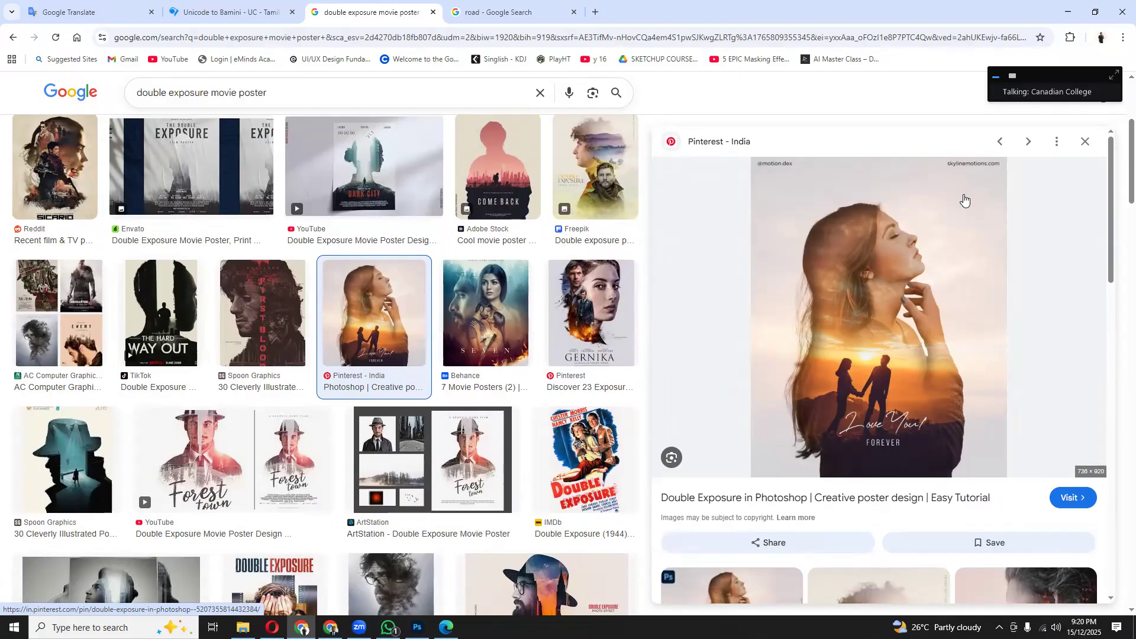
{"action": "left_click", "coordinate": [1068, 12]}
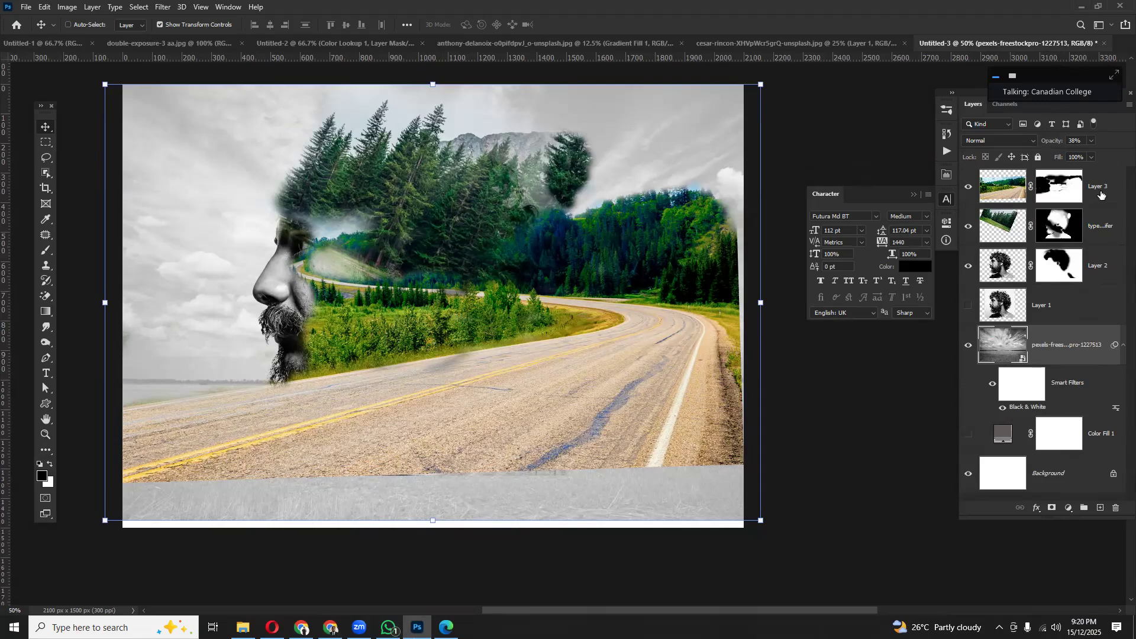
- Add a Black & White adjustment layer with default settings above the road layer
{"action": "left_click", "coordinate": [1101, 196]}
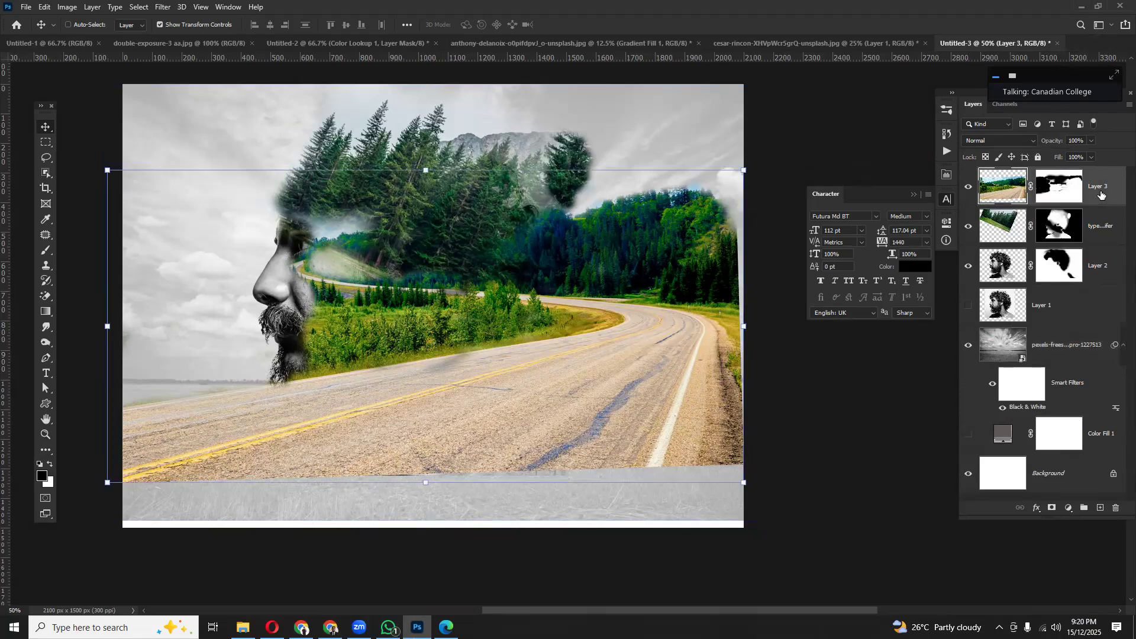
{"action": "left_click", "coordinate": [1068, 509]}
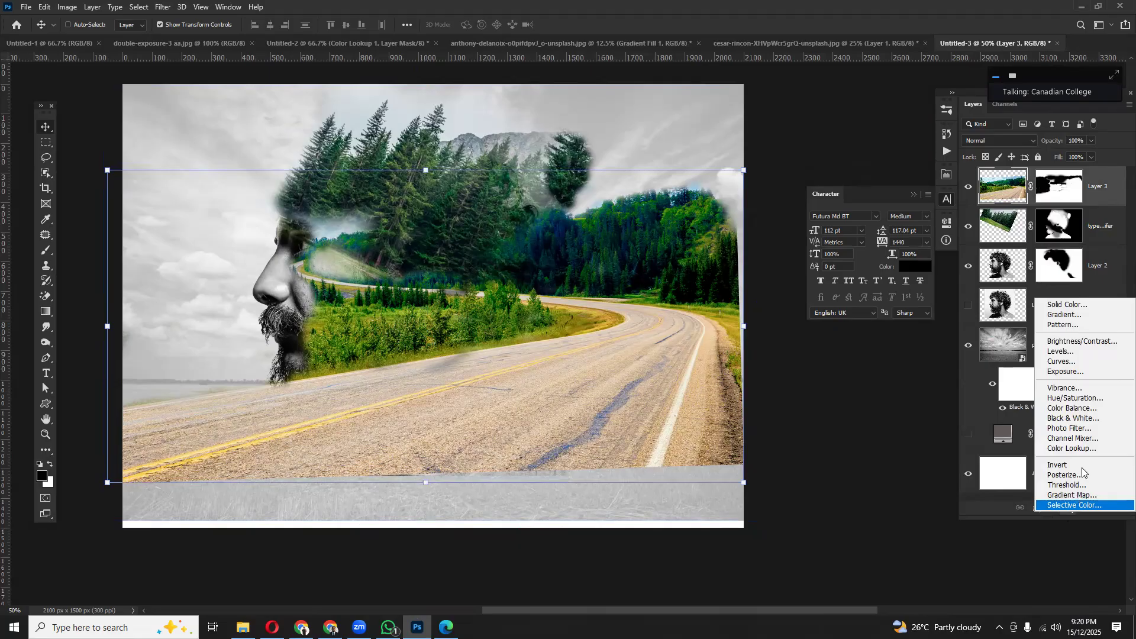
{"action": "left_click", "coordinate": [1070, 418]}
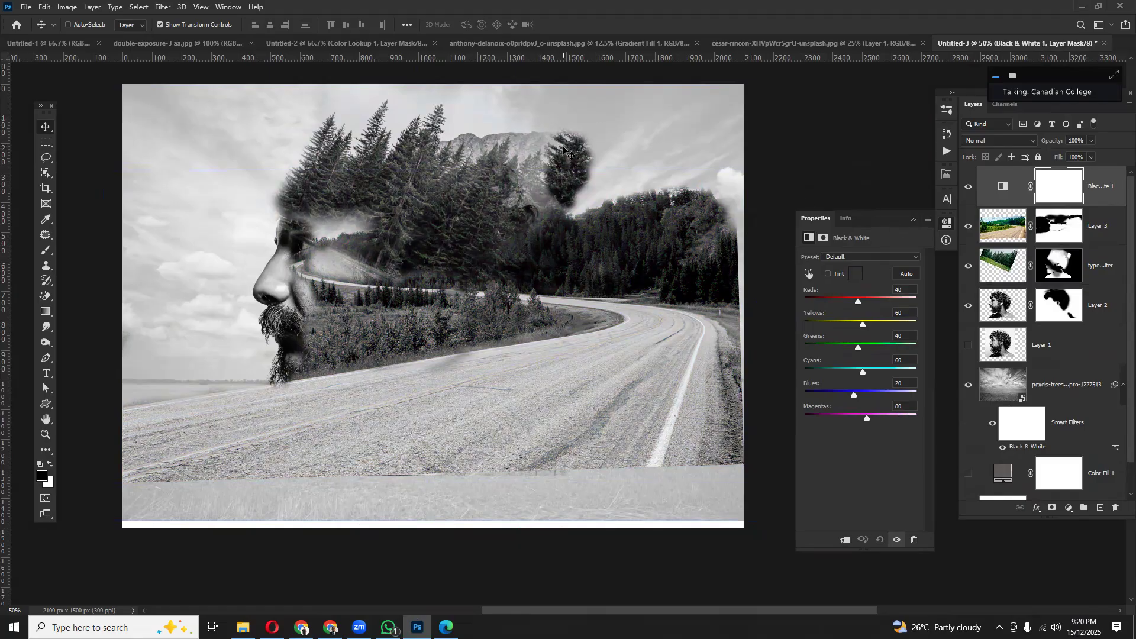
- Paint black with a 200 px brush on the forest layer's mask to hide the isolated tree at the back of the head
{"action": "left_click", "coordinate": [1063, 228]}
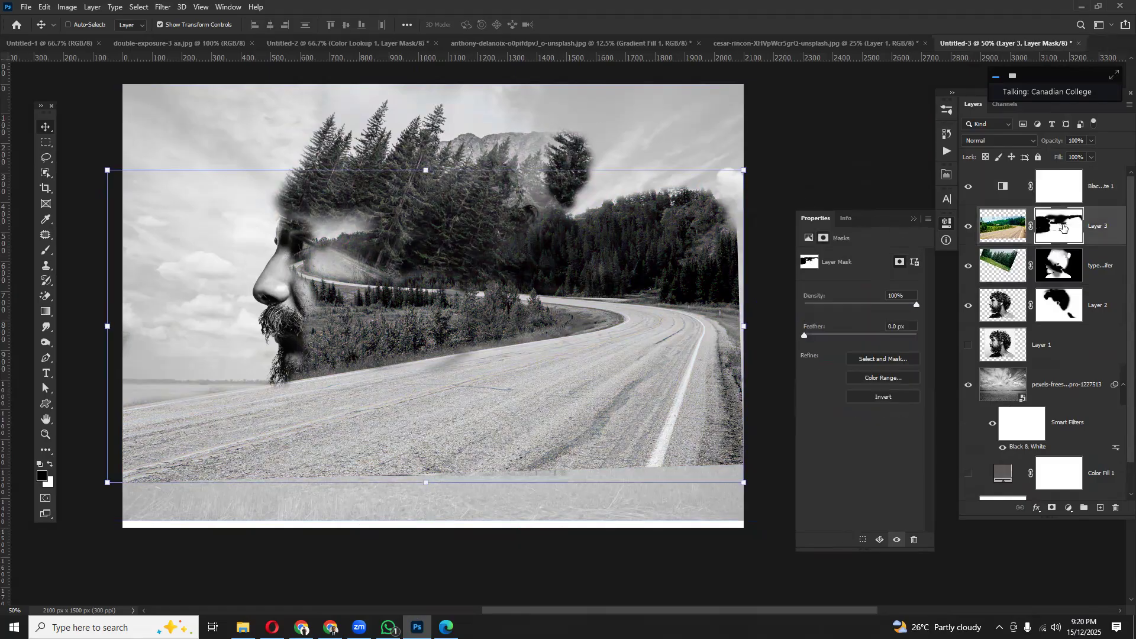
{"action": "left_click", "coordinate": [1063, 268]}
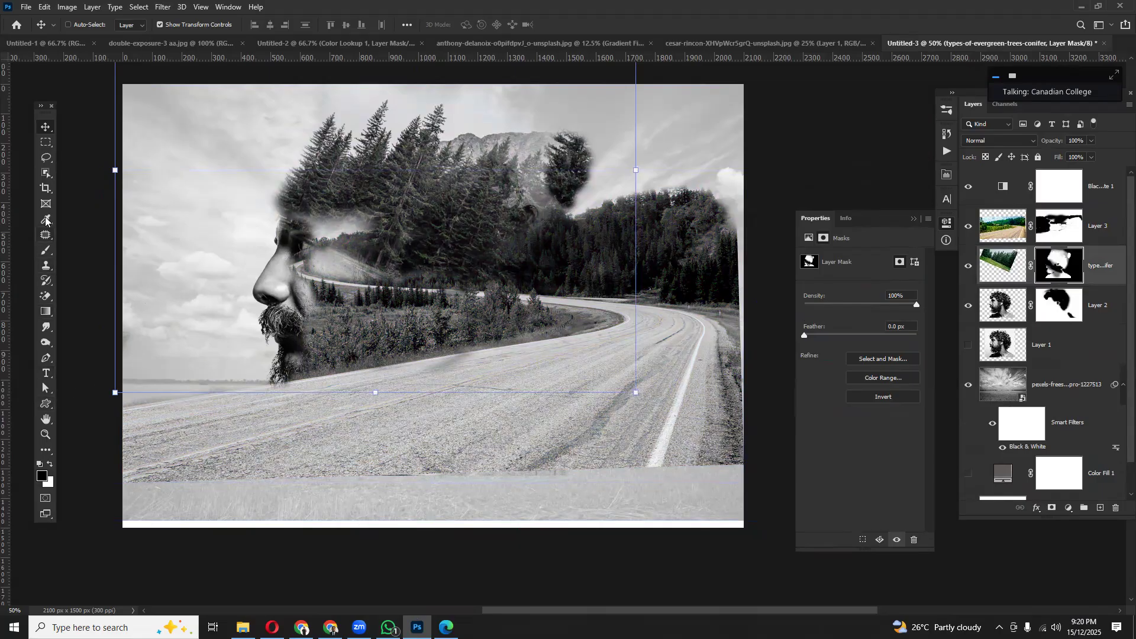
{"action": "left_click", "coordinate": [45, 249]}
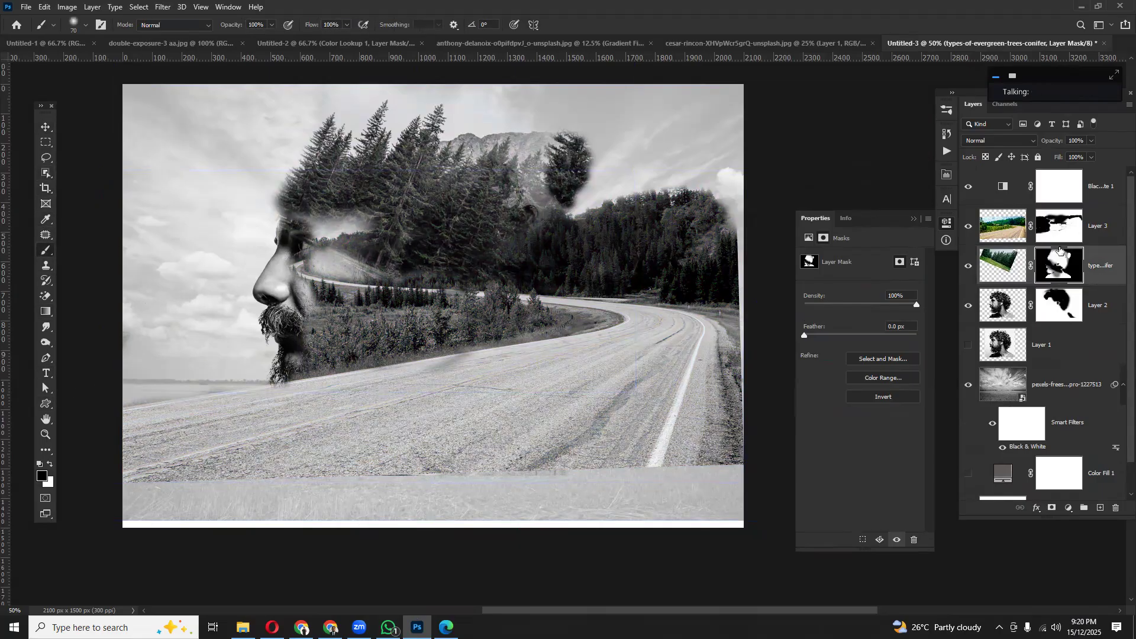
{"action": "left_click", "coordinate": [968, 267]}
{"action": "left_click", "coordinate": [968, 268]}
{"action": "key", "text": "bracketright"}
{"action": "key", "text": "bracketright"}
{"action": "key", "text": "bracketright"}
{"action": "key", "text": "bracketright"}
{"action": "key", "text": "bracketright"}
{"action": "key", "text": "bracketright"}
{"action": "key", "text": "bracketright"}
{"action": "mouse_move", "coordinate": [589, 157]}
{"action": "left_mouse_down"}
{"action": "mouse_move", "coordinate": [569, 125]}
{"action": "mouse_move", "coordinate": [579, 186]}
{"action": "mouse_move", "coordinate": [589, 185]}
{"action": "mouse_move", "coordinate": [557, 114]}
{"action": "mouse_move", "coordinate": [575, 218]}
{"action": "mouse_move", "coordinate": [577, 189]}
{"action": "mouse_move", "coordinate": [594, 216]}
{"action": "left_mouse_up"}
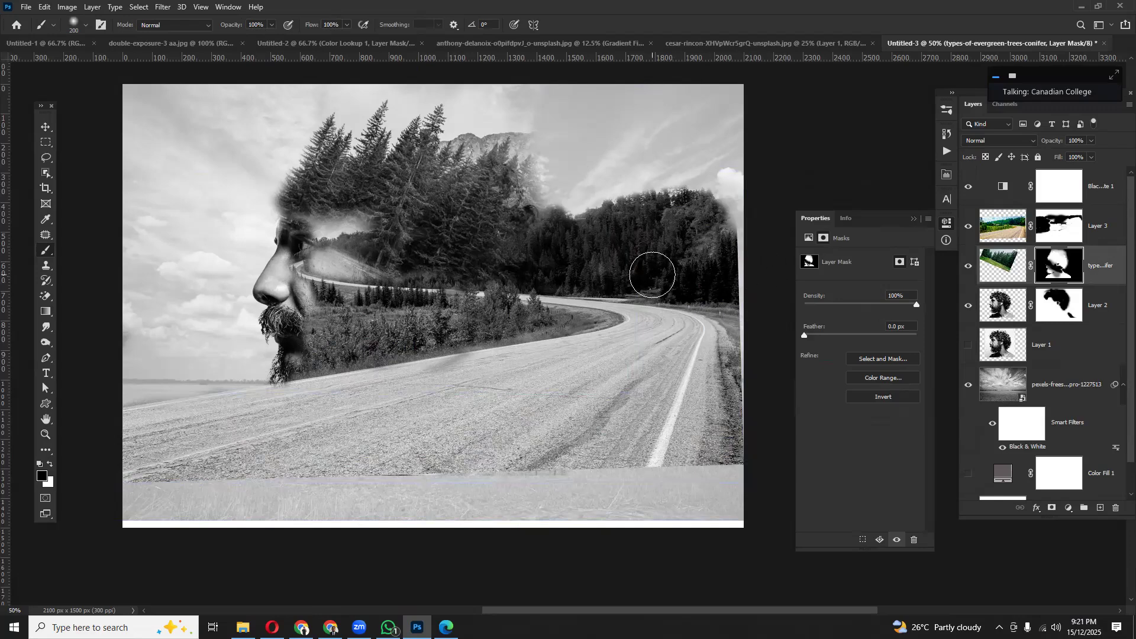
- Set the Black & White adjustment layer's opacity to 71% to let some colour through
{"action": "mouse_move", "coordinate": [1046, 148]}
{"action": "left_mouse_down"}
{"action": "mouse_move", "coordinate": [1010, 148]}
{"action": "mouse_move", "coordinate": [1116, 145]}
{"action": "mouse_move", "coordinate": [1040, 145]}
{"action": "mouse_move", "coordinate": [1077, 141]}
{"action": "mouse_move", "coordinate": [1047, 142]}
{"action": "mouse_move", "coordinate": [1062, 139]}
{"action": "left_mouse_up"}
{"action": "left_click", "coordinate": [1105, 187]}
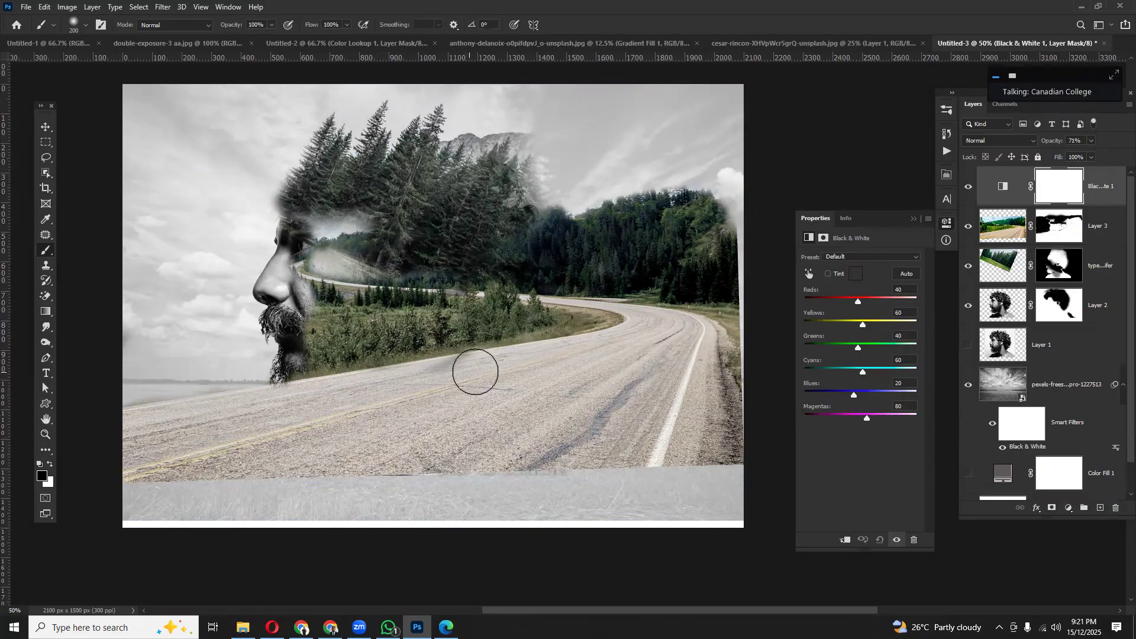
{"action": "scroll", "coordinate": [481, 373], "scroll_direction": "down", "scroll_amount": 2}
{"action": "scroll", "coordinate": [481, 373], "scroll_direction": "up", "scroll_amount": 2}
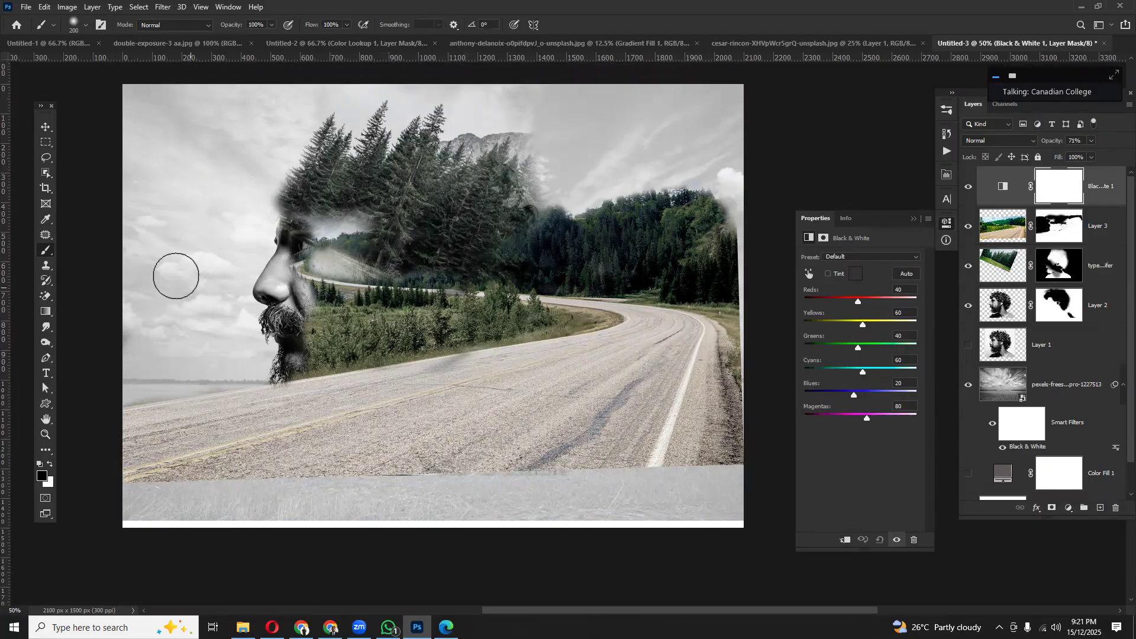
- Crop the canvas to 1752 × 1272 px, cutting off the strip below the road and the outer side edges
{"action": "left_click", "coordinate": [46, 189]}
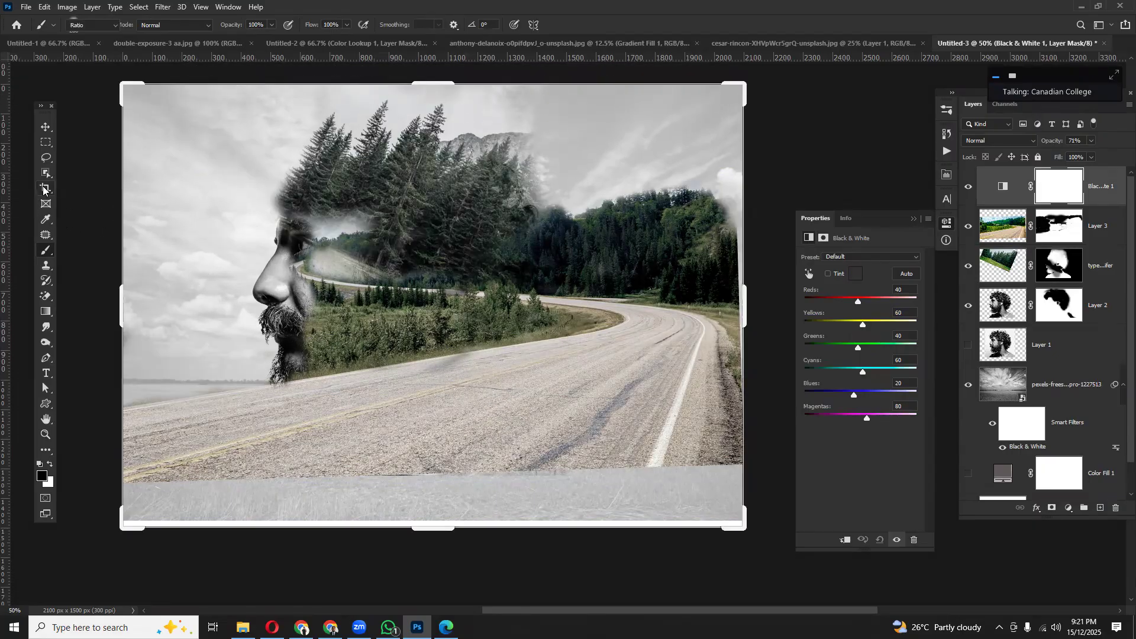
{"action": "left_click", "coordinate": [427, 524]}
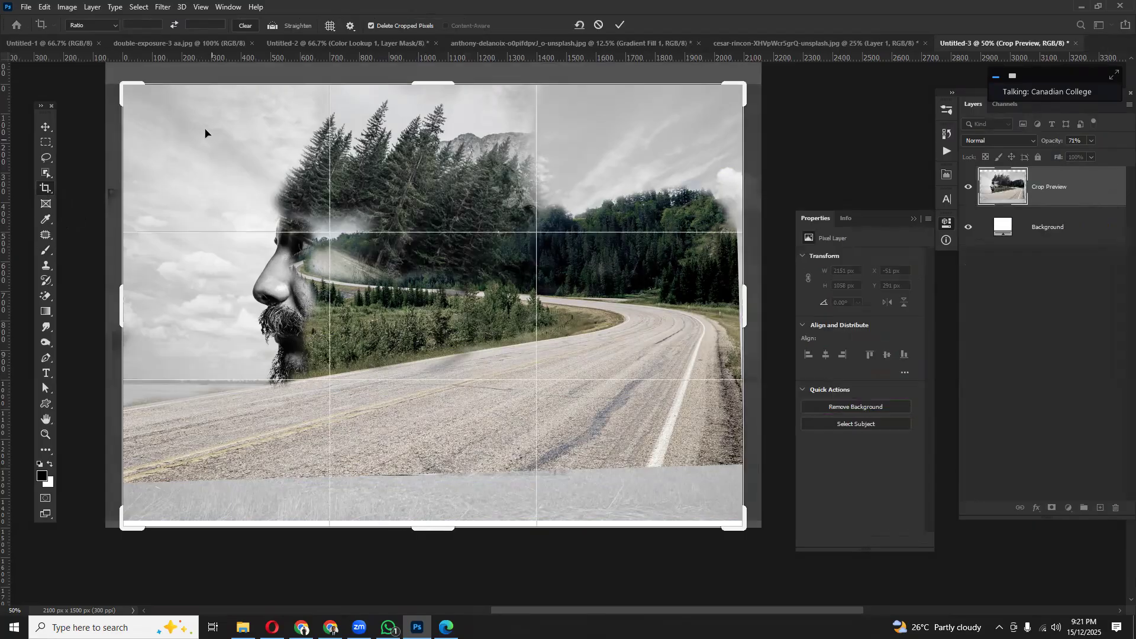
{"action": "left_click_drag", "start_coordinate": [436, 532], "coordinate": [432, 495]}
{"action": "left_click_drag", "start_coordinate": [120, 304], "coordinate": [159, 299]}
{"action": "left_click_drag", "start_coordinate": [723, 290], "coordinate": [694, 301]}
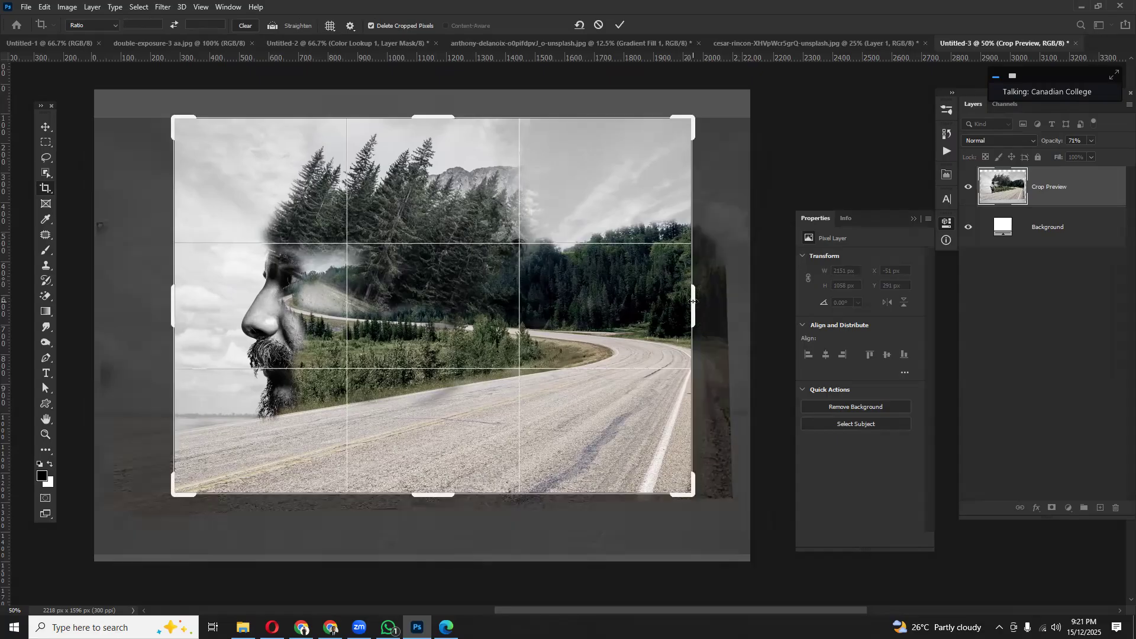
{"action": "key", "text": "Return"}
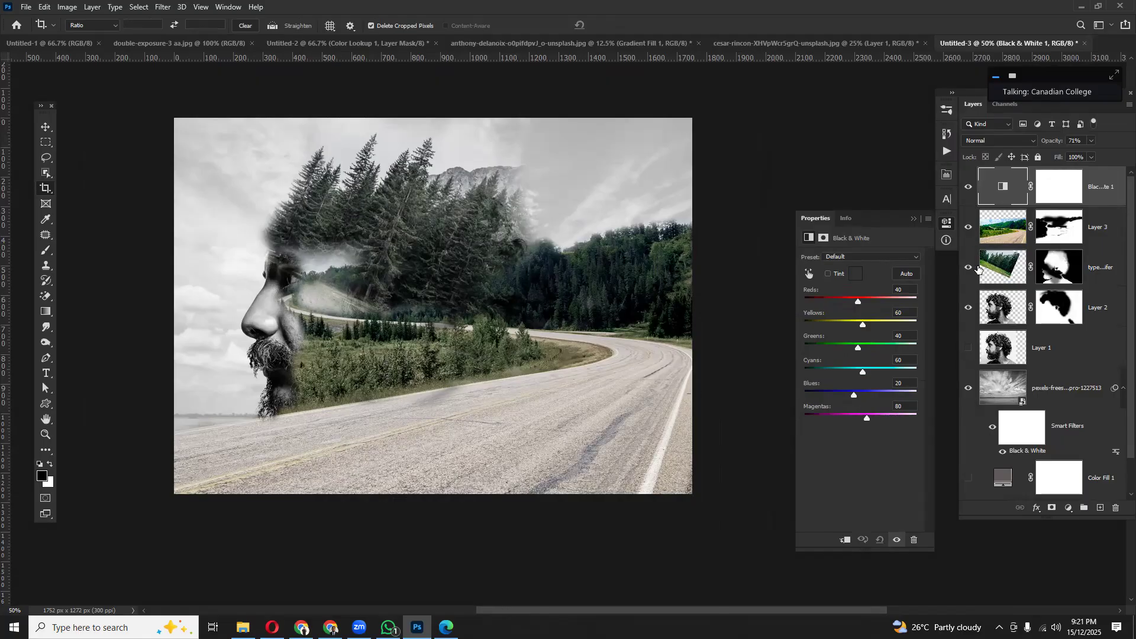
- Toggle the road layer's visibility to compare the portrait with and without the road
{"action": "left_click", "coordinate": [969, 229]}
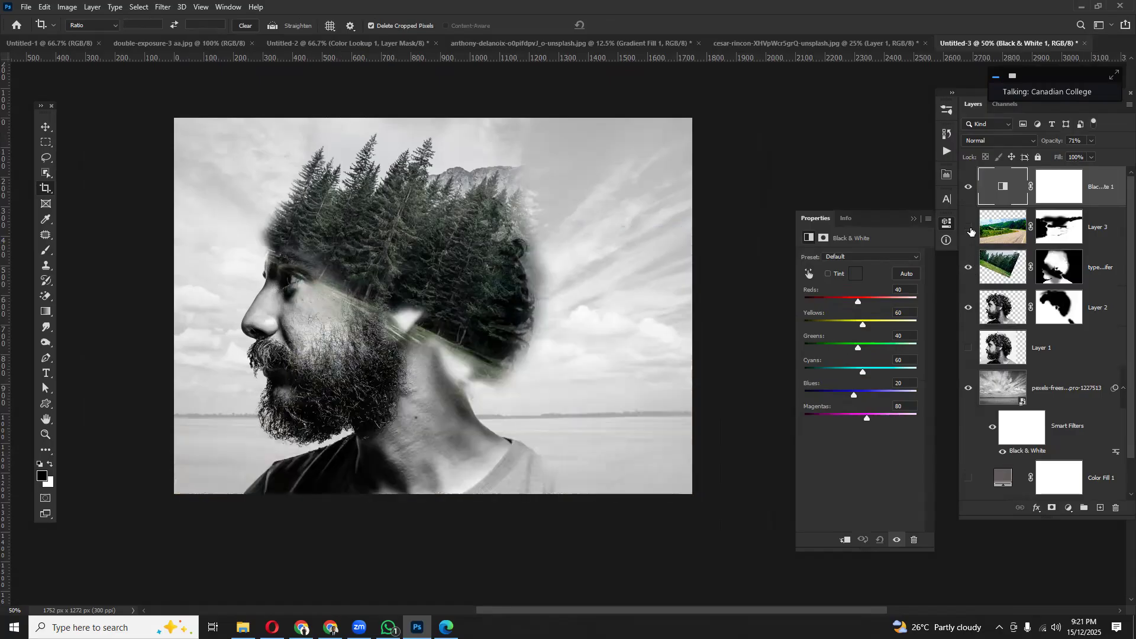
{"action": "left_click", "coordinate": [970, 230]}
{"action": "left_click", "coordinate": [970, 231]}
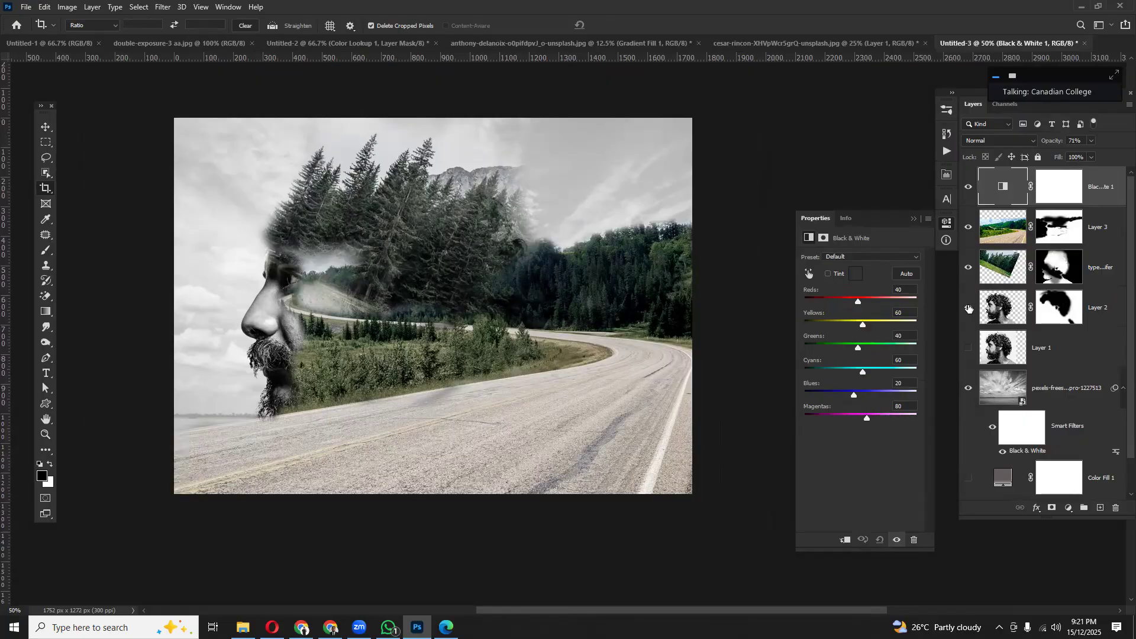
- Hide the road layer to view the portrait with only the forest and sky blended in
{"action": "left_click", "coordinate": [969, 227]}
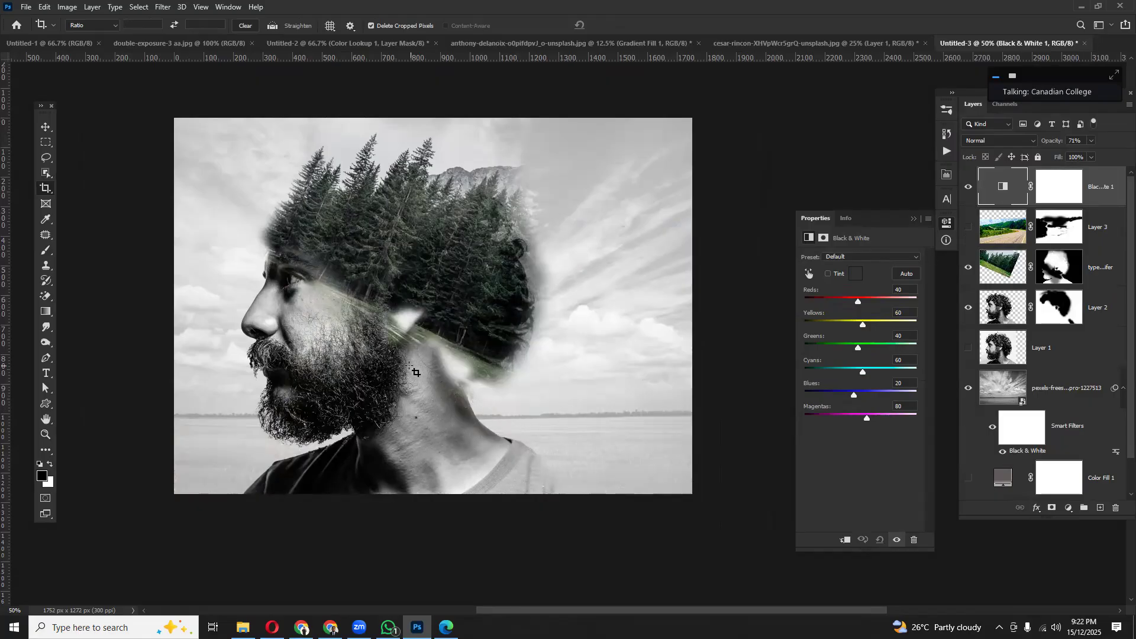
{"action": "scroll", "coordinate": [403, 432], "scroll_direction": "down", "scroll_amount": 2}
{"action": "scroll", "coordinate": [411, 437], "scroll_direction": "up", "scroll_amount": 3}
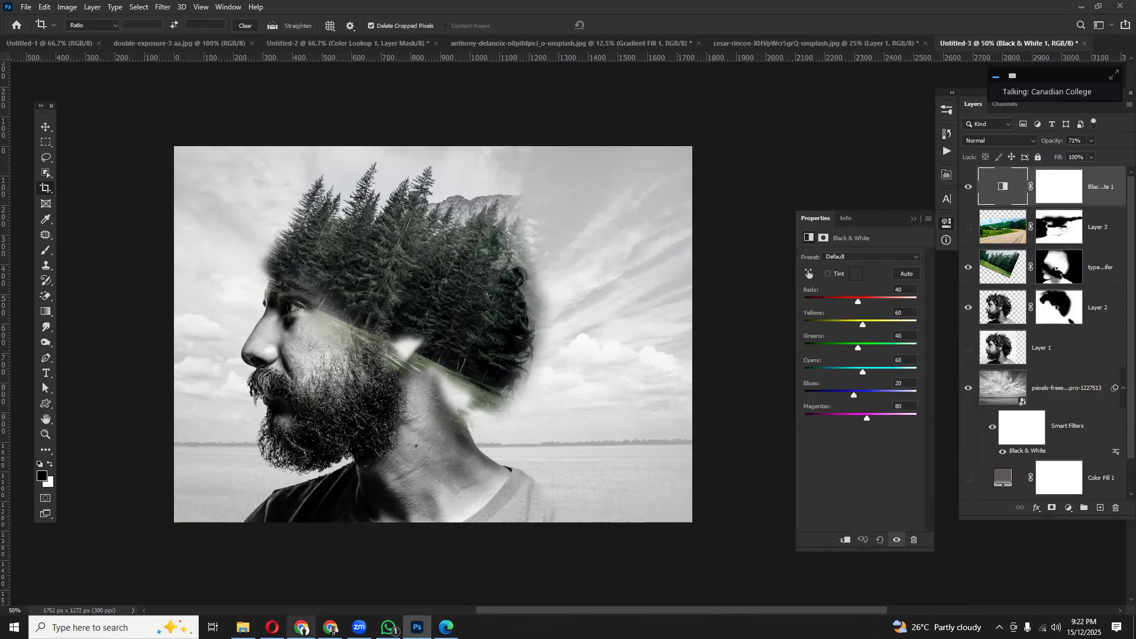
- Switch to File Explorer and look through the effects folder in photoshop work, including its doubele exposure 3 and mango lable subfolders
{"action": "mouse_move", "coordinate": [243, 626]}
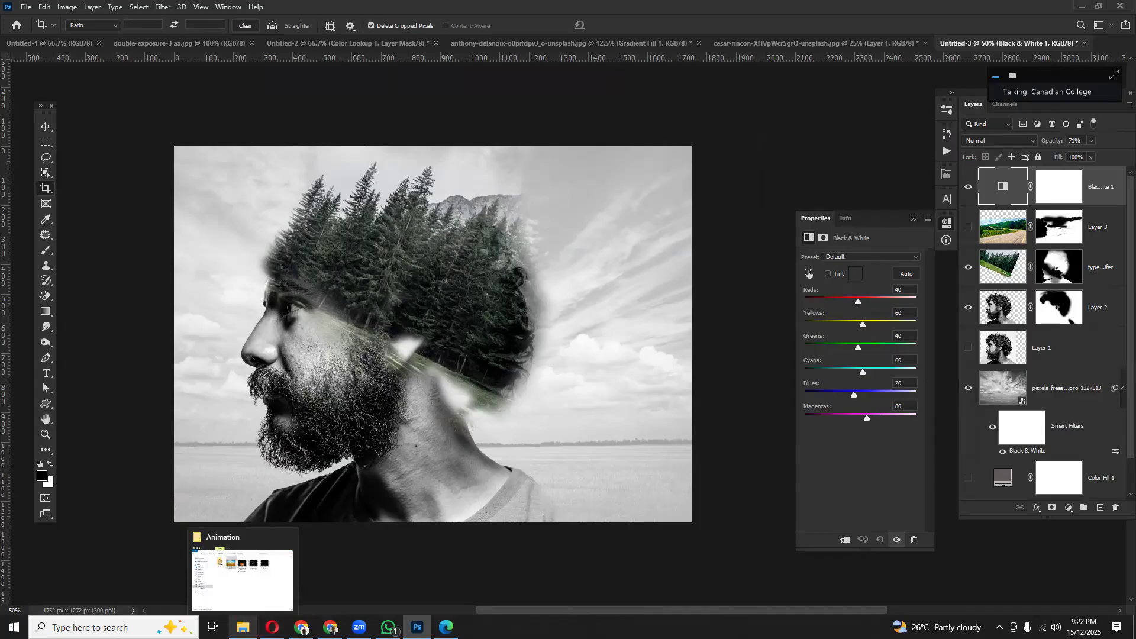
{"action": "left_click", "coordinate": [255, 586]}
{"action": "left_click", "coordinate": [294, 171]}
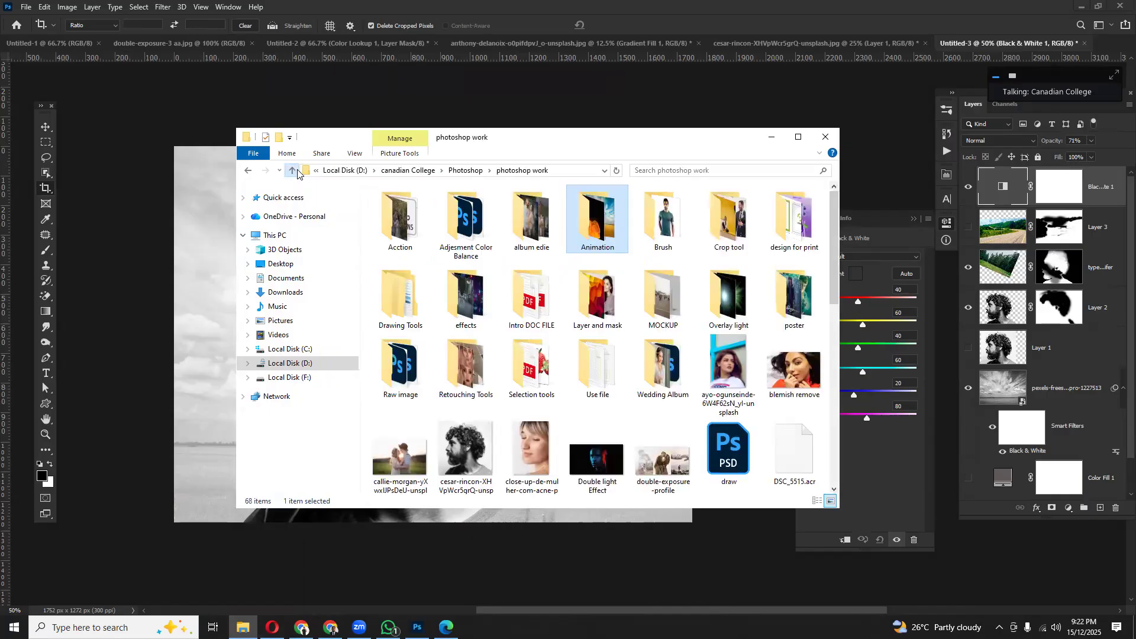
{"action": "double_click", "coordinate": [471, 302]}
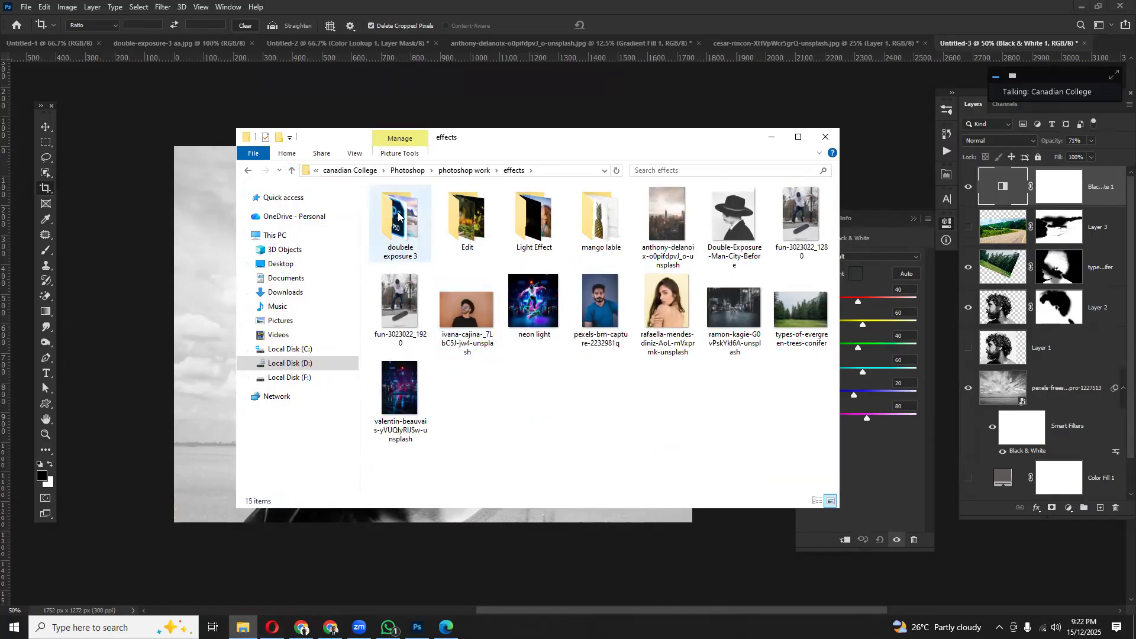
{"action": "double_click", "coordinate": [398, 216]}
{"action": "left_click", "coordinate": [292, 171]}
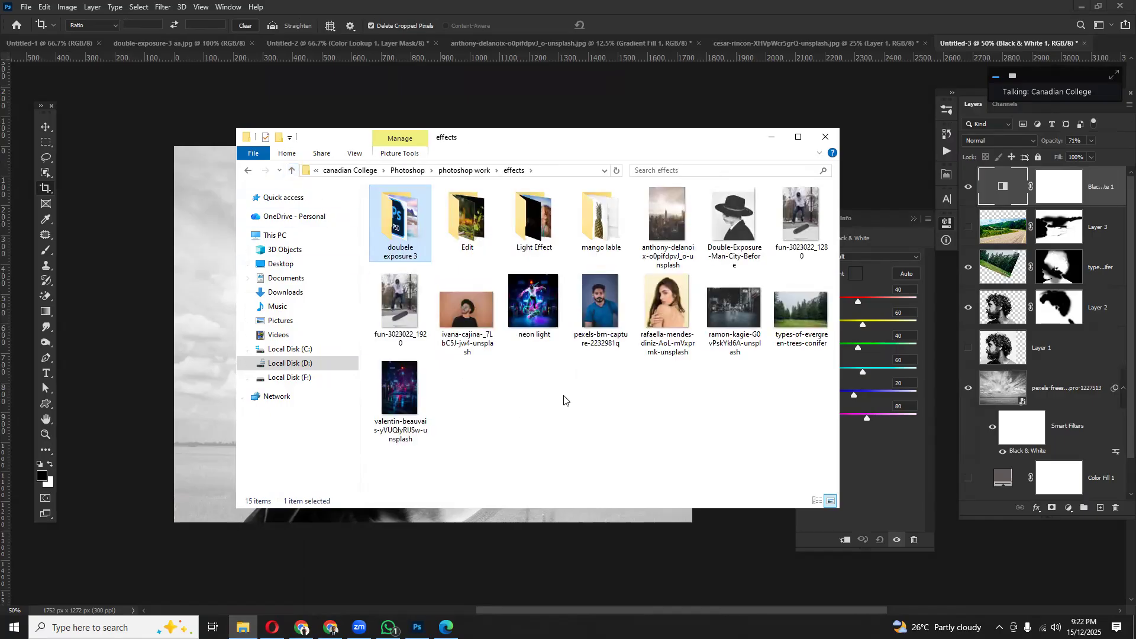
{"action": "double_click", "coordinate": [599, 217]}
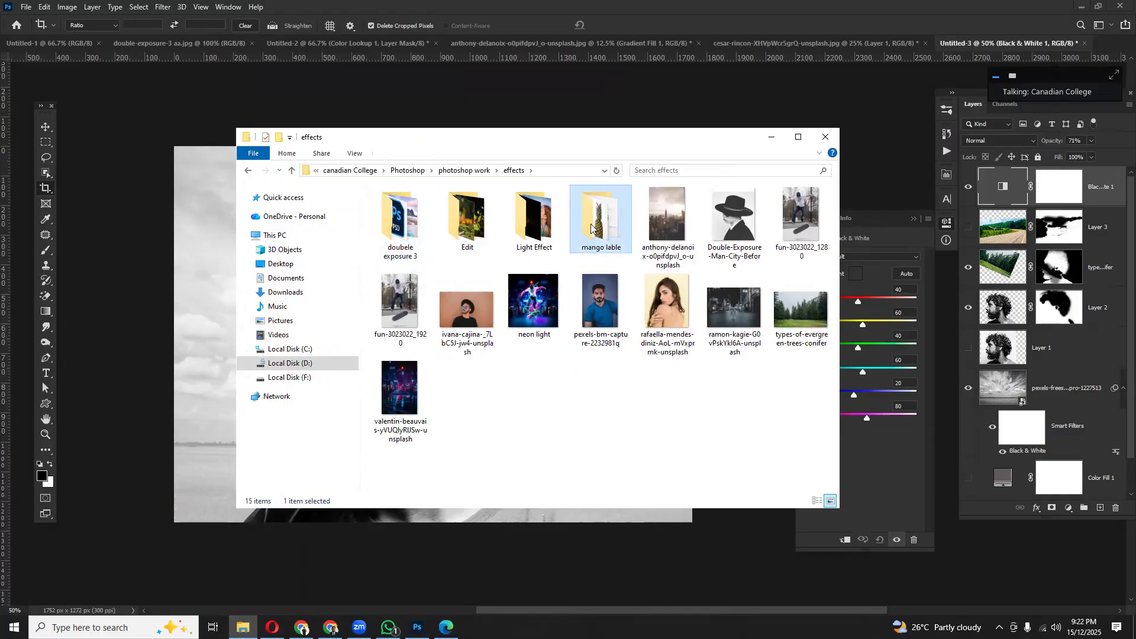
{"action": "left_click", "coordinate": [292, 171]}
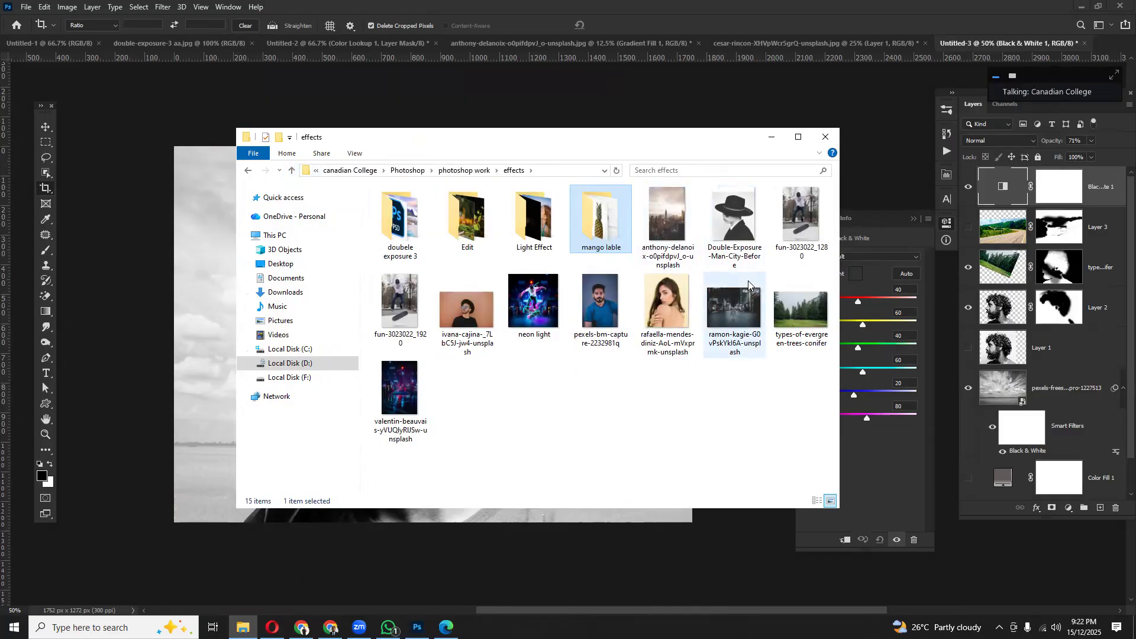
- Check the city and portrait images in the effects folder, and go back up to the photoshop work folder
{"action": "left_click", "coordinate": [668, 219]}
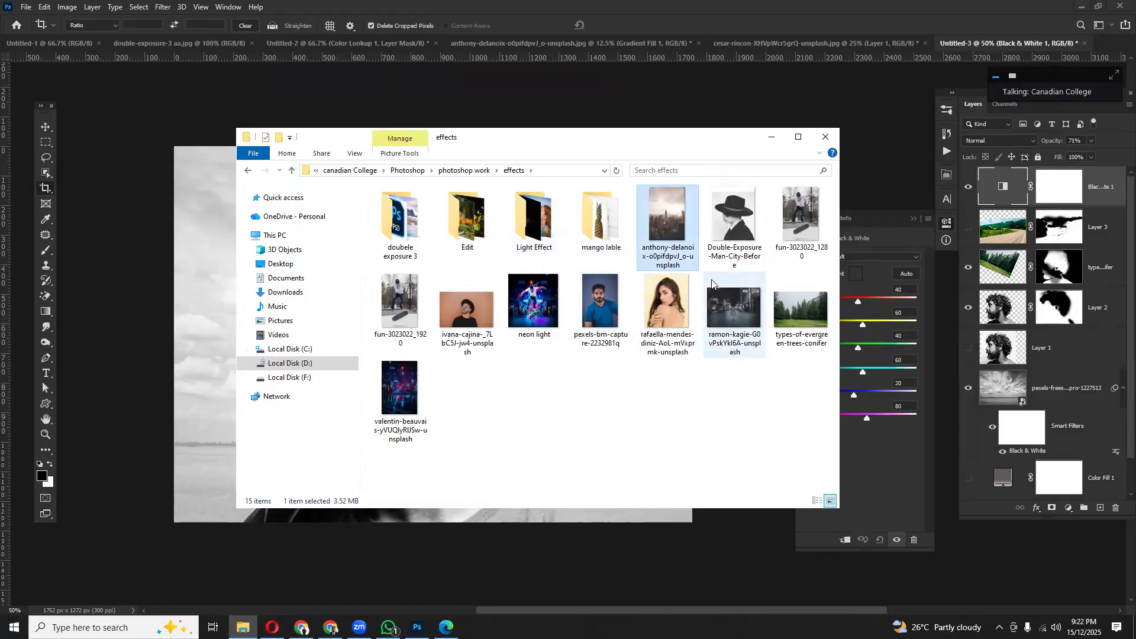
{"action": "left_click", "coordinate": [667, 312]}
{"action": "left_click", "coordinate": [604, 311]}
{"action": "left_click", "coordinate": [467, 310]}
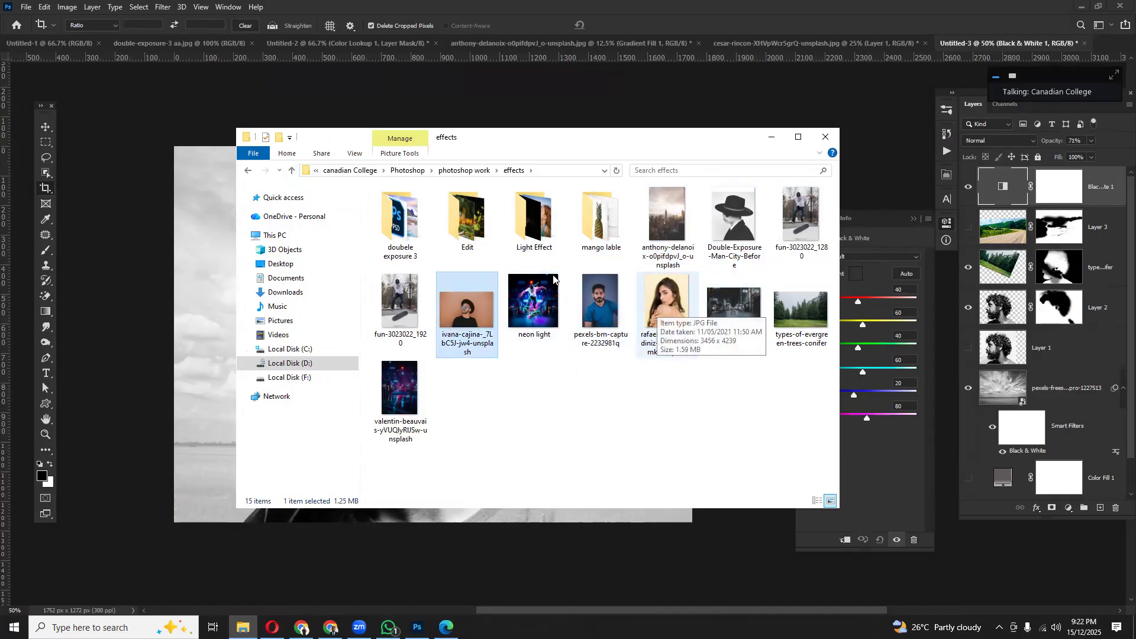
{"action": "left_click", "coordinate": [291, 172]}
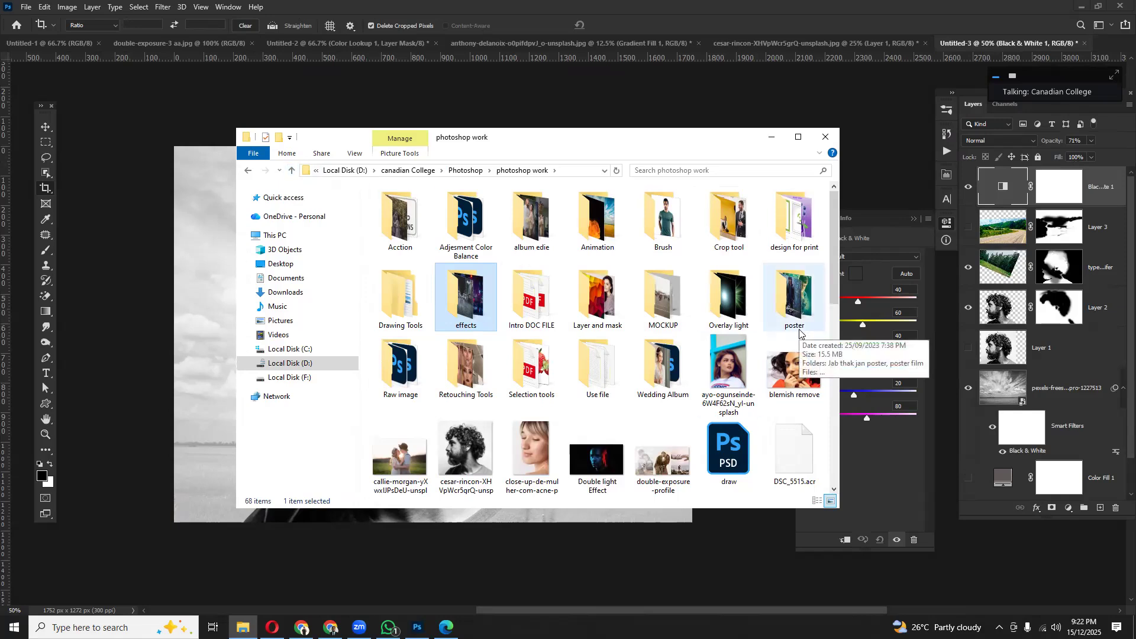
- Open the poster film subfolder of the poster folder and select the nature-autumn-light-forest-wallpaper-preview image
{"action": "double_click", "coordinate": [805, 299]}
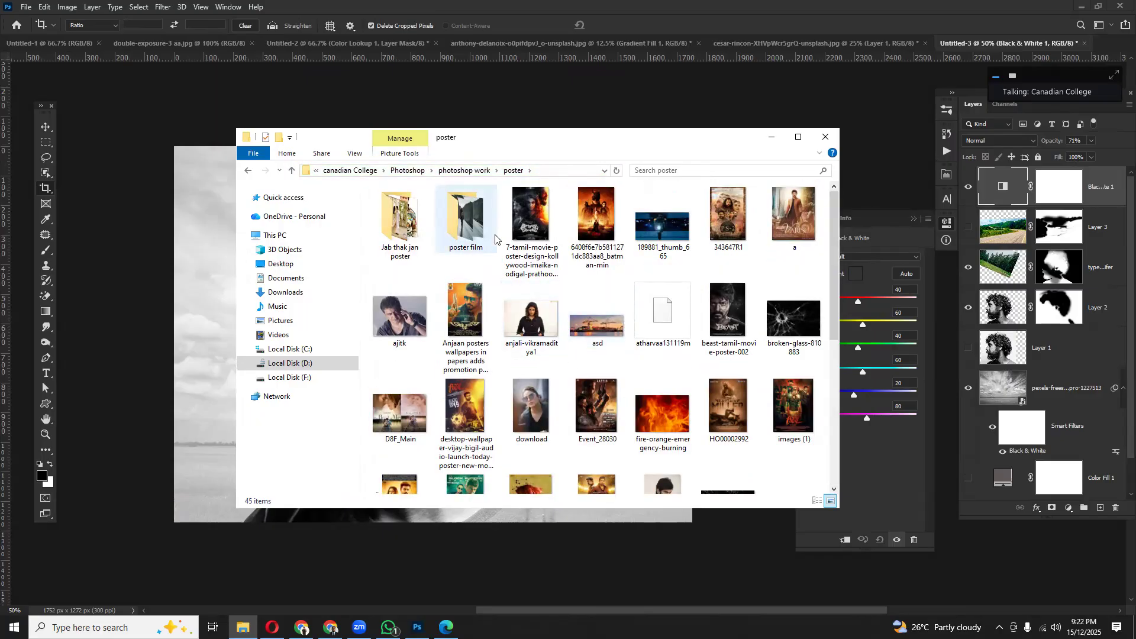
{"action": "double_click", "coordinate": [477, 228]}
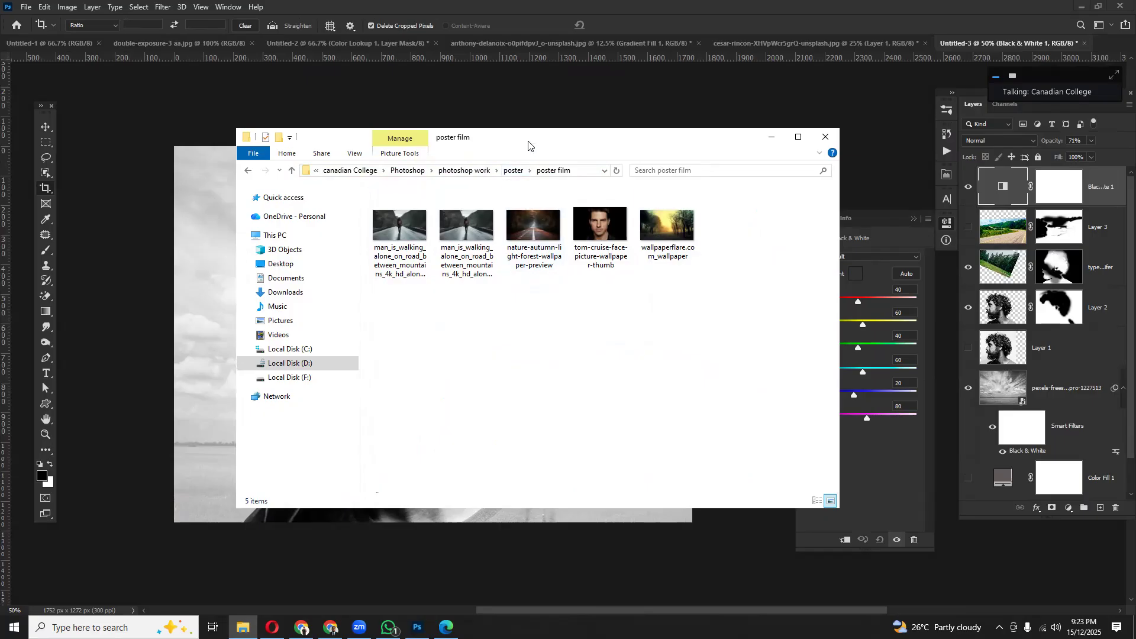
{"action": "left_click_drag", "start_coordinate": [529, 146], "coordinate": [574, 146]}
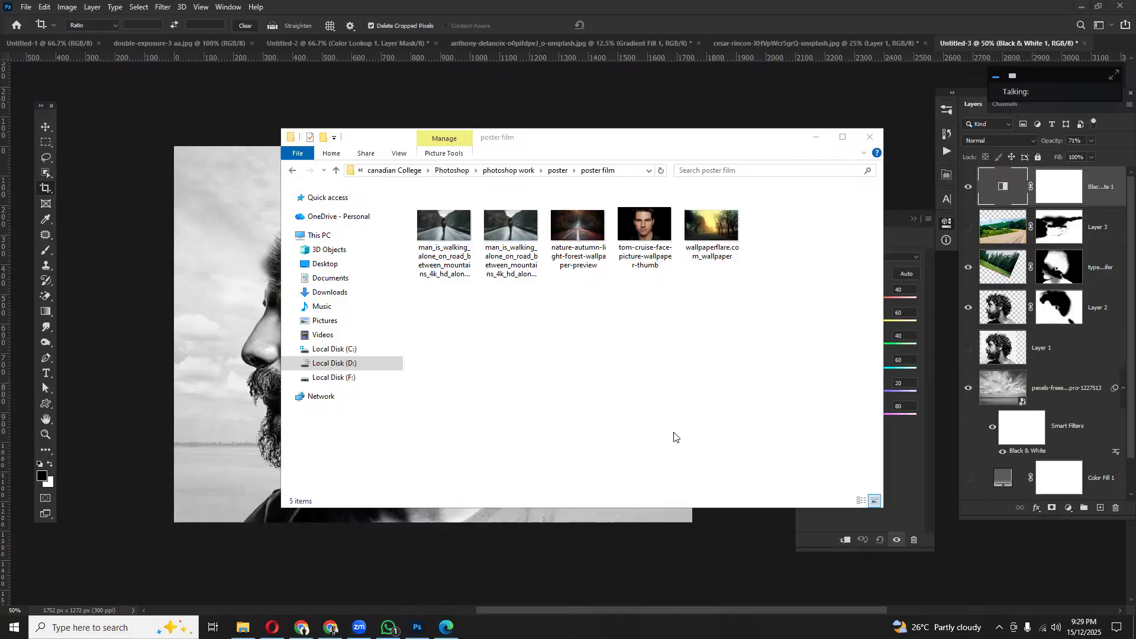
{"action": "left_click", "coordinate": [510, 161]}
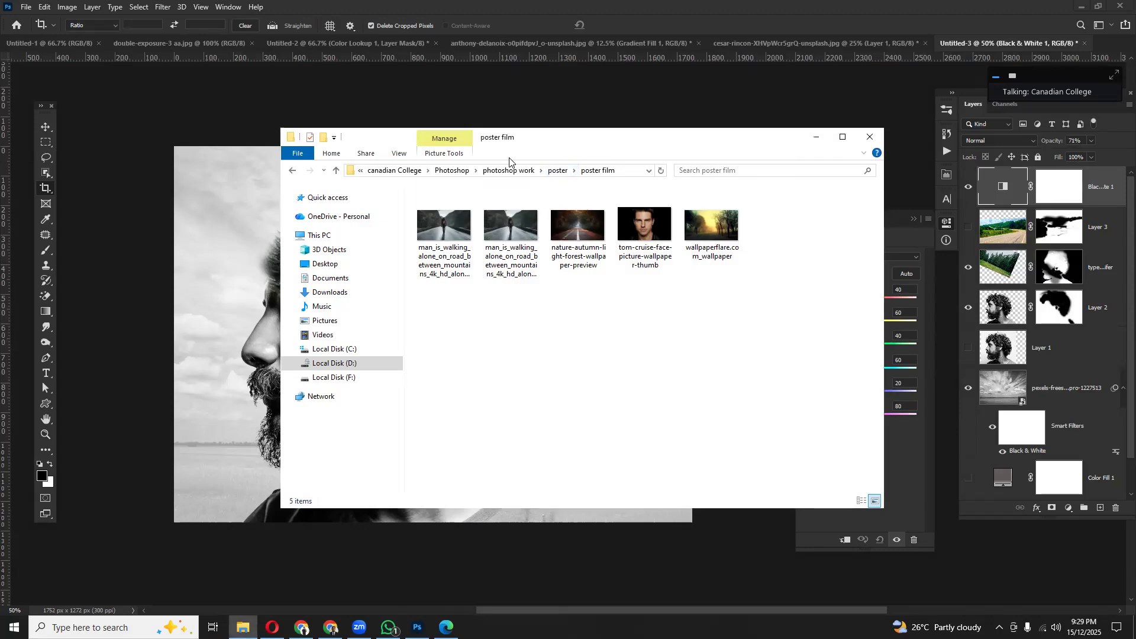
{"action": "left_click_drag", "start_coordinate": [577, 147], "coordinate": [515, 208]}
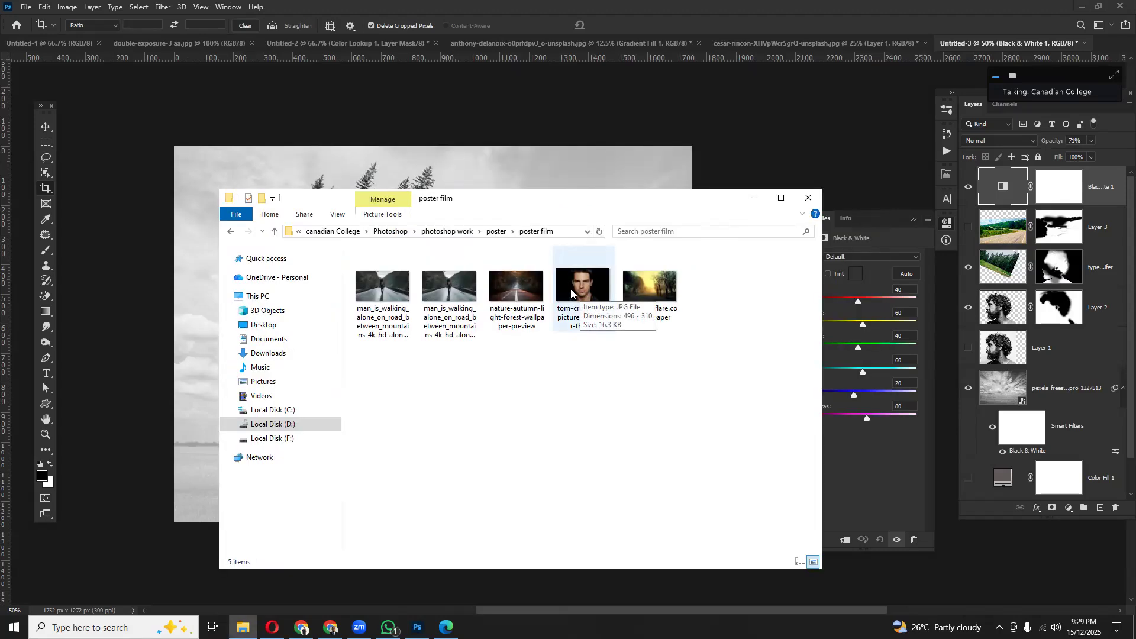
{"action": "left_click", "coordinate": [580, 288]}
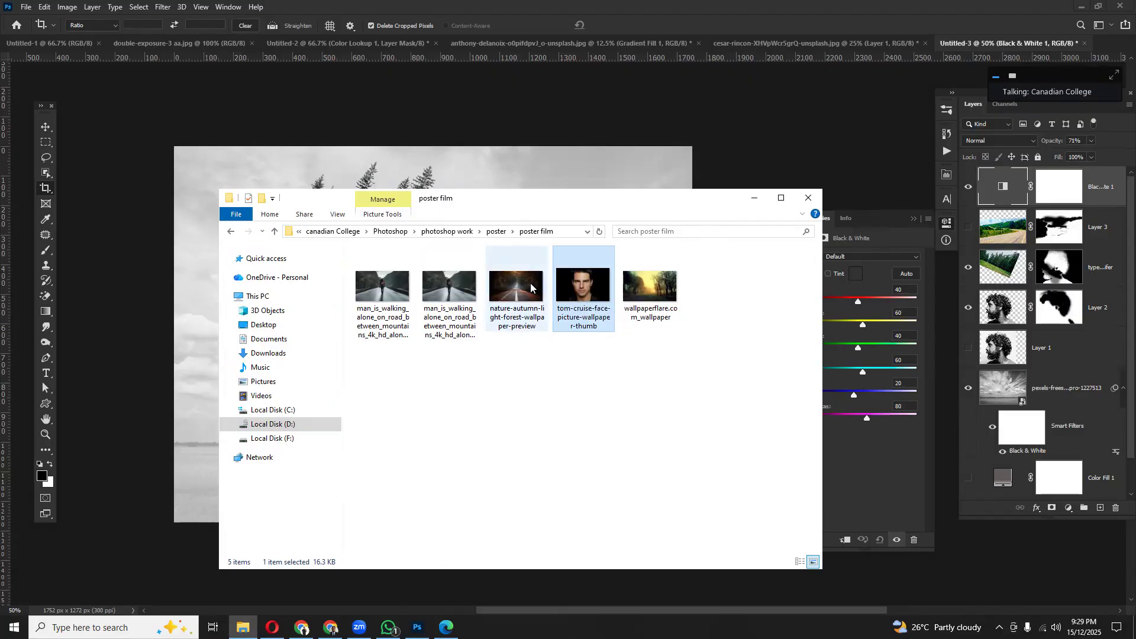
{"action": "left_click", "coordinate": [515, 292]}
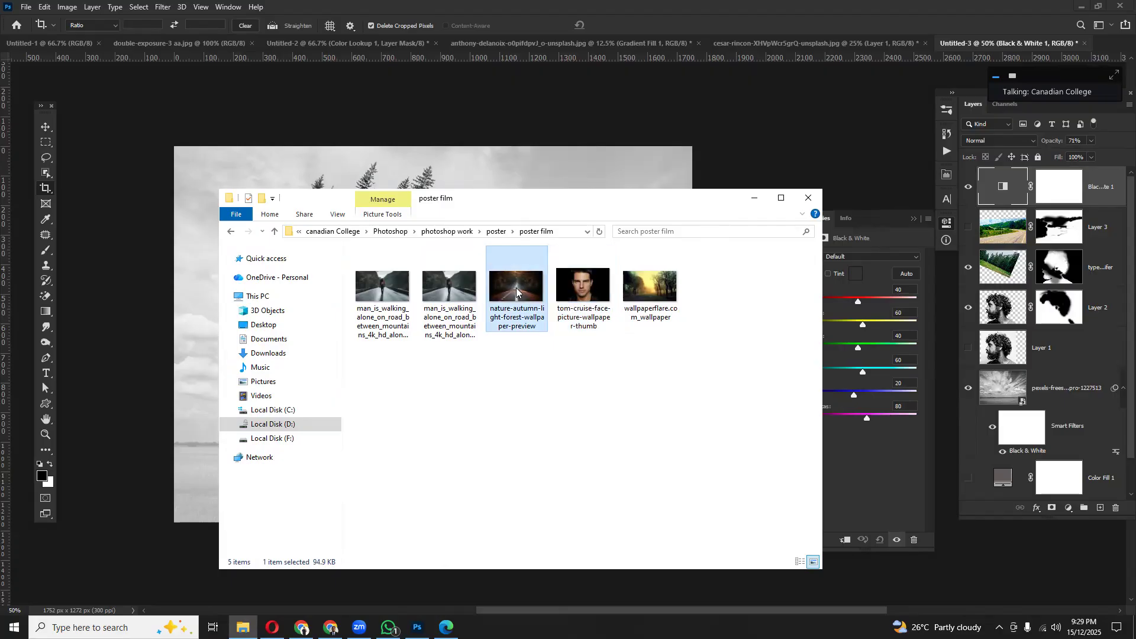
- Switch back to Photoshop and close Untitled-2 and the CITY Of LOVE poster document without saving either
{"action": "left_click", "coordinate": [366, 42]}
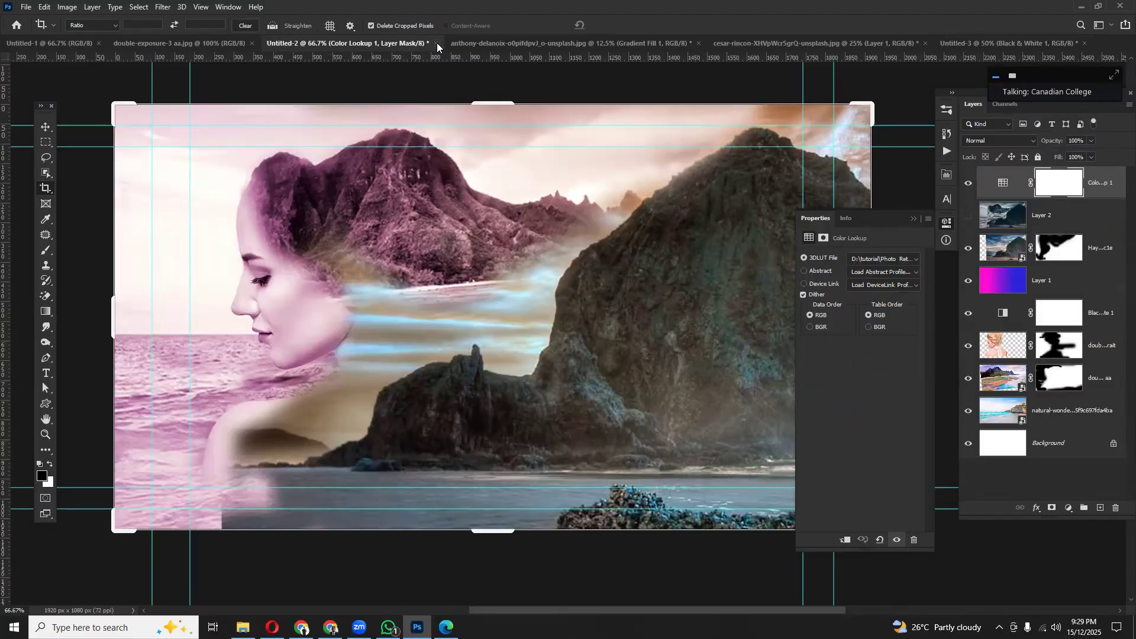
{"action": "left_click", "coordinate": [437, 42]}
{"action": "left_click", "coordinate": [563, 236]}
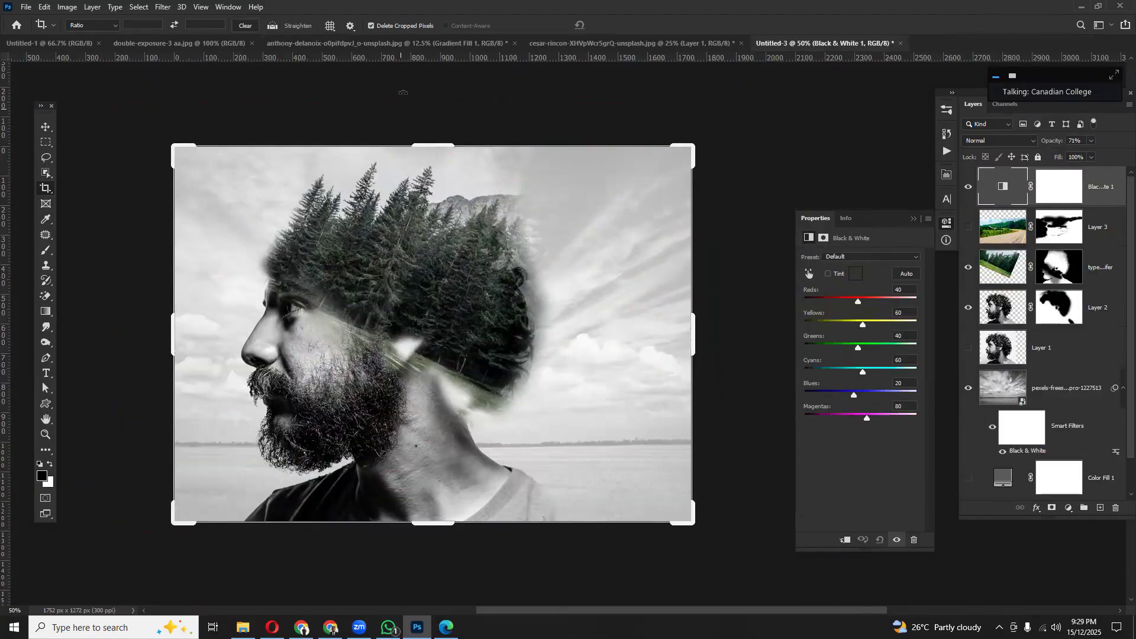
{"action": "left_click", "coordinate": [504, 46]}
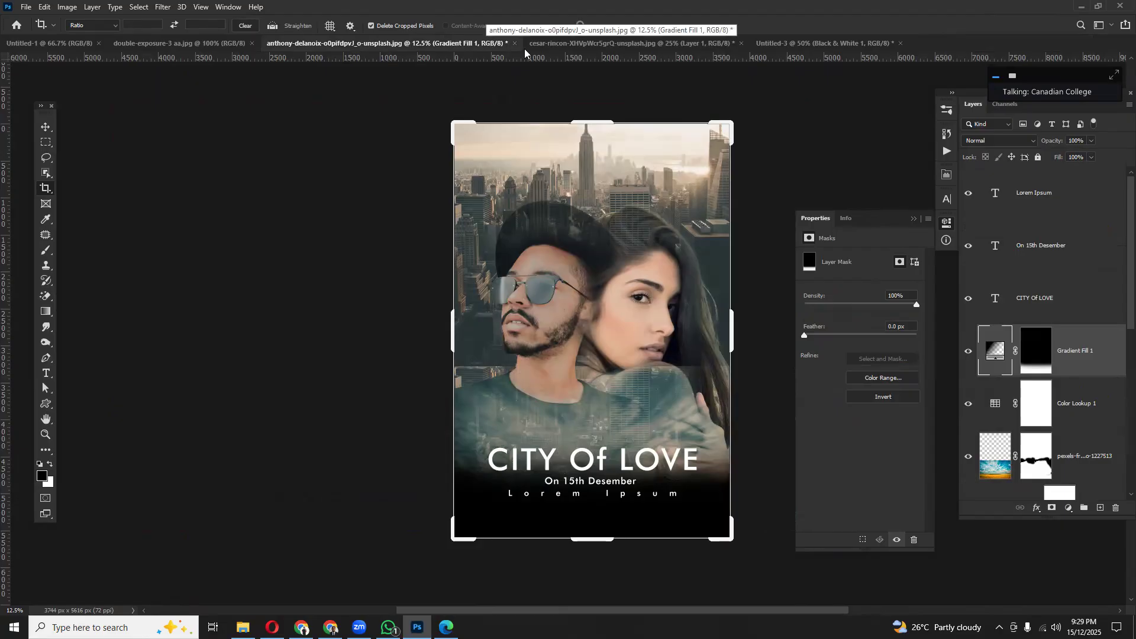
{"action": "left_click", "coordinate": [514, 43]}
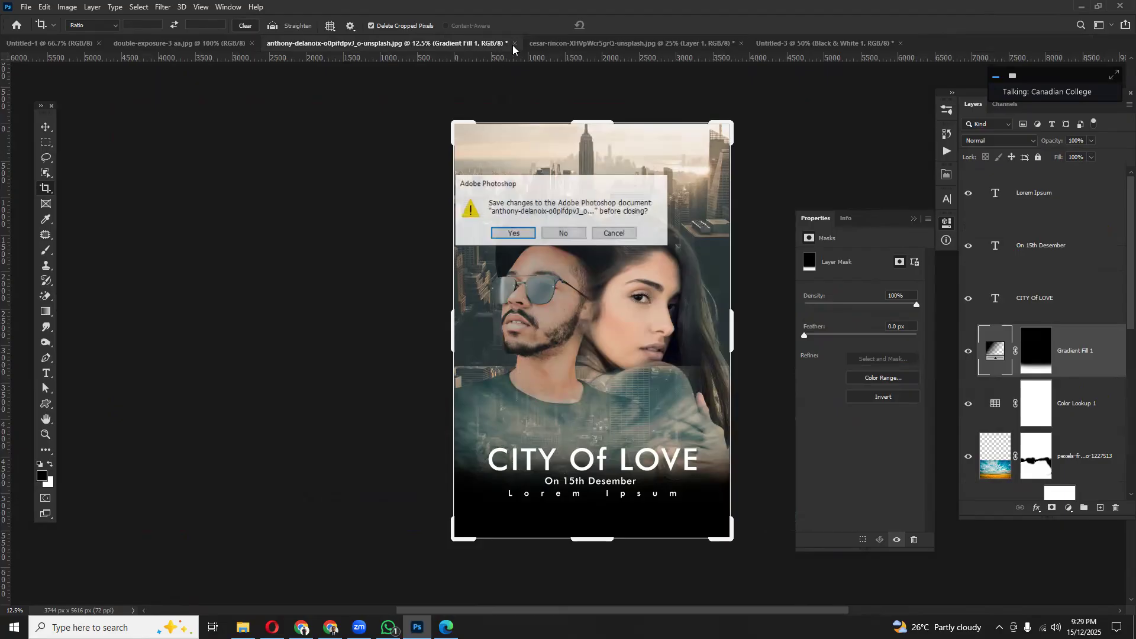
{"action": "left_click", "coordinate": [561, 234]}
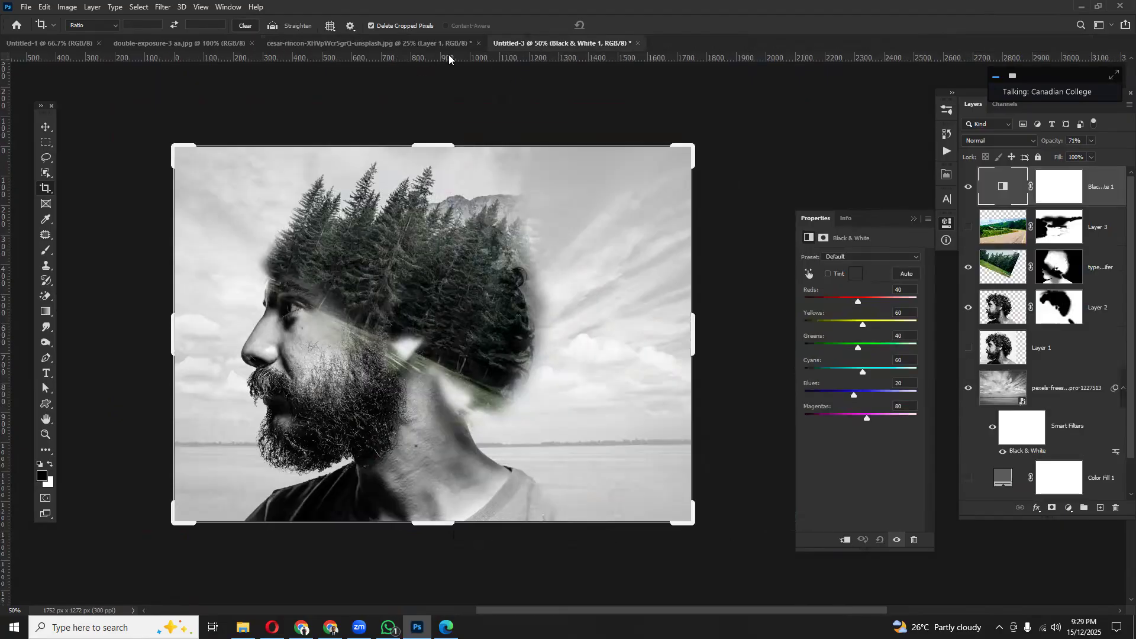
- Close the source portrait photo of the bearded man and the Untitled-3 composition without saving either
{"action": "left_click", "coordinate": [468, 43]}
{"action": "key", "text": "ctrl+w"}
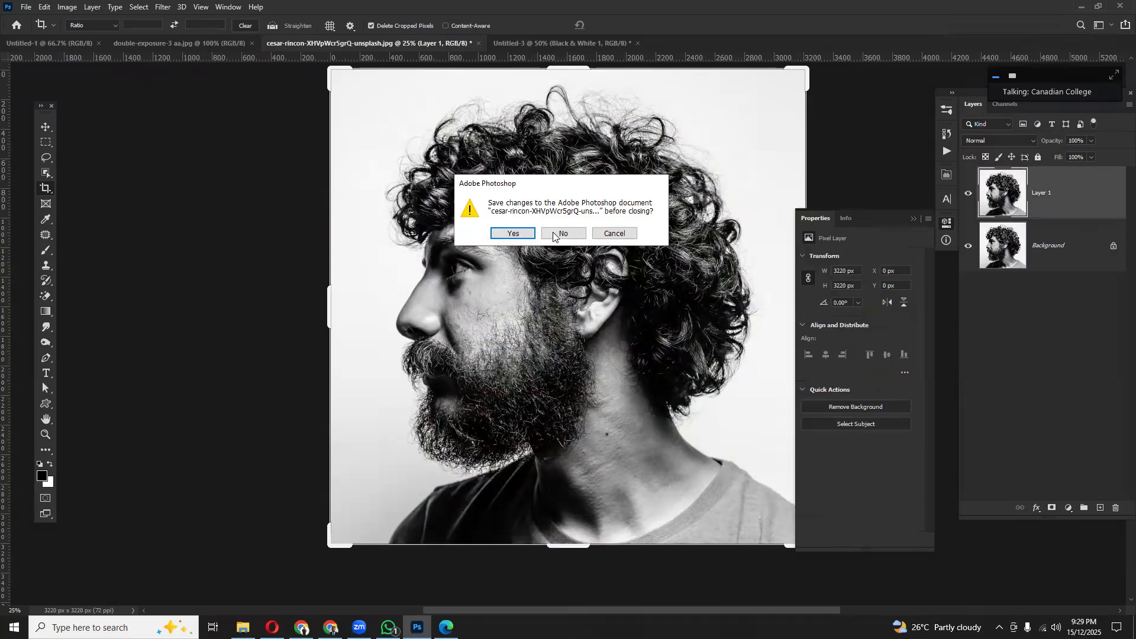
{"action": "left_click", "coordinate": [561, 234]}
{"action": "left_click", "coordinate": [411, 43]}
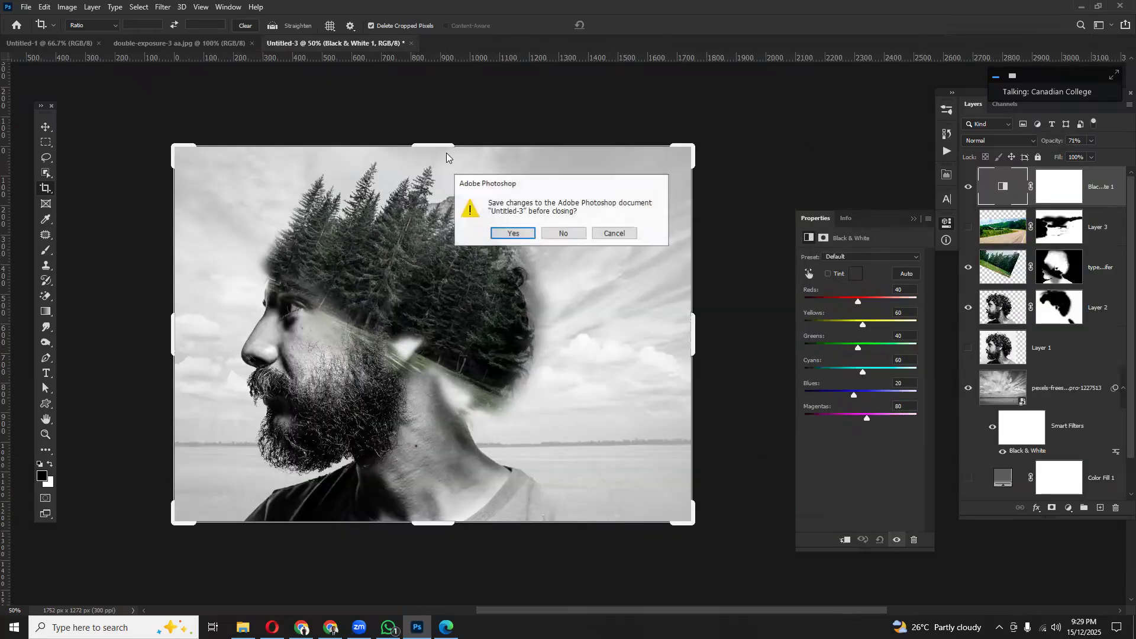
{"action": "left_click", "coordinate": [561, 232]}
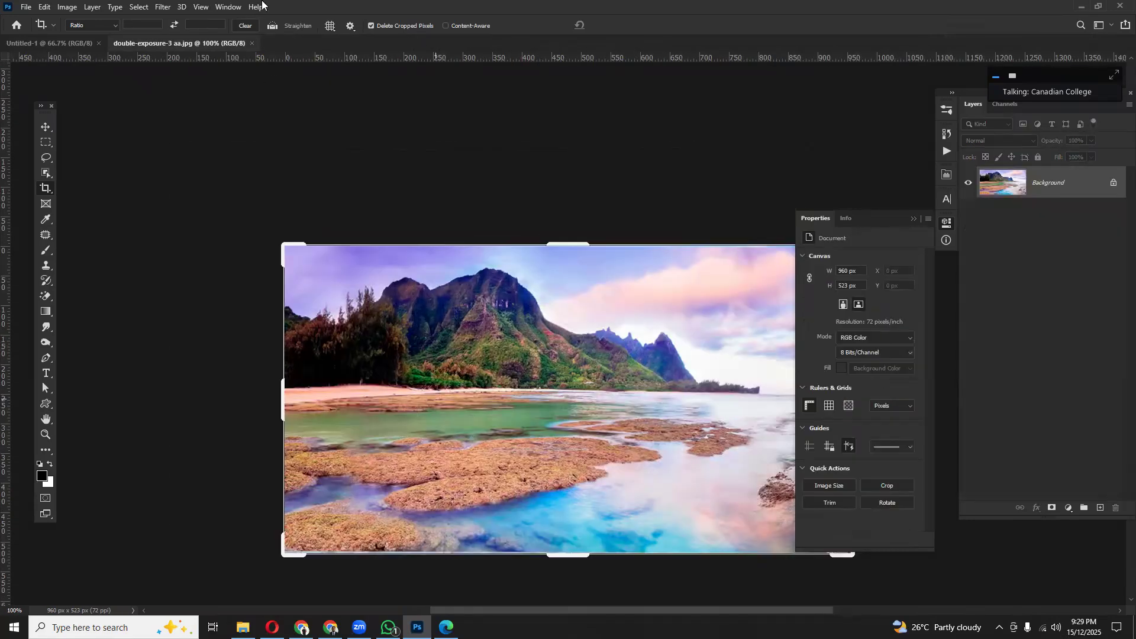
- Close double-exposure-3 aa.jpg and open nature-autumn-light-forest-wallpaper-preview from the poster film folder as its own document
{"action": "left_click", "coordinate": [252, 43]}
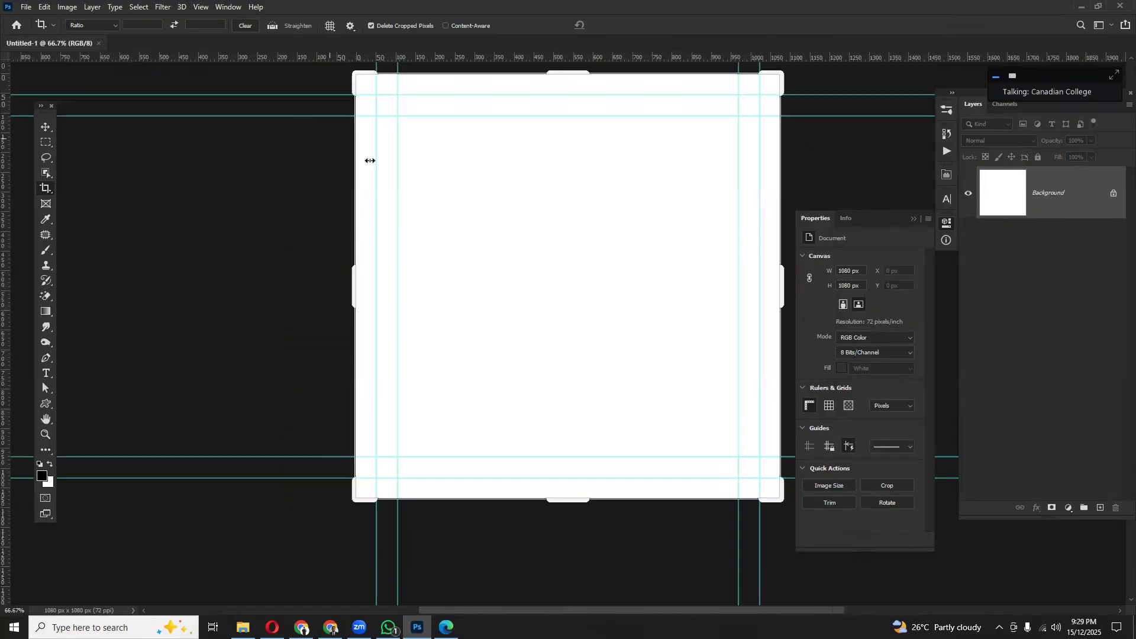
{"action": "left_click", "coordinate": [243, 627]}
{"action": "left_click", "coordinate": [533, 372]}
{"action": "left_click", "coordinate": [538, 271]}
{"action": "left_click_drag", "start_coordinate": [537, 272], "coordinate": [578, 39]}
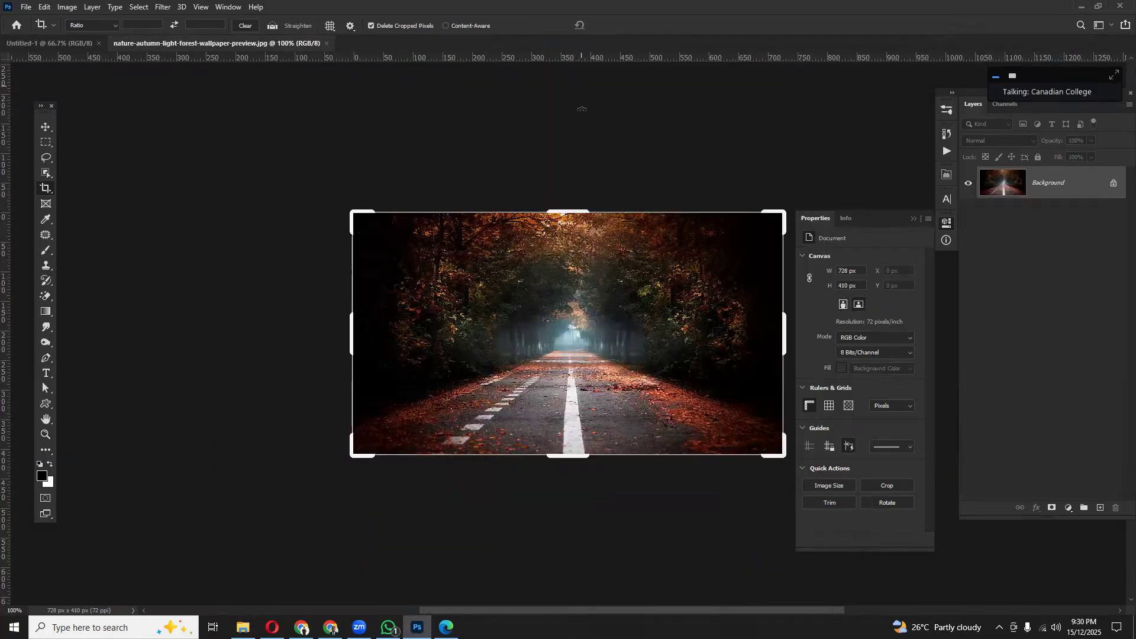
- Try to place the tom-cruise-face-picture-wallpaper-thumb image into the forest document while the crop preview is active
{"action": "left_click", "coordinate": [582, 109]}
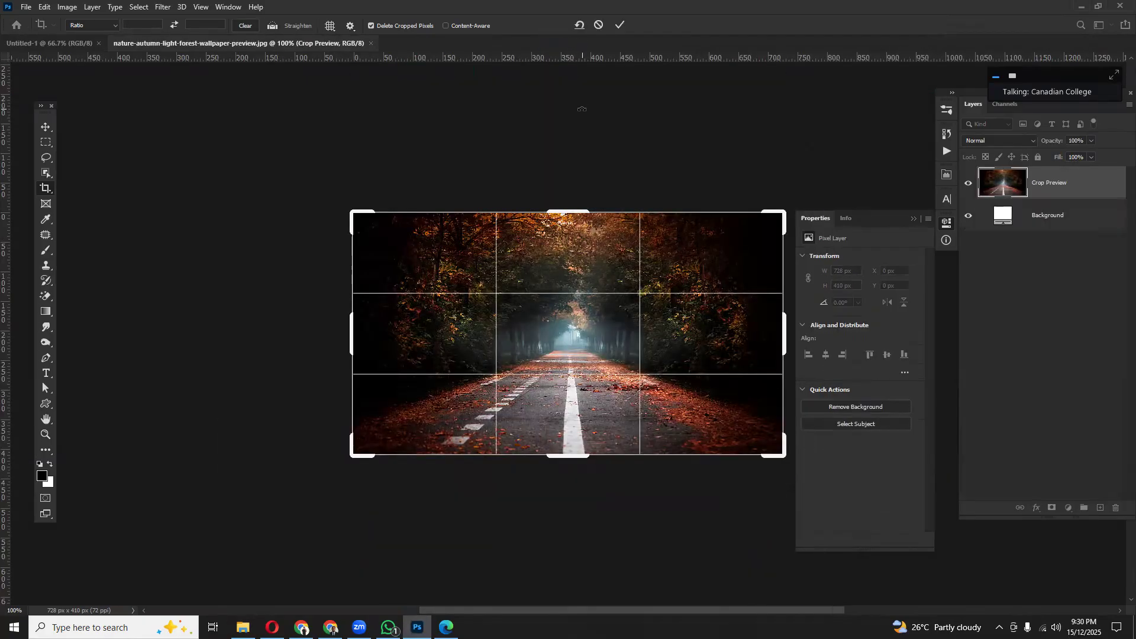
{"action": "key", "text": "ctrl+plus"}
{"action": "key", "text": "ctrl+minus"}
{"action": "left_click", "coordinate": [242, 627]}
{"action": "left_click_drag", "start_coordinate": [572, 303], "coordinate": [567, 280]}
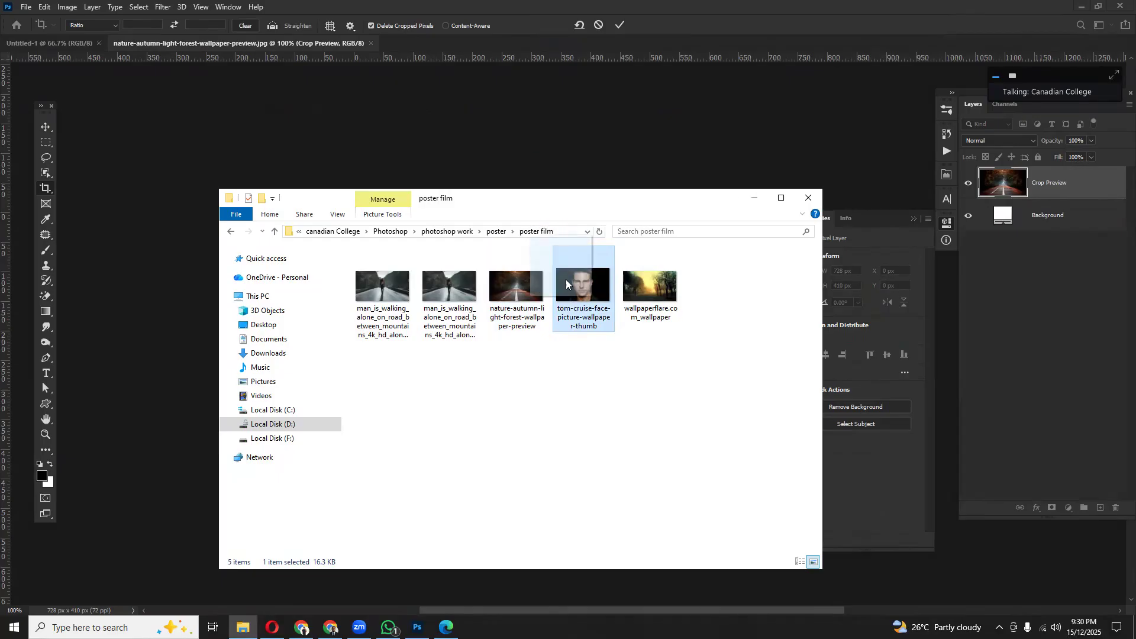
{"action": "left_click_drag", "start_coordinate": [570, 201], "coordinate": [558, 333]}
{"action": "left_click_drag", "start_coordinate": [566, 420], "coordinate": [575, 267]}
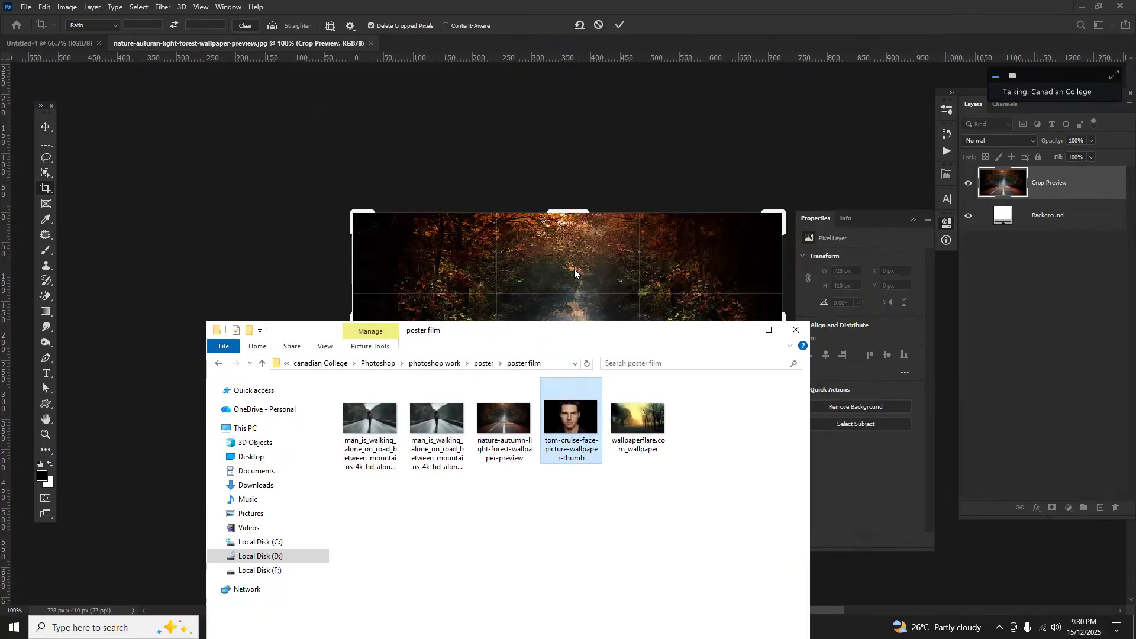
{"action": "left_click", "coordinate": [572, 291]}
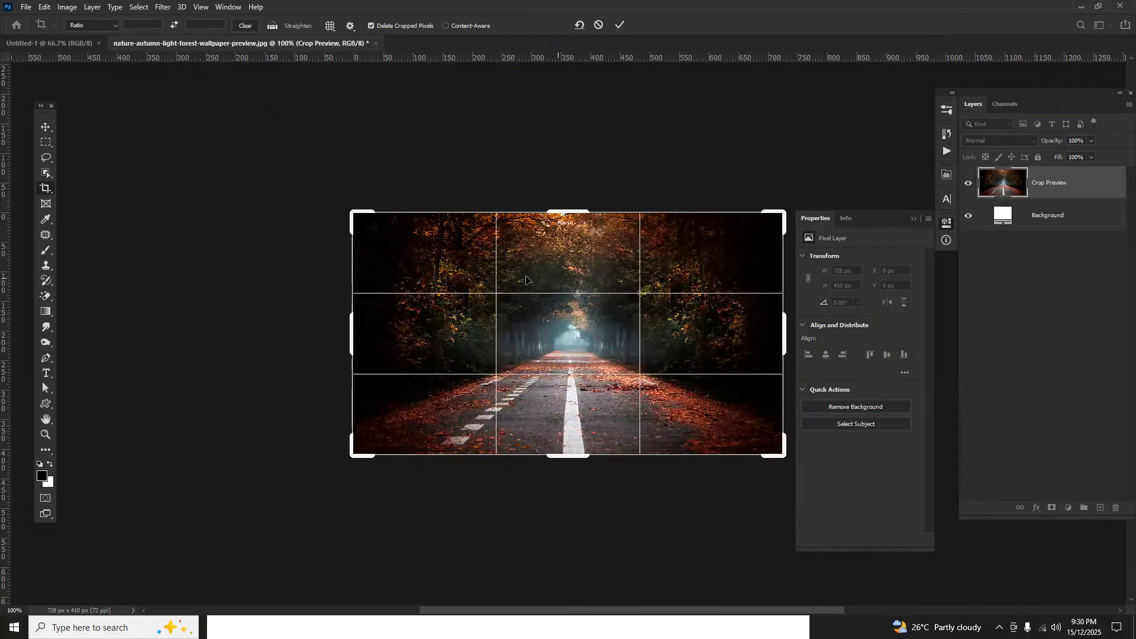
- Leave the crop and place the tom-cruise-face-picture-wallpaper-thumb image as a layer over the forest photo
{"action": "left_click", "coordinate": [46, 127]}
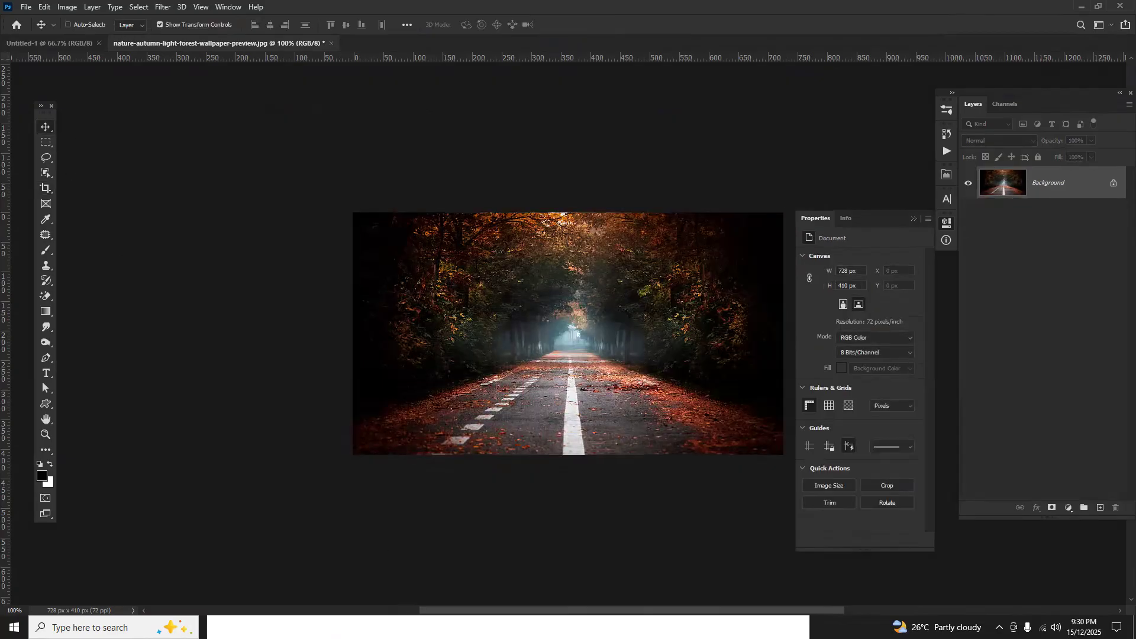
{"action": "left_click_drag", "start_coordinate": [438, 604], "coordinate": [443, 580]}
{"action": "left_click", "coordinate": [686, 260]}
{"action": "left_click", "coordinate": [333, 637]}
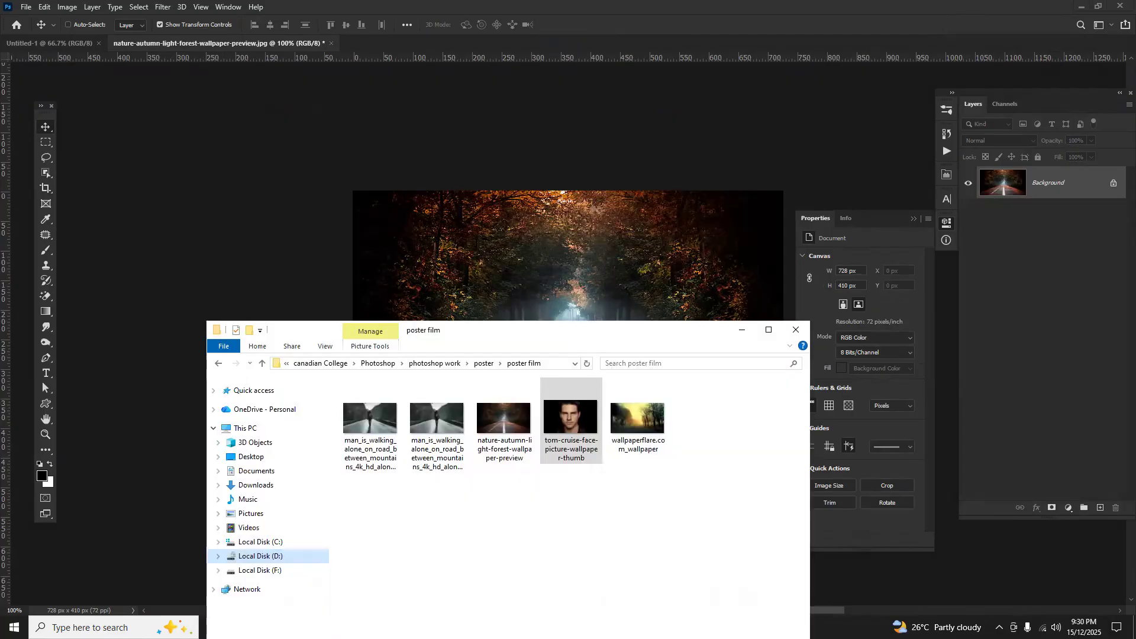
{"action": "left_click_drag", "start_coordinate": [580, 416], "coordinate": [605, 272]}
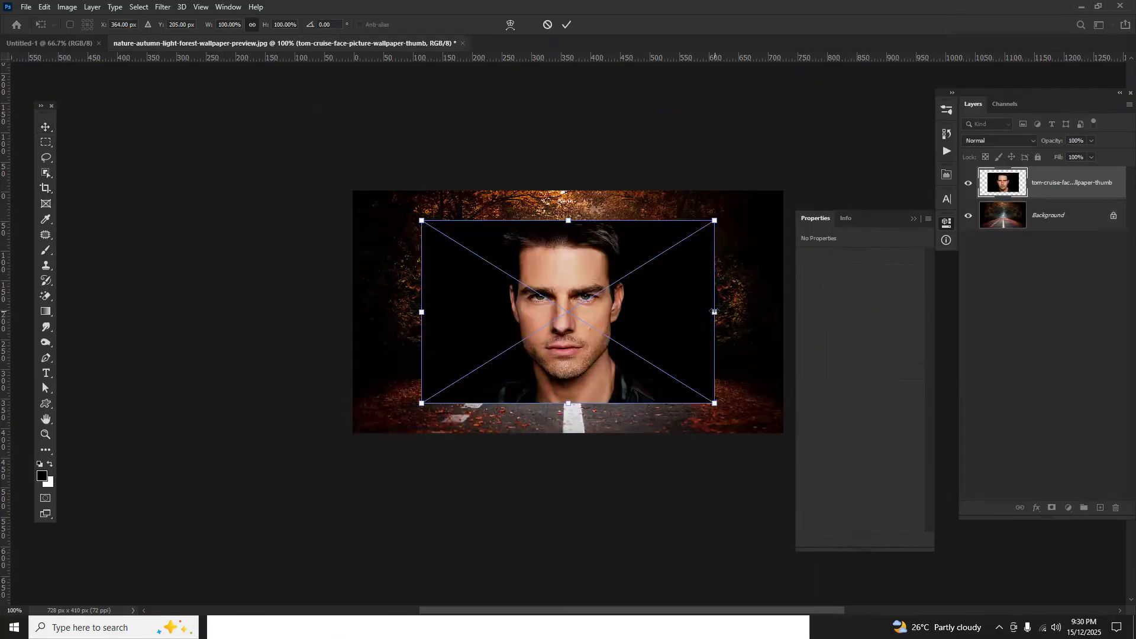
{"action": "key", "text": "Return"}
- Select the man in the portrait with Select Subject and turn the selection into a layer mask
{"action": "left_click", "coordinate": [137, 7]}
{"action": "left_click", "coordinate": [155, 145]}
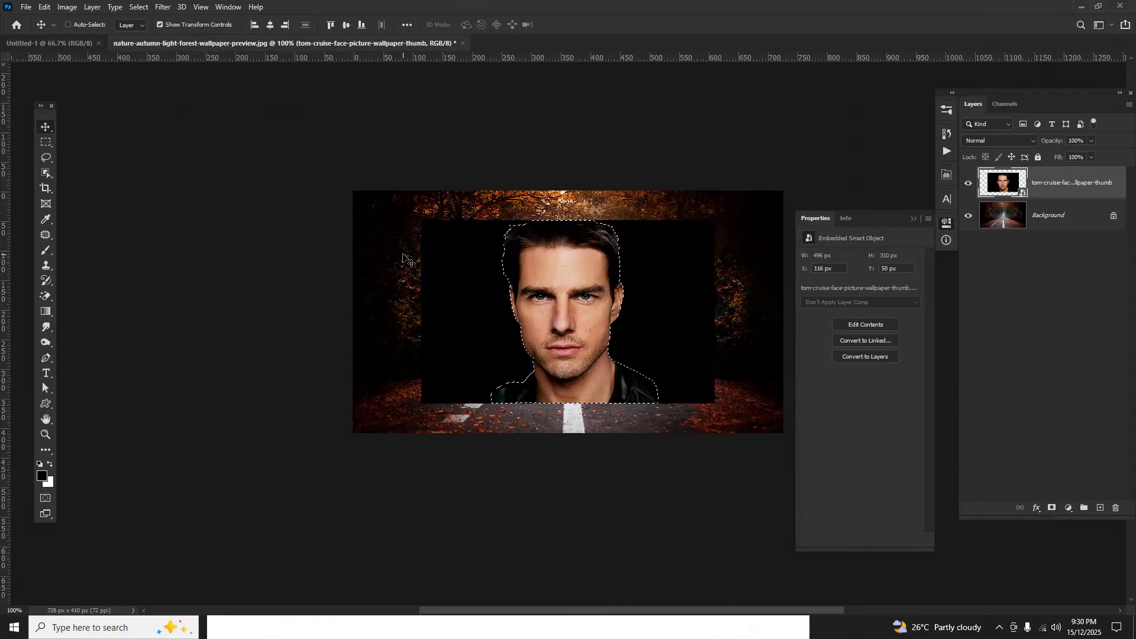
{"action": "left_click", "coordinate": [1052, 508]}
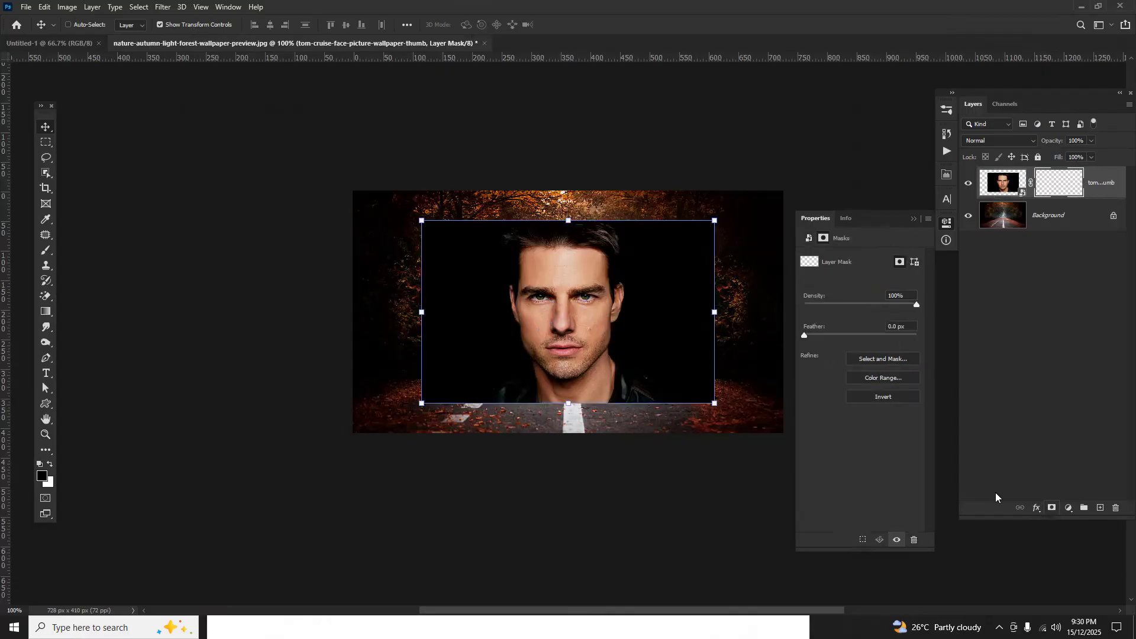
- Enlarge the masked portrait to 656 × 410 px and centre it on the forest canvas
{"action": "left_click_drag", "start_coordinate": [715, 314], "coordinate": [790, 321]}
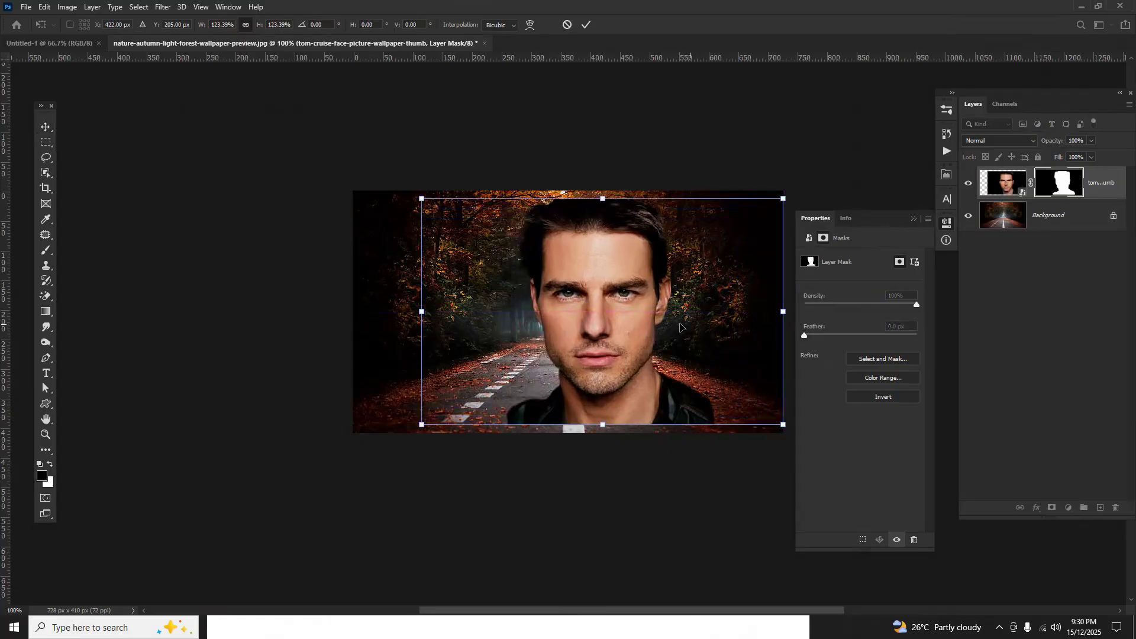
{"action": "left_click_drag", "start_coordinate": [680, 328], "coordinate": [645, 320]}
{"action": "left_click_drag", "start_coordinate": [567, 417], "coordinate": [570, 435]}
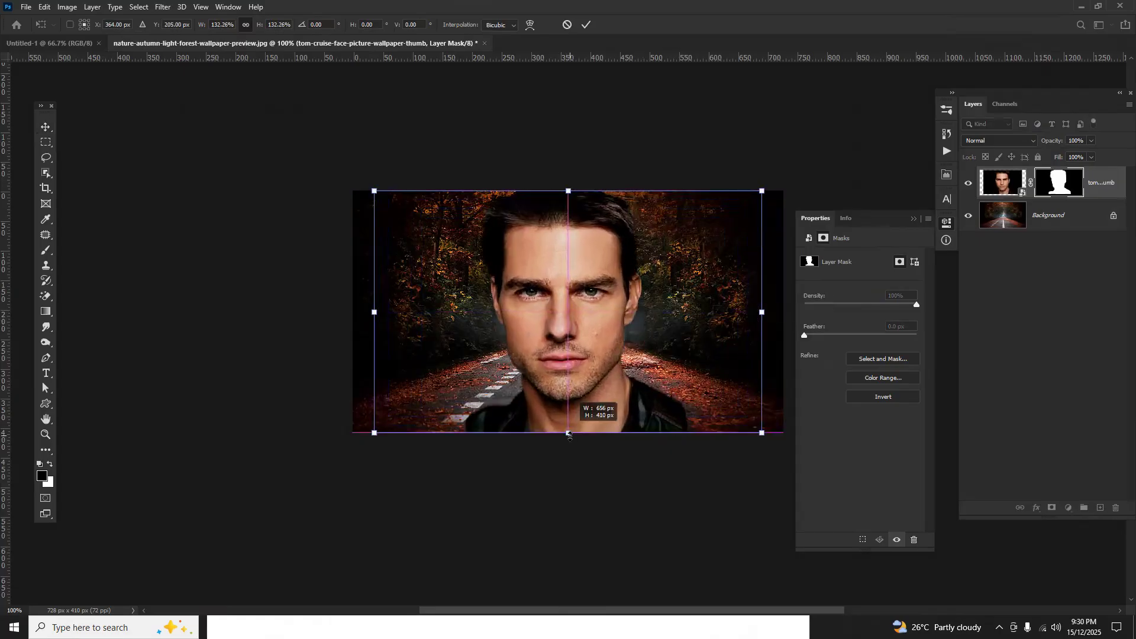
{"action": "key", "text": "Return"}
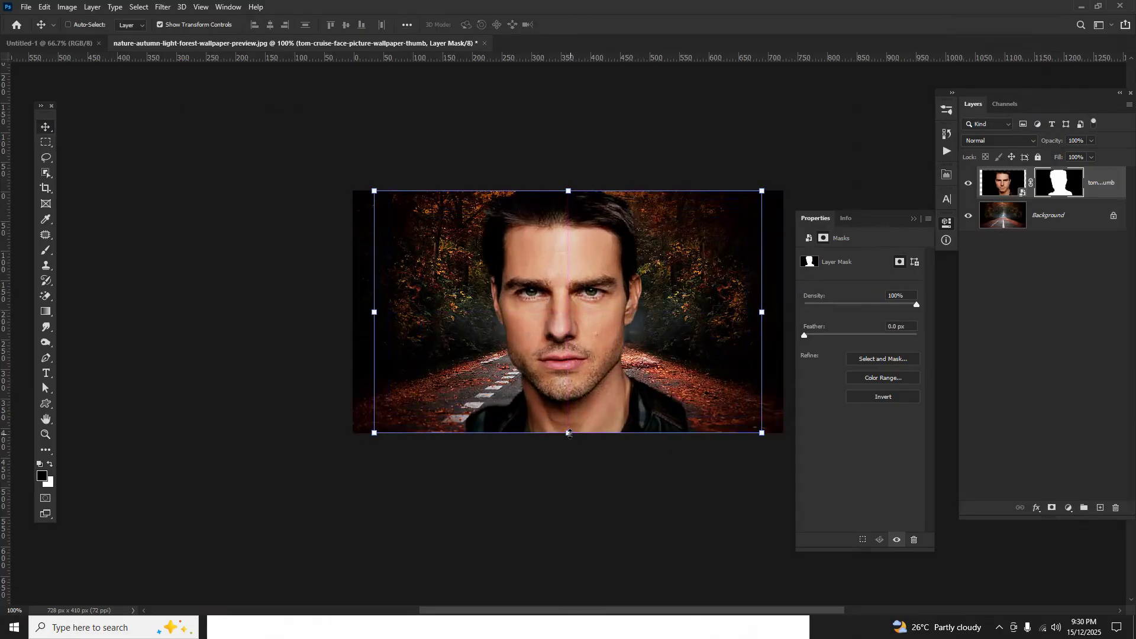
- Create a new document from the Default Photoshop Size photo preset in portrait orientation, 5 × 7 in at 300 ppi
{"action": "left_click", "coordinate": [26, 7]}
{"action": "left_click", "coordinate": [30, 17]}
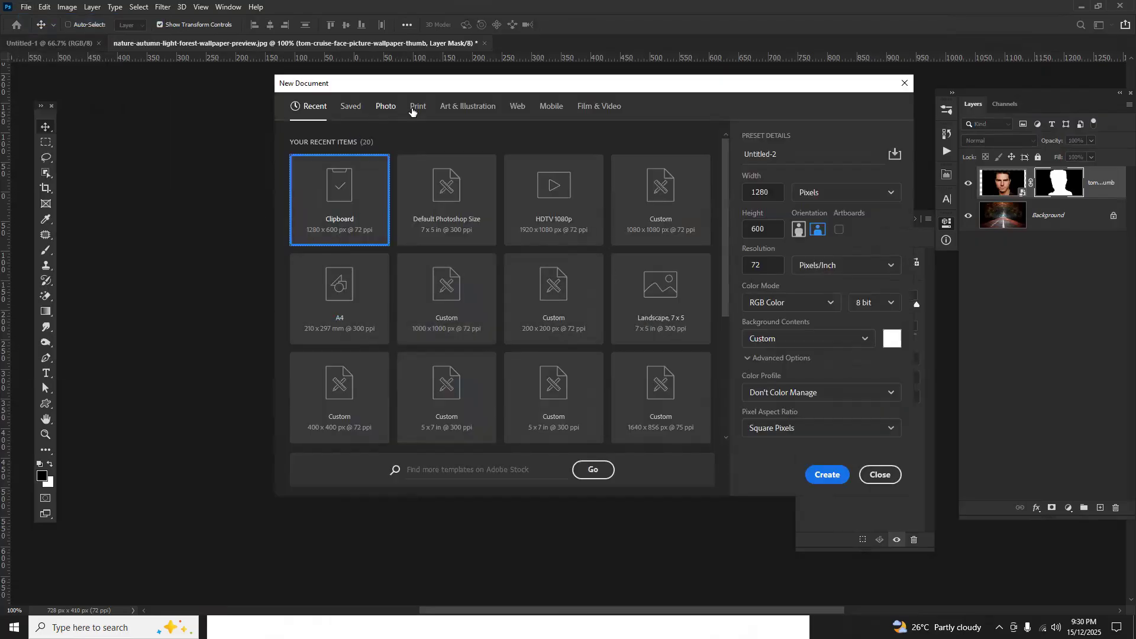
{"action": "left_click", "coordinate": [386, 110]}
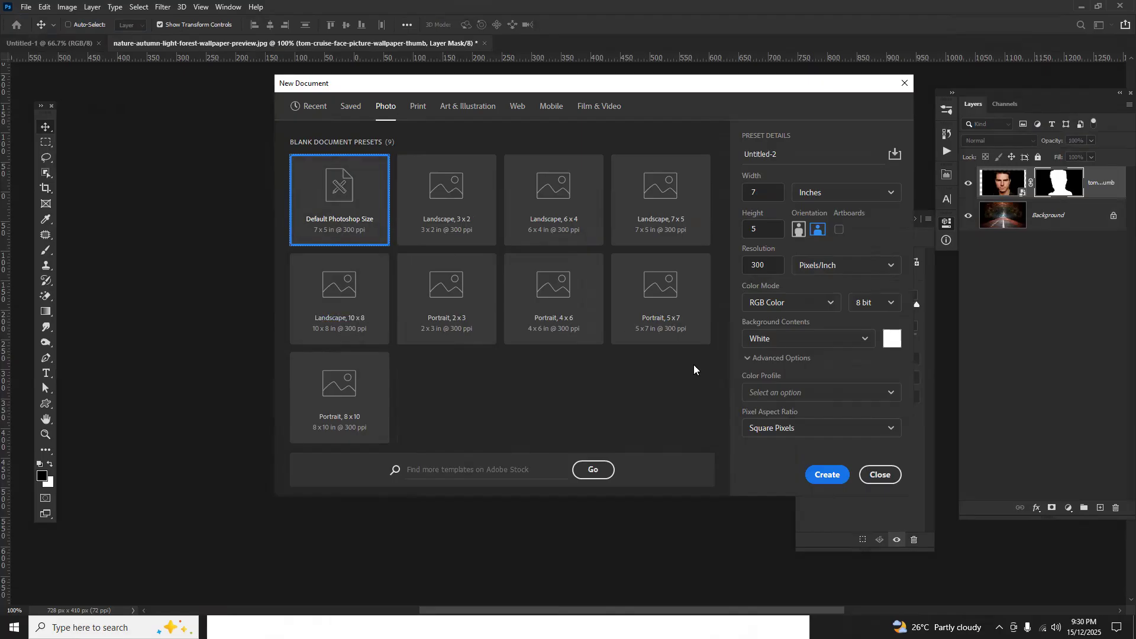
{"action": "left_click", "coordinate": [799, 230]}
{"action": "left_click", "coordinate": [826, 474]}
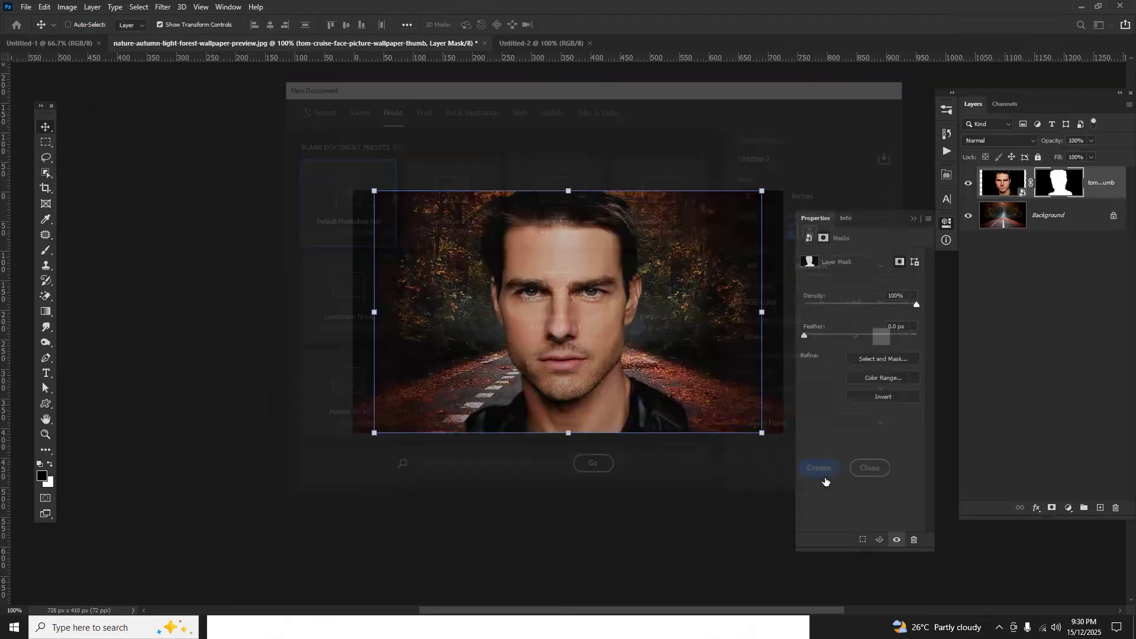
- Copy the masked portrait layer from the forest document into the new portrait-format document
{"action": "left_click", "coordinate": [371, 41]}
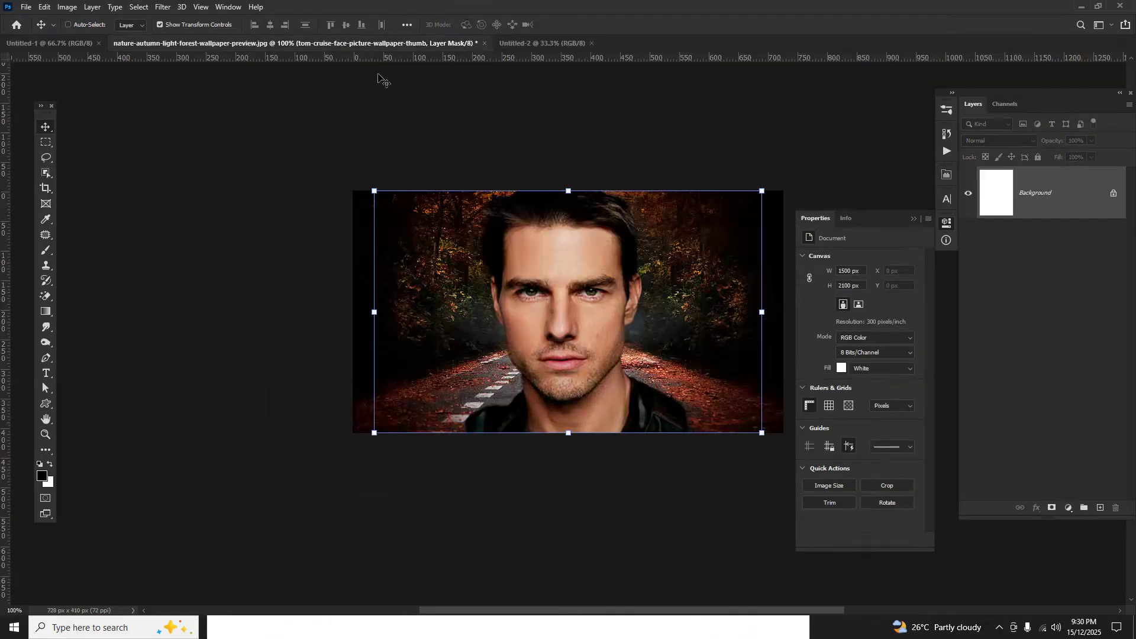
{"action": "left_click", "coordinate": [70, 46]}
{"action": "left_click", "coordinate": [195, 42]}
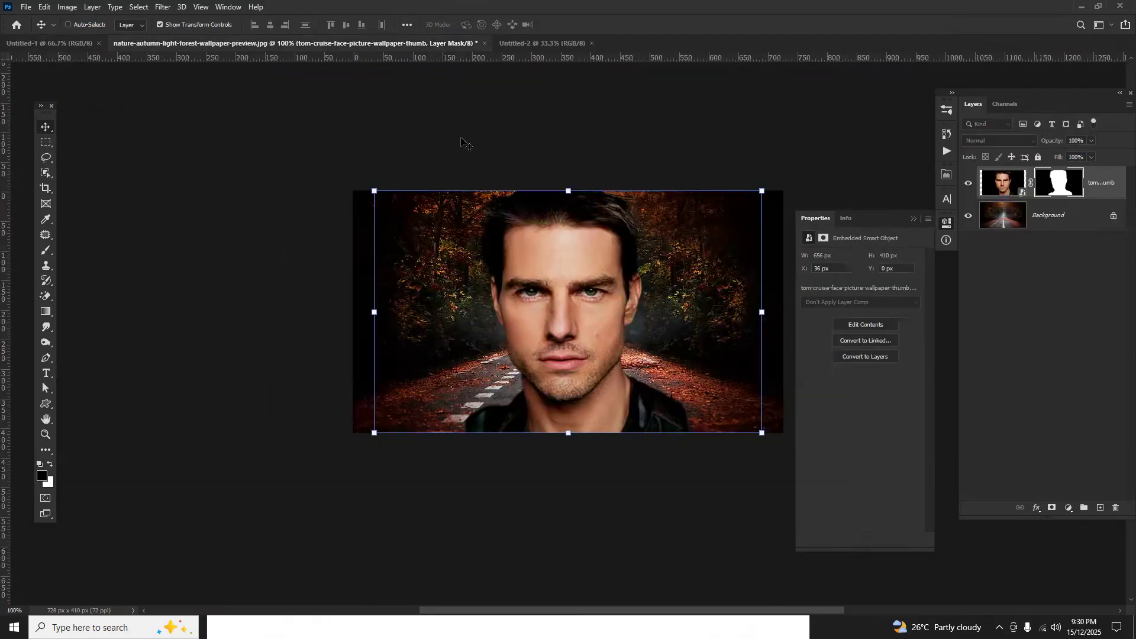
{"action": "left_click_drag", "start_coordinate": [539, 289], "coordinate": [729, 294]}
- Enlarge the portrait to about 2652 × 1657 px so the face fills the canvas width and meets its upper edge
{"action": "left_click_drag", "start_coordinate": [488, 293], "coordinate": [368, 293]}
{"action": "left_click_drag", "start_coordinate": [734, 293], "coordinate": [751, 294]}
{"action": "key", "text": "Return"}
{"action": "left_click_drag", "start_coordinate": [595, 330], "coordinate": [581, 365]}
{"action": "left_click_drag", "start_coordinate": [559, 216], "coordinate": [559, 127]}
{"action": "key", "text": "Return"}
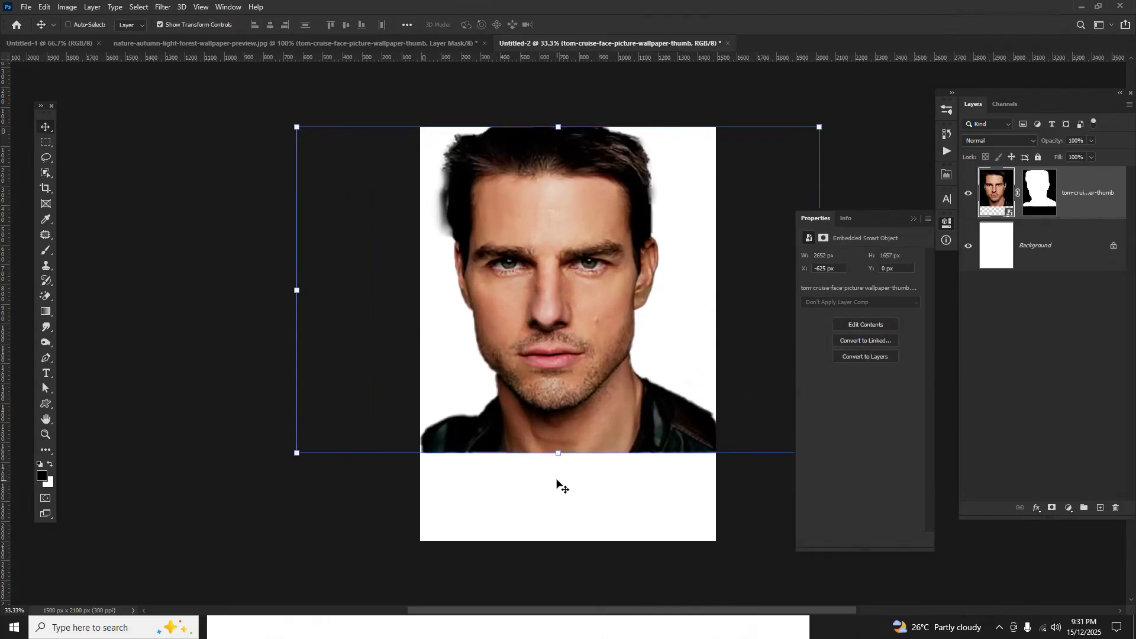
- Place the nature-autumn-light-forest-wallpaper-preview image above the portrait and enlarge it to cover the lower three quarters of the canvas
{"action": "left_click", "coordinate": [329, 628]}
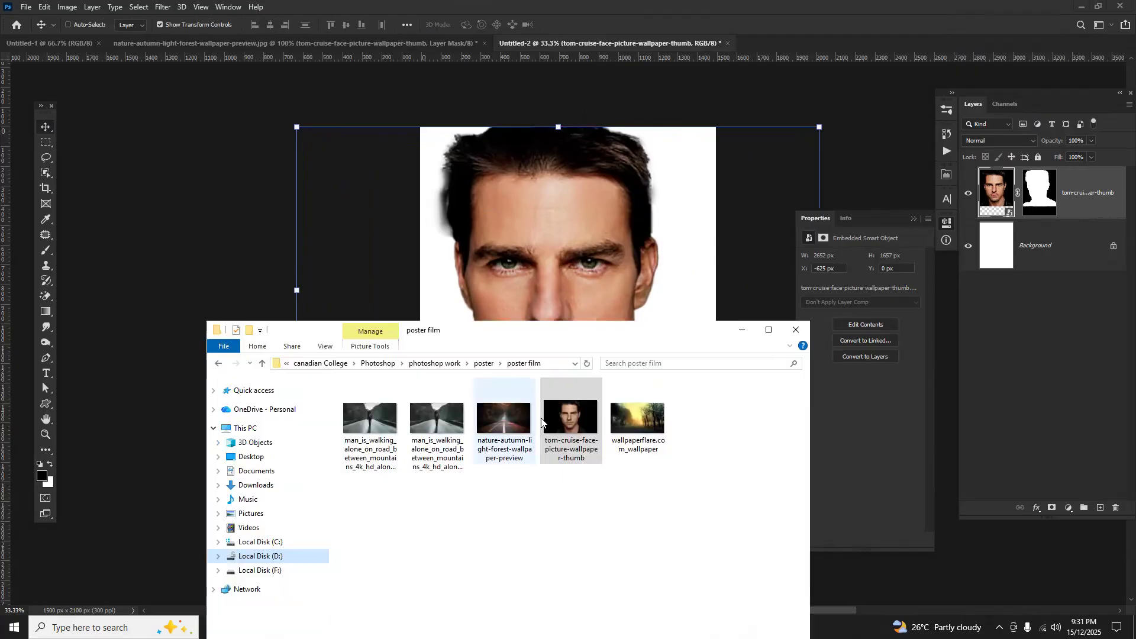
{"action": "left_click_drag", "start_coordinate": [509, 416], "coordinate": [556, 284]}
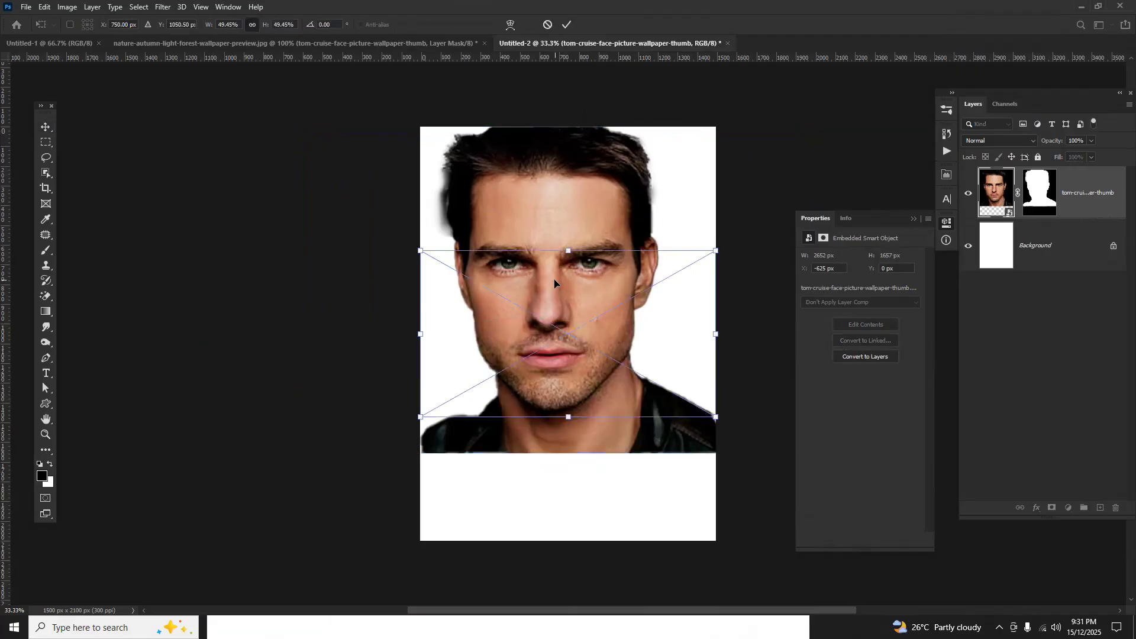
{"action": "left_click_drag", "start_coordinate": [554, 378], "coordinate": [554, 502]}
{"action": "left_click_drag", "start_coordinate": [568, 374], "coordinate": [579, 236]}
{"action": "key", "text": "Return"}
- Add a layer mask to the forest layer and paint it black with a soft, resized brush over the face and the white sides
{"action": "left_click", "coordinate": [1052, 508]}
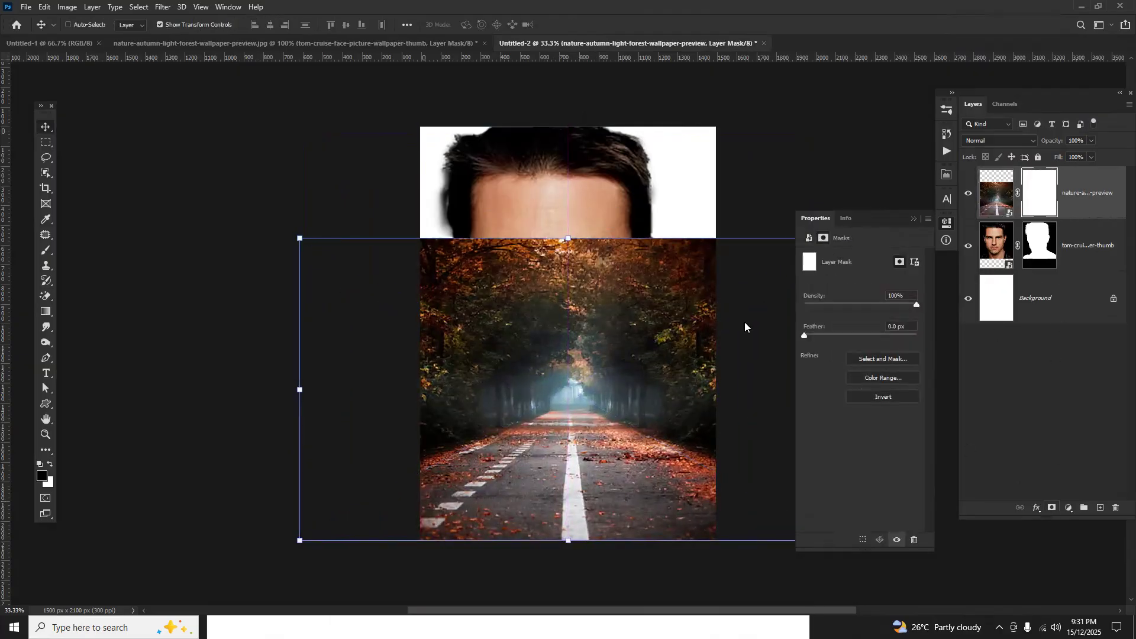
{"action": "left_click", "coordinate": [43, 249]}
{"action": "mouse_move", "coordinate": [425, 216]}
{"action": "left_mouse_down"}
{"action": "mouse_move", "coordinate": [375, 274]}
{"action": "mouse_move", "coordinate": [454, 241]}
{"action": "mouse_move", "coordinate": [562, 251]}
{"action": "mouse_move", "coordinate": [484, 247]}
{"action": "mouse_move", "coordinate": [609, 243]}
{"action": "mouse_move", "coordinate": [589, 235]}
{"action": "mouse_move", "coordinate": [616, 221]}
{"action": "mouse_move", "coordinate": [623, 232]}
{"action": "mouse_move", "coordinate": [554, 269]}
{"action": "mouse_move", "coordinate": [521, 237]}
{"action": "left_mouse_up"}
{"action": "key", "text": "bracketright"}
{"action": "key", "text": "bracketright"}
{"action": "key", "text": "bracketright"}
{"action": "key", "text": "bracketright"}
{"action": "key", "text": "bracketright"}
{"action": "key", "text": "bracketright"}
{"action": "key", "text": "bracketright"}
{"action": "key", "text": "bracketright"}
{"action": "key", "text": "bracketright"}
{"action": "key", "text": "bracketright"}
{"action": "key", "text": "bracketright"}
{"action": "key", "text": "bracketleft"}
{"action": "key", "text": "bracketleft"}
{"action": "key", "text": "bracketleft"}
{"action": "key", "text": "bracketleft"}
{"action": "key", "text": "bracketleft"}
{"action": "key", "text": "bracketleft"}
{"action": "key", "text": "bracketleft"}
{"action": "mouse_move", "coordinate": [440, 247]}
{"action": "left_mouse_down"}
{"action": "mouse_move", "coordinate": [432, 317]}
{"action": "mouse_move", "coordinate": [447, 379]}
{"action": "left_mouse_up"}
{"action": "key", "text": "bracketleft"}
{"action": "mouse_move", "coordinate": [636, 250]}
{"action": "left_mouse_down"}
{"action": "mouse_move", "coordinate": [685, 236]}
{"action": "mouse_move", "coordinate": [693, 334]}
{"action": "mouse_move", "coordinate": [675, 328]}
{"action": "mouse_move", "coordinate": [686, 350]}
{"action": "mouse_move", "coordinate": [692, 332]}
{"action": "mouse_move", "coordinate": [728, 372]}
{"action": "mouse_move", "coordinate": [706, 358]}
{"action": "mouse_move", "coordinate": [703, 371]}
{"action": "mouse_move", "coordinate": [662, 362]}
{"action": "mouse_move", "coordinate": [718, 405]}
{"action": "left_mouse_up"}
{"action": "key", "text": "bracketleft"}
{"action": "key", "text": "bracketleft"}
{"action": "key", "text": "bracketleft"}
{"action": "key", "text": "bracketleft"}
{"action": "key", "text": "bracketleft"}
{"action": "mouse_move", "coordinate": [614, 333]}
{"action": "left_mouse_down"}
{"action": "mouse_move", "coordinate": [519, 331]}
{"action": "mouse_move", "coordinate": [597, 344]}
{"action": "mouse_move", "coordinate": [488, 331]}
{"action": "mouse_move", "coordinate": [456, 305]}
{"action": "left_mouse_up"}
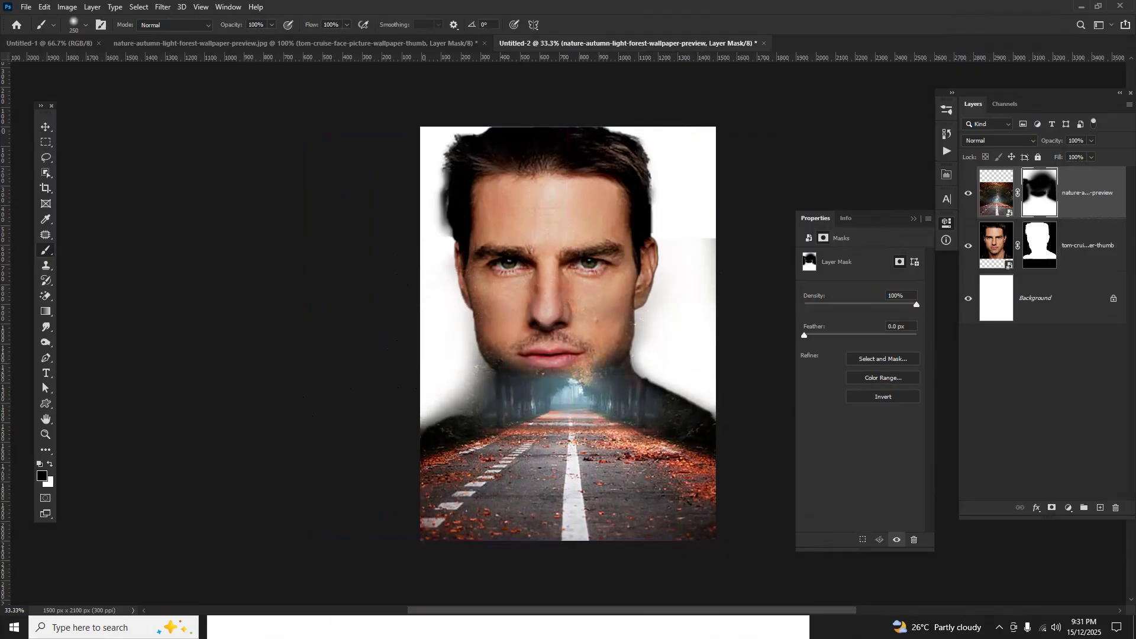
- Place the man_is_walking_alone_on_road_between_mountains image as the uppermost layer of the poster
{"action": "left_click", "coordinate": [393, 626]}
{"action": "left_click_drag", "start_coordinate": [438, 428], "coordinate": [572, 223]}
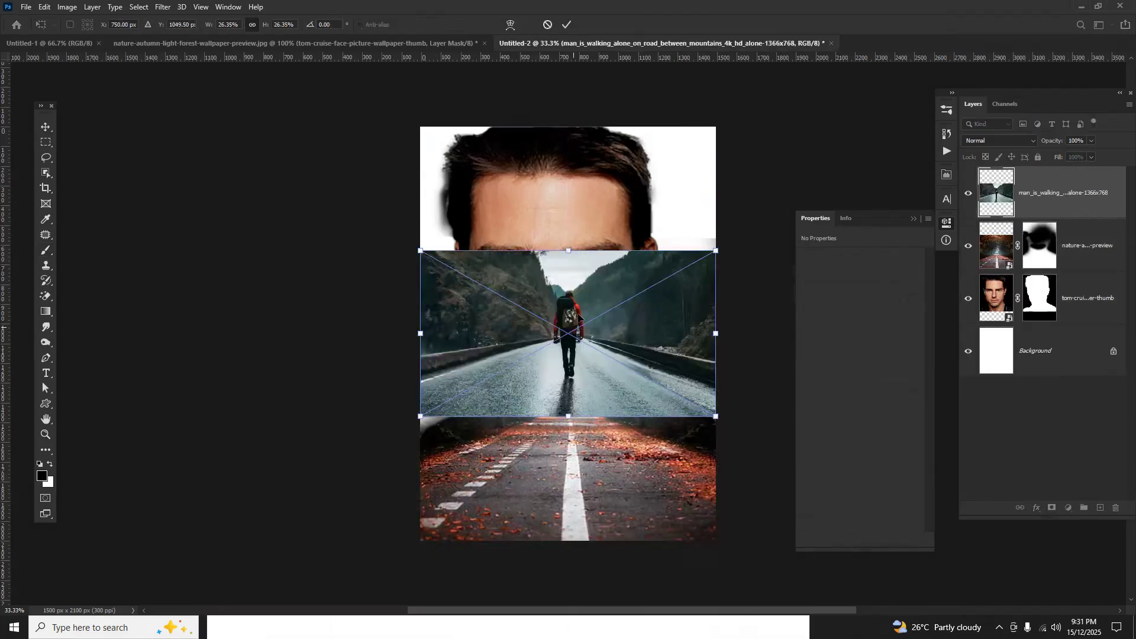
{"action": "key", "text": "Return"}
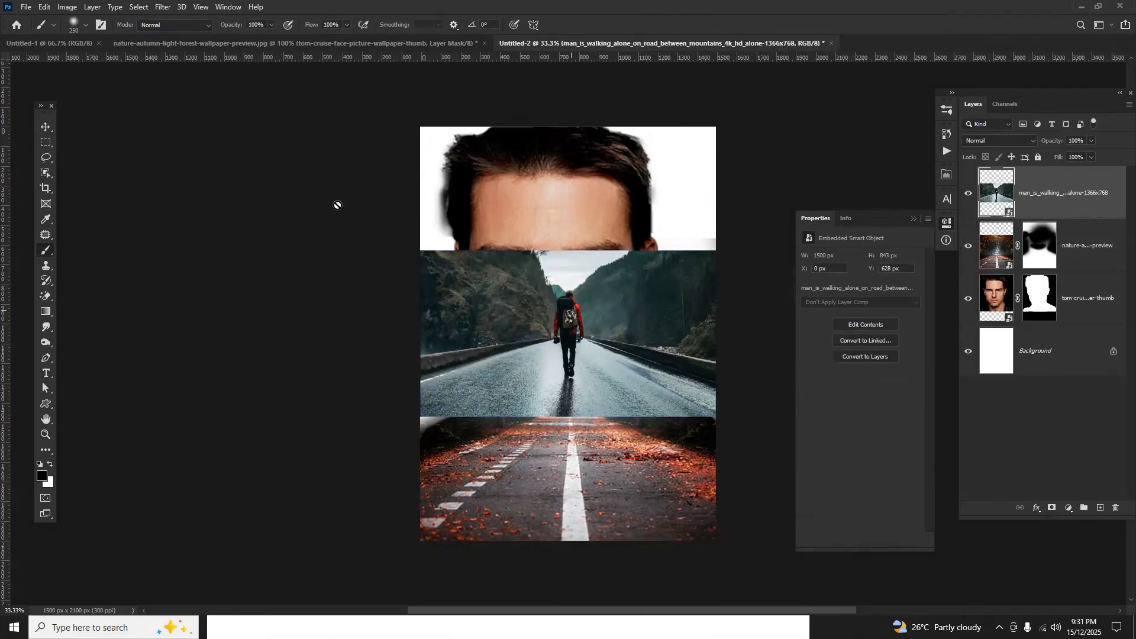
- Select the walking man with Select Subject, copy him to a new layer and hide the source photo layer
{"action": "left_click", "coordinate": [139, 8]}
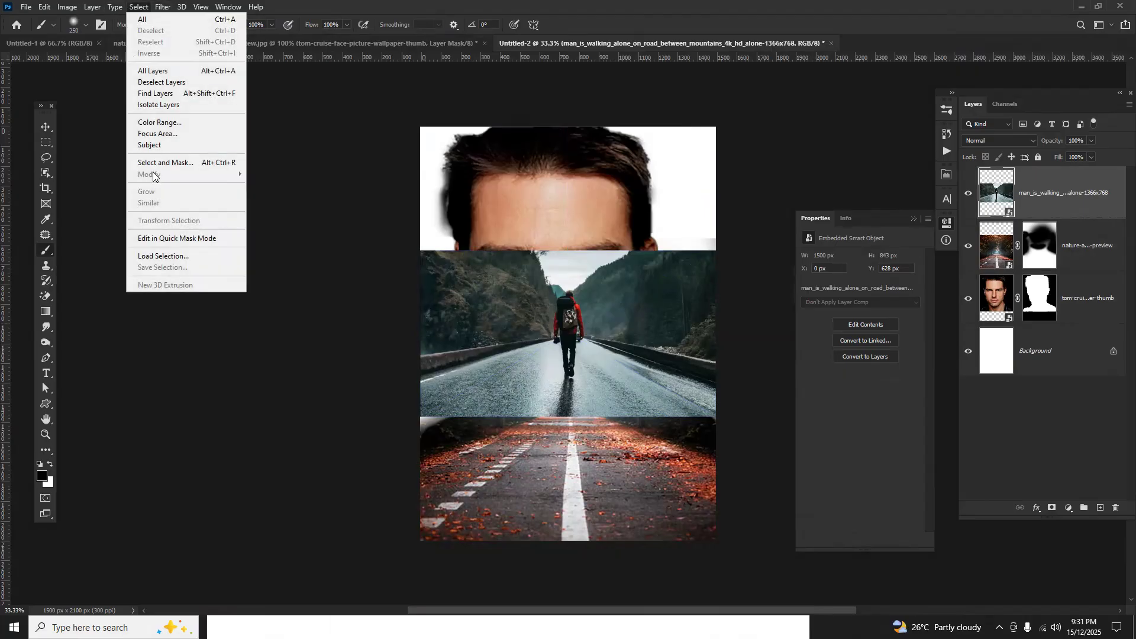
{"action": "left_click", "coordinate": [149, 145]}
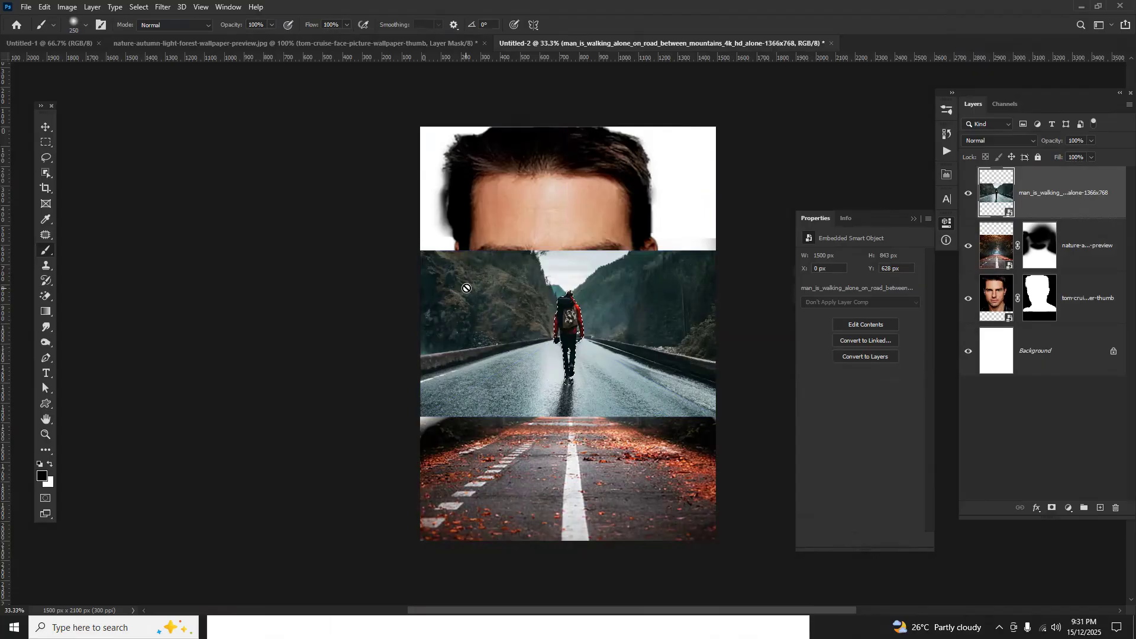
{"action": "key", "text": "ctrl+j"}
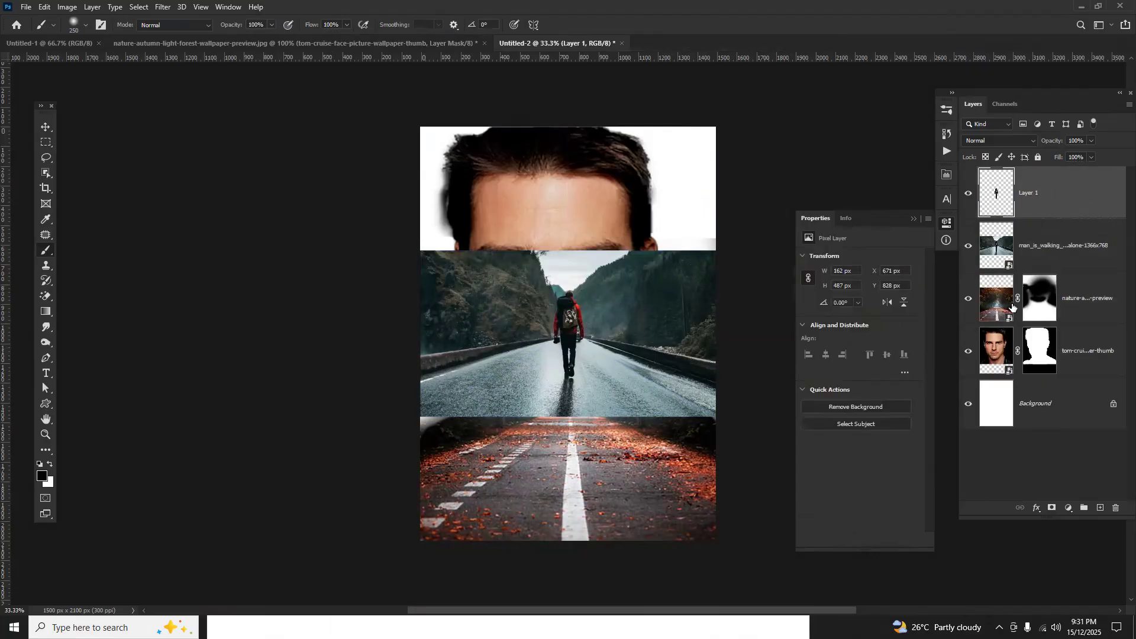
{"action": "left_click", "coordinate": [969, 246]}
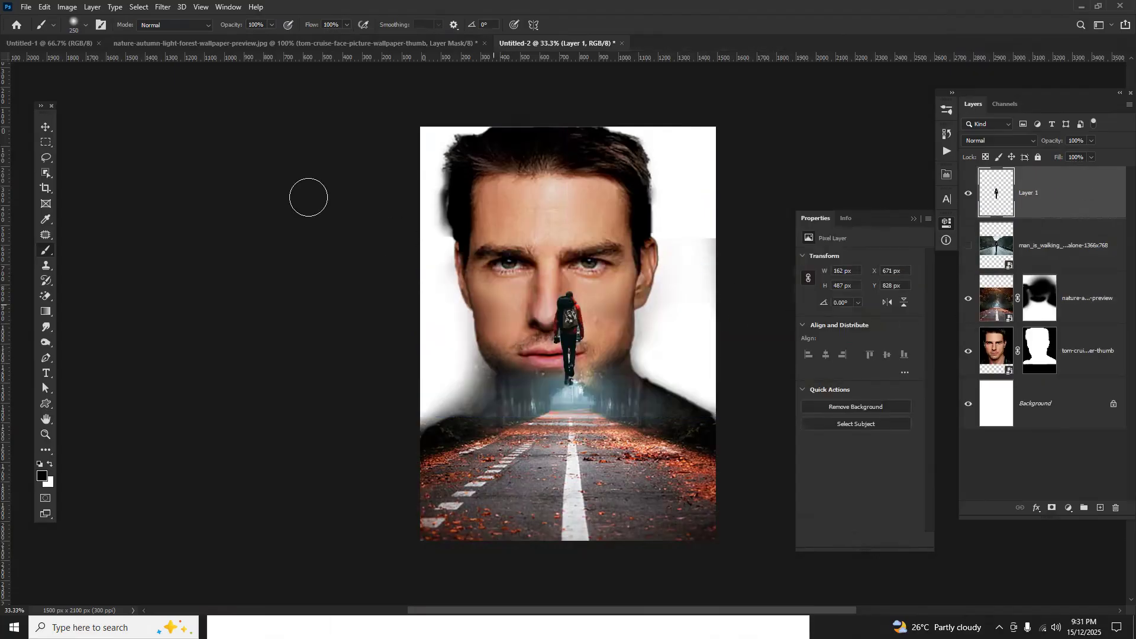
- Move the cut-out walking man down onto the autumn road and enlarge him to 191 × 575 px
{"action": "left_click", "coordinate": [46, 126]}
{"action": "mouse_move", "coordinate": [572, 316]}
{"action": "left_mouse_down"}
{"action": "mouse_move", "coordinate": [571, 432]}
{"action": "mouse_move", "coordinate": [607, 372]}
{"action": "mouse_move", "coordinate": [600, 389]}
{"action": "left_mouse_up"}
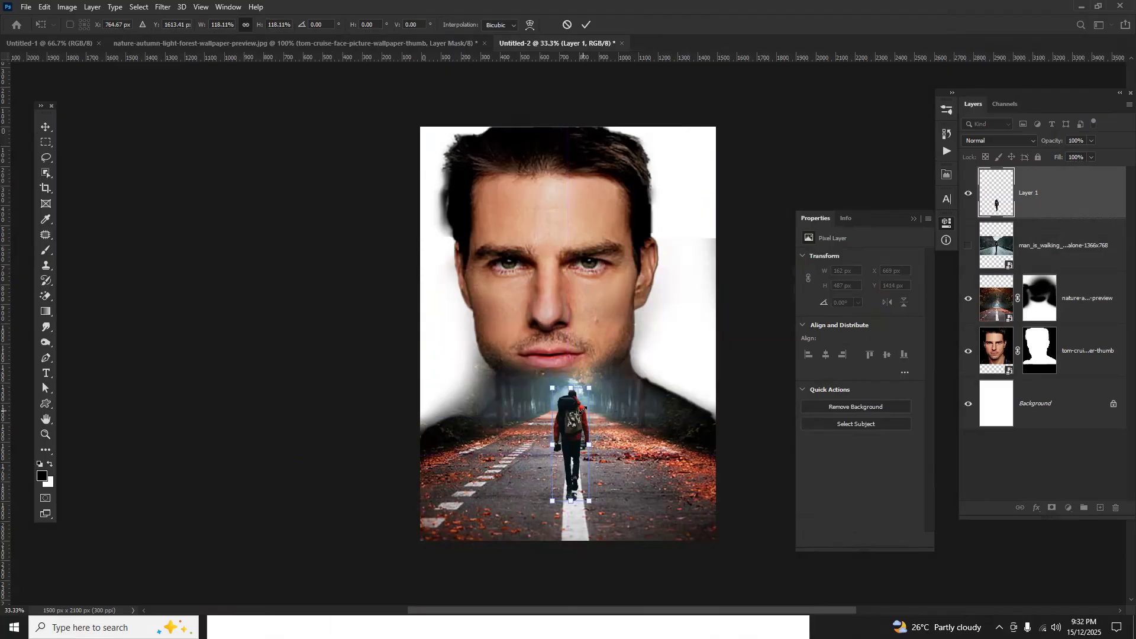
{"action": "key", "text": "Return"}
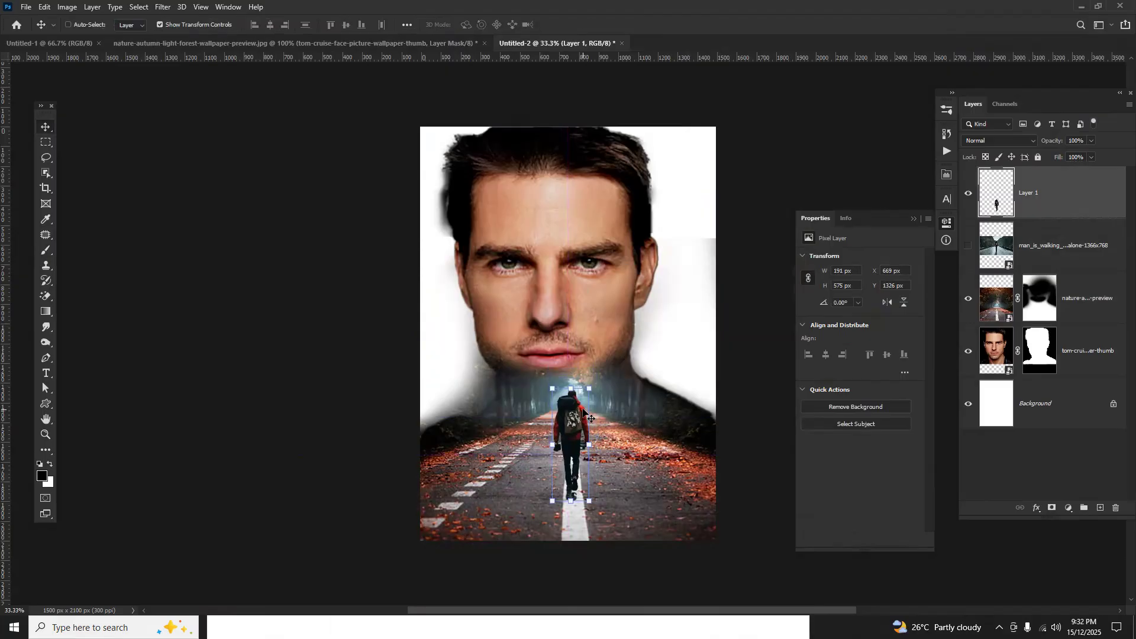
- Place the wallpaperflare.com_wallpaper image at the canvas's upper edge and enlarge it to 3382 × 1901 px
{"action": "key", "text": "alt+Tab"}
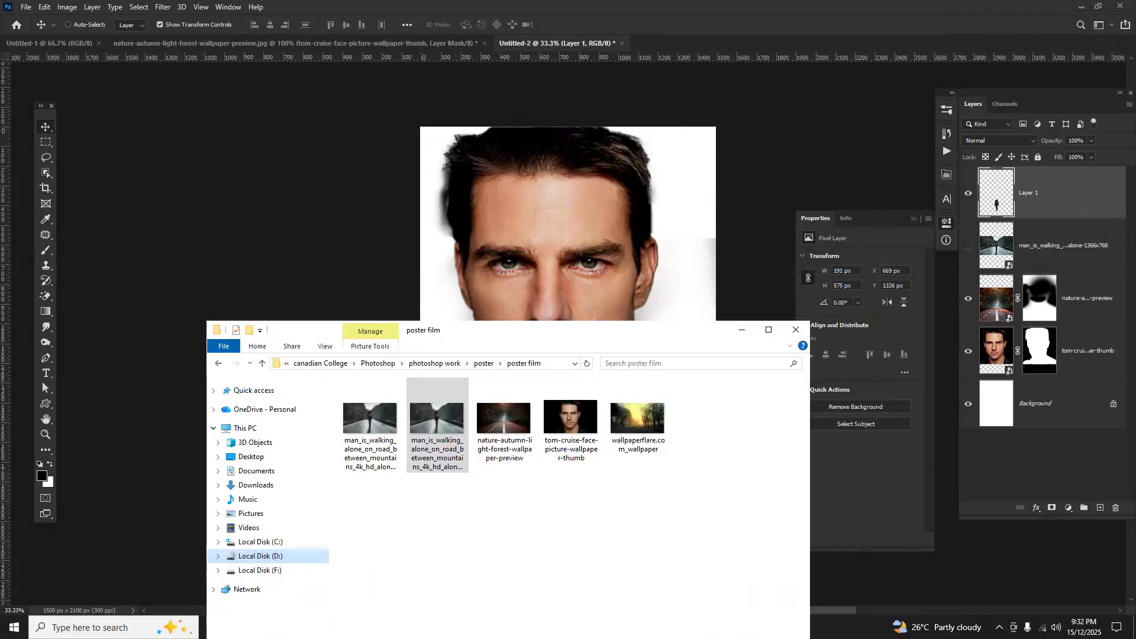
{"action": "left_click_drag", "start_coordinate": [636, 418], "coordinate": [568, 126]}
{"action": "left_click_drag", "start_coordinate": [568, 417], "coordinate": [570, 501]}
{"action": "key", "text": "Return"}
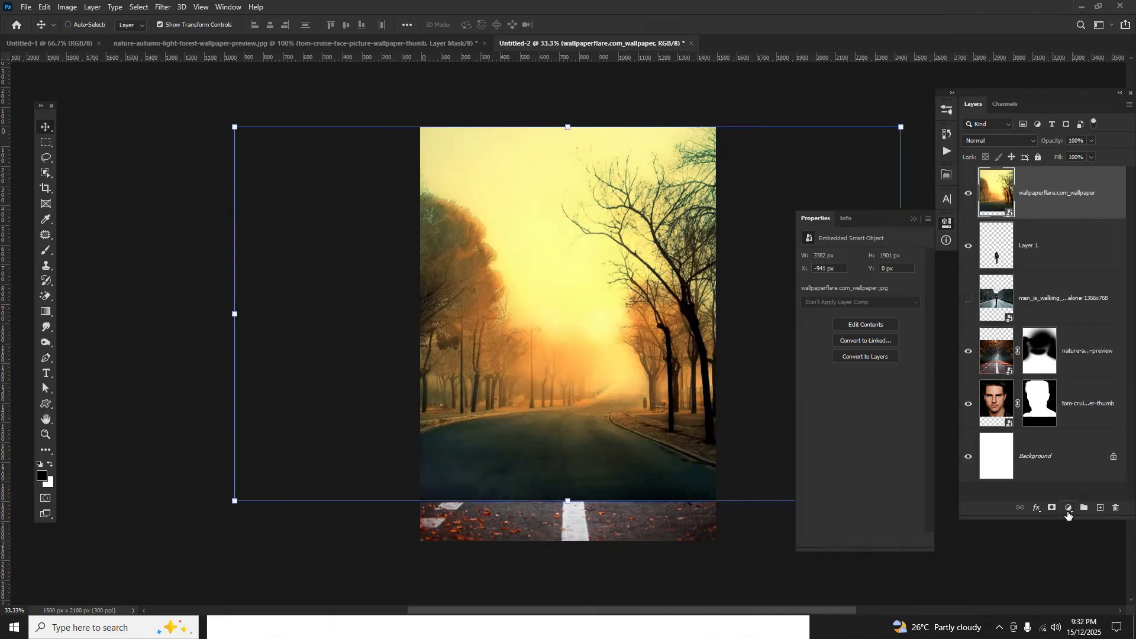
- Add a layer mask to the wallpaperflare.com_wallpaper layer and brush black over the road, the walking man and the portrait's mouth
{"action": "left_click", "coordinate": [1052, 508]}
{"action": "left_click", "coordinate": [45, 250]}
{"action": "mouse_move", "coordinate": [563, 536]}
{"action": "left_mouse_down"}
{"action": "mouse_move", "coordinate": [516, 506]}
{"action": "mouse_move", "coordinate": [492, 507]}
{"action": "mouse_move", "coordinate": [610, 432]}
{"action": "mouse_move", "coordinate": [564, 410]}
{"action": "mouse_move", "coordinate": [563, 381]}
{"action": "mouse_move", "coordinate": [584, 366]}
{"action": "mouse_move", "coordinate": [550, 344]}
{"action": "mouse_move", "coordinate": [491, 504]}
{"action": "mouse_move", "coordinate": [464, 448]}
{"action": "mouse_move", "coordinate": [473, 488]}
{"action": "mouse_move", "coordinate": [643, 444]}
{"action": "mouse_move", "coordinate": [666, 484]}
{"action": "mouse_move", "coordinate": [692, 491]}
{"action": "mouse_move", "coordinate": [585, 413]}
{"action": "mouse_move", "coordinate": [702, 508]}
{"action": "mouse_move", "coordinate": [559, 412]}
{"action": "mouse_move", "coordinate": [581, 433]}
{"action": "mouse_move", "coordinate": [569, 318]}
{"action": "mouse_move", "coordinate": [578, 319]}
{"action": "mouse_move", "coordinate": [576, 266]}
{"action": "mouse_move", "coordinate": [589, 268]}
{"action": "mouse_move", "coordinate": [589, 320]}
{"action": "mouse_move", "coordinate": [592, 307]}
{"action": "mouse_move", "coordinate": [552, 279]}
{"action": "mouse_move", "coordinate": [549, 327]}
{"action": "left_mouse_up"}
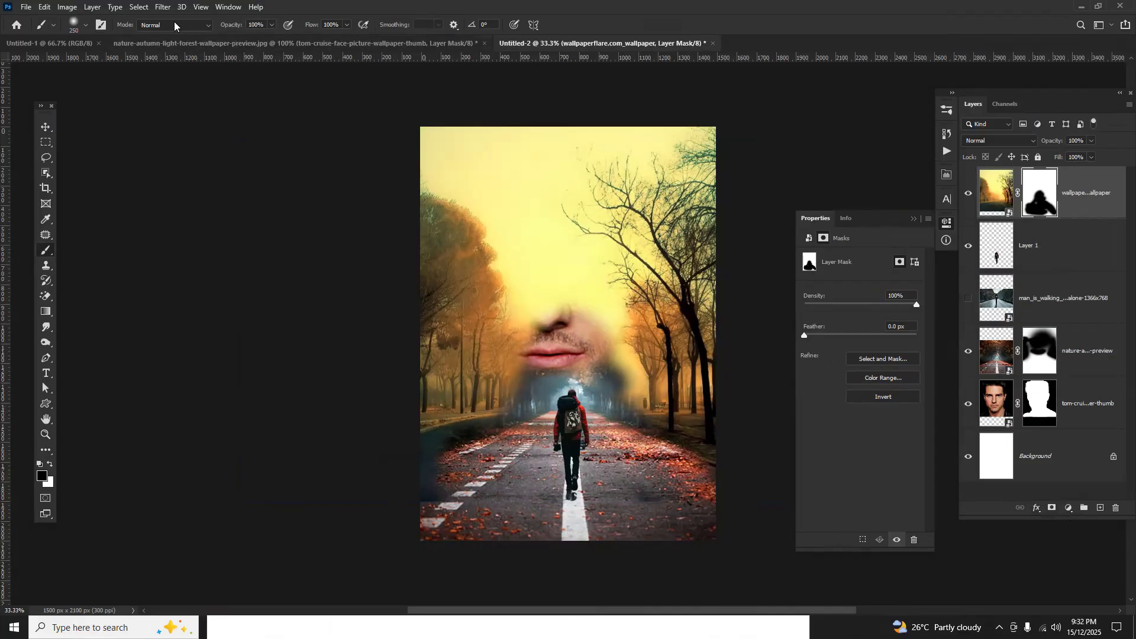
- Paint the yellow tree layer's mask over the face, hair and surrounding sky with a soft 500 px brush at 66% opacity
{"action": "mouse_move", "coordinate": [523, 314]}
{"action": "left_mouse_down"}
{"action": "mouse_move", "coordinate": [552, 296]}
{"action": "mouse_move", "coordinate": [536, 298]}
{"action": "mouse_move", "coordinate": [553, 263]}
{"action": "left_mouse_up"}
{"action": "mouse_move", "coordinate": [506, 319]}
{"action": "left_mouse_down"}
{"action": "mouse_move", "coordinate": [527, 304]}
{"action": "mouse_move", "coordinate": [575, 308]}
{"action": "mouse_move", "coordinate": [520, 178]}
{"action": "mouse_move", "coordinate": [391, 157]}
{"action": "mouse_move", "coordinate": [521, 115]}
{"action": "mouse_move", "coordinate": [637, 112]}
{"action": "mouse_move", "coordinate": [595, 104]}
{"action": "mouse_move", "coordinate": [557, 231]}
{"action": "mouse_move", "coordinate": [558, 374]}
{"action": "mouse_move", "coordinate": [582, 348]}
{"action": "left_mouse_up"}
{"action": "key", "text": "bracketright"}
{"action": "key", "text": "bracketright"}
{"action": "key", "text": "bracketright"}
{"action": "key", "text": "bracketright"}
{"action": "key", "text": "bracketright"}
{"action": "mouse_move", "coordinate": [556, 255]}
{"action": "left_mouse_down"}
{"action": "mouse_move", "coordinate": [550, 212]}
{"action": "mouse_move", "coordinate": [567, 221]}
{"action": "mouse_move", "coordinate": [632, 211]}
{"action": "mouse_move", "coordinate": [656, 237]}
{"action": "mouse_move", "coordinate": [645, 311]}
{"action": "mouse_move", "coordinate": [685, 190]}
{"action": "left_mouse_up"}
{"action": "mouse_move", "coordinate": [457, 266]}
{"action": "left_mouse_down"}
{"action": "mouse_move", "coordinate": [457, 229]}
{"action": "mouse_move", "coordinate": [470, 233]}
{"action": "mouse_move", "coordinate": [513, 366]}
{"action": "left_mouse_up"}
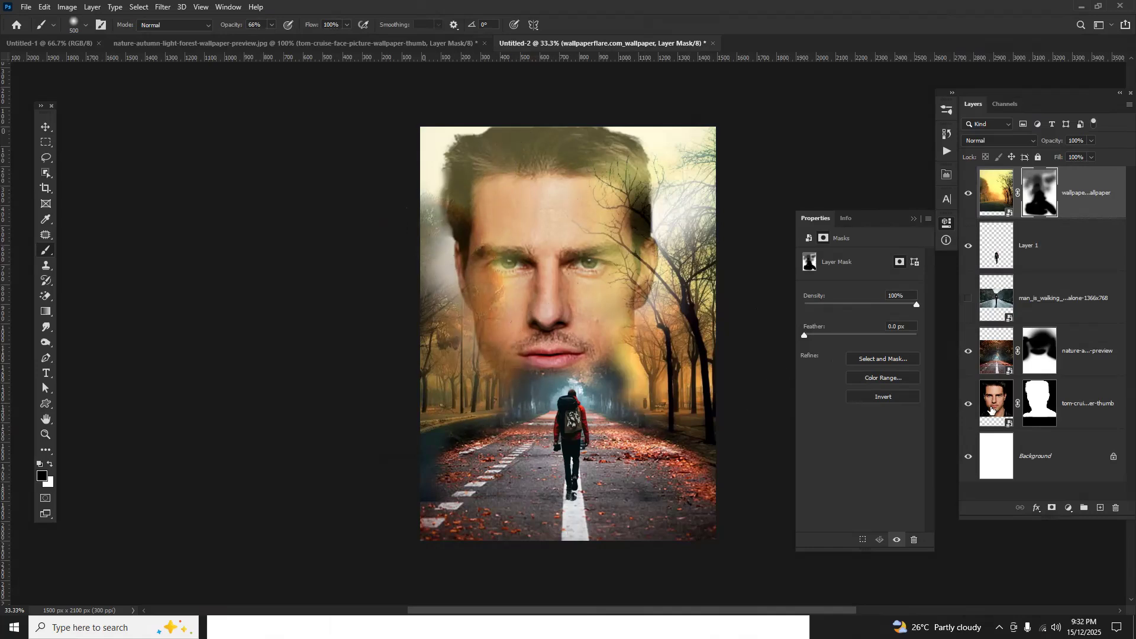
- Switch to File Explorer and browse from the poster film folder up to photoshop work and into its effects folder
{"action": "key", "text": "alt+Tab"}
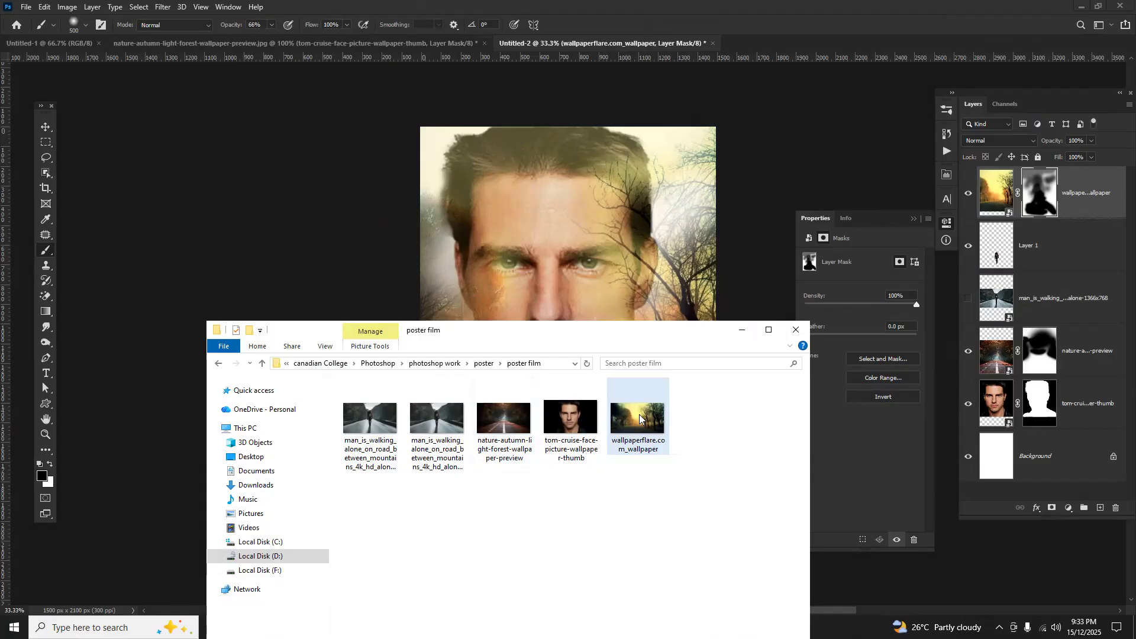
{"action": "left_click", "coordinate": [263, 369]}
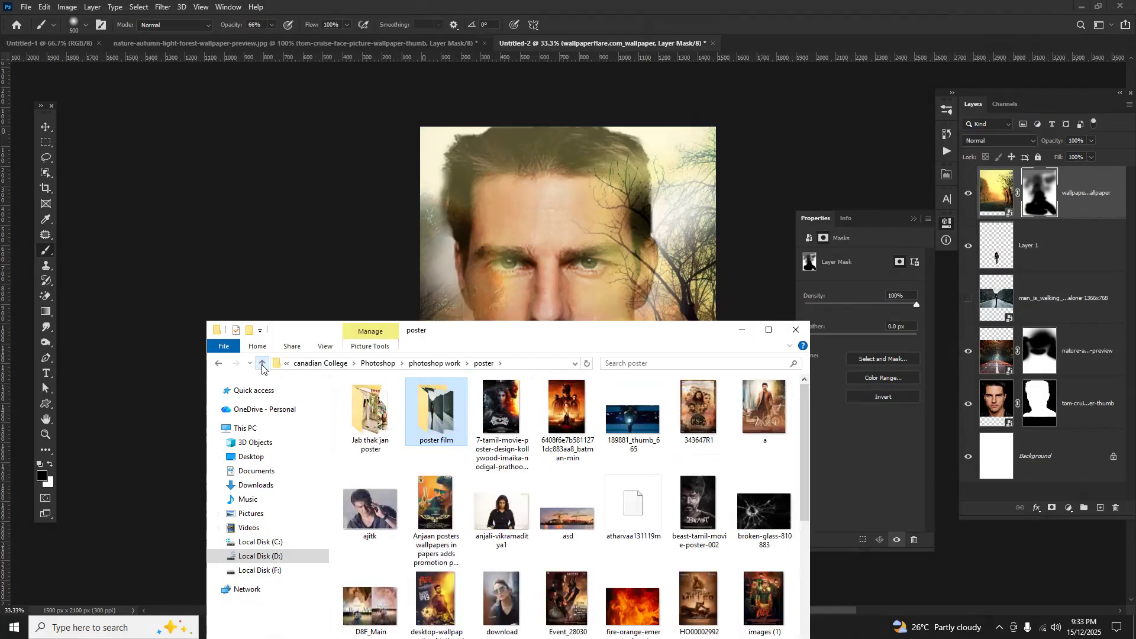
{"action": "left_click_drag", "start_coordinate": [516, 330], "coordinate": [527, 176]}
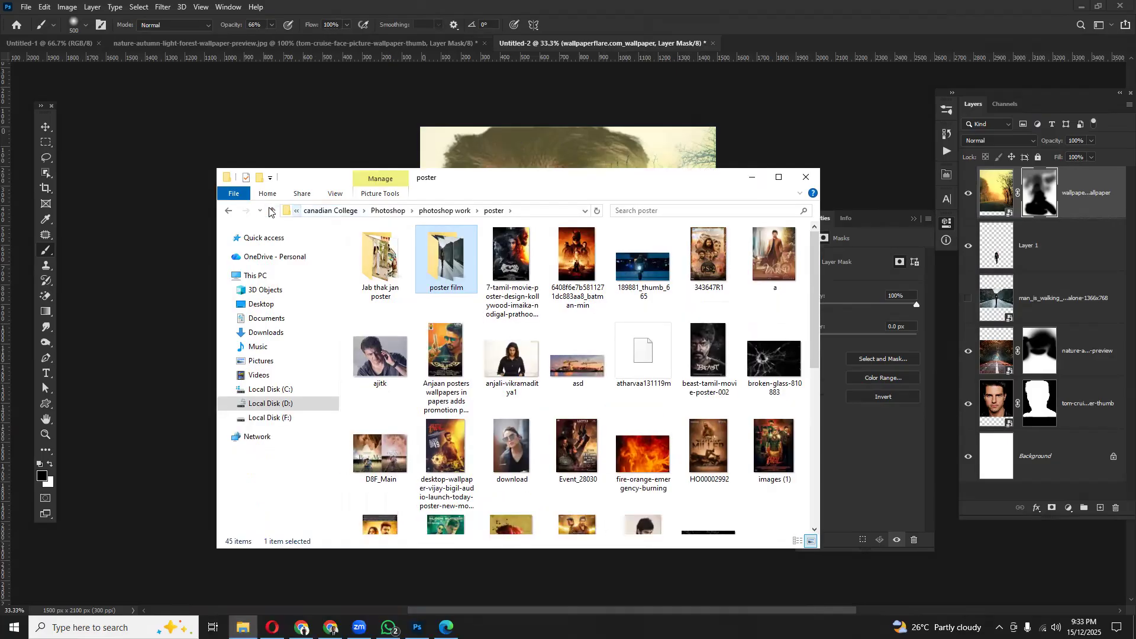
{"action": "left_click", "coordinate": [272, 211]}
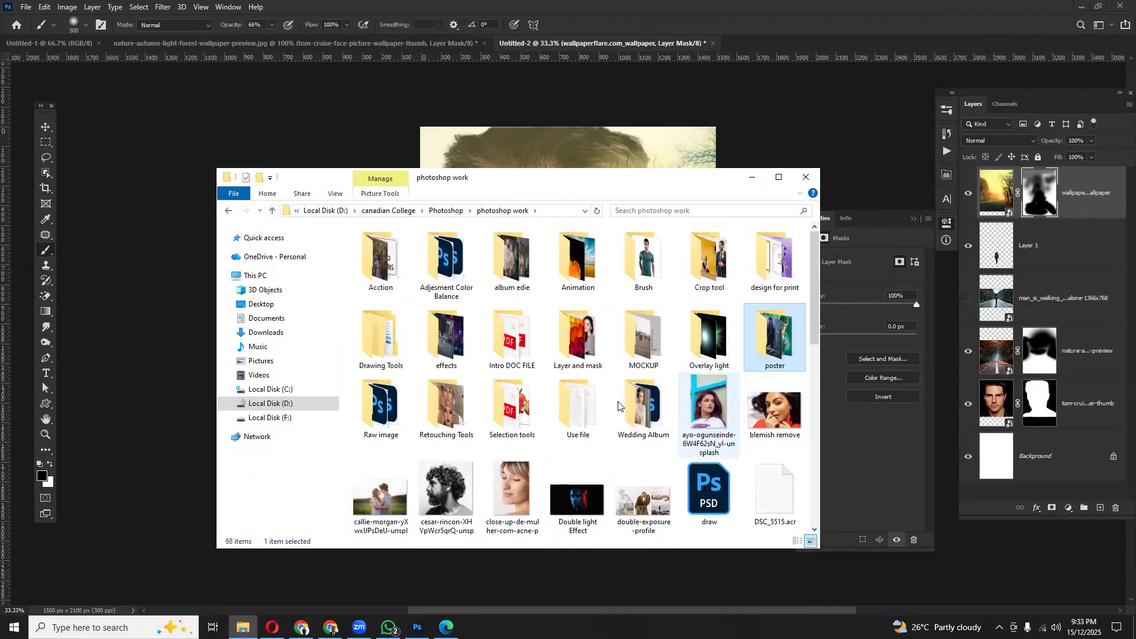
{"action": "scroll", "coordinate": [733, 397], "scroll_direction": "down", "scroll_amount": 5}
{"action": "scroll", "coordinate": [733, 397], "scroll_direction": "up", "scroll_amount": 5}
{"action": "double_click", "coordinate": [440, 335]}
- Place the types-of-evergreen-trees-conifer image over the poster's upper part at X -34 px, Y -186 px
{"action": "left_click_drag", "start_coordinate": [782, 350], "coordinate": [566, 302]}
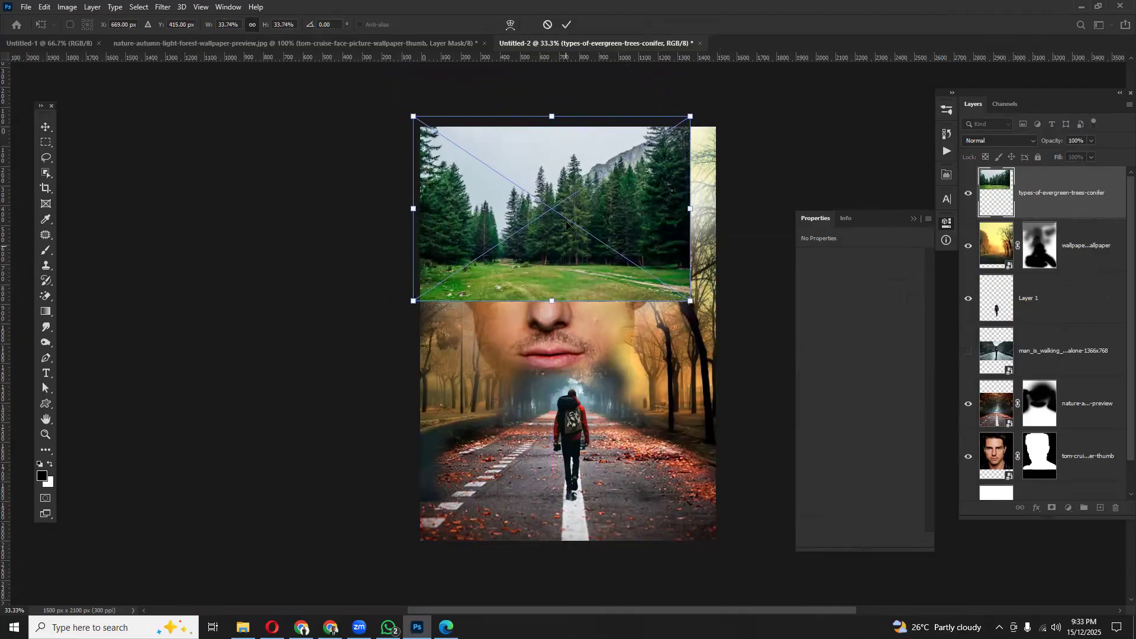
{"action": "left_click_drag", "start_coordinate": [567, 250], "coordinate": [566, 224]}
{"action": "key", "text": "Return"}
- Load the portrait layer's mask as a selection and apply it as a layer mask on the conifer layer
{"action": "key", "text": "b"}
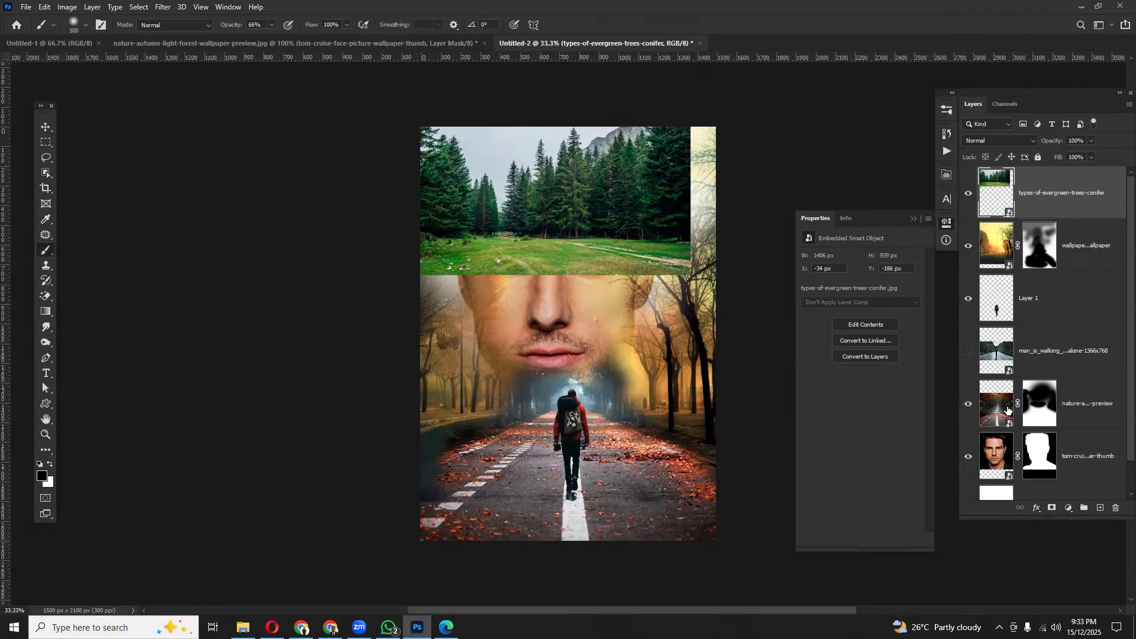
{"action": "left_click", "coordinate": [998, 453], "text": "ctrl"}
{"action": "left_click", "coordinate": [1035, 455]}
{"action": "left_click", "coordinate": [1034, 455], "text": "ctrl"}
{"action": "left_click", "coordinate": [1043, 183]}
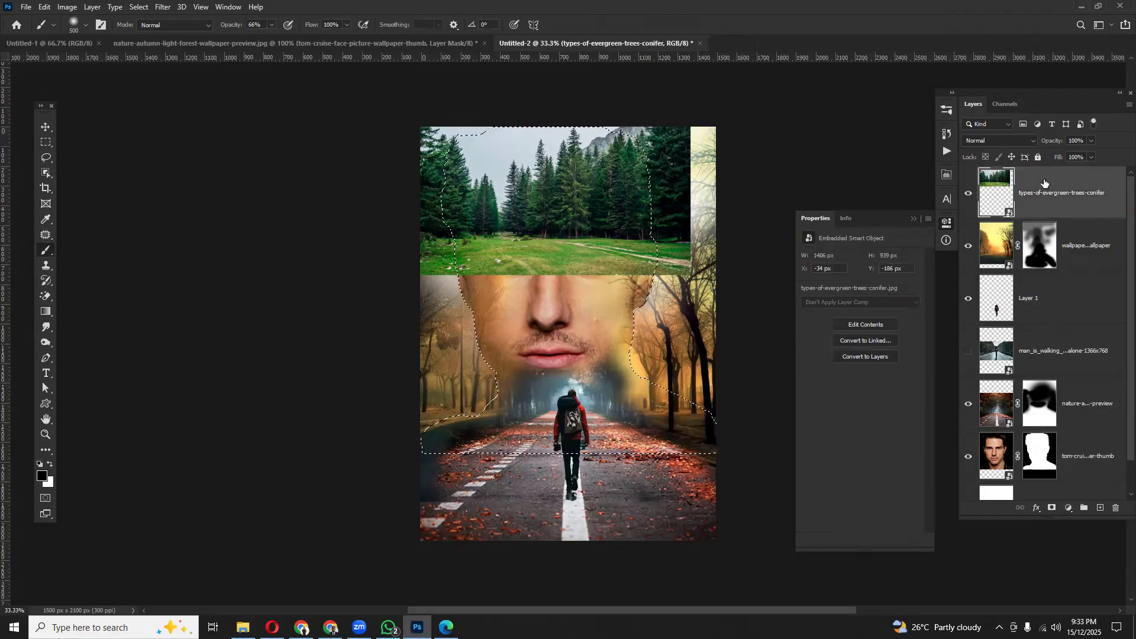
{"action": "left_click", "coordinate": [1054, 509]}
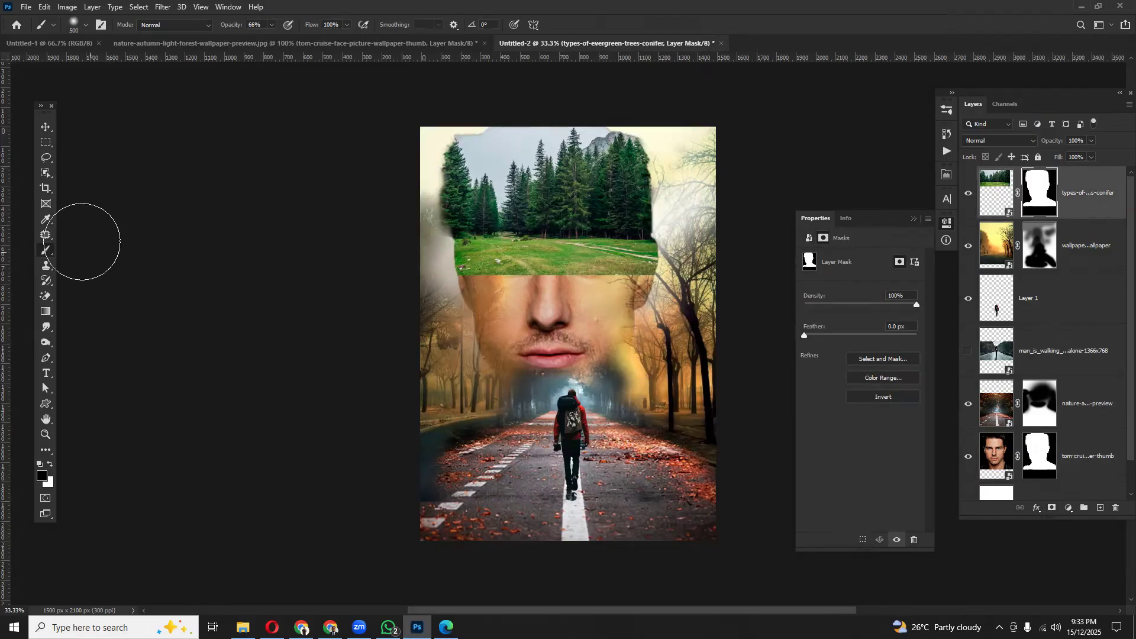
- Brush black on the conifer mask with a 400 px brush over the grass across the eyes and the sky above the trees
{"action": "mouse_move", "coordinate": [636, 282]}
{"action": "left_mouse_down"}
{"action": "mouse_move", "coordinate": [596, 286]}
{"action": "mouse_move", "coordinate": [604, 296]}
{"action": "mouse_move", "coordinate": [507, 294]}
{"action": "mouse_move", "coordinate": [641, 285]}
{"action": "mouse_move", "coordinate": [615, 297]}
{"action": "left_mouse_up"}
{"action": "key", "text": "bracketleft"}
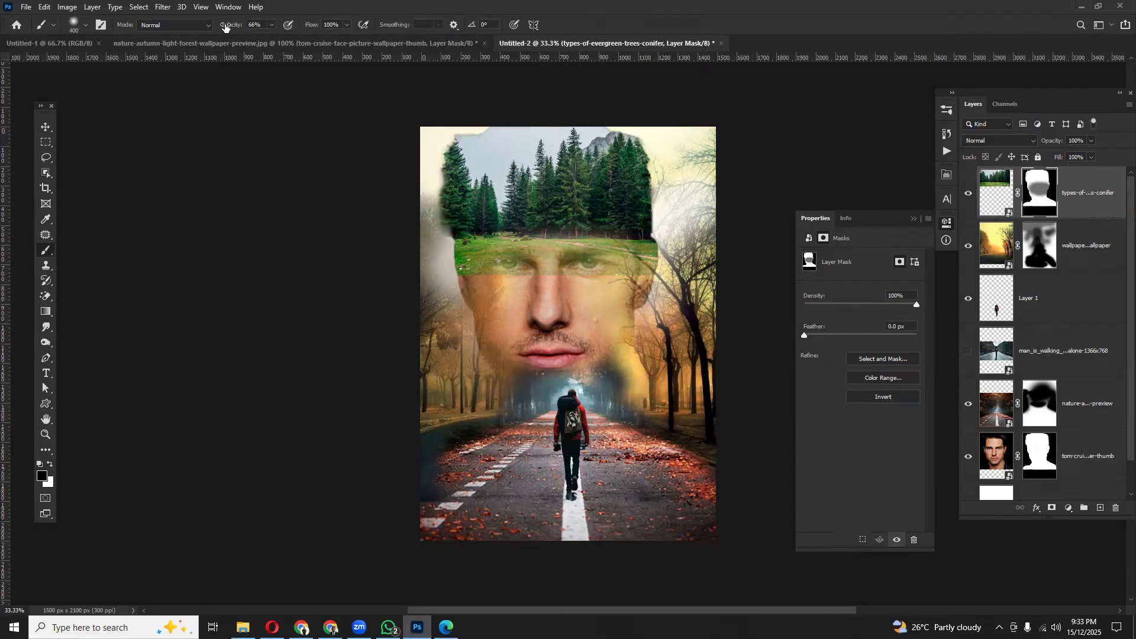
{"action": "mouse_move", "coordinate": [630, 285]}
{"action": "left_mouse_down"}
{"action": "mouse_move", "coordinate": [436, 284]}
{"action": "mouse_move", "coordinate": [615, 288]}
{"action": "left_mouse_up"}
{"action": "mouse_move", "coordinate": [575, 115]}
{"action": "left_mouse_down"}
{"action": "mouse_move", "coordinate": [515, 122]}
{"action": "mouse_move", "coordinate": [504, 140]}
{"action": "mouse_move", "coordinate": [516, 103]}
{"action": "mouse_move", "coordinate": [598, 94]}
{"action": "mouse_move", "coordinate": [612, 109]}
{"action": "left_mouse_up"}
- Move the conifer layer up to Y -272 px and scale it down to 1385 × 925 px
{"action": "left_click", "coordinate": [45, 126]}
{"action": "left_click_drag", "start_coordinate": [560, 159], "coordinate": [560, 140]}
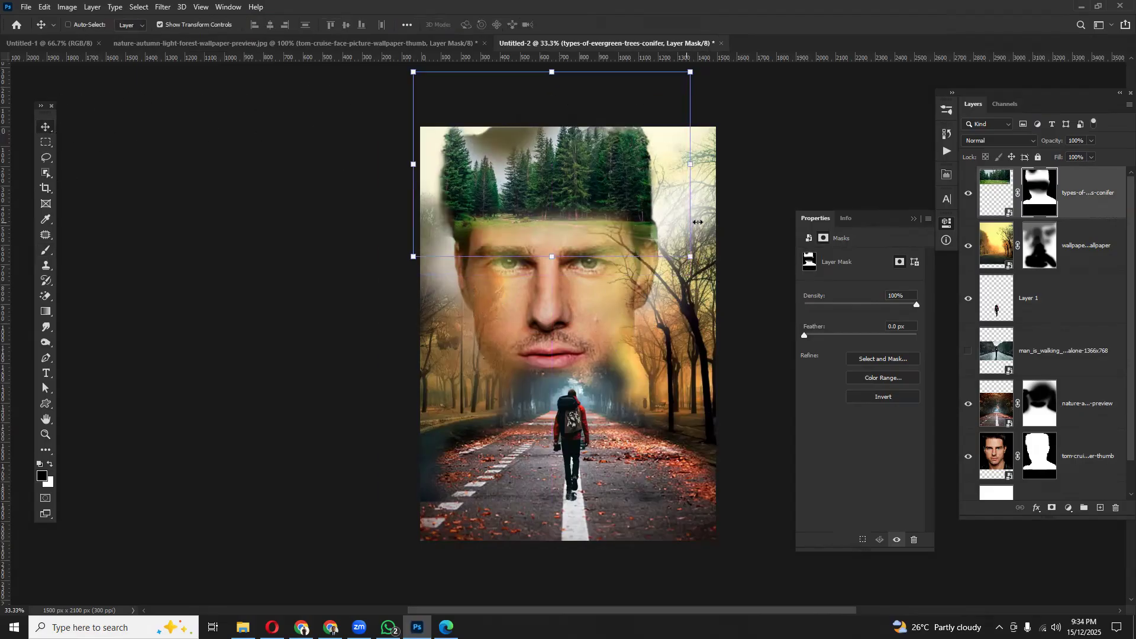
{"action": "left_click_drag", "start_coordinate": [694, 164], "coordinate": [690, 157]}
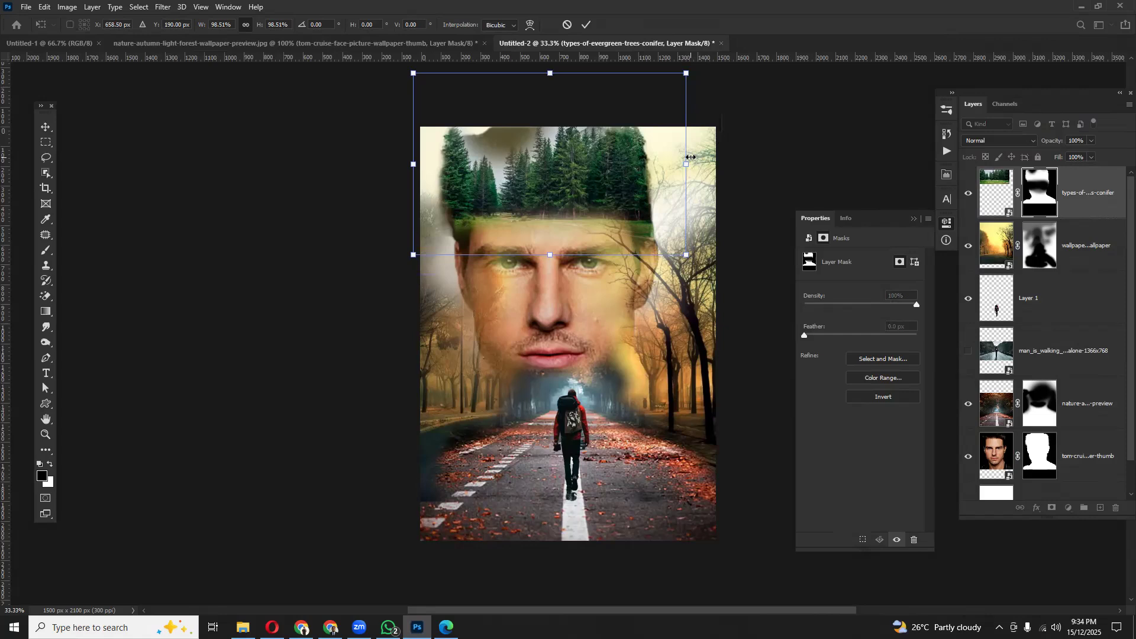
{"action": "key", "text": "Return"}
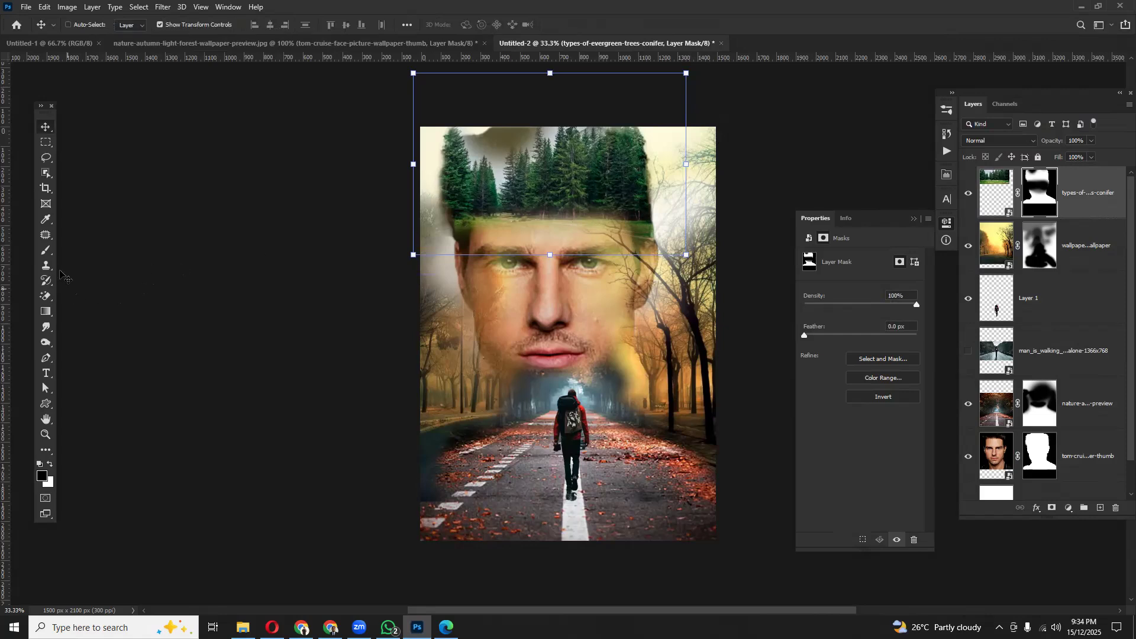
- Mask out the remaining grass strip across the forehead on the conifer layer with a 400 px brush at 100% opacity
{"action": "left_click", "coordinate": [46, 250]}
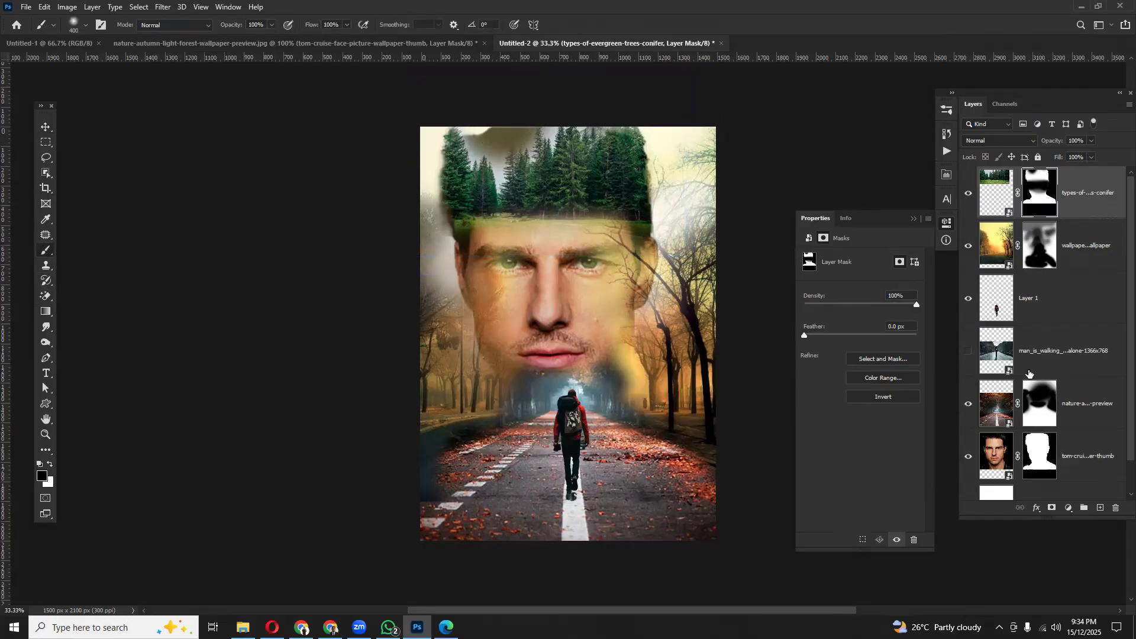
{"action": "left_click", "coordinate": [1039, 456]}
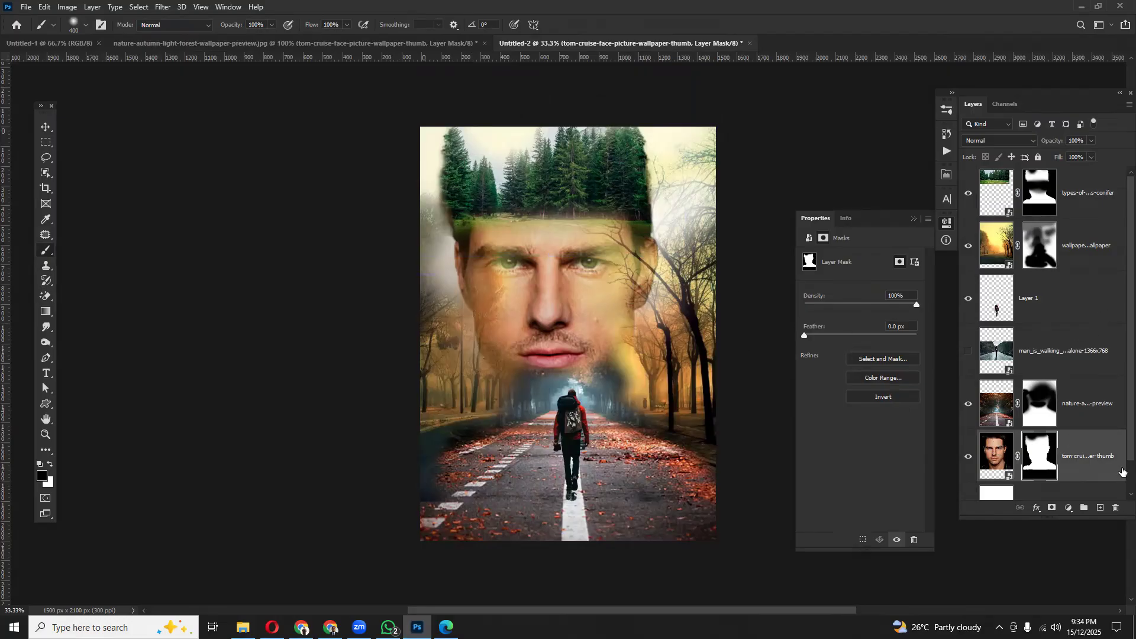
{"action": "left_click", "coordinate": [1048, 205]}
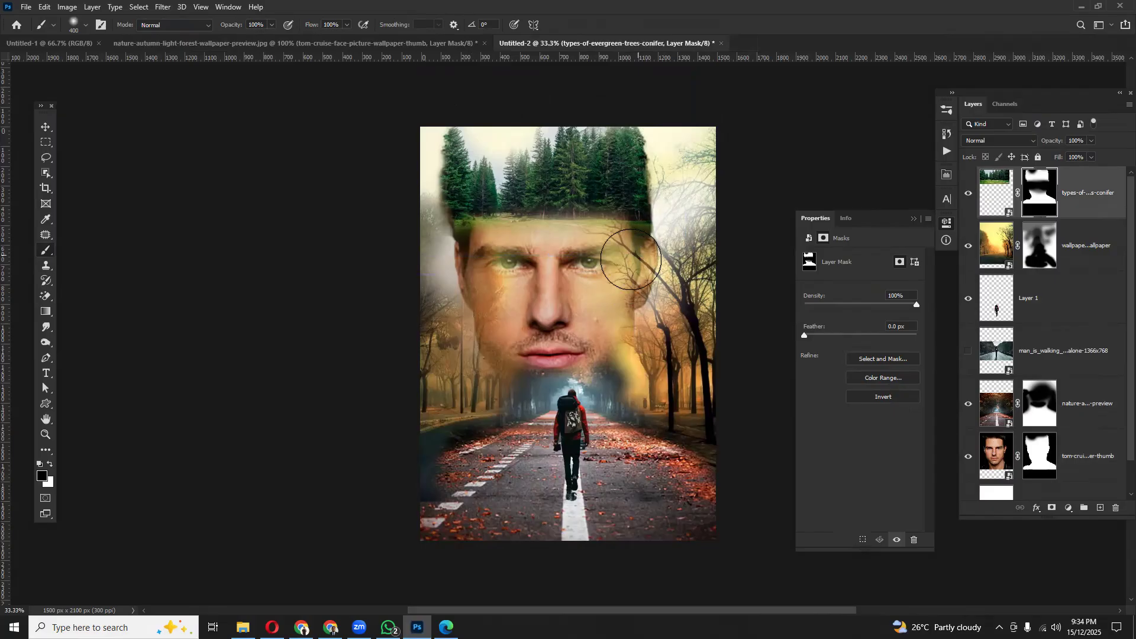
{"action": "mouse_move", "coordinate": [584, 240]}
{"action": "left_mouse_down"}
{"action": "mouse_move", "coordinate": [507, 223]}
{"action": "mouse_move", "coordinate": [491, 237]}
{"action": "mouse_move", "coordinate": [497, 221]}
{"action": "mouse_move", "coordinate": [495, 250]}
{"action": "left_mouse_up"}
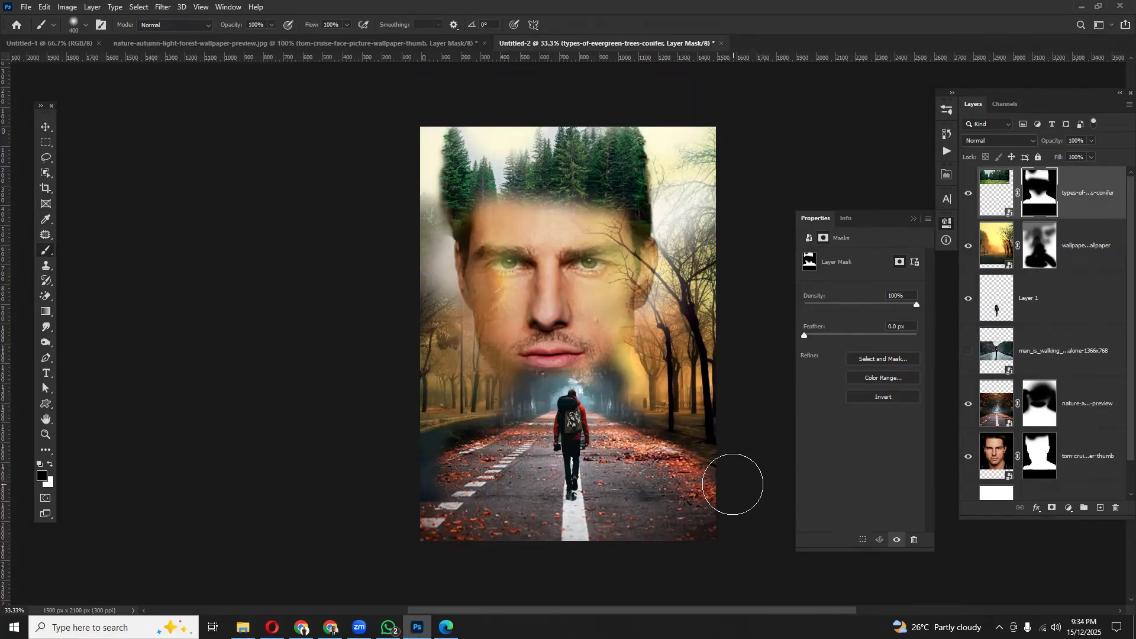
- Lower the portrait layer's opacity to 69%
{"action": "scroll", "coordinate": [584, 435], "scroll_direction": "down", "scroll_amount": 3}
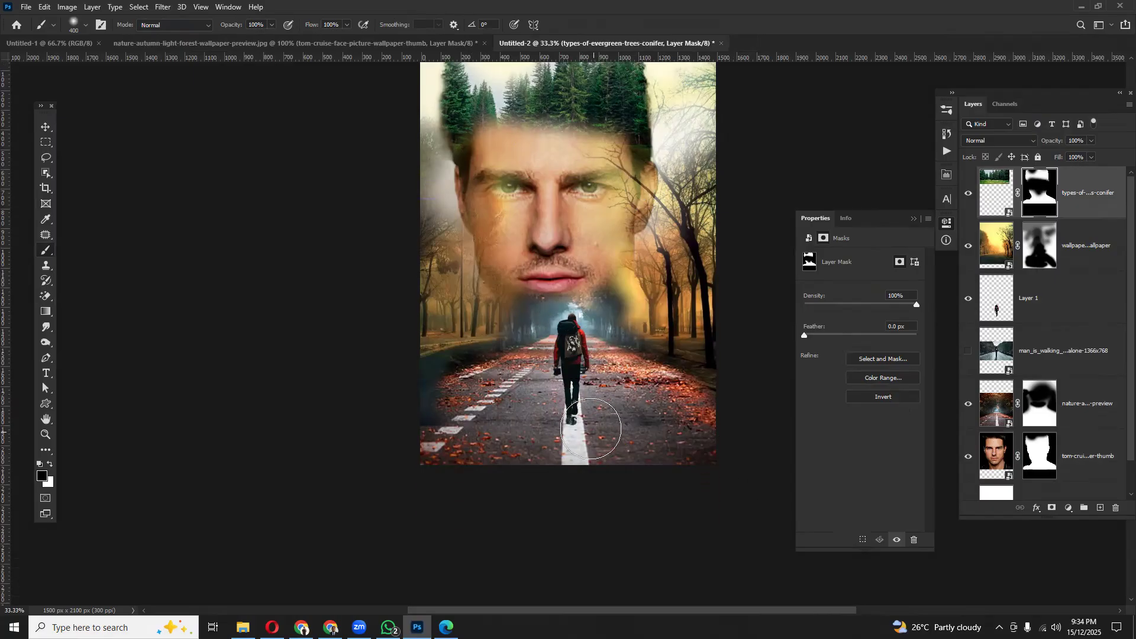
{"action": "left_click", "coordinate": [1000, 455]}
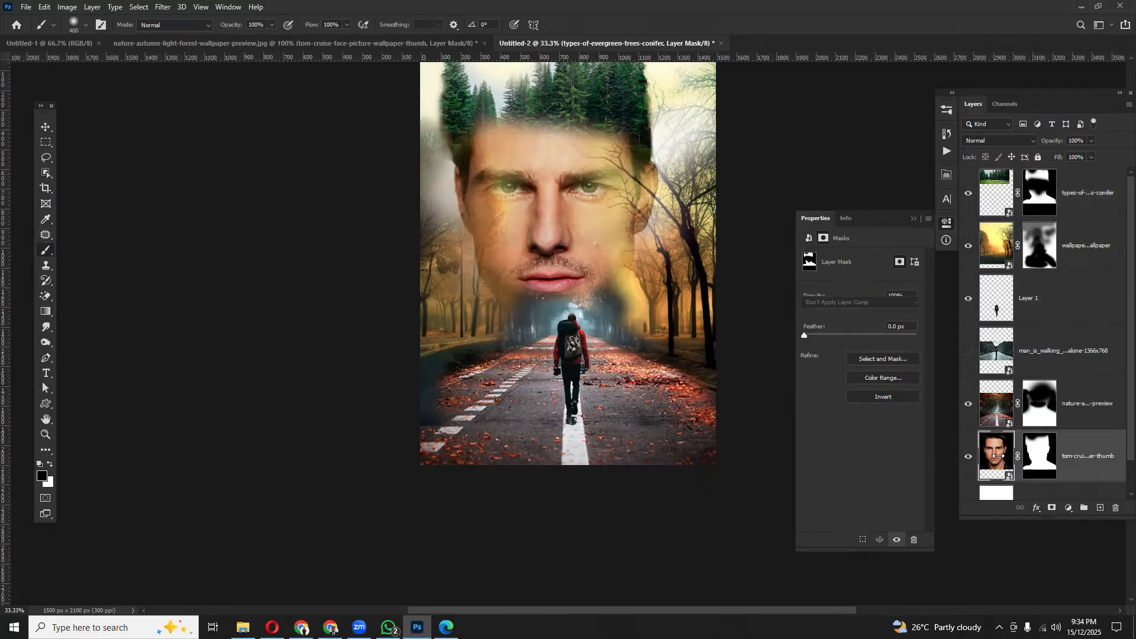
{"action": "left_click_drag", "start_coordinate": [1031, 146], "coordinate": [1030, 145]}
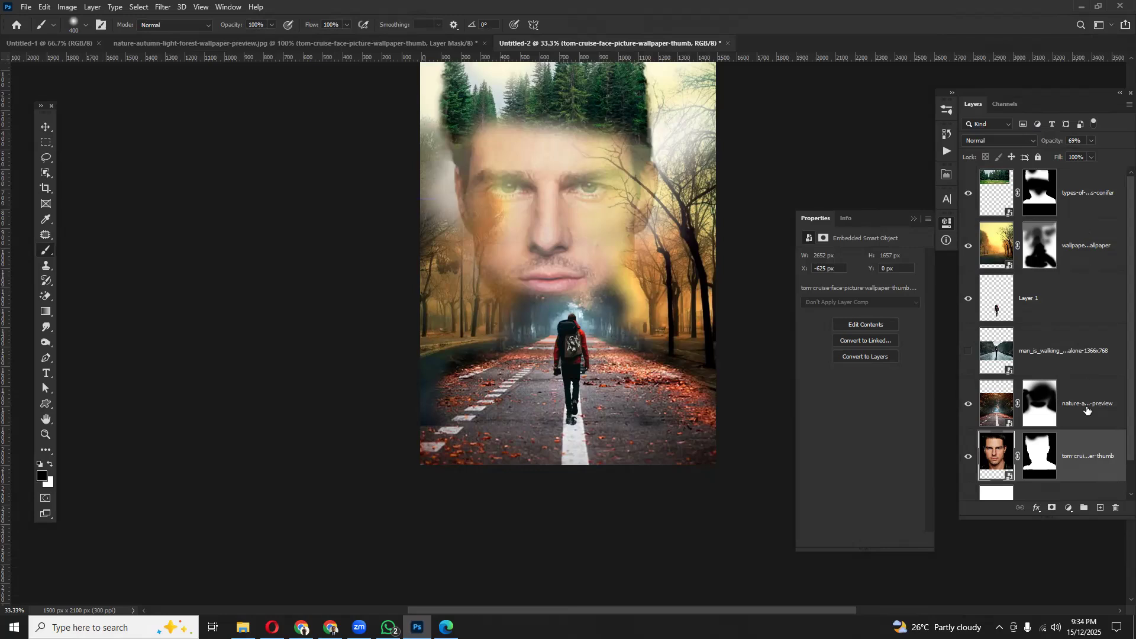
- Stamp all visible layers into a new merged layer above the conifer layer
{"action": "left_click", "coordinate": [1092, 190]}
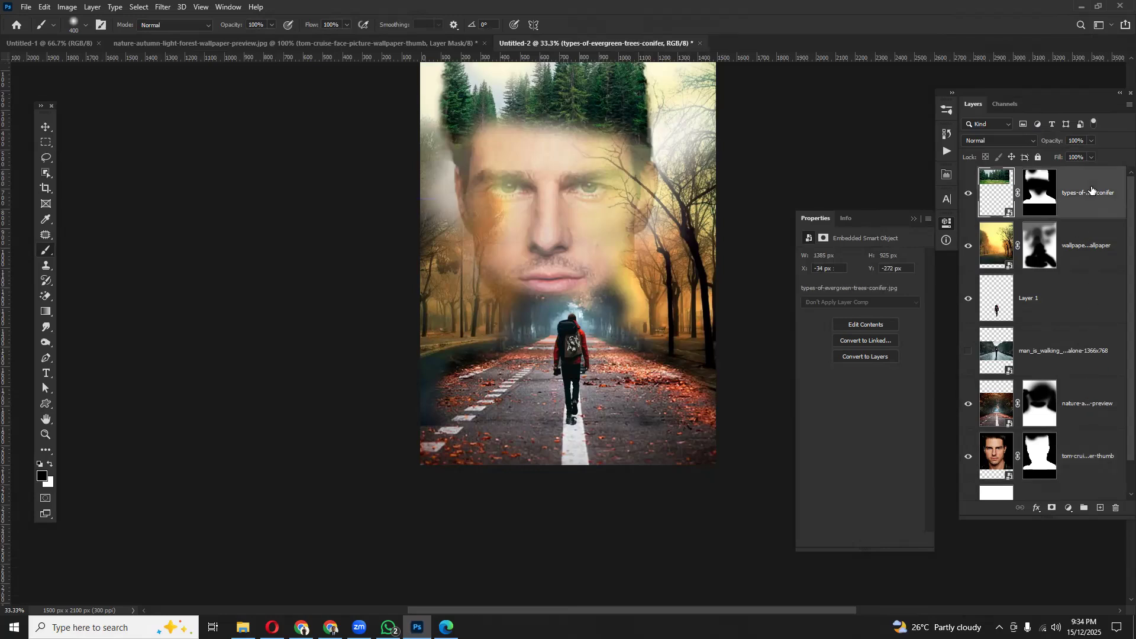
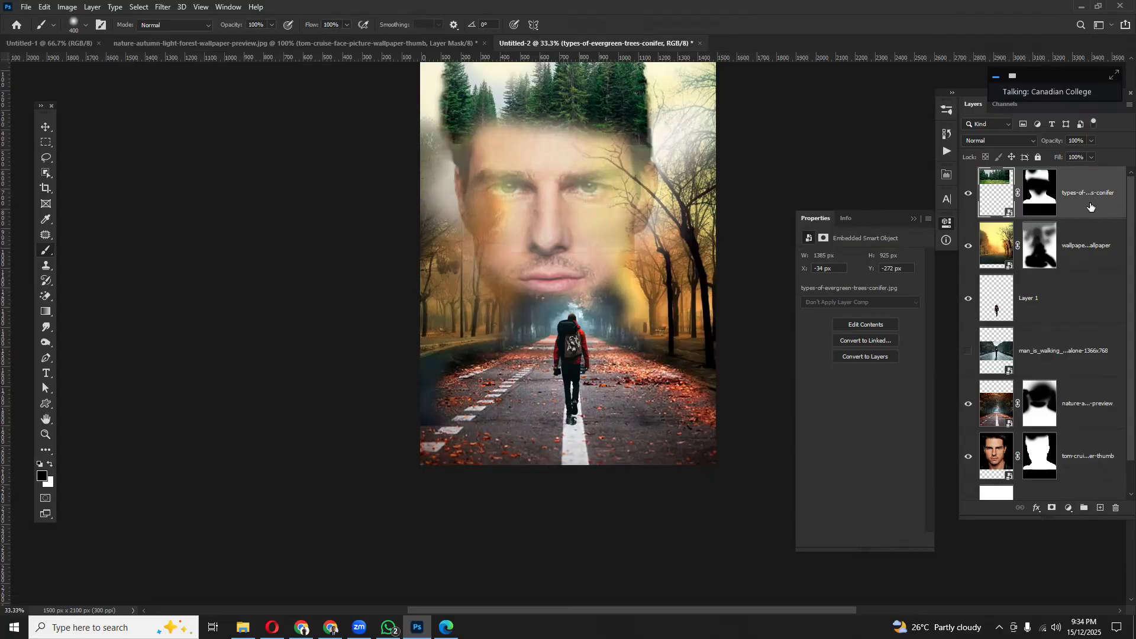
{"action": "key", "text": "ctrl+shift+alt+e"}
{"action": "left_click", "coordinate": [969, 193]}
- Apply the Camera Raw landscape preset LN09 at 100 to the merged layer and compare the poster with that layer hidden and shown
{"action": "left_click", "coordinate": [150, 8]}
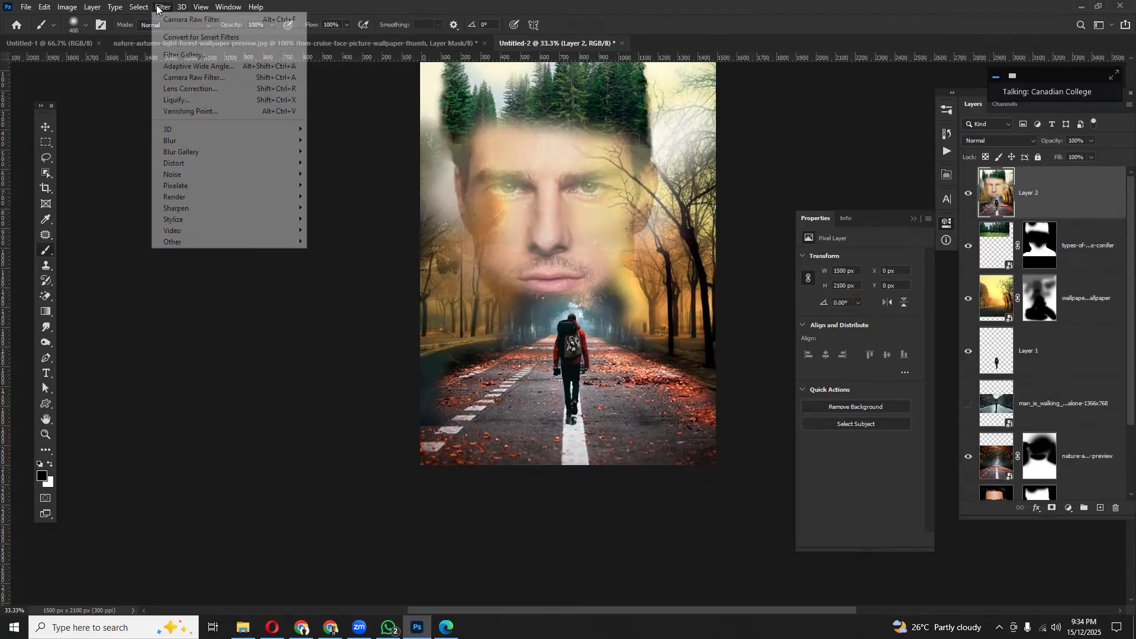
{"action": "left_click", "coordinate": [186, 79]}
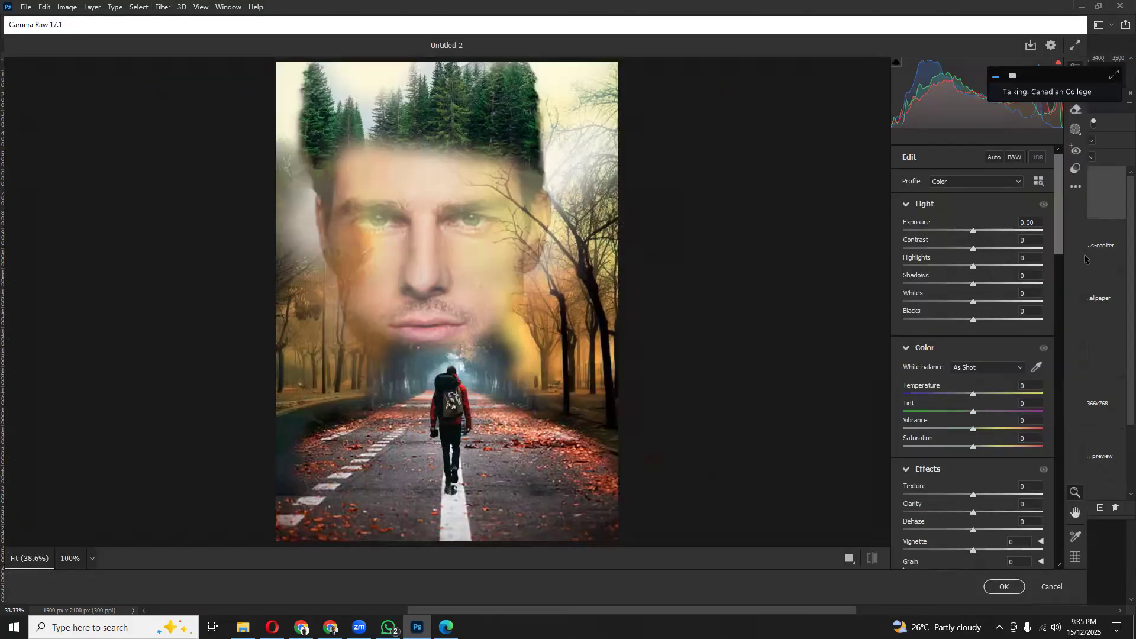
{"action": "left_click", "coordinate": [1078, 169]}
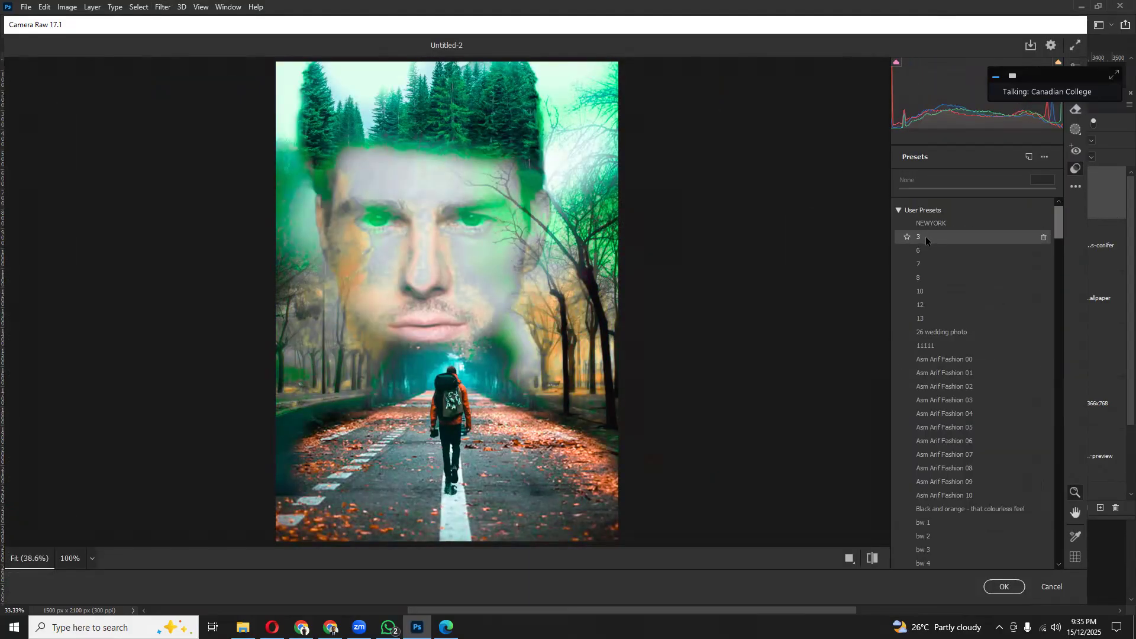
{"action": "scroll", "coordinate": [946, 445], "scroll_direction": "down", "scroll_amount": 10}
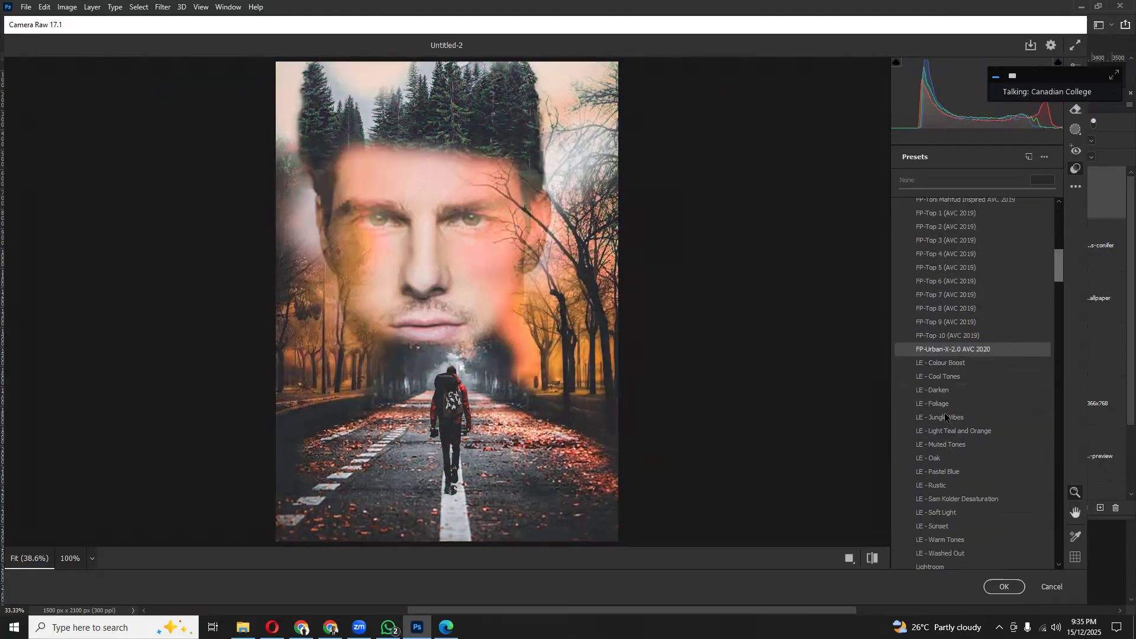
{"action": "scroll", "coordinate": [945, 413], "scroll_direction": "down", "scroll_amount": 10}
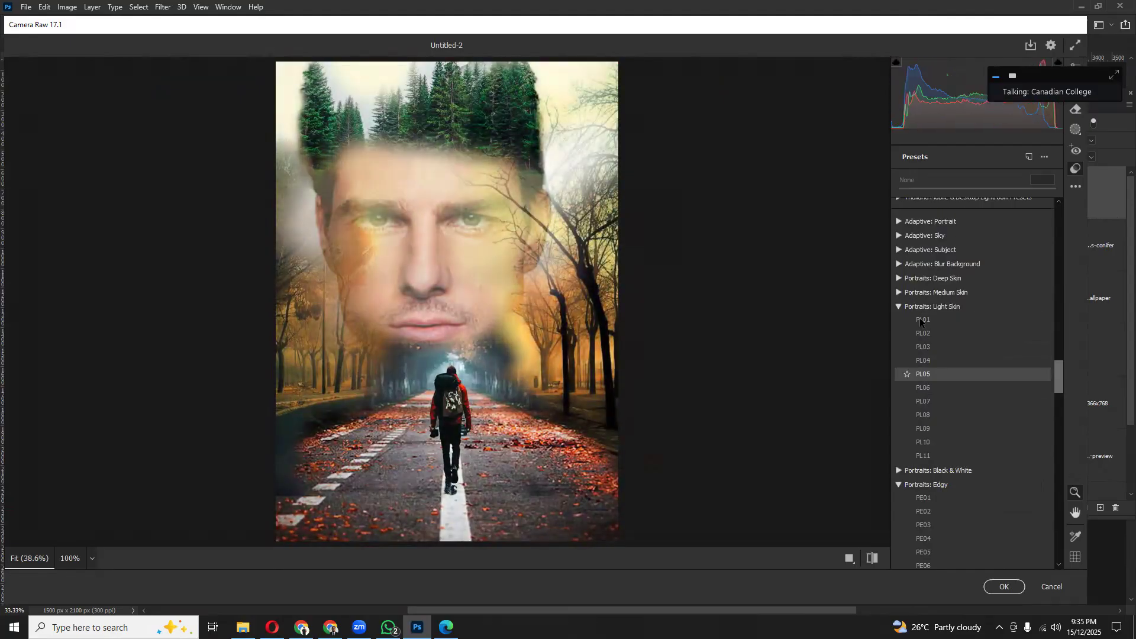
{"action": "scroll", "coordinate": [923, 355], "scroll_direction": "down", "scroll_amount": 10}
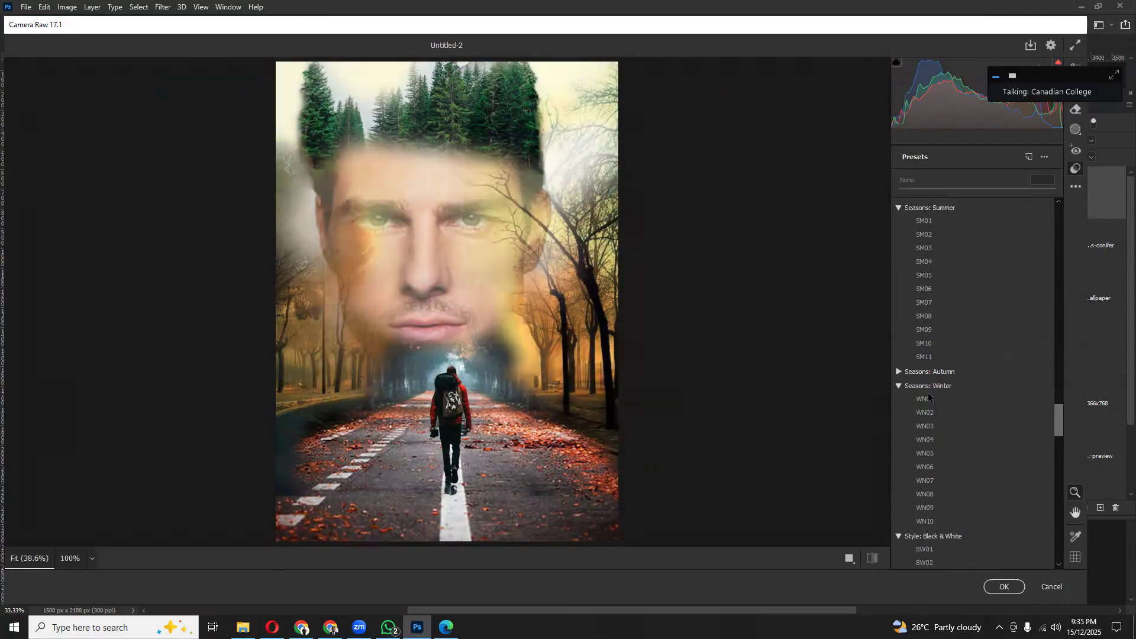
{"action": "scroll", "coordinate": [927, 394], "scroll_direction": "down", "scroll_amount": 10}
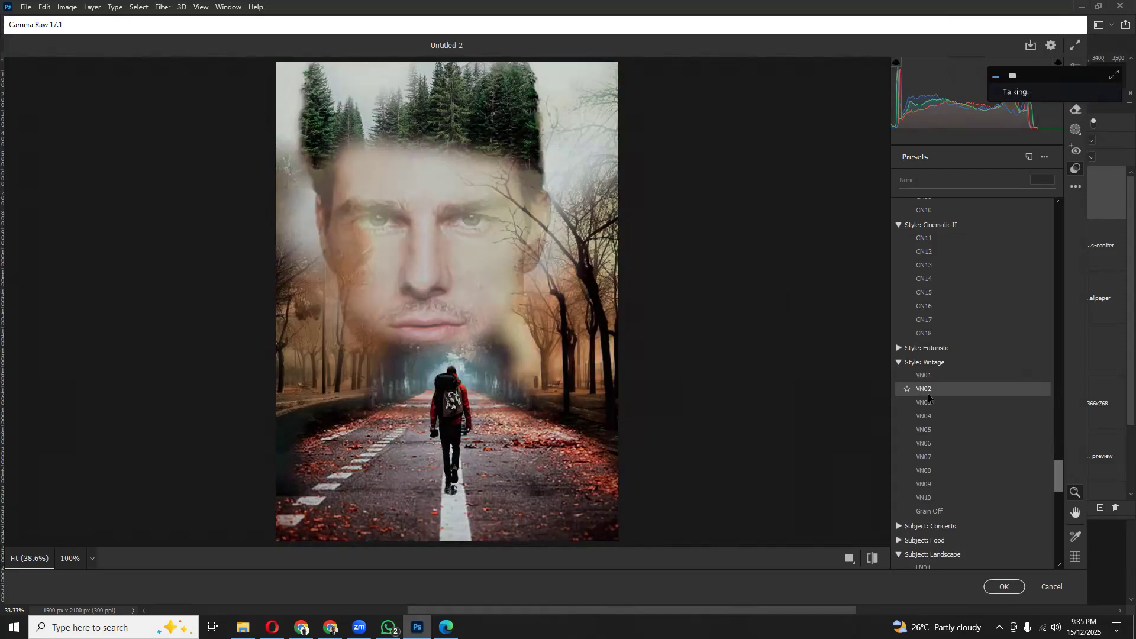
{"action": "scroll", "coordinate": [928, 395], "scroll_direction": "down", "scroll_amount": 5}
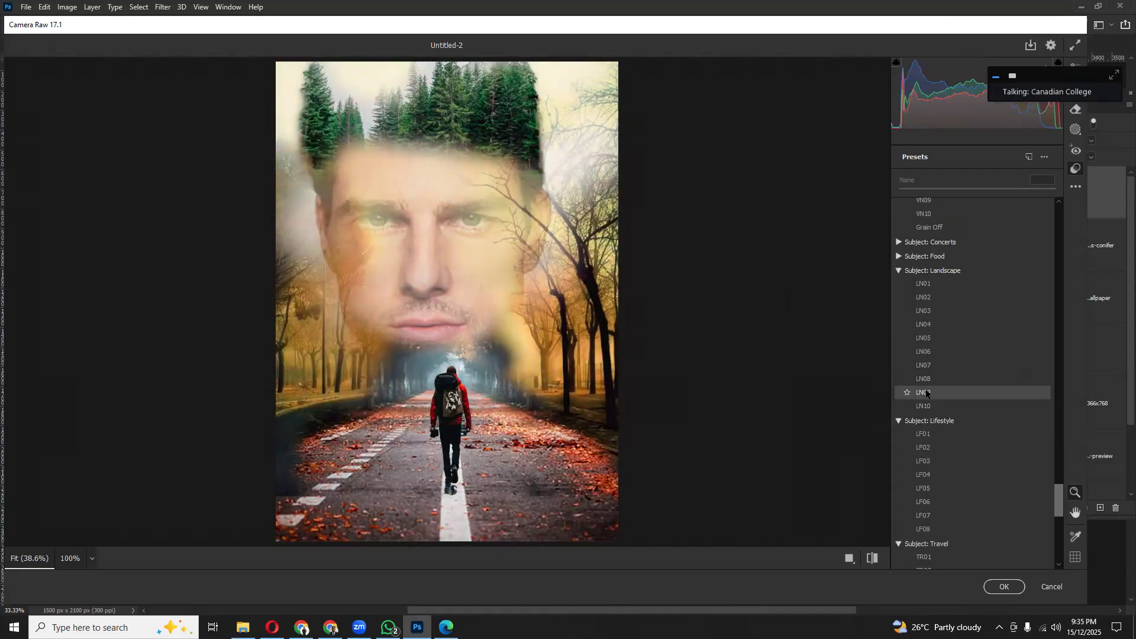
{"action": "left_click", "coordinate": [927, 394]}
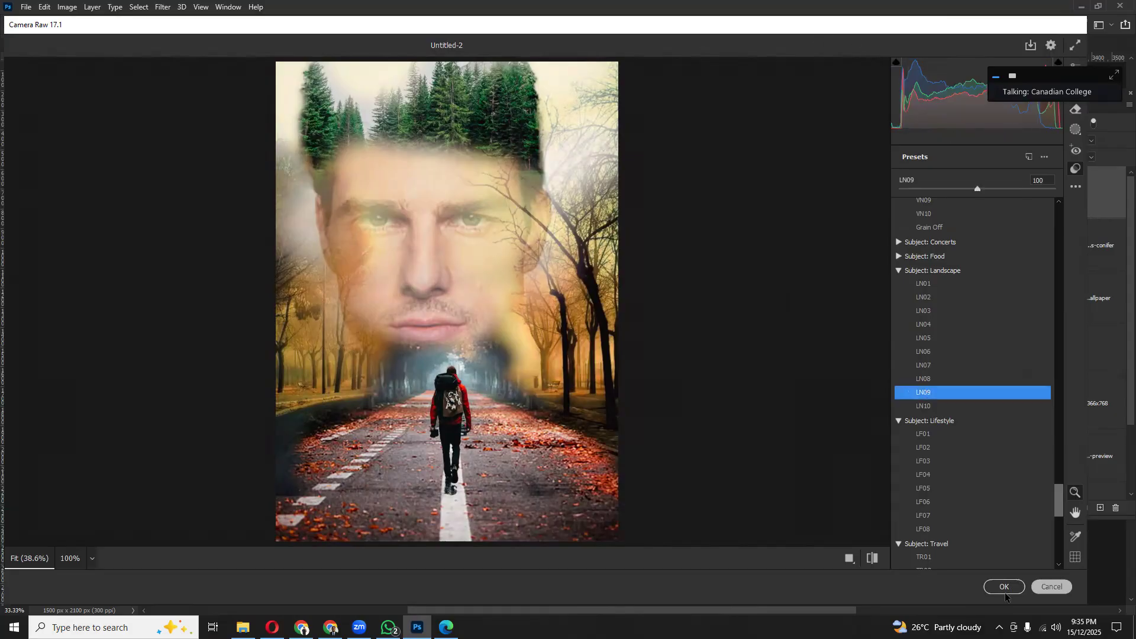
{"action": "scroll", "coordinate": [918, 512], "scroll_direction": "down", "scroll_amount": 10}
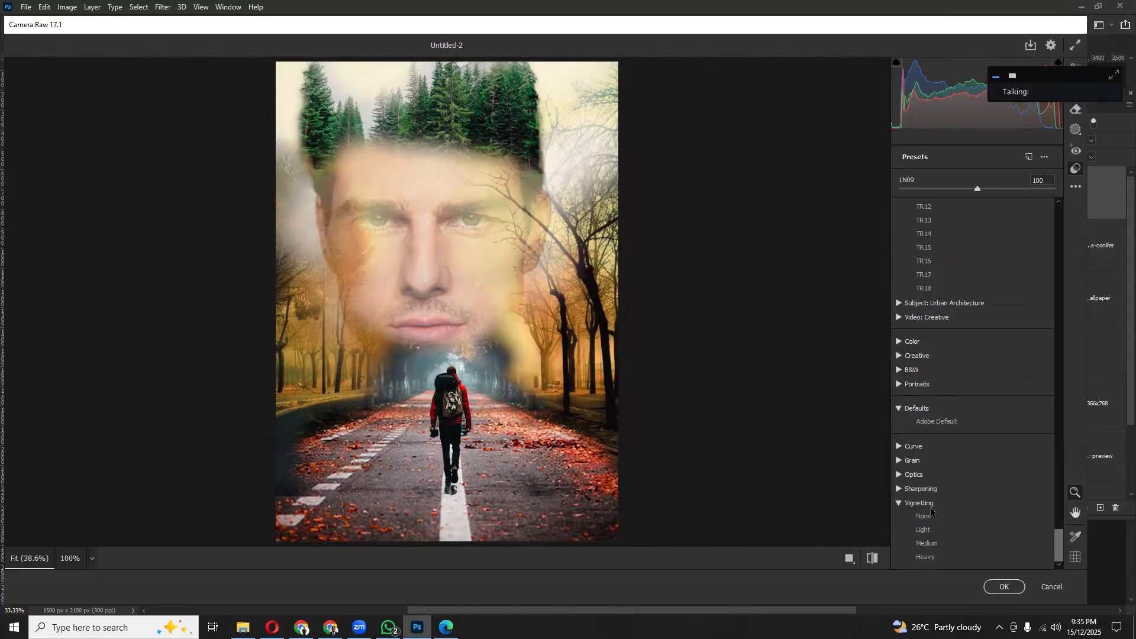
{"action": "left_click", "coordinate": [1003, 587]}
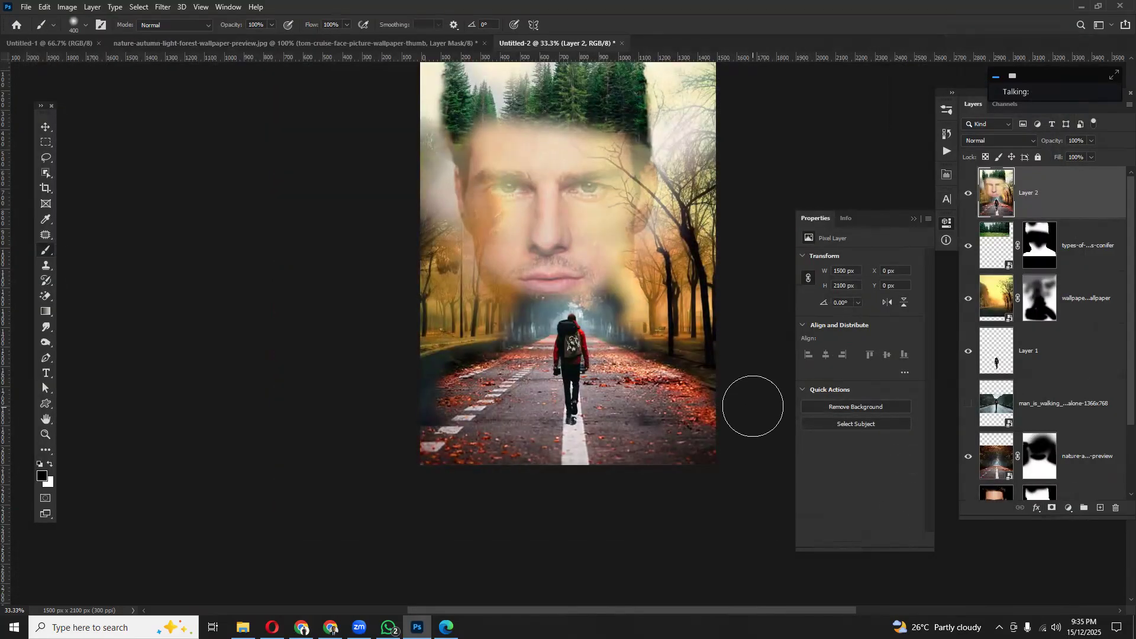
{"action": "left_click", "coordinate": [970, 193]}
{"action": "left_click", "coordinate": [969, 194]}
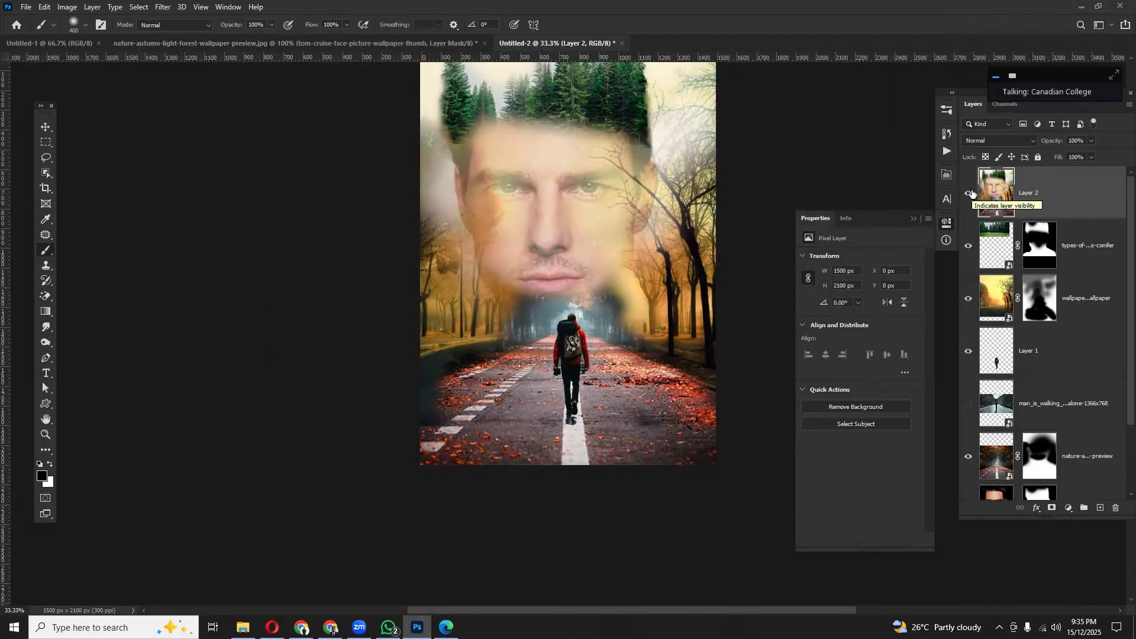
- Switch to File Explorer and look through the effects folder and its Edit subfolder for images for another project
{"action": "scroll", "coordinate": [530, 456], "scroll_direction": "up", "scroll_amount": 3}
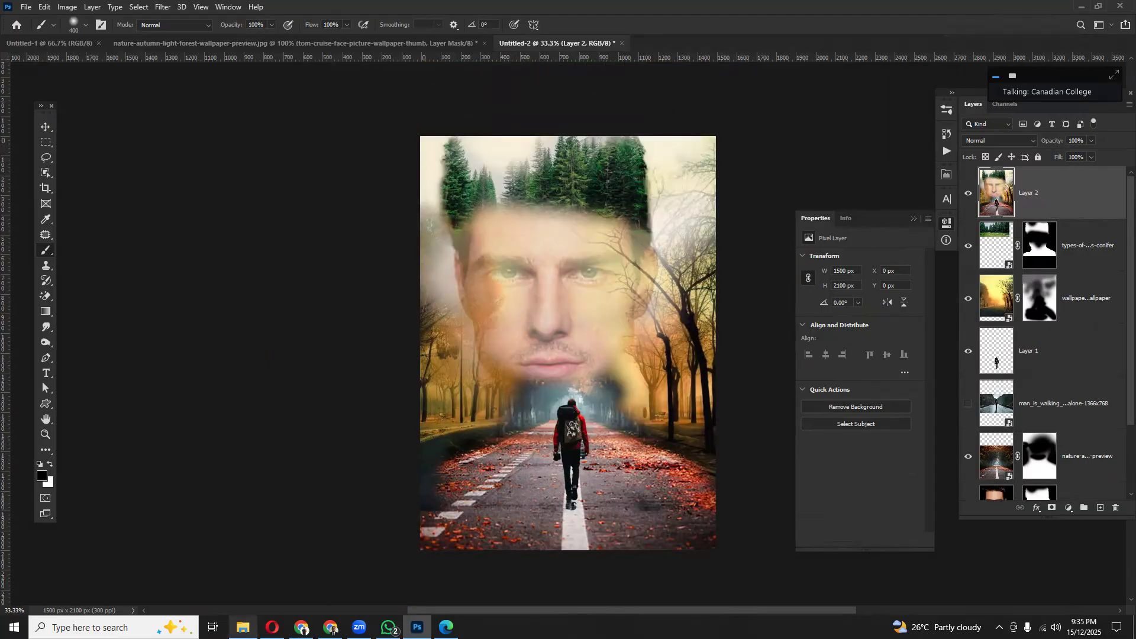
{"action": "left_click", "coordinate": [243, 627]}
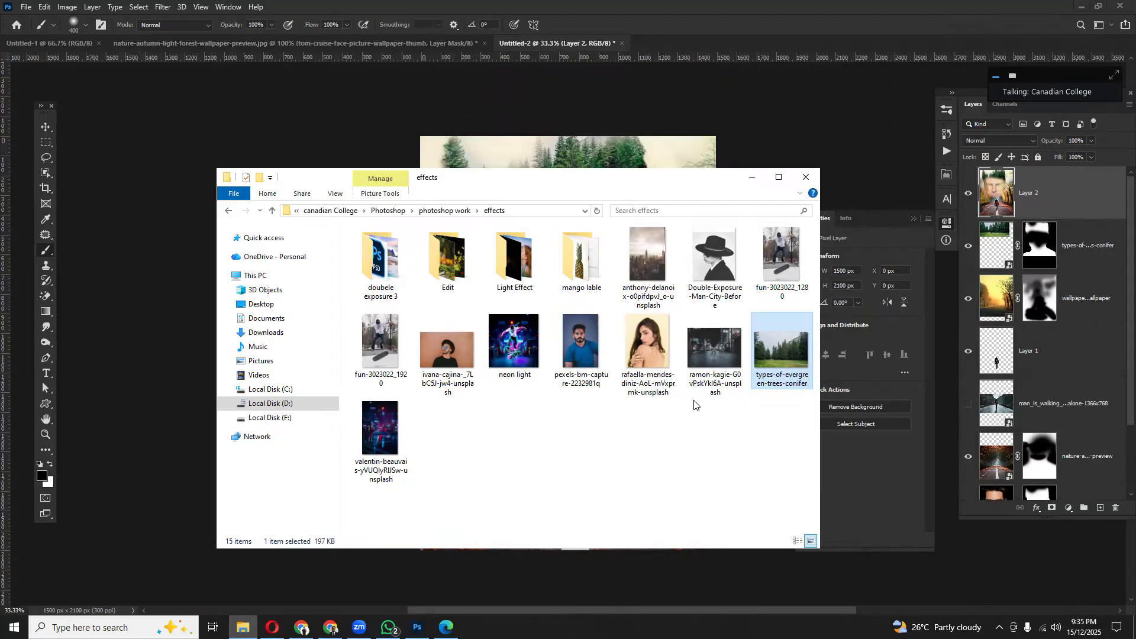
{"action": "left_click", "coordinate": [509, 480]}
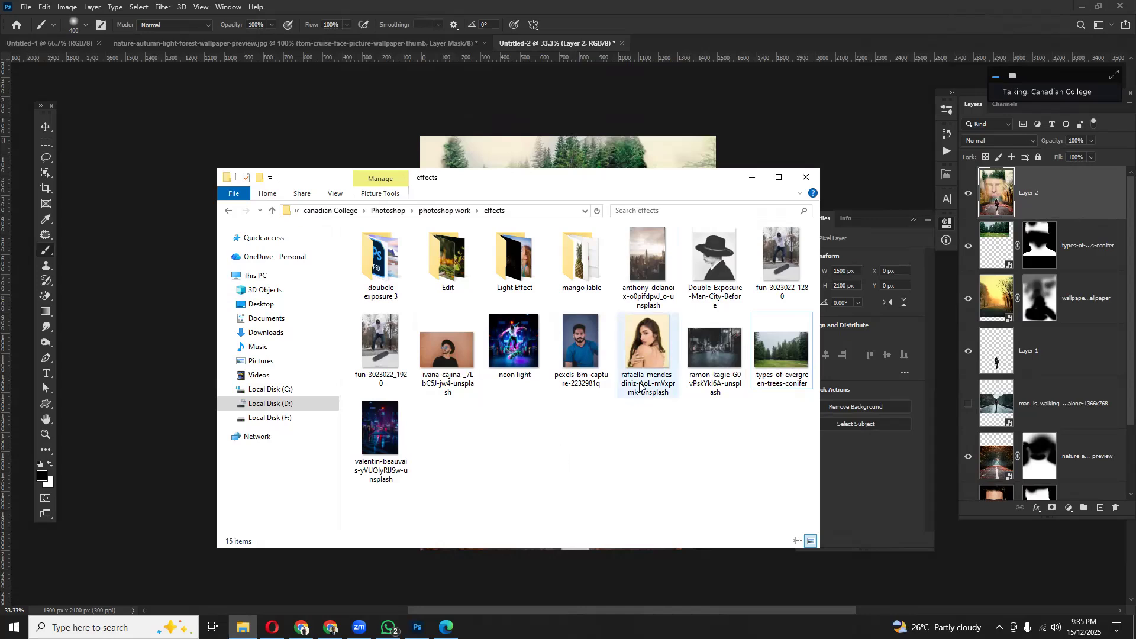
{"action": "left_click", "coordinate": [652, 339]}
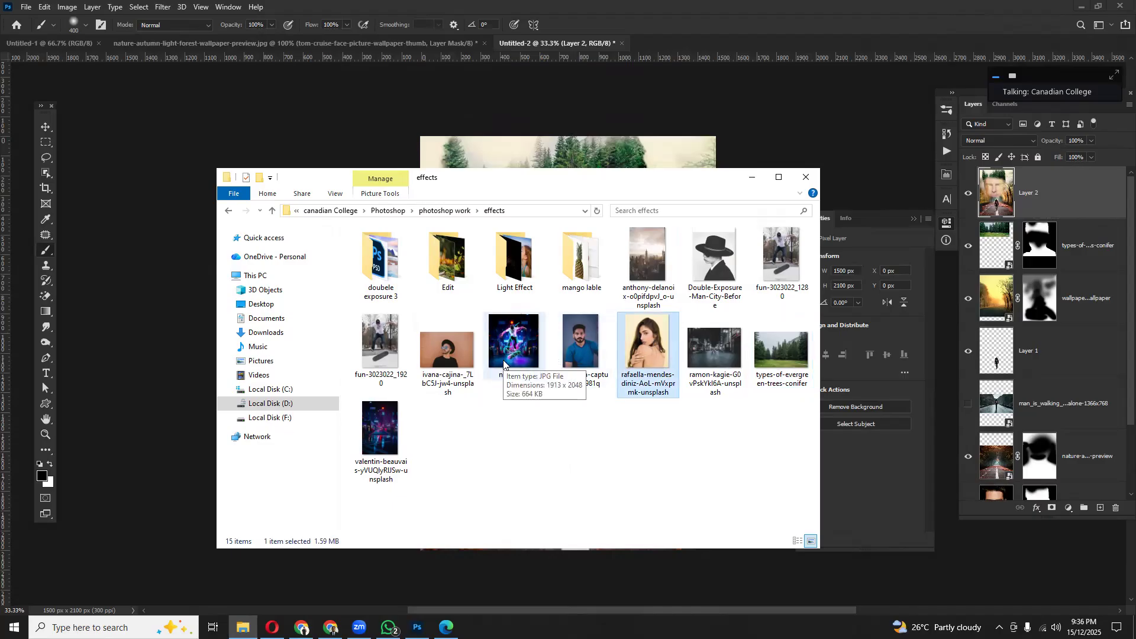
{"action": "double_click", "coordinate": [450, 263]}
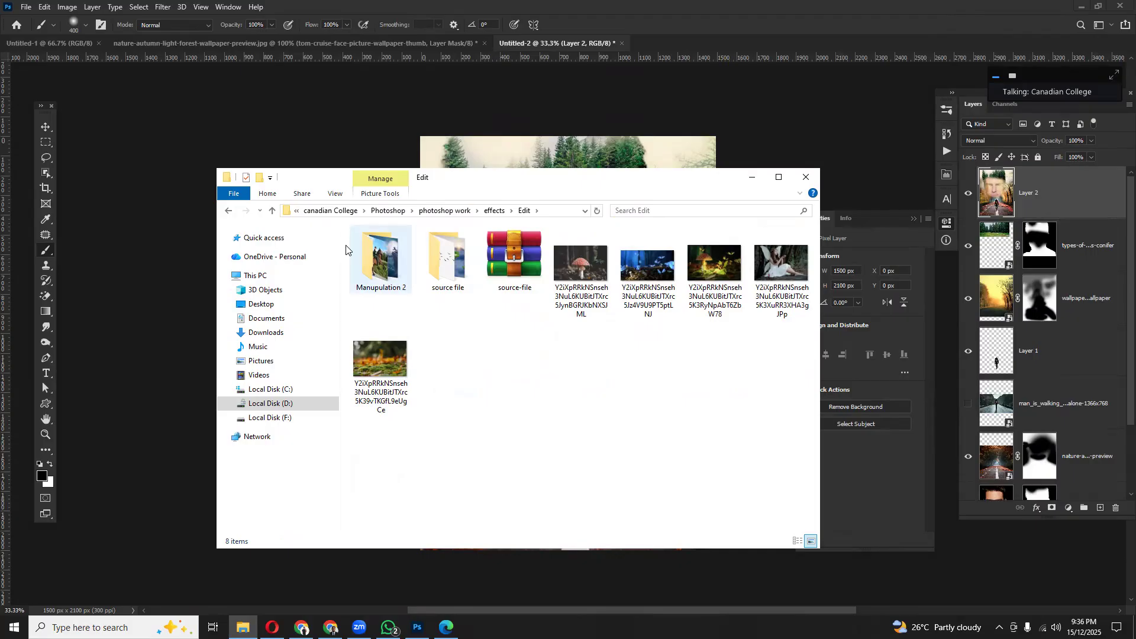
{"action": "left_click", "coordinate": [273, 210]}
{"action": "double_click", "coordinate": [421, 266]}
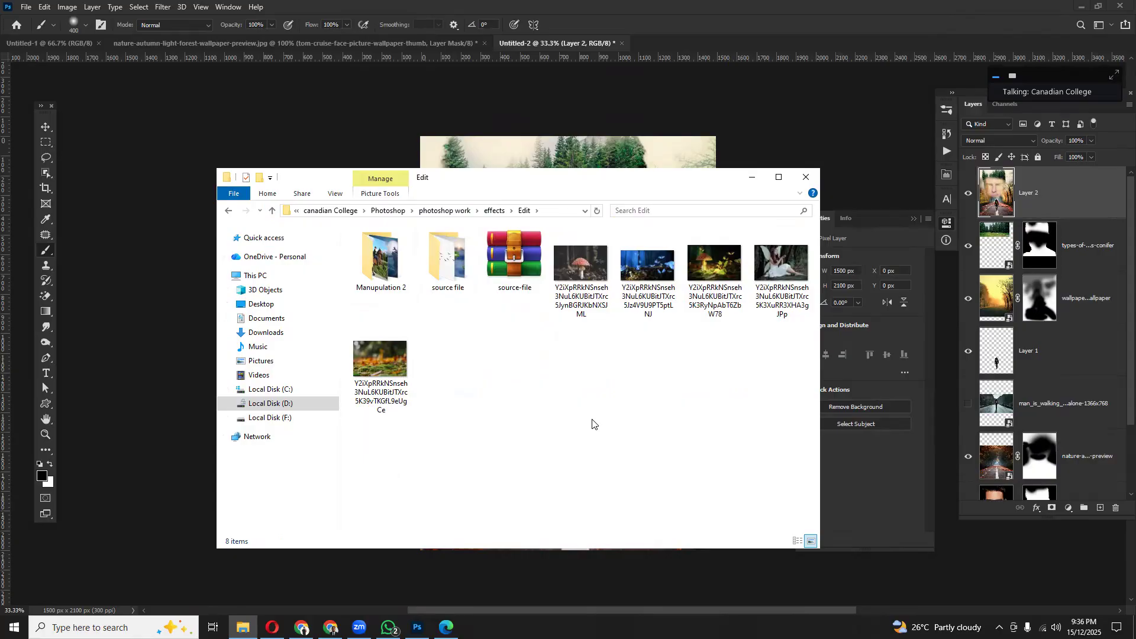
{"action": "left_click", "coordinate": [591, 261]}
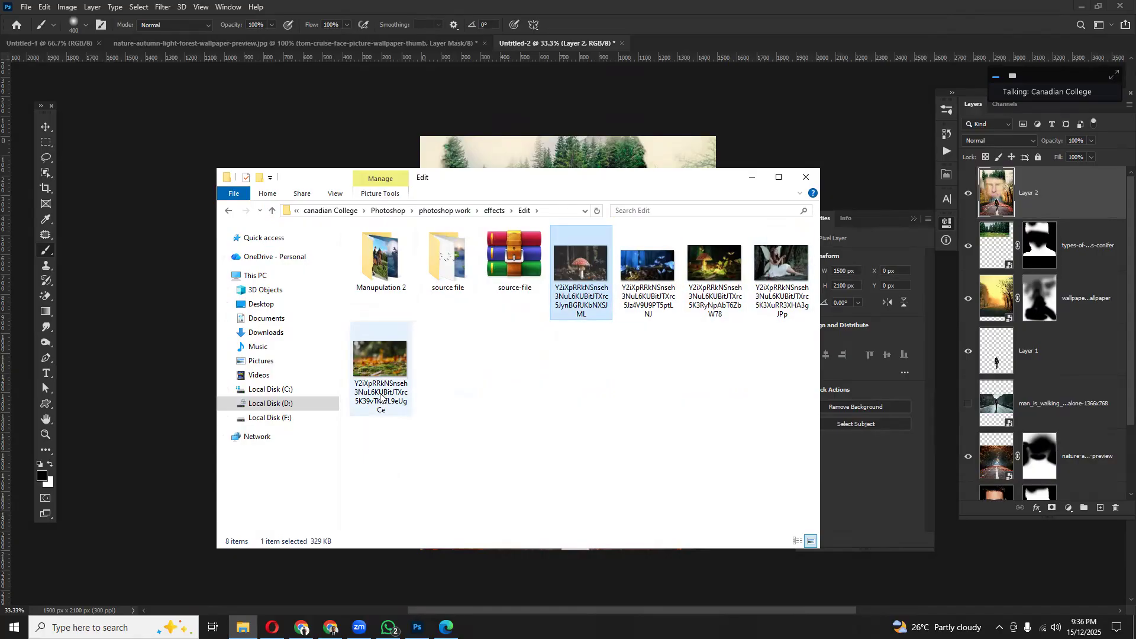
{"action": "left_click", "coordinate": [387, 372]}
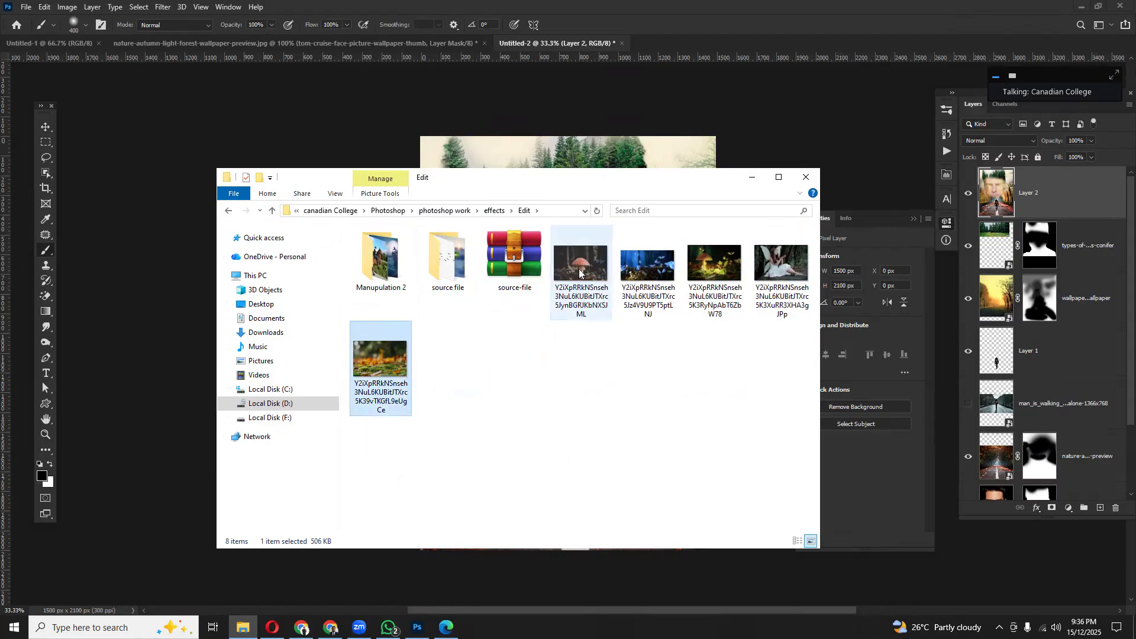
- Preview the Edit folder's images in sequence: the mossy ground, the fairy scene, the blue butterflies and the red mushroom
{"action": "double_click", "coordinate": [389, 368]}
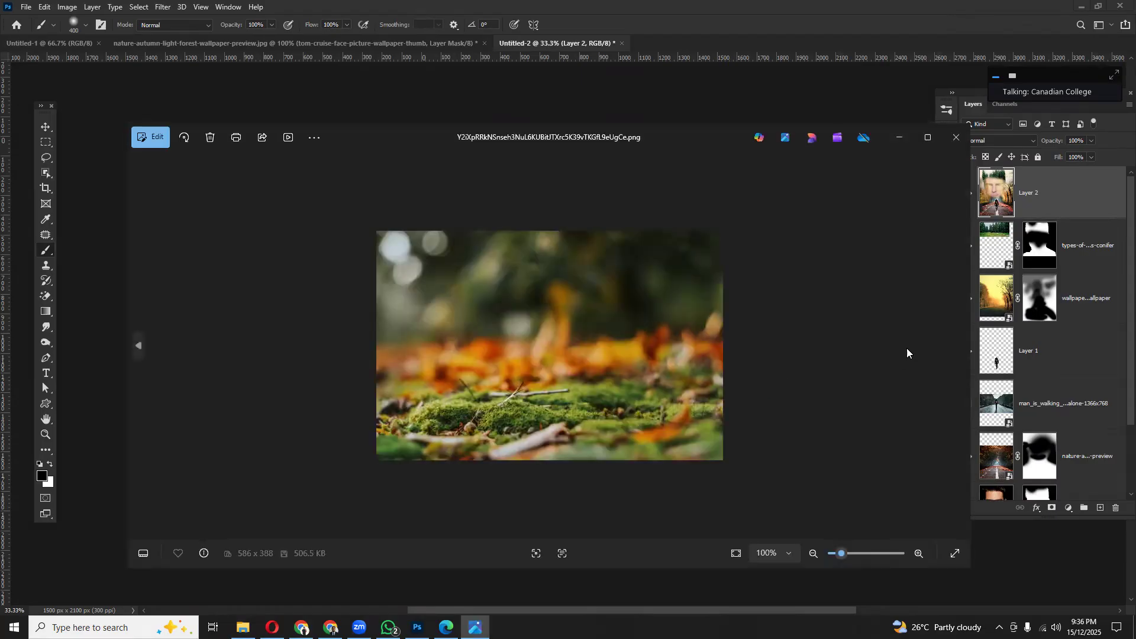
{"action": "left_click", "coordinate": [144, 347]}
{"action": "left_click", "coordinate": [143, 348]}
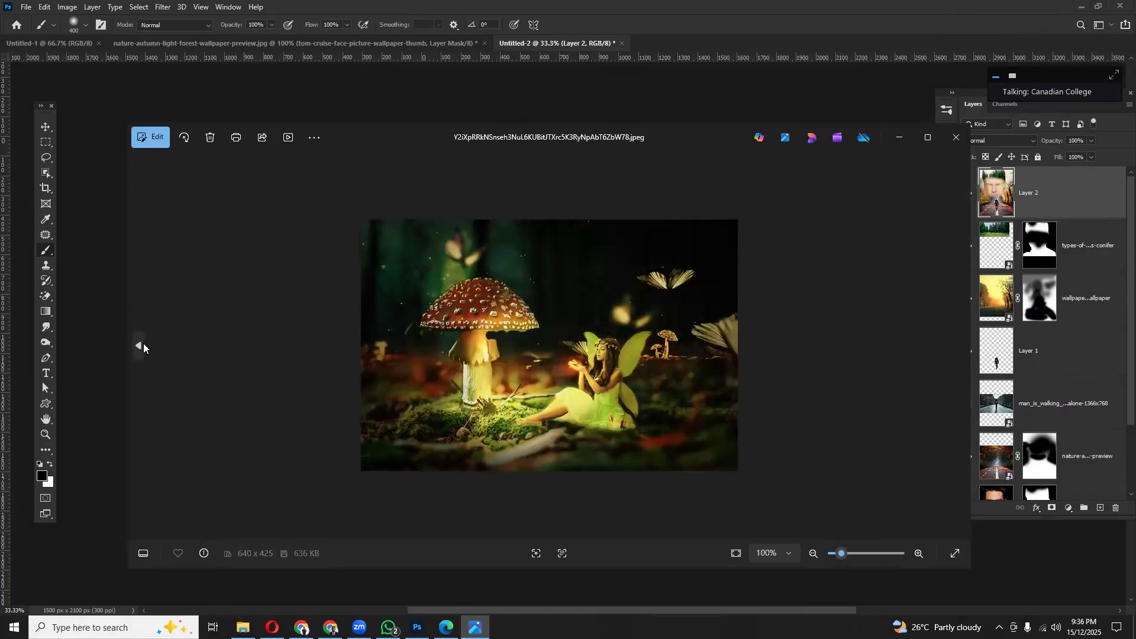
{"action": "left_click", "coordinate": [140, 346]}
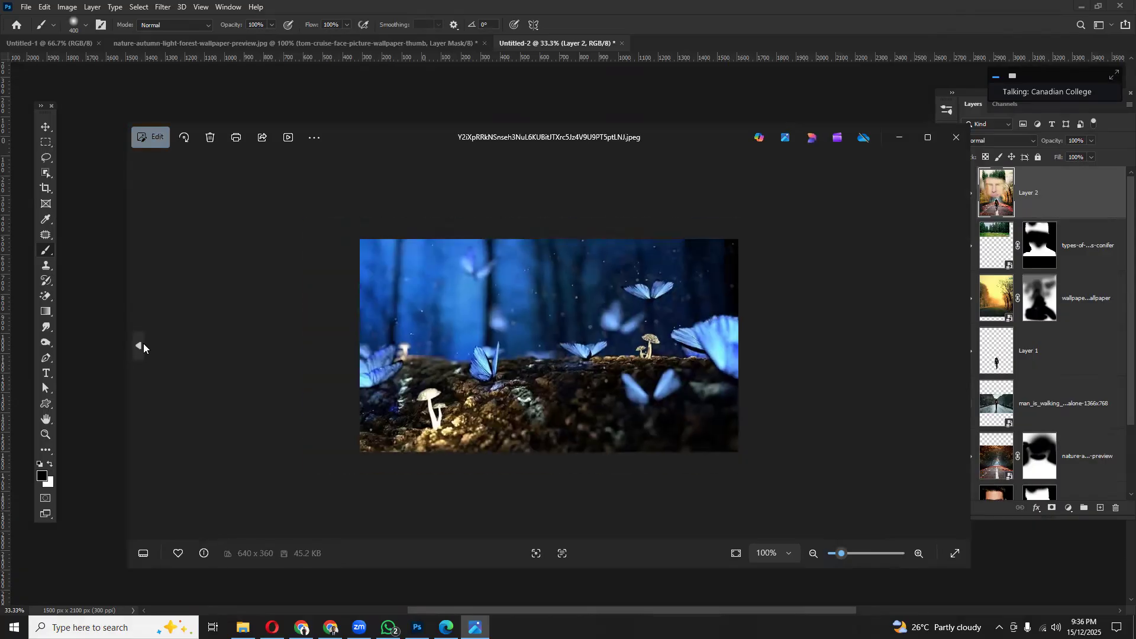
{"action": "left_click", "coordinate": [140, 346]}
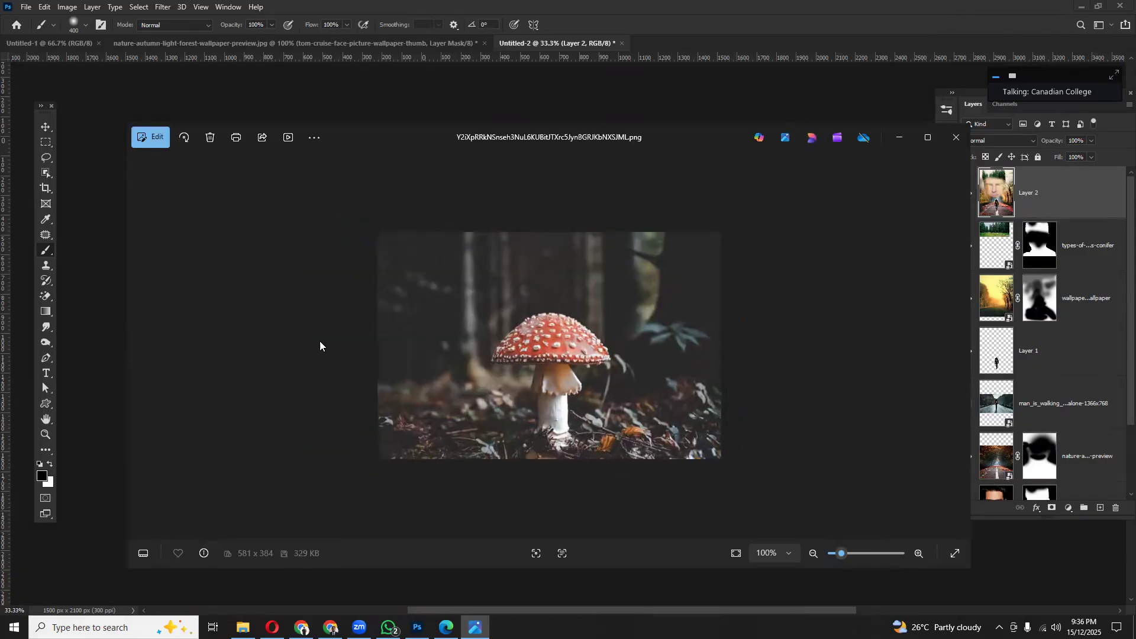
{"action": "left_click", "coordinate": [957, 138]}
- Open the source file folder, preview the floating-island image "Photoshop Tutorial the best place for isolation-2", and return to the Edit folder
{"action": "double_click", "coordinate": [448, 260]}
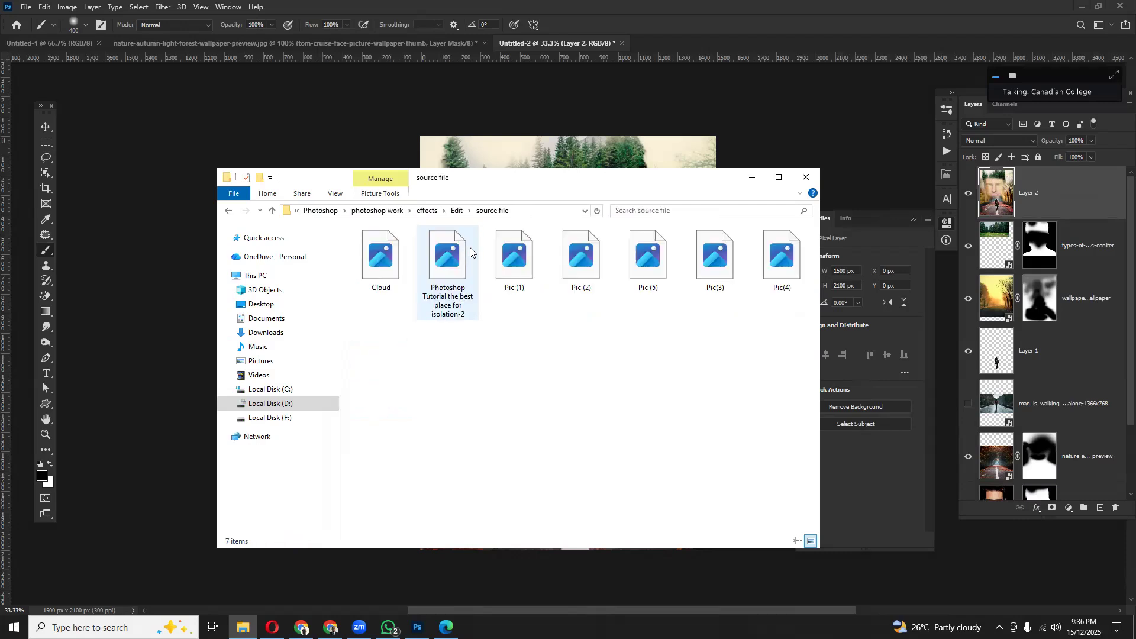
{"action": "left_click", "coordinate": [715, 263]}
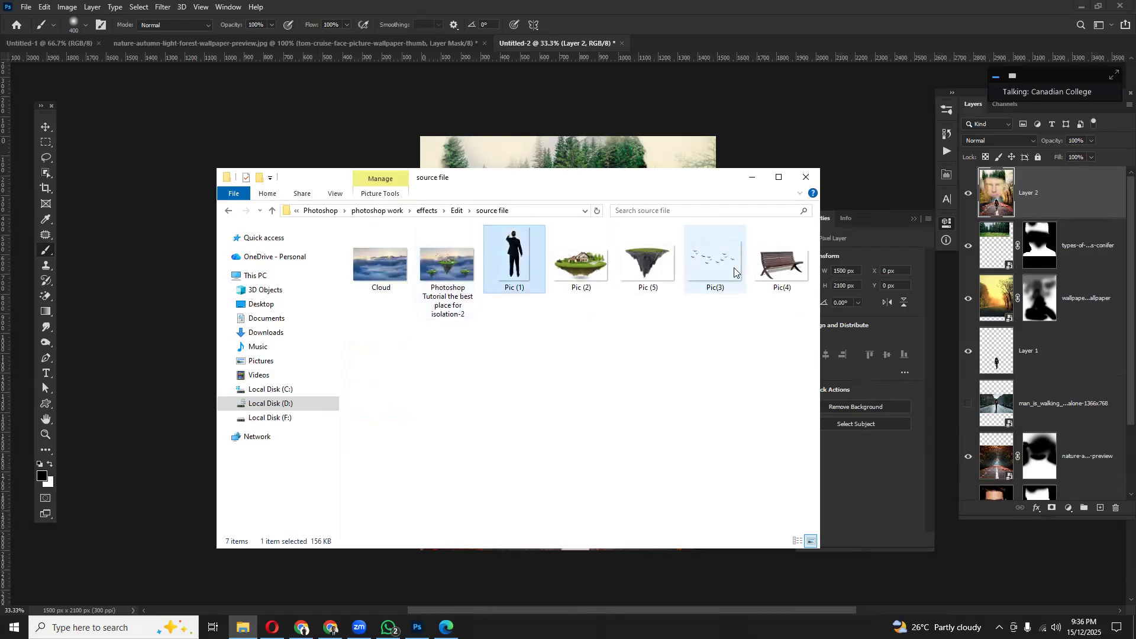
{"action": "left_click", "coordinate": [445, 271]}
{"action": "double_click", "coordinate": [444, 271]}
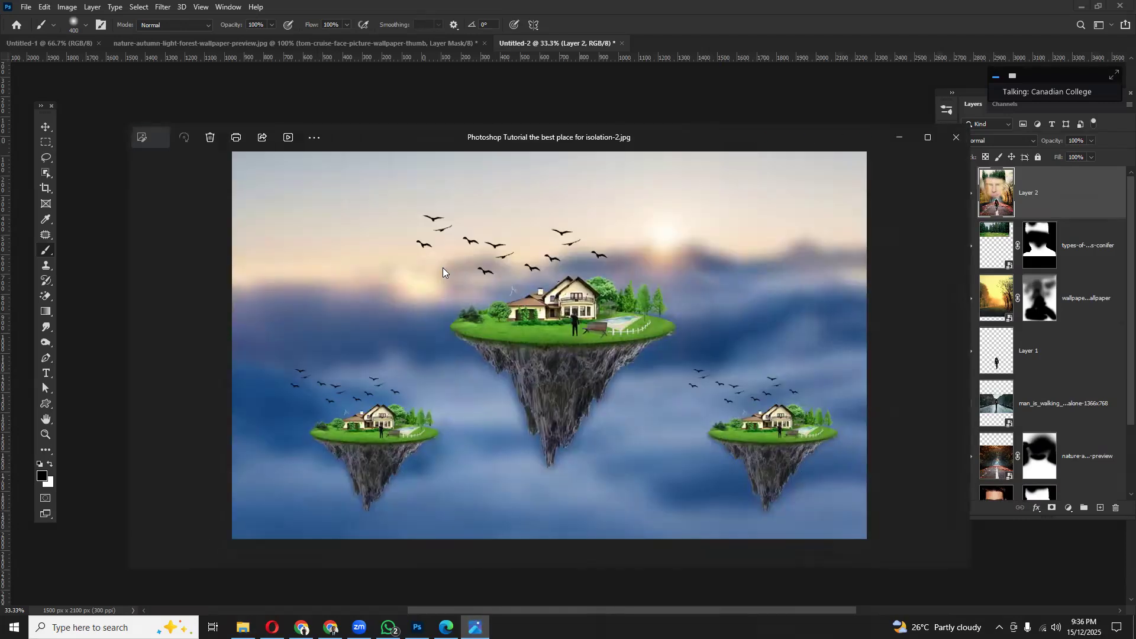
{"action": "left_click", "coordinate": [956, 137]}
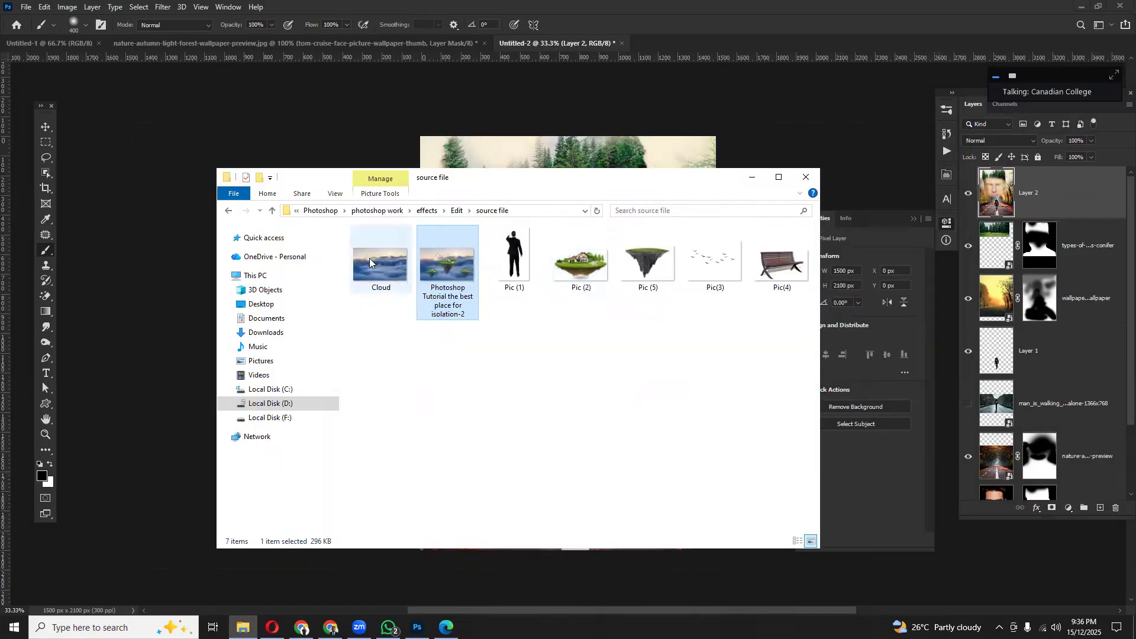
{"action": "left_click", "coordinate": [273, 211]}
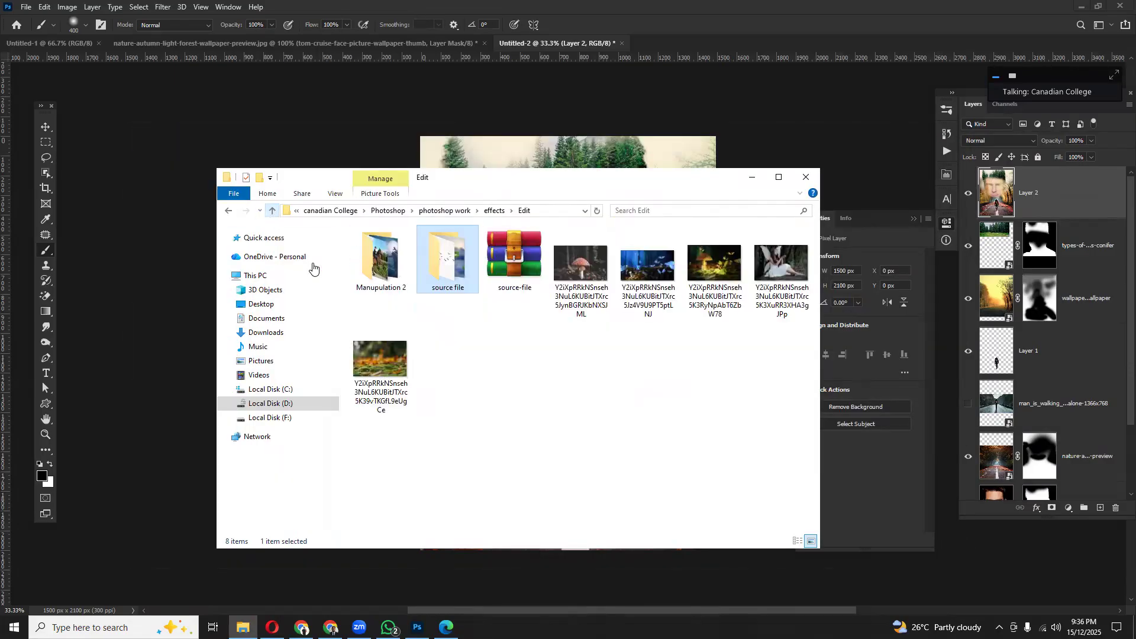
- Open the Manupulation 2 folder and preview its stock images, including the stormy sky, sea, mountain, sailing ship and Concept Scene
{"action": "double_click", "coordinate": [380, 260]}
{"action": "double_click", "coordinate": [648, 278]}
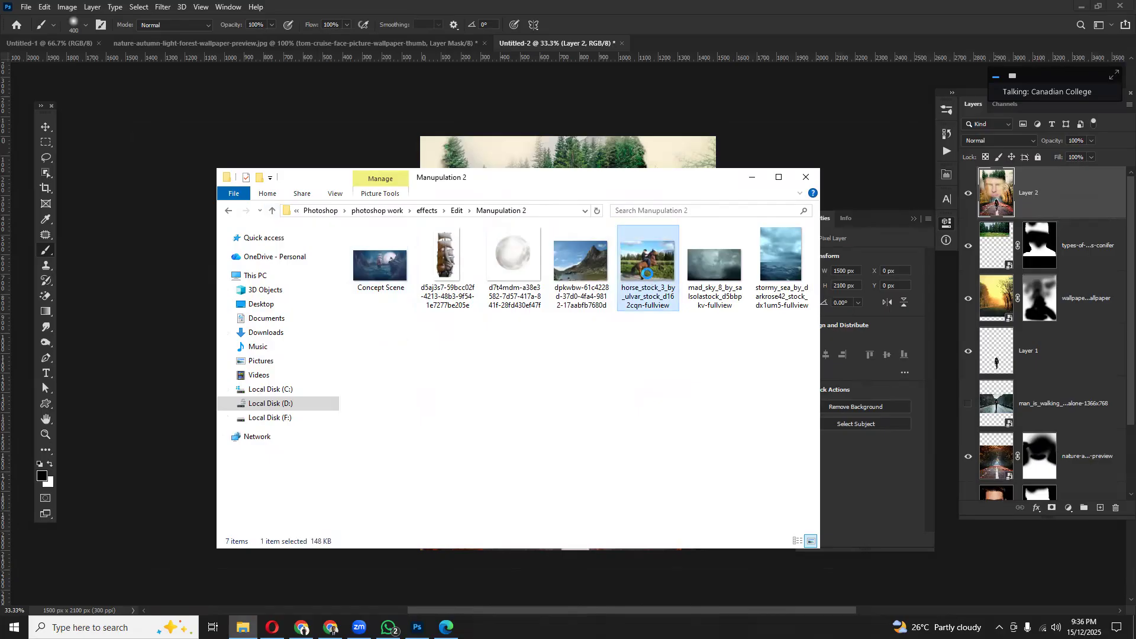
{"action": "left_click", "coordinate": [961, 349]}
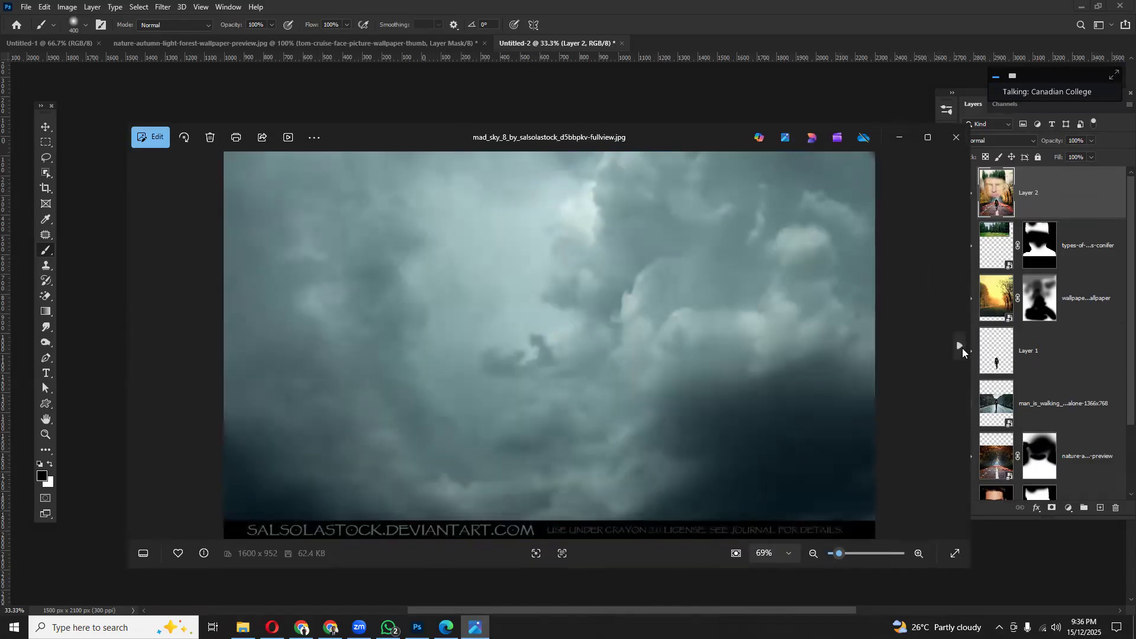
{"action": "left_click", "coordinate": [961, 349]}
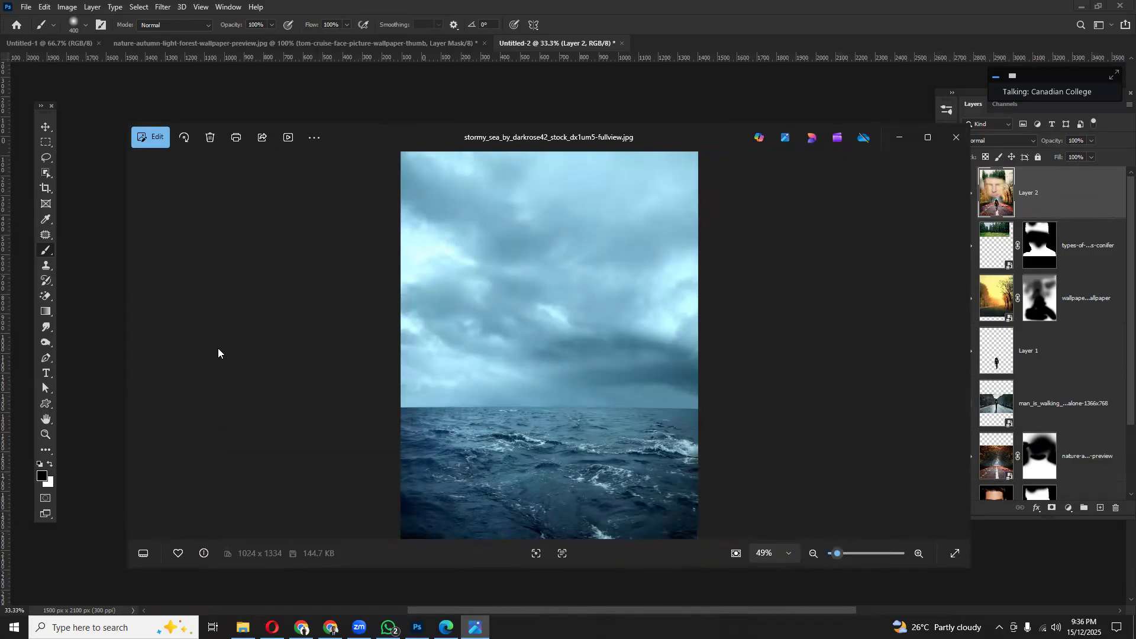
{"action": "left_click", "coordinate": [145, 335]}
{"action": "left_click", "coordinate": [144, 334]}
{"action": "left_click", "coordinate": [145, 335]}
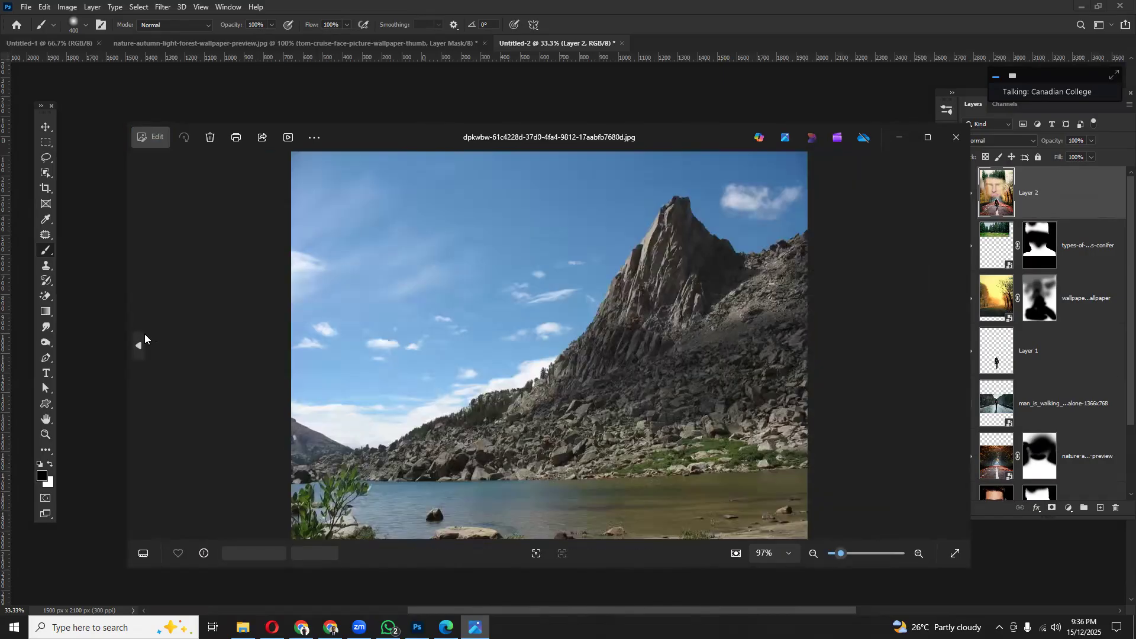
{"action": "left_click", "coordinate": [145, 334]}
{"action": "left_click", "coordinate": [145, 335]}
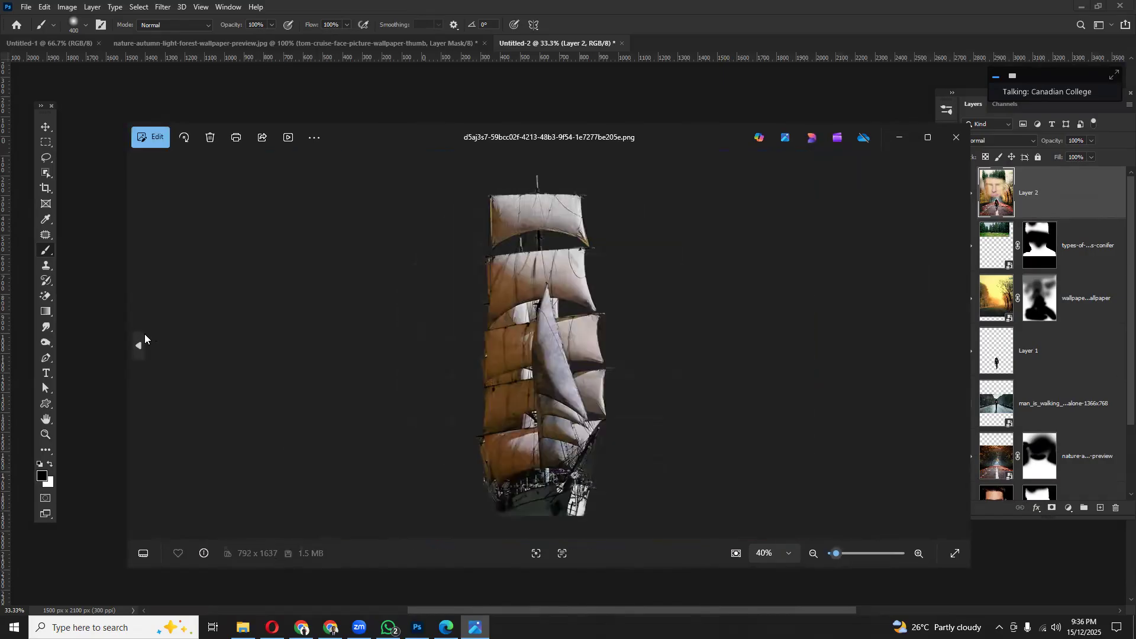
{"action": "left_click", "coordinate": [145, 335]}
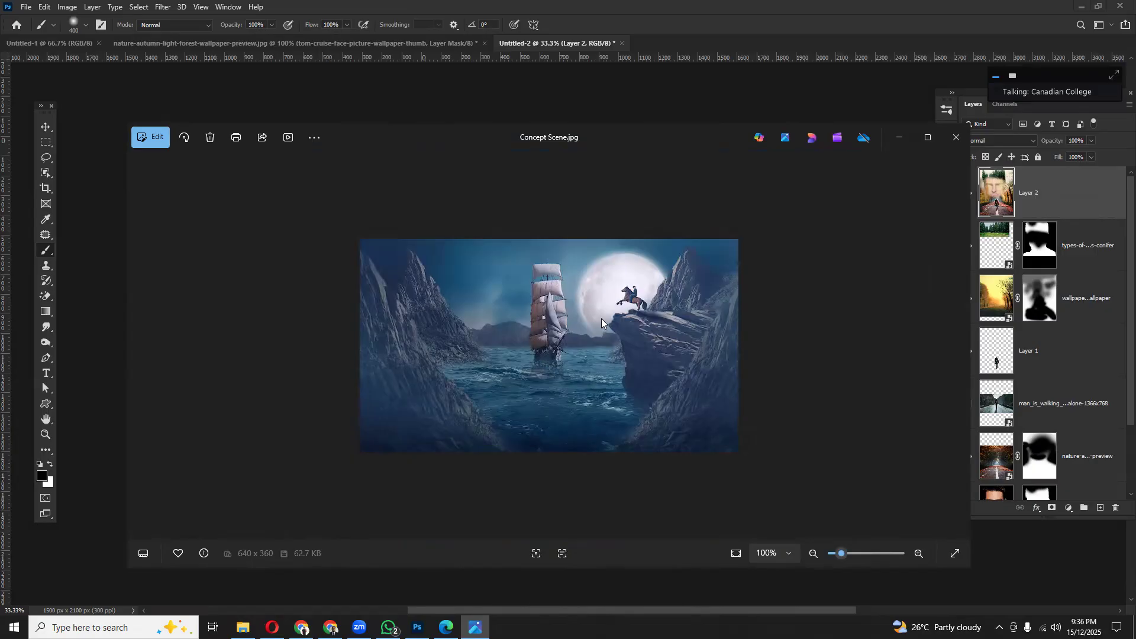
{"action": "left_click", "coordinate": [956, 138]}
- Open the stormy_sea stock image from the Manupulation 2 folder as a new Photoshop document
{"action": "left_click", "coordinate": [555, 391]}
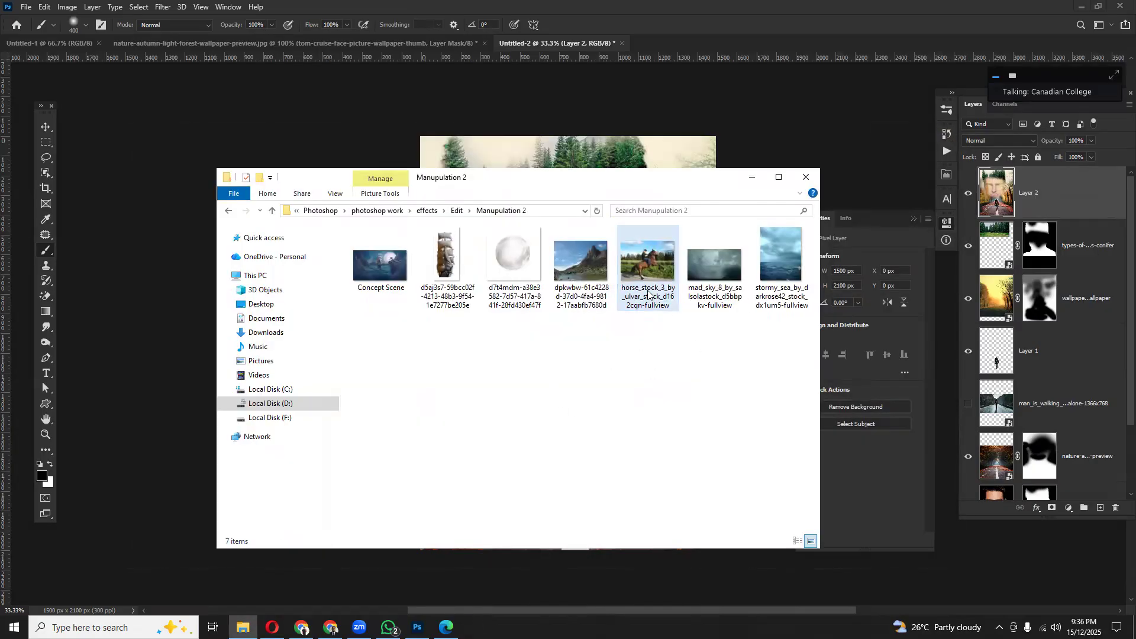
{"action": "left_click", "coordinate": [583, 268]}
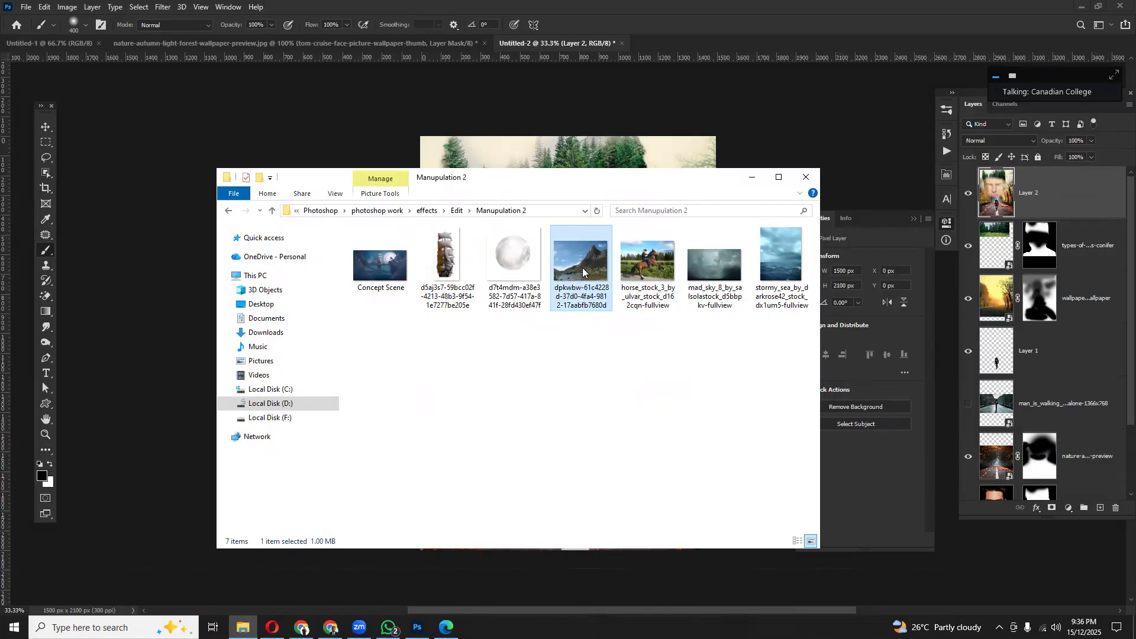
{"action": "left_click_drag", "start_coordinate": [775, 261], "coordinate": [792, 40]}
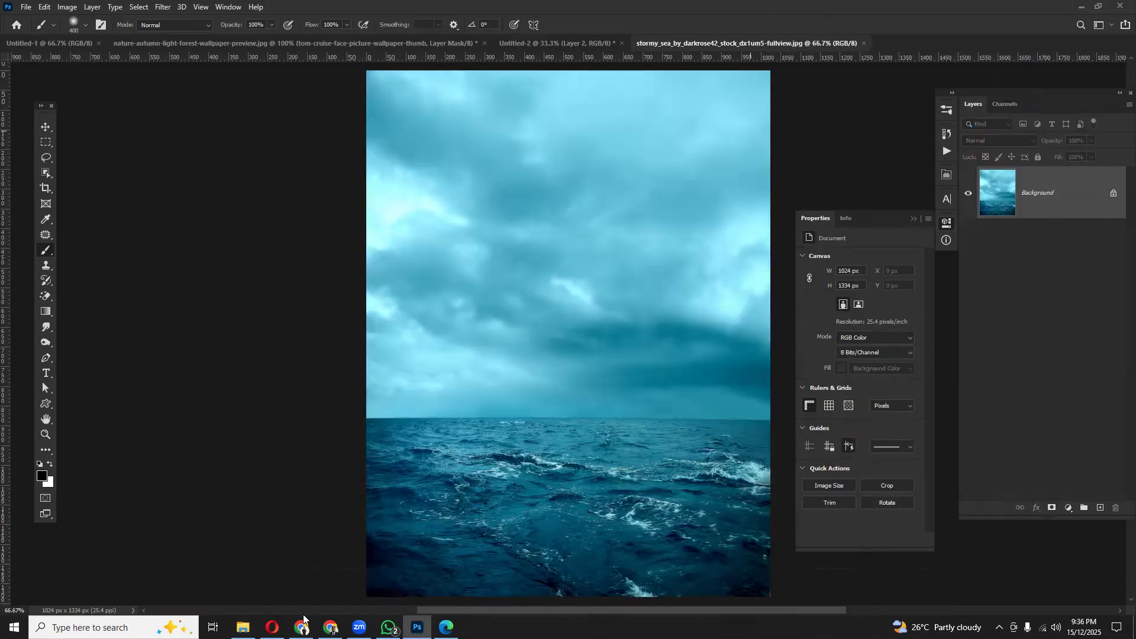
- Place the mountain stock image from the Manupulation 2 folder into the sea document and scale it to about 647 × 484 px
{"action": "left_click", "coordinate": [242, 627]}
{"action": "left_click_drag", "start_coordinate": [578, 267], "coordinate": [666, 122]}
{"action": "left_click_drag", "start_coordinate": [612, 300], "coordinate": [772, 169]}
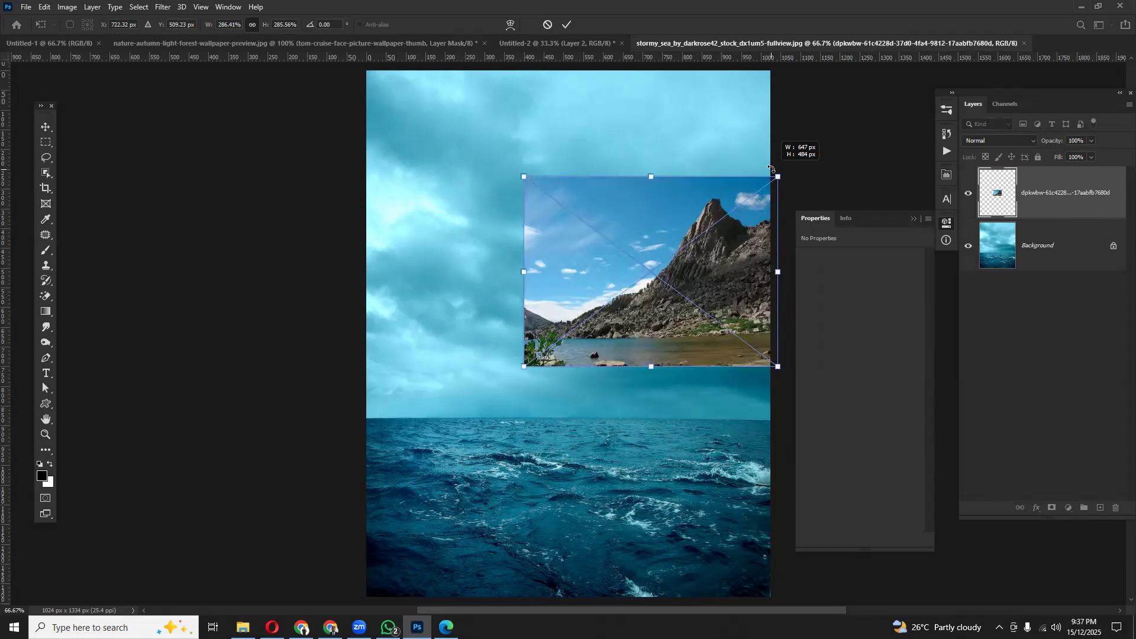
{"action": "key", "text": "Return"}
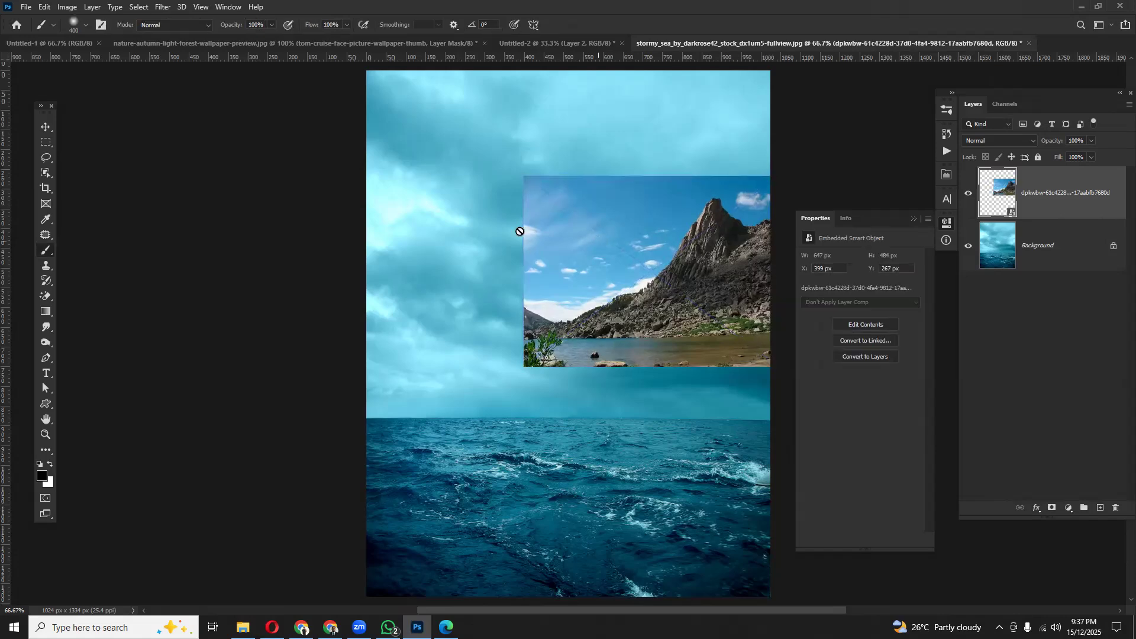
- Rotate the mountain image to near vertical and enlarge it to about 864 × 1112 px over the lower-left part of the sea
{"action": "left_click", "coordinate": [46, 127]}
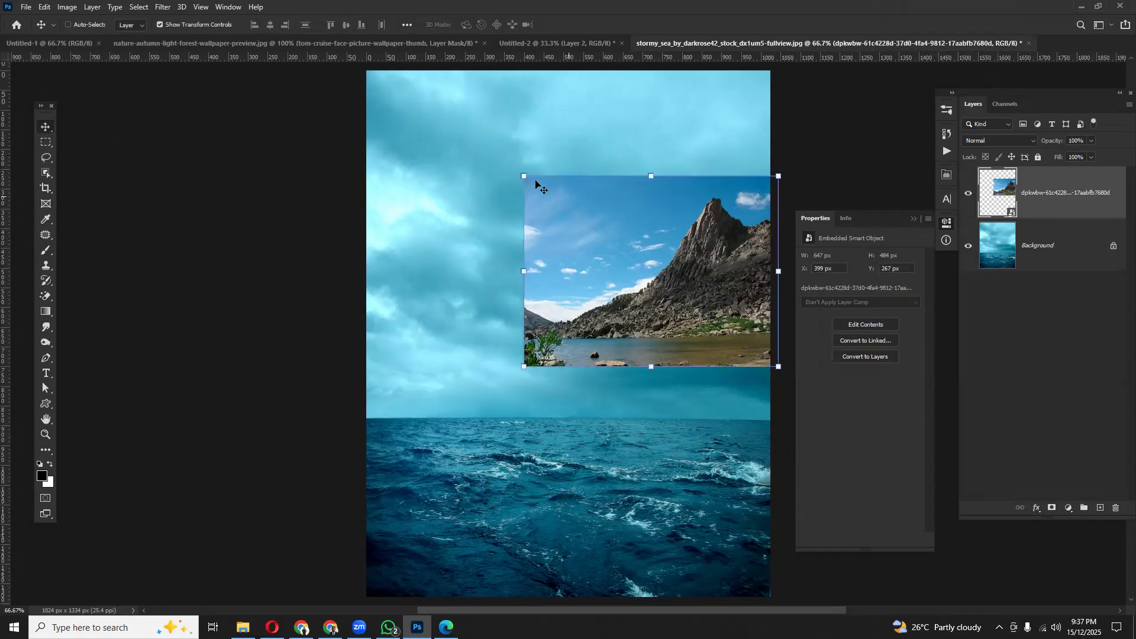
{"action": "left_click_drag", "start_coordinate": [513, 162], "coordinate": [737, 144]}
{"action": "left_click_drag", "start_coordinate": [651, 319], "coordinate": [413, 511]}
{"action": "left_click_drag", "start_coordinate": [501, 330], "coordinate": [612, 160]}
{"action": "left_click_drag", "start_coordinate": [550, 325], "coordinate": [470, 361]}
{"action": "key", "text": "Return"}
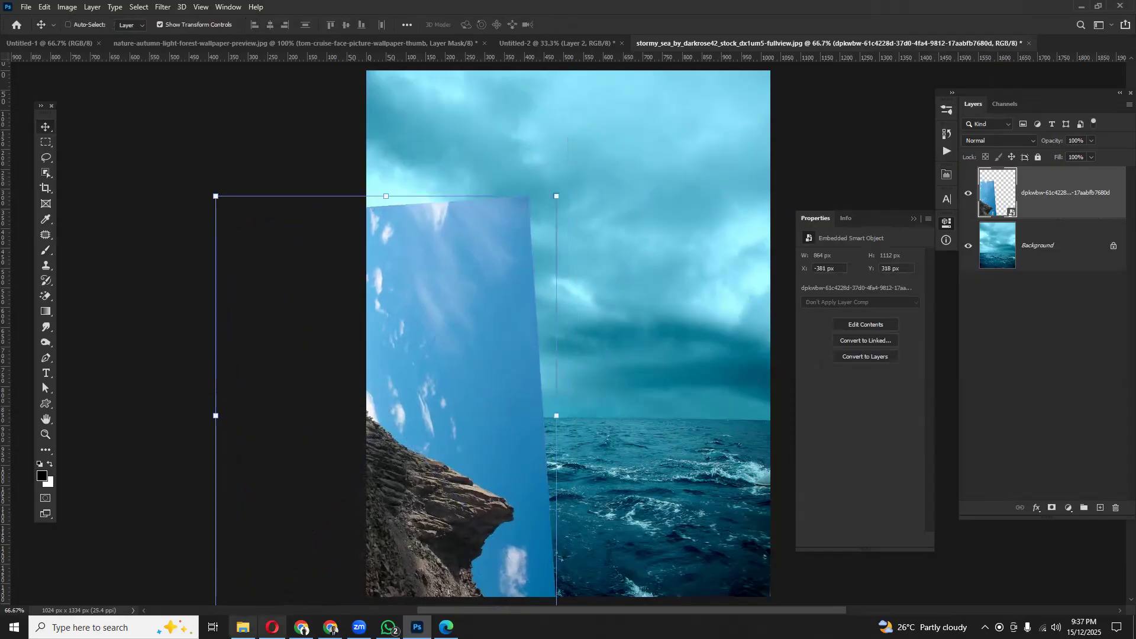
- Check the Concept Scene reference image in the Manupulation 2 folder and return to the Photoshop document
{"action": "left_click", "coordinate": [243, 626]}
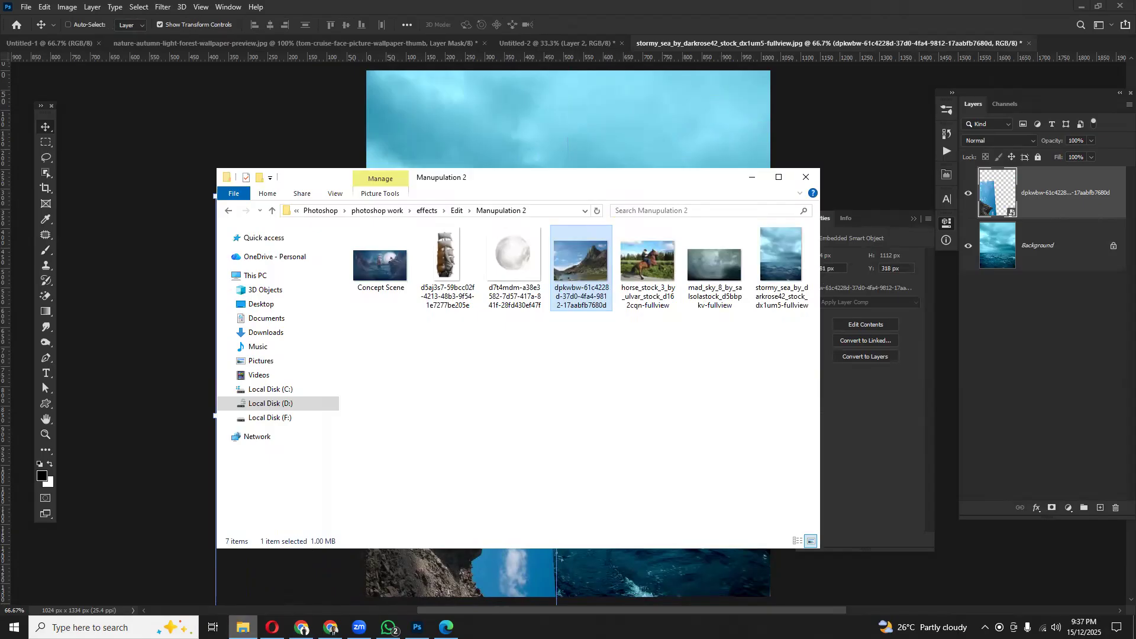
{"action": "double_click", "coordinate": [382, 264]}
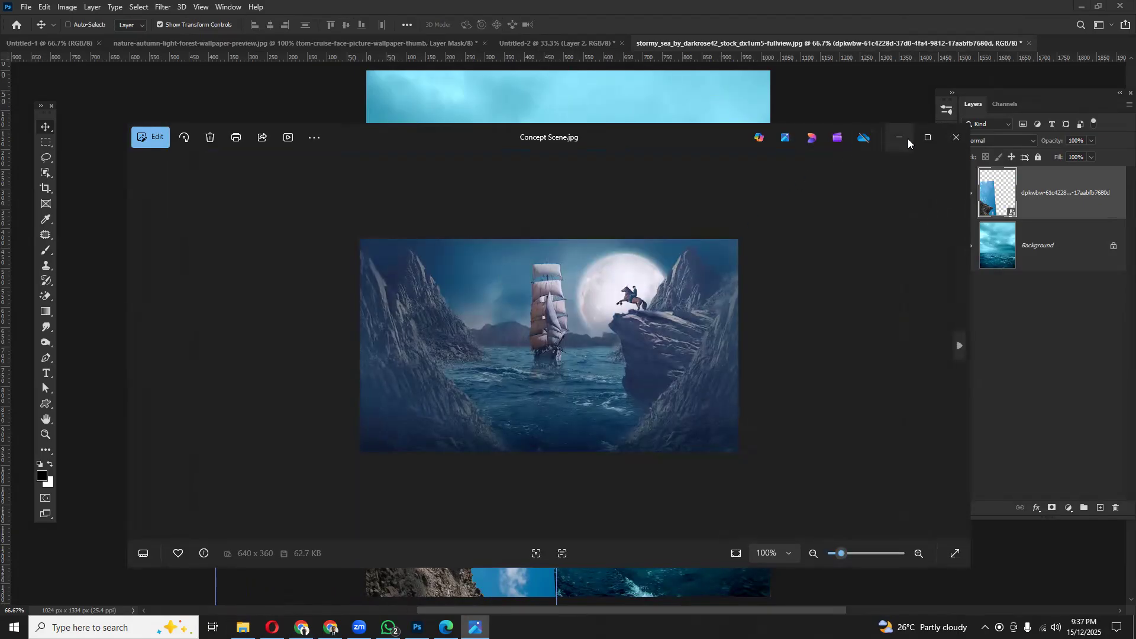
{"action": "left_click", "coordinate": [904, 138]}
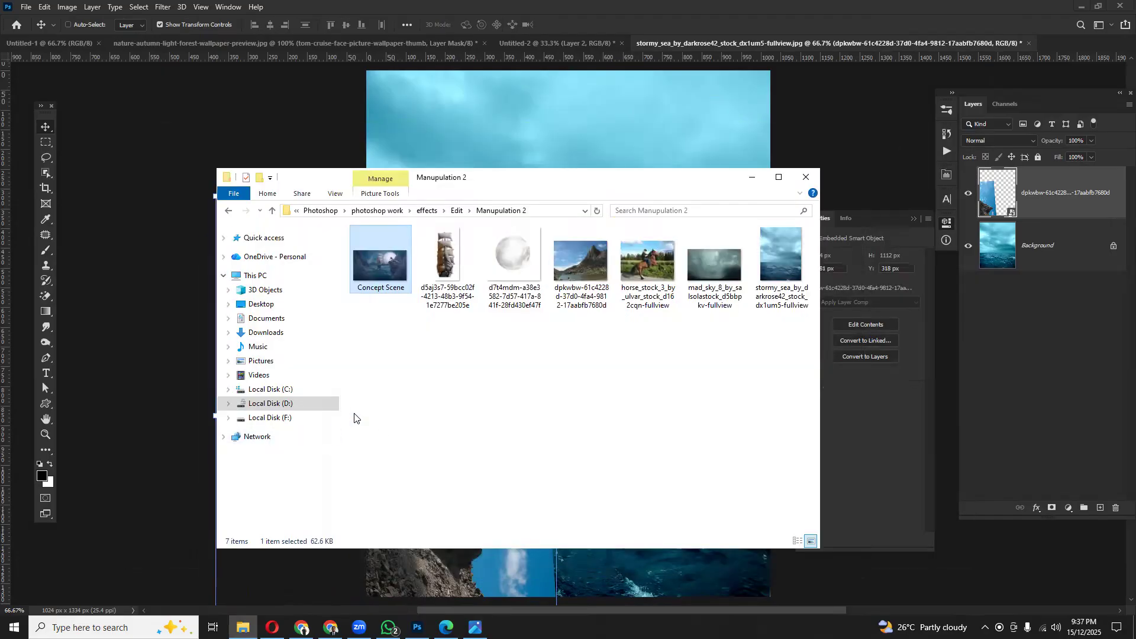
{"action": "left_click", "coordinate": [597, 167]}
- Move the rotated mountain image toward the canvas centre and try to isolate the mountain with Select Subject
{"action": "left_click_drag", "start_coordinate": [472, 398], "coordinate": [579, 354]}
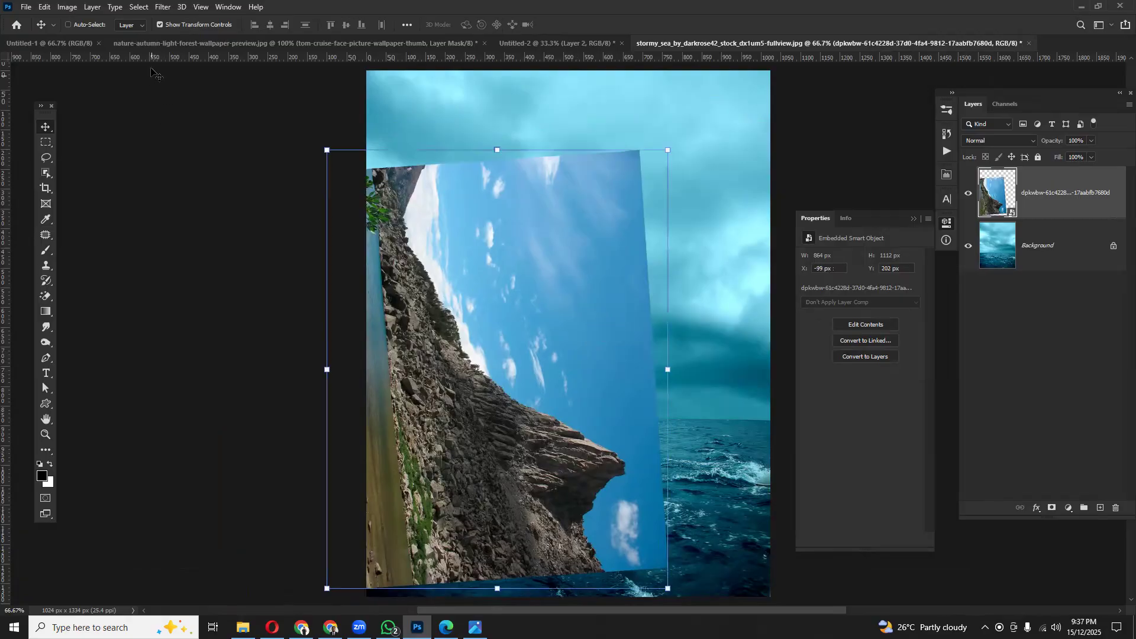
{"action": "left_click", "coordinate": [138, 7]}
{"action": "left_click", "coordinate": [164, 145]}
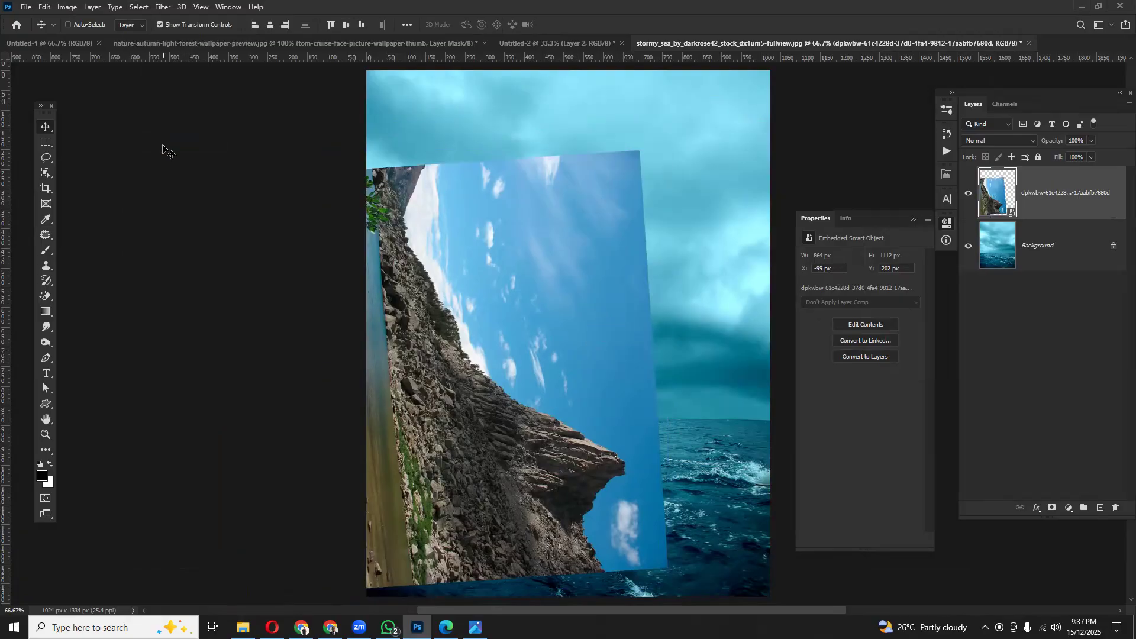
{"action": "left_click", "coordinate": [150, 7]}
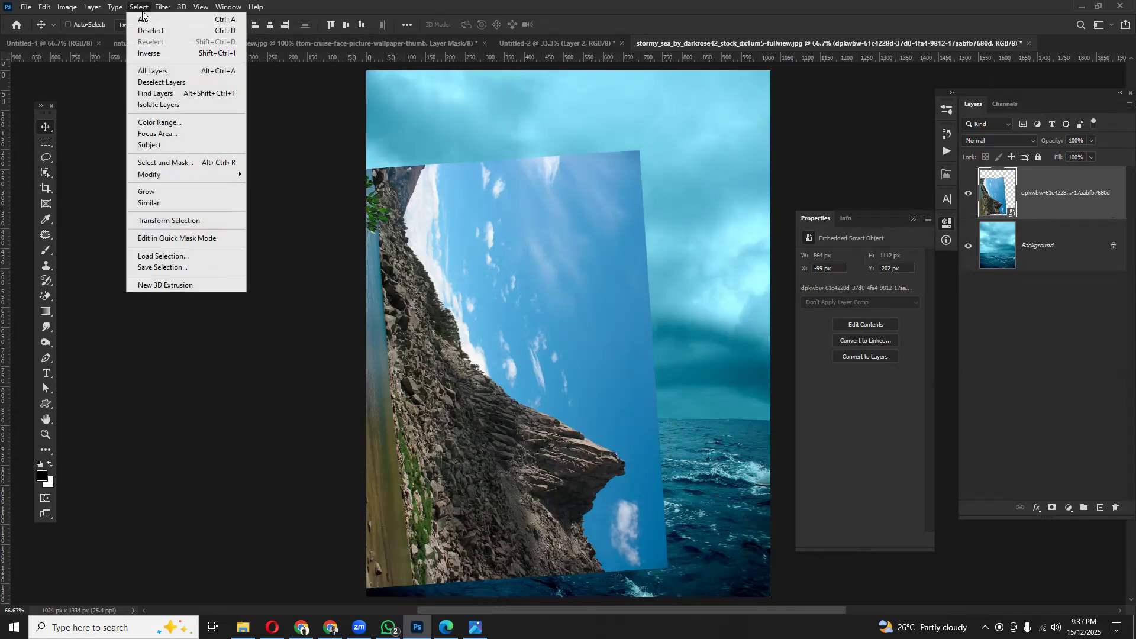
{"action": "left_click", "coordinate": [156, 146]}
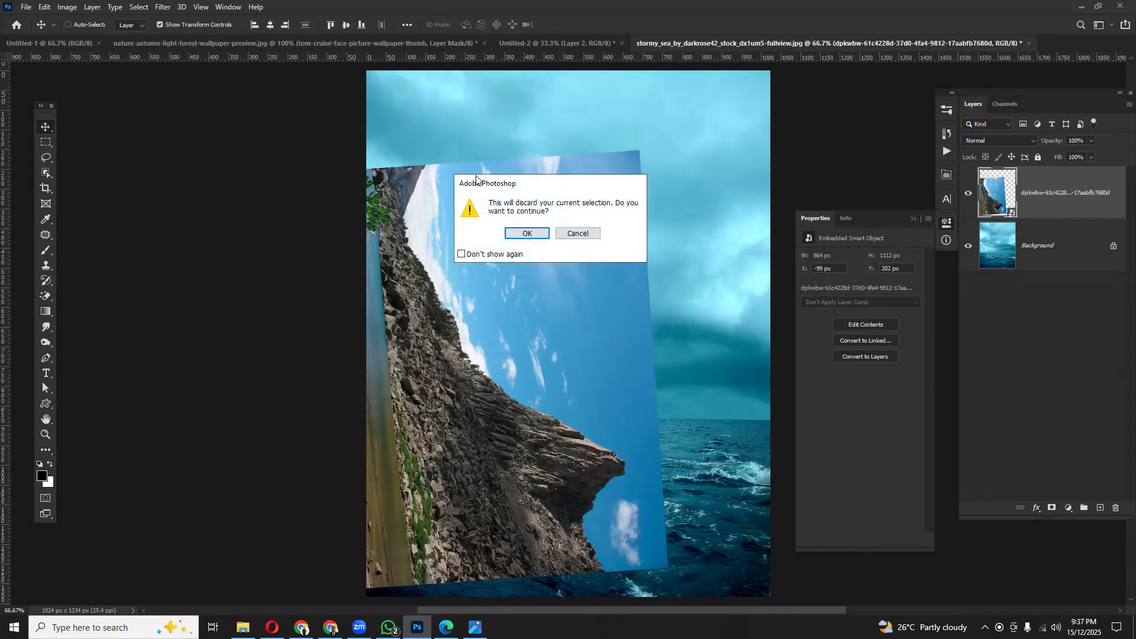
{"action": "left_click", "coordinate": [530, 234]}
{"action": "key", "text": "ctrl"}
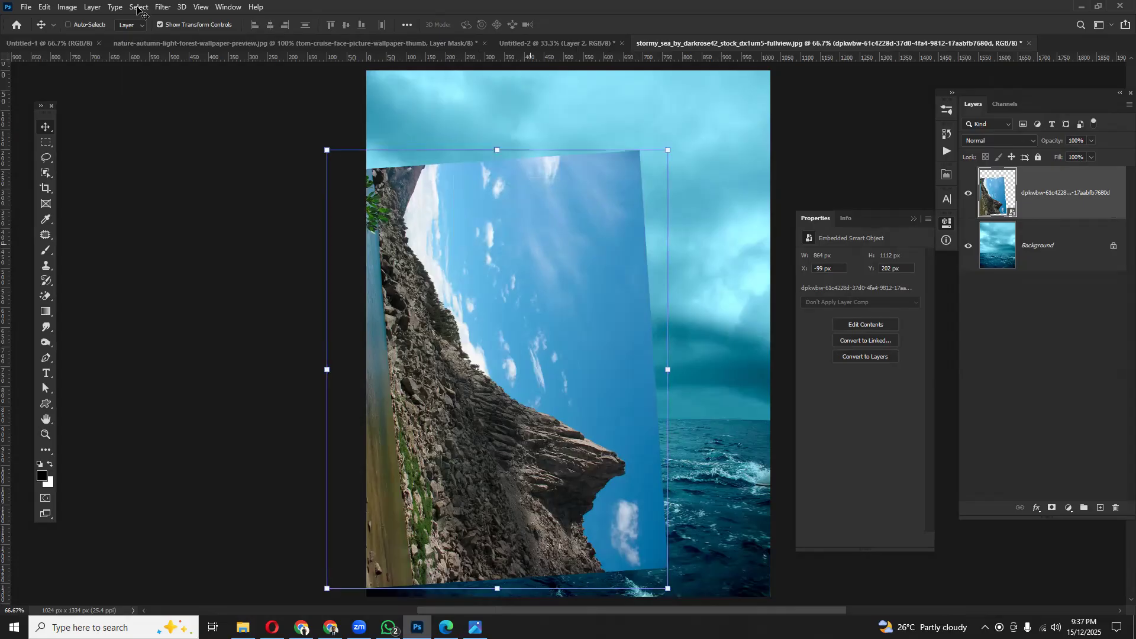
{"action": "left_click", "coordinate": [139, 7]}
{"action": "left_click", "coordinate": [155, 145]}
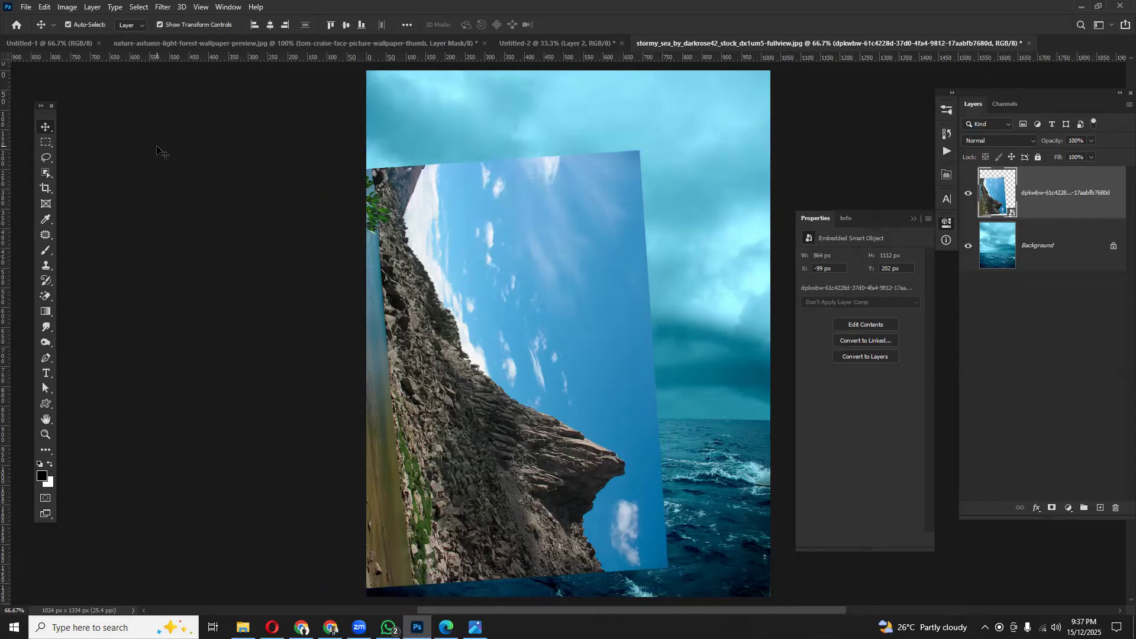
- Undo the mountain image's rotation and enlargement, and move the upright image toward the middle of the canvas
{"action": "key", "text": "ctrl+z"}
{"action": "key", "text": "ctrl+z"}
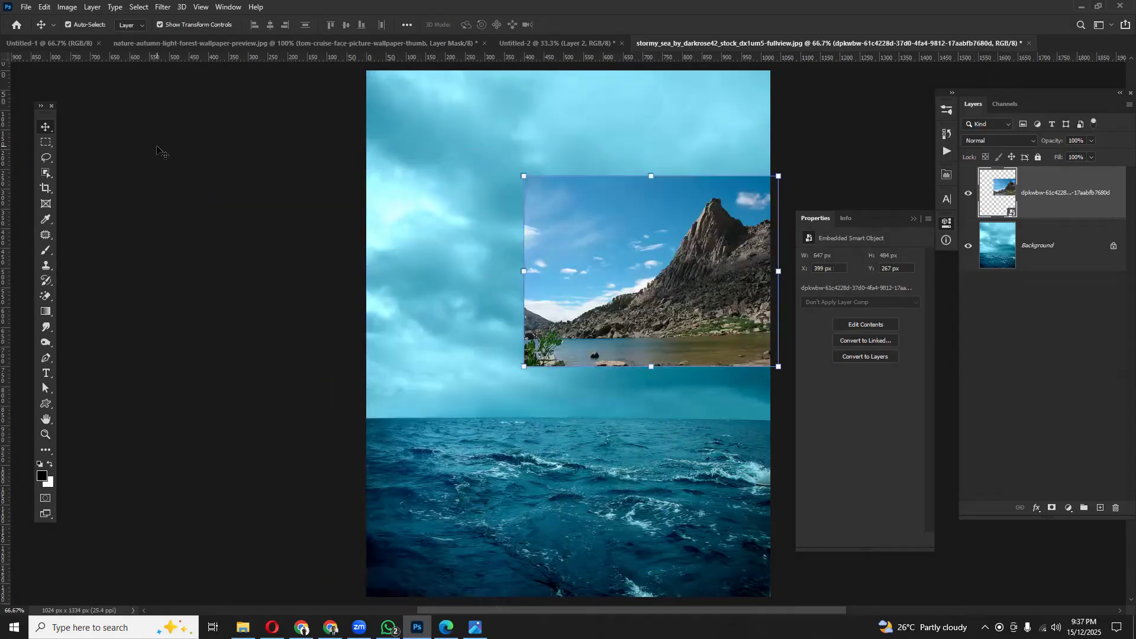
{"action": "left_click_drag", "start_coordinate": [600, 253], "coordinate": [560, 265]}
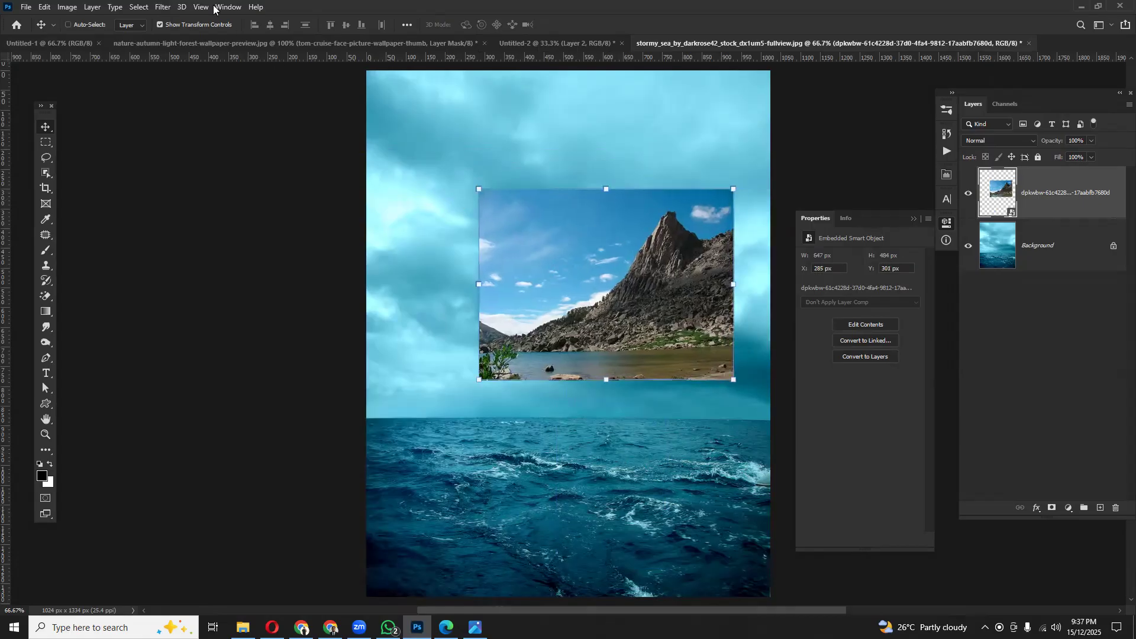
- Try to isolate the mountain from its sky using Select Subject and Focus Area
{"action": "left_click", "coordinate": [135, 7]}
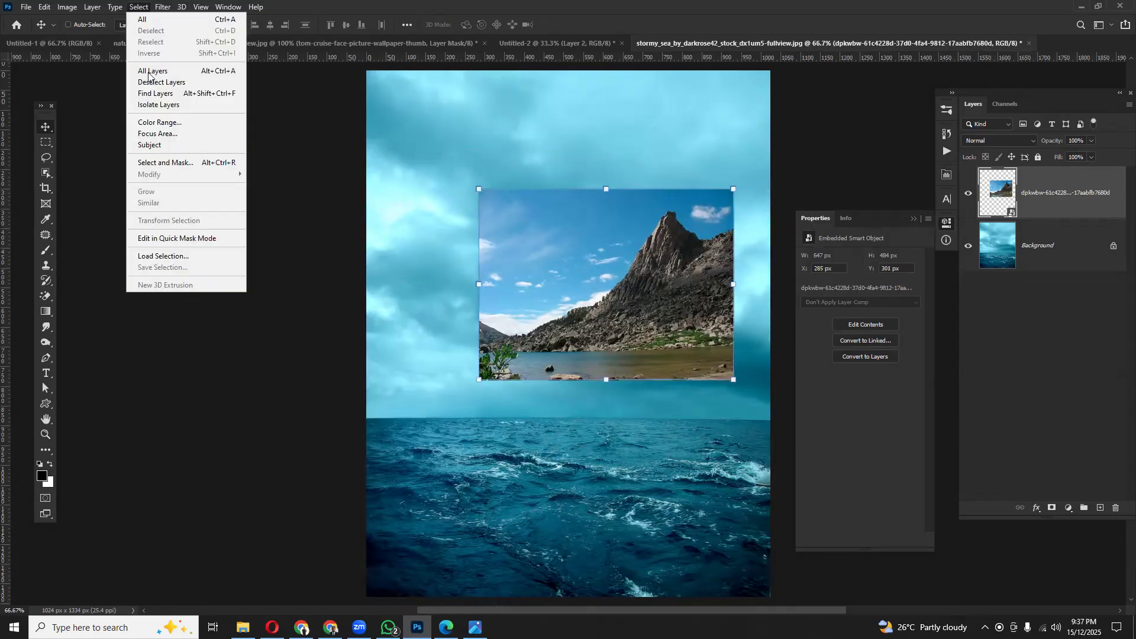
{"action": "left_click", "coordinate": [154, 146]}
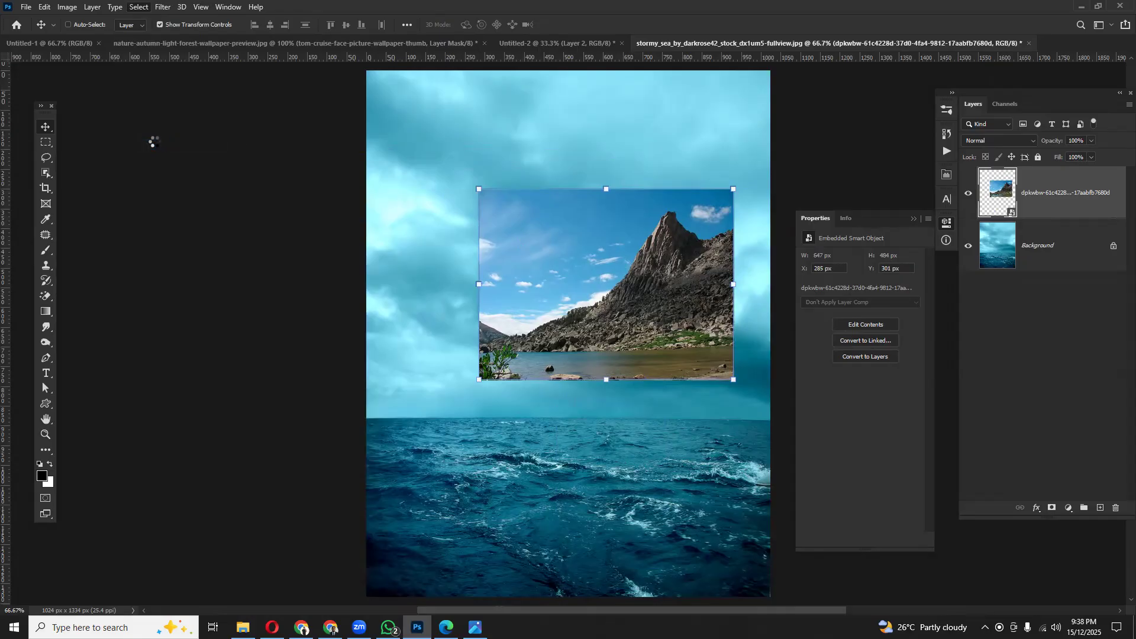
{"action": "left_click", "coordinate": [547, 242]}
{"action": "left_click", "coordinate": [142, 7]}
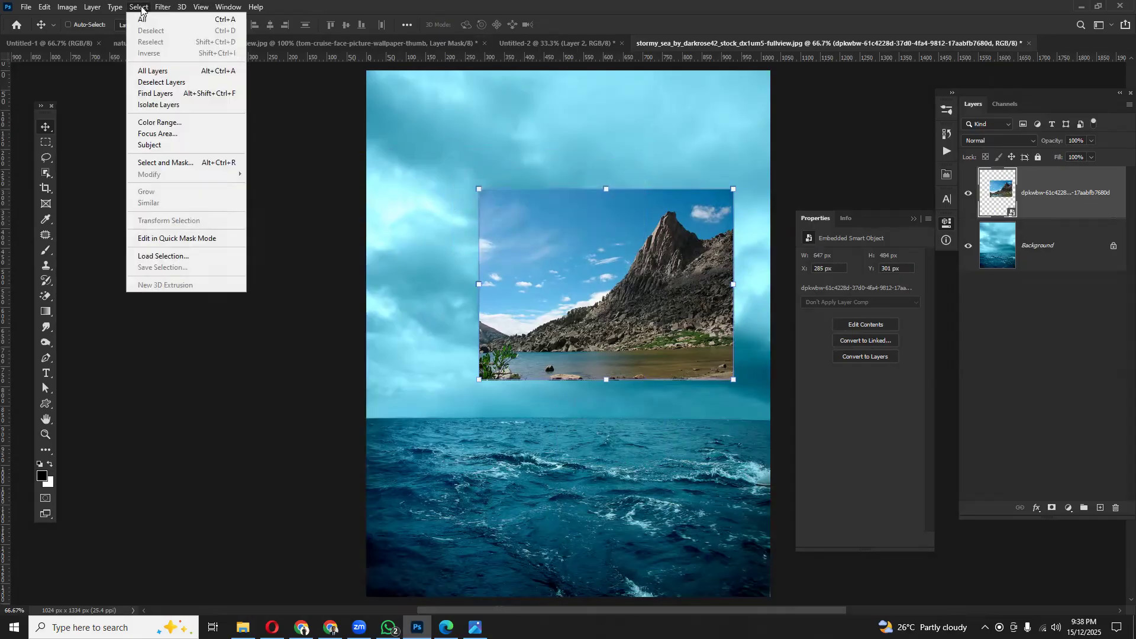
{"action": "left_click", "coordinate": [157, 134]}
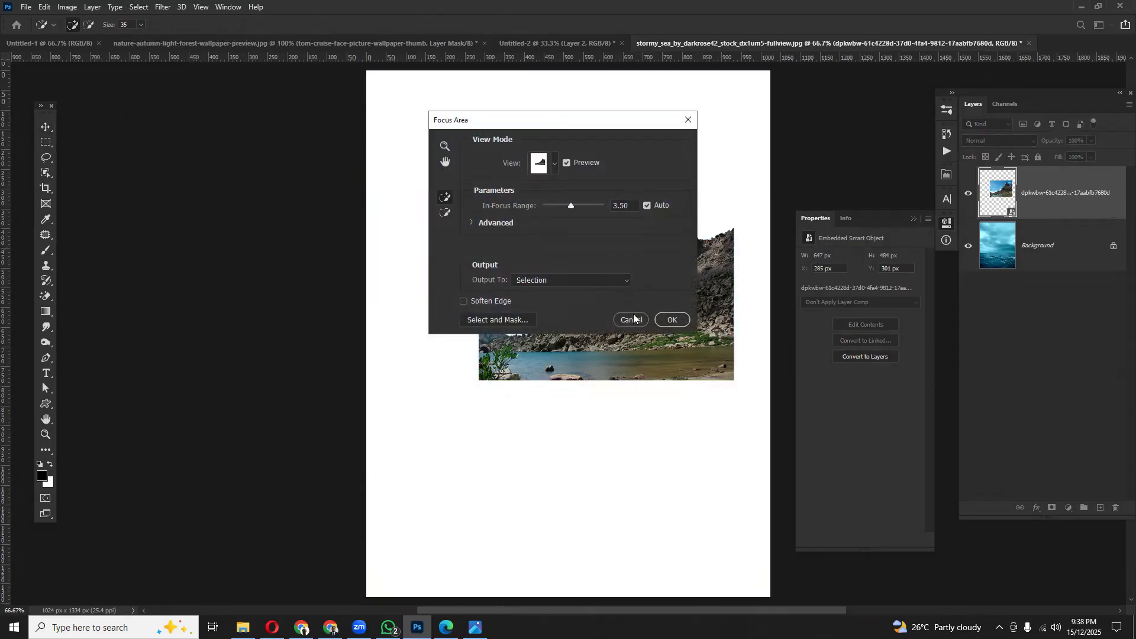
{"action": "left_click", "coordinate": [631, 320]}
{"action": "key", "text": "ctrl"}
{"action": "key", "text": "ctrl+z"}
- Move the image just above the horizon, select the mountain with the Object Selection tool and turn the selection into a layer mask
{"action": "left_click_drag", "start_coordinate": [692, 265], "coordinate": [620, 307]}
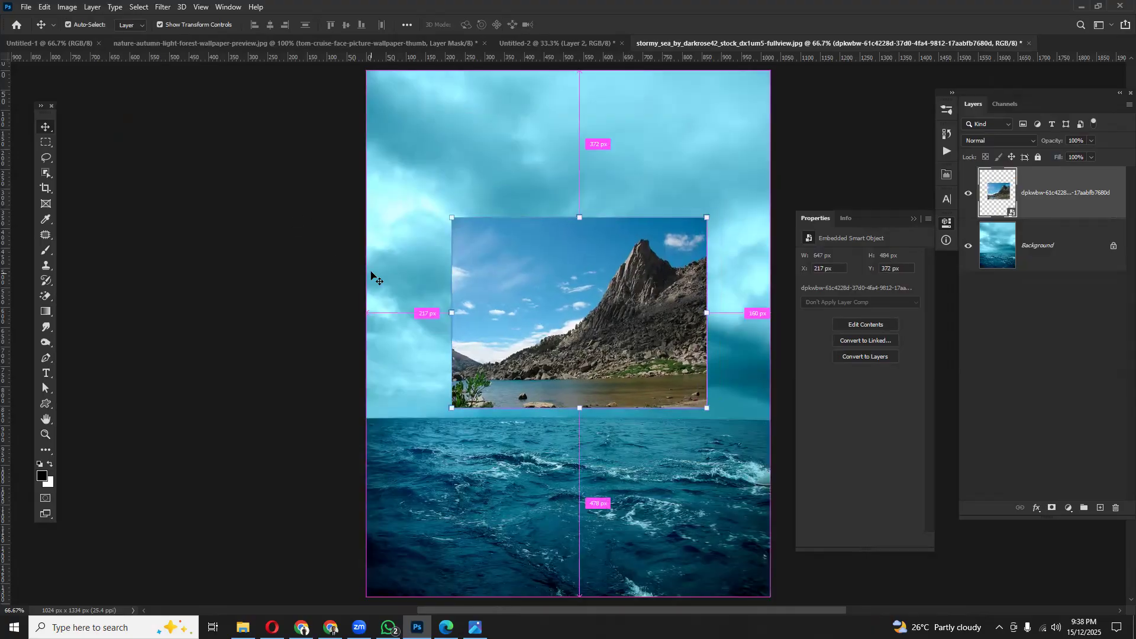
{"action": "key", "text": "ctrl+plus"}
{"action": "key", "text": "ctrl+plus"}
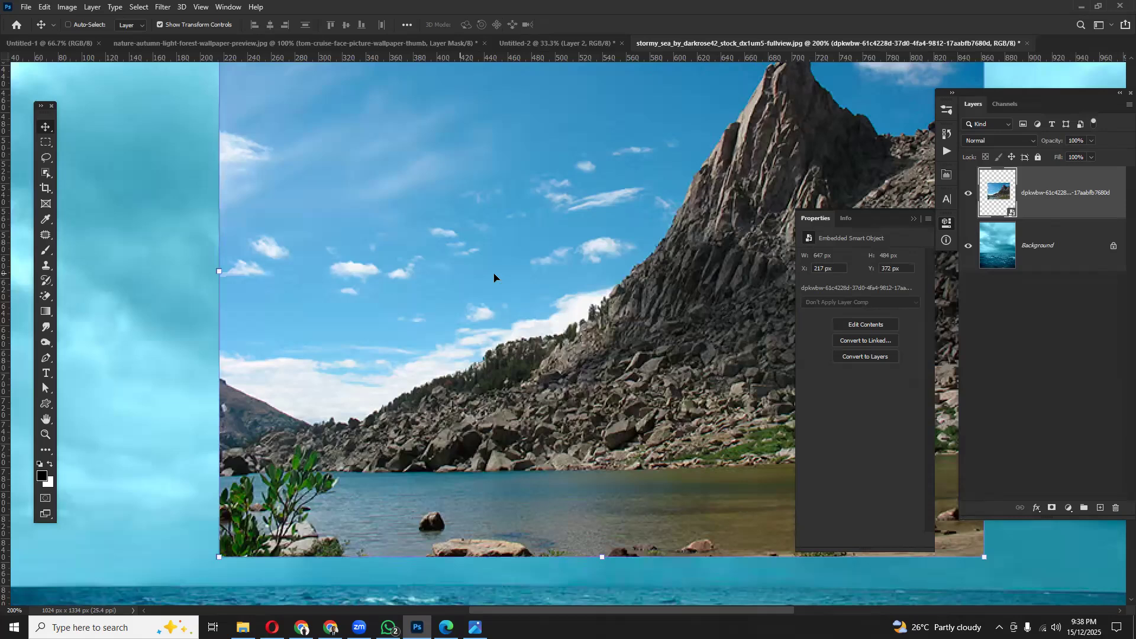
{"action": "key", "text": "ctrl+minus"}
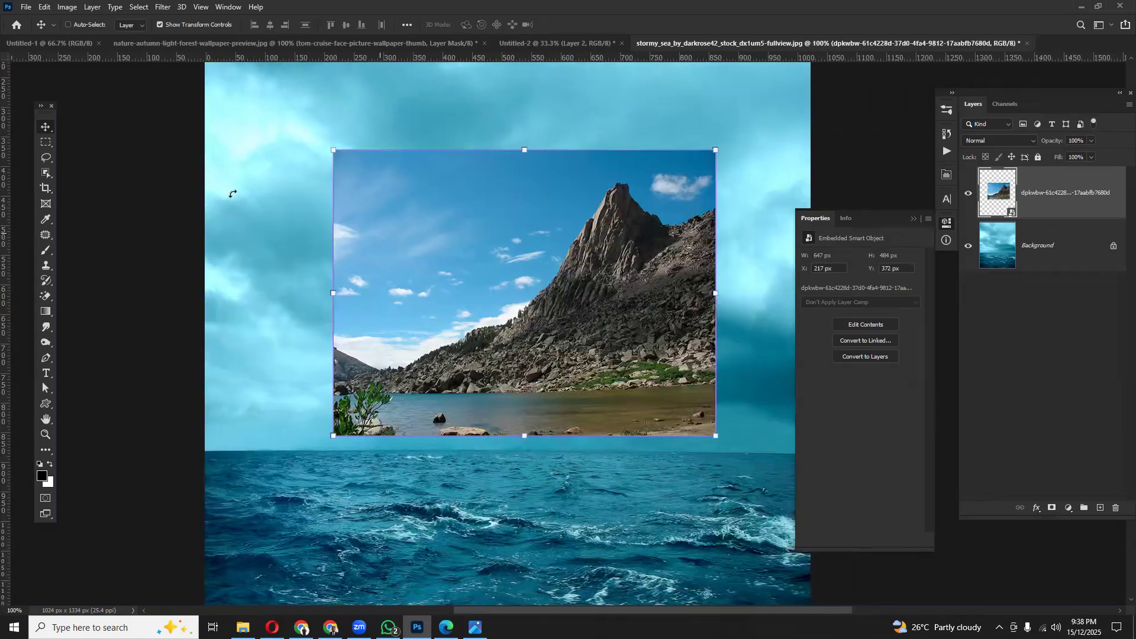
{"action": "left_click", "coordinate": [50, 171]}
{"action": "left_click_drag", "start_coordinate": [345, 169], "coordinate": [716, 403]}
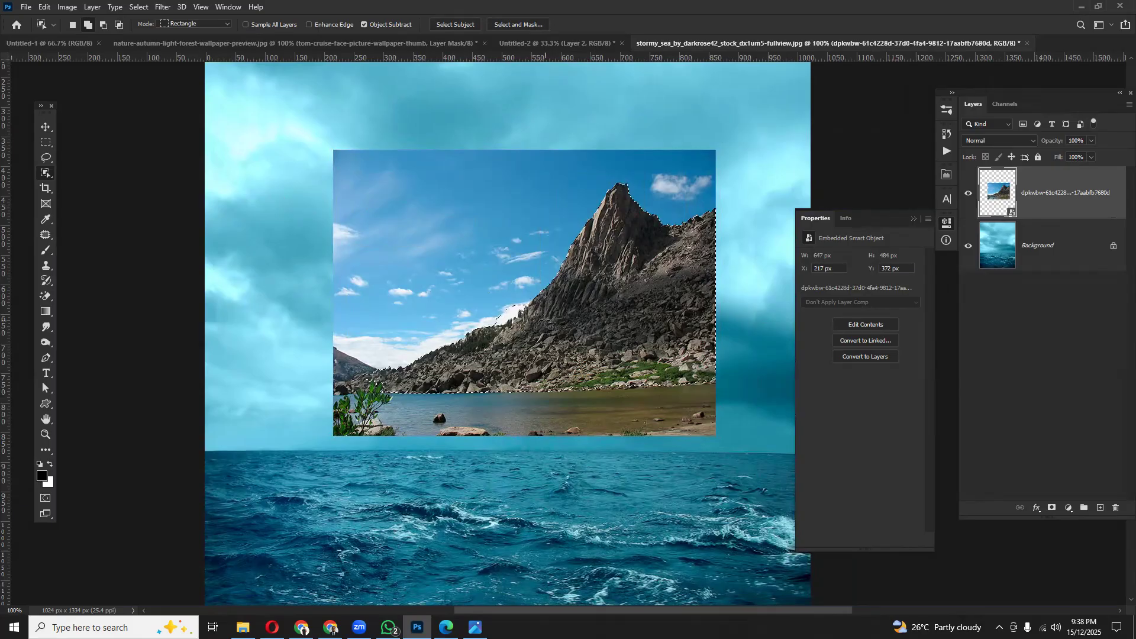
{"action": "left_click", "coordinate": [1051, 508]}
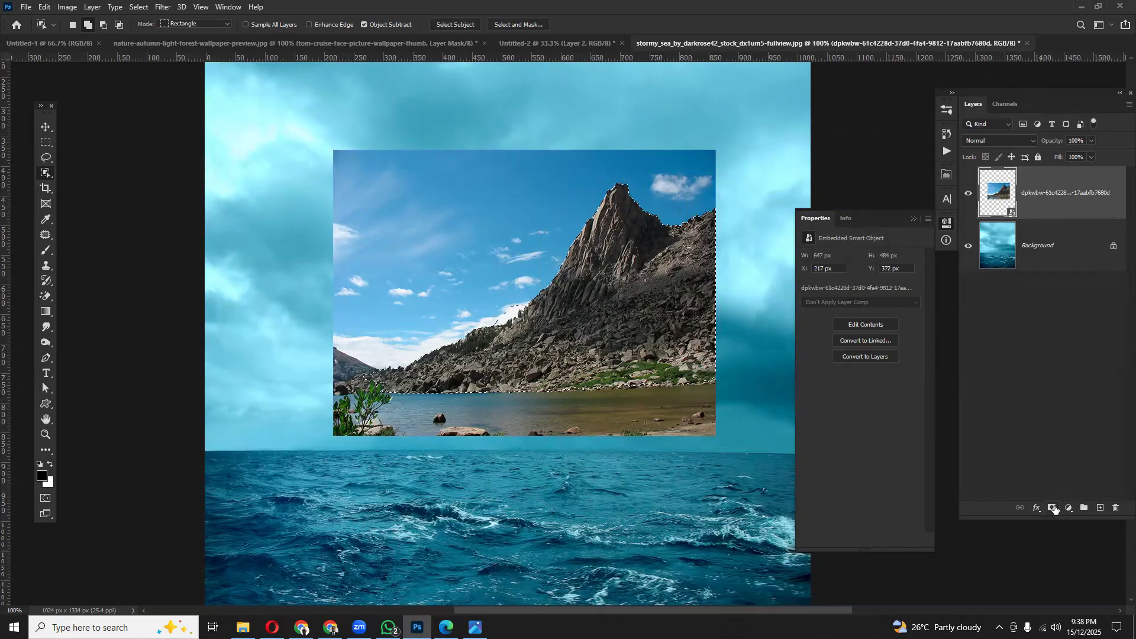
- Paint out the leftover white cloud along the mountain's slope on the layer mask with a 40 px black brush
{"action": "left_click", "coordinate": [46, 250]}
{"action": "key", "text": "bracketleft"}
{"action": "key", "text": "bracketleft"}
{"action": "key", "text": "bracketleft"}
{"action": "key", "text": "bracketleft"}
{"action": "key", "text": "bracketleft"}
{"action": "key", "text": "bracketleft"}
{"action": "key", "text": "bracketleft"}
{"action": "key", "text": "bracketleft"}
{"action": "key", "text": "bracketleft"}
{"action": "key", "text": "bracketleft"}
{"action": "key", "text": "bracketleft"}
{"action": "key", "text": "bracketleft"}
{"action": "key", "text": "bracketleft"}
{"action": "key", "text": "bracketleft"}
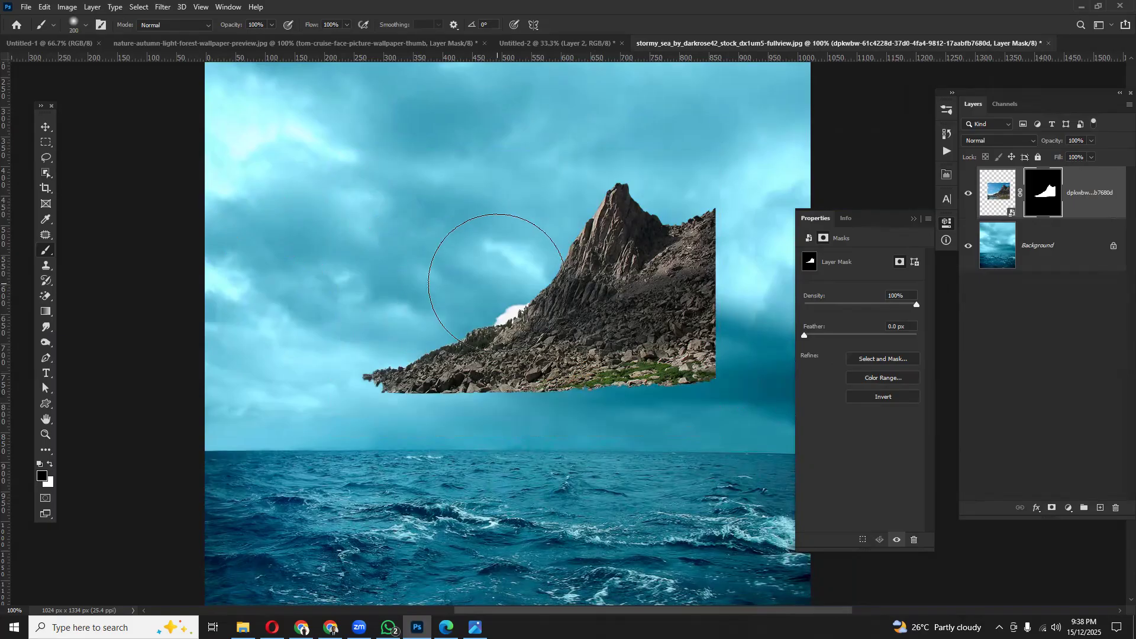
{"action": "key", "text": "x"}
{"action": "mouse_move", "coordinate": [516, 303]}
{"action": "left_mouse_down"}
{"action": "mouse_move", "coordinate": [504, 314]}
{"action": "mouse_move", "coordinate": [491, 314]}
{"action": "mouse_move", "coordinate": [521, 307]}
{"action": "mouse_move", "coordinate": [484, 304]}
{"action": "left_mouse_up"}
{"action": "key", "text": "x"}
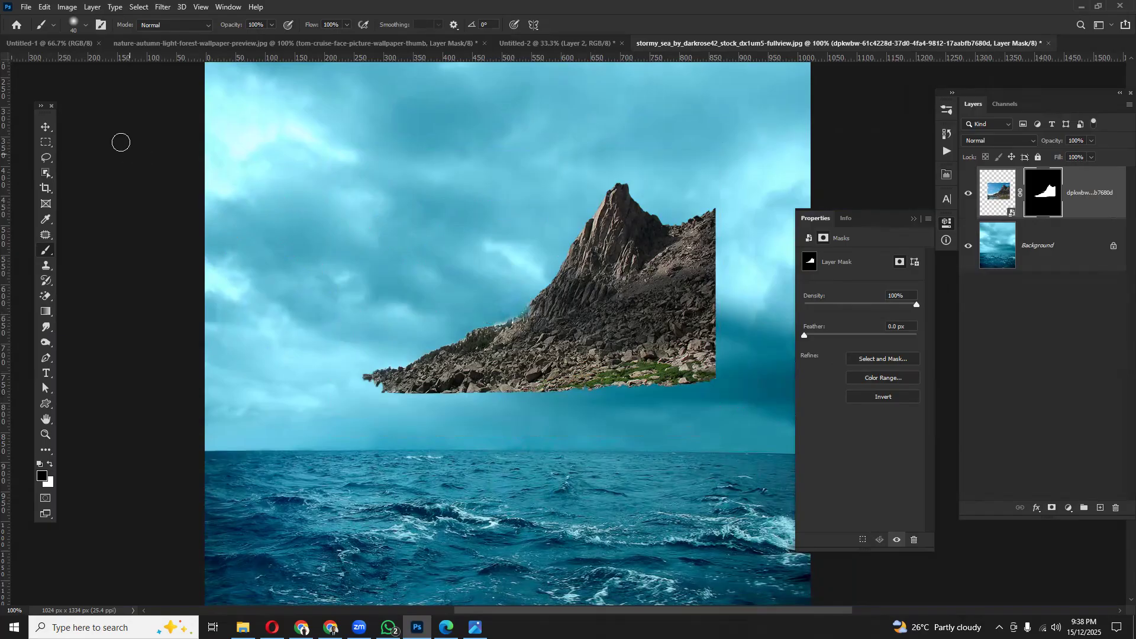
- Move the masked mountain to the lower-left corner of the canvas and compare the layout with the Concept Scene reference
{"action": "left_click", "coordinate": [46, 126]}
{"action": "key", "text": "ctrl+minus"}
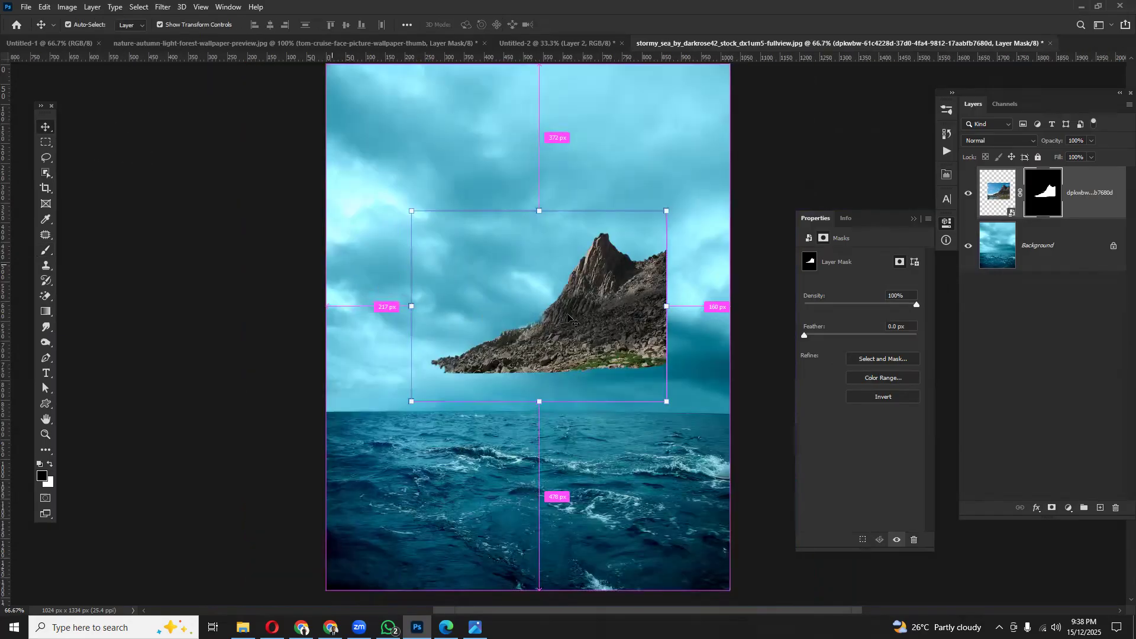
{"action": "right_click", "coordinate": [603, 337]}
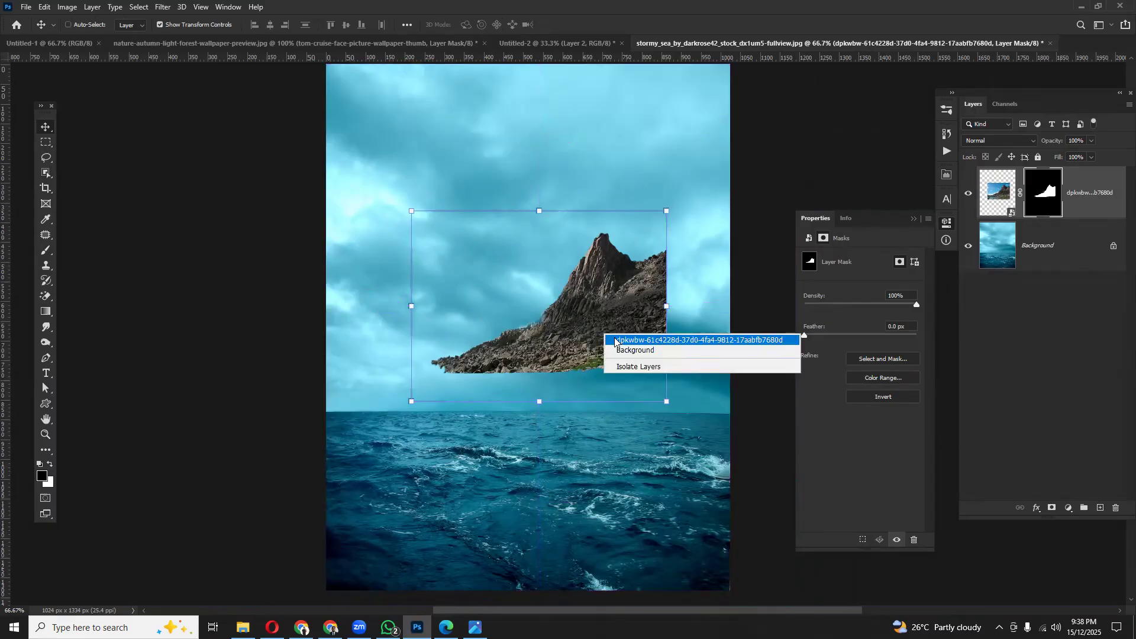
{"action": "left_click", "coordinate": [616, 332]}
{"action": "left_click_drag", "start_coordinate": [592, 334], "coordinate": [333, 553]}
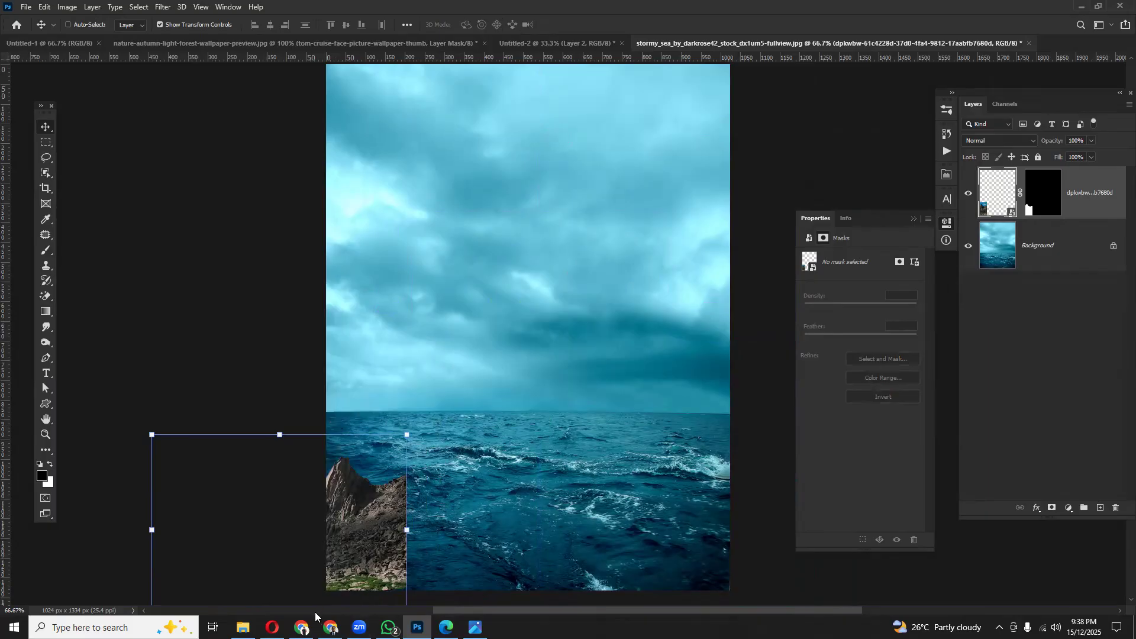
{"action": "left_click", "coordinate": [475, 627]}
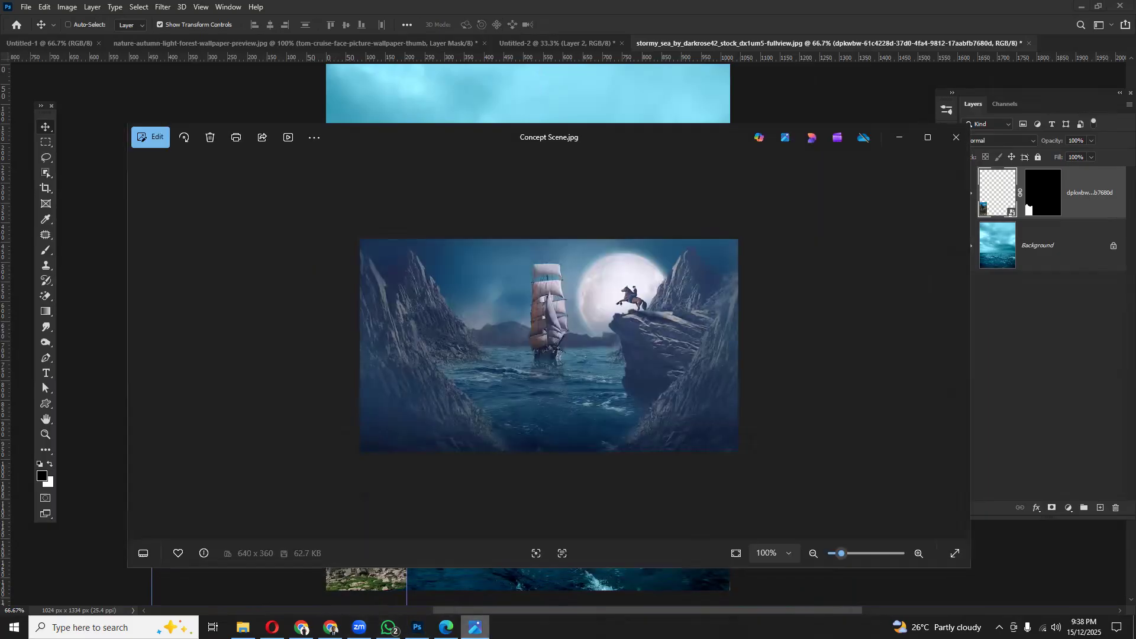
{"action": "left_click", "coordinate": [475, 628]}
- Scale the mountain up to about 209% and place it over the lower part of the sea
{"action": "left_click_drag", "start_coordinate": [406, 435], "coordinate": [742, 244]}
{"action": "left_click_drag", "start_coordinate": [628, 333], "coordinate": [603, 339]}
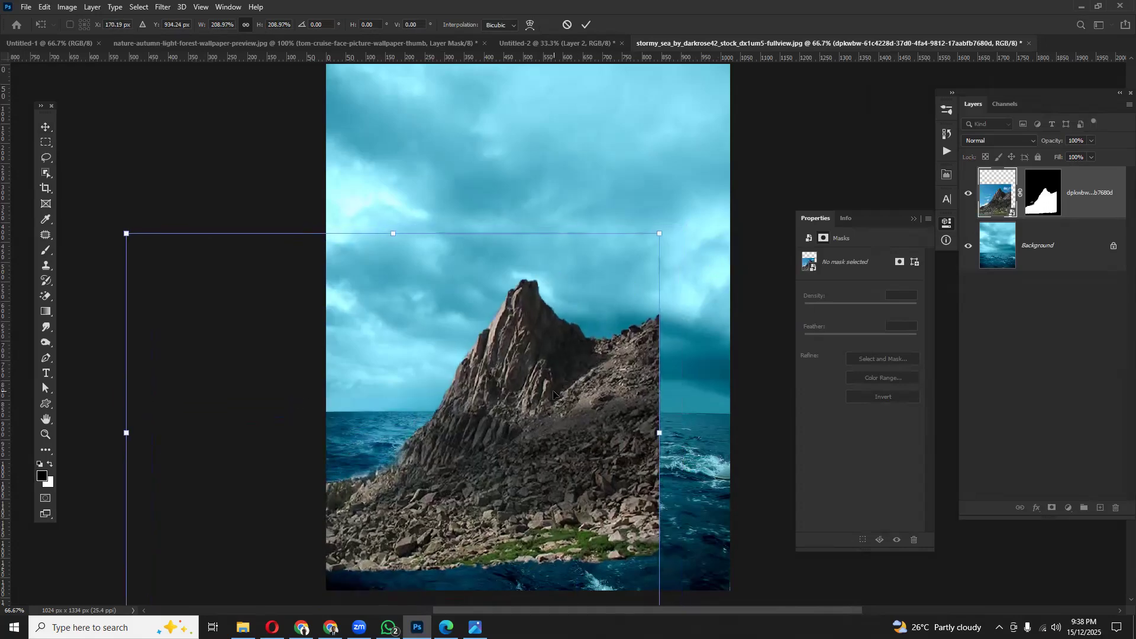
{"action": "key", "text": "Return"}
- Flip the mountain horizontally and position its peak at the lower-left edge of the canvas, just below the horizon
{"action": "key", "text": "ctrl"}
{"action": "key", "text": "ctrl+t"}
{"action": "right_click", "coordinate": [548, 399]}
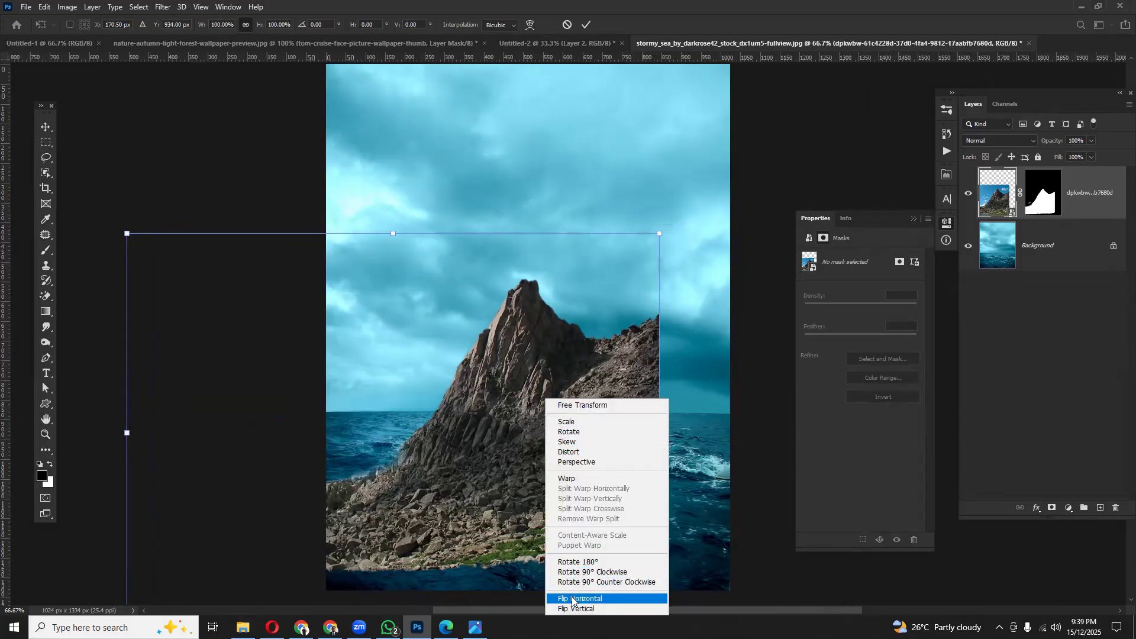
{"action": "left_click", "coordinate": [573, 599]}
{"action": "left_click_drag", "start_coordinate": [456, 509], "coordinate": [540, 602]}
{"action": "left_click_drag", "start_coordinate": [555, 434], "coordinate": [548, 377]}
{"action": "left_click_drag", "start_coordinate": [469, 406], "coordinate": [477, 444]}
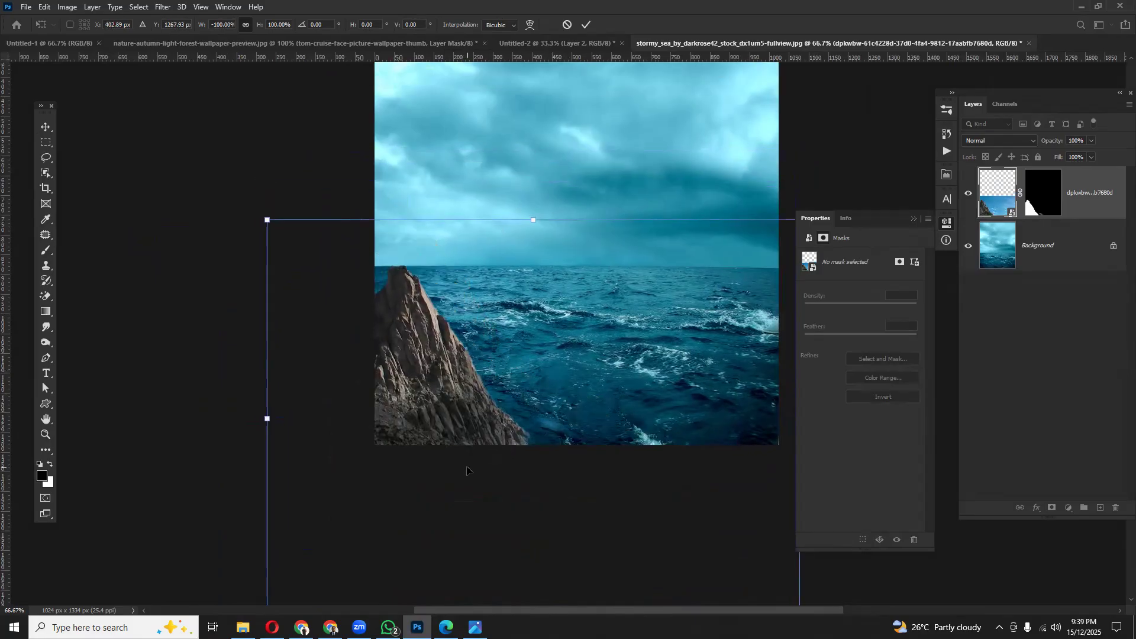
{"action": "key", "text": "Return"}
- Duplicate the mountain layer, place the copy beneath the original in the layer order and raise it above the first peak
{"action": "left_click_drag", "start_coordinate": [465, 386], "coordinate": [472, 298]}
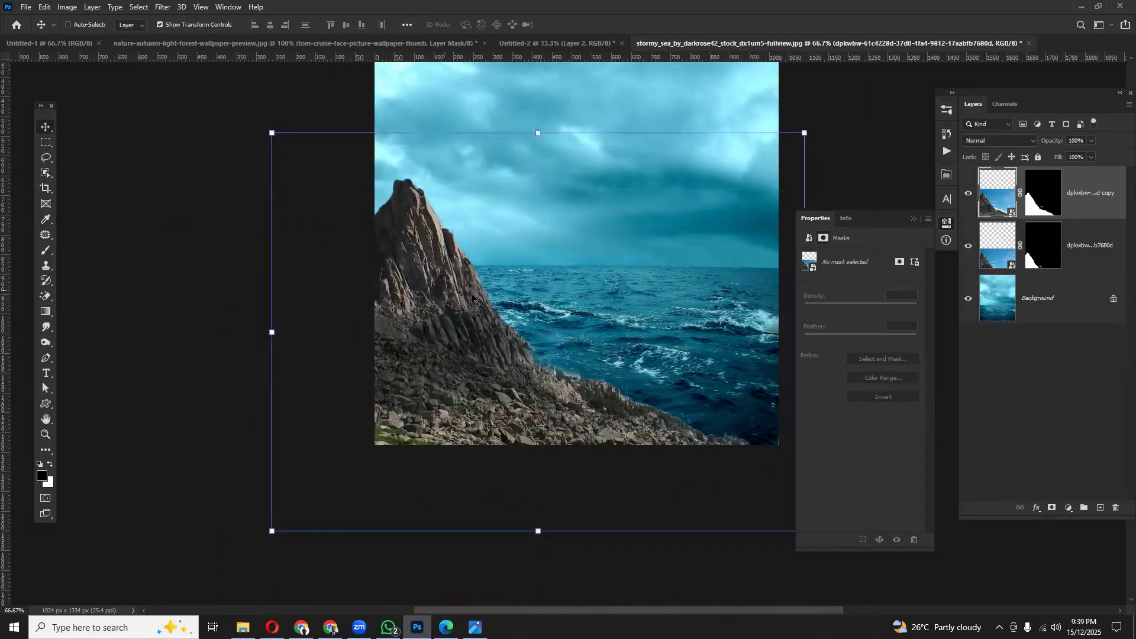
{"action": "left_click_drag", "start_coordinate": [1086, 199], "coordinate": [1072, 273]}
{"action": "left_click_drag", "start_coordinate": [425, 285], "coordinate": [450, 193]}
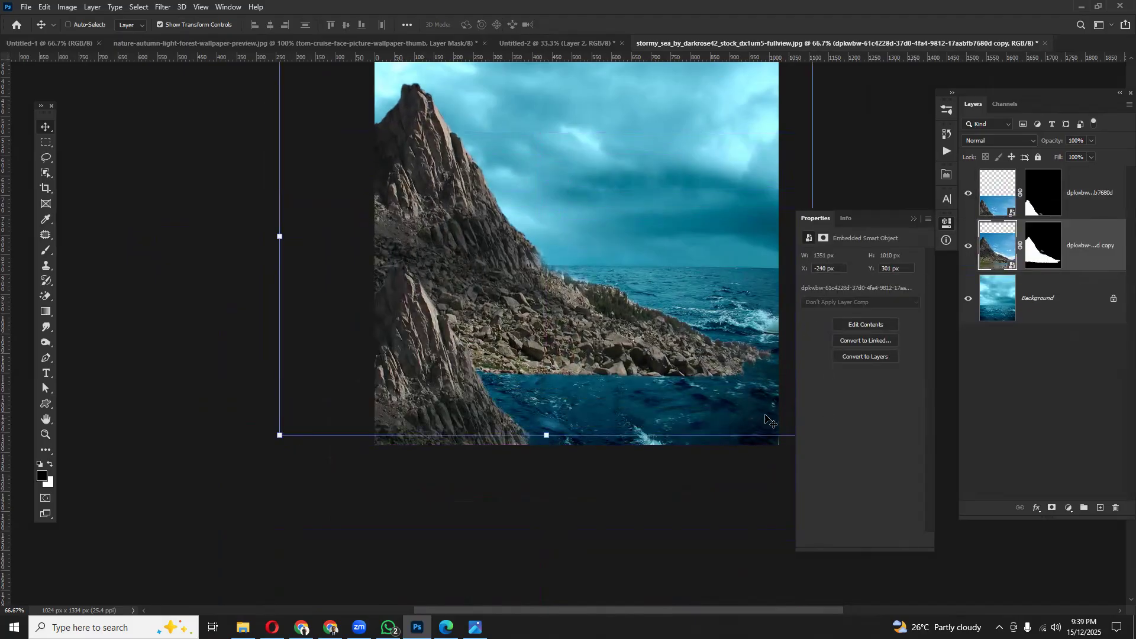
- Rotate the mountain copy about 28° clockwise and scale it to about 133% to form a steep cliff along the canvas's left side
{"action": "scroll", "coordinate": [694, 440], "scroll_direction": "right", "scroll_amount": 3}
{"action": "left_click_drag", "start_coordinate": [732, 449], "coordinate": [687, 459]}
{"action": "left_click_drag", "start_coordinate": [529, 353], "coordinate": [534, 449]}
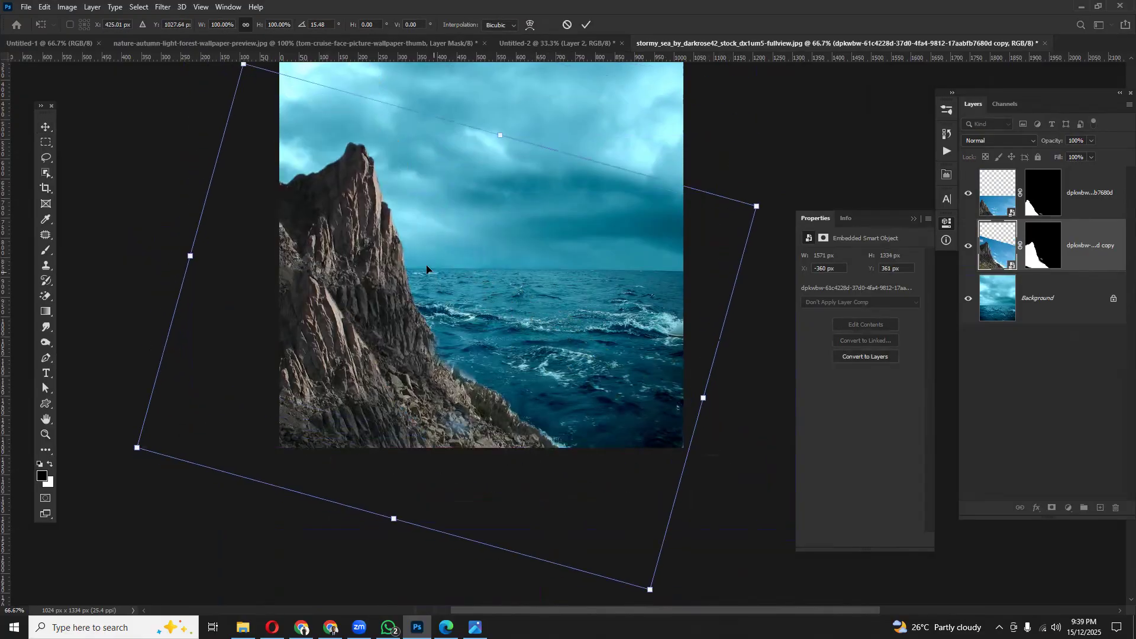
{"action": "scroll", "coordinate": [442, 281], "scroll_direction": "up", "scroll_amount": 3}
{"action": "left_click_drag", "start_coordinate": [503, 210], "coordinate": [535, 87]}
{"action": "left_click_drag", "start_coordinate": [470, 253], "coordinate": [450, 328]}
{"action": "left_click_drag", "start_coordinate": [380, 368], "coordinate": [444, 371]}
{"action": "left_click_drag", "start_coordinate": [555, 149], "coordinate": [563, 236]}
{"action": "left_click_drag", "start_coordinate": [466, 289], "coordinate": [446, 331]}
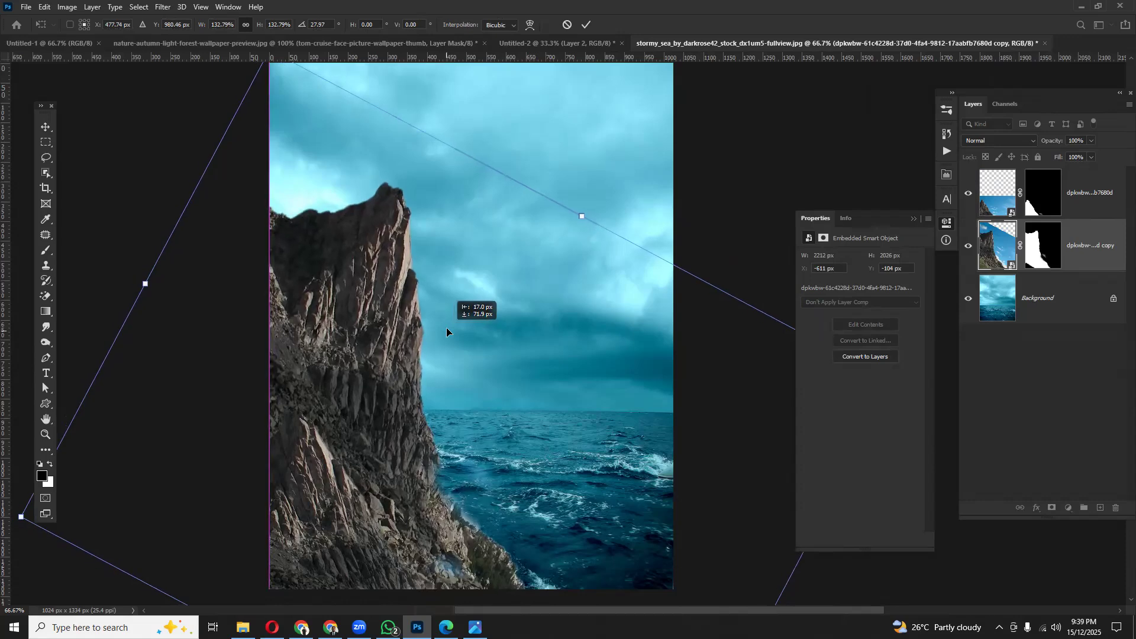
{"action": "key", "text": "Return"}
- Reposition the cliff copy to about X -486 px, Y 120 px behind the front rock
{"action": "left_click_drag", "start_coordinate": [472, 393], "coordinate": [475, 435]}
{"action": "scroll", "coordinate": [482, 355], "scroll_direction": "down", "scroll_amount": 5}
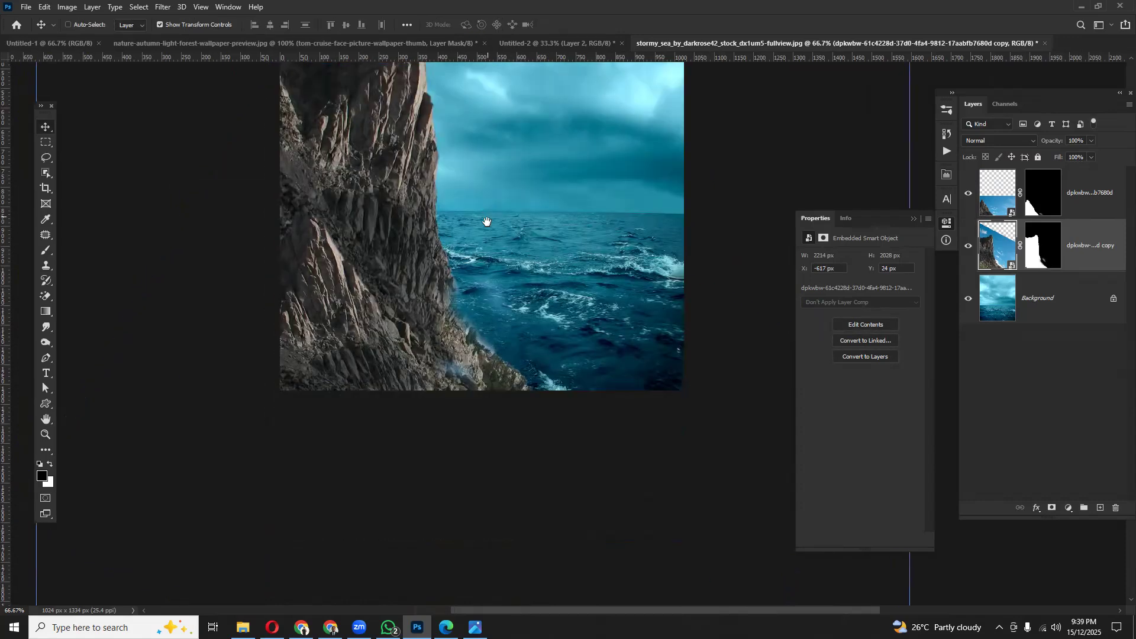
{"action": "left_click_drag", "start_coordinate": [429, 224], "coordinate": [475, 252]}
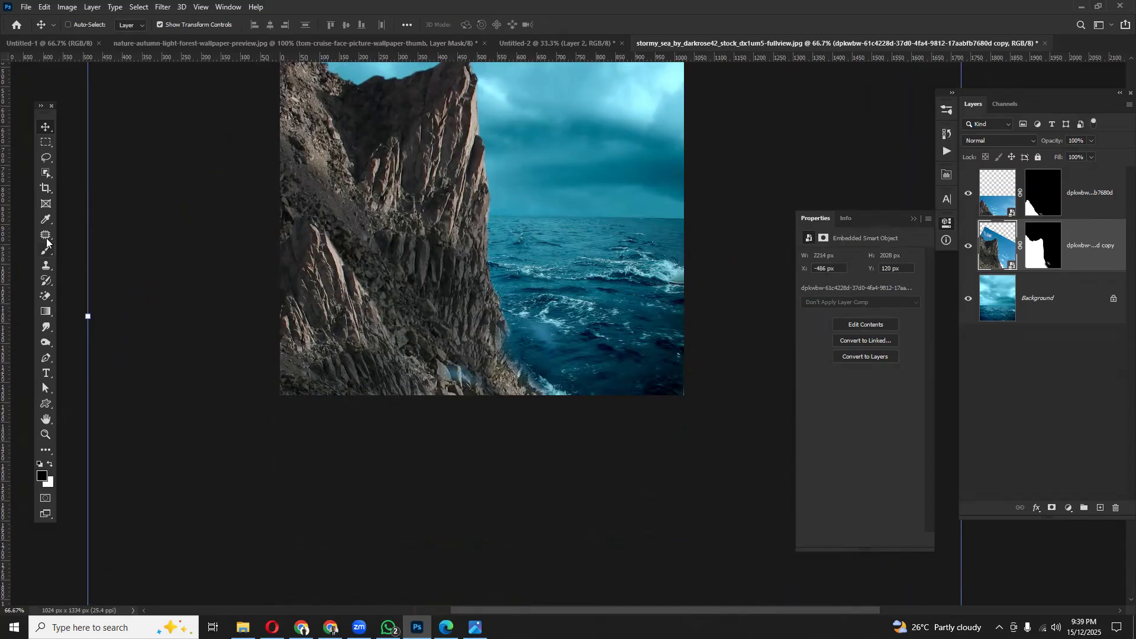
- Rasterize the left cliff copy's smart object so it can be painted on with the Brush tool
{"action": "key", "text": "b"}
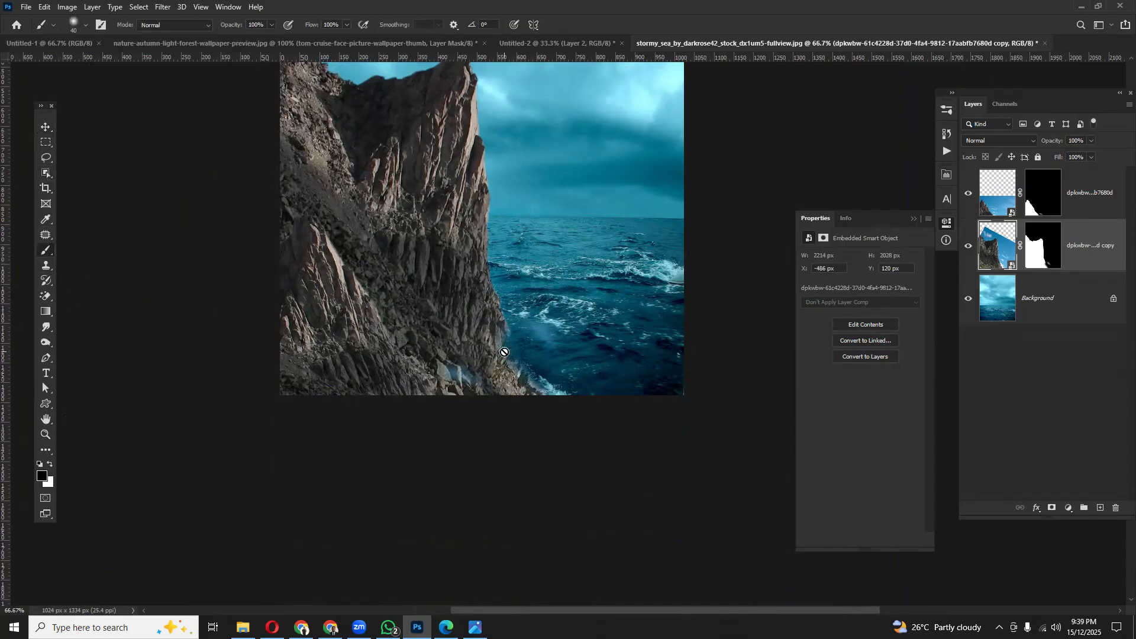
{"action": "left_click", "coordinate": [505, 352]}
{"action": "left_click", "coordinate": [552, 241]}
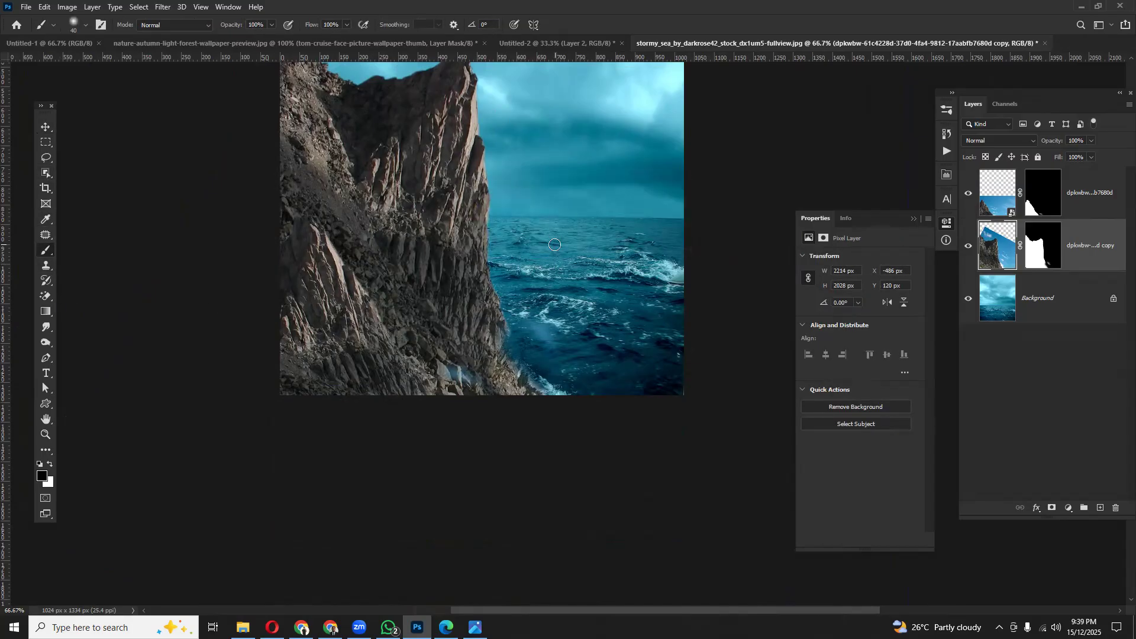
{"action": "left_click_drag", "start_coordinate": [506, 376], "coordinate": [513, 388]}
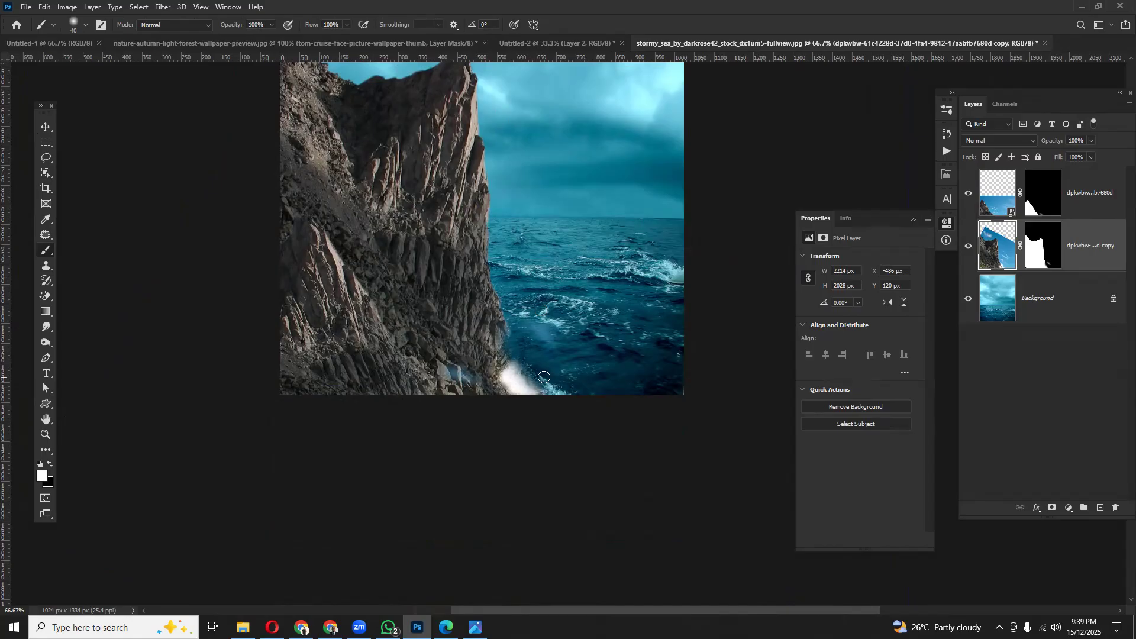
{"action": "key", "text": "bracketright"}
{"action": "mouse_move", "coordinate": [551, 388]}
{"action": "left_mouse_down"}
{"action": "mouse_move", "coordinate": [522, 379]}
{"action": "mouse_move", "coordinate": [538, 361]}
{"action": "mouse_move", "coordinate": [491, 340]}
{"action": "left_mouse_up"}
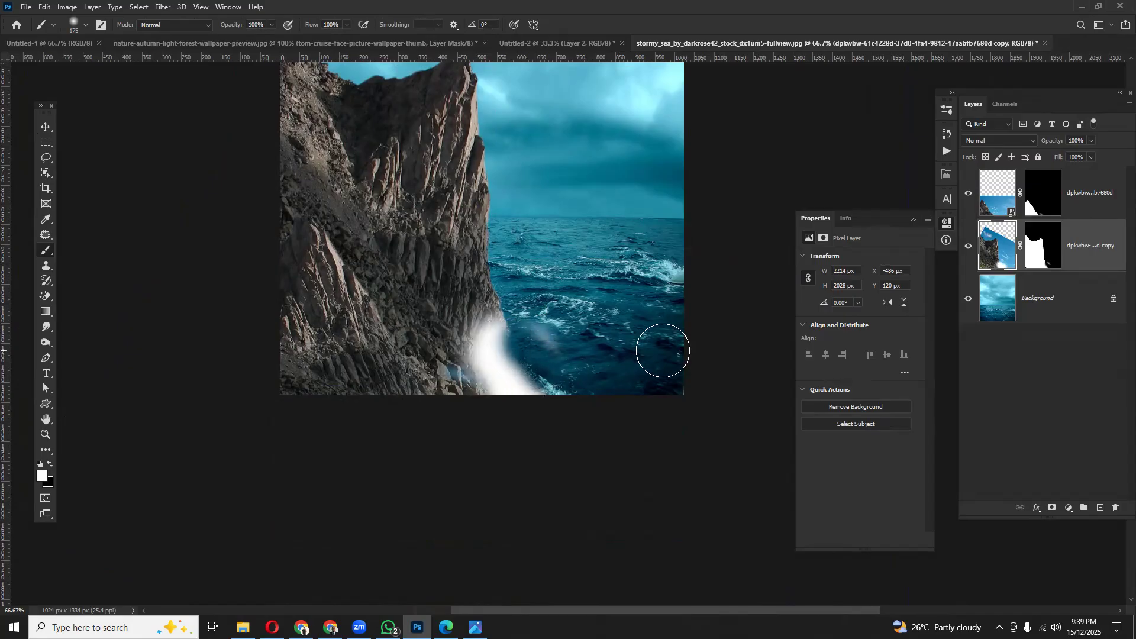
{"action": "key", "text": "ctrl+z"}
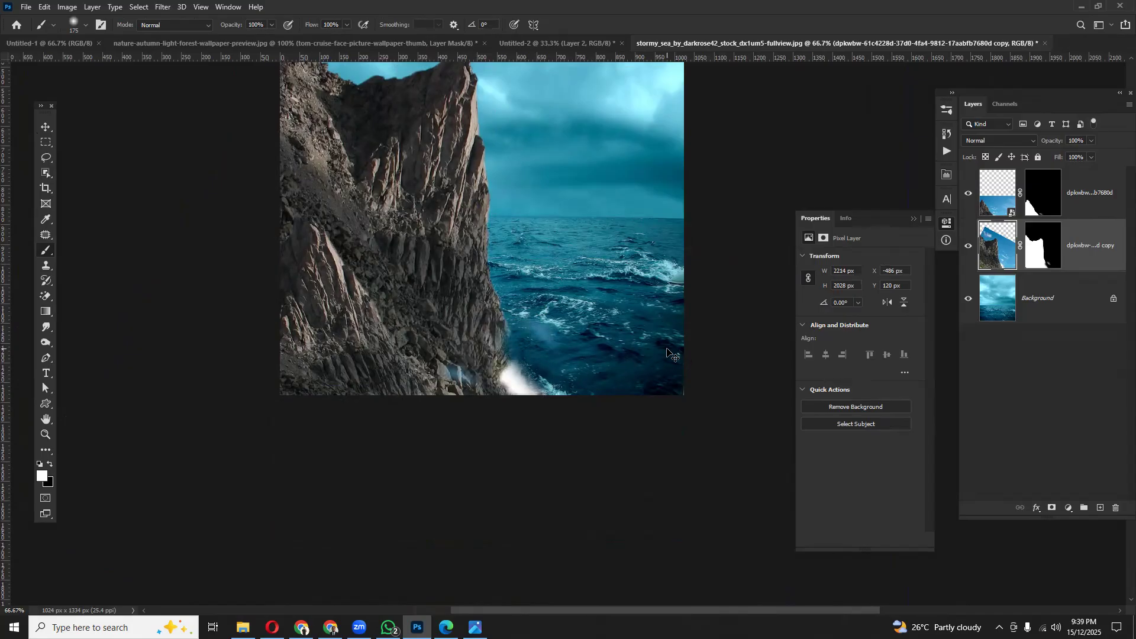
{"action": "key", "text": "ctrl+z"}
- Paint black on the left cliff copy's layer mask along its lower seaward edge to fade the base into the water
{"action": "left_click", "coordinate": [1046, 254]}
{"action": "key", "text": "x"}
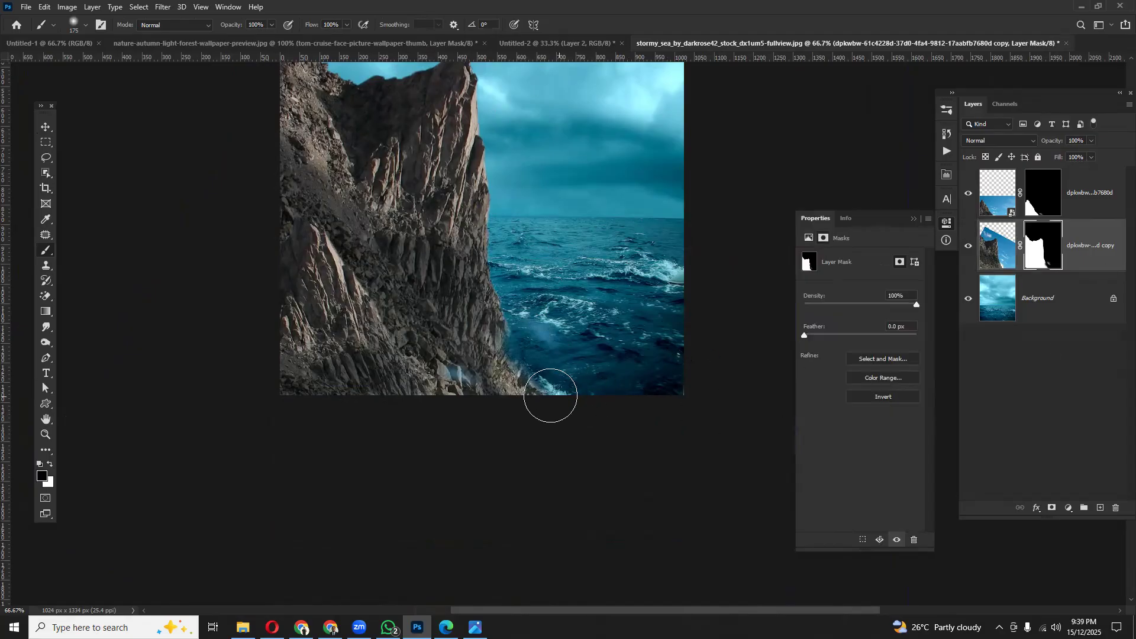
{"action": "mouse_move", "coordinate": [531, 359]}
{"action": "left_mouse_down"}
{"action": "mouse_move", "coordinate": [524, 423]}
{"action": "mouse_move", "coordinate": [512, 391]}
{"action": "mouse_move", "coordinate": [575, 415]}
{"action": "mouse_move", "coordinate": [567, 391]}
{"action": "mouse_move", "coordinate": [557, 409]}
{"action": "mouse_move", "coordinate": [515, 400]}
{"action": "mouse_move", "coordinate": [535, 360]}
{"action": "mouse_move", "coordinate": [514, 295]}
{"action": "mouse_move", "coordinate": [522, 260]}
{"action": "mouse_move", "coordinate": [517, 296]}
{"action": "left_mouse_up"}
- Rotate the left cliff copy about 10.4° counter-clockwise
{"action": "scroll", "coordinate": [590, 305], "scroll_direction": "up", "scroll_amount": 5}
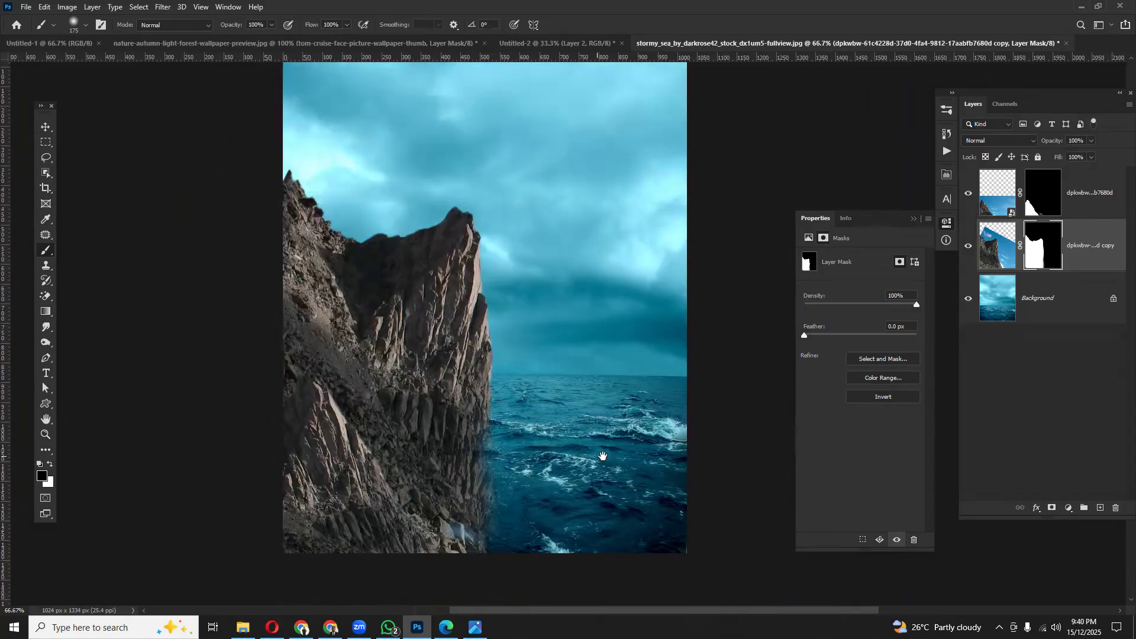
{"action": "scroll", "coordinate": [597, 367], "scroll_direction": "left", "scroll_amount": 2}
{"action": "left_click", "coordinate": [45, 126]}
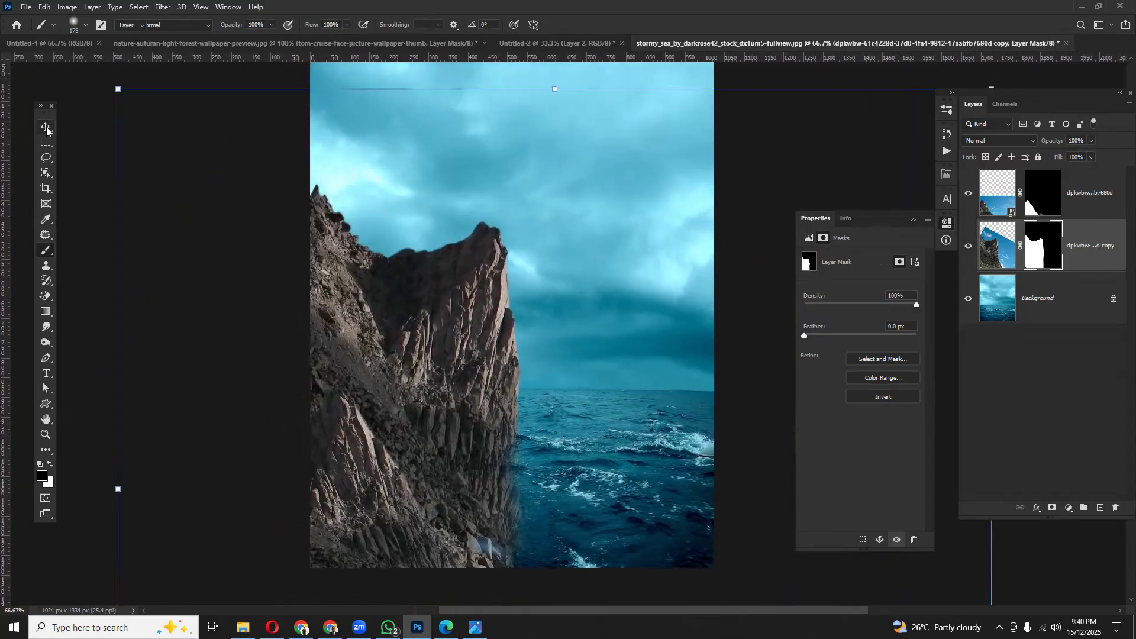
{"action": "left_click_drag", "start_coordinate": [566, 78], "coordinate": [496, 86]}
{"action": "scroll", "coordinate": [530, 304], "scroll_direction": "right", "scroll_amount": 3}
{"action": "scroll", "coordinate": [531, 305], "scroll_direction": "down", "scroll_amount": 1}
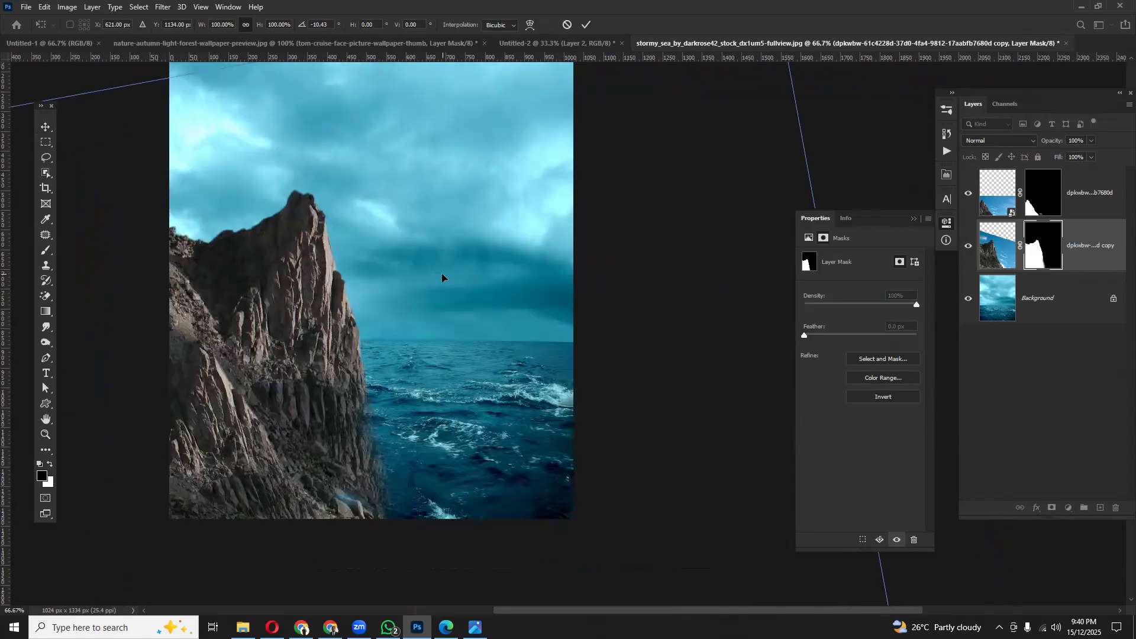
{"action": "key", "text": "Return"}
- Duplicate the left cliff, flip the copy horizontally and place it against the canvas's right edge
{"action": "left_click_drag", "start_coordinate": [294, 322], "coordinate": [553, 370]}
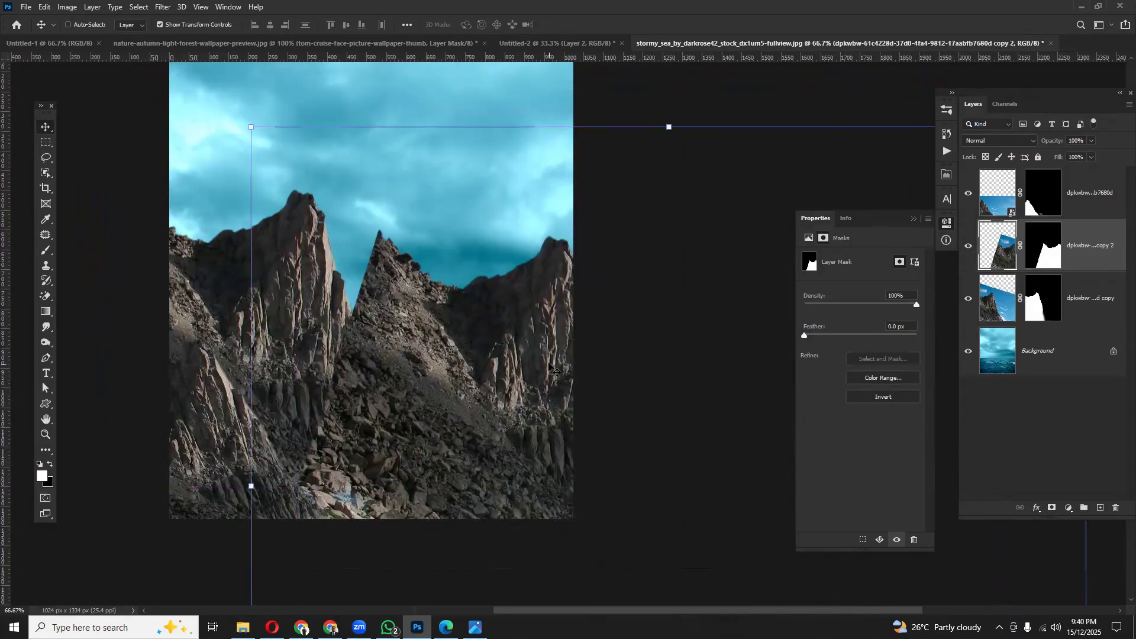
{"action": "key", "text": "ctrl+t"}
{"action": "right_click", "coordinate": [551, 365]}
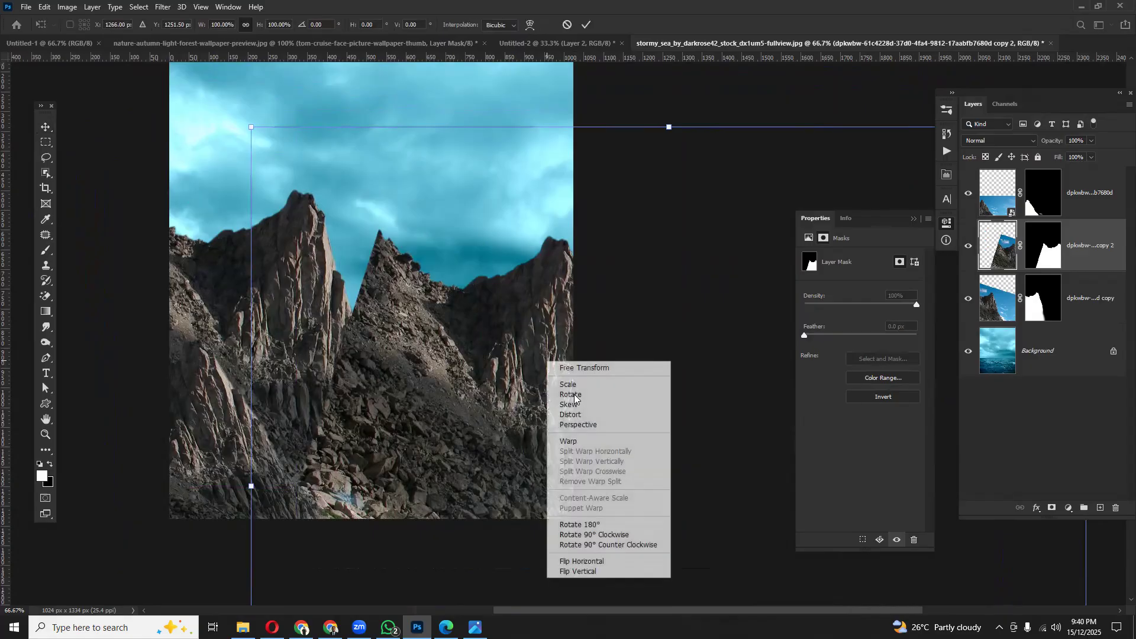
{"action": "left_click", "coordinate": [578, 562]}
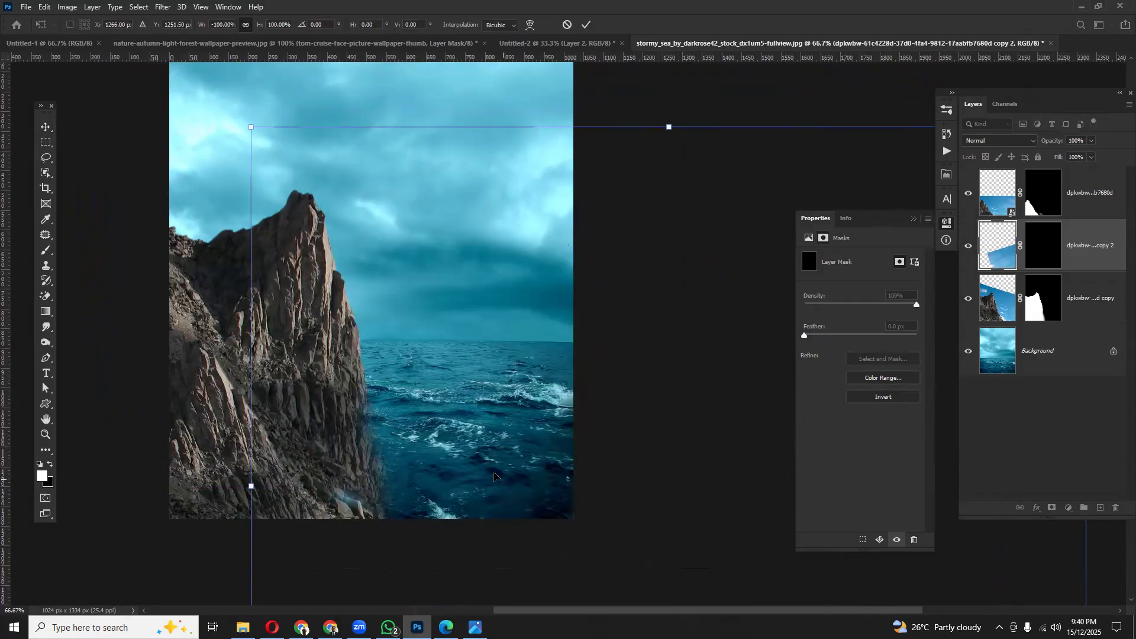
{"action": "left_click_drag", "start_coordinate": [537, 410], "coordinate": [513, 407]}
{"action": "key", "text": "Return"}
- Duplicate the right cliff, then rotate the new copy counter-clockwise and flip it vertically
{"action": "left_click_drag", "start_coordinate": [535, 324], "coordinate": [483, 354], "text": "alt"}
{"action": "left_click_drag", "start_coordinate": [838, 142], "coordinate": [496, 127]}
{"action": "left_click_drag", "start_coordinate": [488, 300], "coordinate": [572, 365]}
{"action": "key", "text": "Return"}
{"action": "right_click", "coordinate": [572, 365]}
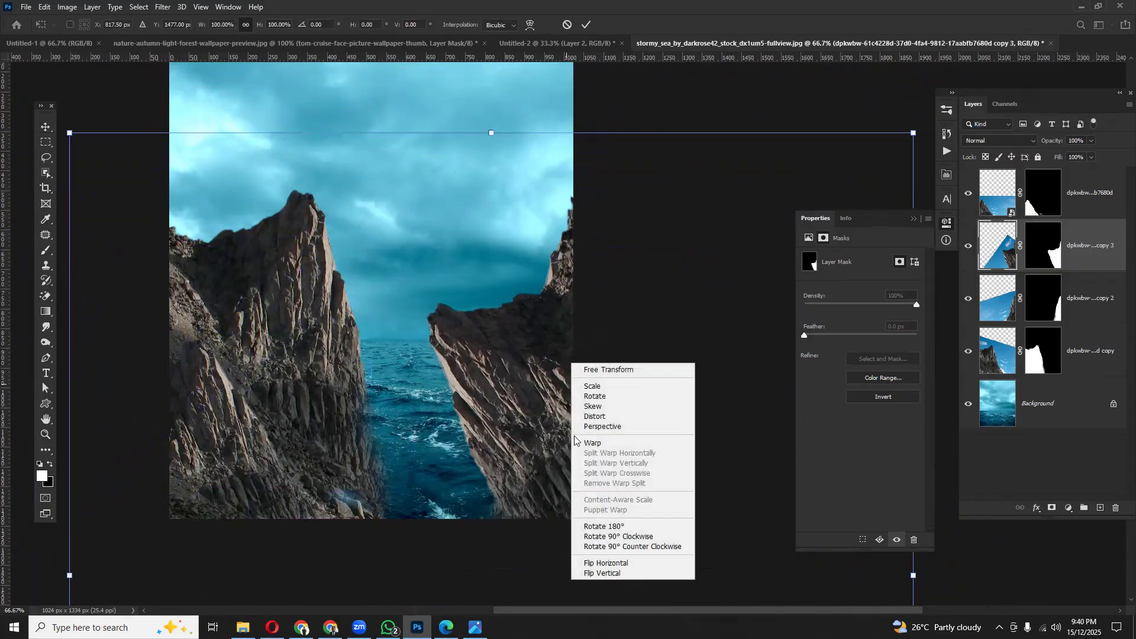
{"action": "left_click", "coordinate": [597, 574]}
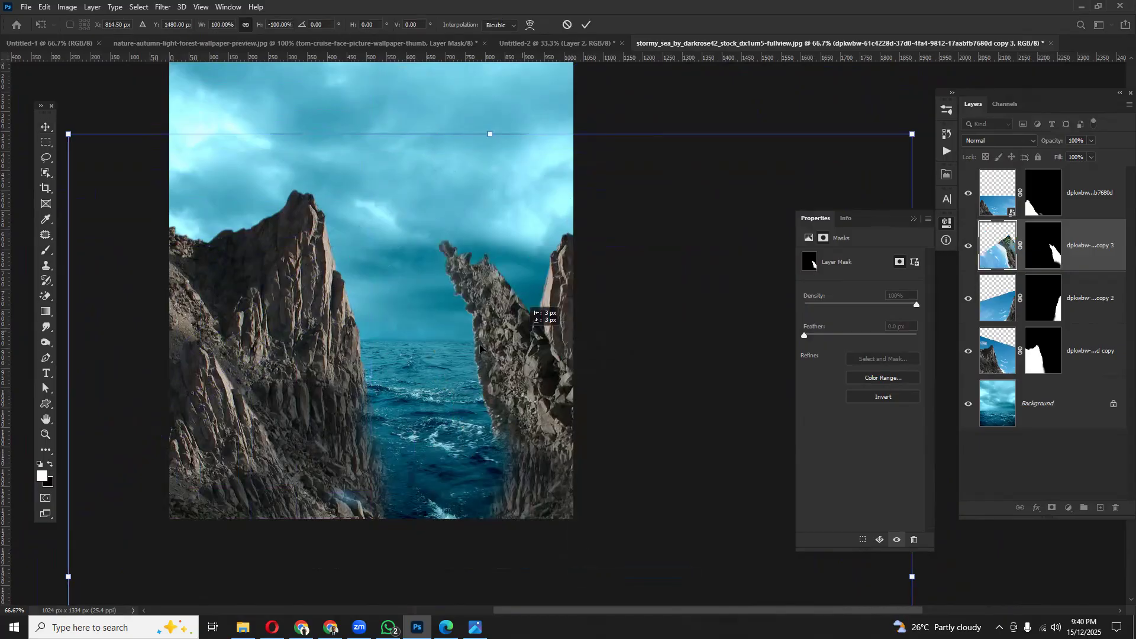
{"action": "left_click_drag", "start_coordinate": [541, 318], "coordinate": [329, 309]}
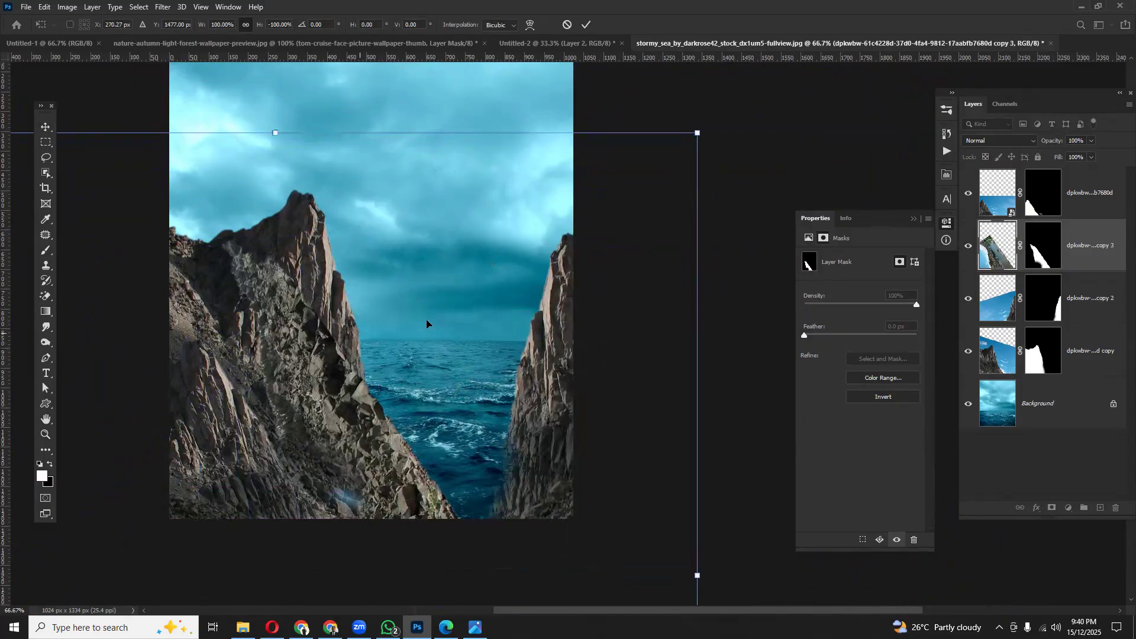
{"action": "right_click", "coordinate": [536, 338]}
{"action": "left_click", "coordinate": [568, 537]}
{"action": "left_click_drag", "start_coordinate": [320, 342], "coordinate": [609, 190]}
{"action": "left_click_drag", "start_coordinate": [428, 490], "coordinate": [333, 336]}
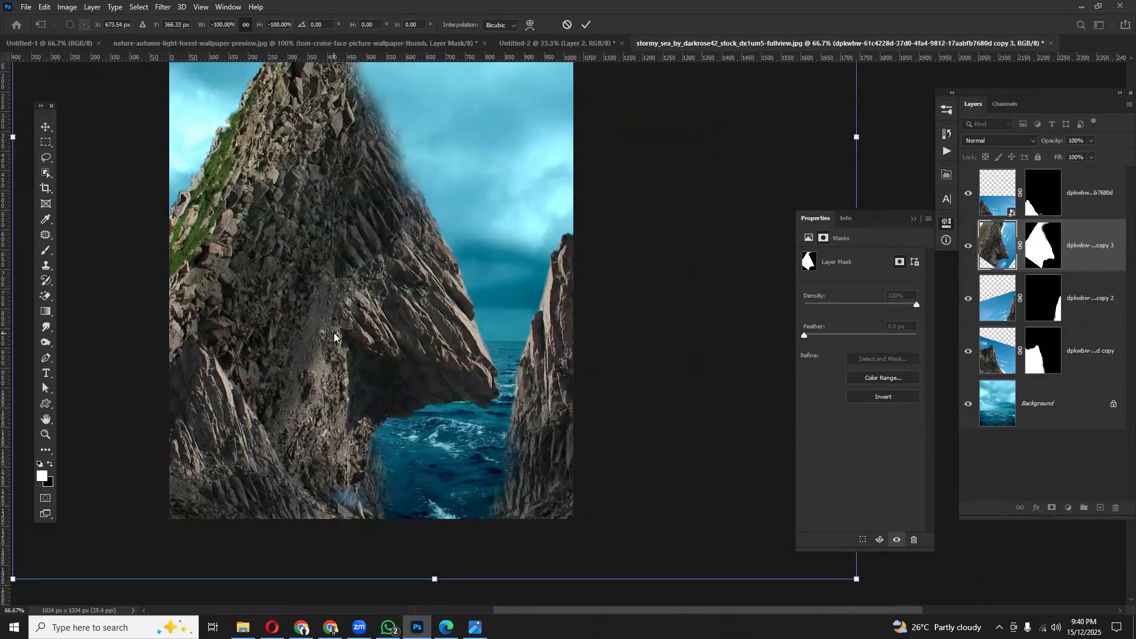
{"action": "right_click", "coordinate": [334, 337]}
{"action": "left_click", "coordinate": [360, 537]}
- Rotate the vertically flipped cliff copy about 37.5° clockwise and position it as an overhanging ledge on the sea's right side
{"action": "left_click_drag", "start_coordinate": [395, 363], "coordinate": [410, 422]}
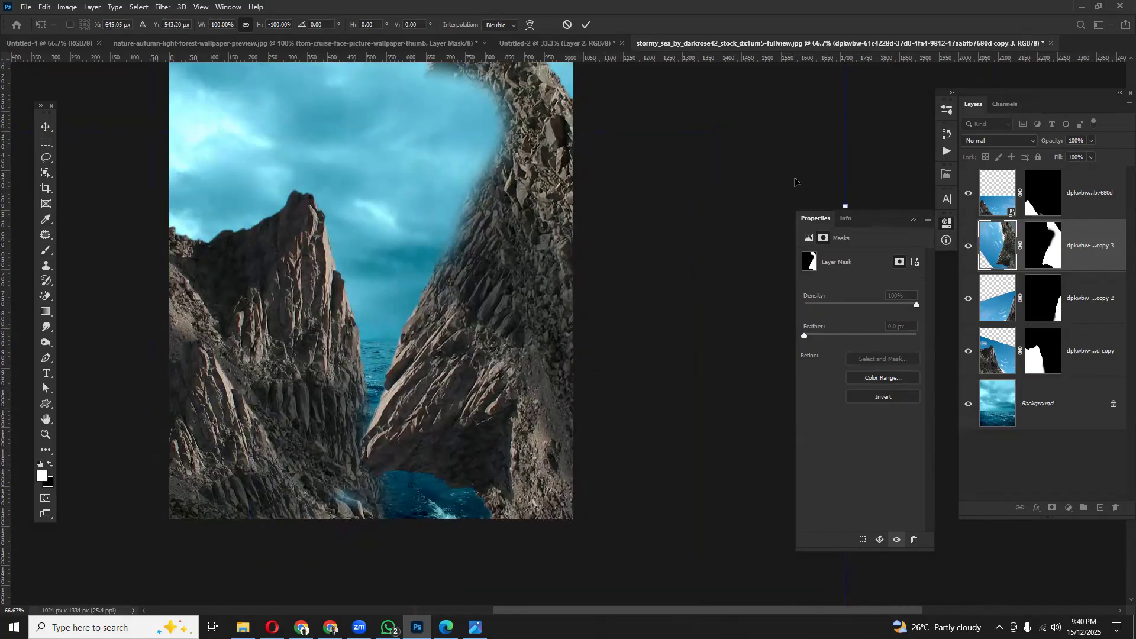
{"action": "scroll", "coordinate": [654, 328], "scroll_direction": "up", "scroll_amount": 3}
{"action": "scroll", "coordinate": [654, 328], "scroll_direction": "up", "scroll_amount": 3}
{"action": "scroll", "coordinate": [687, 319], "scroll_direction": "down", "scroll_amount": 1}
{"action": "left_click_drag", "start_coordinate": [513, 437], "coordinate": [496, 256]}
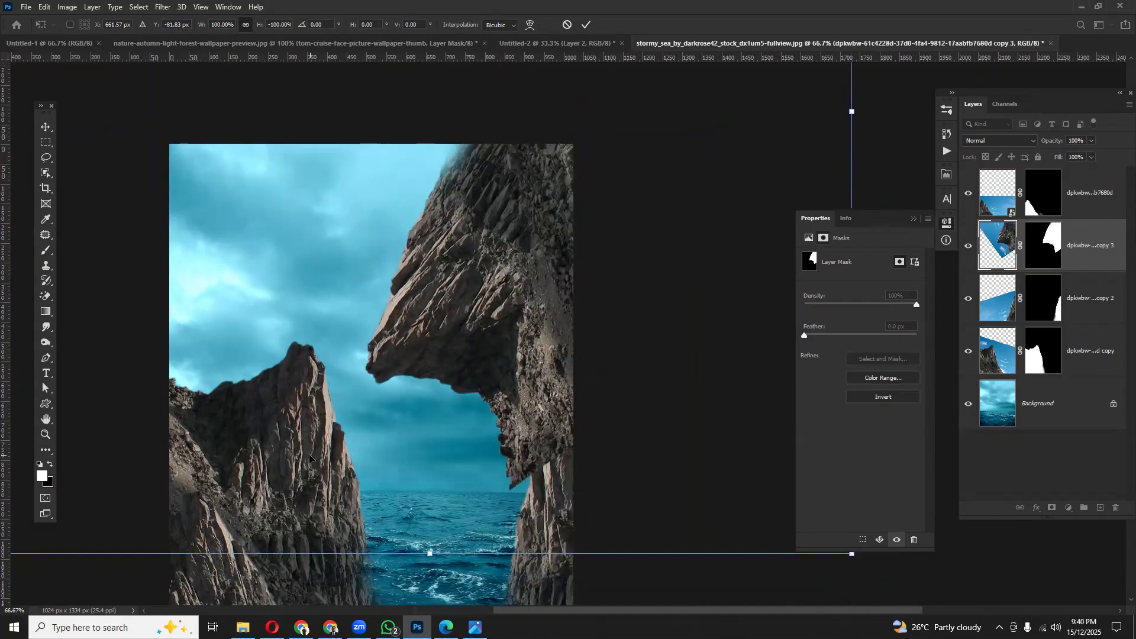
{"action": "key", "text": "ctrl+minus"}
{"action": "key", "text": "ctrl+minus"}
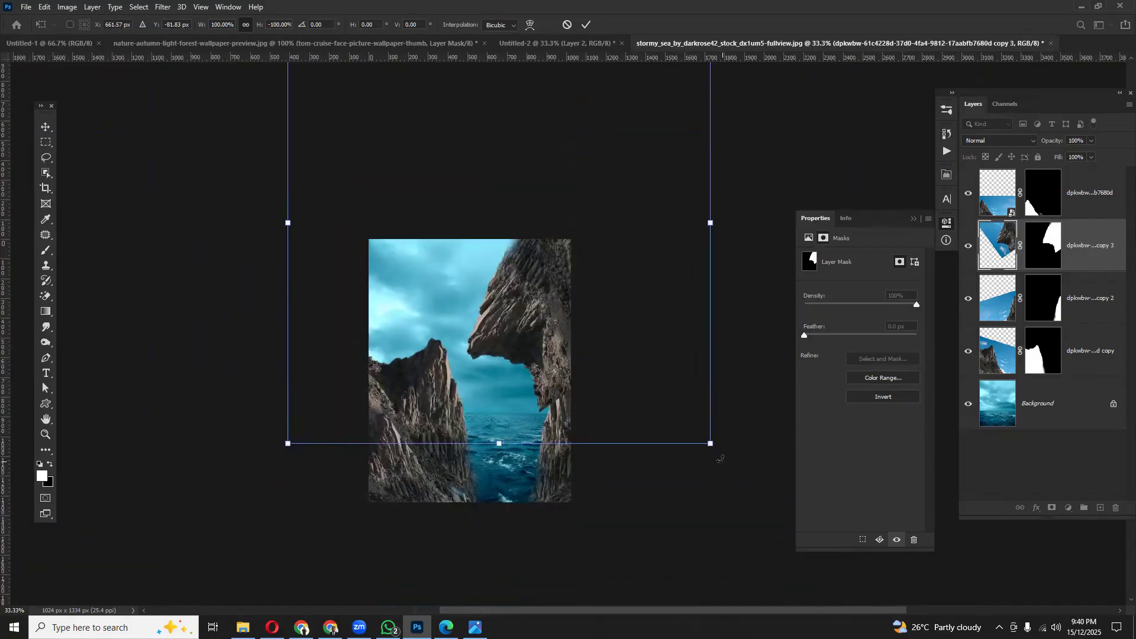
{"action": "left_click_drag", "start_coordinate": [712, 476], "coordinate": [557, 536]}
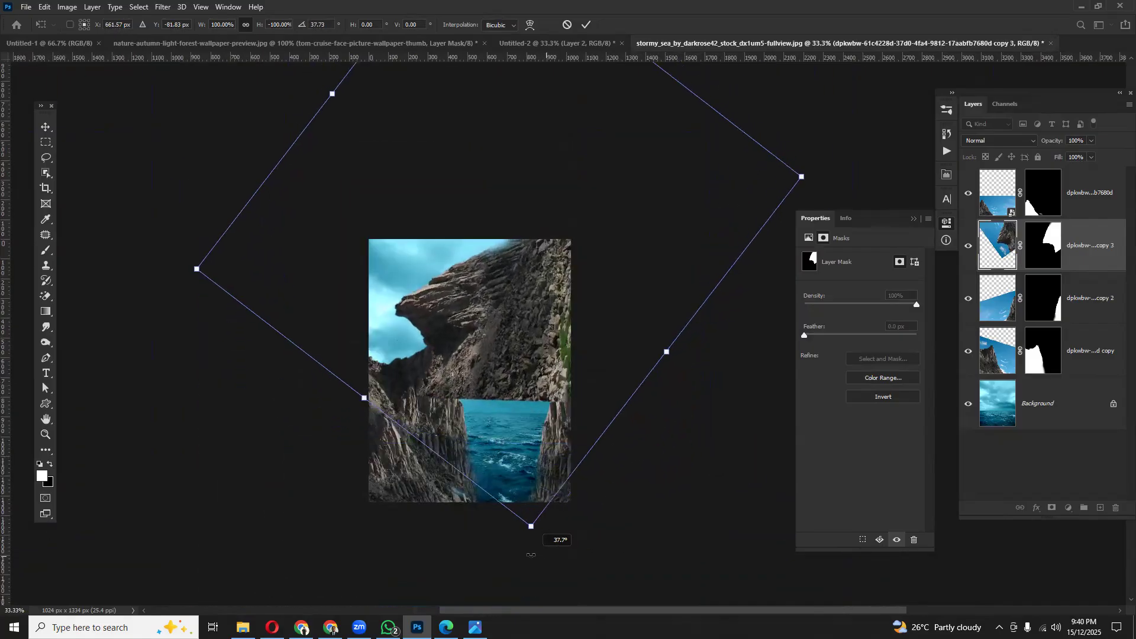
{"action": "left_click_drag", "start_coordinate": [515, 361], "coordinate": [601, 478]}
{"action": "mouse_move", "coordinate": [561, 439]}
{"action": "left_mouse_down"}
{"action": "mouse_move", "coordinate": [603, 490]}
{"action": "mouse_move", "coordinate": [564, 438]}
{"action": "left_mouse_up"}
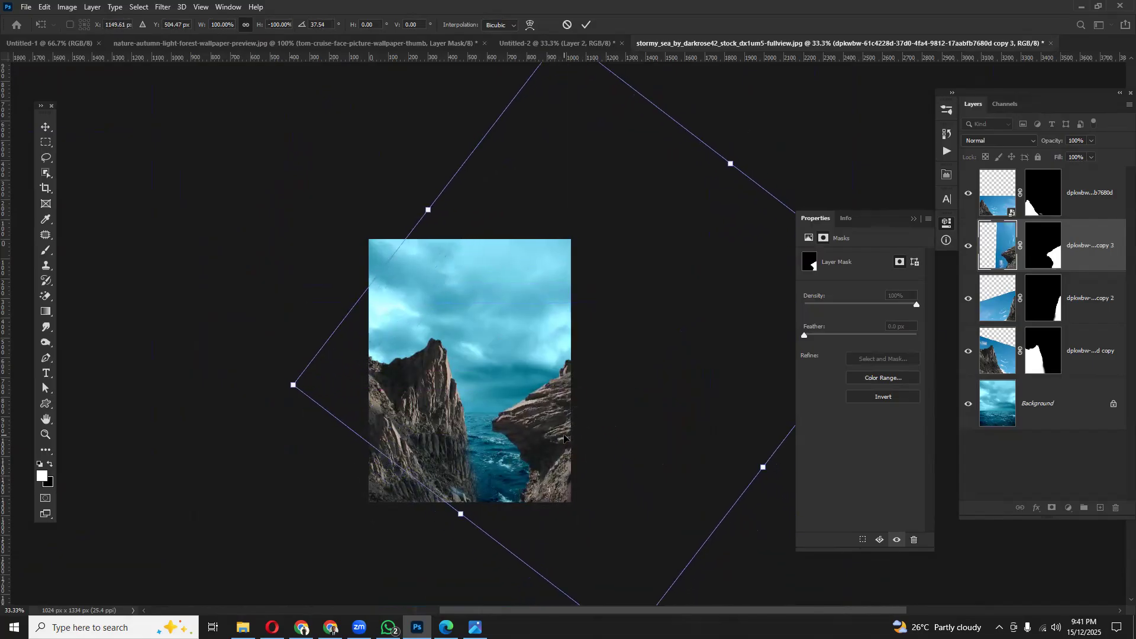
{"action": "key", "text": "ctrl+plus"}
{"action": "left_click_drag", "start_coordinate": [563, 493], "coordinate": [553, 384]}
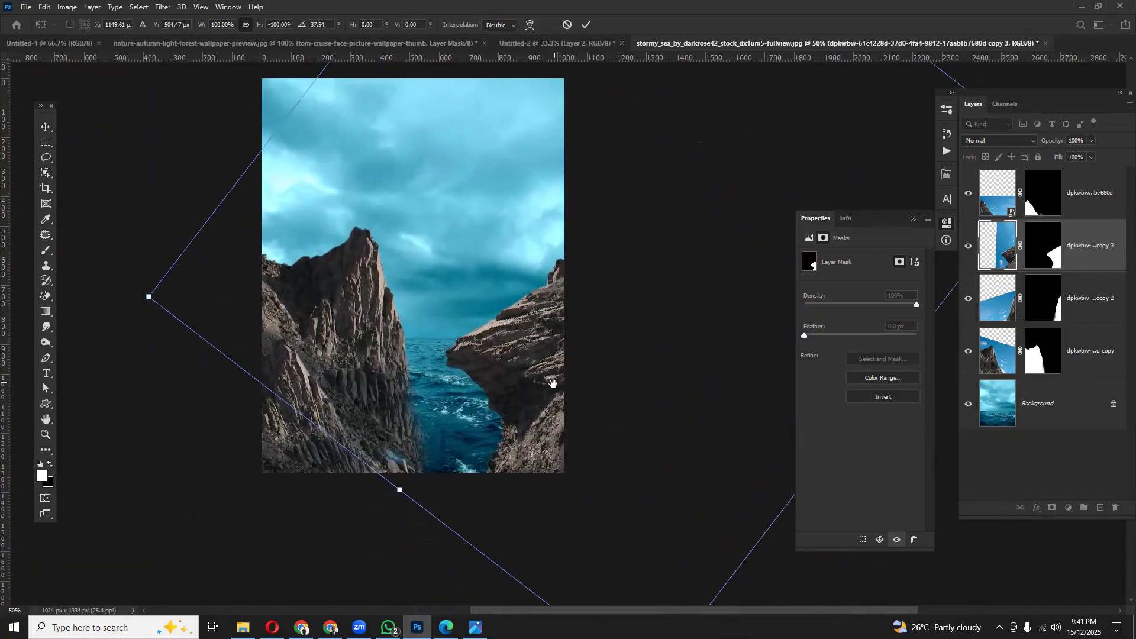
{"action": "key", "text": "Return"}
- Place the ledge layer directly above the Background, and rotate it flatter while shifting it toward the canvas's right edge
{"action": "left_click_drag", "start_coordinate": [1087, 252], "coordinate": [1068, 371]}
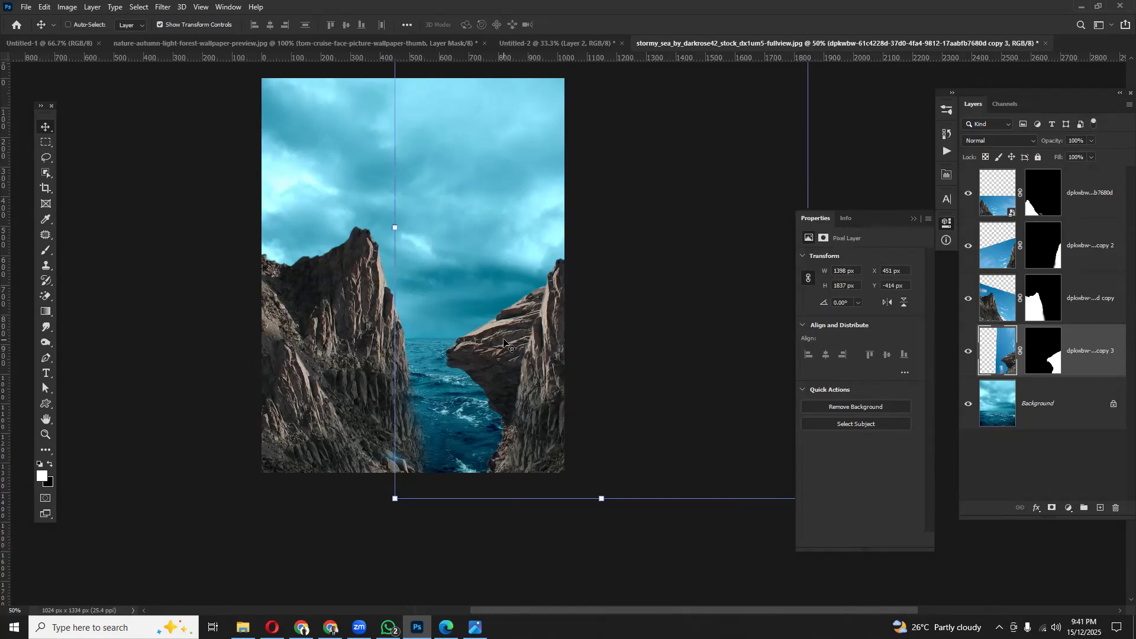
{"action": "left_click_drag", "start_coordinate": [390, 510], "coordinate": [384, 431]}
{"action": "left_click_drag", "start_coordinate": [505, 340], "coordinate": [581, 372]}
{"action": "left_click_drag", "start_coordinate": [435, 432], "coordinate": [503, 438]}
{"action": "key", "text": "Return"}
- Shift the front rock and the left cliff outward to widen the sea, placing the cliff at about X -619 px, Y 244 px
{"action": "right_click", "coordinate": [442, 359]}
{"action": "right_click", "coordinate": [384, 416]}
{"action": "left_click", "coordinate": [415, 424]}
{"action": "left_click_drag", "start_coordinate": [414, 424], "coordinate": [363, 415]}
{"action": "right_click", "coordinate": [435, 398]}
{"action": "left_click", "coordinate": [450, 399]}
{"action": "left_click_drag", "start_coordinate": [450, 400], "coordinate": [392, 399]}
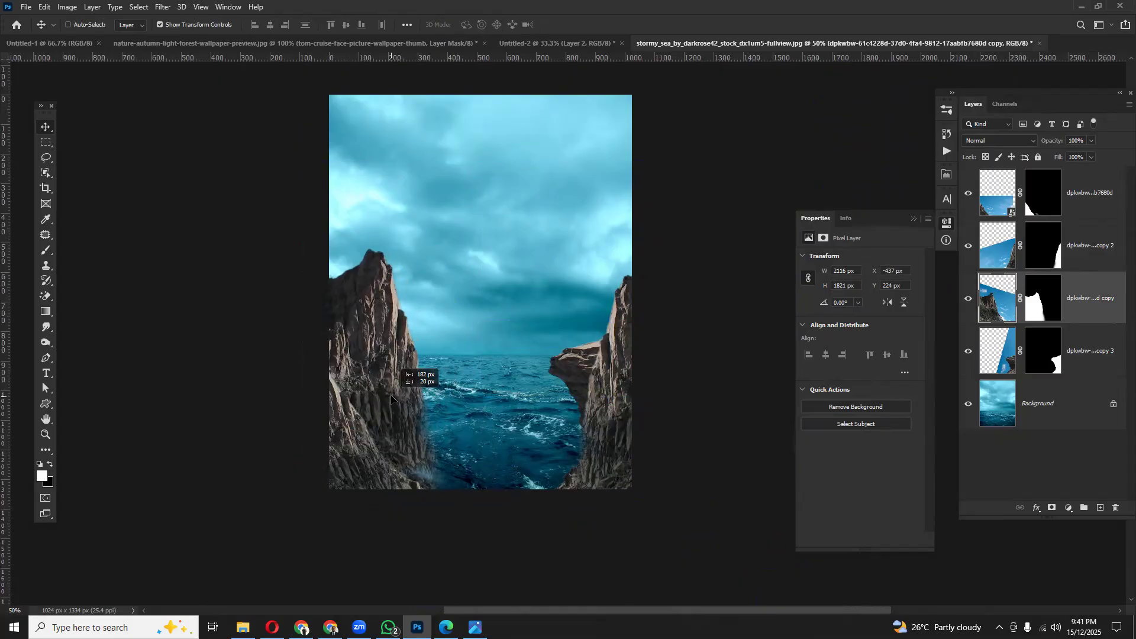
{"action": "left_click_drag", "start_coordinate": [391, 399], "coordinate": [392, 400]}
- Paint black on the left cliff copy's layer mask to hide its protruding lower base beside the water
{"action": "left_click_drag", "start_coordinate": [470, 464], "coordinate": [491, 344]}
{"action": "right_click", "coordinate": [422, 306]}
{"action": "left_click", "coordinate": [438, 314]}
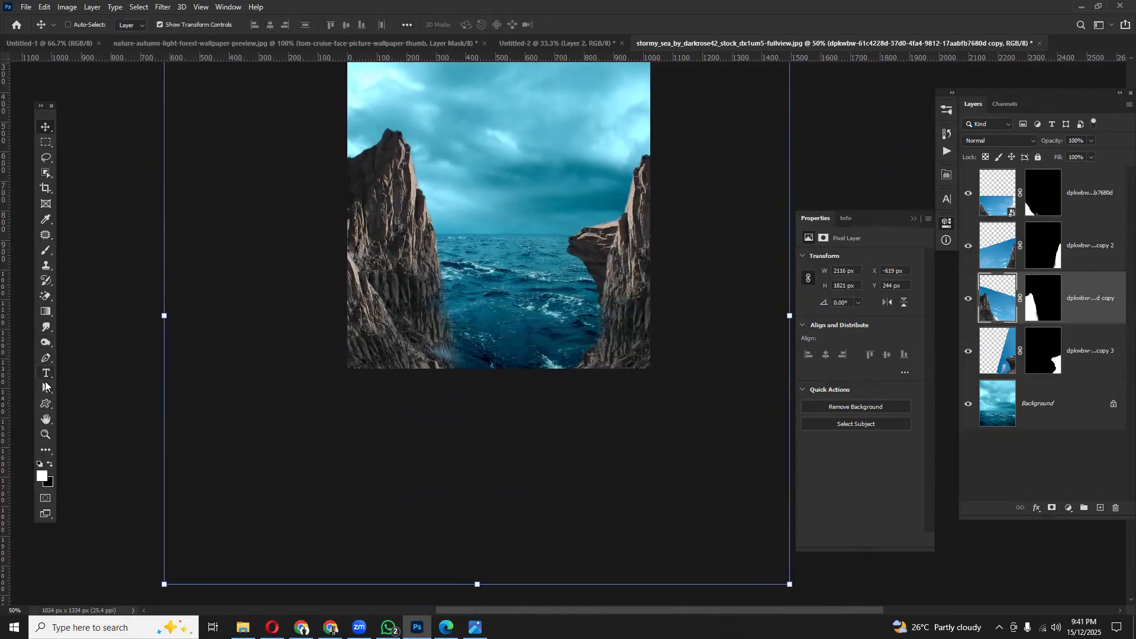
{"action": "left_click", "coordinate": [47, 252]}
{"action": "left_click", "coordinate": [446, 356]}
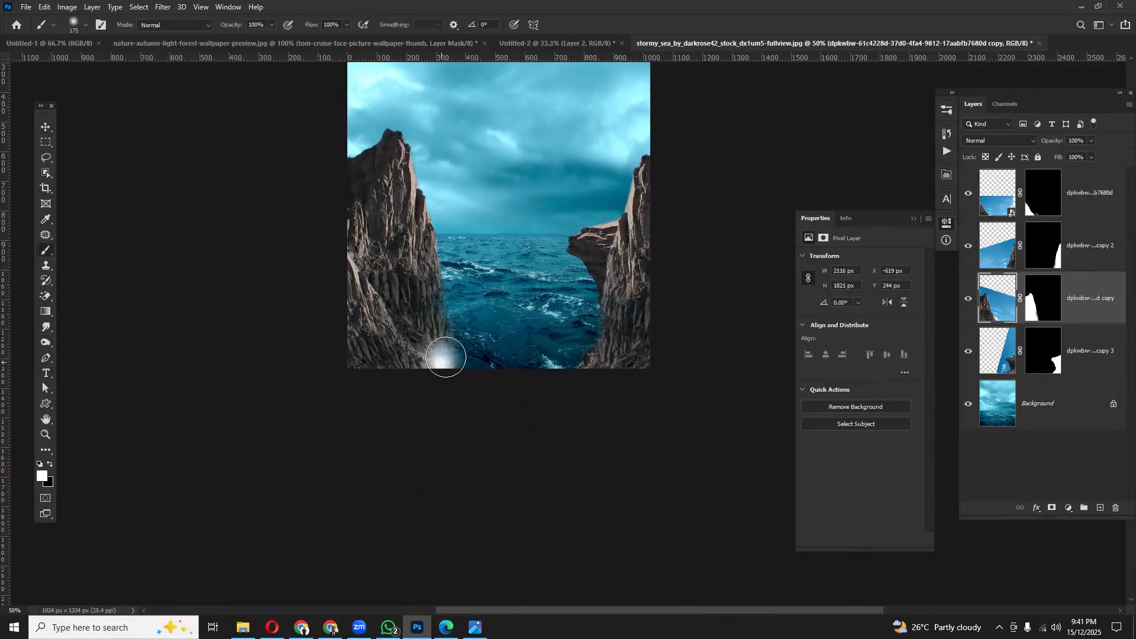
{"action": "key", "text": "ctrl+z"}
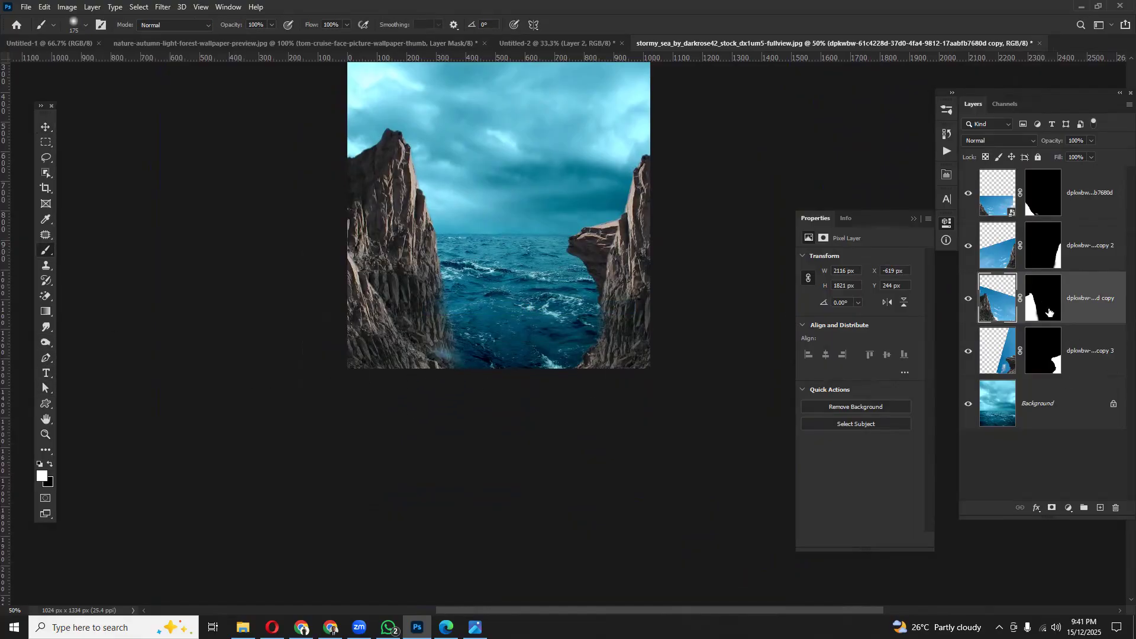
{"action": "left_click", "coordinate": [1049, 312]}
{"action": "key", "text": "x"}
{"action": "mouse_move", "coordinate": [452, 365]}
{"action": "left_mouse_down"}
{"action": "mouse_move", "coordinate": [444, 378]}
{"action": "mouse_move", "coordinate": [469, 325]}
{"action": "mouse_move", "coordinate": [475, 337]}
{"action": "left_mouse_up"}
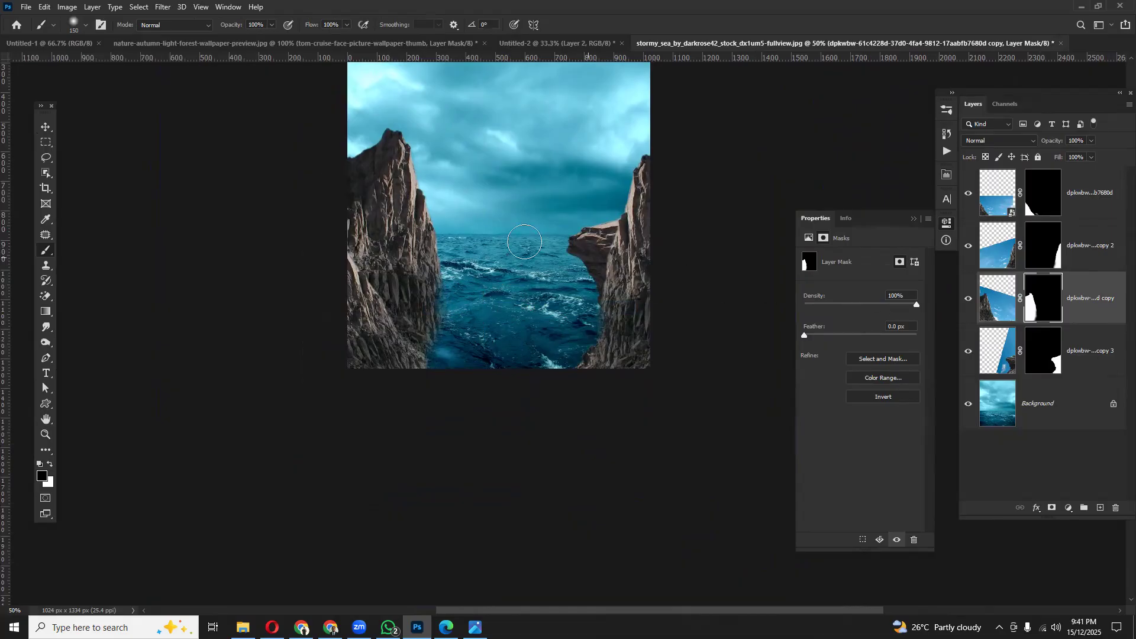
- Select the overhanging ledge layer and move it left so it reaches further out over the sea
{"action": "left_click", "coordinate": [45, 127]}
{"action": "right_click", "coordinate": [589, 245]}
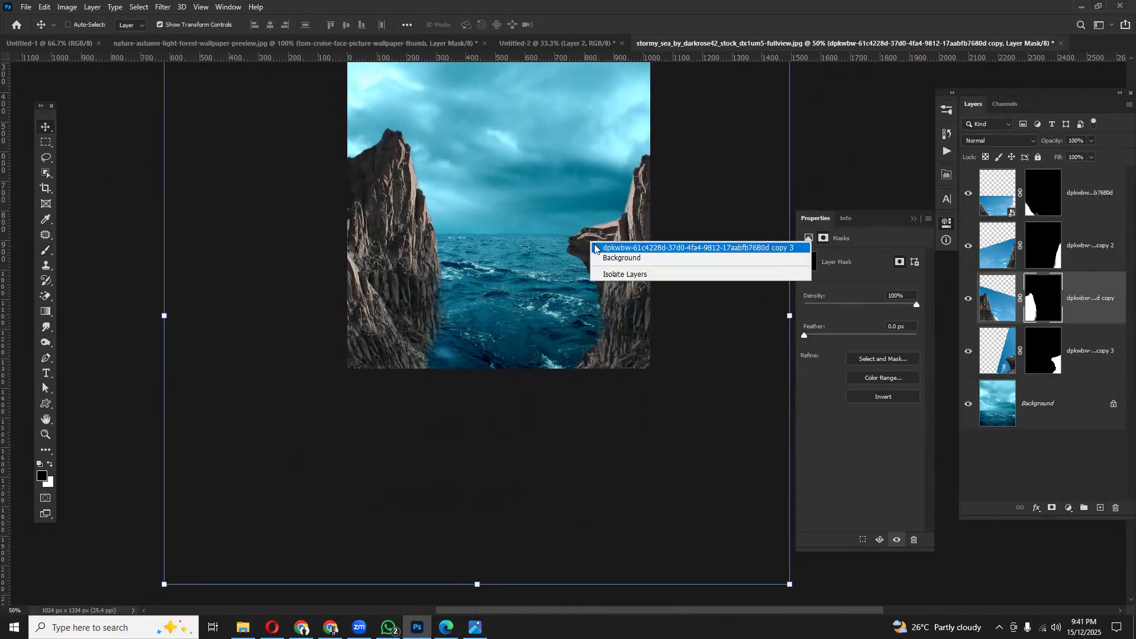
{"action": "left_click", "coordinate": [595, 246]}
{"action": "left_click_drag", "start_coordinate": [588, 244], "coordinate": [563, 248]}
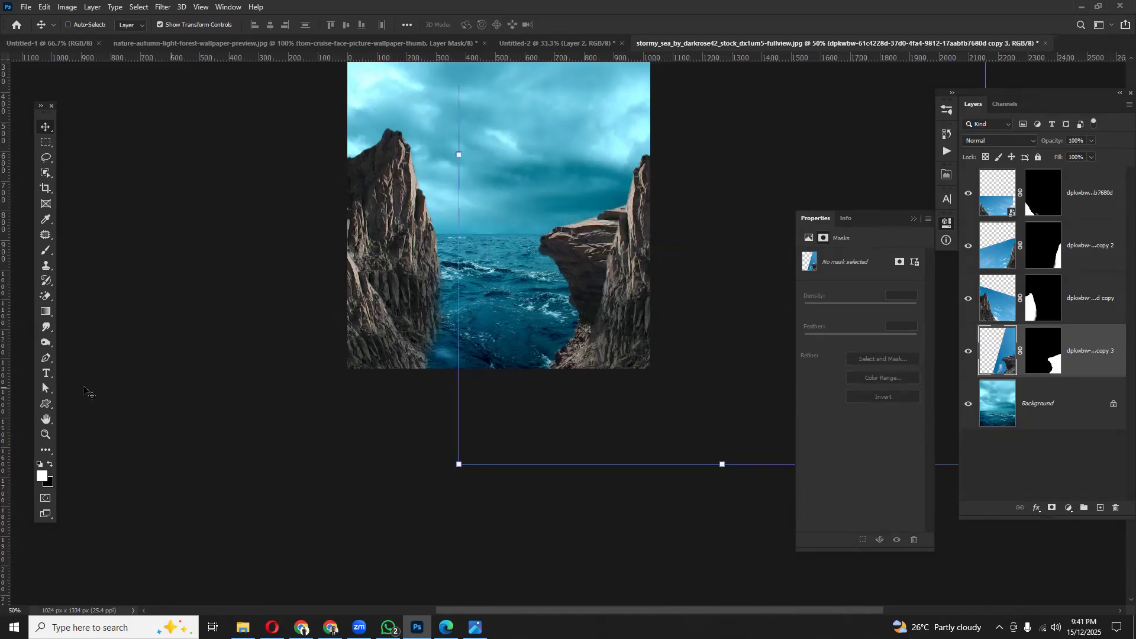
- Paint black on the ledge's layer mask to remove its lower rock and fade the underside into the sea
{"action": "left_click", "coordinate": [44, 251]}
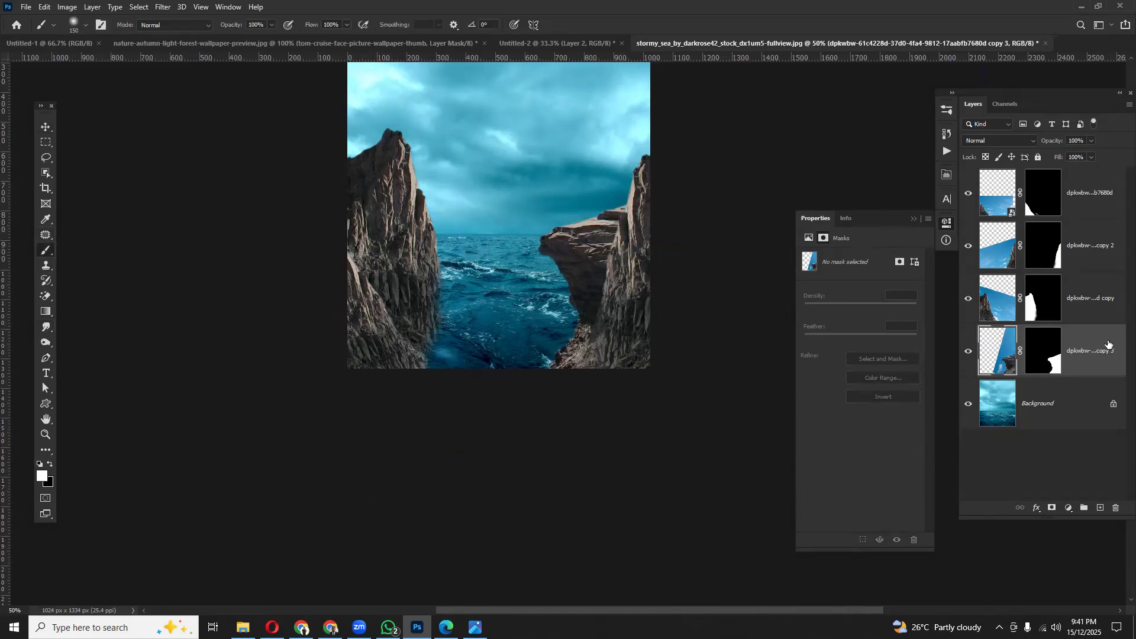
{"action": "left_click", "coordinate": [1045, 354]}
{"action": "key", "text": "x"}
{"action": "left_click_drag", "start_coordinate": [562, 358], "coordinate": [578, 354]}
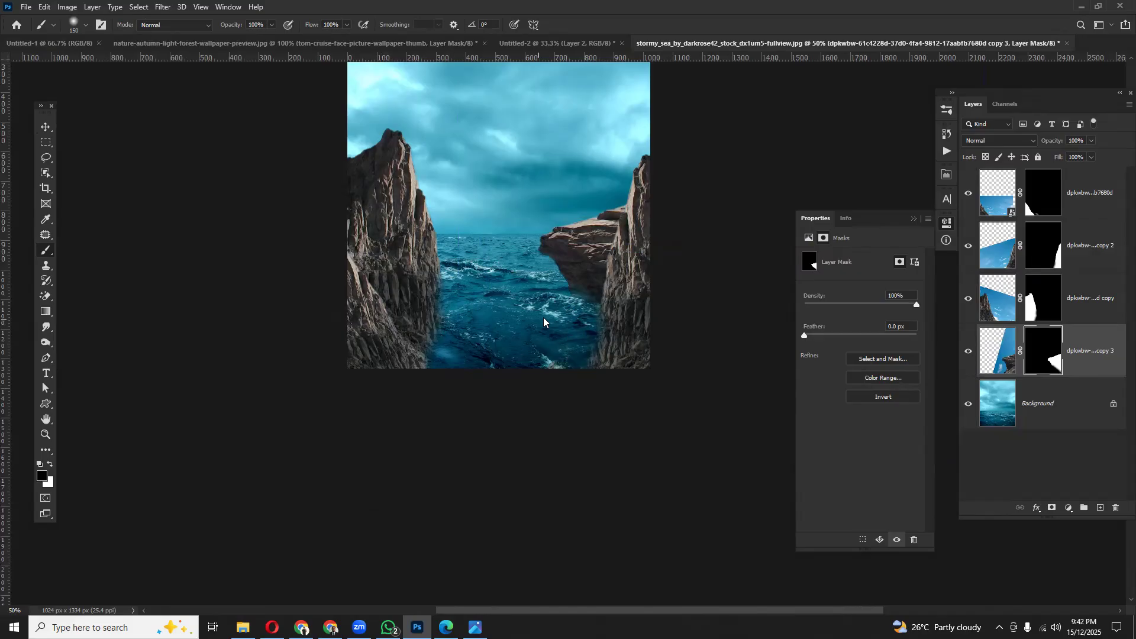
- Place the horse_stock_3 horse-and-rider image between the cliffs, directly above the ledge layer
{"action": "left_click", "coordinate": [46, 128]}
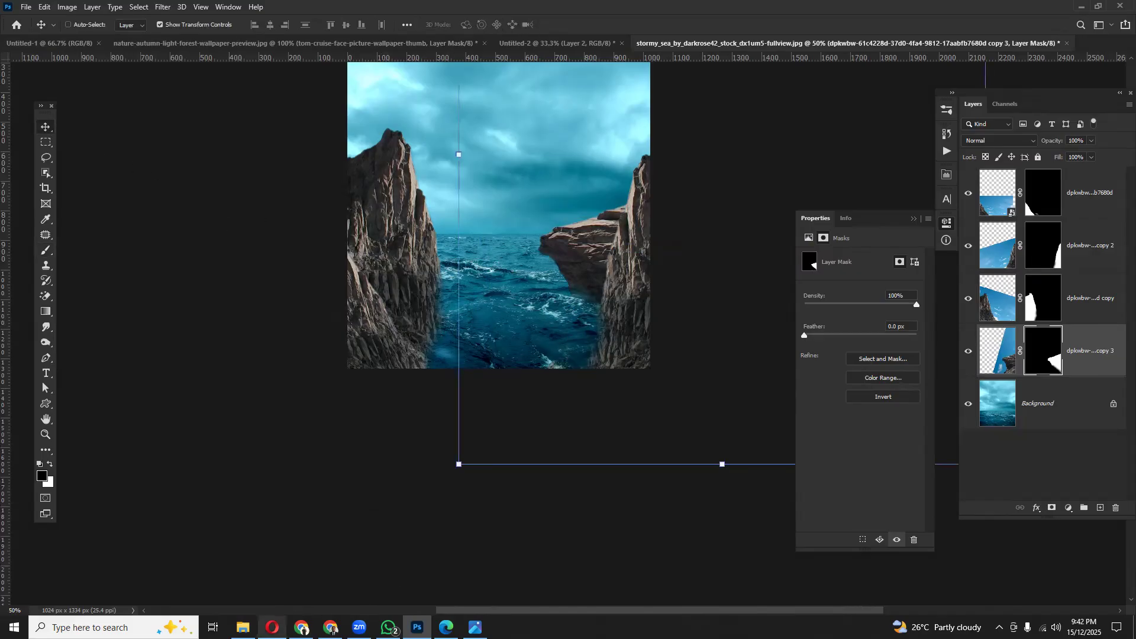
{"action": "left_click", "coordinate": [242, 628]}
{"action": "left_click_drag", "start_coordinate": [650, 259], "coordinate": [503, 84]}
{"action": "key", "text": "Return"}
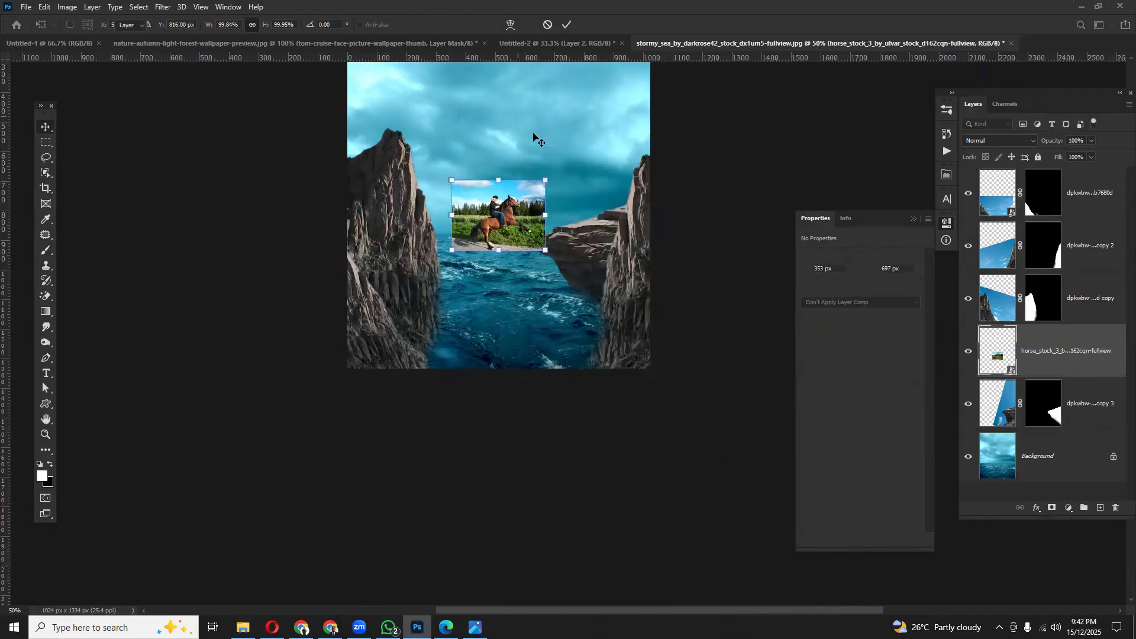
- Enlarge the horse-and-rider image to about 507 × 381 px over the sea and ledge
{"action": "left_click_drag", "start_coordinate": [548, 173], "coordinate": [594, 132]}
{"action": "key", "text": "Return"}
{"action": "key", "text": "ctrl+plus"}
{"action": "key", "text": "ctrl+plus"}
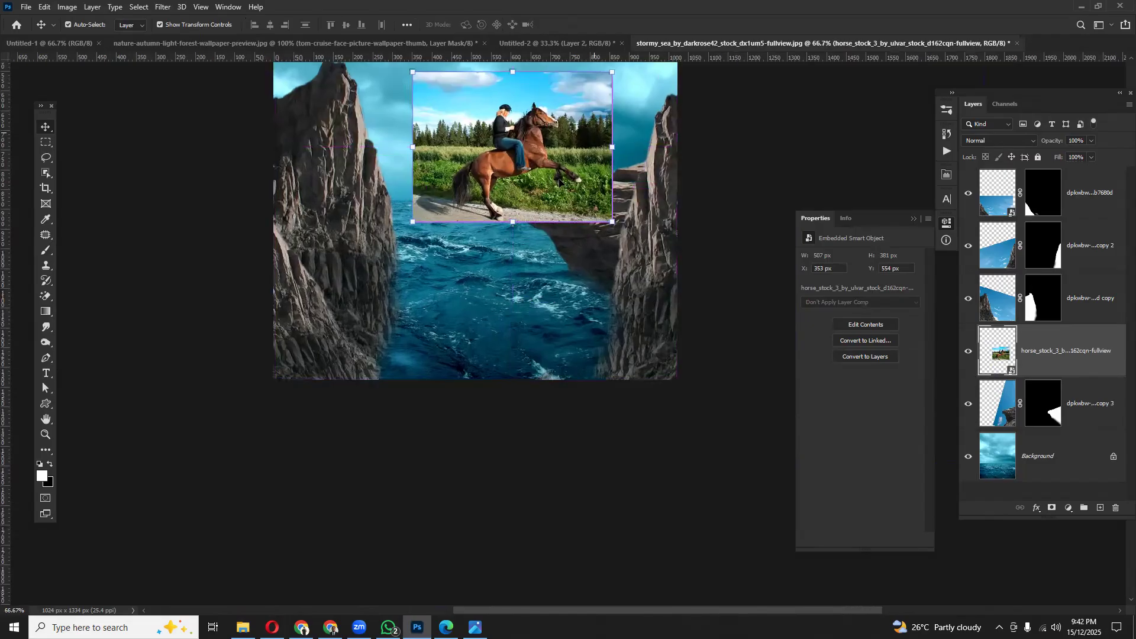
- Select the horse and rider automatically with Select Subject and copy them onto their own layer
{"action": "left_click_drag", "start_coordinate": [513, 316], "coordinate": [494, 464]}
{"action": "left_click", "coordinate": [138, 7]}
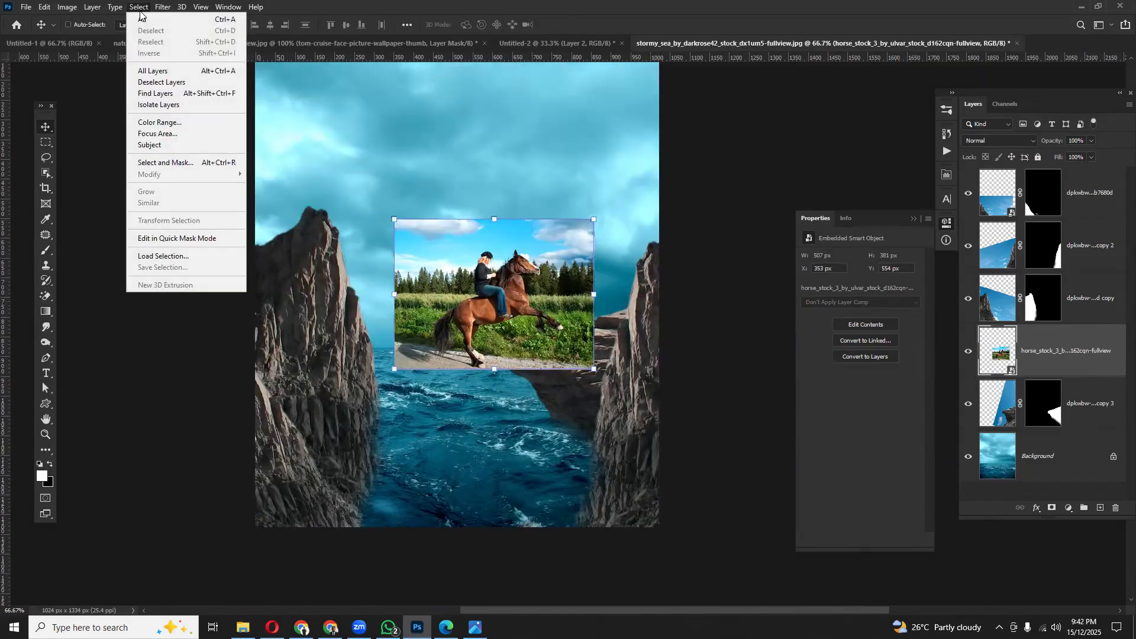
{"action": "left_click", "coordinate": [161, 146]}
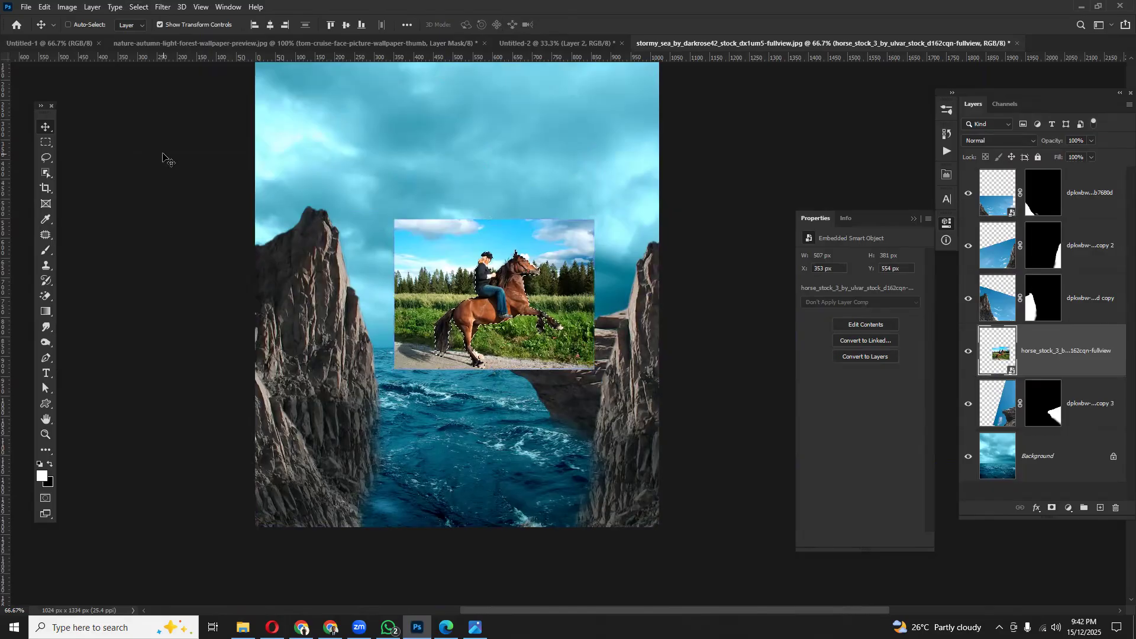
{"action": "key", "text": "ctrl+j"}
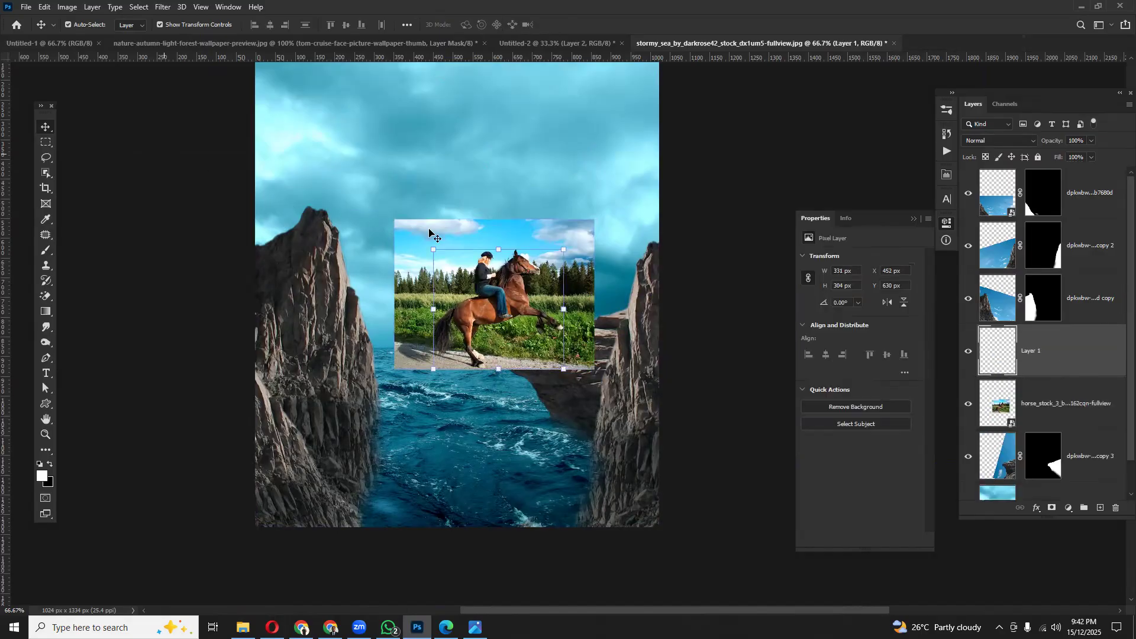
- Move the horse-and-rider cutout up off the original photo and hide the horse_stock_3 photo layer
{"action": "left_click_drag", "start_coordinate": [456, 227], "coordinate": [409, 153]}
{"action": "left_click", "coordinate": [968, 351]}
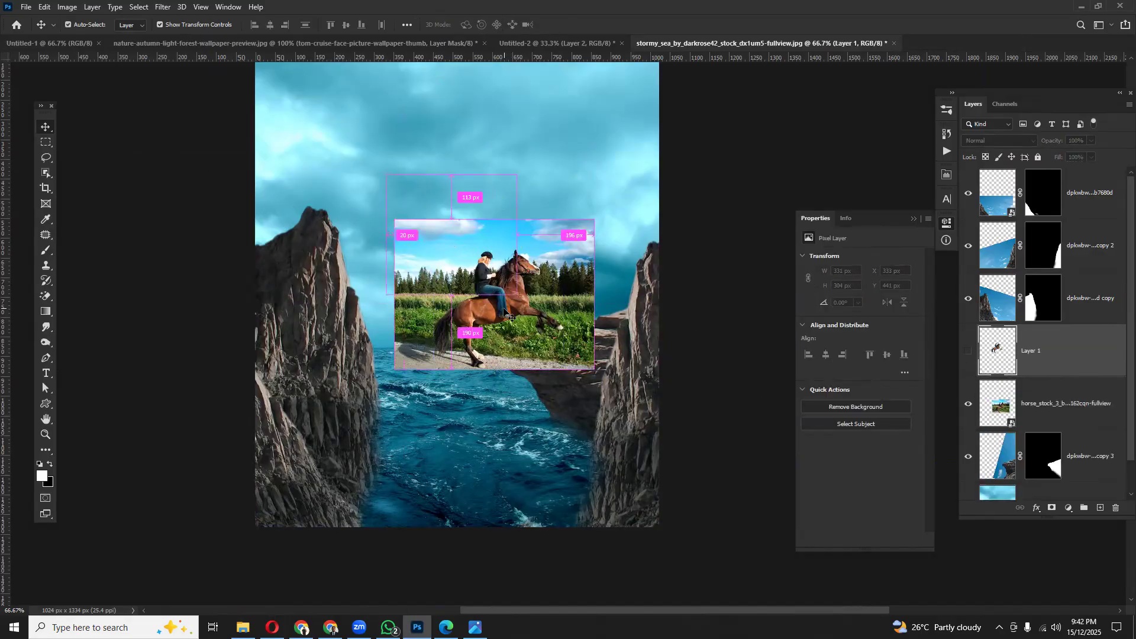
{"action": "left_click", "coordinate": [969, 351]}
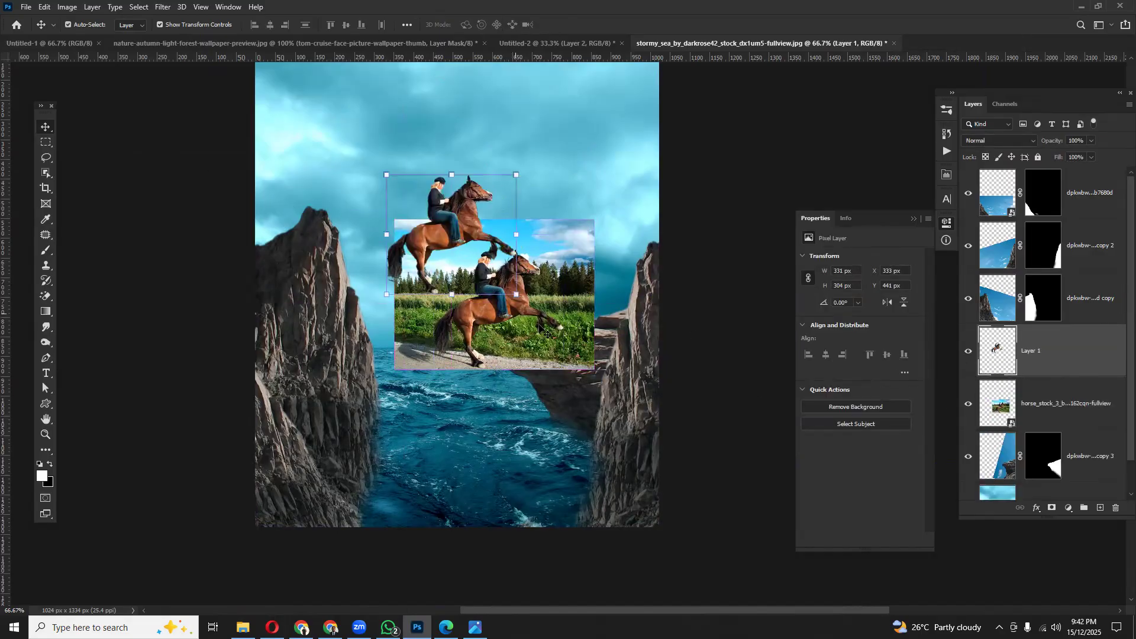
{"action": "left_click", "coordinate": [968, 405]}
- Flip the horse-and-rider cutout horizontally and place it on the ledge, facing the sea
{"action": "left_click_drag", "start_coordinate": [412, 269], "coordinate": [426, 255]}
{"action": "key", "text": "ctrl+t"}
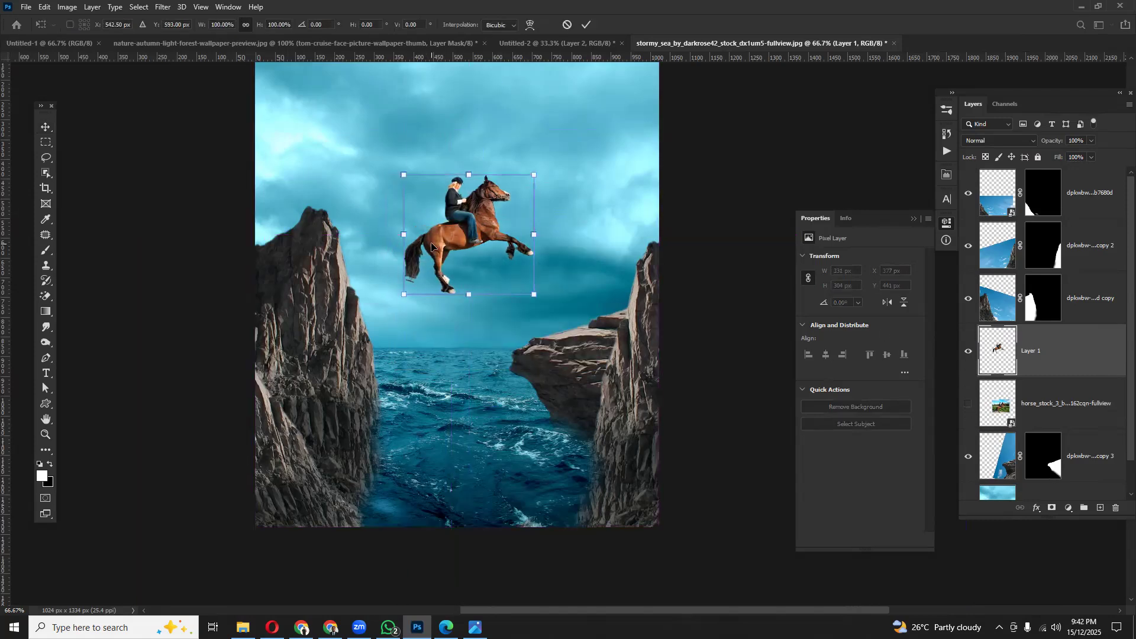
{"action": "right_click", "coordinate": [431, 245]}
{"action": "left_click", "coordinate": [464, 444]}
{"action": "left_click_drag", "start_coordinate": [468, 213], "coordinate": [560, 253]}
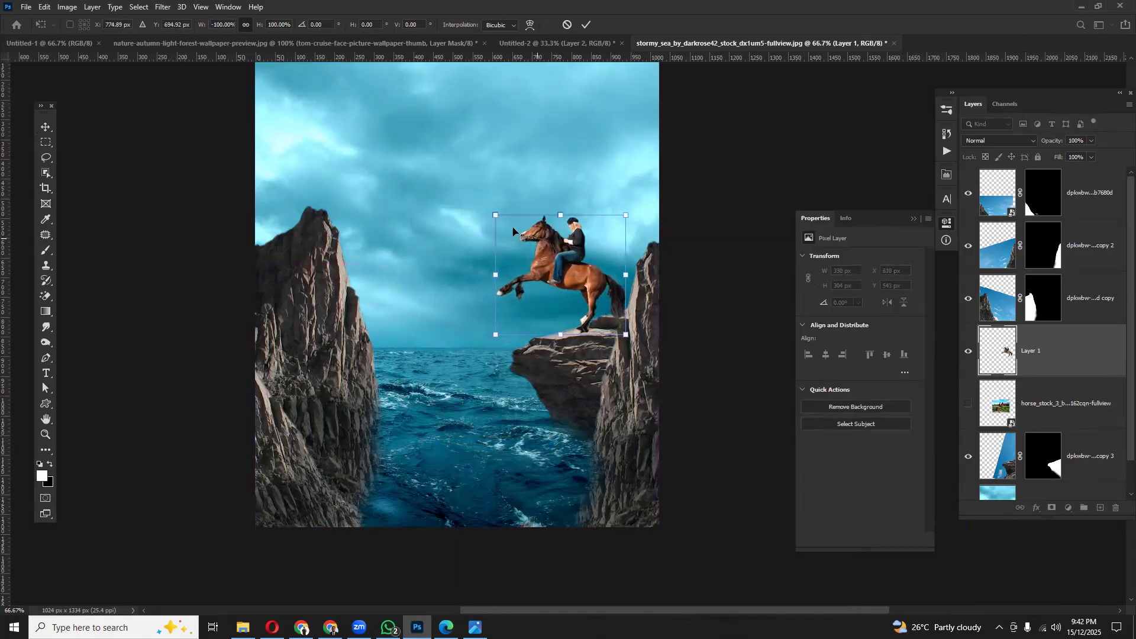
{"action": "key", "text": "Return"}
- Convert the horse-and-rider layer to a smart object and shrink it to about 113 × 104 px on the ledge
{"action": "right_click", "coordinate": [1054, 357]}
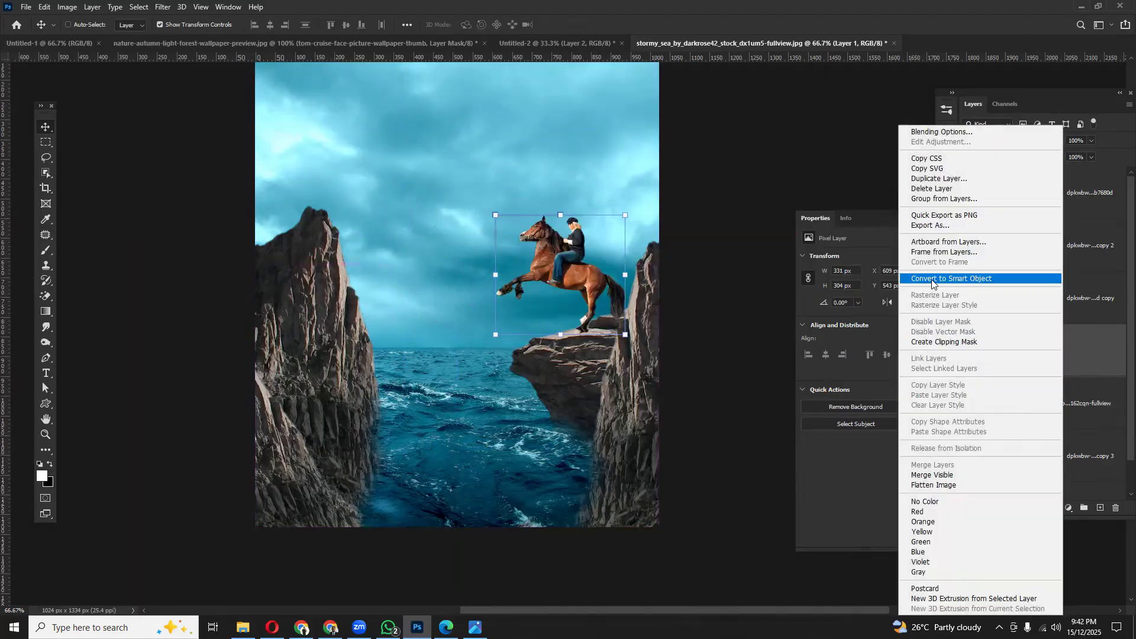
{"action": "left_click", "coordinate": [932, 282]}
{"action": "left_click_drag", "start_coordinate": [493, 217], "coordinate": [540, 278]}
{"action": "left_click_drag", "start_coordinate": [587, 323], "coordinate": [580, 325]}
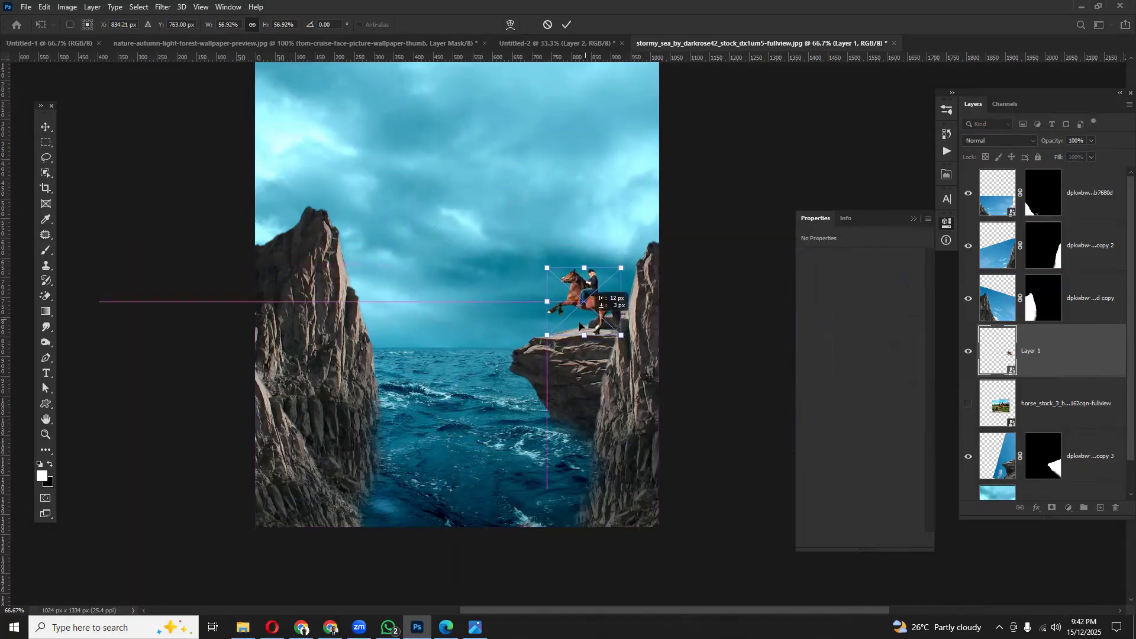
{"action": "left_click_drag", "start_coordinate": [548, 266], "coordinate": [564, 327]}
{"action": "key", "text": "Return"}
- Place the sailing ship image directly above the Background layer and scale it to about 96% between the cliffs
{"action": "right_click", "coordinate": [602, 261]}
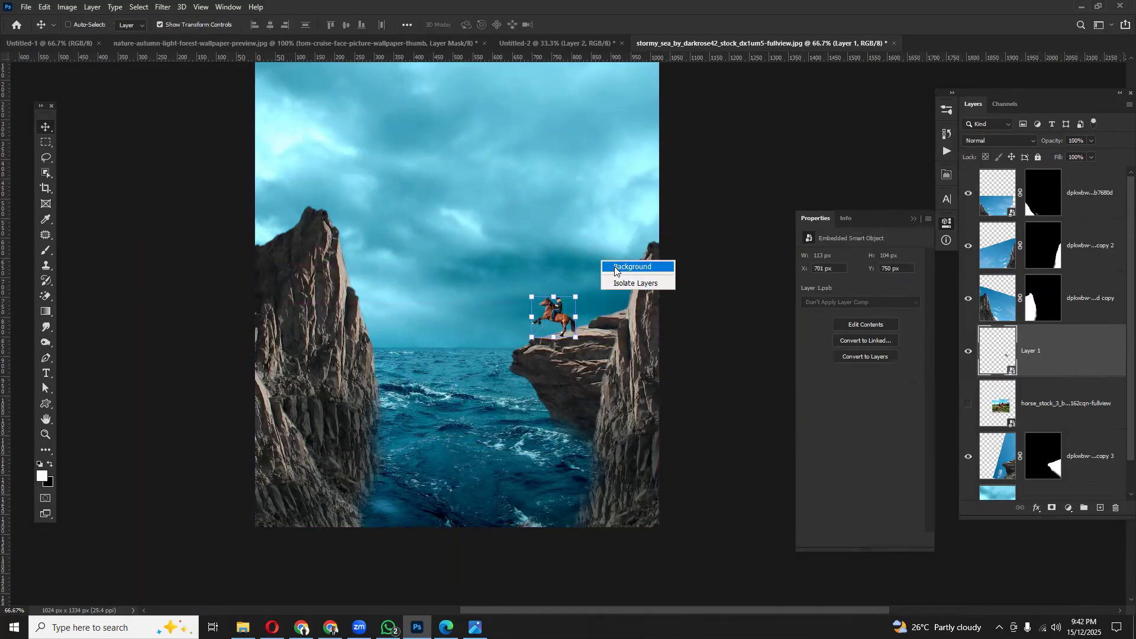
{"action": "left_click", "coordinate": [616, 268]}
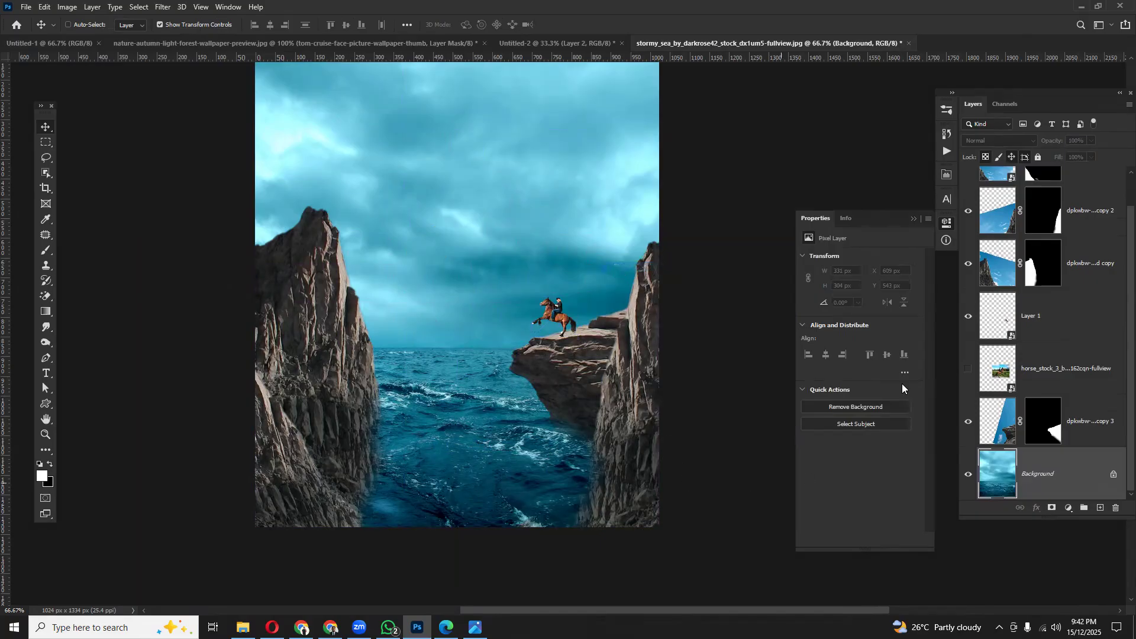
{"action": "left_click", "coordinate": [242, 627]}
{"action": "left_click_drag", "start_coordinate": [447, 249], "coordinate": [492, 124]}
{"action": "left_click_drag", "start_coordinate": [452, 219], "coordinate": [453, 262]}
{"action": "left_click_drag", "start_coordinate": [511, 225], "coordinate": [503, 234]}
{"action": "mouse_move", "coordinate": [443, 362]}
{"action": "left_mouse_down"}
{"action": "mouse_move", "coordinate": [443, 313]}
{"action": "mouse_move", "coordinate": [448, 393]}
{"action": "mouse_move", "coordinate": [452, 350]}
{"action": "left_mouse_up"}
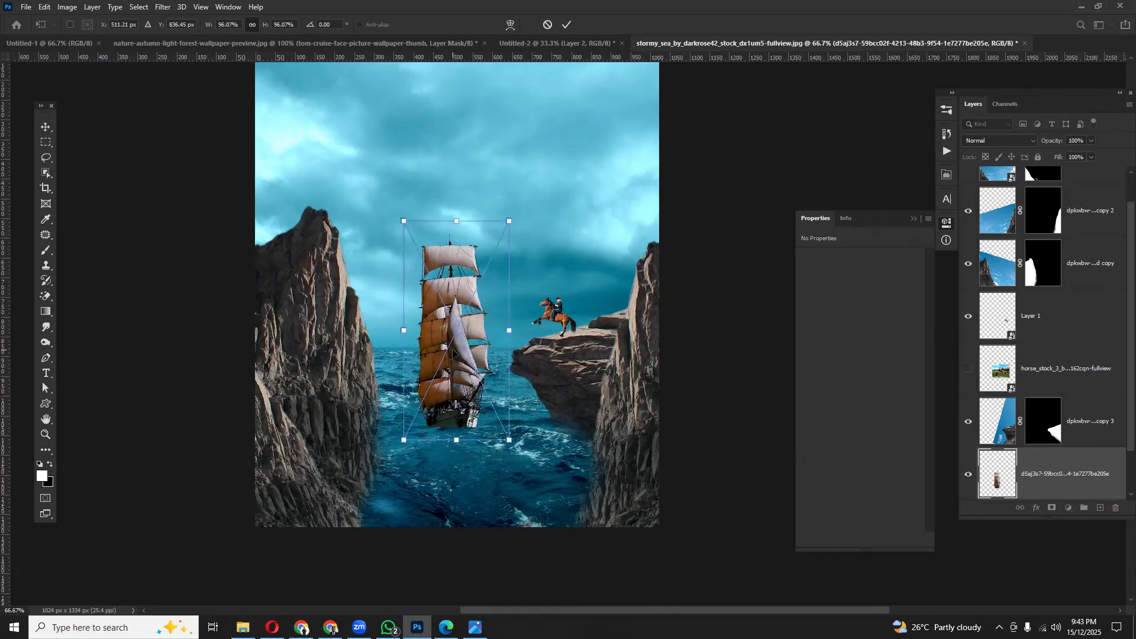
- Move the ship up so its hull meets the waves near the horizon, at about X 385, Y 505 px
{"action": "key", "text": "ctrl+plus"}
{"action": "key", "text": "ctrl+plus"}
{"action": "key", "text": "space"}
{"action": "key", "text": "space"}
{"action": "left_click_drag", "start_coordinate": [461, 363], "coordinate": [663, 206]}
{"action": "left_click_drag", "start_coordinate": [452, 460], "coordinate": [438, 315]}
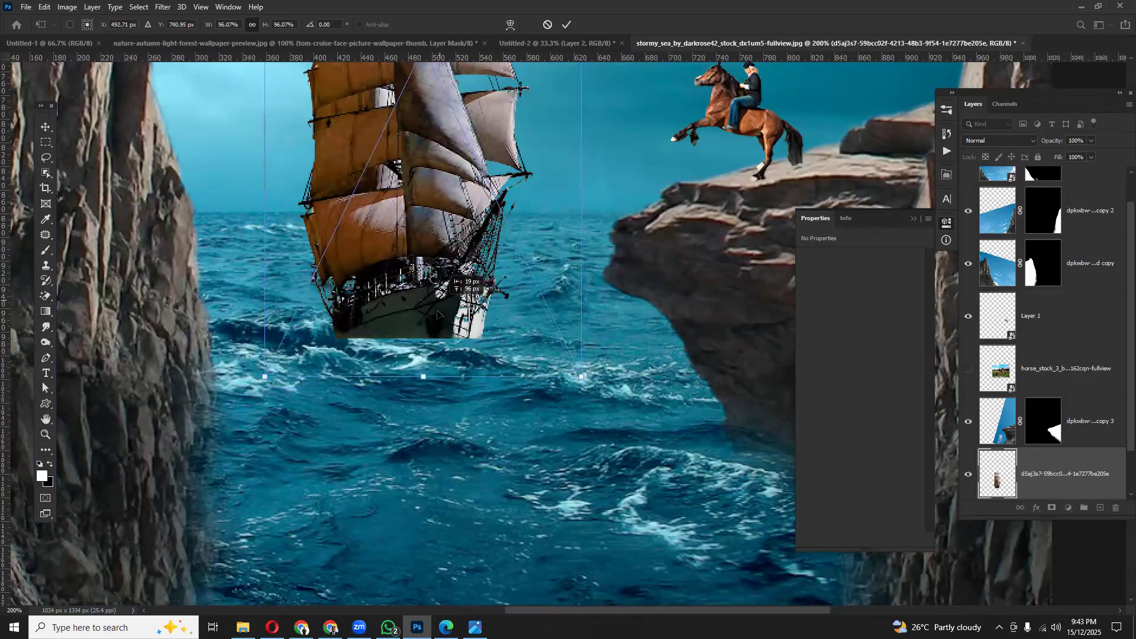
{"action": "key", "text": "Return"}
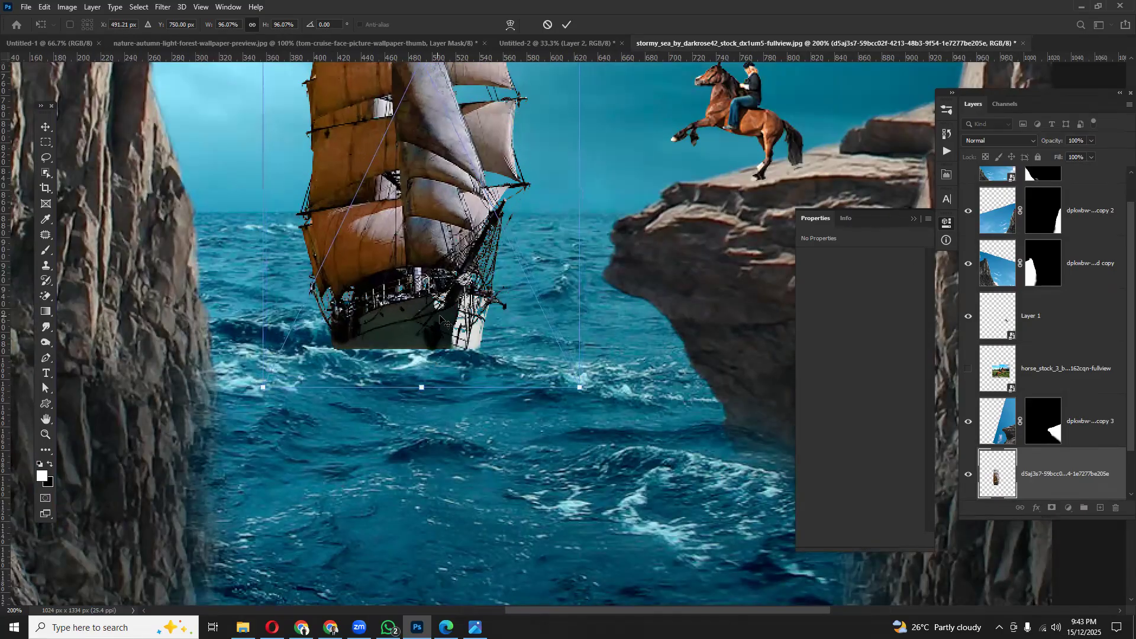
- Add a layer mask to the ship and paint black with a small brush along the hull's base to blend it into the waves
{"action": "left_click", "coordinate": [44, 252]}
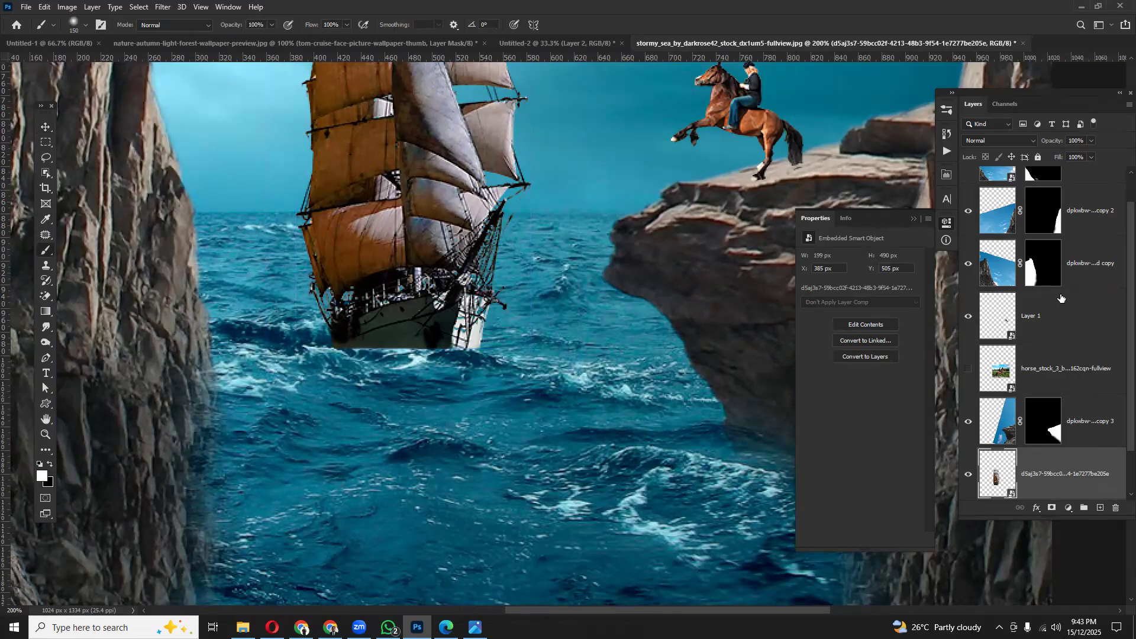
{"action": "left_click", "coordinate": [1051, 508]}
{"action": "key", "text": "x"}
{"action": "key", "text": "bracketleft"}
{"action": "key", "text": "bracketleft"}
{"action": "key", "text": "bracketleft"}
{"action": "key", "text": "bracketleft"}
{"action": "key", "text": "bracketleft"}
{"action": "key", "text": "bracketleft"}
{"action": "key", "text": "bracketleft"}
{"action": "key", "text": "bracketleft"}
{"action": "key", "text": "bracketleft"}
{"action": "key", "text": "bracketleft"}
{"action": "key", "text": "bracketleft"}
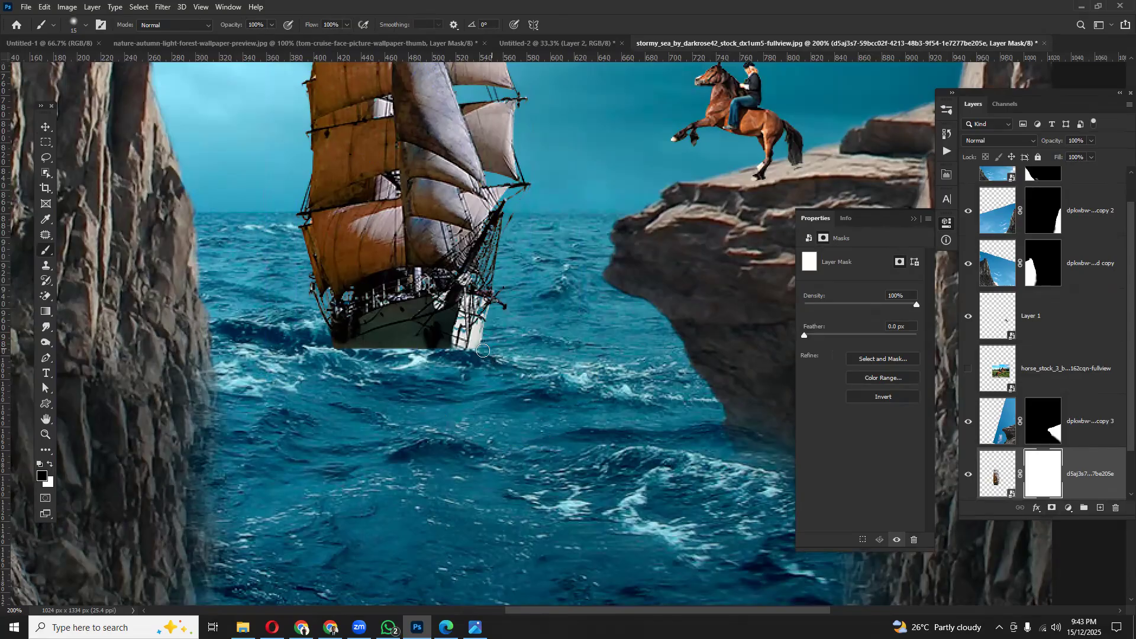
{"action": "left_click_drag", "start_coordinate": [459, 352], "coordinate": [343, 353]}
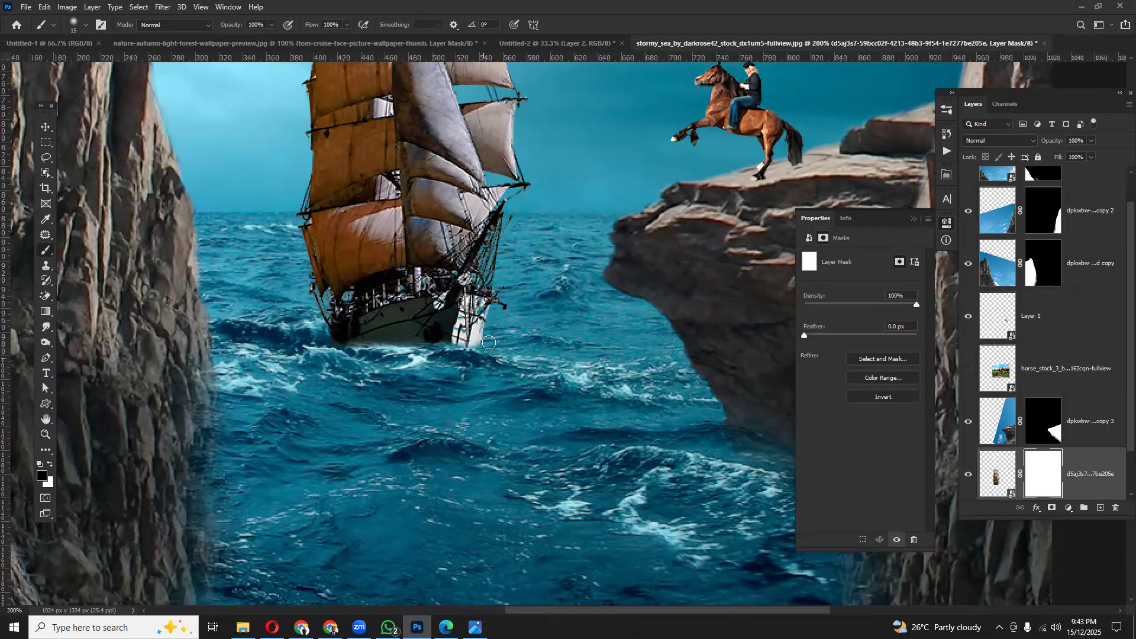
{"action": "key", "text": "ctrl+minus"}
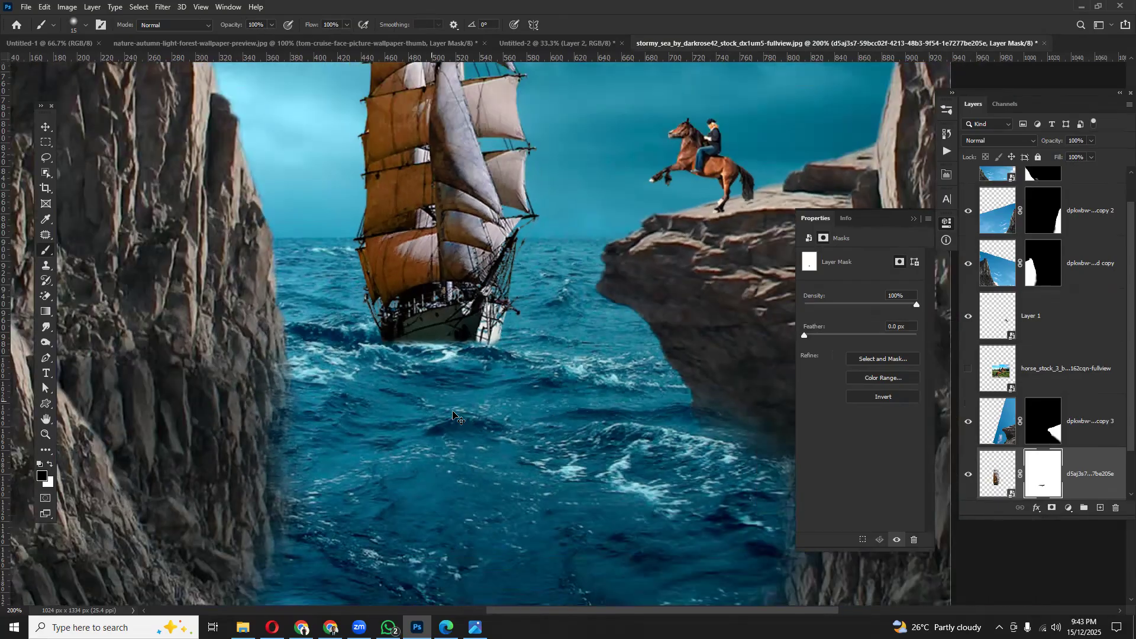
{"action": "key", "text": "ctrl+minus"}
{"action": "key", "text": "ctrl+minus"}
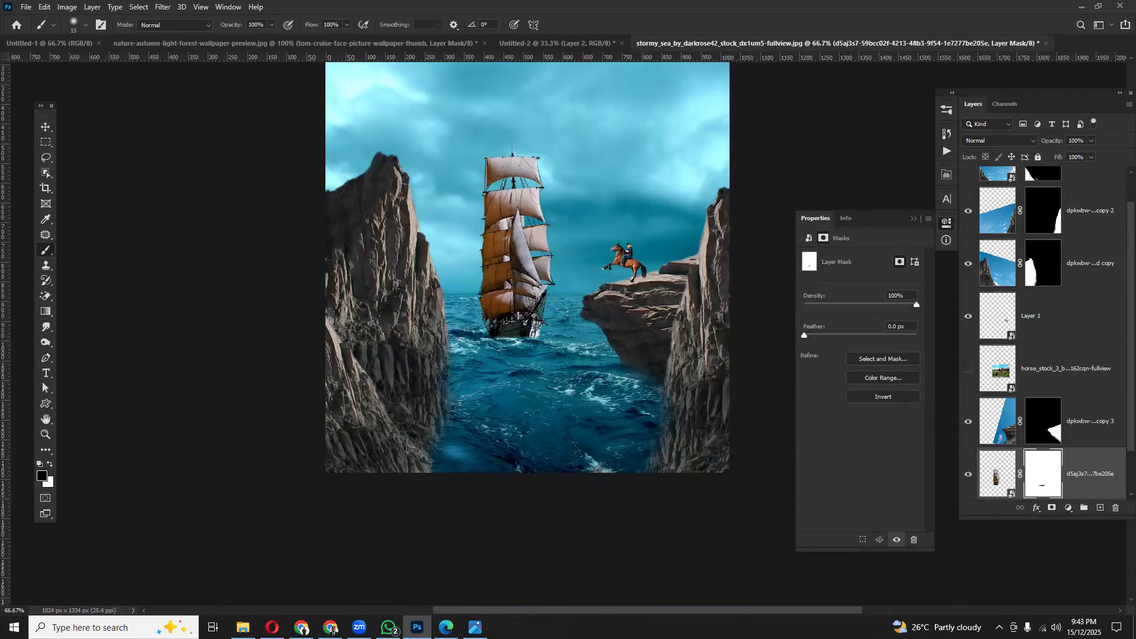
- Place the full moon image above the ship layer, about 218 × 222 px, high in the sky over the ledge
{"action": "left_click", "coordinate": [242, 627]}
{"action": "left_click_drag", "start_coordinate": [502, 268], "coordinate": [677, 126]}
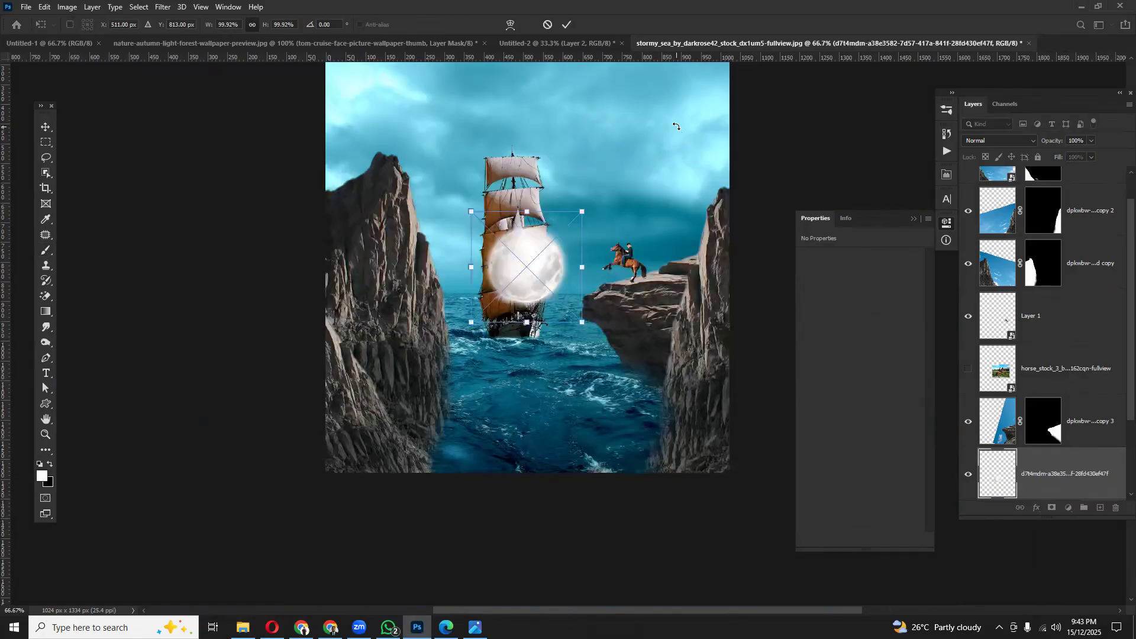
{"action": "mouse_move", "coordinate": [527, 270]}
{"action": "left_mouse_down"}
{"action": "mouse_move", "coordinate": [645, 101]}
{"action": "mouse_move", "coordinate": [591, 246]}
{"action": "mouse_move", "coordinate": [592, 155]}
{"action": "mouse_move", "coordinate": [581, 158]}
{"action": "left_mouse_up"}
{"action": "key", "text": "b"}
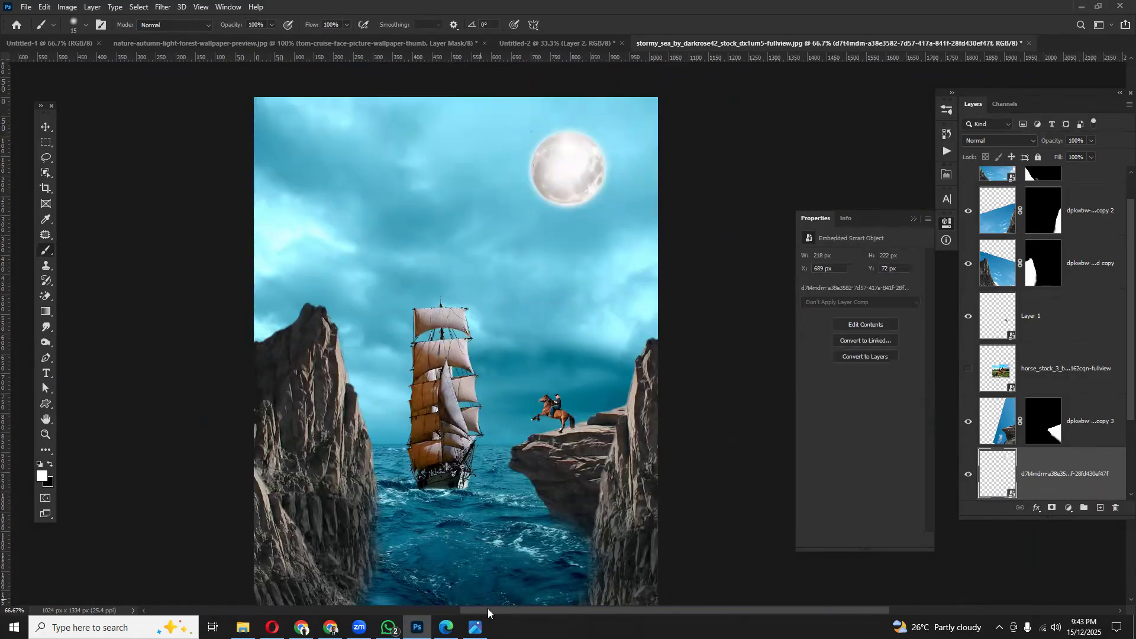
- Check the Concept Scene reference and place the mad_sky_8 cloud image above the moon layer
{"action": "left_click", "coordinate": [474, 627]}
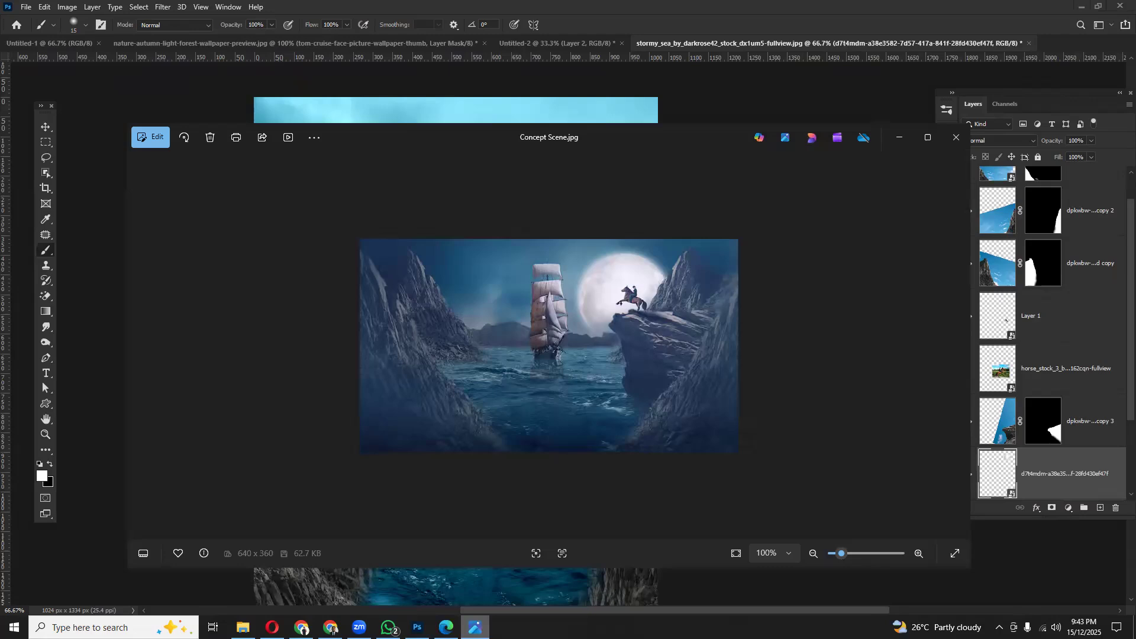
{"action": "left_click", "coordinate": [475, 628]}
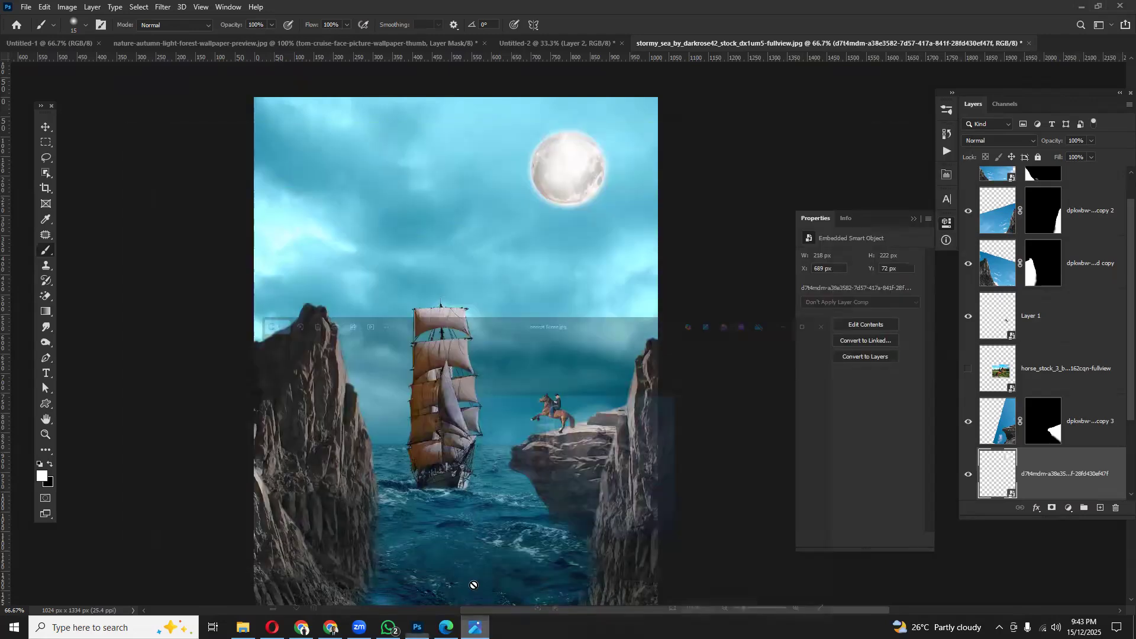
{"action": "scroll", "coordinate": [504, 451], "scroll_direction": "down", "scroll_amount": 2}
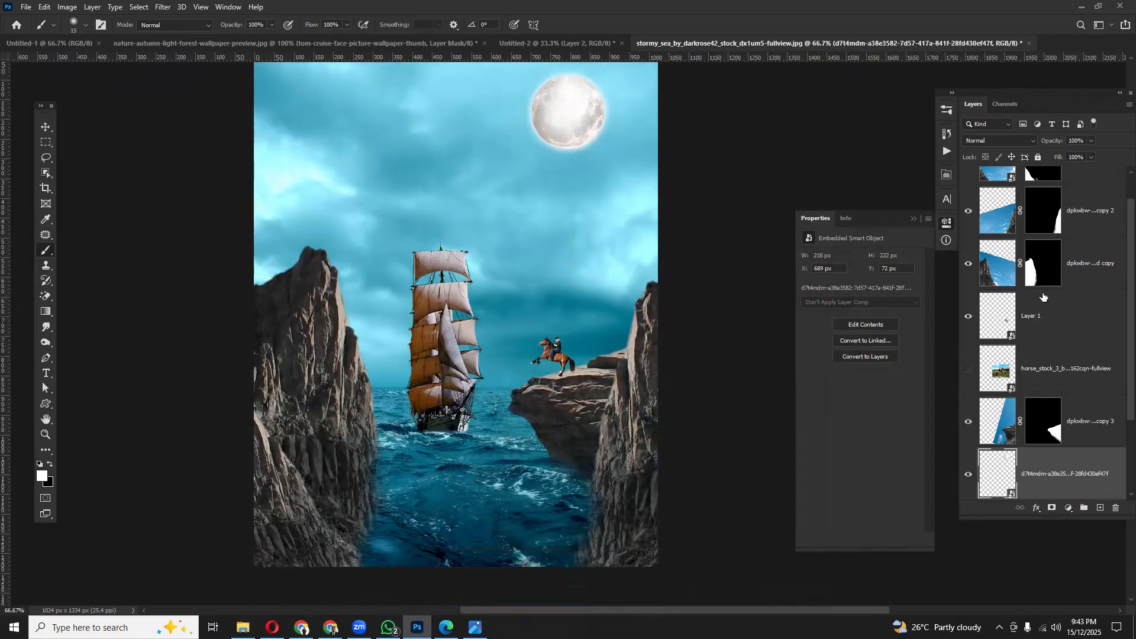
{"action": "left_click", "coordinate": [242, 627]}
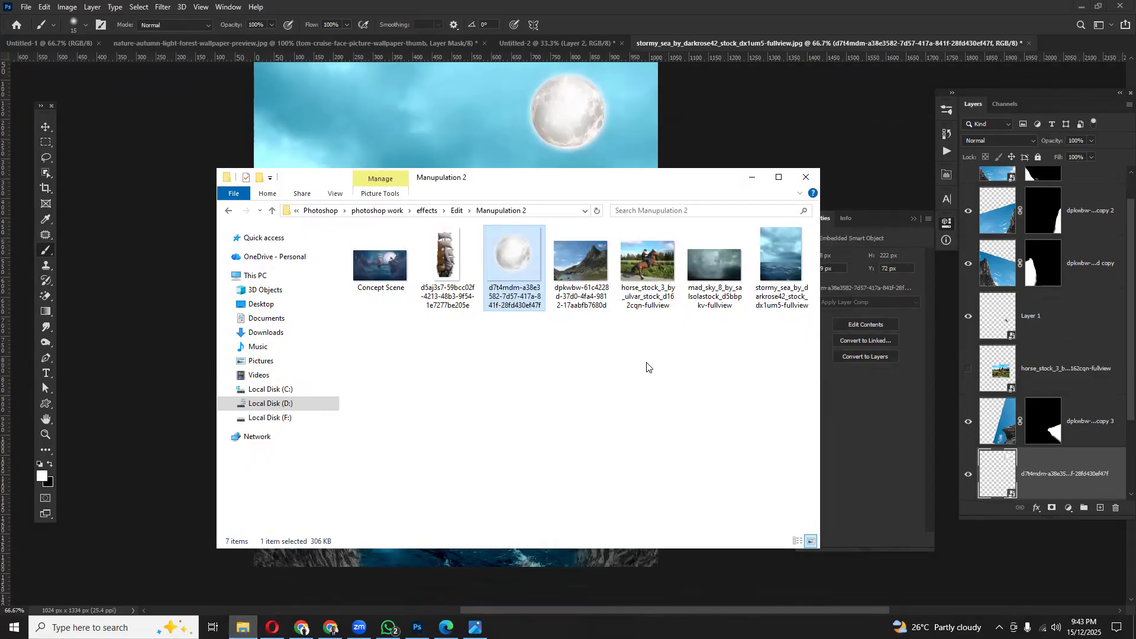
{"action": "left_click_drag", "start_coordinate": [715, 265], "coordinate": [396, 124]}
- Enlarge the cloudy sky image to about 2144 × 1277 px so it spans the canvas width
{"action": "left_click_drag", "start_coordinate": [566, 379], "coordinate": [828, 541]}
{"action": "left_click_drag", "start_coordinate": [505, 364], "coordinate": [330, 139]}
{"action": "left_click_drag", "start_coordinate": [658, 314], "coordinate": [872, 542]}
{"action": "left_click_drag", "start_coordinate": [569, 373], "coordinate": [443, 406]}
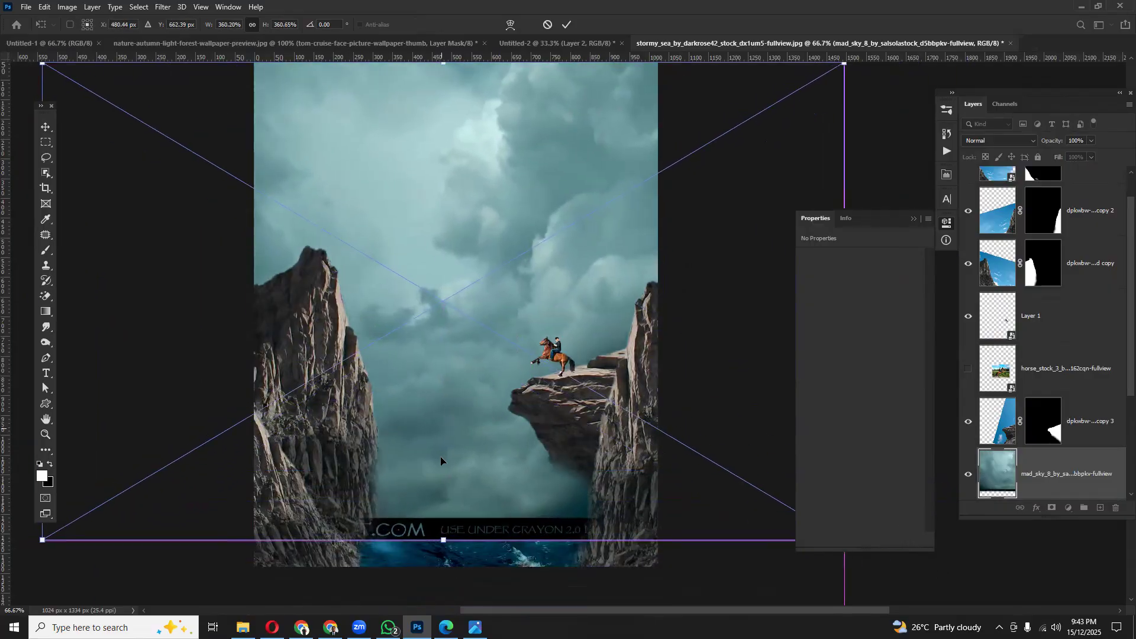
{"action": "left_click_drag", "start_coordinate": [443, 540], "coordinate": [477, 566]}
{"action": "mouse_move", "coordinate": [477, 506]}
{"action": "left_mouse_down"}
{"action": "mouse_move", "coordinate": [487, 501]}
{"action": "mouse_move", "coordinate": [493, 519]}
{"action": "left_mouse_up"}
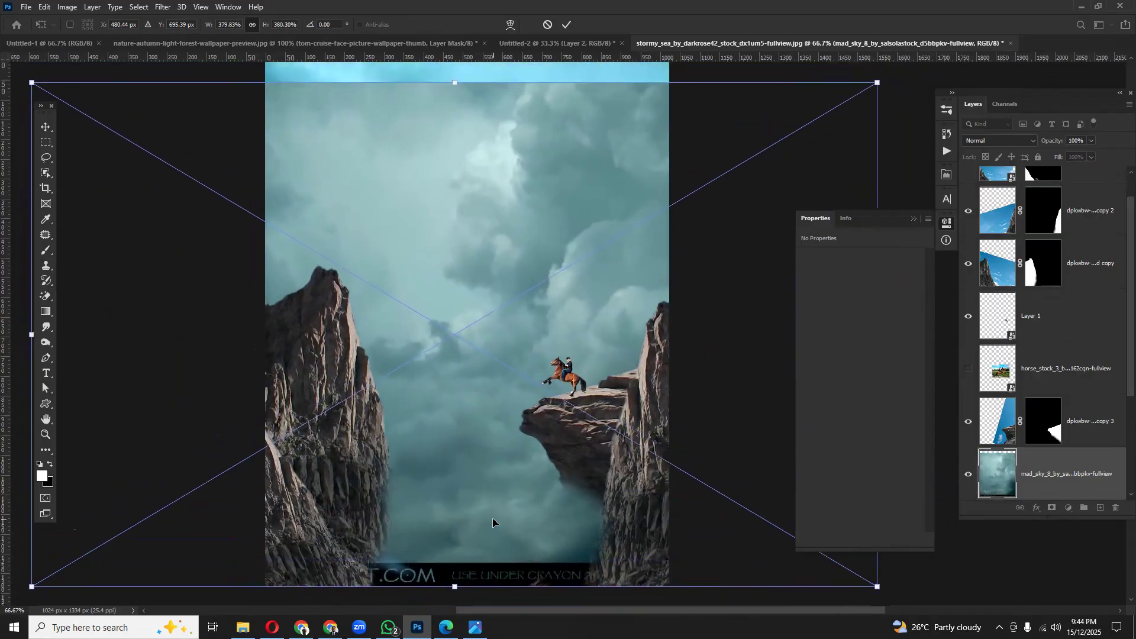
{"action": "key", "text": "Return"}
- Extend the sky image to the canvas's upper edge, scaling it to about 2239 × 1334 px
{"action": "key", "text": "b"}
{"action": "scroll", "coordinate": [495, 373], "scroll_direction": "up", "scroll_amount": 2}
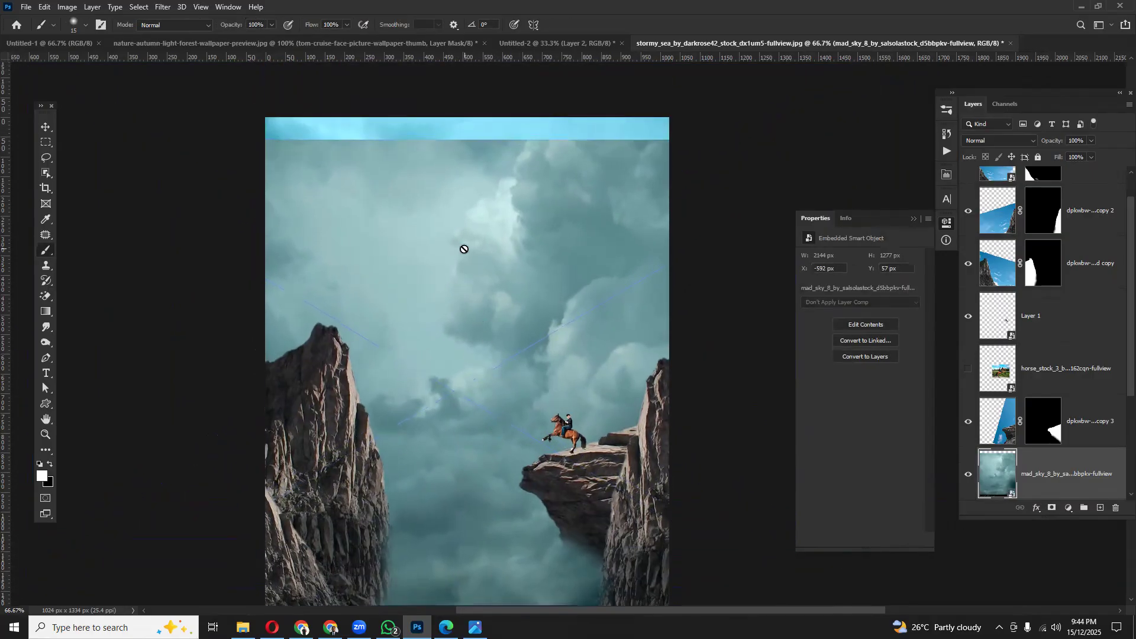
{"action": "left_click", "coordinate": [45, 127]}
{"action": "left_click_drag", "start_coordinate": [450, 140], "coordinate": [455, 117]}
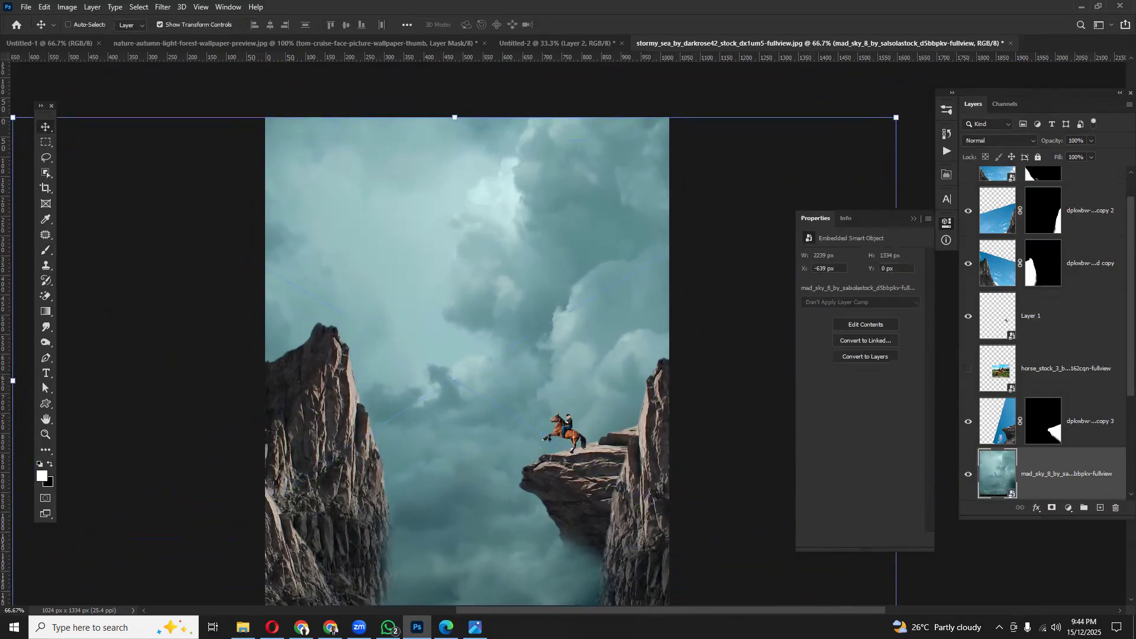
- Try out different blend modes on the mad_sky_8 layer
{"action": "left_click_drag", "start_coordinate": [1057, 488], "coordinate": [1068, 415]}
{"action": "scroll", "coordinate": [1069, 414], "scroll_direction": "down", "scroll_amount": 2}
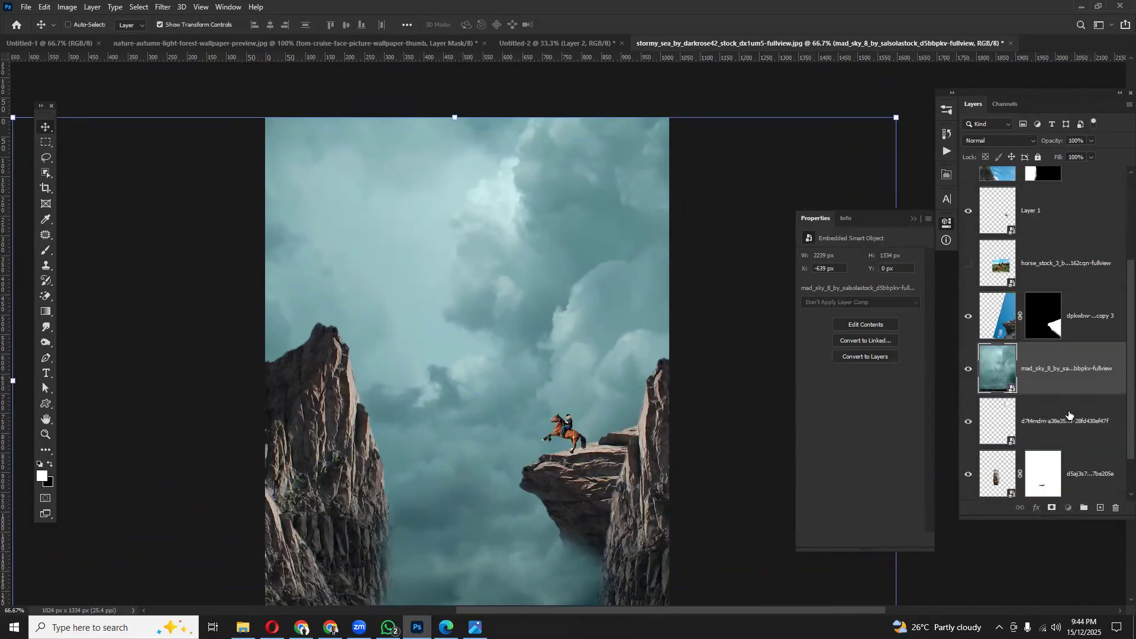
{"action": "scroll", "coordinate": [1069, 414], "scroll_direction": "down", "scroll_amount": 1}
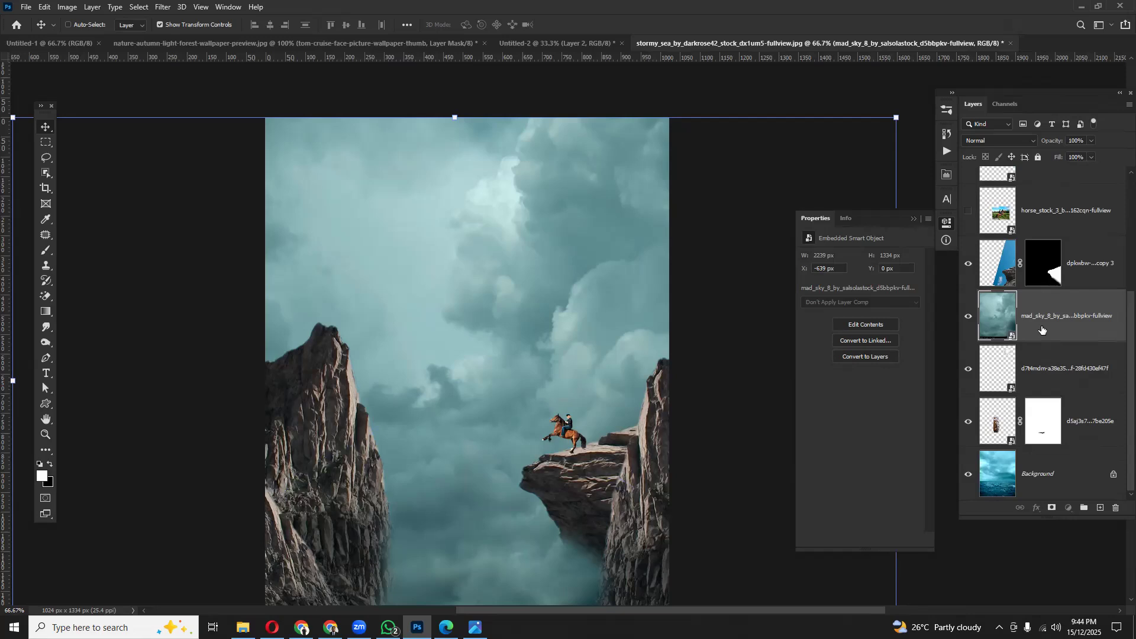
{"action": "left_click", "coordinate": [1006, 141]}
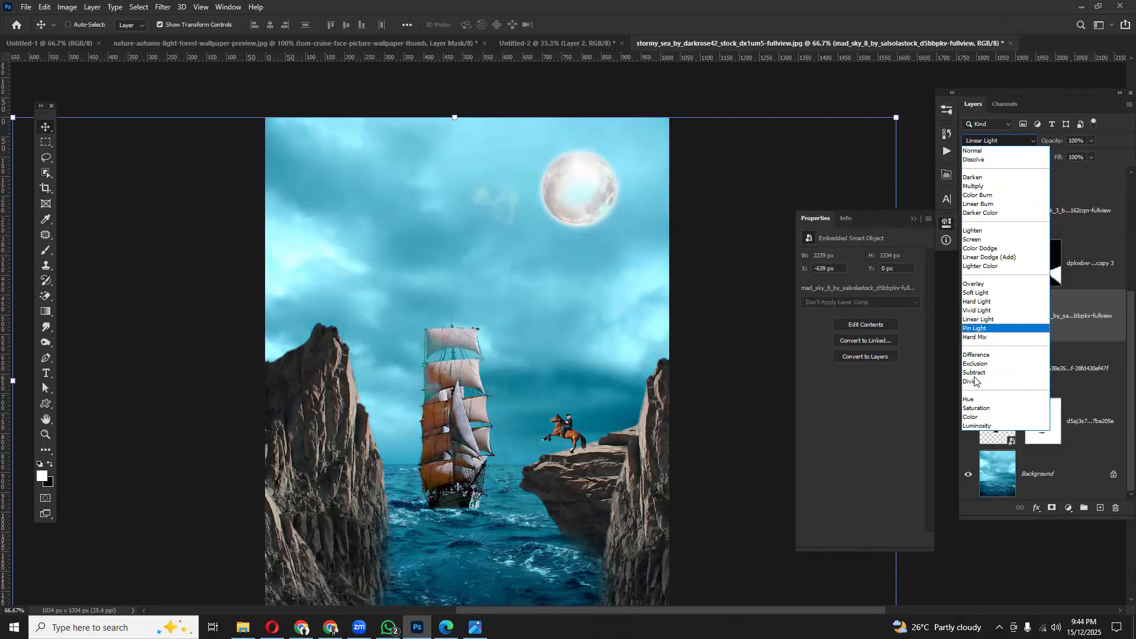
{"action": "left_click", "coordinate": [1101, 471]}
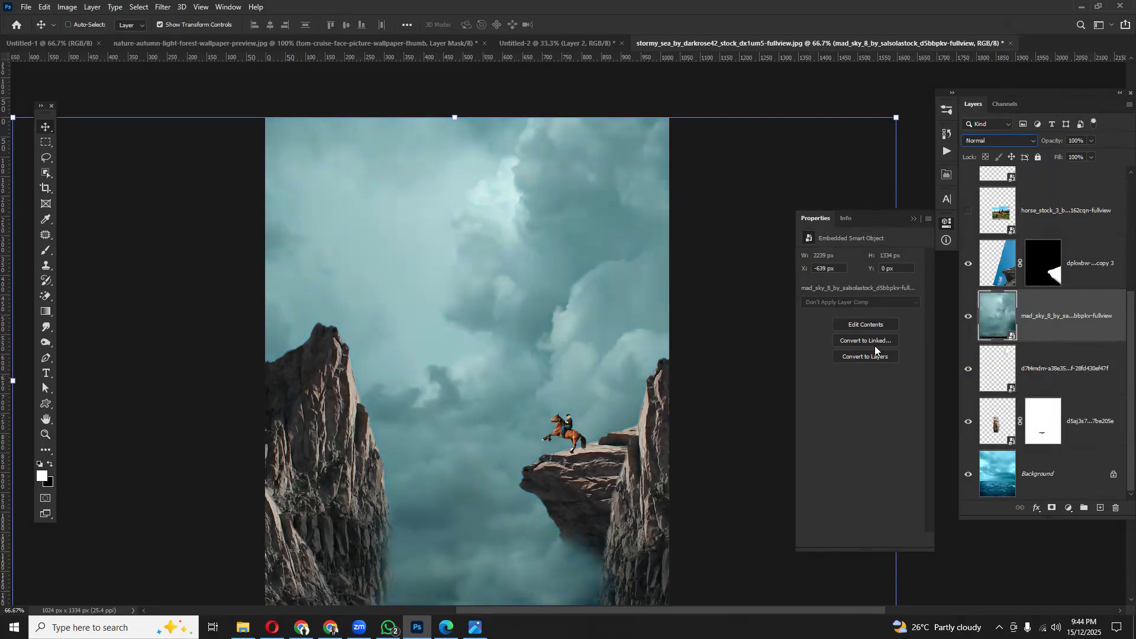
- Move the masked ship layer above the mad_sky_8 layer in the layer order
{"action": "left_click", "coordinate": [1064, 408]}
{"action": "left_click_drag", "start_coordinate": [1086, 423], "coordinate": [1080, 302]}
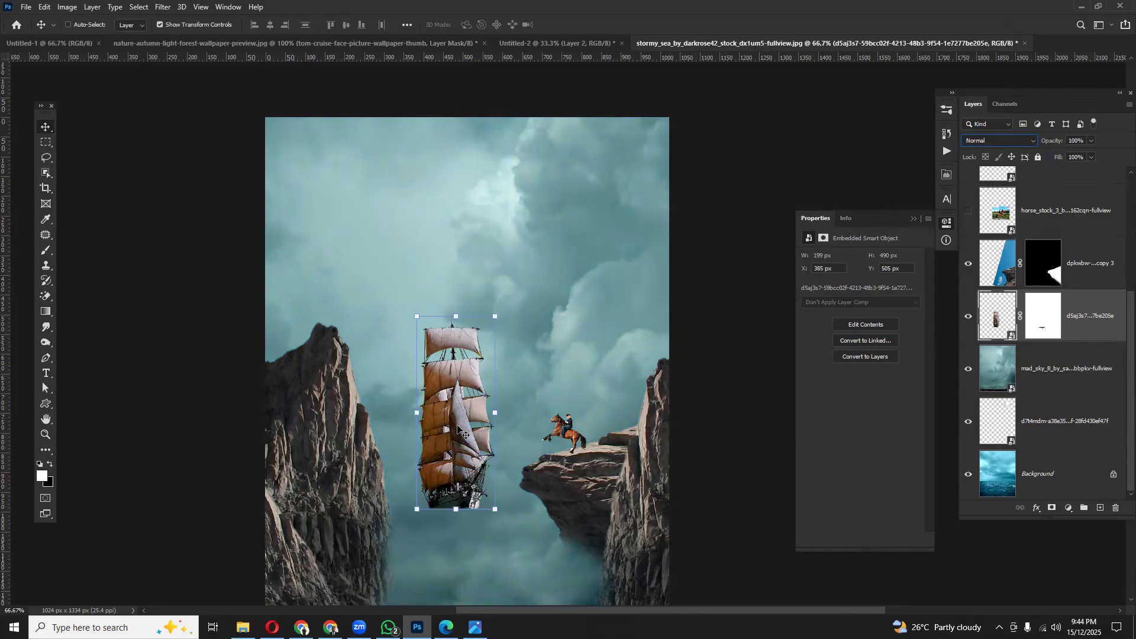
{"action": "key", "text": "ctrl+minus"}
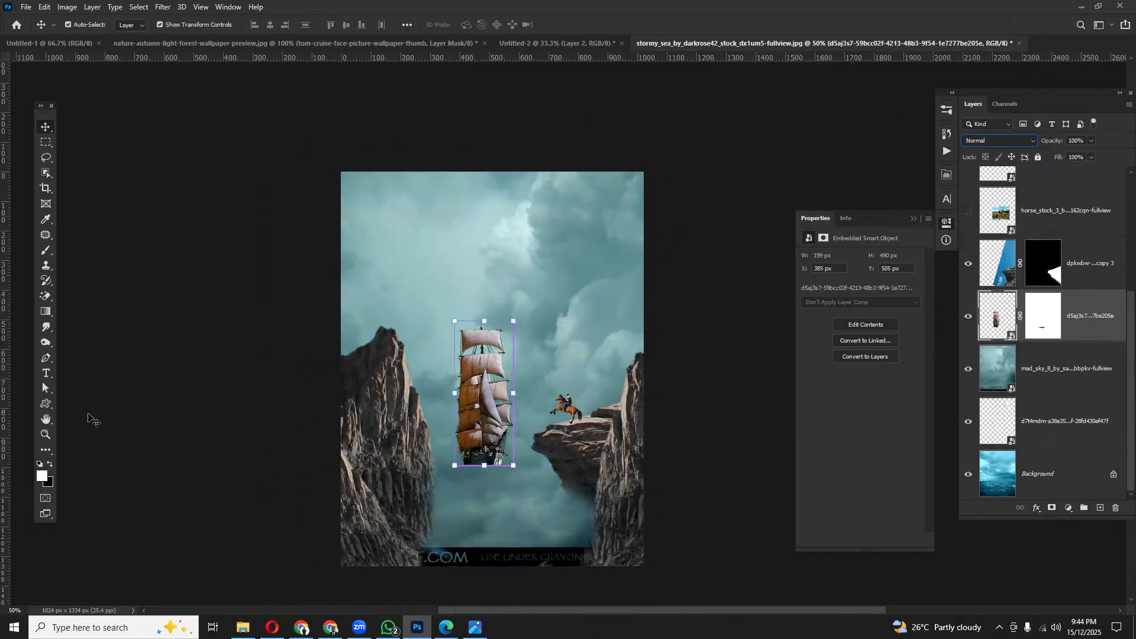
- Add a layer mask to the mad_sky_8 layer for painting with the Brush tool
{"action": "left_click", "coordinate": [44, 253]}
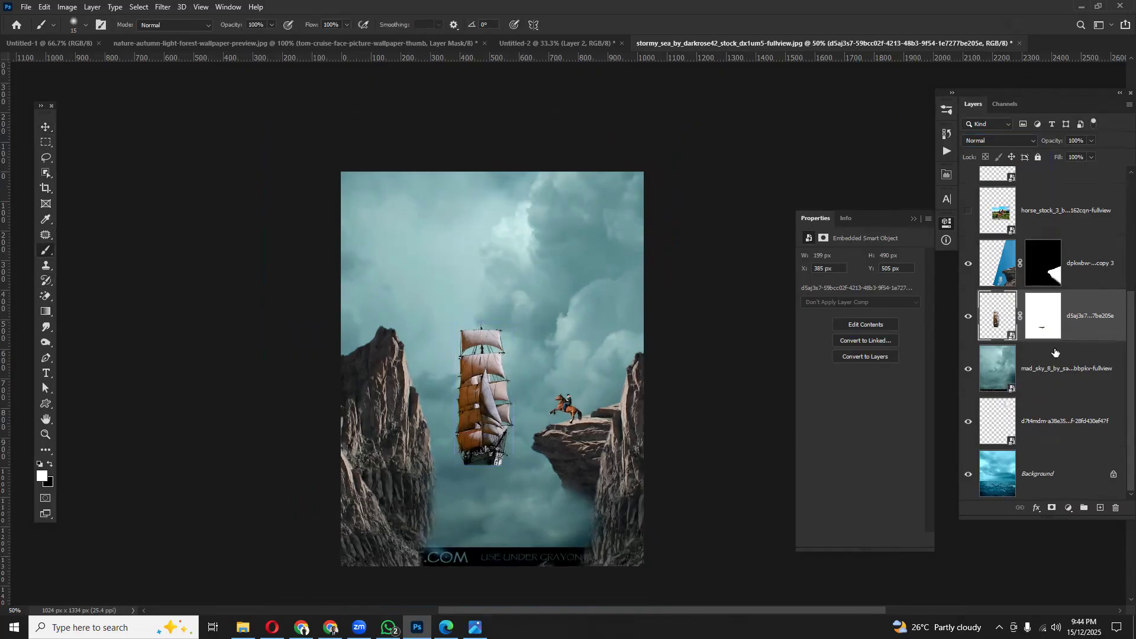
{"action": "left_click", "coordinate": [1054, 376]}
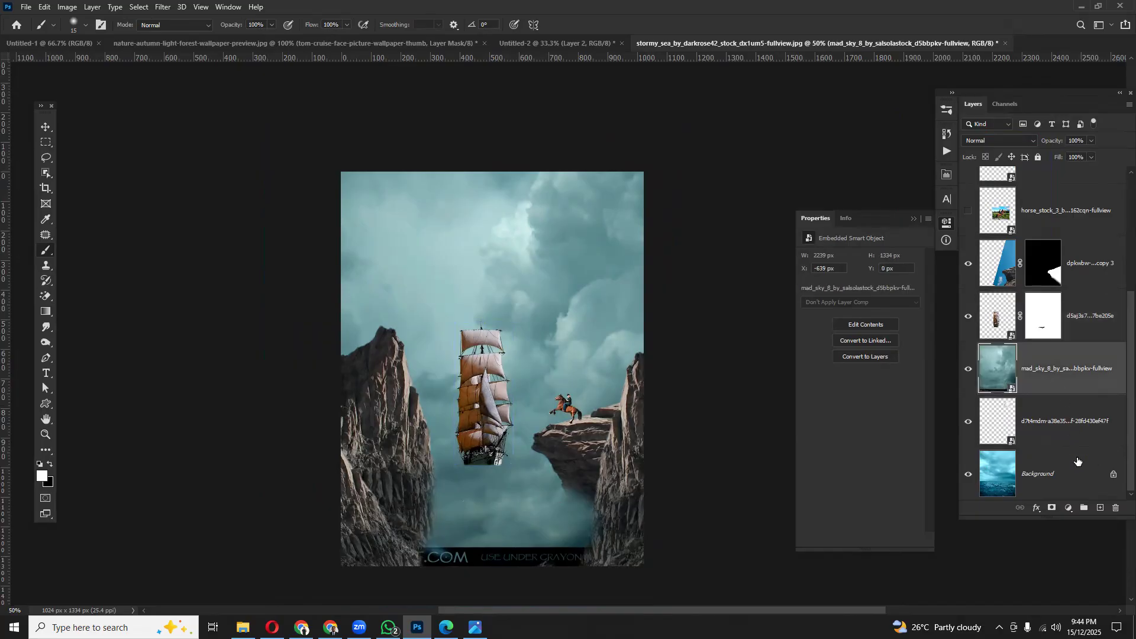
{"action": "left_click", "coordinate": [1052, 509]}
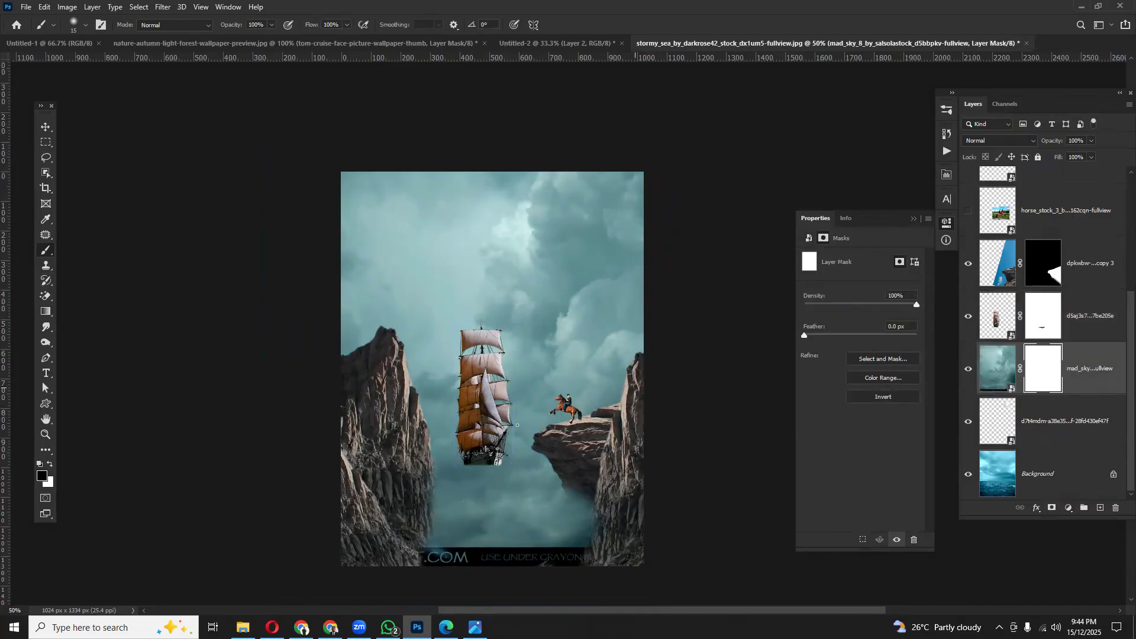
- Mask out the lower part of the mad_sky_8 layer with a 200 px black brush to reveal the sea
{"action": "key", "text": "bracketright"}
{"action": "key", "text": "bracketright"}
{"action": "key", "text": "bracketright"}
{"action": "key", "text": "bracketright"}
{"action": "key", "text": "bracketright"}
{"action": "key", "text": "bracketright"}
{"action": "key", "text": "bracketright"}
{"action": "key", "text": "bracketright"}
{"action": "key", "text": "bracketright"}
{"action": "mouse_move", "coordinate": [436, 555]}
{"action": "left_mouse_down"}
{"action": "mouse_move", "coordinate": [564, 555]}
{"action": "mouse_move", "coordinate": [520, 556]}
{"action": "mouse_move", "coordinate": [514, 520]}
{"action": "mouse_move", "coordinate": [430, 463]}
{"action": "mouse_move", "coordinate": [478, 458]}
{"action": "mouse_move", "coordinate": [403, 456]}
{"action": "mouse_move", "coordinate": [598, 458]}
{"action": "mouse_move", "coordinate": [521, 484]}
{"action": "mouse_move", "coordinate": [536, 517]}
{"action": "mouse_move", "coordinate": [645, 508]}
{"action": "mouse_move", "coordinate": [570, 460]}
{"action": "mouse_move", "coordinate": [615, 446]}
{"action": "mouse_move", "coordinate": [604, 432]}
{"action": "mouse_move", "coordinate": [622, 425]}
{"action": "mouse_move", "coordinate": [457, 404]}
{"action": "left_mouse_up"}
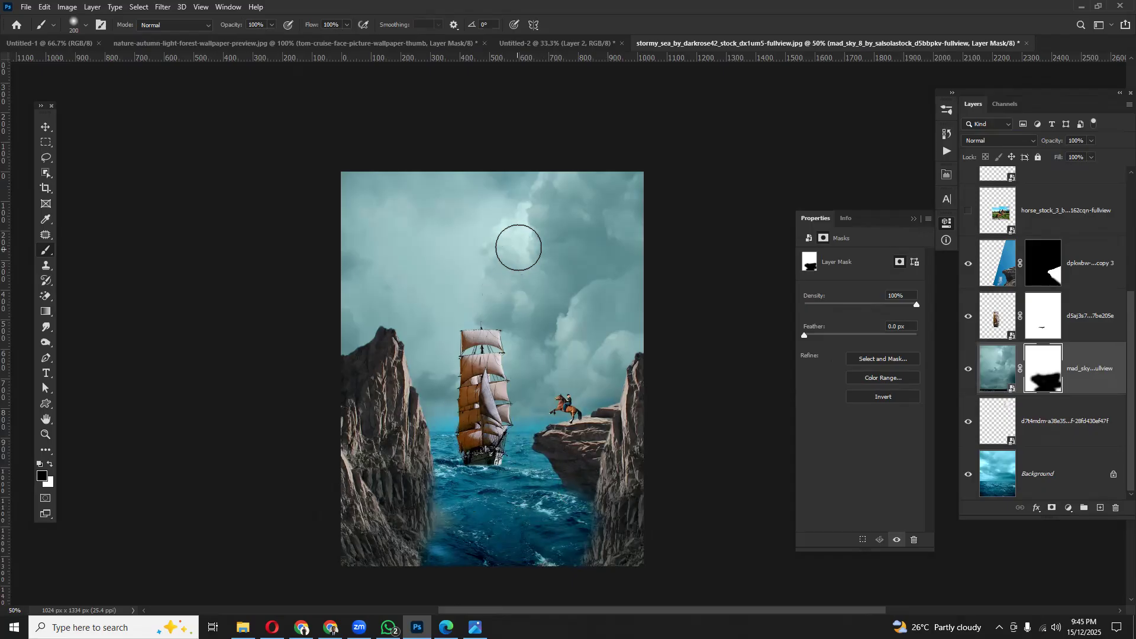
{"action": "left_click", "coordinate": [519, 247]}
{"action": "key", "text": "ctrl+z"}
- Load the moon's outline as a selection, paint black inside it on the mad_sky_8 mask to reveal the moon, and deselect
{"action": "scroll", "coordinate": [1058, 419], "scroll_direction": "up", "scroll_amount": 3}
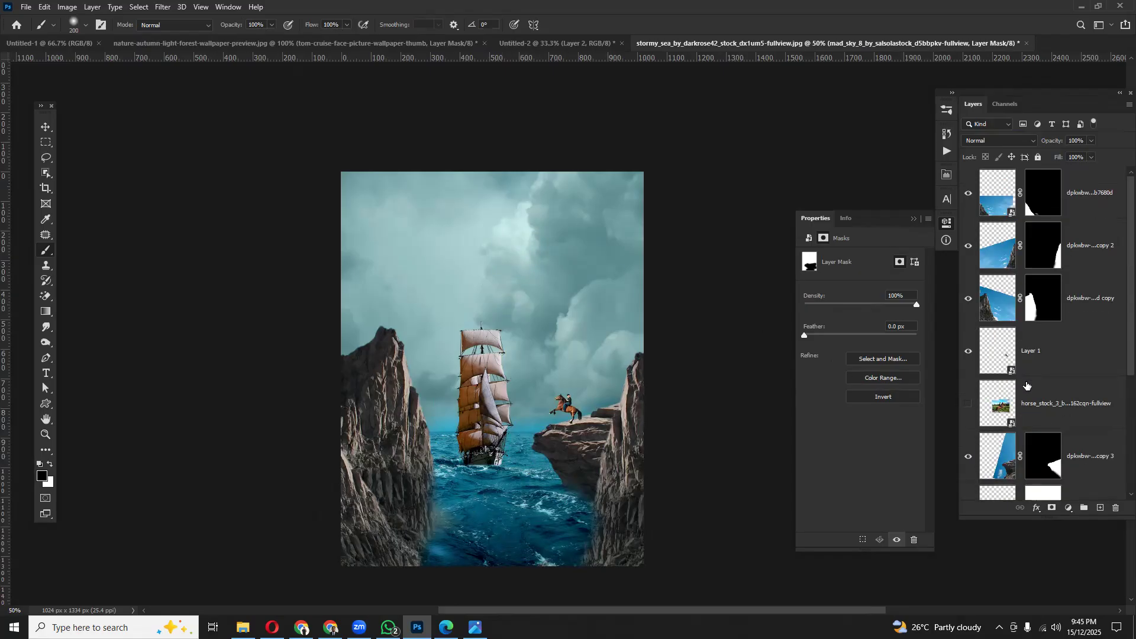
{"action": "scroll", "coordinate": [1028, 387], "scroll_direction": "down", "scroll_amount": 3}
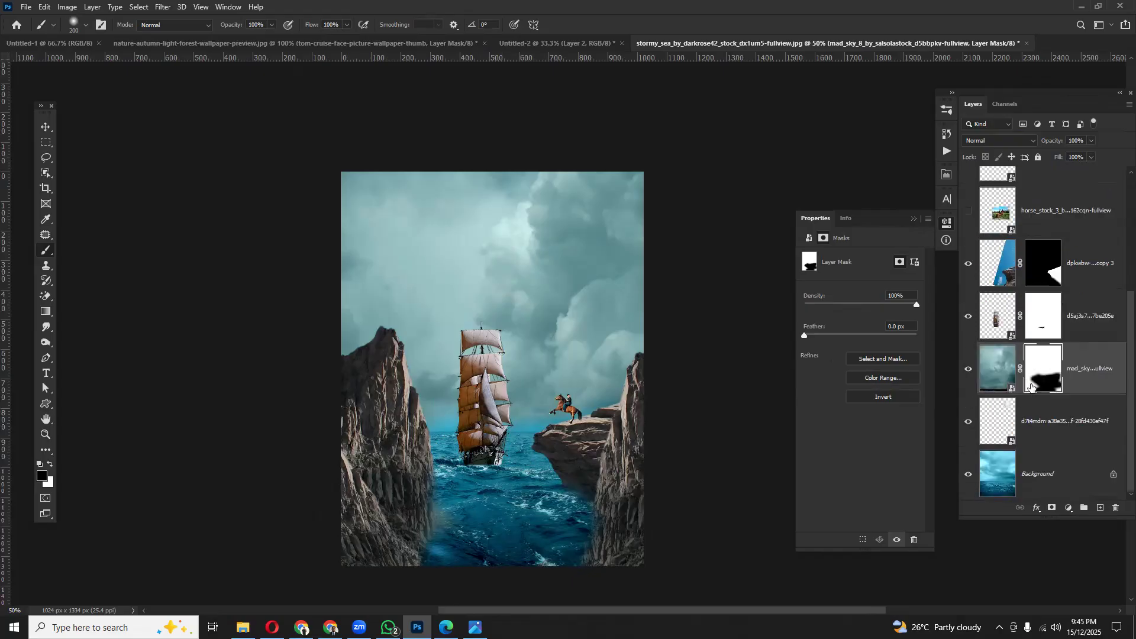
{"action": "left_click", "coordinate": [1004, 424], "text": "ctrl"}
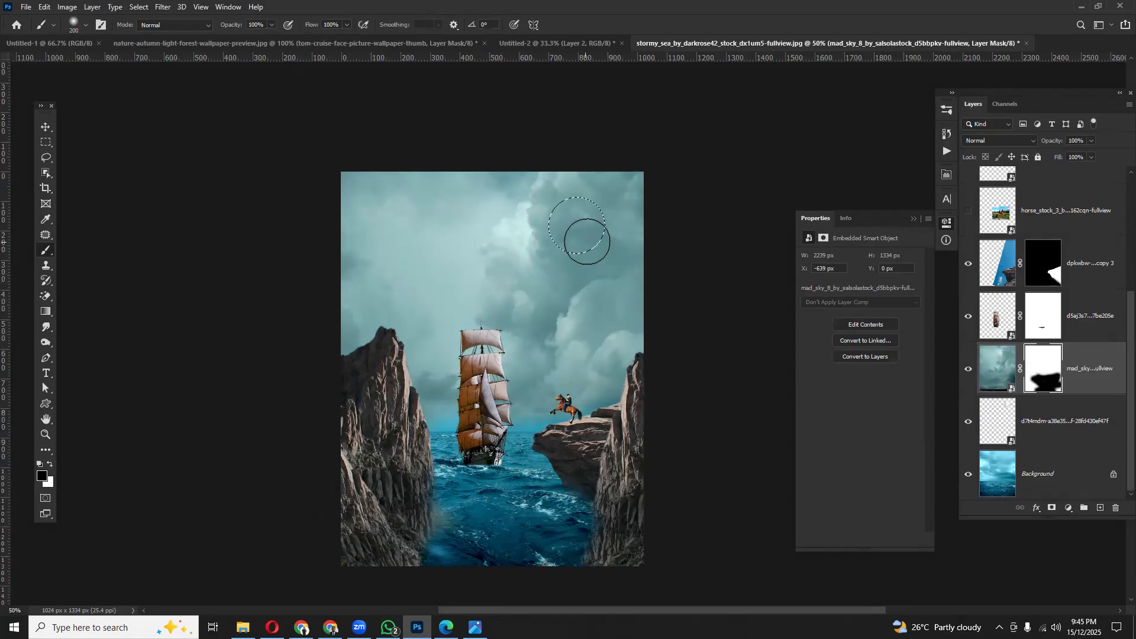
{"action": "mouse_move", "coordinate": [597, 226]}
{"action": "left_mouse_down"}
{"action": "mouse_move", "coordinate": [560, 226]}
{"action": "mouse_move", "coordinate": [595, 232]}
{"action": "mouse_move", "coordinate": [563, 213]}
{"action": "mouse_move", "coordinate": [595, 247]}
{"action": "mouse_move", "coordinate": [566, 241]}
{"action": "left_mouse_up"}
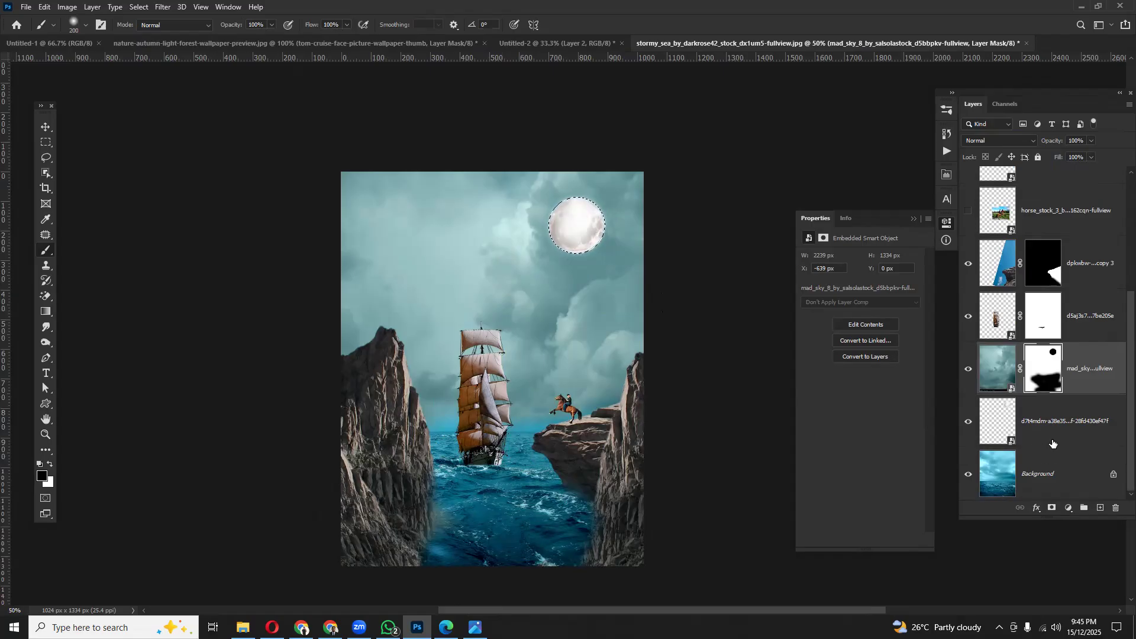
{"action": "key", "text": "ctrl+d"}
- Brush black around the moon on the mad_sky_8 mask to create a soft blue glow
{"action": "left_click_drag", "start_coordinate": [603, 237], "coordinate": [565, 244]}
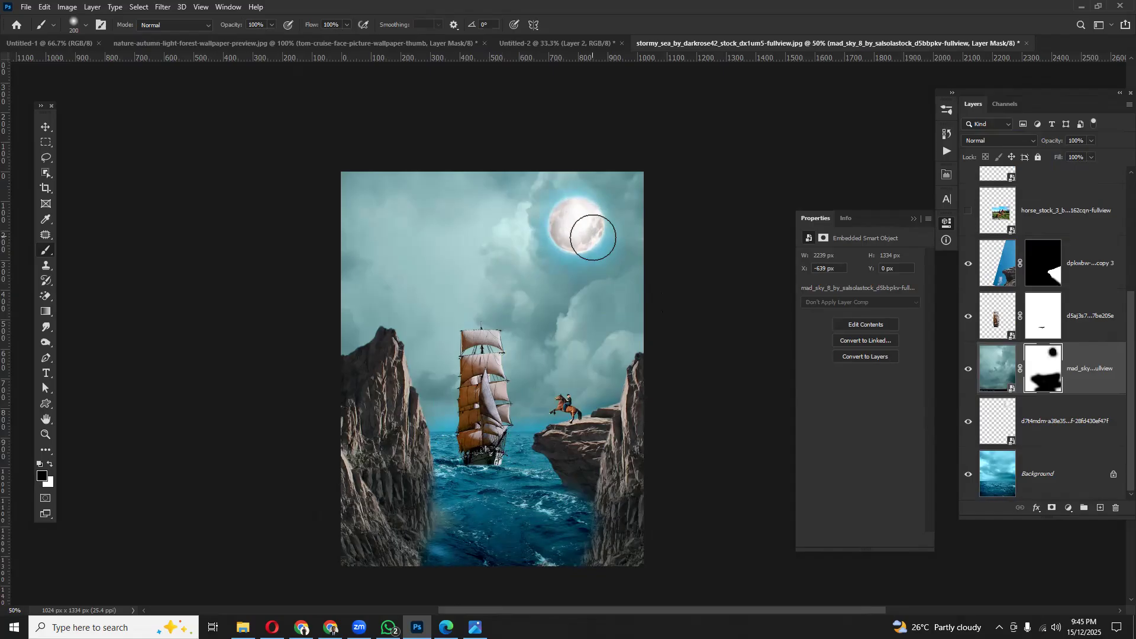
{"action": "key", "text": "ctrl+z"}
{"action": "mouse_move", "coordinate": [594, 231]}
{"action": "left_mouse_down"}
{"action": "mouse_move", "coordinate": [575, 215]}
{"action": "mouse_move", "coordinate": [562, 234]}
{"action": "mouse_move", "coordinate": [610, 256]}
{"action": "left_mouse_up"}
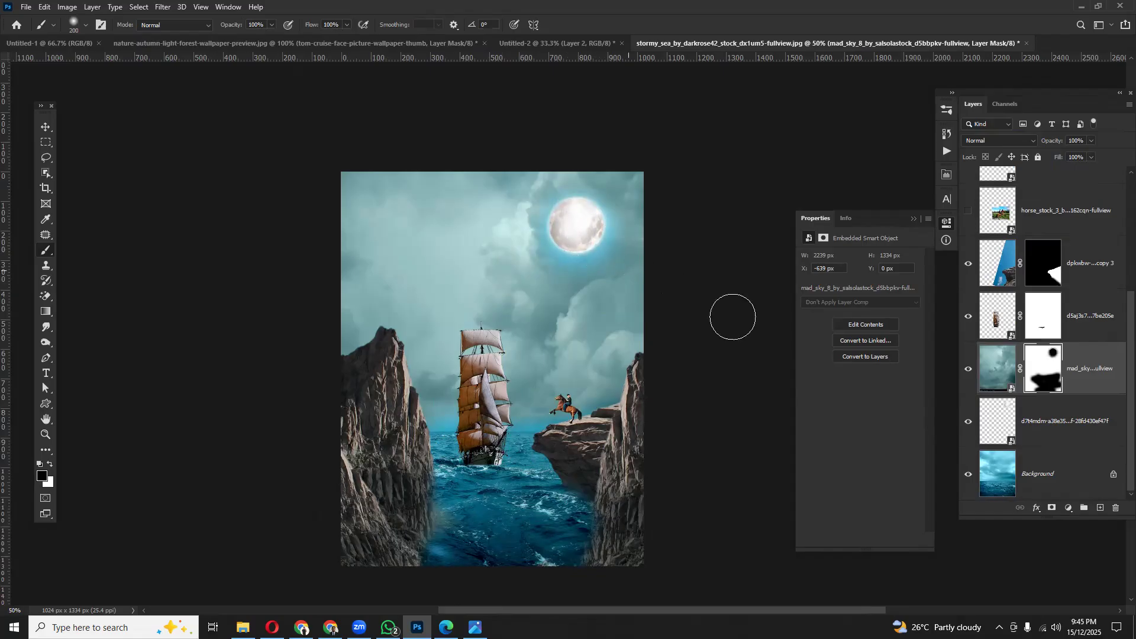
- Fade the moon by painting white over it on the mad_sky_8 mask at 28% and 38% brush opacity
{"action": "left_click", "coordinate": [1044, 368]}
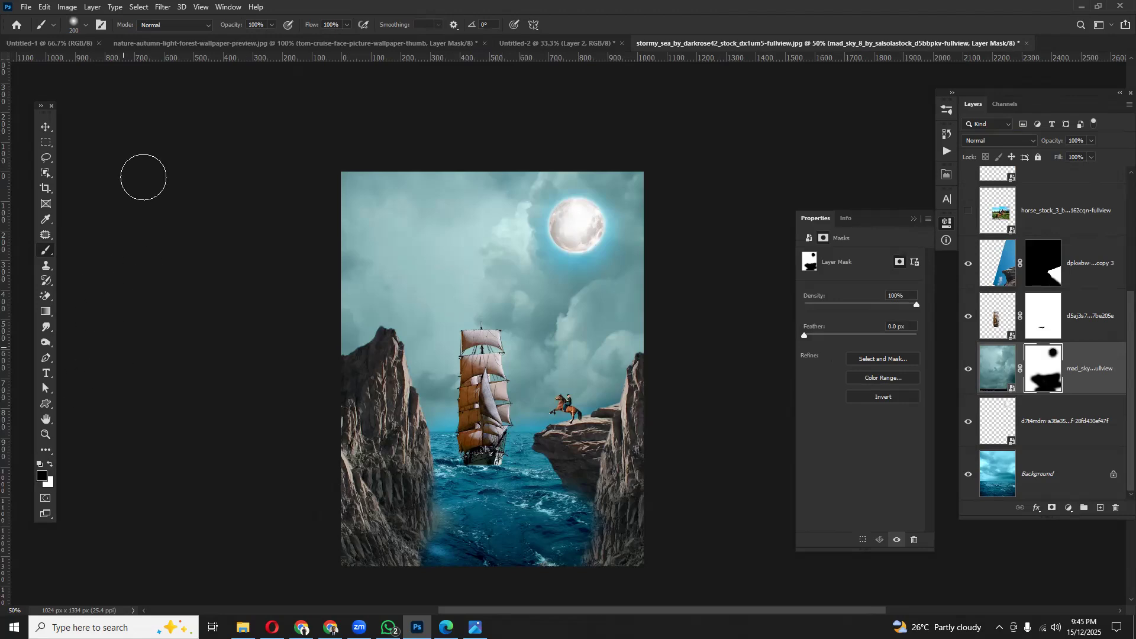
{"action": "key", "text": "x"}
{"action": "mouse_move", "coordinate": [230, 27]}
{"action": "left_mouse_down"}
{"action": "mouse_move", "coordinate": [174, 31]}
{"action": "mouse_move", "coordinate": [189, 31]}
{"action": "left_mouse_up"}
{"action": "mouse_move", "coordinate": [582, 241]}
{"action": "left_mouse_down"}
{"action": "mouse_move", "coordinate": [551, 218]}
{"action": "mouse_move", "coordinate": [582, 203]}
{"action": "mouse_move", "coordinate": [575, 247]}
{"action": "mouse_move", "coordinate": [545, 205]}
{"action": "mouse_move", "coordinate": [594, 257]}
{"action": "left_mouse_up"}
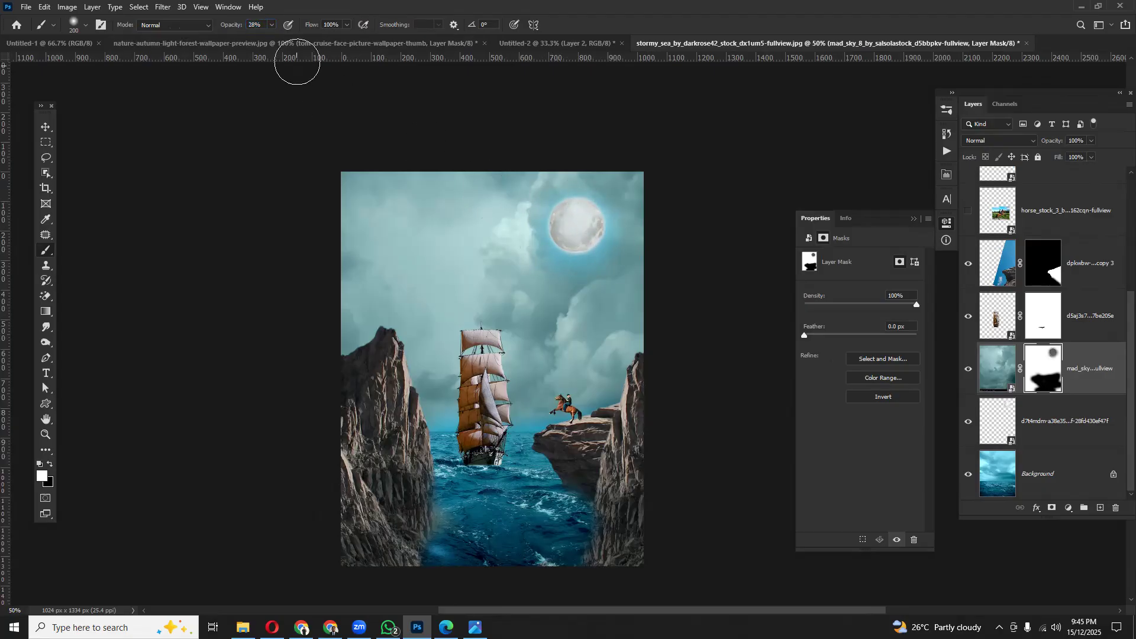
{"action": "left_click_drag", "start_coordinate": [231, 27], "coordinate": [229, 27]}
{"action": "mouse_move", "coordinate": [591, 246]}
{"action": "left_mouse_down"}
{"action": "mouse_move", "coordinate": [546, 239]}
{"action": "mouse_move", "coordinate": [564, 212]}
{"action": "mouse_move", "coordinate": [579, 232]}
{"action": "mouse_move", "coordinate": [550, 227]}
{"action": "mouse_move", "coordinate": [590, 212]}
{"action": "mouse_move", "coordinate": [591, 261]}
{"action": "mouse_move", "coordinate": [544, 251]}
{"action": "mouse_move", "coordinate": [589, 200]}
{"action": "mouse_move", "coordinate": [607, 257]}
{"action": "mouse_move", "coordinate": [558, 272]}
{"action": "left_mouse_up"}
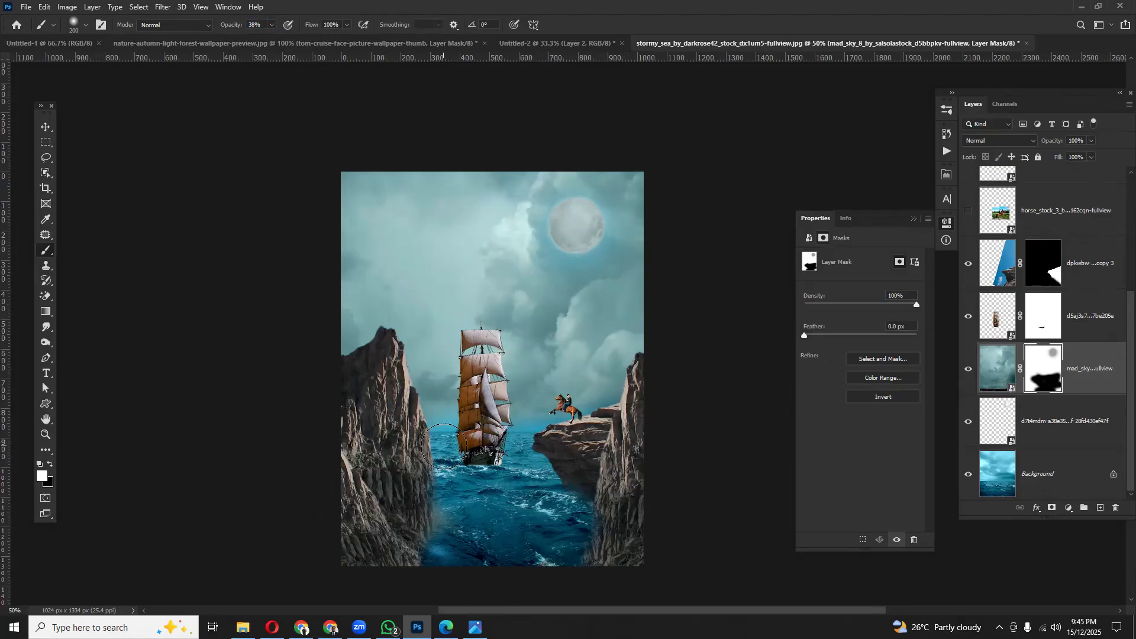
{"action": "scroll", "coordinate": [443, 446], "scroll_direction": "down", "scroll_amount": 3}
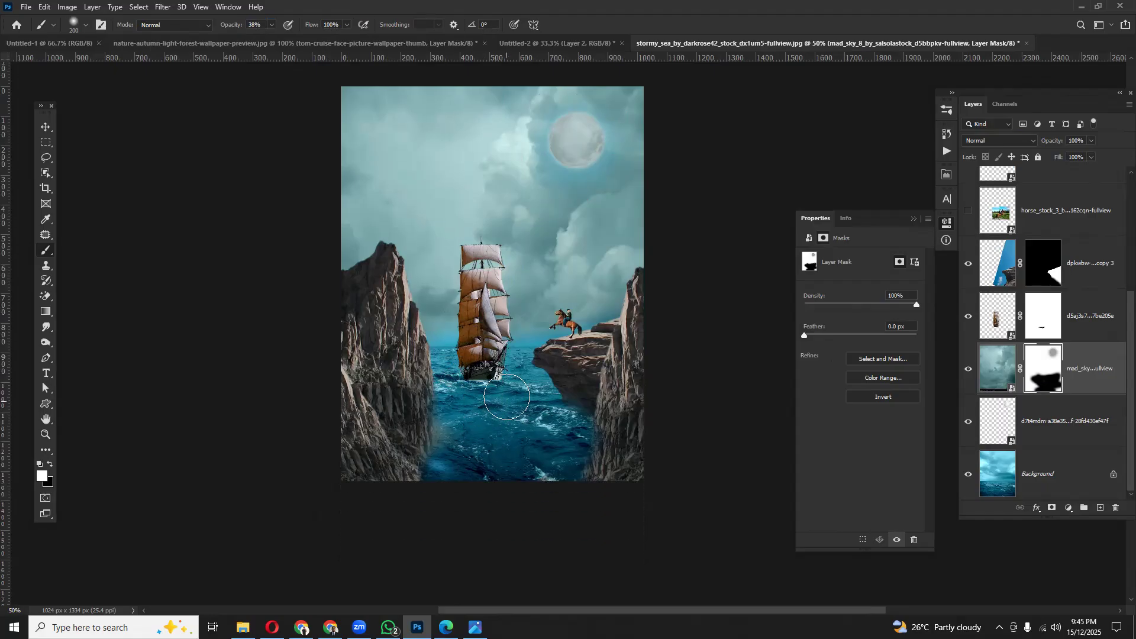
{"action": "mouse_move", "coordinate": [583, 139]}
{"action": "left_mouse_down"}
{"action": "mouse_move", "coordinate": [549, 145]}
{"action": "mouse_move", "coordinate": [594, 148]}
{"action": "left_mouse_up"}
- Following the Concept Scene reference, move the moon behind the ship and horse and enlarge it to about 642 × 649 px
{"action": "left_click", "coordinate": [476, 627]}
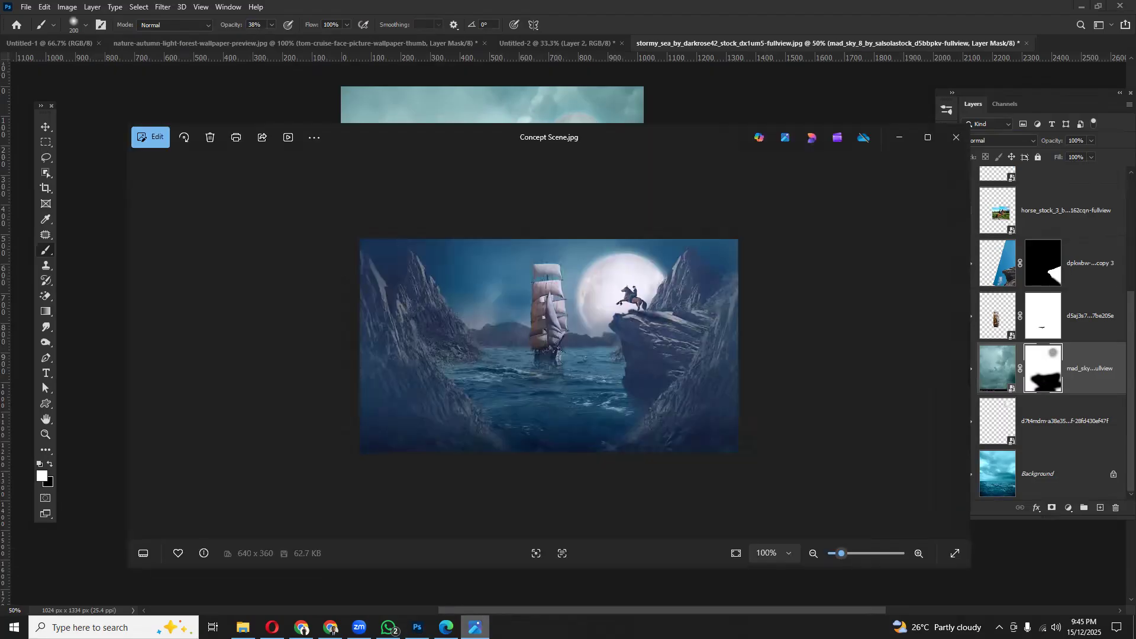
{"action": "left_click", "coordinate": [476, 627]}
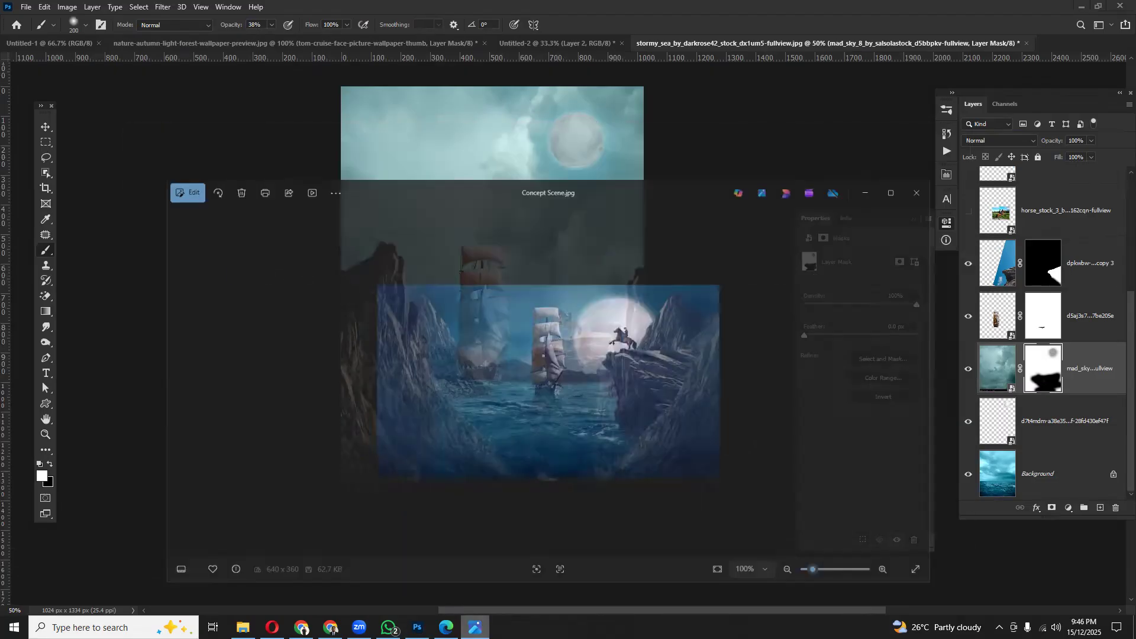
{"action": "left_click", "coordinate": [45, 127]}
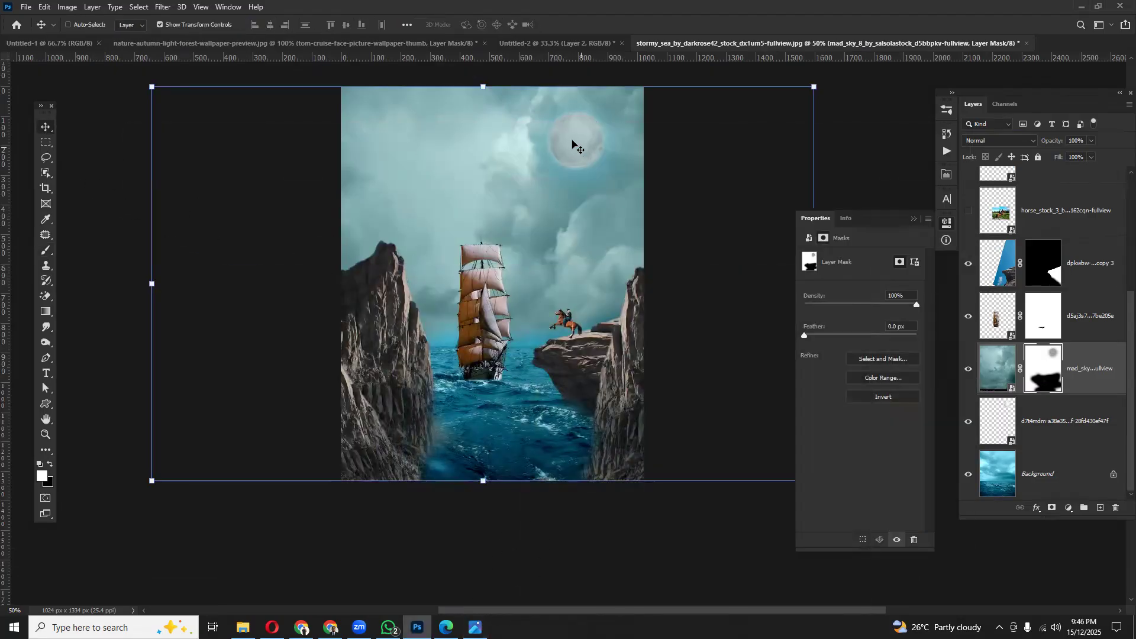
{"action": "key", "text": "ctrl"}
{"action": "right_click", "coordinate": [569, 138], "text": "ctrl"}
{"action": "left_click", "coordinate": [580, 148]}
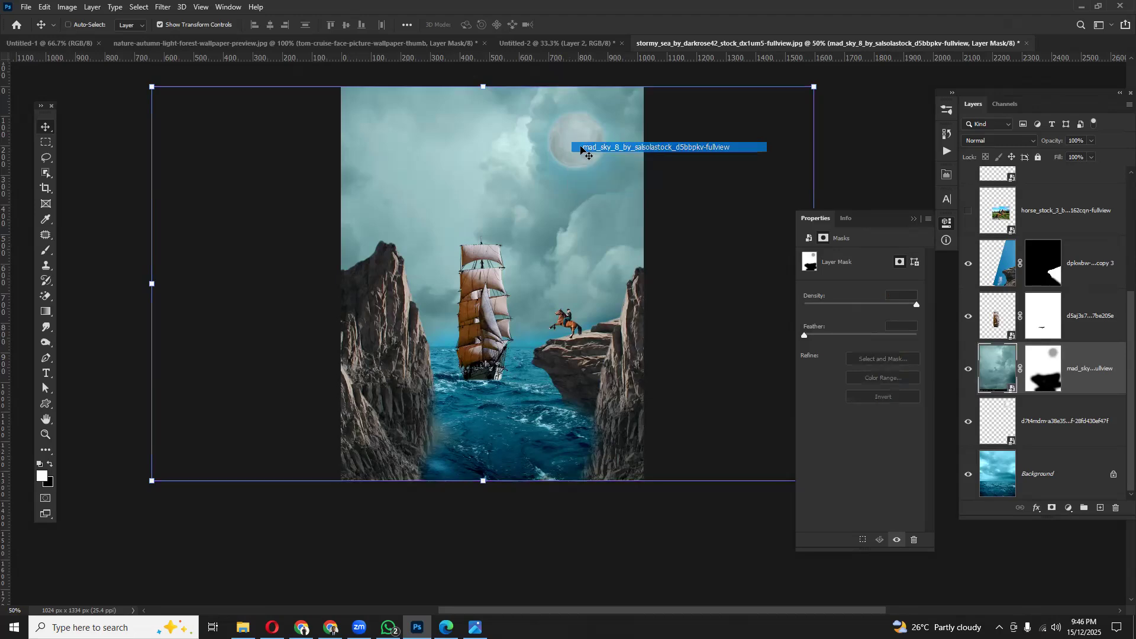
{"action": "left_click", "coordinate": [1044, 432]}
{"action": "left_click_drag", "start_coordinate": [566, 142], "coordinate": [368, 129]}
{"action": "key", "text": "ctrl+t"}
{"action": "left_click_drag", "start_coordinate": [543, 283], "coordinate": [588, 328]}
{"action": "key", "text": "Return"}
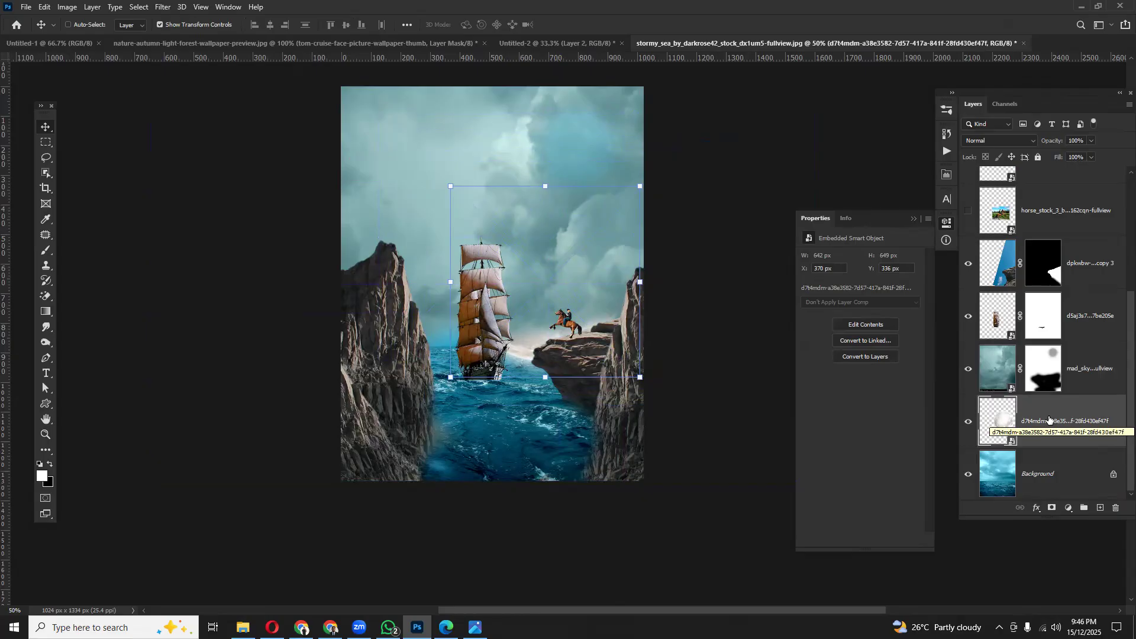
- Duplicate the Background layer and place the copy between the moon layer and the mad_sky_8 layer
{"action": "left_click", "coordinate": [1029, 469]}
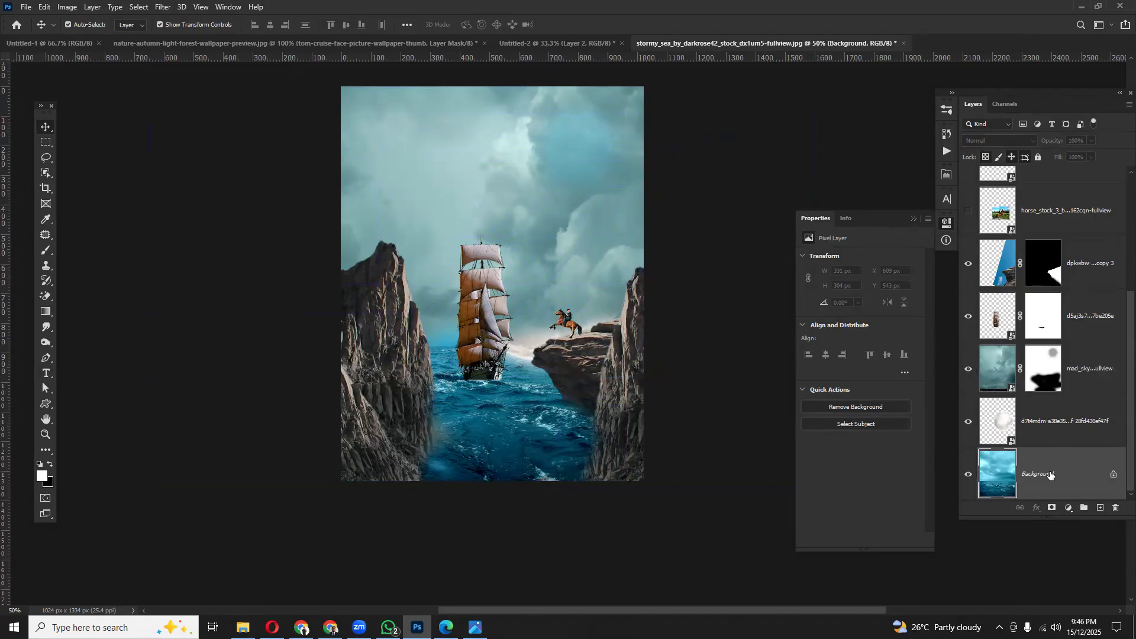
{"action": "key", "text": "ctrl+j"}
{"action": "left_click_drag", "start_coordinate": [1046, 420], "coordinate": [1055, 444]}
{"action": "left_click", "coordinate": [1043, 373]}
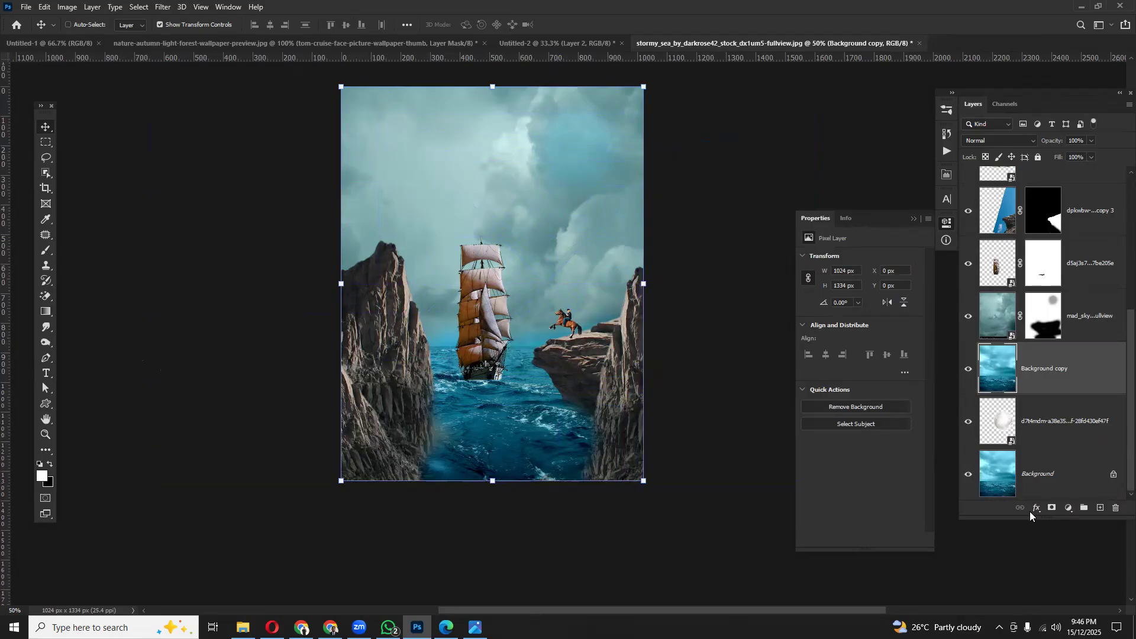
- Add a mask to the Background copy and paint out its area around the moon and horizon in black at 100% brush opacity
{"action": "left_click", "coordinate": [1053, 508]}
{"action": "left_click", "coordinate": [47, 250]}
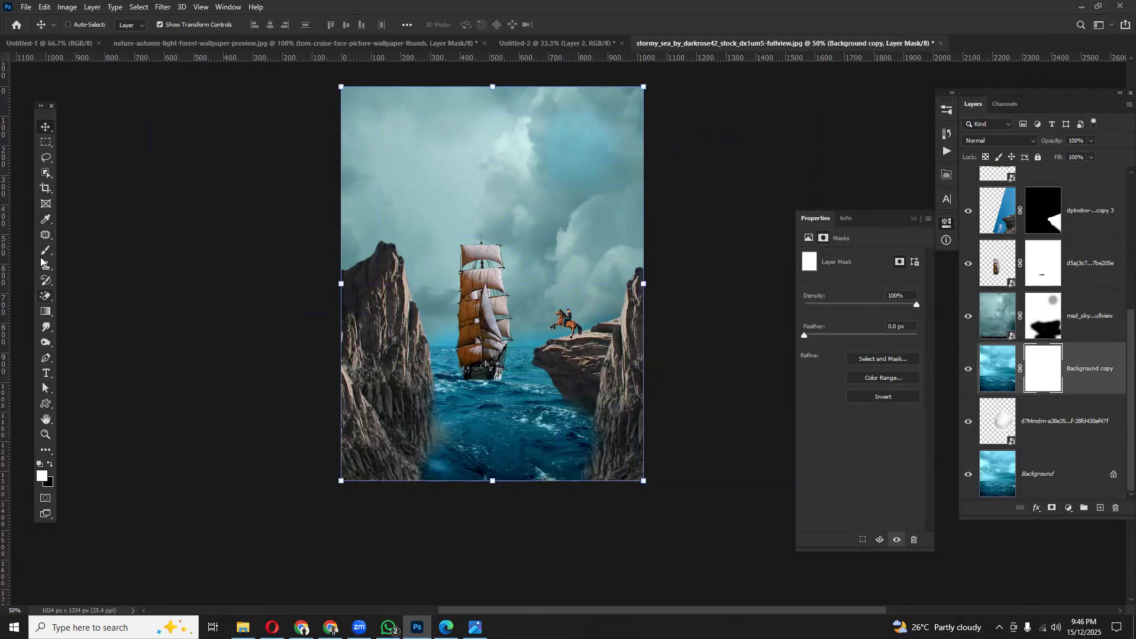
{"action": "left_click", "coordinate": [47, 251]}
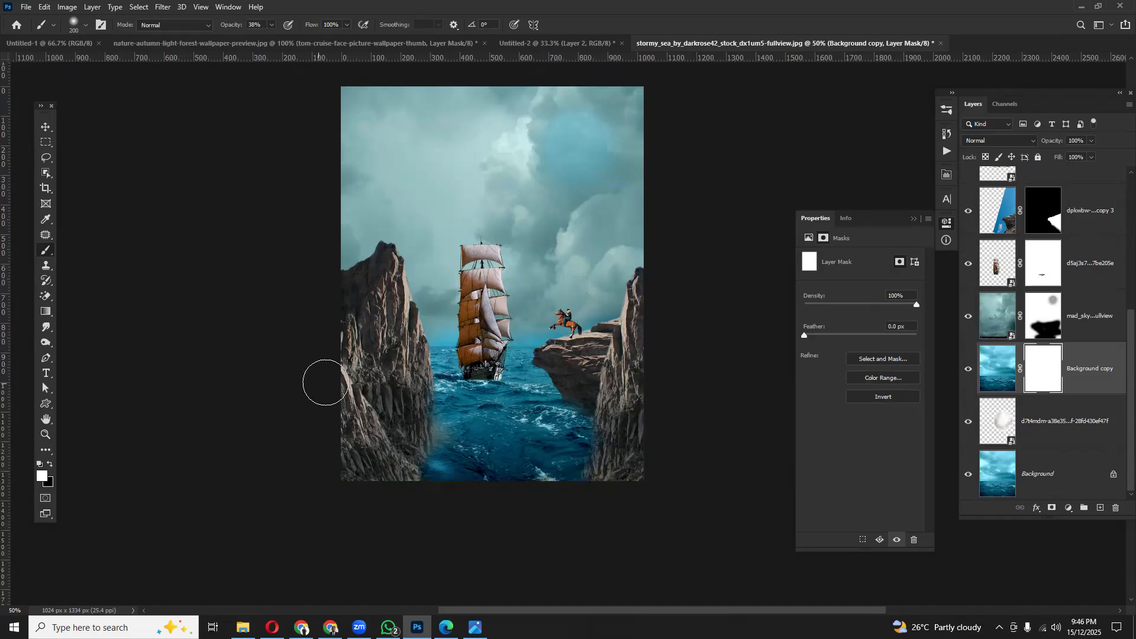
{"action": "key", "text": "x"}
{"action": "mouse_move", "coordinate": [608, 316]}
{"action": "left_mouse_down"}
{"action": "mouse_move", "coordinate": [574, 315]}
{"action": "mouse_move", "coordinate": [555, 296]}
{"action": "left_mouse_up"}
{"action": "left_click_drag", "start_coordinate": [220, 26], "coordinate": [327, 28]}
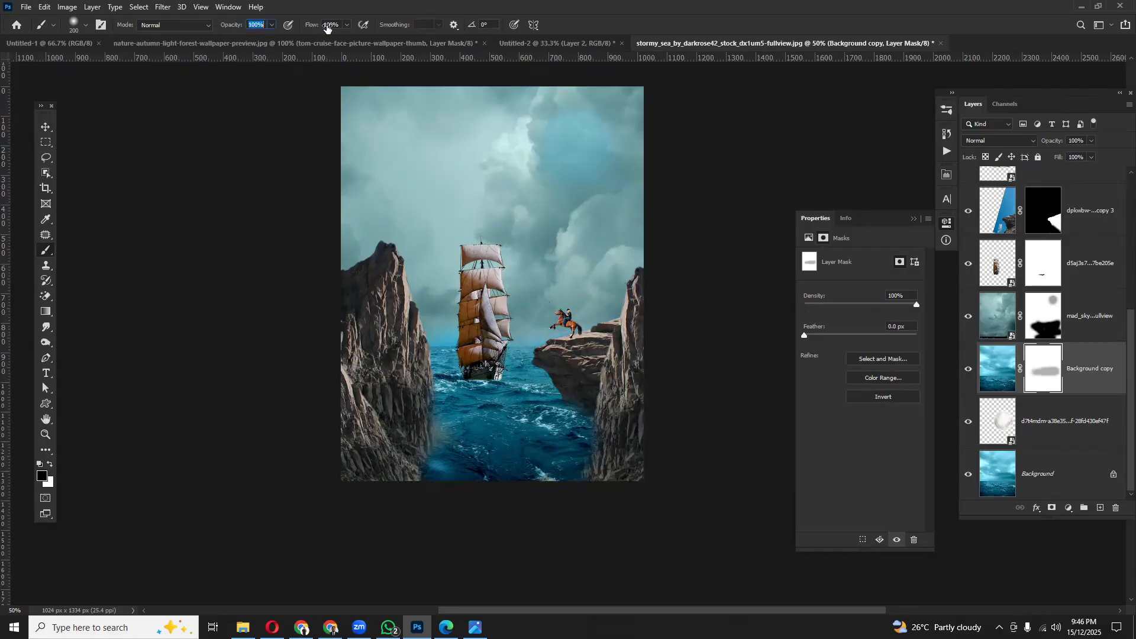
{"action": "mouse_move", "coordinate": [609, 333]}
{"action": "left_mouse_down"}
{"action": "mouse_move", "coordinate": [461, 316]}
{"action": "mouse_move", "coordinate": [630, 275]}
{"action": "left_mouse_up"}
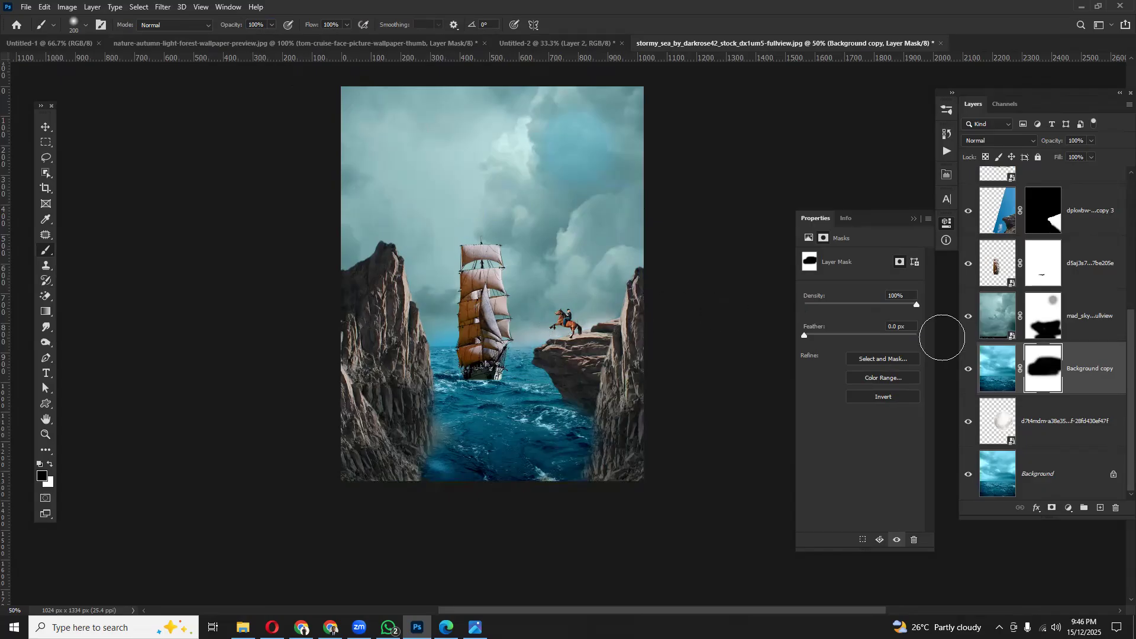
- Load the enlarged moon's outline, paint black on the mad_sky_8 mask to reveal the moon, set brush opacity to 91%, and deselect
{"action": "left_click", "coordinate": [1001, 420], "text": "ctrl"}
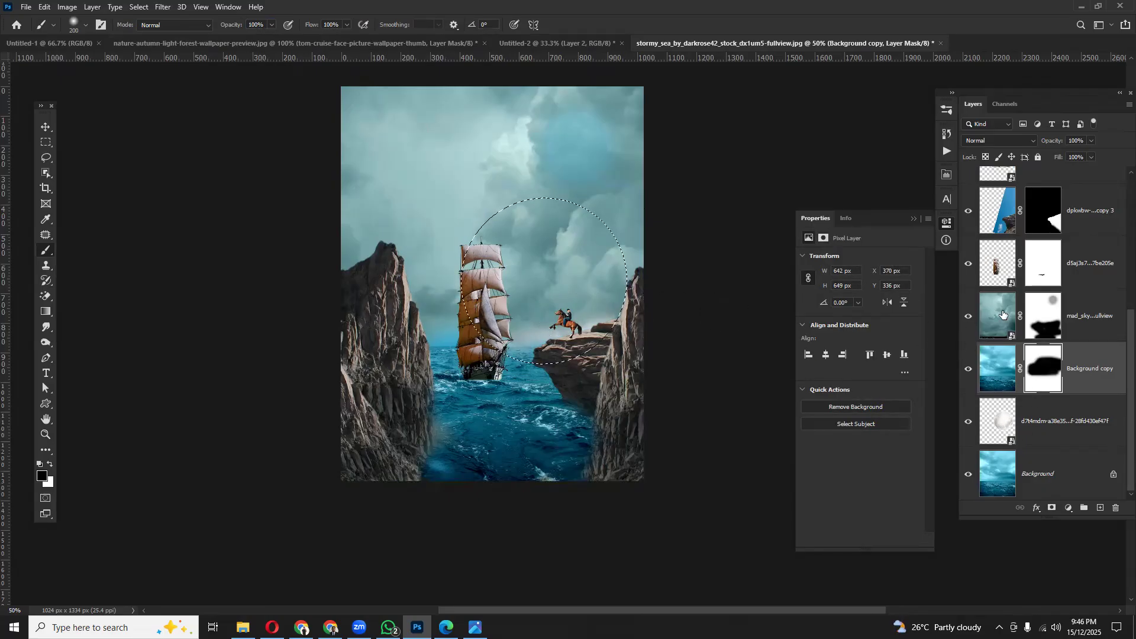
{"action": "left_click", "coordinate": [1043, 322]}
{"action": "mouse_move", "coordinate": [615, 319]}
{"action": "left_mouse_down"}
{"action": "mouse_move", "coordinate": [599, 329]}
{"action": "mouse_move", "coordinate": [591, 317]}
{"action": "mouse_move", "coordinate": [594, 328]}
{"action": "mouse_move", "coordinate": [535, 344]}
{"action": "mouse_move", "coordinate": [556, 342]}
{"action": "mouse_move", "coordinate": [520, 316]}
{"action": "mouse_move", "coordinate": [502, 280]}
{"action": "left_mouse_up"}
{"action": "left_click_drag", "start_coordinate": [231, 26], "coordinate": [223, 31]}
{"action": "mouse_move", "coordinate": [521, 230]}
{"action": "left_mouse_down"}
{"action": "mouse_move", "coordinate": [509, 213]}
{"action": "mouse_move", "coordinate": [596, 230]}
{"action": "mouse_move", "coordinate": [629, 335]}
{"action": "left_mouse_up"}
{"action": "left_click_drag", "start_coordinate": [568, 300], "coordinate": [580, 303]}
{"action": "key", "text": "ctrl+d"}
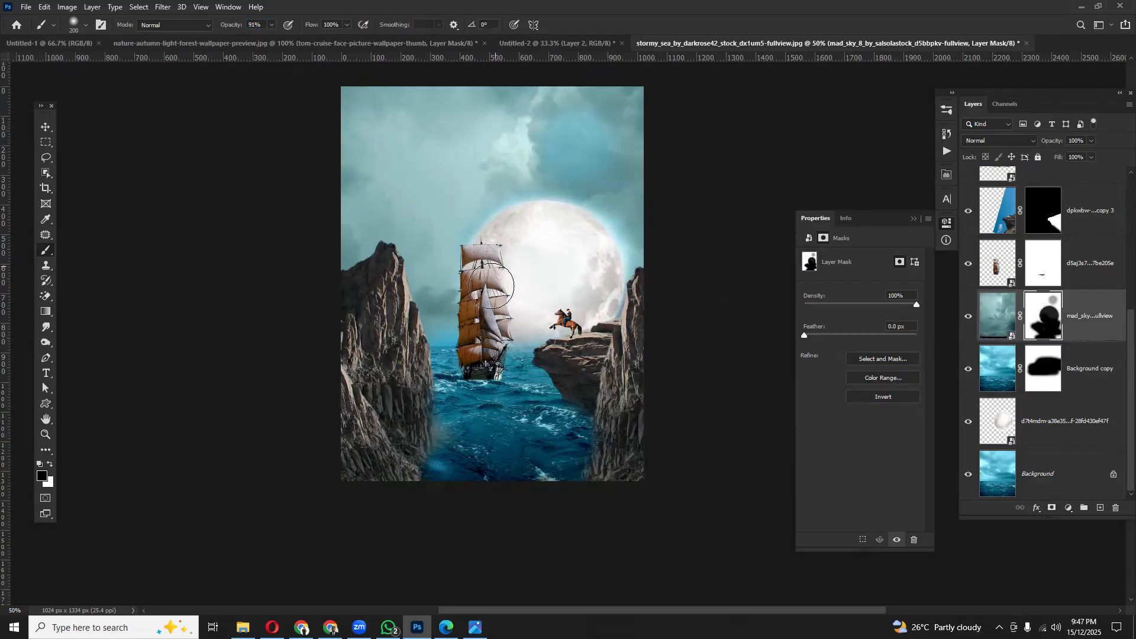
- Duplicate the masked mad_sky_8 layer and select the original beneath the copy
{"action": "left_click", "coordinate": [995, 311]}
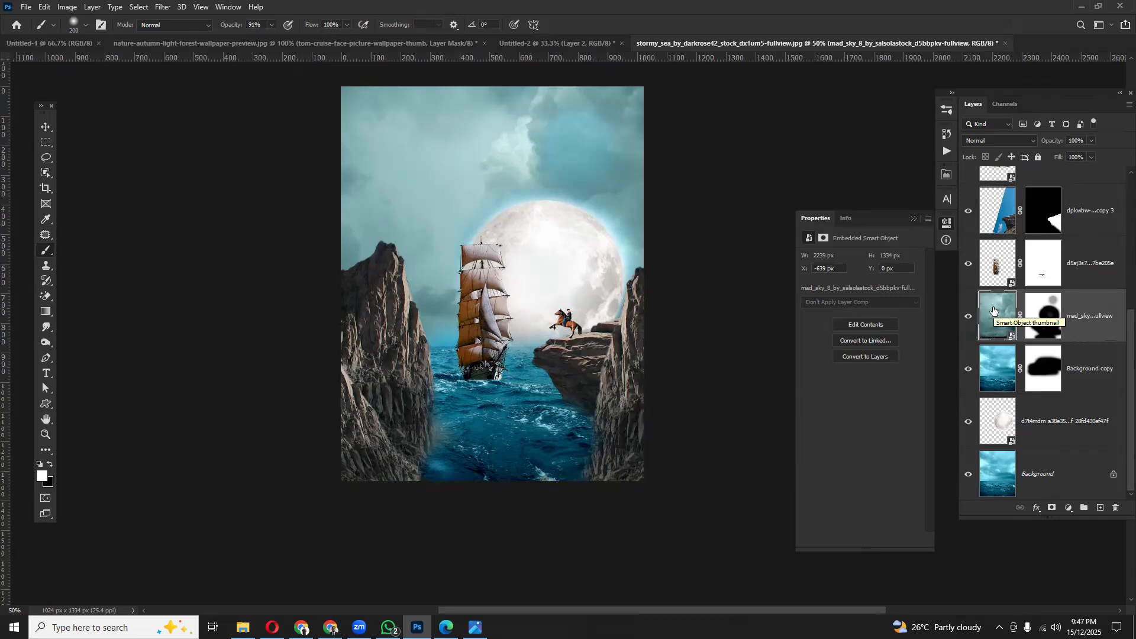
{"action": "left_click_drag", "start_coordinate": [993, 309], "coordinate": [1002, 321]}
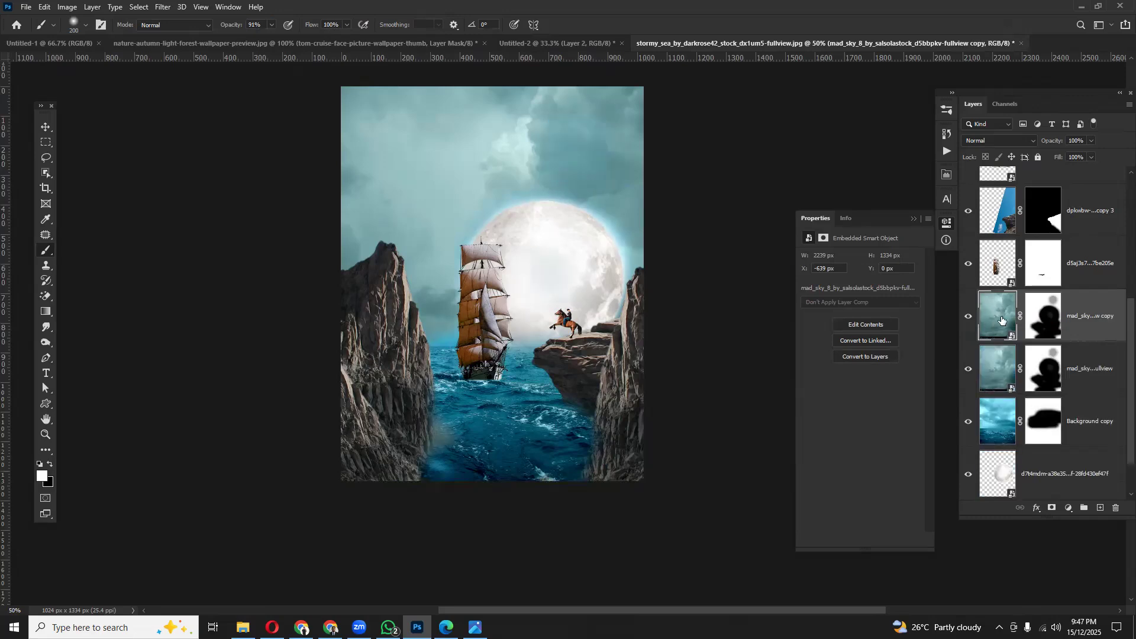
{"action": "left_click", "coordinate": [1002, 364]}
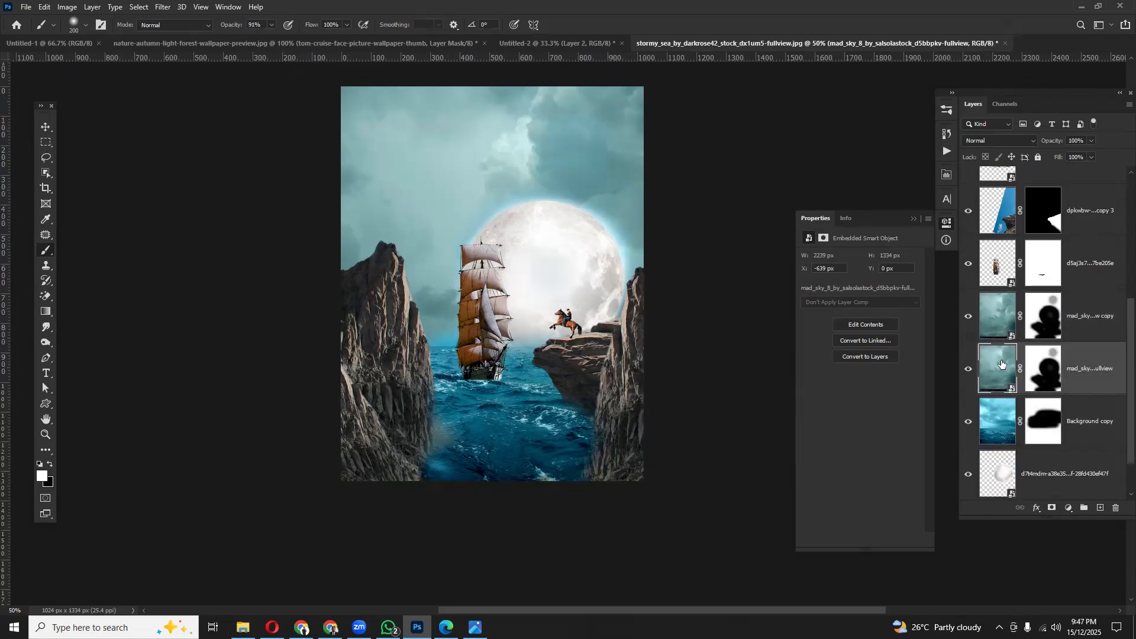
- Paint white over the moon areas on the original mad_sky_8 mask and move that layer below the moon layer
{"action": "left_click", "coordinate": [1051, 372]}
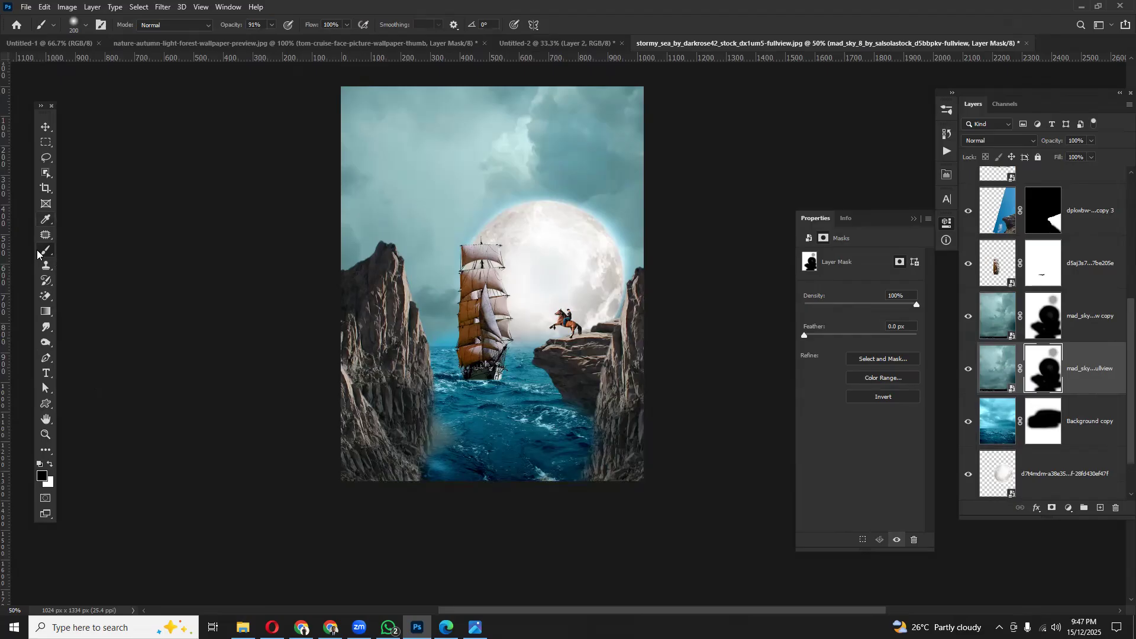
{"action": "mouse_move", "coordinate": [485, 320]}
{"action": "left_mouse_down"}
{"action": "mouse_move", "coordinate": [491, 252]}
{"action": "mouse_move", "coordinate": [563, 244]}
{"action": "mouse_move", "coordinate": [507, 226]}
{"action": "mouse_move", "coordinate": [524, 248]}
{"action": "mouse_move", "coordinate": [500, 254]}
{"action": "mouse_move", "coordinate": [524, 264]}
{"action": "mouse_move", "coordinate": [476, 243]}
{"action": "mouse_move", "coordinate": [507, 227]}
{"action": "mouse_move", "coordinate": [586, 235]}
{"action": "mouse_move", "coordinate": [597, 330]}
{"action": "mouse_move", "coordinate": [620, 297]}
{"action": "mouse_move", "coordinate": [589, 280]}
{"action": "mouse_move", "coordinate": [588, 255]}
{"action": "mouse_move", "coordinate": [563, 267]}
{"action": "mouse_move", "coordinate": [606, 256]}
{"action": "mouse_move", "coordinate": [542, 272]}
{"action": "left_mouse_up"}
{"action": "key", "text": "x"}
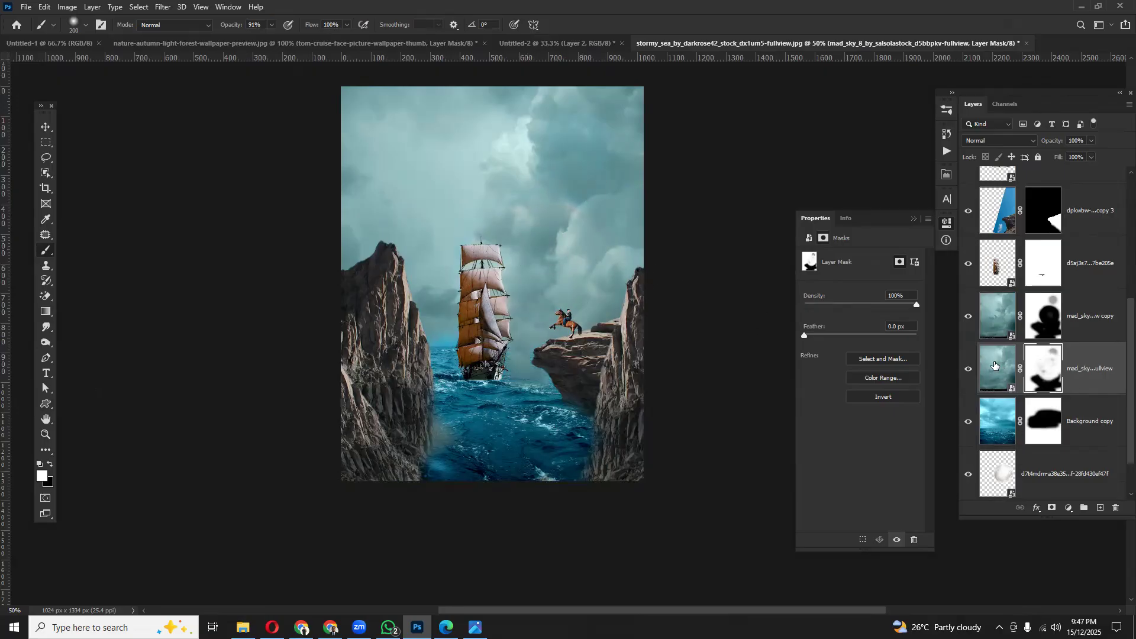
{"action": "left_click", "coordinate": [1049, 473]}
{"action": "left_click_drag", "start_coordinate": [1000, 369], "coordinate": [1002, 496]}
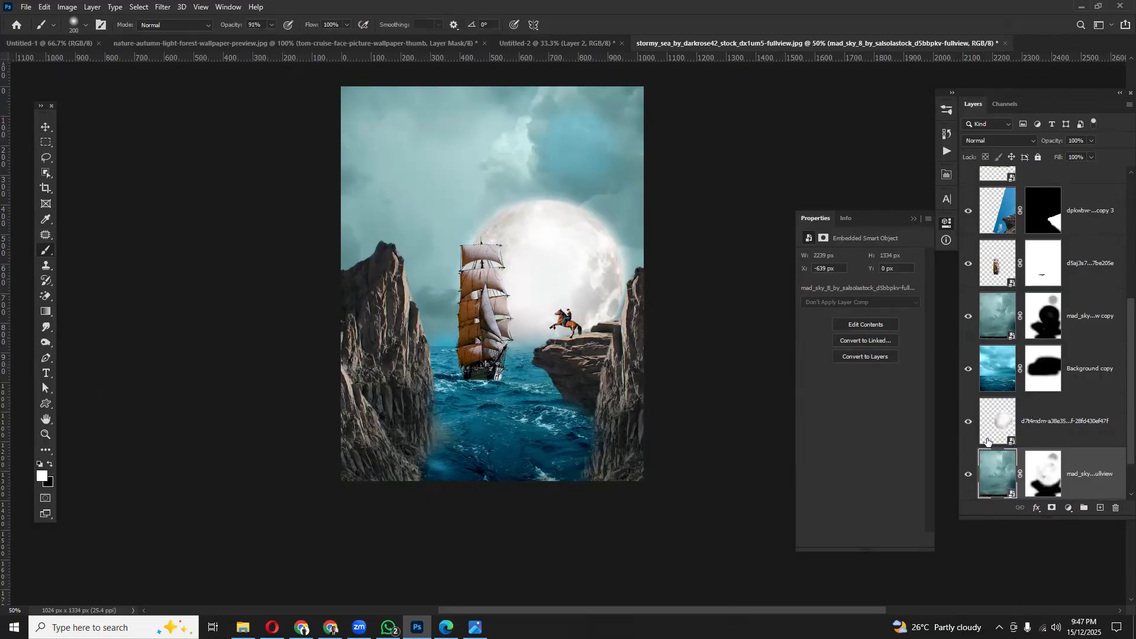
- Try to paint white over the moon's upper edge on the Background copy mask, and undo the stroke
{"action": "left_click", "coordinate": [1040, 377]}
{"action": "mouse_move", "coordinate": [585, 254]}
{"action": "left_mouse_down"}
{"action": "mouse_move", "coordinate": [627, 264]}
{"action": "mouse_move", "coordinate": [573, 229]}
{"action": "mouse_move", "coordinate": [627, 267]}
{"action": "left_mouse_up"}
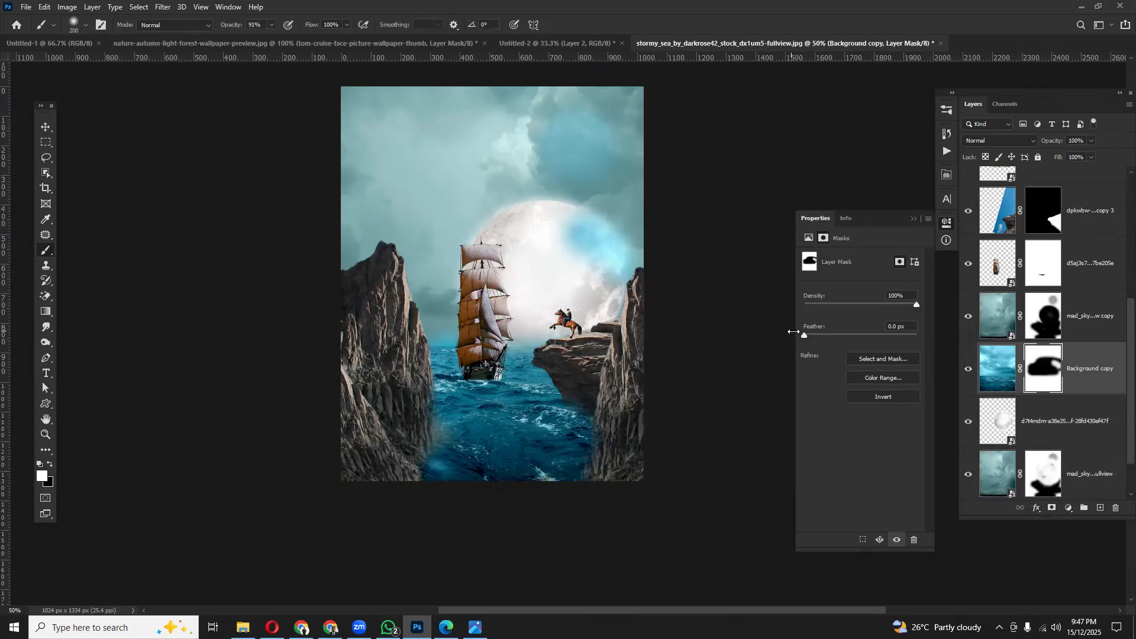
{"action": "key", "text": "ctrl+z"}
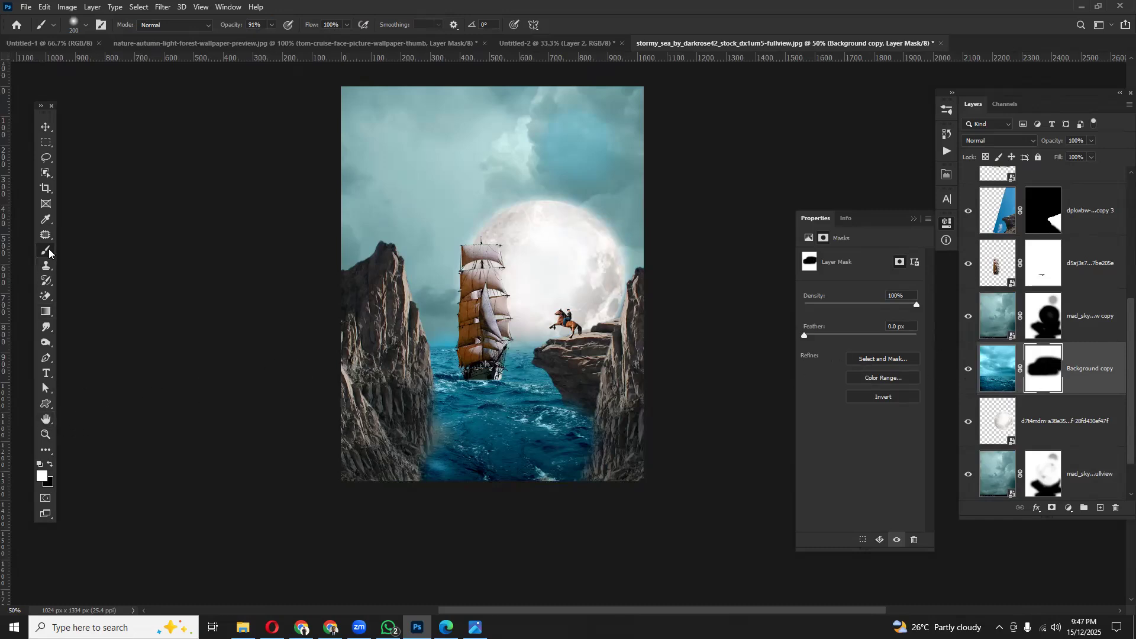
- Paint black on the Background copy mask to soften the sea's horizon between the ship and the horse's cliff
{"action": "left_click", "coordinate": [49, 465]}
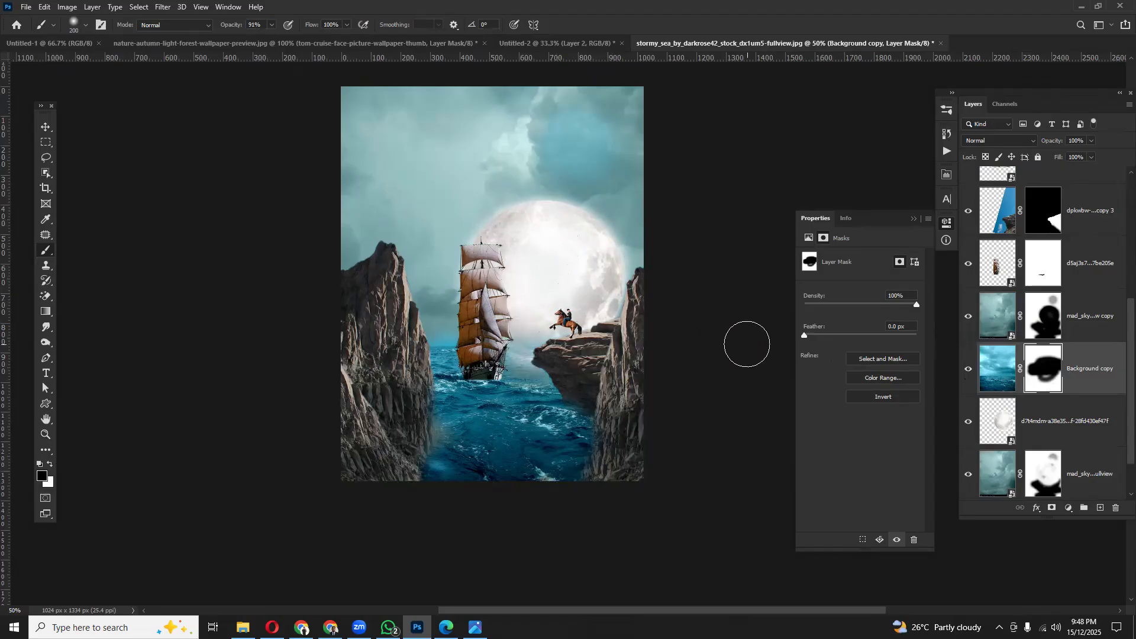
{"action": "key", "text": "ctrl+minus"}
{"action": "key", "text": "ctrl+plus"}
{"action": "scroll", "coordinate": [690, 414], "scroll_direction": "up", "scroll_amount": 3}
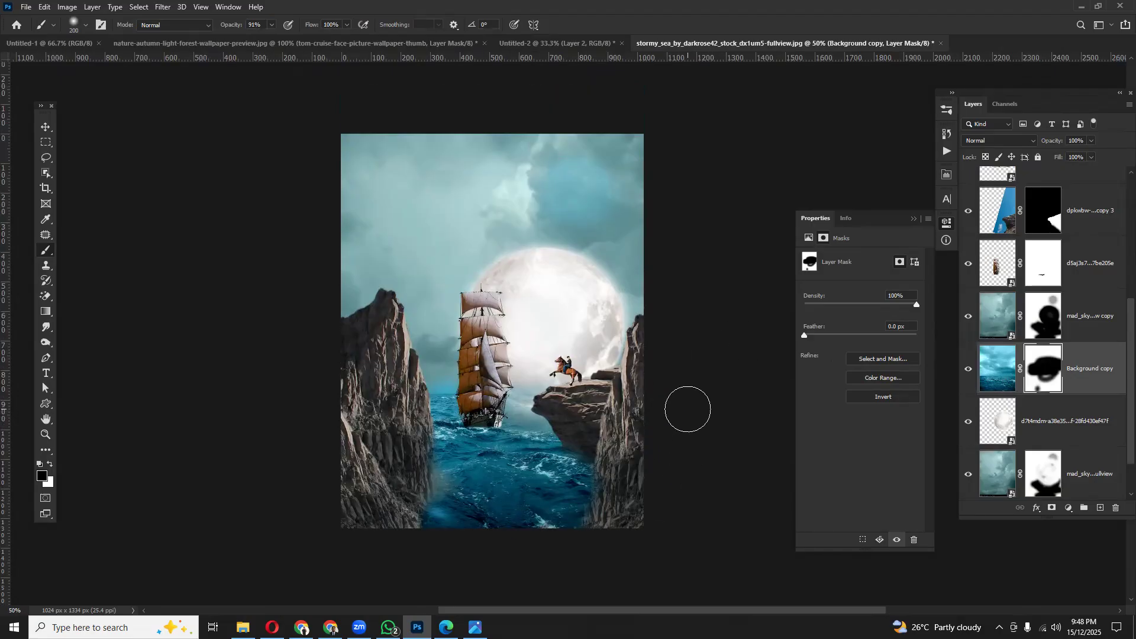
{"action": "scroll", "coordinate": [673, 362], "scroll_direction": "down", "scroll_amount": 2}
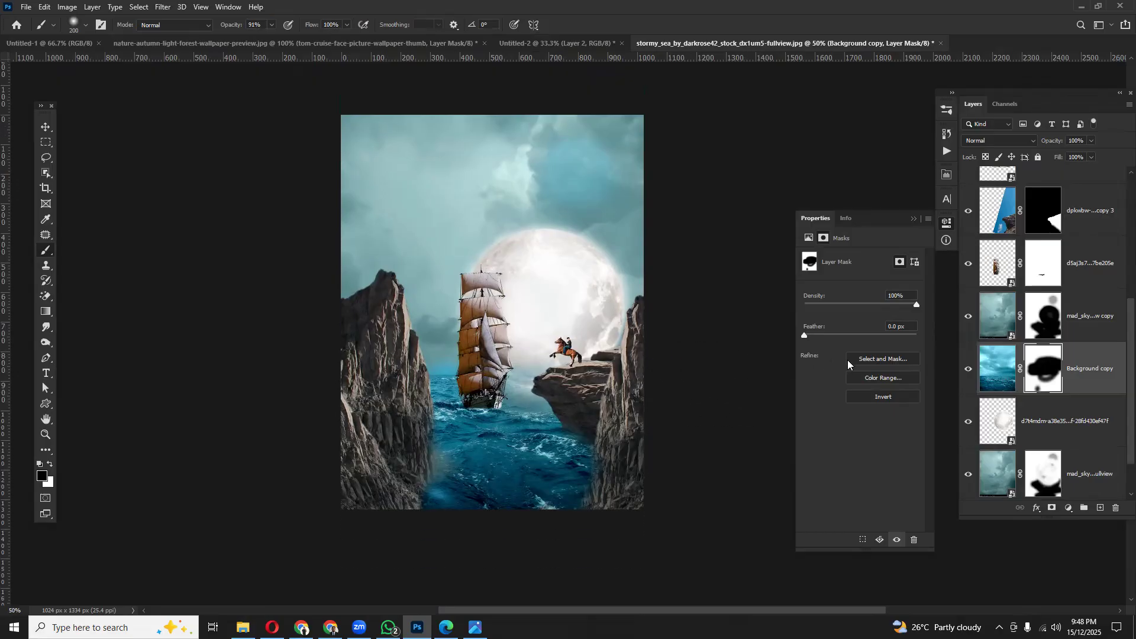
- Stamp all visible layers into a new layer at the top of the stack and add a Color Lookup adjustment above it
{"action": "scroll", "coordinate": [1087, 243], "scroll_direction": "up", "scroll_amount": 5}
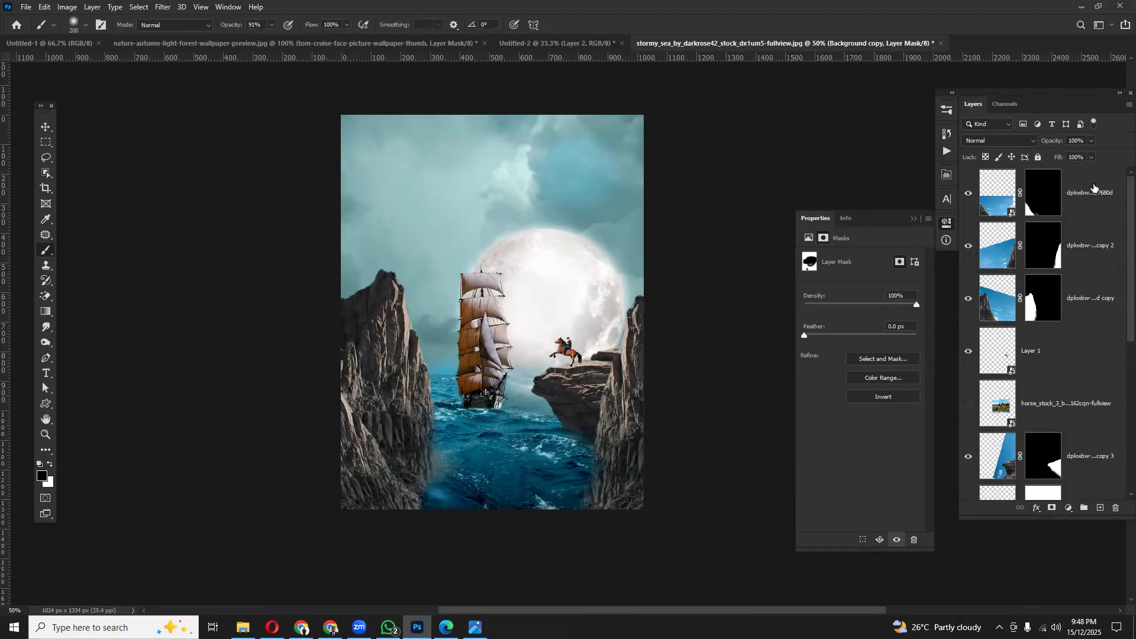
{"action": "left_click", "coordinate": [1094, 188]}
{"action": "key", "text": "ctrl+shift+alt+e"}
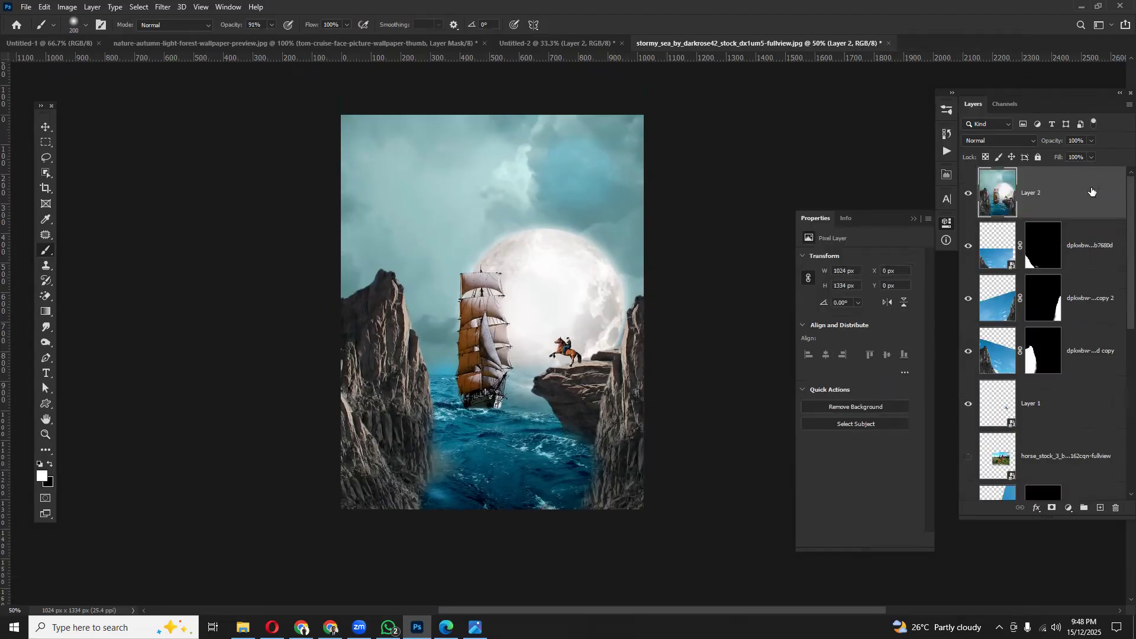
{"action": "left_click", "coordinate": [1068, 509]}
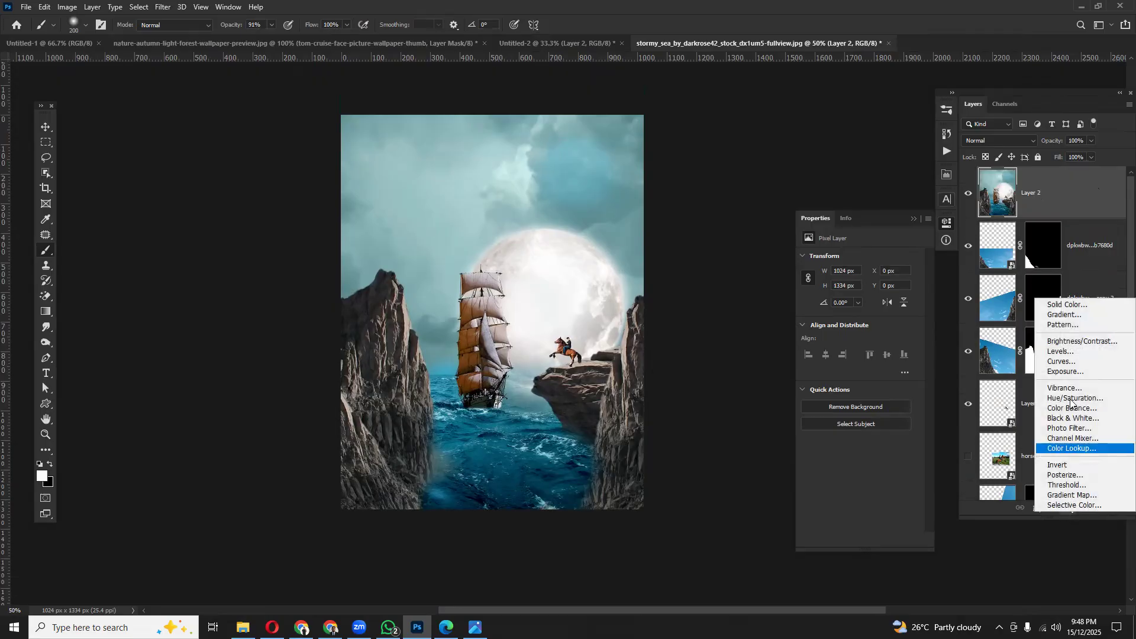
{"action": "left_click", "coordinate": [1071, 449]}
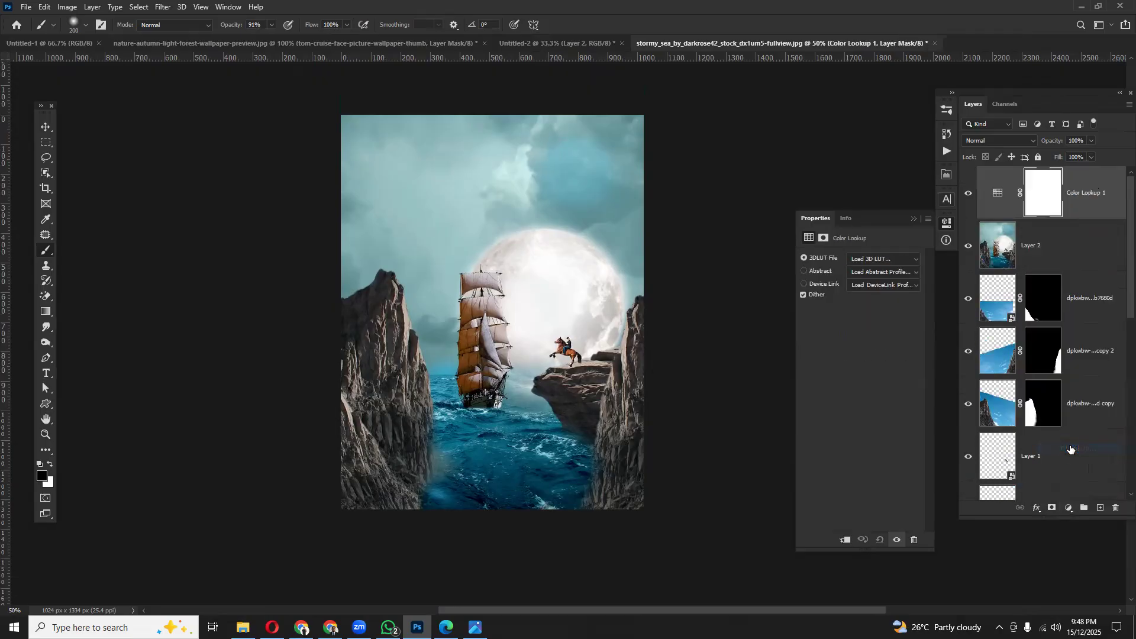
- Try the Fuji ETERNA 250D Kodak 2395, FuturisticBleak.3DL and Kodak 5218 Kodak 2383 LUTs on the Color Lookup adjustment
{"action": "left_click", "coordinate": [915, 263]}
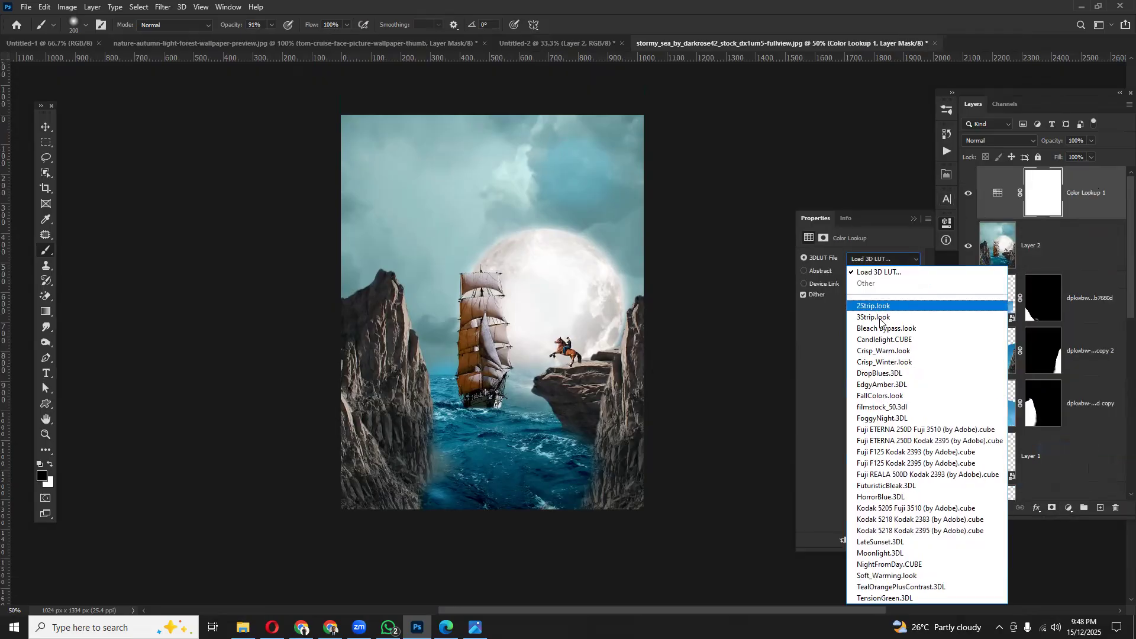
{"action": "left_click", "coordinate": [886, 441]}
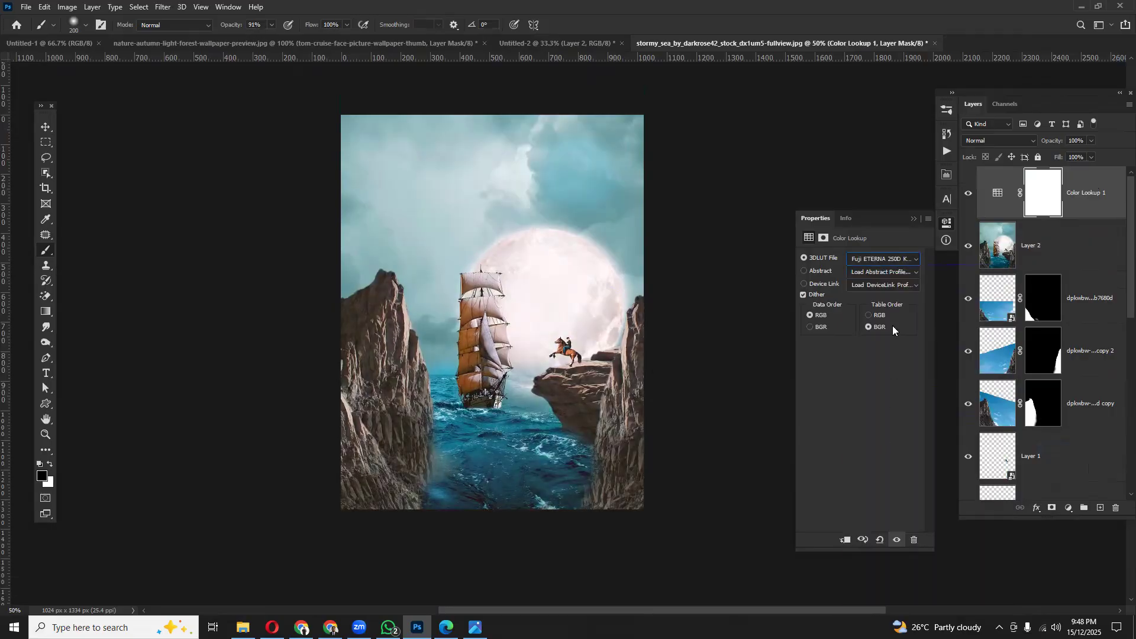
{"action": "left_click", "coordinate": [906, 261]}
{"action": "left_click", "coordinate": [880, 485]}
{"action": "left_click", "coordinate": [892, 254]}
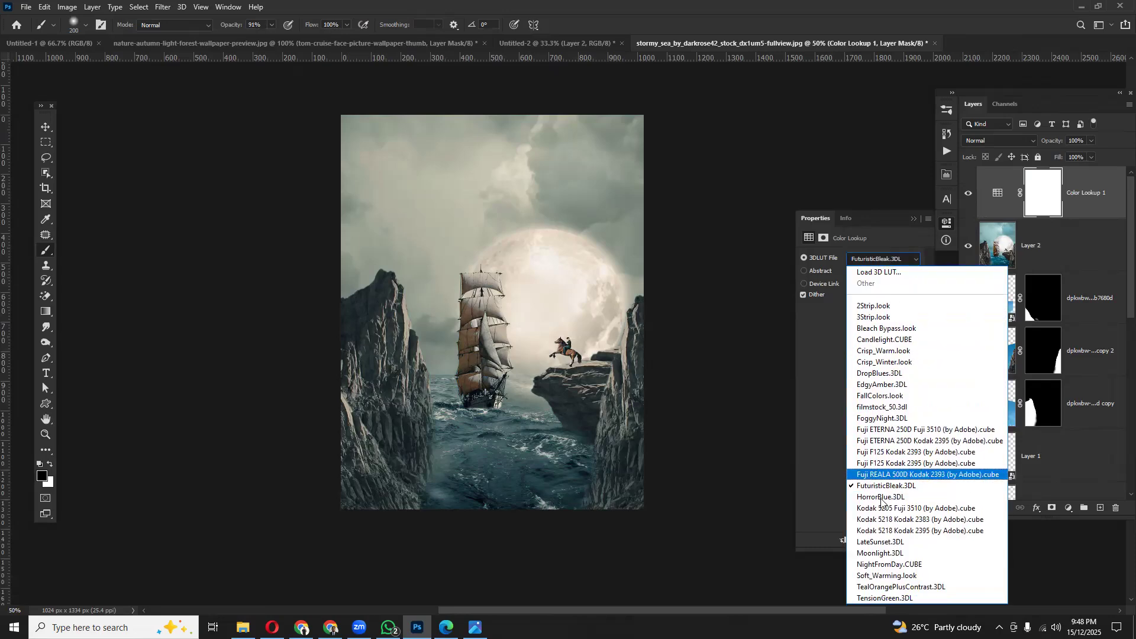
{"action": "left_click", "coordinate": [880, 525]}
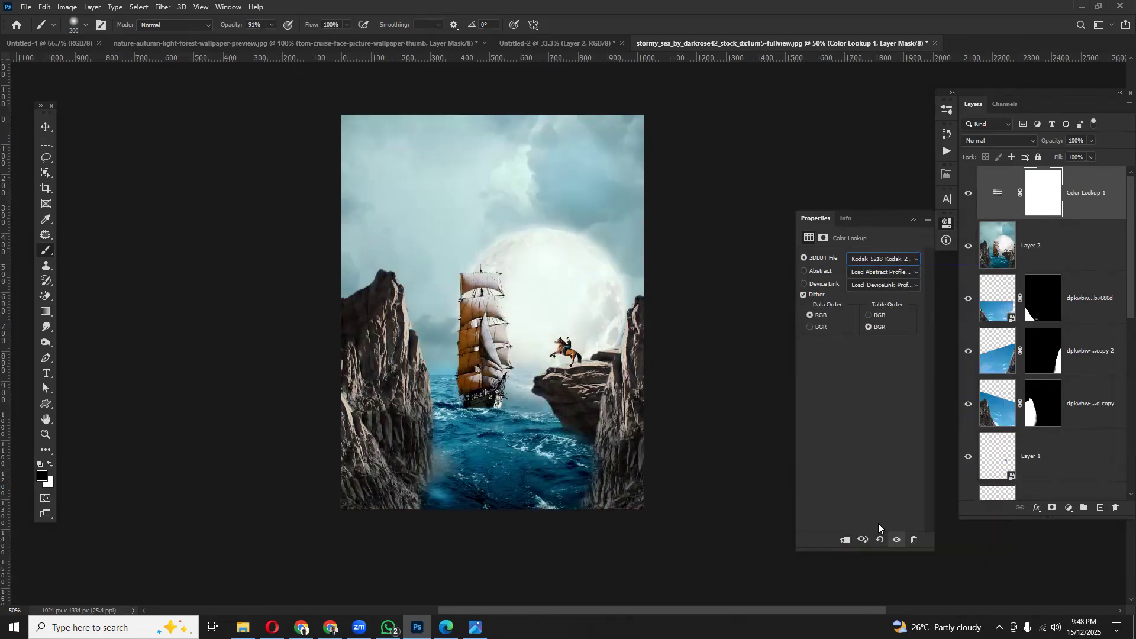
- Apply the Moonlight.3DL LUT to the Color Lookup adjustment, reduce the layer's opacity to 50%, and collapse its properties
{"action": "left_click", "coordinate": [882, 261]}
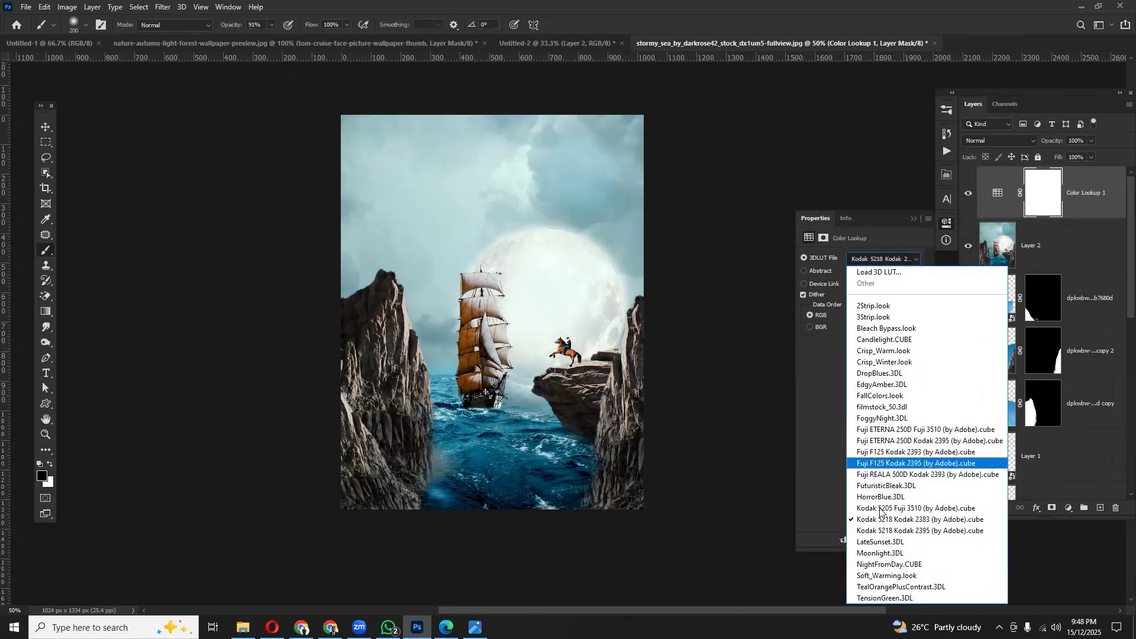
{"action": "left_click", "coordinate": [879, 554]}
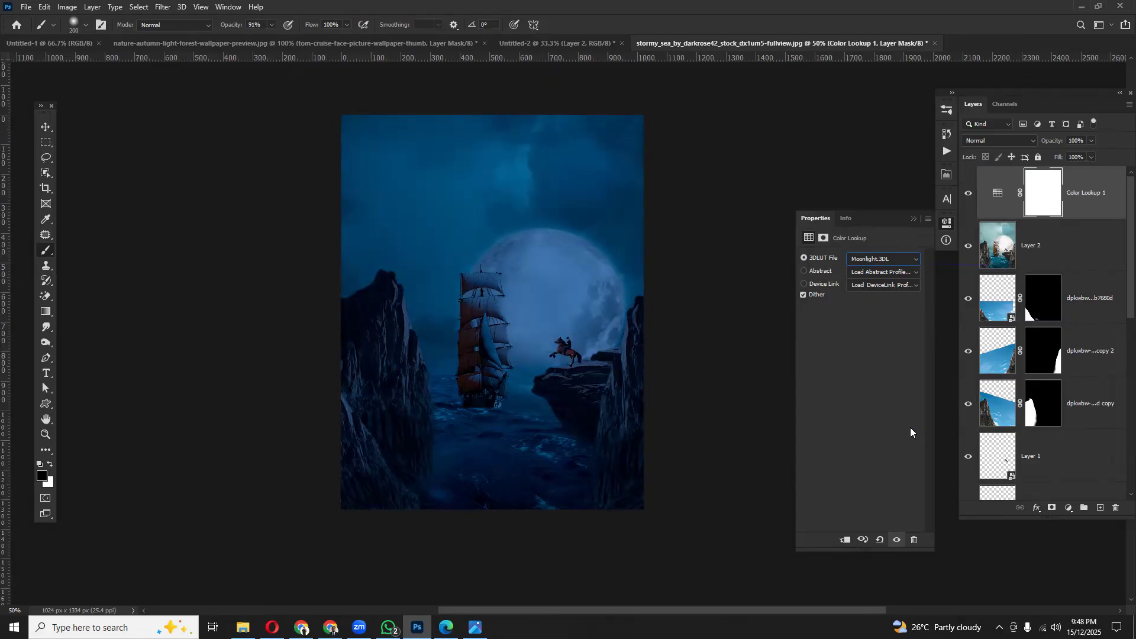
{"action": "left_click_drag", "start_coordinate": [1050, 142], "coordinate": [1020, 145]}
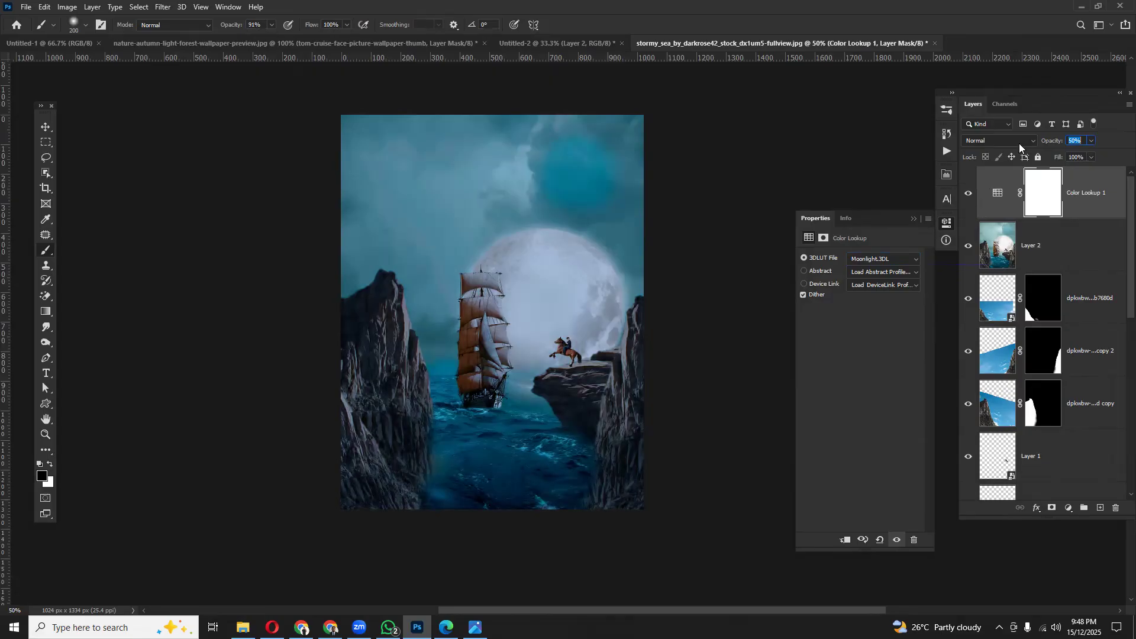
{"action": "left_click", "coordinate": [915, 219]}
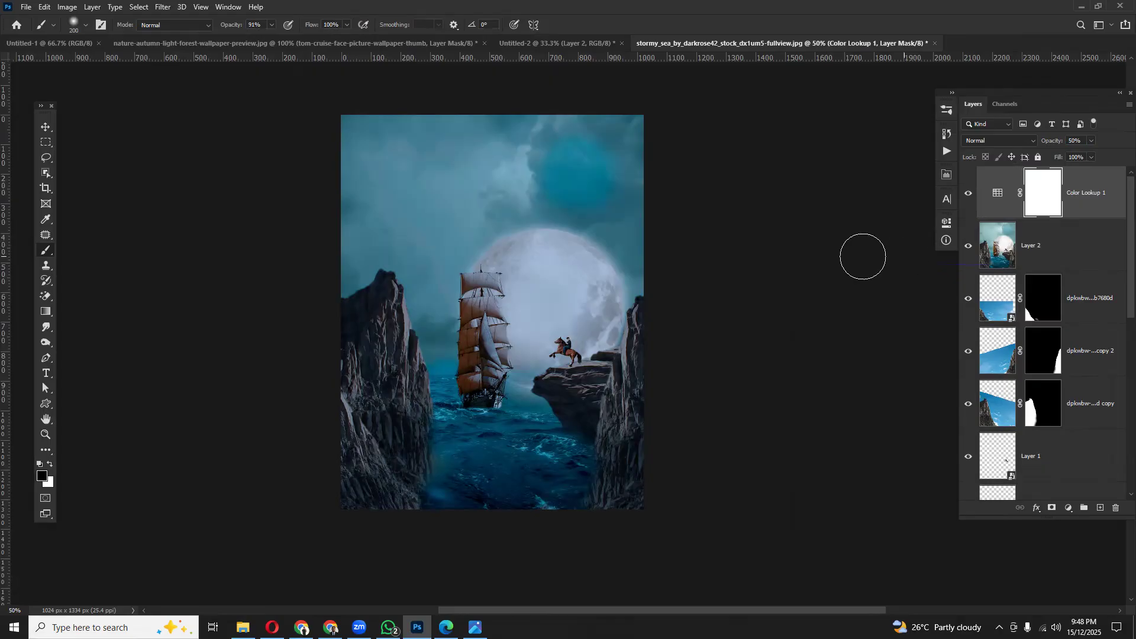
- Activate the Move tool, switch to File Explorer, and browse the Overlay light folder inside photoshop work for a glow image
{"action": "left_click", "coordinate": [46, 127]}
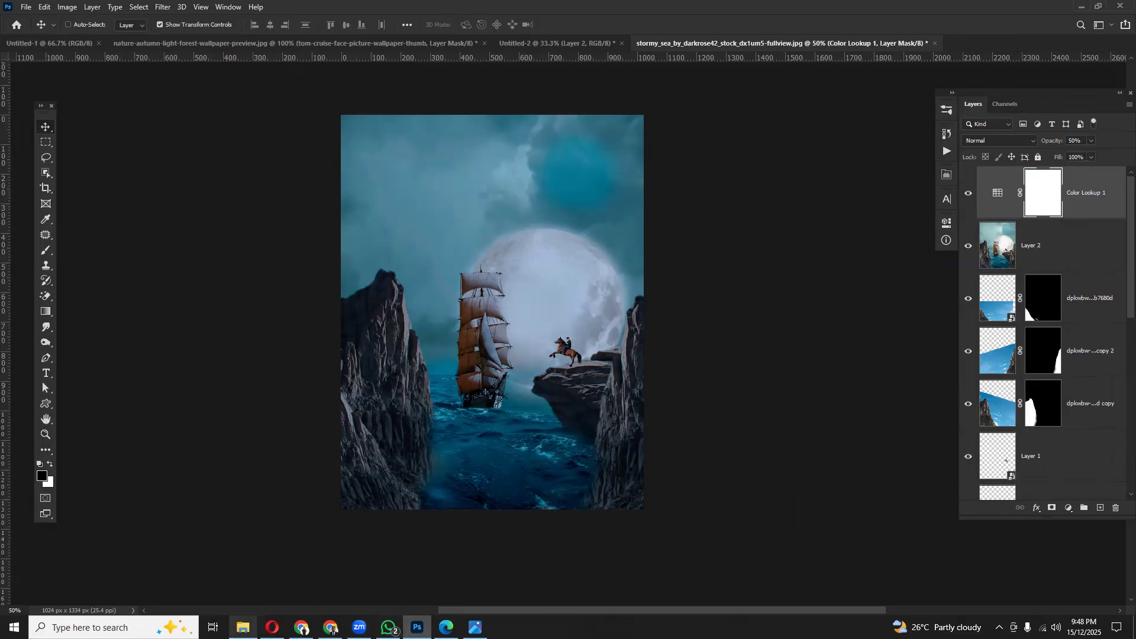
{"action": "left_click", "coordinate": [242, 628]}
{"action": "left_click", "coordinate": [272, 211]}
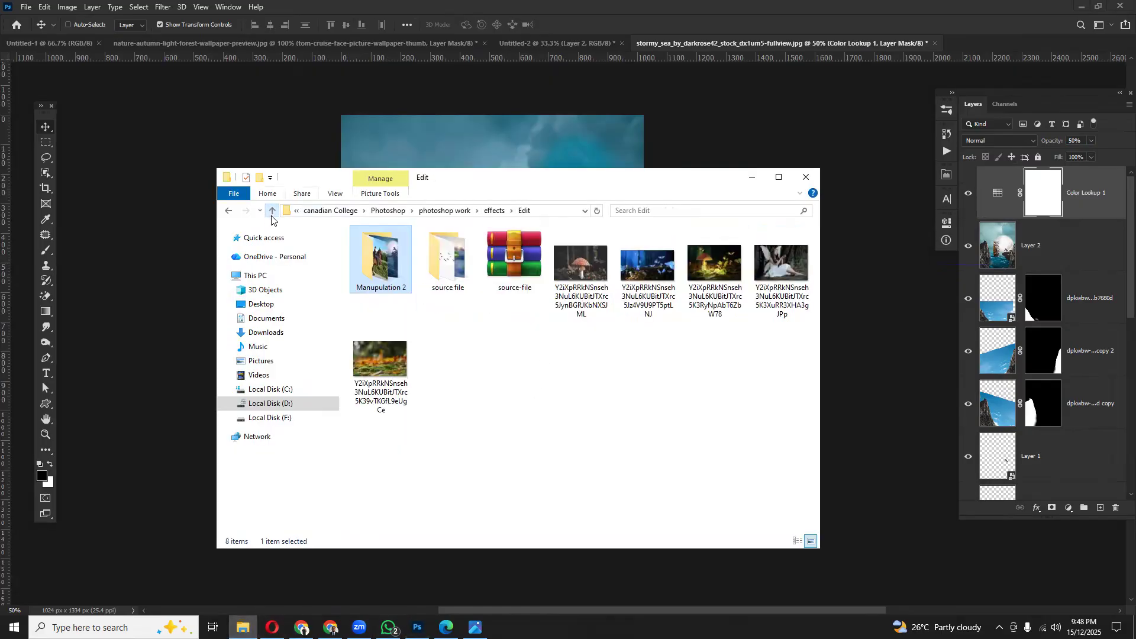
{"action": "left_click", "coordinate": [726, 269]}
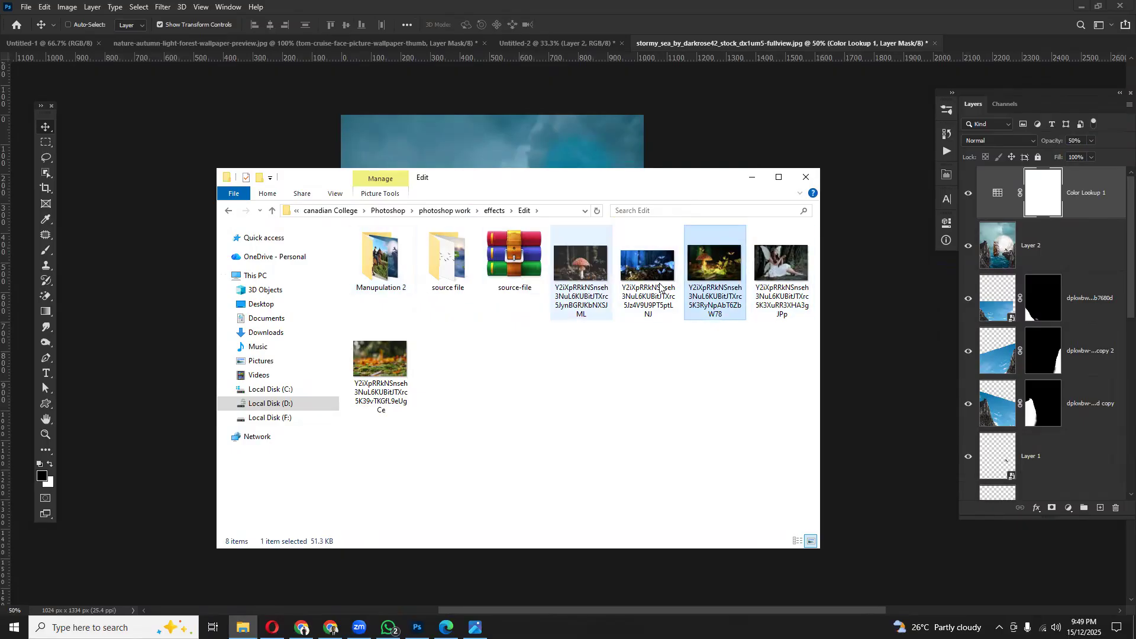
{"action": "left_click", "coordinate": [273, 212]}
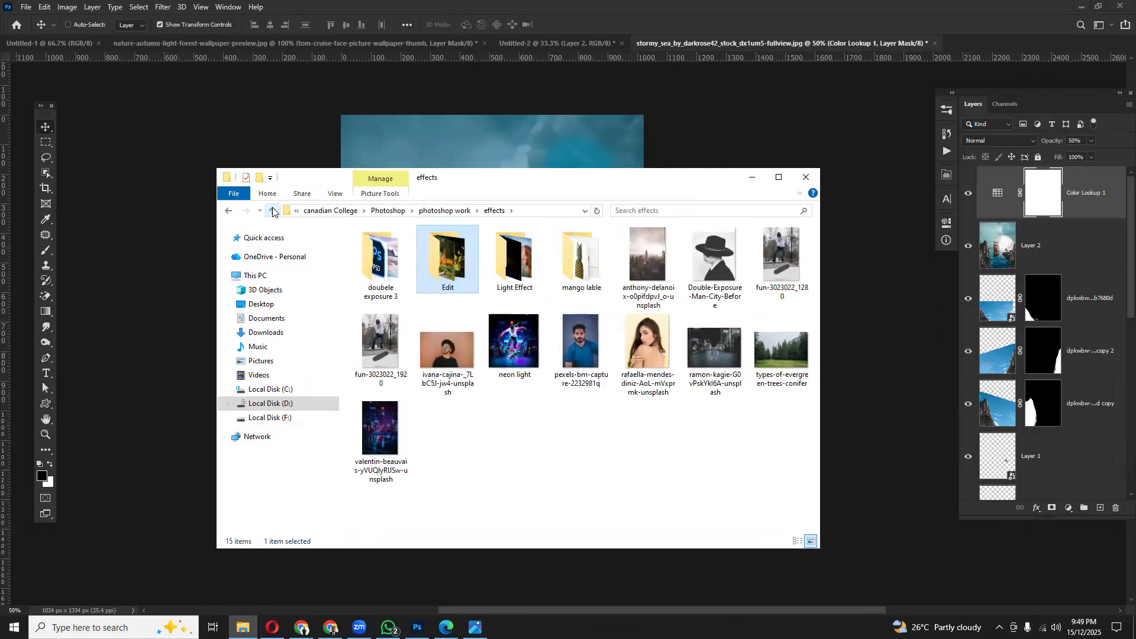
{"action": "left_click", "coordinate": [273, 211]}
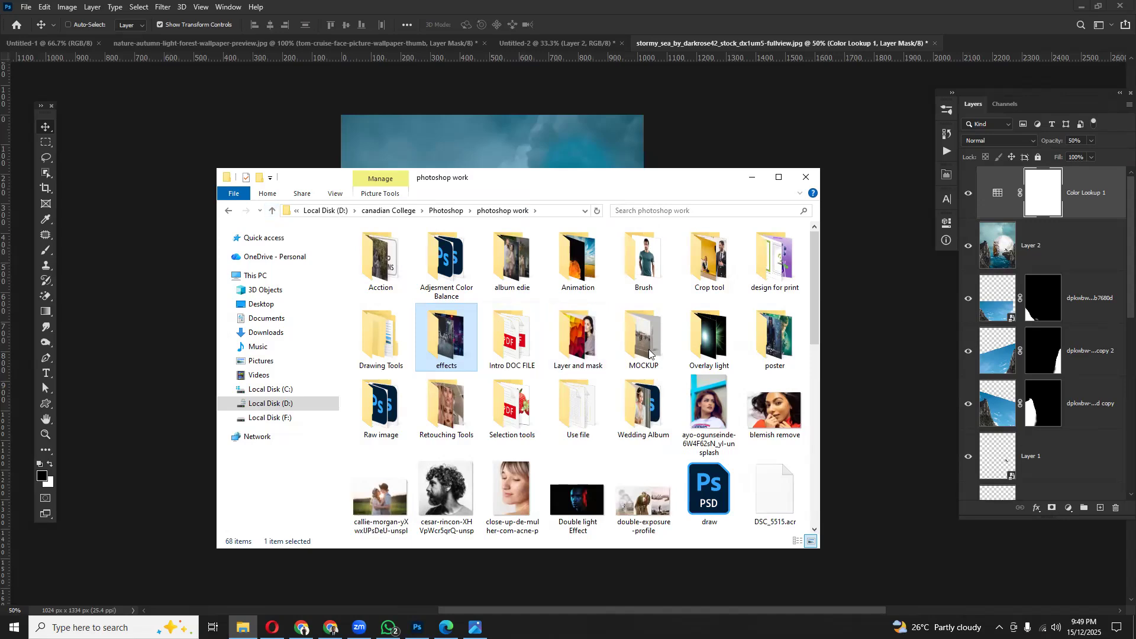
{"action": "double_click", "coordinate": [685, 348]}
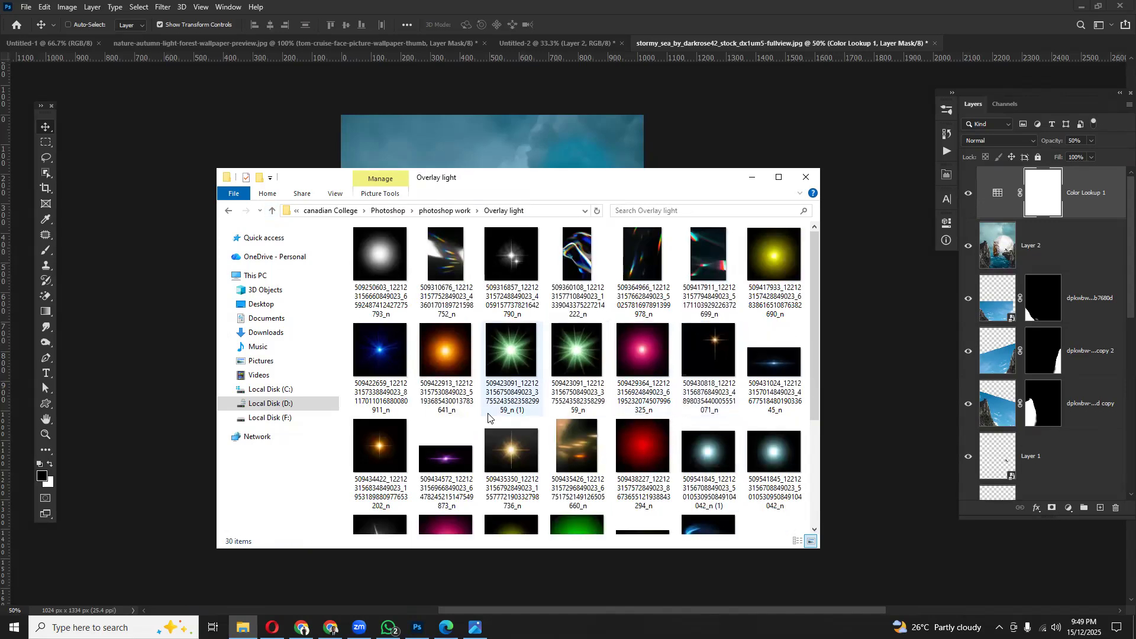
{"action": "scroll", "coordinate": [504, 418], "scroll_direction": "down", "scroll_amount": 5}
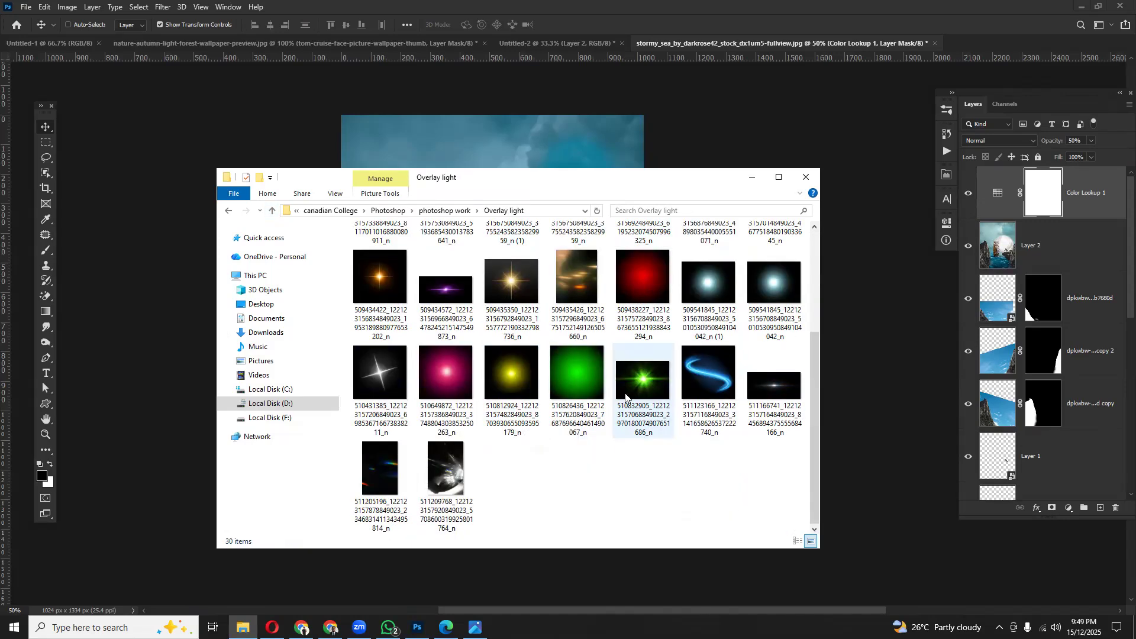
{"action": "scroll", "coordinate": [626, 395], "scroll_direction": "up", "scroll_amount": 3}
- Place the orange glow image into the composition, scale it down, and position it over the ship's hull
{"action": "left_click_drag", "start_coordinate": [445, 353], "coordinate": [528, 155]}
{"action": "left_click_drag", "start_coordinate": [500, 321], "coordinate": [601, 374]}
{"action": "key", "text": "ctrl+plus"}
{"action": "key", "text": "ctrl+plus"}
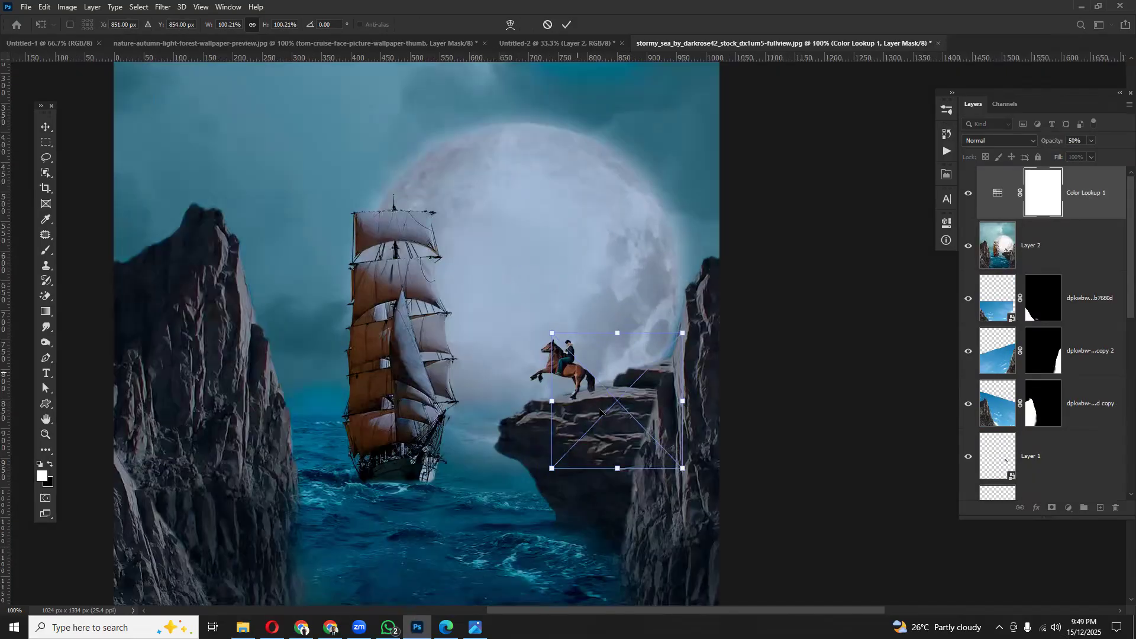
{"action": "left_click_drag", "start_coordinate": [526, 417], "coordinate": [710, 286]}
{"action": "key", "text": "ctrl+plus"}
{"action": "left_click_drag", "start_coordinate": [571, 413], "coordinate": [566, 348]}
{"action": "left_click_drag", "start_coordinate": [523, 304], "coordinate": [549, 445]}
{"action": "key", "text": "Return"}
- Set the orange glow layer's blend mode to Screen and select Layer 2
{"action": "left_click", "coordinate": [1031, 143]}
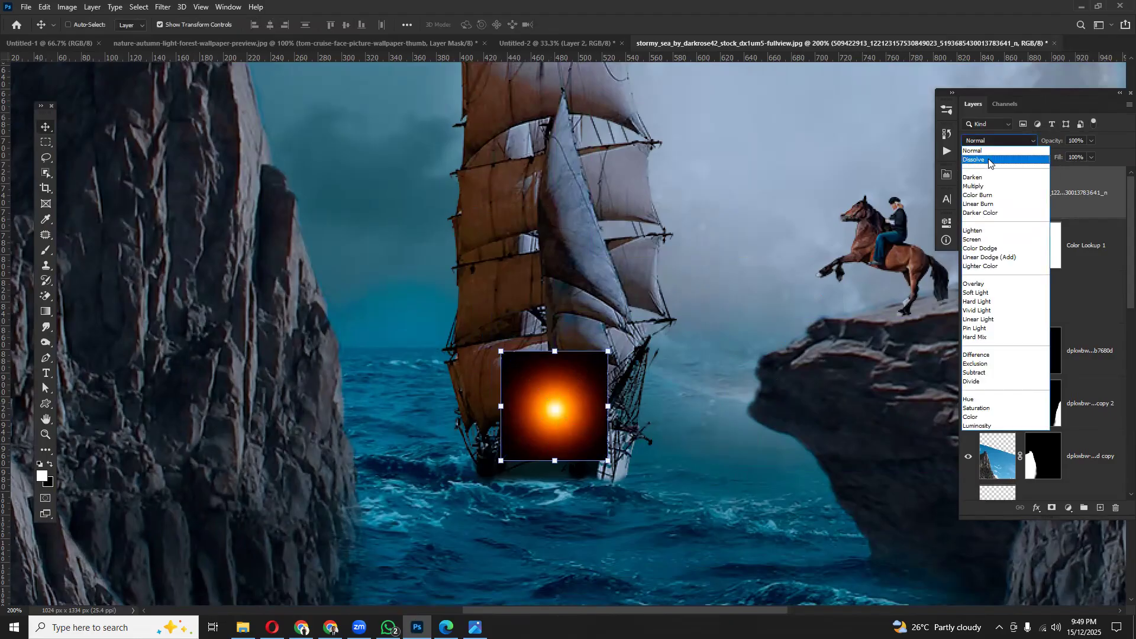
{"action": "left_click", "coordinate": [974, 240]}
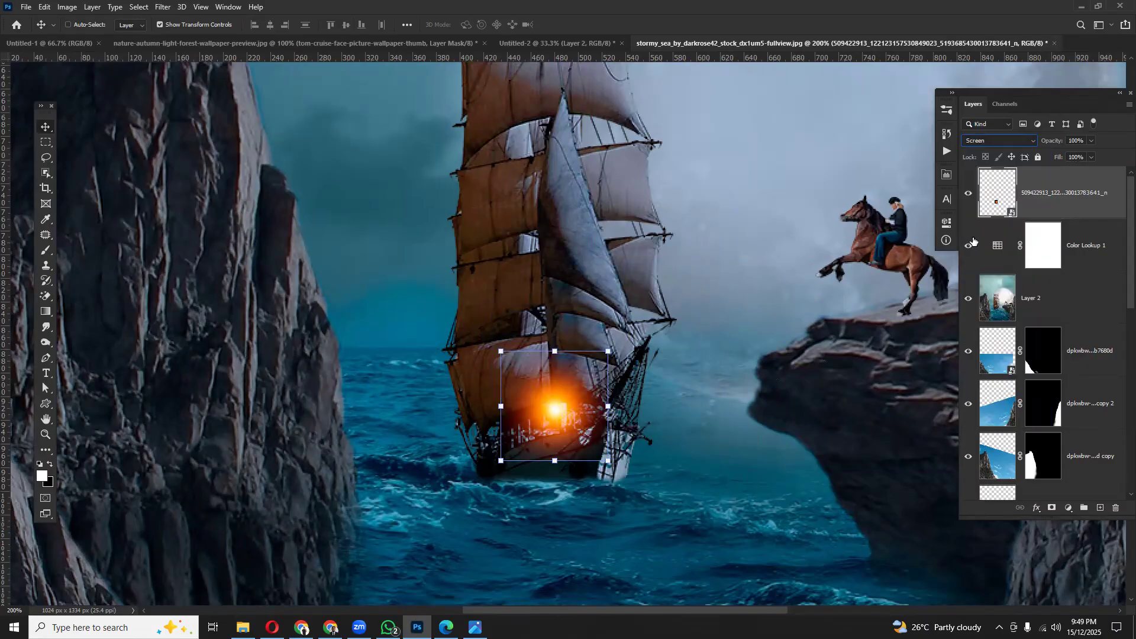
{"action": "key", "text": "ctrl+minus"}
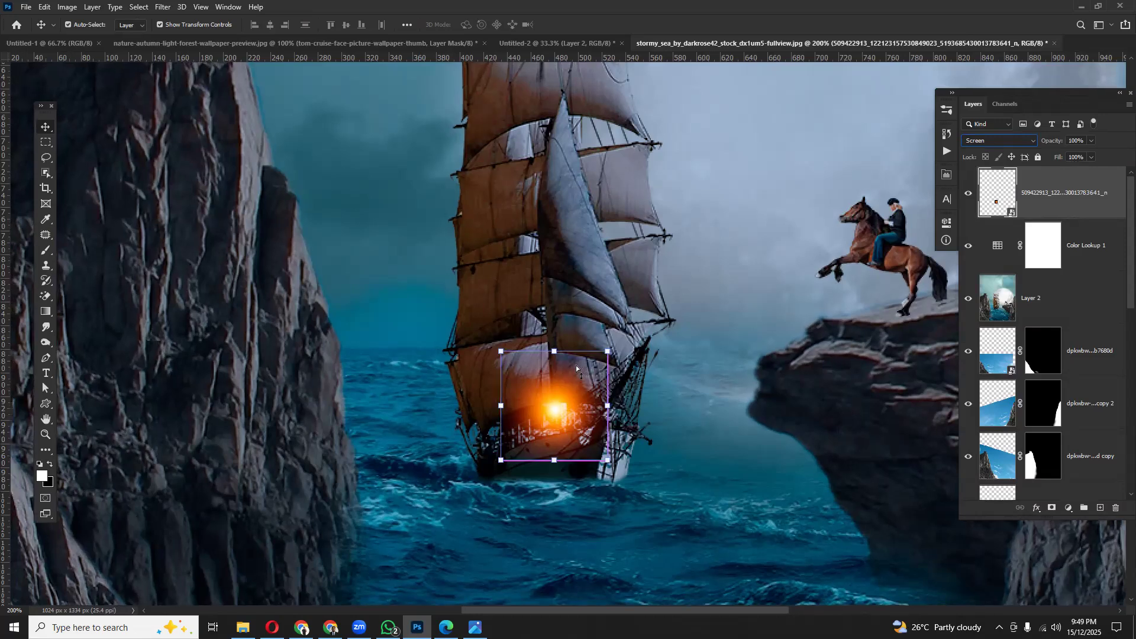
{"action": "key", "text": "ctrl+minus"}
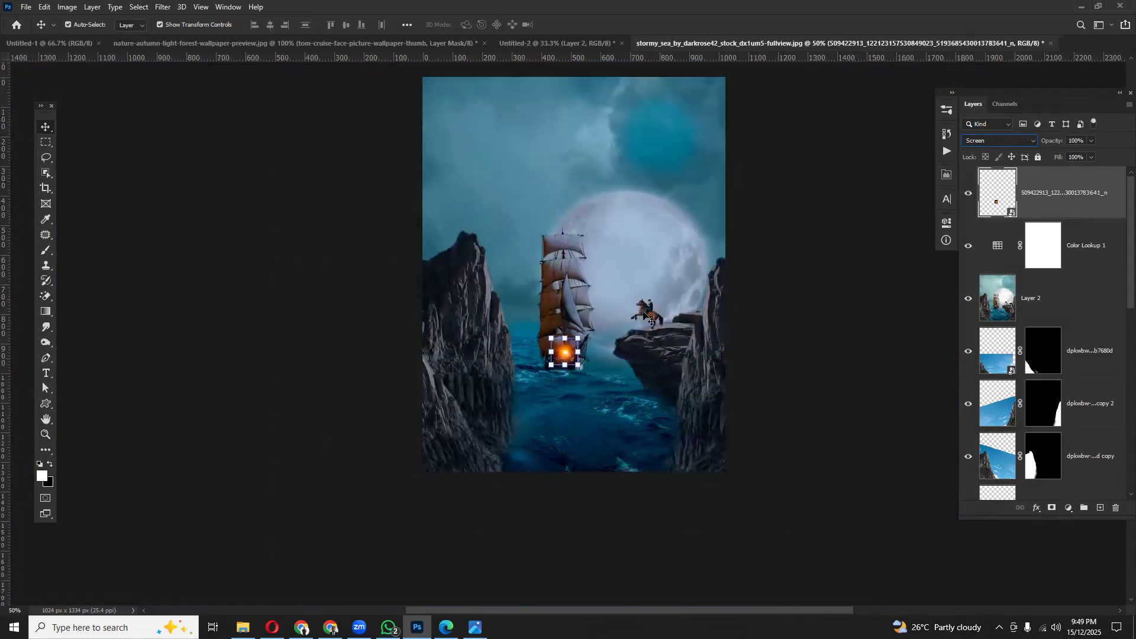
{"action": "key", "text": "ctrl+plus"}
{"action": "right_click", "coordinate": [613, 318]}
{"action": "left_click", "coordinate": [634, 329]}
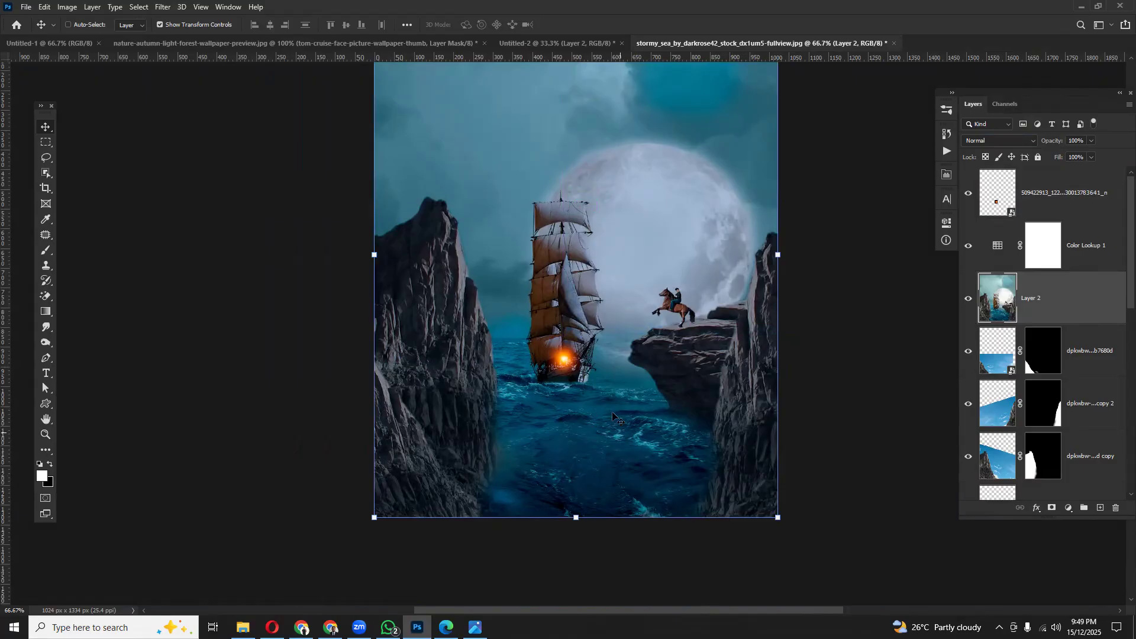
- Try scaling the orange glow to 32% and placing it lower on the ship's hull
{"action": "right_click", "coordinate": [562, 362]}
{"action": "left_click", "coordinate": [574, 366]}
{"action": "left_click_drag", "start_coordinate": [581, 340], "coordinate": [564, 372]}
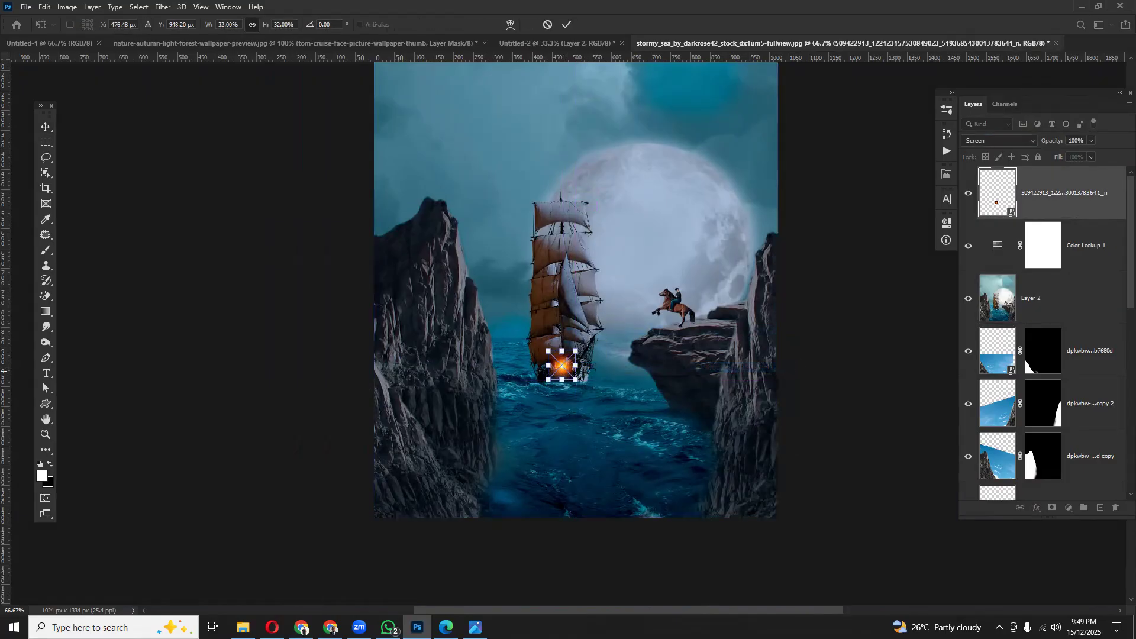
{"action": "key", "text": "Return"}
{"action": "right_click", "coordinate": [619, 353]}
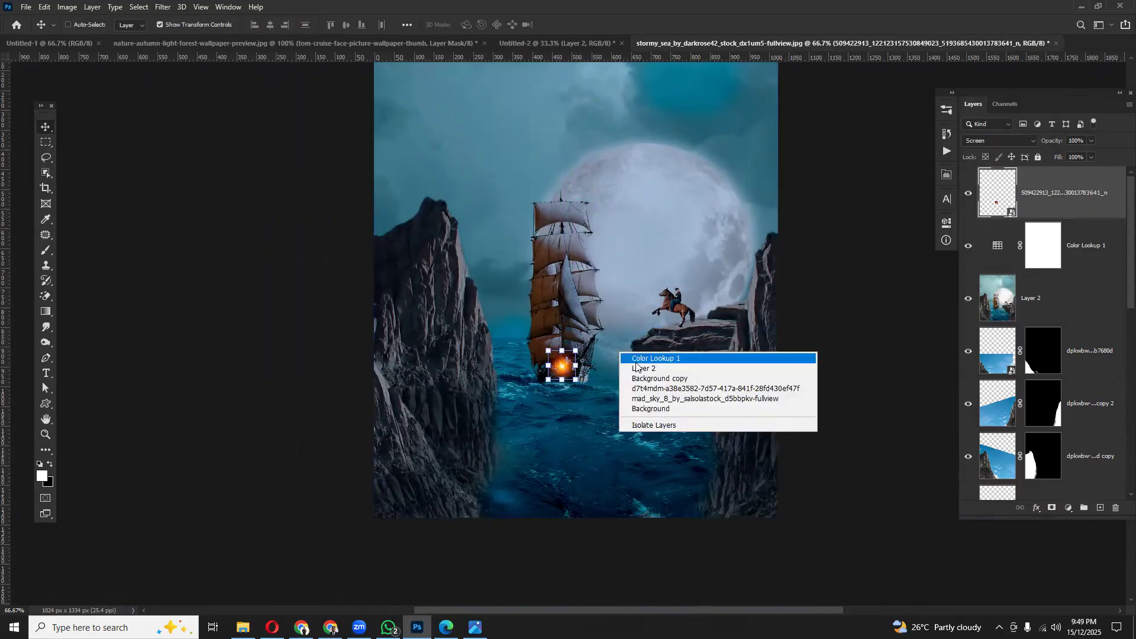
{"action": "left_click", "coordinate": [720, 416]}
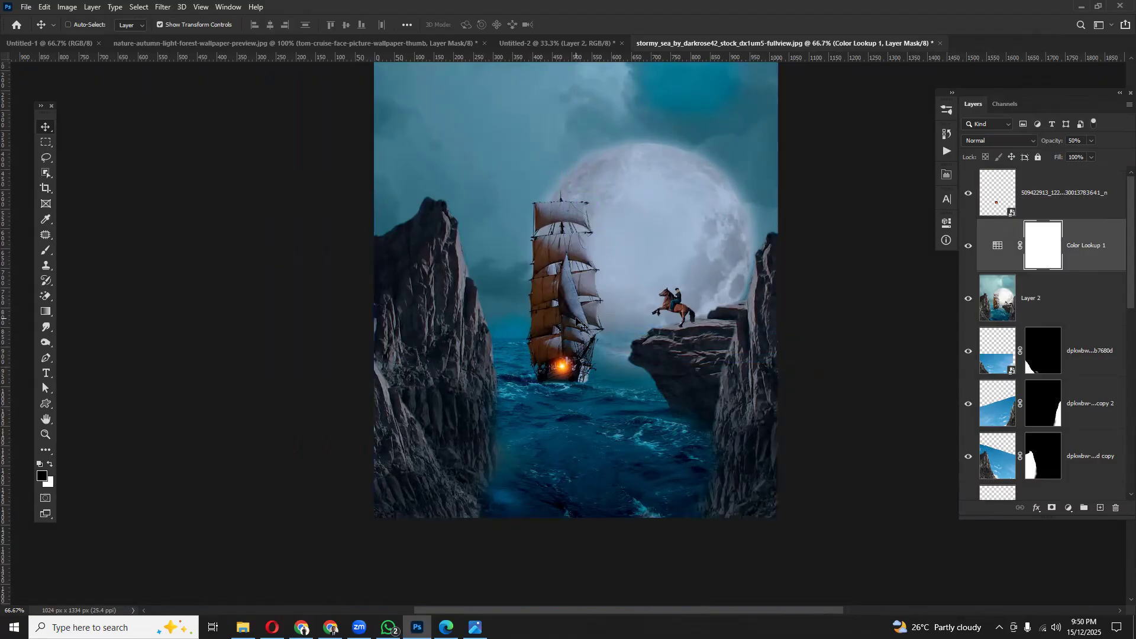
- Move the orange glow to the top of the ship's mast at a slightly larger size and select the Color Lookup 1 layer
{"action": "left_click_drag", "start_coordinate": [565, 366], "coordinate": [558, 197]}
{"action": "key", "text": "Return"}
{"action": "right_click", "coordinate": [690, 300]}
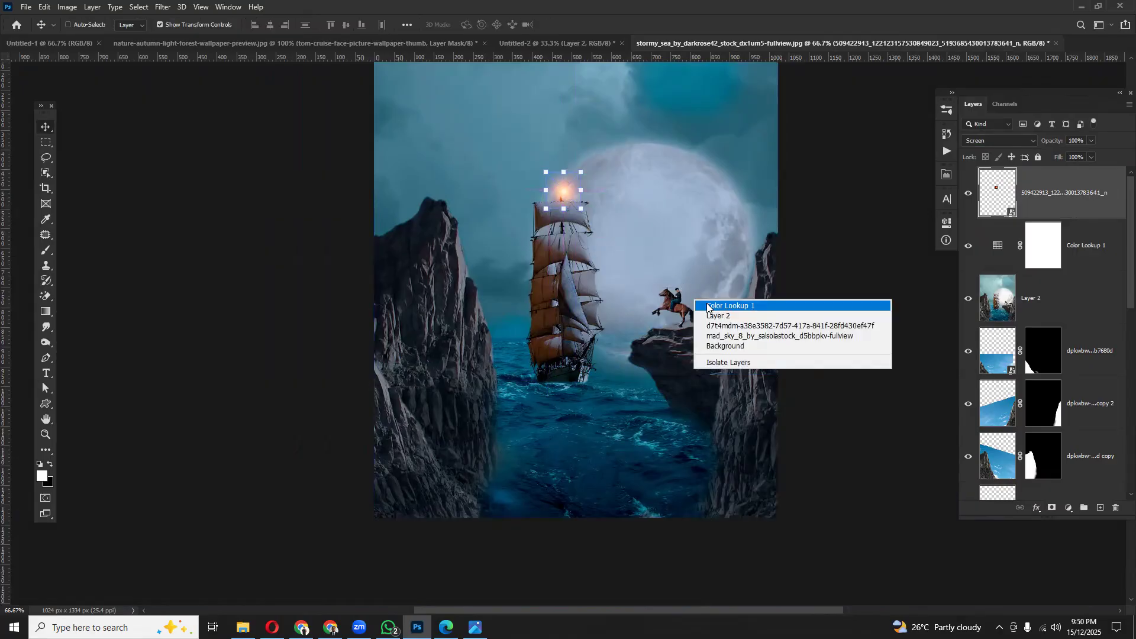
{"action": "left_click", "coordinate": [704, 307]}
- Reselect the orange glow, nudge it slightly left onto the mast tip, and select the Color Lookup 1 layer again
{"action": "right_click", "coordinate": [565, 191]}
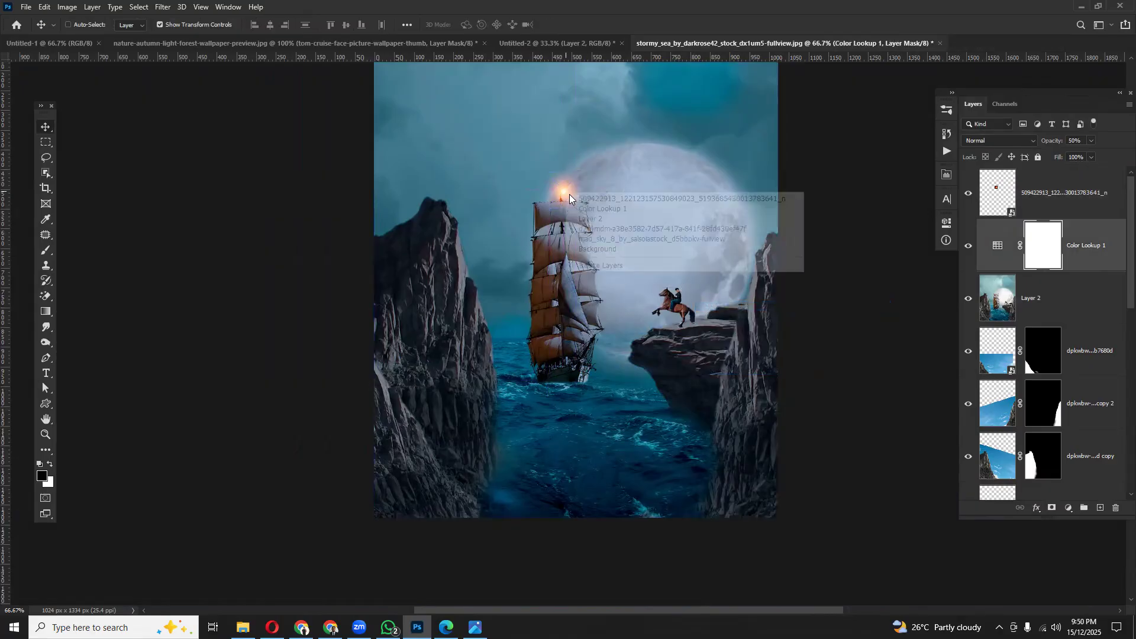
{"action": "left_click", "coordinate": [671, 210]}
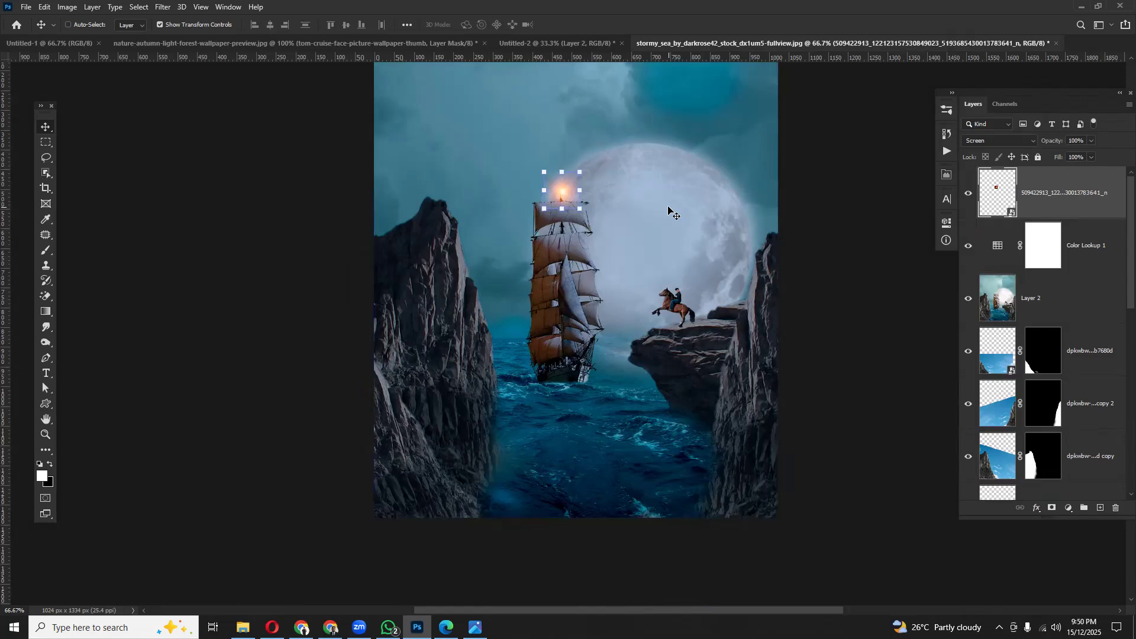
{"action": "right_click", "coordinate": [665, 211]}
{"action": "left_click", "coordinate": [684, 215]}
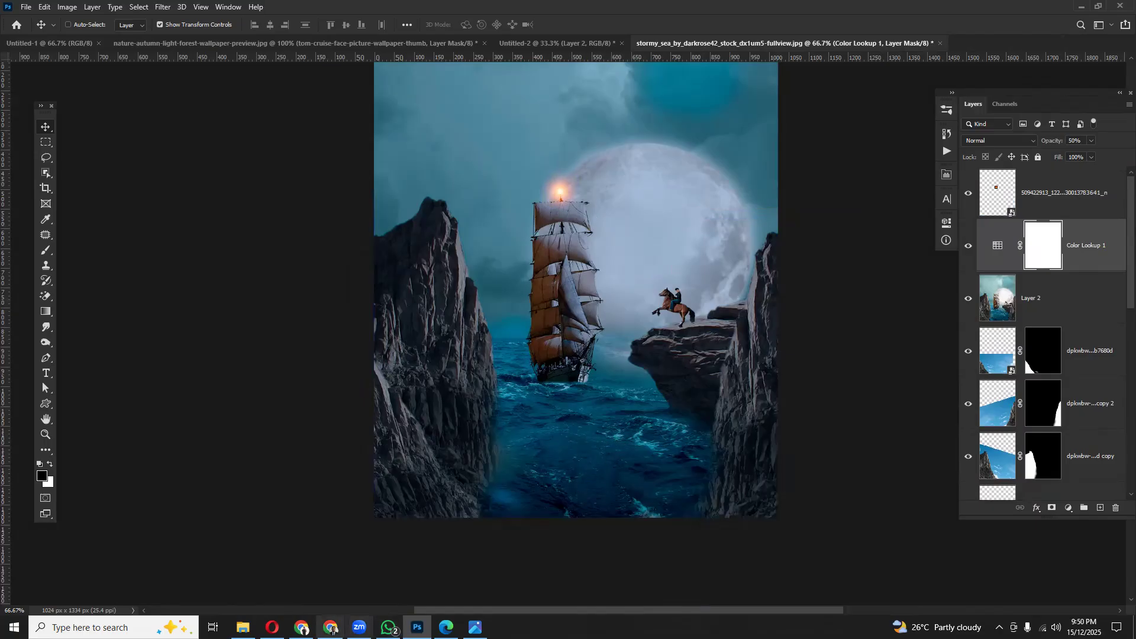
- Open the photoshop work folder in File Explorer and pick the 1295946 photo of the standing wedding couple
{"action": "left_click", "coordinate": [242, 628]}
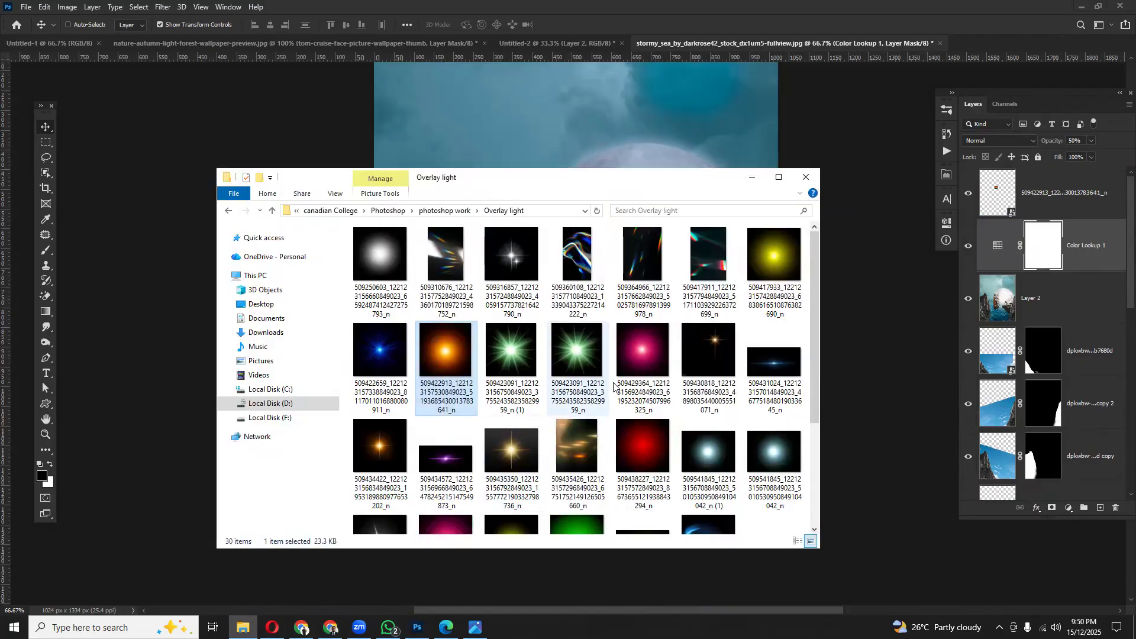
{"action": "left_click", "coordinate": [272, 211]}
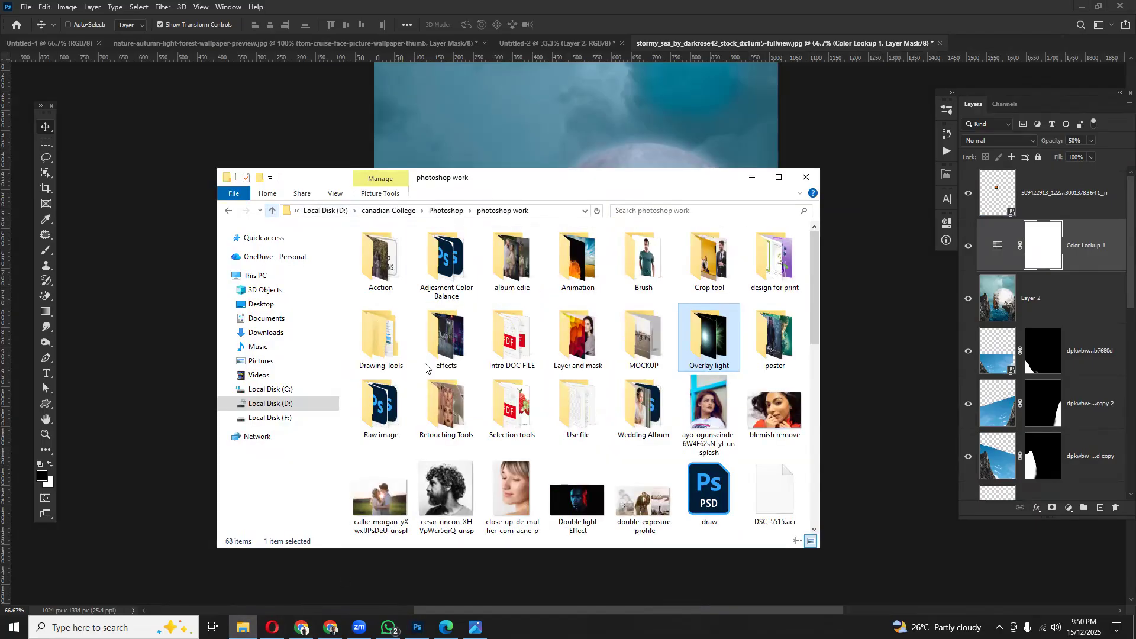
{"action": "scroll", "coordinate": [557, 425], "scroll_direction": "down", "scroll_amount": 2}
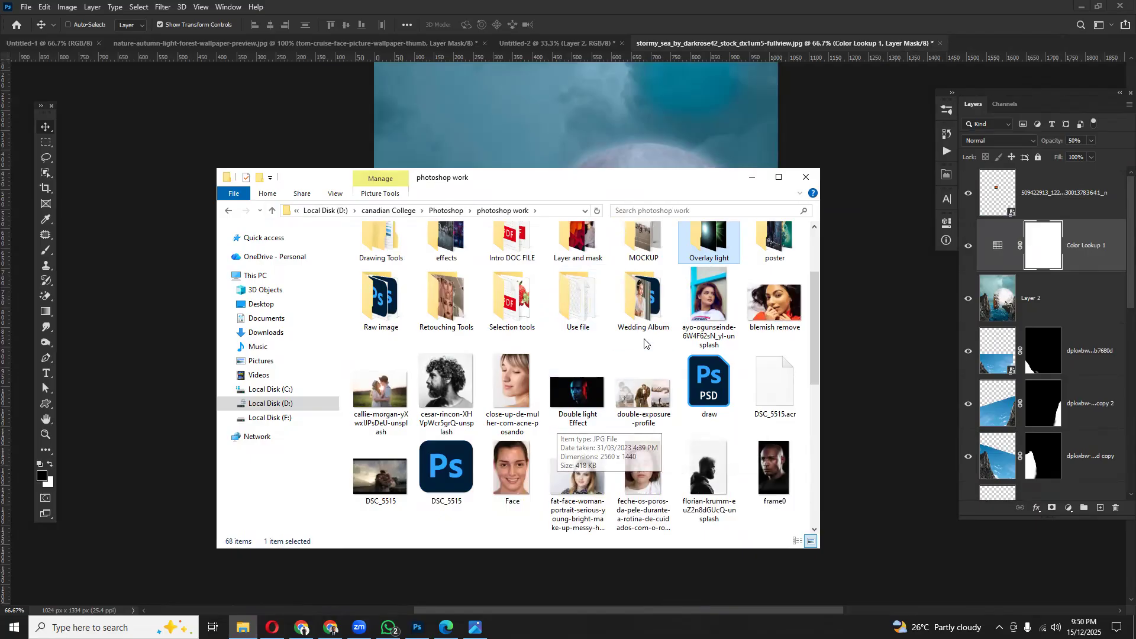
{"action": "scroll", "coordinate": [675, 426], "scroll_direction": "down", "scroll_amount": 9}
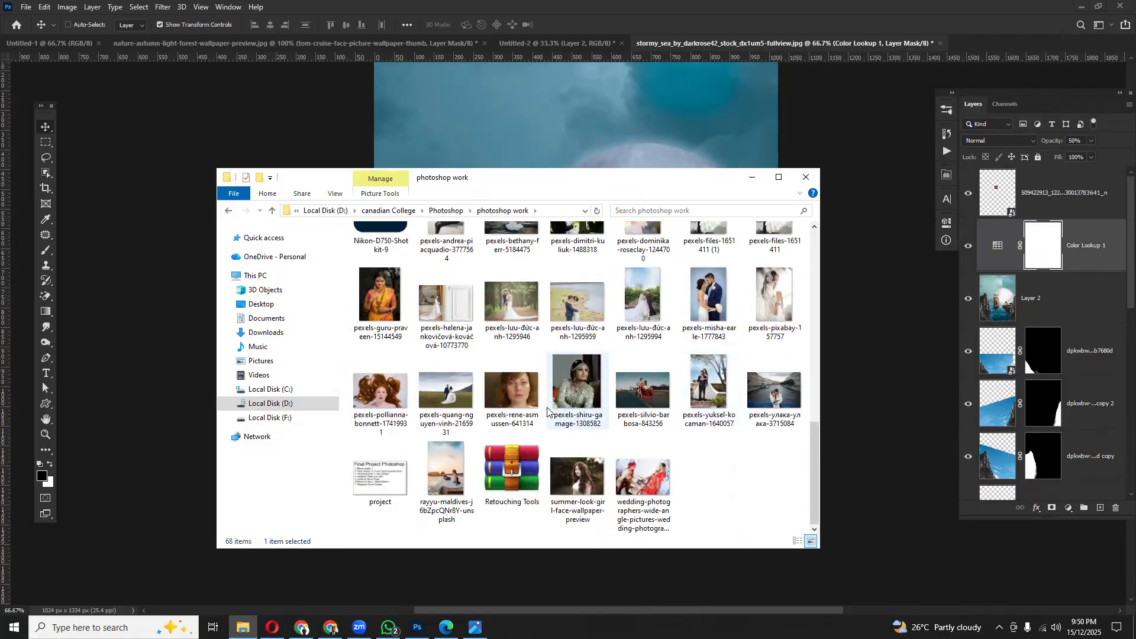
{"action": "mouse_move", "coordinate": [512, 302]}
{"action": "left_mouse_down"}
{"action": "mouse_move", "coordinate": [655, 135]}
{"action": "mouse_move", "coordinate": [508, 316]}
{"action": "left_mouse_up"}
- Create a new portrait Photoshop document from the Default Photoshop Size photo preset, 5 x 7 inches at 300 ppi
{"action": "left_click", "coordinate": [552, 43]}
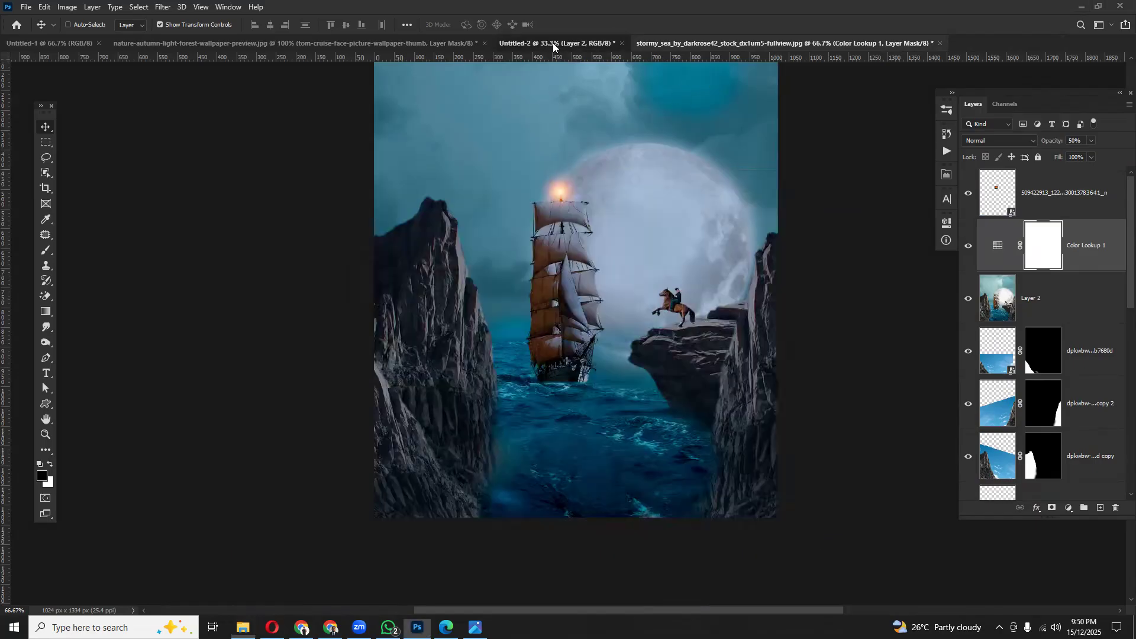
{"action": "left_click", "coordinate": [28, 9]}
{"action": "left_click", "coordinate": [36, 22]}
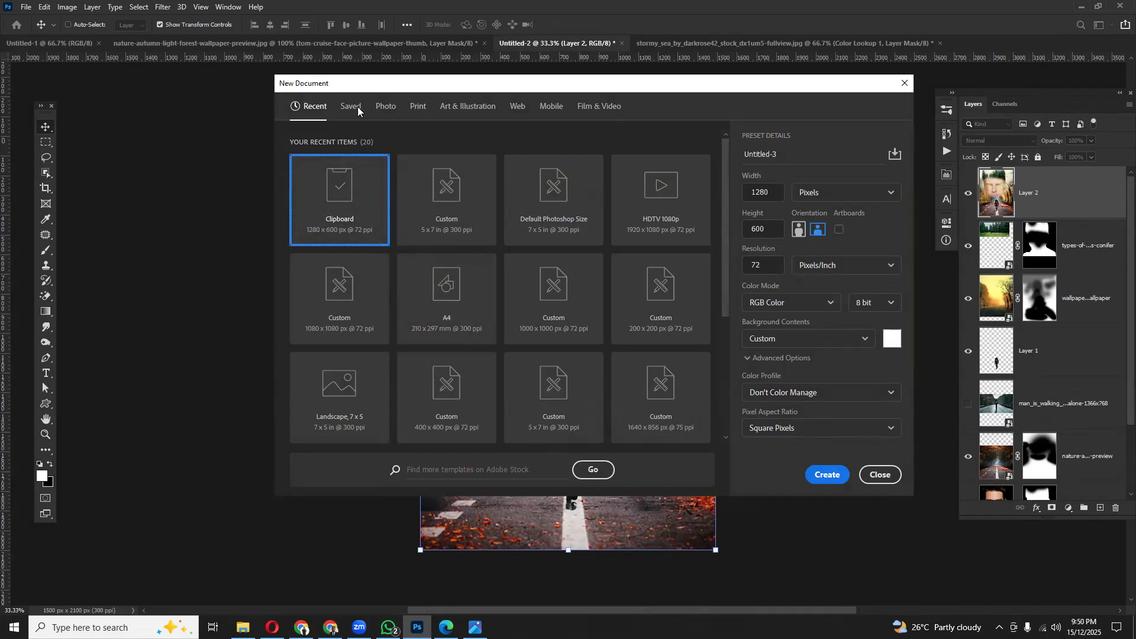
{"action": "left_click", "coordinate": [385, 109]}
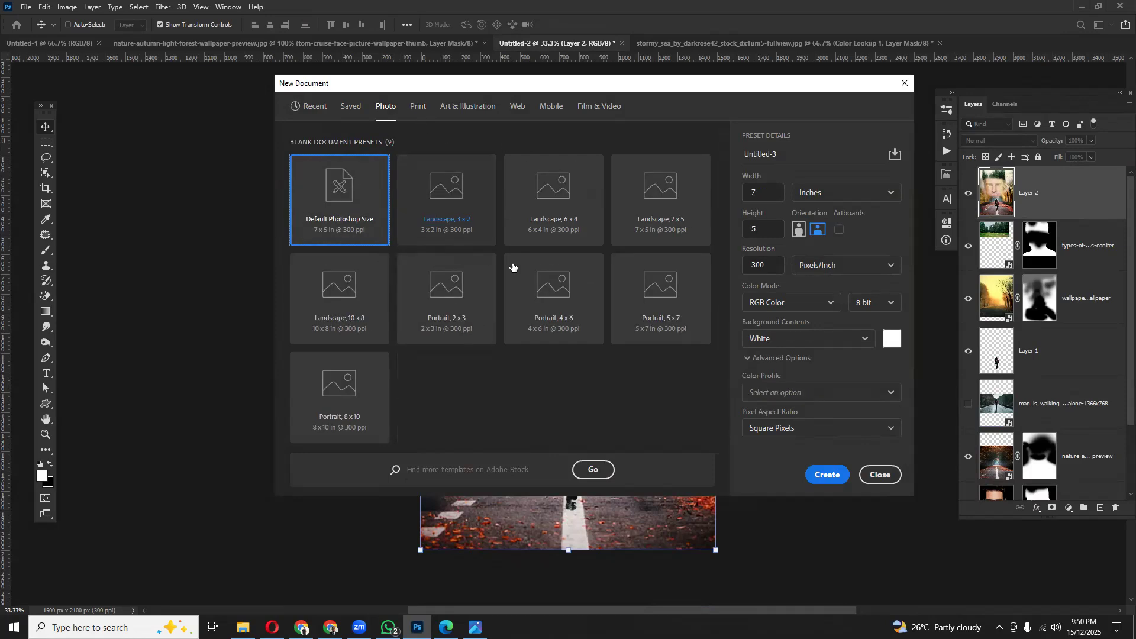
{"action": "left_click", "coordinate": [799, 230]}
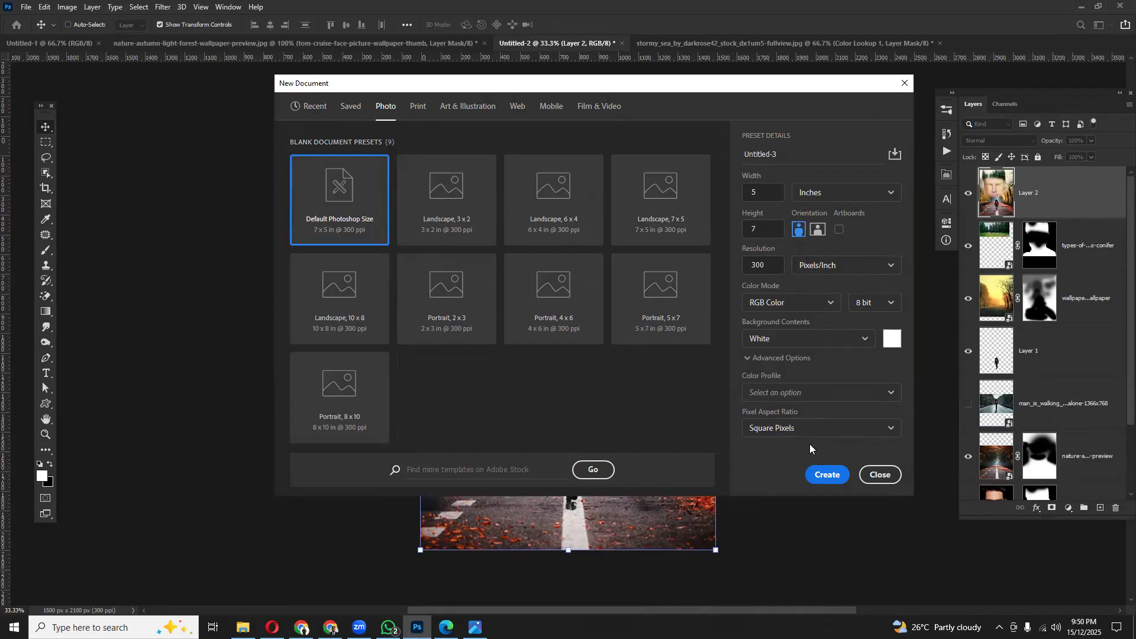
{"action": "left_click", "coordinate": [822, 475]}
- Place the 1295946 wedding photo in the new document, enlarged to about 17.67% so the standing couple fills the page
{"action": "left_click", "coordinate": [243, 627]}
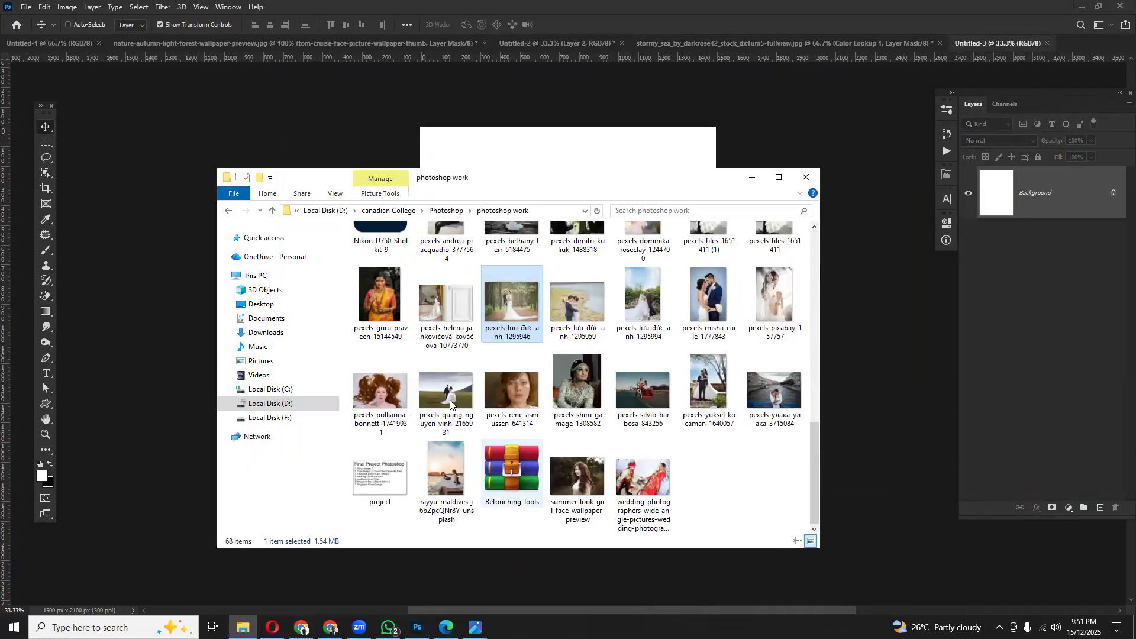
{"action": "left_click", "coordinate": [604, 143]}
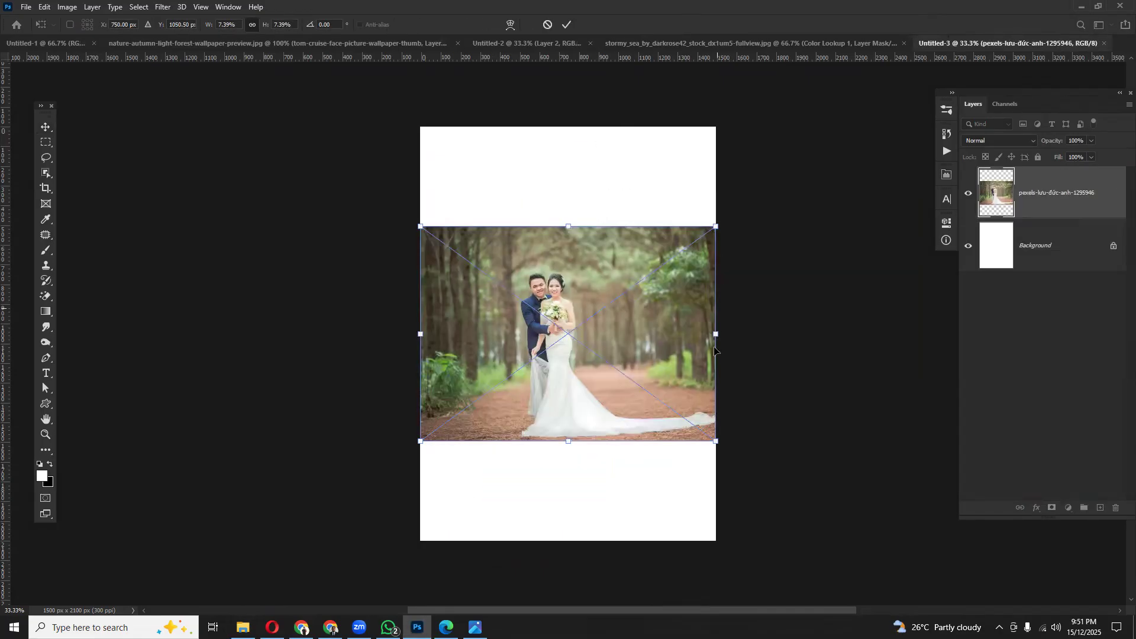
{"action": "left_click_drag", "start_coordinate": [715, 334], "coordinate": [852, 334]}
{"action": "left_click_drag", "start_coordinate": [420, 337], "coordinate": [292, 332]}
{"action": "left_click_drag", "start_coordinate": [614, 337], "coordinate": [634, 284]}
{"action": "left_click_drag", "start_coordinate": [596, 487], "coordinate": [615, 536]}
{"action": "left_click_drag", "start_coordinate": [601, 328], "coordinate": [614, 233]}
{"action": "left_click_drag", "start_coordinate": [604, 452], "coordinate": [614, 504]}
{"action": "left_click_drag", "start_coordinate": [609, 430], "coordinate": [598, 468]}
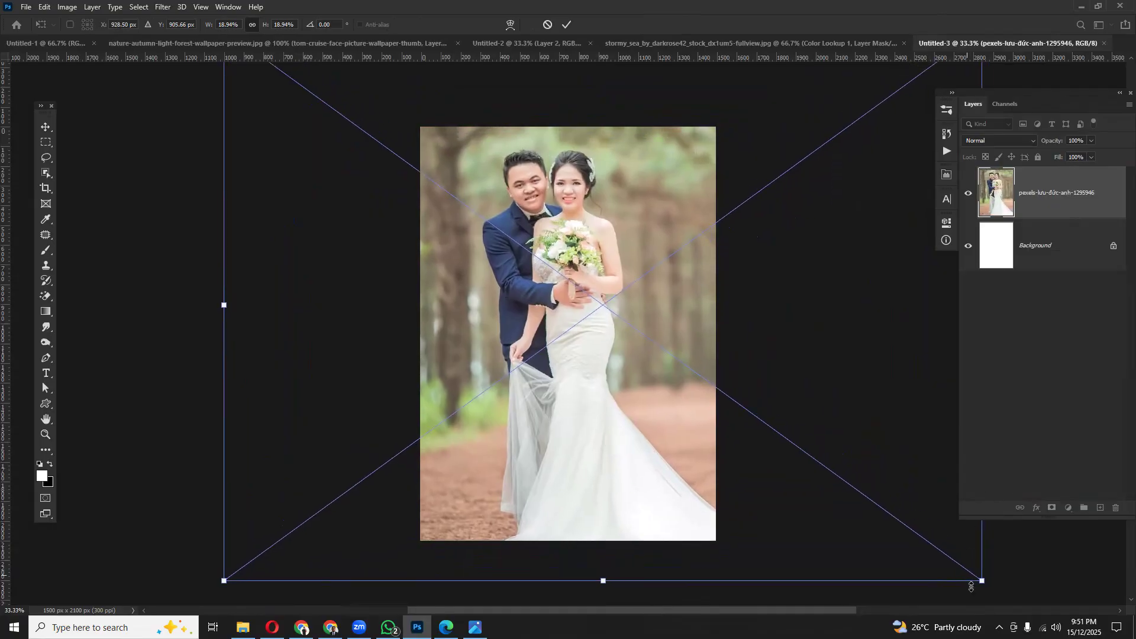
{"action": "left_click_drag", "start_coordinate": [981, 581], "coordinate": [928, 538]}
{"action": "left_click_drag", "start_coordinate": [677, 431], "coordinate": [696, 439]}
{"action": "key", "text": "Return"}
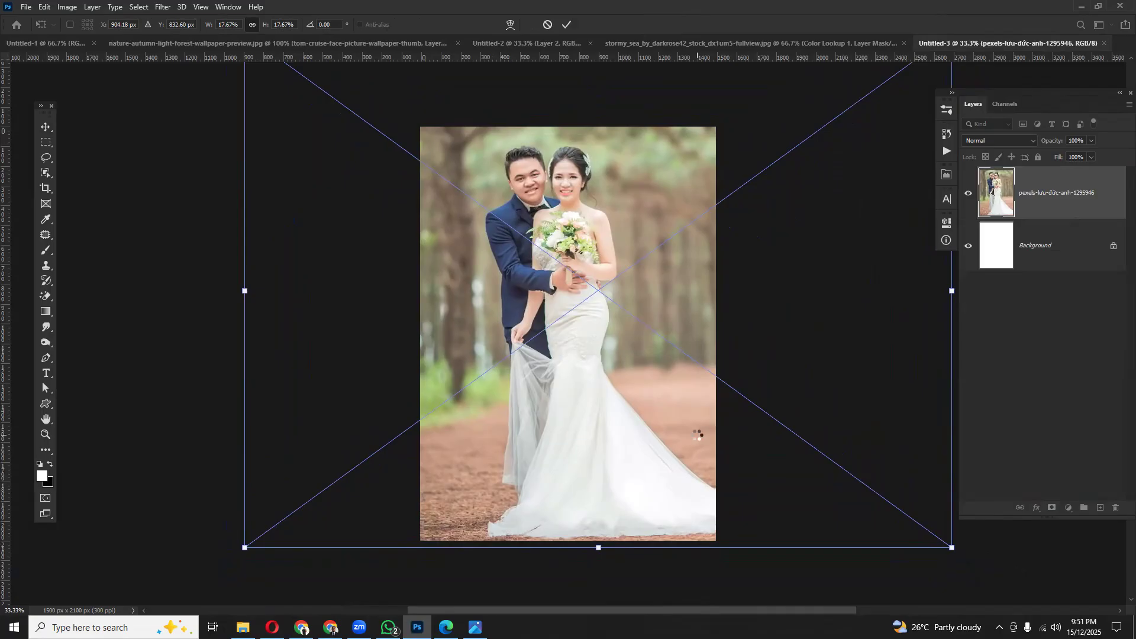
- Place the 1295959 photo of the embracing couple, enlarged to cover the lower part of the page
{"action": "left_click", "coordinate": [242, 627]}
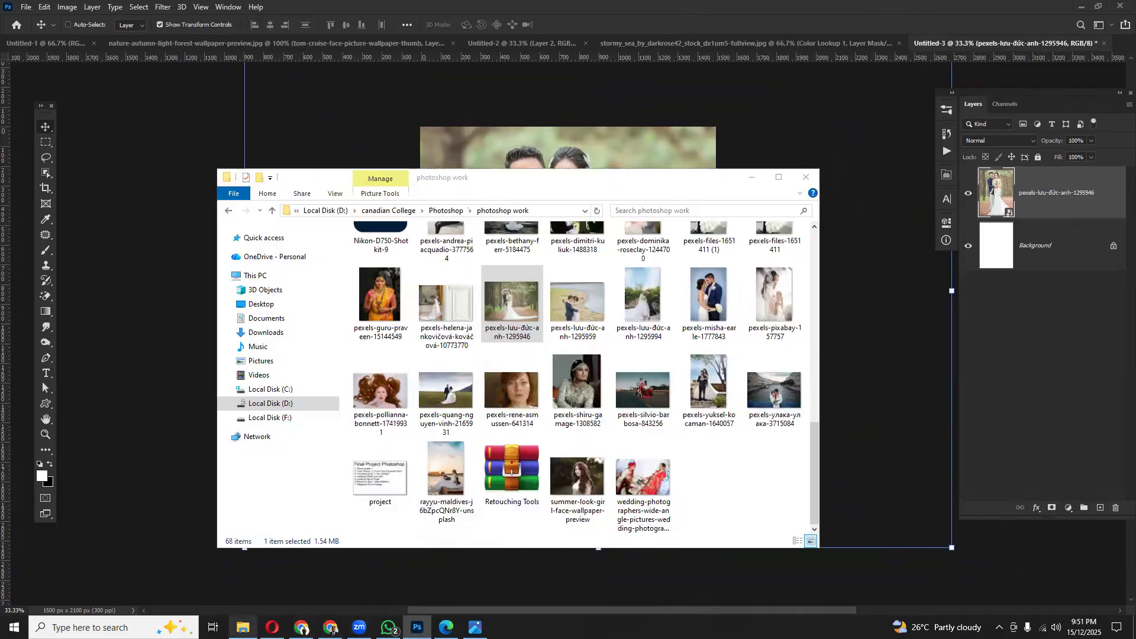
{"action": "left_click_drag", "start_coordinate": [575, 311], "coordinate": [600, 154]}
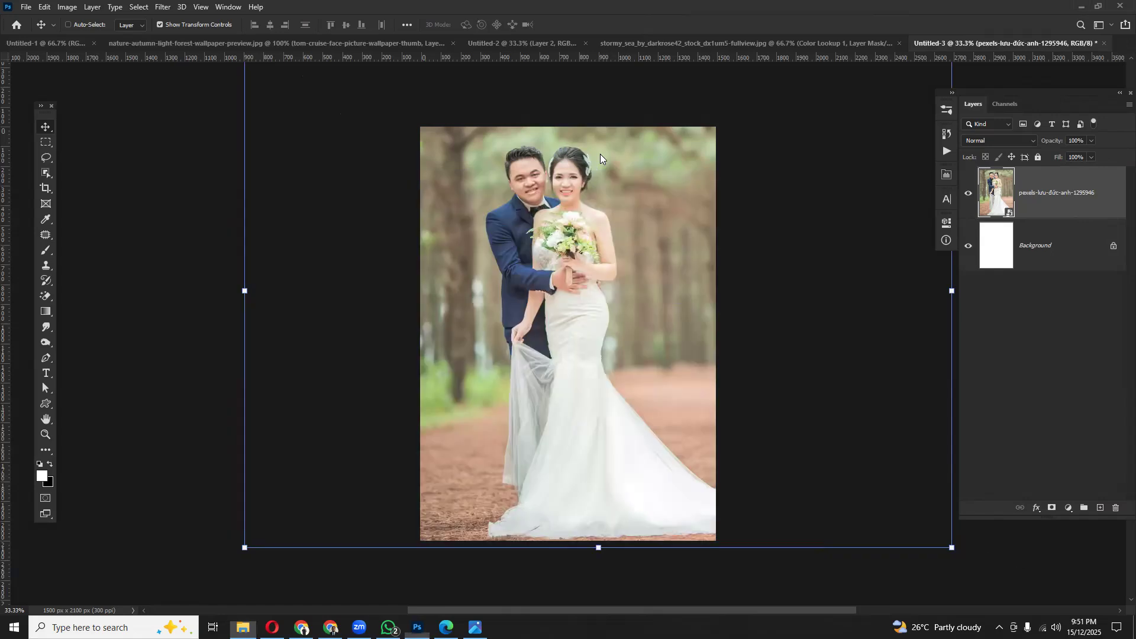
{"action": "left_click_drag", "start_coordinate": [578, 361], "coordinate": [612, 466]}
{"action": "left_click_drag", "start_coordinate": [738, 330], "coordinate": [879, 228]}
{"action": "left_click_drag", "start_coordinate": [662, 377], "coordinate": [642, 377]}
{"action": "key", "text": "Return"}
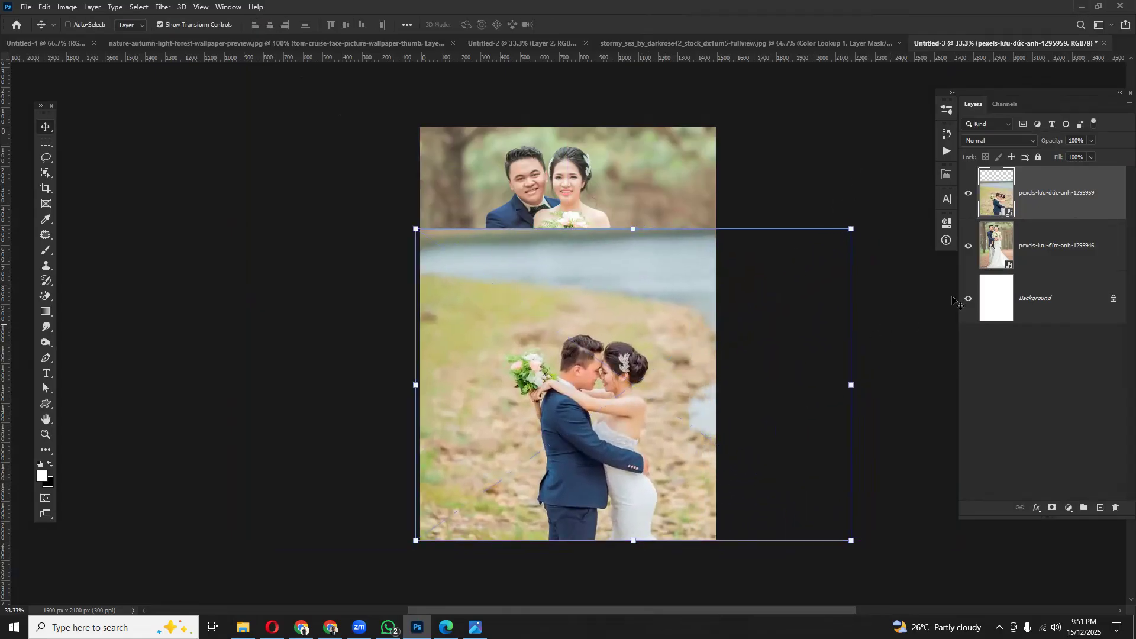
- Select the standing couple on the 1295946 layer with Select Subject and copy them to a new layer
{"action": "left_click", "coordinate": [999, 242]}
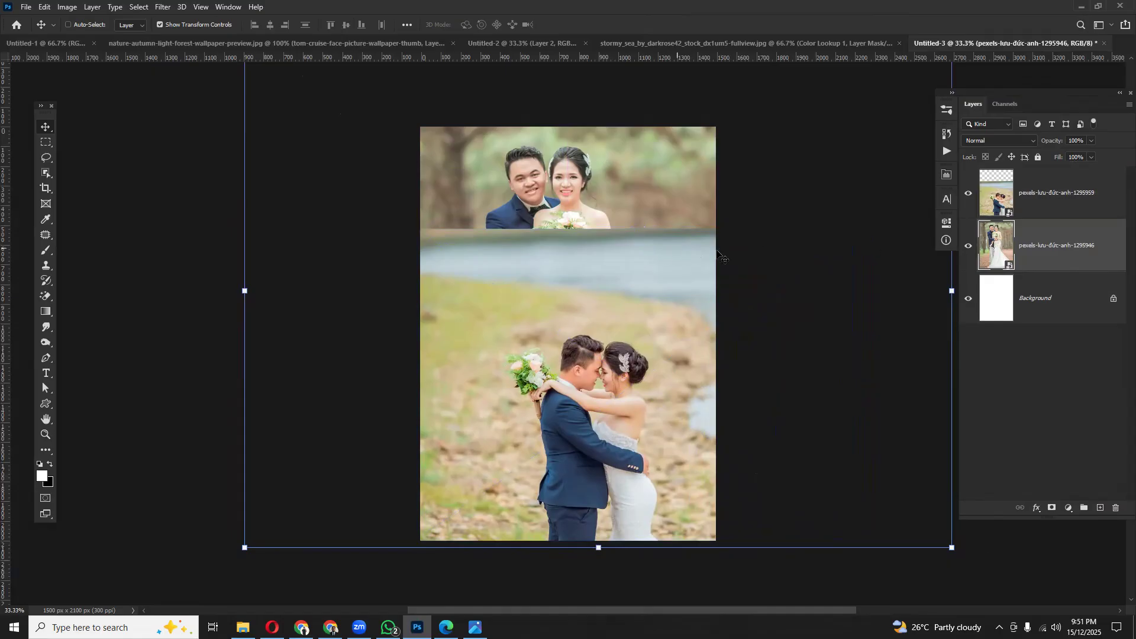
{"action": "left_click", "coordinate": [138, 7]}
{"action": "left_click", "coordinate": [158, 142]}
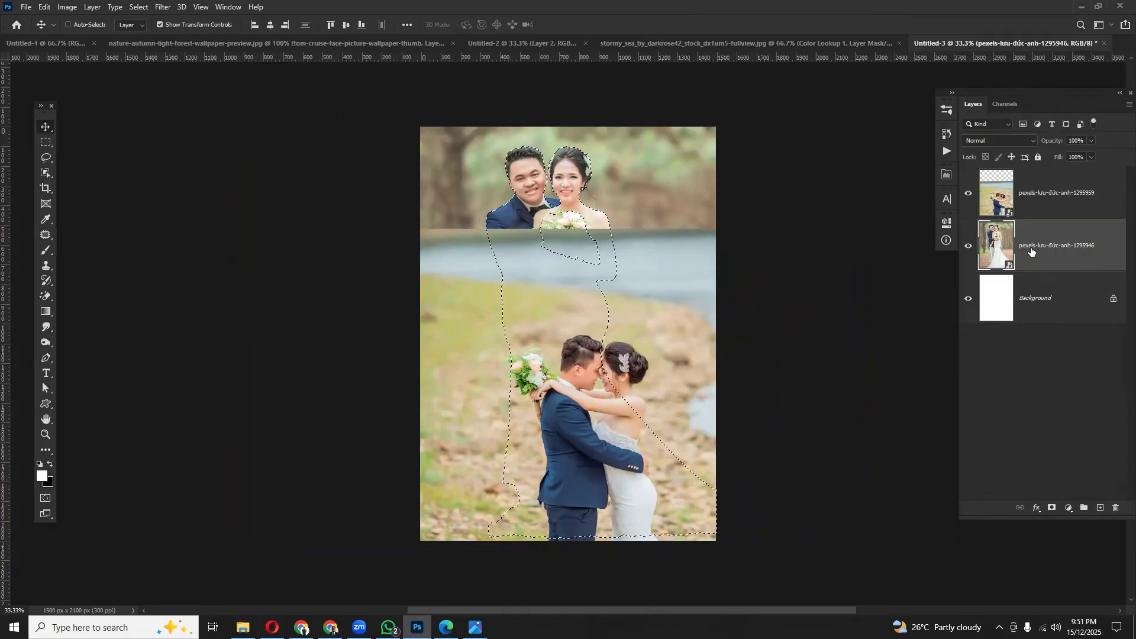
{"action": "key", "text": "ctrl+j"}
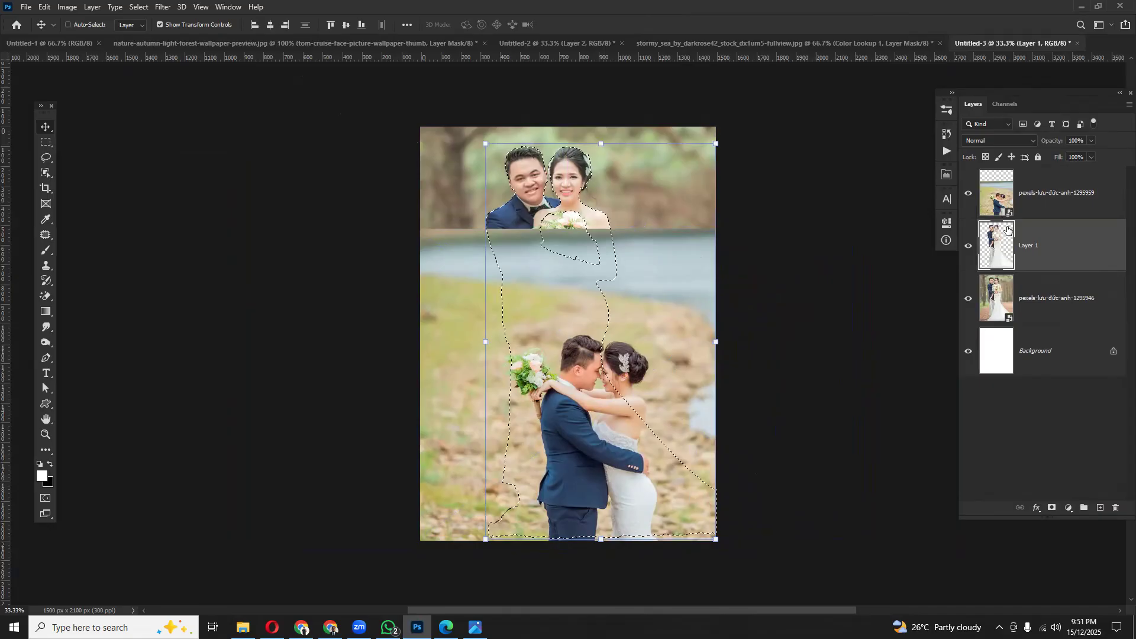
- Try masking the embracing-couple layer with the standing couple's selection and shifting it left, and undo both changes
{"action": "left_click", "coordinate": [1006, 204]}
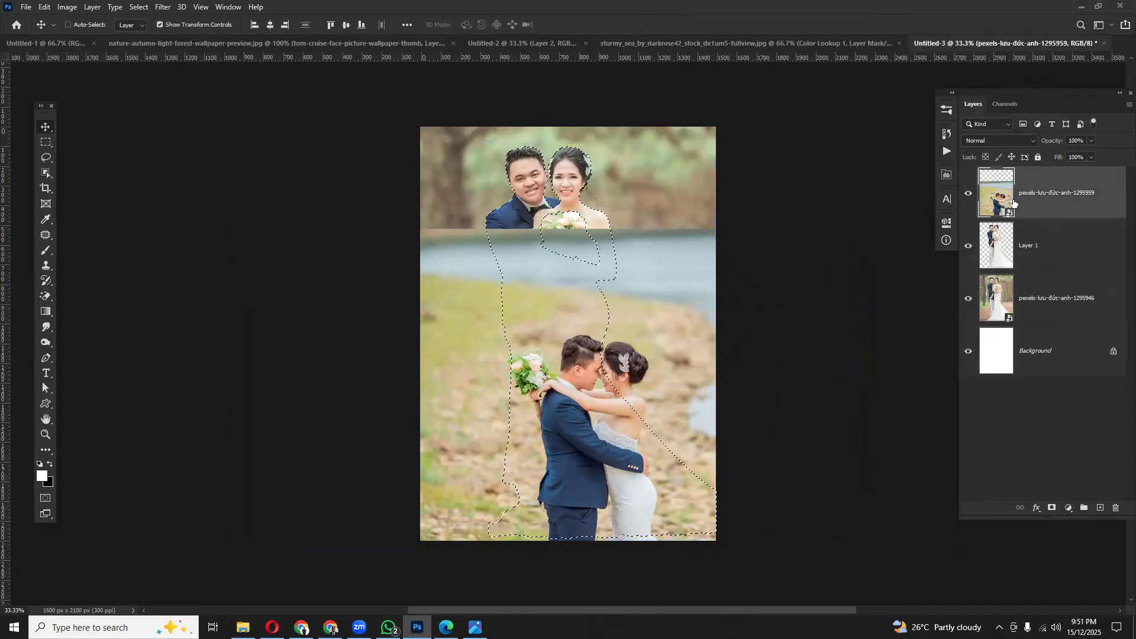
{"action": "left_click", "coordinate": [1052, 509]}
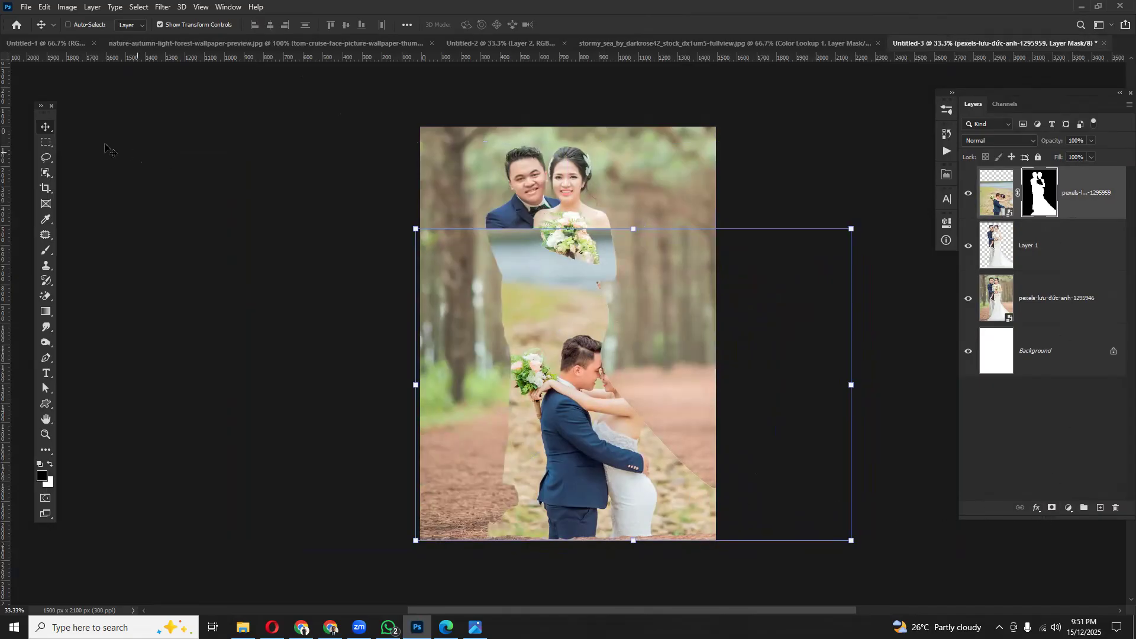
{"action": "left_click_drag", "start_coordinate": [580, 409], "coordinate": [458, 390]}
{"action": "key", "text": "ctrl"}
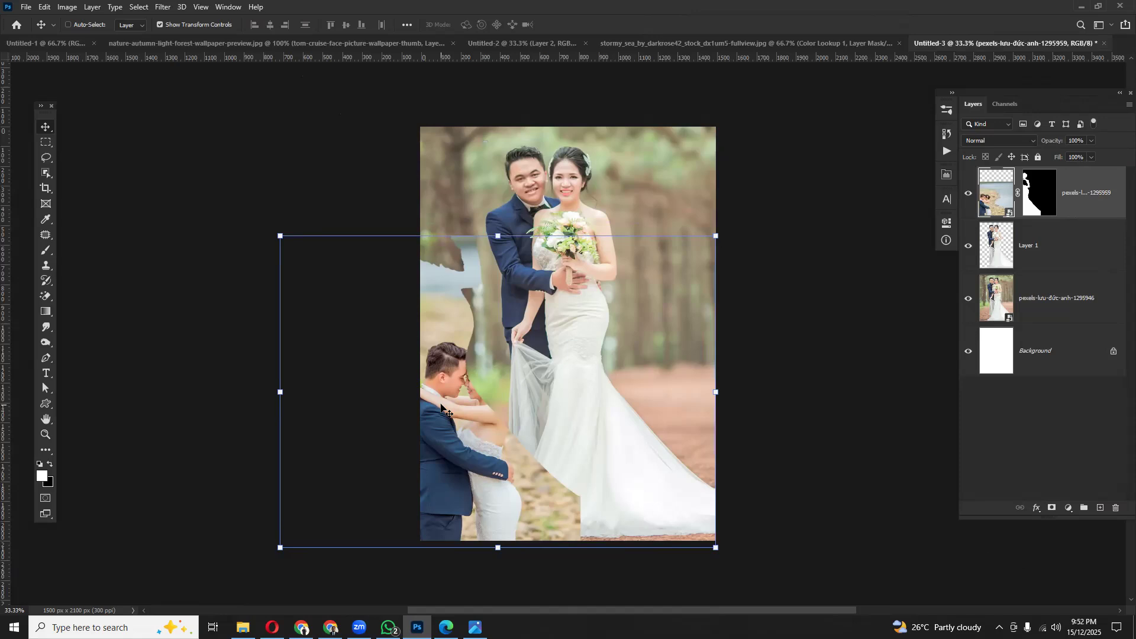
{"action": "key", "text": "ctrl"}
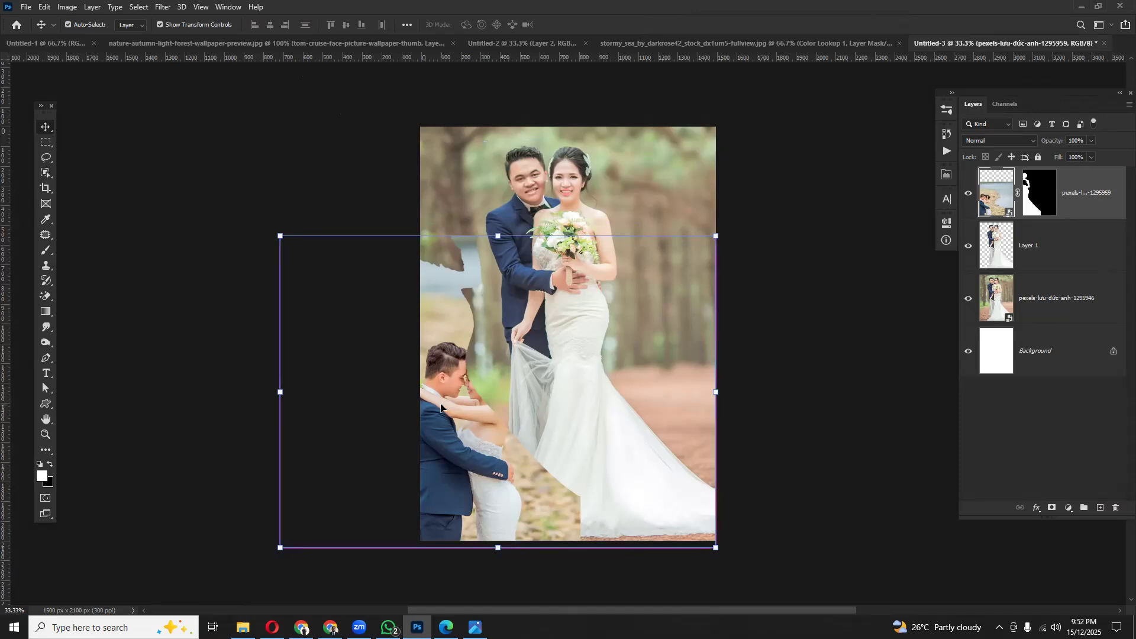
{"action": "key", "text": "ctrl+z"}
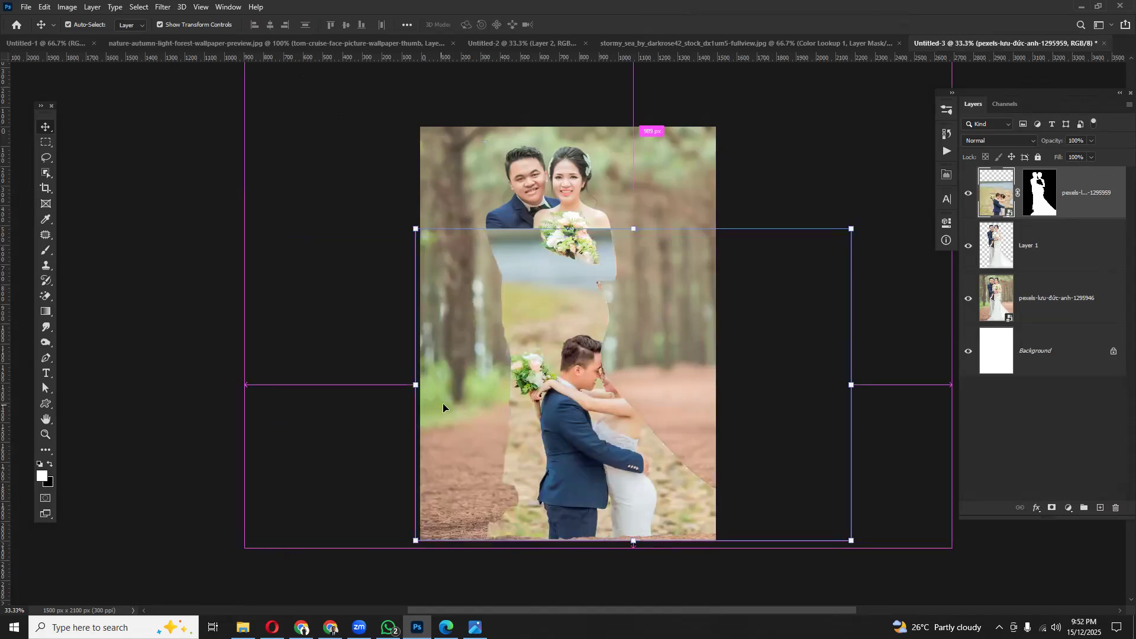
- Clip the embracing-couple photo to the cut-out couple on Layer 1 and clear the selection
{"action": "left_click", "coordinate": [1014, 216], "text": "ctrl"}
{"action": "right_click", "coordinate": [1046, 201]}
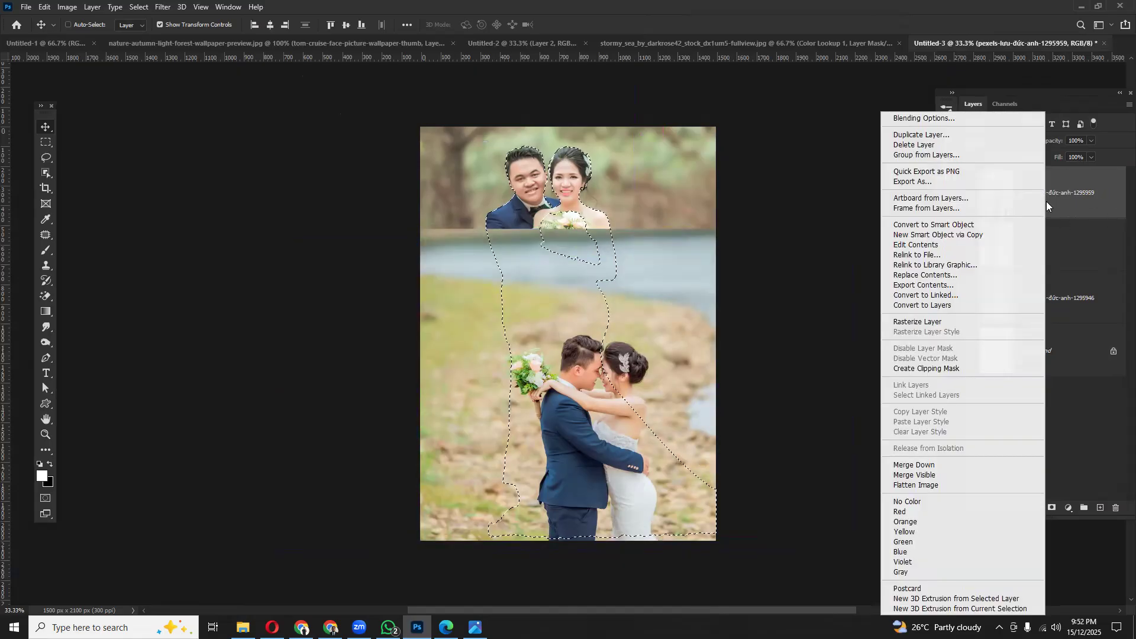
{"action": "left_click", "coordinate": [927, 369]}
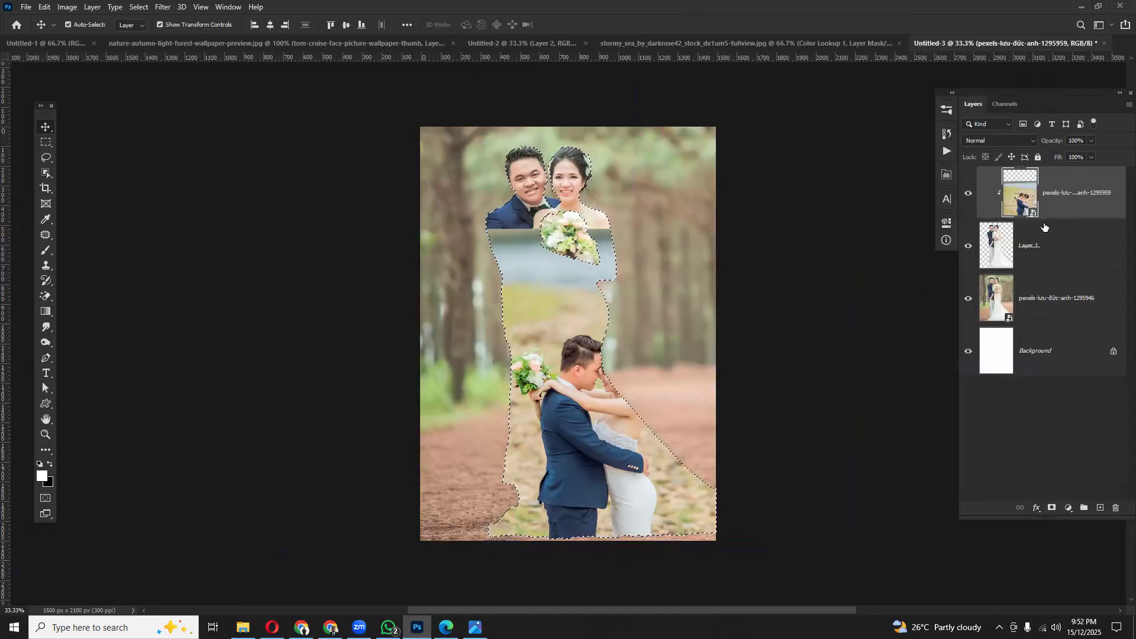
{"action": "key", "text": "ctrl+d"}
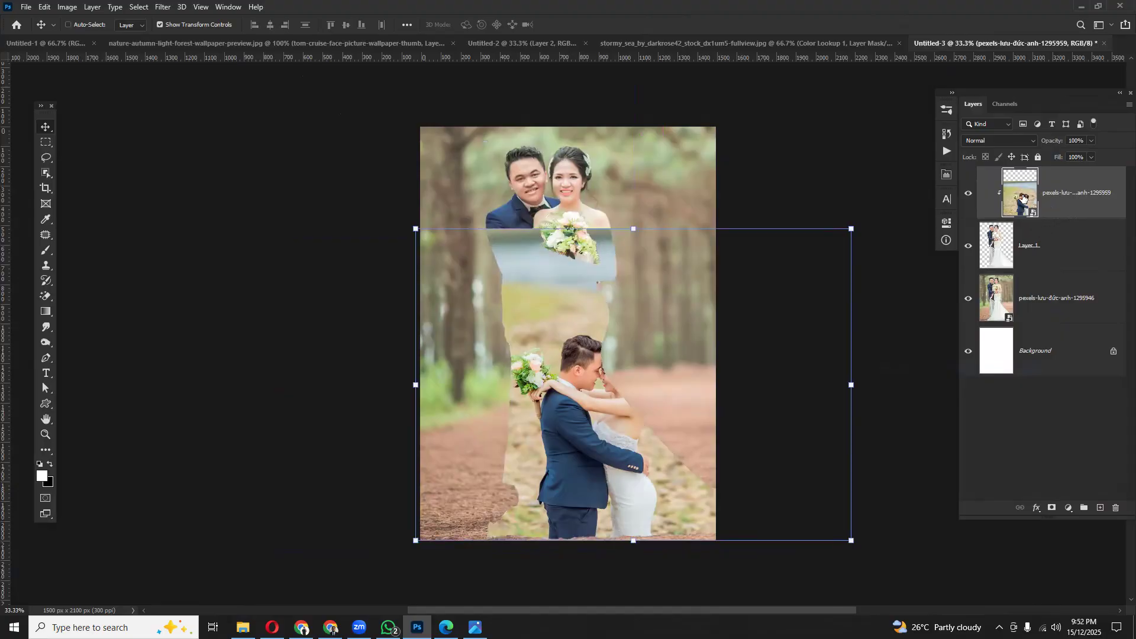
- Move the clipped embracing-couple photo left and scale it down so the pair sits within the bride's dress
{"action": "left_click_drag", "start_coordinate": [580, 408], "coordinate": [554, 418]}
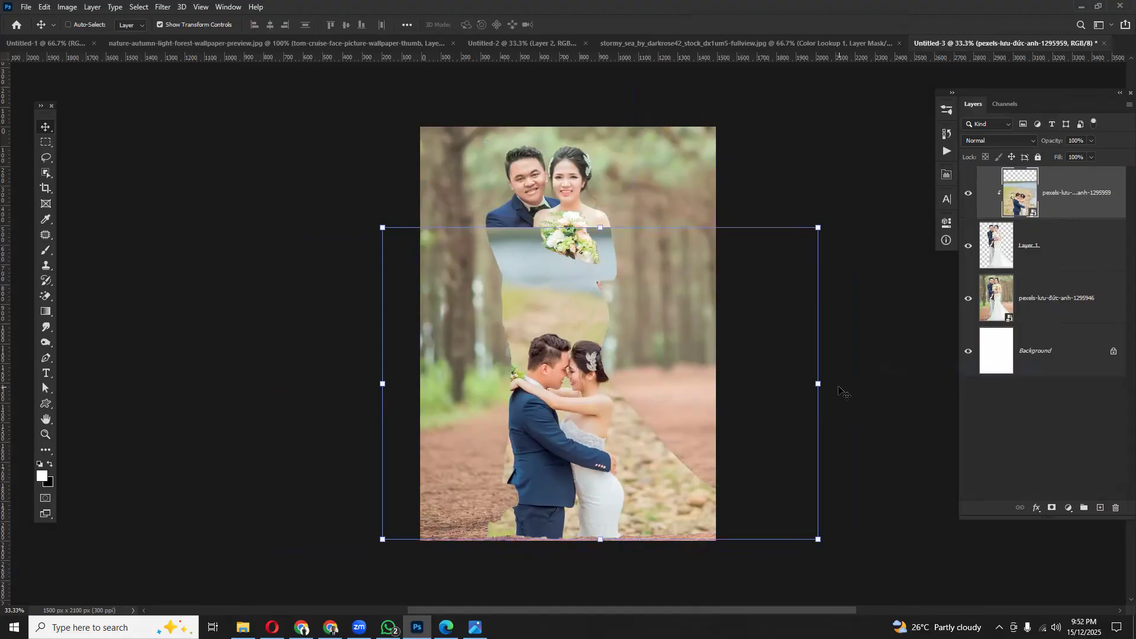
{"action": "left_click_drag", "start_coordinate": [818, 383], "coordinate": [779, 384]}
{"action": "left_click_drag", "start_coordinate": [596, 438], "coordinate": [608, 450]}
{"action": "key", "text": "Return"}
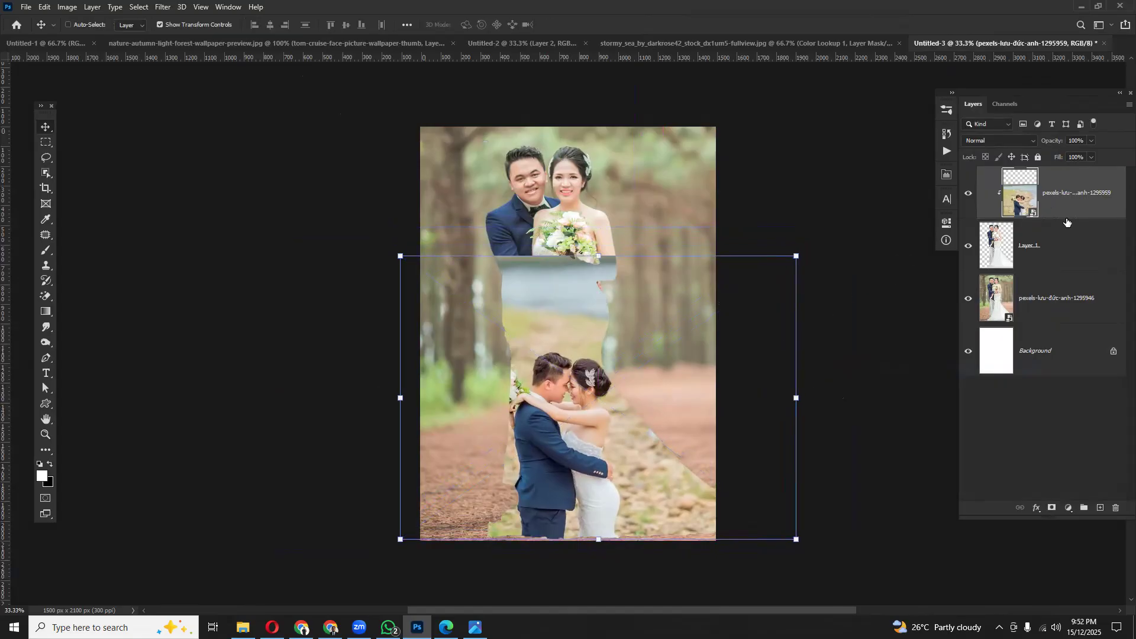
- Add a mask to the clipped photo and paint it with a soft black brush, blending the embracing couple's surroundings into the dress
{"action": "left_click", "coordinate": [1053, 509]}
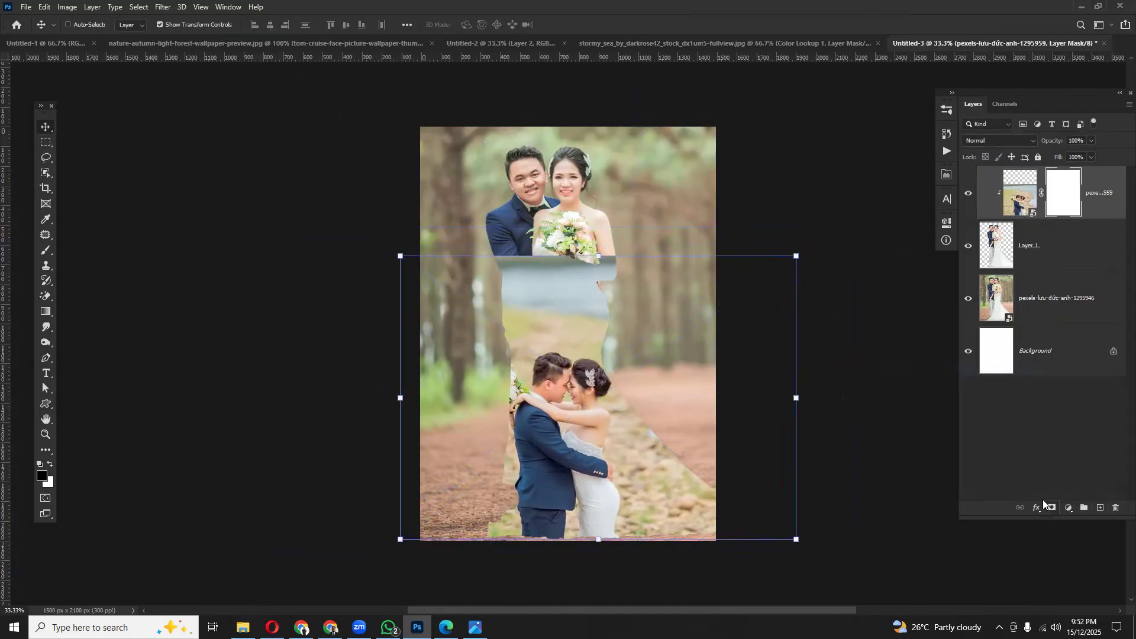
{"action": "key", "text": "x"}
{"action": "left_click", "coordinate": [47, 251]}
{"action": "mouse_move", "coordinate": [474, 263]}
{"action": "left_mouse_down"}
{"action": "mouse_move", "coordinate": [642, 261]}
{"action": "mouse_move", "coordinate": [509, 265]}
{"action": "mouse_move", "coordinate": [502, 294]}
{"action": "mouse_move", "coordinate": [493, 281]}
{"action": "mouse_move", "coordinate": [630, 276]}
{"action": "mouse_move", "coordinate": [540, 273]}
{"action": "mouse_move", "coordinate": [547, 242]}
{"action": "mouse_move", "coordinate": [657, 253]}
{"action": "mouse_move", "coordinate": [713, 346]}
{"action": "mouse_move", "coordinate": [663, 393]}
{"action": "mouse_move", "coordinate": [717, 443]}
{"action": "mouse_move", "coordinate": [690, 406]}
{"action": "mouse_move", "coordinate": [684, 420]}
{"action": "mouse_move", "coordinate": [642, 410]}
{"action": "mouse_move", "coordinate": [719, 477]}
{"action": "mouse_move", "coordinate": [645, 421]}
{"action": "mouse_move", "coordinate": [690, 508]}
{"action": "mouse_move", "coordinate": [730, 526]}
{"action": "mouse_move", "coordinate": [664, 470]}
{"action": "mouse_move", "coordinate": [713, 543]}
{"action": "mouse_move", "coordinate": [685, 557]}
{"action": "mouse_move", "coordinate": [491, 550]}
{"action": "mouse_move", "coordinate": [494, 536]}
{"action": "mouse_move", "coordinate": [472, 534]}
{"action": "mouse_move", "coordinate": [485, 495]}
{"action": "mouse_move", "coordinate": [476, 431]}
{"action": "mouse_move", "coordinate": [494, 442]}
{"action": "mouse_move", "coordinate": [482, 417]}
{"action": "mouse_move", "coordinate": [488, 348]}
{"action": "mouse_move", "coordinate": [508, 329]}
{"action": "mouse_move", "coordinate": [529, 328]}
{"action": "mouse_move", "coordinate": [552, 299]}
{"action": "mouse_move", "coordinate": [583, 296]}
{"action": "mouse_move", "coordinate": [666, 373]}
{"action": "mouse_move", "coordinate": [711, 367]}
{"action": "left_mouse_up"}
{"action": "key", "text": "]"}
{"action": "key", "text": "]"}
{"action": "key", "text": "]"}
{"action": "key", "text": "]"}
{"action": "key", "text": "]"}
{"action": "key", "text": "]"}
{"action": "key", "text": "bracketleft"}
{"action": "key", "text": "bracketleft"}
{"action": "key", "text": "bracketleft"}
{"action": "scroll", "coordinate": [692, 380], "scroll_direction": "down", "scroll_amount": 4}
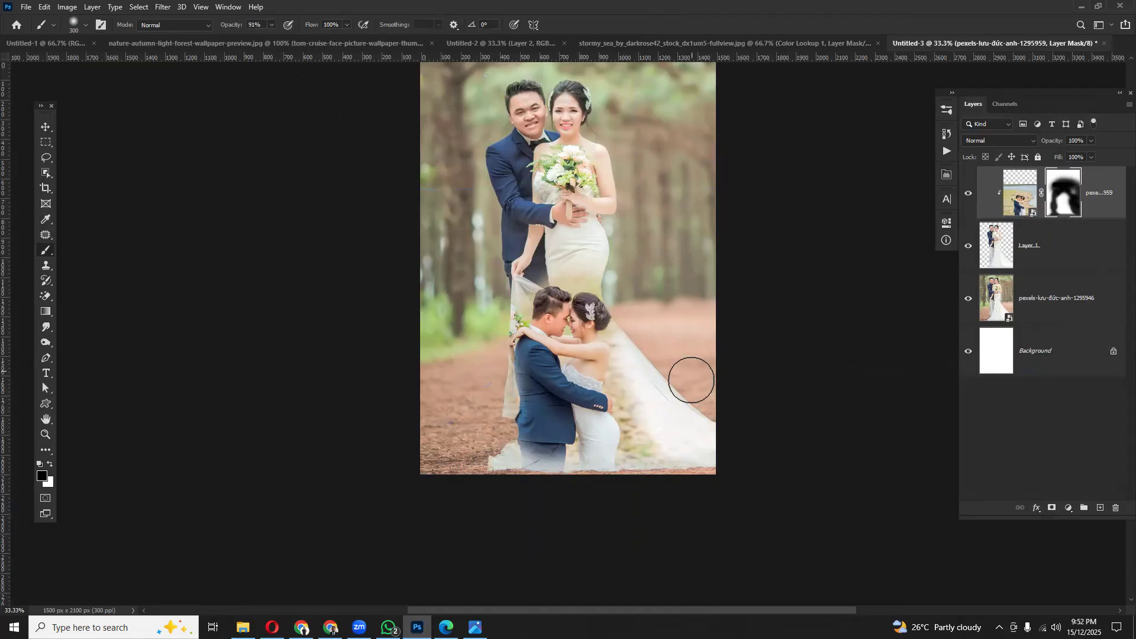
{"action": "scroll", "coordinate": [690, 380], "scroll_direction": "up", "scroll_amount": 4}
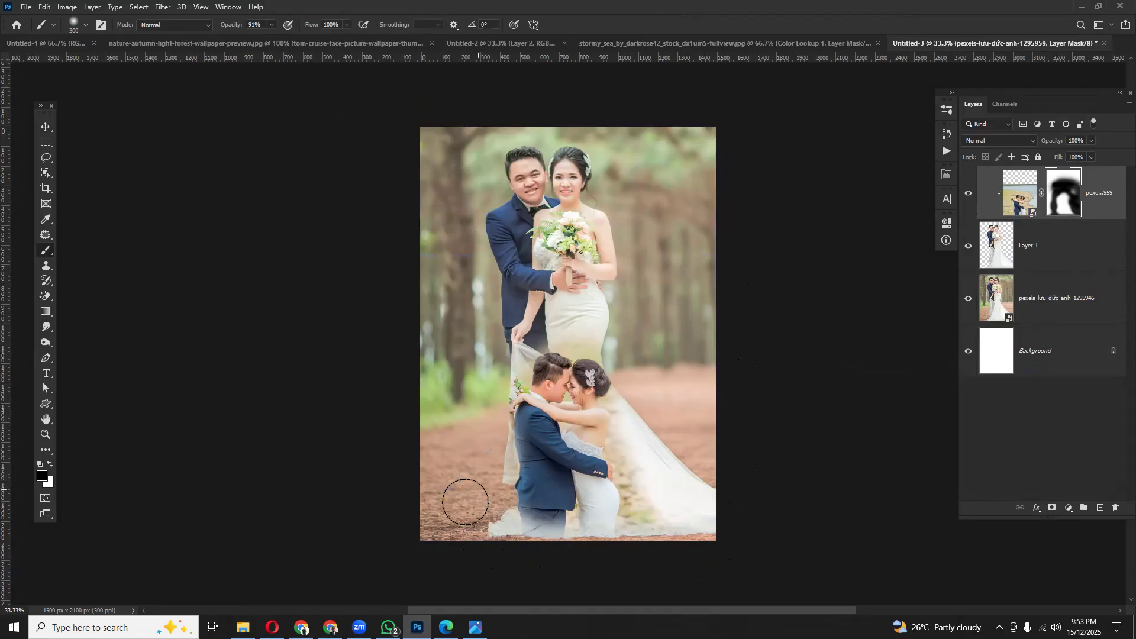
- Open the jab a poster image from the Jab thak jan poster folder in the image viewer as a reference
{"action": "left_click", "coordinate": [243, 627]}
{"action": "scroll", "coordinate": [455, 499], "scroll_direction": "up", "scroll_amount": 8}
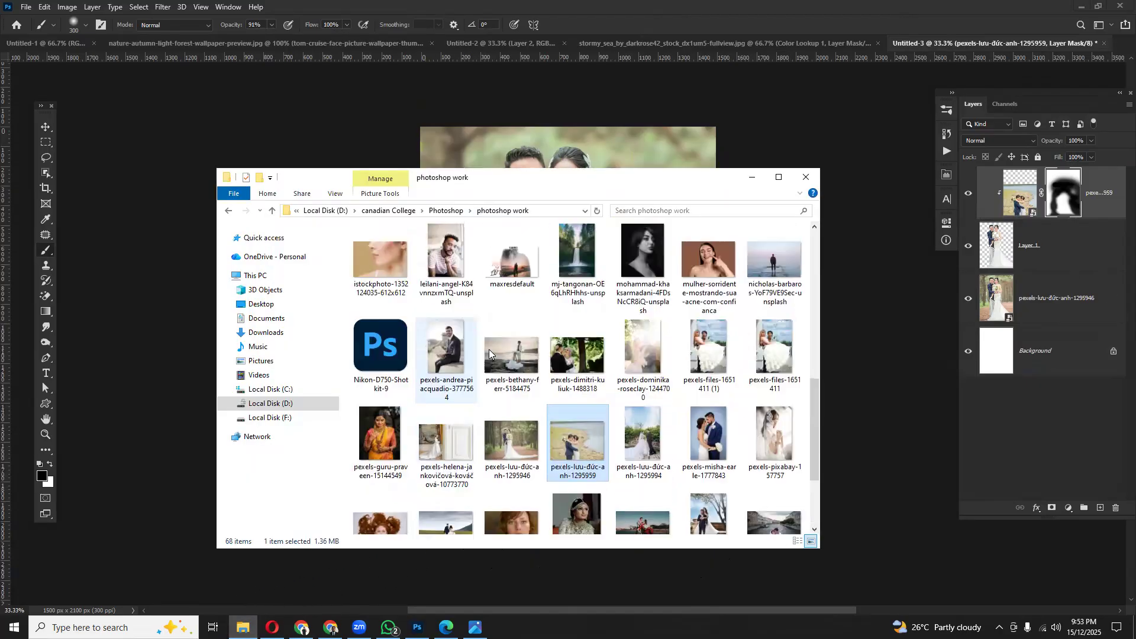
{"action": "double_click", "coordinate": [778, 274]}
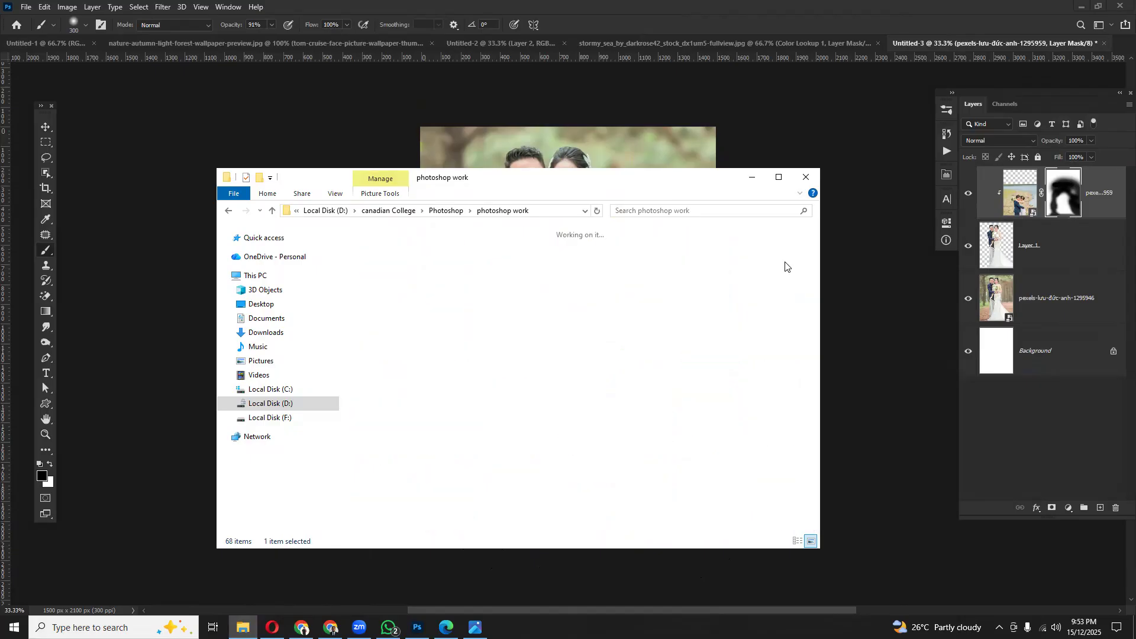
{"action": "double_click", "coordinate": [391, 264]}
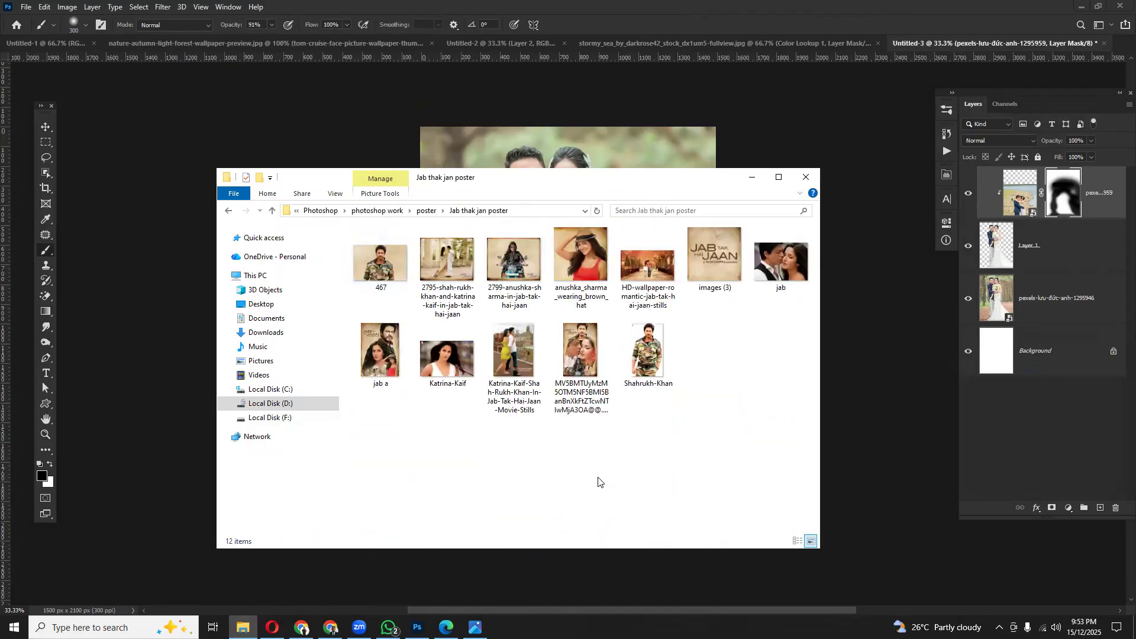
{"action": "double_click", "coordinate": [382, 351]}
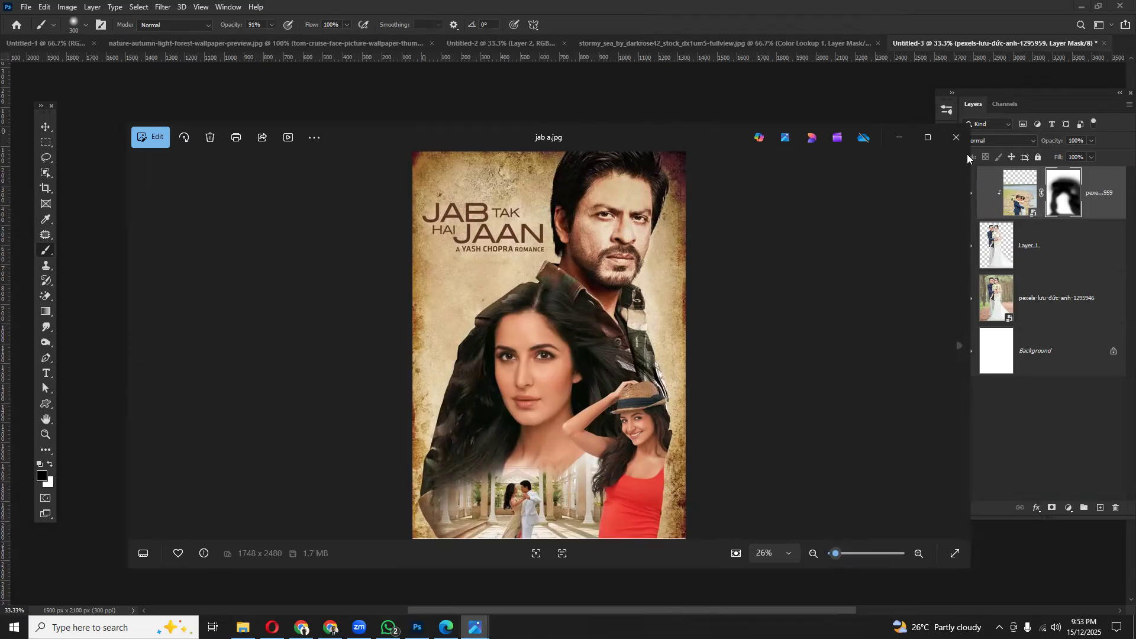
- Close the jab a image and view the other movie poster in the folder, whose file name starts with MV5BMTUy
{"action": "left_click", "coordinate": [957, 138]}
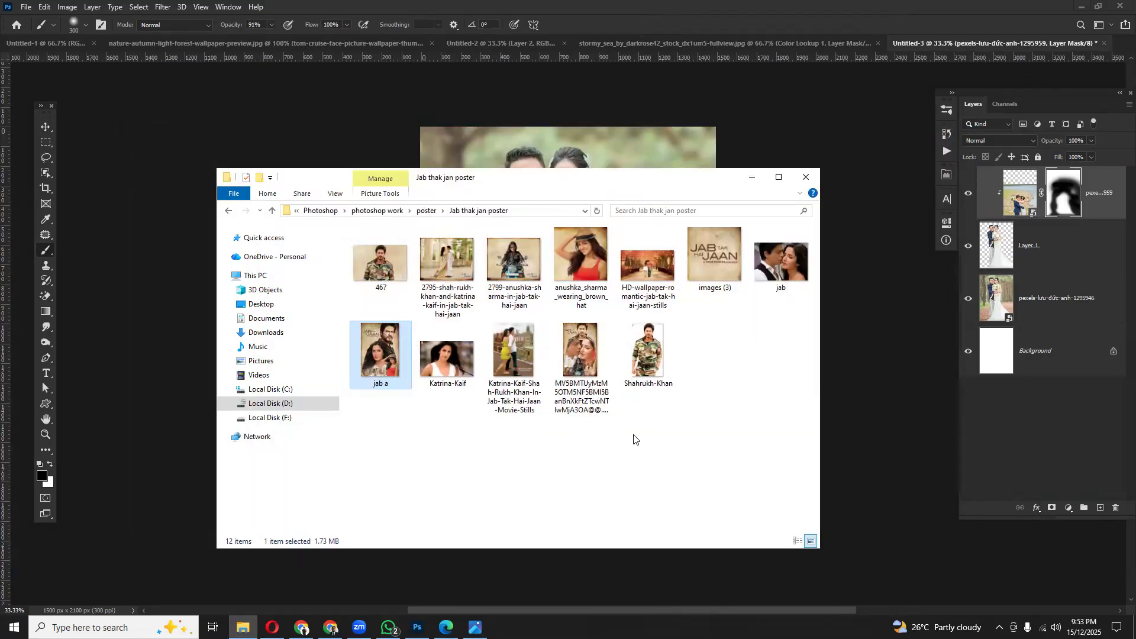
{"action": "double_click", "coordinate": [582, 357]}
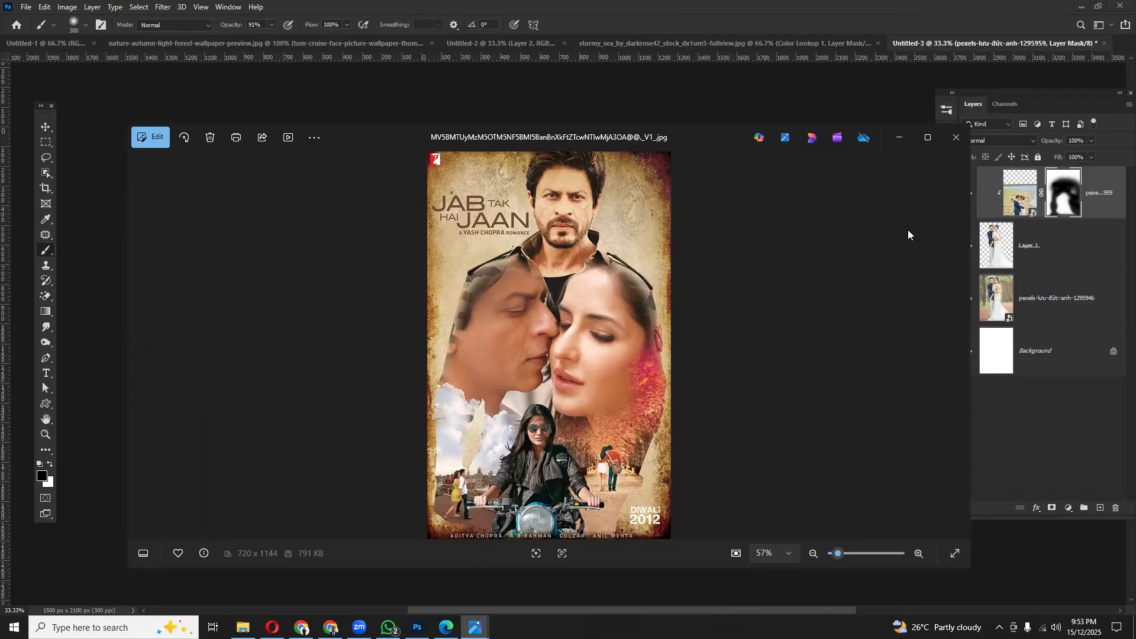
{"action": "left_click", "coordinate": [955, 145]}
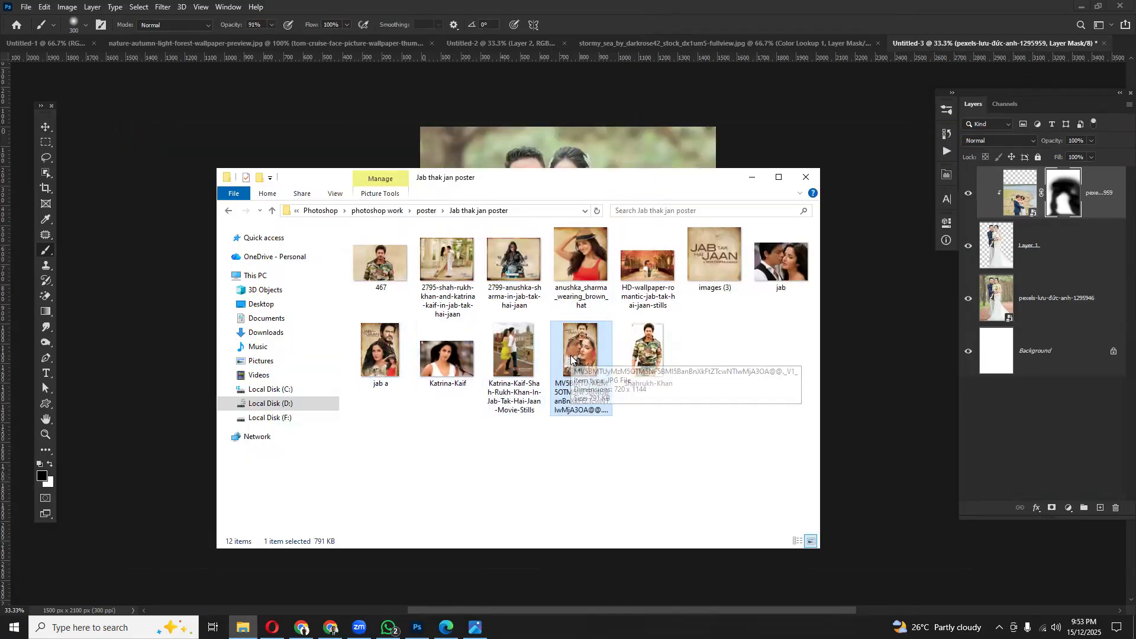
{"action": "left_click", "coordinate": [384, 362]}
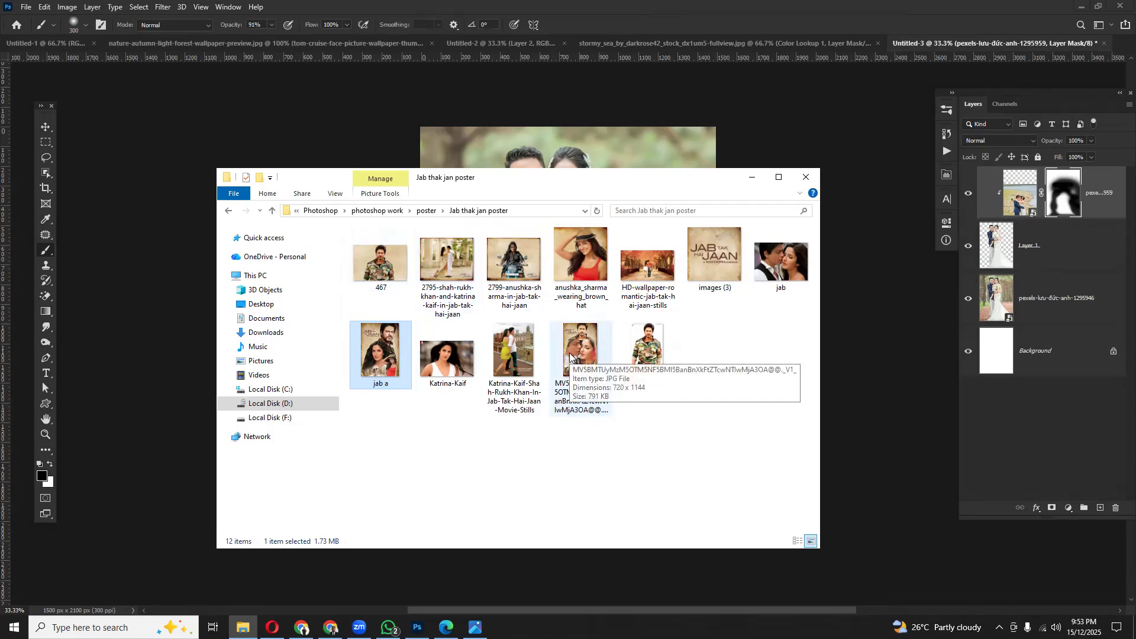
- Go up through the poster folder to the photoshop work folder and look through its files
{"action": "left_click", "coordinate": [271, 212]}
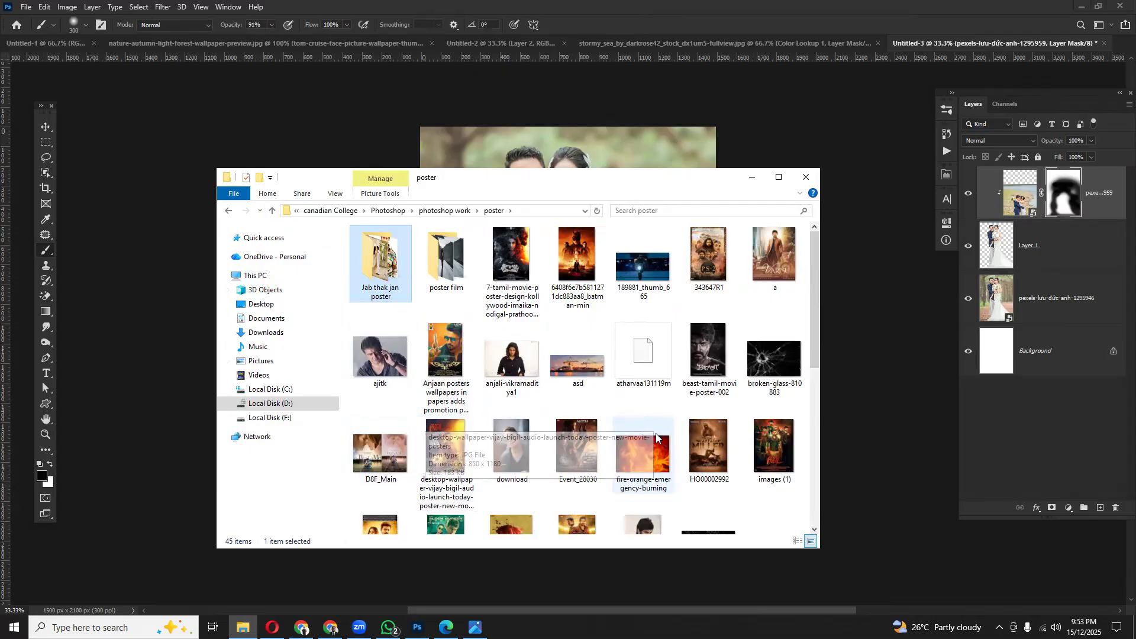
{"action": "left_click", "coordinate": [630, 460]}
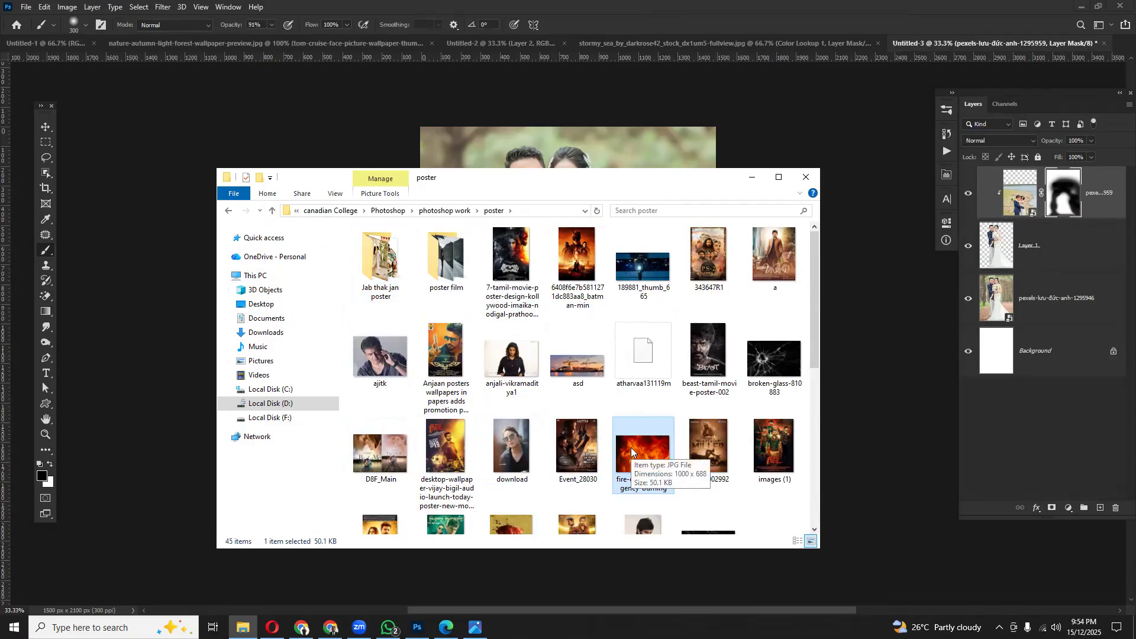
{"action": "left_click", "coordinate": [271, 211]}
{"action": "scroll", "coordinate": [675, 473], "scroll_direction": "down", "scroll_amount": 2}
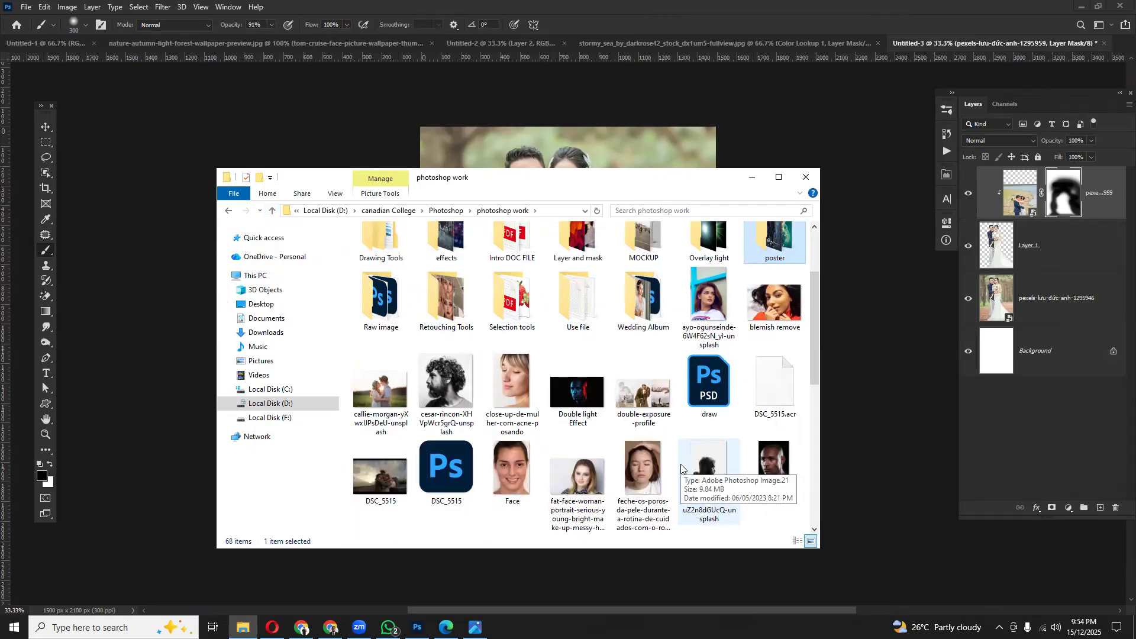
{"action": "scroll", "coordinate": [587, 479], "scroll_direction": "down", "scroll_amount": 8}
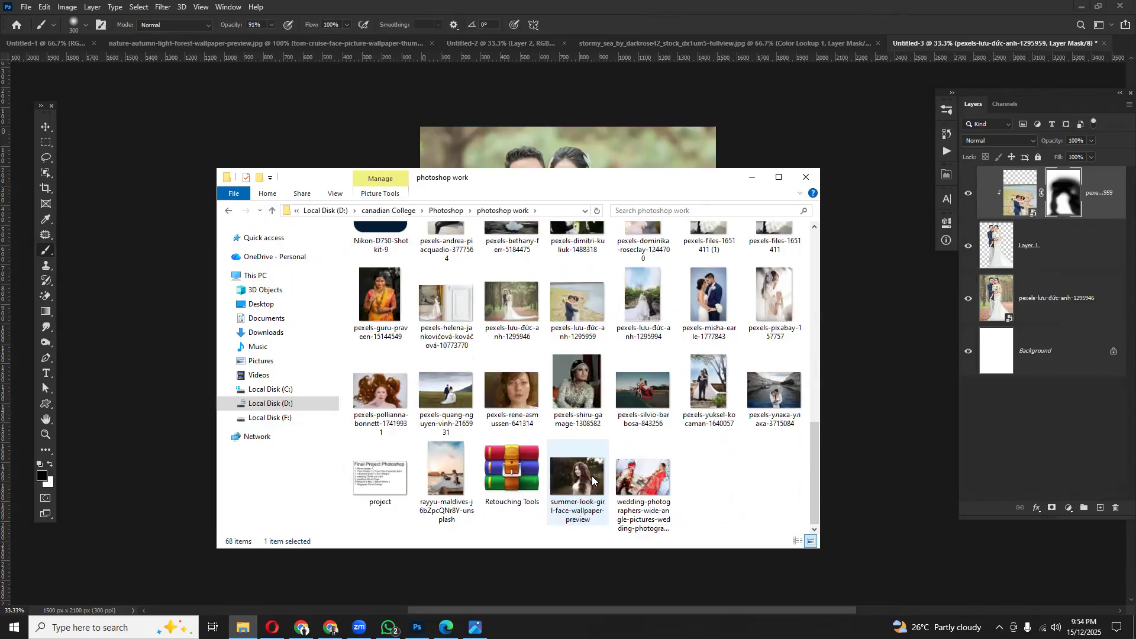
{"action": "left_click", "coordinate": [731, 467]}
{"action": "scroll", "coordinate": [485, 367], "scroll_direction": "up", "scroll_amount": 10}
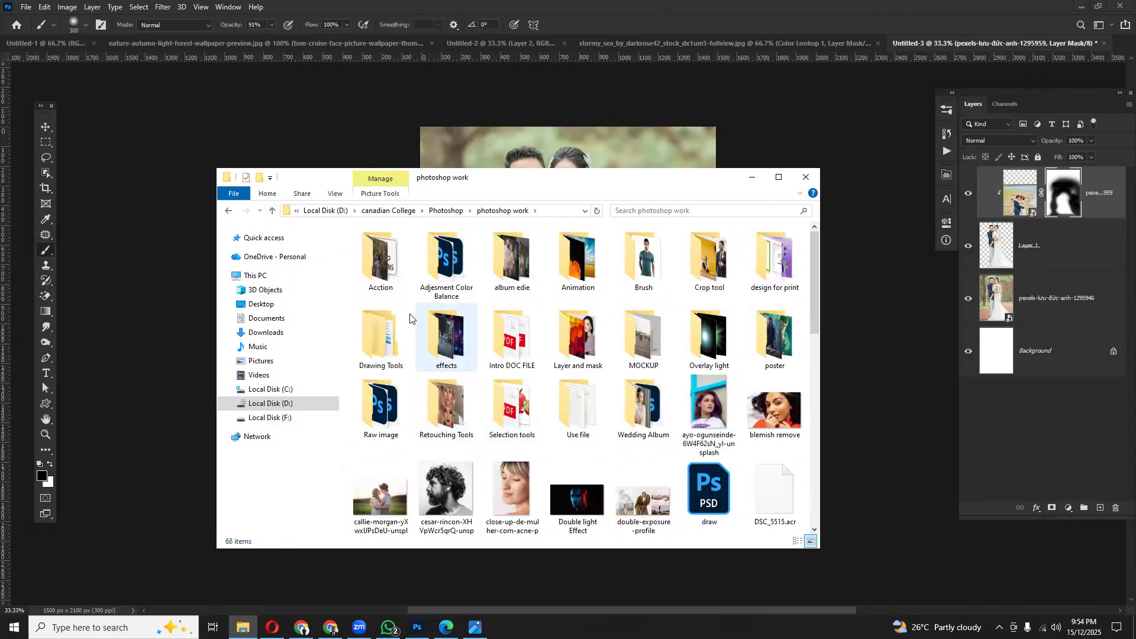
- Switch to the Photoshop course syllabus PDF in Edge and outline Lesson 16's print-ready file and book cover design lines freehand
{"action": "left_click", "coordinate": [446, 627]}
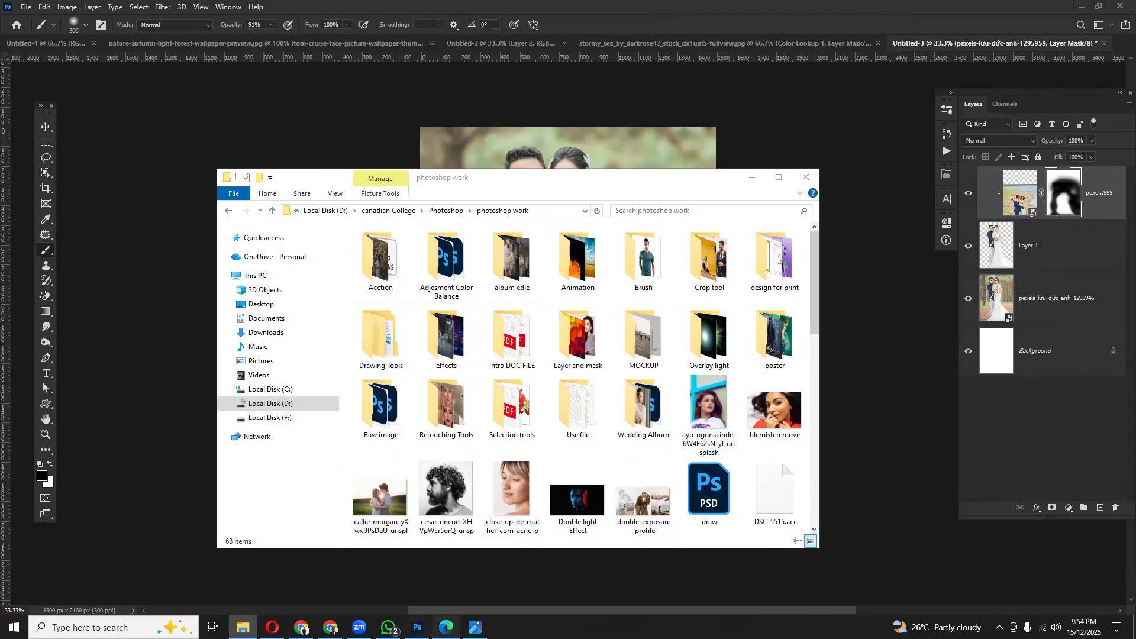
{"action": "scroll", "coordinate": [313, 390], "scroll_direction": "up", "scroll_amount": 7}
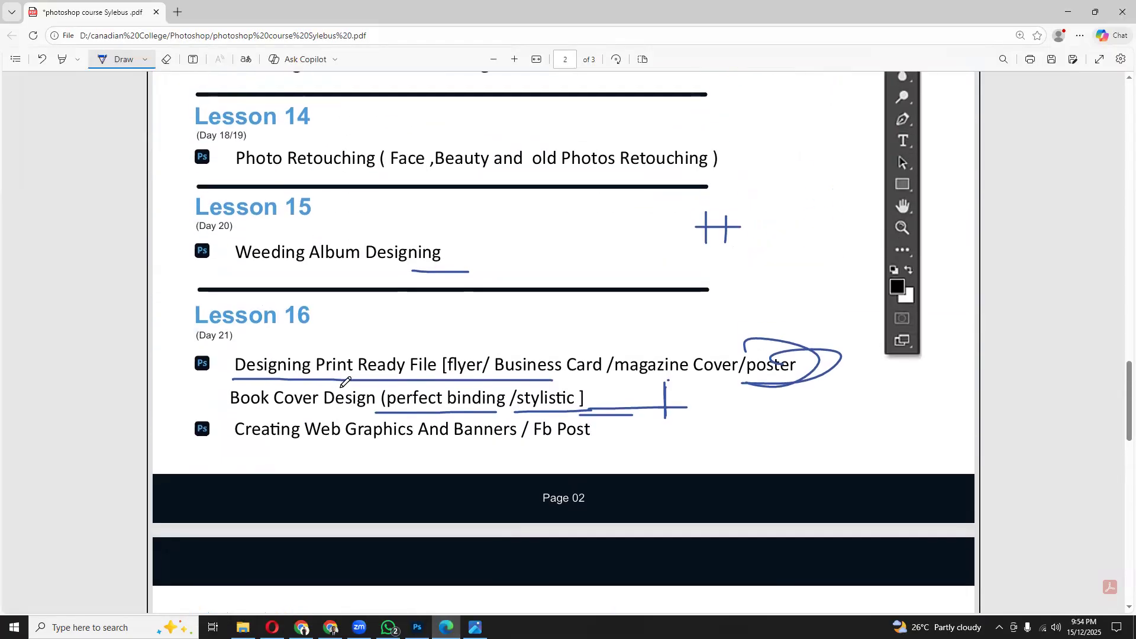
{"action": "mouse_move", "coordinate": [229, 349]}
{"action": "left_mouse_down"}
{"action": "mouse_move", "coordinate": [229, 408]}
{"action": "mouse_move", "coordinate": [682, 414]}
{"action": "mouse_move", "coordinate": [681, 384]}
{"action": "left_mouse_up"}
{"action": "mouse_move", "coordinate": [807, 382]}
{"action": "left_mouse_down"}
{"action": "mouse_move", "coordinate": [823, 334]}
{"action": "mouse_move", "coordinate": [217, 347]}
{"action": "left_mouse_up"}
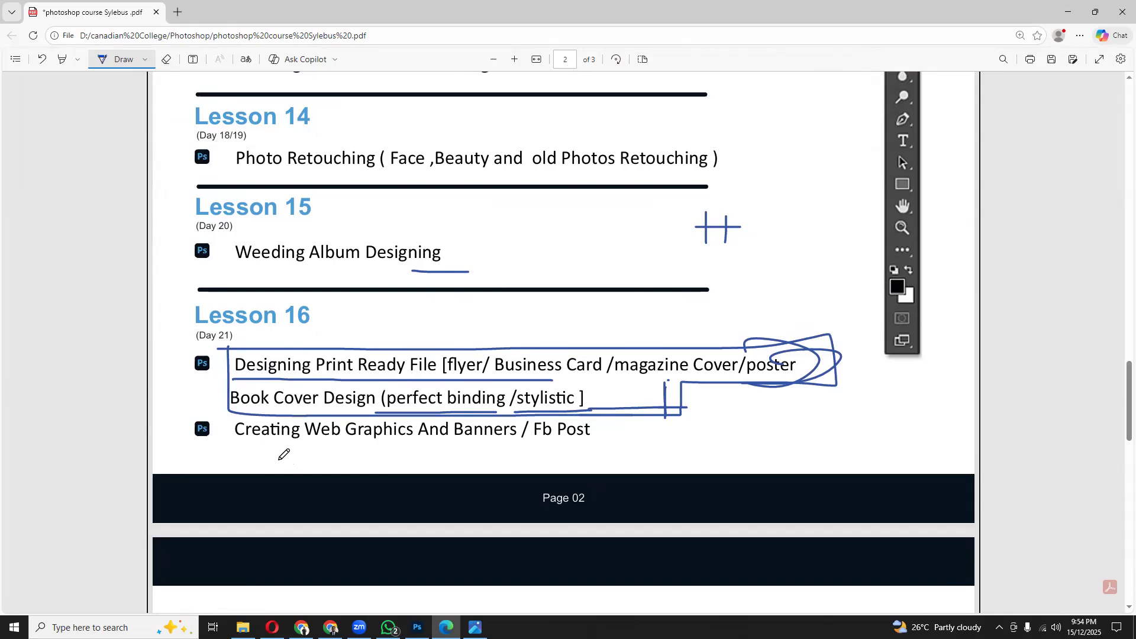
- Underline Splatter Effect Photoshop in Lesson 17 and sketch a freehand arrow diagram in the blank area beside the topic list
{"action": "scroll", "coordinate": [284, 454], "scroll_direction": "down", "scroll_amount": 8}
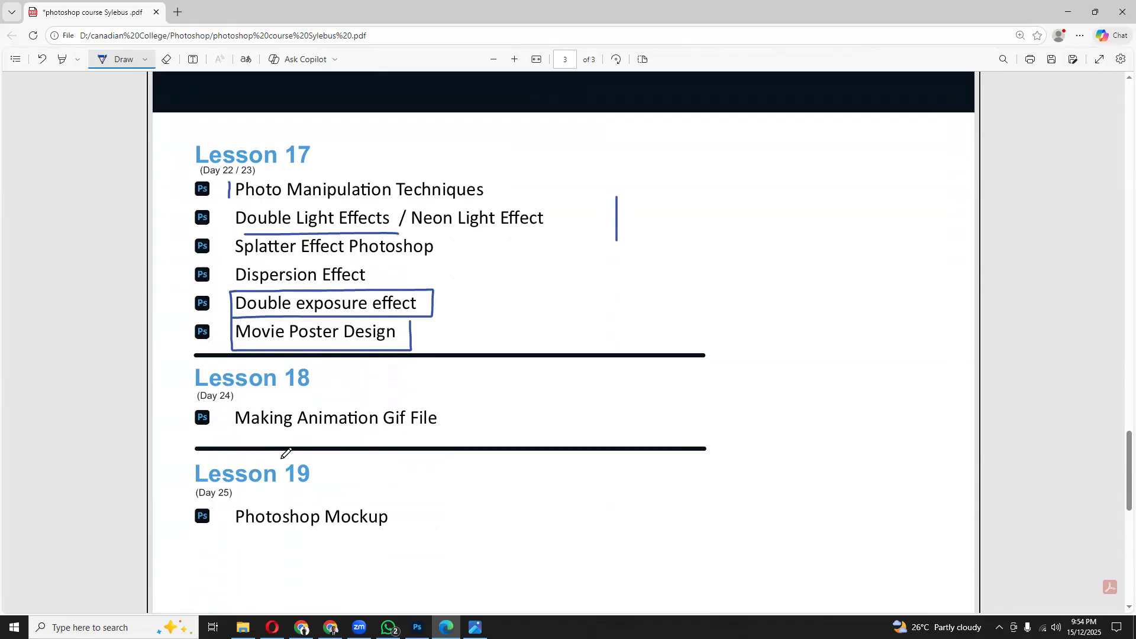
{"action": "left_click_drag", "start_coordinate": [241, 261], "coordinate": [424, 260]}
{"action": "mouse_move", "coordinate": [545, 254]}
{"action": "left_mouse_down"}
{"action": "mouse_move", "coordinate": [630, 270]}
{"action": "mouse_move", "coordinate": [617, 270]}
{"action": "mouse_move", "coordinate": [660, 289]}
{"action": "mouse_move", "coordinate": [643, 291]}
{"action": "mouse_move", "coordinate": [641, 318]}
{"action": "mouse_move", "coordinate": [701, 323]}
{"action": "left_mouse_up"}
{"action": "left_click", "coordinate": [620, 270]}
- Draw a freehand box around Making Animation Gif File in Lesson 18
{"action": "mouse_move", "coordinate": [260, 439]}
{"action": "left_mouse_down"}
{"action": "mouse_move", "coordinate": [467, 438]}
{"action": "mouse_move", "coordinate": [490, 364]}
{"action": "mouse_move", "coordinate": [229, 390]}
{"action": "mouse_move", "coordinate": [229, 450]}
{"action": "mouse_move", "coordinate": [288, 435]}
{"action": "left_mouse_up"}
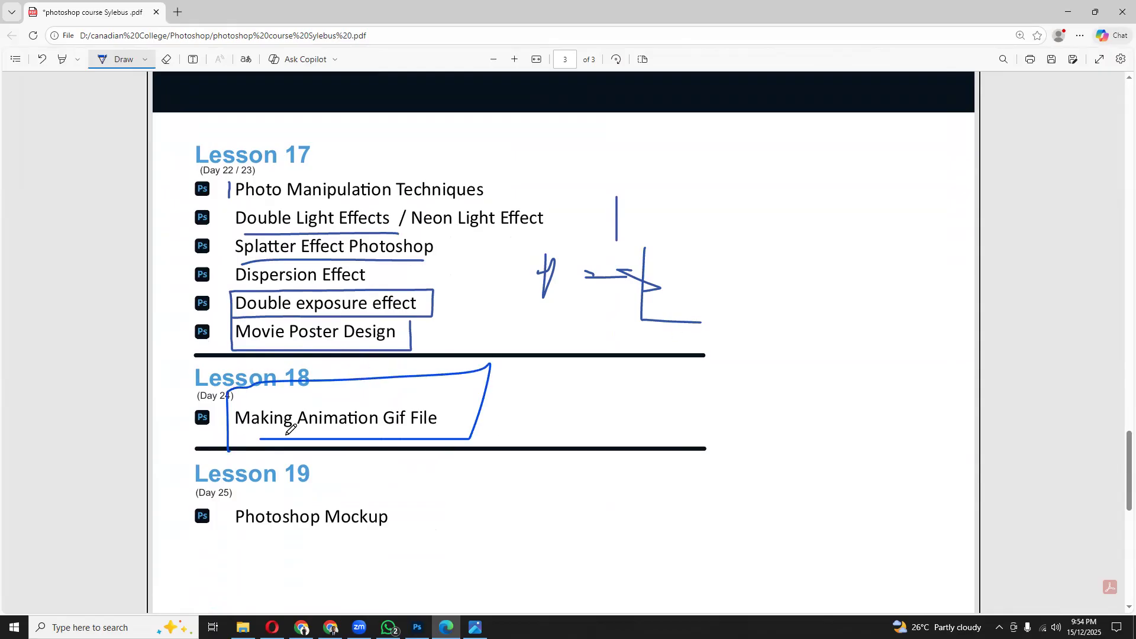